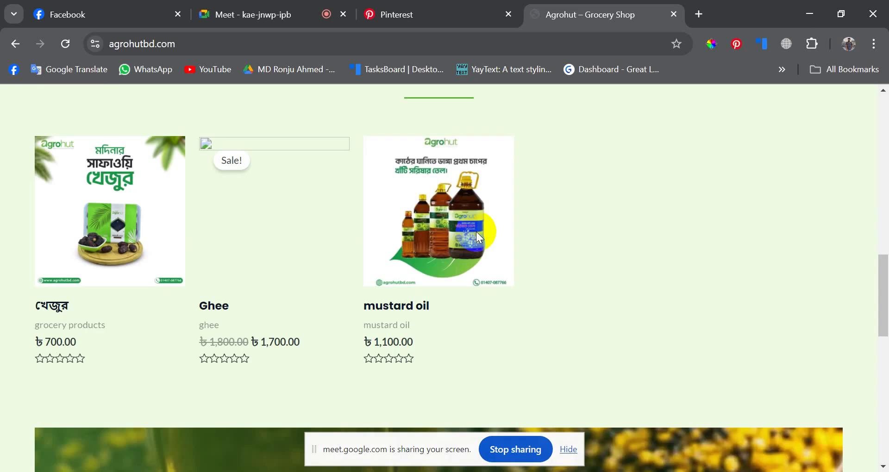
- Scroll the agrohutbd.com page to its footer and switch to the AgroHut Bangladesh Facebook page
scroll(340, 244, "down", 6)
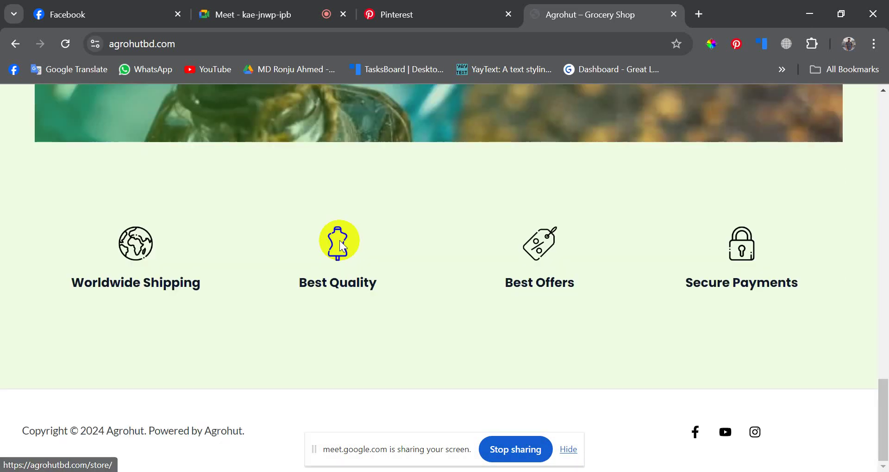
left_click(135, 14)
scroll(497, 370, "down", 15)
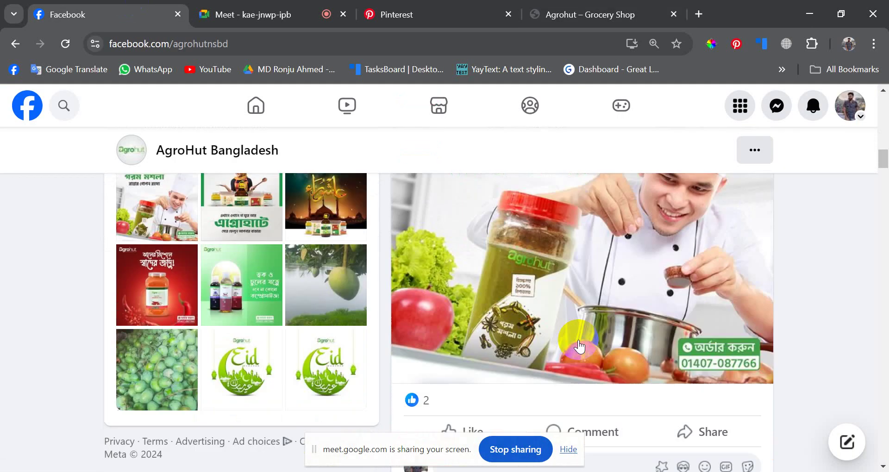
scroll(579, 346, "up", 8)
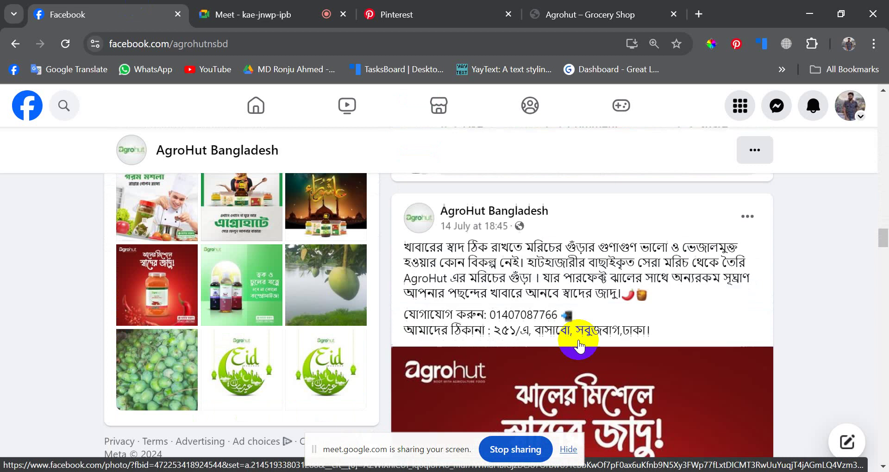
scroll(240, 266, "up", 10)
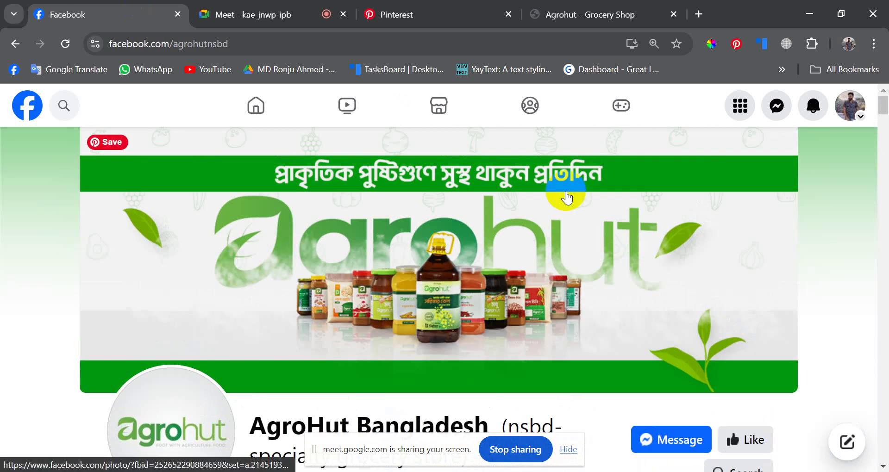
scroll(565, 191, "down", 5)
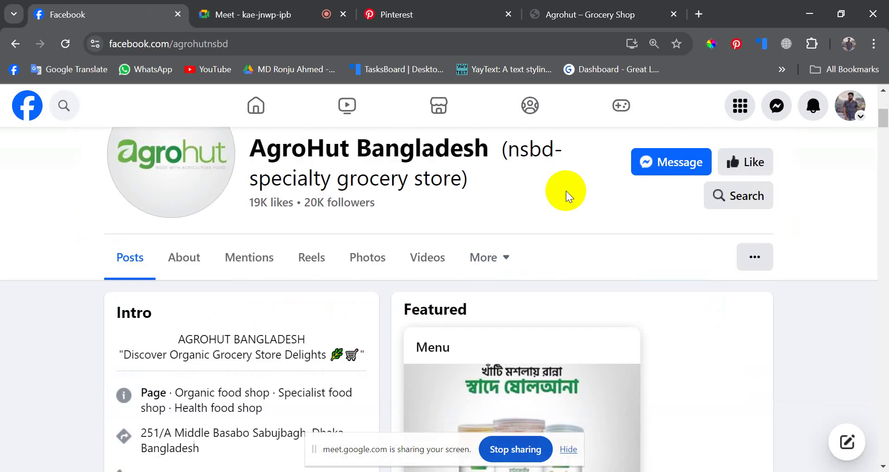
scroll(477, 223, "down", 15)
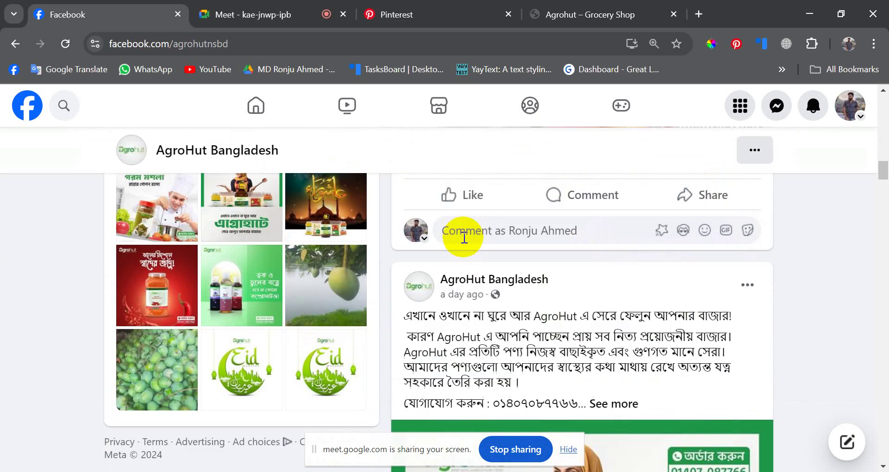
scroll(464, 237, "down", 8)
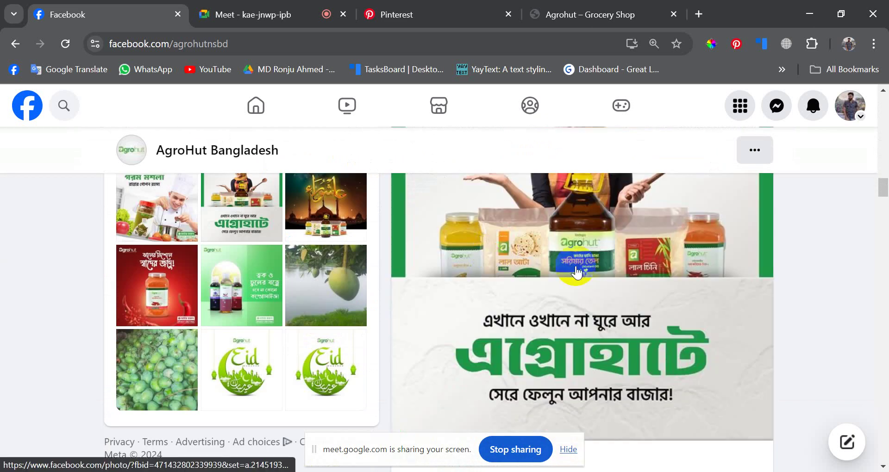
scroll(577, 273, "down", 15)
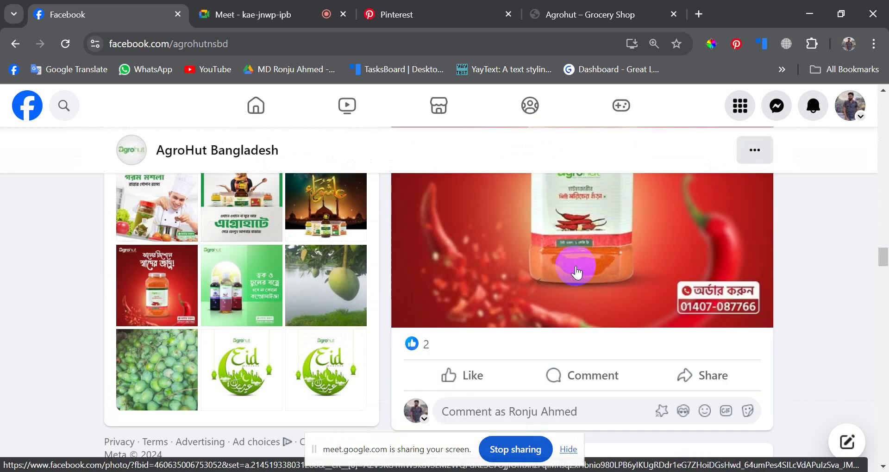
scroll(576, 273, "up", 5)
scroll(576, 273, "down", 3)
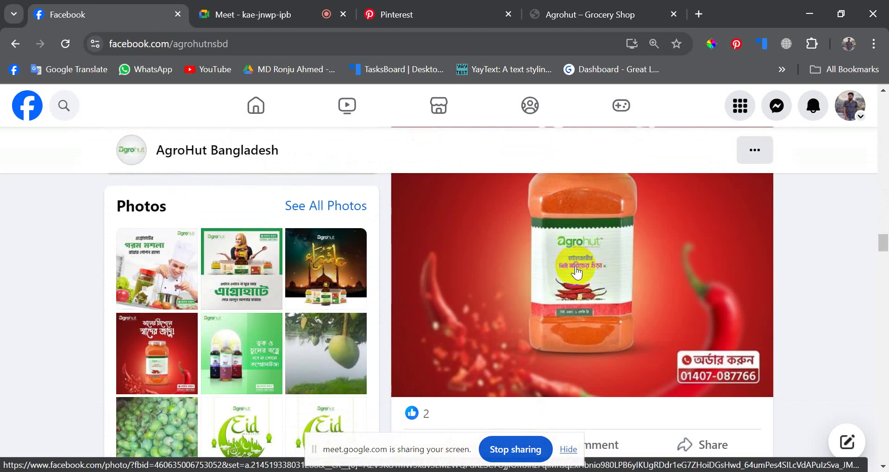
scroll(576, 274, "down", 5)
scroll(500, 267, "up", 5)
scroll(500, 267, "down", 4)
scroll(500, 264, "up", 8)
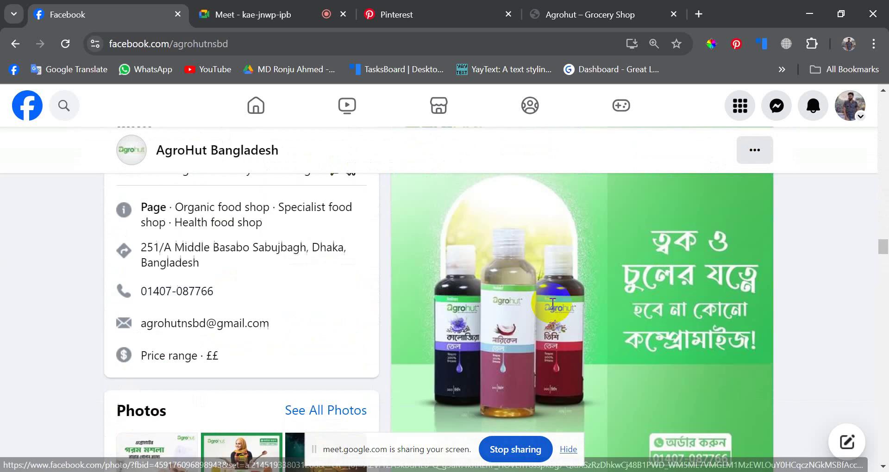
scroll(552, 309, "down", 15)
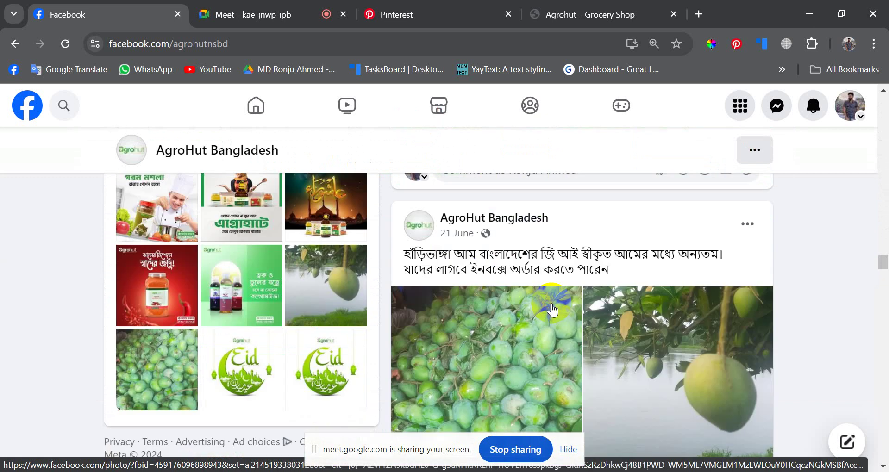
scroll(531, 284, "up", 5)
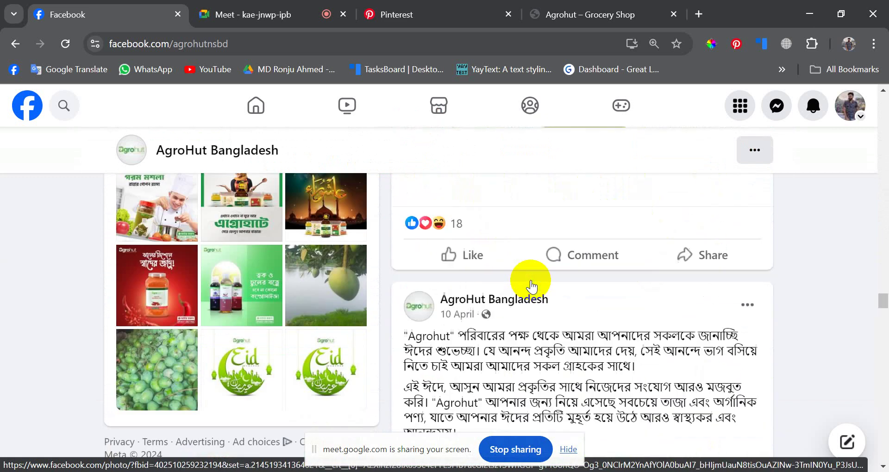
scroll(531, 283, "down", 14)
scroll(531, 282, "down", 6)
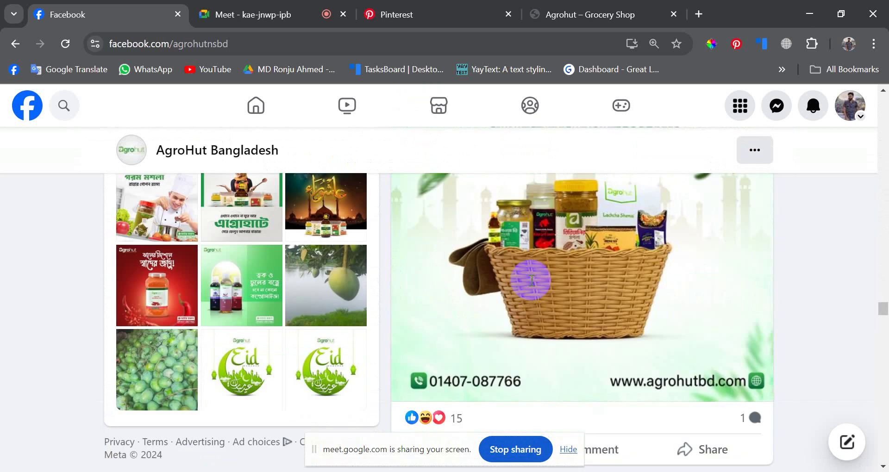
scroll(531, 284, "down", 10)
scroll(532, 285, "down", 12)
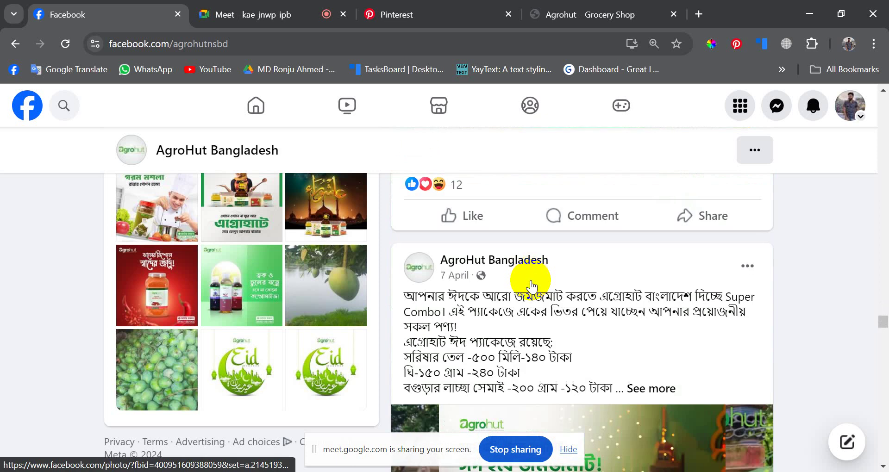
scroll(531, 282, "up", 4)
scroll(531, 282, "down", 18)
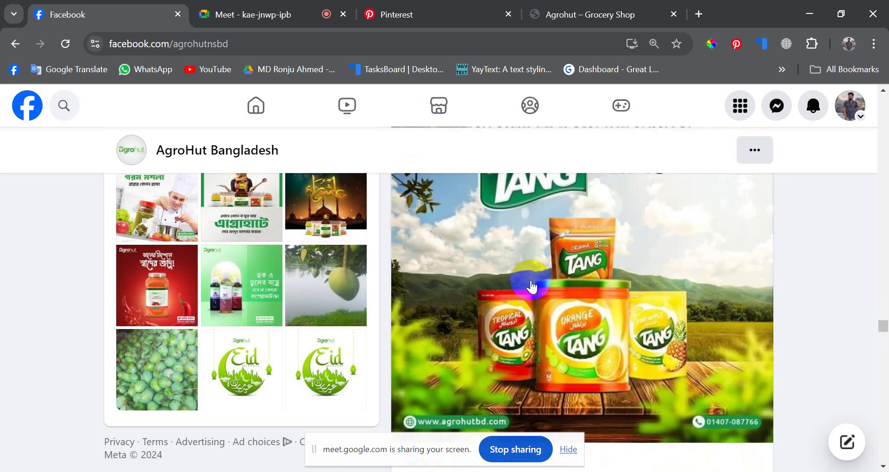
scroll(532, 287, "down", 15)
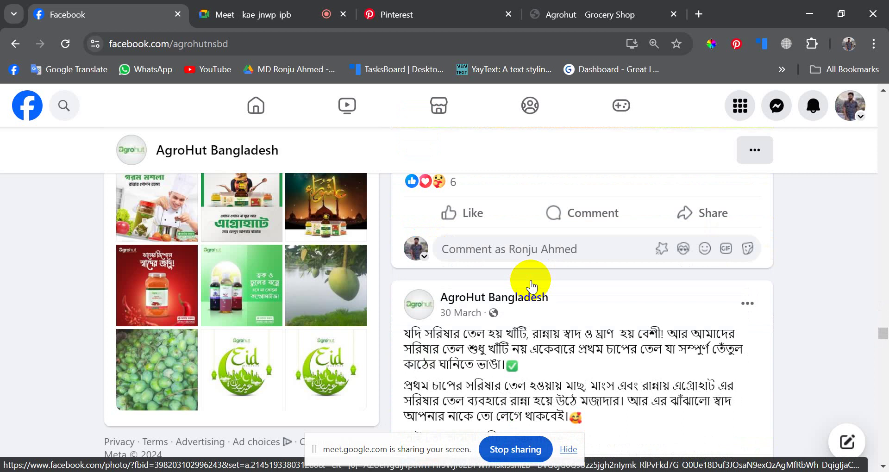
scroll(532, 284, "down", 12)
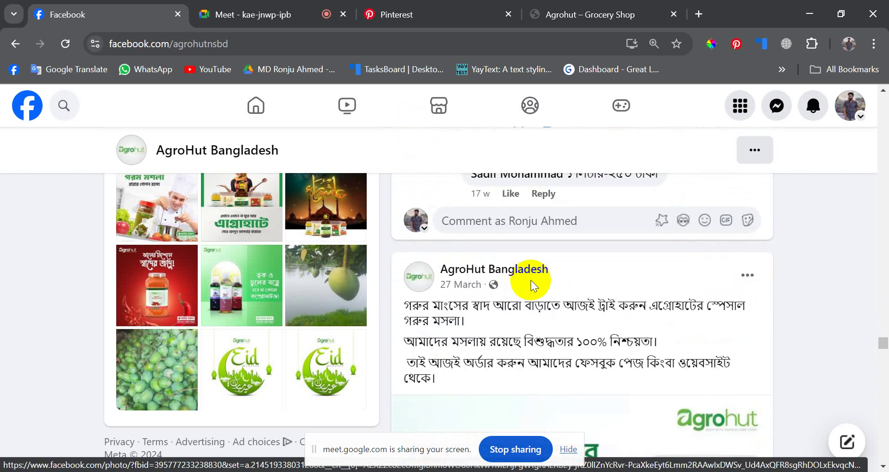
scroll(630, 297, "up", 1)
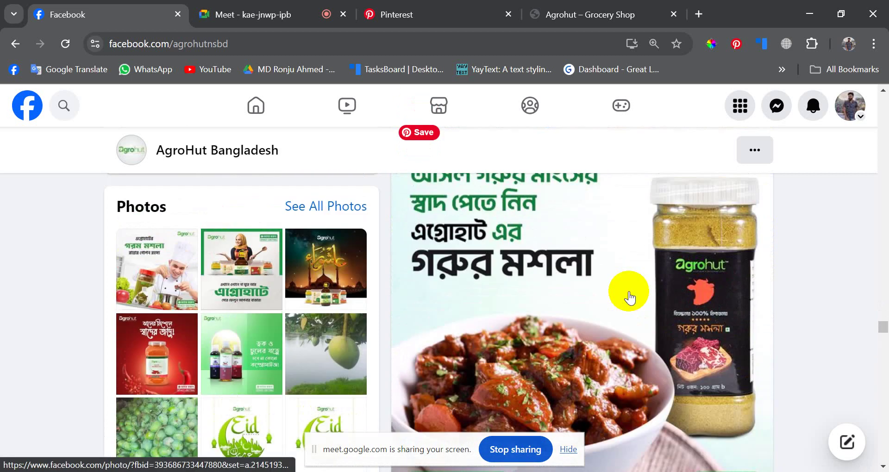
scroll(629, 291, "up", 20)
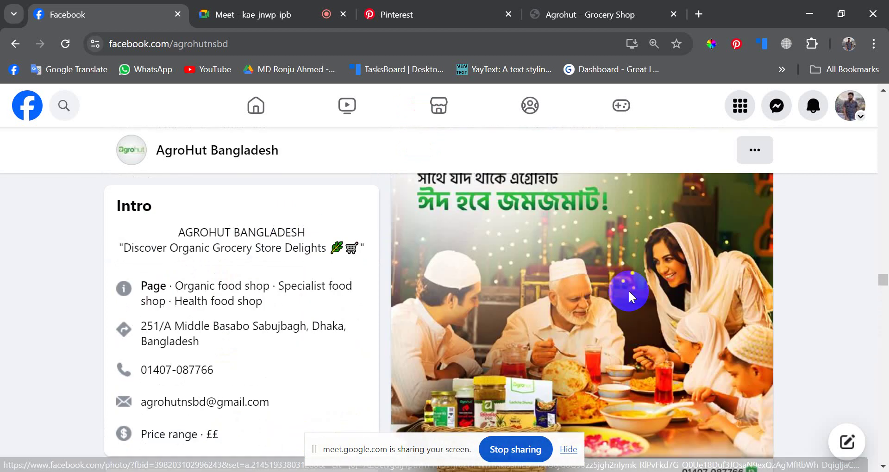
scroll(629, 291, "up", 20)
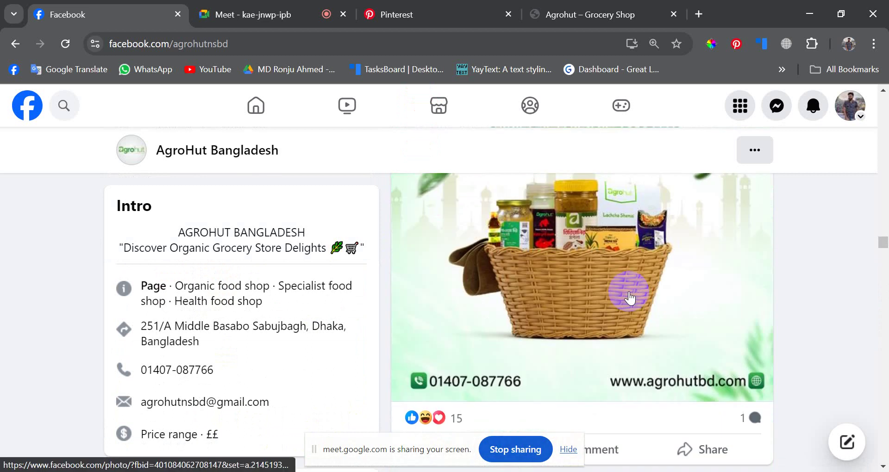
scroll(629, 297, "up", 20)
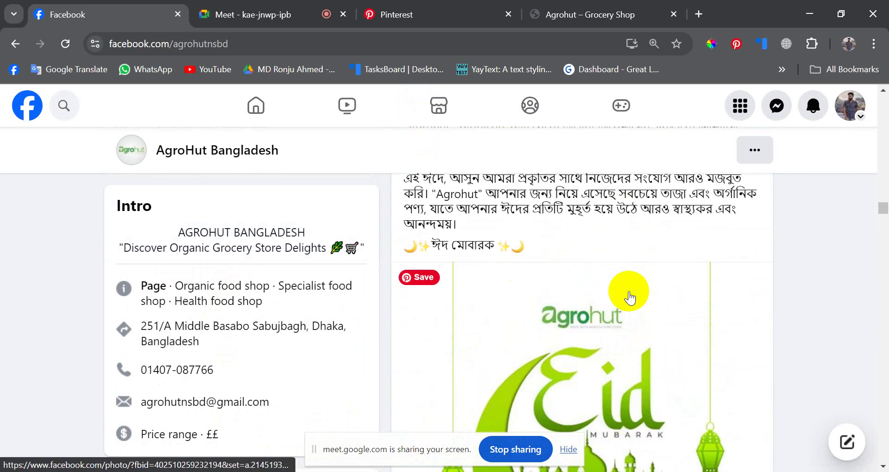
scroll(630, 298, "up", 20)
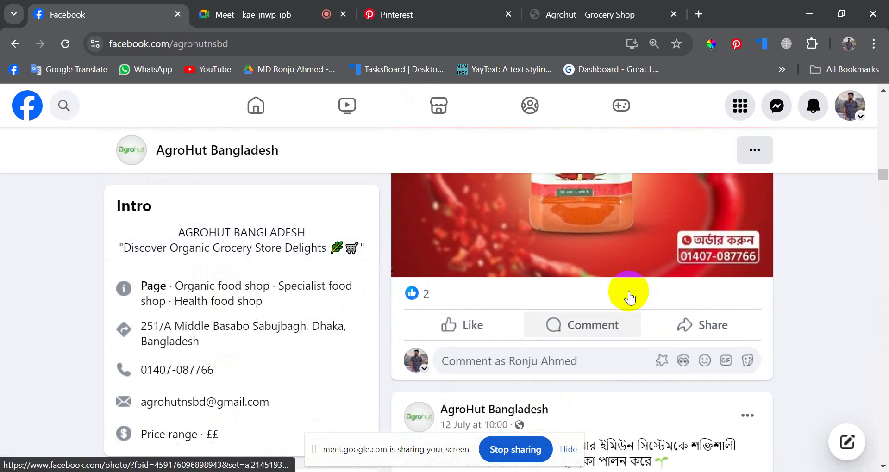
scroll(630, 298, "up", 15)
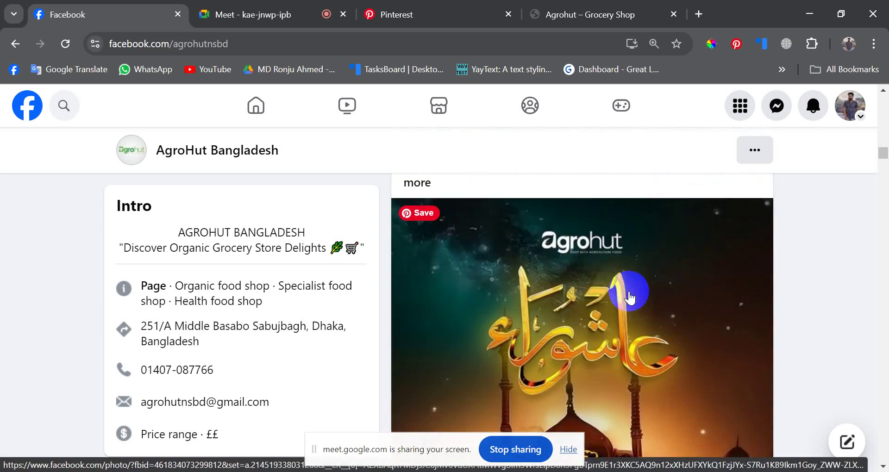
scroll(506, 319, "up", 20)
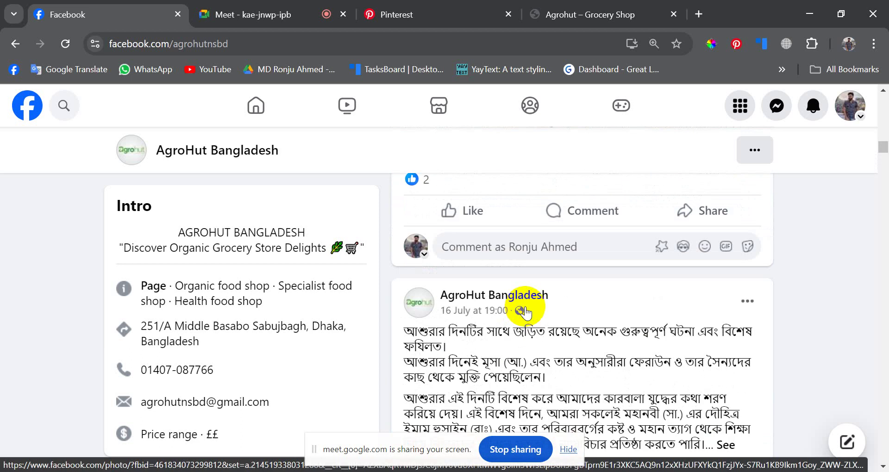
scroll(525, 314, "up", 5)
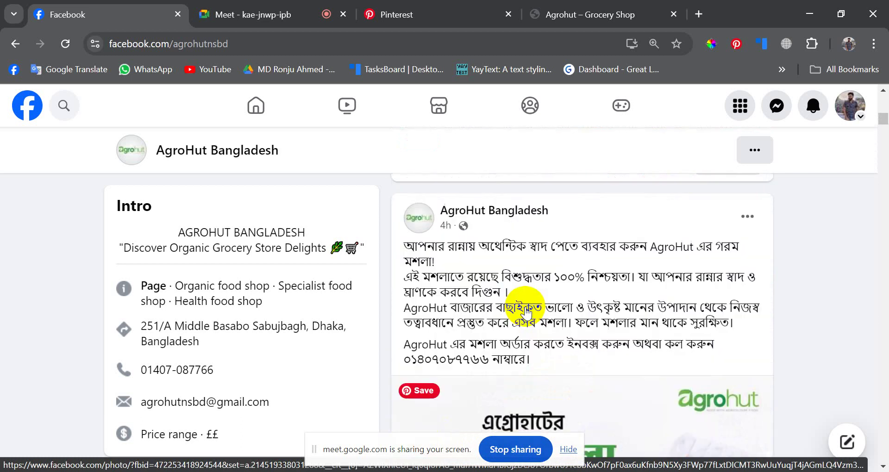
scroll(525, 314, "down", 8)
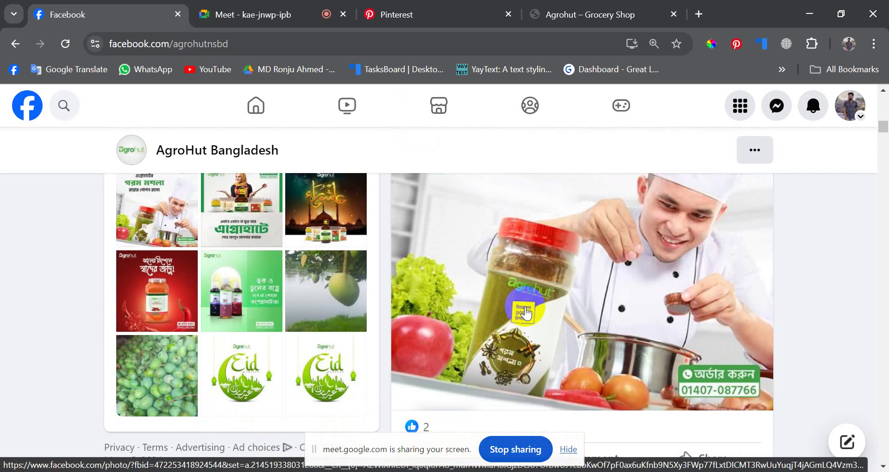
scroll(278, 282, "up", 5)
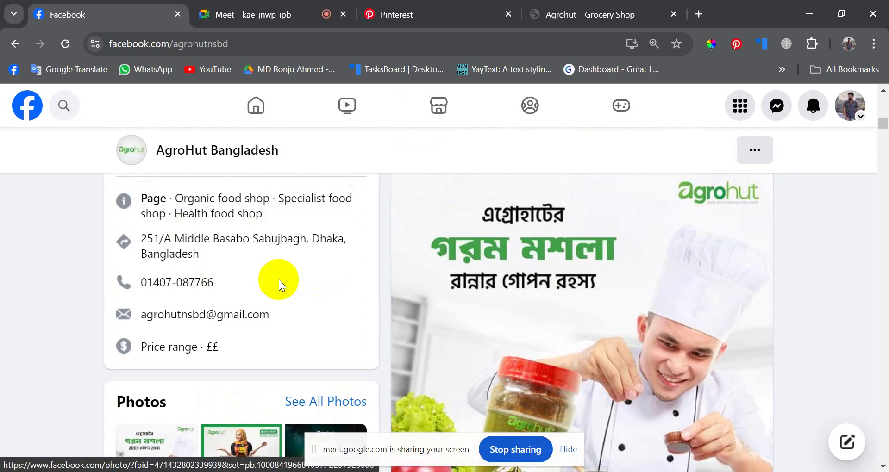
scroll(335, 365, "down", 5)
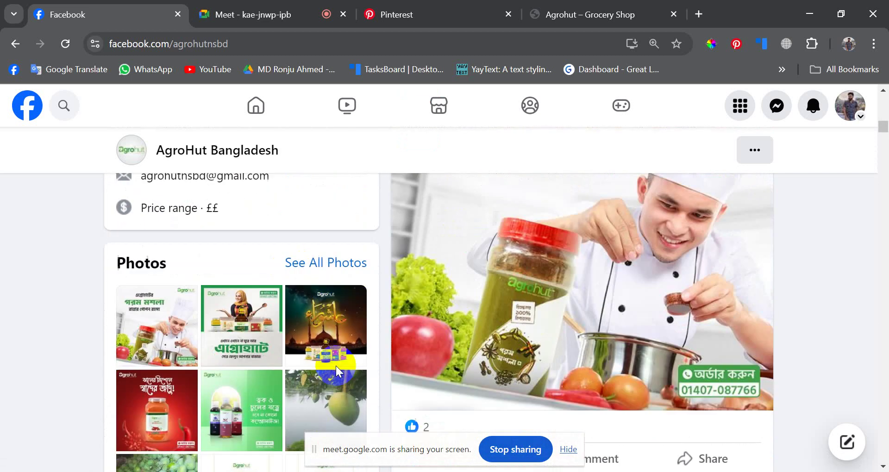
- Open AgroHut Bangladesh's full photo collection and scroll far down the photo grid
left_click(344, 263)
scroll(543, 294, "down", 10)
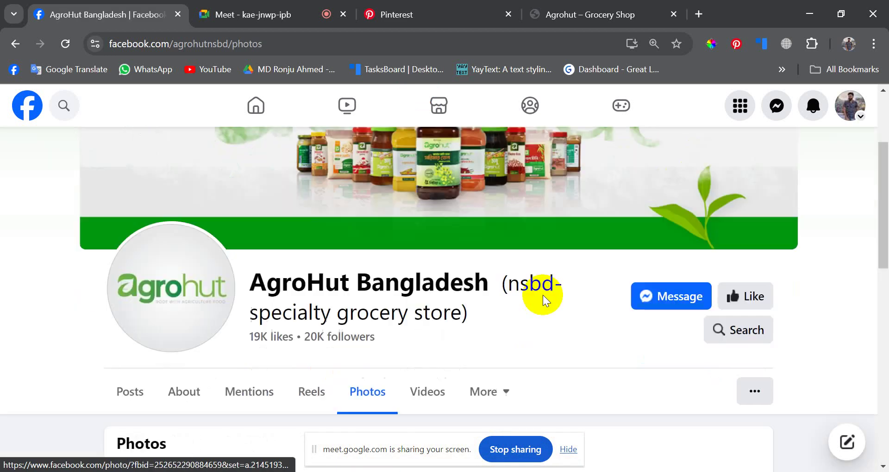
scroll(474, 228, "down", 10)
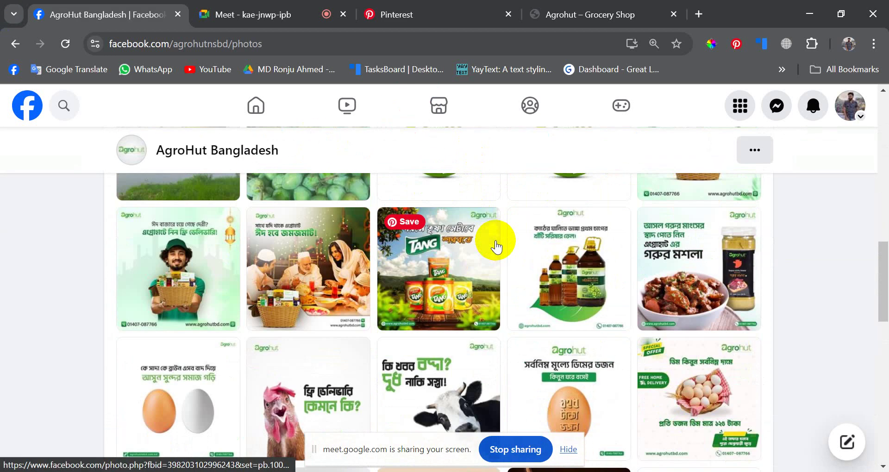
scroll(495, 246, "down", 5)
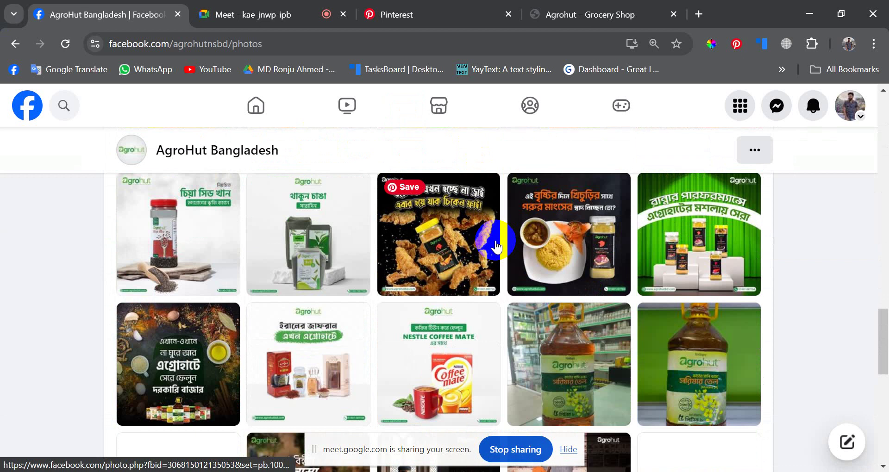
scroll(495, 245, "down", 10)
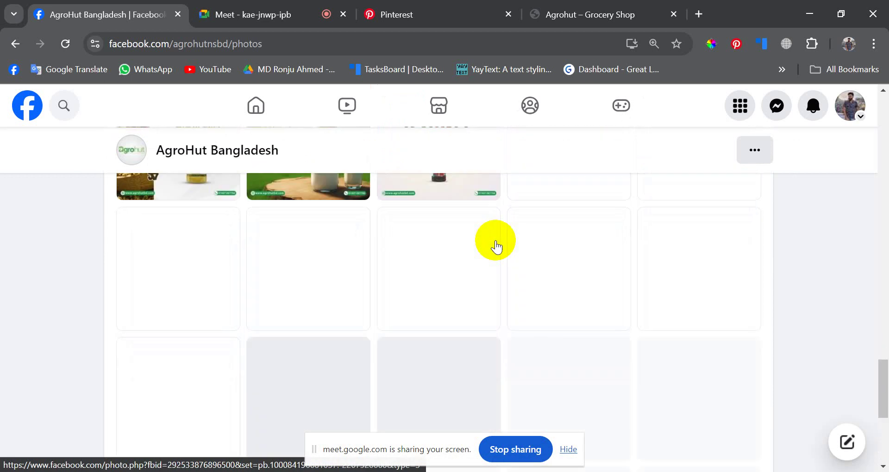
scroll(496, 246, "down", 6)
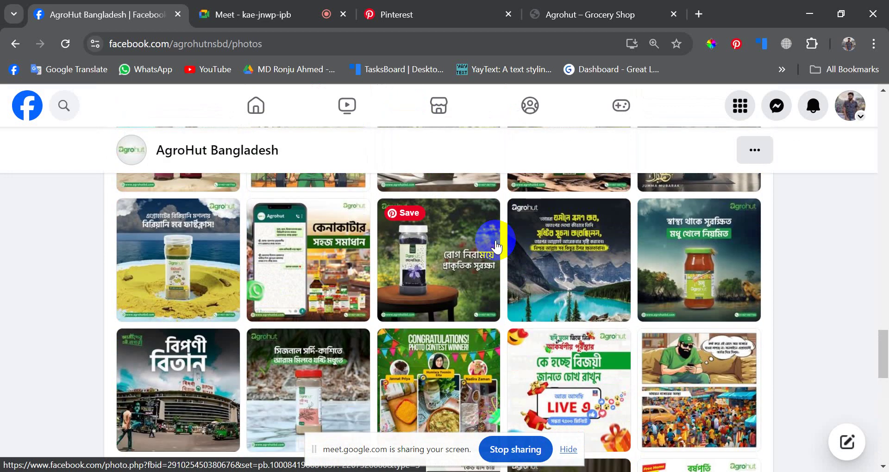
scroll(495, 246, "down", 5)
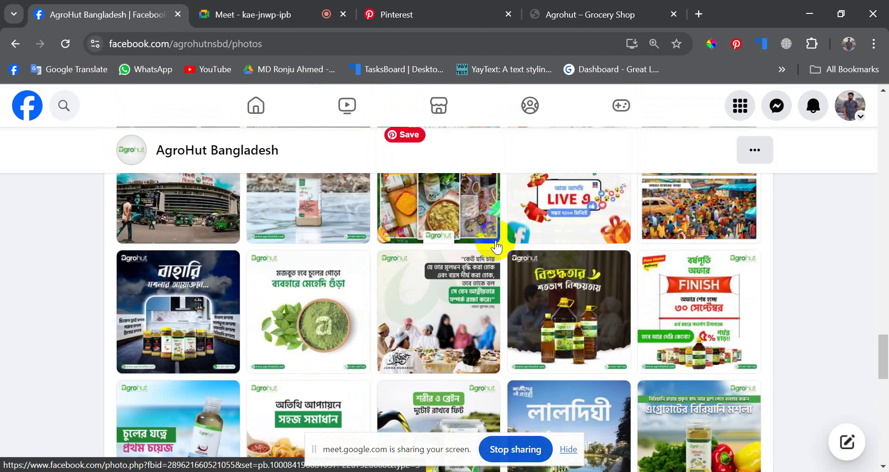
scroll(495, 245, "down", 3)
scroll(495, 245, "down", 5)
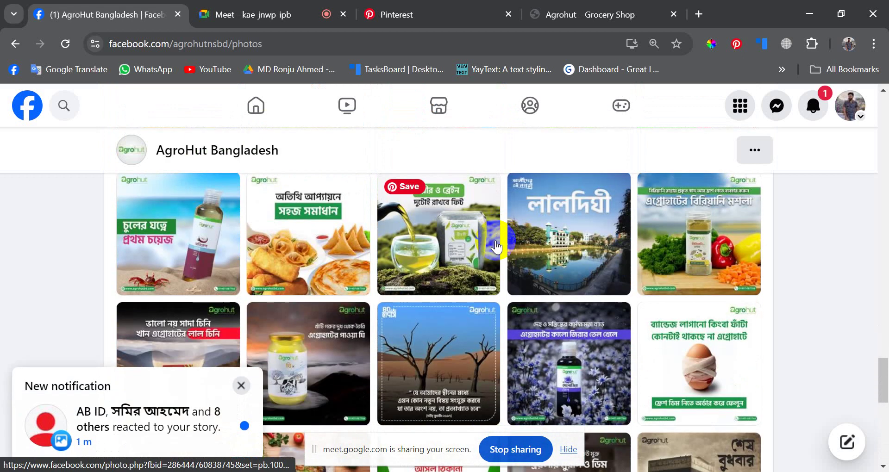
- Dismiss the notification popup, browse further, then switch to the Agrohut – Grocery Shop tab
left_click(241, 386)
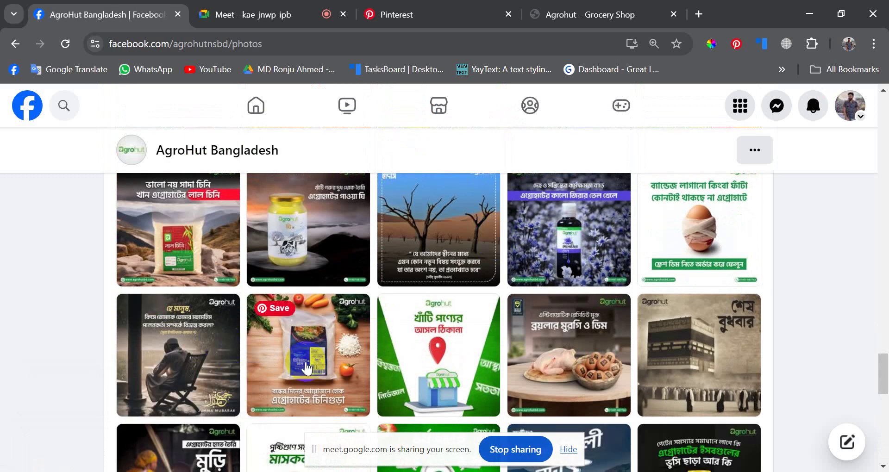
scroll(416, 319, "down", 3)
scroll(501, 279, "down", 5)
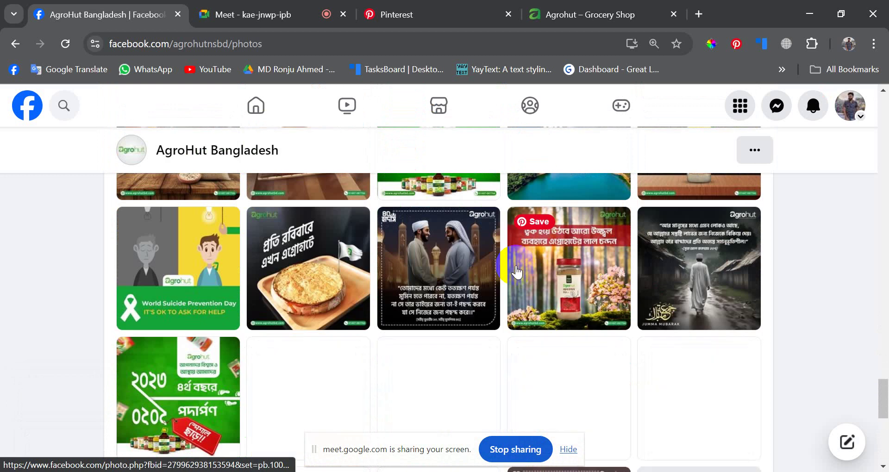
scroll(512, 266, "down", 5)
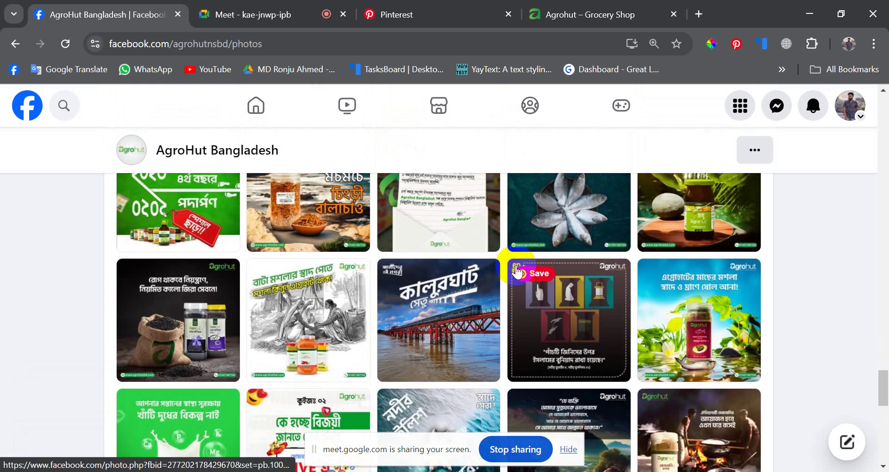
scroll(518, 272, "down", 10)
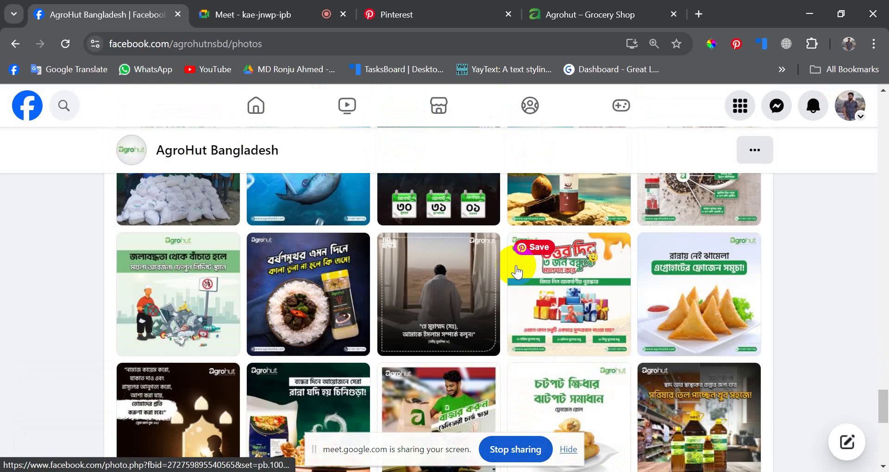
scroll(517, 272, "up", 15)
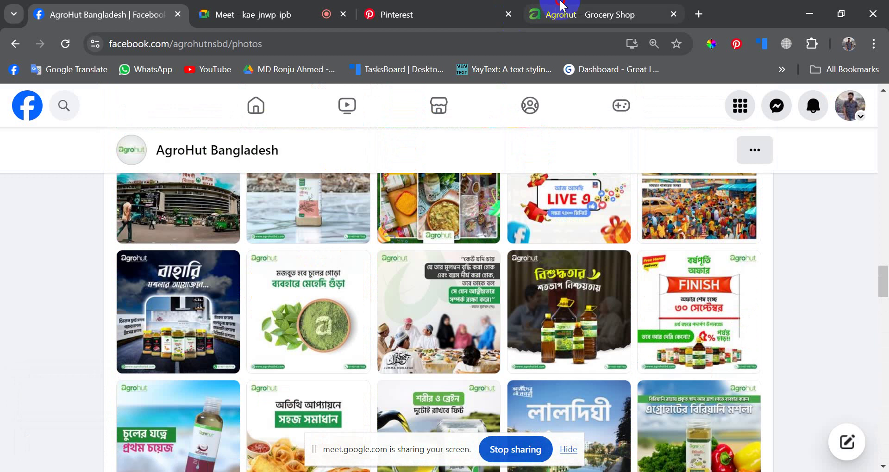
left_click(569, 12)
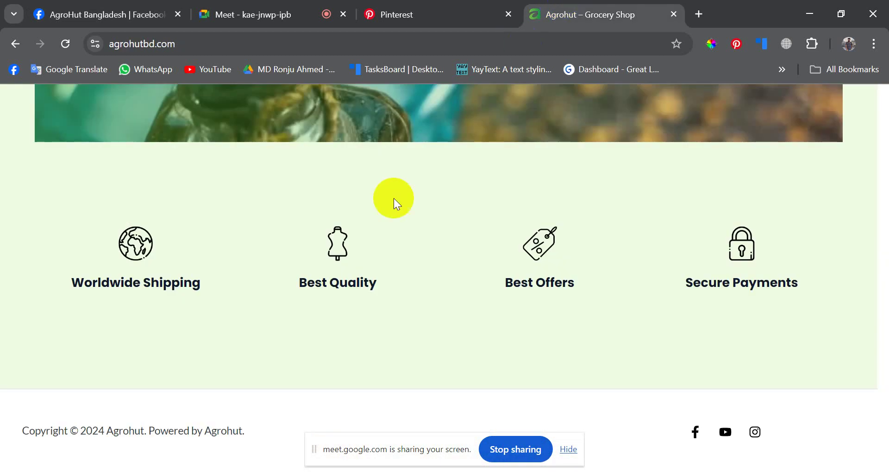
- Load the agrohutbd.com/store/ page, then return to AgroHut's Facebook photos via the Pinterest tab
scroll(321, 273, "up", 15)
scroll(307, 279, "down", 4)
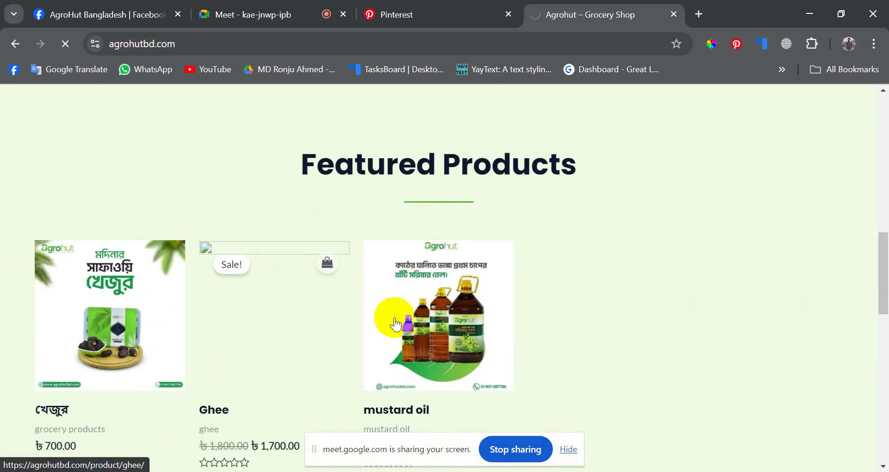
scroll(579, 298, "down", 12)
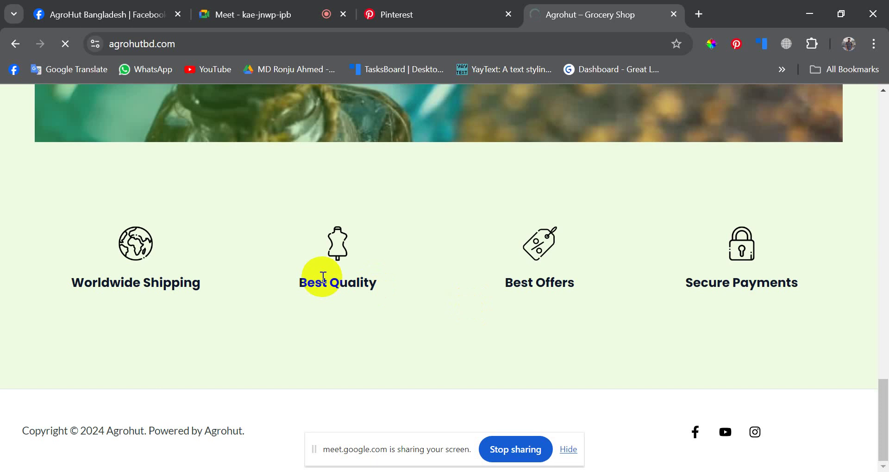
scroll(554, 241, "up", 20)
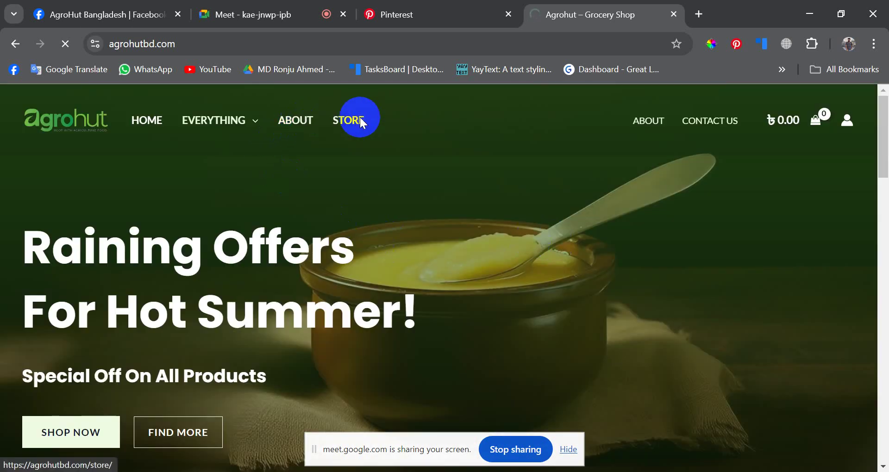
scroll(360, 135, "down", 10)
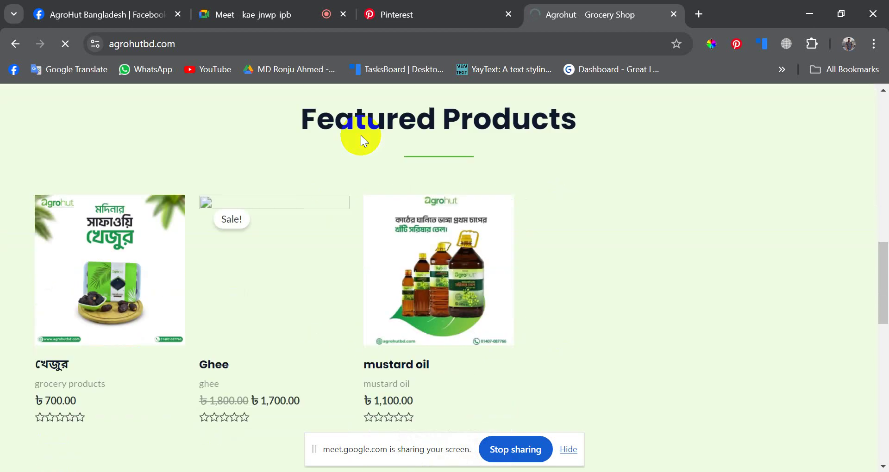
left_click(362, 136)
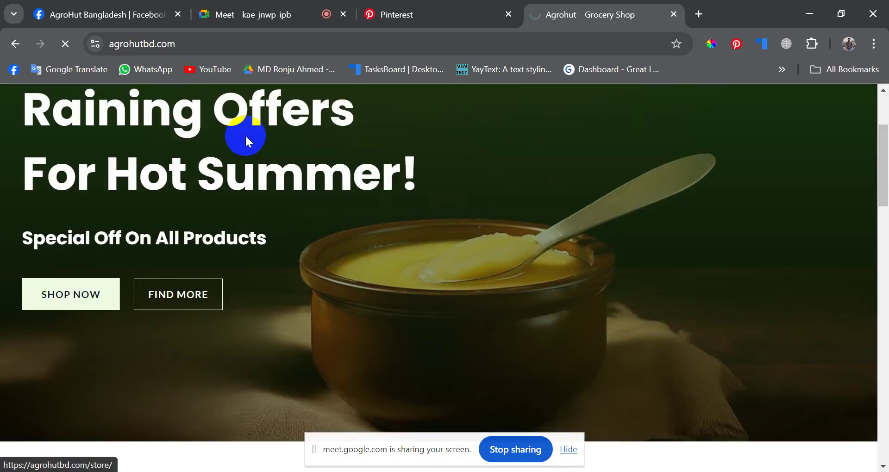
left_click(243, 135)
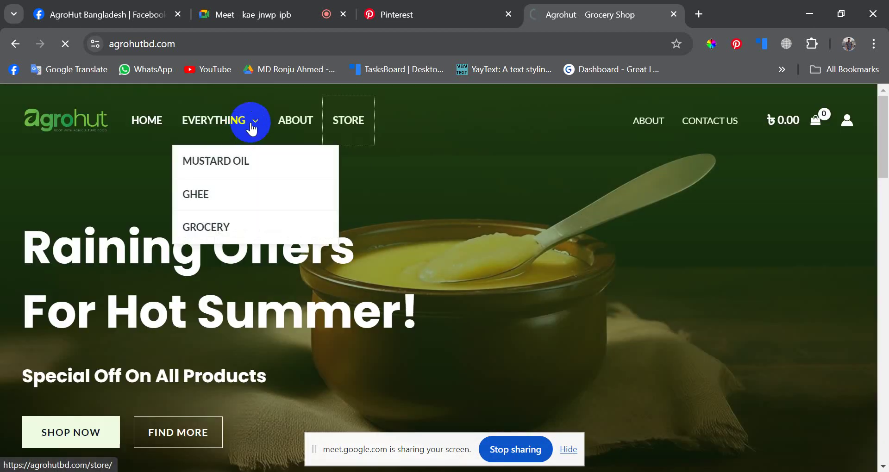
left_click(497, 6)
left_click(127, 5)
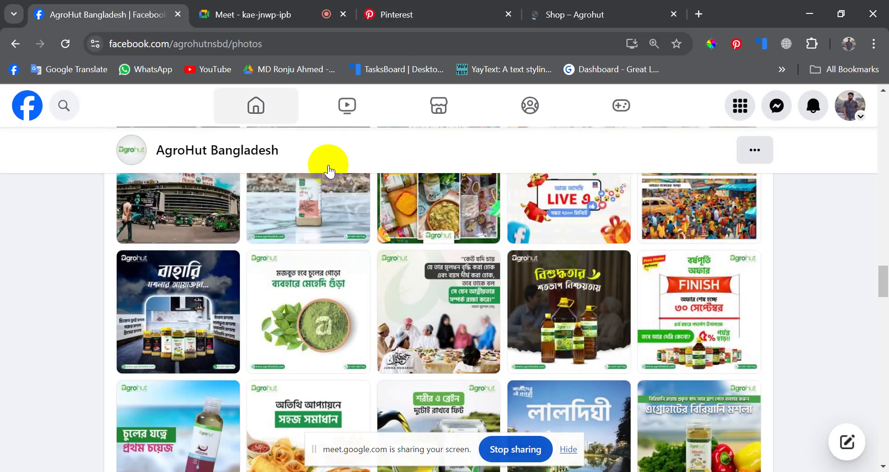
- Open the red chili-powder jar photo full-size, hide the screen-sharing notice, then go to Pinterest Business Hub
scroll(333, 278, "down", 10)
scroll(338, 290, "up", 15)
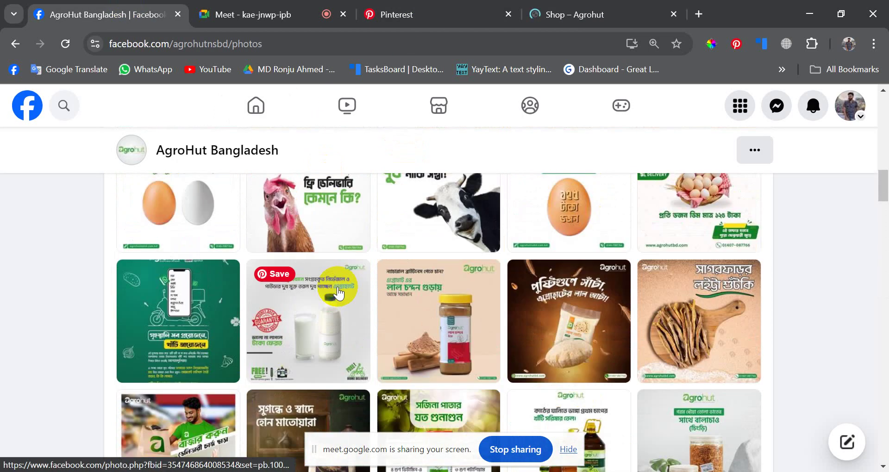
scroll(337, 287, "down", 3)
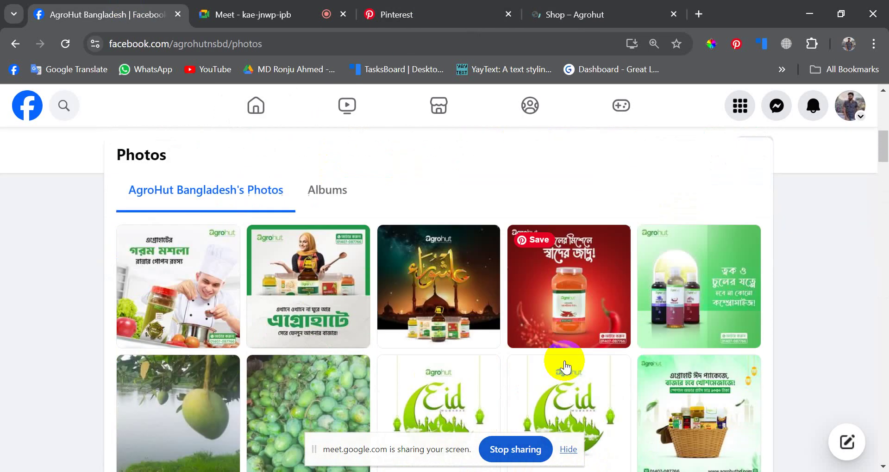
left_click(568, 289)
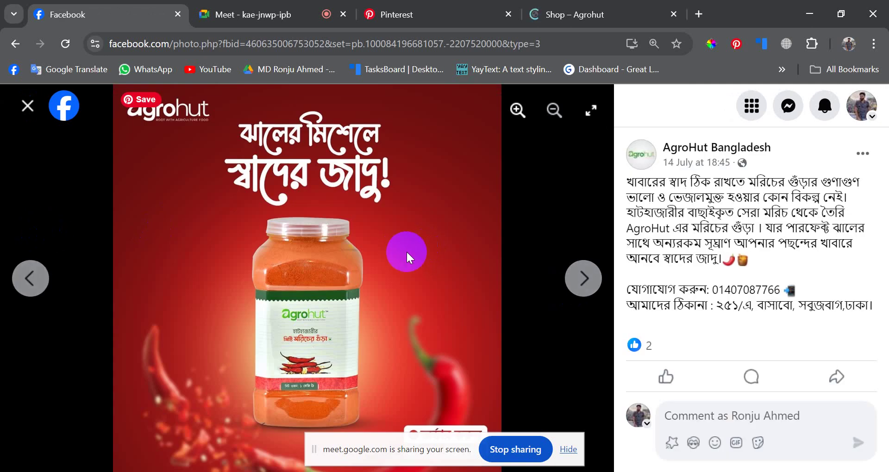
left_click(570, 450)
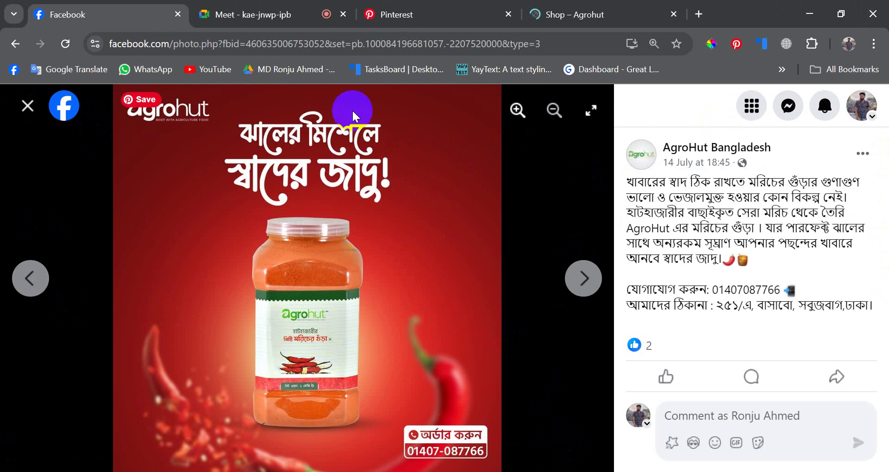
left_click(421, 6)
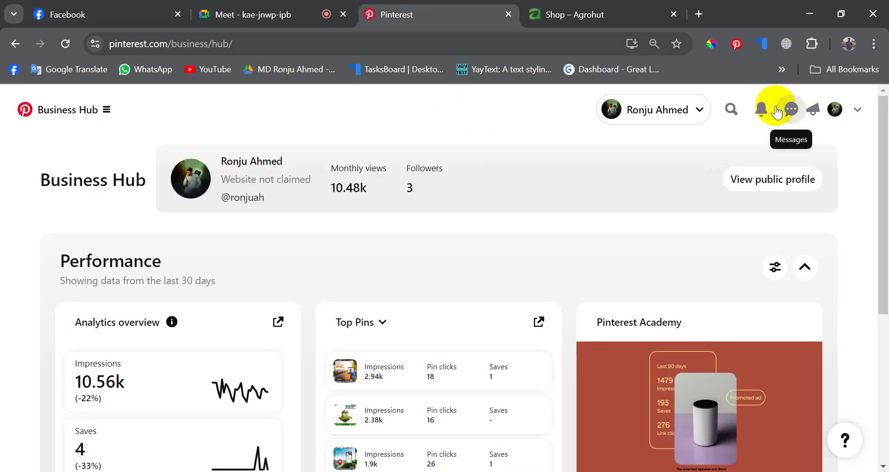
- Abandon the 'fo' Pinterest search and go to the home feed
left_click(731, 107)
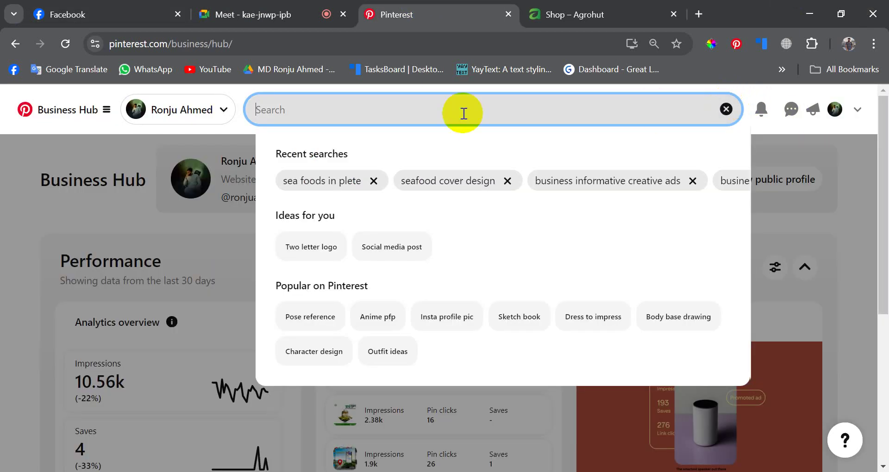
type("fo")
key("BackSpace")
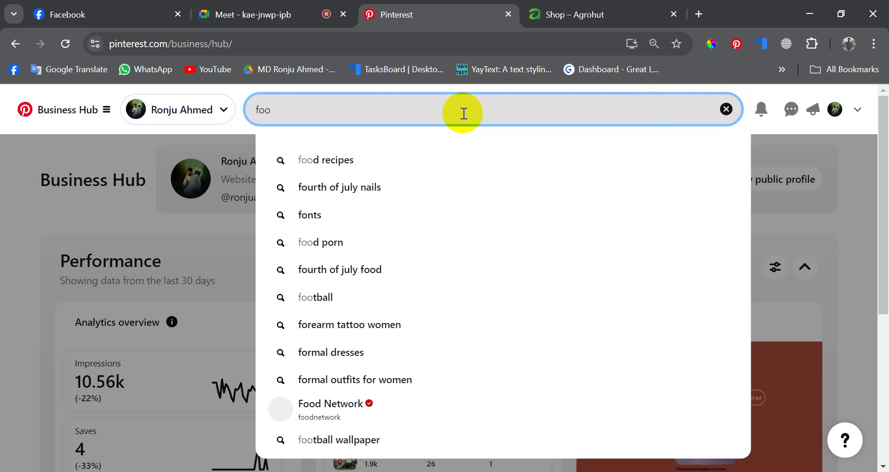
key("BackSpace")
left_click(38, 115)
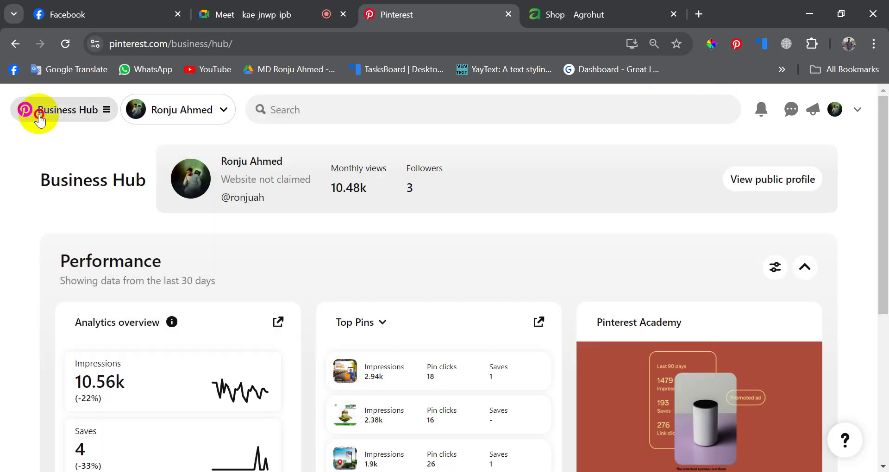
left_click(70, 228)
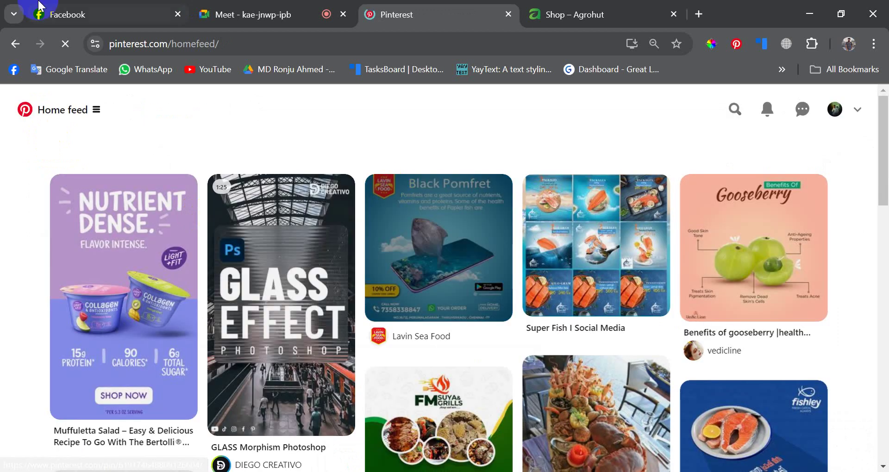
- Browse the home feed, admit the waiting person to the video call, and return to Pinterest
scroll(398, 281, "down", 8)
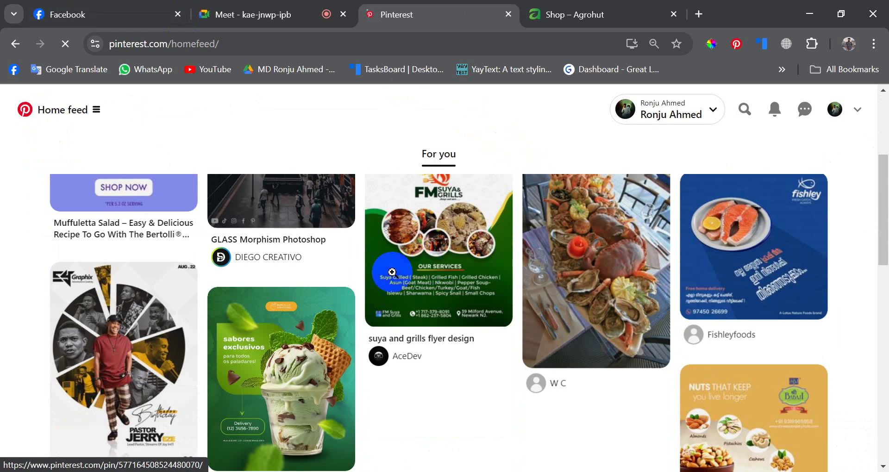
scroll(399, 281, "down", 11)
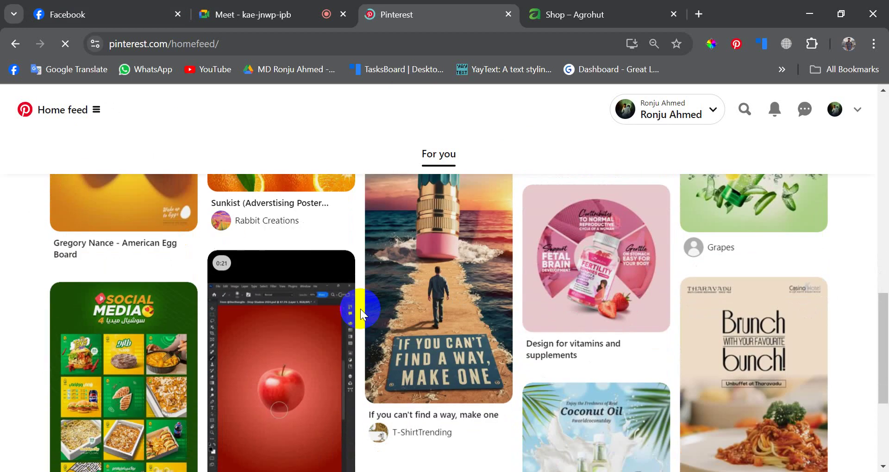
scroll(360, 309, "down", 1)
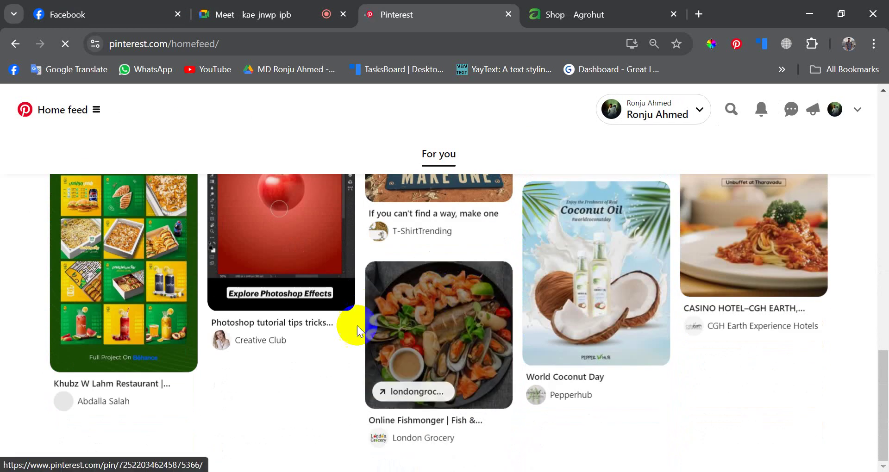
scroll(357, 326, "up", 5)
scroll(356, 326, "down", 5)
scroll(355, 325, "up", 8)
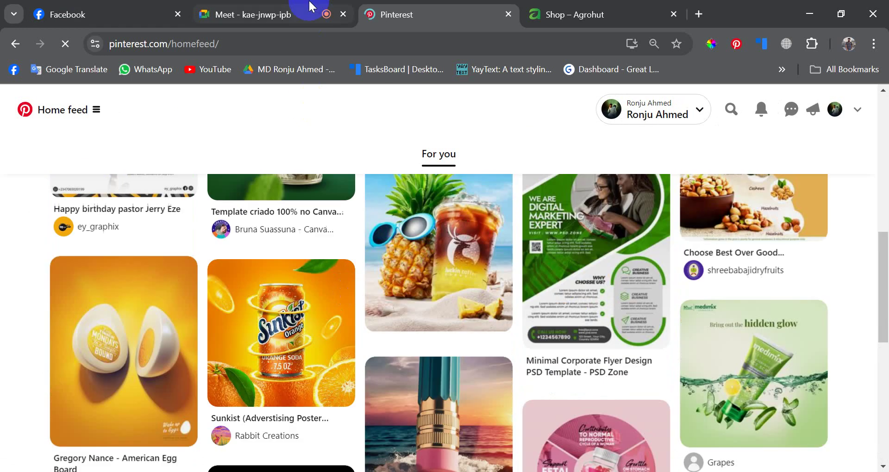
left_click(310, 6)
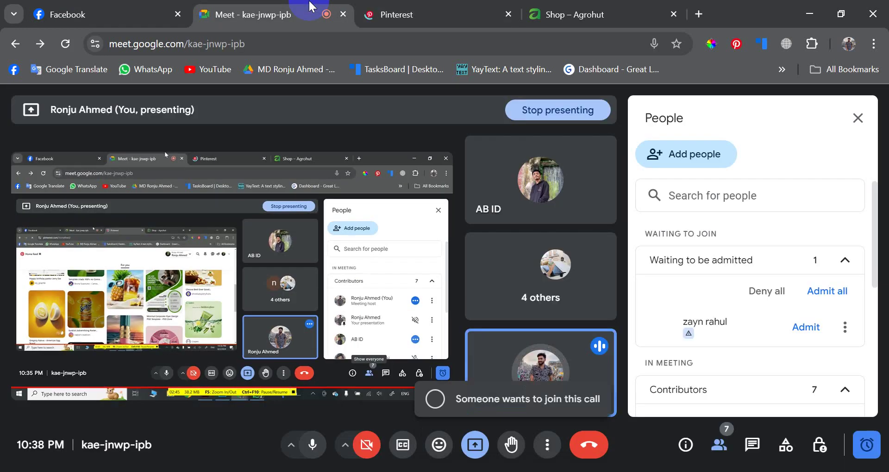
left_click(804, 328)
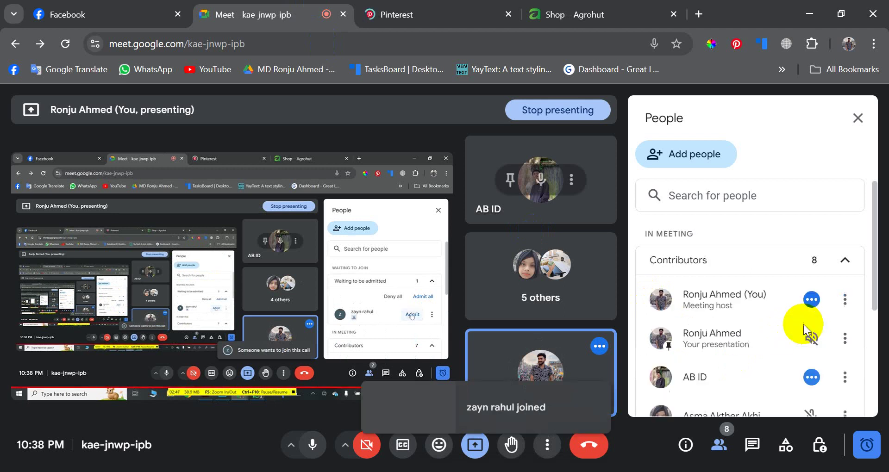
left_click(458, 6)
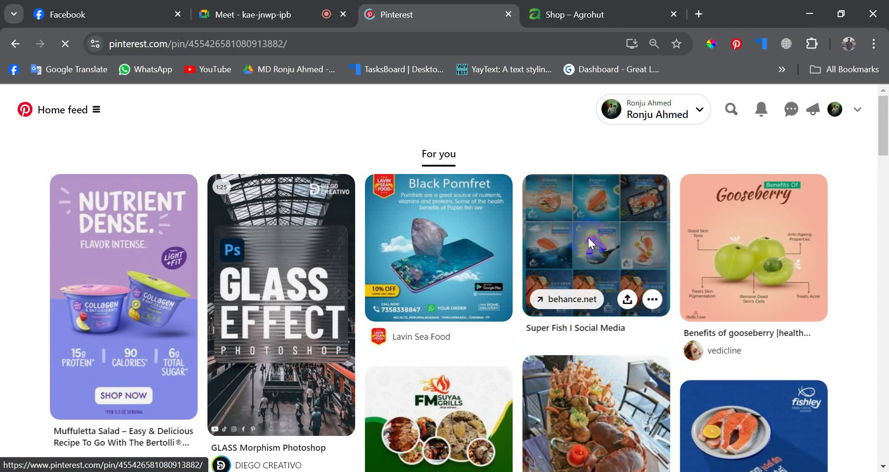
left_click(587, 238)
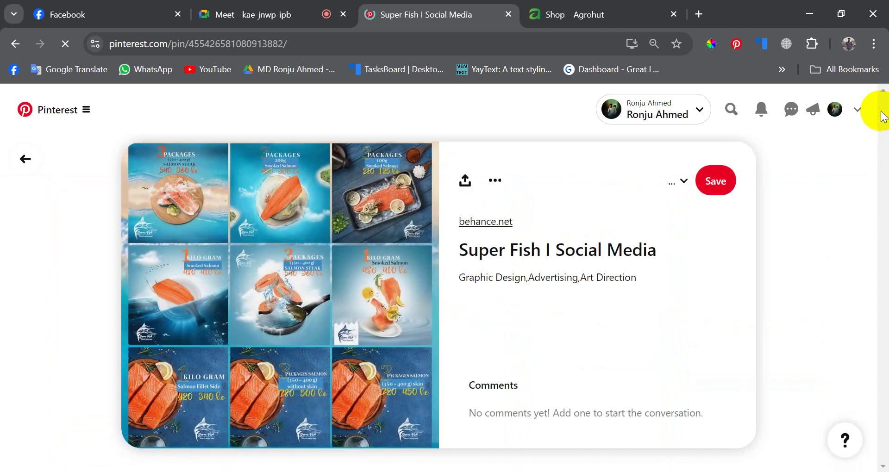
scroll(342, 342, "down", 8)
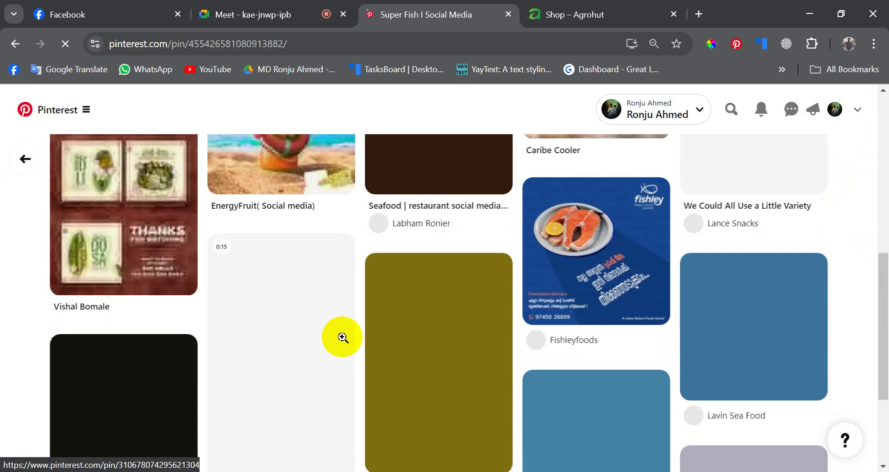
scroll(343, 341, "down", 5)
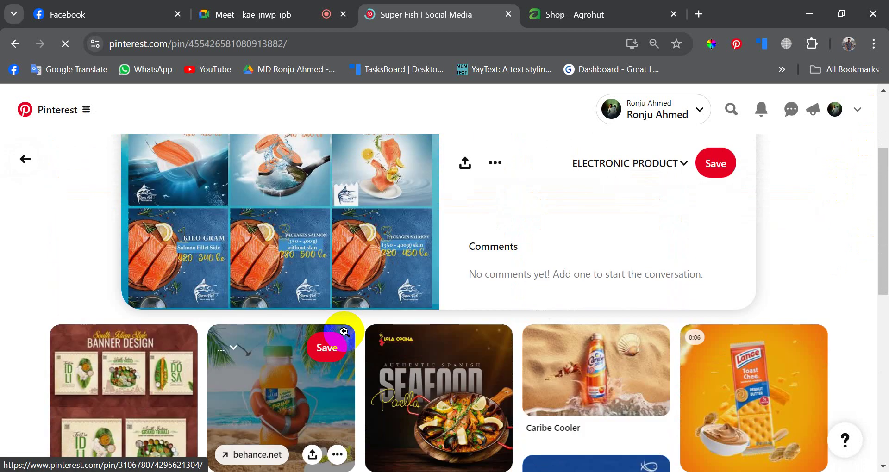
scroll(345, 337, "down", 2)
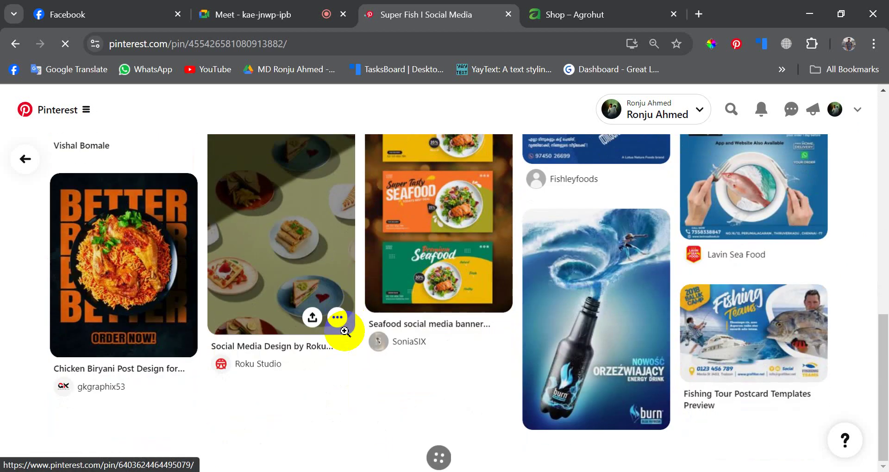
scroll(345, 332, "up", 6)
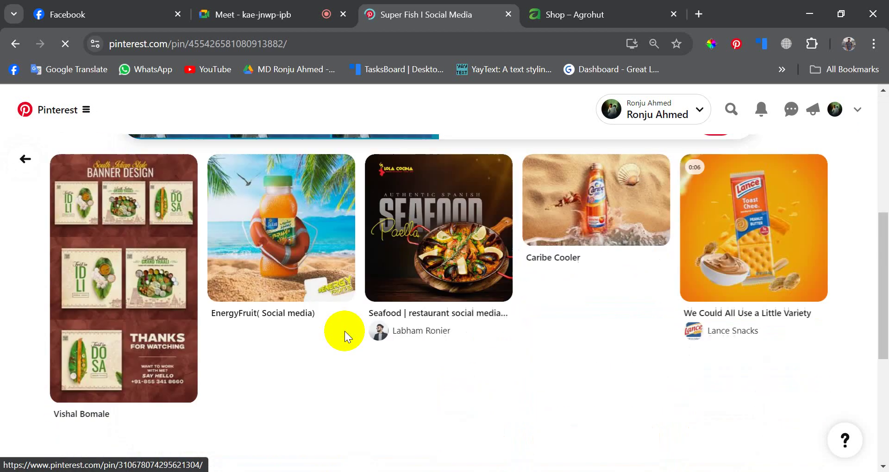
scroll(345, 332, "down", 5)
scroll(345, 331, "up", 10)
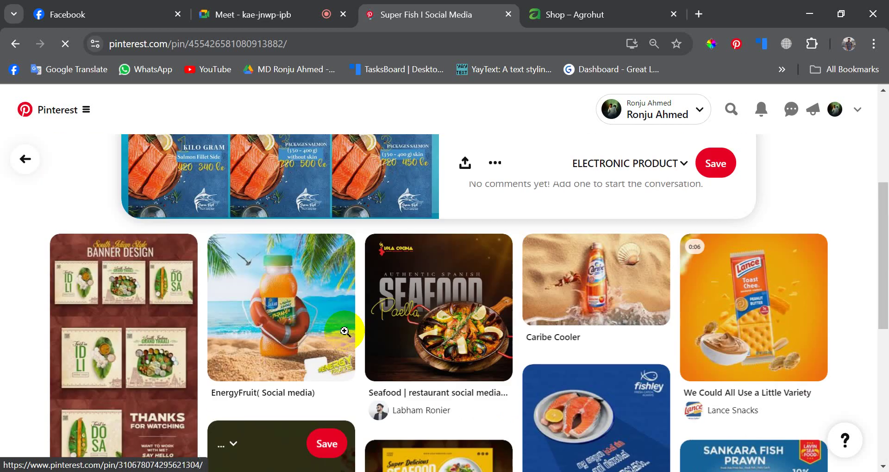
scroll(345, 336, "down", 10)
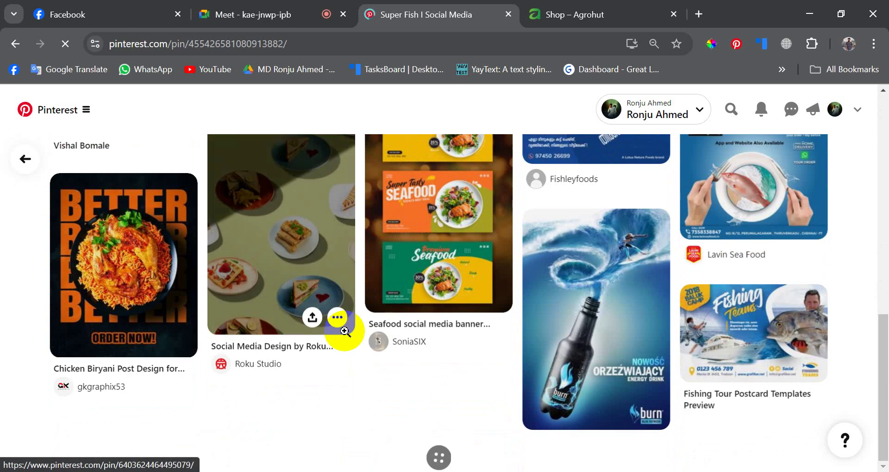
scroll(345, 331, "up", 6)
scroll(344, 332, "down", 6)
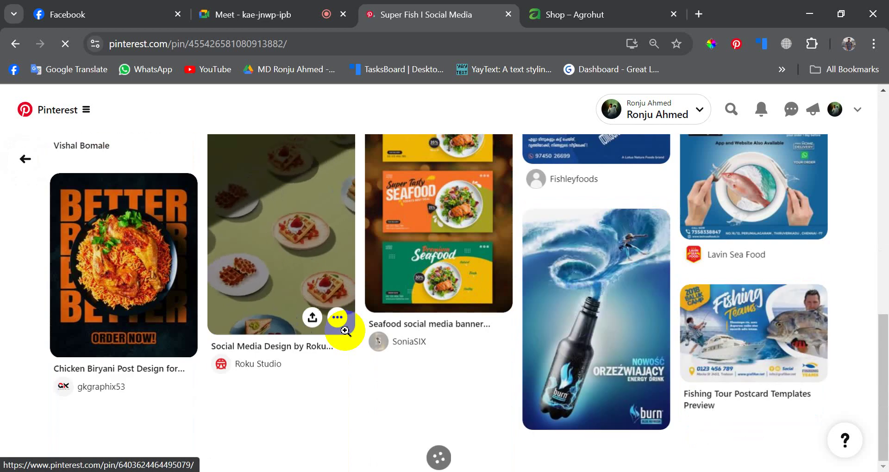
scroll(344, 332, "up", 6)
scroll(345, 331, "up", 4)
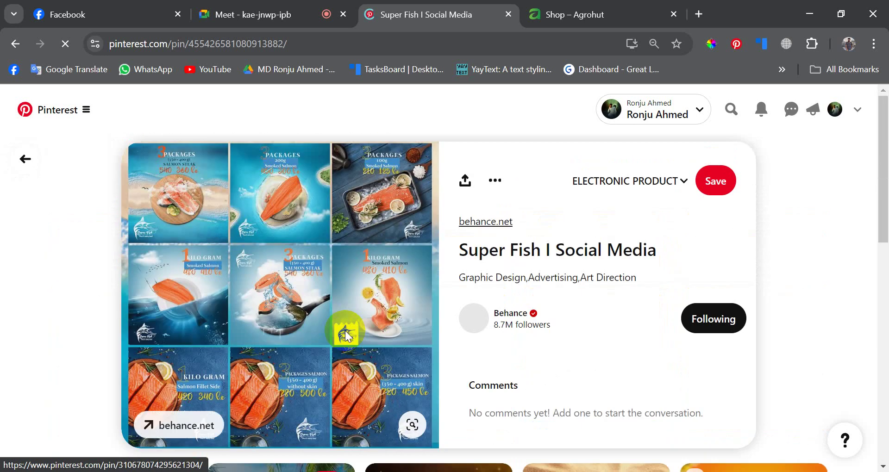
scroll(345, 331, "down", 8)
scroll(345, 331, "down", 3)
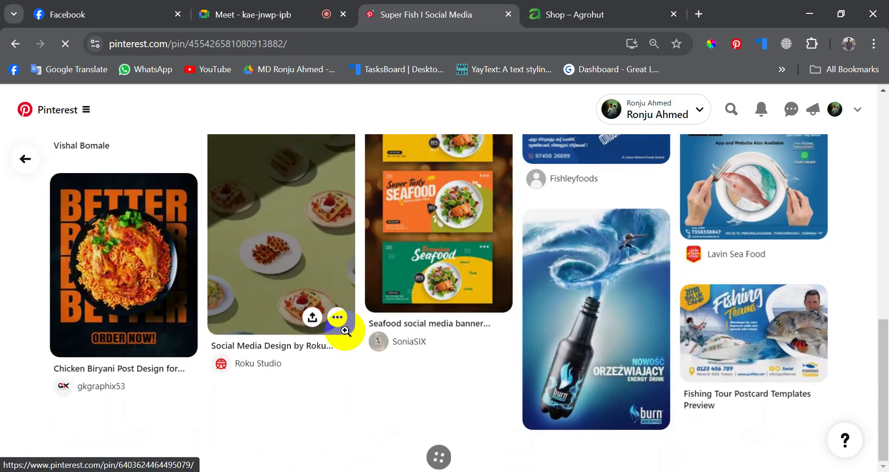
scroll(345, 332, "up", 1)
scroll(345, 332, "down", 5)
scroll(345, 331, "up", 3)
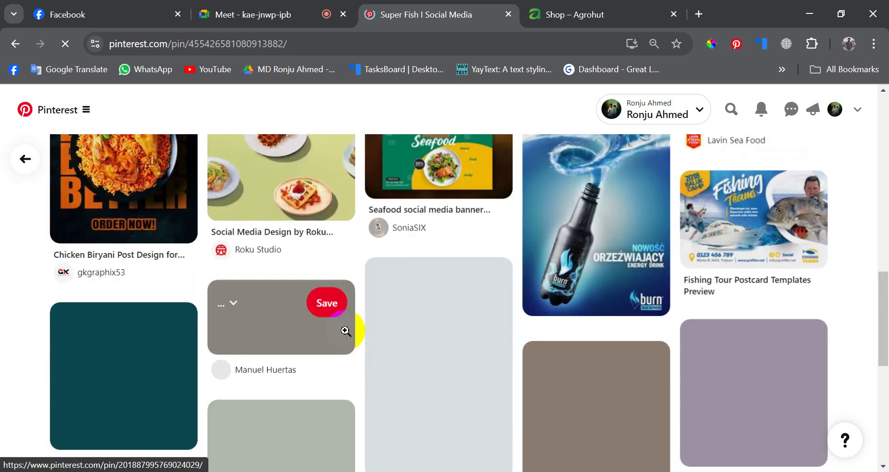
scroll(345, 331, "down", 4)
scroll(345, 332, "up", 5)
scroll(345, 331, "up", 5)
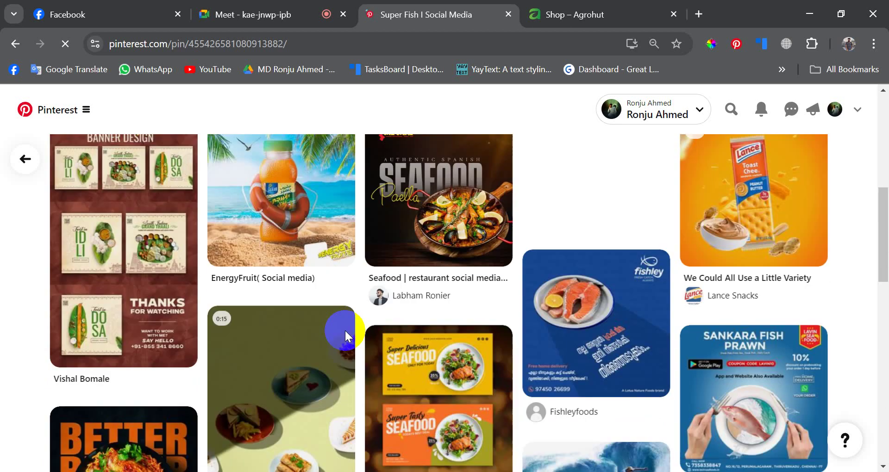
scroll(345, 337, "down", 2)
scroll(345, 337, "down", 10)
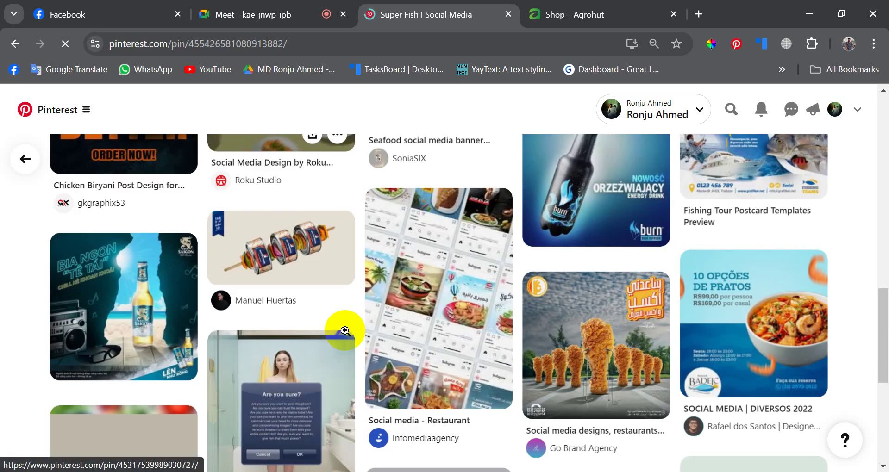
scroll(345, 331, "down", 8)
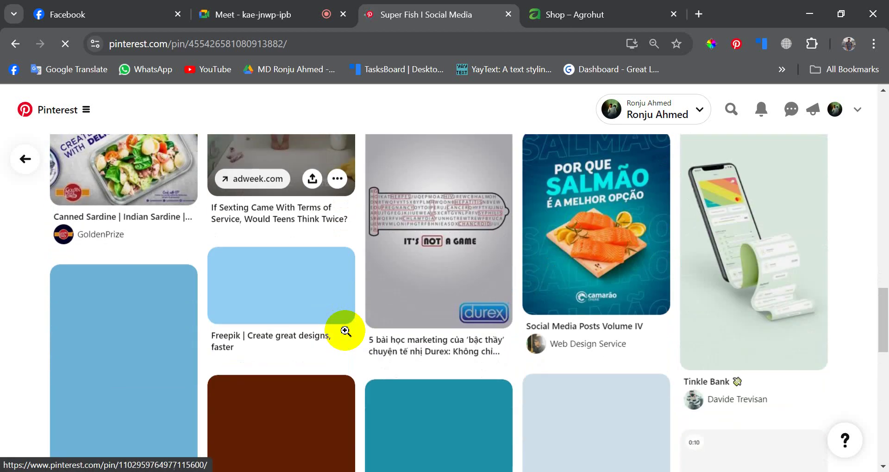
scroll(345, 331, "down", 4)
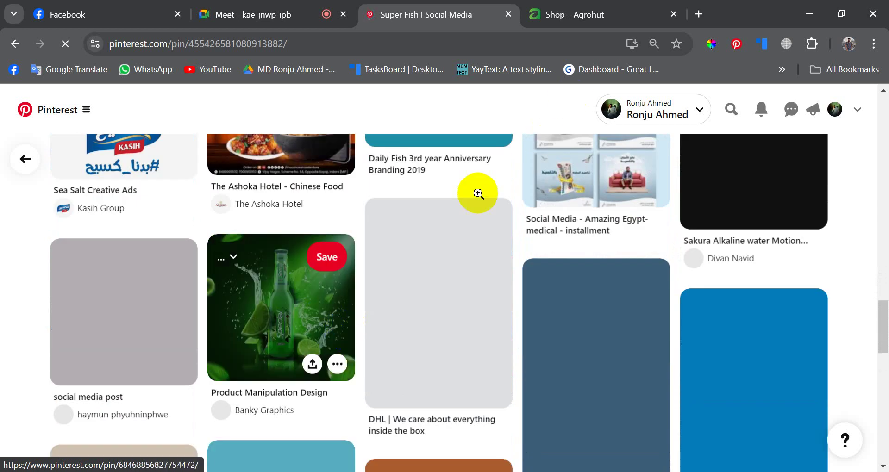
scroll(478, 194, "up", 16)
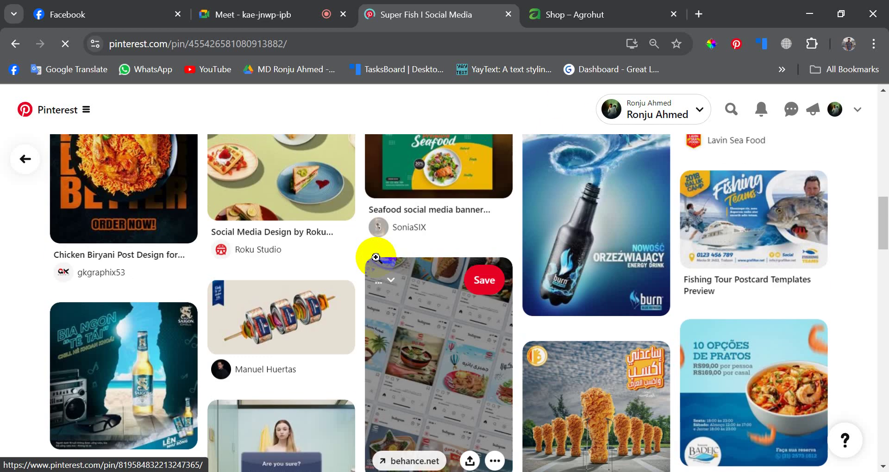
scroll(376, 257, "up", 10)
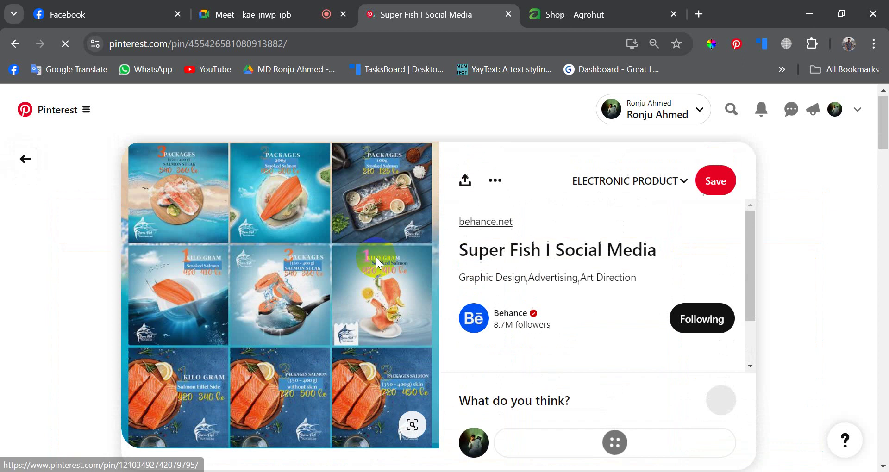
left_click(27, 159)
scroll(396, 264, "down", 10)
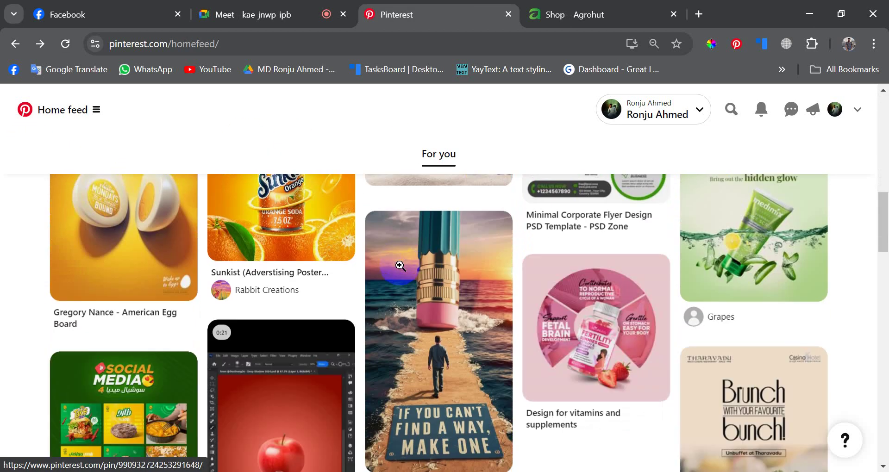
scroll(400, 266, "down", 12)
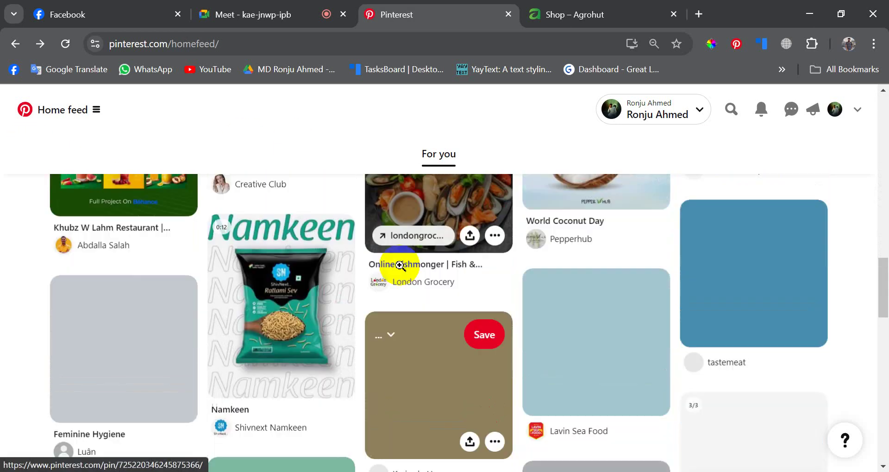
scroll(400, 266, "down", 12)
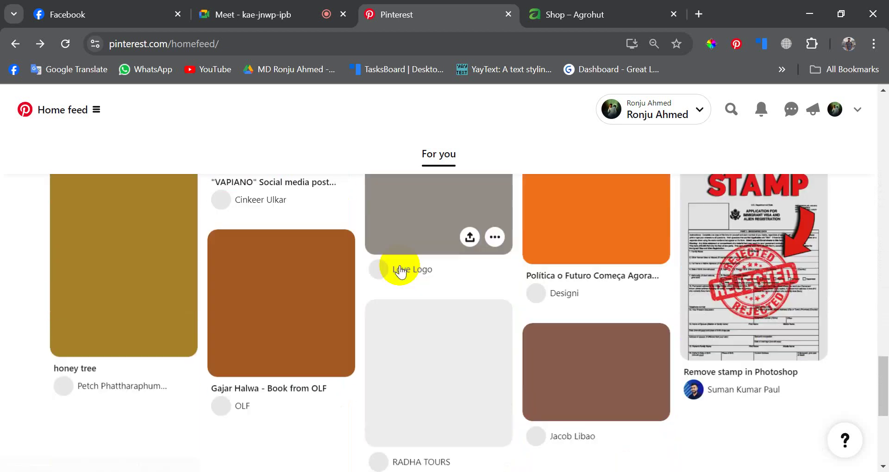
scroll(400, 268, "down", 5)
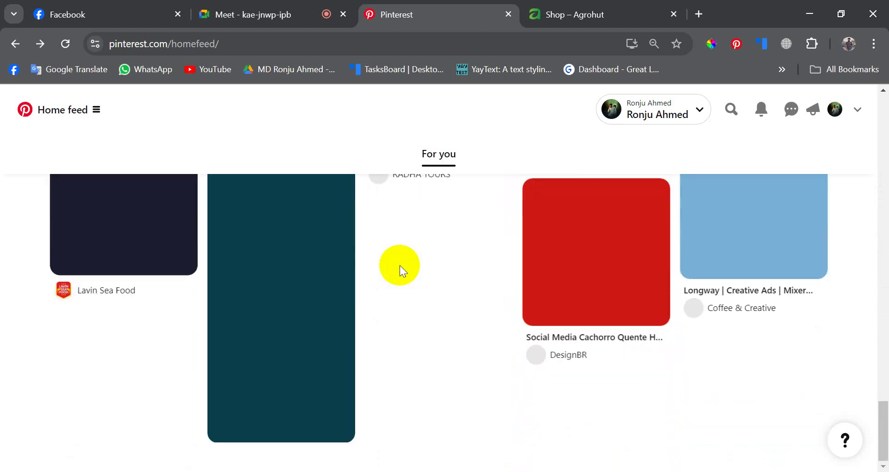
scroll(400, 266, "up", 20)
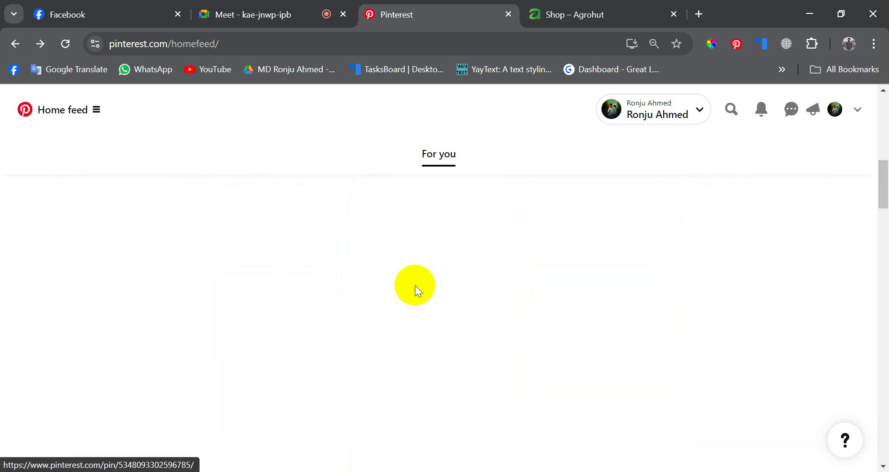
scroll(415, 285, "up", 2)
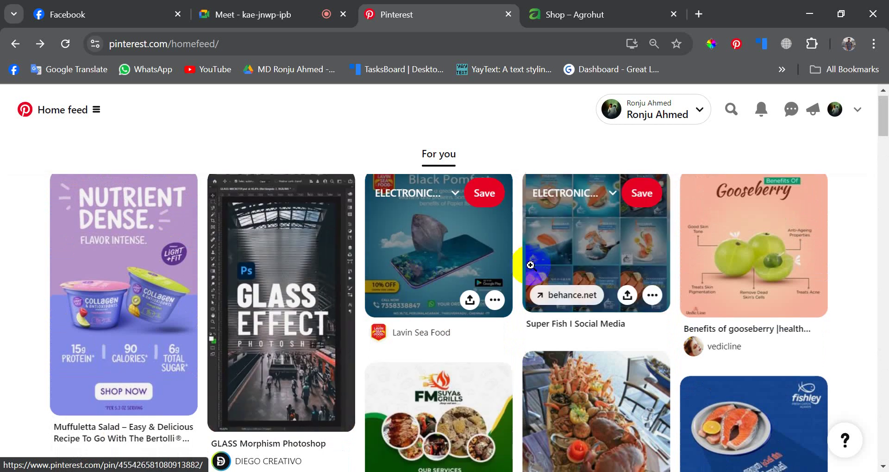
scroll(530, 277, "down", 3)
scroll(377, 294, "down", 8)
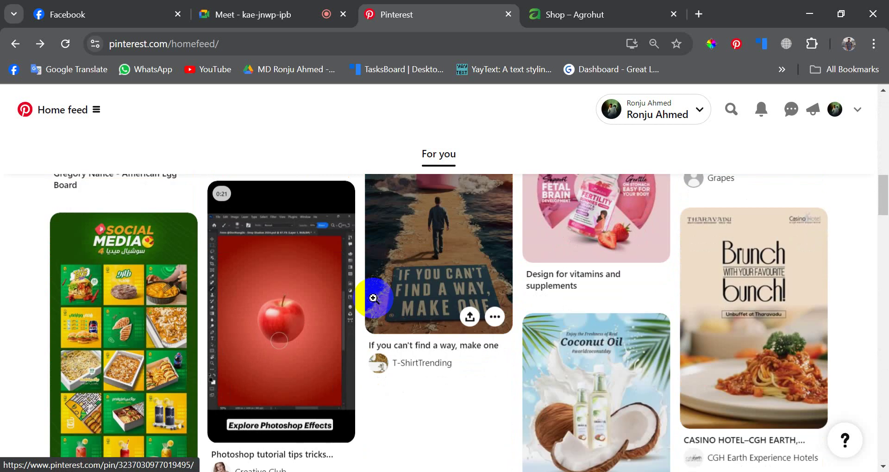
scroll(373, 298, "down", 6)
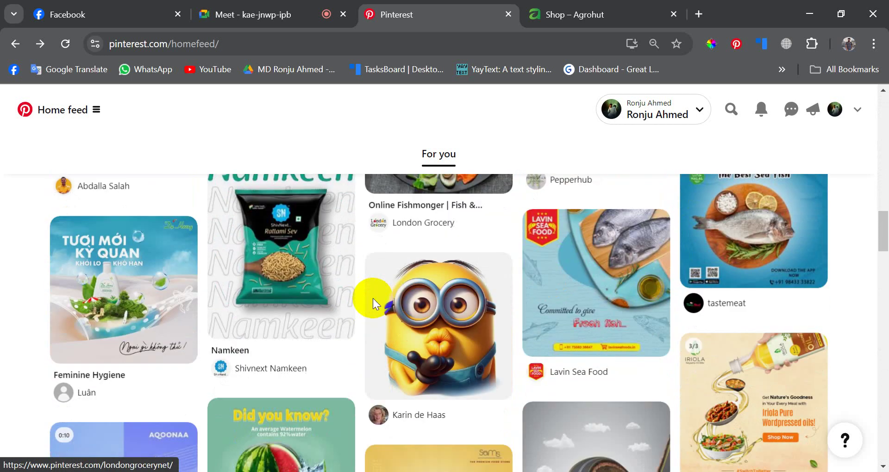
scroll(373, 301, "down", 5)
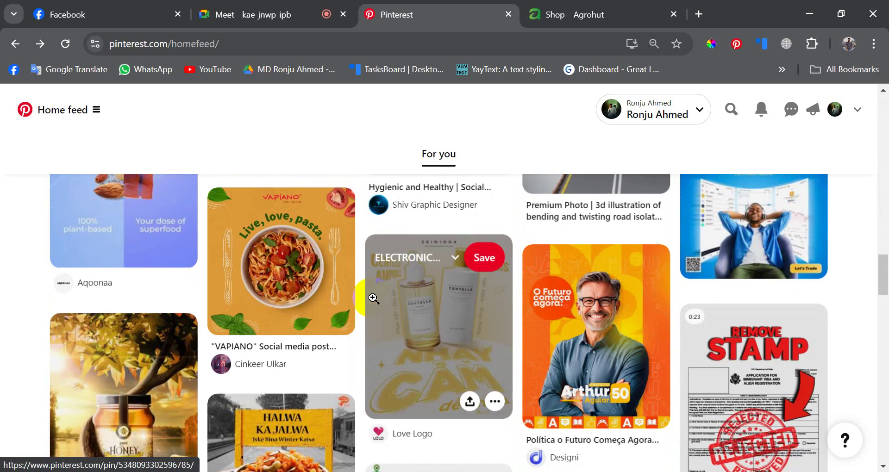
scroll(373, 299, "down", 4)
scroll(373, 298, "down", 1)
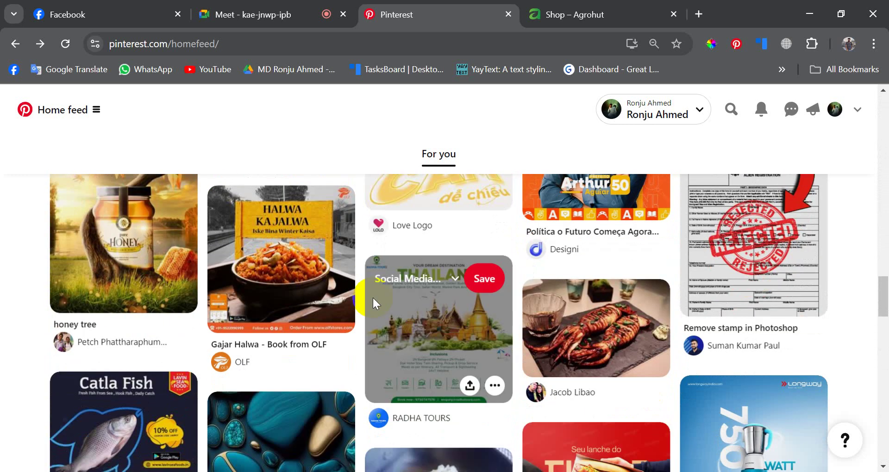
scroll(373, 298, "down", 1)
scroll(373, 298, "down", 2)
scroll(373, 298, "down", 4)
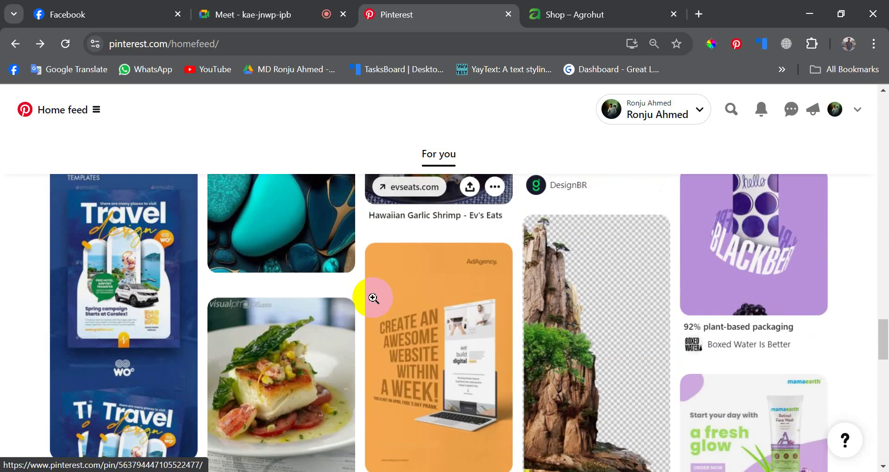
scroll(373, 298, "down", 8)
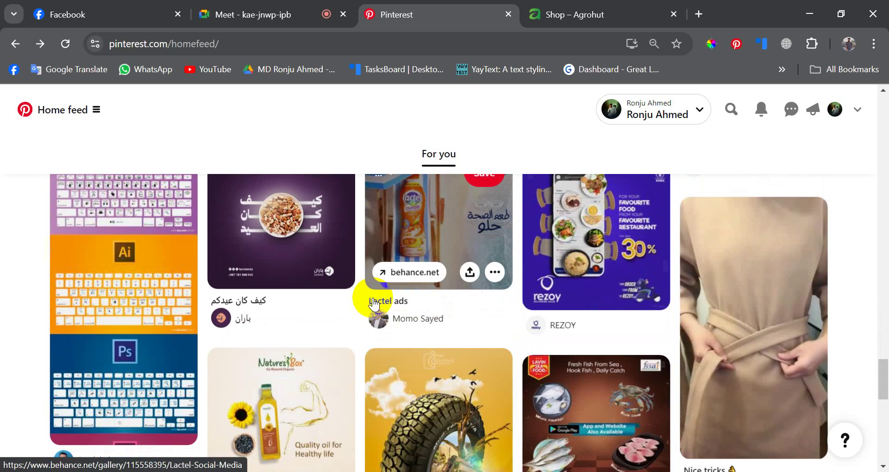
scroll(373, 298, "down", 3)
scroll(373, 298, "up", 3)
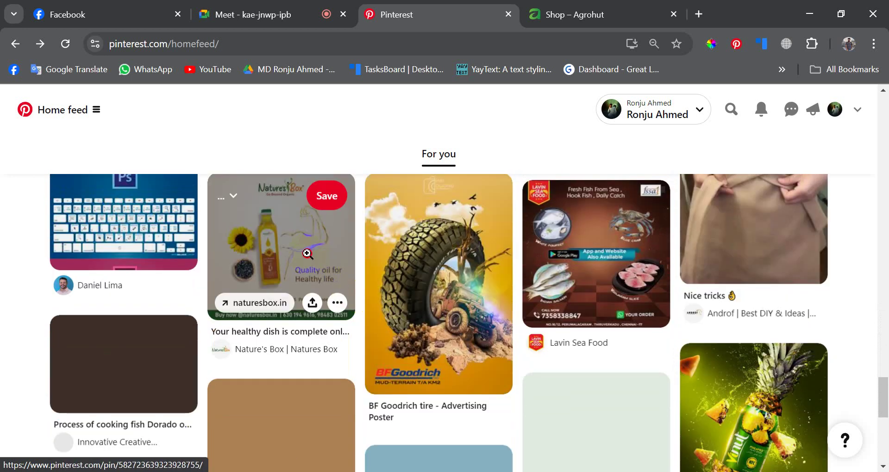
- Open the Nature's Box cold pressed sunflower oil pin, glance at the Agrohut store, and reload the pin
left_click(307, 253)
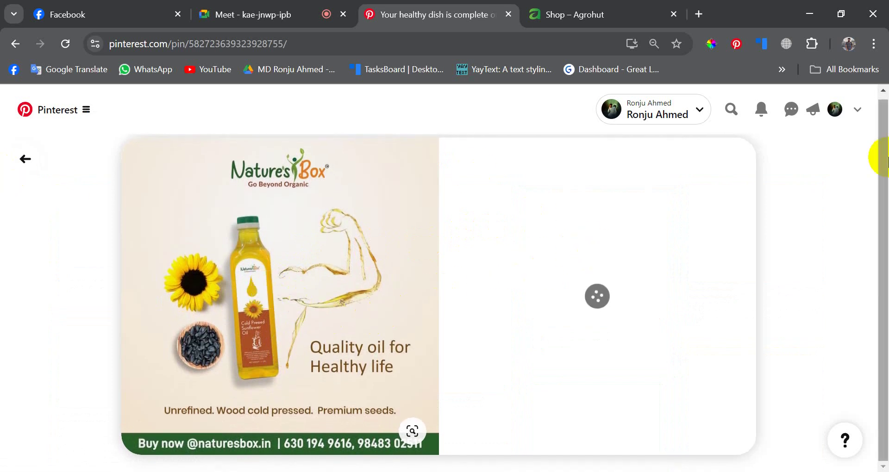
left_click_drag(888, 184, 887, 195)
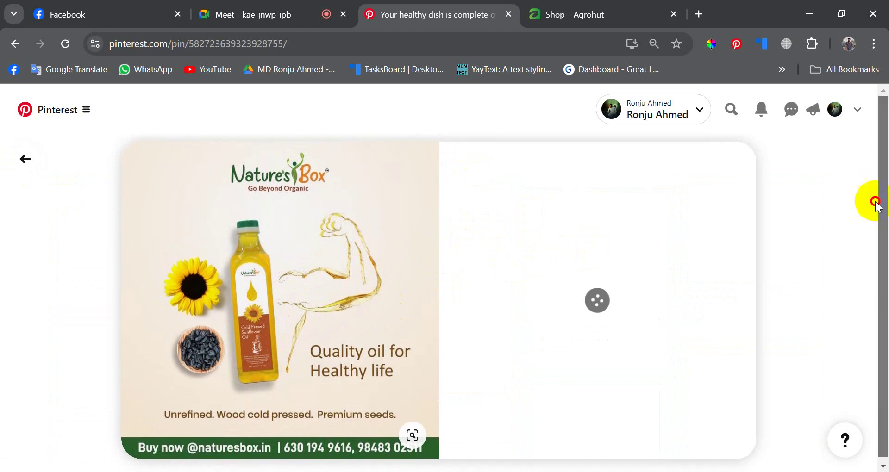
left_click(632, 7)
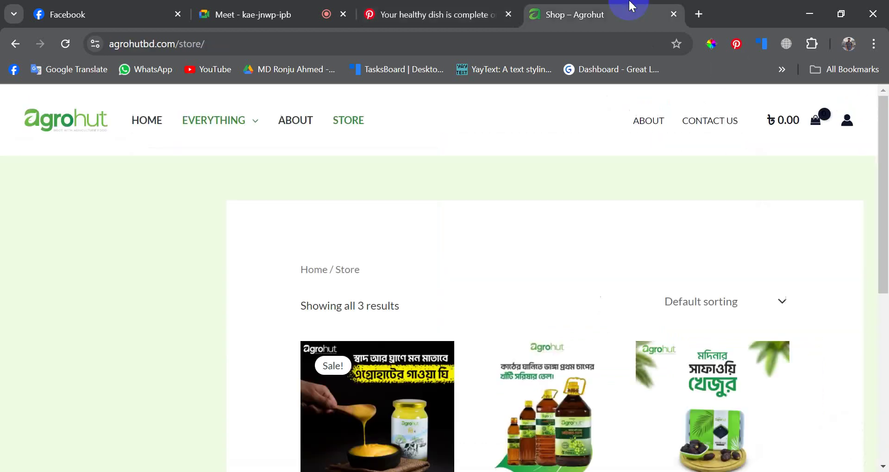
scroll(420, 260, "down", 5)
scroll(436, 282, "up", 5)
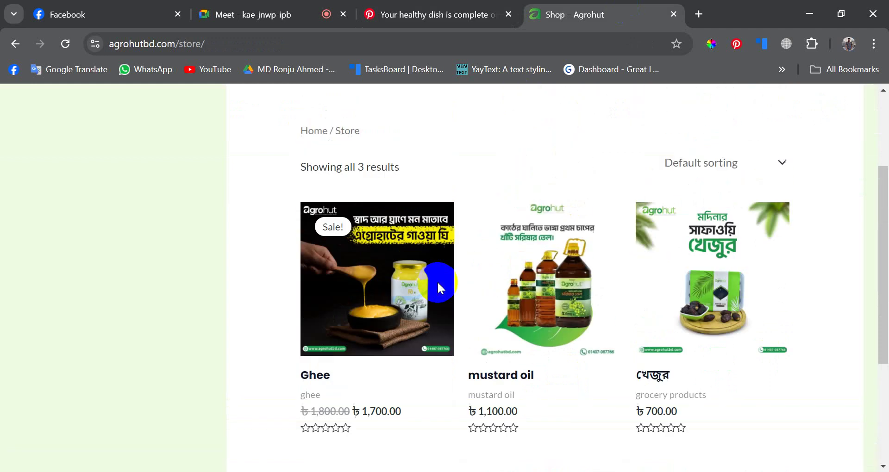
left_click(406, 6)
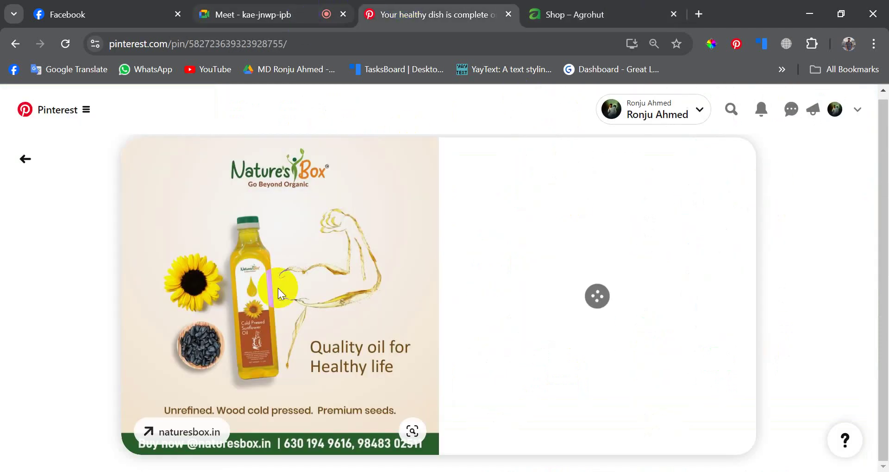
left_click(70, 43)
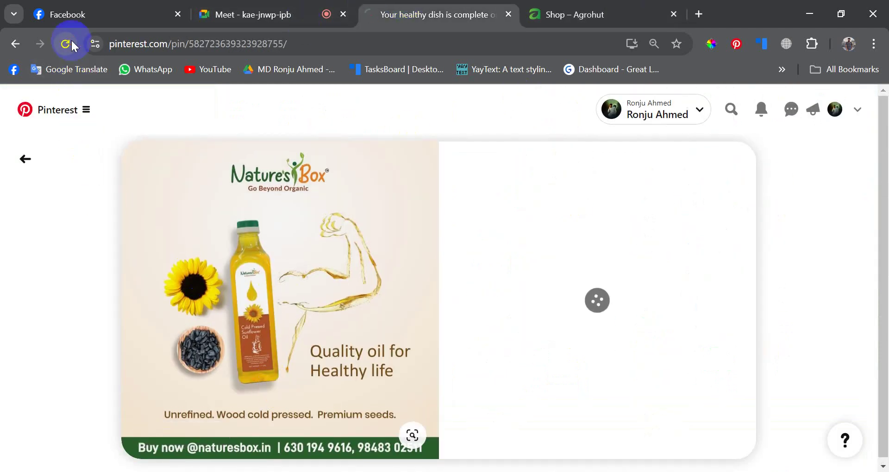
left_click(731, 109)
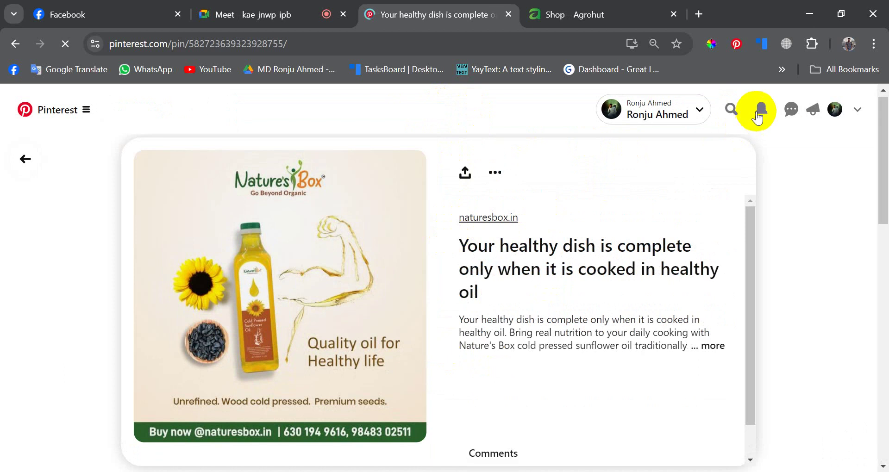
- Search Pinterest for 'sea food creative', choosing the 'sea food creative ads' suggestion
left_click(730, 109)
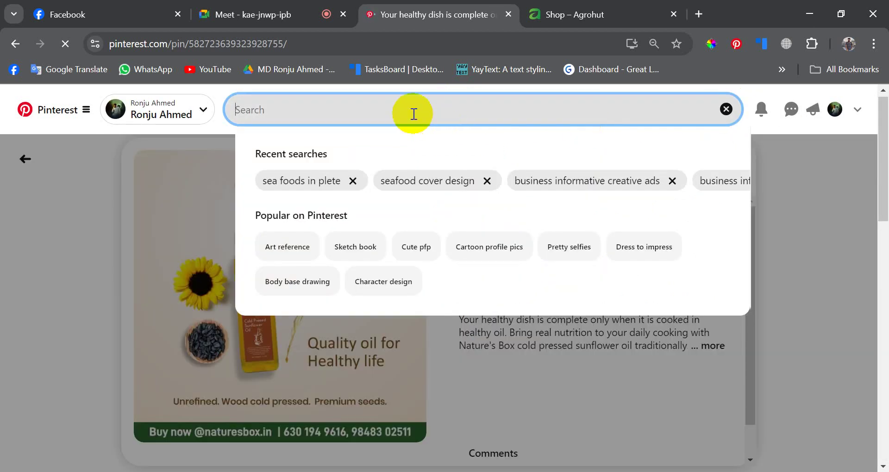
type("sea")
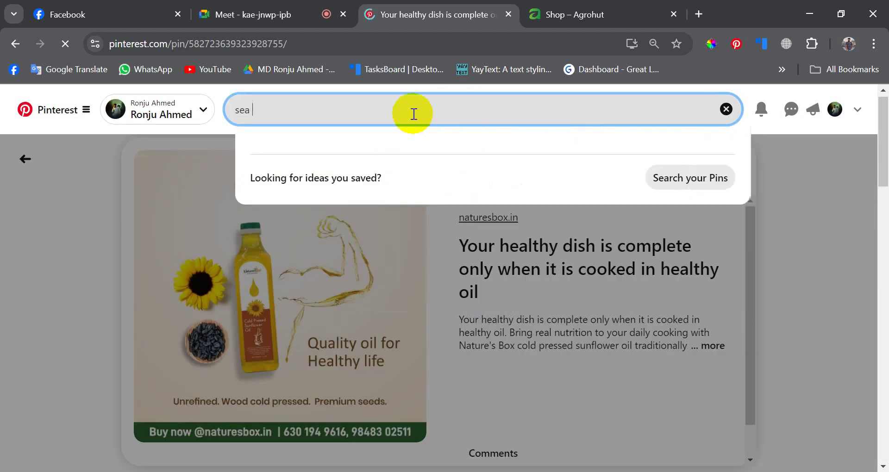
type(" food crea")
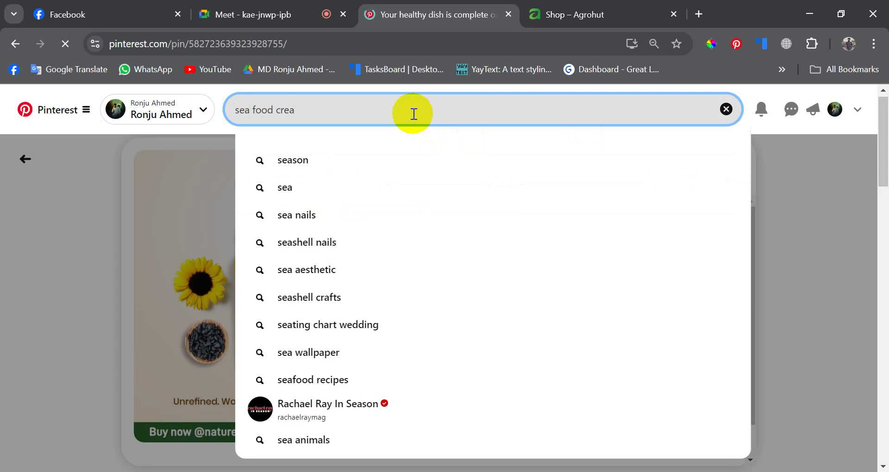
type("tive")
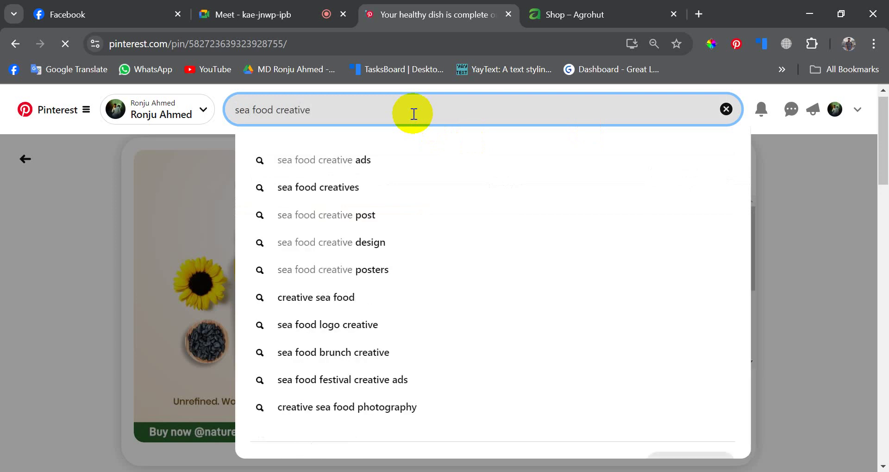
left_click(377, 160)
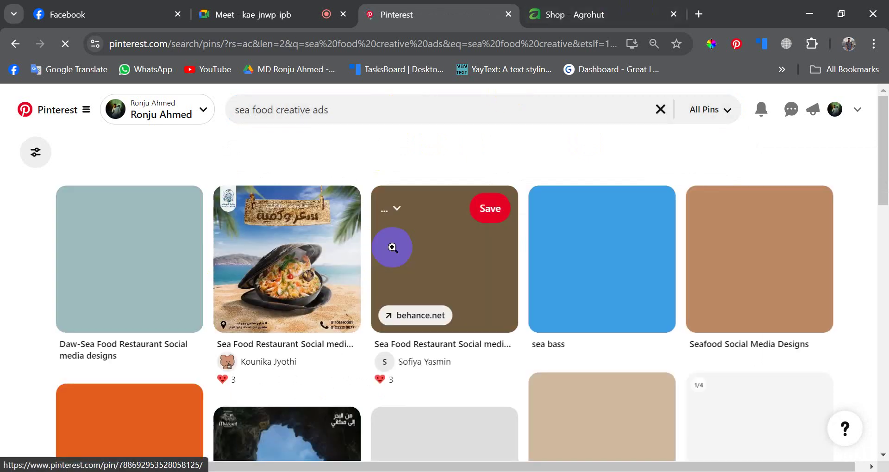
- Browse the seafood ad results, view the Fish Campaign pin, and return to the results
scroll(365, 305, "down", 5)
scroll(365, 306, "down", 3)
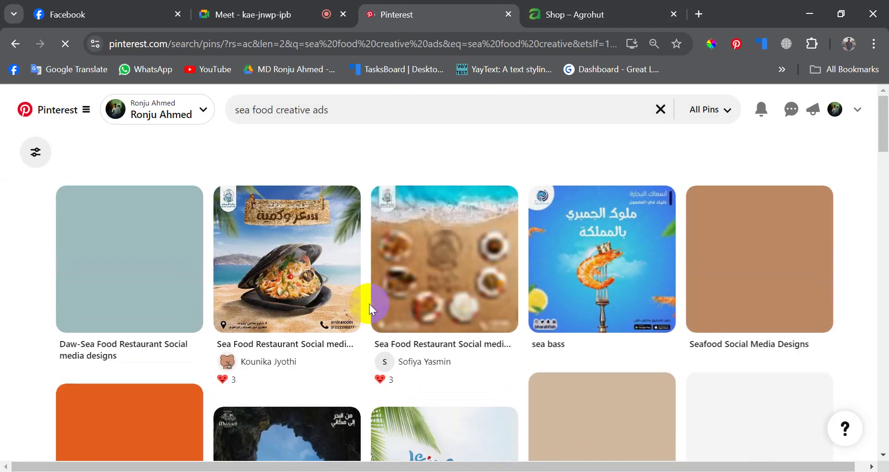
scroll(394, 282, "down", 1)
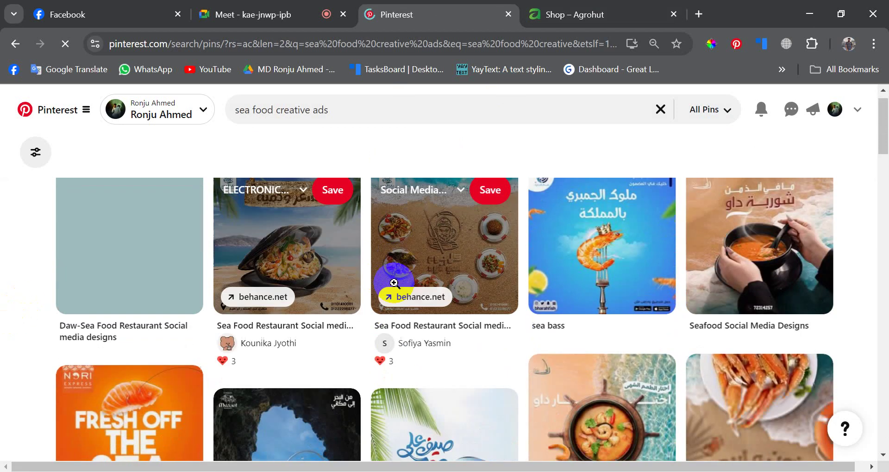
scroll(394, 283, "down", 4)
scroll(394, 283, "down", 4)
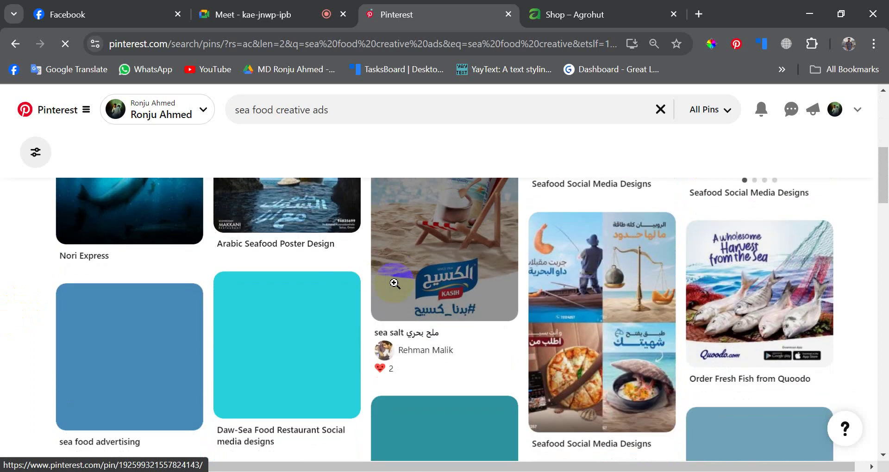
scroll(395, 283, "down", 8)
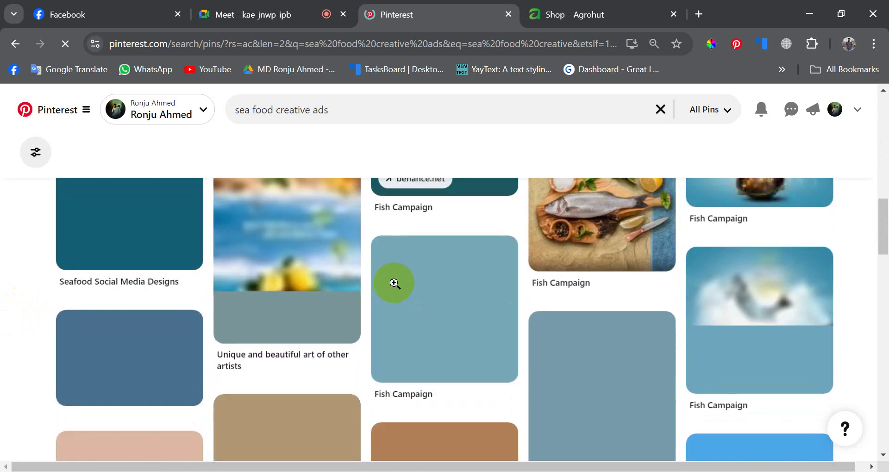
scroll(395, 283, "up", 2)
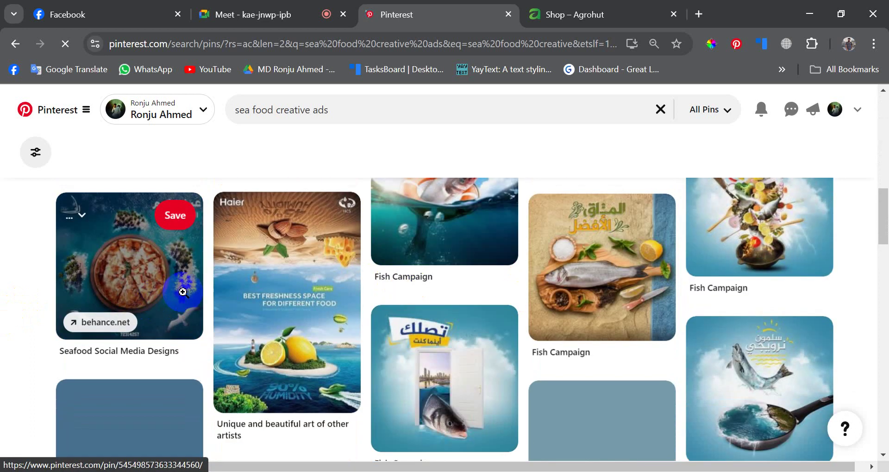
scroll(648, 286, "up", 2)
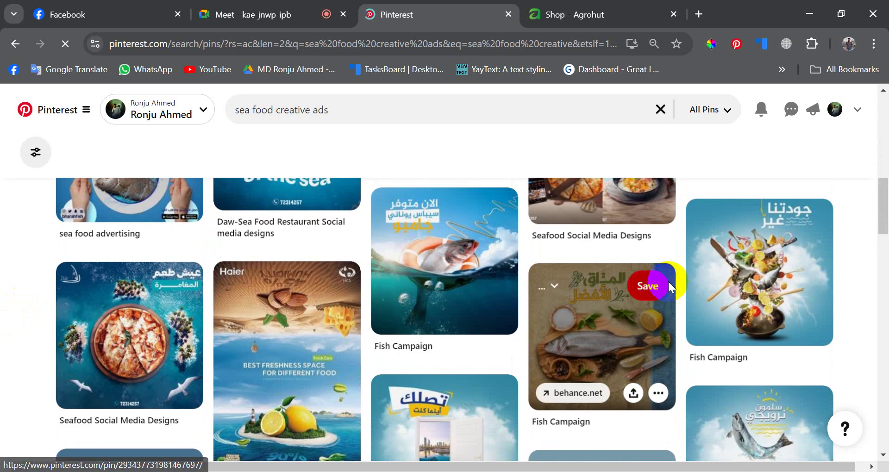
scroll(680, 276, "down", 5)
scroll(621, 278, "up", 3)
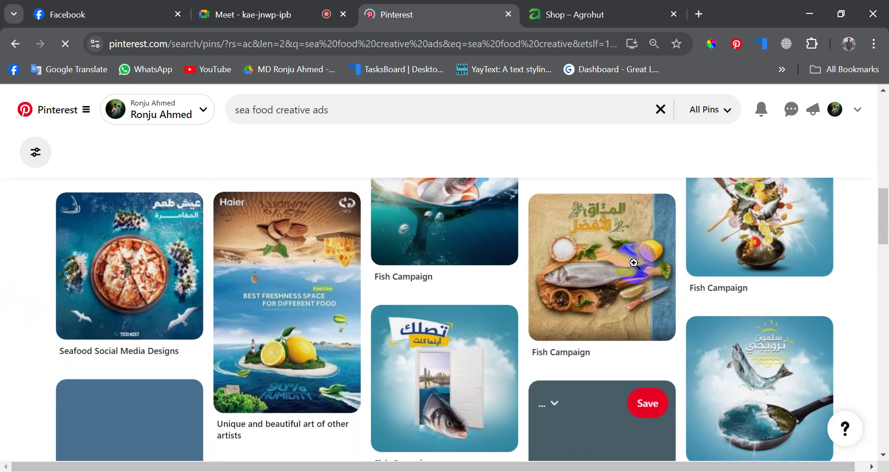
left_click(605, 280)
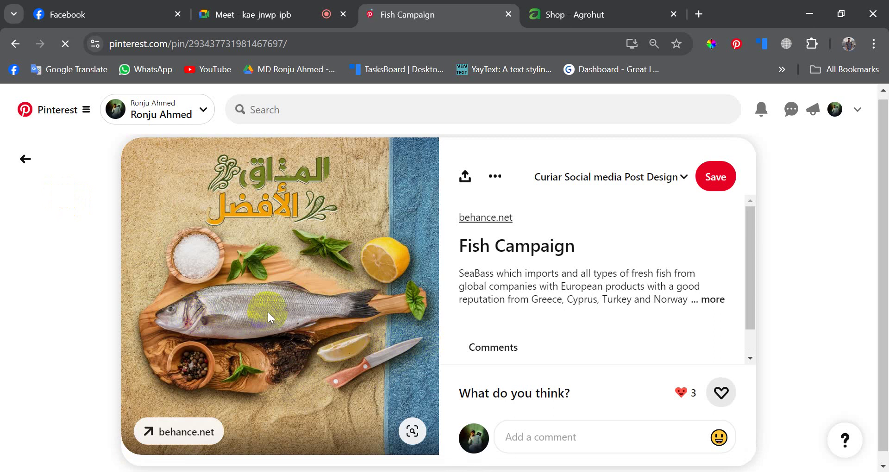
left_click(29, 163)
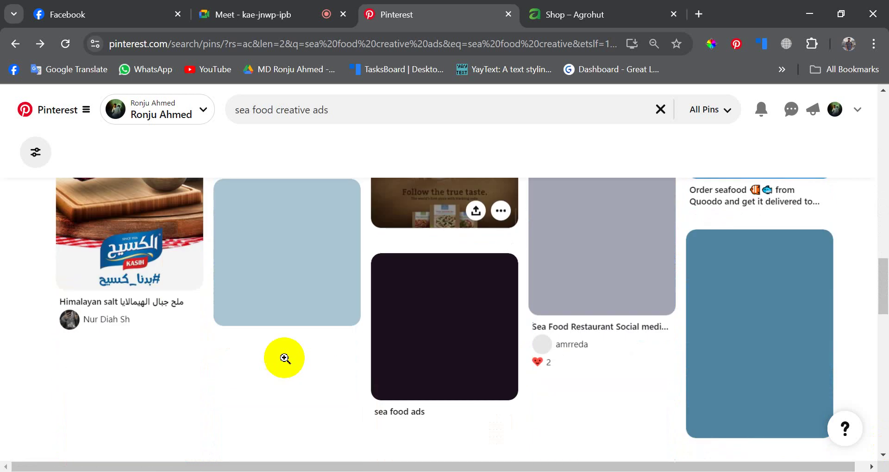
- Save a pin from the seafood ad results
left_click(339, 360)
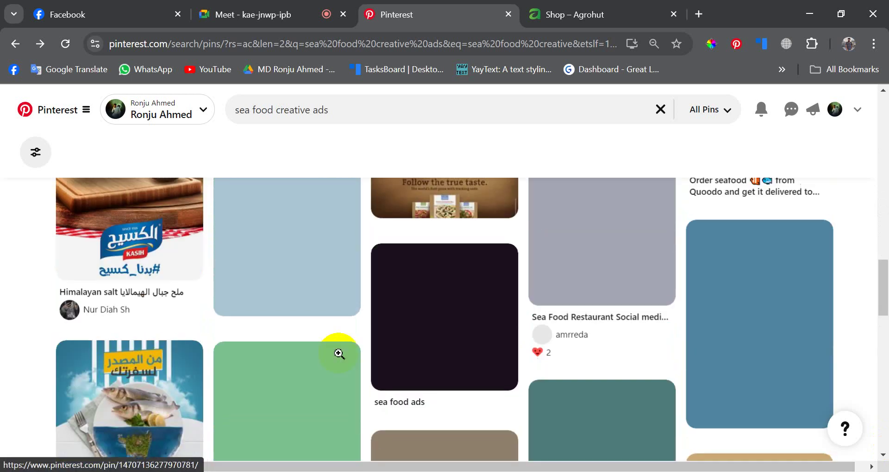
left_click(339, 353)
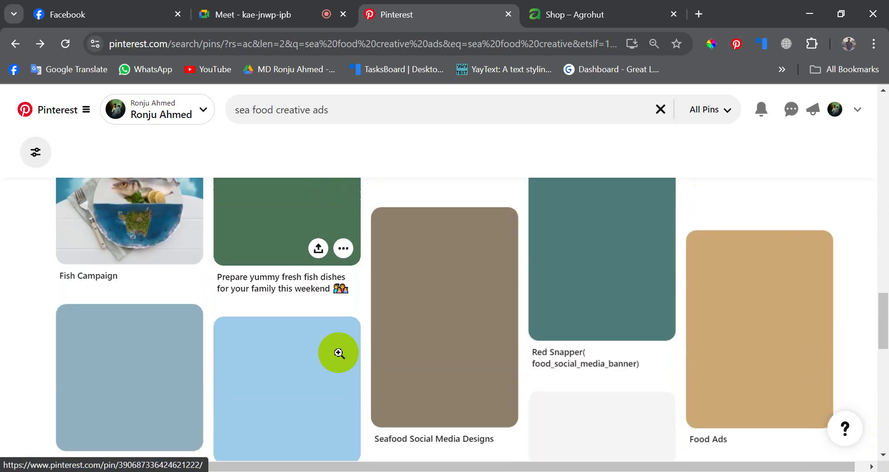
left_click(338, 353)
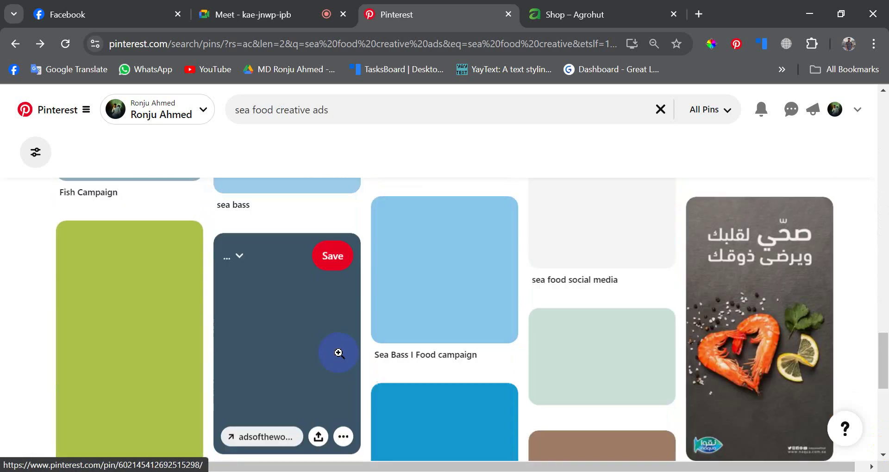
- Scroll through more seafood ad pins, including the La Vela seagull festival ad and Salmon design
scroll(338, 353, "down", 1)
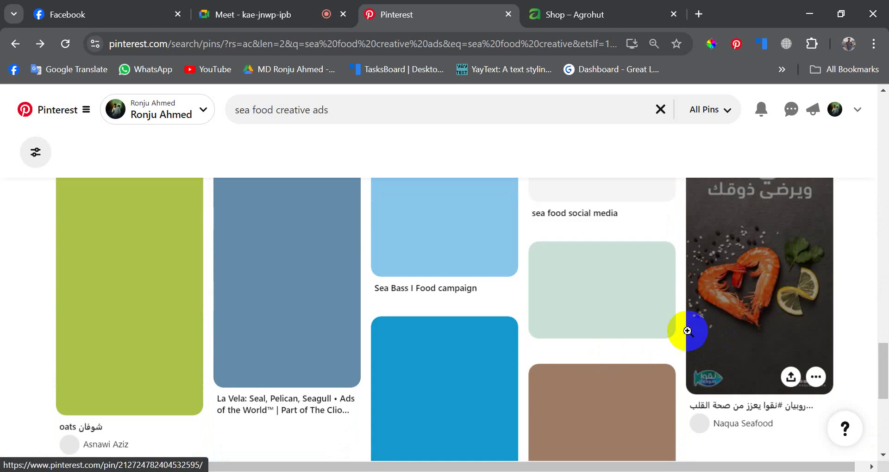
scroll(684, 327, "up", 1)
scroll(485, 326, "up", 3)
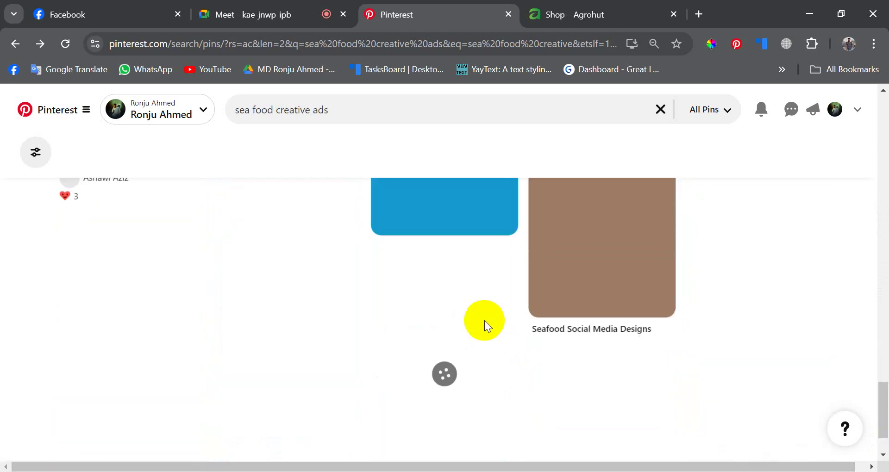
scroll(485, 321, "up", 5)
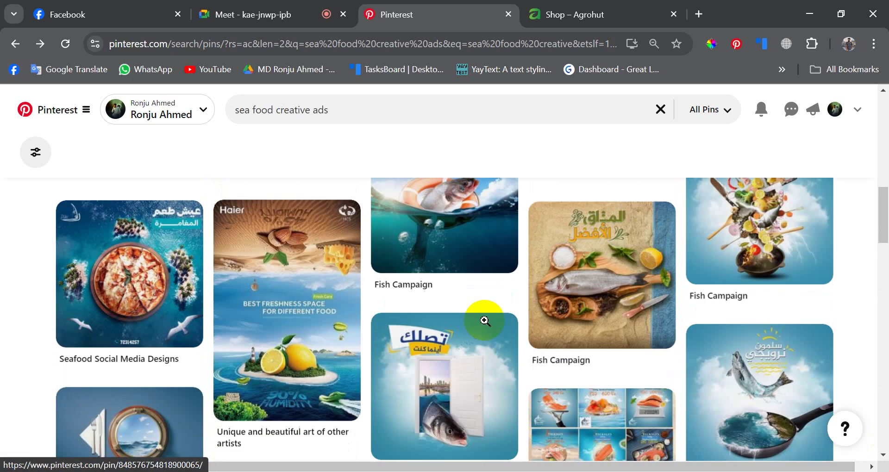
scroll(485, 324, "up", 2)
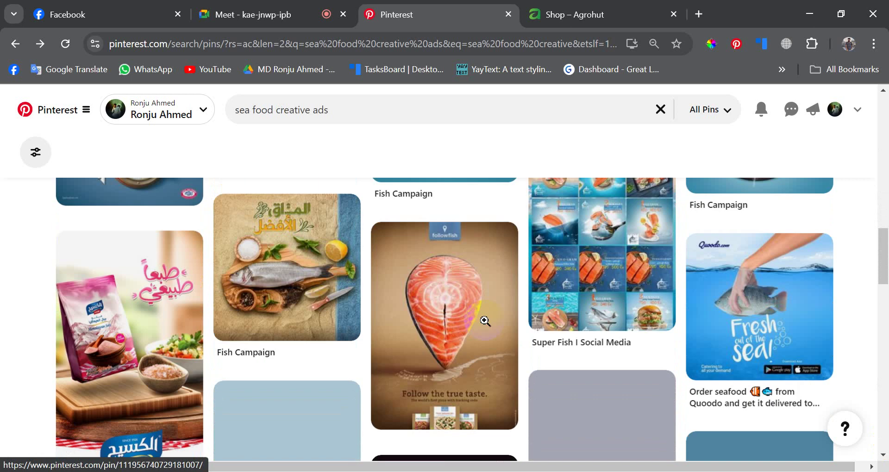
scroll(485, 321, "down", 4)
scroll(485, 320, "down", 2)
scroll(485, 320, "up", 3)
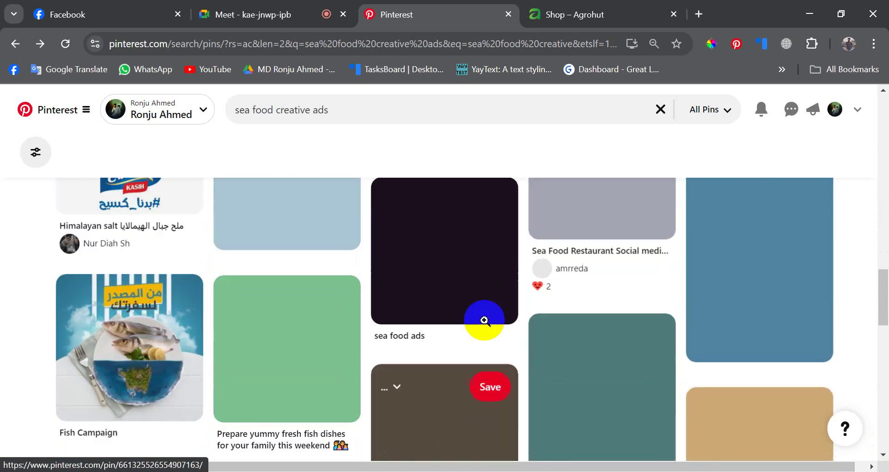
scroll(484, 320, "up", 1)
scroll(483, 320, "up", 6)
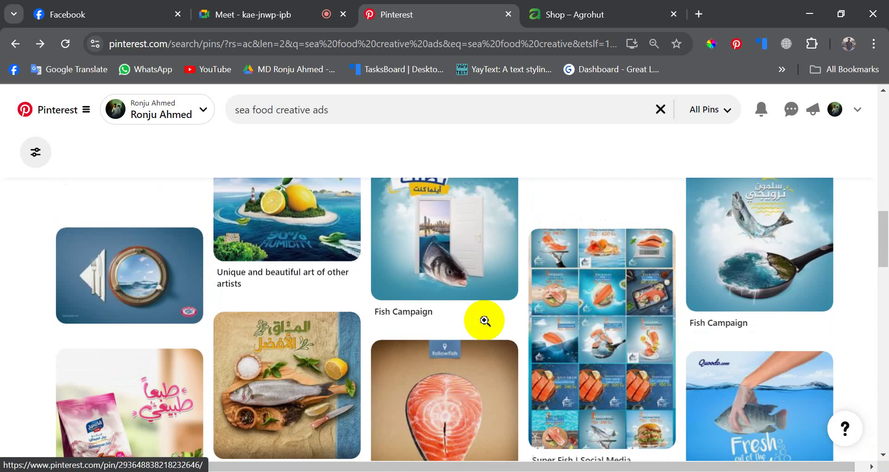
scroll(485, 320, "down", 6)
scroll(484, 321, "down", 5)
scroll(485, 321, "up", 3)
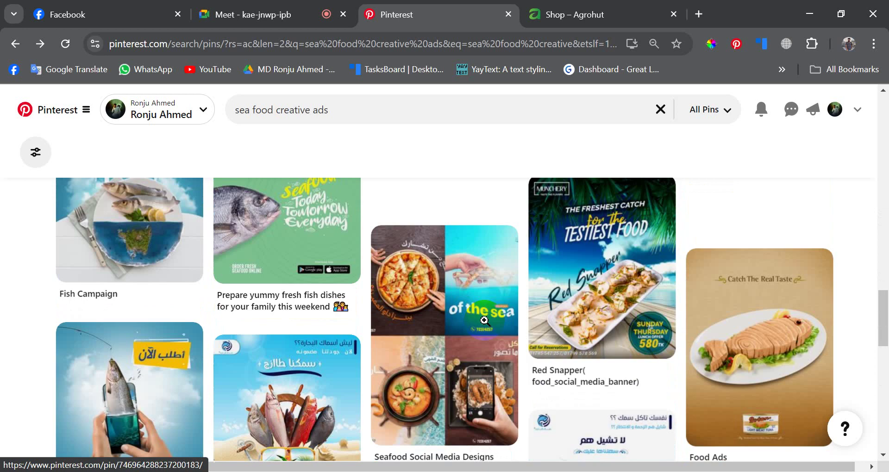
scroll(485, 323, "down", 3)
scroll(484, 323, "down", 3)
scroll(485, 321, "up", 6)
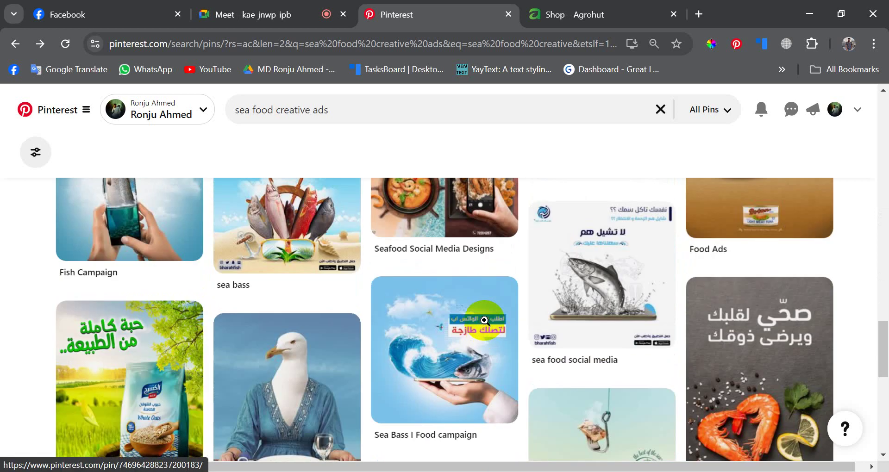
scroll(485, 320, "down", 6)
scroll(485, 321, "down", 4)
scroll(484, 320, "up", 7)
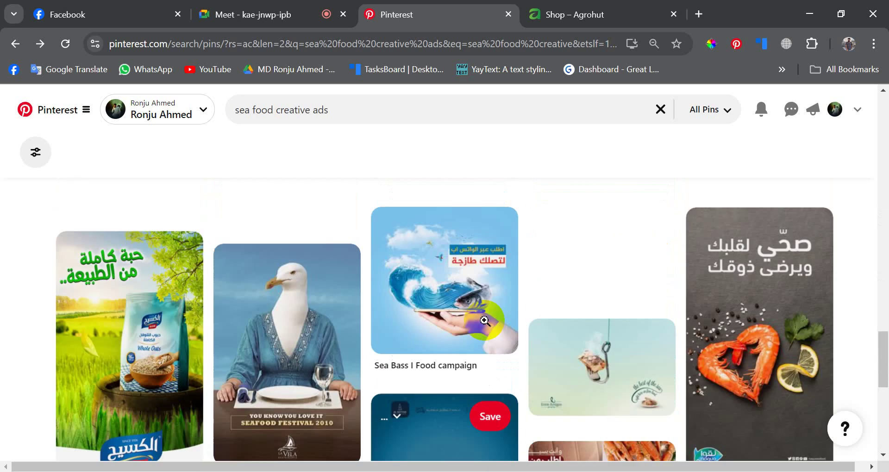
scroll(484, 320, "down", 6)
scroll(485, 321, "down", 10)
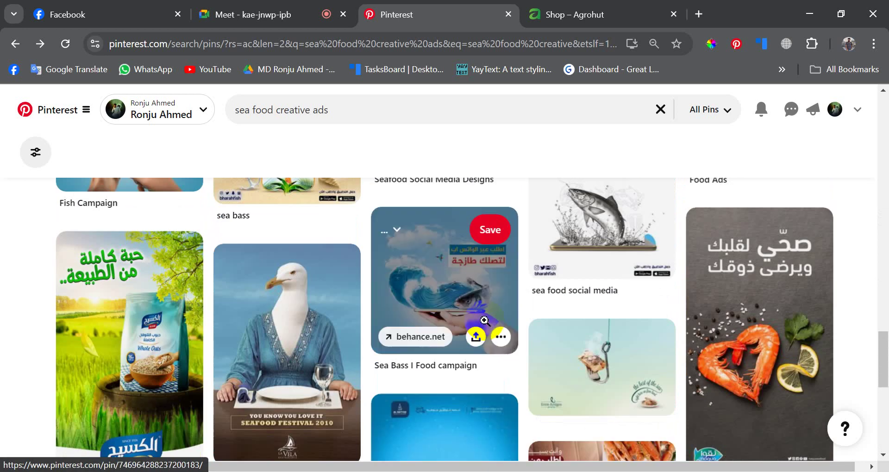
scroll(485, 322, "up", 4)
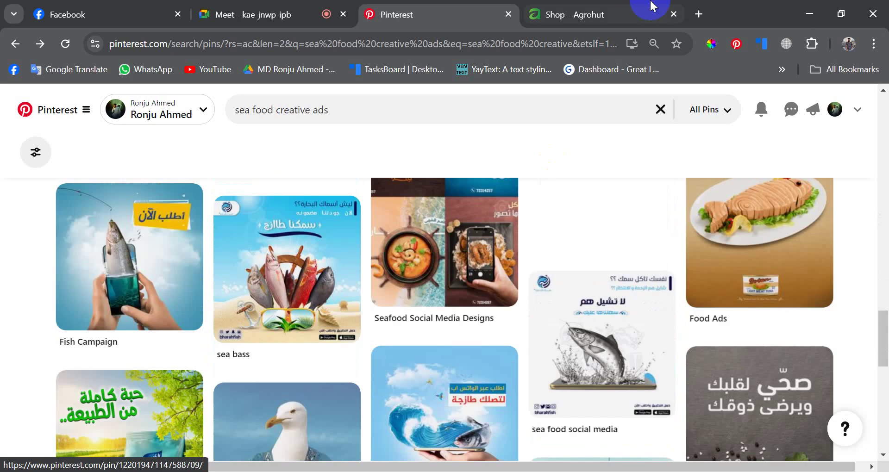
- Open Behance in a new browser tab
left_click(595, 10)
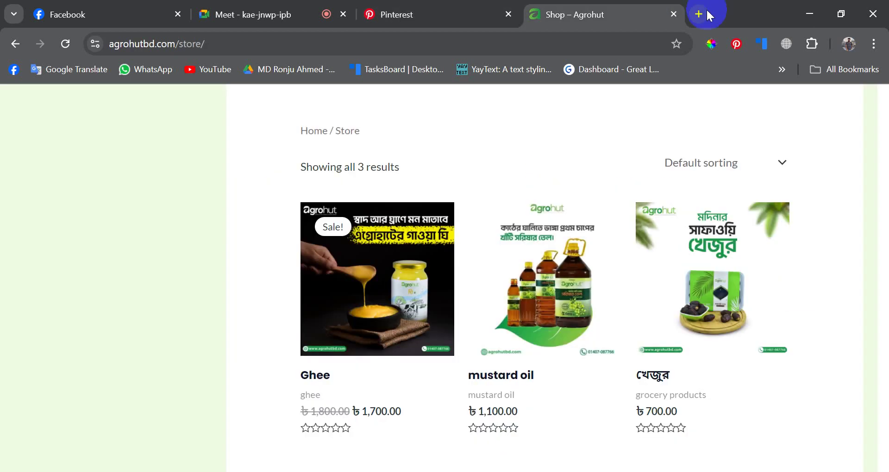
key("ctrl+t")
type("behanc")
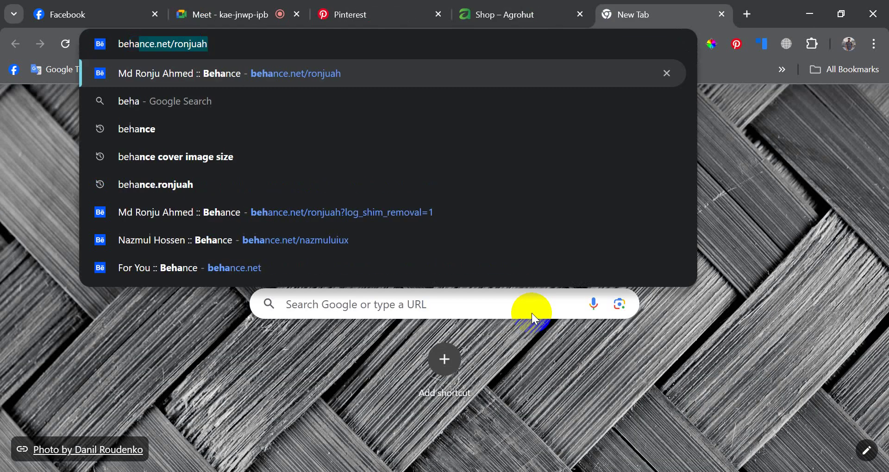
type("e")
key("Right")
key("Return")
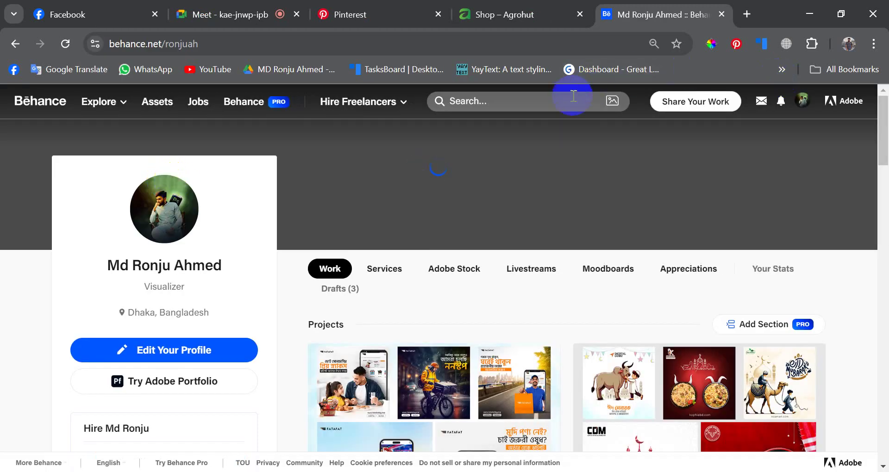
- Search Behance projects for 'organic food ads design'
left_click(559, 100)
type("organ")
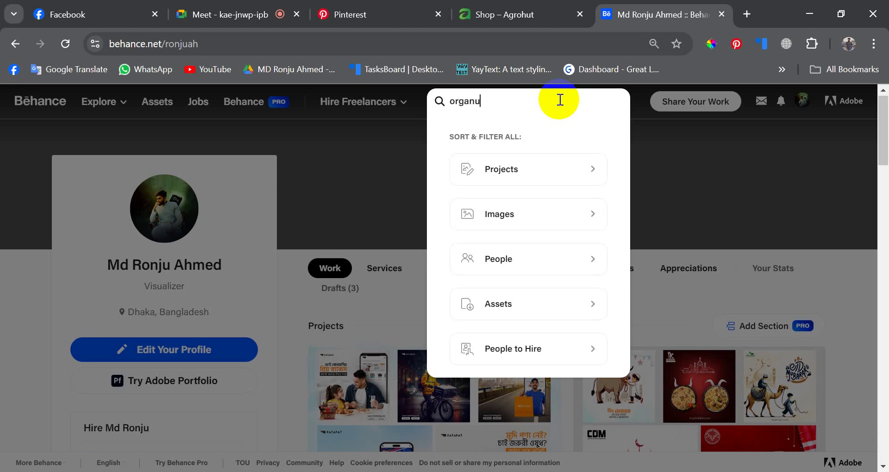
type("u")
key("ctrl+a")
type("c")
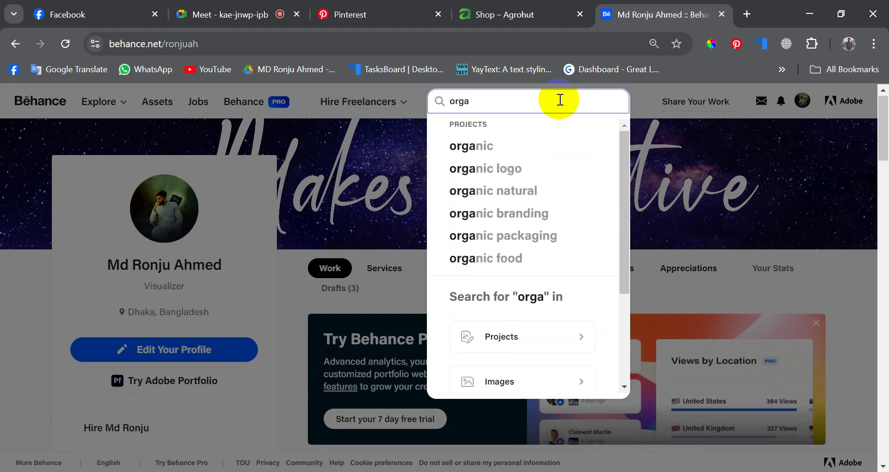
key("Tab")
type("foo")
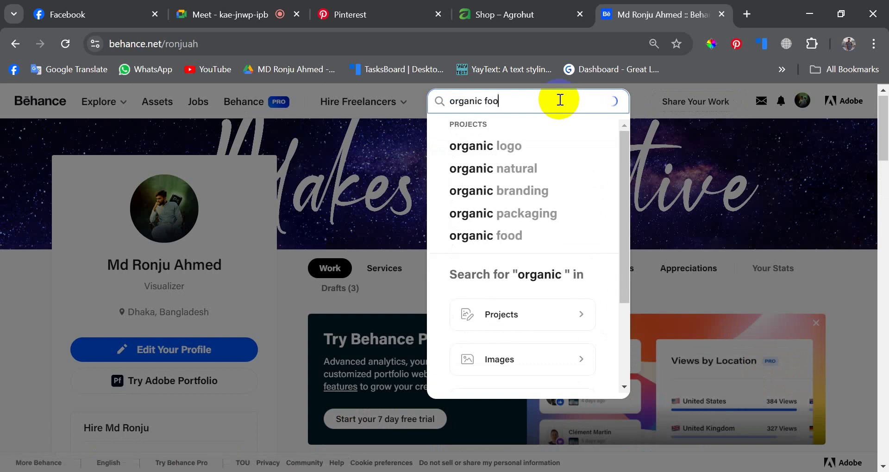
type("d c")
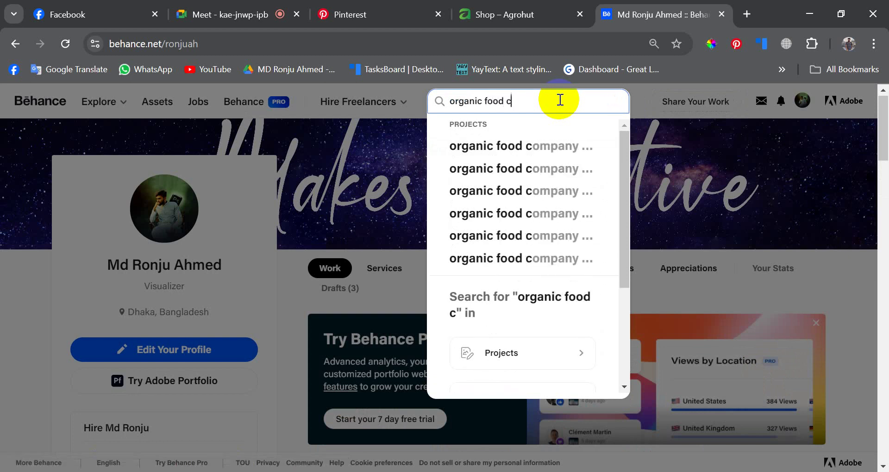
key("BackSpace")
type("ads")
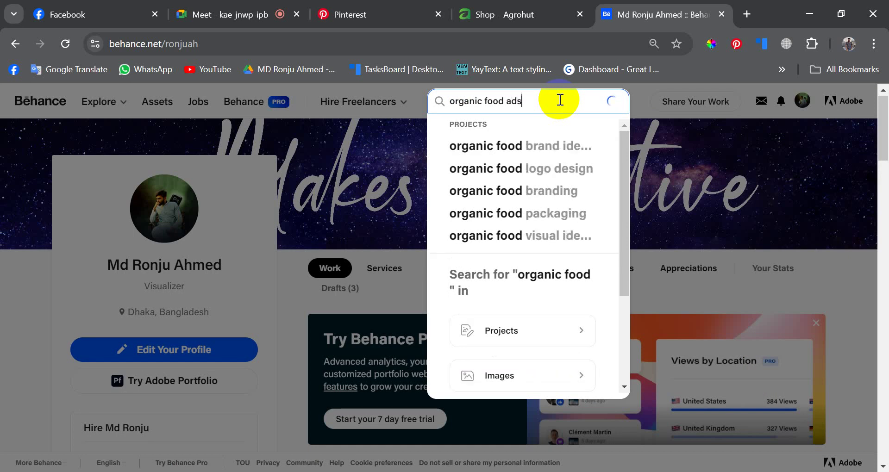
type(" design")
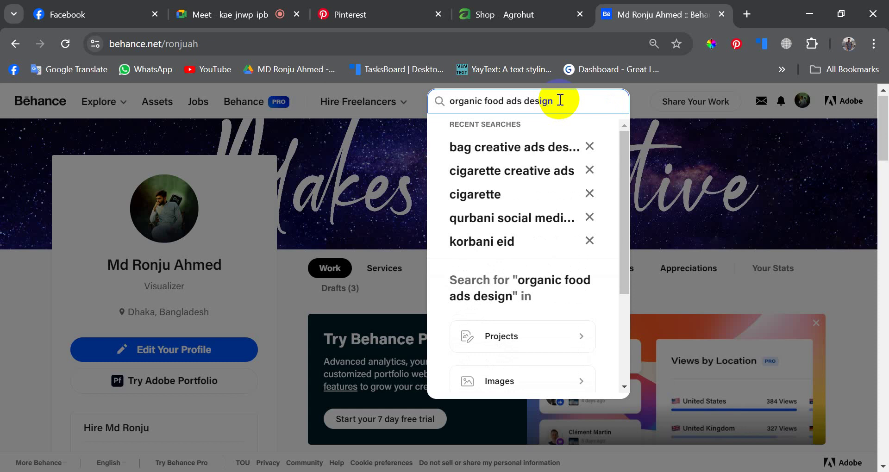
key("Return")
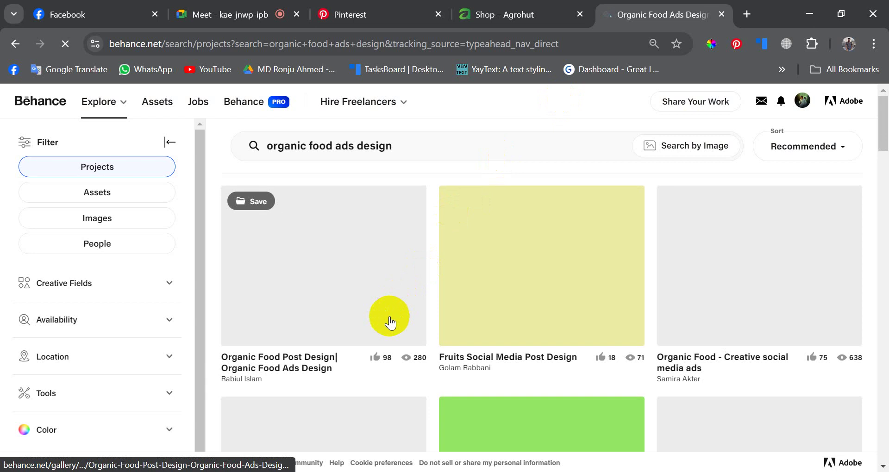
- Browse the organic food results and open the Apple Cider Vinegar project in a background tab
scroll(526, 252, "down", 8)
scroll(476, 294, "up", 8)
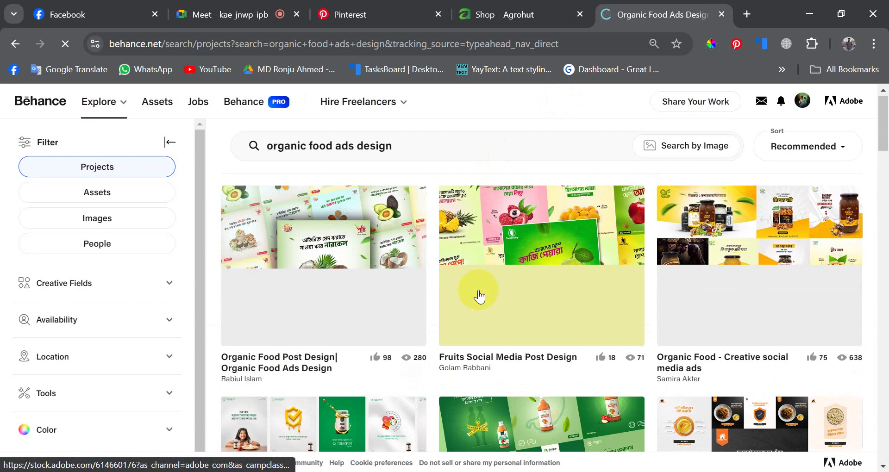
scroll(479, 297, "down", 3)
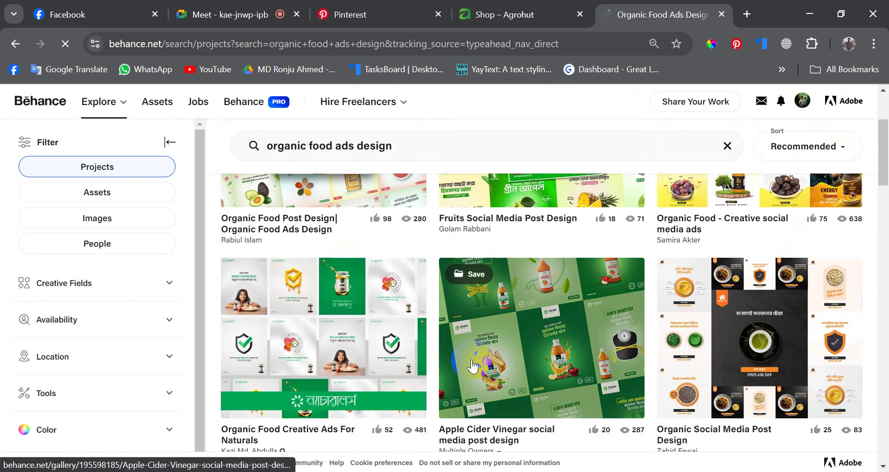
scroll(477, 365, "down", 3)
scroll(472, 363, "up", 3)
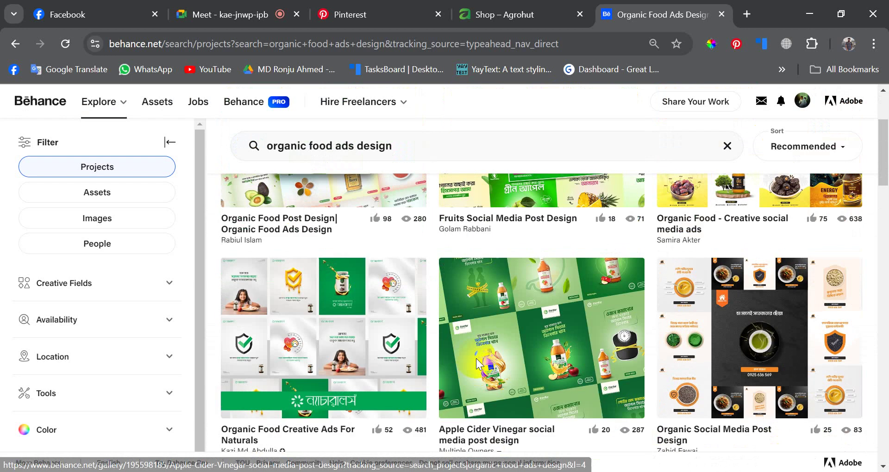
scroll(475, 358, "down", 3)
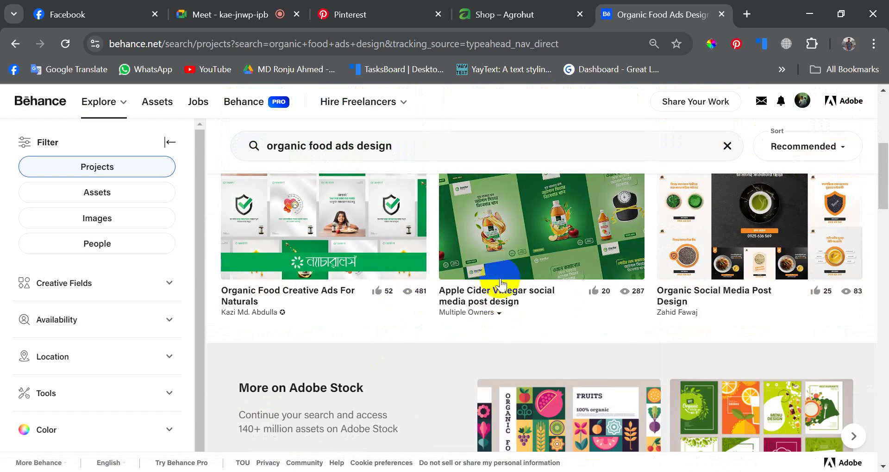
scroll(504, 286, "up", 3)
scroll(514, 278, "down", 2)
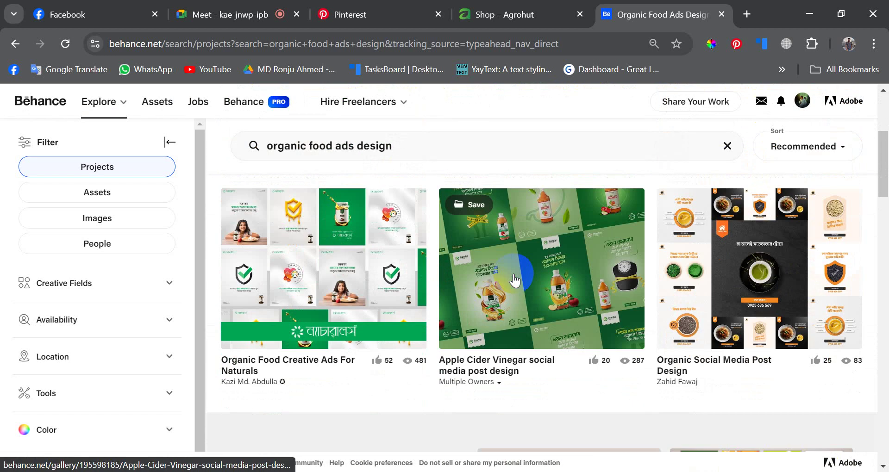
middle_click(541, 263)
- View the Apple Cider Vinegar project and scroll through its green vinegar-bottle ad images
scroll(584, 279, "up", 4)
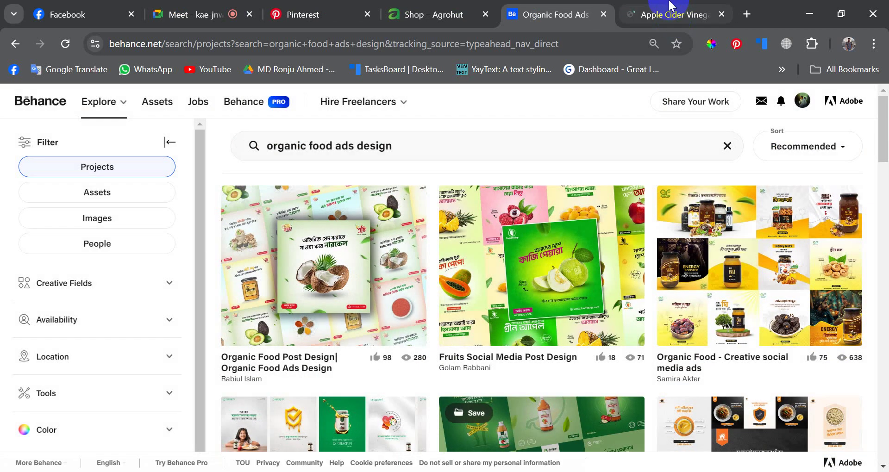
left_click(670, 4)
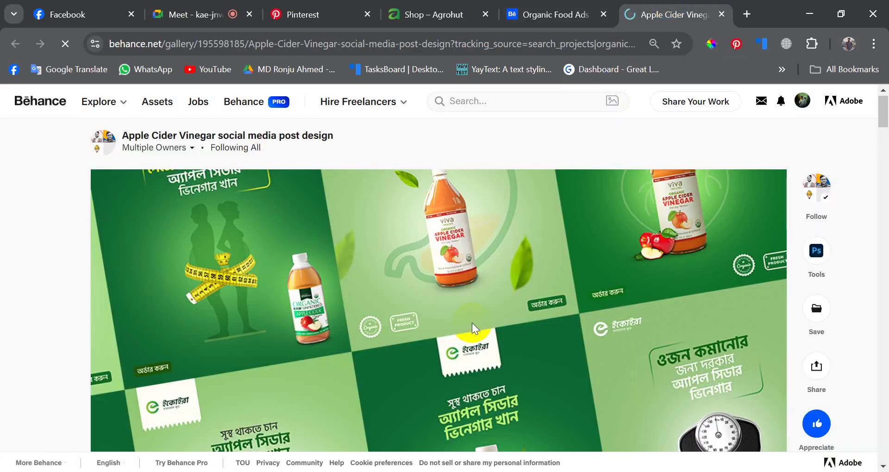
scroll(473, 329, "down", 8)
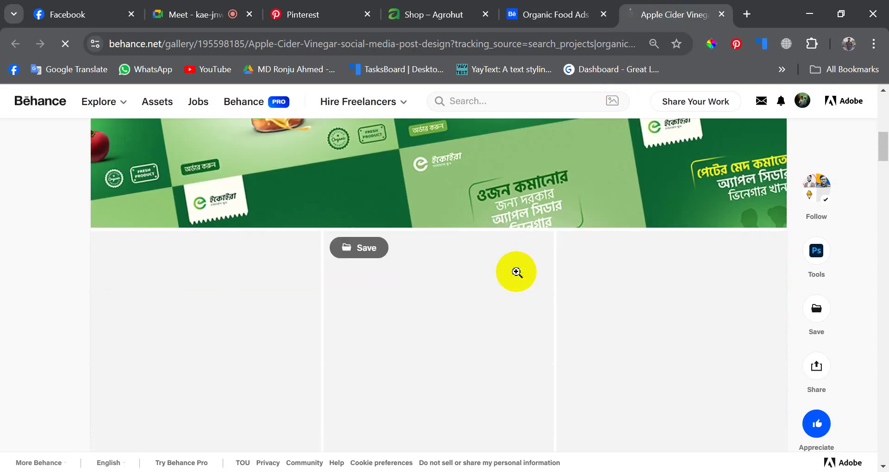
scroll(517, 273, "up", 5)
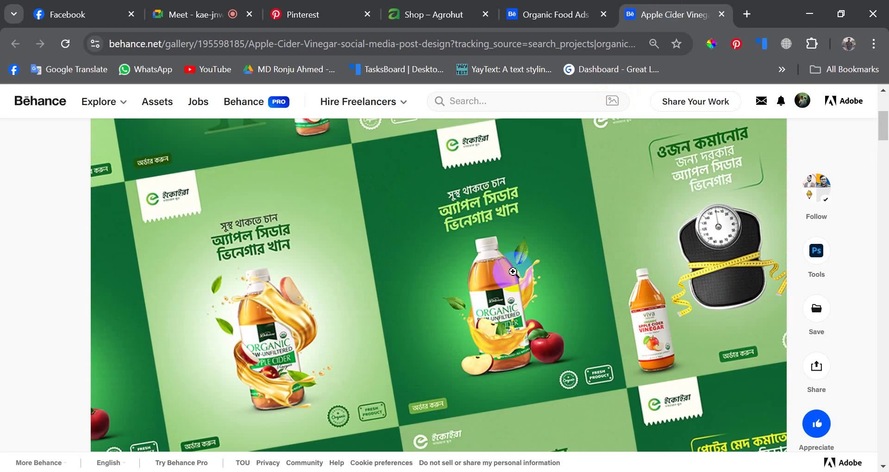
scroll(513, 272, "down", 10)
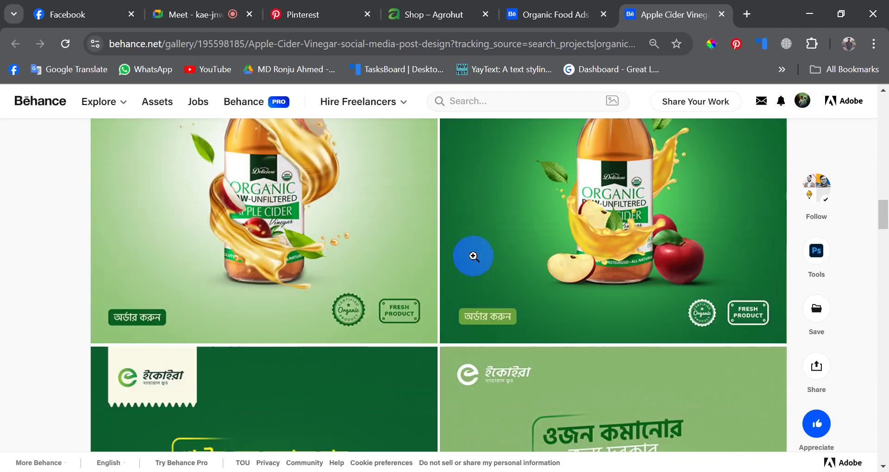
scroll(473, 256, "down", 5)
- Download AgroHut's chili-powder jar photo from Facebook as a JPG, then return to the vinegar project
left_click(172, 9)
left_click(98, 5)
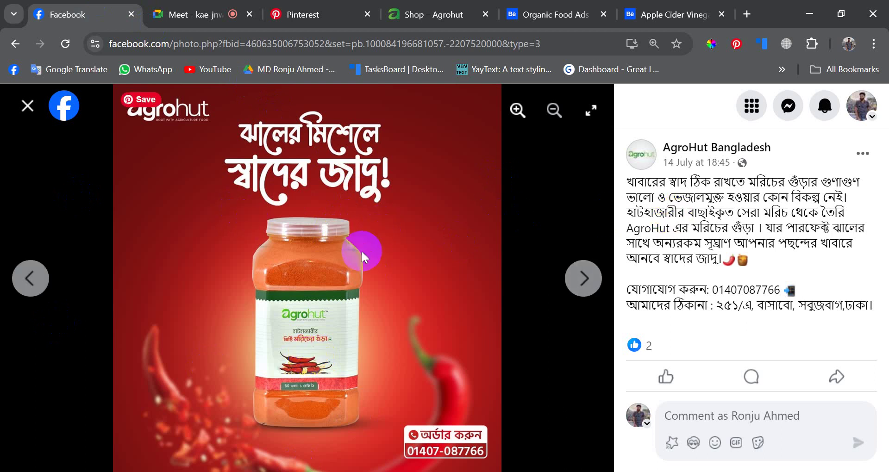
right_click(303, 256)
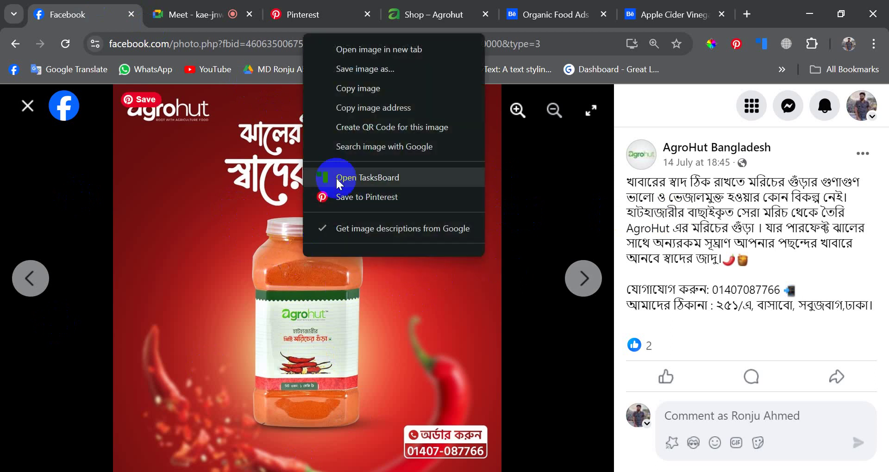
left_click(862, 154)
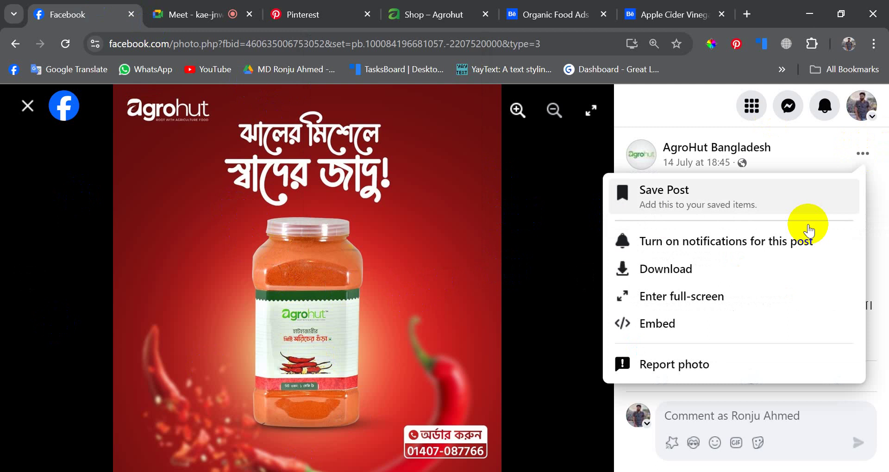
left_click(678, 273)
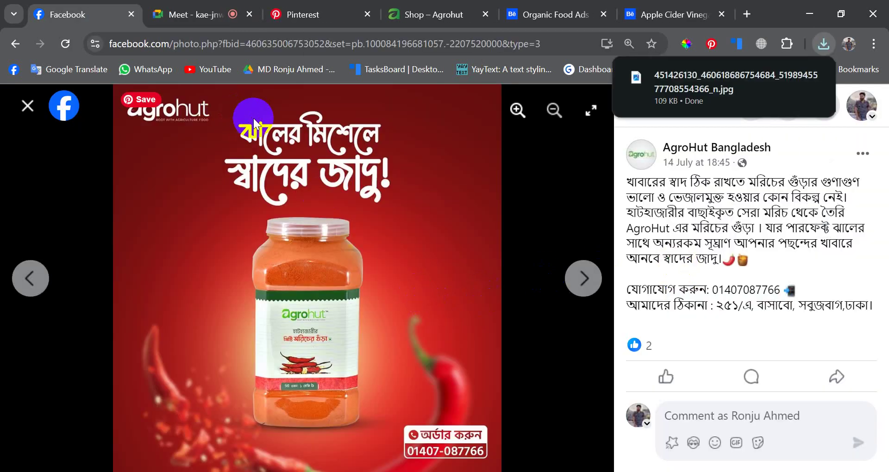
left_click(667, 14)
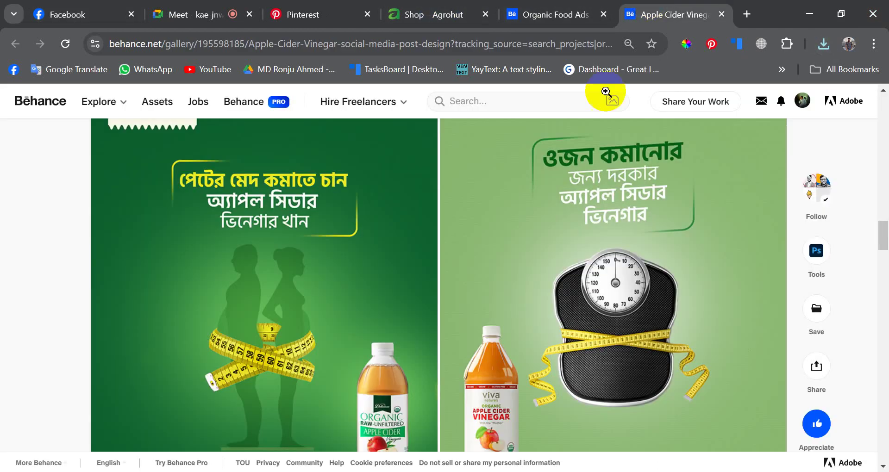
- Scroll the vinegar project, then glance at the Shop – Agrohut store page
scroll(540, 248, "down", 20)
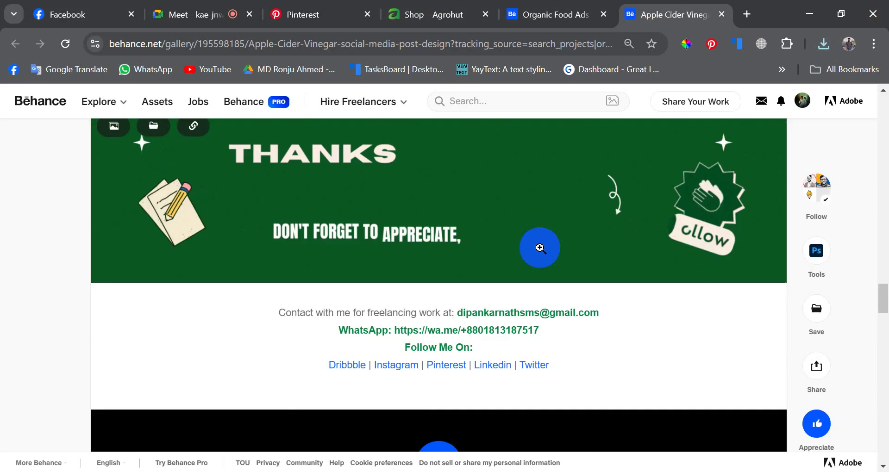
scroll(540, 248, "up", 15)
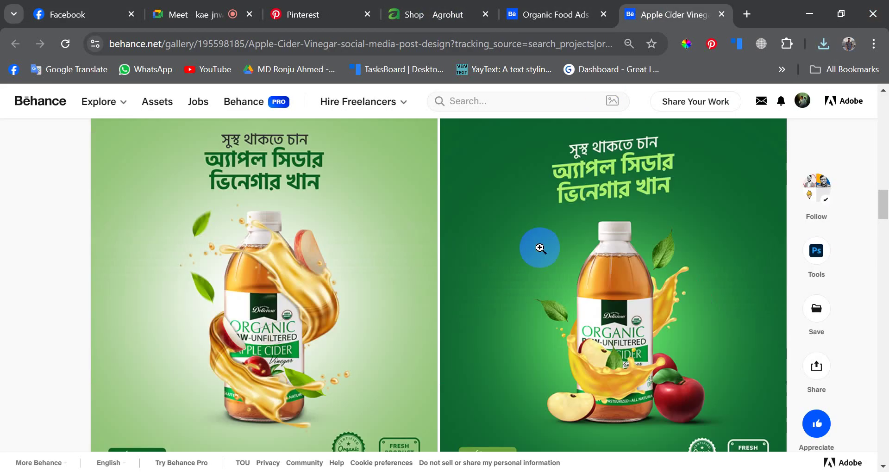
scroll(540, 248, "up", 10)
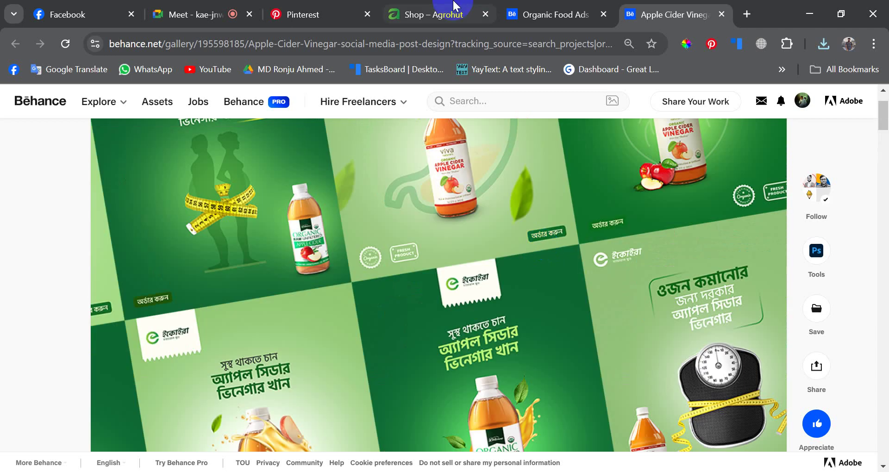
left_click(459, 12)
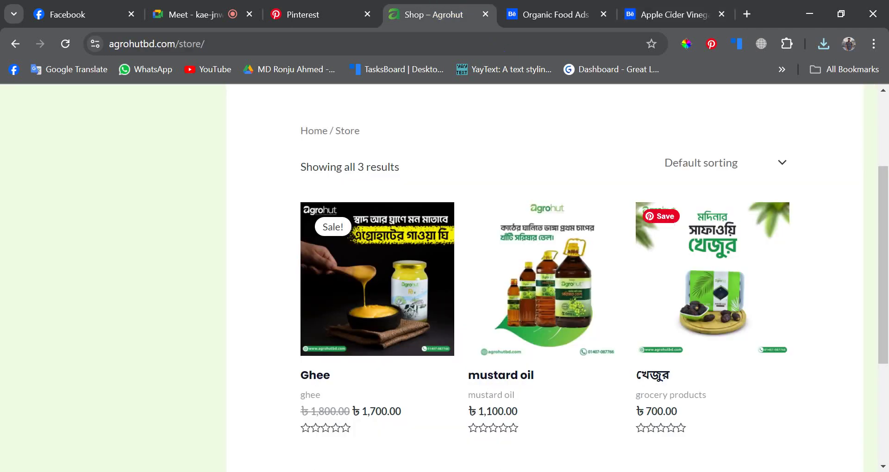
- Browse the sea food creative ads pins on Pinterest
left_click(333, 9)
scroll(389, 273, "down", 10)
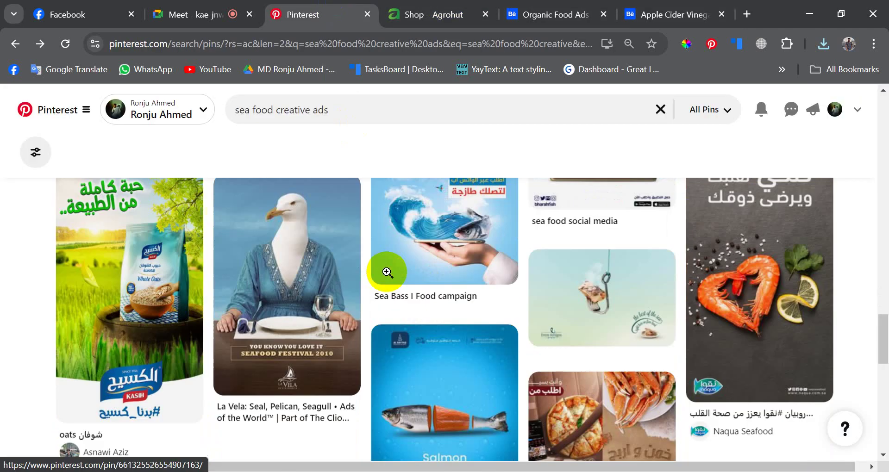
scroll(389, 276, "down", 5)
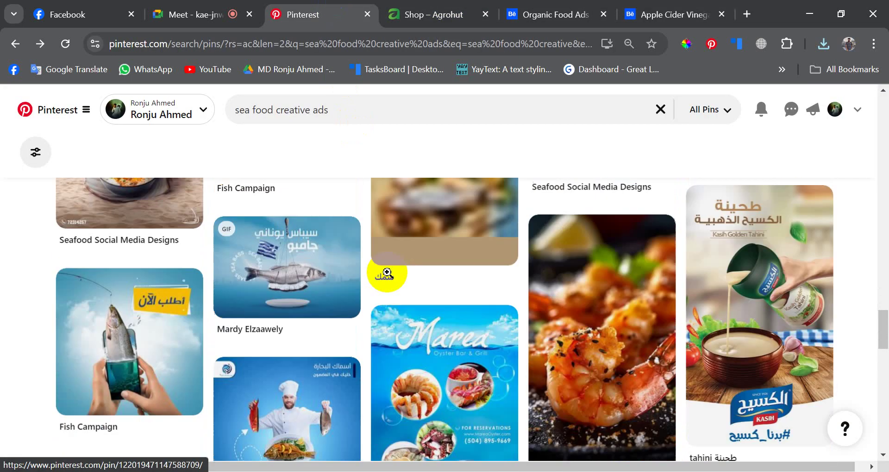
scroll(387, 272, "down", 5)
scroll(387, 272, "up", 4)
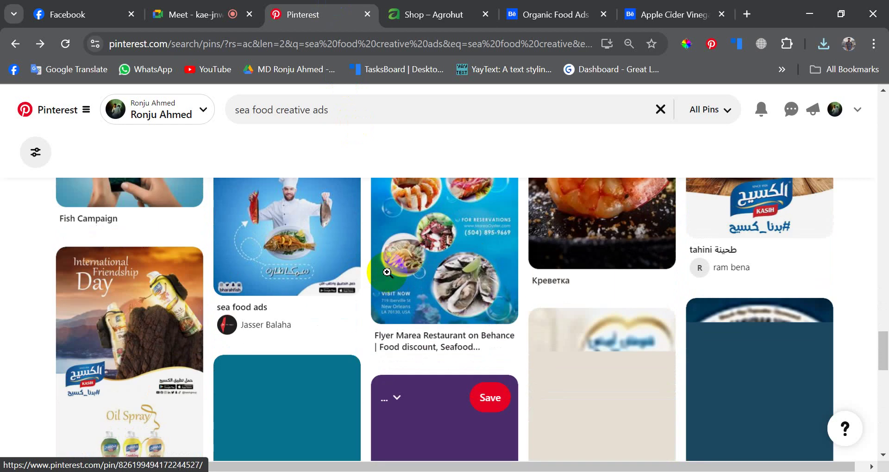
scroll(389, 271, "down", 10)
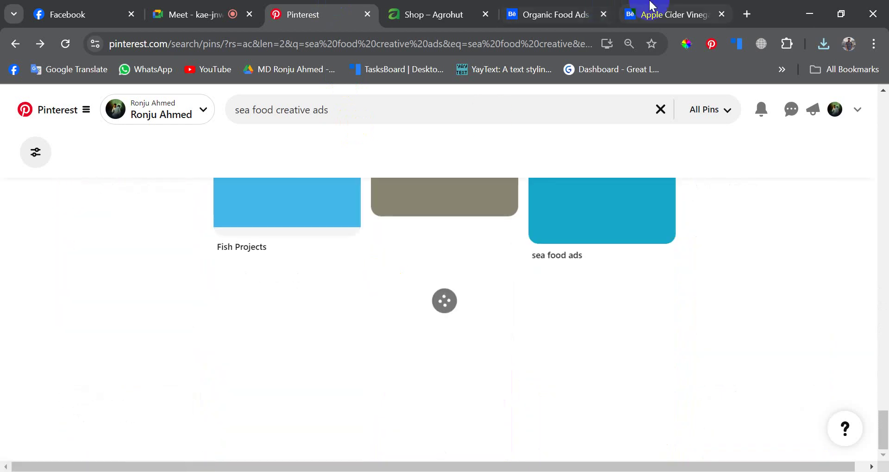
- Return to Behance's 'organic food ads design' search results
left_click(625, 13)
left_click(576, 5)
scroll(443, 315, "down", 10)
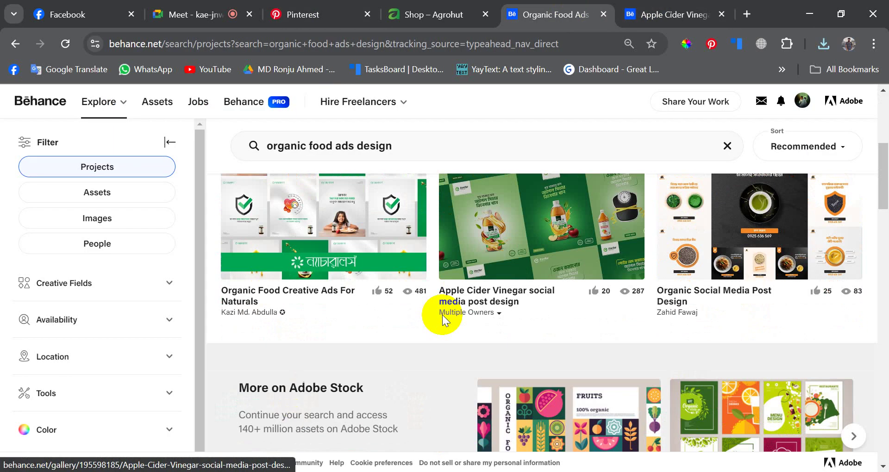
- Scroll the results and open the Organic Food Banner for Agriculture project
scroll(443, 315, "down", 5)
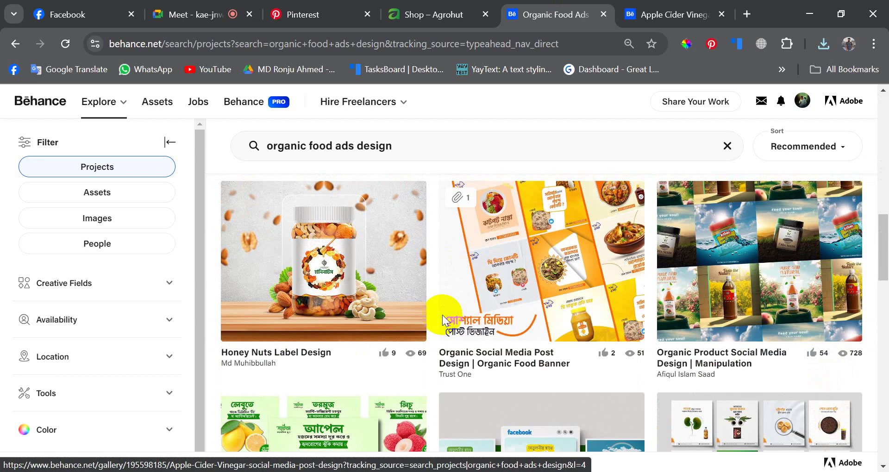
scroll(477, 260, "down", 5)
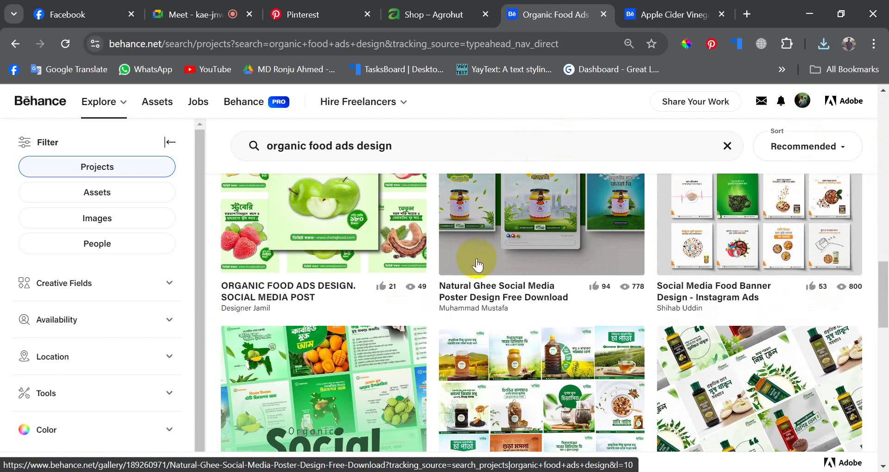
scroll(519, 264, "down", 4)
scroll(560, 269, "up", 3)
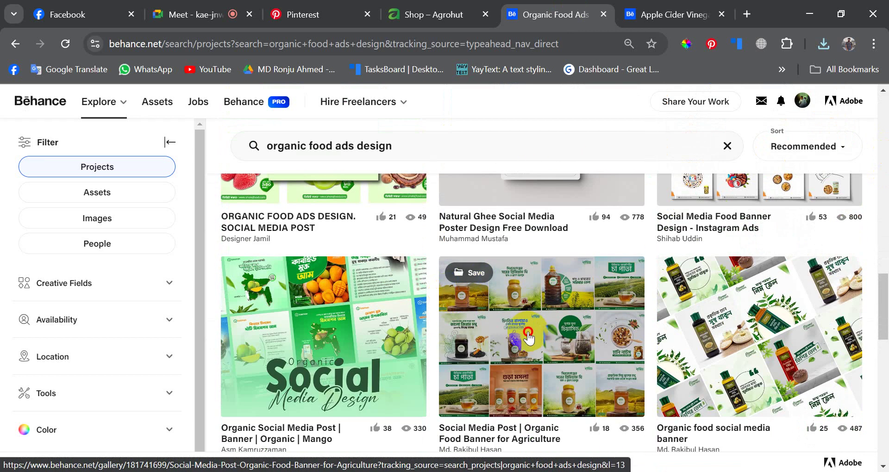
left_click(528, 331)
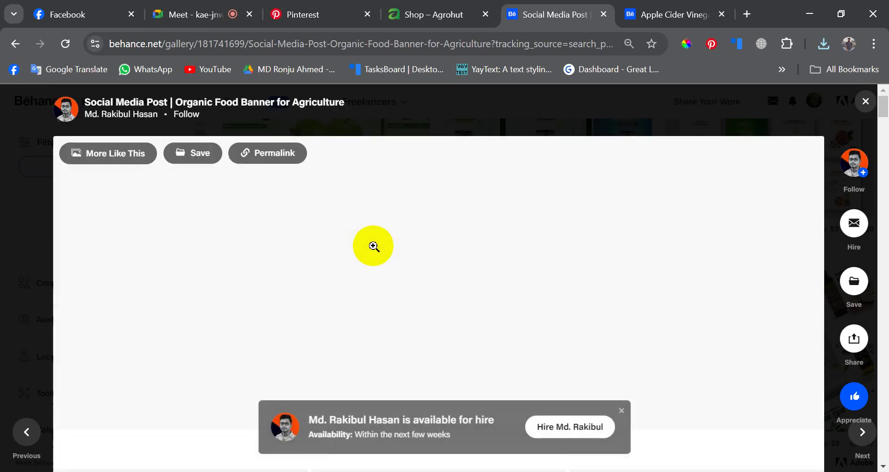
- Look through the Organic Food Banner project, then close it back to the results
scroll(373, 245, "down", 5)
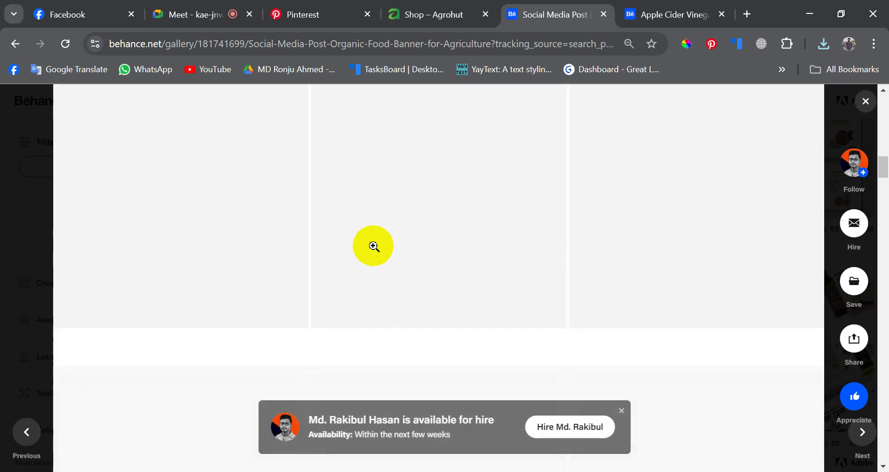
scroll(373, 245, "down", 3)
scroll(373, 246, "up", 8)
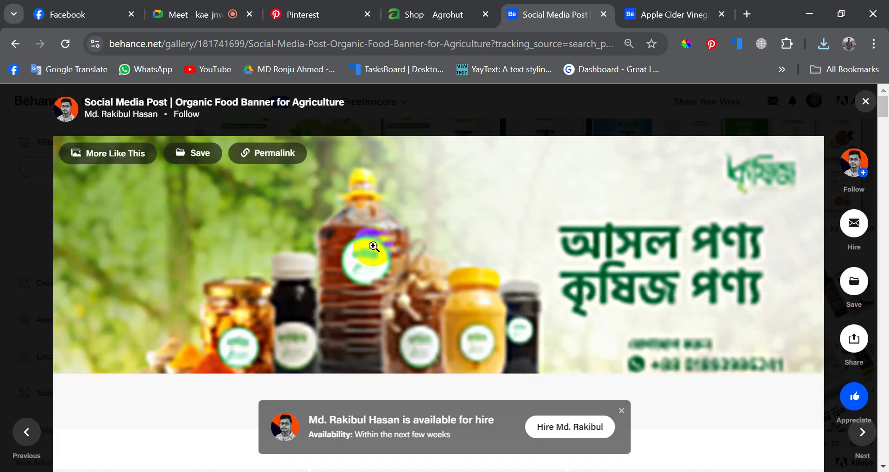
scroll(373, 247, "down", 4)
scroll(373, 246, "up", 3)
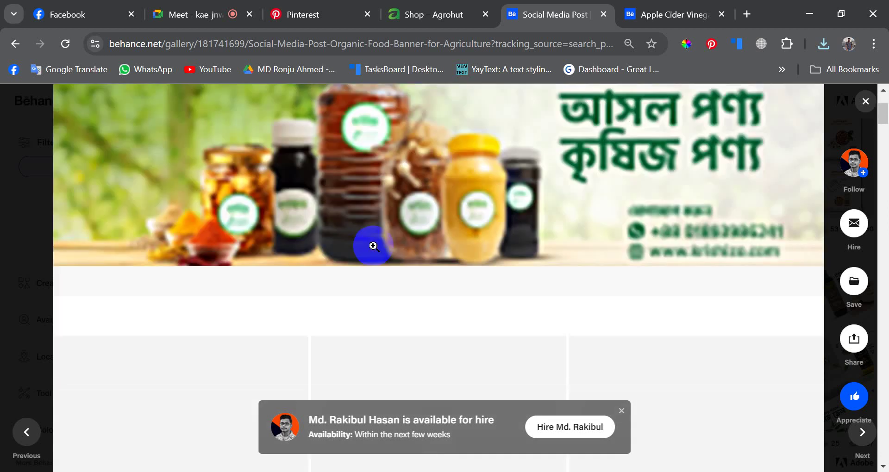
scroll(373, 247, "down", 8)
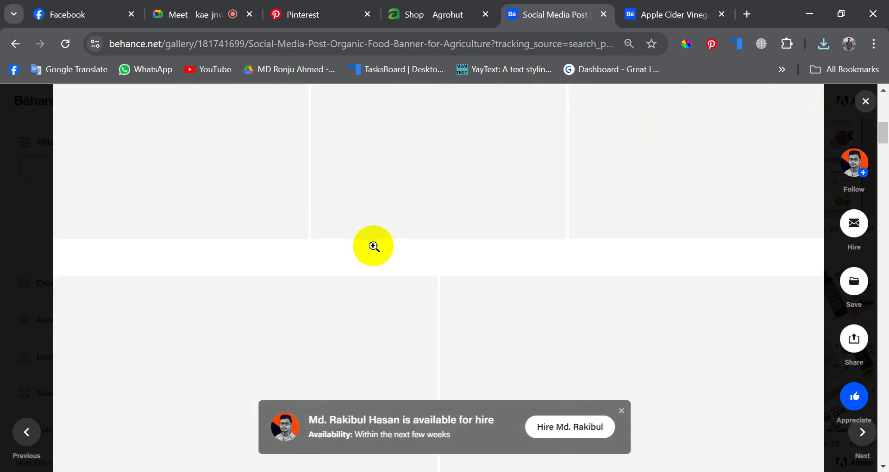
scroll(405, 226, "up", 6)
scroll(685, 160, "up", 5)
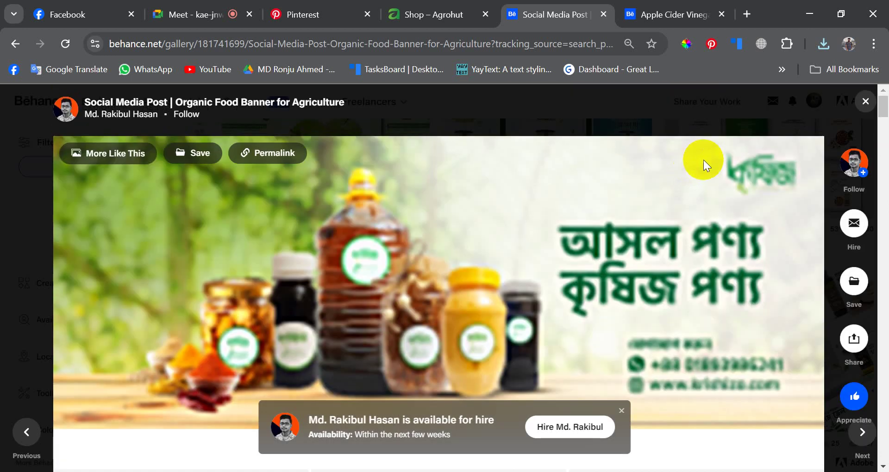
left_click(864, 98)
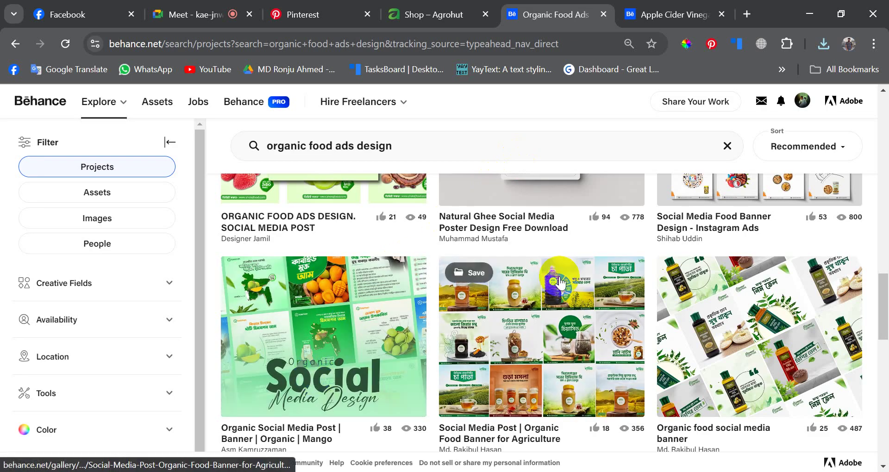
- Scroll the results and switch to the Shop – Agrohut store page
scroll(563, 278, "down", 4)
scroll(566, 281, "down", 9)
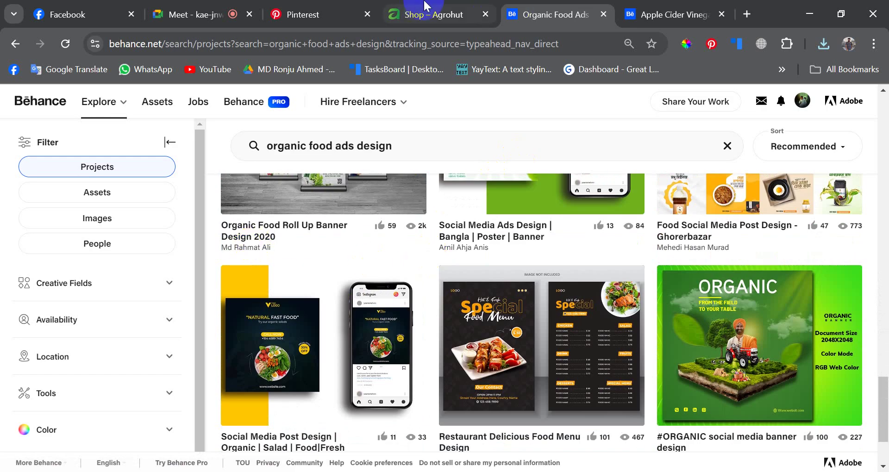
left_click(419, 11)
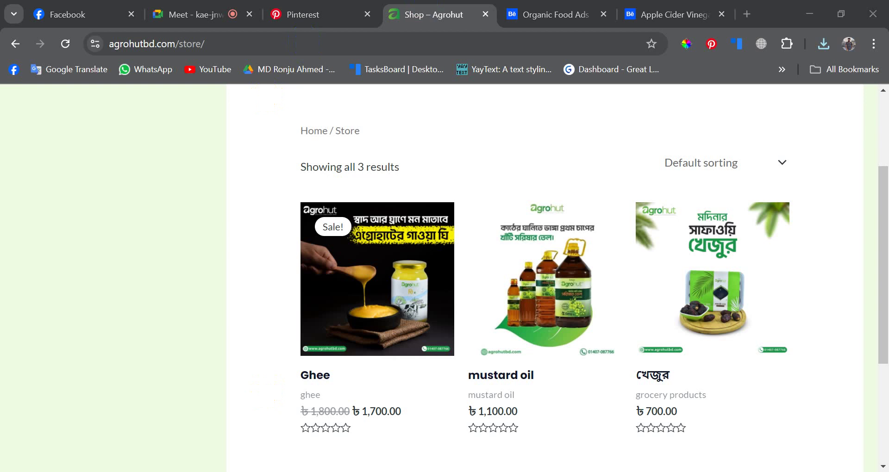
- Drag the newest chili-jar ad image from Downloads onto Photoshop and start a new document
key("super+e")
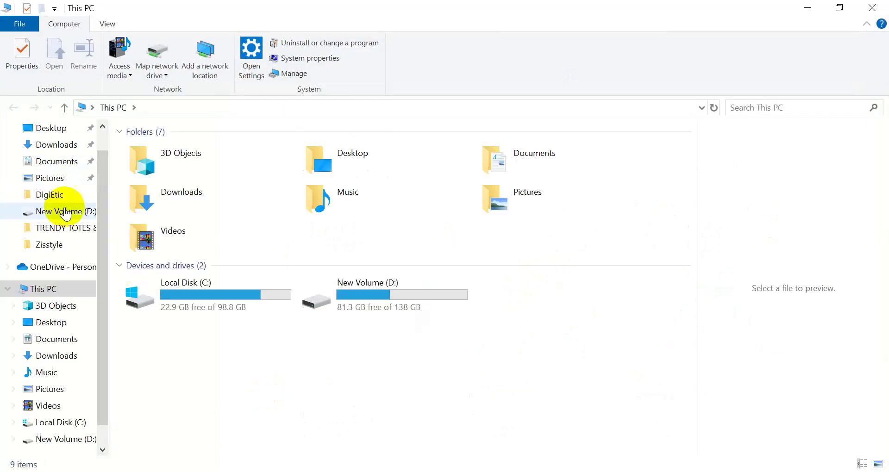
left_click(55, 147)
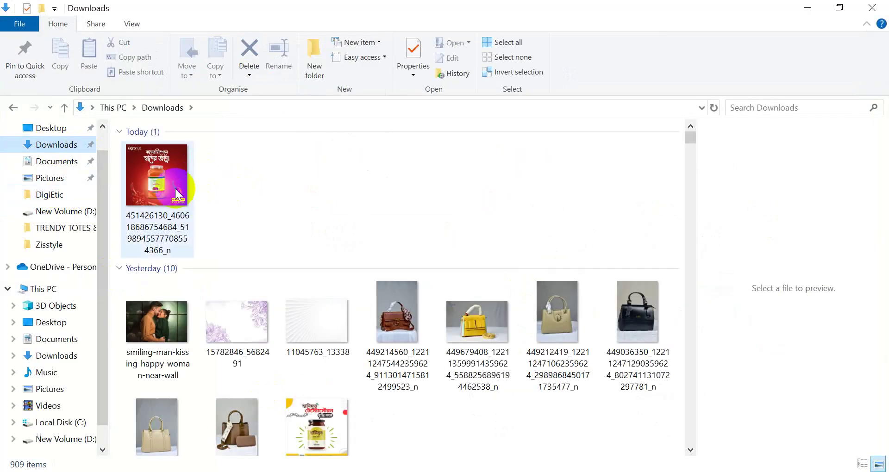
left_click(150, 175)
left_click_drag(151, 175, 277, 266)
left_click(59, 172)
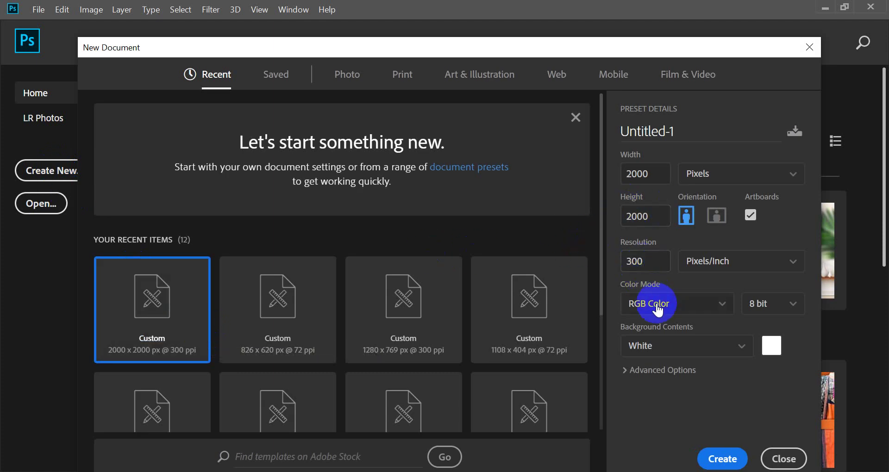
- Keep the White background, show Advanced Options, and create the 2000×2000 px 300 ppi artboard document
left_click(667, 351)
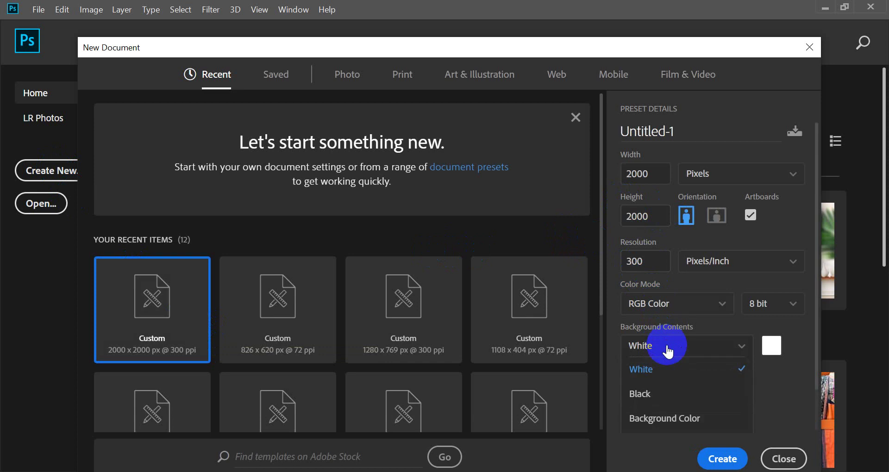
left_click(671, 368)
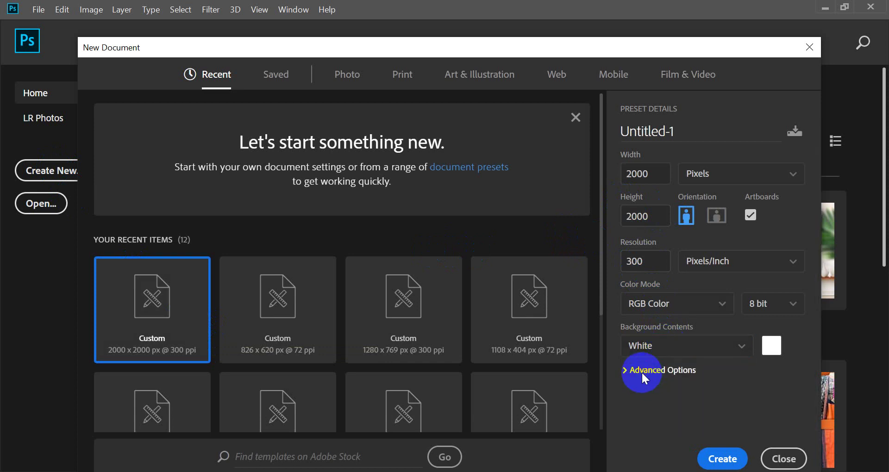
left_click(641, 371)
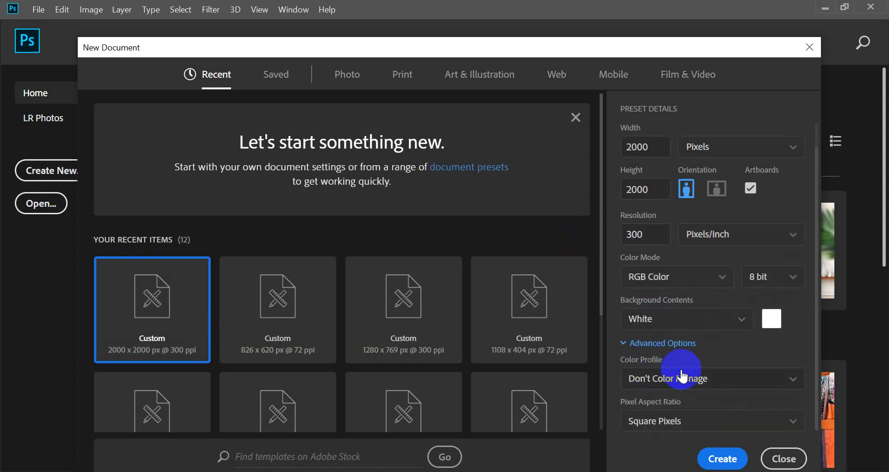
left_click(725, 459)
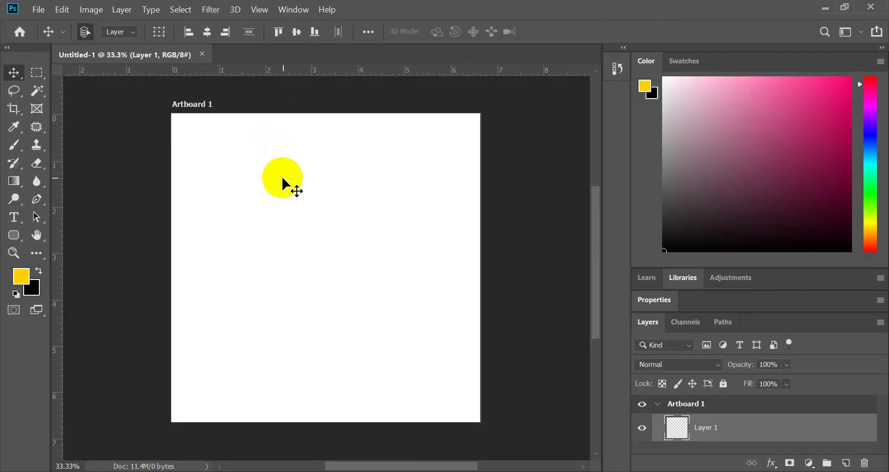
- Place the chili-jar ad image from Downloads onto Artboard 1 and commit the placement
scroll(282, 176, "up", 1)
scroll(281, 176, "down", 3)
scroll(286, 240, "up", 1)
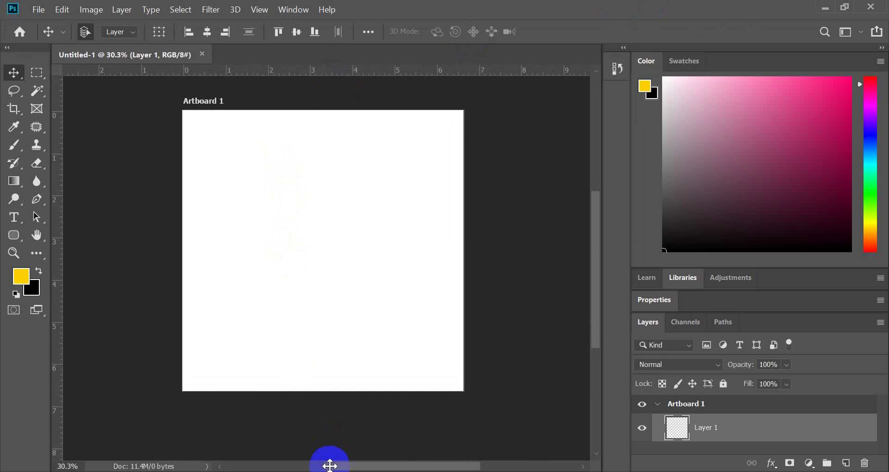
left_click(824, 8)
left_click_drag(156, 185, 305, 91)
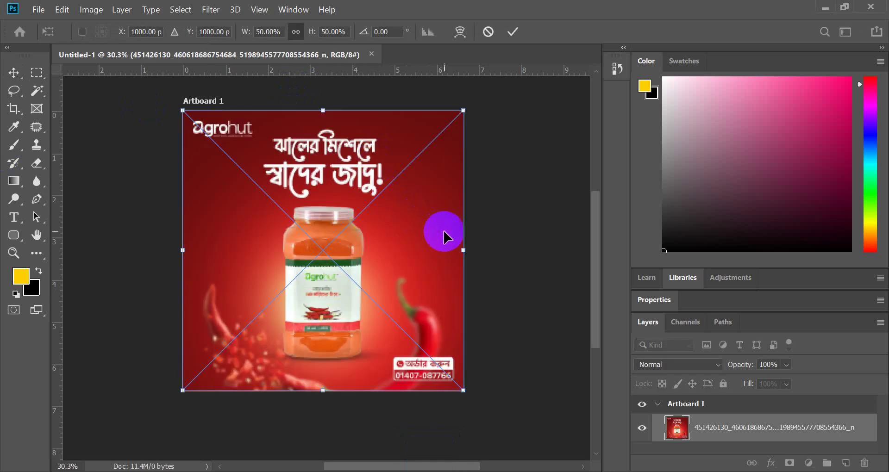
mouse_move(464, 255)
left_mouse_down()
mouse_move(505, 256)
mouse_move(475, 265)
mouse_move(472, 252)
left_mouse_up()
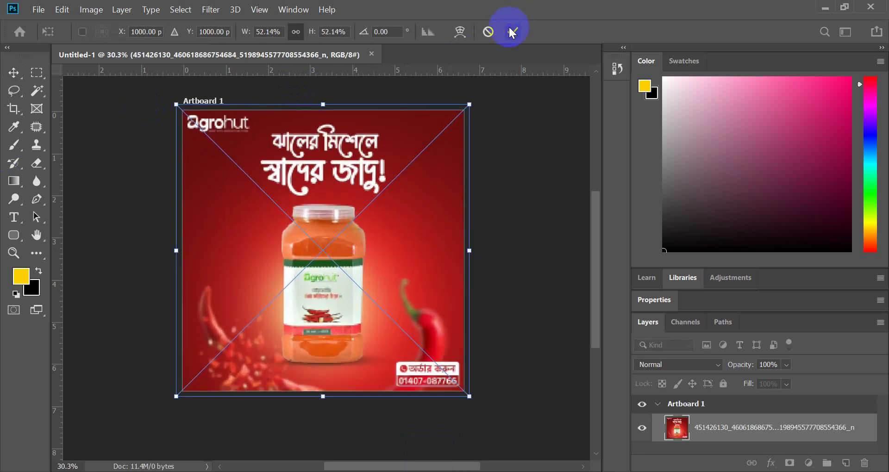
key("Return")
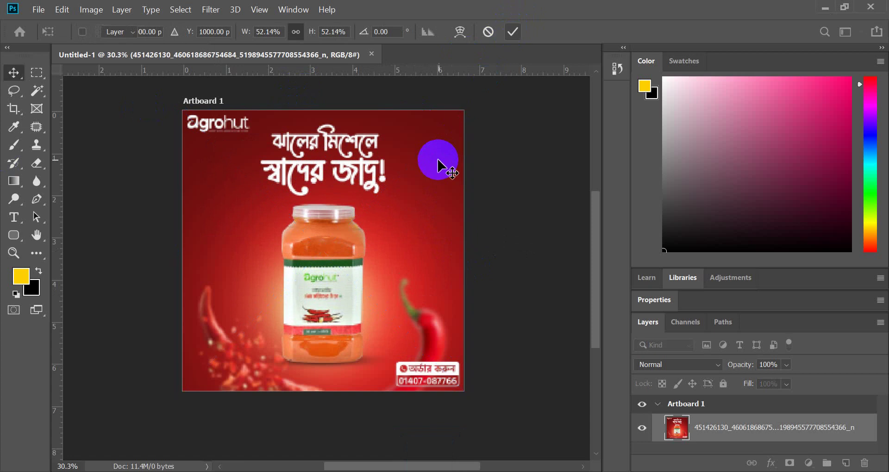
- Shrink the placed ad to about 45.72% so it fits inside the artboard
key("ctrl+t")
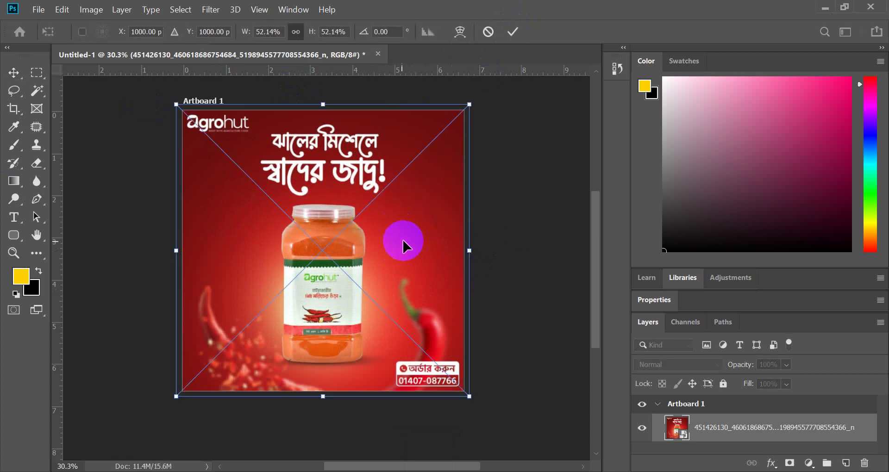
left_click_drag(469, 253, 452, 252)
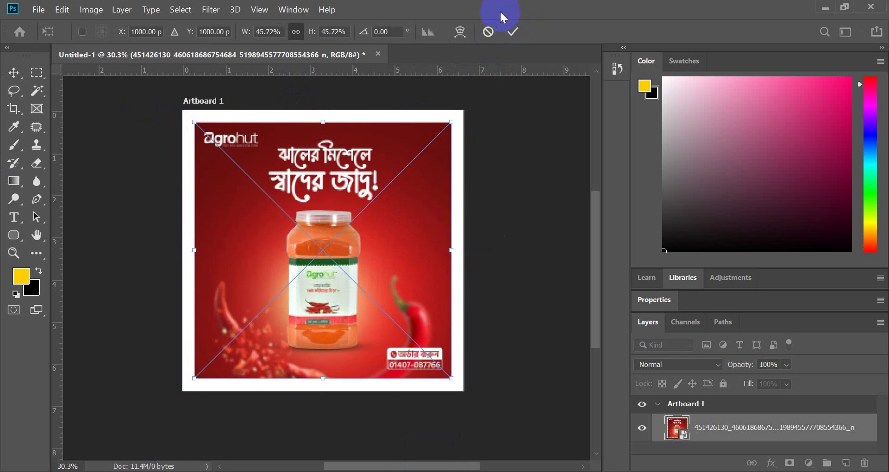
left_click(514, 32)
scroll(341, 265, "up", 5)
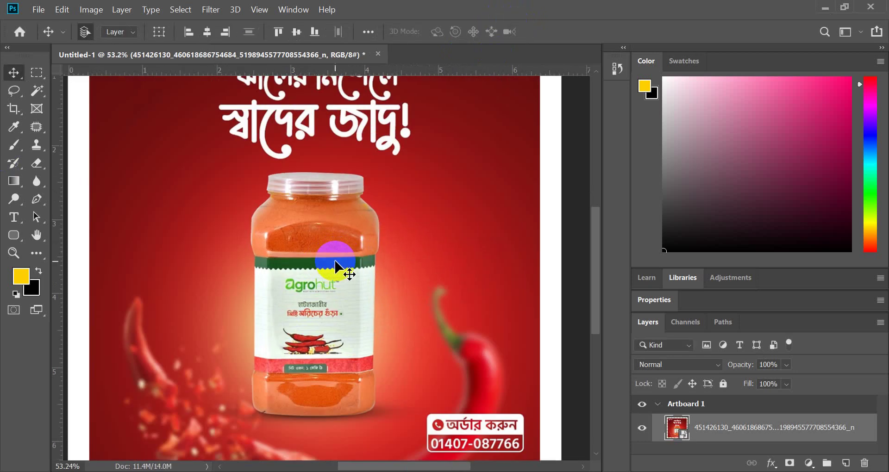
- Select the Pen tool and zoom in on the jar
scroll(338, 267, "down", 3)
scroll(246, 178, "down", 2)
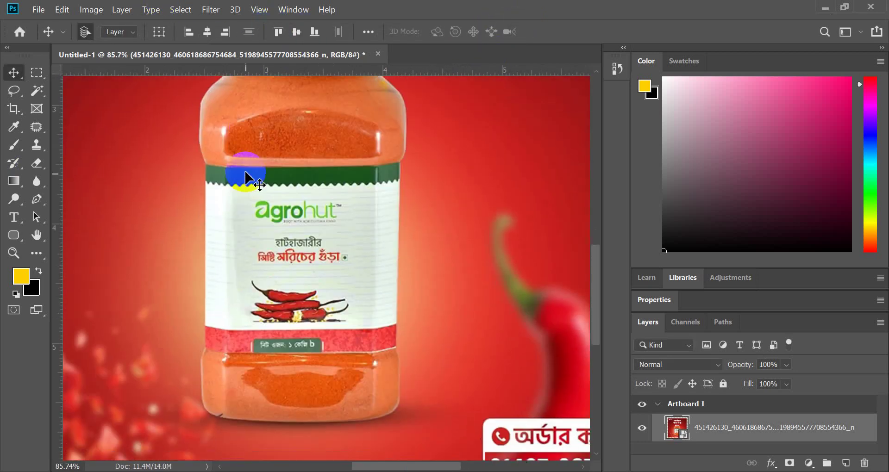
scroll(321, 241, "up", 1)
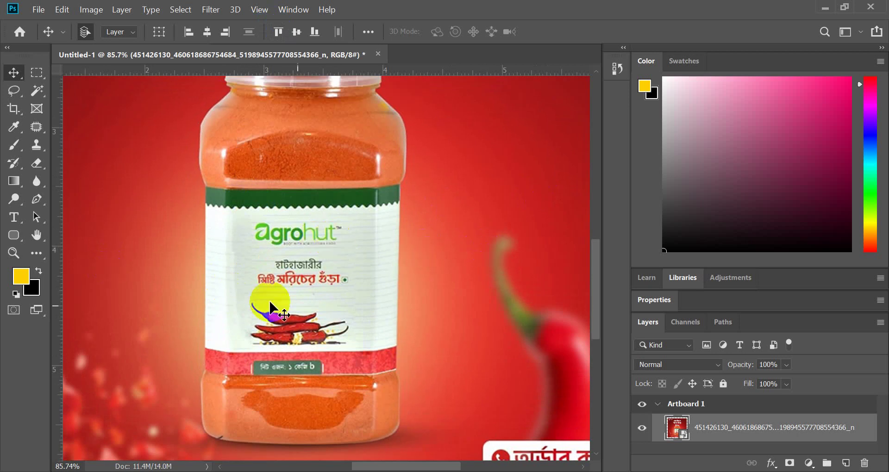
left_click(37, 199)
scroll(258, 218, "down", 2)
scroll(194, 363, "up", 2)
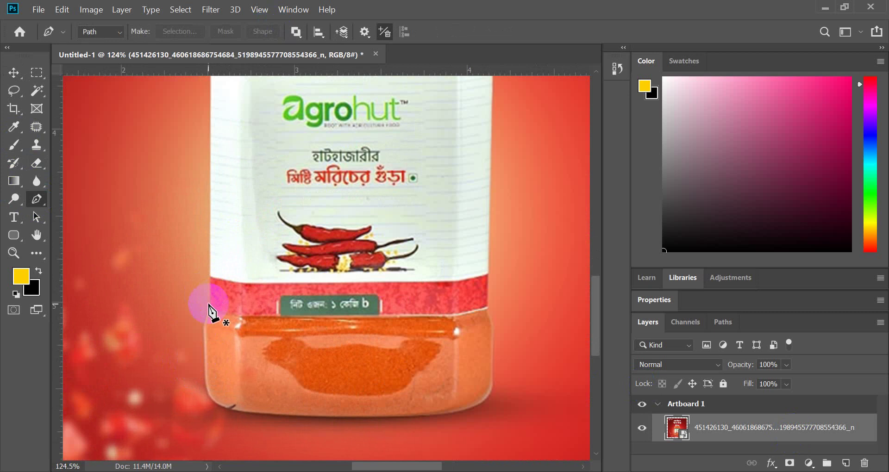
scroll(209, 309, "up", 2)
- Start the path at the jar's left edge and add points up to the shoulder
left_click(211, 306)
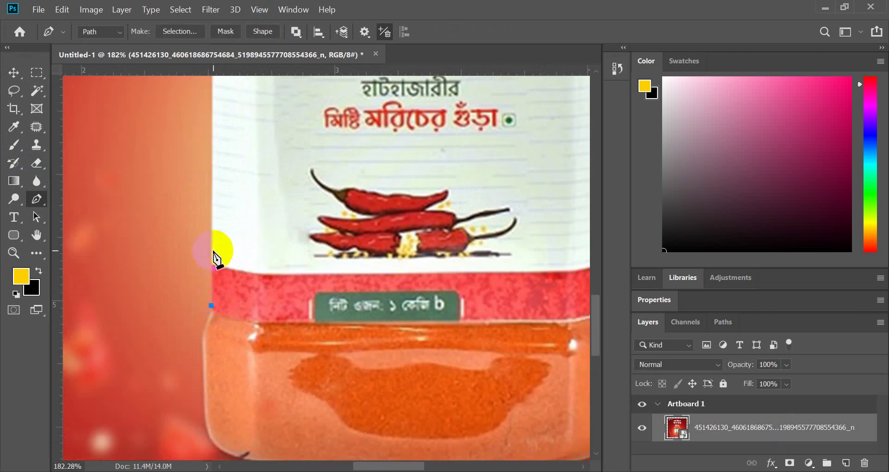
scroll(204, 160, "up", 3)
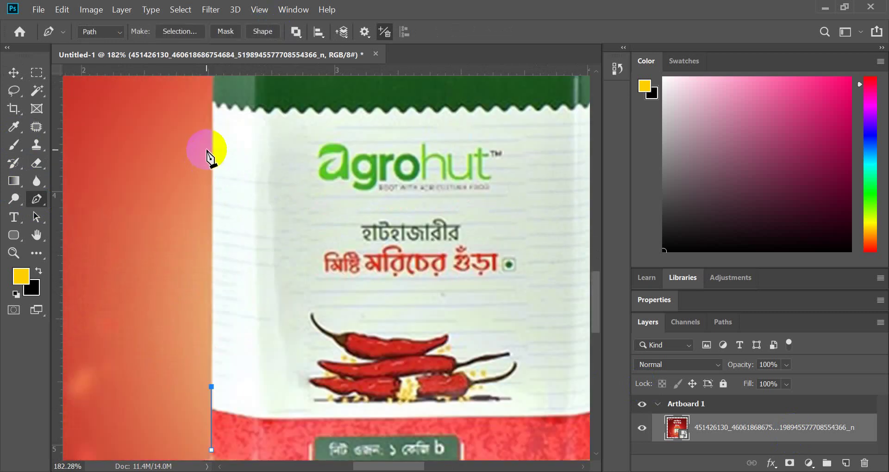
scroll(212, 147, "up", 1)
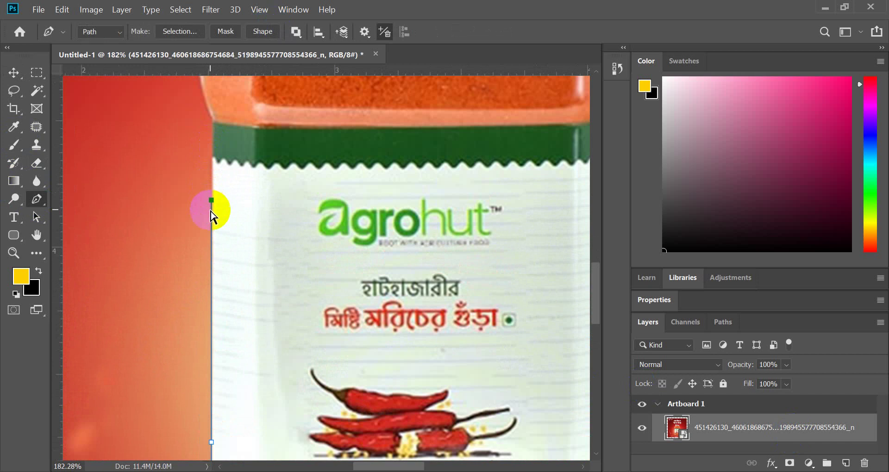
left_click(214, 122)
scroll(213, 139, "up", 4)
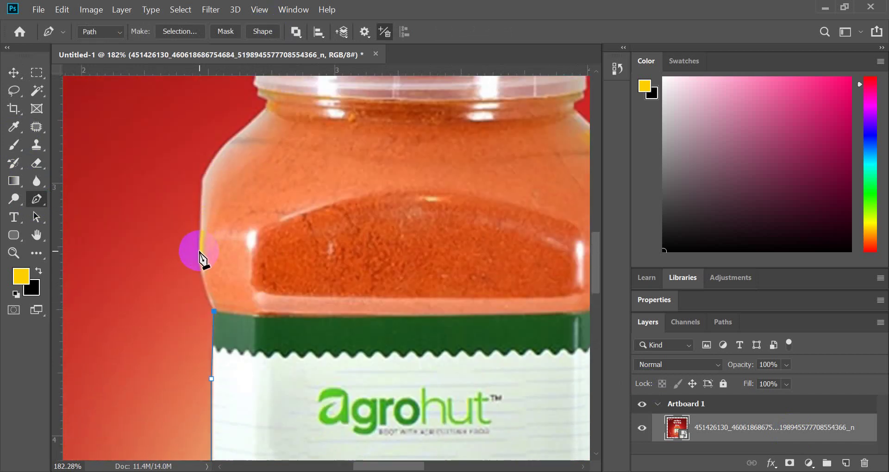
left_click_drag(199, 251, 200, 231)
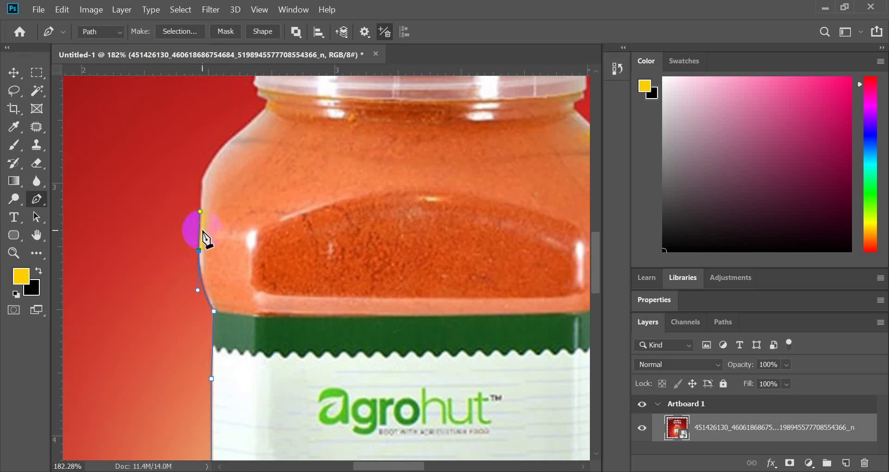
scroll(209, 264, "up", 3)
left_click(199, 240, "alt")
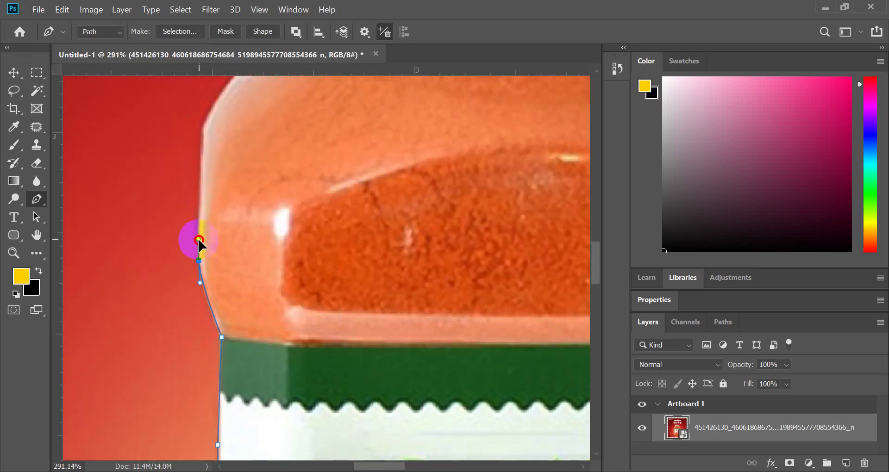
left_click(198, 230)
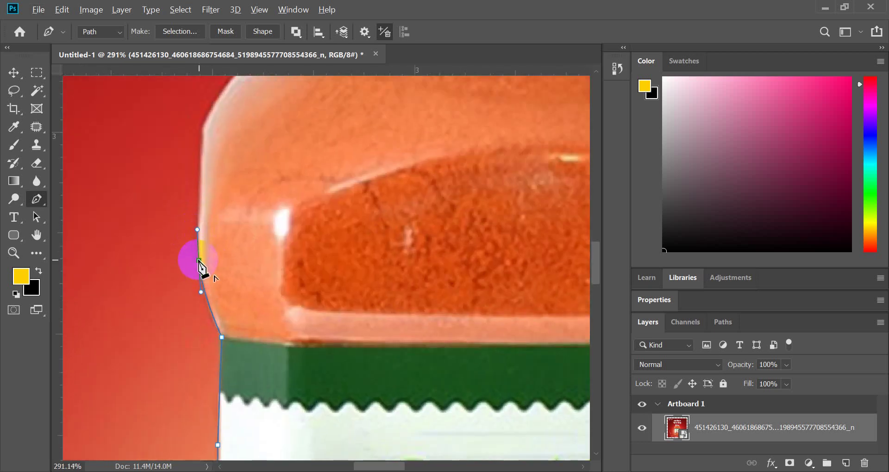
key("ctrl+z")
- Curve the path around the shoulder and up the neck to the lid's top corner
scroll(212, 200, "up", 2)
left_click(204, 170)
scroll(218, 169, "up", 5)
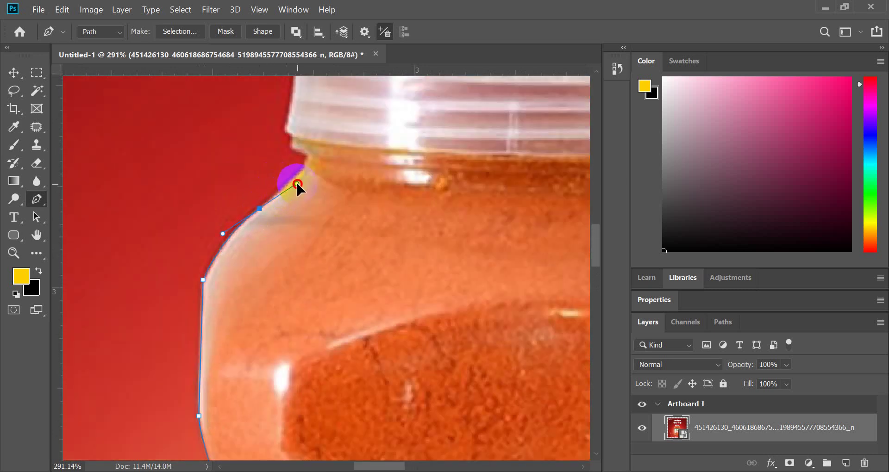
left_click_drag(297, 184, 296, 183)
left_click(262, 208)
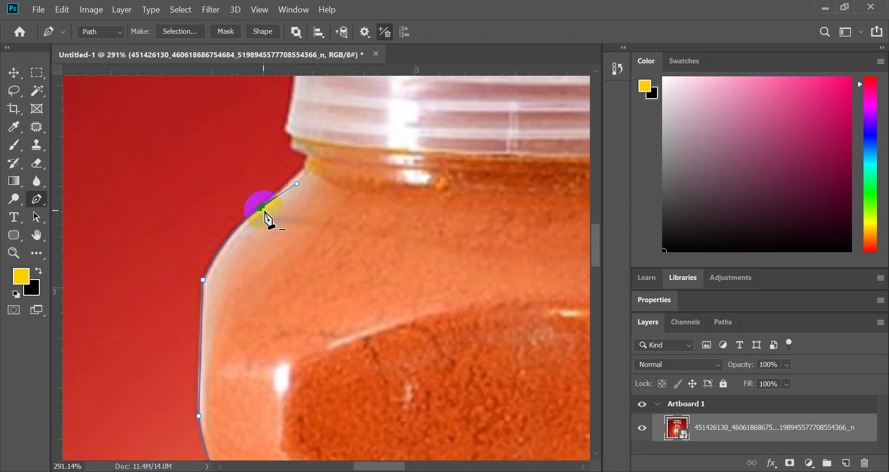
left_click(261, 208)
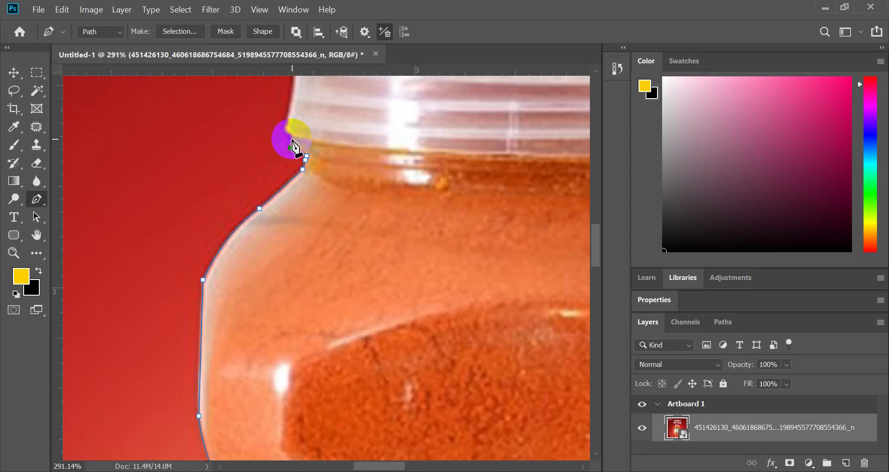
scroll(292, 139, "up", 3)
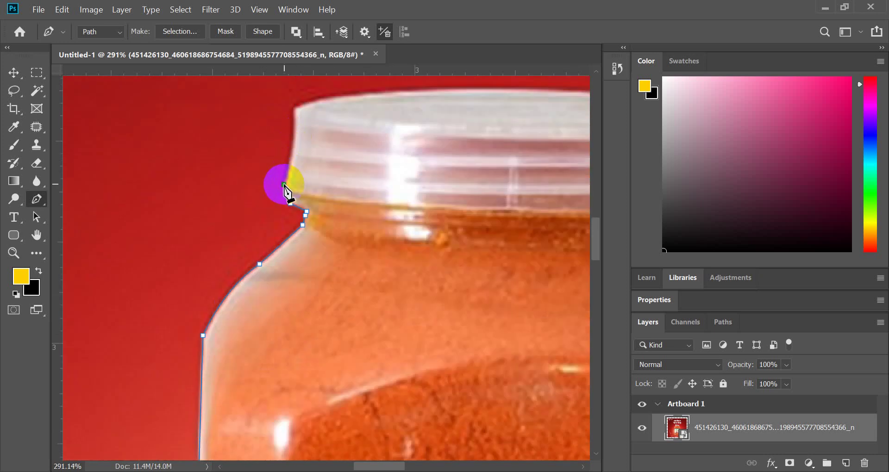
left_click(283, 184)
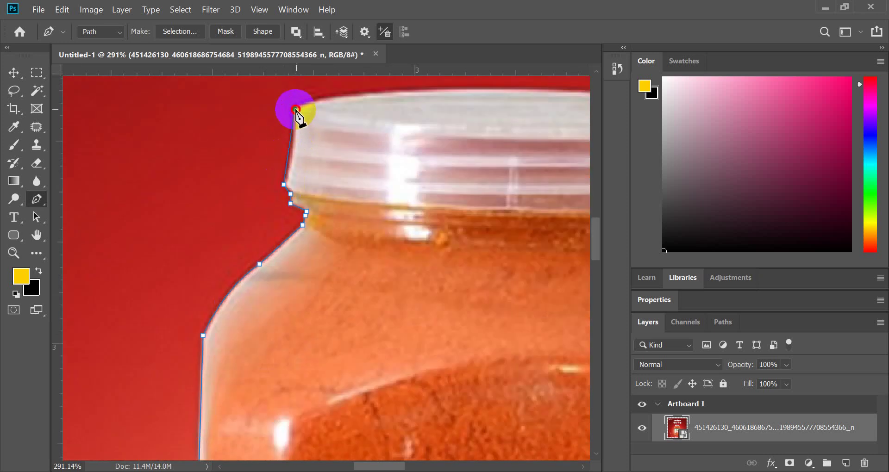
left_click(295, 110)
scroll(293, 77, "up", 3)
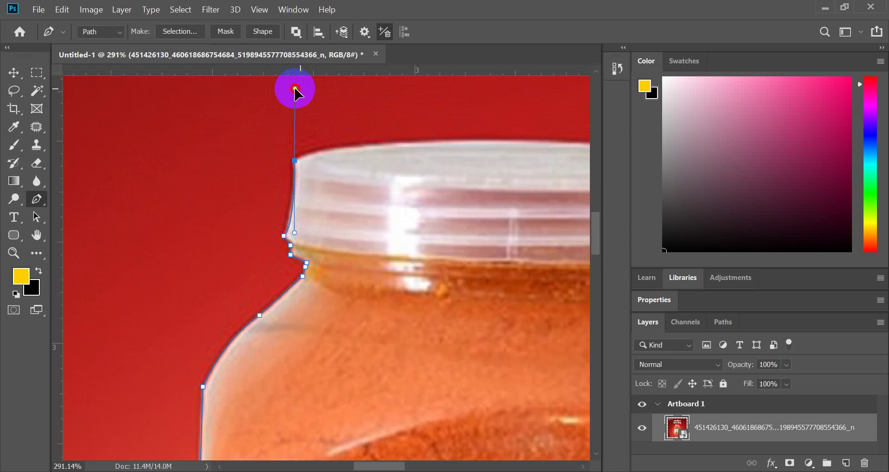
left_click(295, 160)
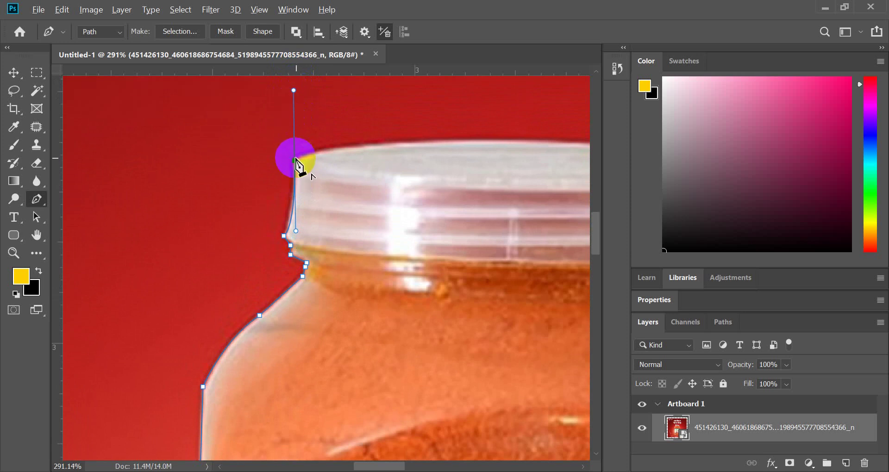
- Add a curved anchor on the cap's top edge, undoing misplaced attempts
scroll(273, 183, "up", 1)
scroll(396, 157, "up", 3)
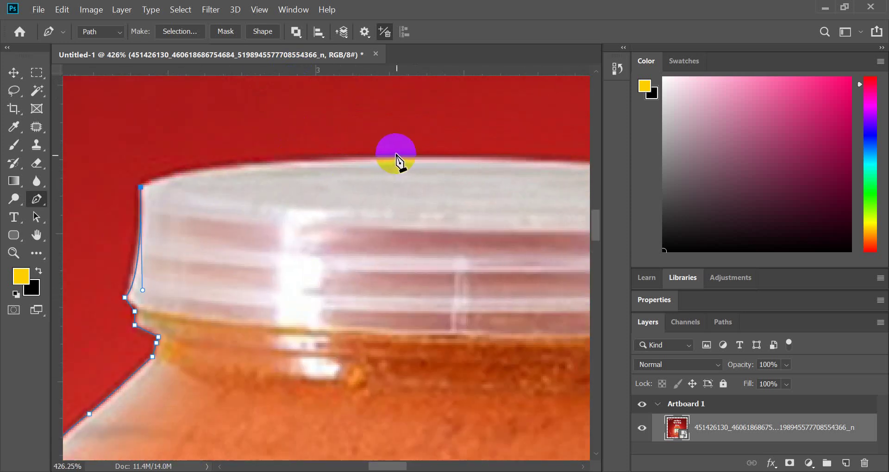
left_click_drag(395, 160, 482, 165)
scroll(482, 165, "down", 1)
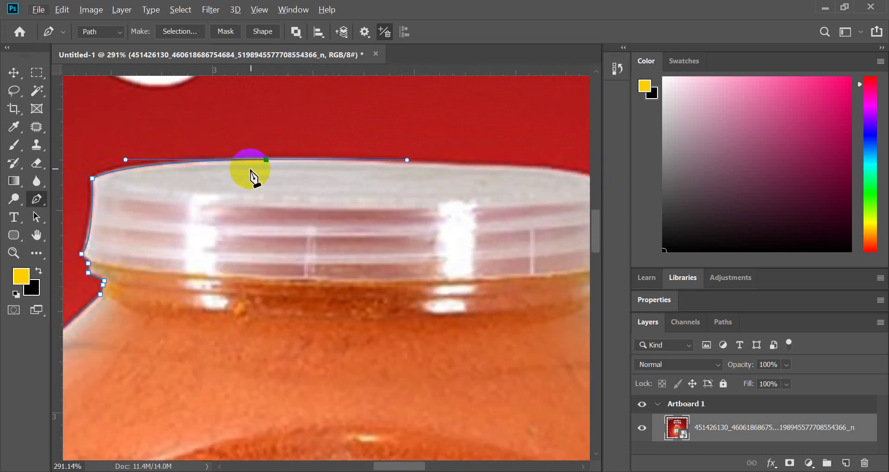
key("ctrl+z")
left_click_drag(269, 157, 417, 155)
key("ctrl+z")
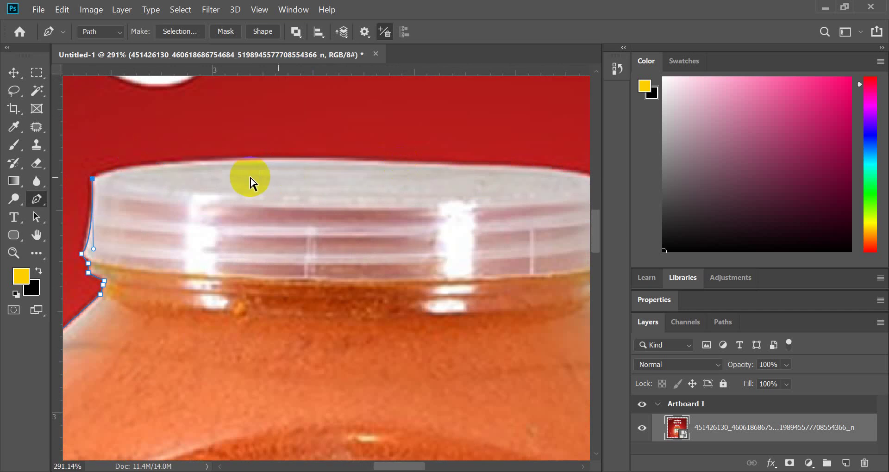
left_click_drag(219, 160, 309, 153)
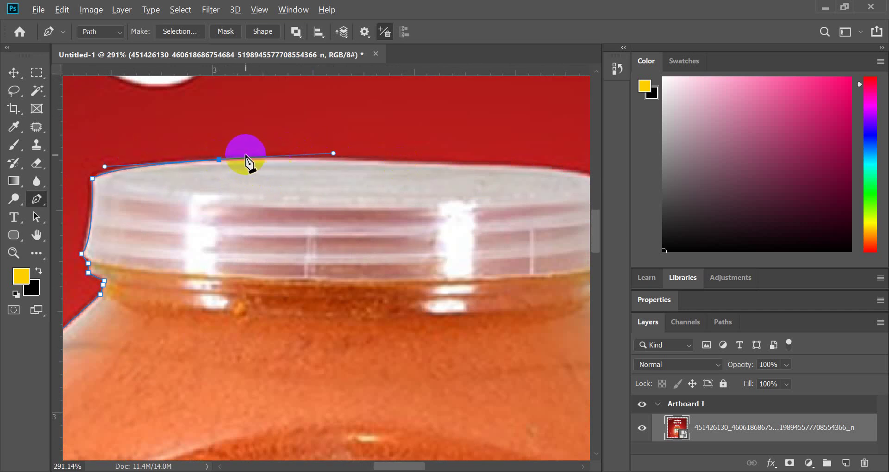
left_click(219, 160, "alt")
scroll(208, 169, "down", 3)
scroll(341, 165, "up", 3)
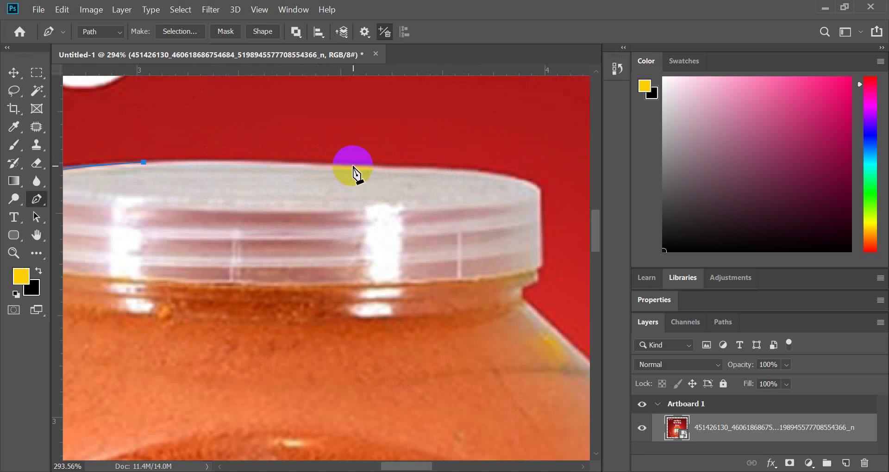
- Continue curved anchors along the lid to its right corner, trimming forward handles
left_click_drag(352, 165, 409, 171)
left_click(352, 164, "alt")
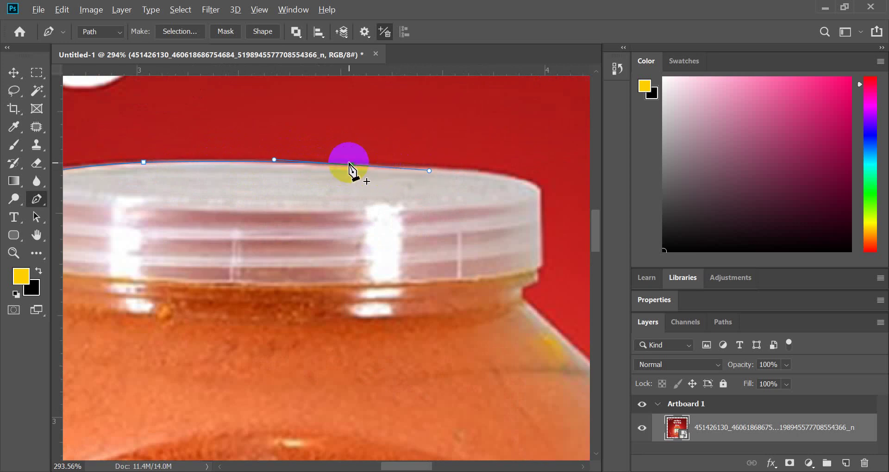
scroll(353, 164, "down", 3)
scroll(440, 182, "up", 3)
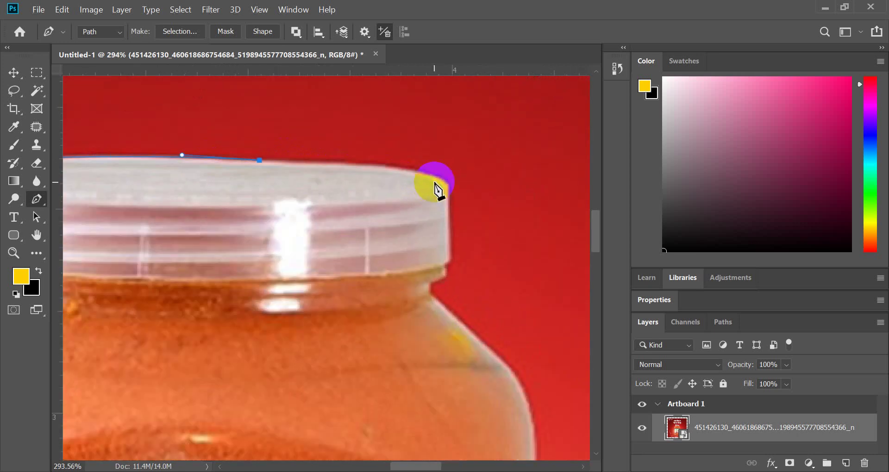
left_click_drag(439, 178, 484, 198)
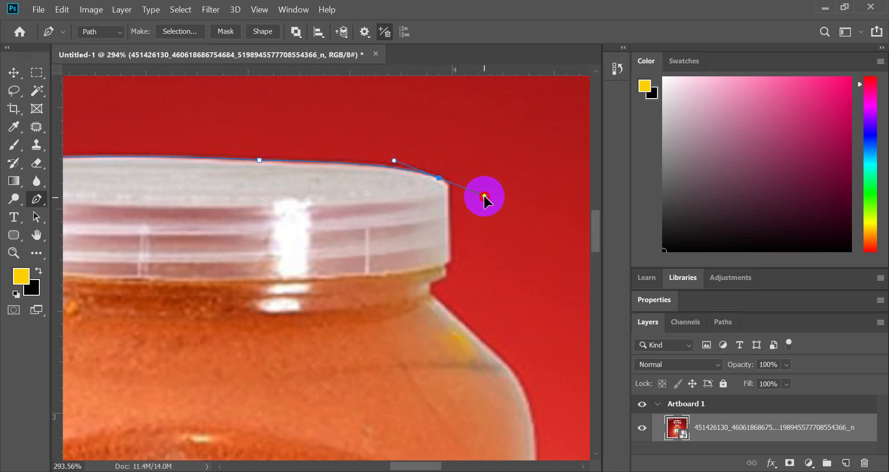
left_click(438, 179, "alt")
scroll(442, 186, "up", 2)
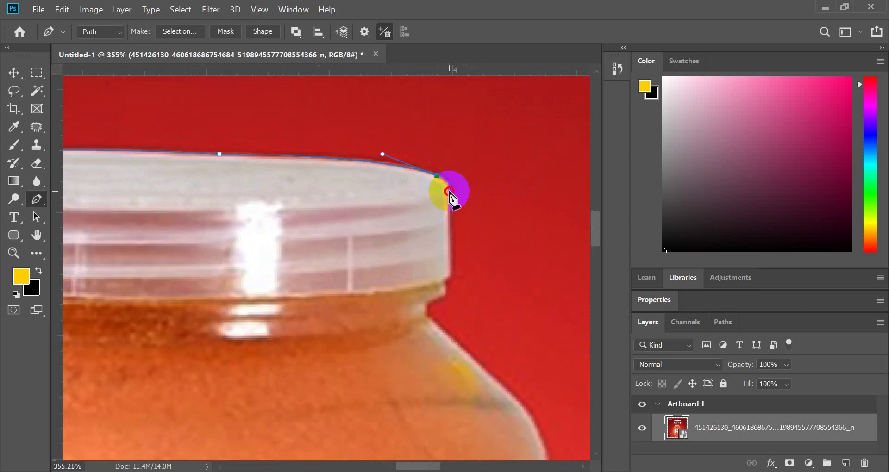
mouse_move(449, 191)
left_mouse_down()
mouse_move(450, 207)
mouse_move(445, 202)
left_mouse_up()
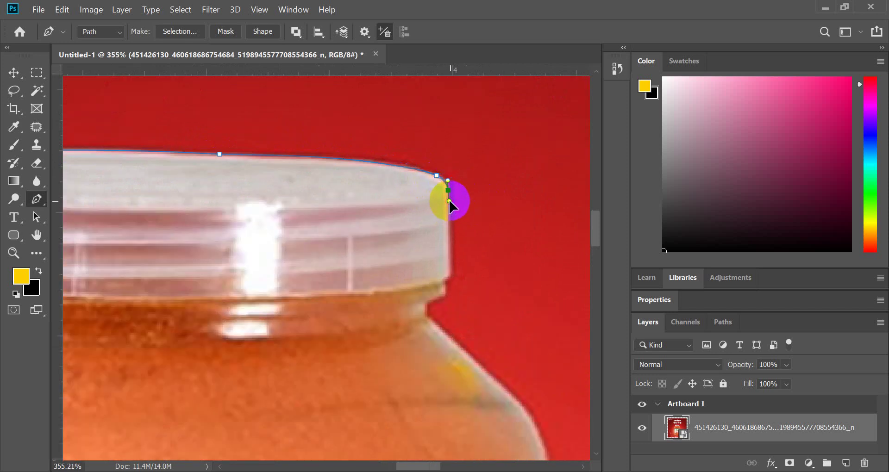
left_click(447, 194, "alt")
- Run the path down the cap's right side to its base and the neck
scroll(449, 199, "down", 2)
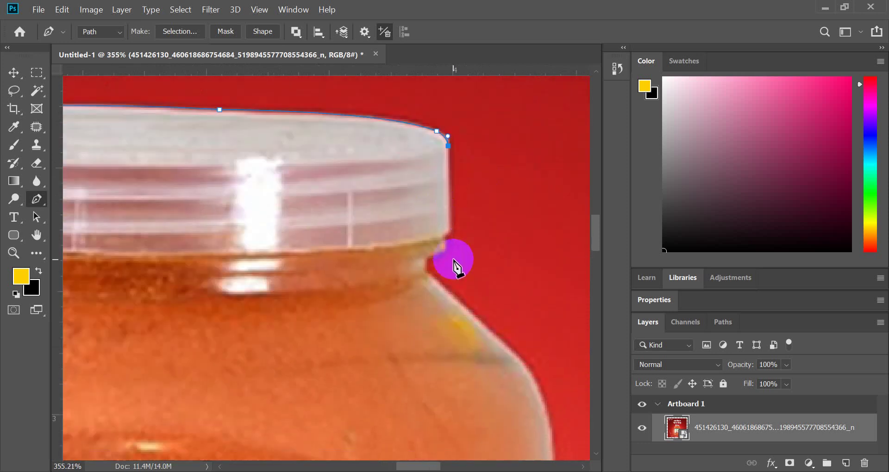
left_click(450, 233)
scroll(451, 234, "up", 2)
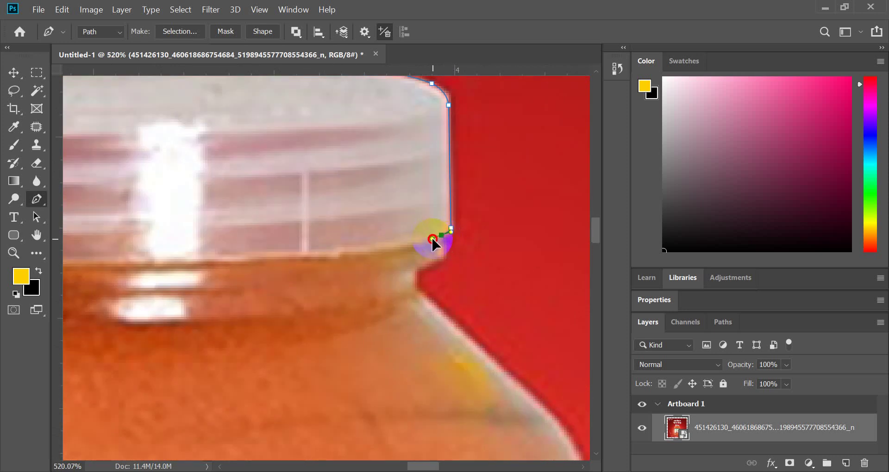
left_click_drag(433, 239, 432, 239)
left_click(442, 235, "alt")
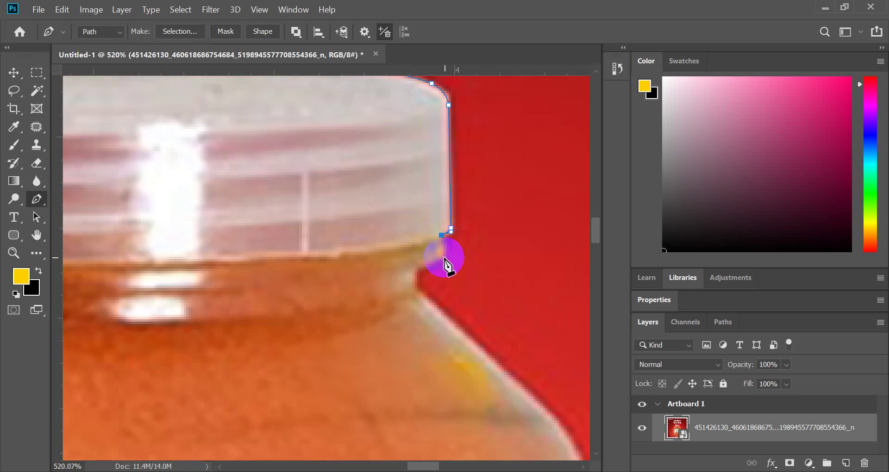
left_click(443, 257)
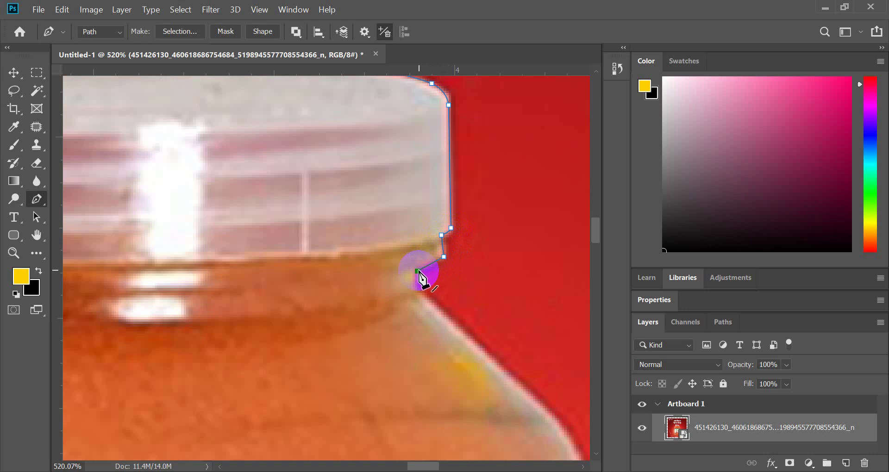
left_click_drag(401, 266, 410, 267)
left_click(419, 267, "alt")
key("ctrl+z")
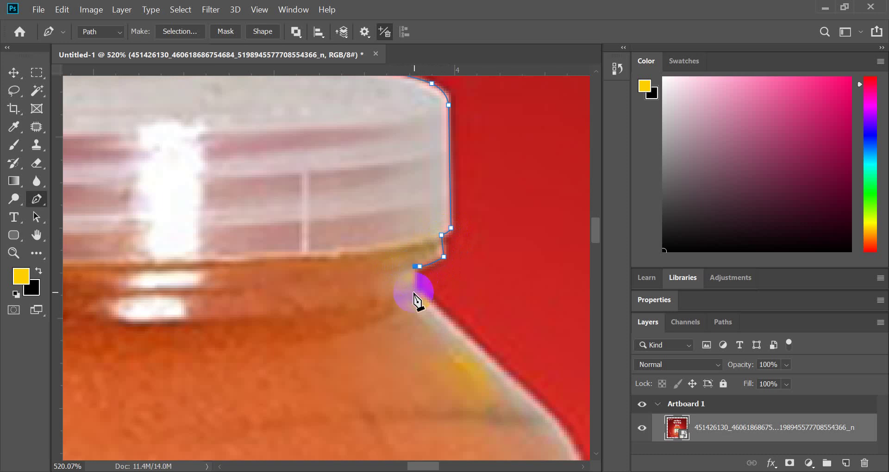
- Add curved anchors along the right shoulder and down the jar's right side
scroll(319, 252, "down", 5)
scroll(322, 240, "down", 1)
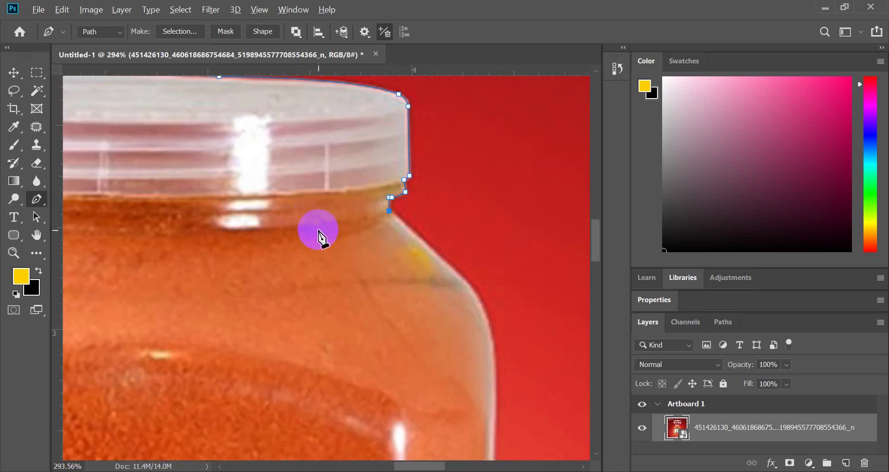
scroll(398, 262, "up", 4)
left_click_drag(404, 250, 444, 291)
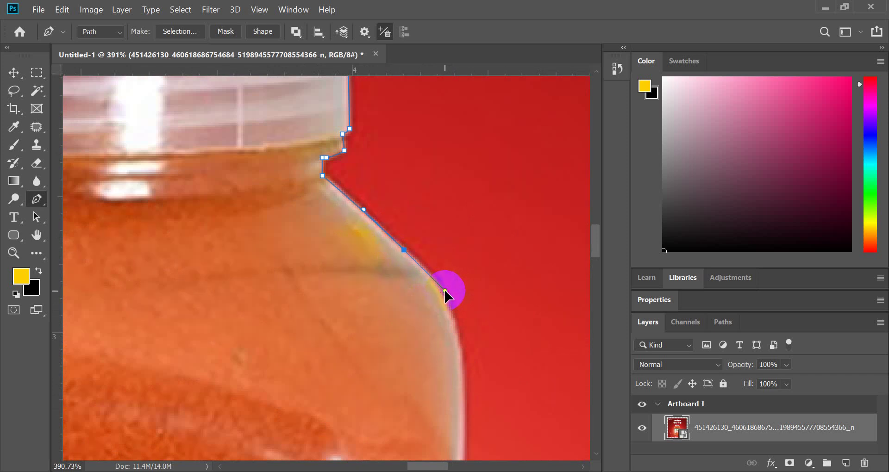
left_click(404, 250, "alt")
scroll(407, 258, "down", 5)
left_click(464, 269)
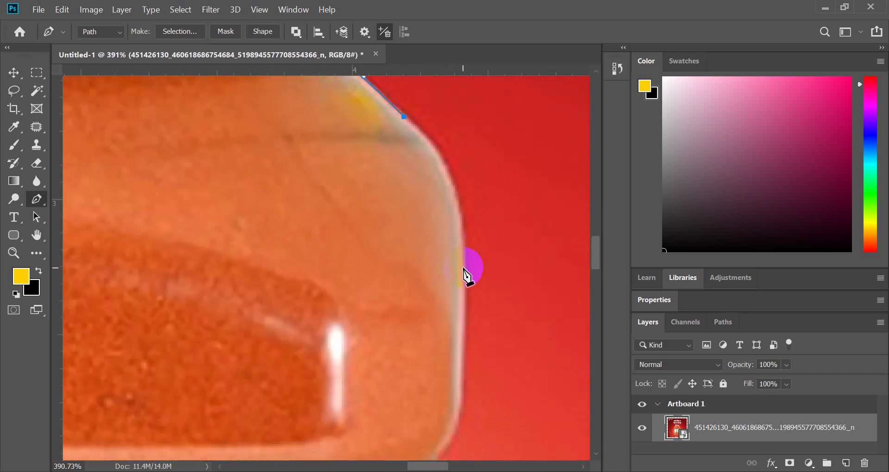
left_click_drag(464, 243, 464, 342)
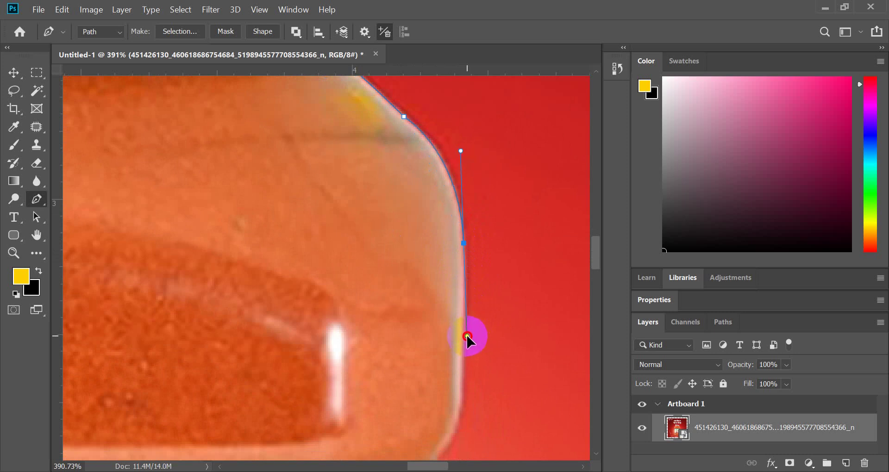
left_click_drag(467, 337, 464, 333)
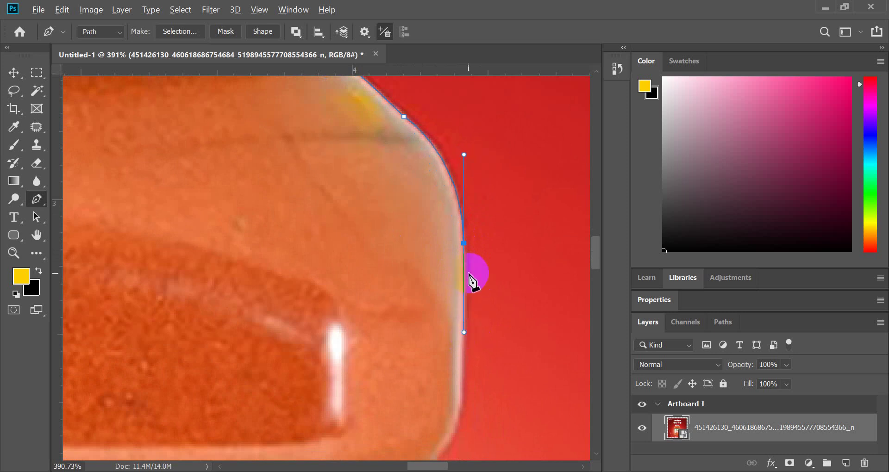
left_click(464, 243)
- Extend the path down the right edge toward the green label band, undoing stray anchors
scroll(465, 259, "down", 5)
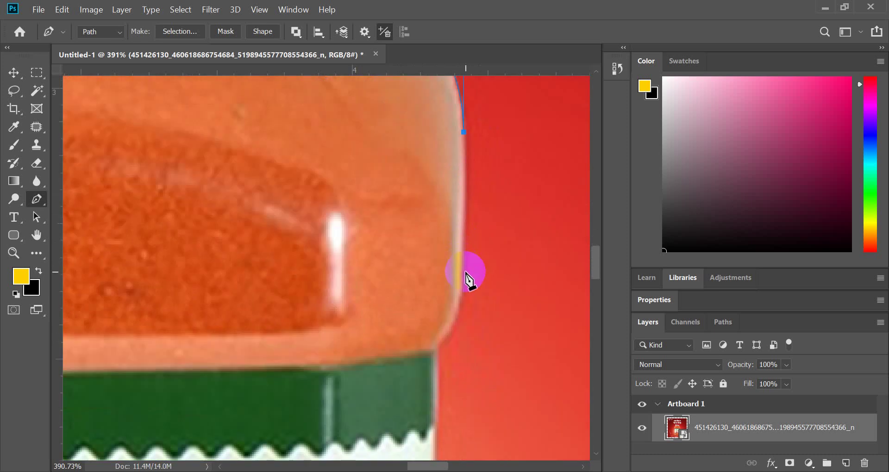
left_click(463, 268)
scroll(465, 273, "down", 4)
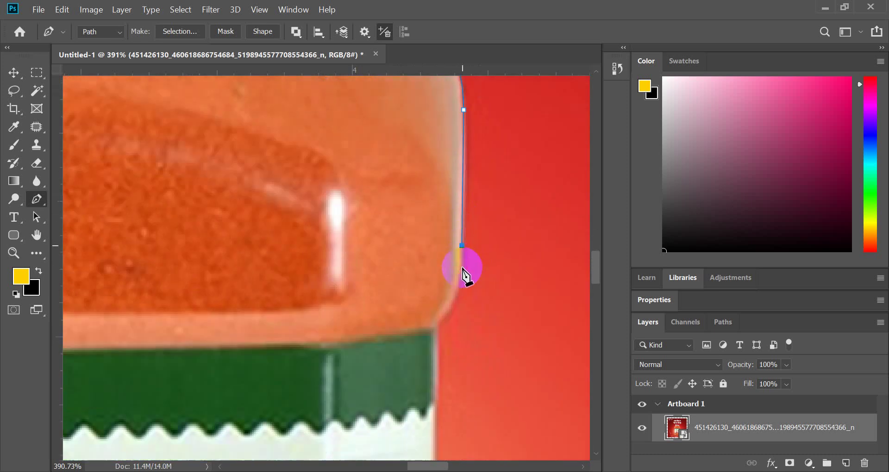
left_click_drag(437, 269, 423, 287)
key("ctrl+z")
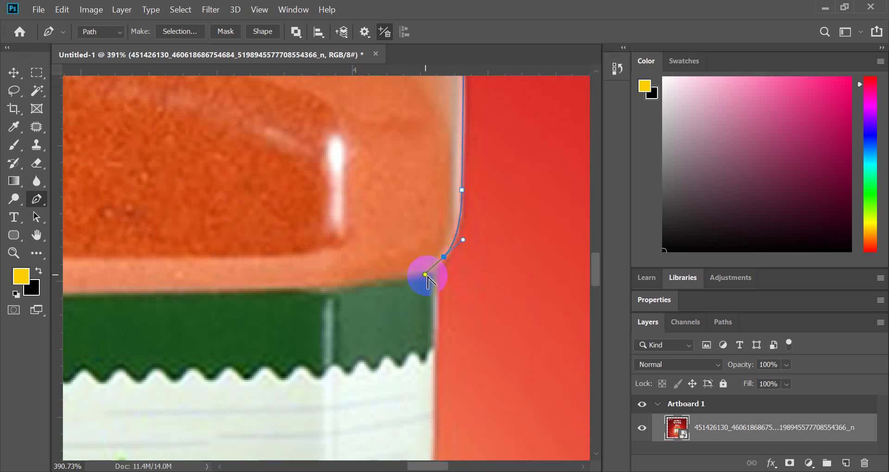
left_click(443, 257)
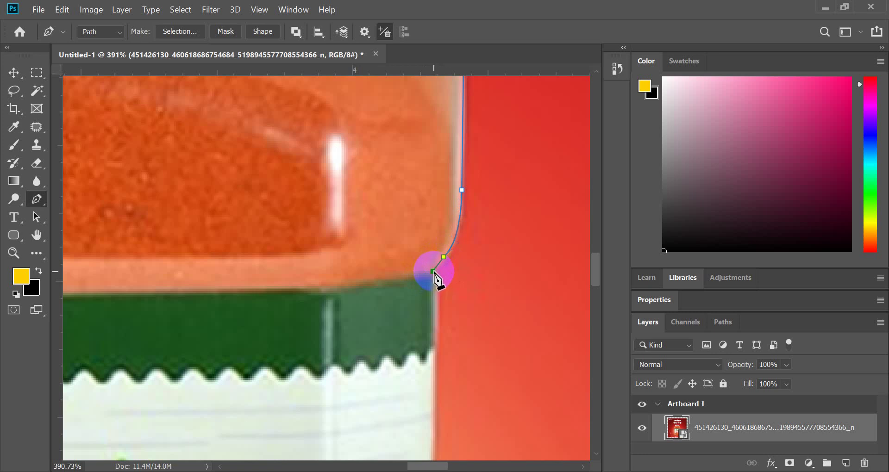
scroll(436, 279, "down", 3, "alt")
scroll(435, 279, "down", 5)
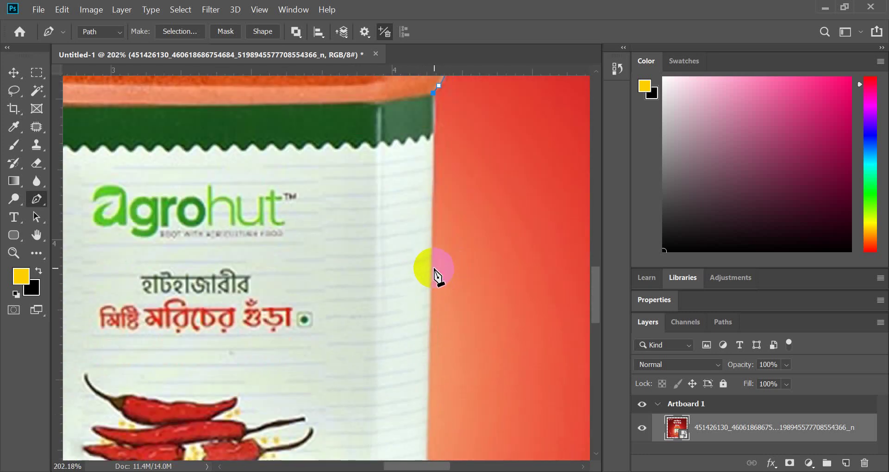
key("ctrl+z")
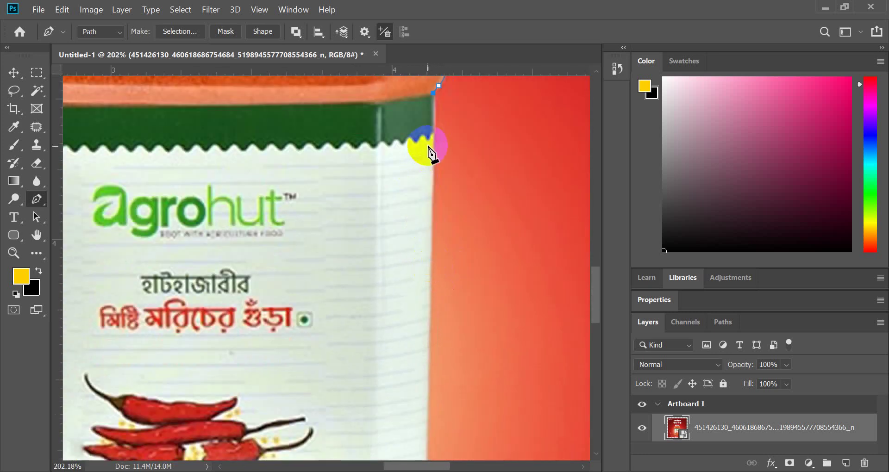
- Undo a misplaced anchor, then add curved and corner anchors down the jar's lower right side
scroll(449, 135, "up", 3, "alt")
scroll(448, 139, "up", 3)
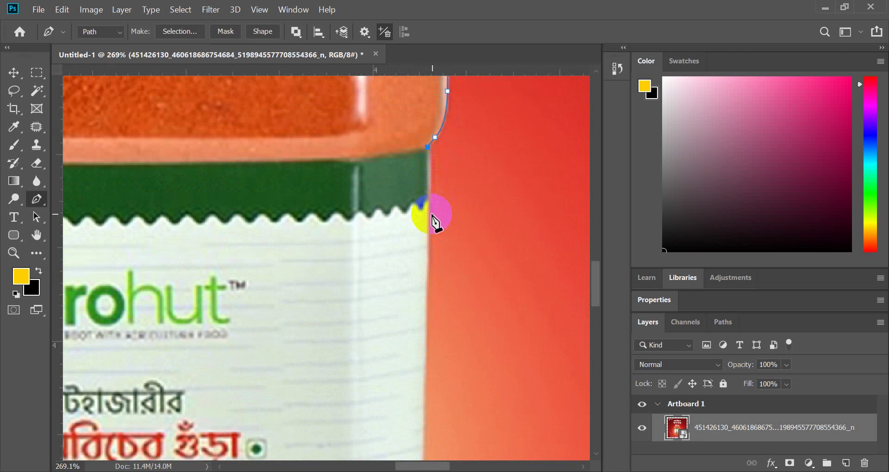
scroll(431, 211, "down", 3)
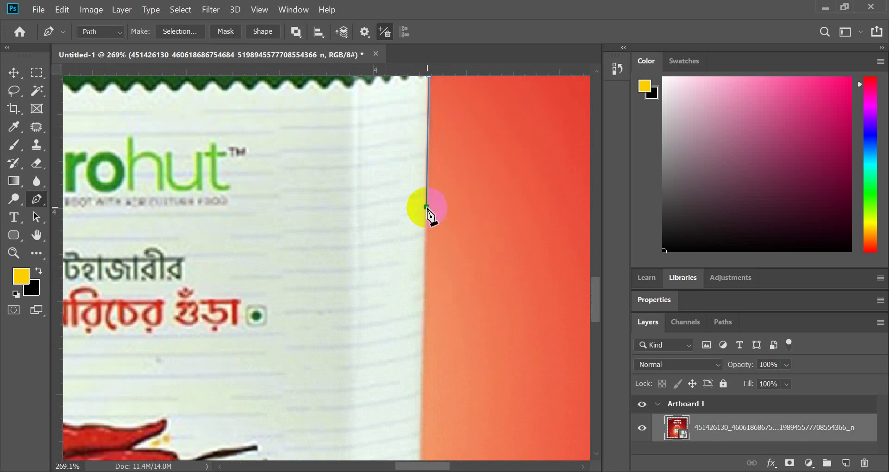
scroll(429, 215, "down", 5, "alt")
scroll(457, 212, "up", 4, "alt")
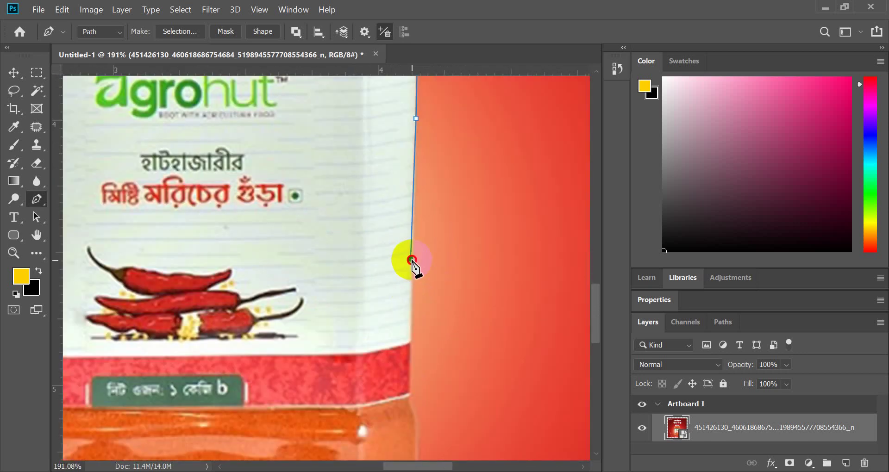
key("ctrl+z")
scroll(414, 266, "up", 1, "alt")
scroll(414, 266, "down", 3)
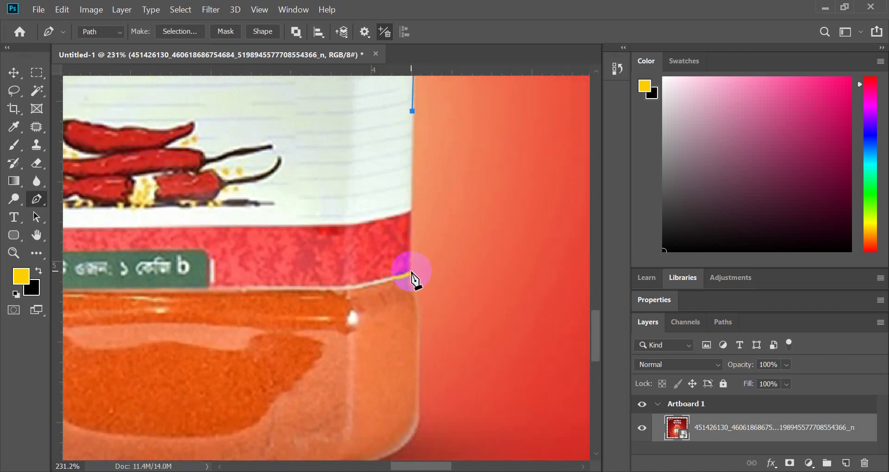
left_click(411, 272)
left_click_drag(410, 283, 411, 287)
scroll(411, 274, "up", 2, "alt")
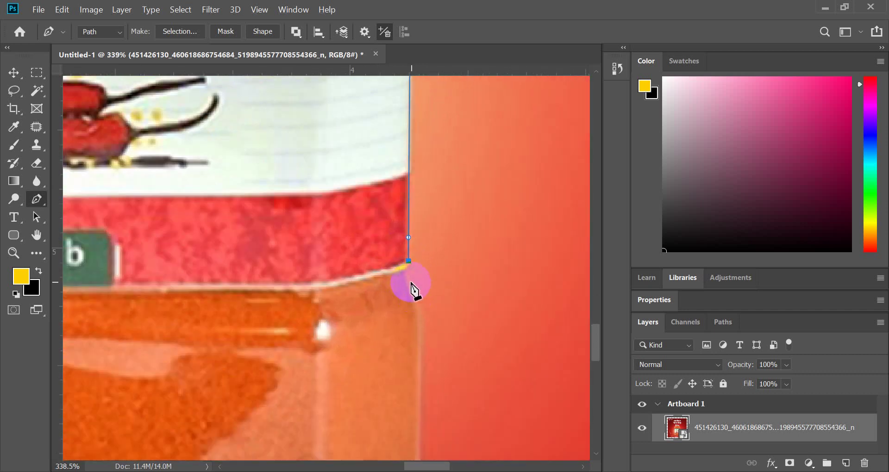
scroll(414, 291, "down", 3)
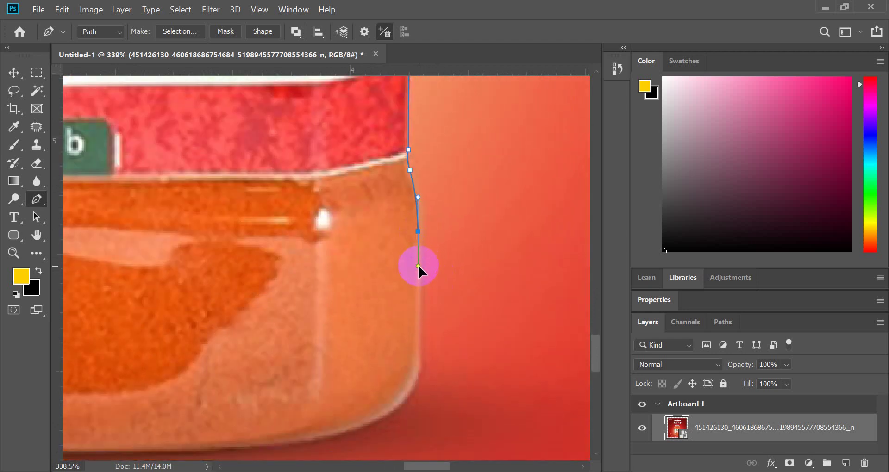
left_click(420, 255)
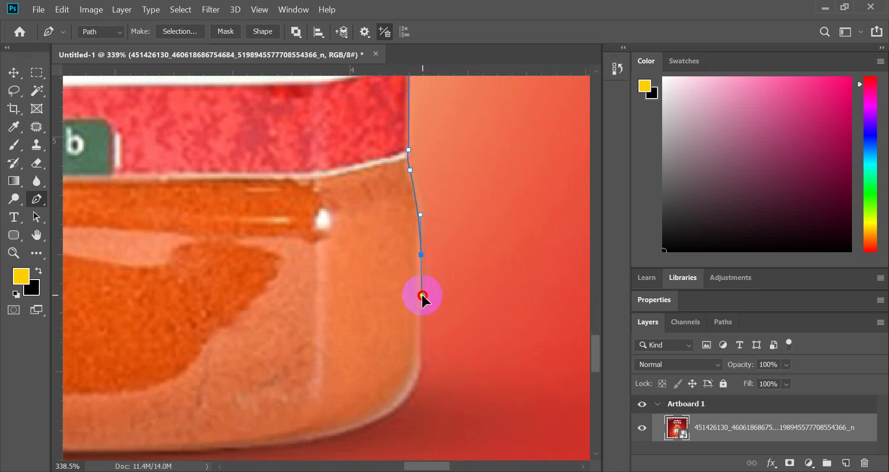
left_click(421, 258)
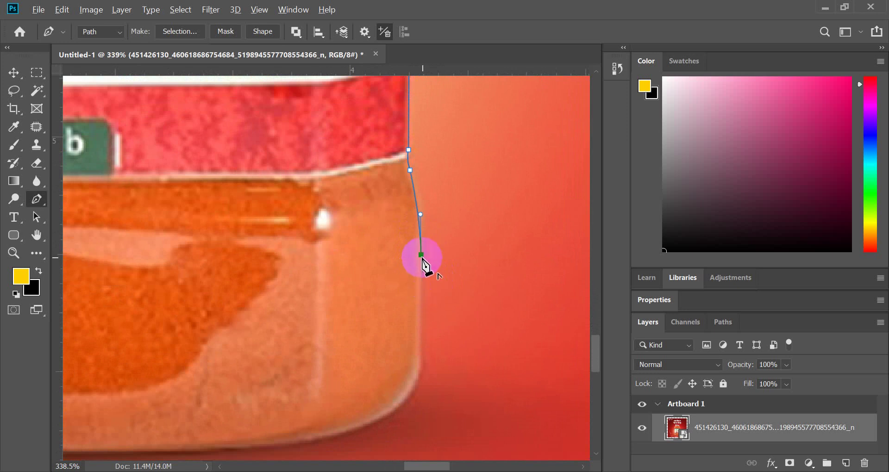
- Curve the path around the bottom-right corner and add a smooth anchor along the base
scroll(422, 260, "down", 4)
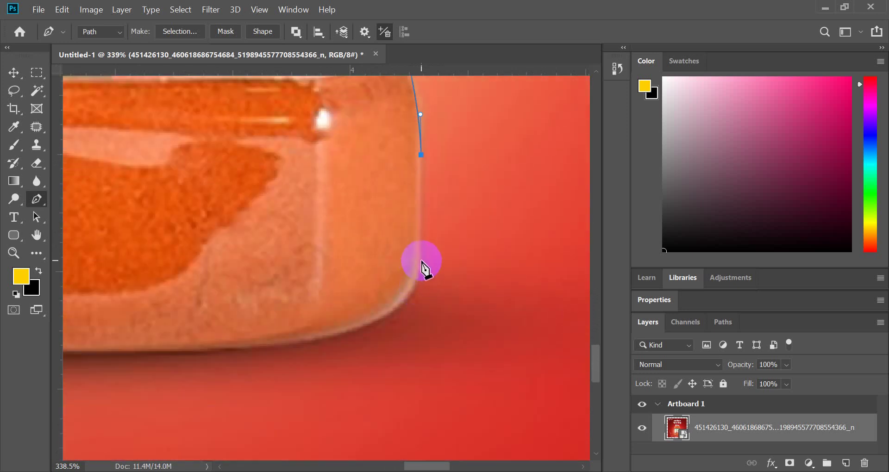
scroll(419, 261, "down", 2)
scroll(423, 266, "up", 2, "alt")
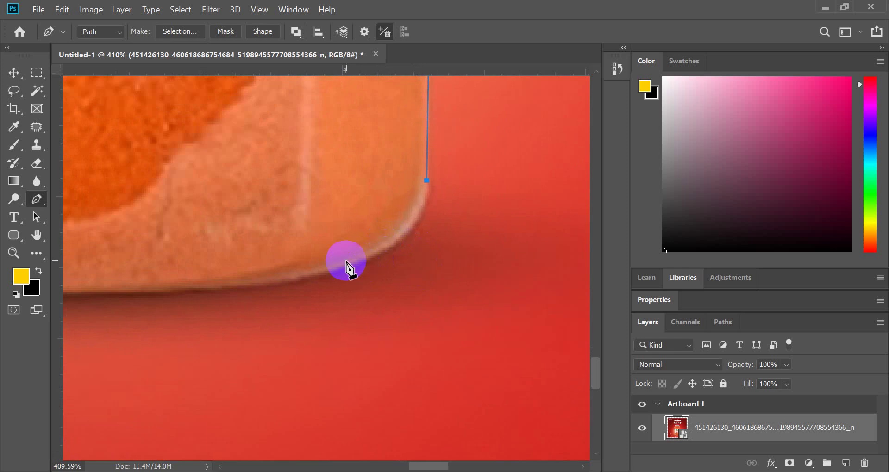
left_click_drag(353, 266, 273, 294)
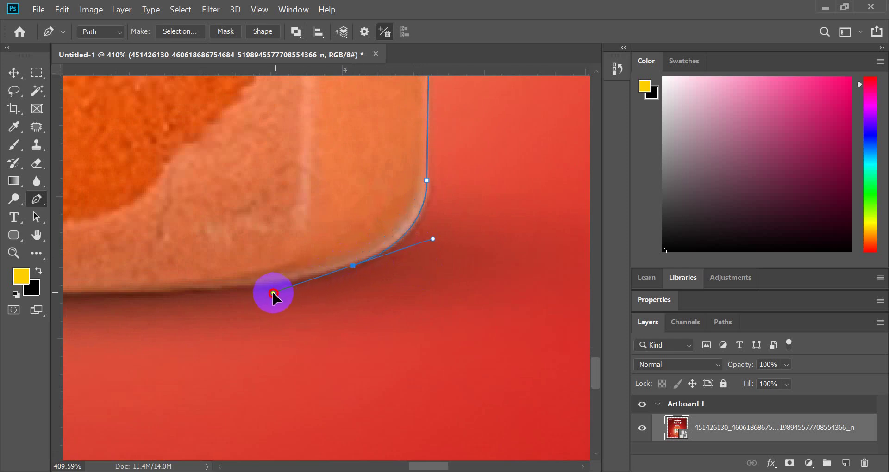
left_click(353, 266, "alt")
scroll(266, 302, "down", 3, "alt")
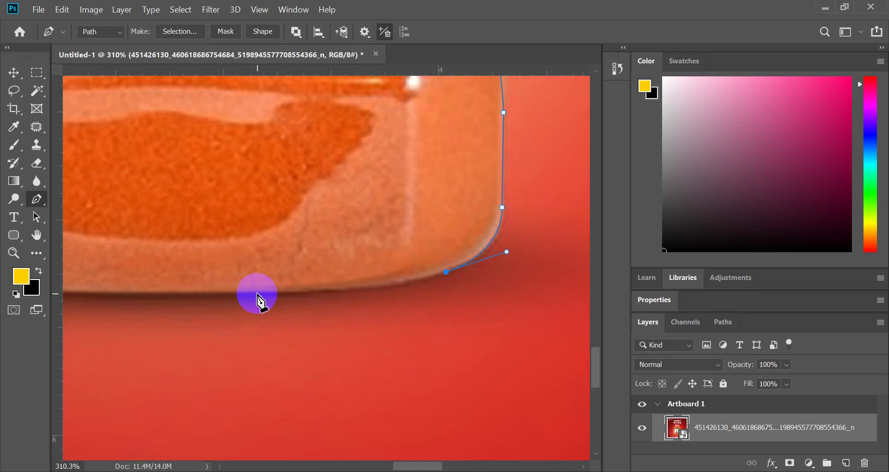
left_click_drag(256, 294, 114, 296)
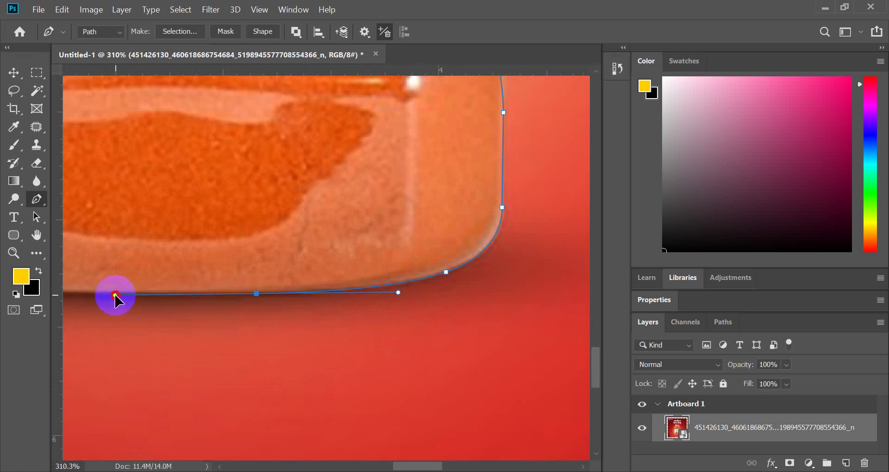
left_click(258, 294)
scroll(486, 282, "down", 3, "alt")
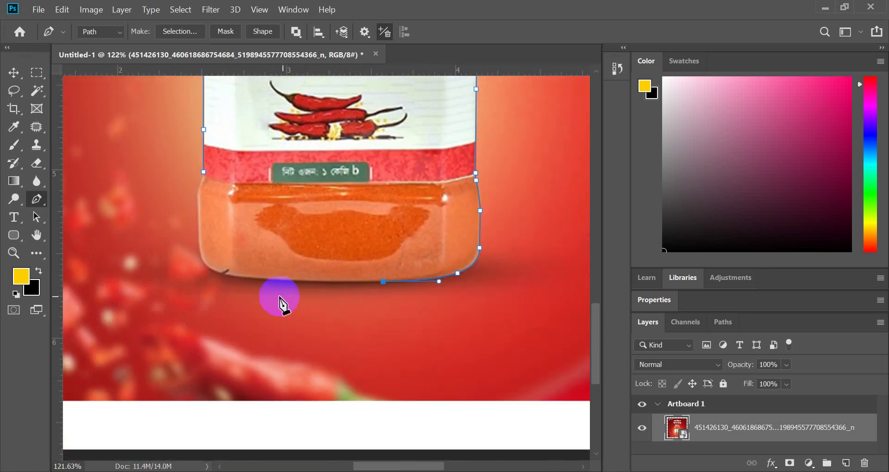
- Add a curved anchor further left along the jar's bottom edge
scroll(238, 283, "up", 2, "alt")
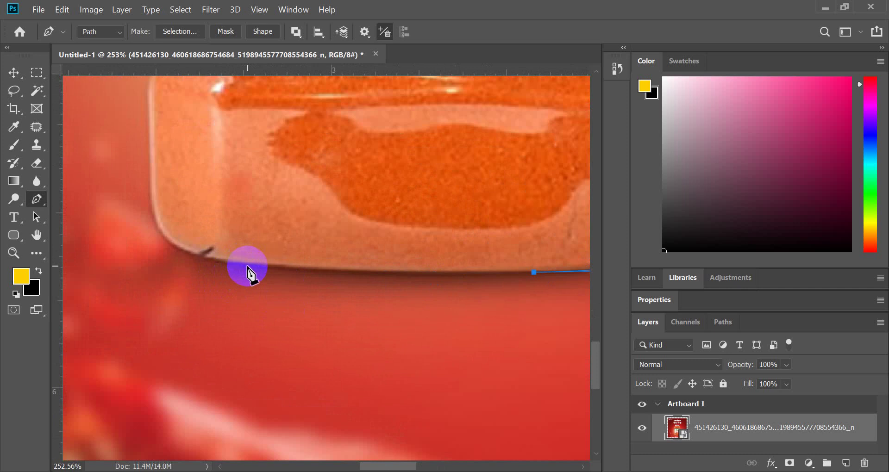
left_click_drag(247, 266, 172, 257)
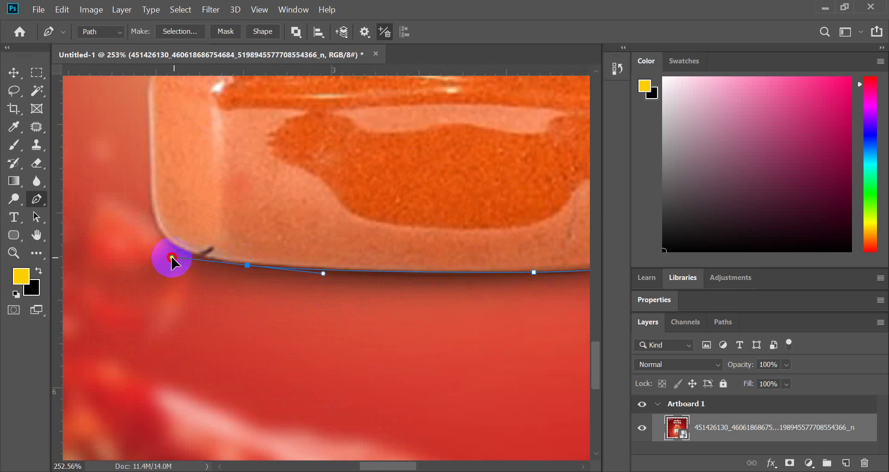
left_click(247, 265, "alt")
scroll(132, 235, "up", 2, "alt")
scroll(132, 235, "up", 1, "alt")
- Curve the path around the bottom-left corner and place a smooth anchor up the left side
left_click_drag(176, 220, 158, 164)
left_click(176, 220)
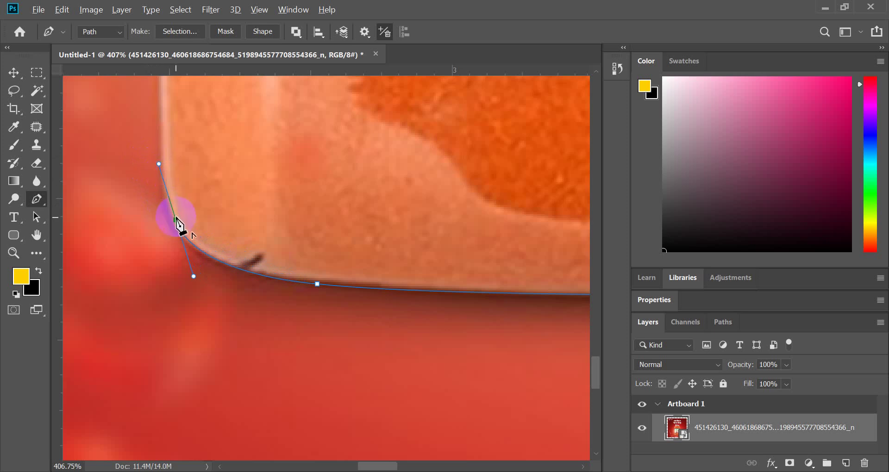
scroll(176, 209, "up", 3)
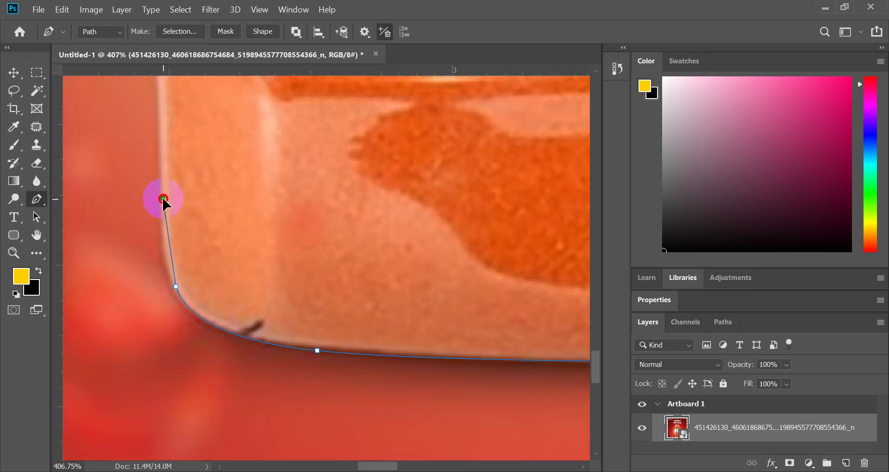
left_click_drag(163, 199, 159, 124)
left_click(164, 198)
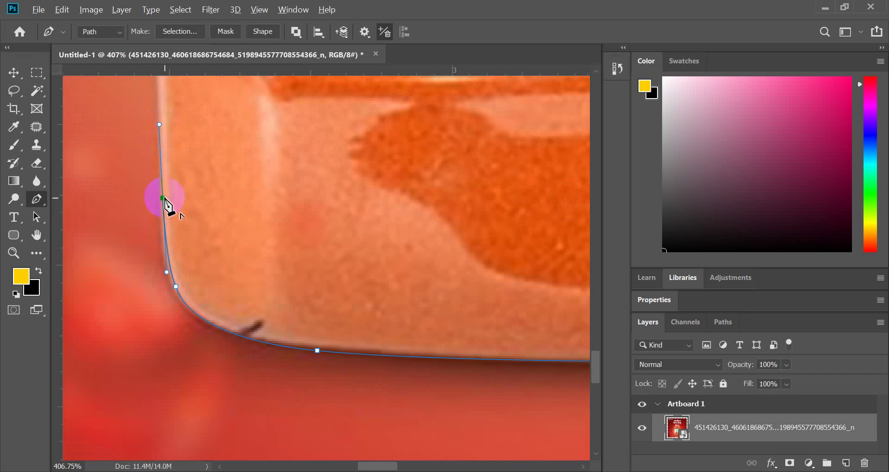
- Close the path at its starting anchor and smooth the closing curve
scroll(198, 248, "down", 3)
scroll(193, 248, "up", 1)
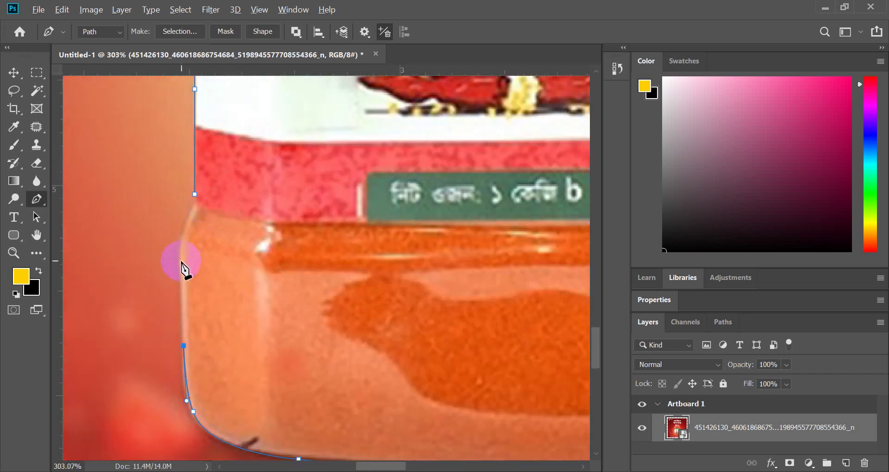
scroll(182, 264, "up", 2)
left_click(181, 245)
scroll(194, 224, "up", 2)
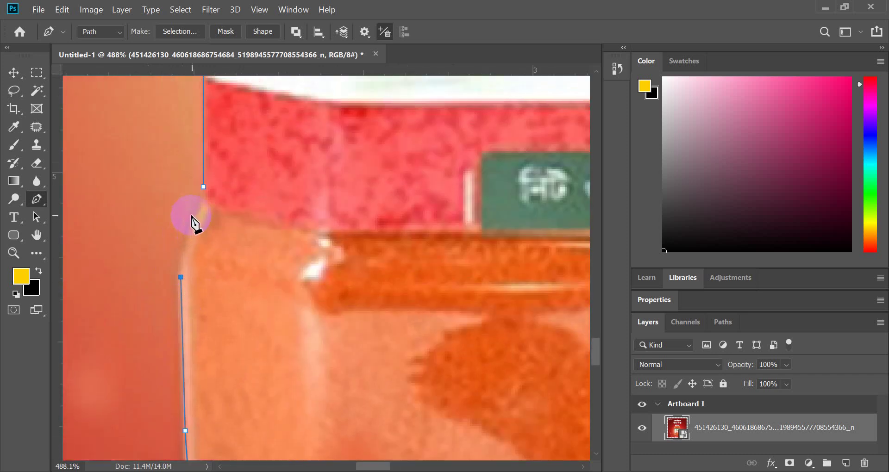
left_click_drag(212, 201, 216, 184)
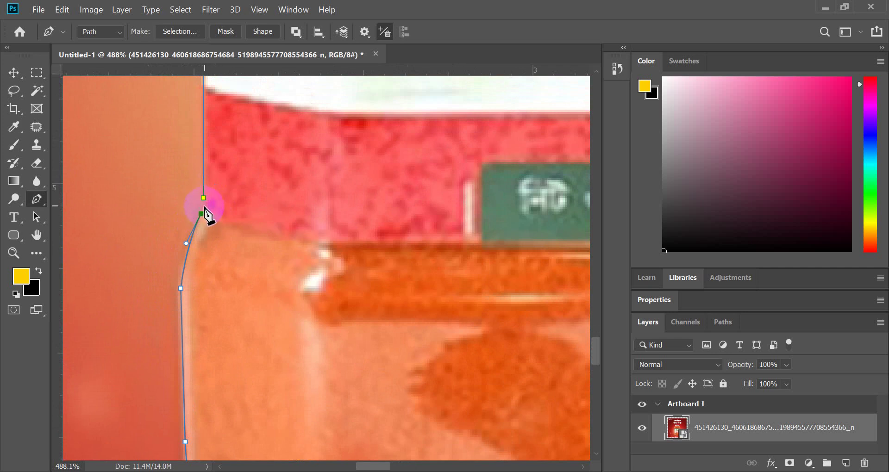
scroll(204, 252, "down", 10)
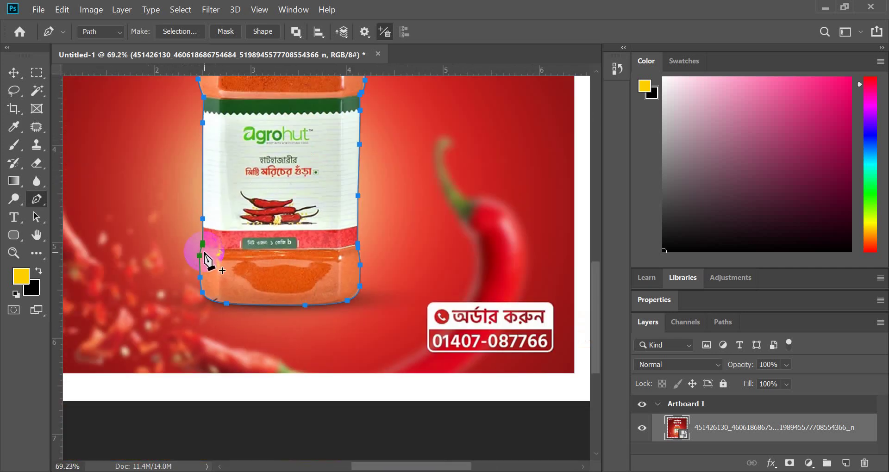
scroll(218, 278, "up", 1)
scroll(272, 339, "up", 5)
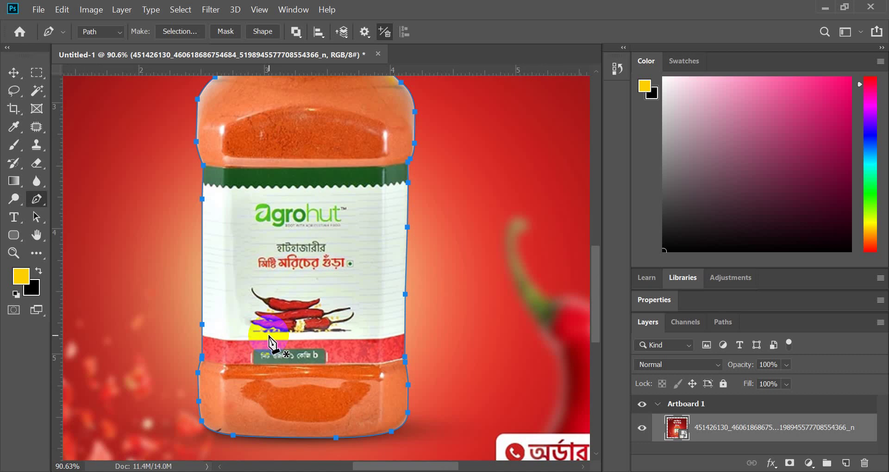
scroll(272, 343, "down", 3)
- Load the jar path as a selection and open Feather Selection with a 0.6-pixel radius
key("ctrl+Return")
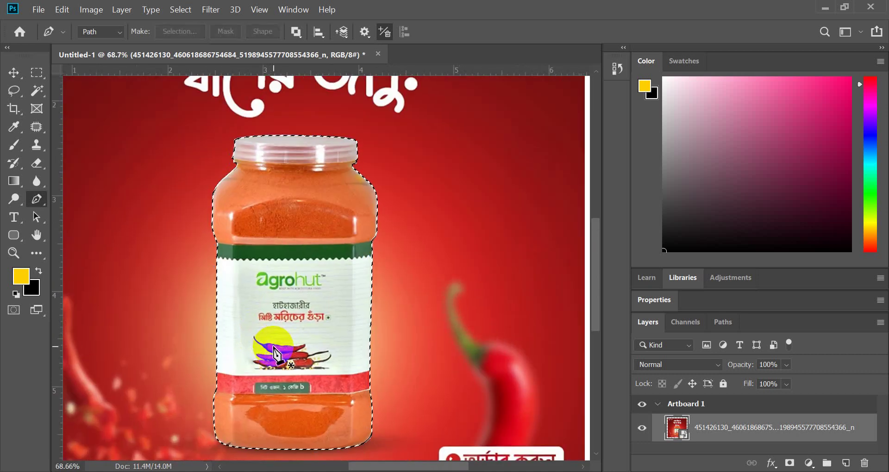
key("shift+F6")
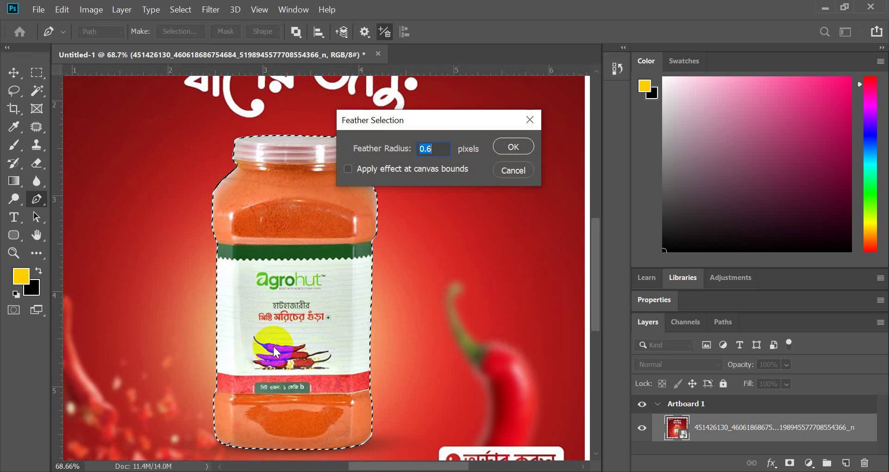
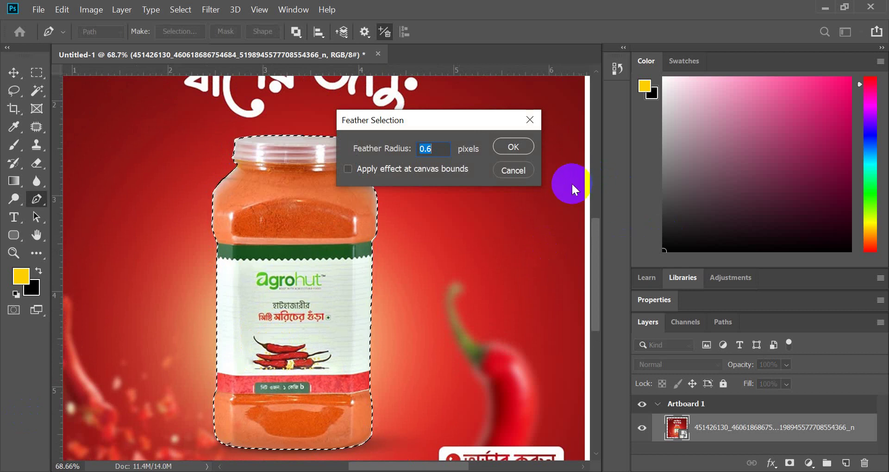
- Apply the 0.6-pixel feather and add a layer mask isolating the jar on white
left_click(528, 148)
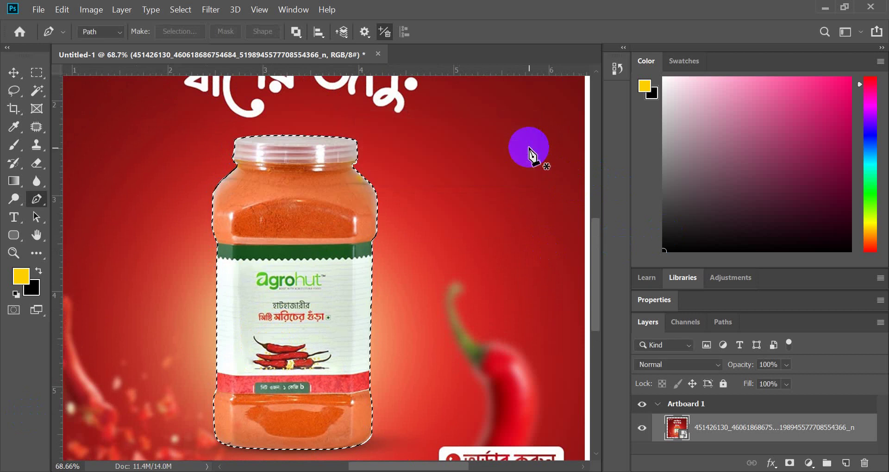
scroll(403, 327, "down", 2)
scroll(403, 327, "up", 1)
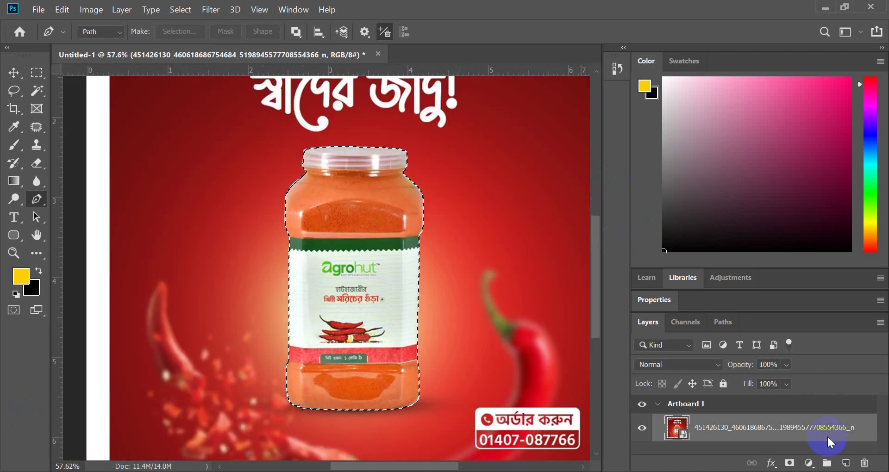
left_click(790, 463)
- Switch to the Move tool and target the jar layer's mask for editing
scroll(410, 327, "down", 2)
scroll(409, 327, "up", 5)
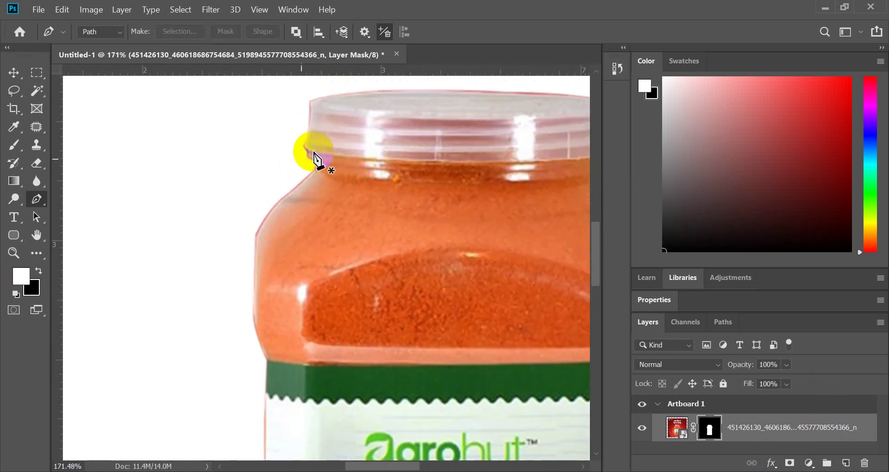
scroll(312, 154, "down", 4)
scroll(360, 172, "up", 2)
scroll(360, 172, "up", 2)
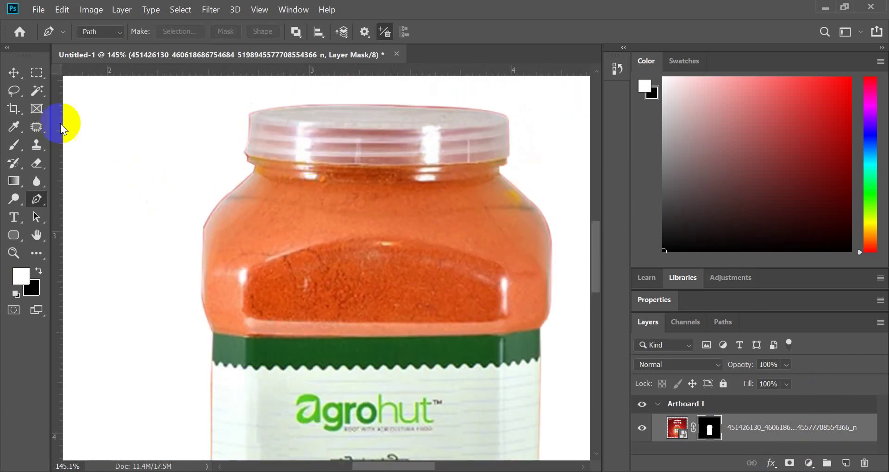
left_click(14, 72)
left_click(76, 115)
scroll(273, 186, "up", 3)
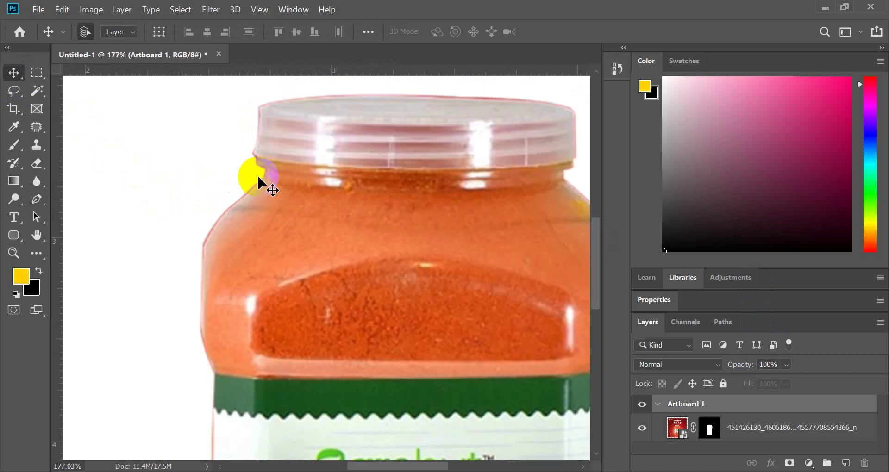
scroll(254, 198, "down", 4)
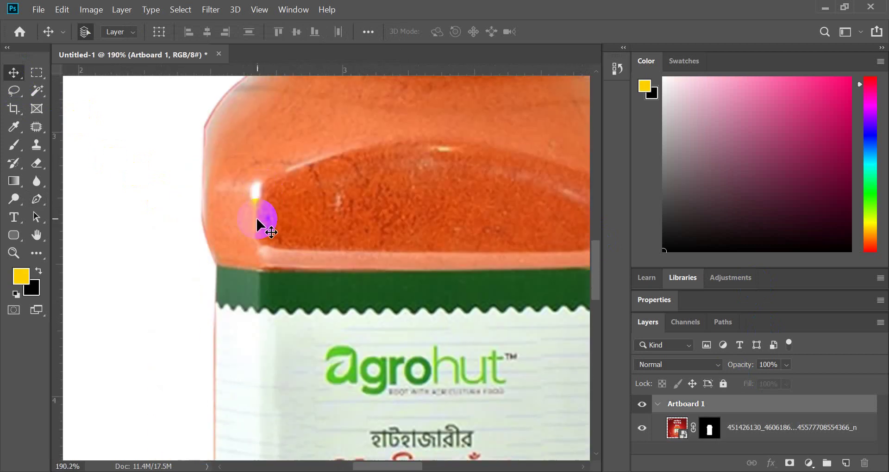
scroll(178, 248, "down", 3)
scroll(337, 254, "down", 3)
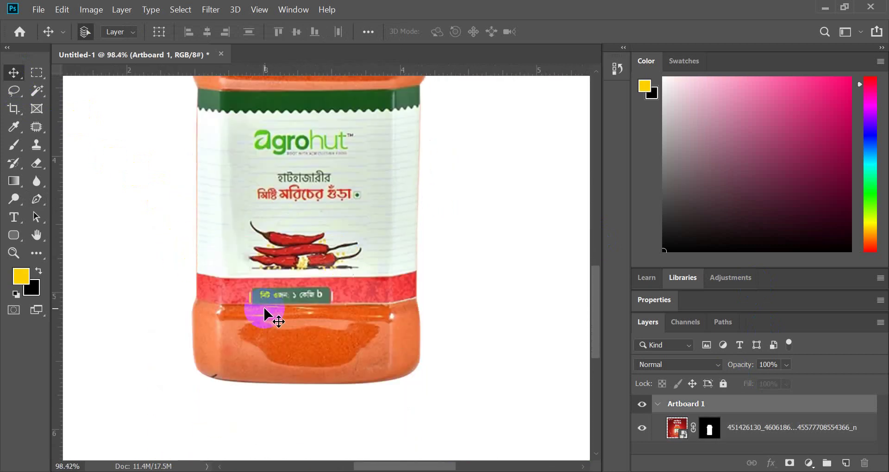
scroll(268, 313, "up", 2)
left_click(707, 428)
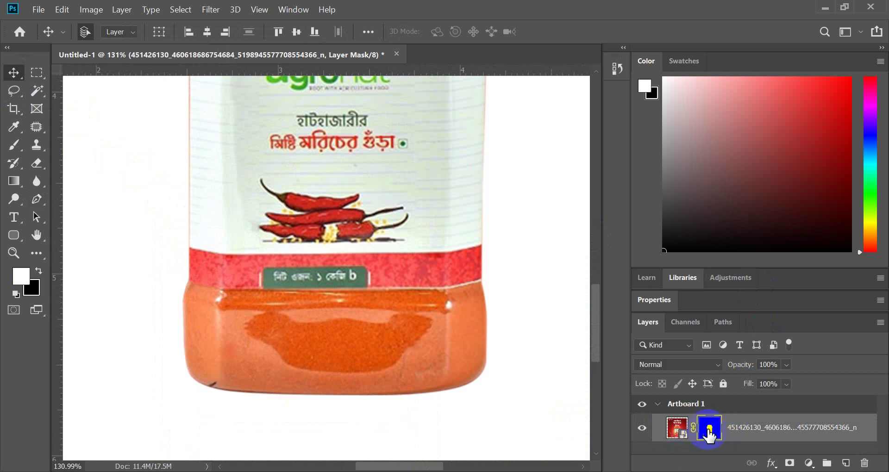
- Apply Filter > Other > Minimum with a 2-pixel radius to the mask
left_click(214, 10)
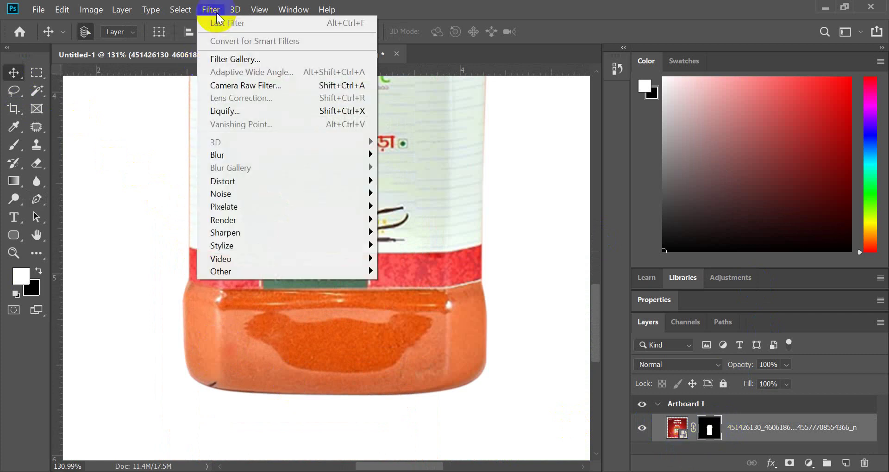
mouse_move(257, 277)
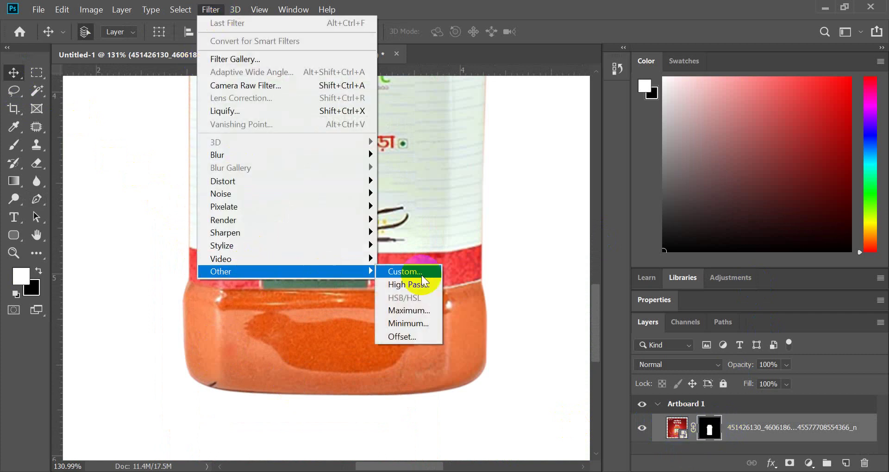
left_click(415, 321)
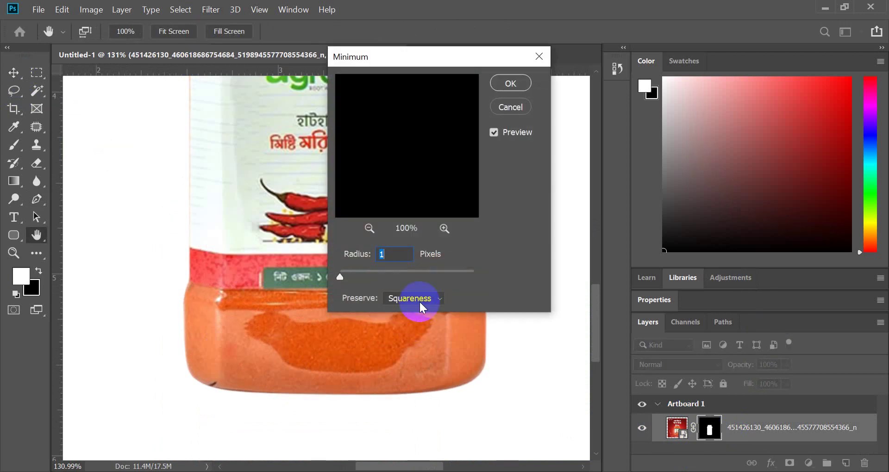
type("2")
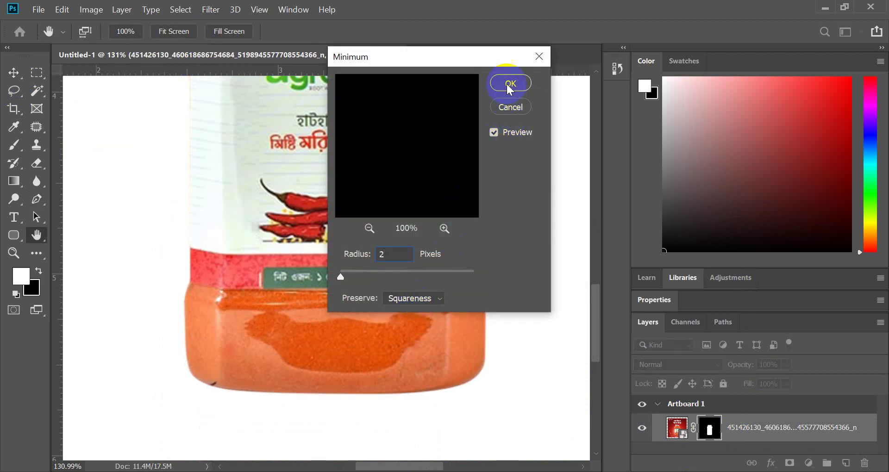
left_click(510, 90)
key("v")
scroll(317, 378, "down", 3)
scroll(328, 248, "up", 4)
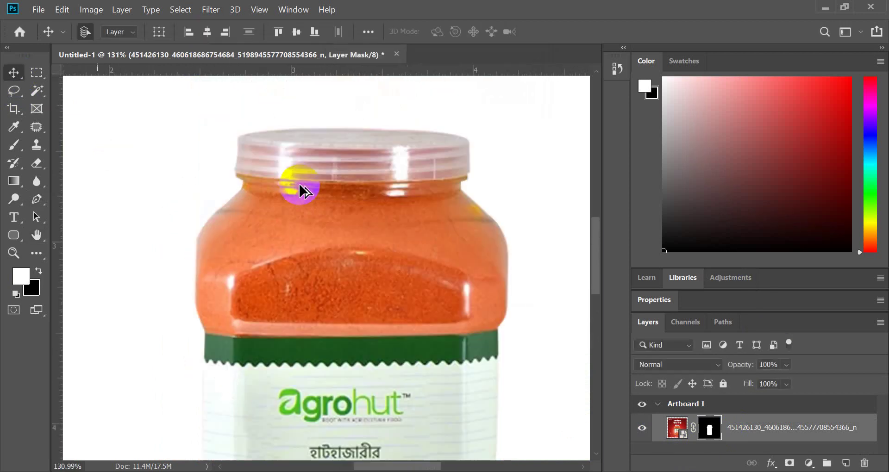
scroll(259, 171, "up", 1)
scroll(278, 175, "down", 5)
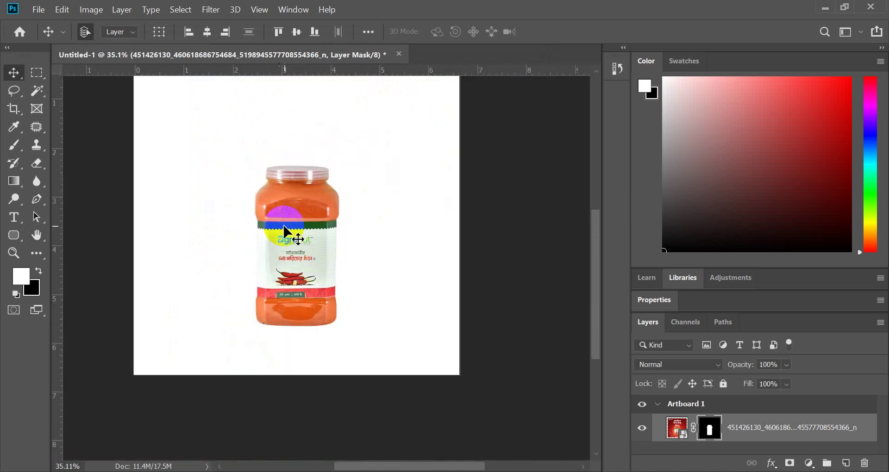
scroll(315, 230, "up", 2)
scroll(275, 377, "up", 2)
left_click(10, 291)
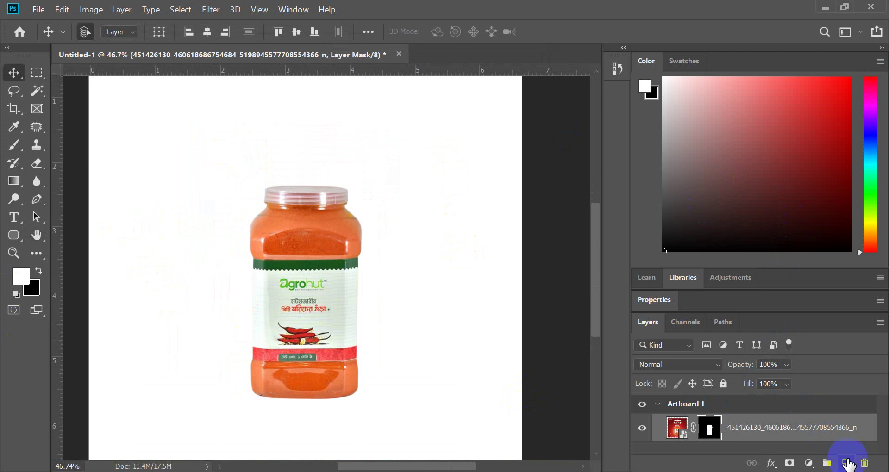
- Add a new Layer 1 below the jar image layer and make it active
left_click(847, 463)
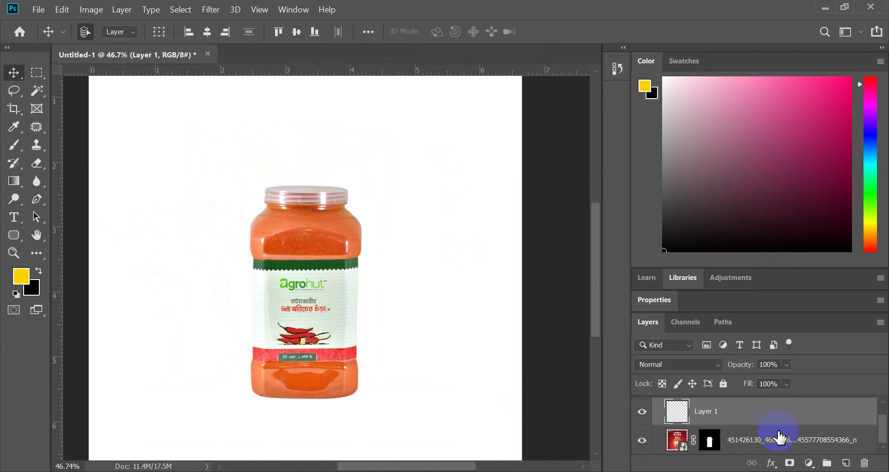
scroll(394, 291, "down", 2)
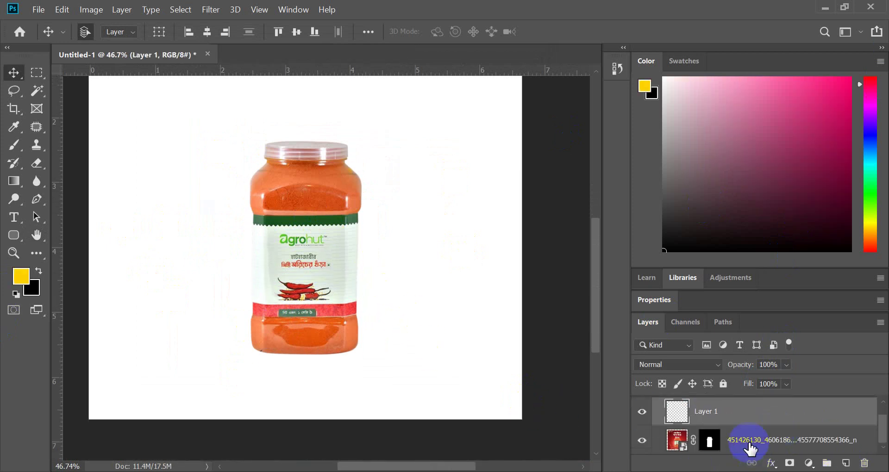
left_click_drag(751, 450, 734, 433)
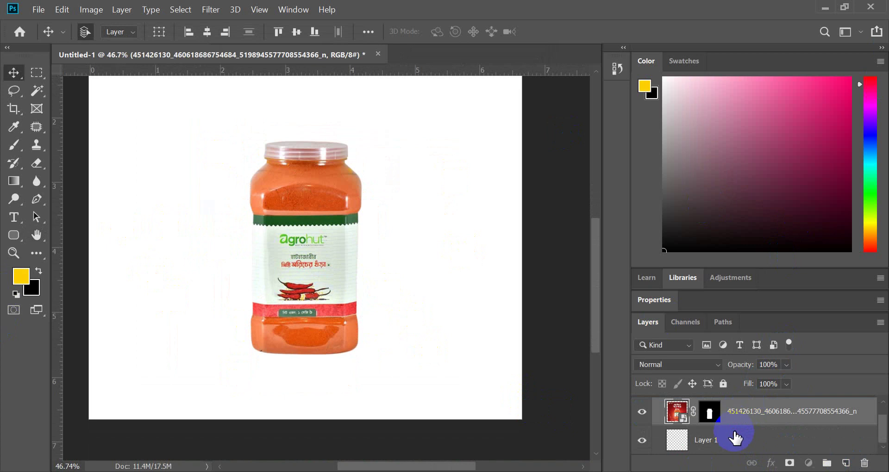
left_click(735, 437)
- Paint a soft black shadow stroke down the jar with a large brush
left_click(14, 145)
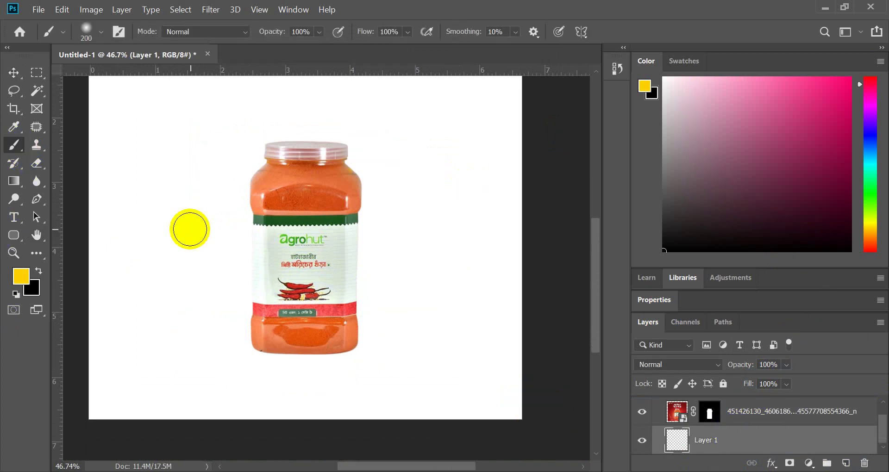
key("bracketright")
key("bracketright")
key("bracketright")
key("bracketright")
key("bracketright")
key("bracketright")
key("bracketright")
key("bracketright")
key("bracketright")
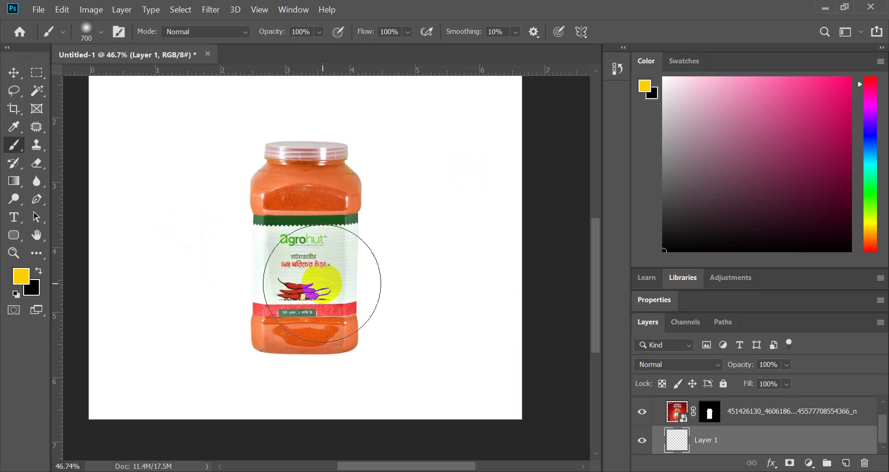
left_click(40, 273)
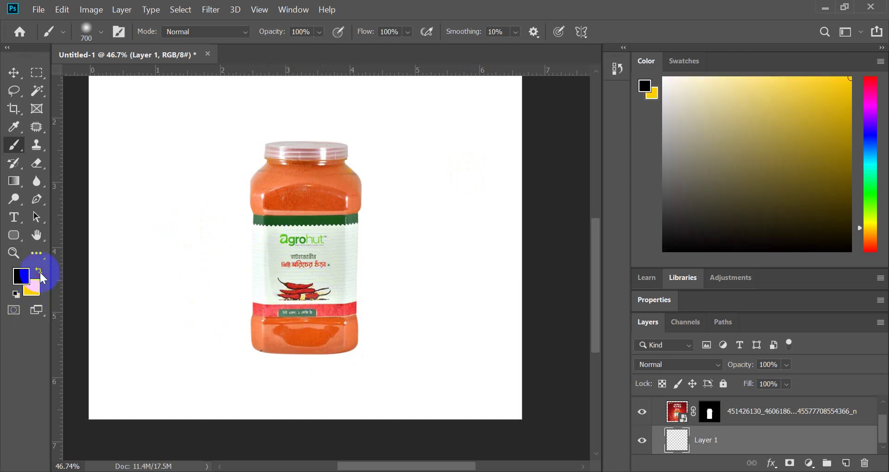
left_click(306, 287)
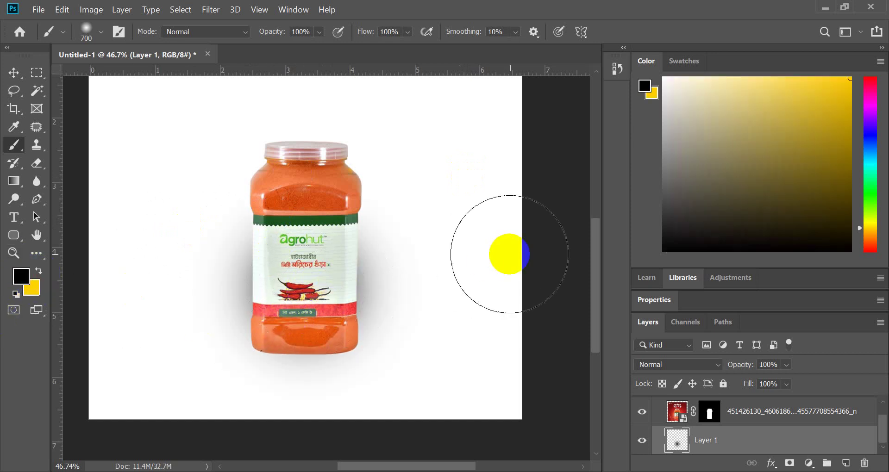
key("ctrl+z")
scroll(305, 266, "up", 3)
mouse_move(304, 266)
left_mouse_down()
mouse_move(304, 307)
mouse_move(298, 294)
mouse_move(305, 300)
left_mouse_up()
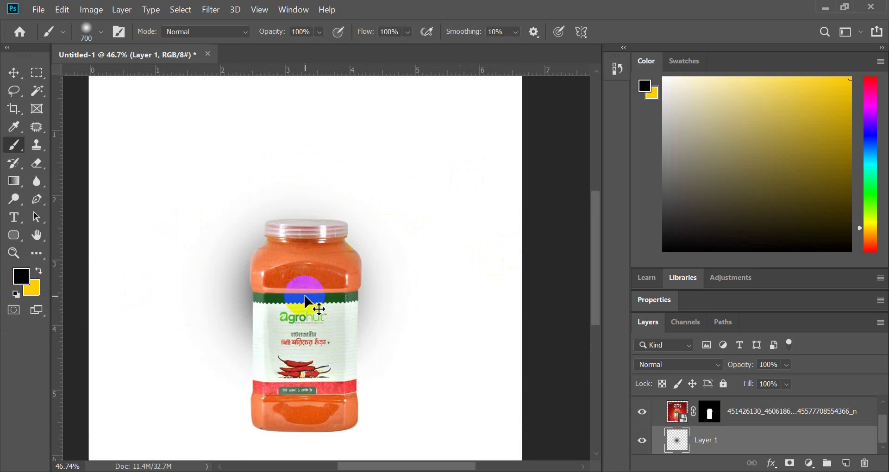
- Free-transform the shadow, flattening it and moving it toward the jar's base
key("ctrl+t")
scroll(306, 294, "down", 2)
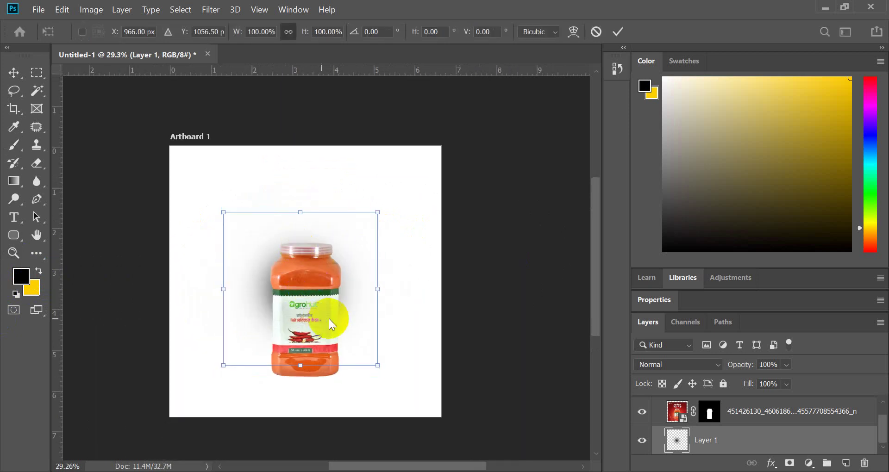
mouse_move(353, 293)
left_mouse_down()
mouse_move(345, 242)
mouse_move(300, 160)
mouse_move(295, 283)
mouse_move(357, 379)
mouse_move(426, 379)
left_mouse_up()
scroll(356, 373, "up", 2)
scroll(332, 395, "up", 2)
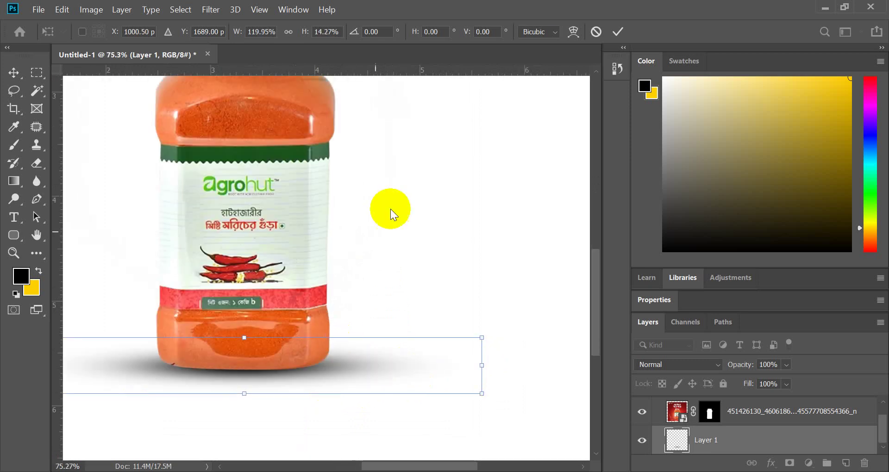
left_click(618, 32)
- Nudge the shadow with the Move tool so it sits beneath the jar's base
left_click(13, 72)
scroll(301, 357, "up", 2)
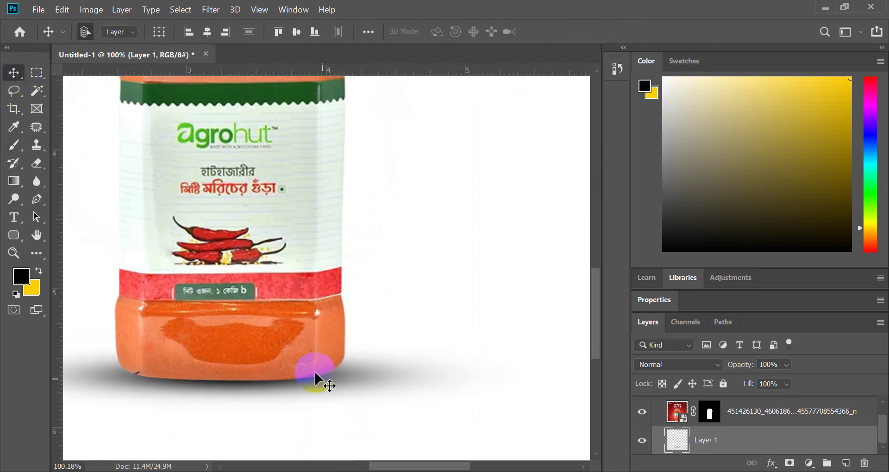
left_click_drag(351, 384, 347, 373)
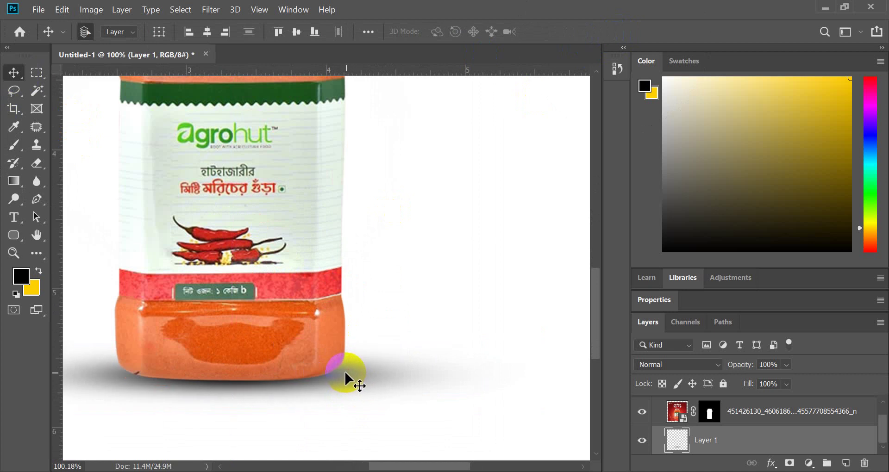
scroll(348, 377, "down", 2)
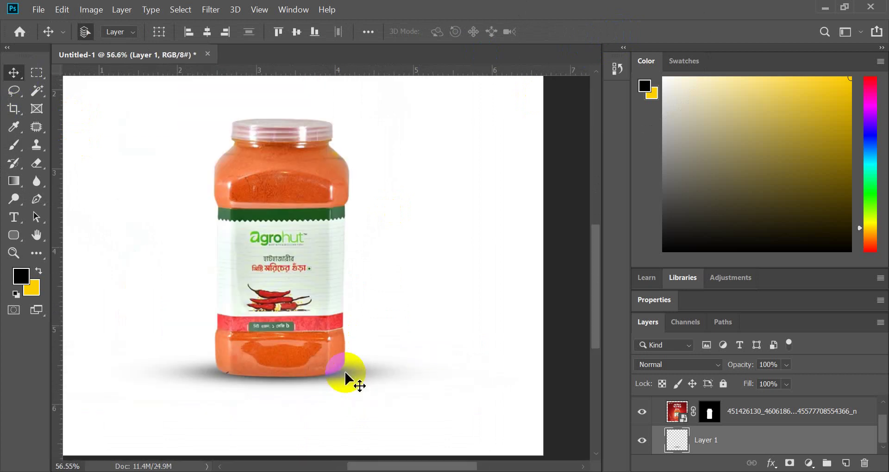
scroll(284, 410, "down", 2)
scroll(306, 376, "up", 2)
scroll(307, 376, "up", 3)
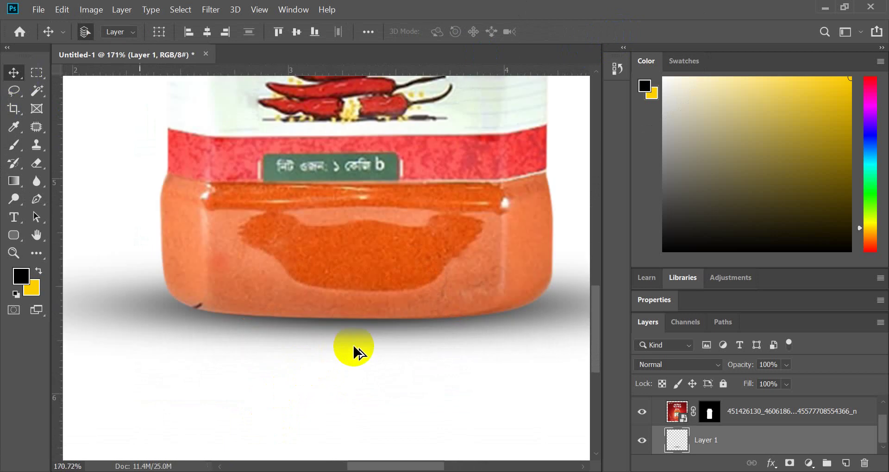
mouse_move(357, 330)
left_mouse_down()
mouse_move(363, 356)
mouse_move(360, 311)
mouse_move(361, 335)
mouse_move(357, 323)
left_mouse_up()
- Select and deselect Artboard 1 while reviewing the jar and shadow
scroll(306, 356, "down", 3)
left_click(335, 398)
scroll(335, 398, "down", 3)
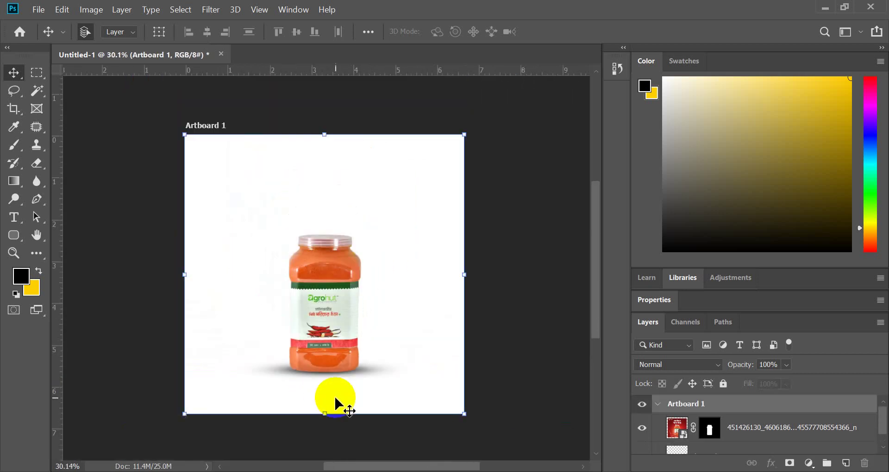
scroll(332, 399, "up", 2)
scroll(338, 395, "down", 3)
left_click(476, 332)
left_click(391, 399)
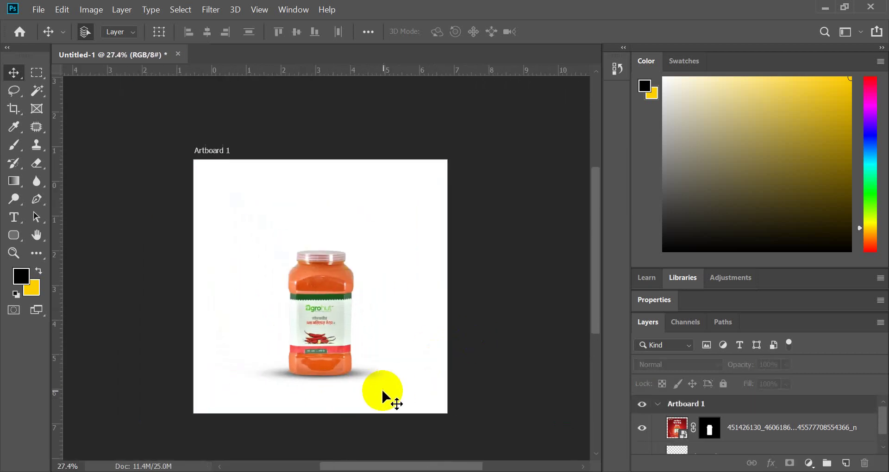
scroll(384, 393, "up", 1)
scroll(383, 393, "up", 1)
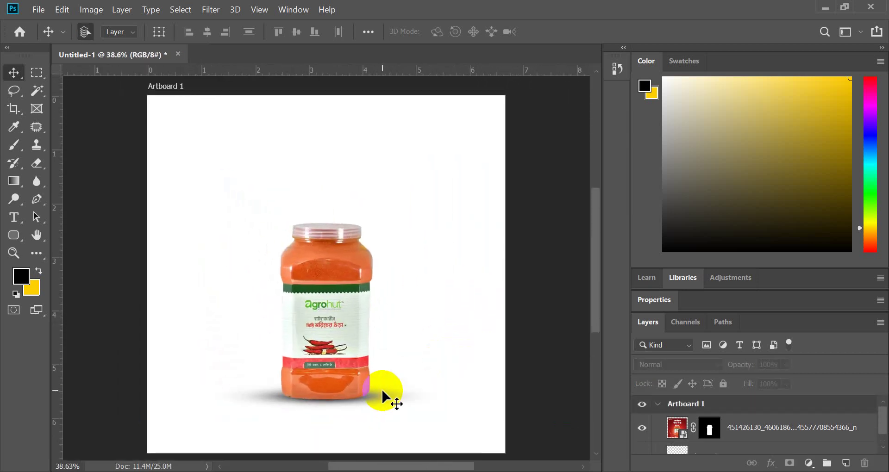
- Change Layer 1's blend mode from Normal to Multiply
left_click(383, 397)
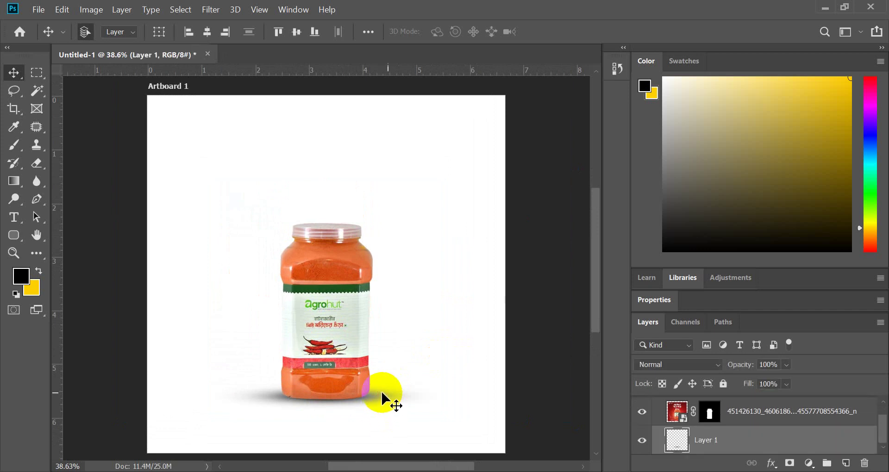
left_click_drag(686, 365, 646, 175)
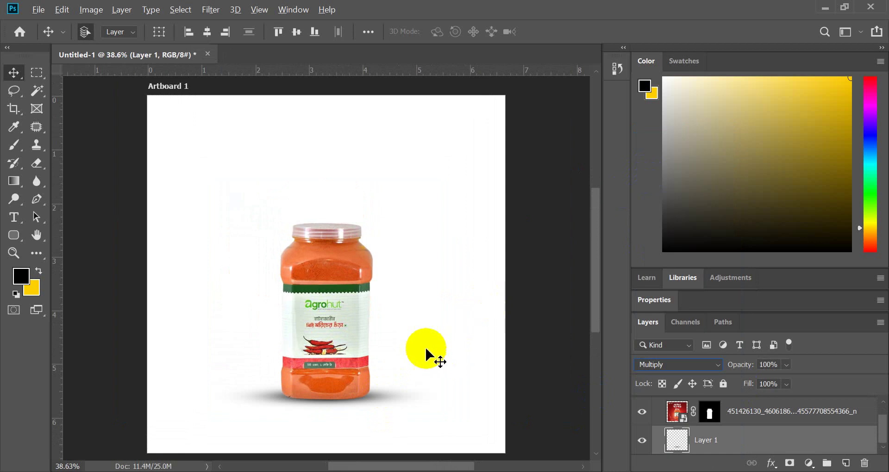
left_click(457, 311)
scroll(361, 328, "down", 5)
scroll(351, 335, "up", 4)
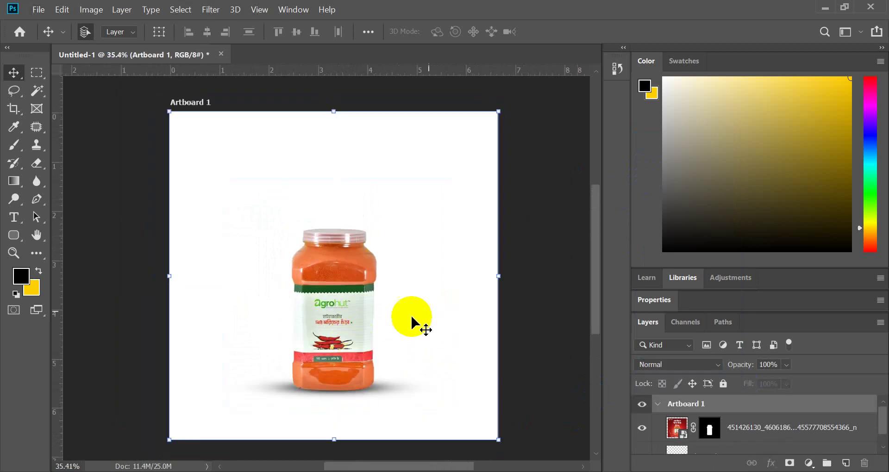
left_click(530, 341)
scroll(353, 337, "up", 3)
- Make the jar image layer the active layer
left_click(357, 342)
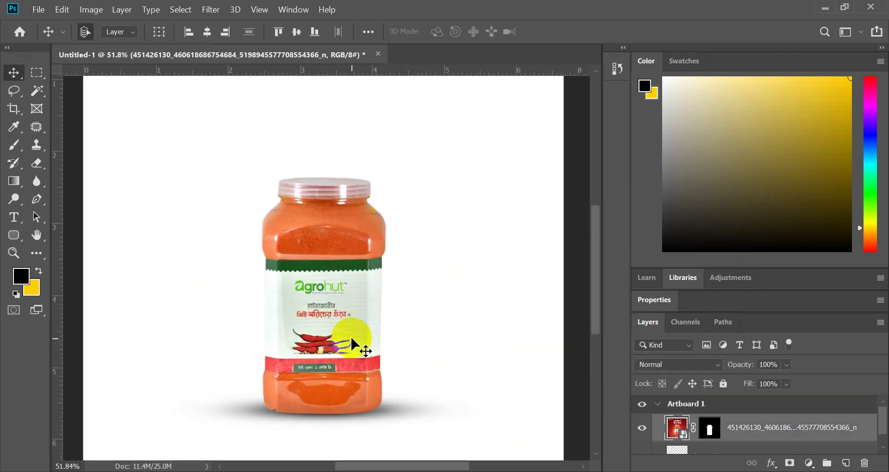
scroll(345, 310, "up", 1)
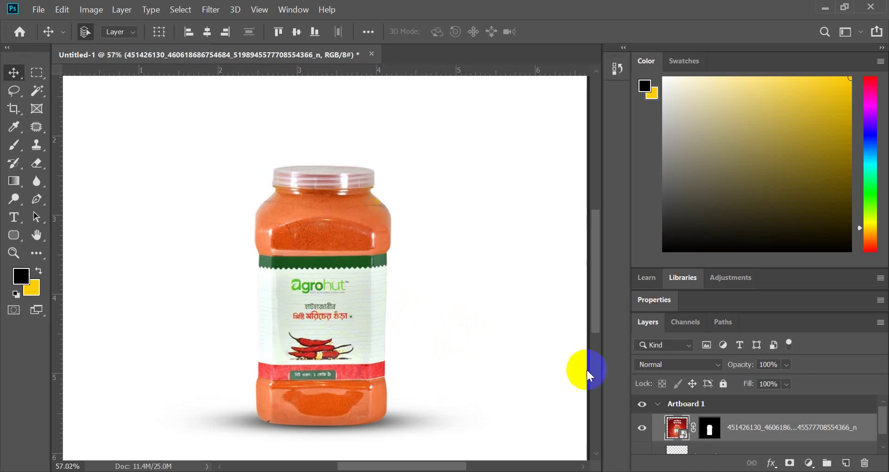
left_click(667, 447)
left_click(671, 433)
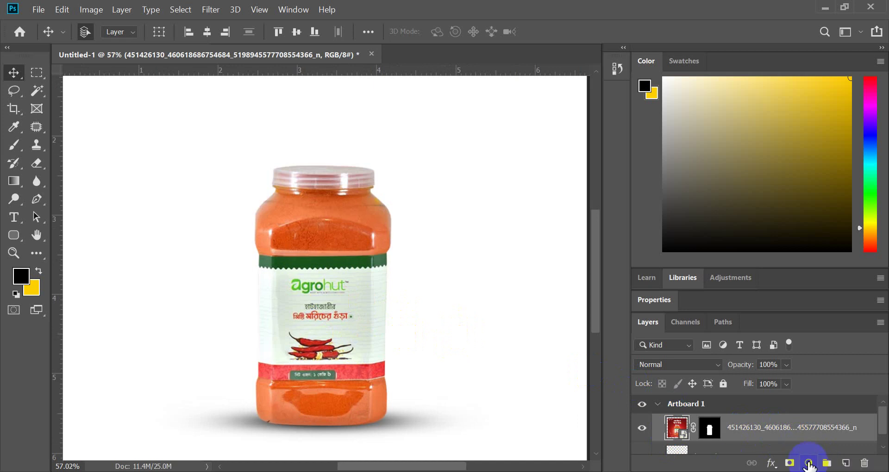
- Add a Curves adjustment layer clipped to the jar image
left_click(809, 464)
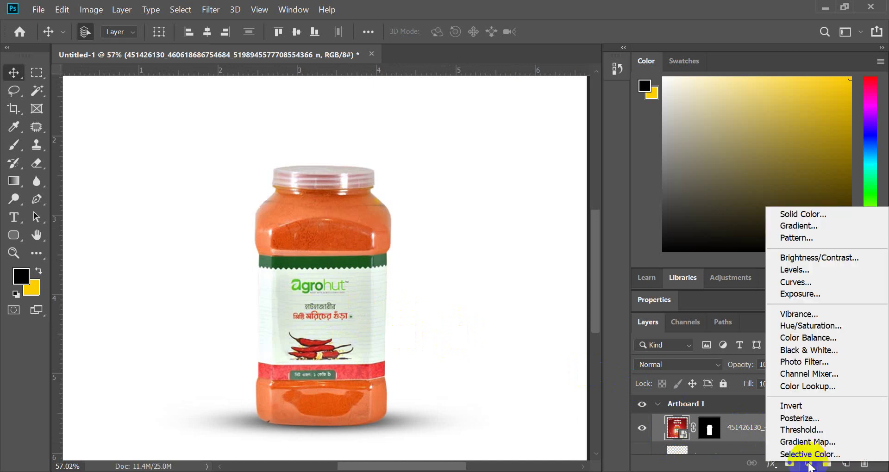
left_click(789, 283)
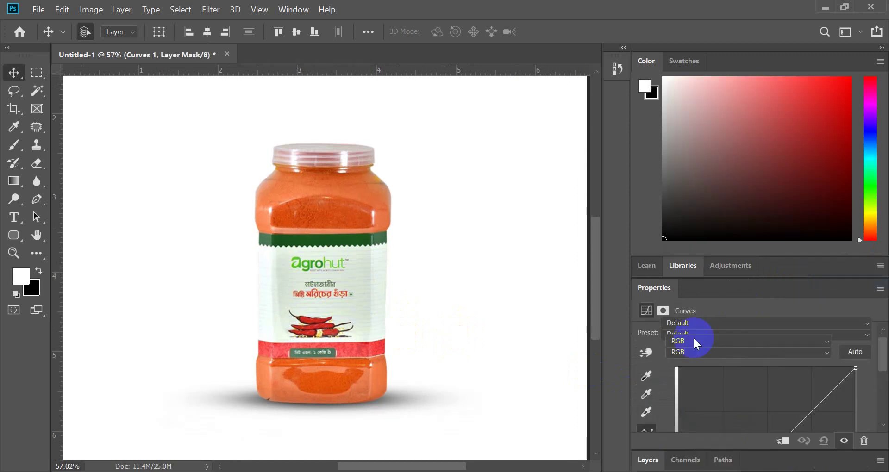
scroll(732, 351, "down", 5)
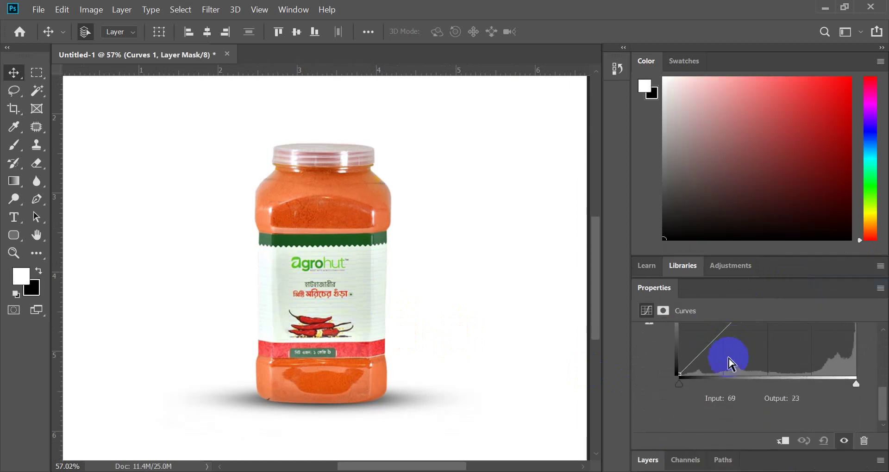
left_click(784, 444)
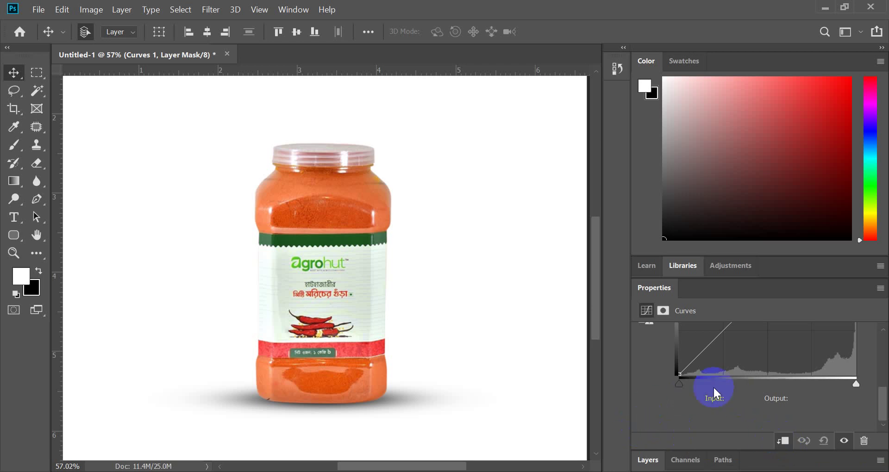
- Move the curve's black point in to 8 and the white point to the far end
mouse_move(679, 384)
left_mouse_down()
mouse_move(752, 377)
mouse_move(698, 364)
mouse_move(679, 373)
left_mouse_up()
left_click(741, 403)
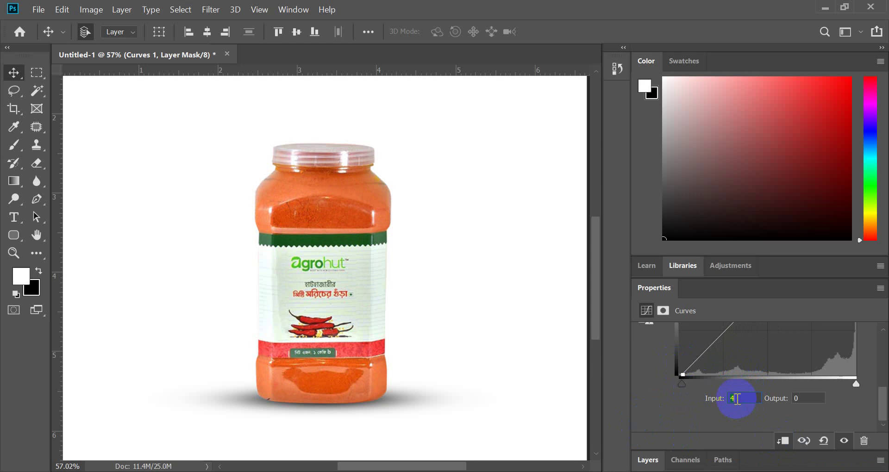
key("Up")
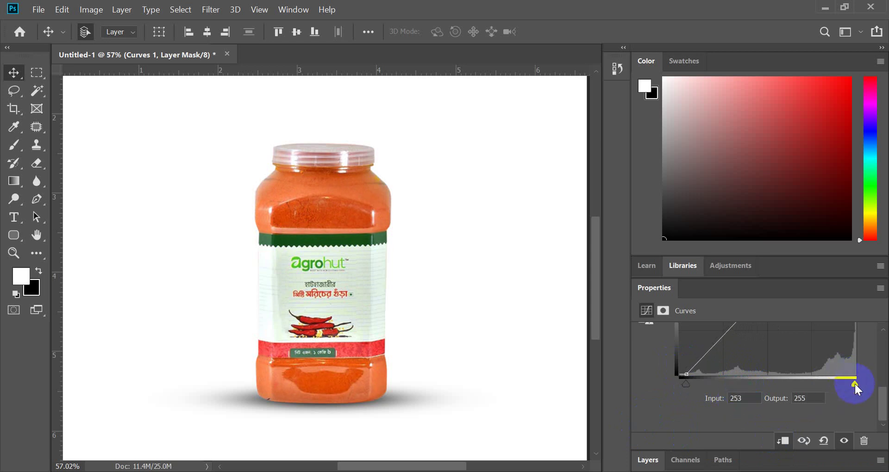
mouse_move(850, 383)
left_mouse_down()
mouse_move(860, 383)
mouse_move(837, 380)
mouse_move(858, 384)
left_mouse_up()
scroll(757, 354, "up", 3)
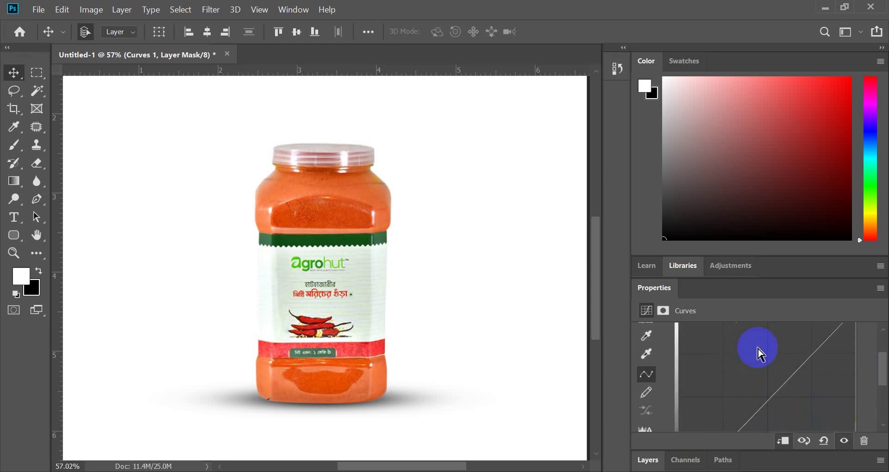
scroll(745, 417, "down", 3)
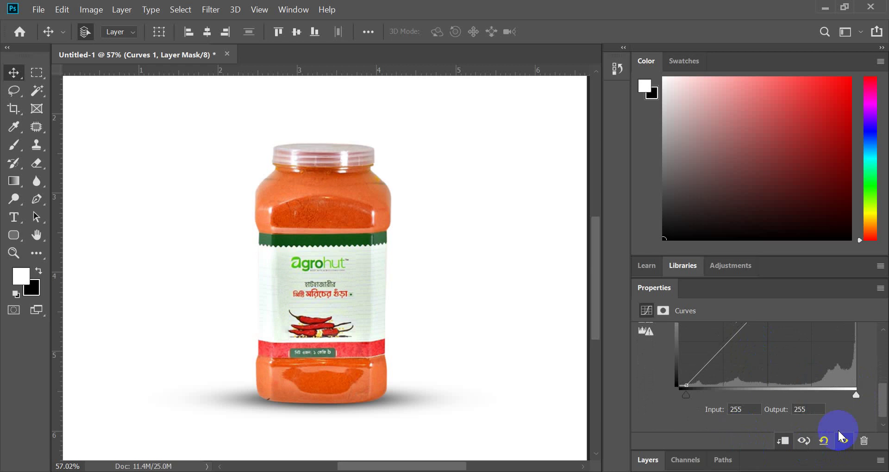
scroll(734, 410, "down", 1)
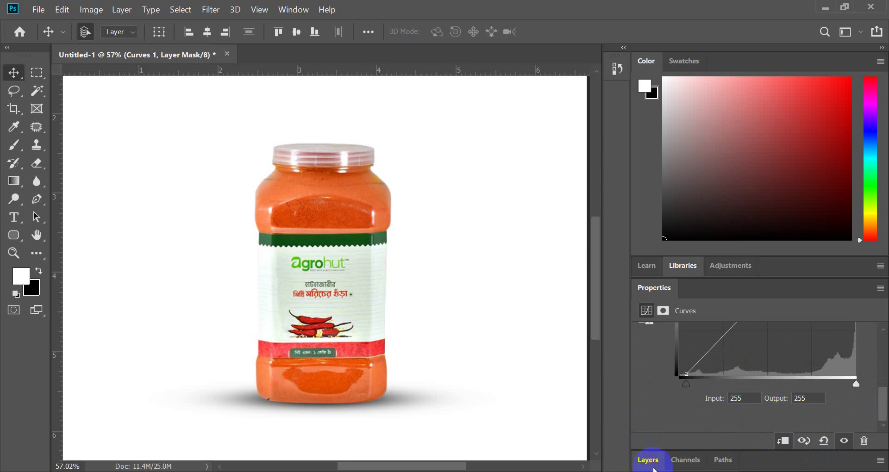
left_click(648, 460)
scroll(787, 447, "down", 1)
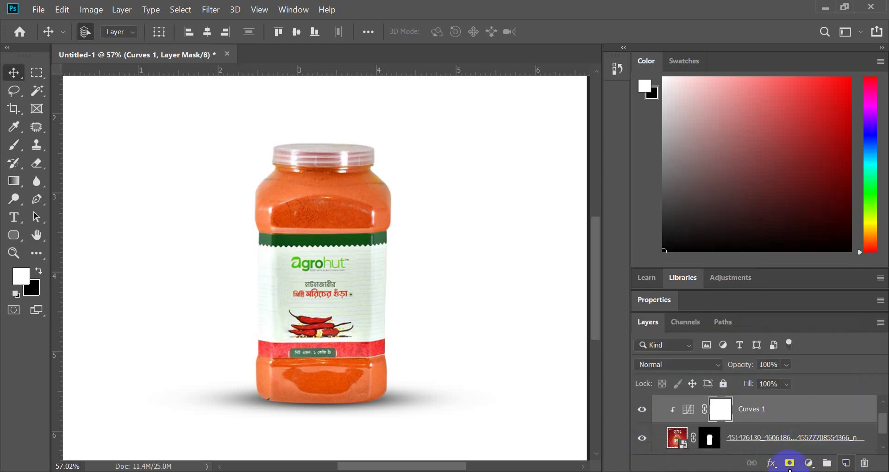
left_click(810, 463)
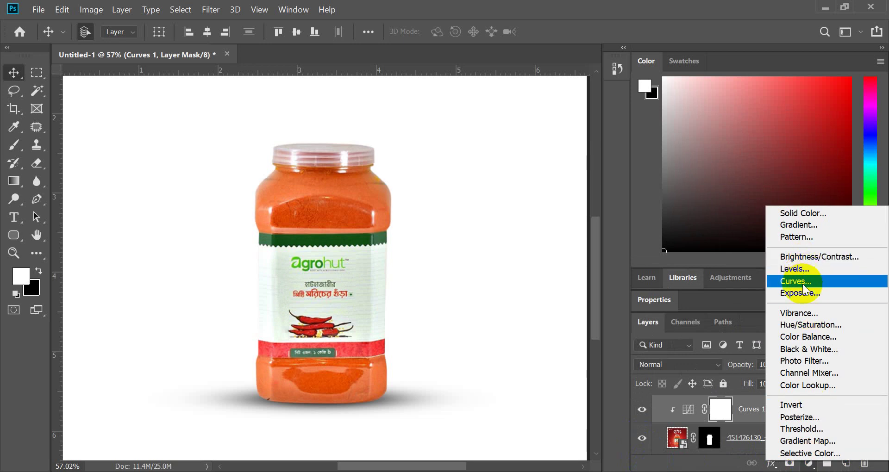
- Add a Brightness/Contrast layer with Brightness -1 and Contrast 20
left_click(804, 257)
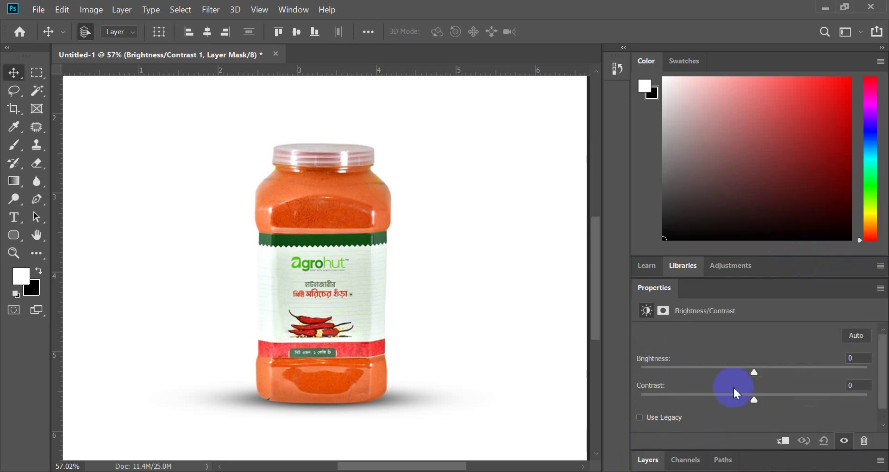
left_click_drag(755, 371, 757, 370)
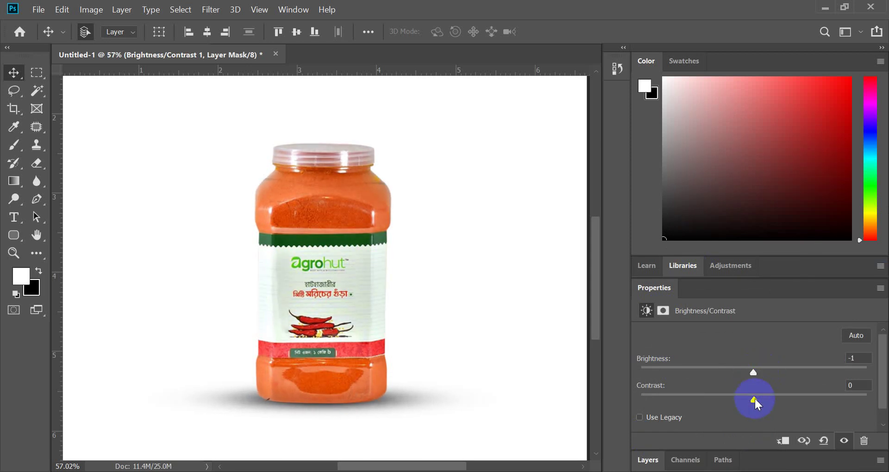
left_click_drag(755, 399, 778, 398)
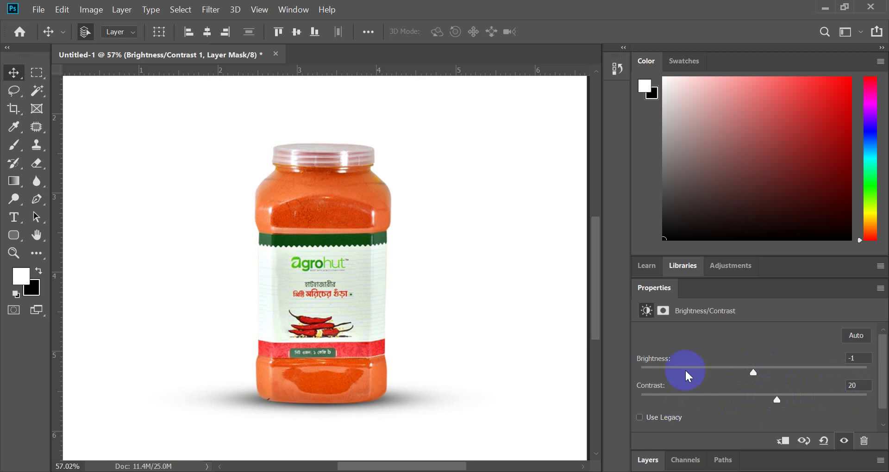
scroll(685, 368, "down", 1)
left_click(648, 460)
left_click(693, 412)
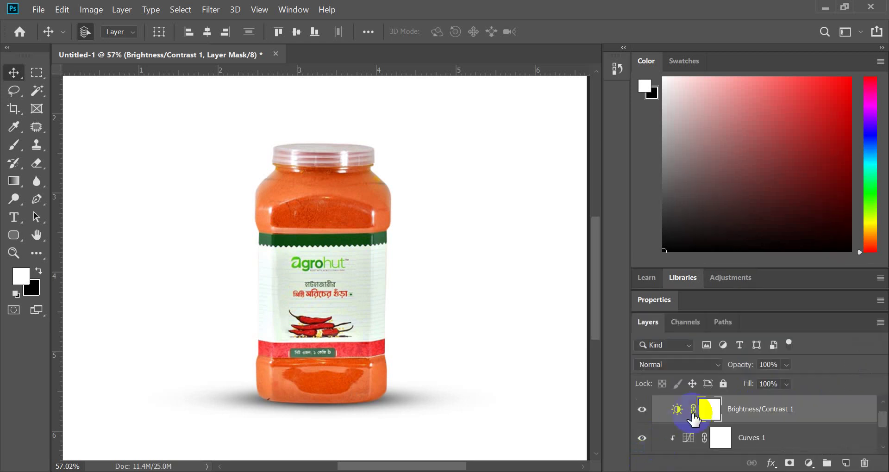
- Reopen the Brightness/Contrast settings and select the jar and Brightness/Contrast 1 layers
double_click(677, 410)
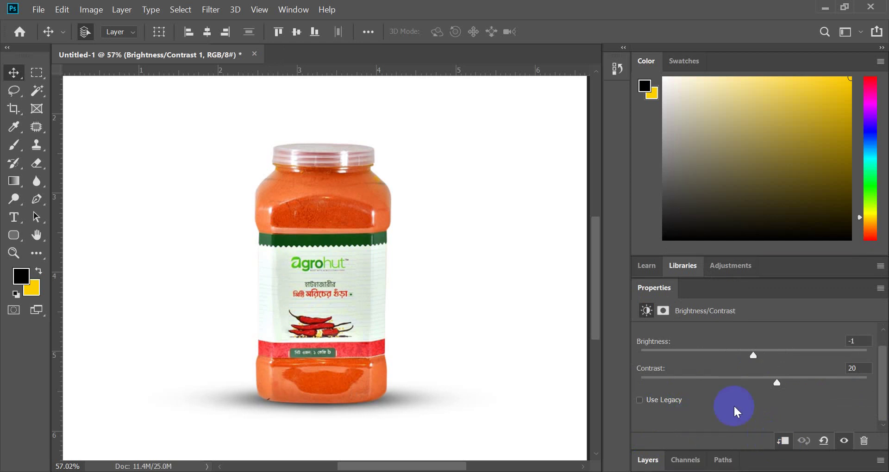
left_click(655, 460)
scroll(730, 425, "down", 1)
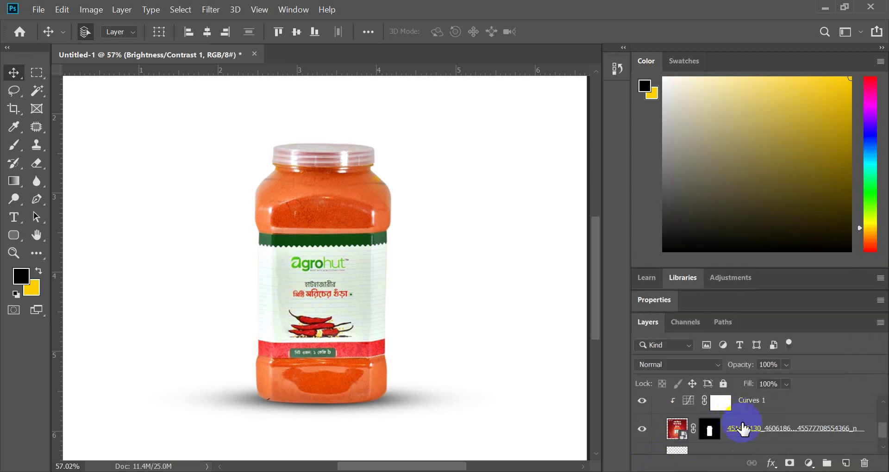
left_click(747, 433)
scroll(746, 431, "up", 2)
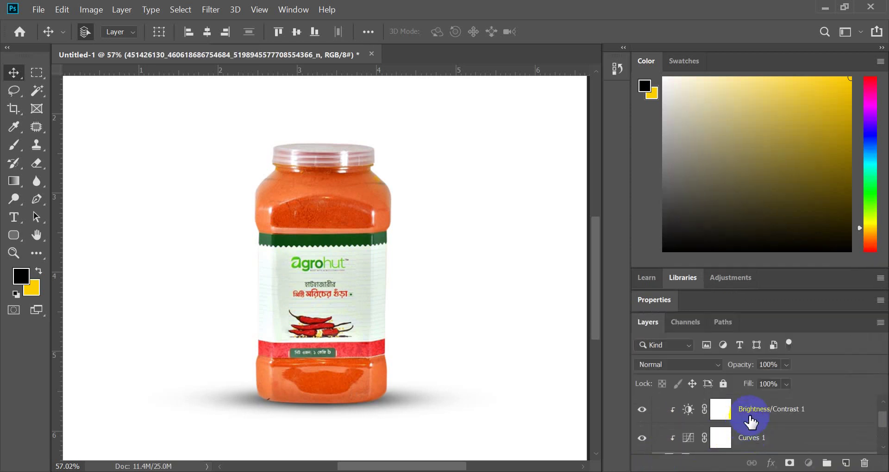
left_click(750, 415)
scroll(754, 422, "down", 1)
scroll(756, 446, "down", 1)
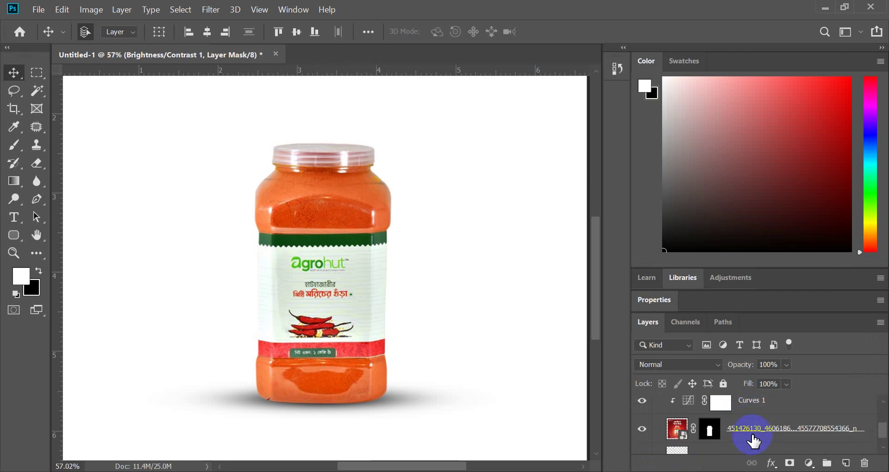
- Toggle Curves 1 and Brightness/Contrast 1 off and back on to compare the jar
left_click(644, 402)
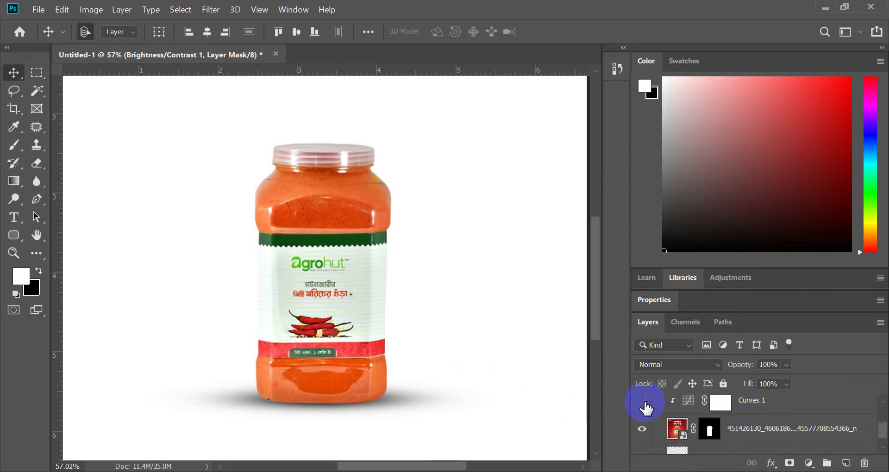
scroll(646, 407, "up", 1)
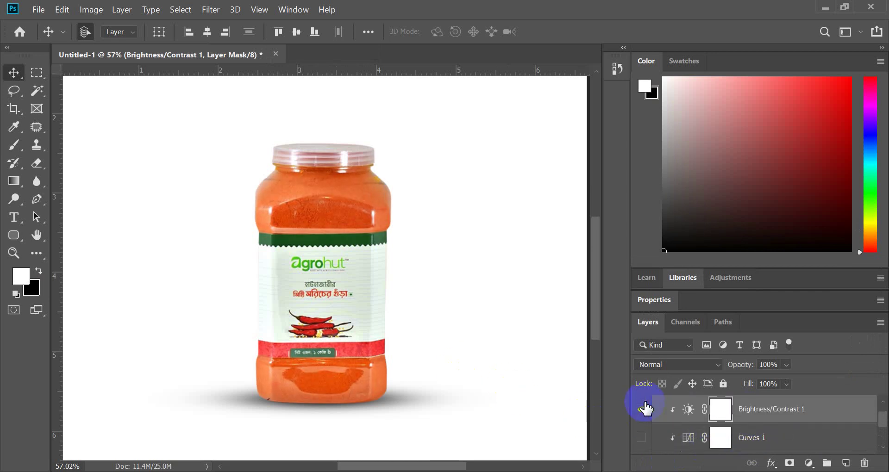
left_click(645, 411)
left_click(645, 410)
left_click(642, 439)
scroll(435, 327, "down", 5)
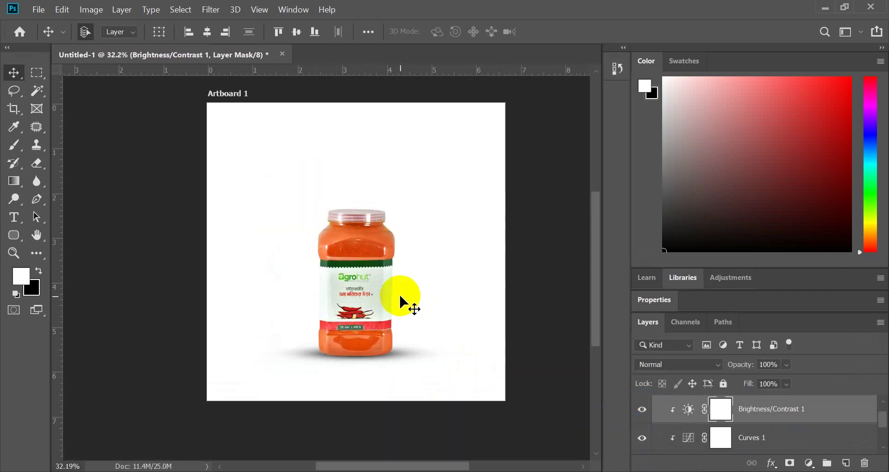
scroll(403, 298, "up", 6)
scroll(391, 333, "down", 2)
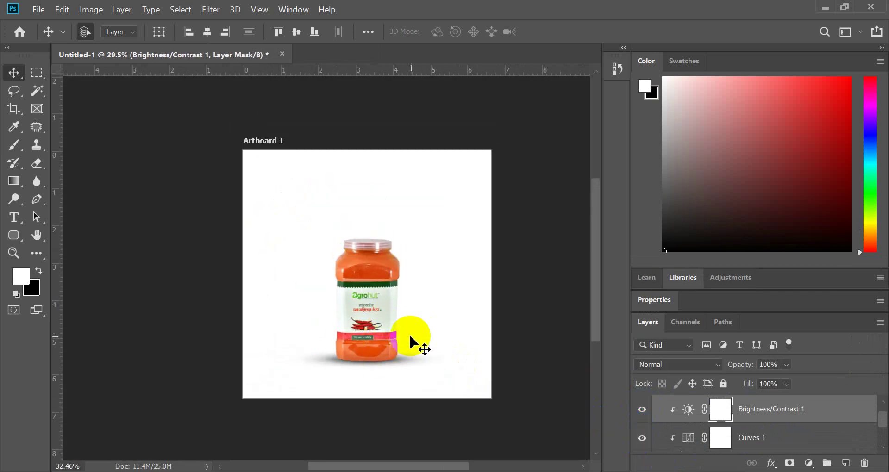
scroll(413, 347, "up", 2)
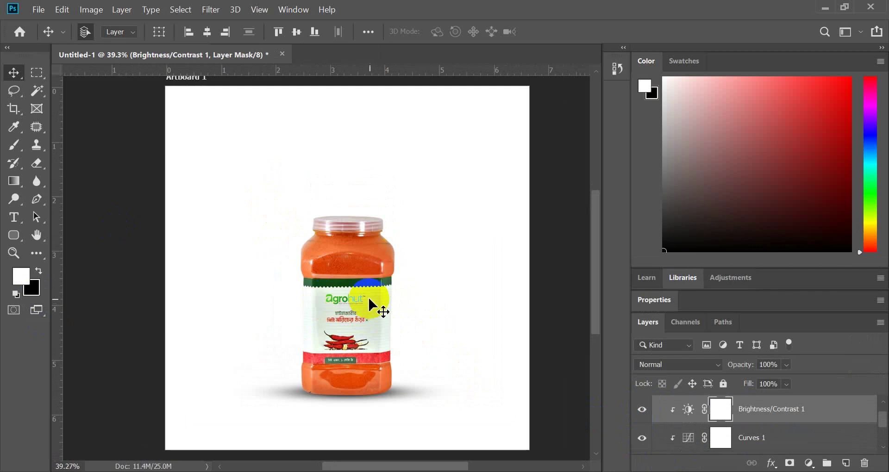
scroll(368, 298, "up", 1)
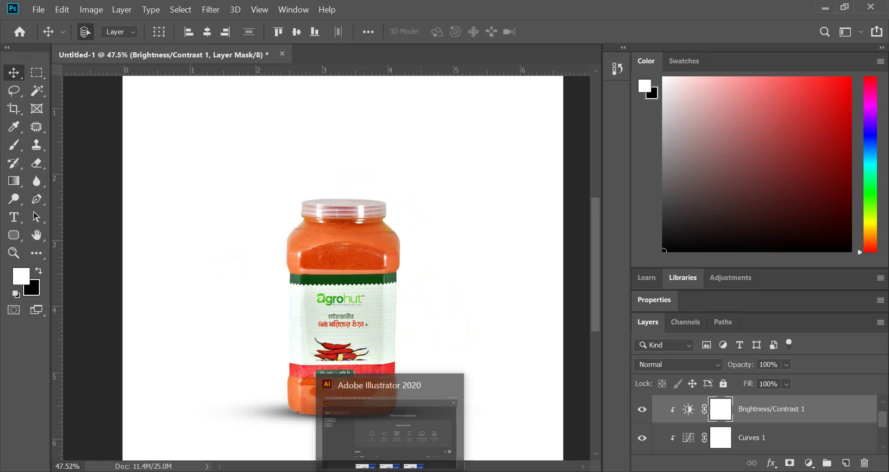
- Bring up the browser and load freepik.com in a new tab
mouse_move(456, 470)
left_click(420, 433)
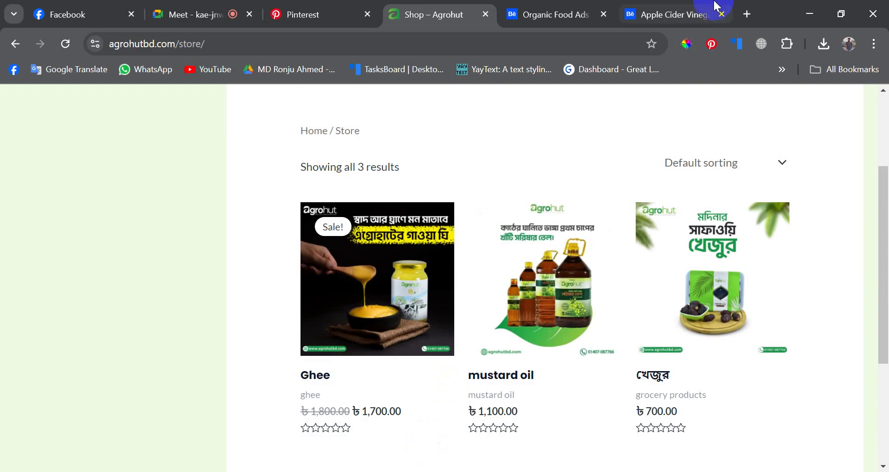
left_click(715, 11)
left_click(745, 14)
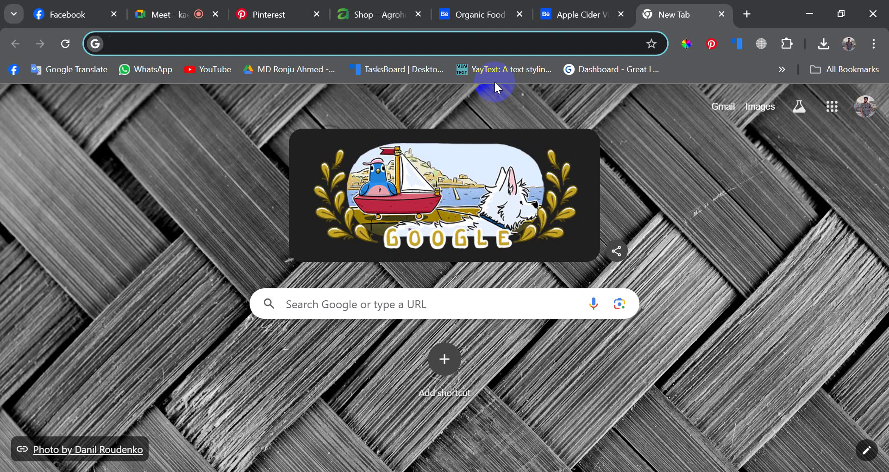
type("freepik.com")
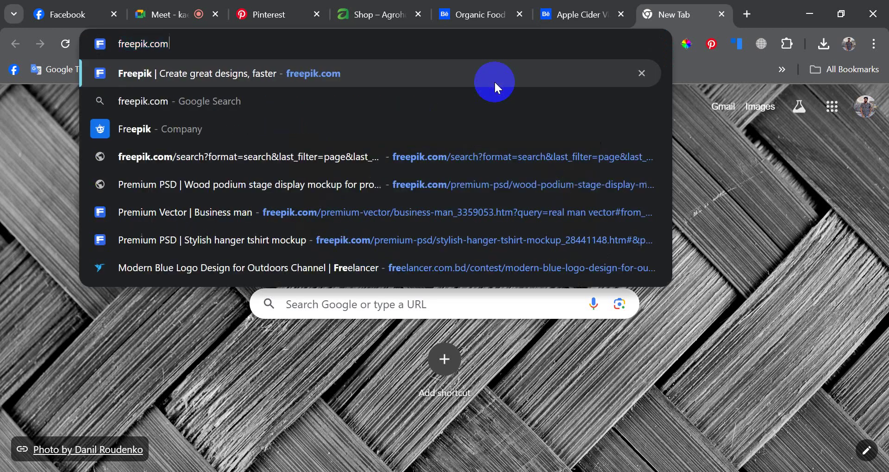
key("Return")
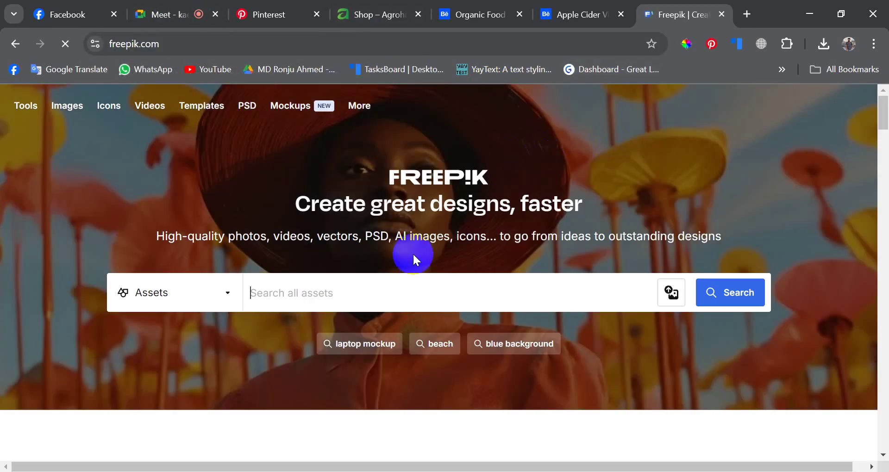
- Search Freepik for 'red gradient bg' and scroll through the results
left_click(356, 287)
type("red gradient bg")
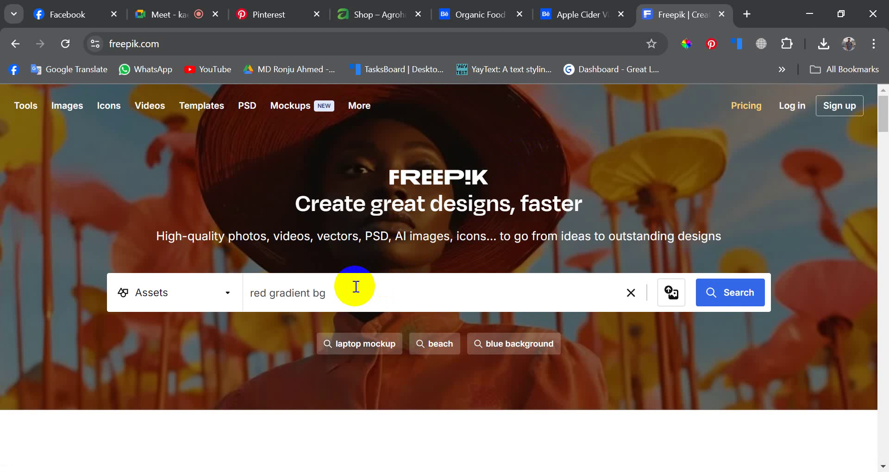
key("Return")
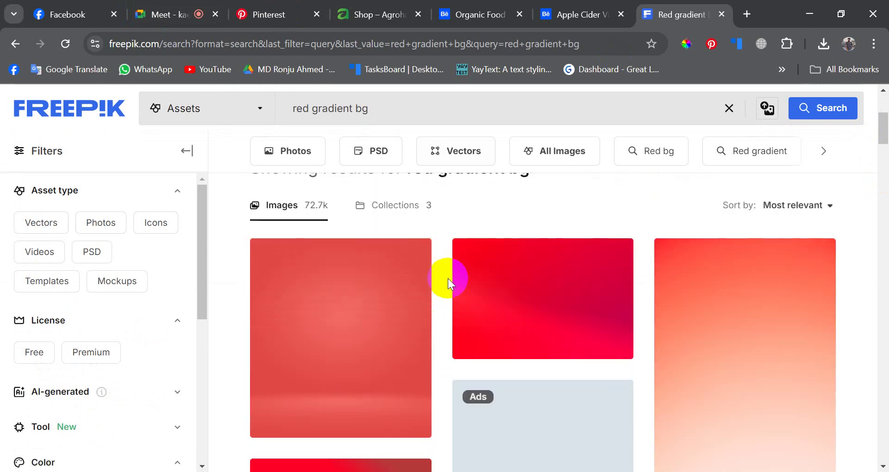
scroll(448, 278, "down", 15)
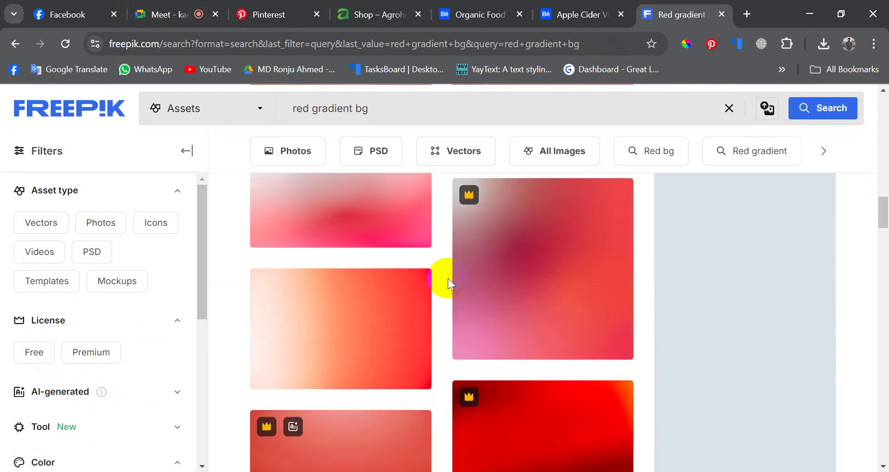
scroll(448, 279, "down", 10)
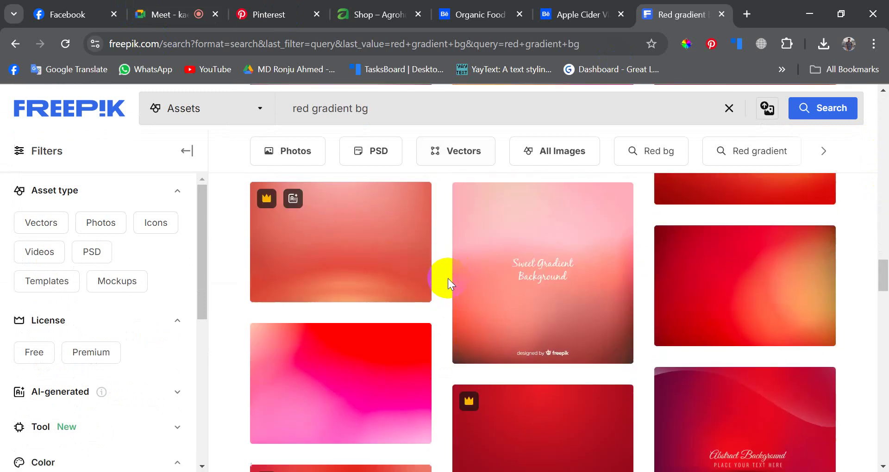
scroll(448, 279, "down", 10)
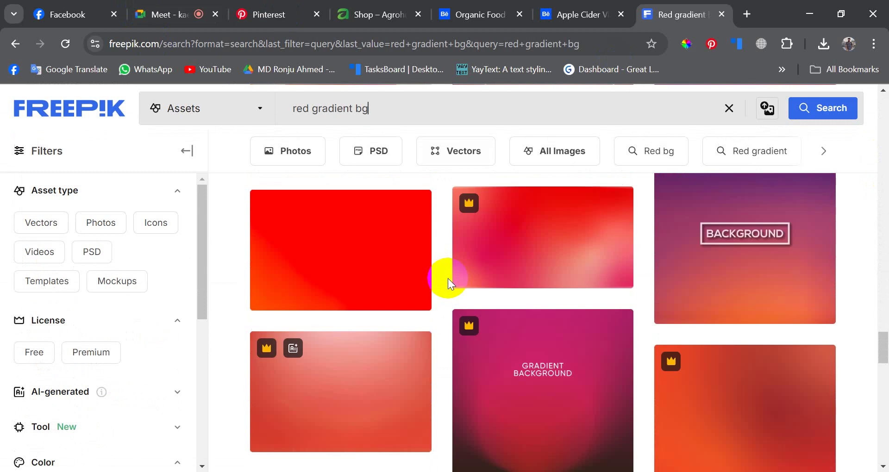
scroll(448, 278, "down", 15)
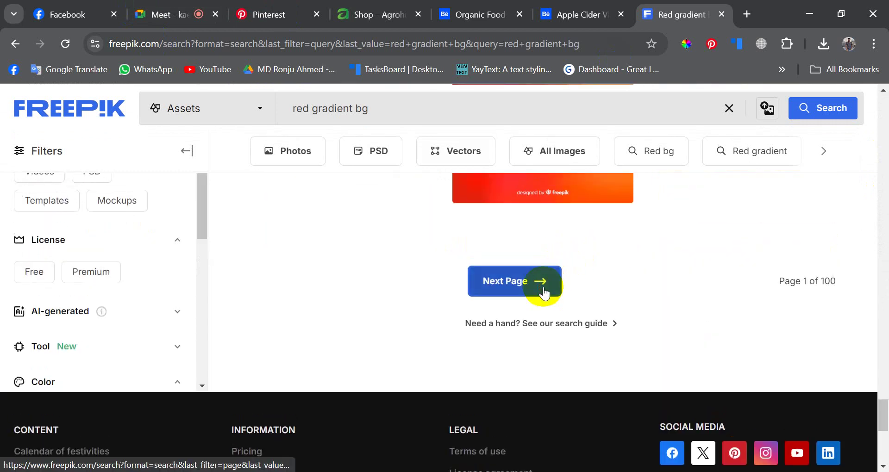
- Go to the next results page and close the Shutterstock popup
left_click(543, 287)
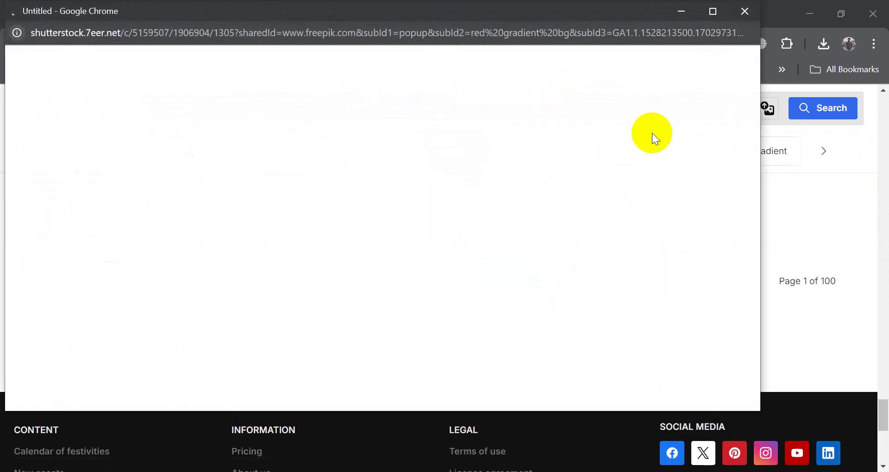
left_click(743, 12)
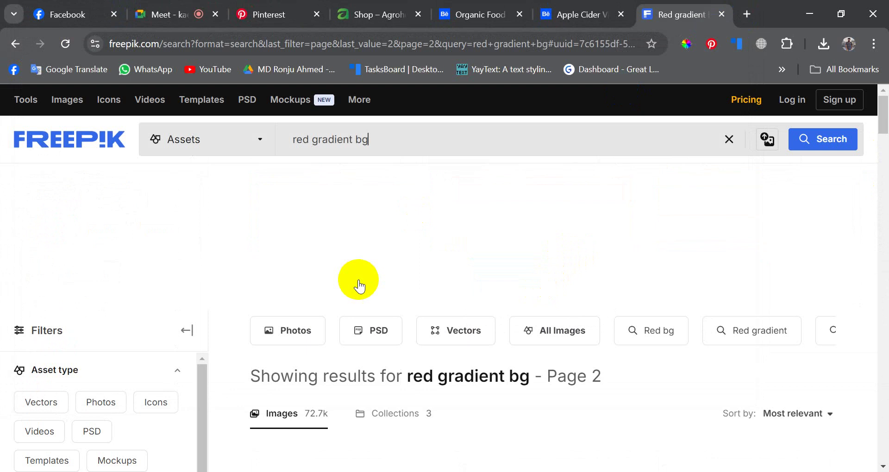
scroll(359, 285, "down", 6)
scroll(435, 321, "up", 1)
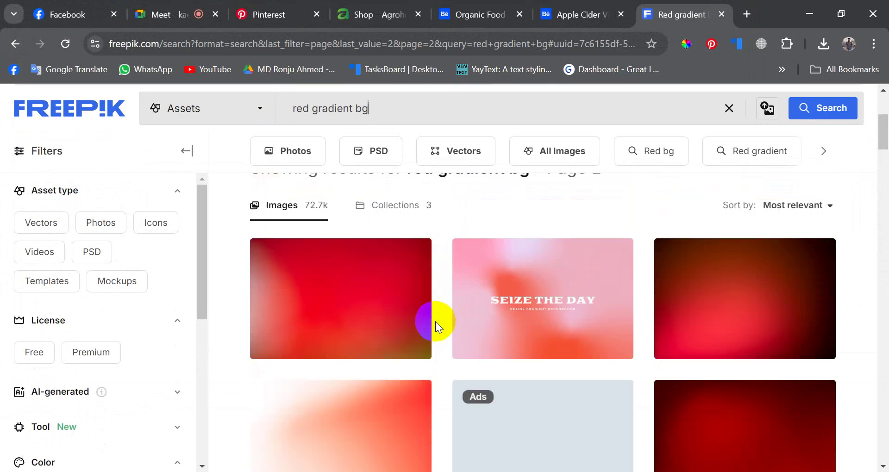
scroll(436, 321, "down", 8)
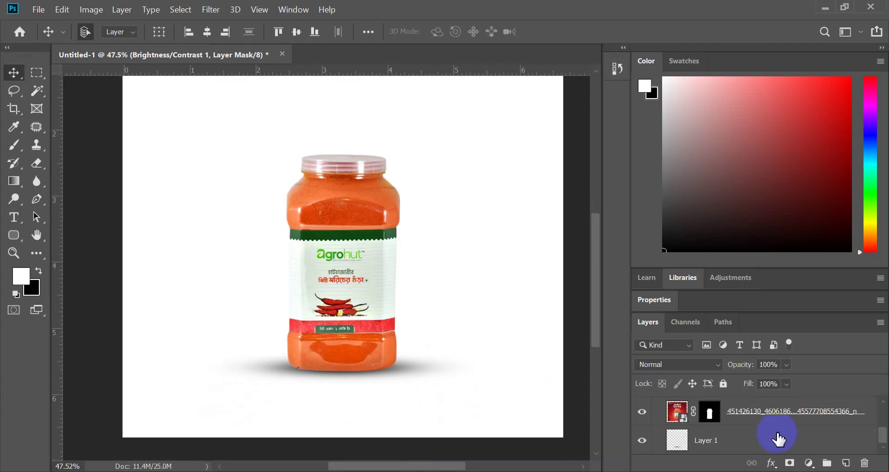
- Group the jar layer and its adjustment layers into Group 1
left_click(756, 422)
scroll(756, 424, "up", 2)
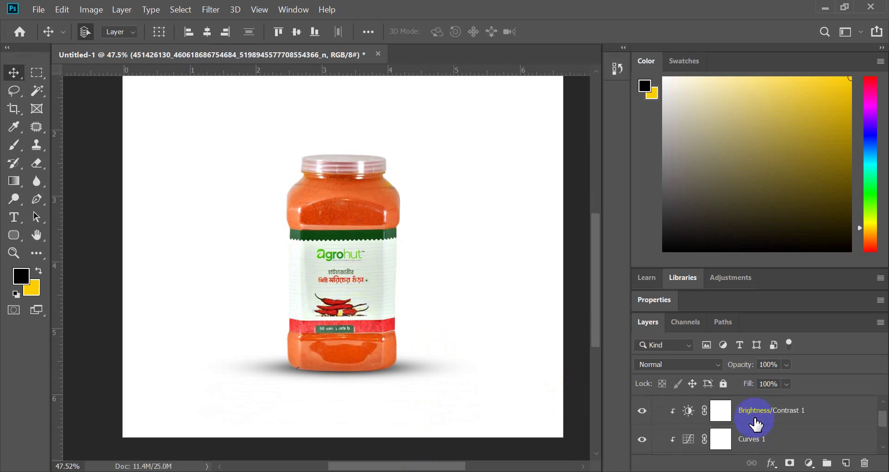
left_click(760, 411, "shift")
scroll(761, 420, "down", 1)
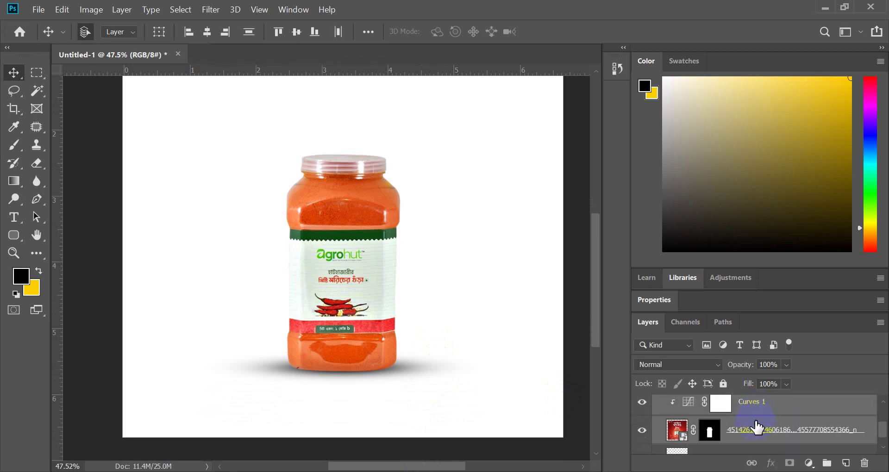
scroll(756, 423, "down", 1)
left_click(755, 422)
scroll(755, 422, "up", 1)
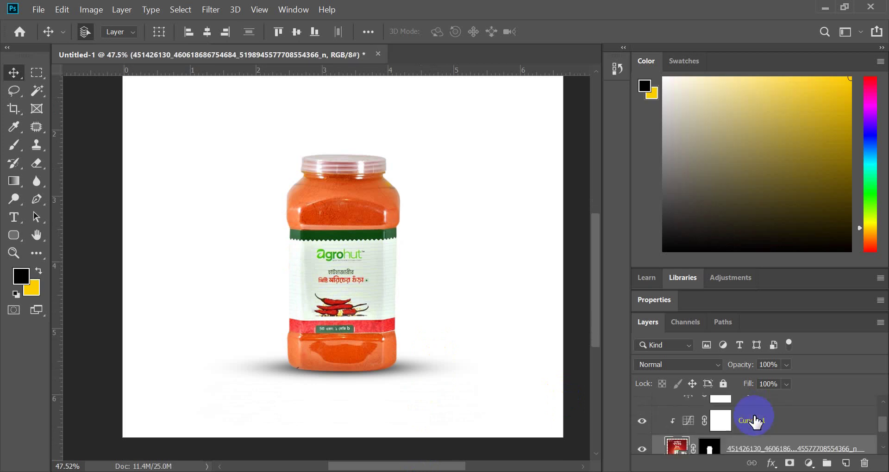
scroll(755, 423, "up", 1)
left_click(755, 422, "shift")
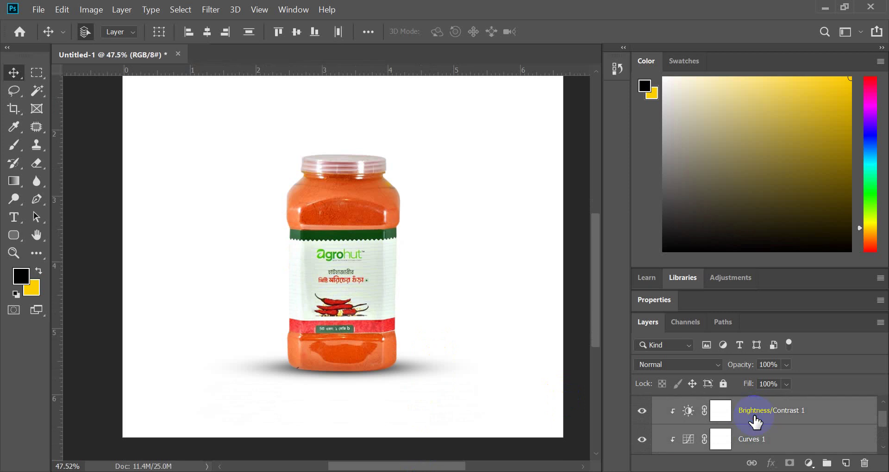
key("ctrl+g")
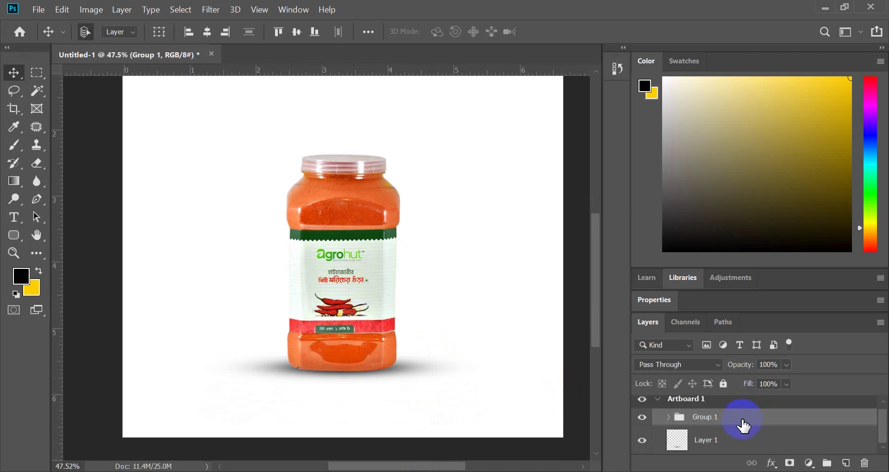
- Add a new empty Layer 2 and place it below Layer 1
left_click(817, 450)
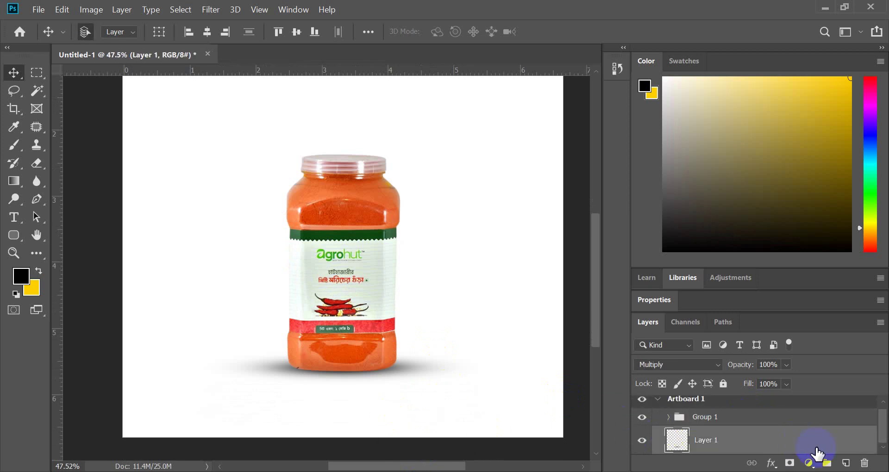
left_click_drag(760, 446, 684, 422)
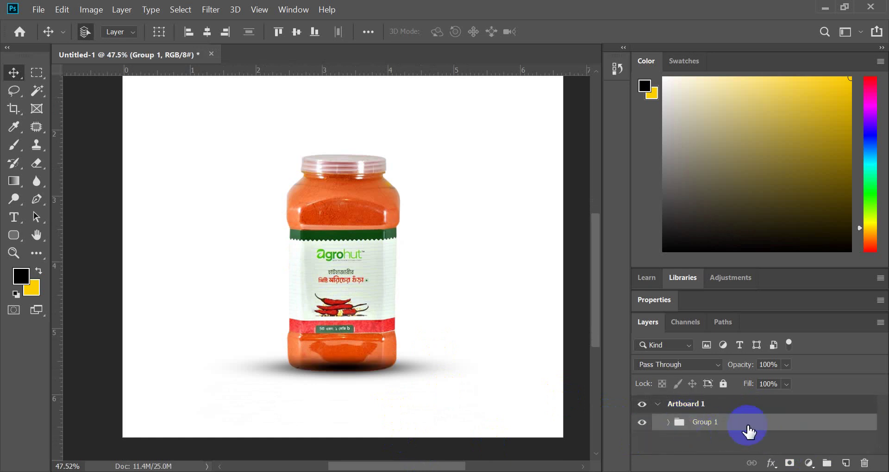
left_click_drag(757, 437, 698, 440)
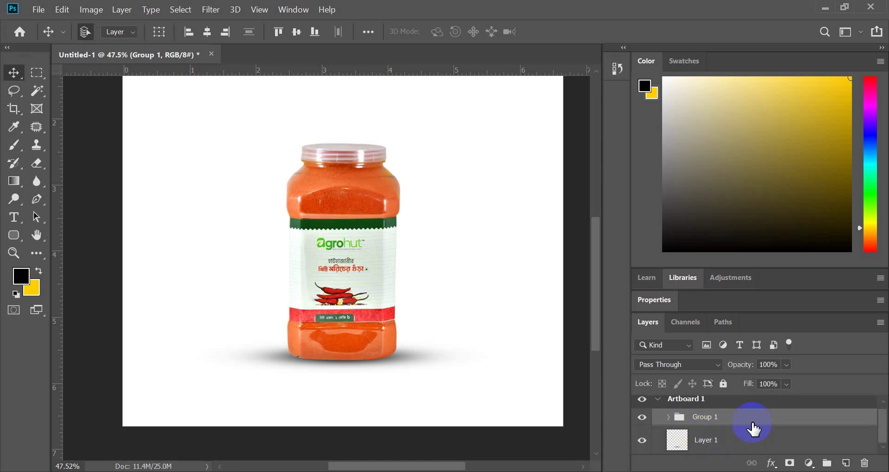
left_click(788, 448)
left_click(847, 462)
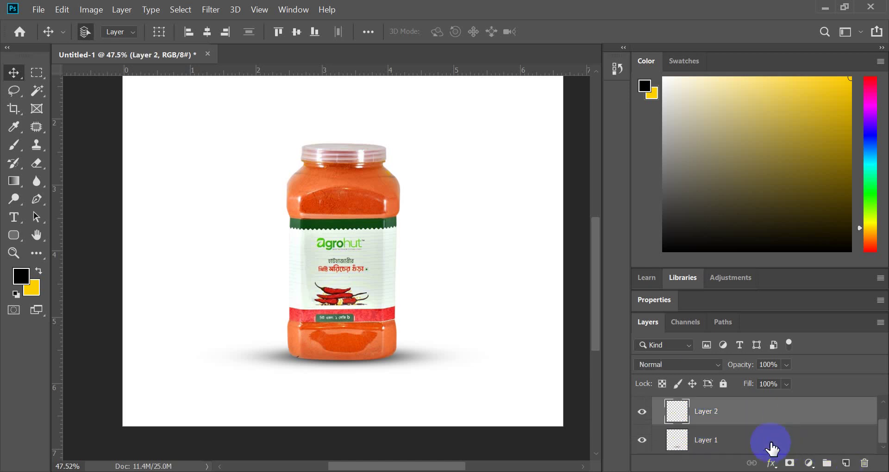
left_click_drag(745, 421, 730, 460)
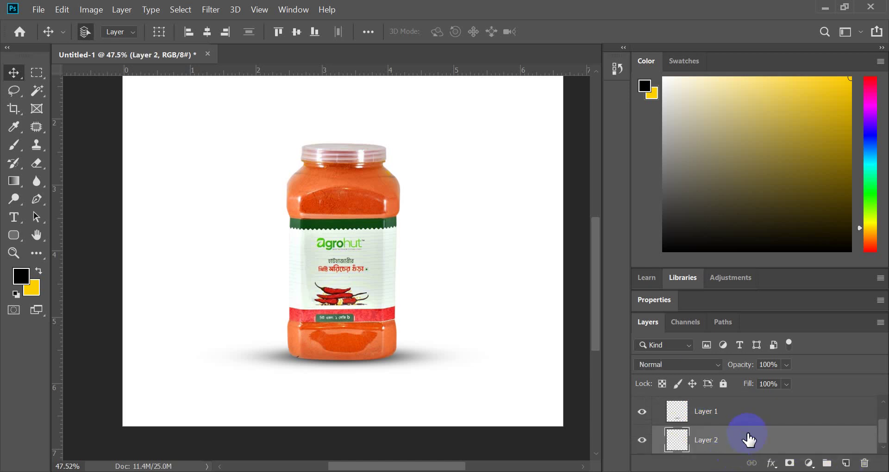
- Add a Solid Color fill layer in dark red #870000 behind the jar
left_click(810, 463)
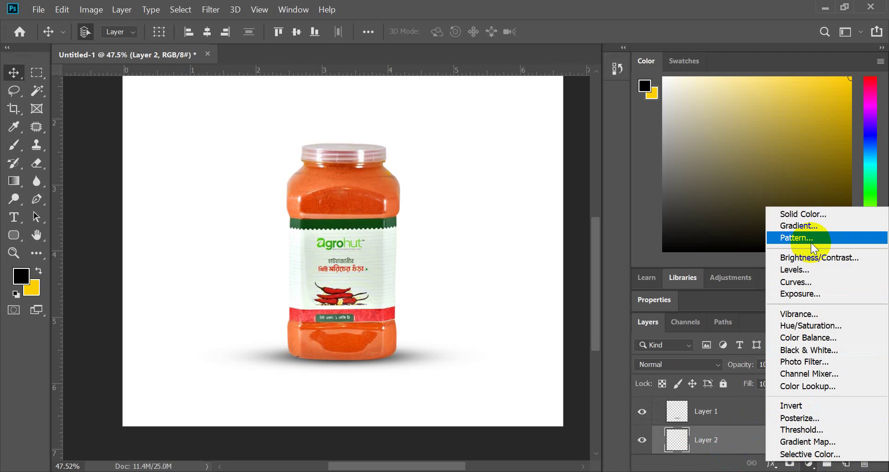
left_click(813, 217)
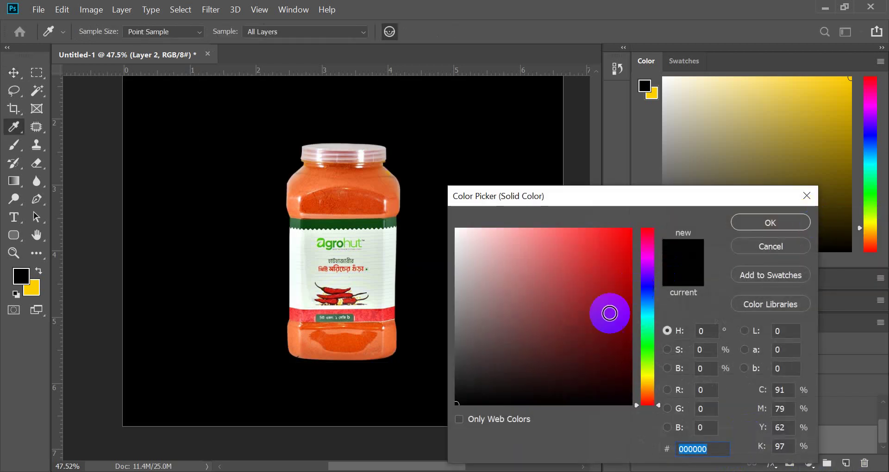
mouse_move(607, 312)
left_mouse_down()
mouse_move(650, 220)
mouse_move(627, 260)
mouse_move(652, 285)
mouse_move(648, 253)
mouse_move(673, 334)
mouse_move(670, 308)
mouse_move(629, 284)
mouse_move(641, 312)
left_mouse_up()
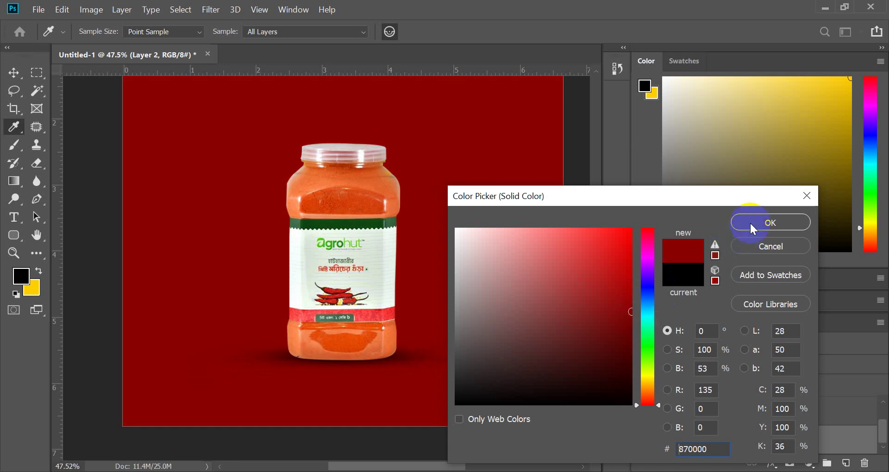
left_click(776, 223)
scroll(437, 254, "down", 5)
scroll(434, 255, "up", 5)
scroll(431, 258, "up", 4)
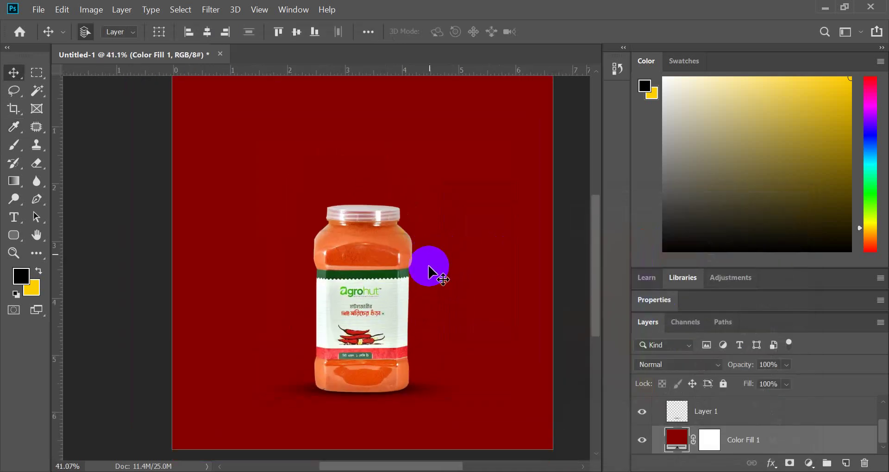
scroll(429, 266, "down", 4)
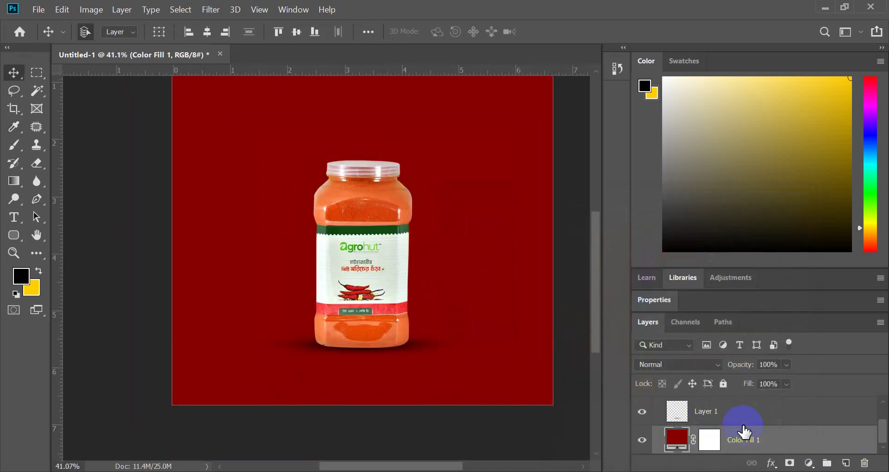
- Create a new layer and load a large soft brush with a pure bright red foreground
left_click(847, 464)
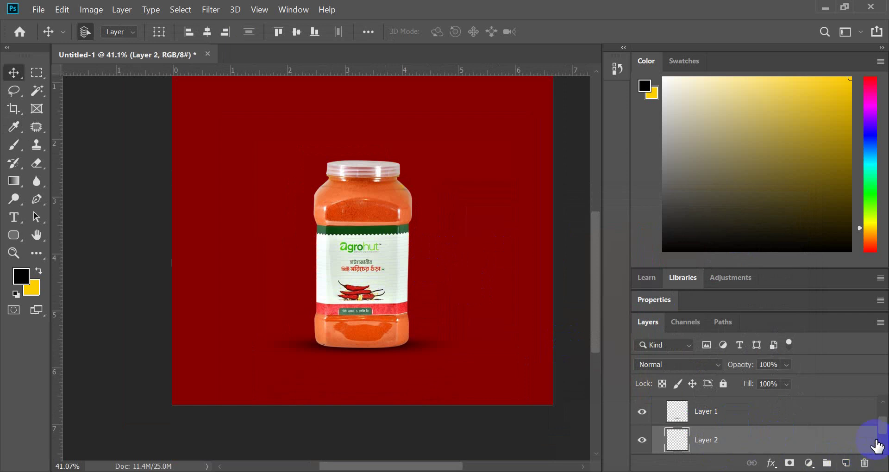
left_click(14, 147)
key("d")
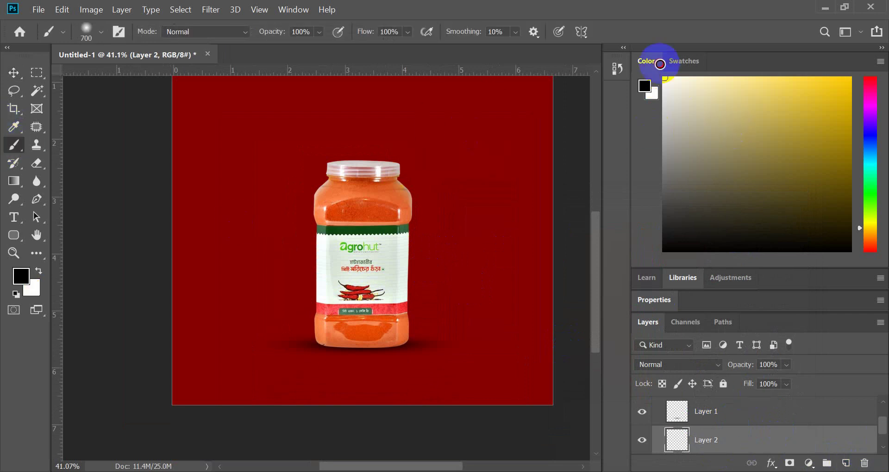
key("bracketright")
key("bracketright")
key("bracketright")
key("bracketright")
key("bracketright")
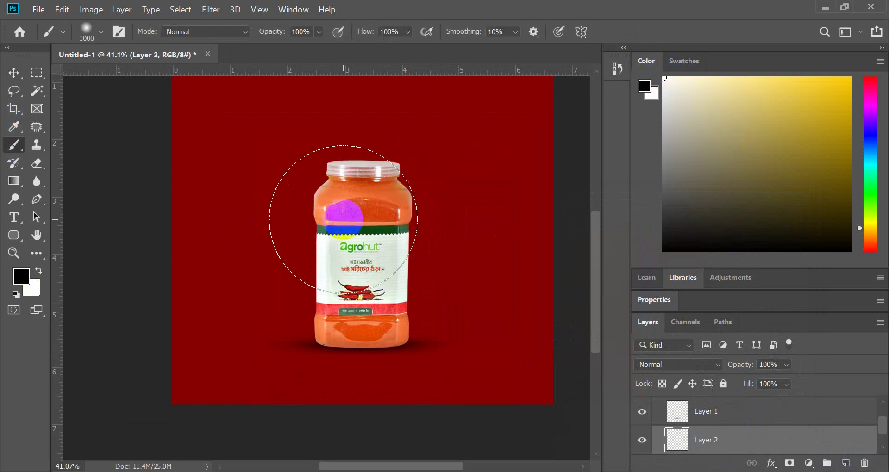
left_click(14, 278)
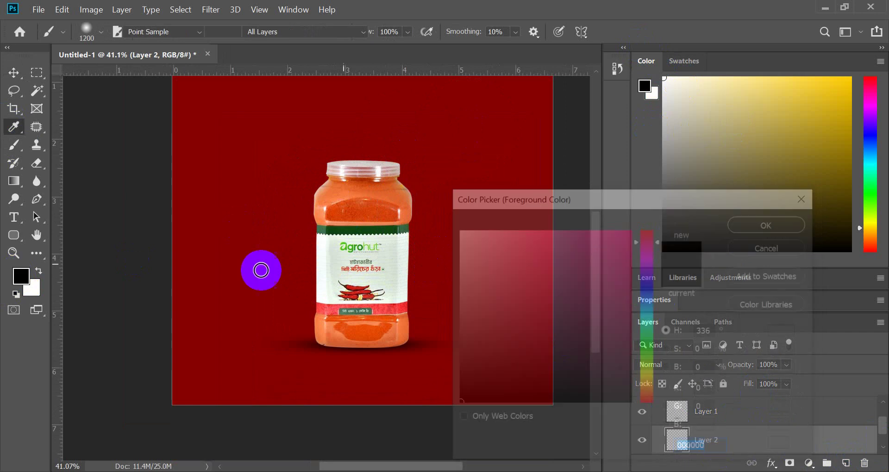
left_click_drag(644, 284, 654, 209)
left_click(759, 223)
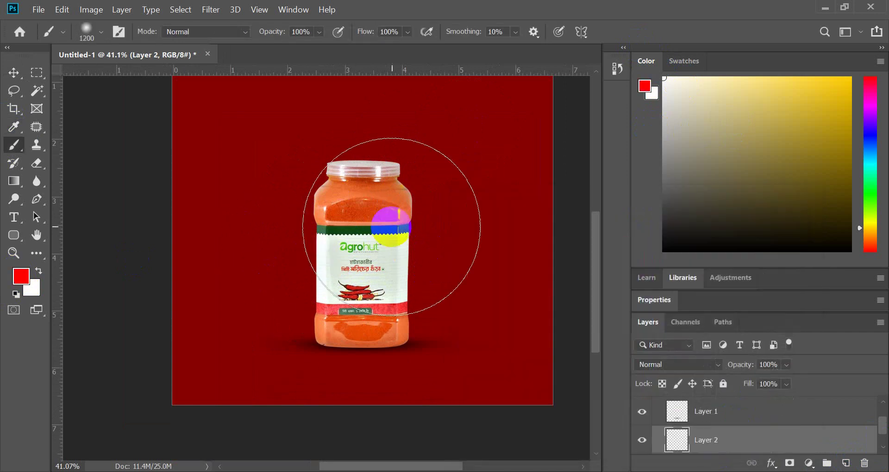
- Paint a soft red glow behind the jar, growing the brush from 1400 to 1900
key("bracketright")
key("bracketright")
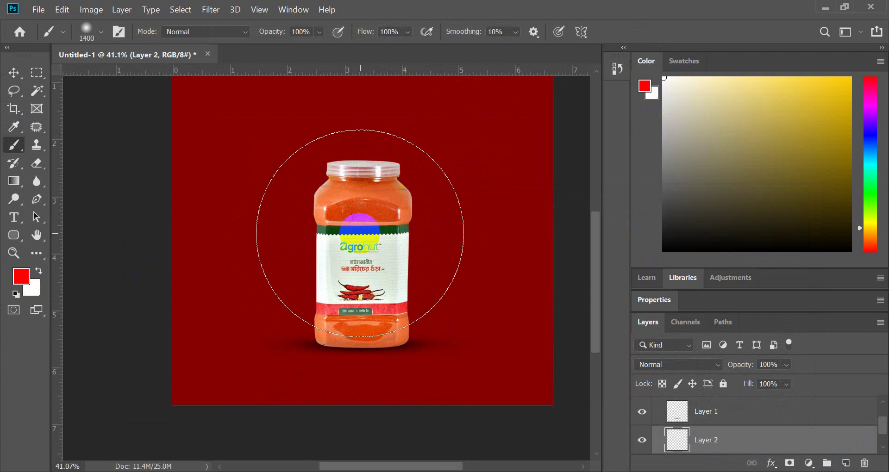
left_click(361, 234)
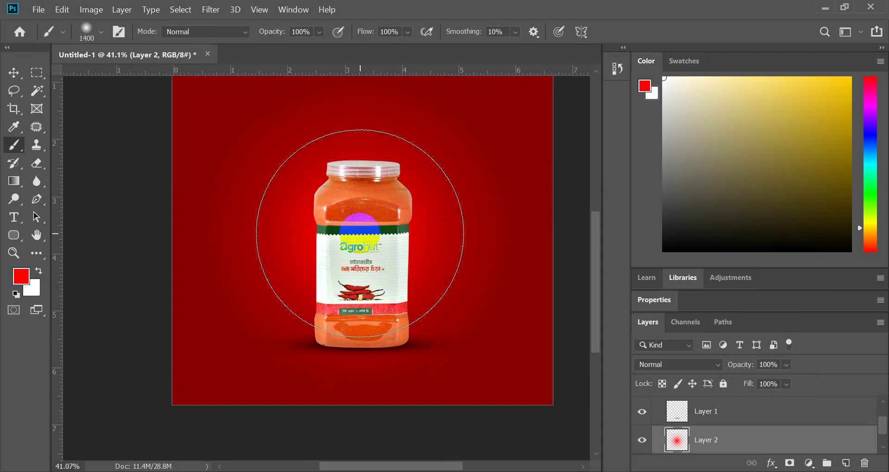
scroll(360, 233, "up", 2)
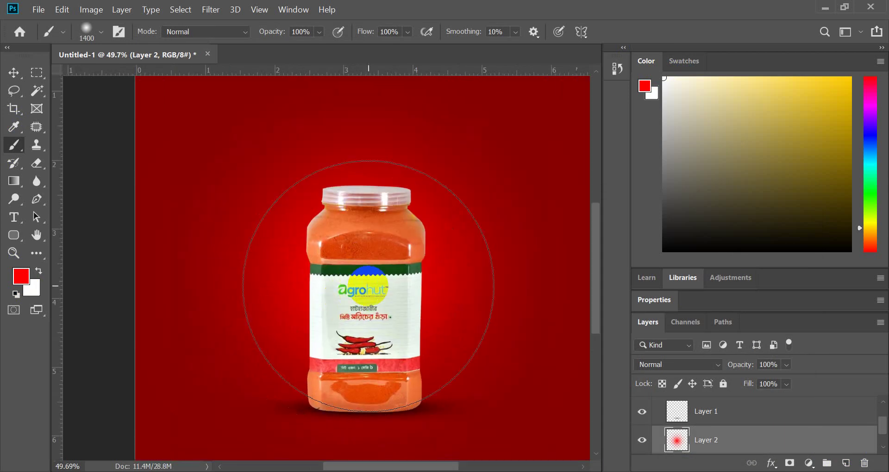
key("bracketright")
key("bracketright")
key("bracketright")
left_click(368, 286)
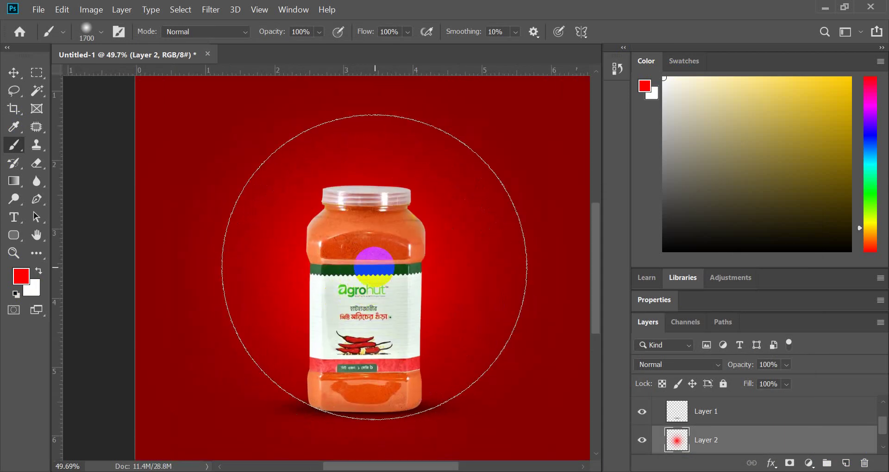
left_click(368, 286)
scroll(477, 247, "down", 2)
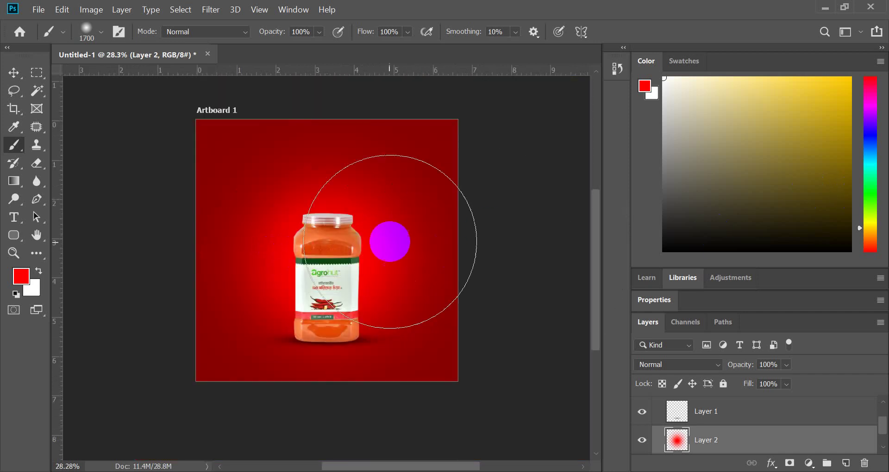
left_click(304, 254)
key("bracketright")
key("bracketright")
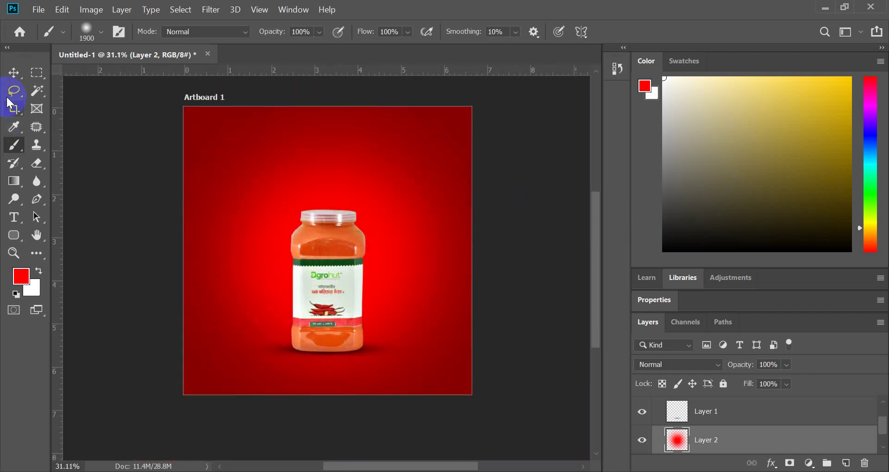
left_click(13, 73)
scroll(302, 283, "up", 1)
left_click(303, 283)
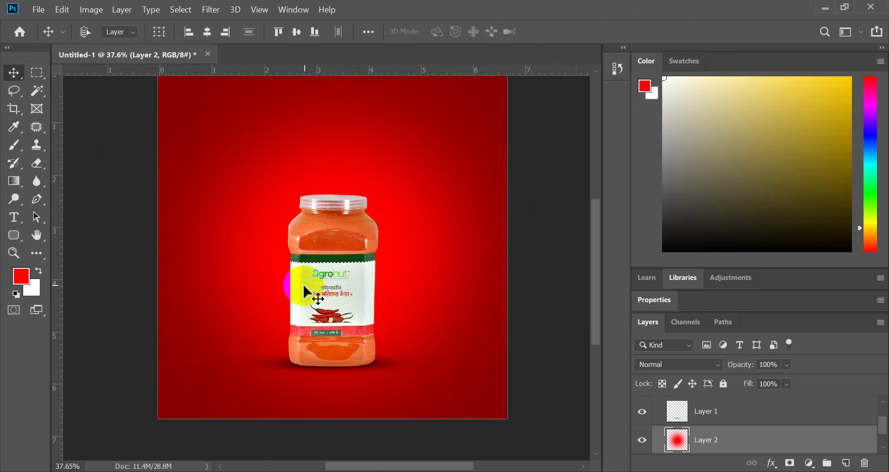
- Collapse Group 1 in the Layers panel and select it, checking the Align options
scroll(304, 286, "up", 1)
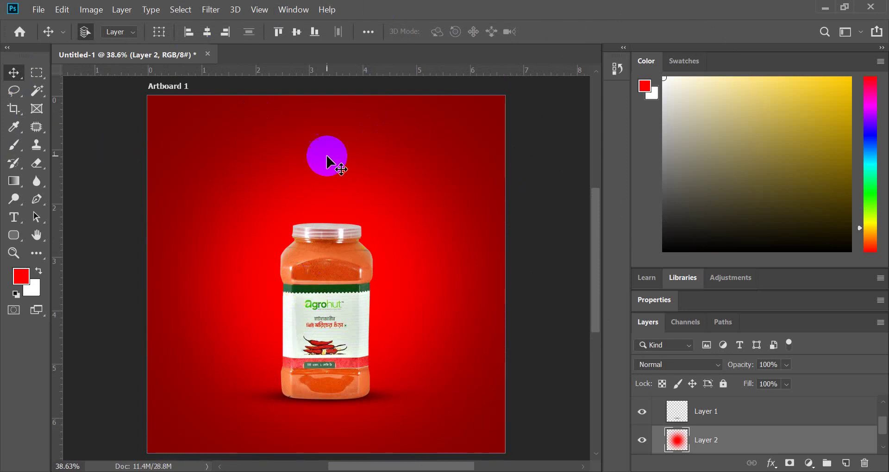
scroll(327, 159, "down", 3)
scroll(377, 199, "up", 3)
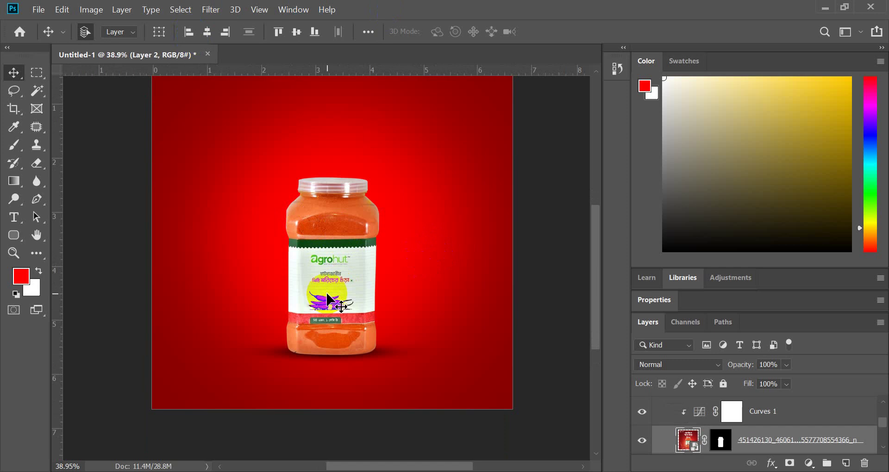
scroll(686, 418, "up", 3)
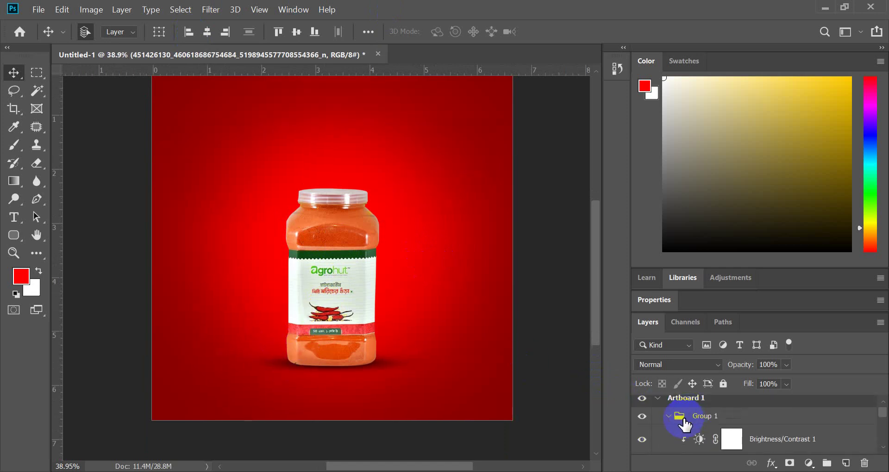
left_click(668, 417)
left_click(699, 416)
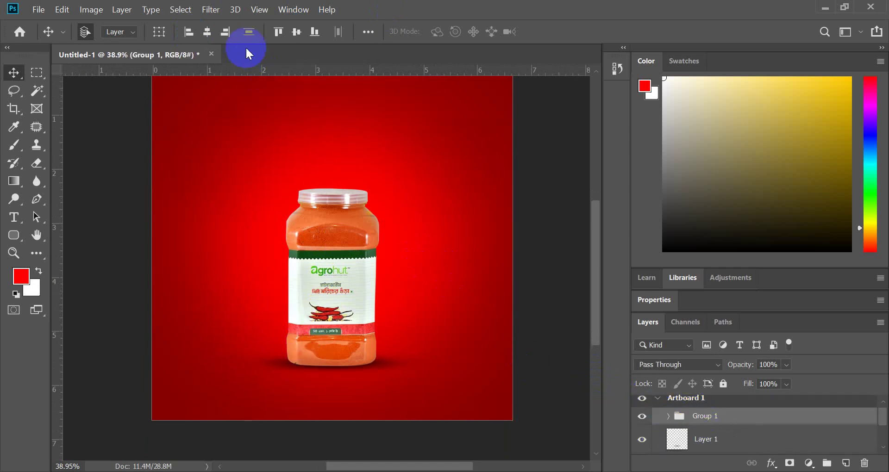
left_click(210, 33)
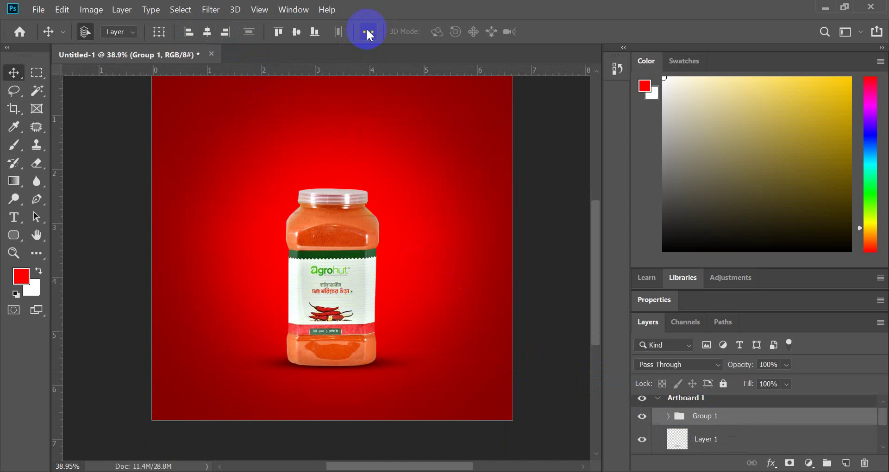
left_click(368, 31)
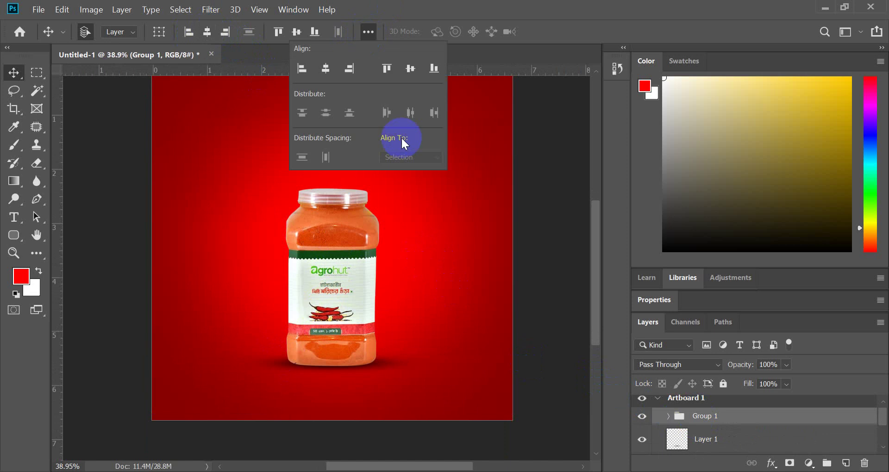
left_click(699, 420)
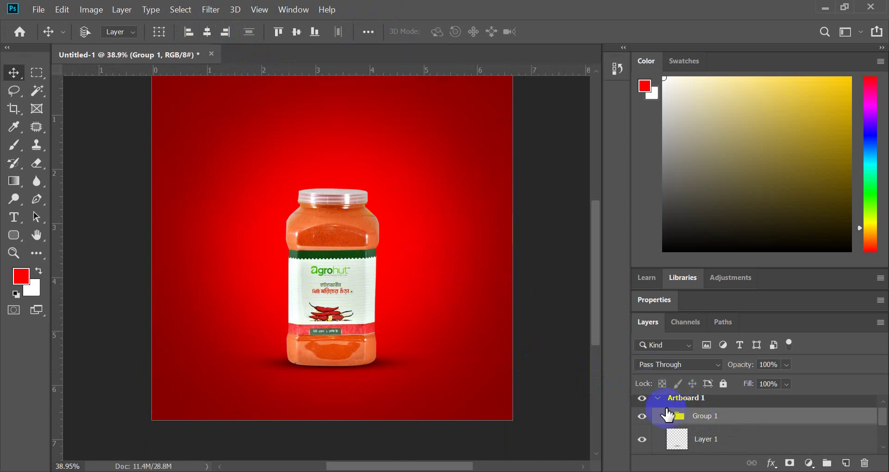
key("ctrl+t")
- Stretch Group 1 to fill the artboard
left_click_drag(339, 307, 339, 308)
scroll(412, 280, "down", 3)
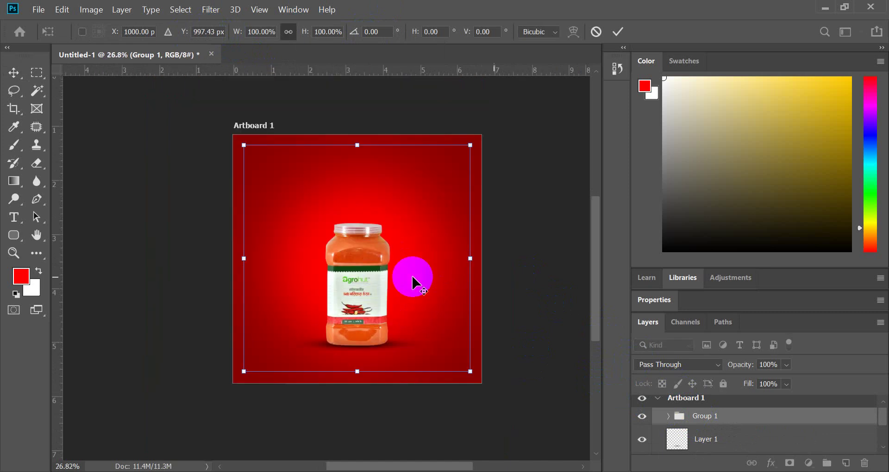
left_click_drag(464, 259, 474, 259)
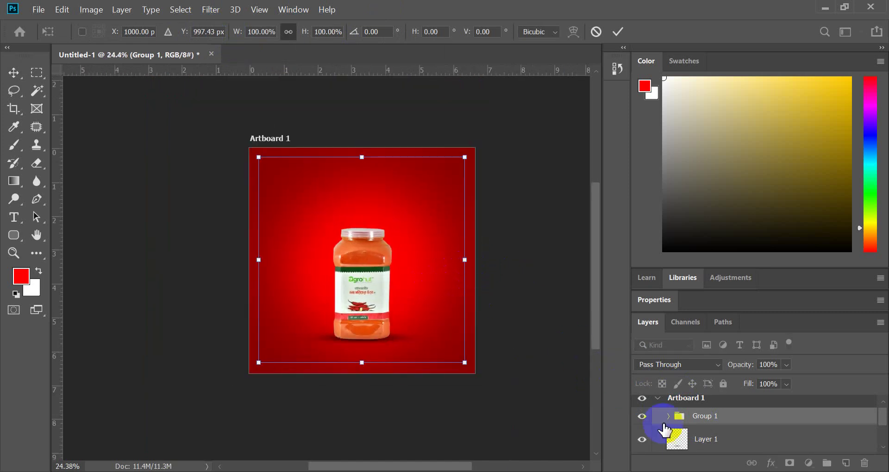
- Move Layer 1's jar and scale it to about 111%, centred over the glow
left_click(683, 423)
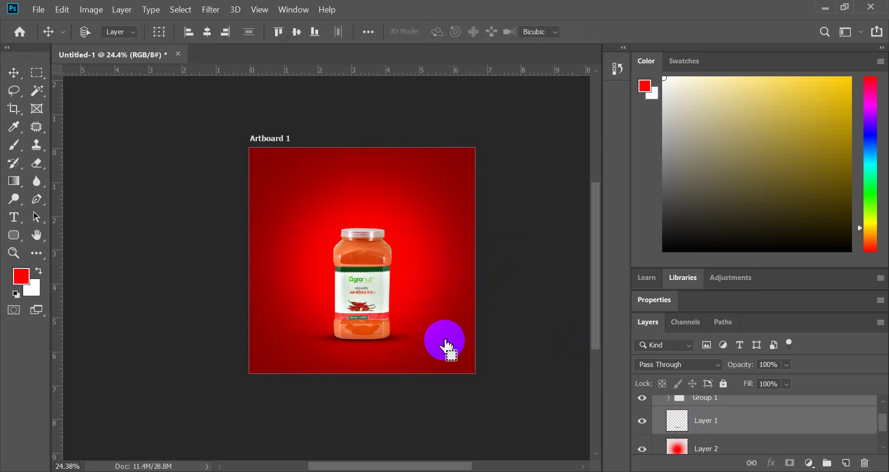
key("ctrl+t")
left_click_drag(391, 287, 370, 310)
left_click_drag(462, 261, 470, 262)
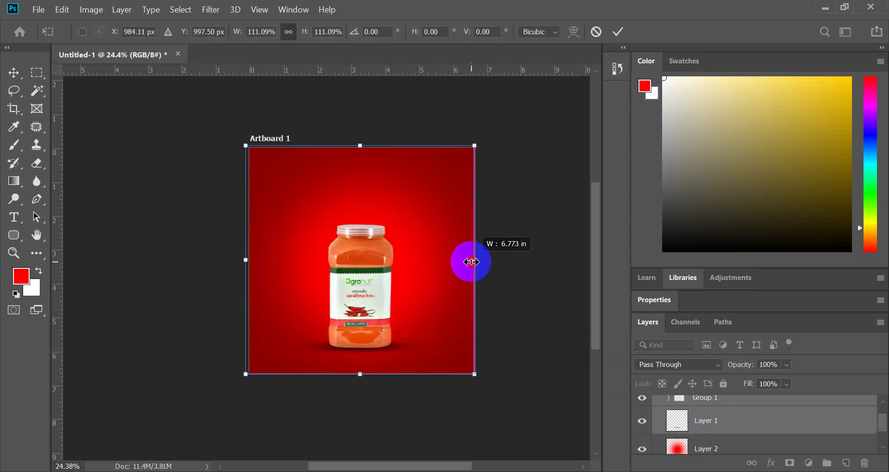
scroll(396, 294, "up", 2)
left_click_drag(358, 312, 357, 309)
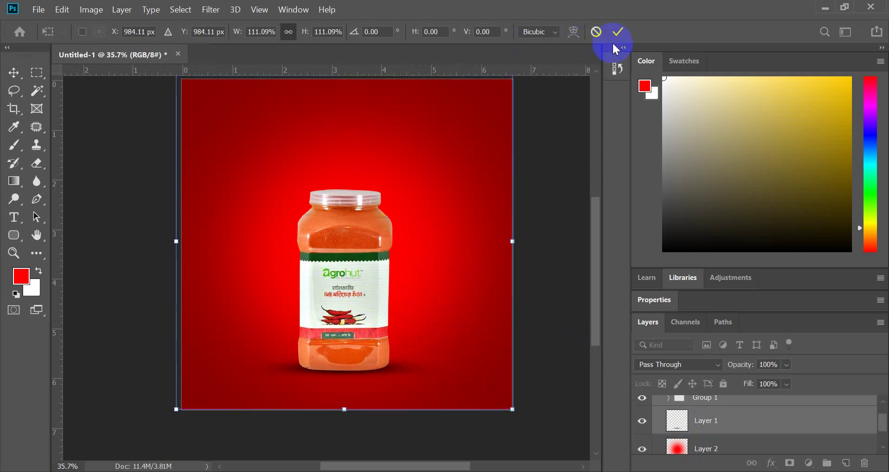
key("Return")
scroll(298, 258, "down", 2)
scroll(307, 268, "up", 3)
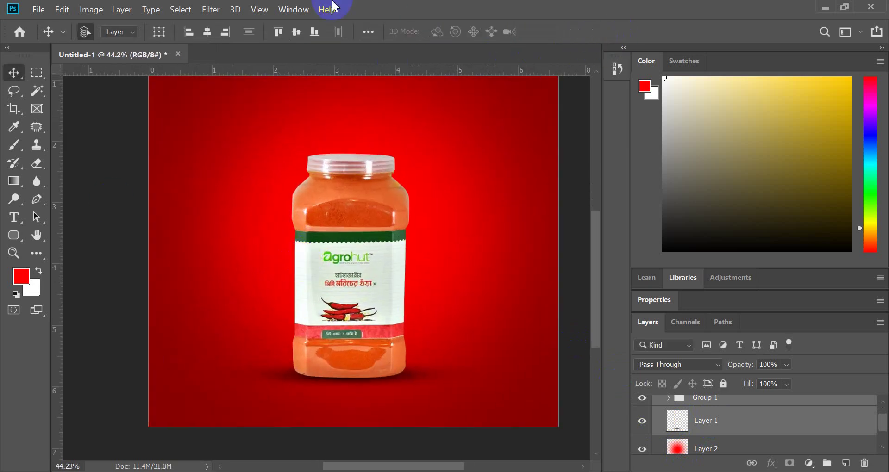
scroll(403, 259, "down", 2)
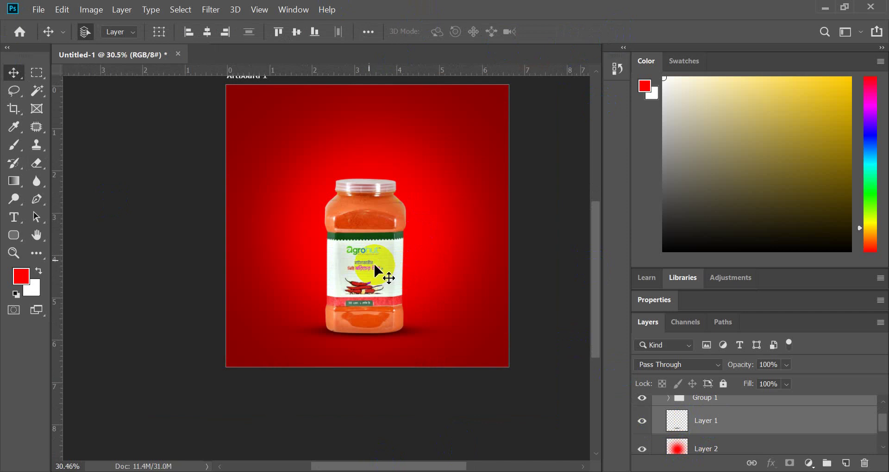
scroll(411, 282, "up", 4)
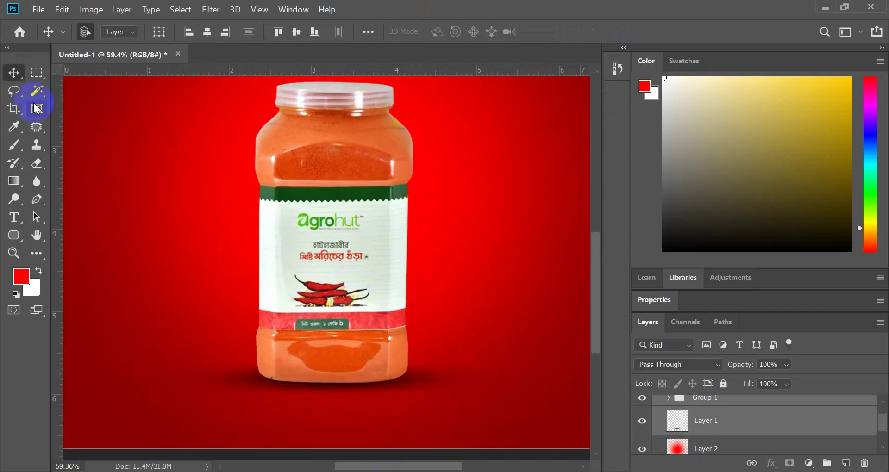
scroll(367, 199, "down", 2)
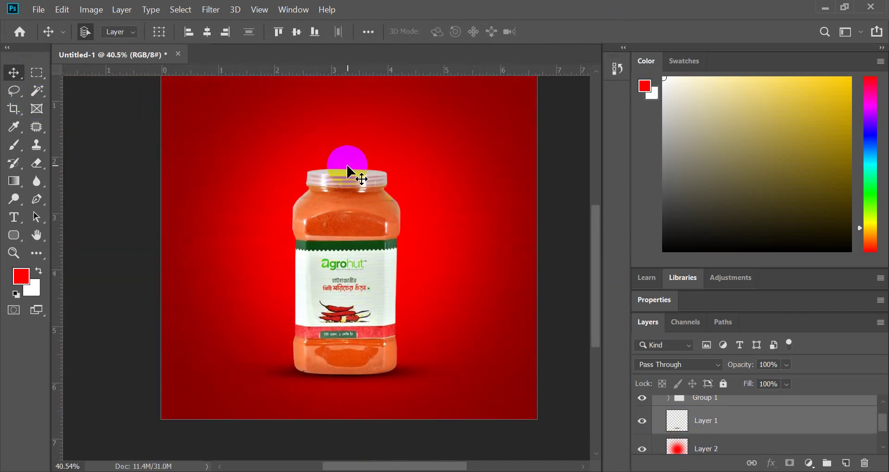
scroll(347, 199, "up", 2)
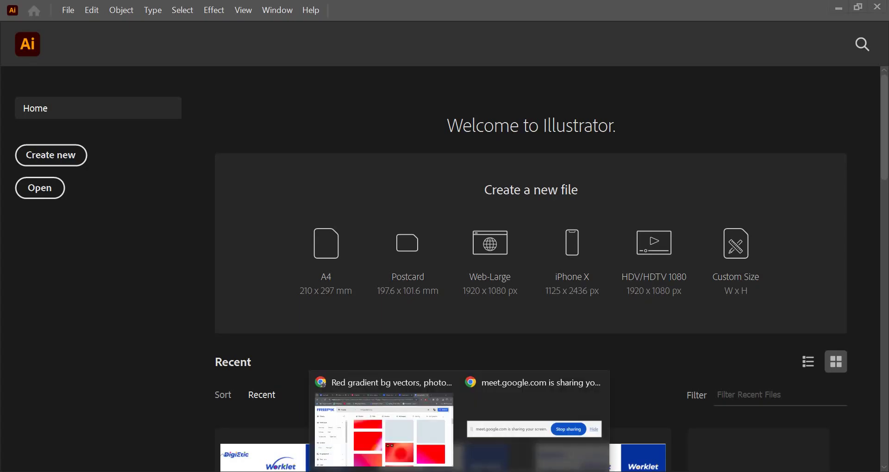
- Switch to the browser's Freepik 'Red gradient bg' results
left_click(390, 442)
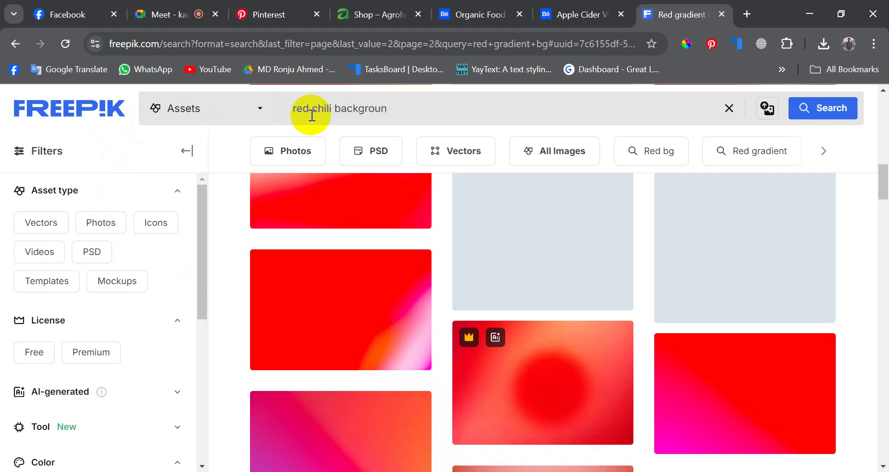
- Search Freepik for red chili backgrounds and filter the results to photos
key("Return")
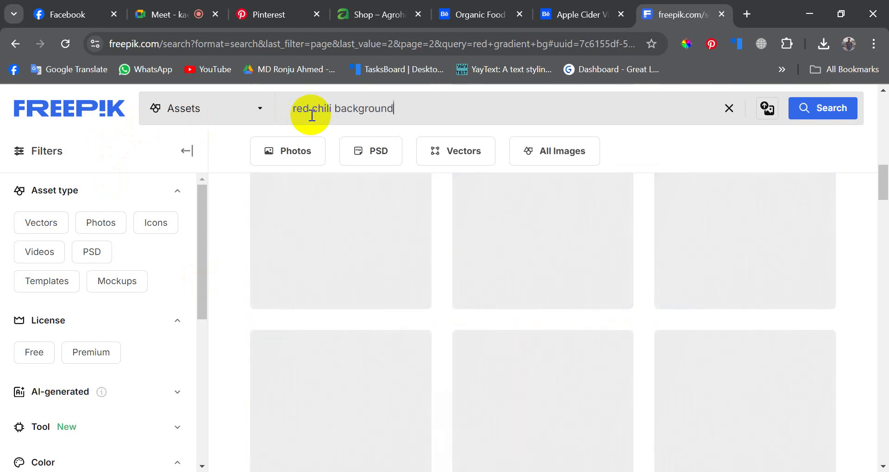
scroll(525, 234, "down", 5)
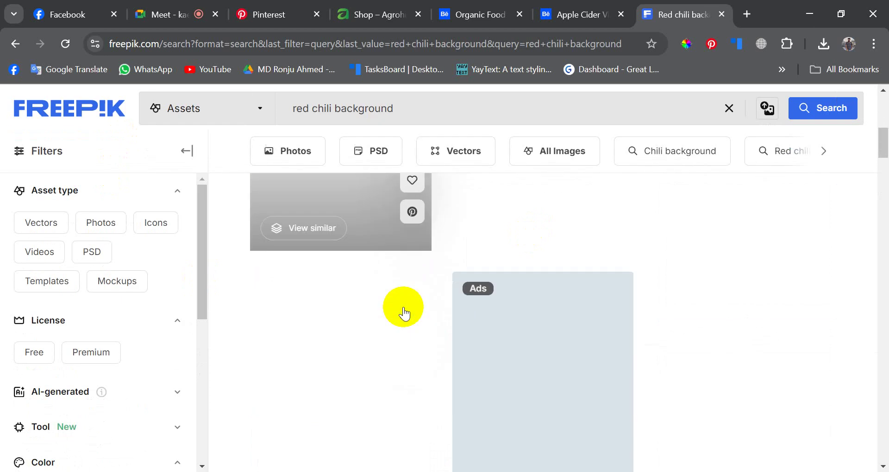
scroll(356, 313, "down", 3)
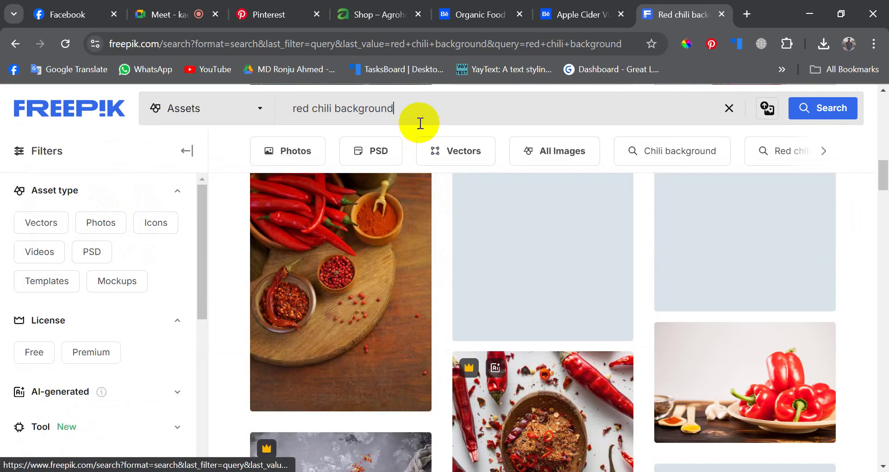
scroll(453, 308, "down", 15)
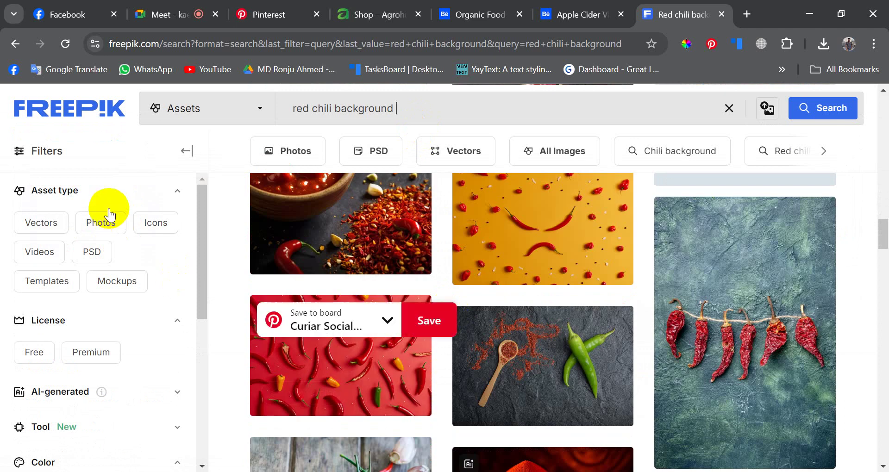
left_click(110, 214)
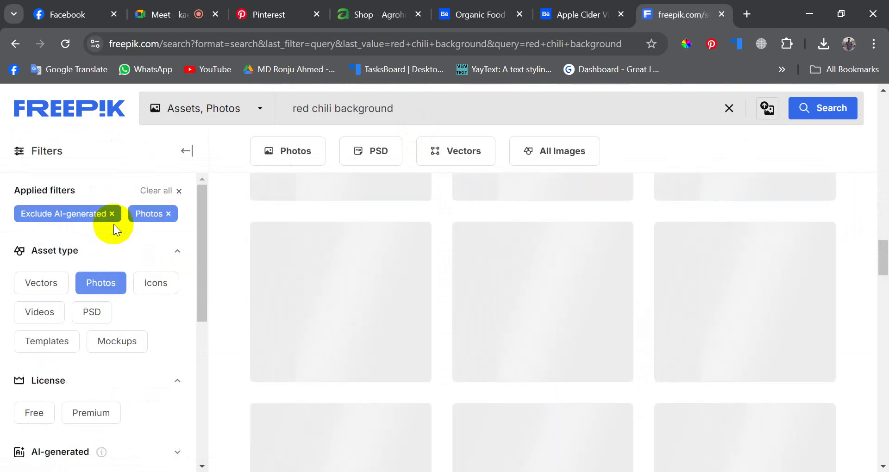
scroll(494, 279, "down", 6)
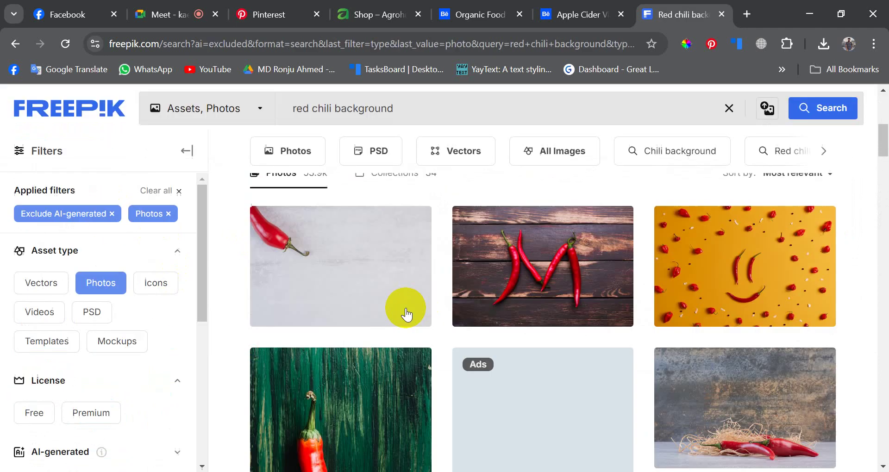
scroll(407, 313, "down", 6)
- Switch to PSD results, preview a premium chili asset, and toggle the Free filter
left_click(103, 312)
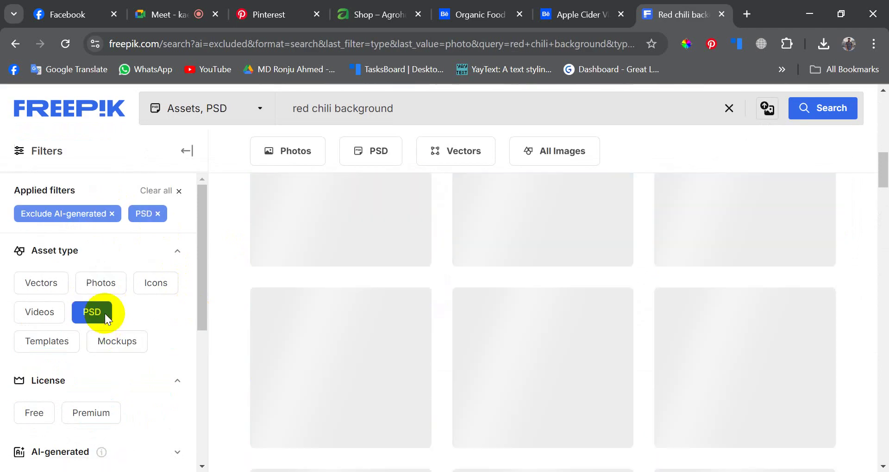
scroll(509, 320, "down", 5)
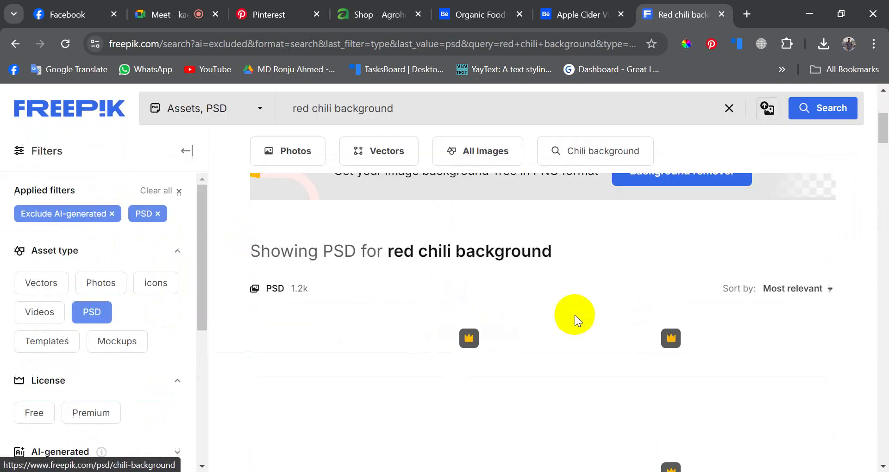
scroll(423, 326, "down", 5)
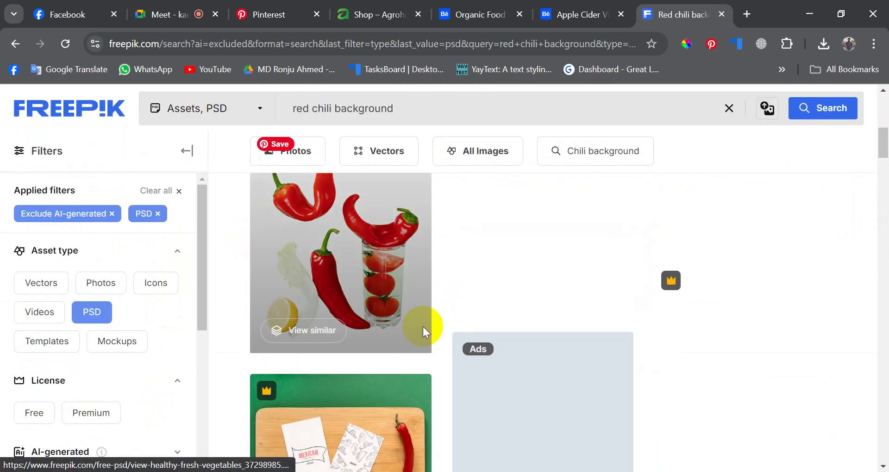
scroll(424, 329, "down", 5)
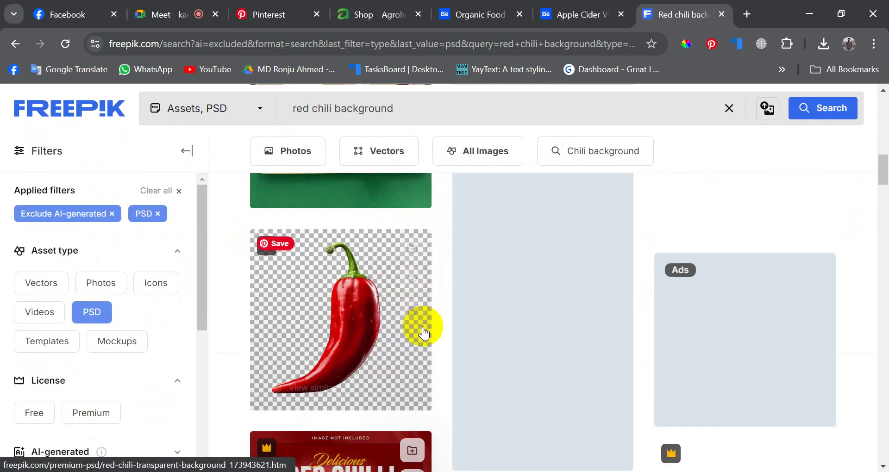
left_click(332, 304)
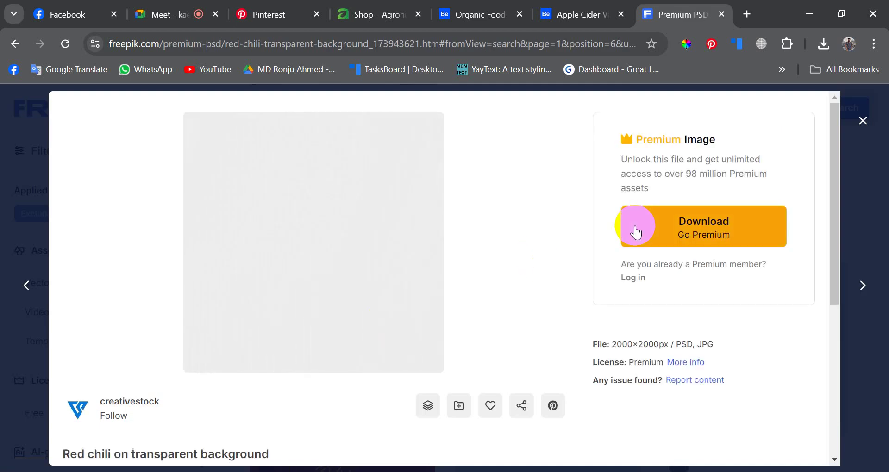
left_click(861, 122)
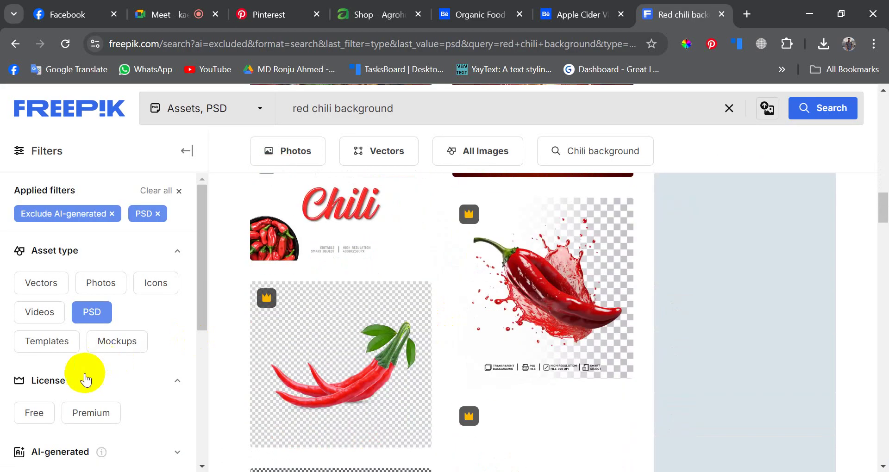
scroll(55, 372, "down", 2)
left_click(35, 343)
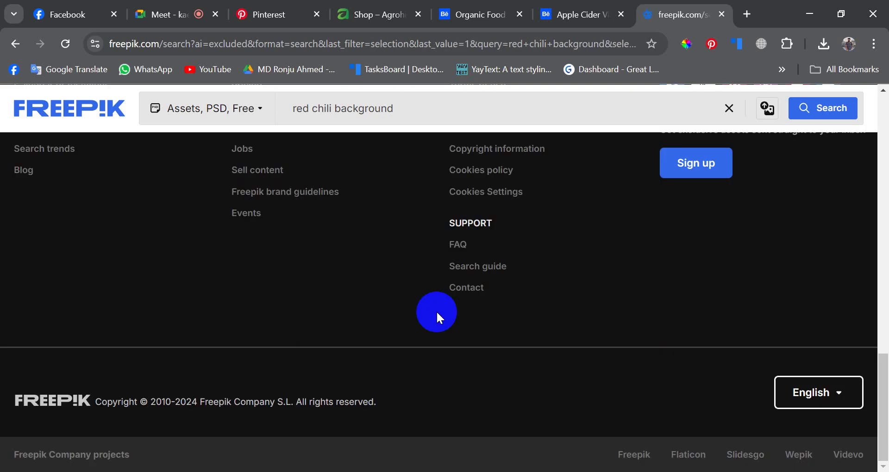
scroll(396, 315, "down", 10)
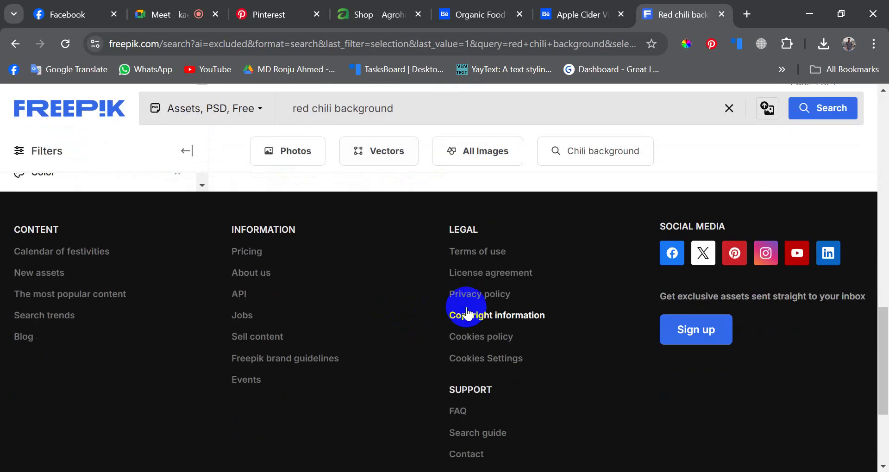
scroll(389, 312, "up", 8)
scroll(384, 315, "up", 3)
scroll(145, 349, "down", 4)
scroll(16, 440, "up", 4)
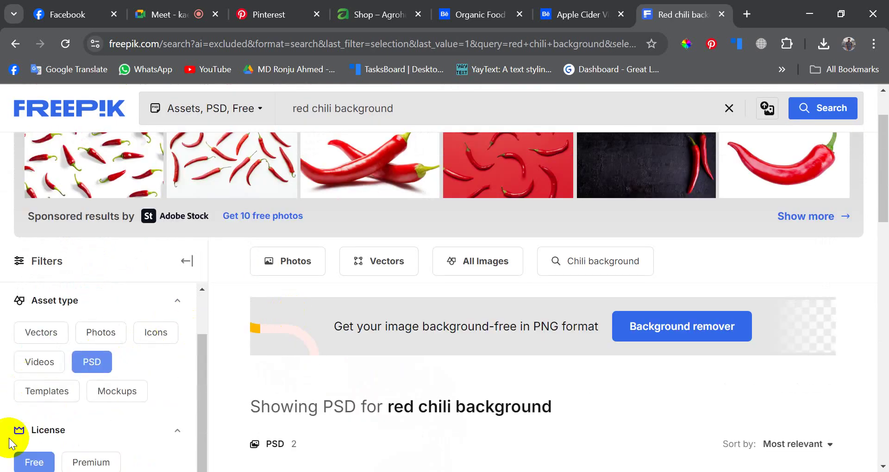
scroll(60, 424, "down", 3)
left_click(48, 337)
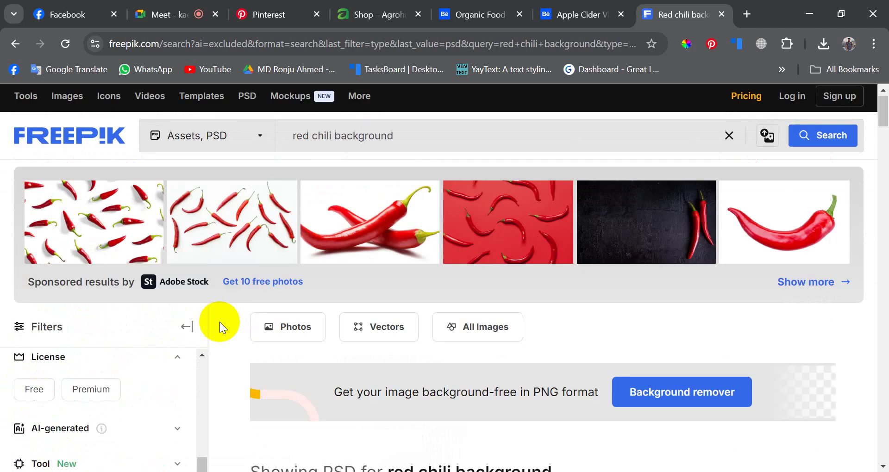
- Search 'red chili background png' filtered to Photos, then open a blank browser tab
scroll(180, 360, "down", 2)
scroll(112, 397, "up", 2)
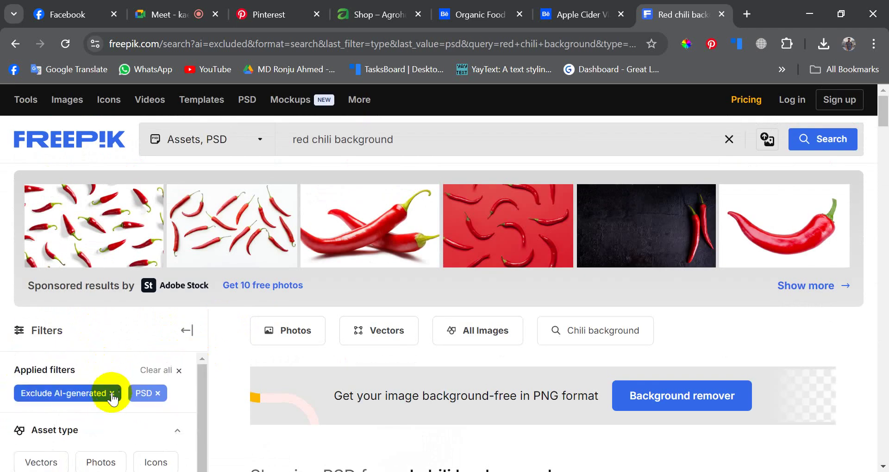
scroll(102, 389, "down", 3)
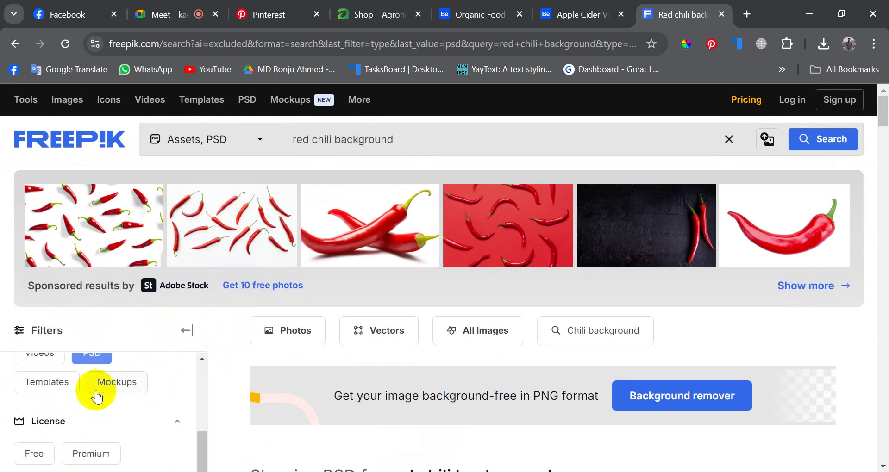
scroll(97, 396, "up", 2)
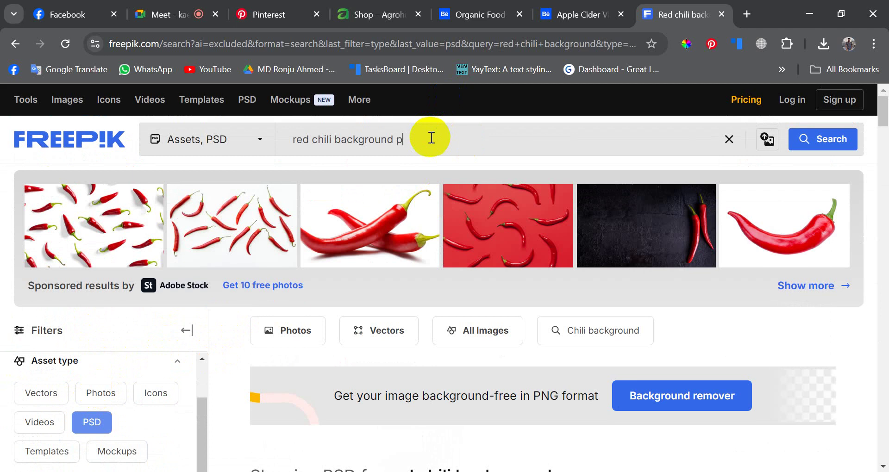
key("Return")
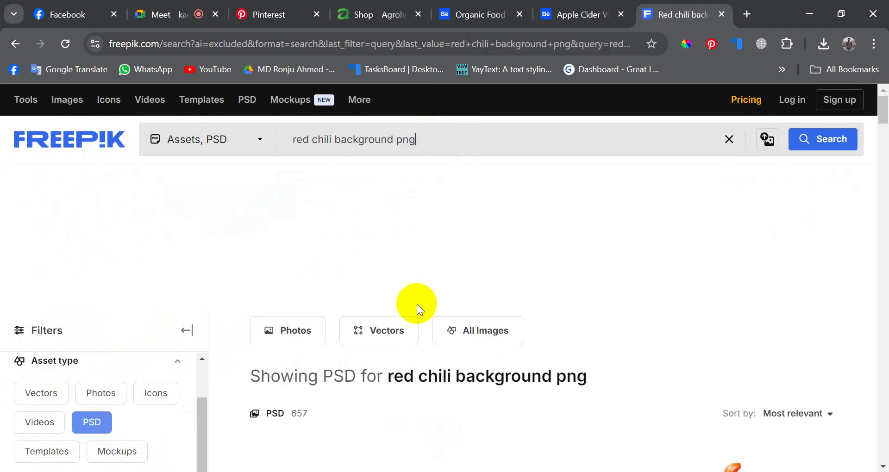
scroll(417, 303, "down", 2)
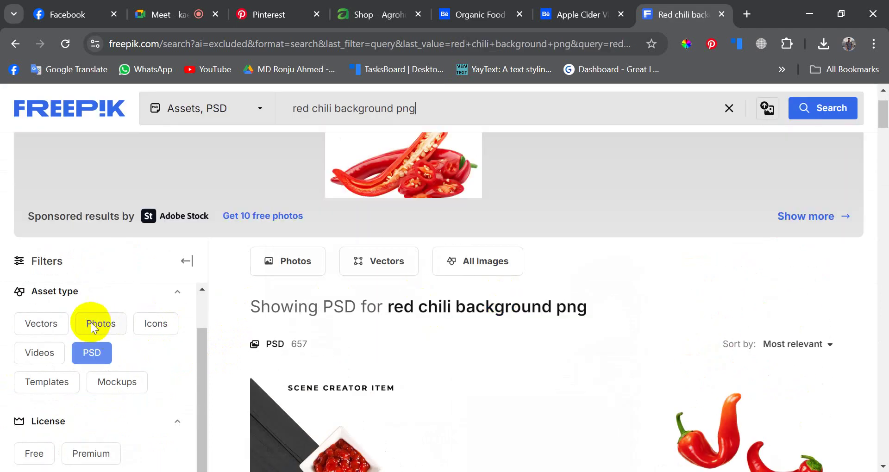
left_click(100, 323)
scroll(428, 309, "down", 2)
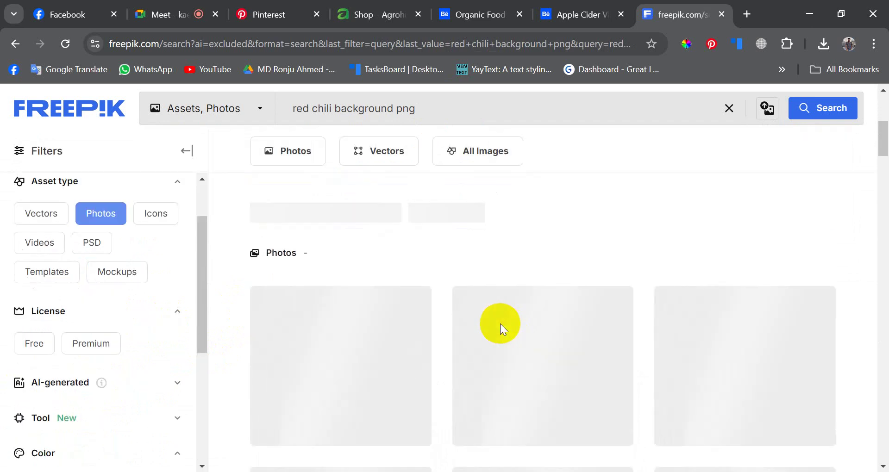
scroll(502, 323, "down", 2)
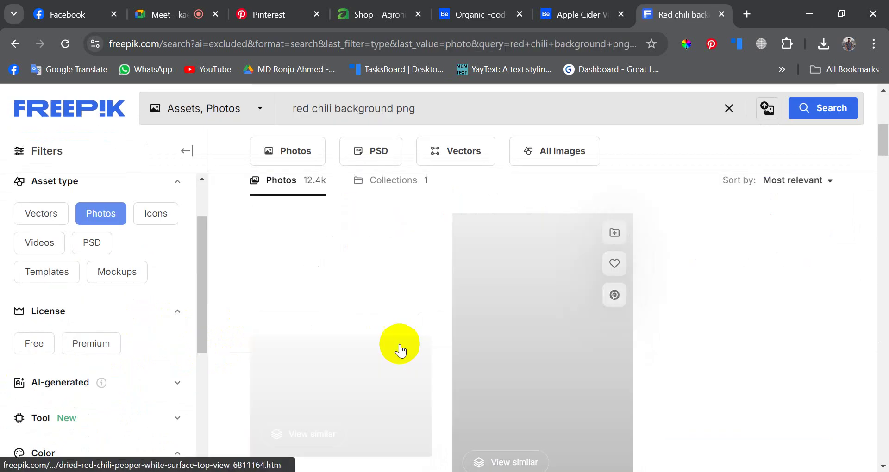
scroll(397, 347, "up", 6)
scroll(387, 343, "down", 5)
scroll(500, 333, "up", 5)
scroll(435, 326, "down", 3)
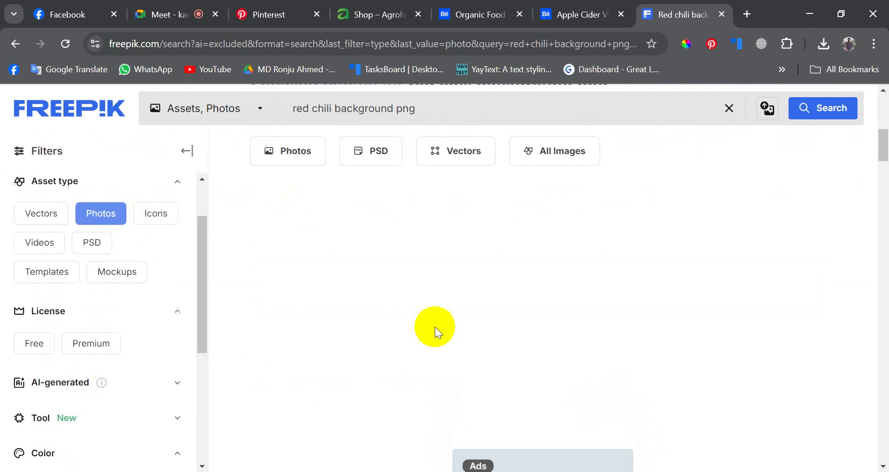
scroll(434, 328, "up", 5)
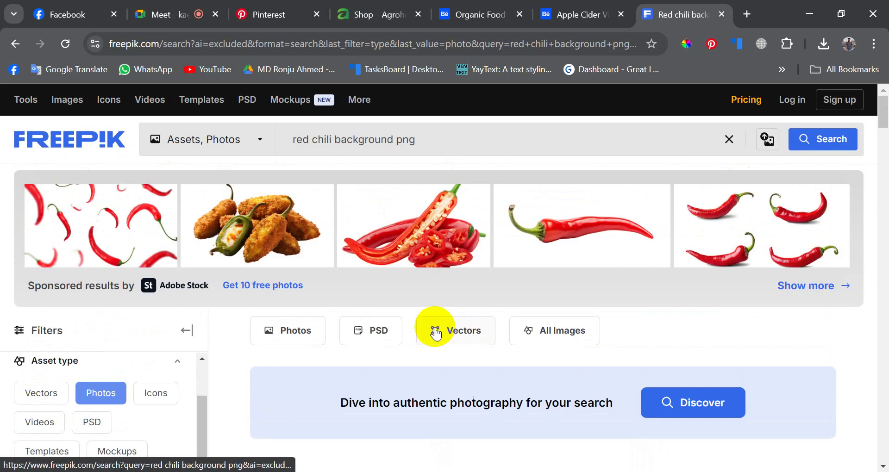
scroll(563, 359, "down", 4)
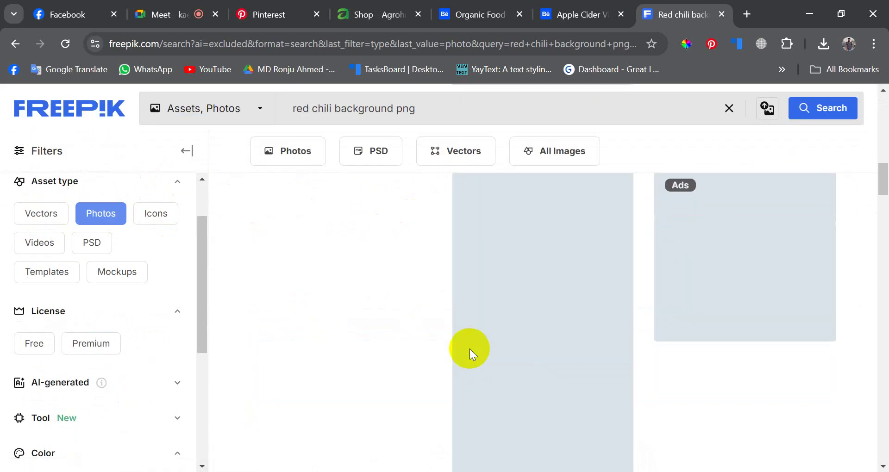
left_click(747, 14)
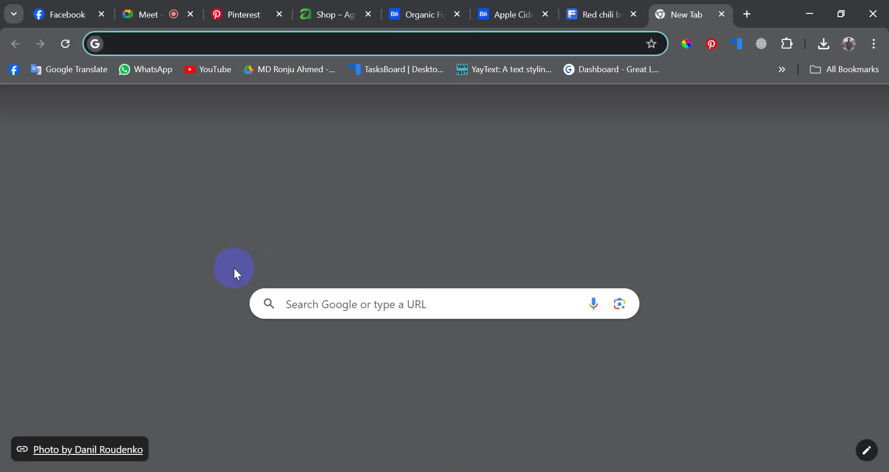
- Google 'red chili background' from the new tab's address bar
type("https://meet.google.com/kae-jnwp-ipb")
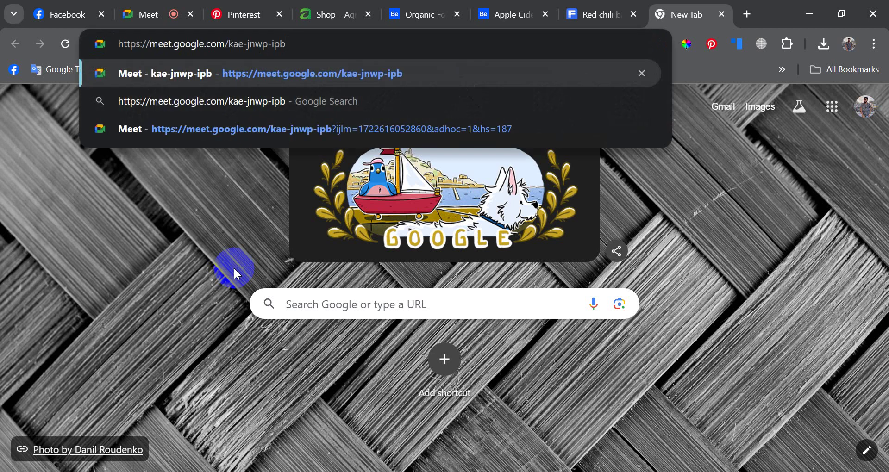
key("ctrl+a")
type("red")
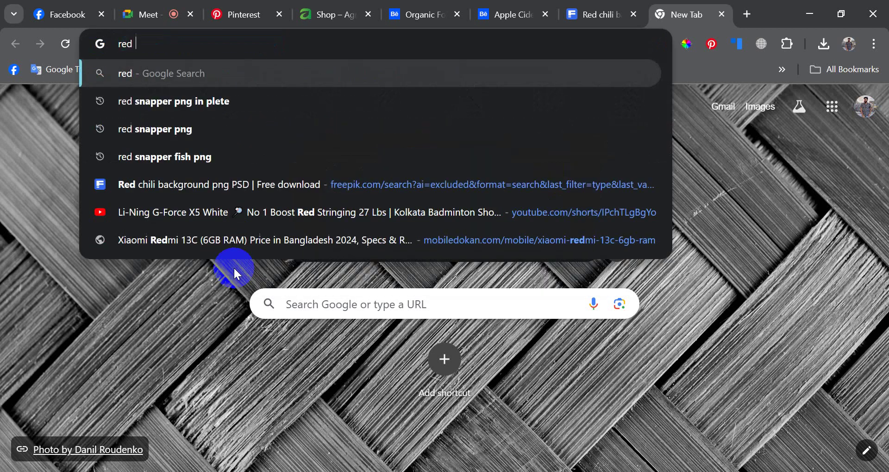
type(" ch")
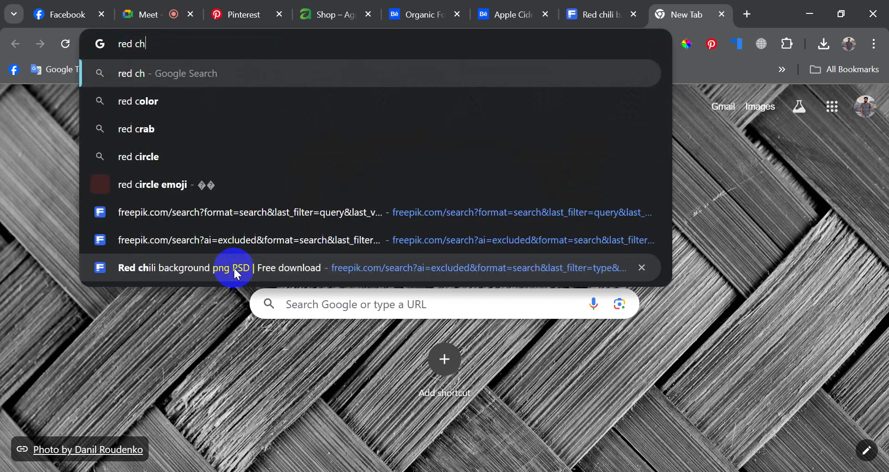
type("ili bac")
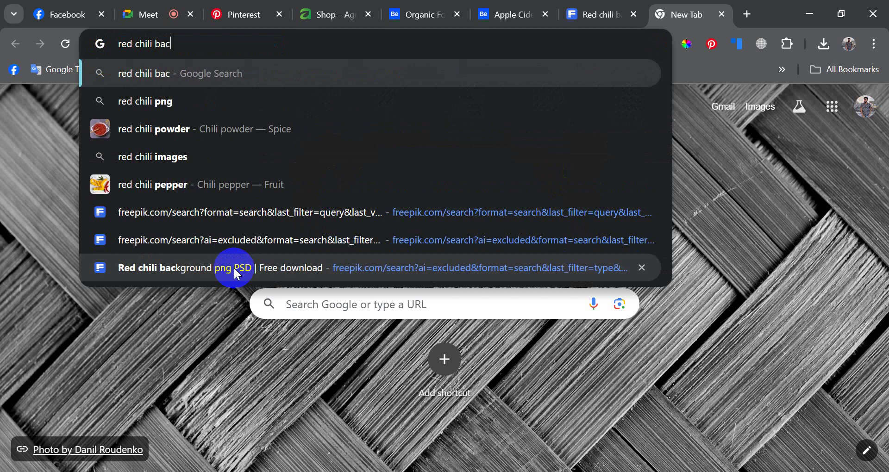
type("kground")
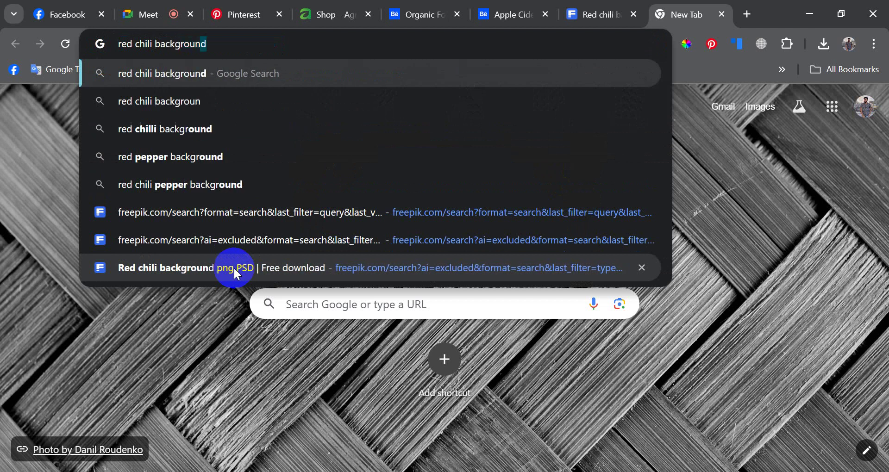
key("Return")
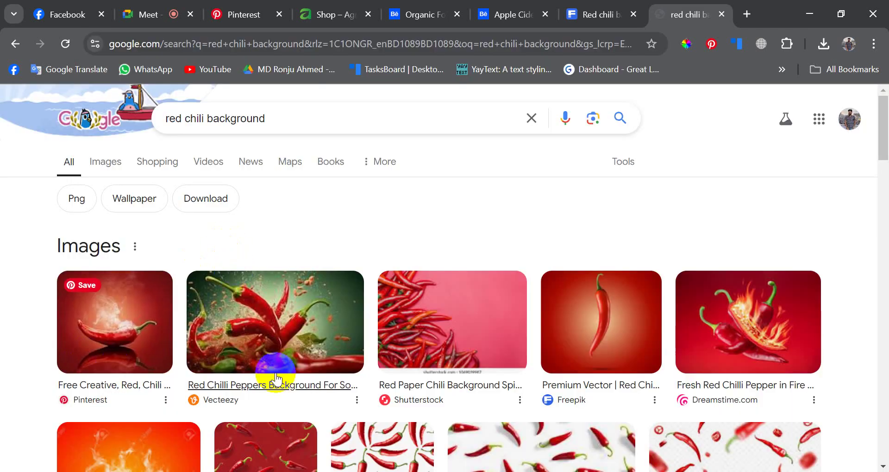
scroll(533, 317, "down", 3)
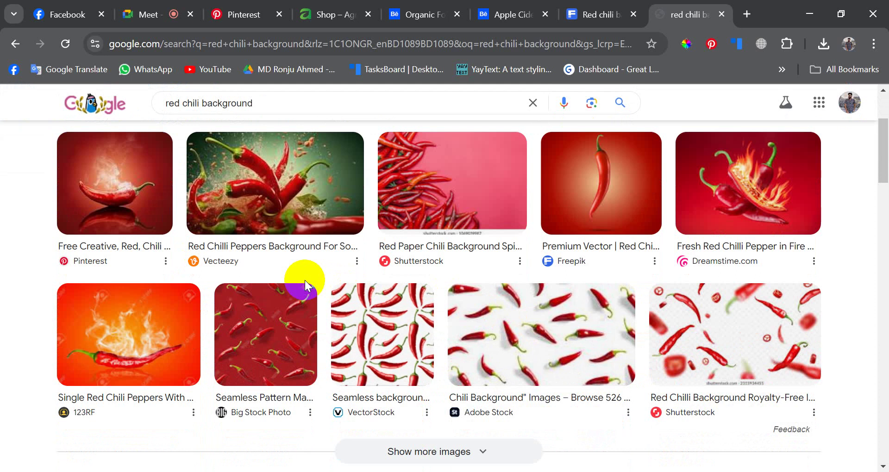
scroll(420, 370, "up", 3)
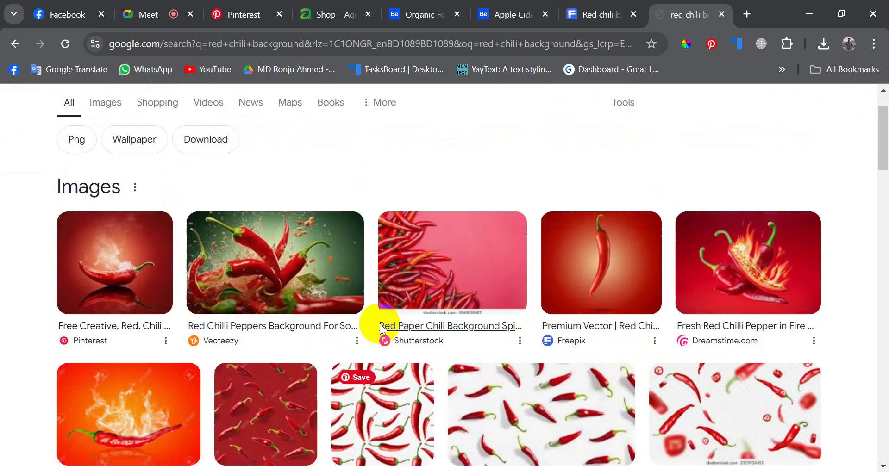
- In image results, preview the Shutterstock flying red chillies image and open its source page
left_click(105, 162)
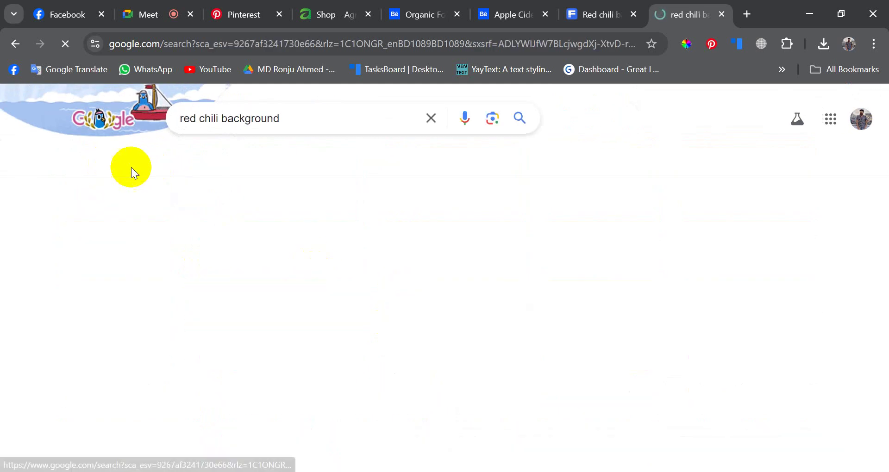
scroll(337, 332, "down", 3)
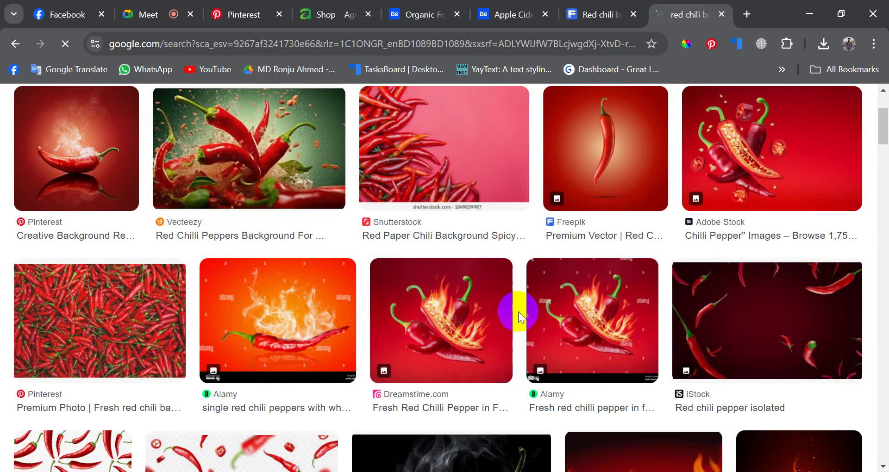
scroll(518, 312, "down", 3)
scroll(329, 309, "down", 2)
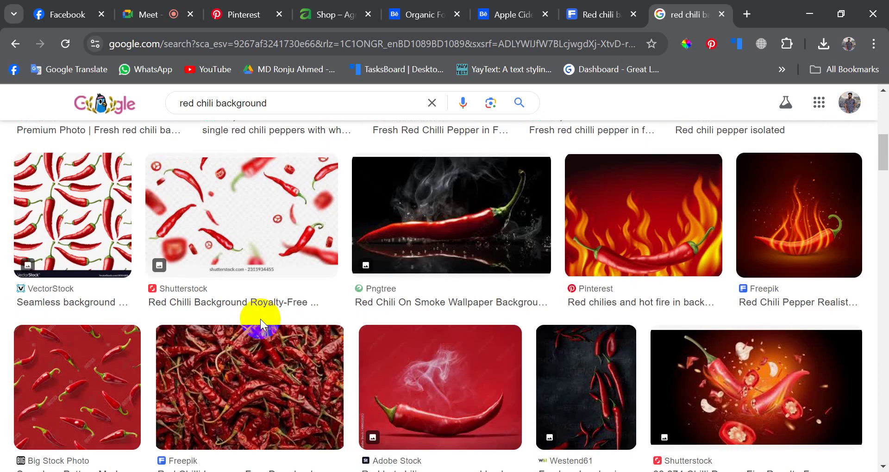
scroll(261, 318, "up", 2)
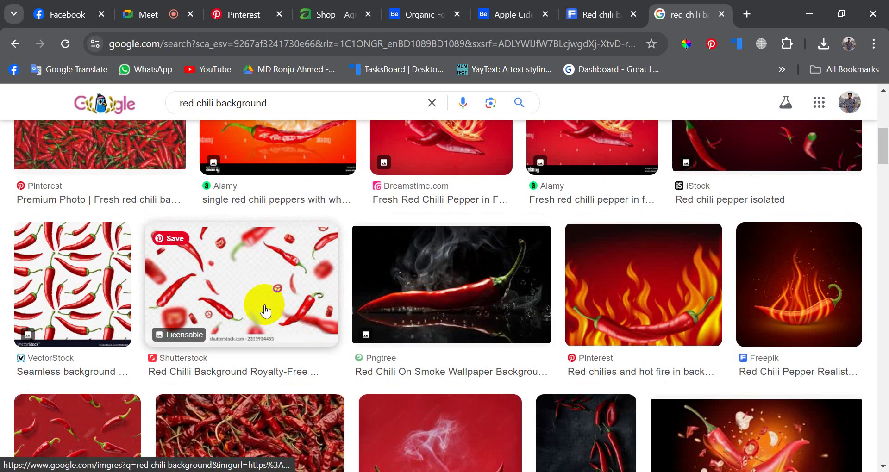
left_click(262, 309)
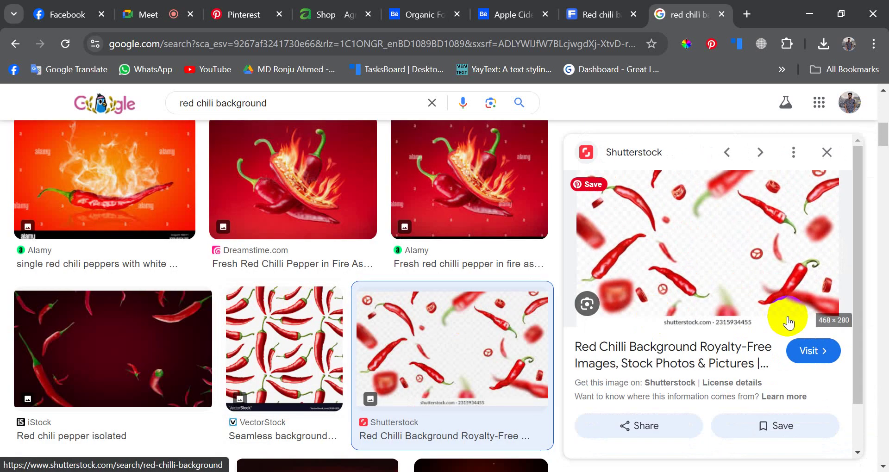
left_click(645, 153)
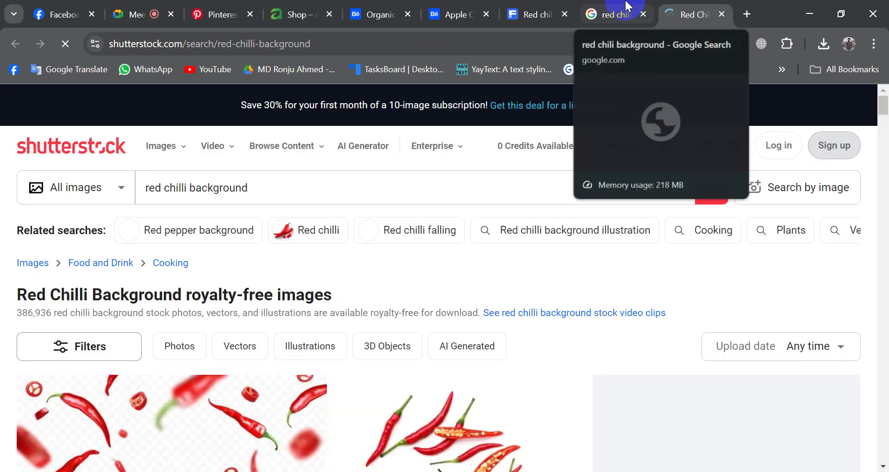
- Browse the Shutterstock results and open the sliced chili with green leaves photo page
scroll(313, 314, "down", 3)
scroll(415, 349, "down", 5)
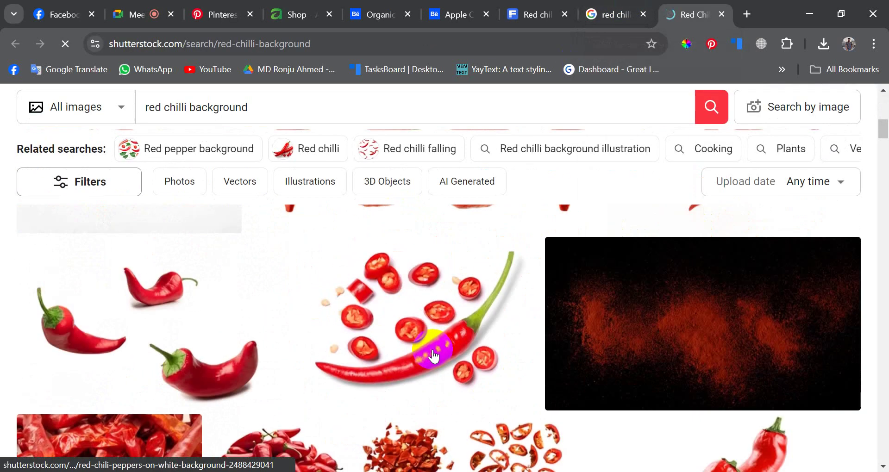
scroll(433, 356, "down", 10)
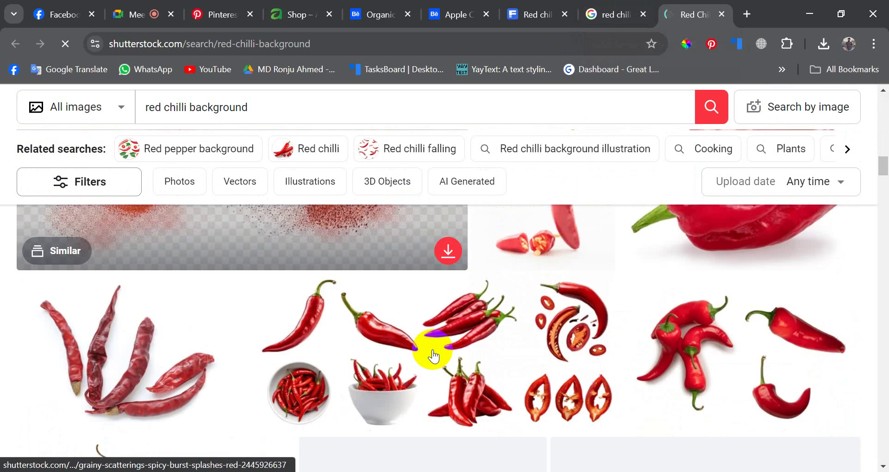
scroll(432, 356, "down", 5)
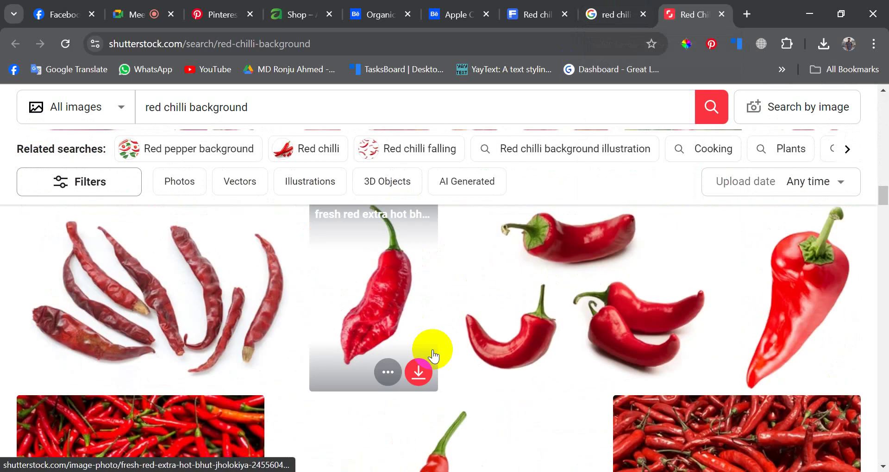
scroll(433, 355, "up", 4)
scroll(433, 356, "down", 5)
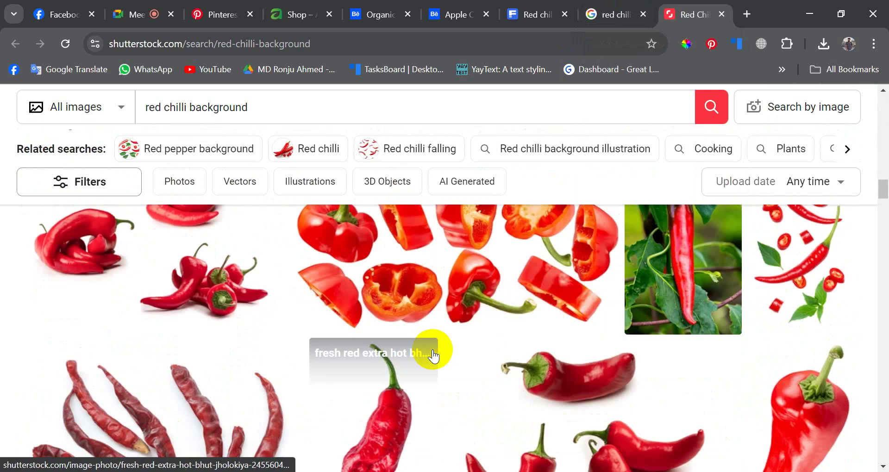
scroll(432, 349, "down", 3)
scroll(431, 352, "up", 8)
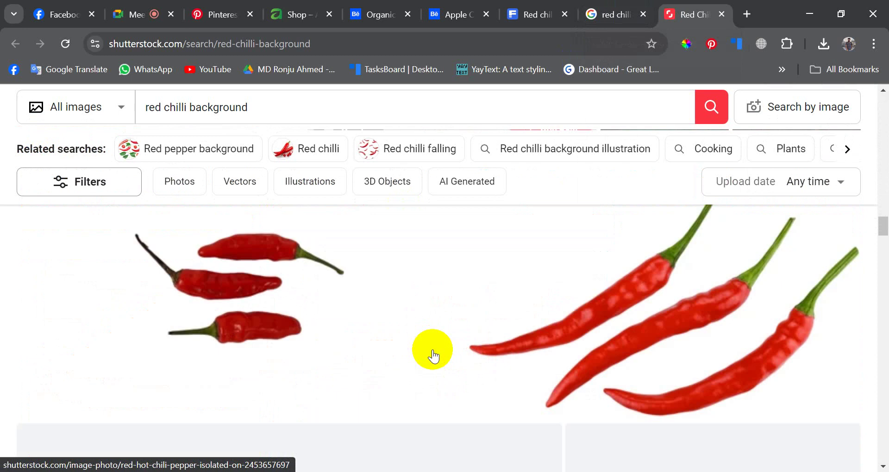
scroll(820, 335, "up", 2)
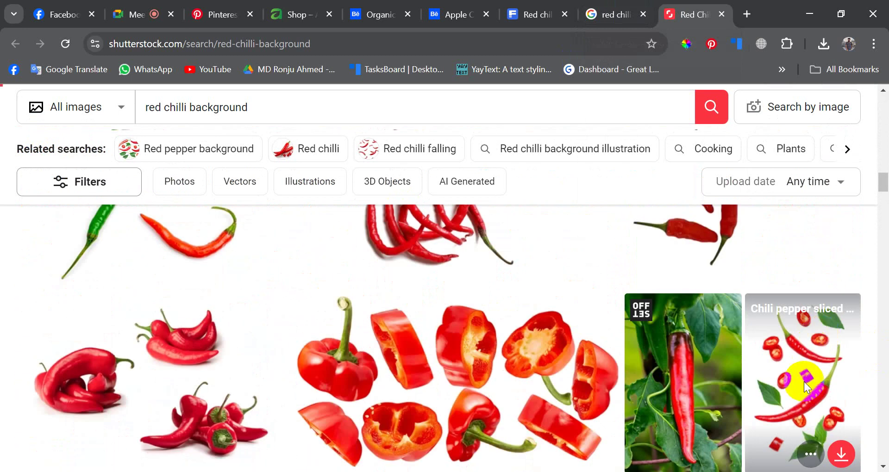
left_click(804, 381)
- Enlarge the chili photo and copy the page's full web address
scroll(330, 346, "down", 3)
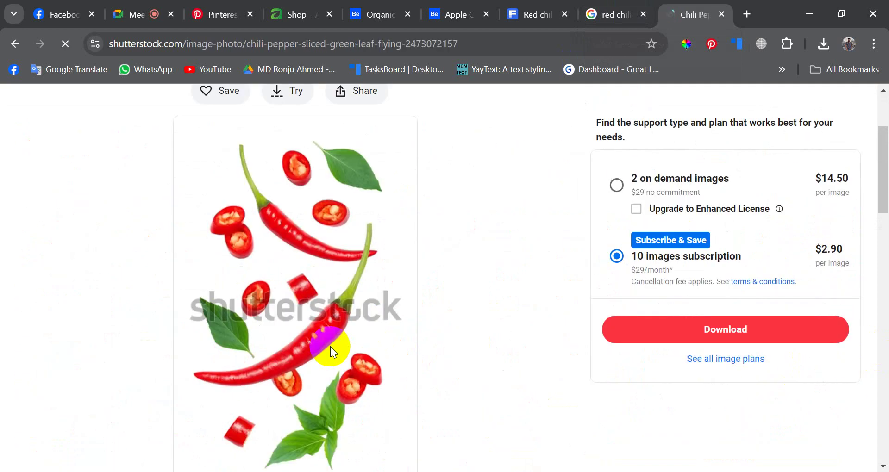
scroll(331, 312, "down", 5)
scroll(337, 312, "up", 4)
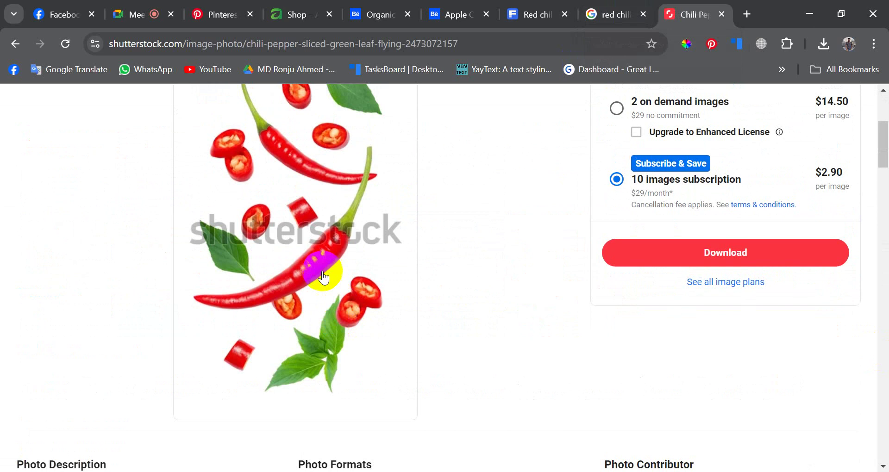
left_click(315, 266)
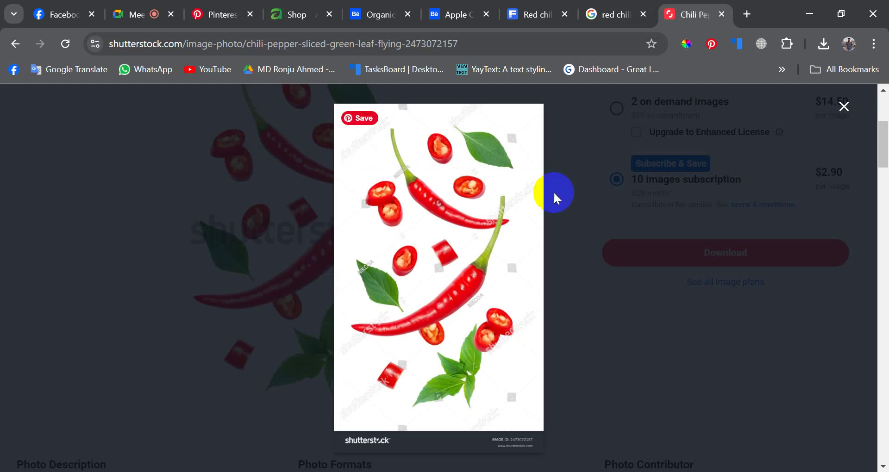
left_click(508, 44)
left_click(508, 44)
left_click_drag(512, 44, 123, 43)
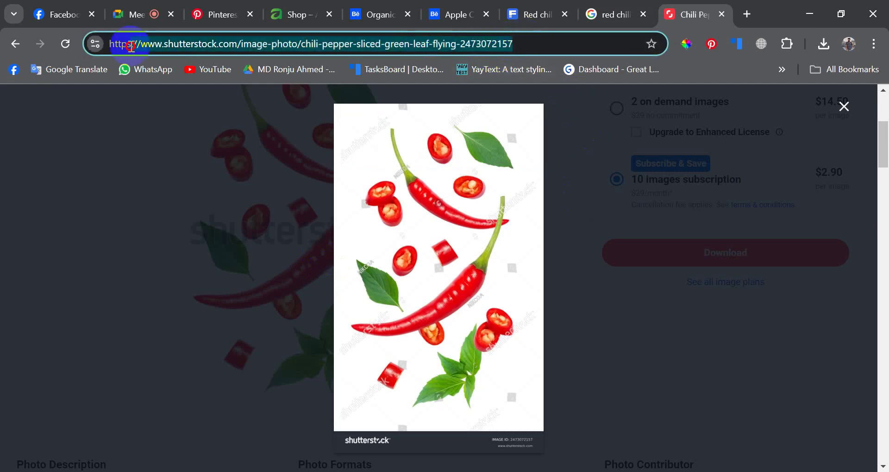
right_click(136, 44)
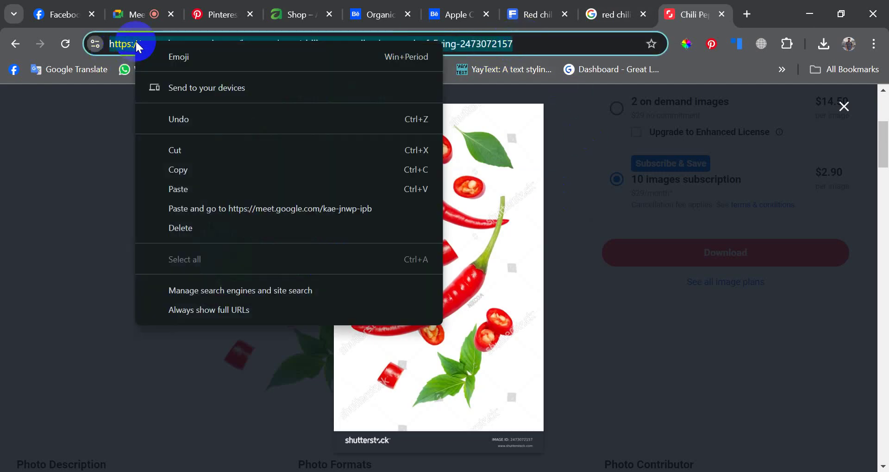
left_click(191, 170)
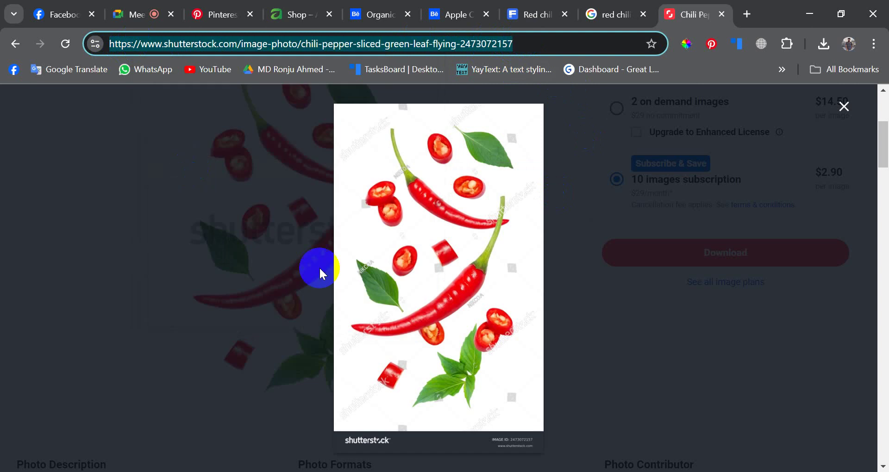
- Close the enlarged photo view and start a blank new browser tab
left_click(628, 335)
scroll(648, 324, "down", 12)
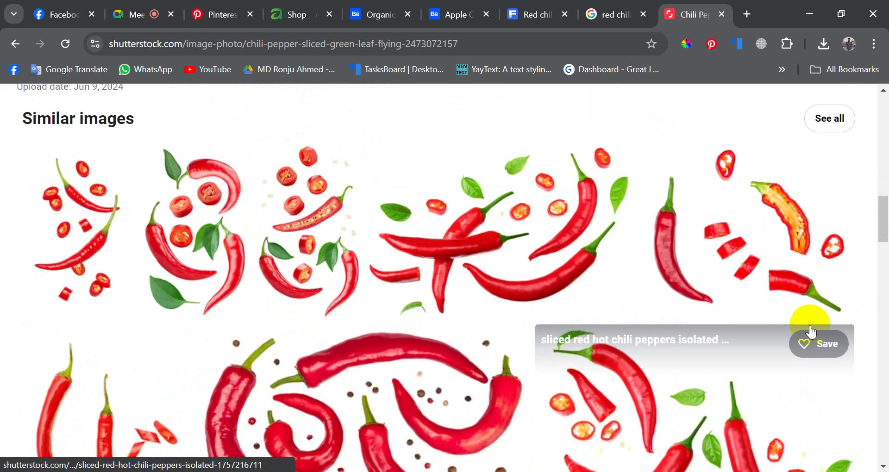
scroll(317, 297, "down", 3)
scroll(264, 307, "up", 1)
scroll(264, 306, "up", 3)
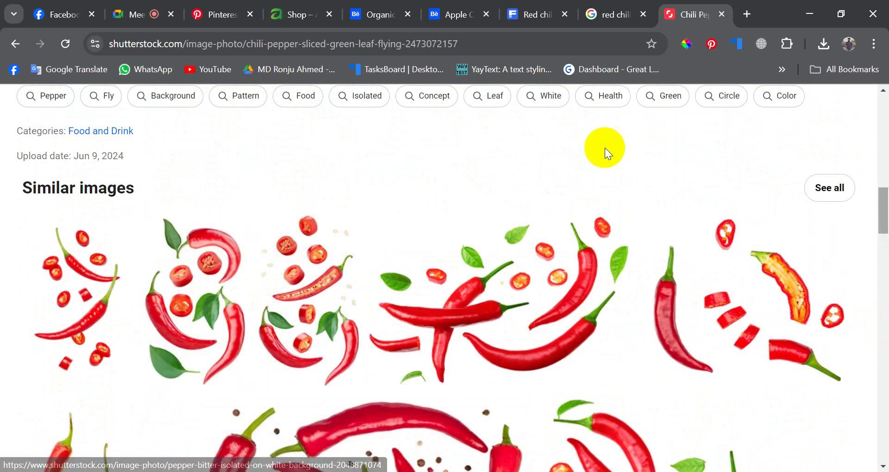
left_click(746, 14)
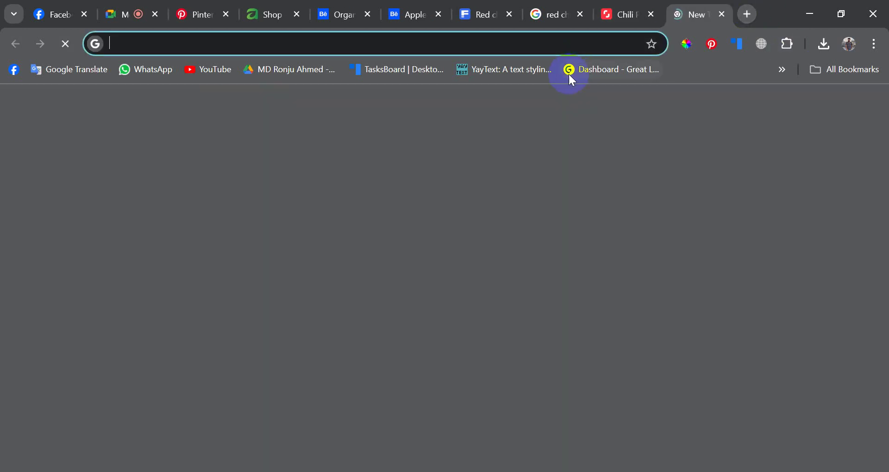
- Go to nohat.cc and sign in with the autofilled account details
left_click(500, 43)
type("nohat.cc")
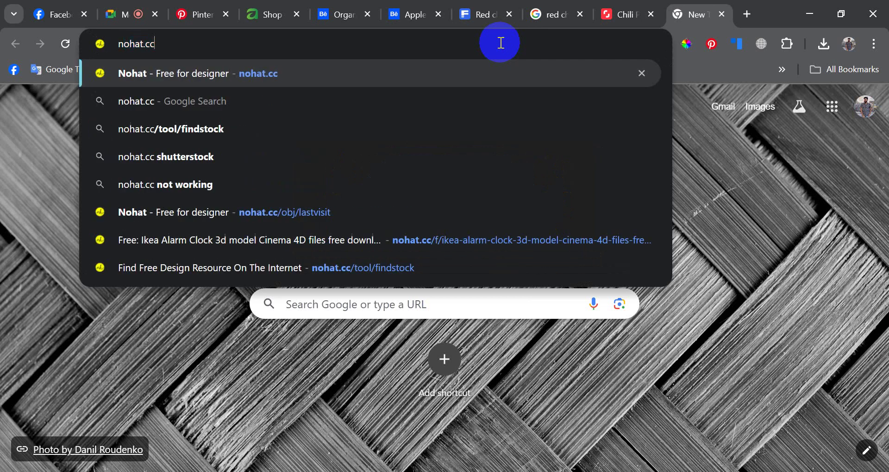
key("Return")
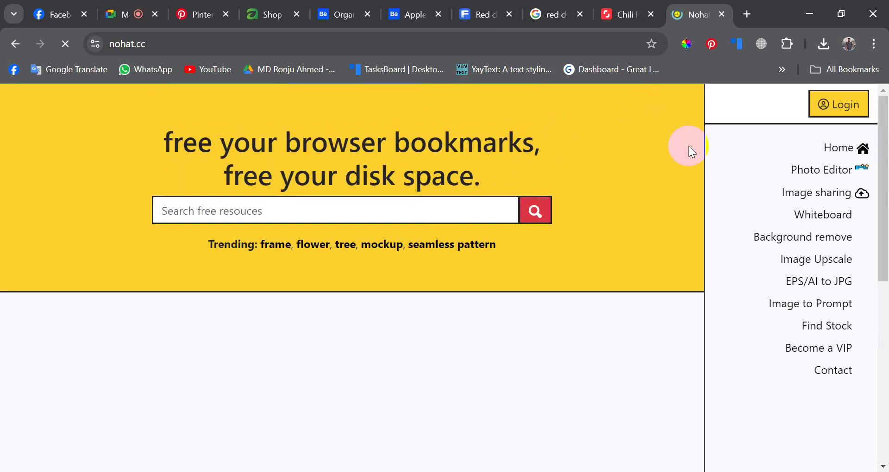
left_click(835, 105)
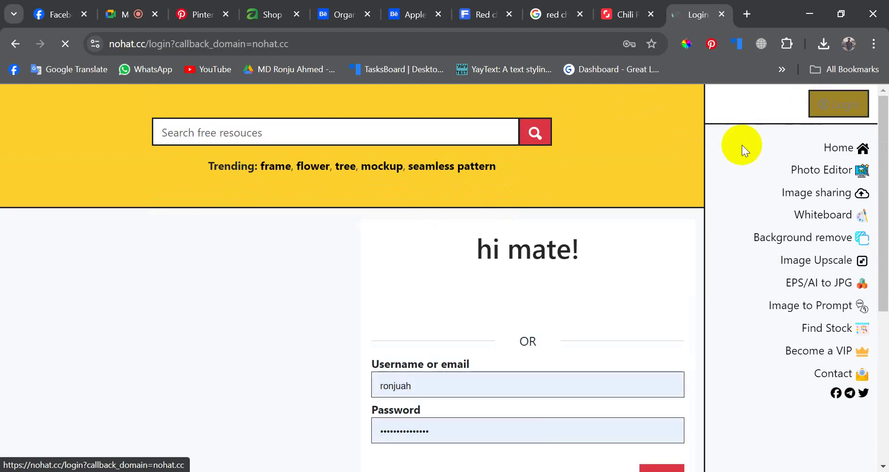
scroll(318, 412, "down", 3)
left_click(661, 356)
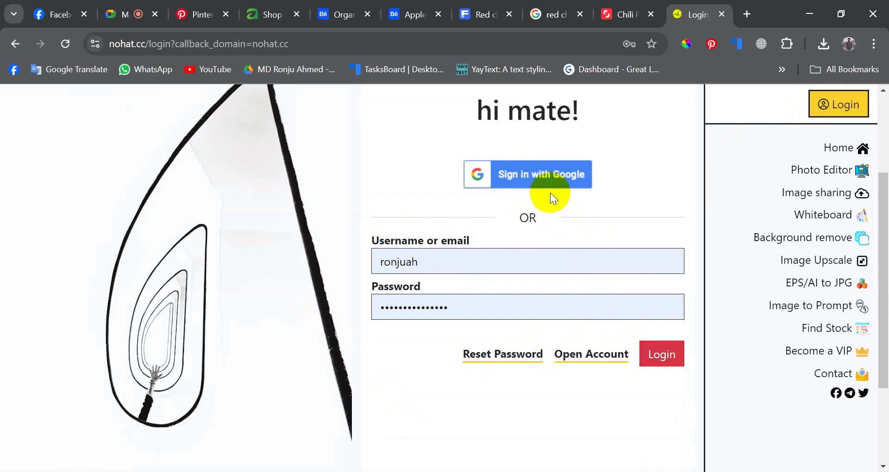
left_click(658, 354)
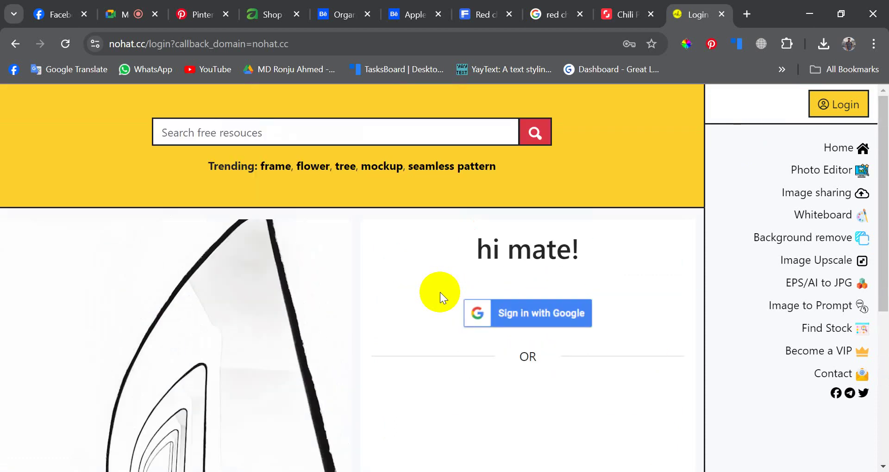
- Open Find Stock, dismiss the ad, and paste the Shutterstock chili link into its search field
scroll(439, 293, "down", 5)
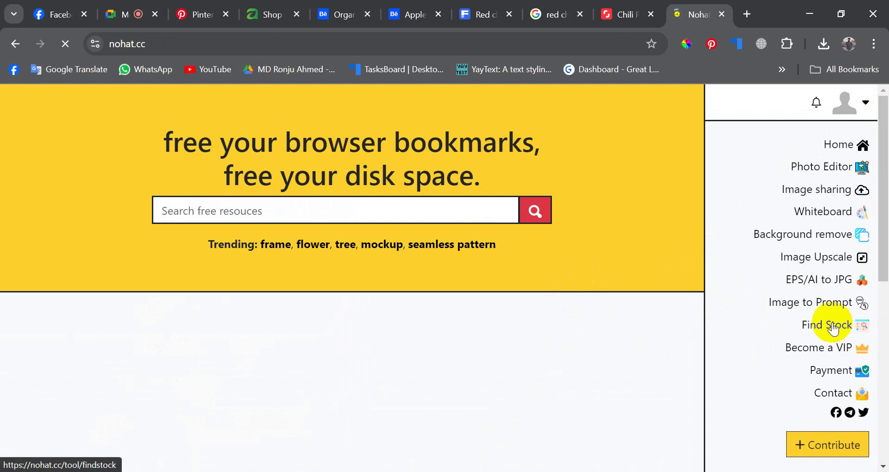
left_click(832, 324)
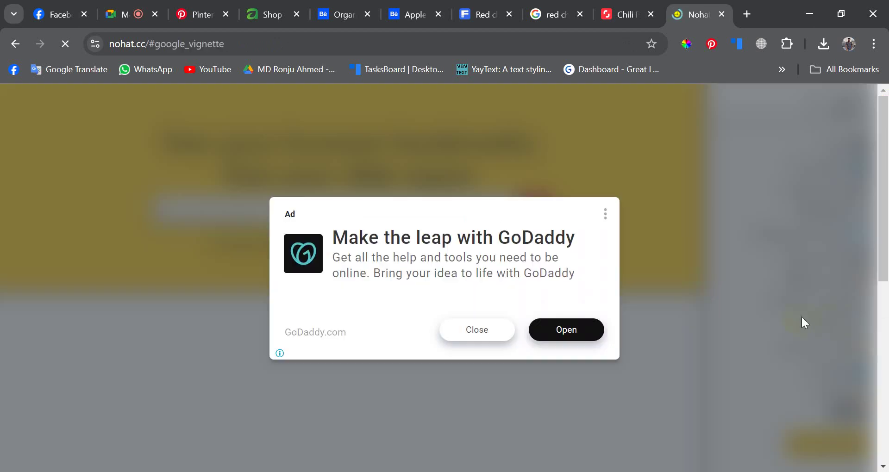
left_click(493, 335)
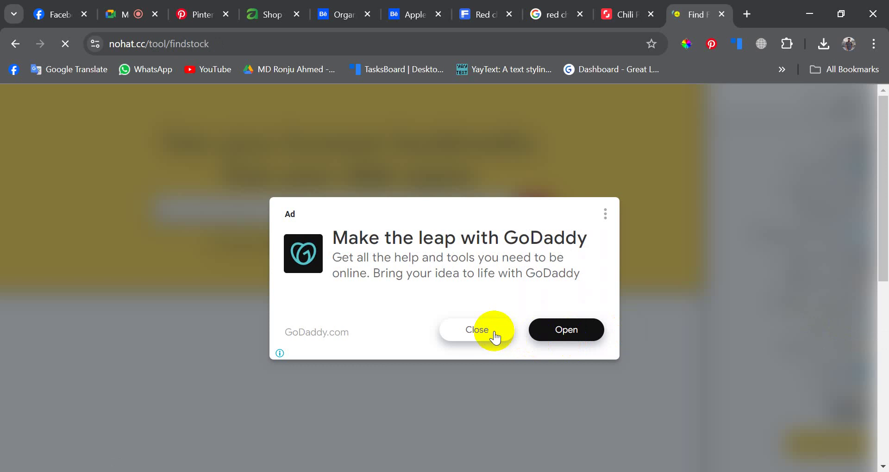
scroll(356, 249, "down", 5)
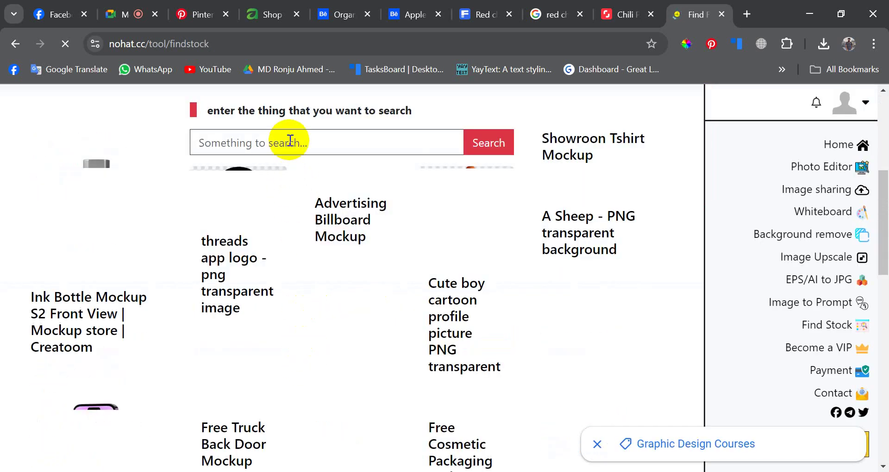
scroll(292, 141, "up", 5)
scroll(310, 278, "down", 1)
left_click(301, 351)
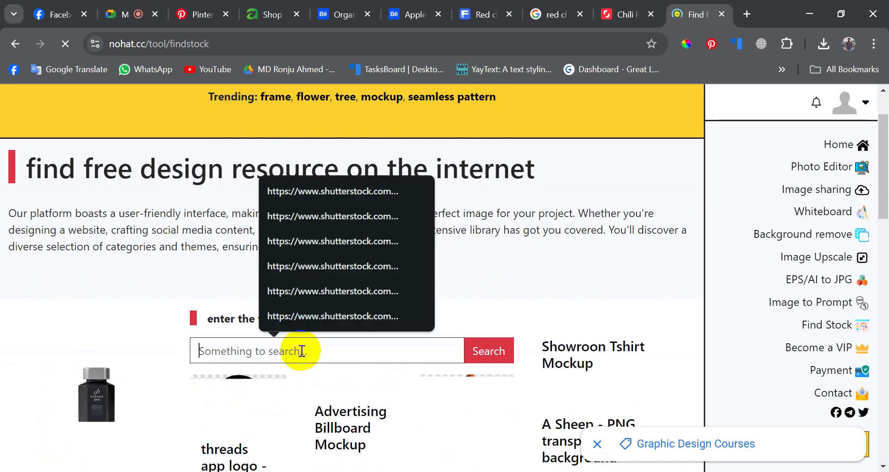
key("ctrl+v")
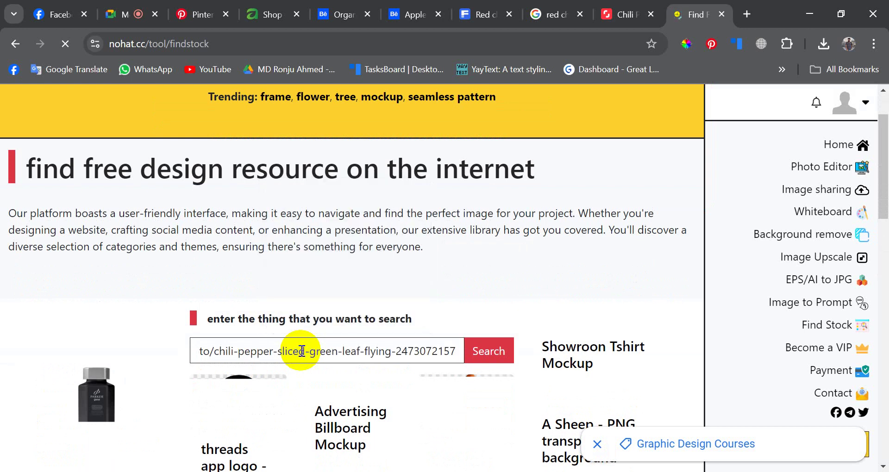
- Recheck the Shutterstock chili image page, dismissing the discount popup, then go back to nohat's Find Stock
left_click(621, 13)
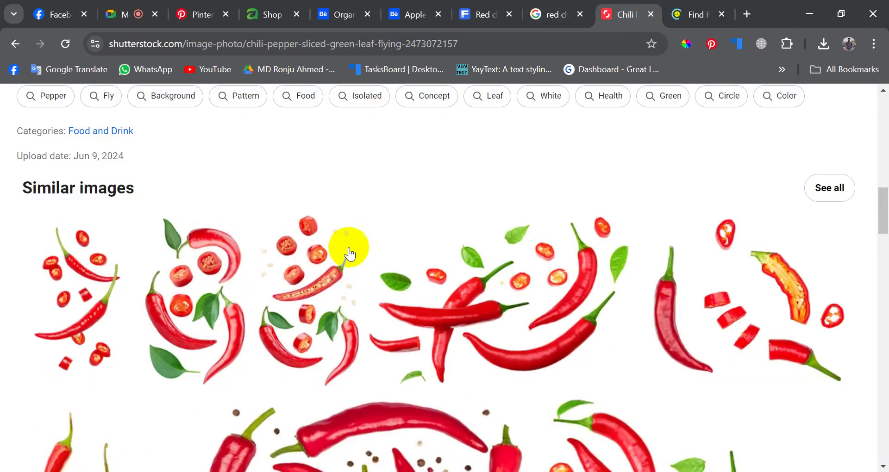
scroll(343, 250, "up", 7)
scroll(325, 265, "up", 8)
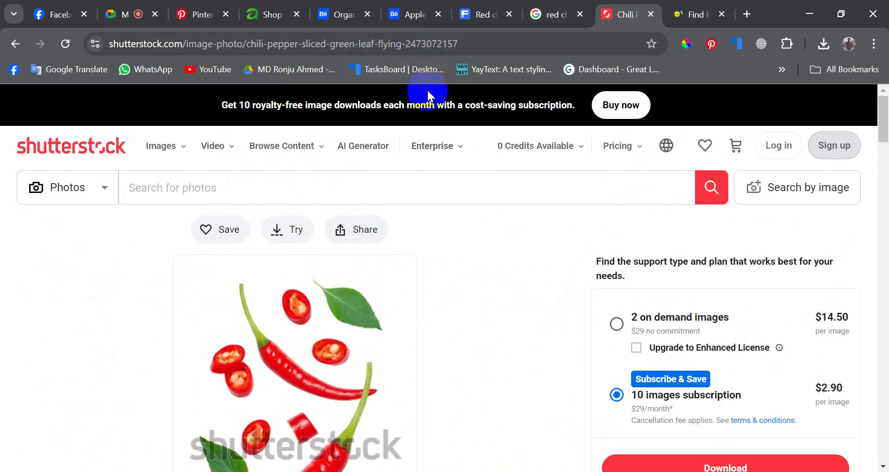
left_click(309, 326)
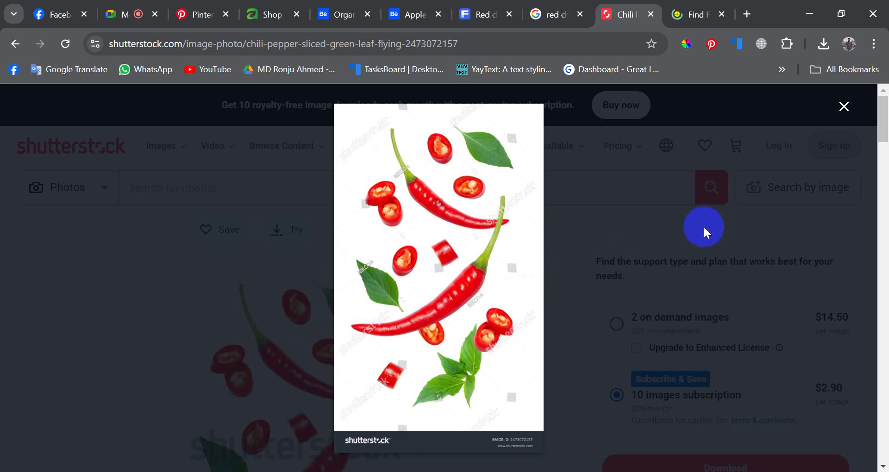
left_click(336, 324)
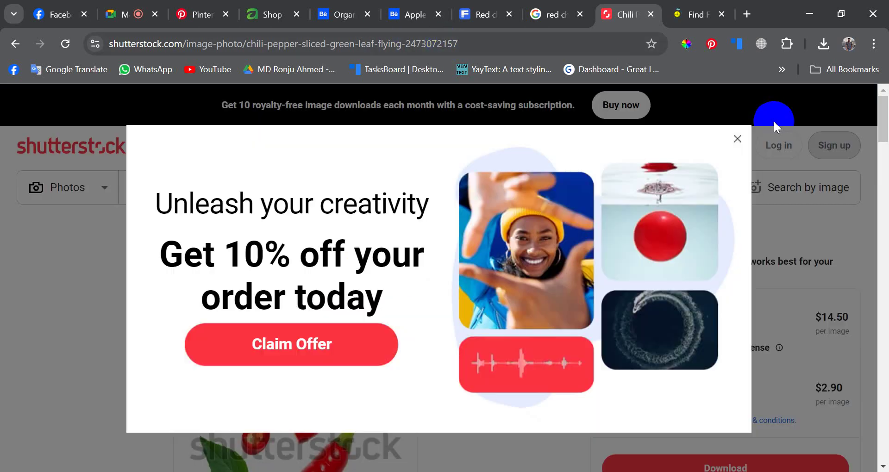
left_click(736, 140)
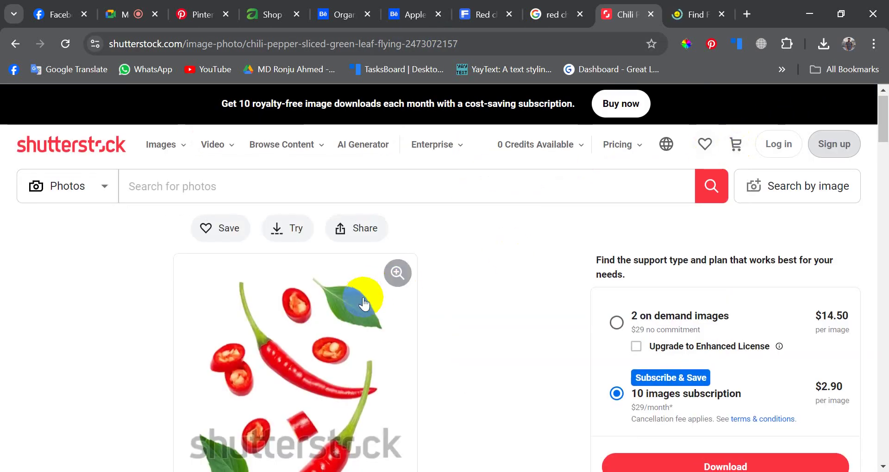
scroll(324, 301, "down", 3)
left_click(240, 256)
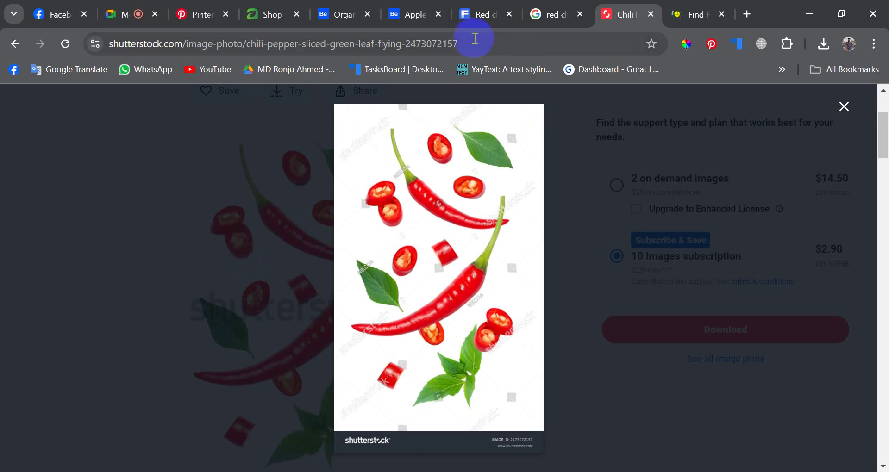
left_click(474, 45)
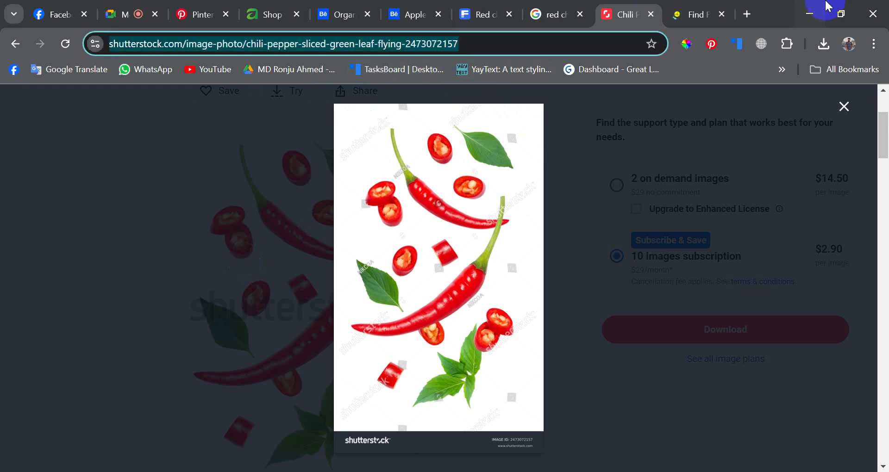
left_click(699, 15)
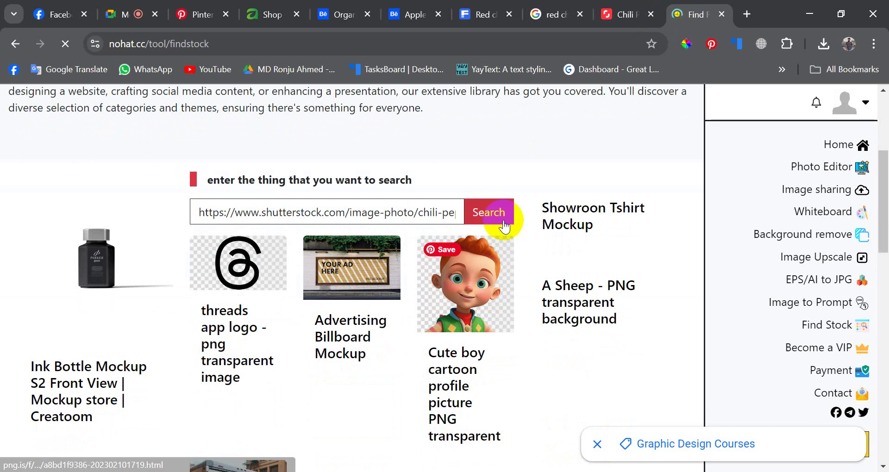
- Search the pasted chili link in Find Stock, request the free copy, and open the result
left_click(501, 219)
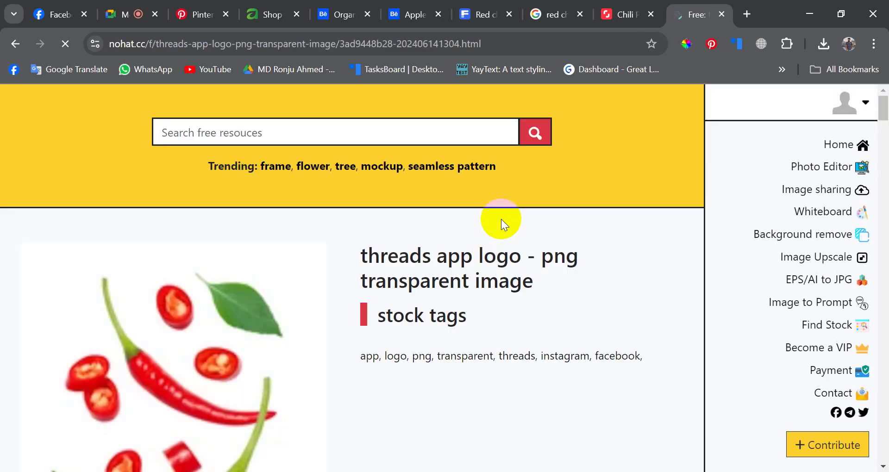
scroll(324, 321, "down", 10)
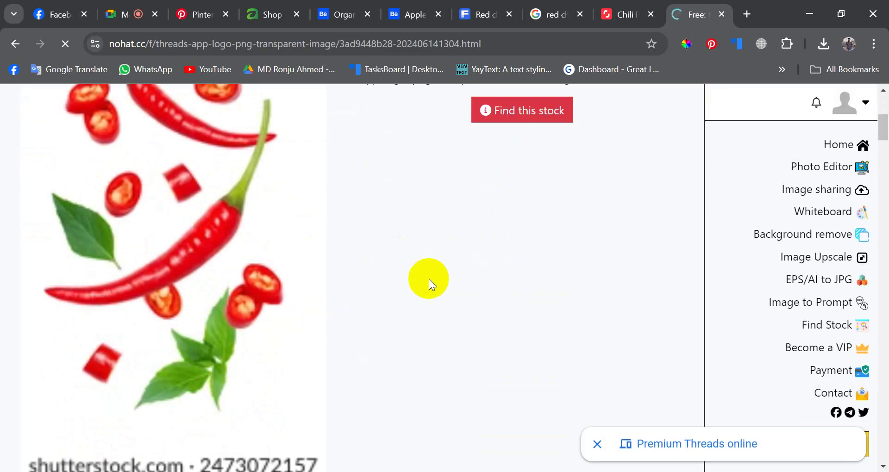
left_click(523, 113)
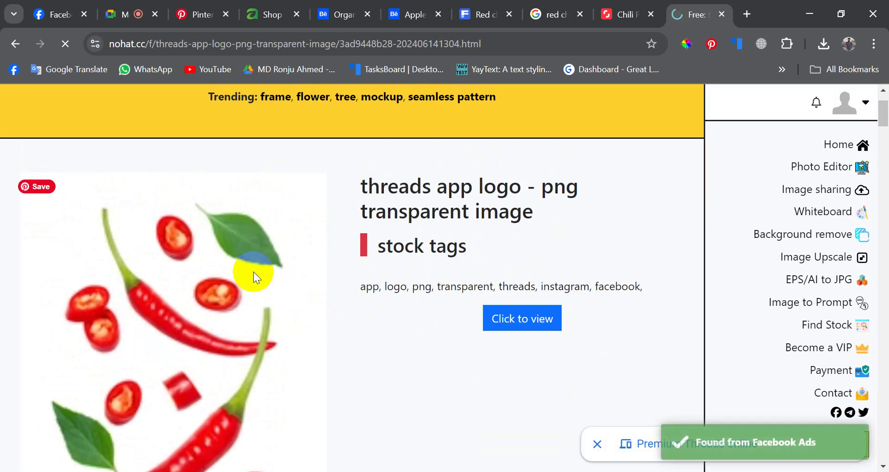
scroll(520, 301, "down", 3)
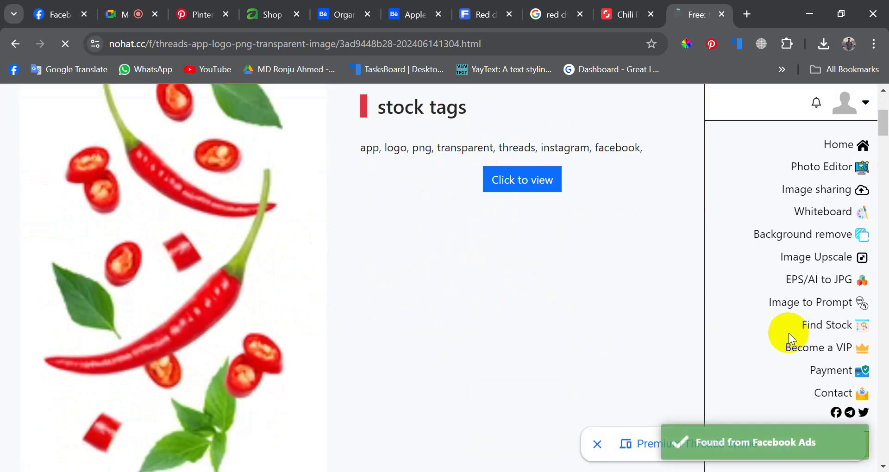
scroll(603, 337, "down", 3)
scroll(597, 329, "up", 5)
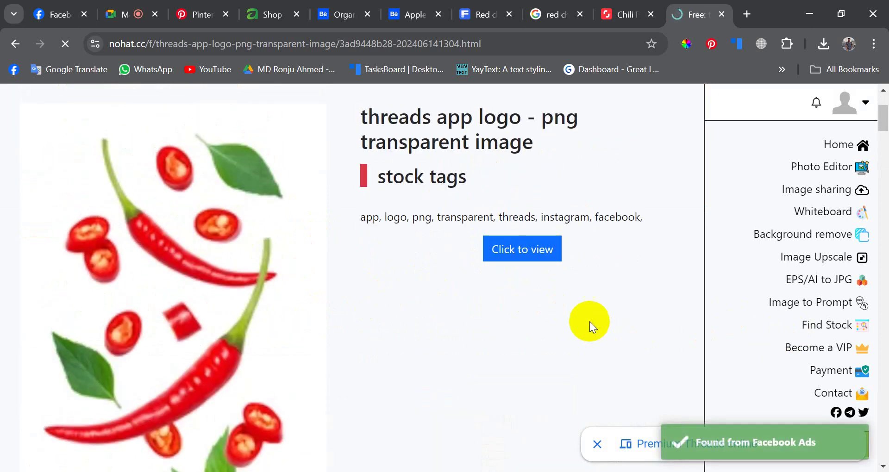
left_click(549, 258)
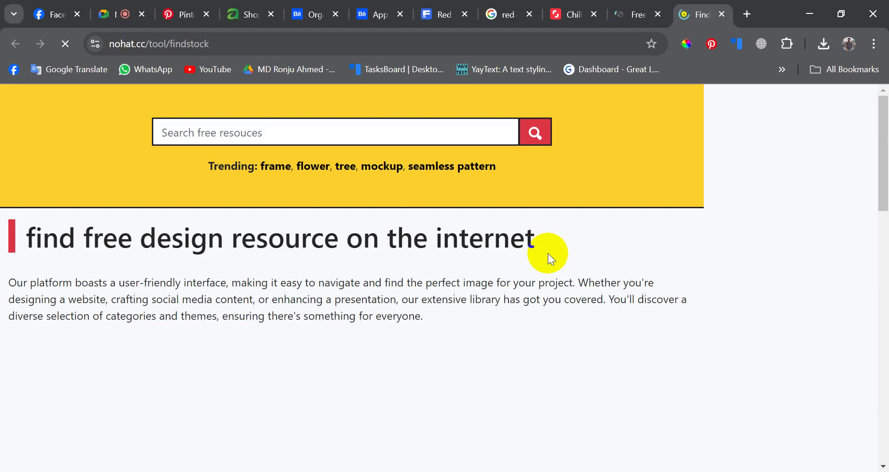
- Move between the chili stock file page and the loading result tab while it loads
scroll(447, 290, "down", 3)
scroll(496, 267, "down", 3)
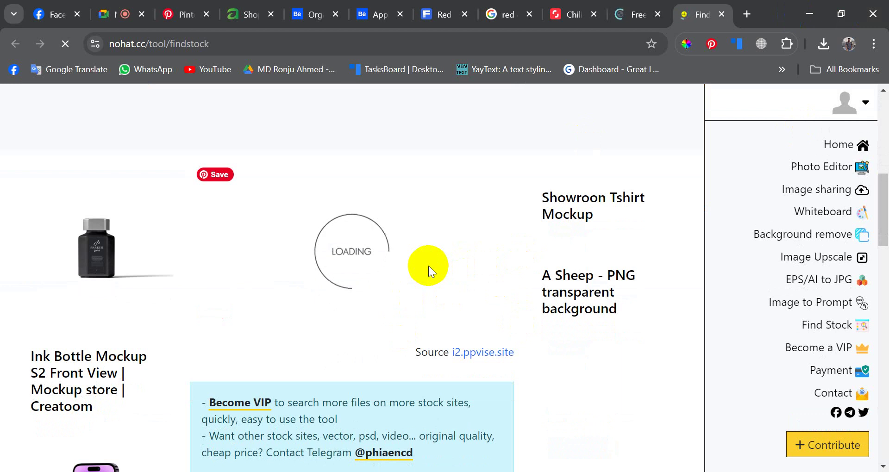
scroll(429, 266, "down", 5)
scroll(429, 266, "up", 8)
scroll(429, 265, "down", 3)
left_click(623, 3)
scroll(333, 262, "down", 15)
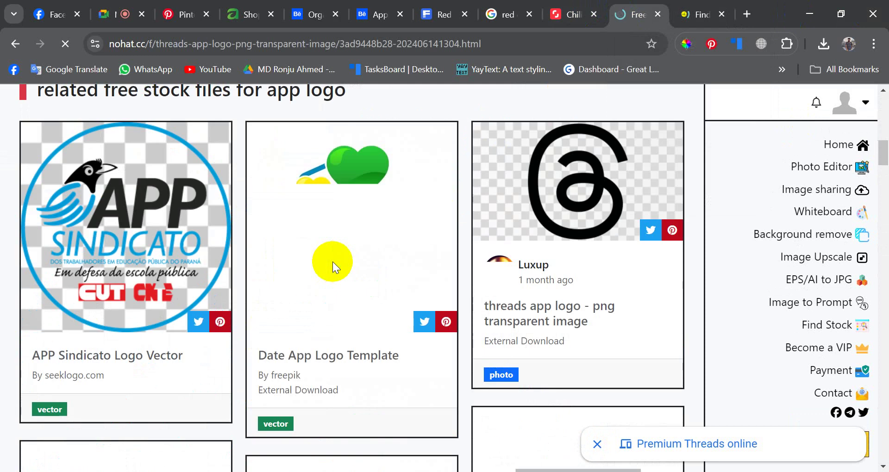
scroll(342, 271, "down", 6)
left_click(701, 7)
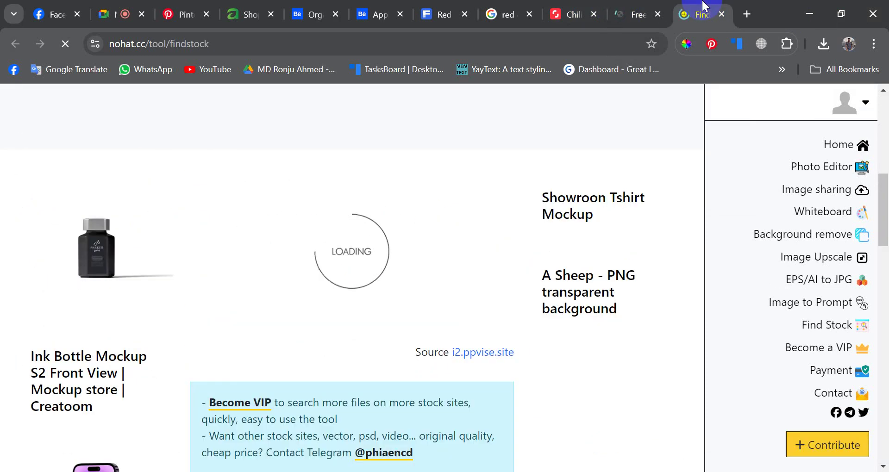
scroll(491, 268, "down", 4)
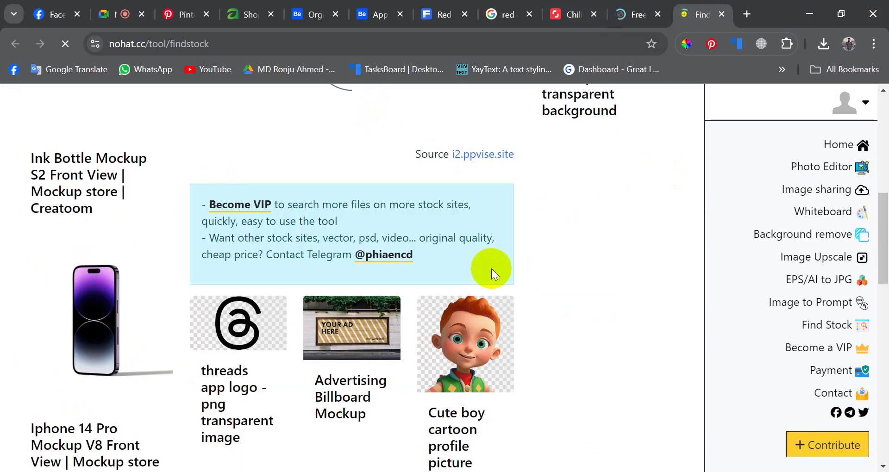
scroll(310, 218, "up", 5)
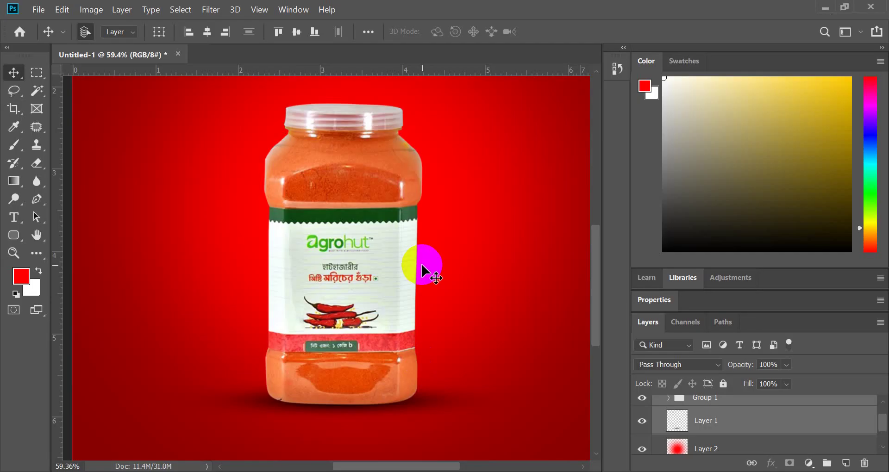
- Zoom out over the Photoshop jar artboard, then bring nohat's Find Stock page back to front
scroll(424, 271, "down", 1)
scroll(424, 270, "down", 1)
scroll(428, 278, "up", 1)
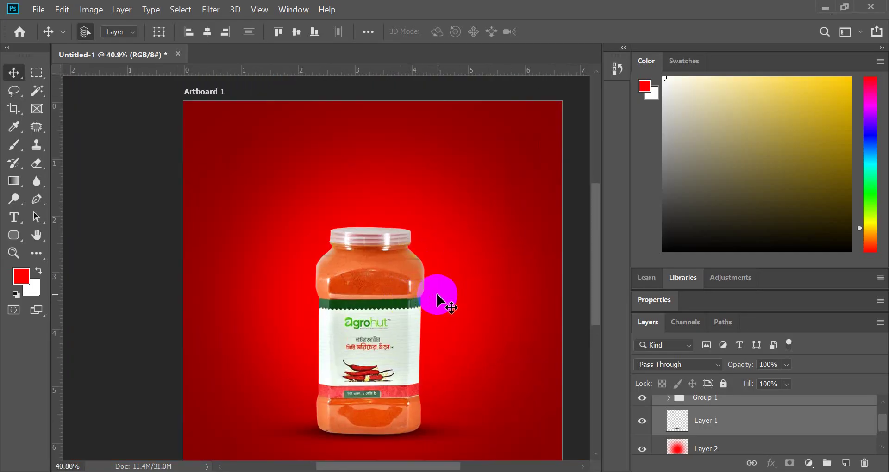
scroll(437, 300, "down", 1)
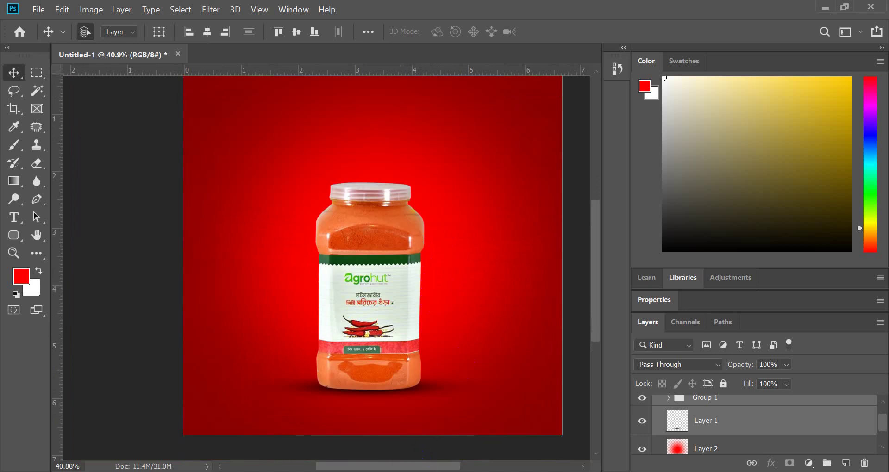
mouse_move(416, 470)
left_click(371, 435)
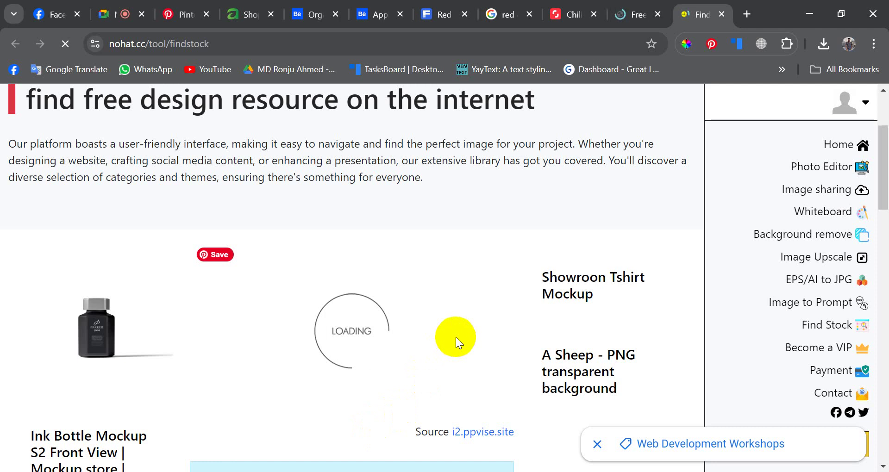
- Go back to the red chili background image results and scroll through them
scroll(456, 337, "down", 5)
scroll(481, 249, "up", 7)
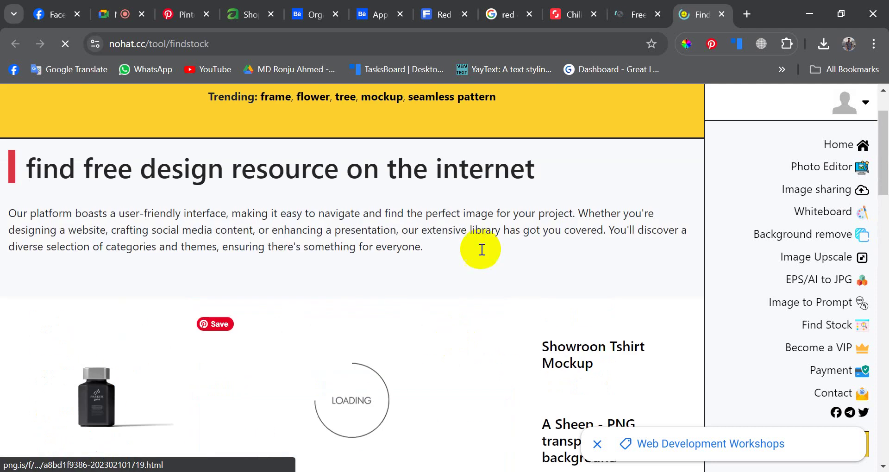
left_click(495, 19)
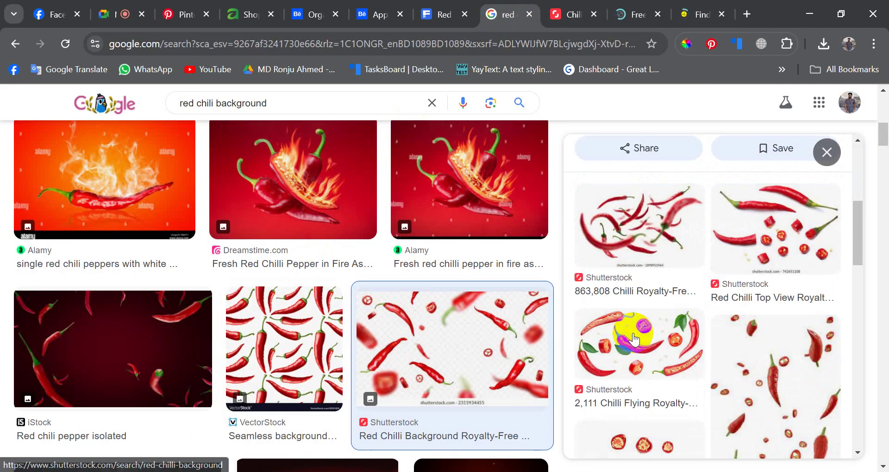
scroll(325, 351, "down", 5)
scroll(325, 350, "down", 15)
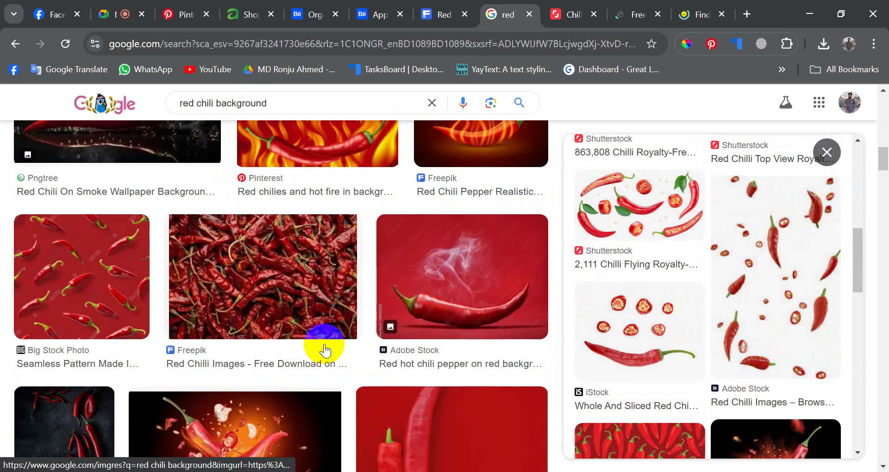
scroll(325, 350, "down", 8)
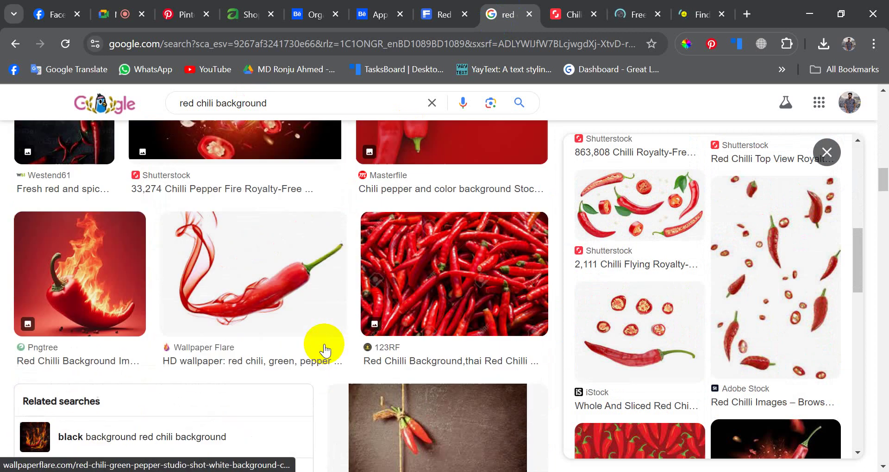
scroll(325, 350, "down", 15)
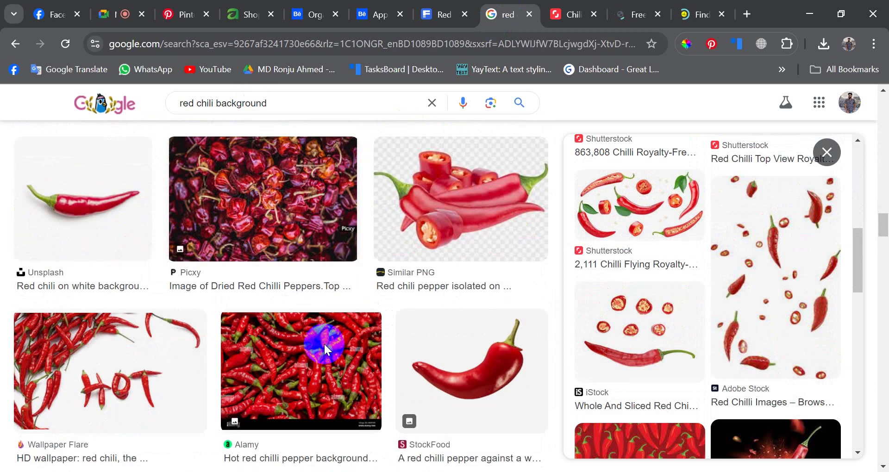
scroll(325, 350, "down", 16)
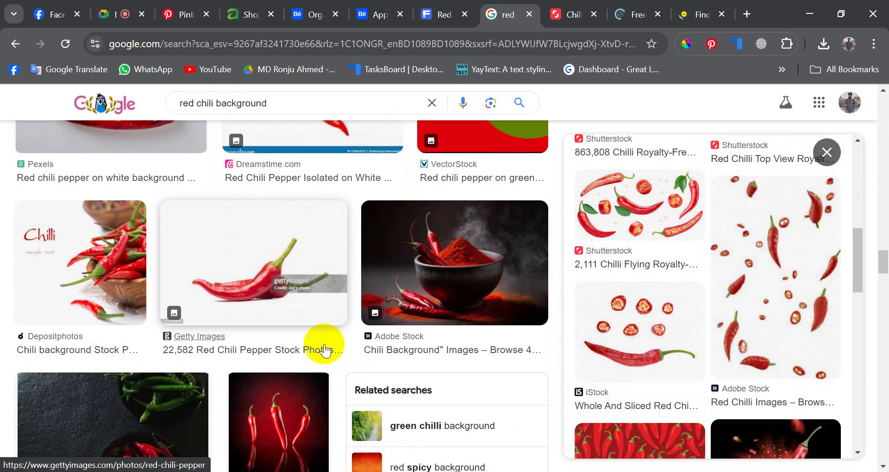
scroll(325, 351, "up", 3)
scroll(325, 351, "down", 10)
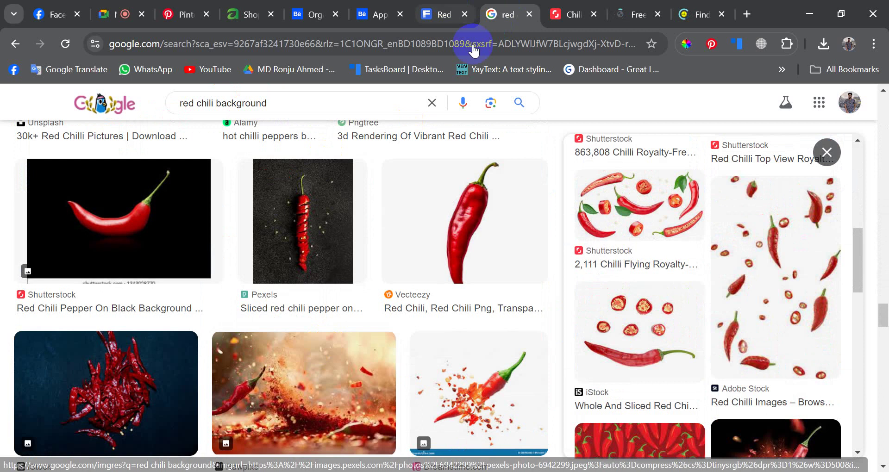
scroll(519, 323, "down", 11)
scroll(674, 324, "down", 5)
scroll(561, 327, "down", 6)
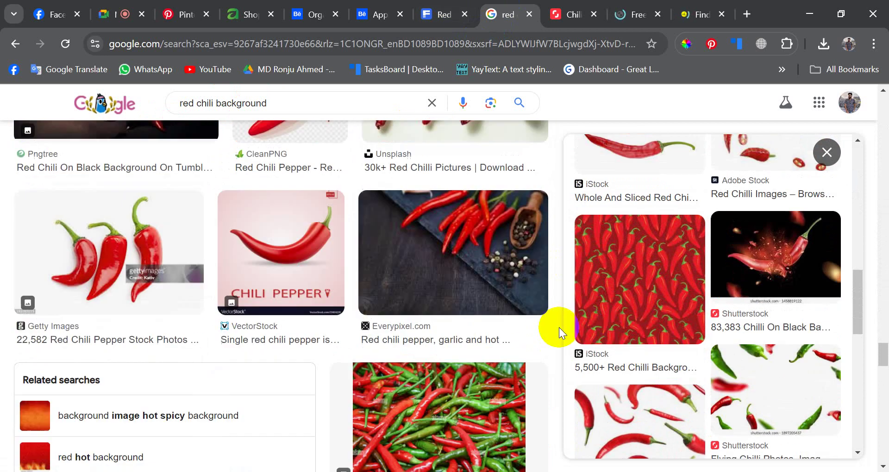
scroll(764, 317, "down", 6)
scroll(677, 338, "up", 4)
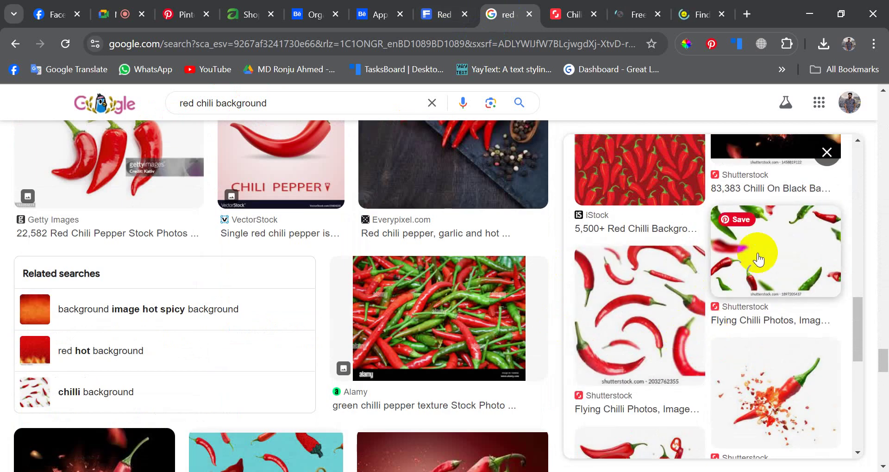
scroll(545, 311, "down", 4)
scroll(740, 301, "down", 3)
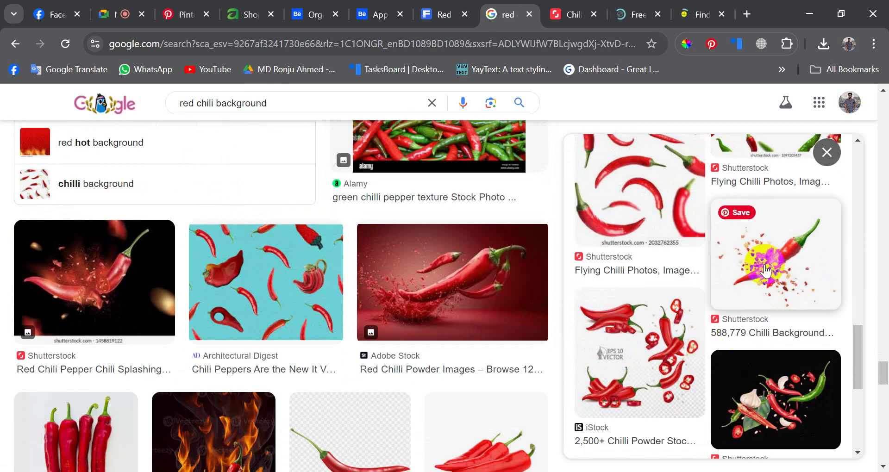
- Open the chilli splash image's Shutterstock source page in a new tab, then switch to nohat.cc
left_click(767, 254)
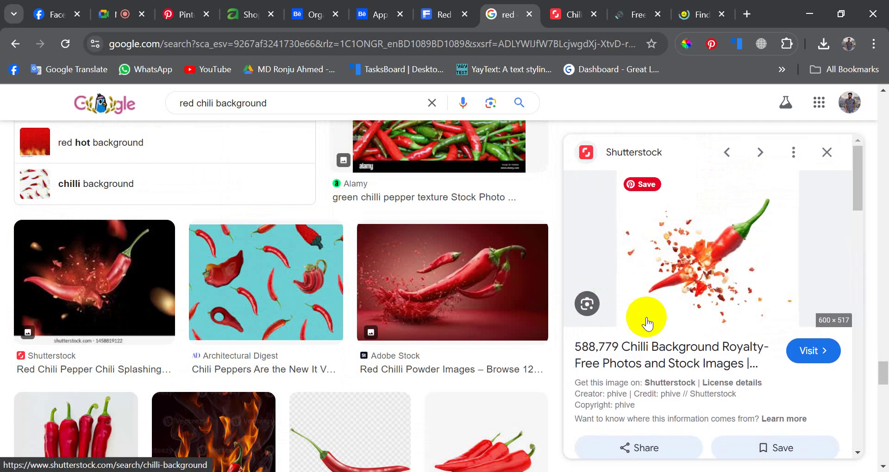
left_click(698, 287)
left_click(642, 6)
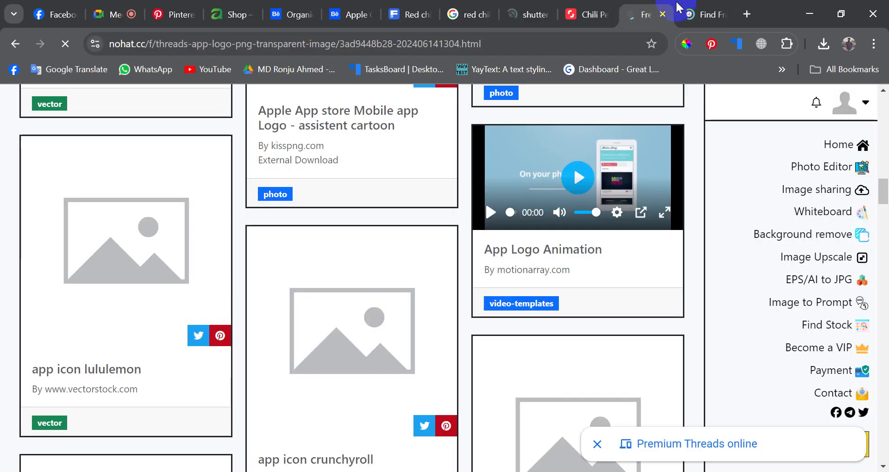
- Check the nohat and chili pepper tabs, then browse the Shutterstock chilli background results
left_click(696, 2)
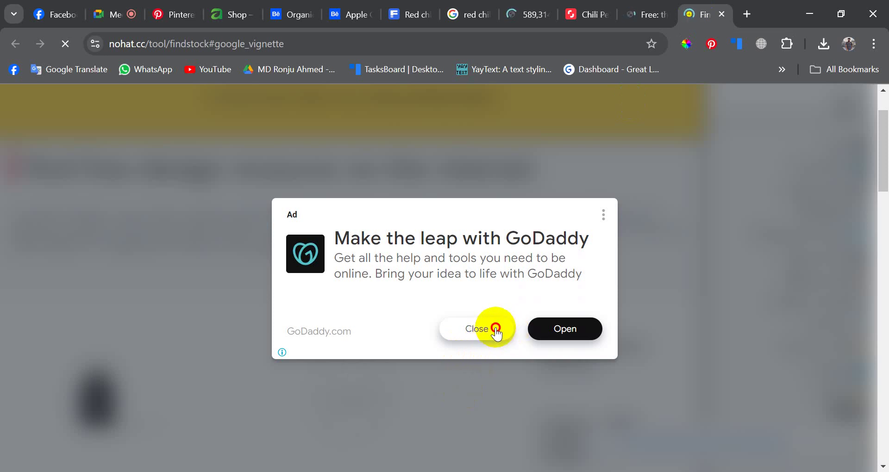
left_click(600, 6)
left_click(525, 5)
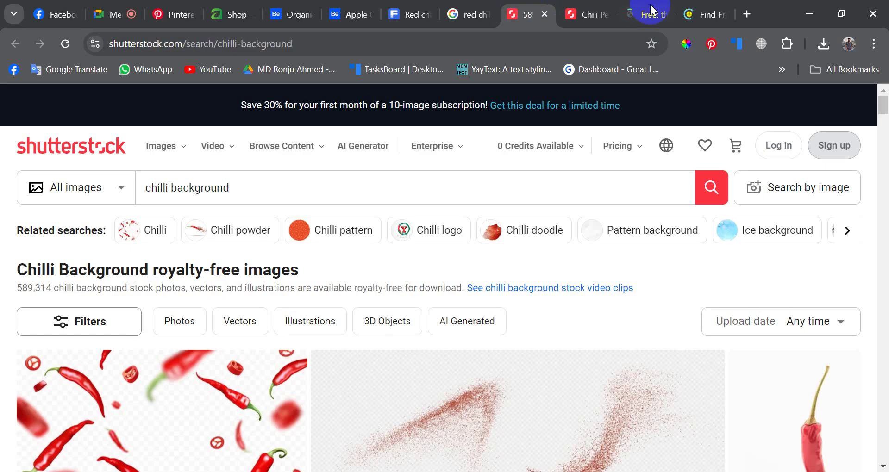
scroll(459, 306, "down", 2)
scroll(463, 334, "up", 3)
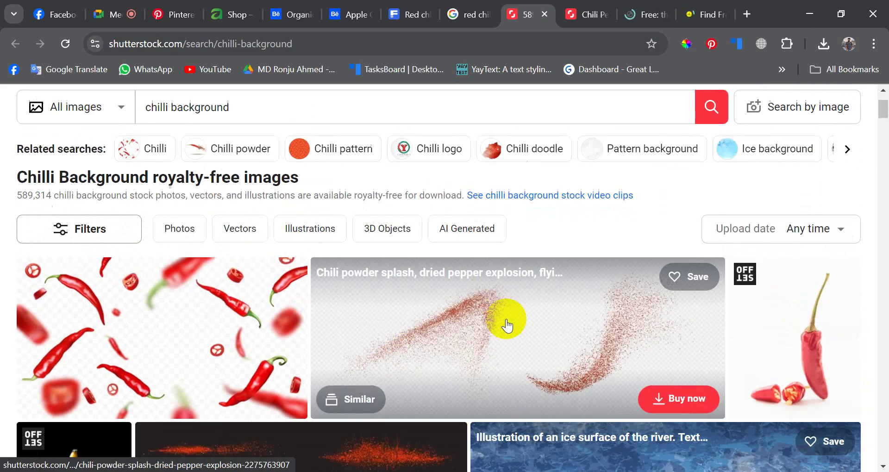
scroll(417, 327, "down", 5)
scroll(333, 336, "up", 3)
scroll(416, 341, "down", 10)
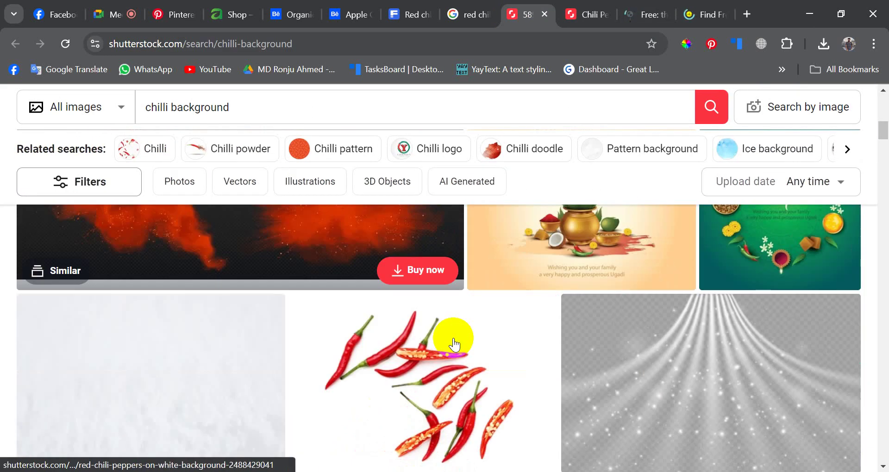
scroll(454, 343, "down", 10)
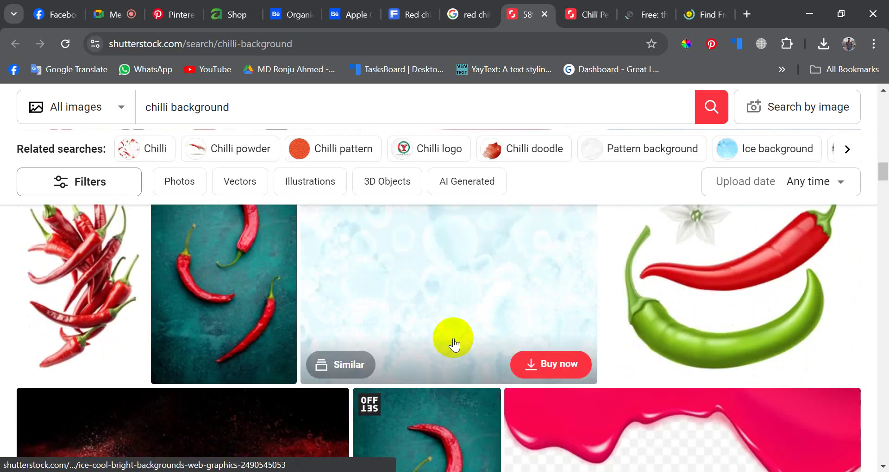
scroll(453, 343, "down", 8)
scroll(454, 342, "down", 8)
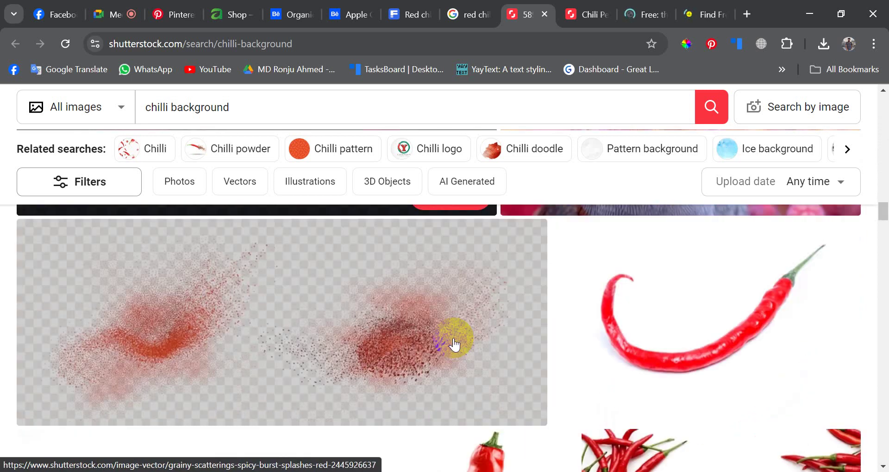
- Scroll further through the chilli backgrounds and bring up the sliced chili pepper image page
scroll(454, 344, "up", 20)
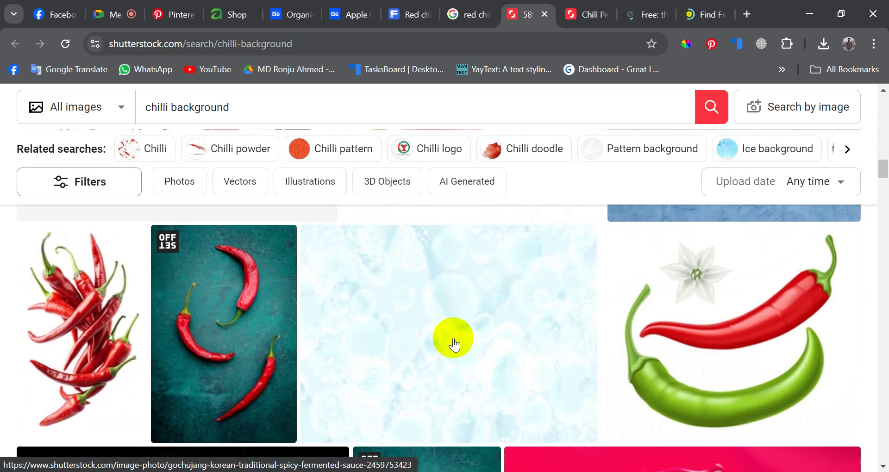
scroll(454, 344, "up", 3)
scroll(454, 345, "down", 3)
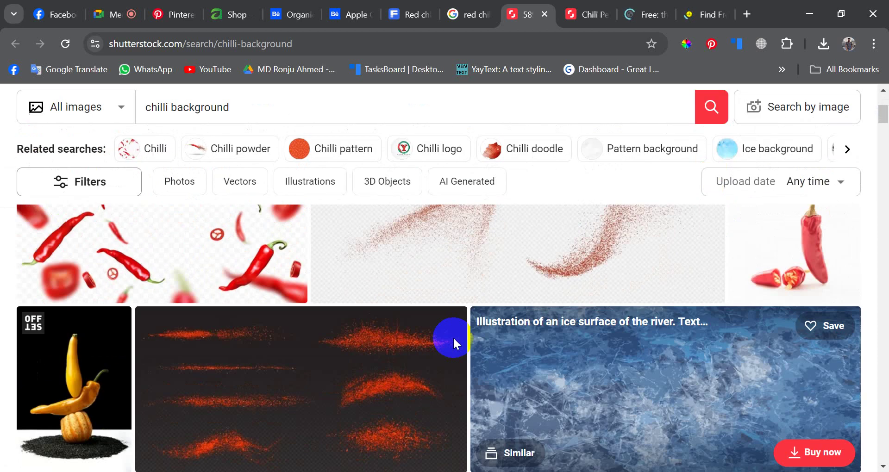
scroll(454, 345, "up", 2)
scroll(454, 344, "down", 7)
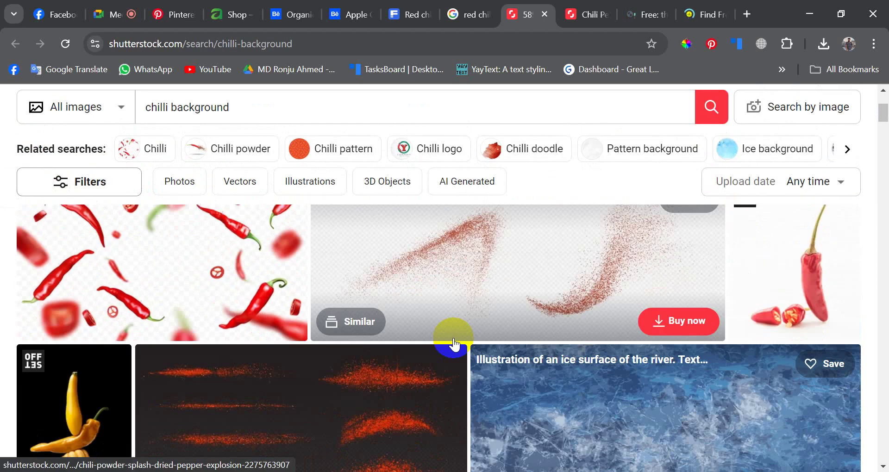
scroll(454, 344, "down", 10)
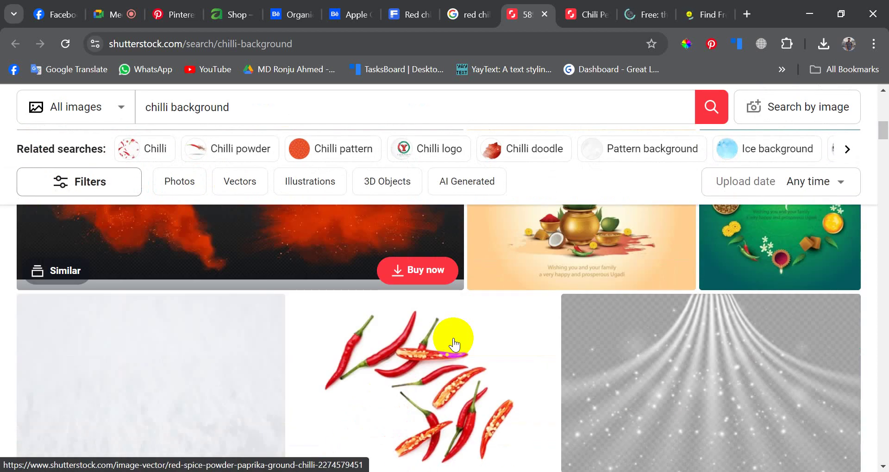
scroll(509, 278, "down", 10)
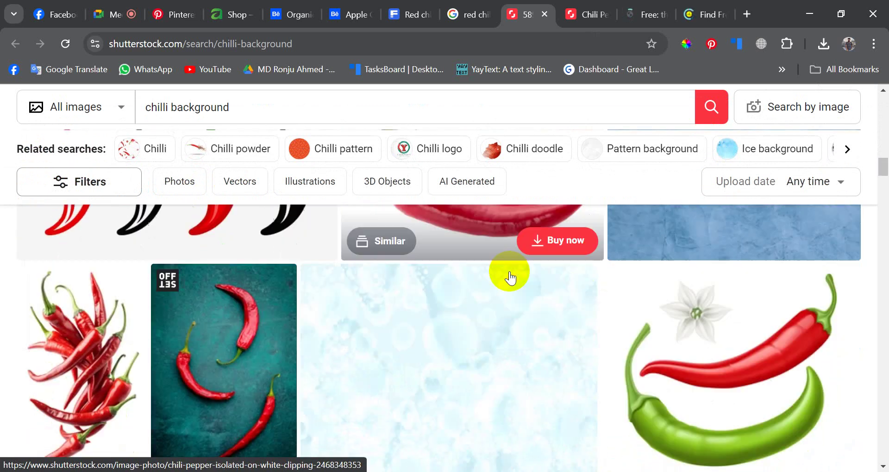
scroll(511, 278, "down", 10)
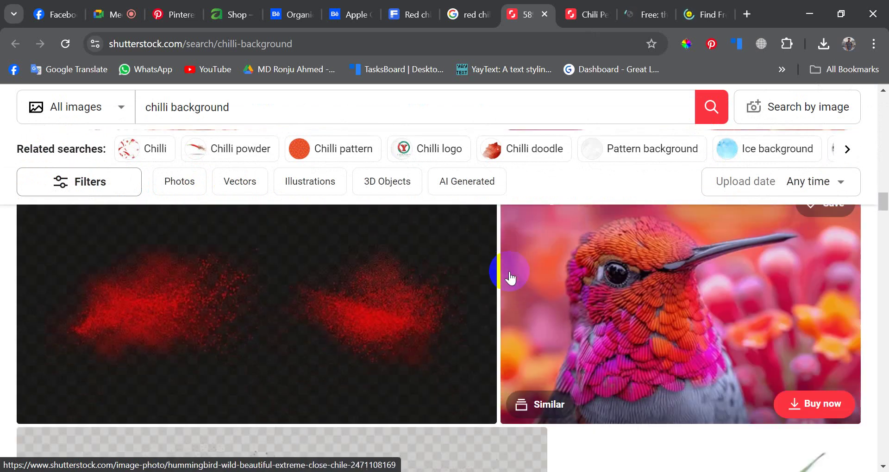
scroll(510, 277, "down", 4)
scroll(511, 278, "up", 3)
scroll(510, 273, "down", 10)
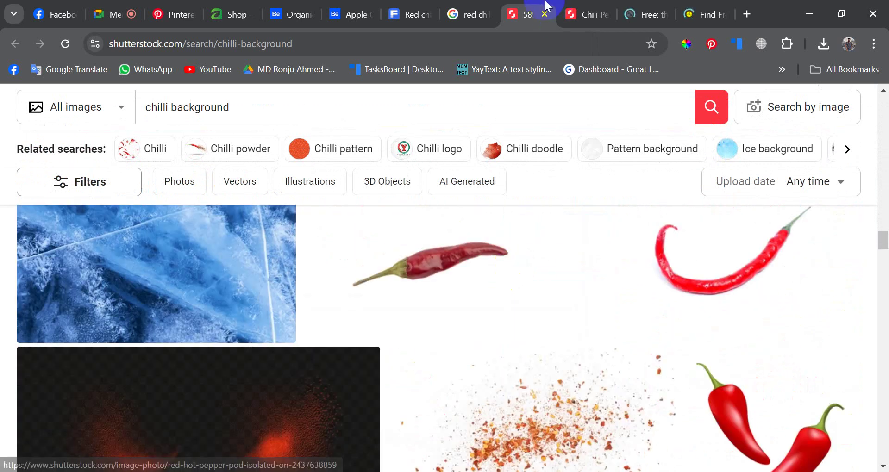
left_click(584, 6)
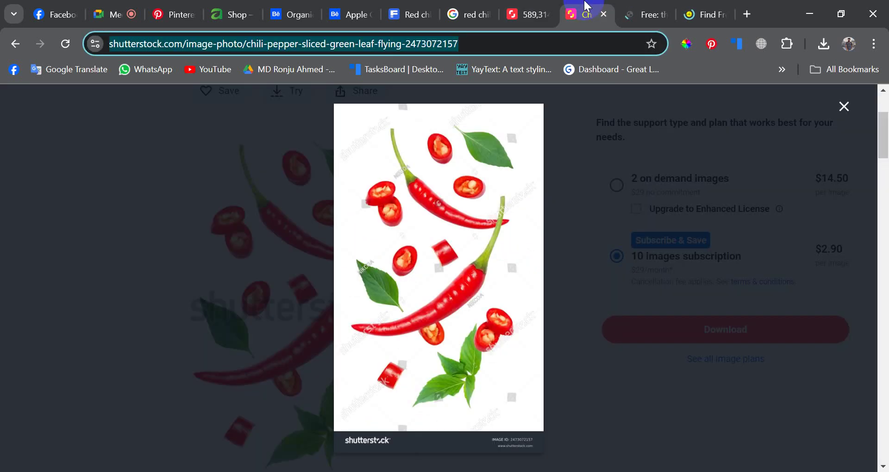
- Close the licence plan overlay and glance through the nohat tabs and chilli results
left_click(843, 107)
scroll(426, 264, "down", 8)
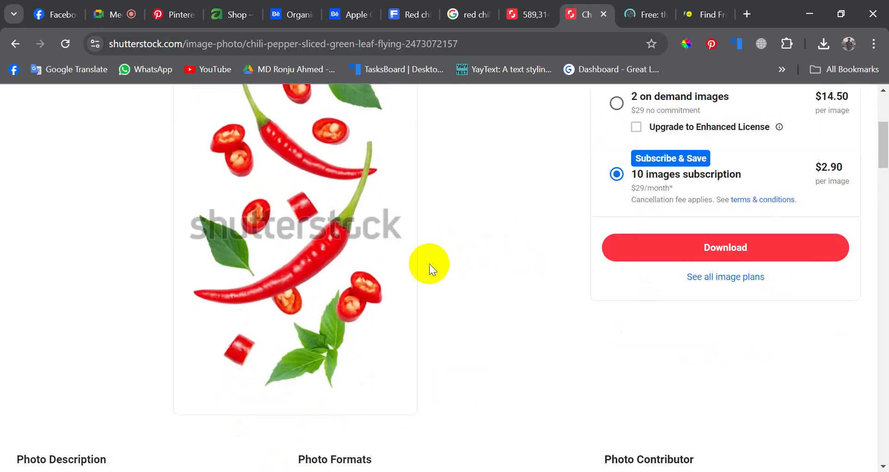
left_click(707, 7)
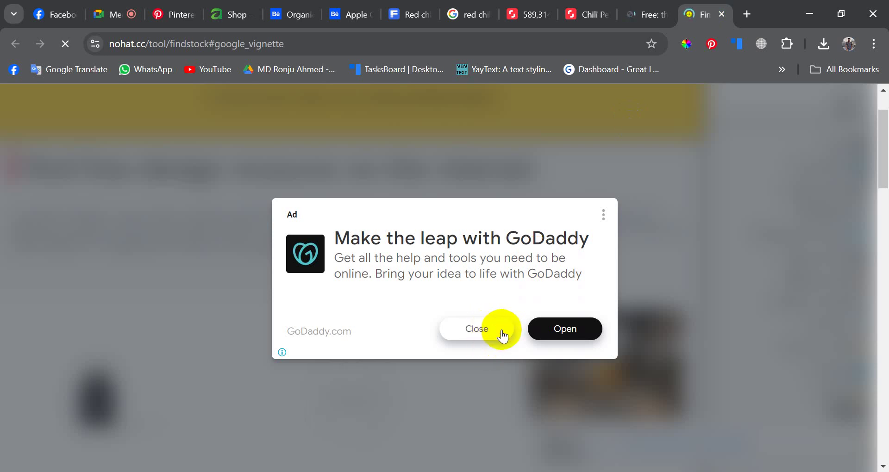
left_click(648, 14)
scroll(324, 359, "down", 10)
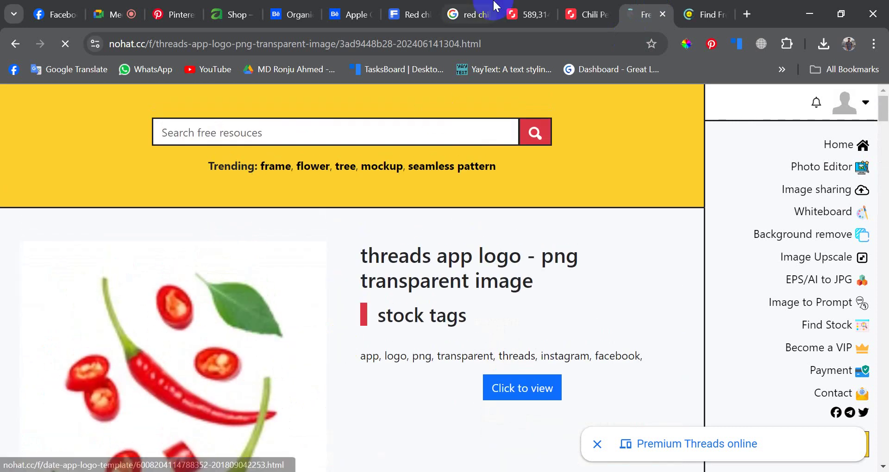
left_click(508, 5)
scroll(397, 327, "down", 5)
scroll(460, 313, "up", 3)
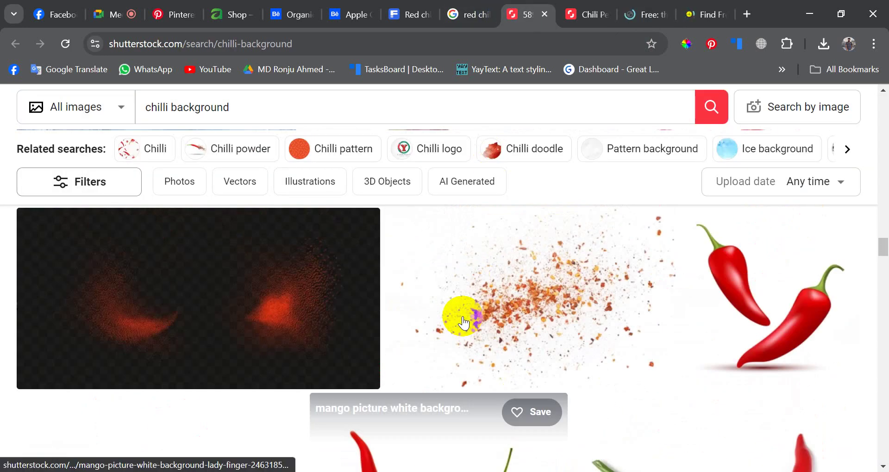
- Try dismissing the GoDaddy ad on nohat's stock finder, then check the threads logo page
left_click(692, 6)
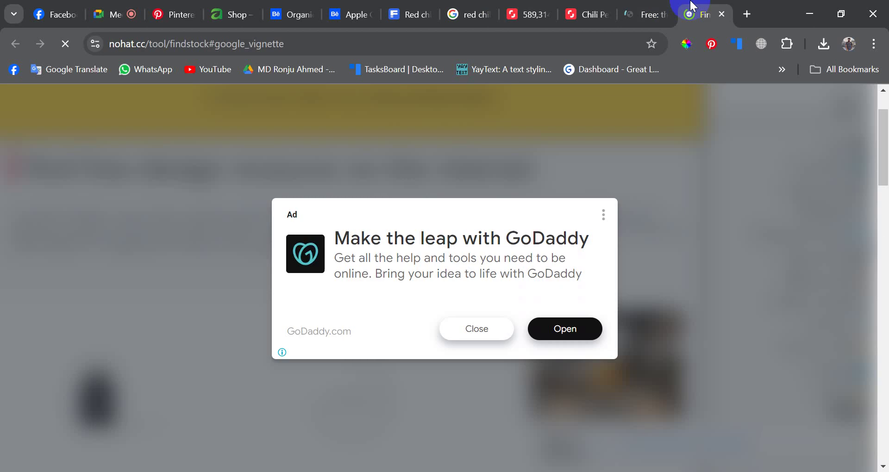
left_click(501, 326)
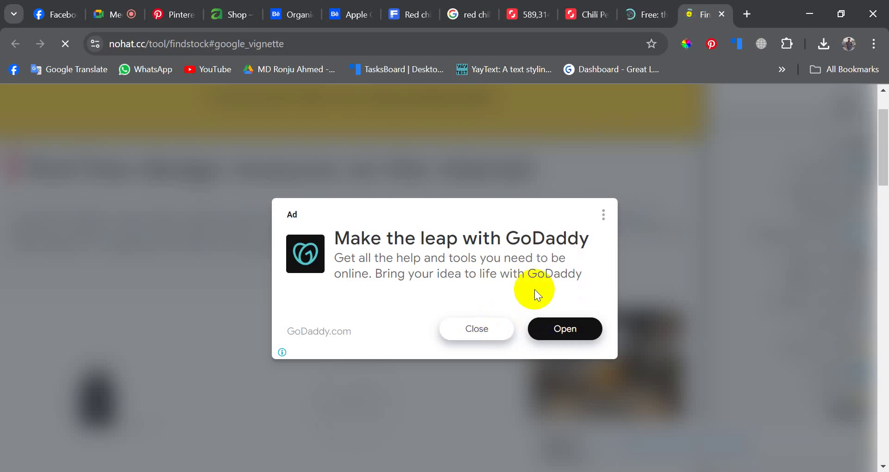
left_click(658, 7)
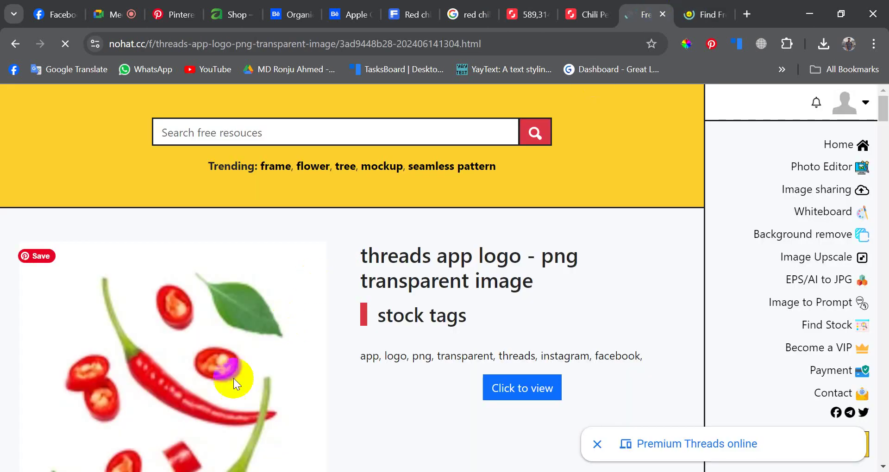
scroll(233, 378, "down", 15)
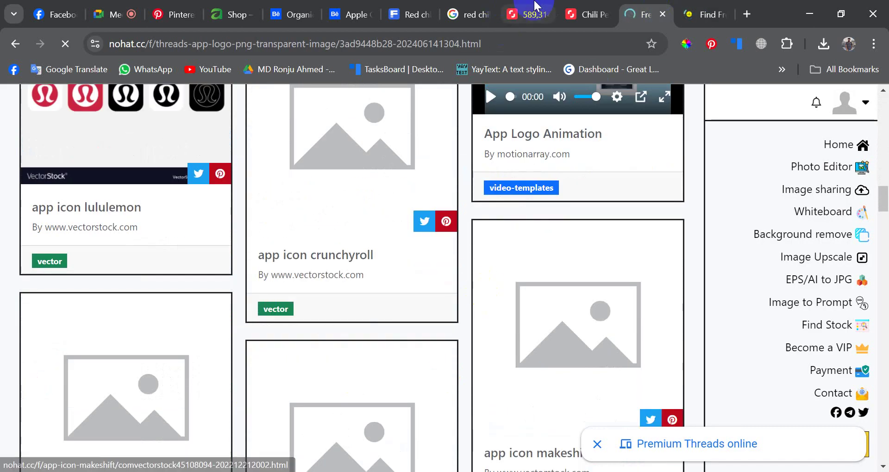
- Scroll more Shutterstock chilli backgrounds, then bring up Google's red chili image results
left_click(534, 6)
scroll(349, 366, "down", 10)
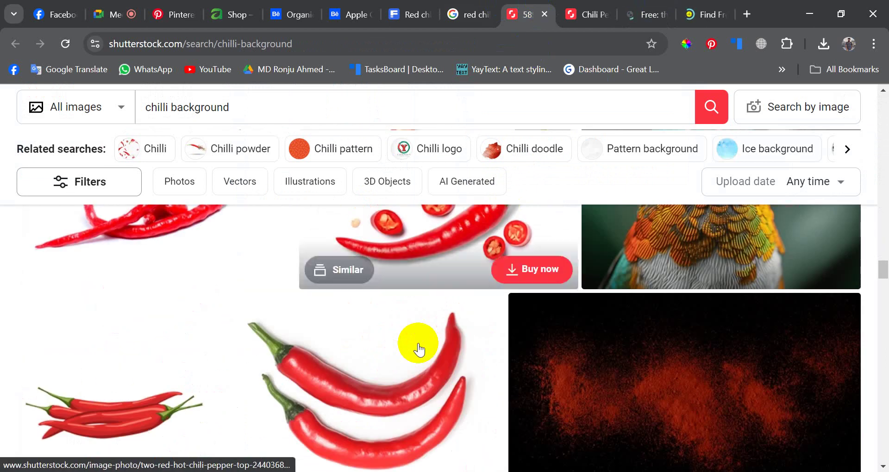
scroll(419, 349, "down", 8)
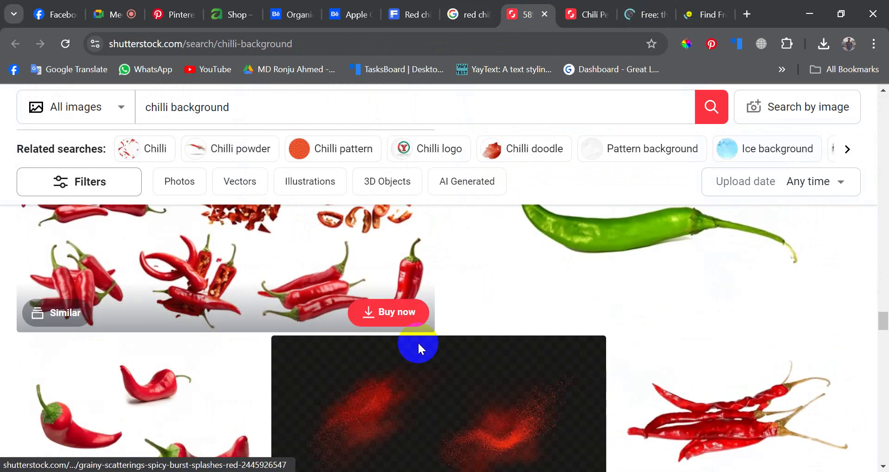
scroll(527, 445, "down", 3)
scroll(527, 444, "down", 10)
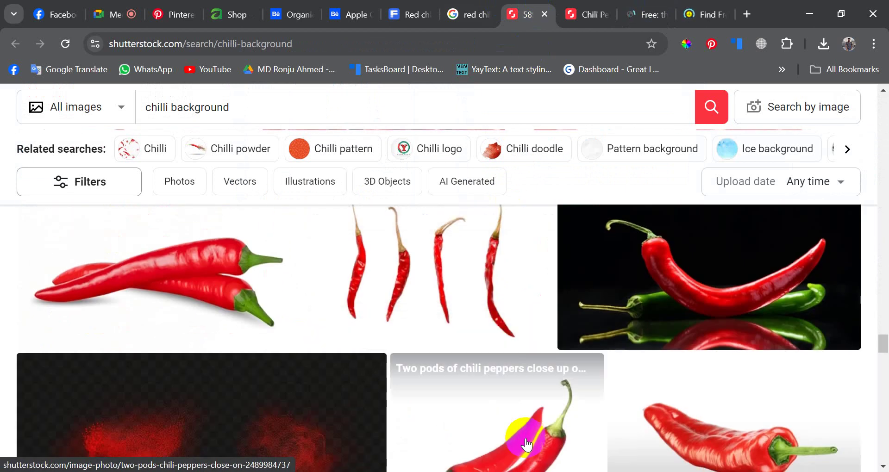
scroll(526, 440, "down", 8)
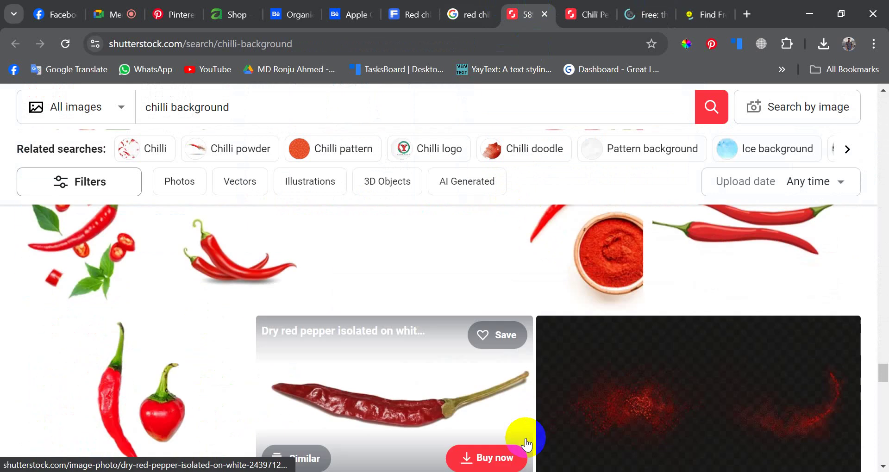
scroll(526, 444, "down", 5)
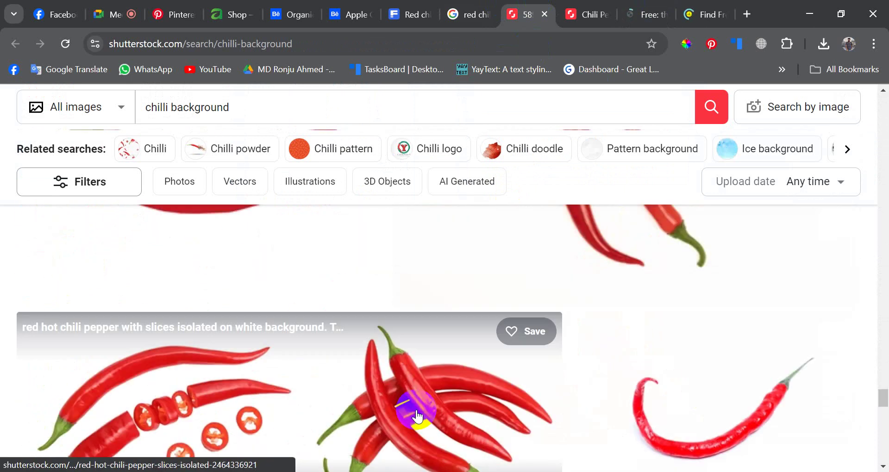
left_click(464, 14)
scroll(265, 136, "down", 4)
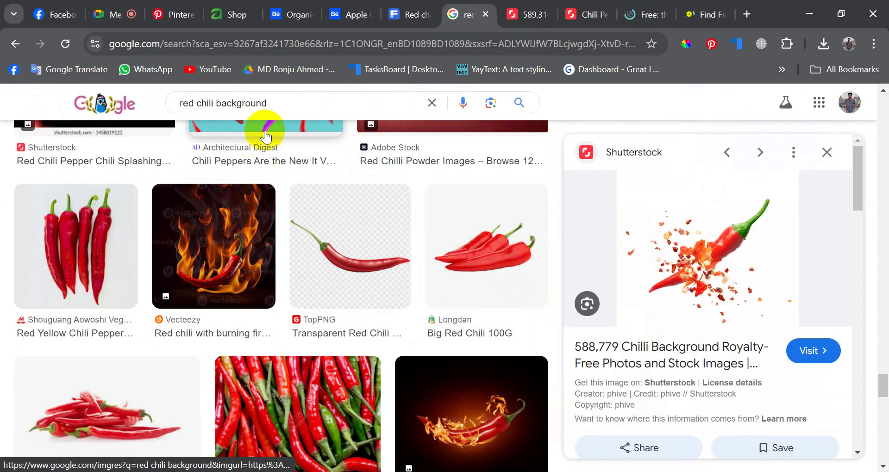
- Refine the Google Images search to 'red chili background png'
left_click(281, 106)
type("p")
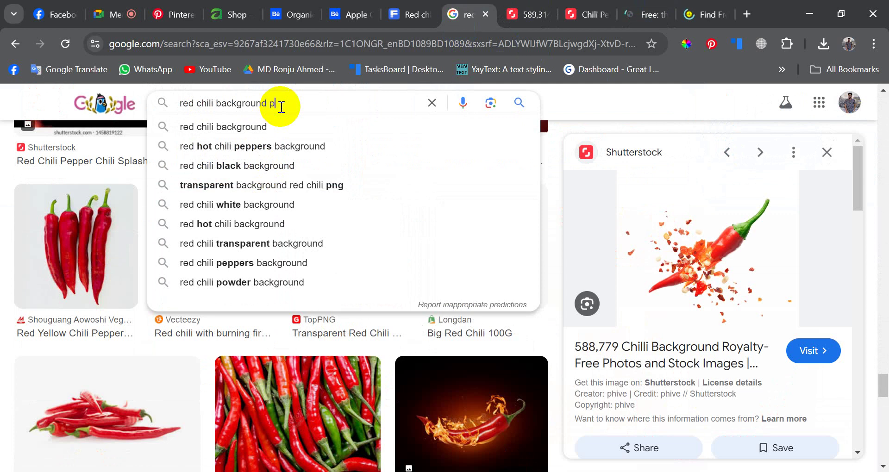
type("ng")
key("Return")
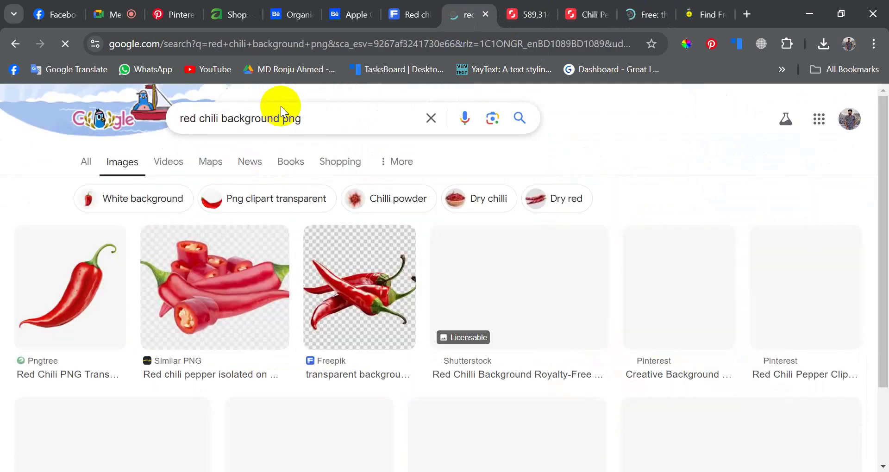
- Preview the PNGEgg flying chili result and open its PNGEgg 'chili' page in a new tab
left_click(386, 296)
scroll(387, 296, "down", 2)
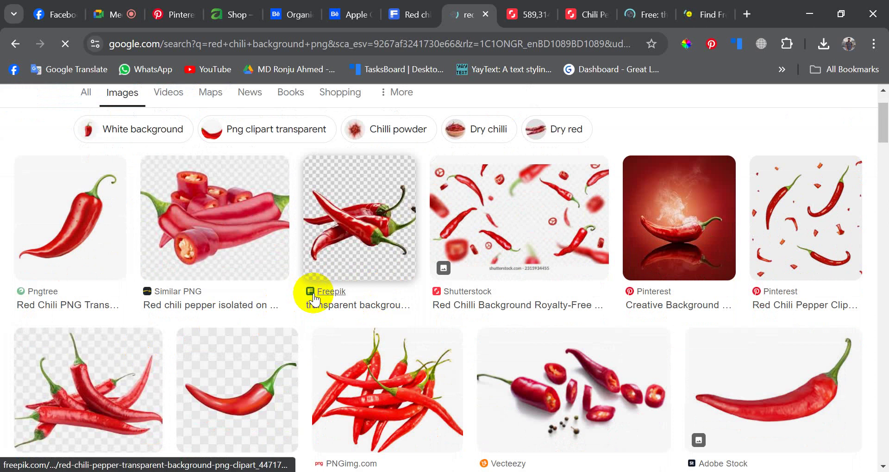
scroll(314, 299, "down", 7)
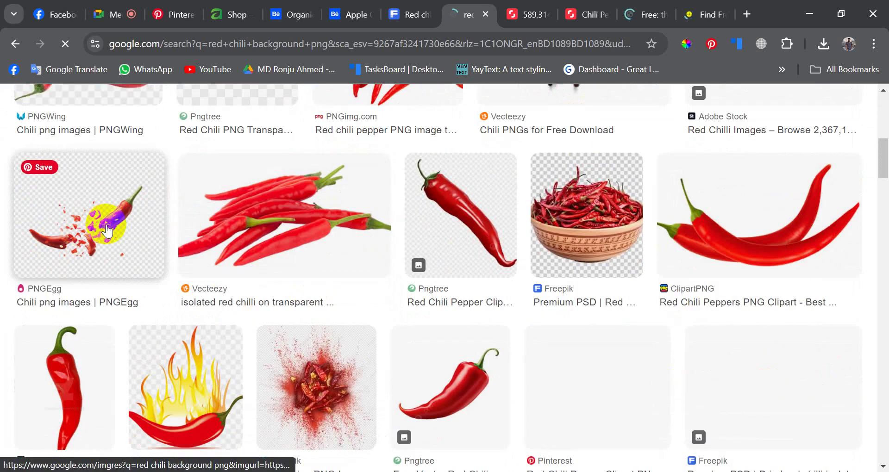
left_click(107, 230)
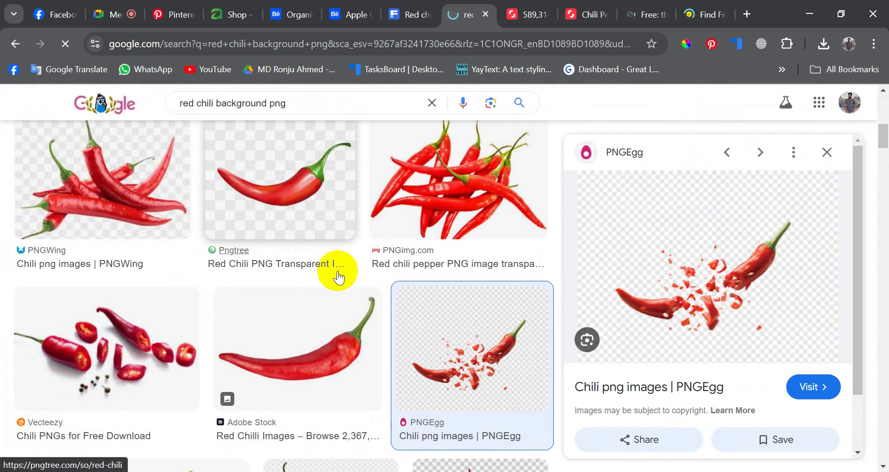
left_click(688, 388)
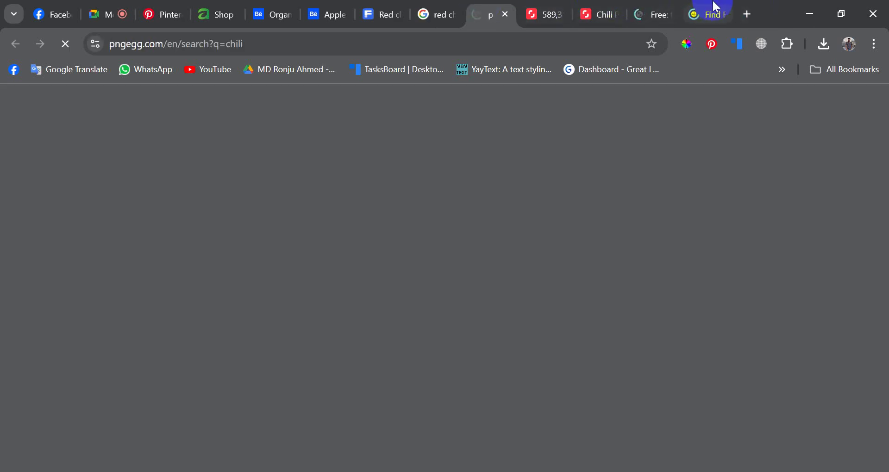
- Go back to the PNGEgg chili results and browse through the images
left_click(715, 7)
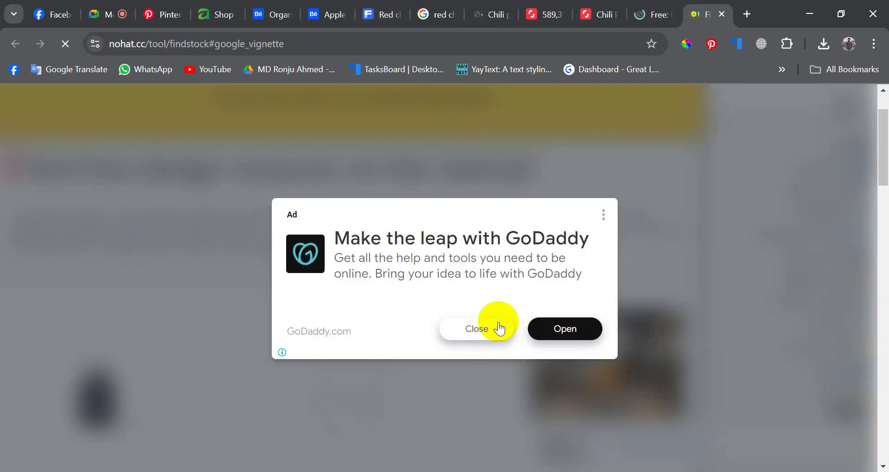
left_click(492, 5)
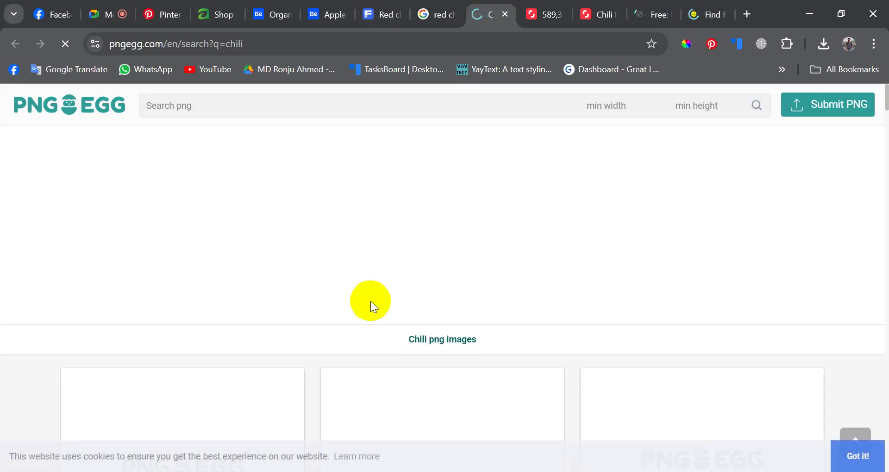
scroll(371, 301, "down", 5)
scroll(373, 317, "down", 3)
scroll(373, 318, "up", 5)
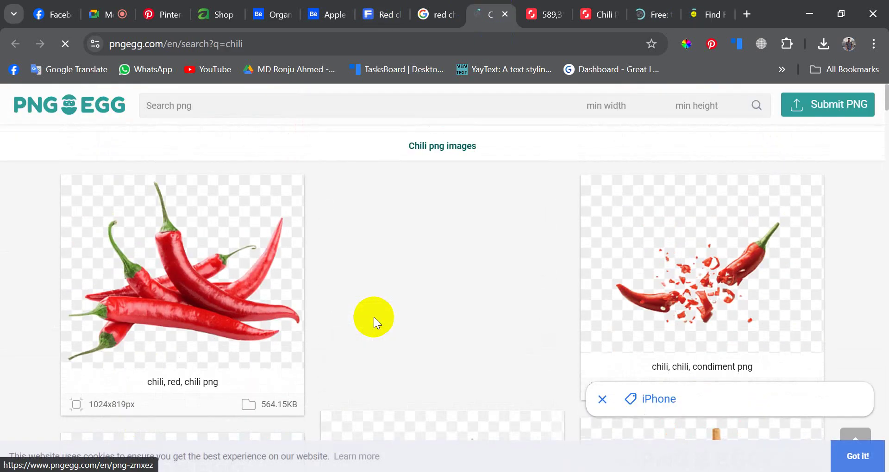
scroll(579, 285, "down", 9)
scroll(430, 318, "down", 8)
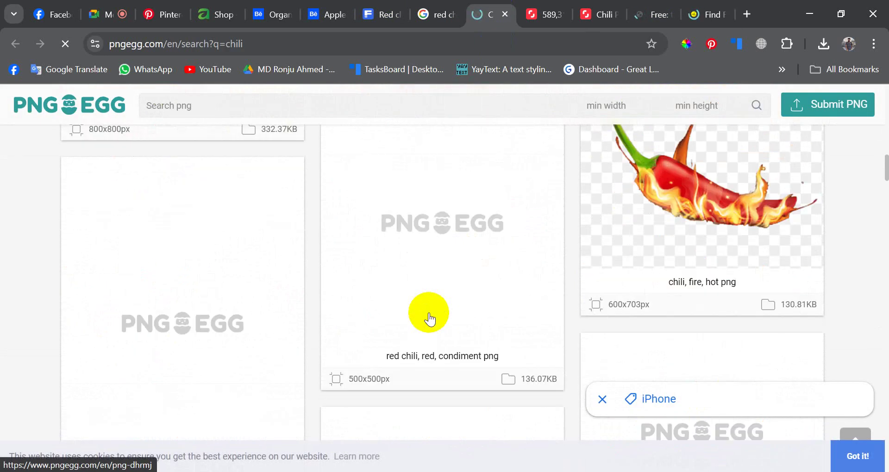
scroll(429, 318, "up", 5)
scroll(430, 318, "down", 11)
- Open the flying chili image's 'chili, chili, condiment png' page in a new tab
right_click(429, 314)
scroll(430, 319, "down", 12)
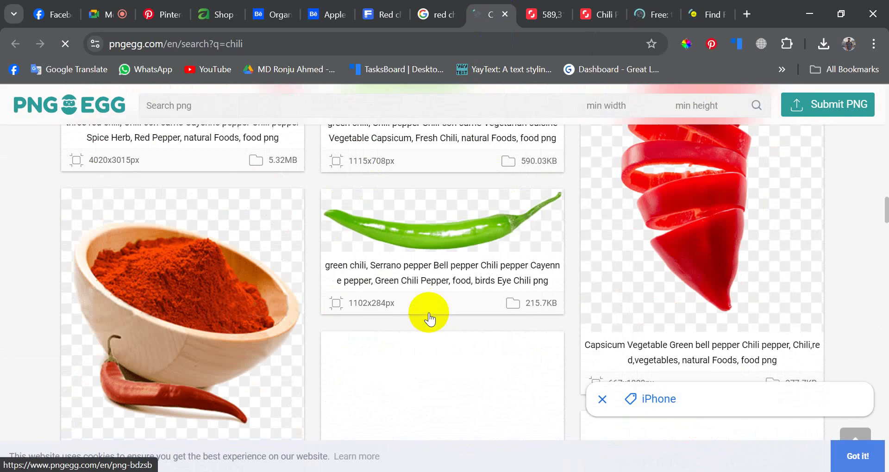
scroll(429, 318, "down", 10)
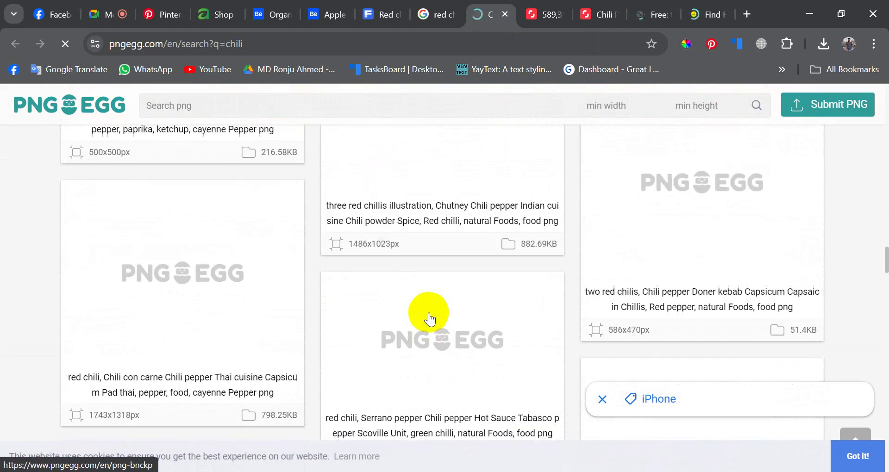
scroll(678, 296, "up", 2)
scroll(678, 295, "down", 9)
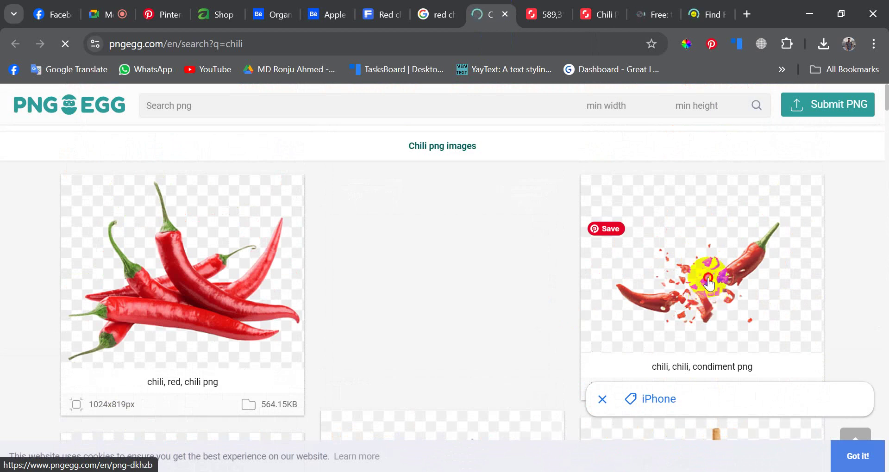
left_click(709, 279)
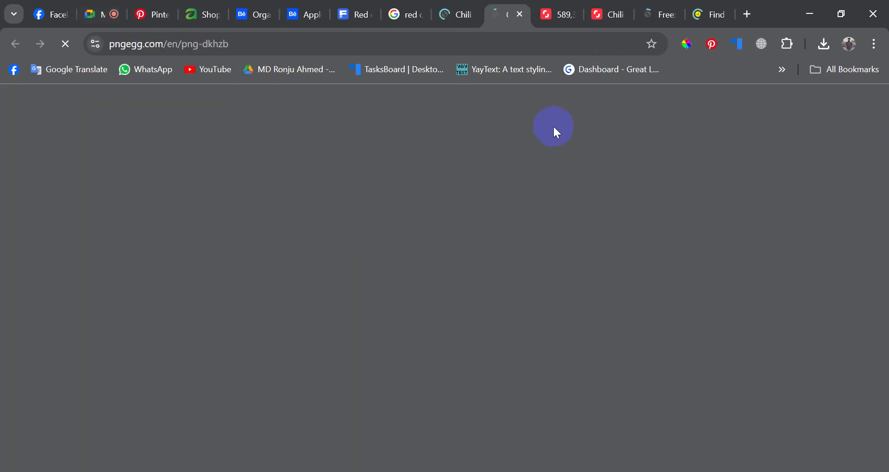
- Check the loading PNGEgg page, then bring up the Google Meet call's People list
left_click(749, 12)
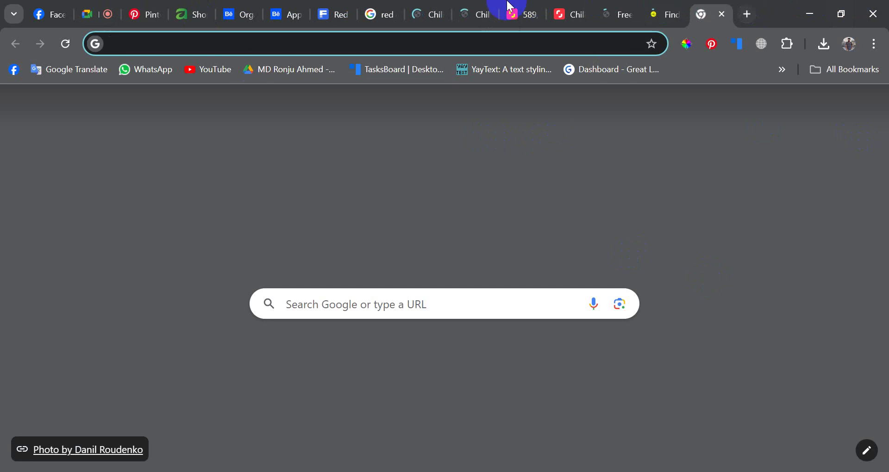
left_click(488, 6)
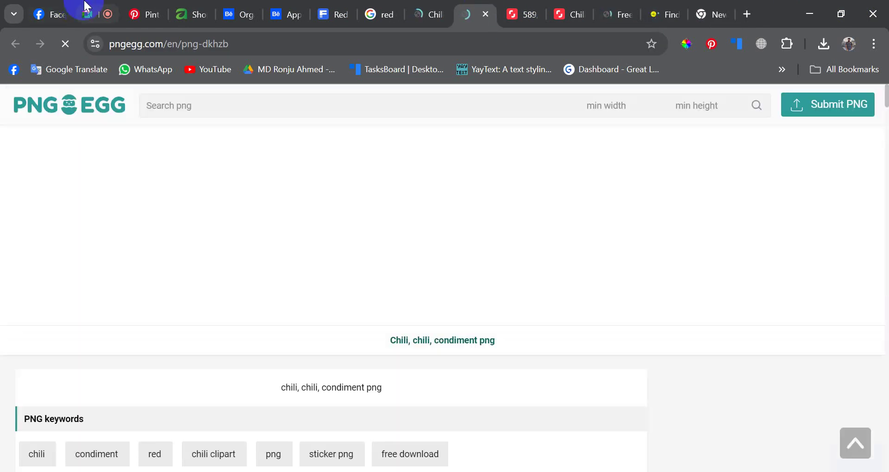
left_click(86, 7)
scroll(770, 312, "down", 3)
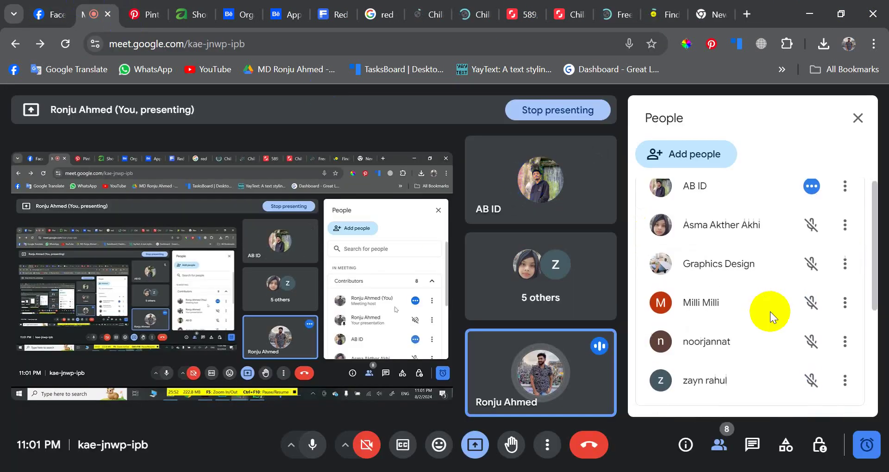
- Leave the Meet participant list and return to PNGEgg's chili condiment png page, passing the Shutterstock tab
scroll(770, 312, "up", 3)
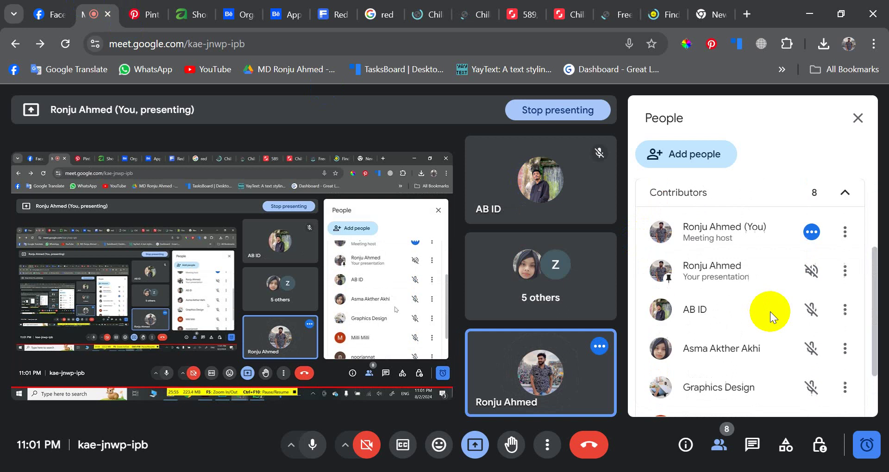
left_click(592, 6)
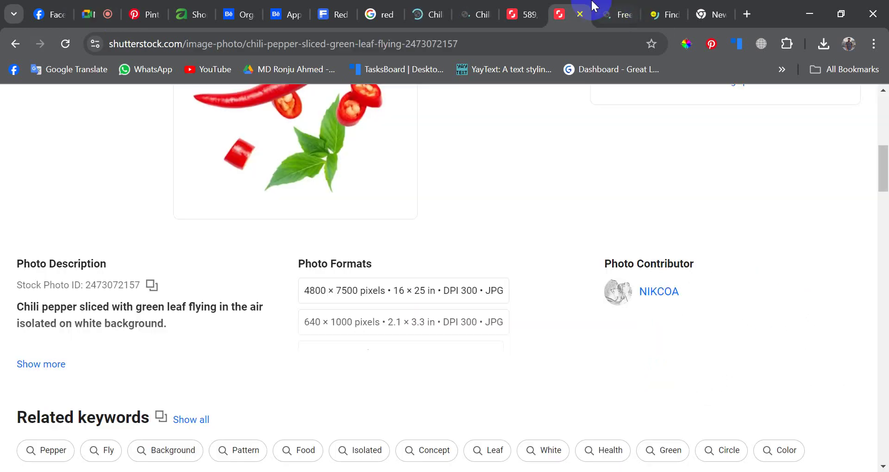
left_click(465, 6)
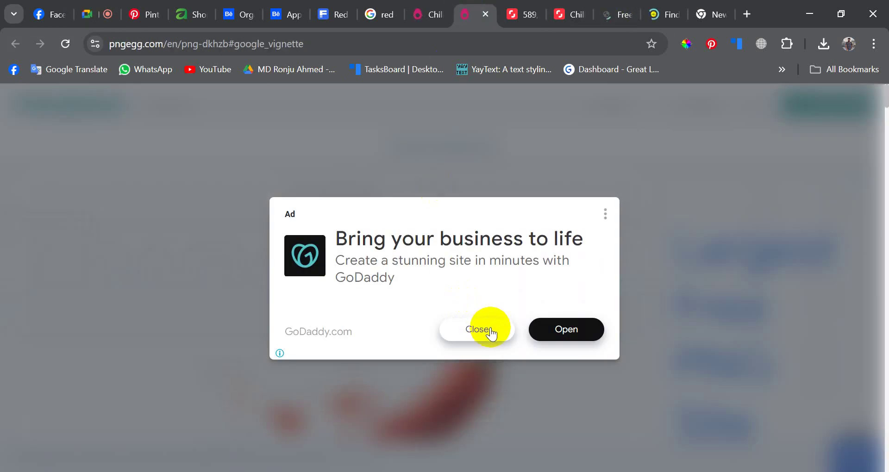
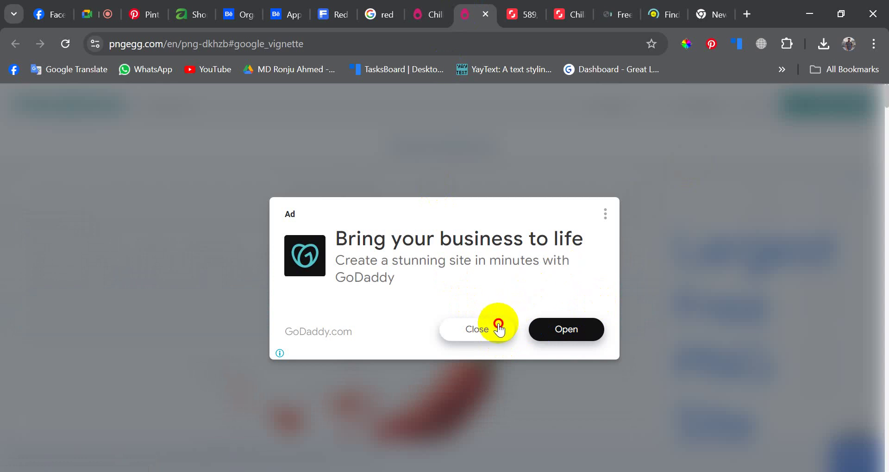
- Dismiss the overlay ad's options popup and the GoDaddy ad on the stock pages
left_click(605, 214)
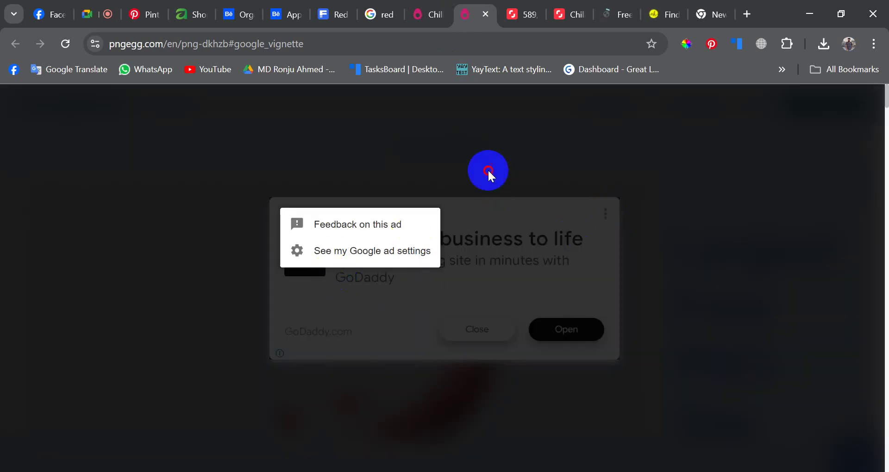
left_click(488, 171)
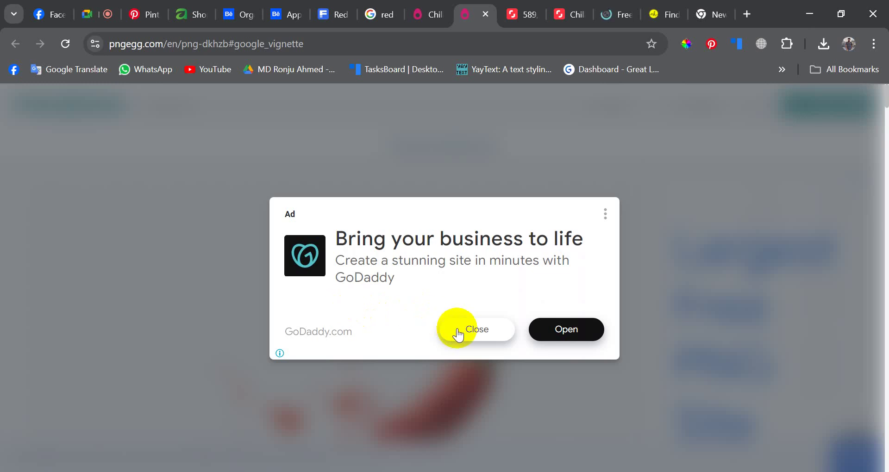
left_click(657, 9)
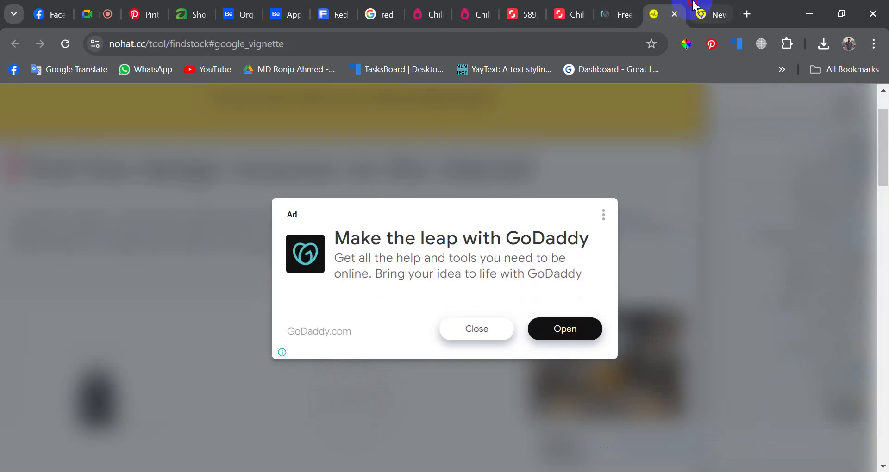
left_click(694, 7)
left_click(654, 9)
left_click(465, 321)
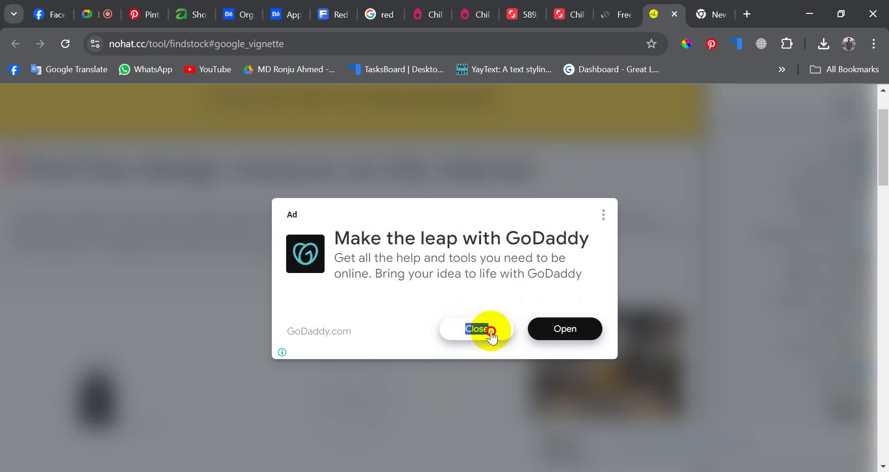
- Browse the chilli background search results and the sliced chili pepper photo
left_click(548, 5)
left_click(525, 9)
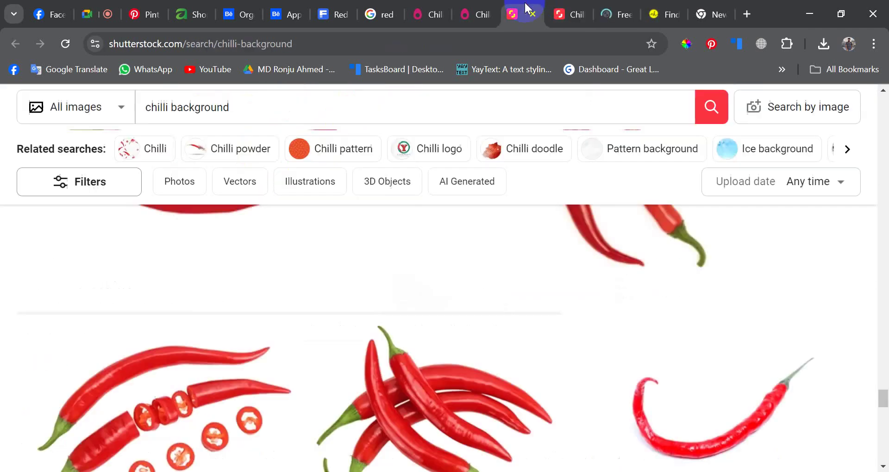
scroll(363, 378, "down", 2)
scroll(364, 381, "down", 5)
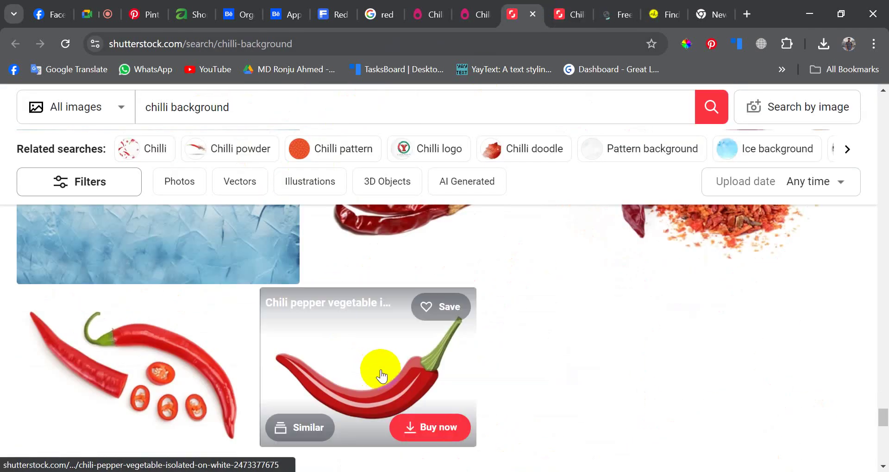
scroll(382, 375, "down", 5)
left_click(576, 7)
scroll(419, 140, "up", 5)
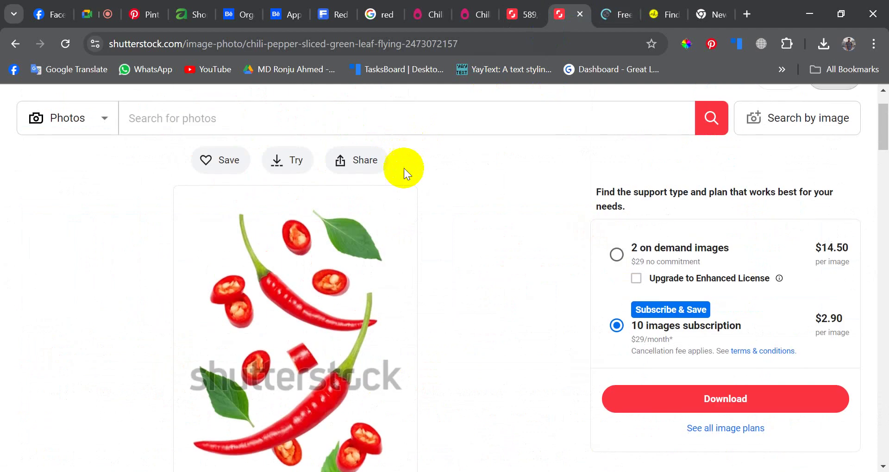
- Check the nohat page, then scroll back up through the chilli background results
left_click(608, 5)
scroll(454, 234, "up", 10)
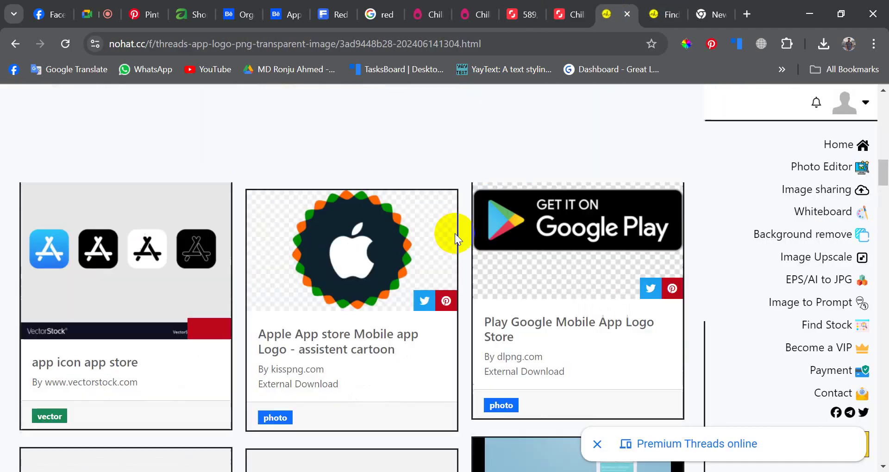
scroll(410, 224, "up", 3)
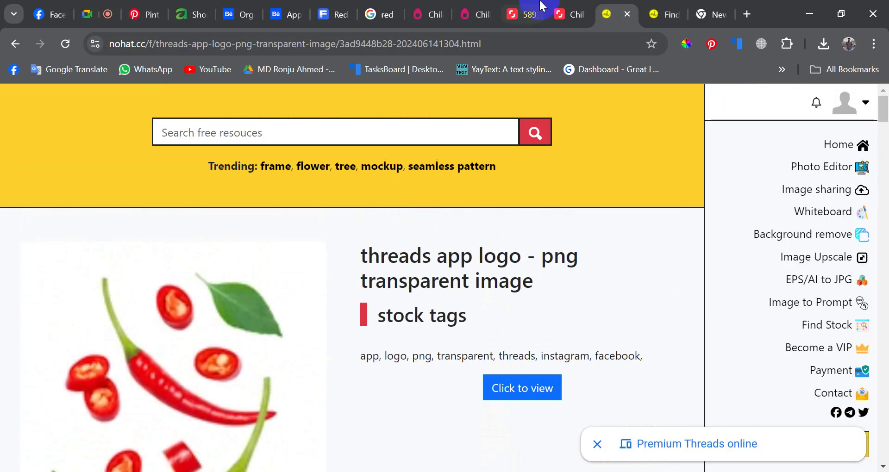
left_click(517, 14)
scroll(379, 292, "up", 20)
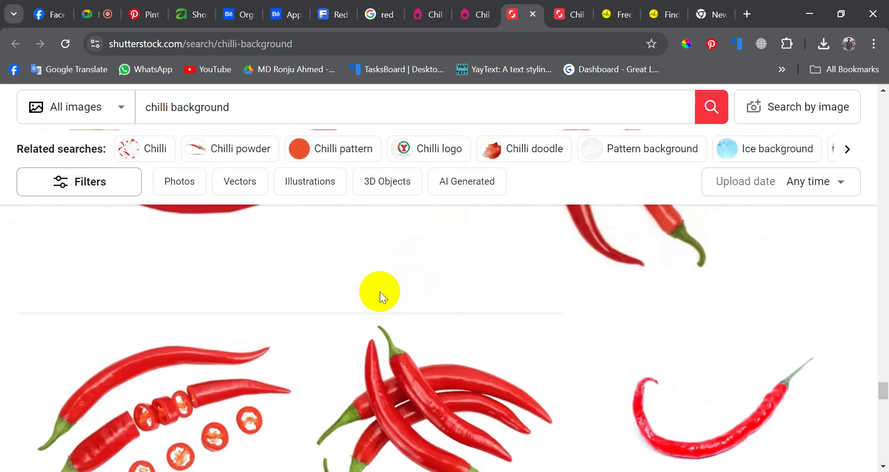
scroll(380, 291, "up", 15)
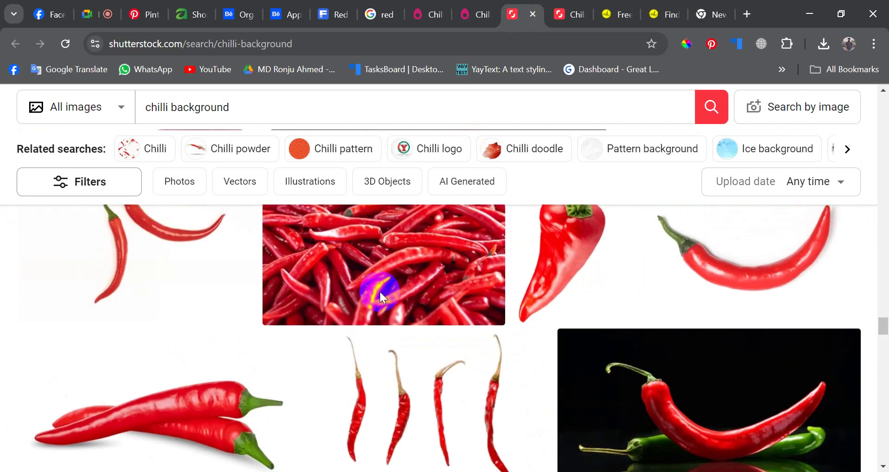
scroll(380, 292, "up", 15)
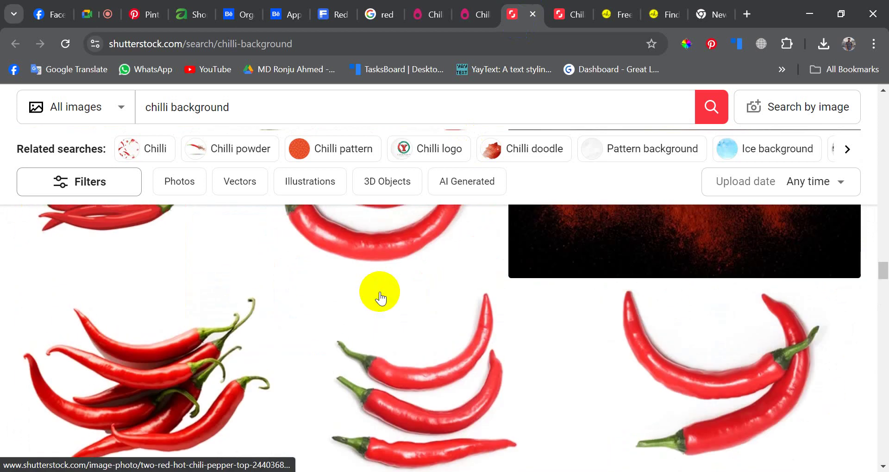
scroll(412, 276, "up", 3)
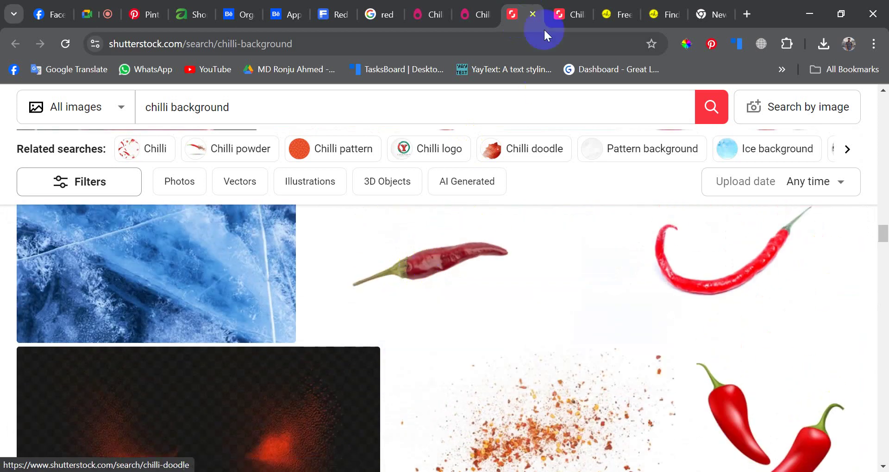
left_click(553, 6)
- Scroll through the PNGEgg chili search results looking for a suitable image
left_click(481, 7)
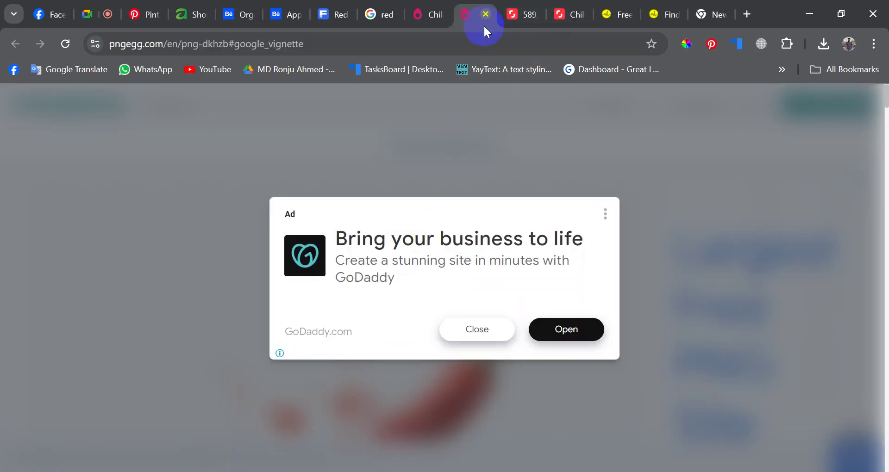
left_click(439, 18)
scroll(578, 345, "down", 3)
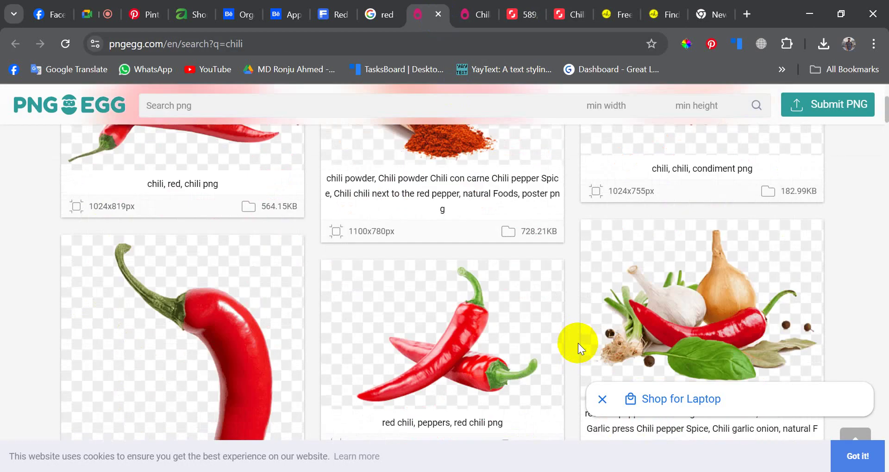
scroll(496, 328, "down", 10)
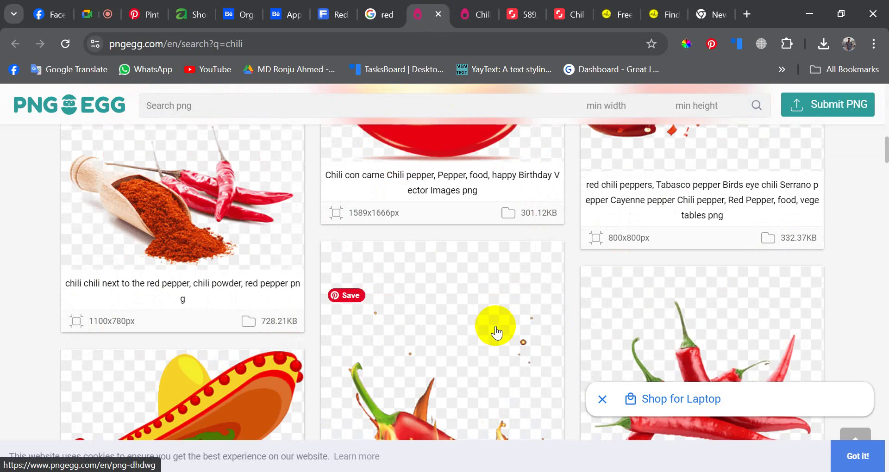
scroll(496, 328, "down", 4)
scroll(496, 328, "up", 2)
scroll(496, 329, "down", 5)
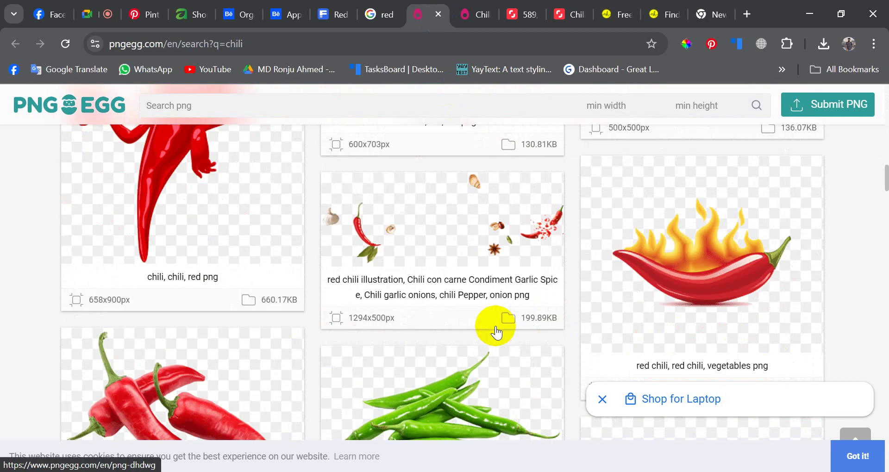
scroll(495, 331, "down", 10)
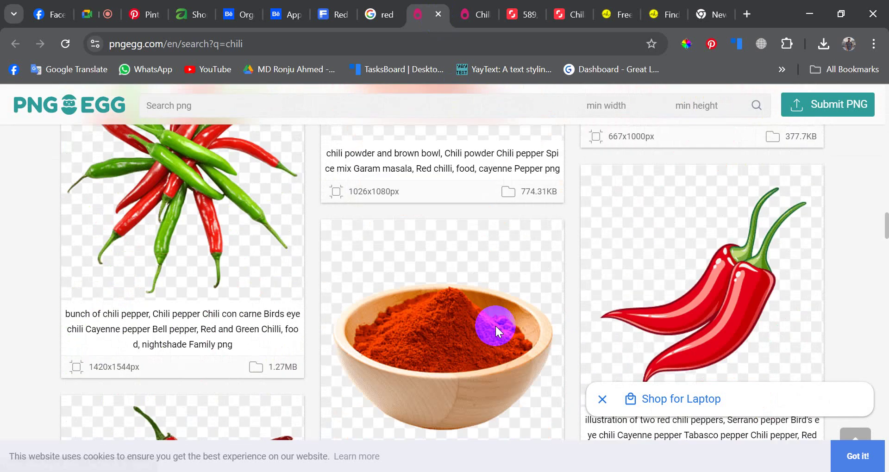
scroll(495, 326, "up", 3)
scroll(495, 326, "down", 6)
scroll(495, 326, "up", 3)
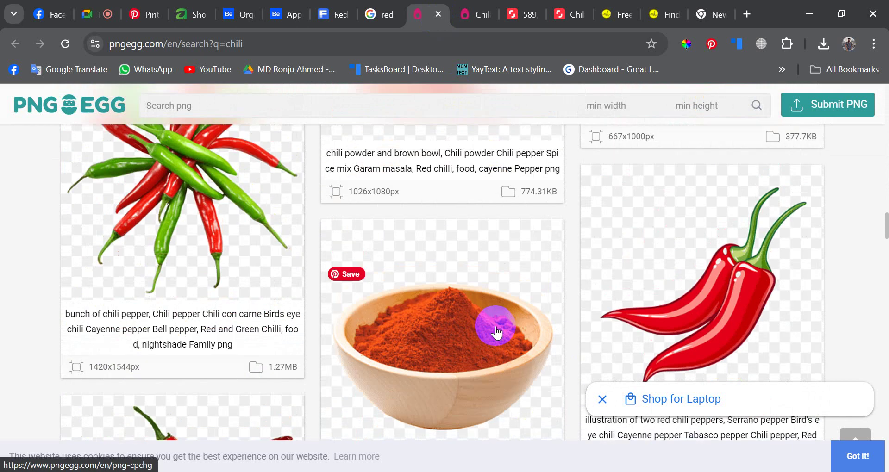
scroll(496, 331, "down", 18)
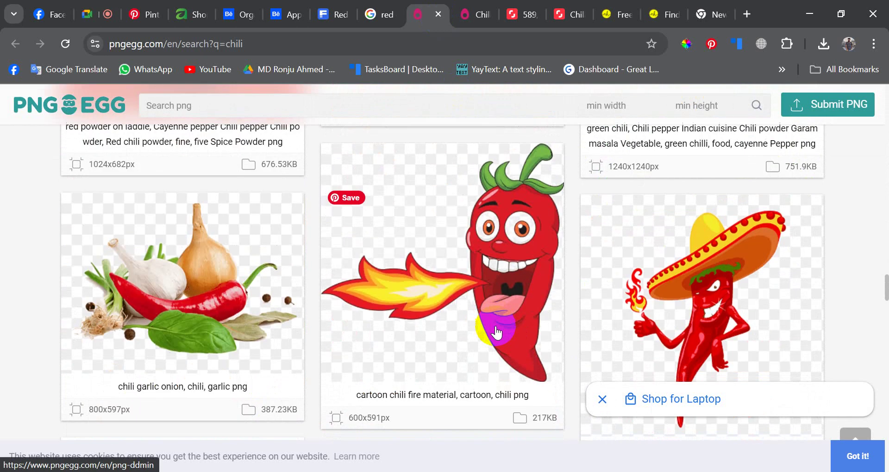
scroll(496, 324, "down", 5)
scroll(495, 190, "up", 10)
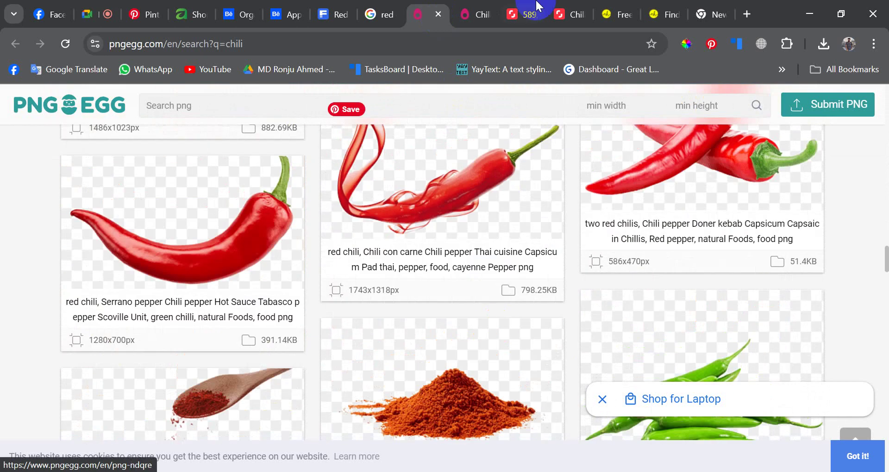
- Compare the PNGEgg chili image with the sliced chili photo and chilli background results
left_click(479, 6)
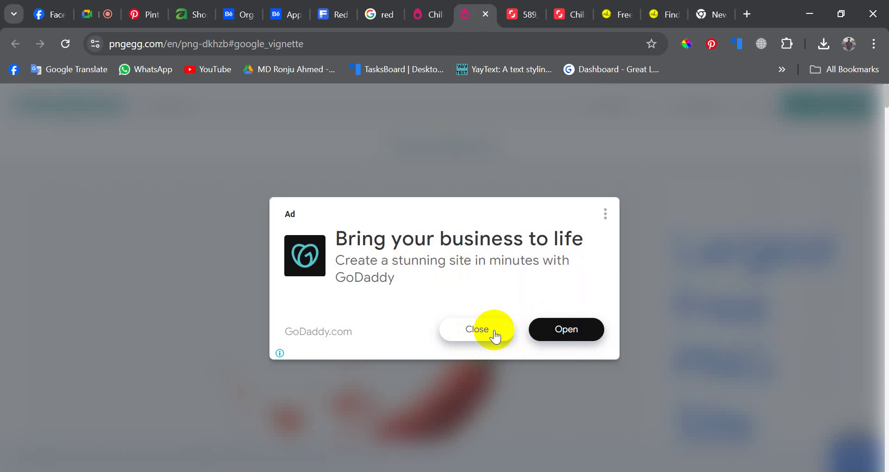
left_click(594, 5)
scroll(363, 287, "down", 6)
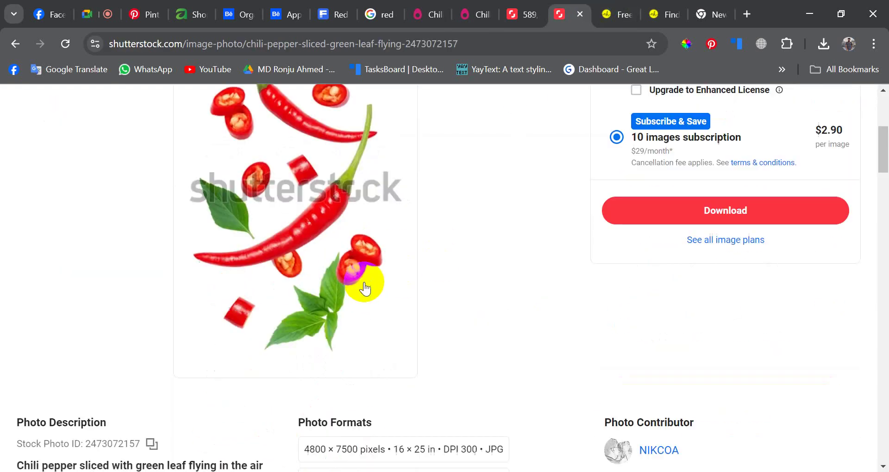
left_click(527, 19)
scroll(460, 280, "down", 5)
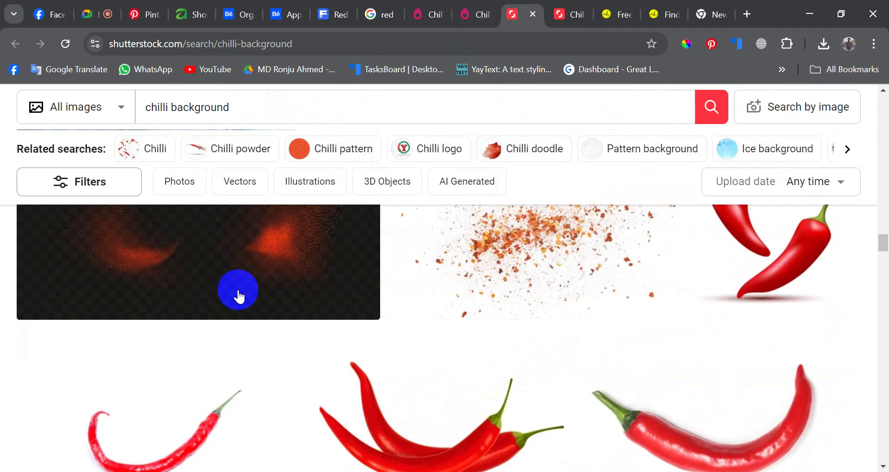
scroll(406, 318, "down", 10)
left_click(578, 6)
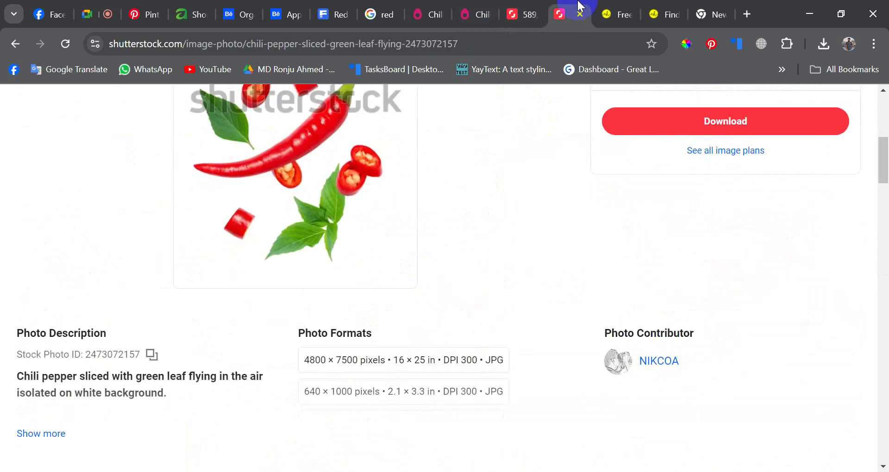
left_click(508, 6)
scroll(390, 352, "down", 10)
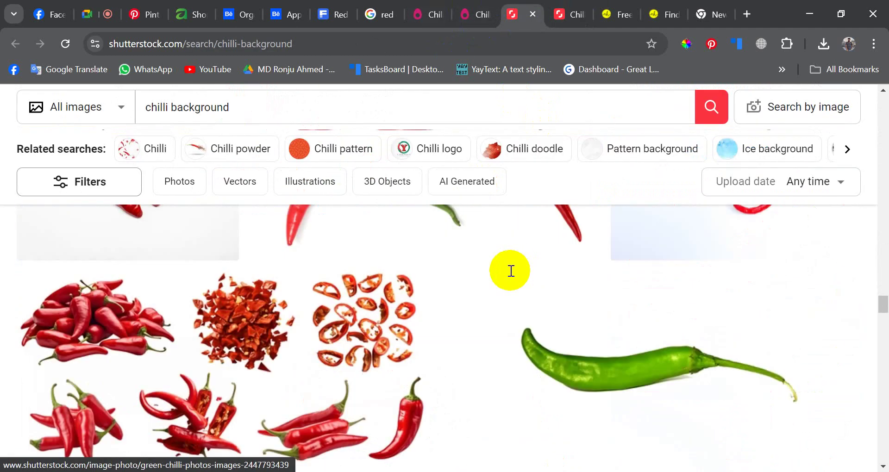
scroll(333, 359, "down", 10)
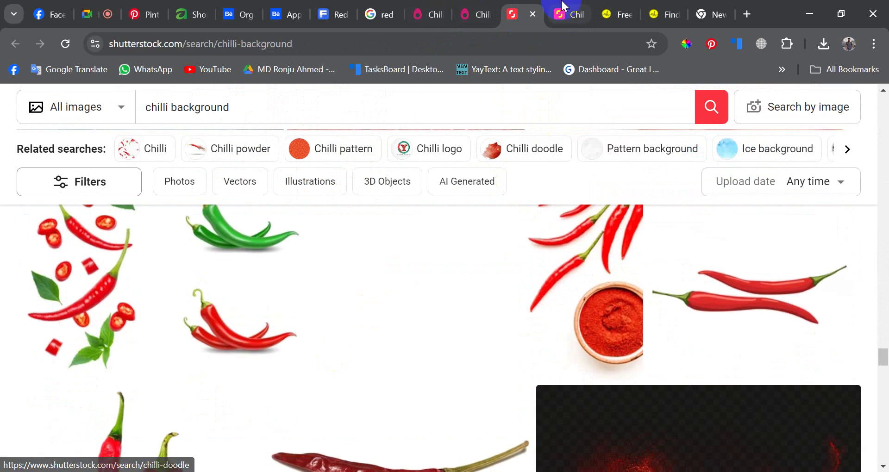
left_click(563, 6)
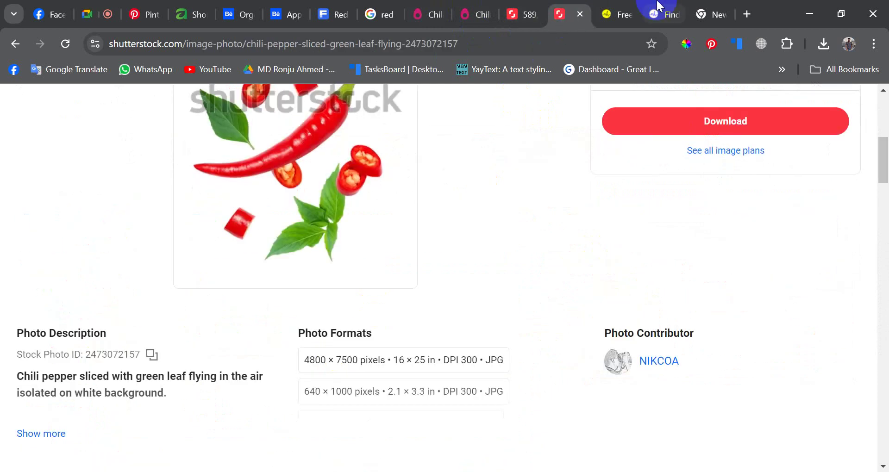
- Close the nohat and empty tabs, then enlarge the Shutterstock flying chili image
left_click(659, 6)
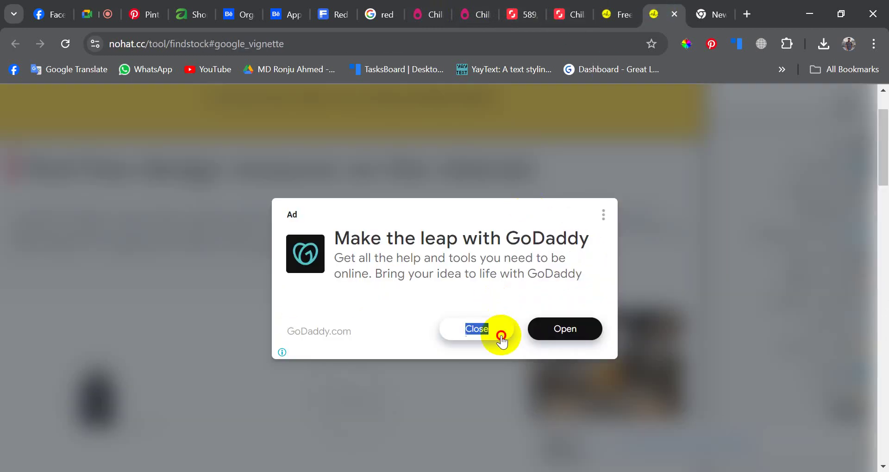
left_click(678, 13)
left_click(677, 13)
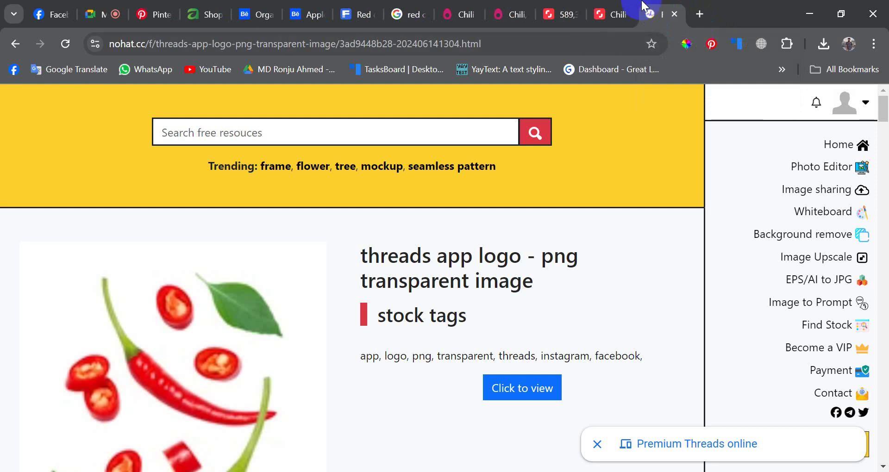
left_click(616, 6)
scroll(359, 232, "up", 3)
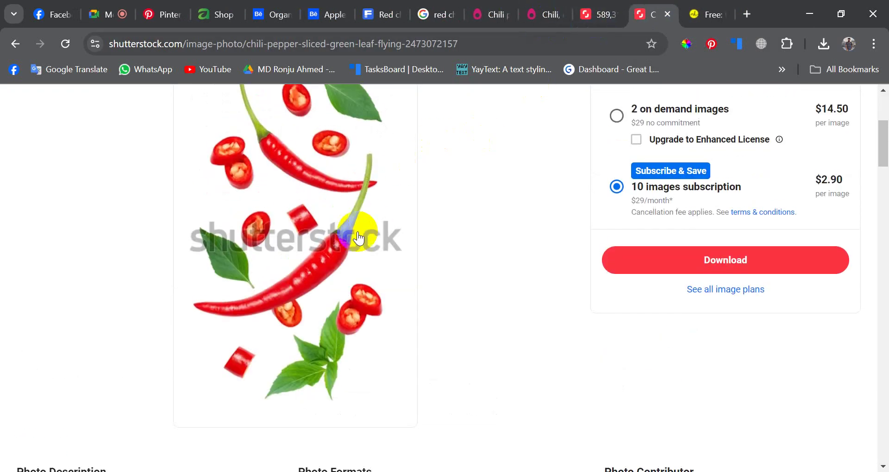
left_click(357, 231)
left_click(479, 40)
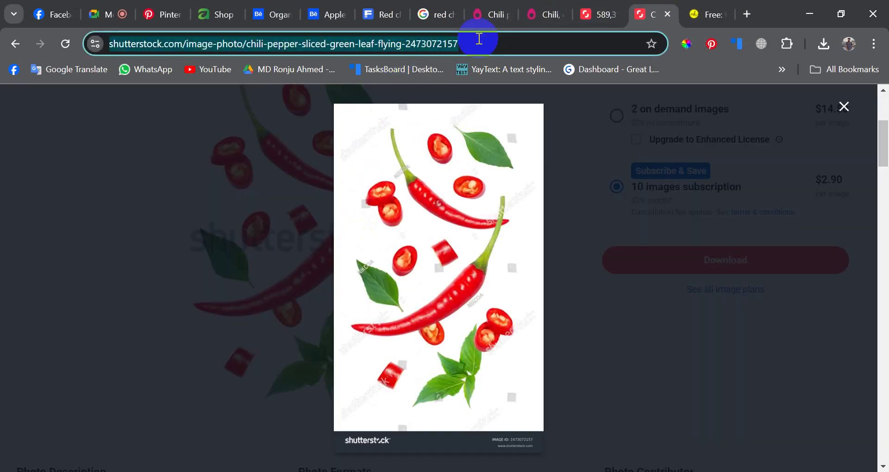
- Pass through the PNGEgg chili pages back to the Google 'red chili background png' results
left_click(476, 8)
left_click(541, 6)
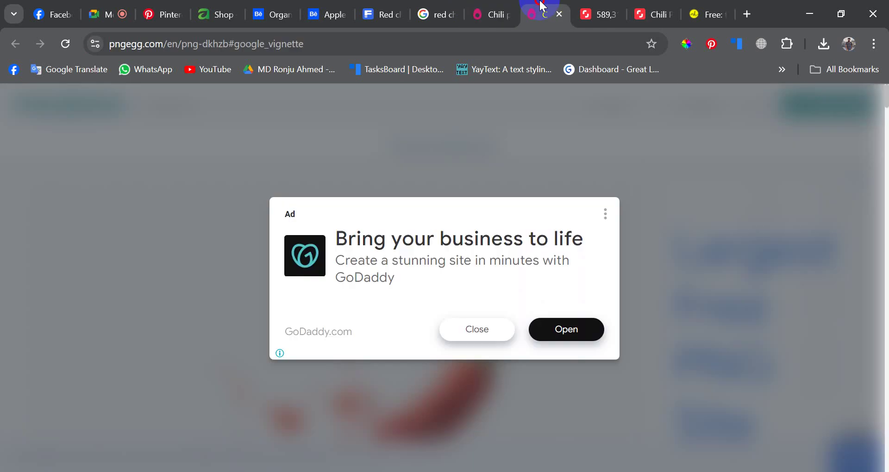
left_click(491, 14)
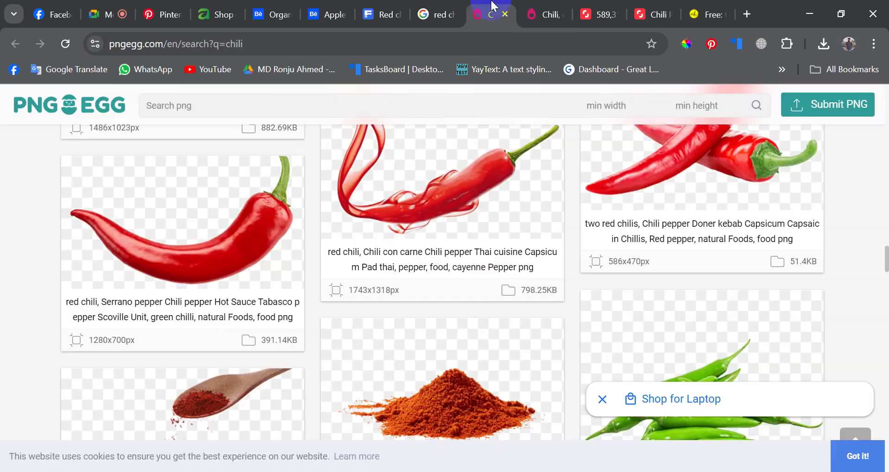
left_click(438, 14)
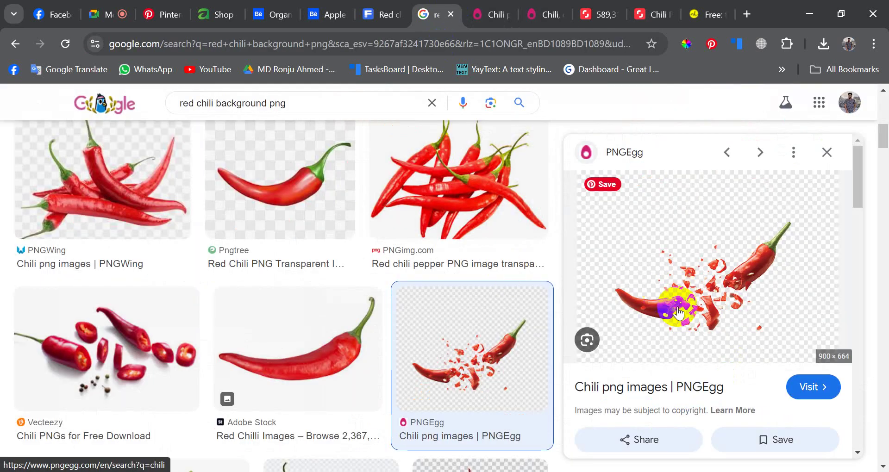
- Open the PNGEgg shattered chili condiment image page
left_click(624, 388)
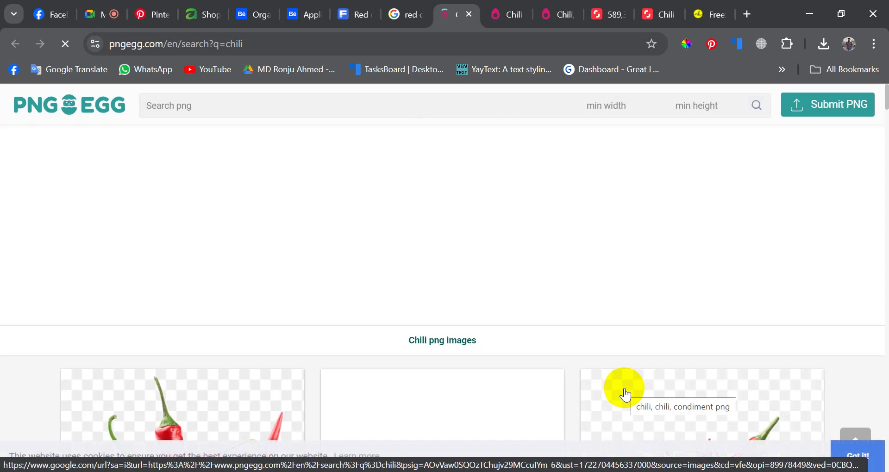
scroll(624, 390, "down", 9)
scroll(556, 324, "up", 5)
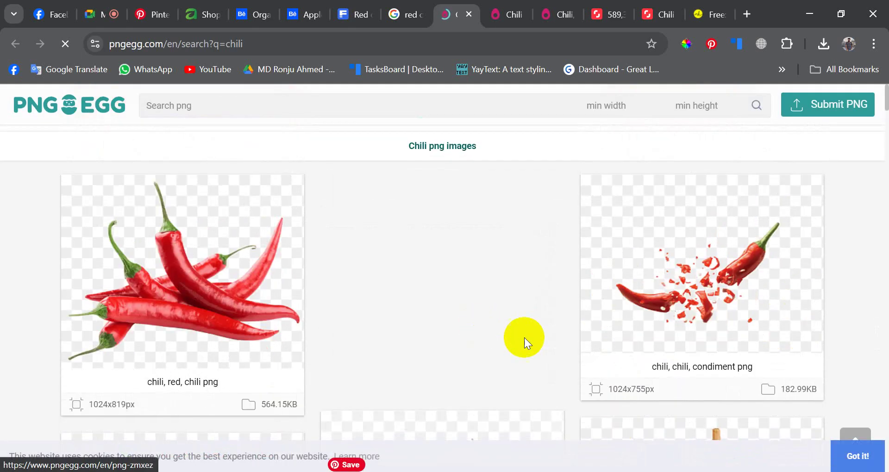
left_click(647, 300)
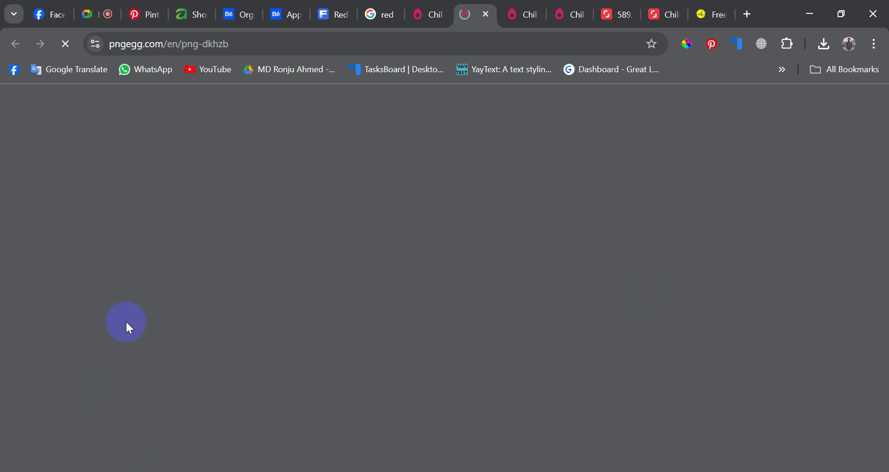
scroll(410, 297, "down", 8)
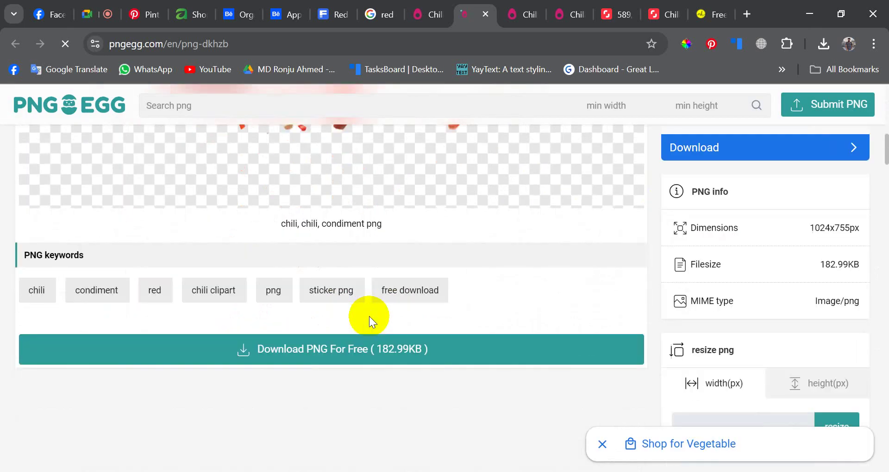
scroll(368, 315, "down", 2)
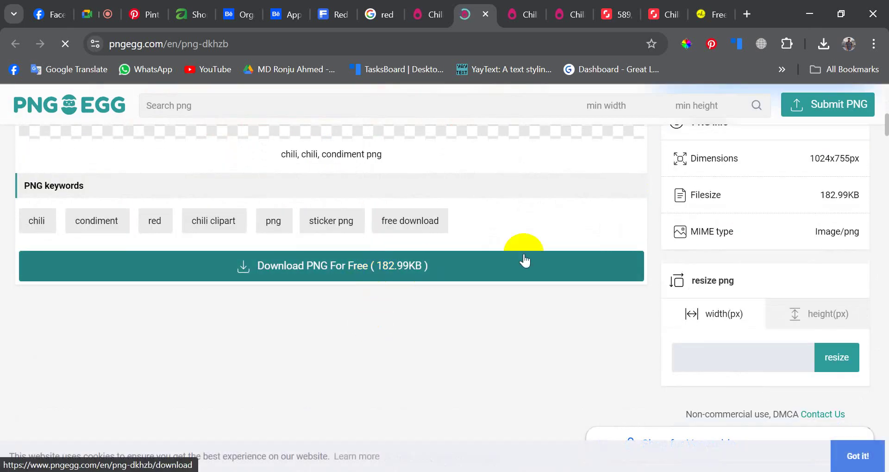
- Download the chili PNG for free by passing the s–L captcha, then drag it onto the poster
left_click(524, 260)
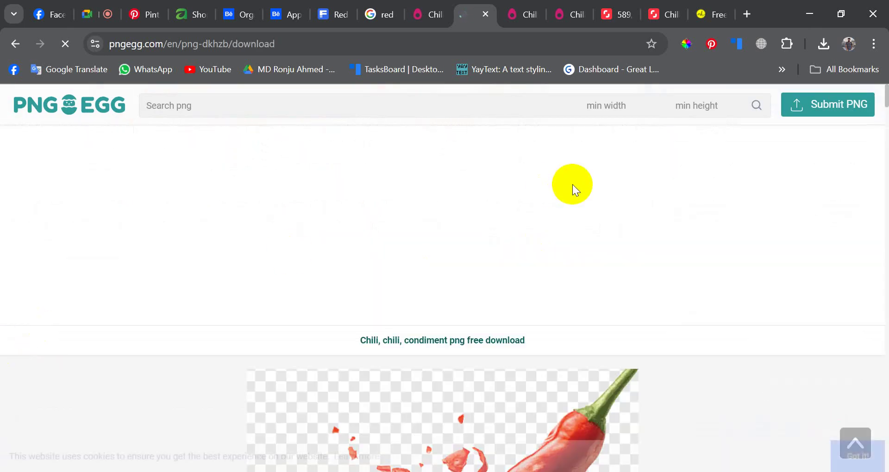
scroll(460, 272, "down", 5)
left_click(422, 265)
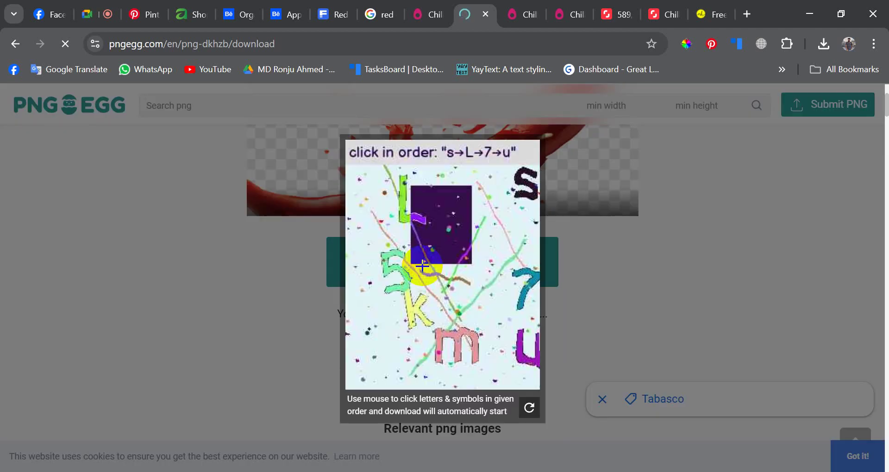
left_click(527, 182)
left_click(405, 200)
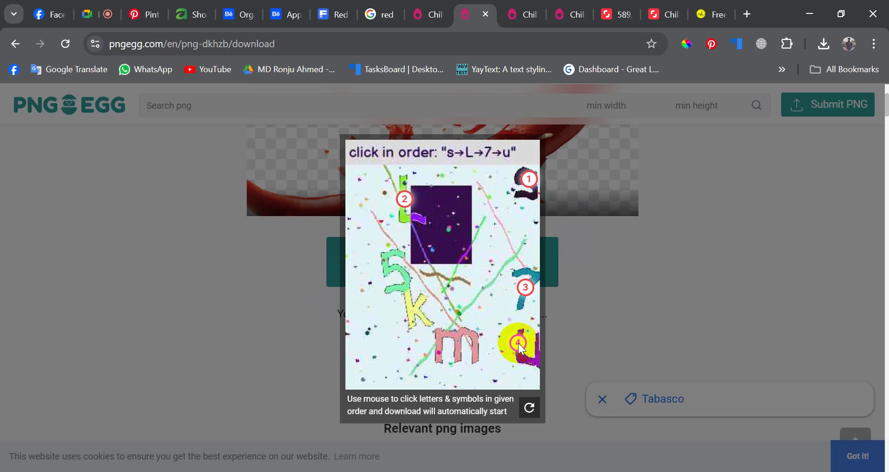
scroll(449, 290, "down", 6)
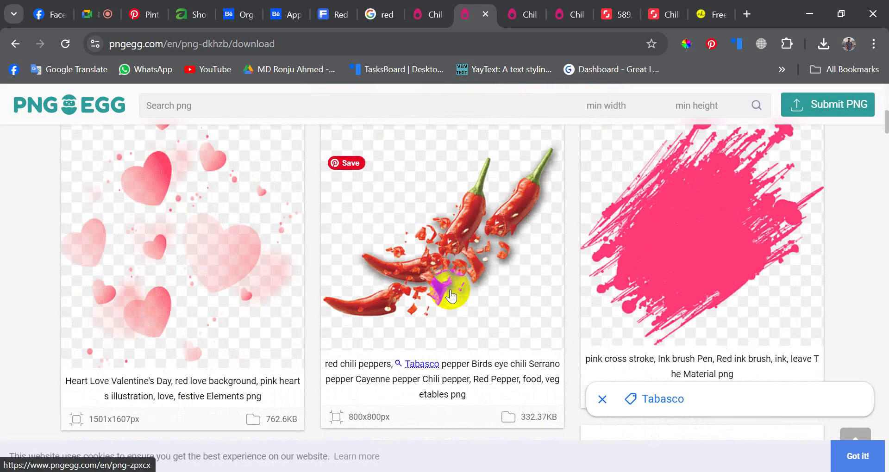
scroll(450, 294, "down", 5)
scroll(451, 295, "up", 12)
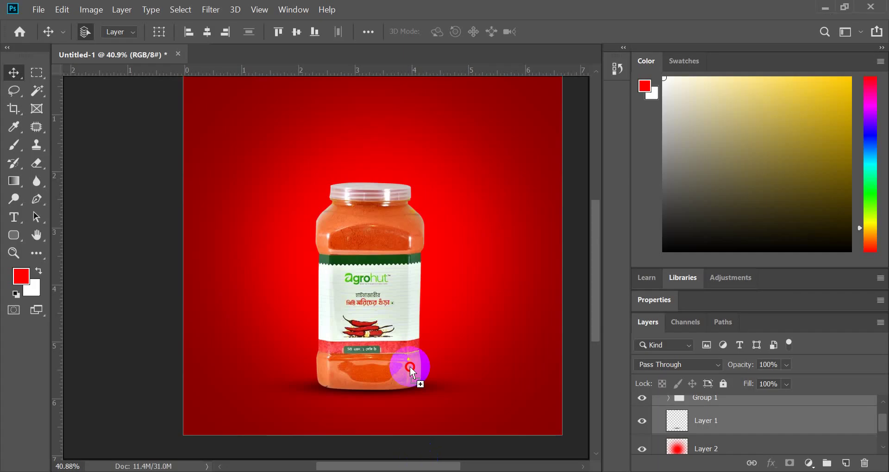
left_click_drag(410, 366, 400, 271)
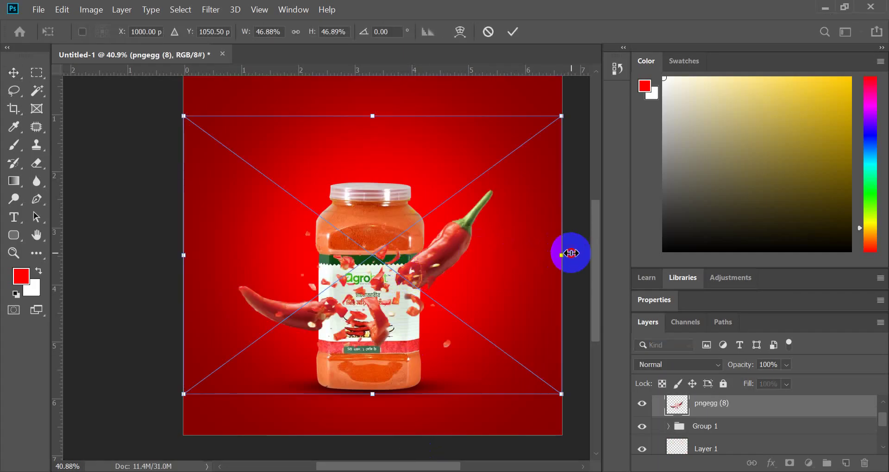
- Enlarge the placed chili image slightly, shift it up-left, and commit the transform
mouse_move(562, 253)
left_mouse_down()
mouse_move(595, 258)
mouse_move(579, 254)
left_mouse_up()
left_click_drag(492, 238, 474, 222)
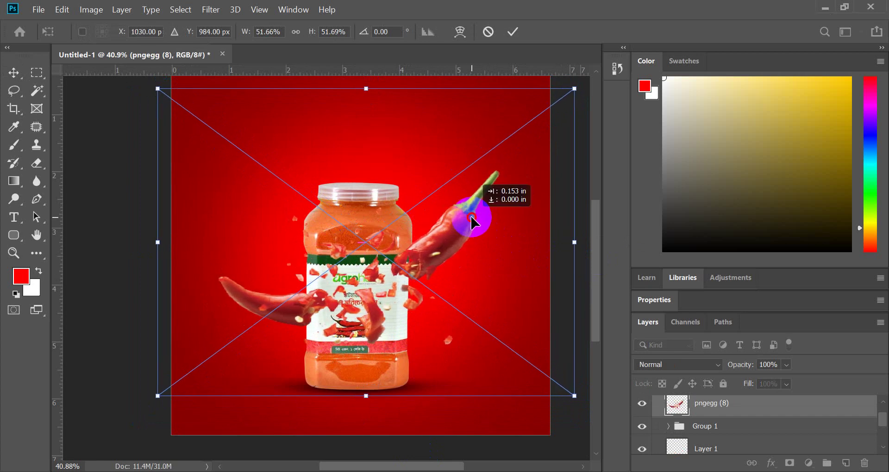
left_click(513, 33)
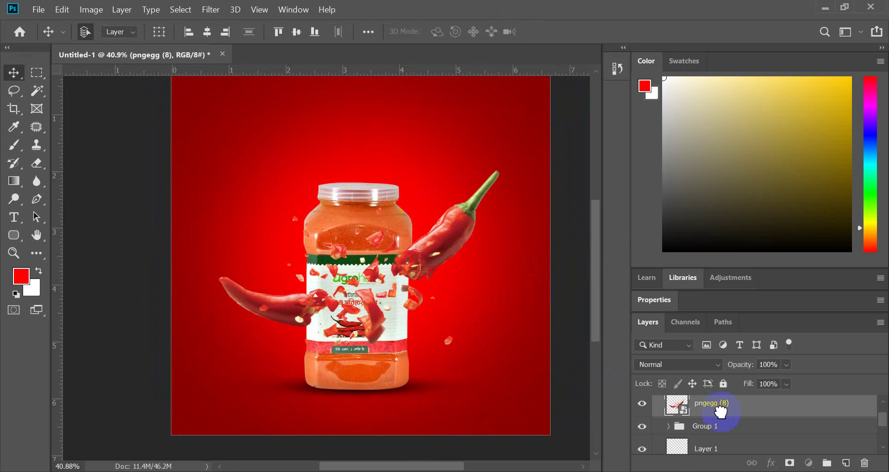
- Move the chili layer below the jar group and nudge it into position
left_click_drag(720, 412, 700, 416)
scroll(397, 252, "up", 2)
mouse_move(428, 263)
left_mouse_down()
mouse_move(449, 262)
mouse_move(437, 266)
left_mouse_up()
scroll(426, 297, "down", 5)
scroll(423, 297, "up", 5)
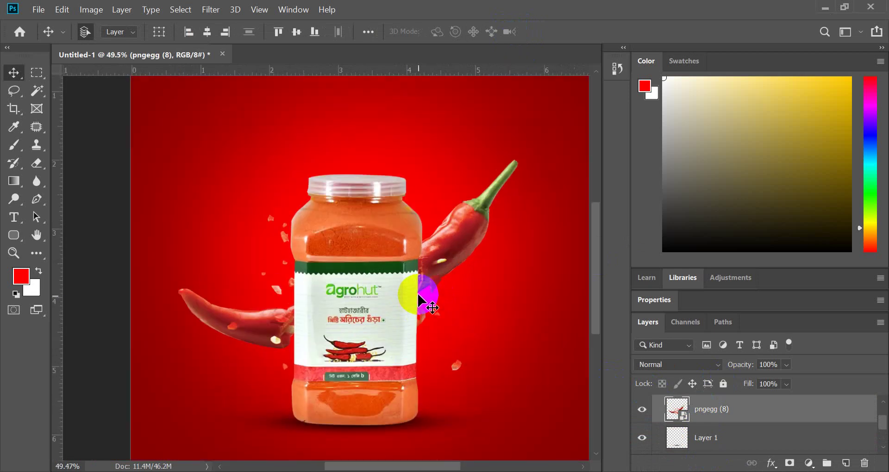
scroll(409, 303, "down", 2)
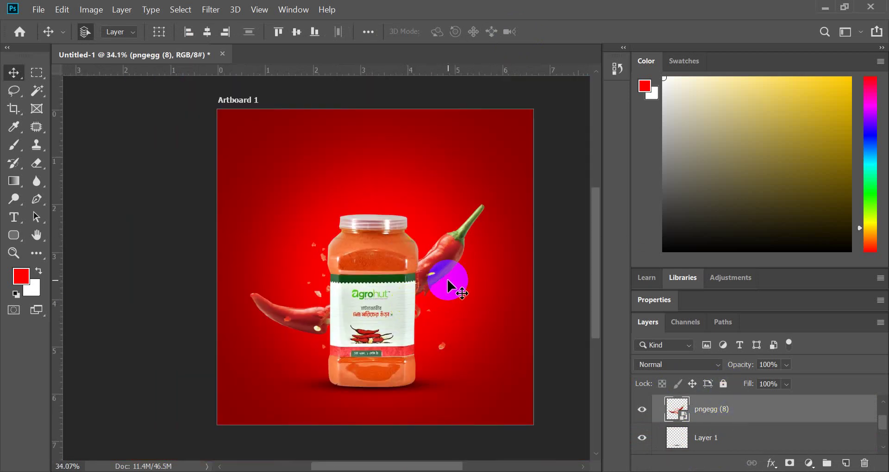
left_click(667, 364)
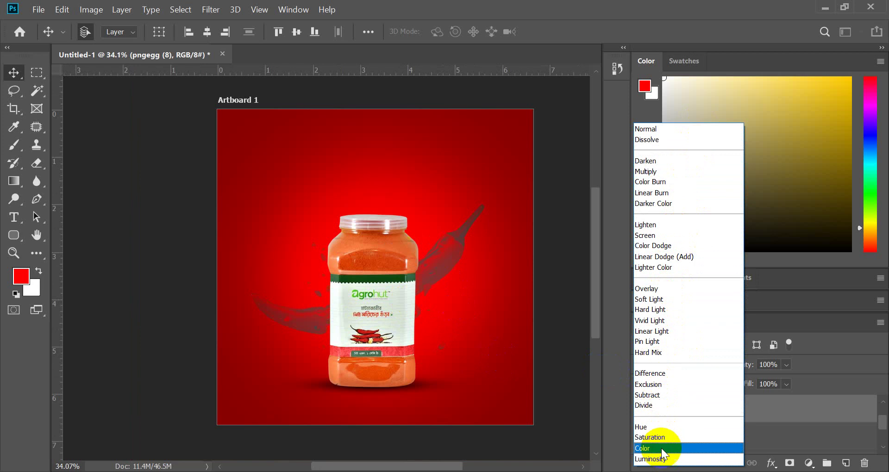
left_click(784, 412)
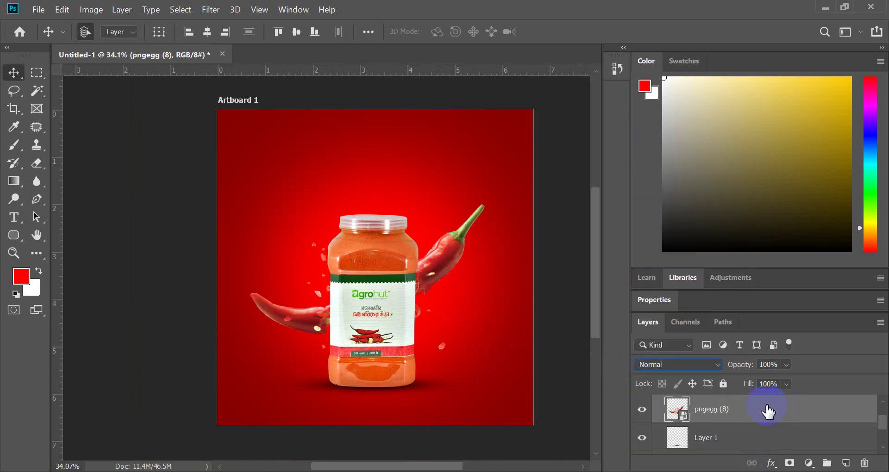
scroll(722, 417, "up", 2)
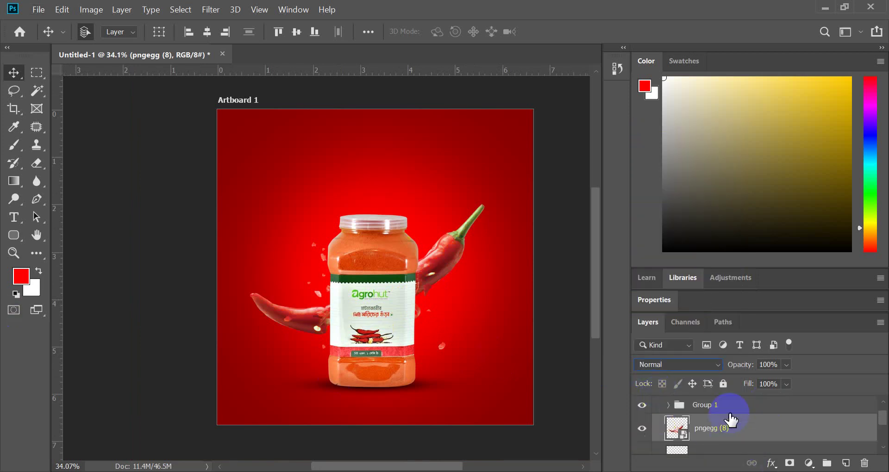
scroll(725, 428, "down", 1)
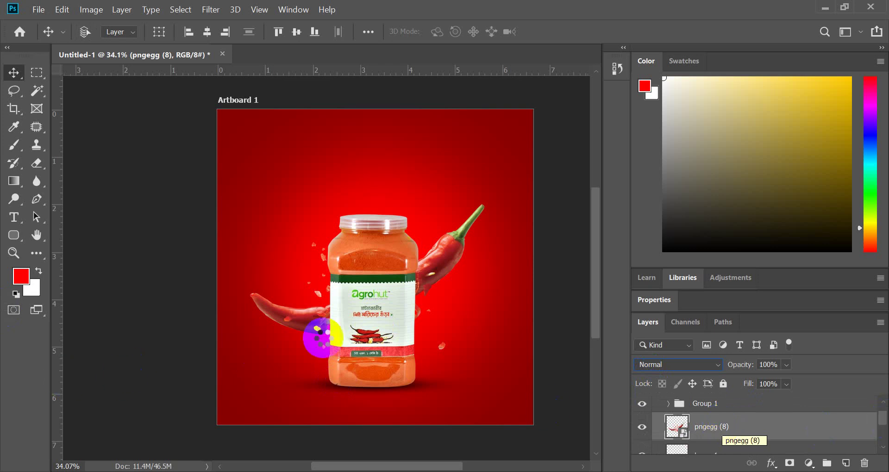
- Open Camera Raw on the chili layer, keep Exposure at 0 and raise Contrast to +27
key("ctrl+shift+a")
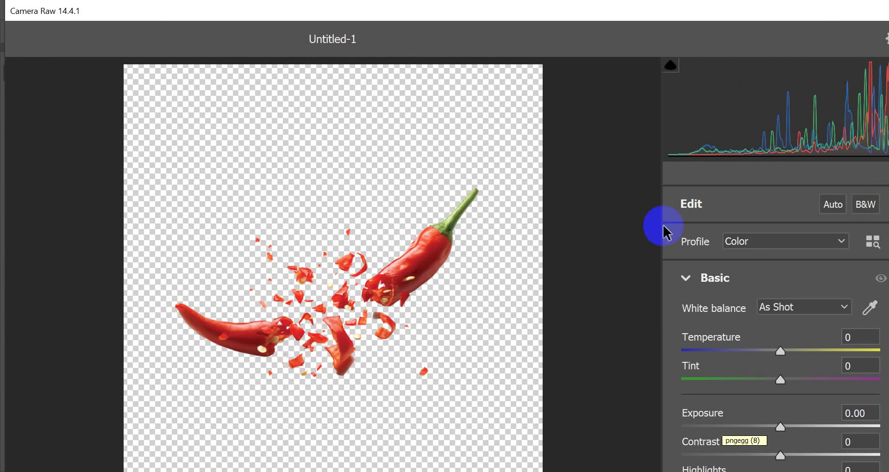
left_click_drag(683, 12, 512, 16)
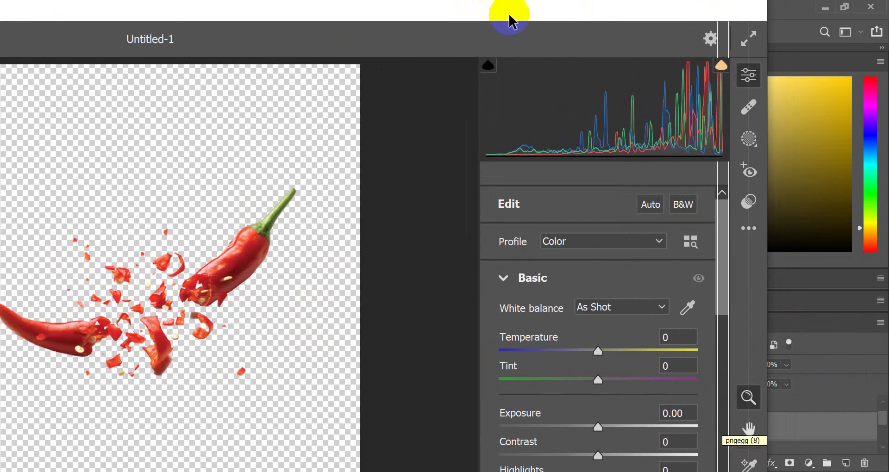
scroll(612, 387, "down", 3)
scroll(218, 289, "down", 3)
scroll(190, 232, "up", 4)
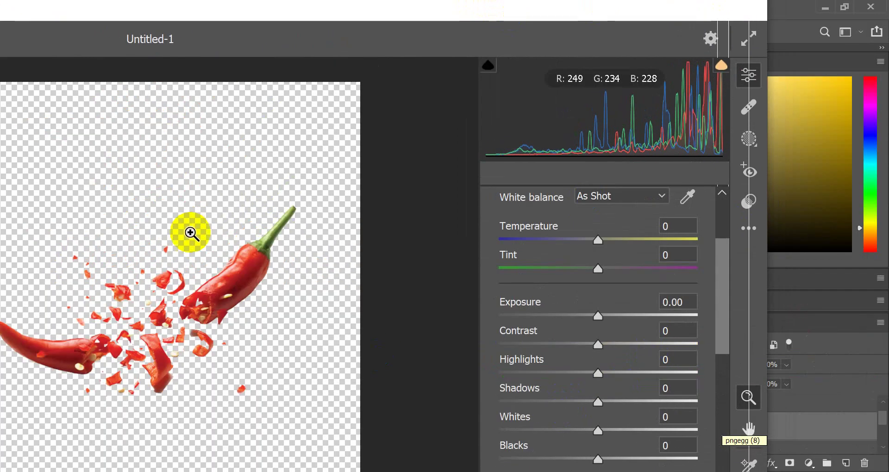
mouse_move(599, 319)
left_mouse_down()
mouse_move(611, 317)
mouse_move(597, 312)
left_mouse_up()
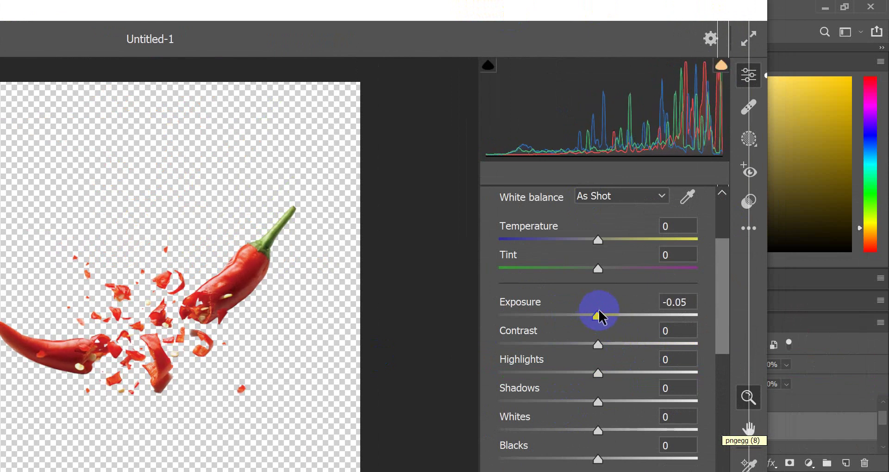
left_click(680, 302)
type("0")
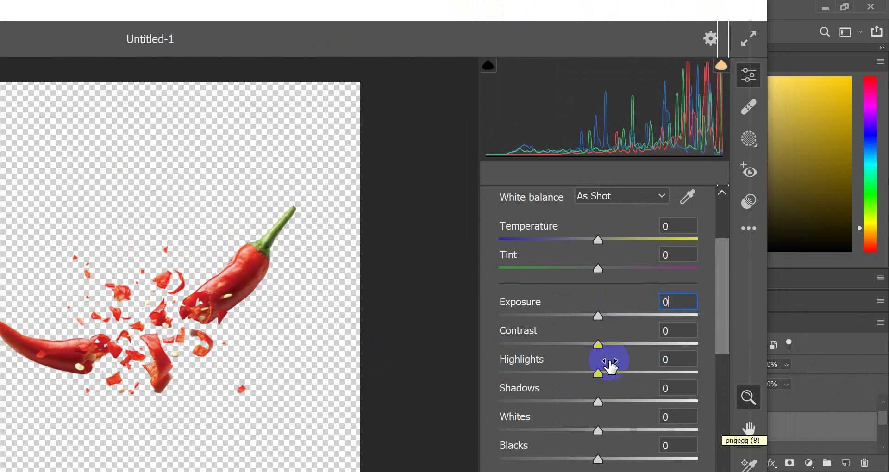
left_click_drag(598, 346, 629, 374)
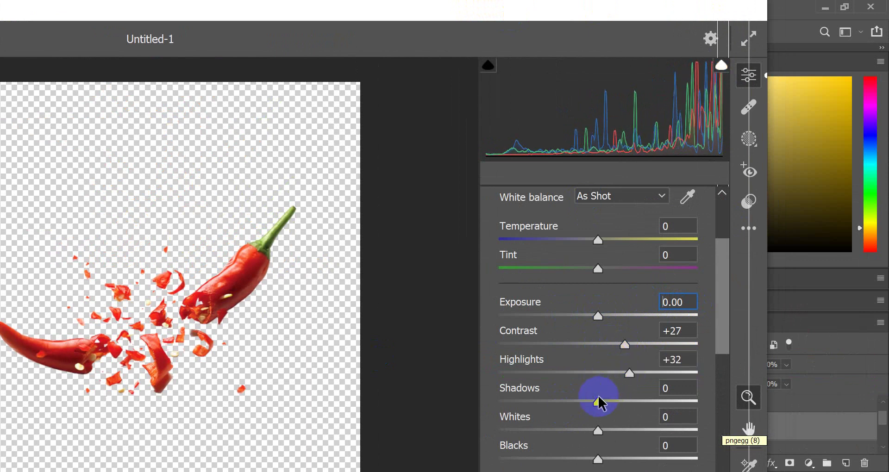
- Set Shadows to -21, Whites to +13 and Blacks to -18
left_click_drag(597, 400, 576, 398)
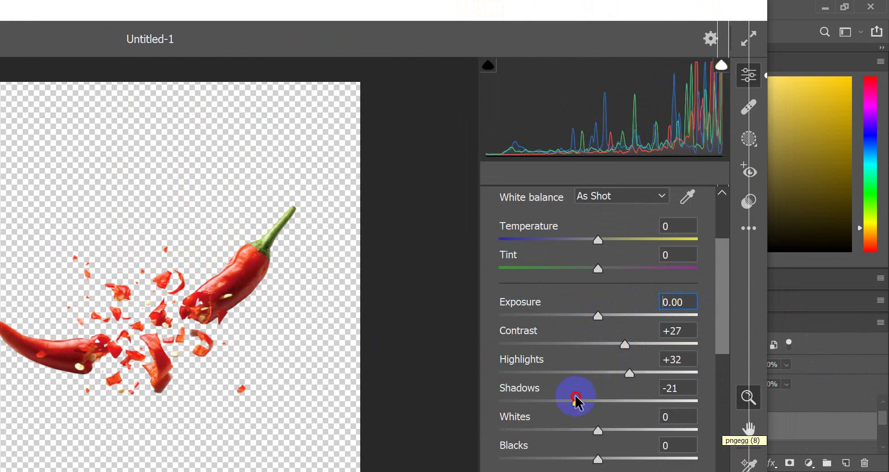
scroll(596, 428, "down", 3)
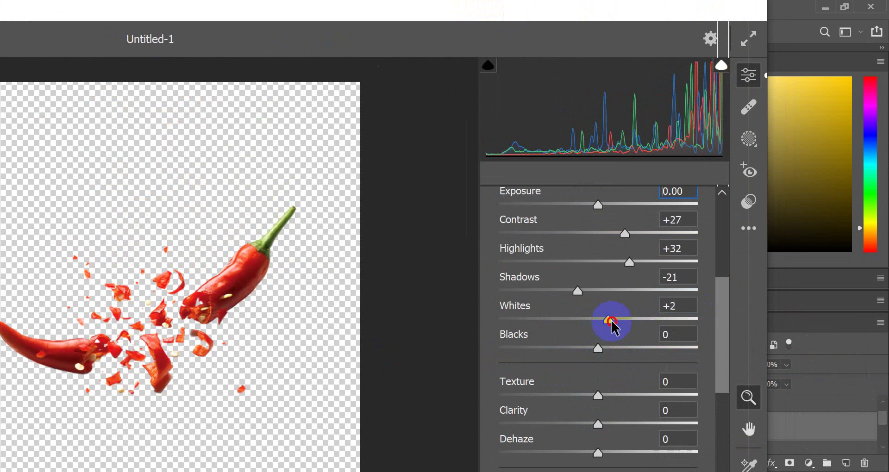
left_click_drag(611, 320, 581, 349)
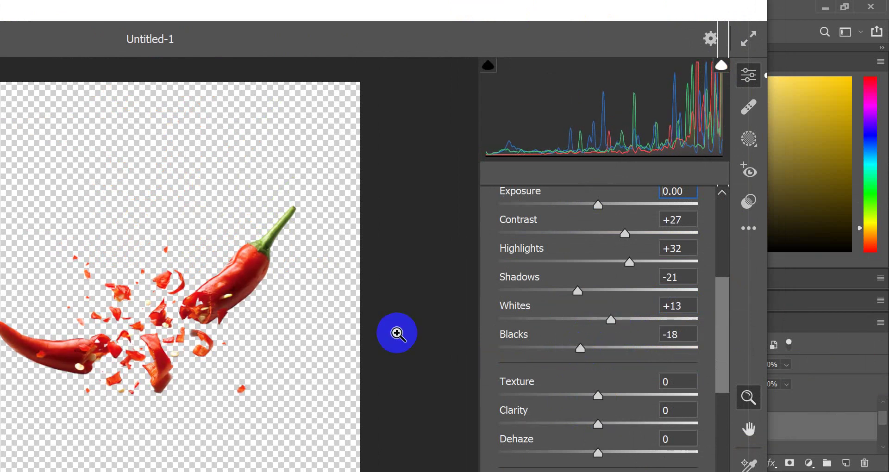
scroll(307, 312, "down", 3)
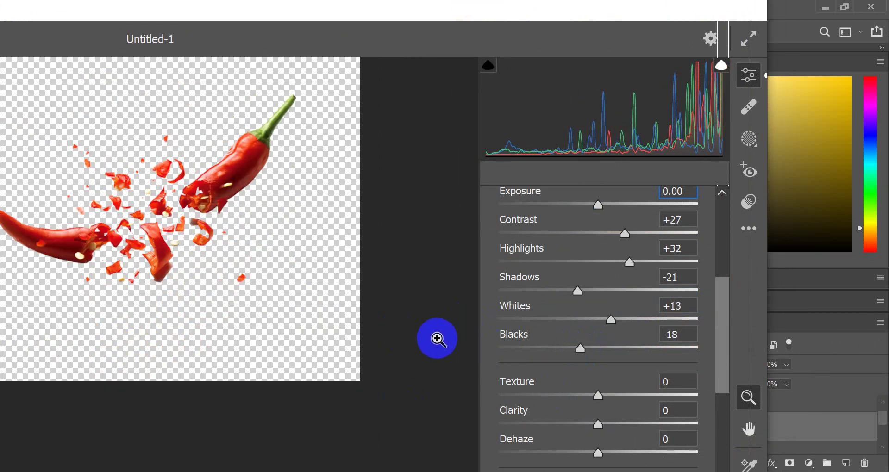
left_click(651, 4)
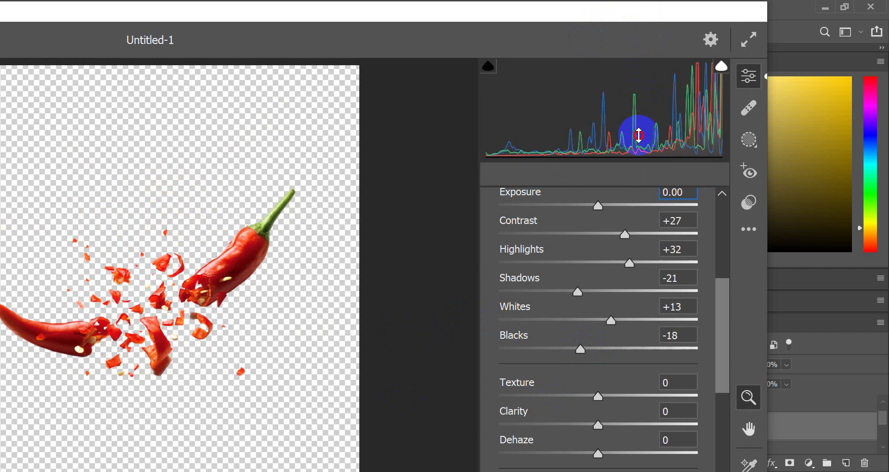
left_click_drag(630, 19, 707, 17)
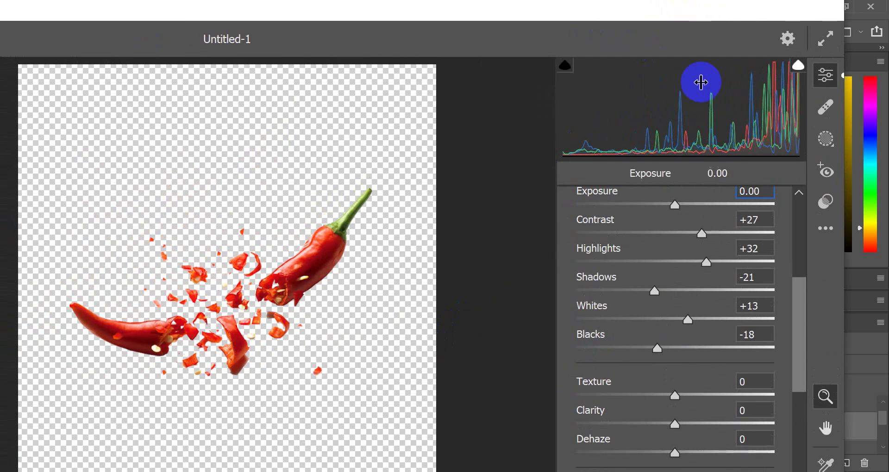
scroll(698, 334, "down", 10)
scroll(697, 327, "up", 3)
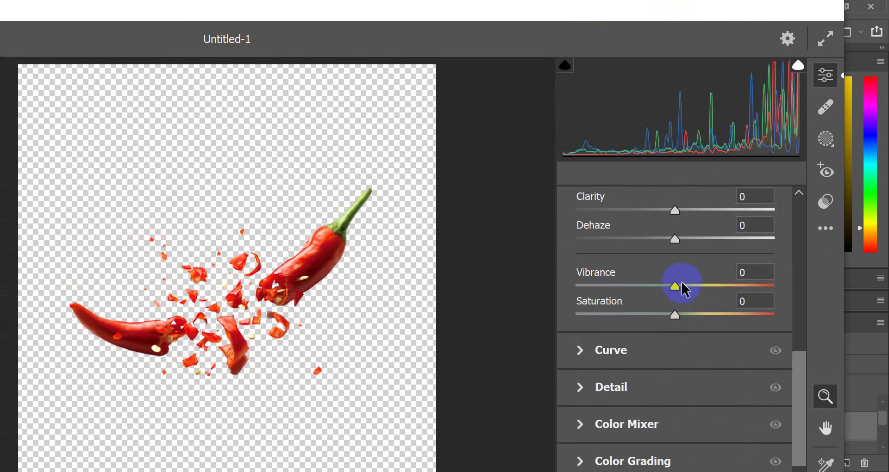
- Raise Vibrance to +6 and Saturation to +9, check the zoomed pepper, and apply
left_click_drag(680, 286, 688, 302)
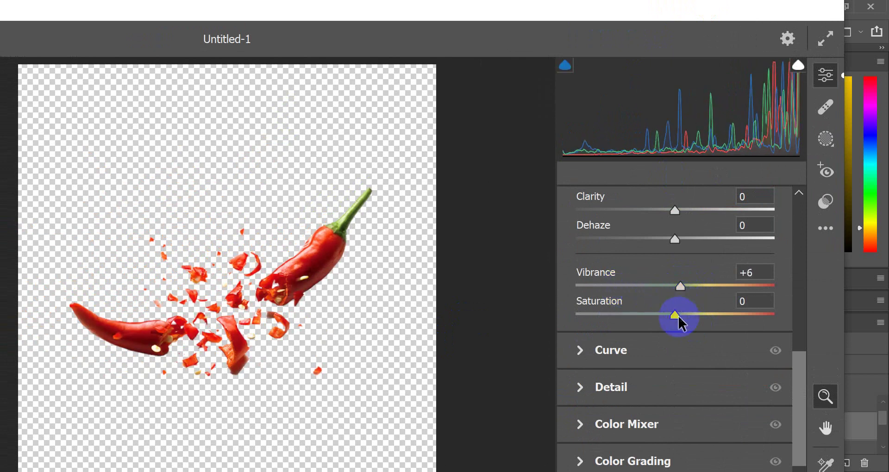
mouse_move(677, 314)
left_mouse_down()
mouse_move(663, 315)
mouse_move(684, 314)
left_mouse_up()
left_click(284, 308)
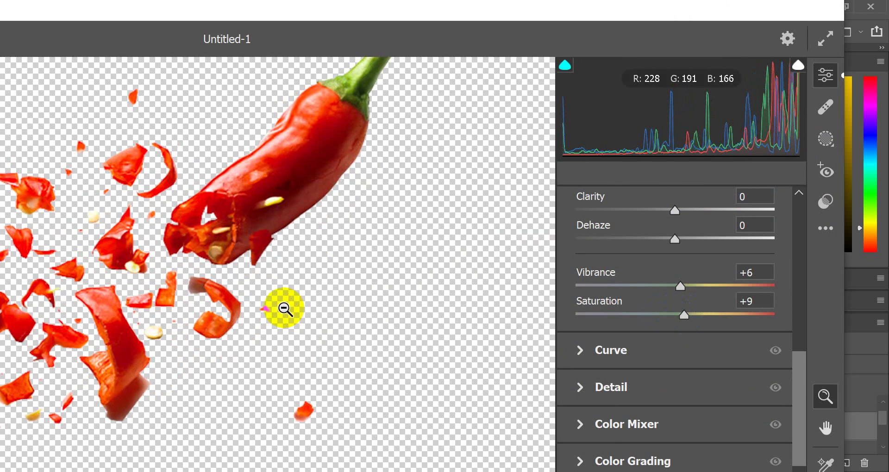
left_click(281, 308, "alt")
left_click(232, 282)
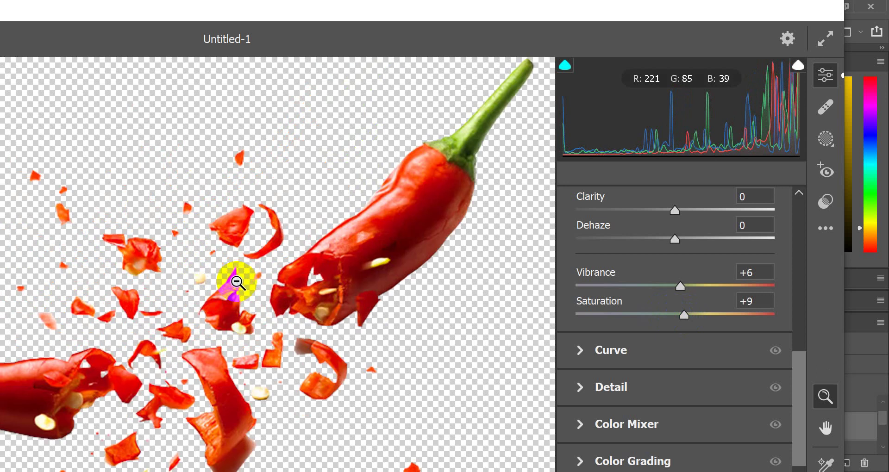
left_click(236, 282, "alt")
key("Return")
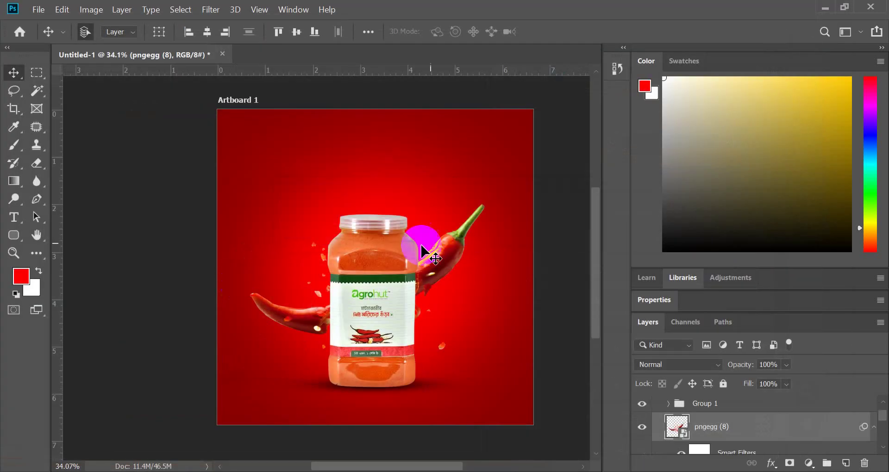
scroll(445, 291, "up", 1)
scroll(444, 291, "up", 1)
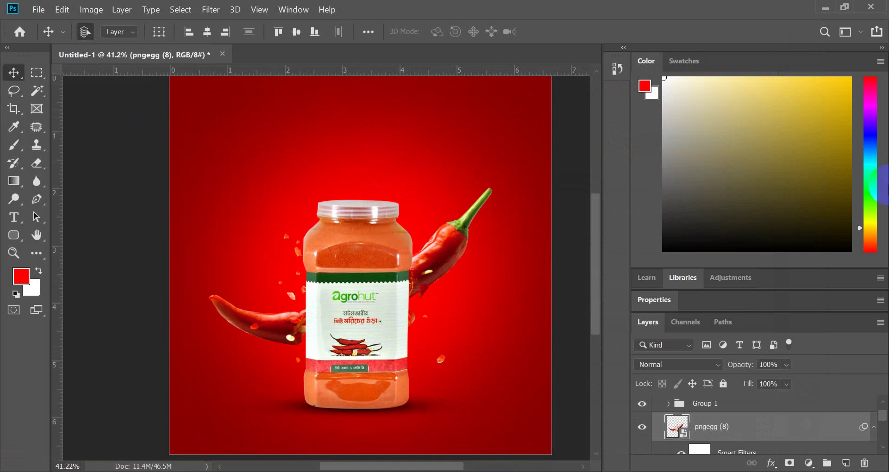
left_click(210, 9)
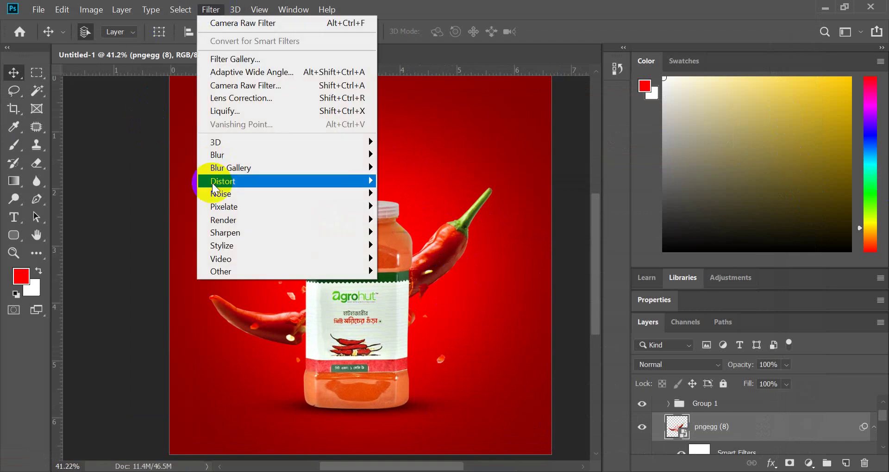
mouse_move(224, 159)
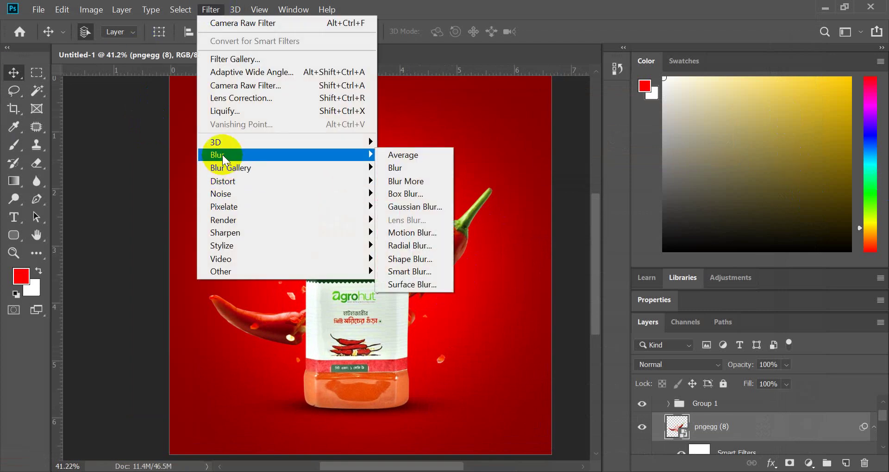
left_click(425, 211)
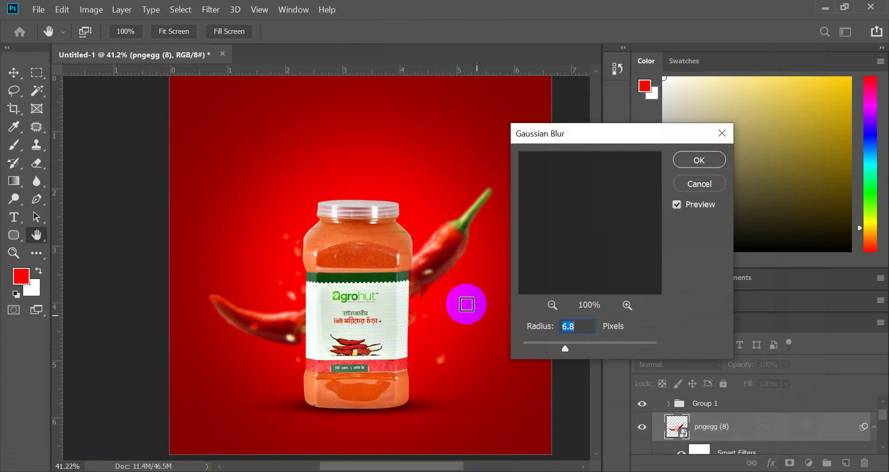
left_click(694, 189)
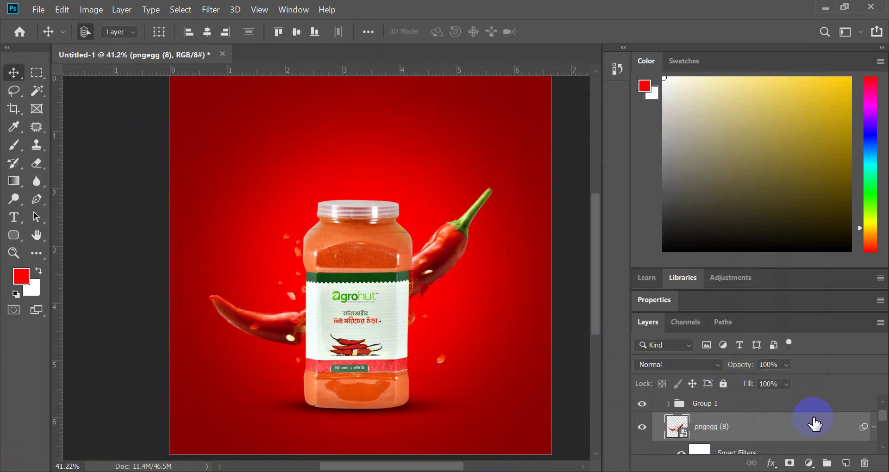
scroll(815, 424, "down", 1)
scroll(380, 297, "down", 3)
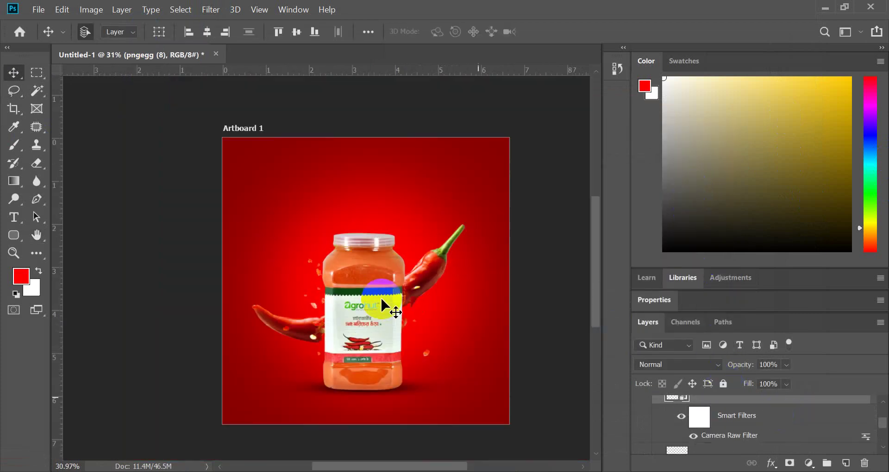
scroll(381, 300, "up", 1)
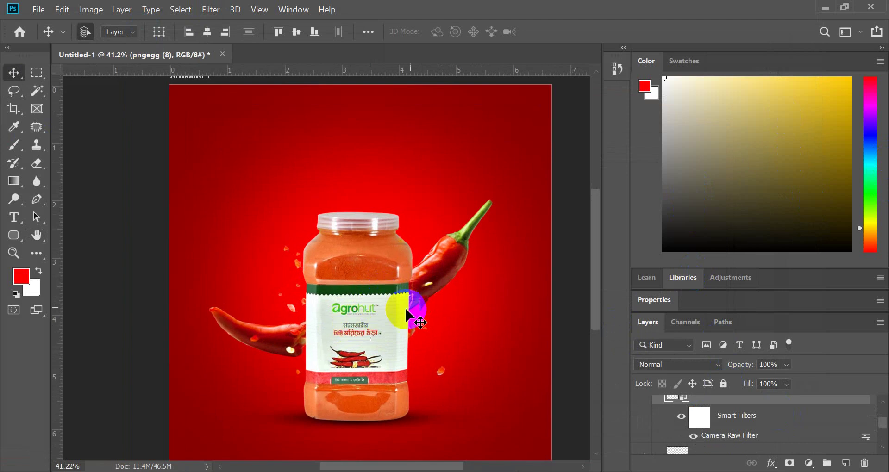
scroll(396, 307, "up", 1)
left_click_drag(432, 284, 437, 277)
scroll(437, 277, "down", 2)
- Scale the chili peppers layer up to about 55% and move it slightly higher, to Y 984.50 px
key("ctrl+t")
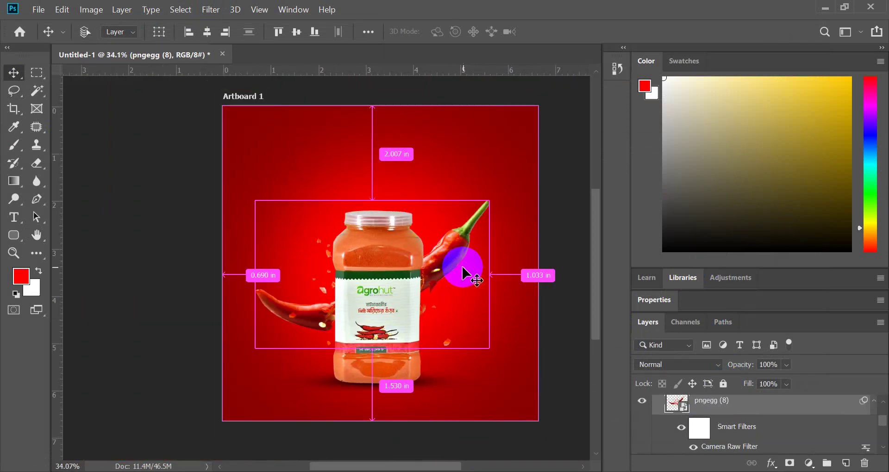
left_click(484, 212)
scroll(394, 305, "up", 3)
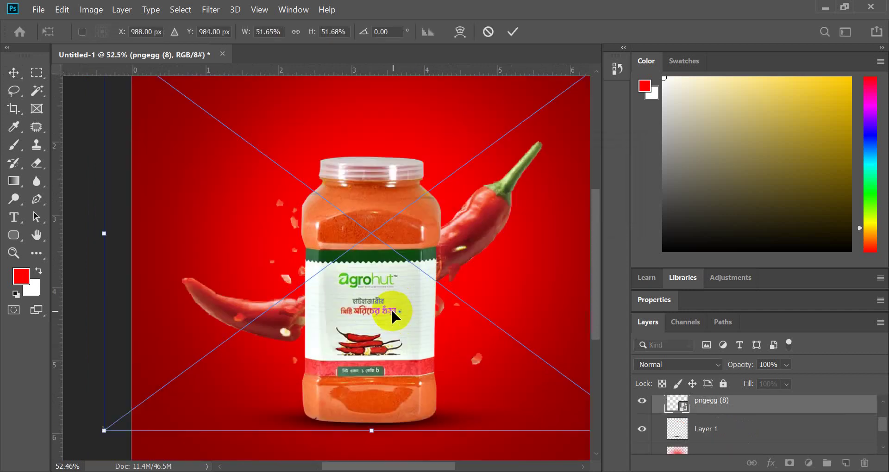
scroll(337, 292, "down", 3)
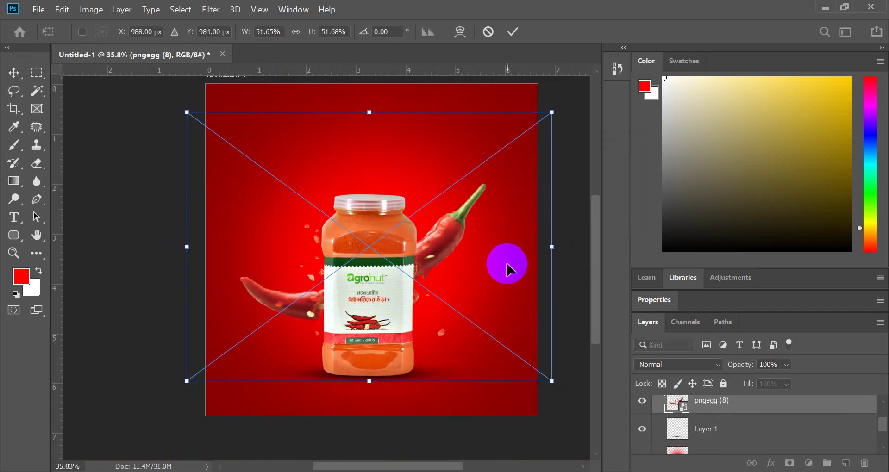
left_click_drag(556, 242, 565, 244)
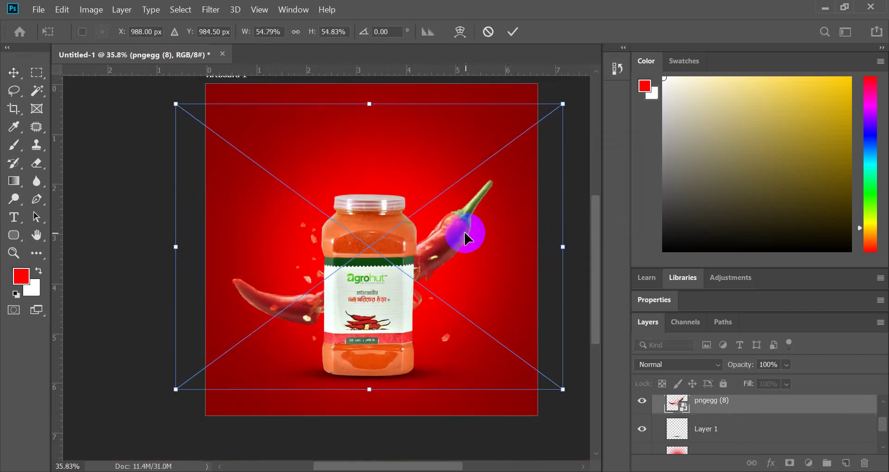
mouse_move(448, 223)
left_mouse_down()
mouse_move(457, 226)
mouse_move(449, 224)
left_mouse_up()
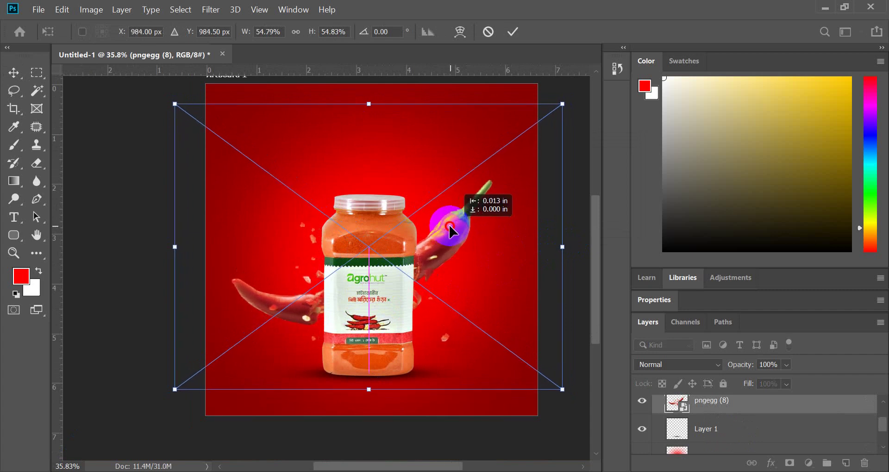
left_click(512, 31)
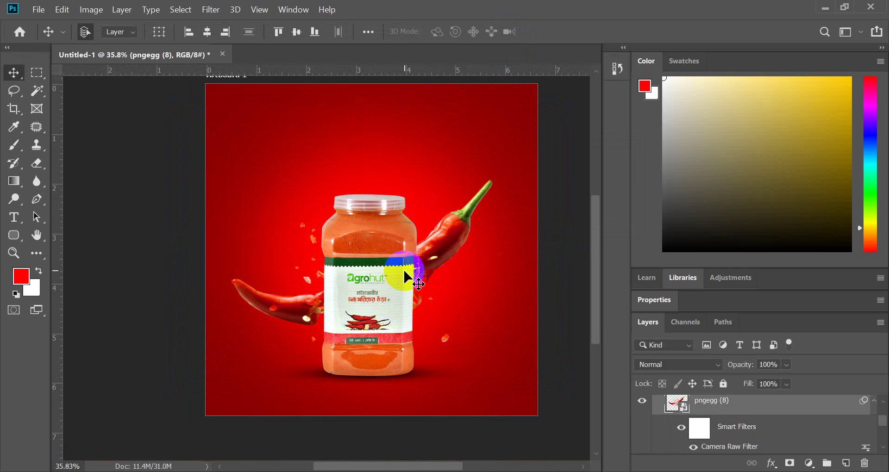
scroll(403, 268, "down", 3)
scroll(404, 268, "up", 2)
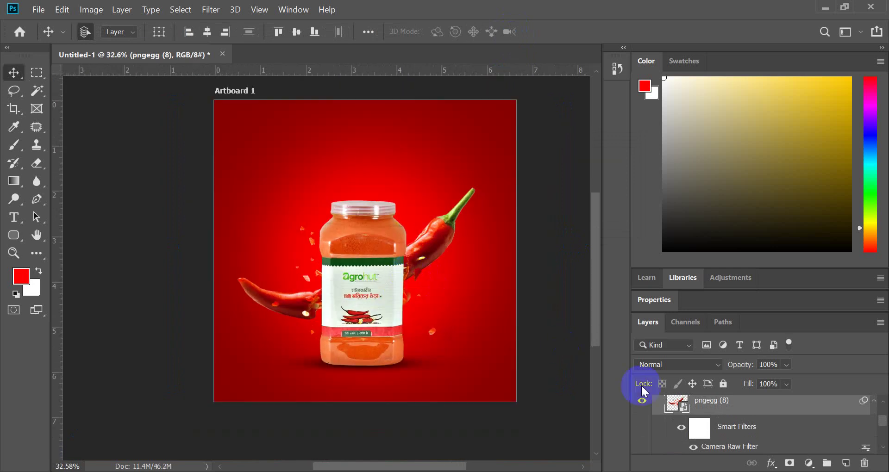
scroll(477, 304, "up", 2)
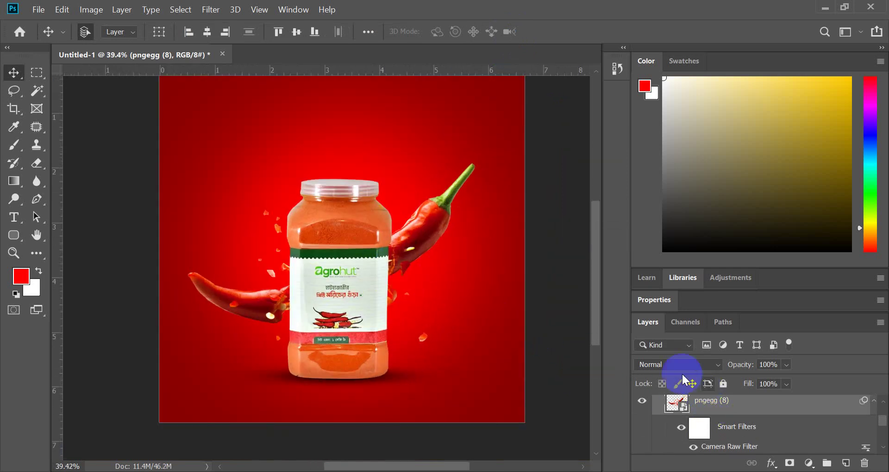
left_click(657, 365)
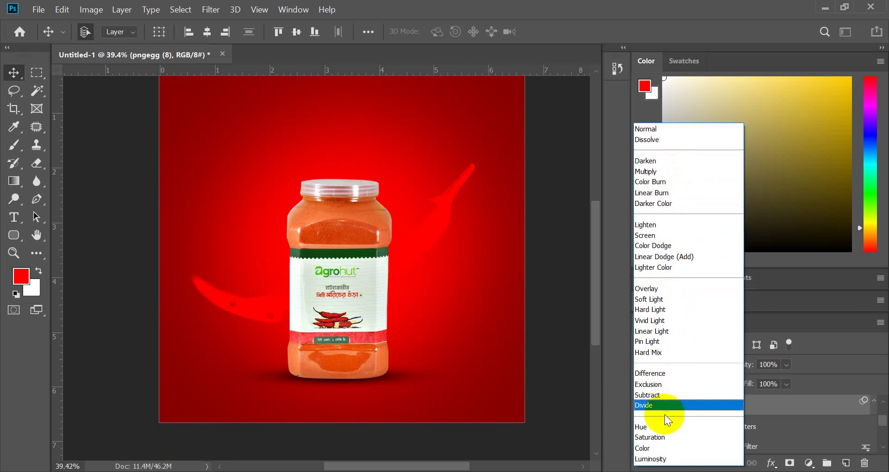
- Keep the Normal blend mode, try a Box Blur on the chili layer, then cancel it
left_click(793, 401)
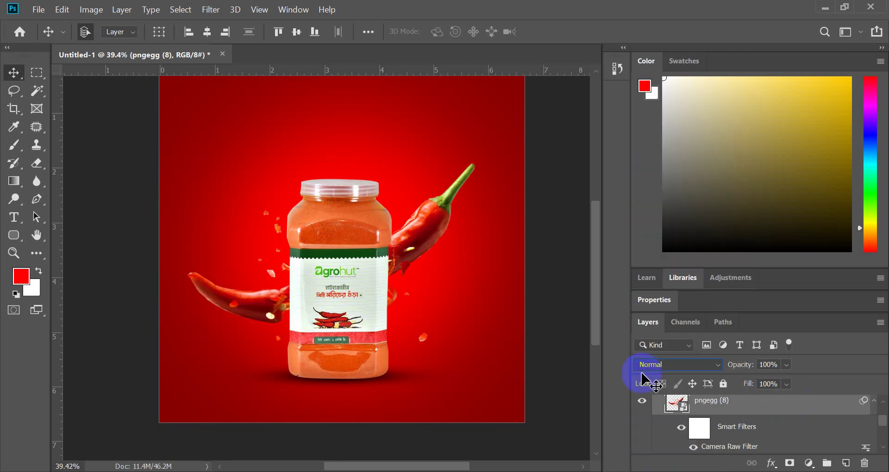
left_click(209, 10)
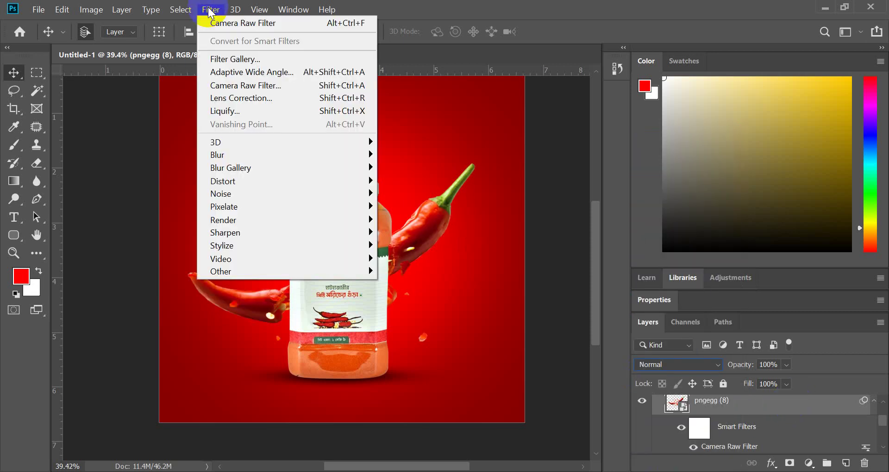
left_click(218, 155)
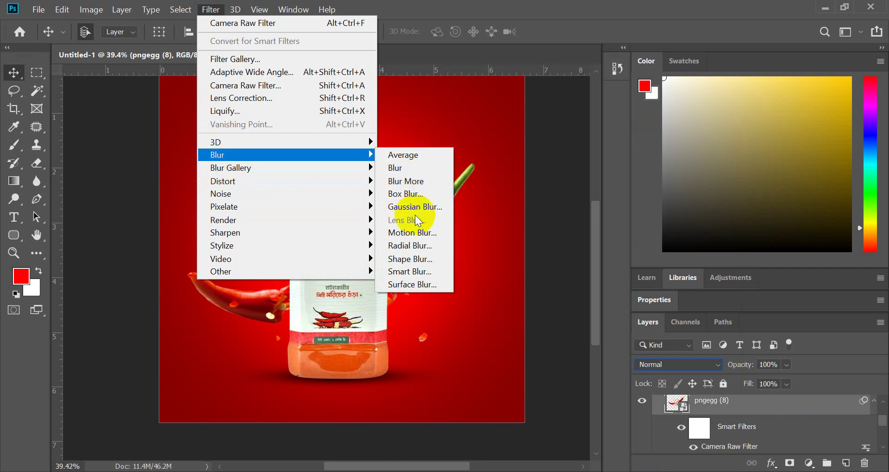
left_click(411, 194)
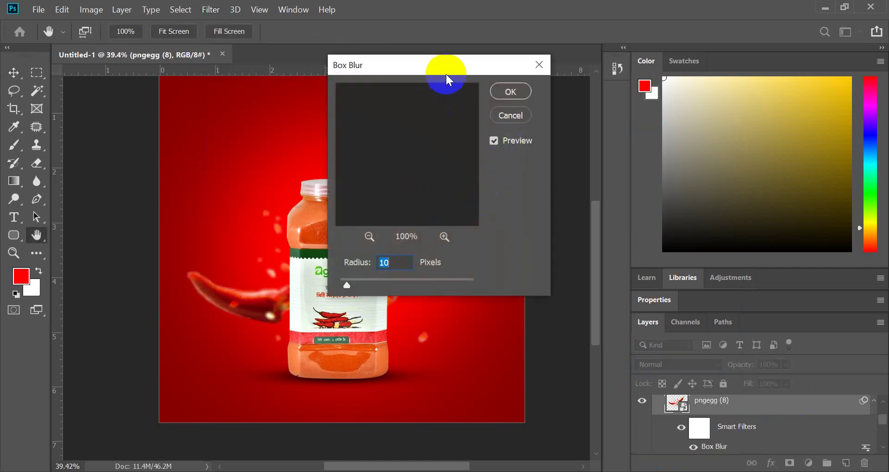
left_click_drag(445, 75, 635, 132)
left_click(698, 173)
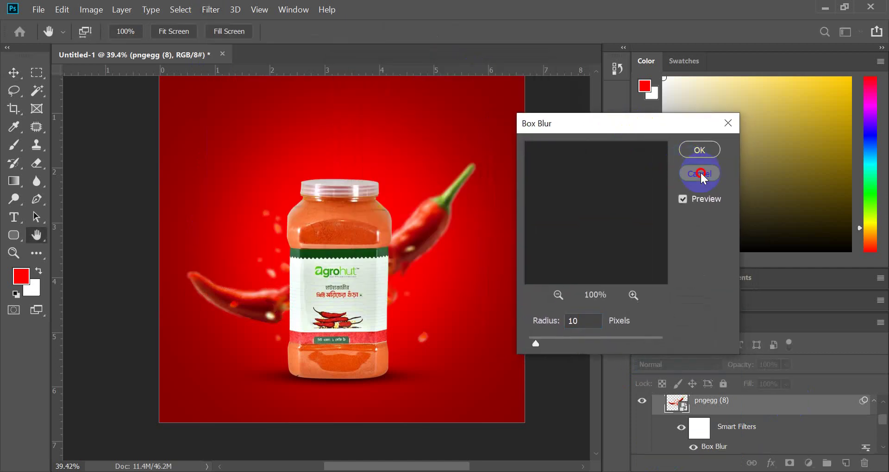
- Apply a Gaussian Blur with a 3.4-pixel radius to the chili layer
left_click(208, 12)
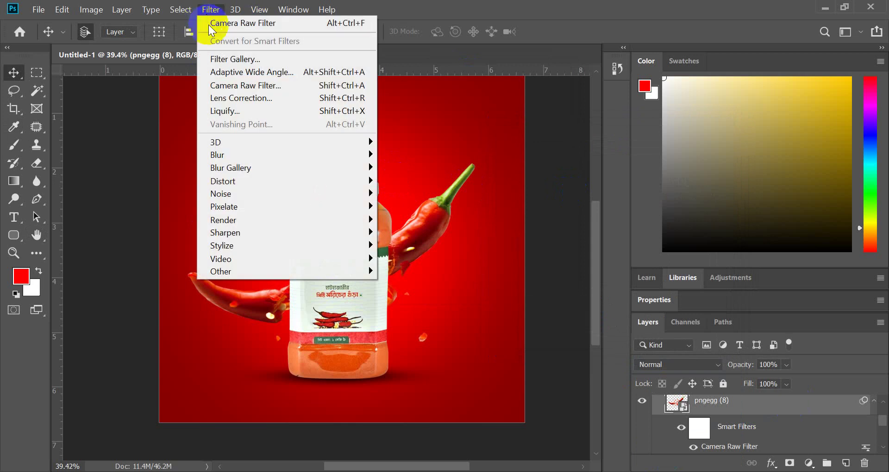
mouse_move(229, 154)
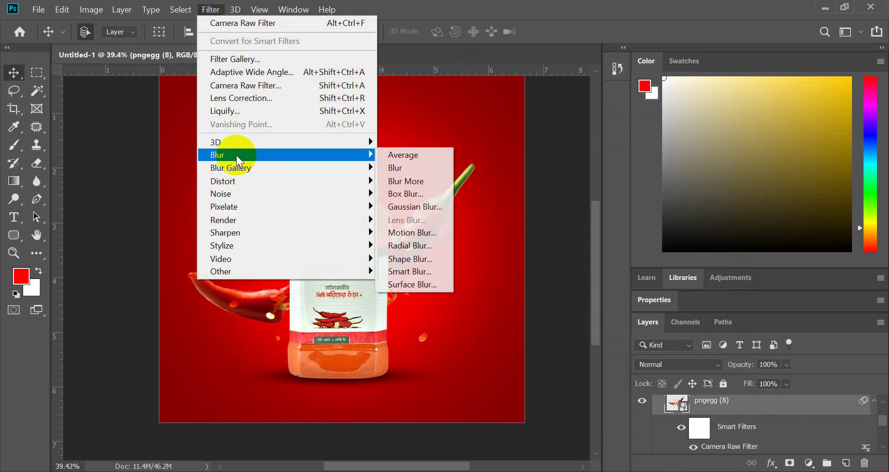
left_click(418, 207)
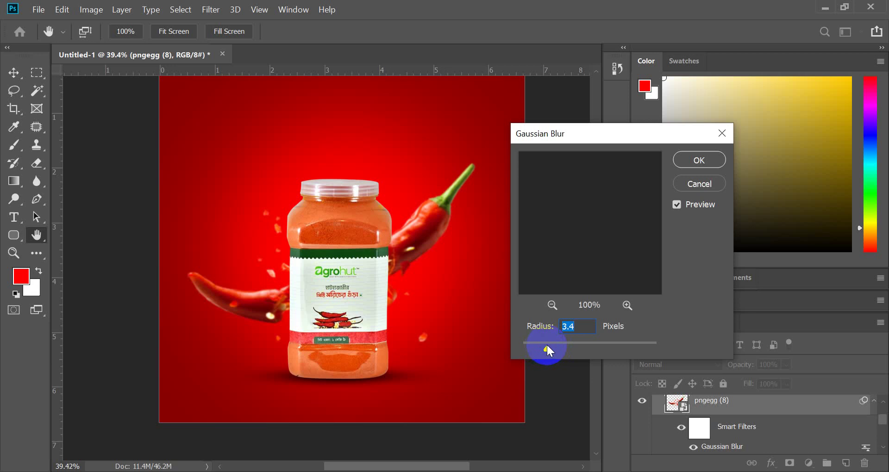
left_click(670, 196)
left_click(698, 157)
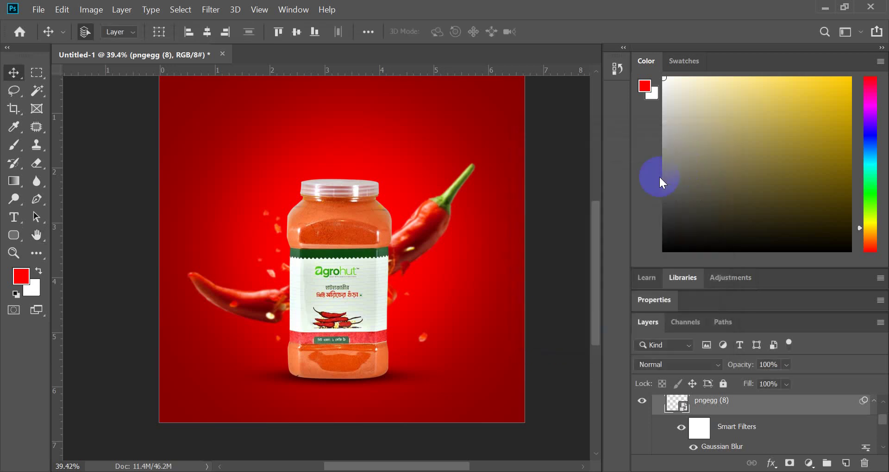
- Zoom around the blurred chili composite, then bring Chrome's PNGEgg download page forward
scroll(334, 290, "down", 3)
scroll(346, 252, "up", 3)
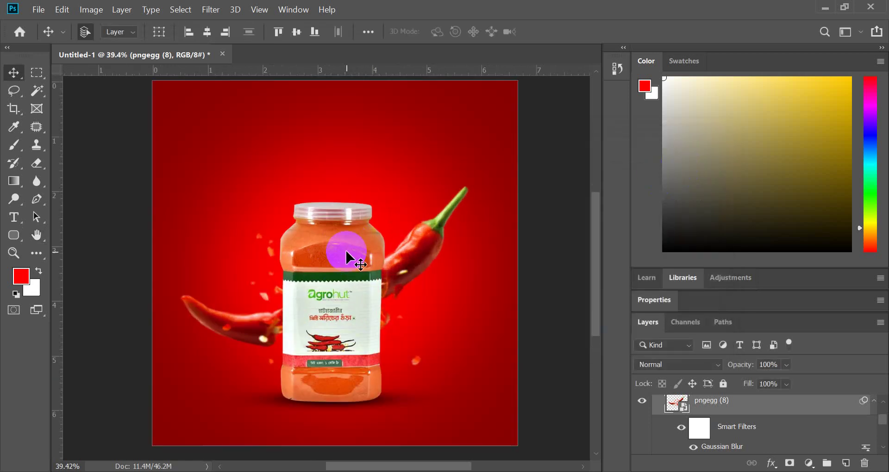
scroll(346, 252, "down", 2)
scroll(293, 277, "up", 2)
scroll(293, 277, "down", 1)
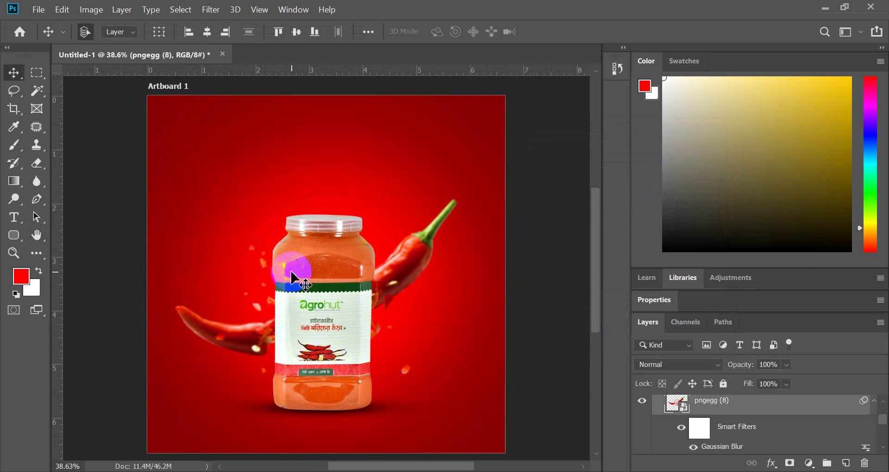
scroll(354, 246, "down", 1)
scroll(353, 246, "up", 1)
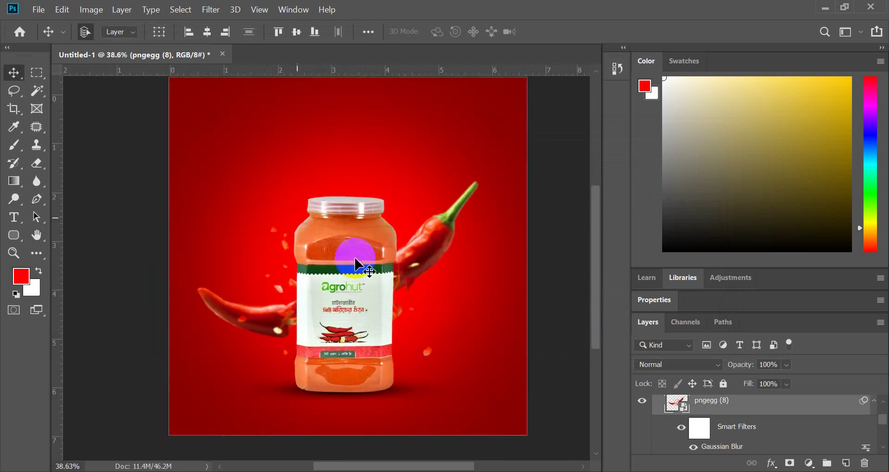
scroll(347, 286, "up", 1)
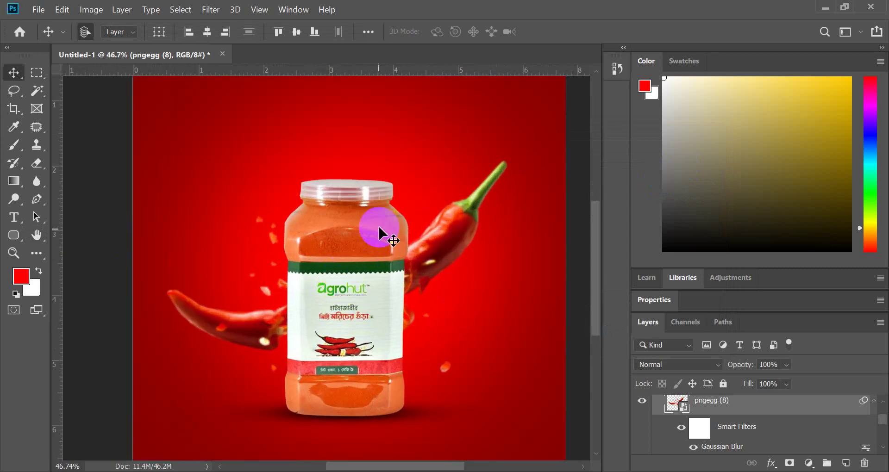
left_click(386, 375)
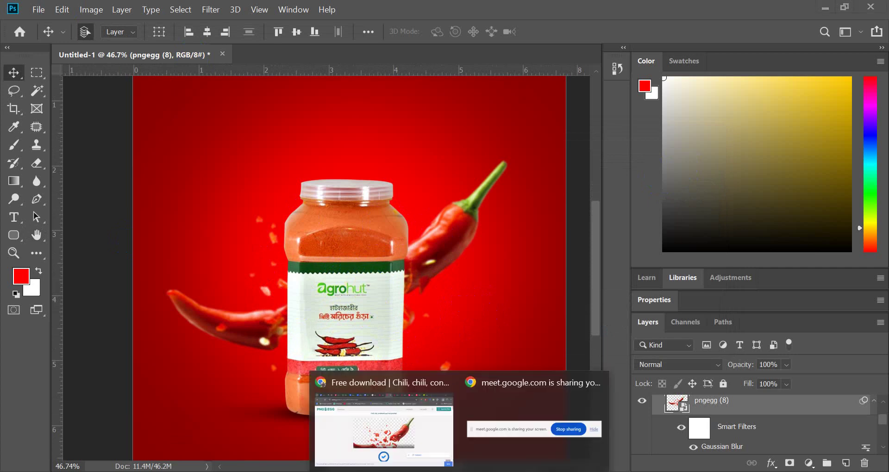
left_click(380, 423)
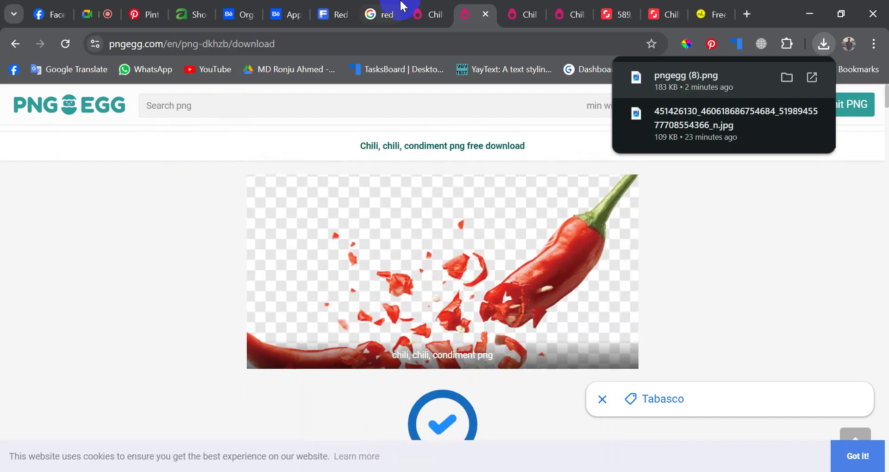
- Back on Google Images, change the search to 'red chili powder png' and run it
left_click(364, 6)
scroll(202, 138, "up", 10)
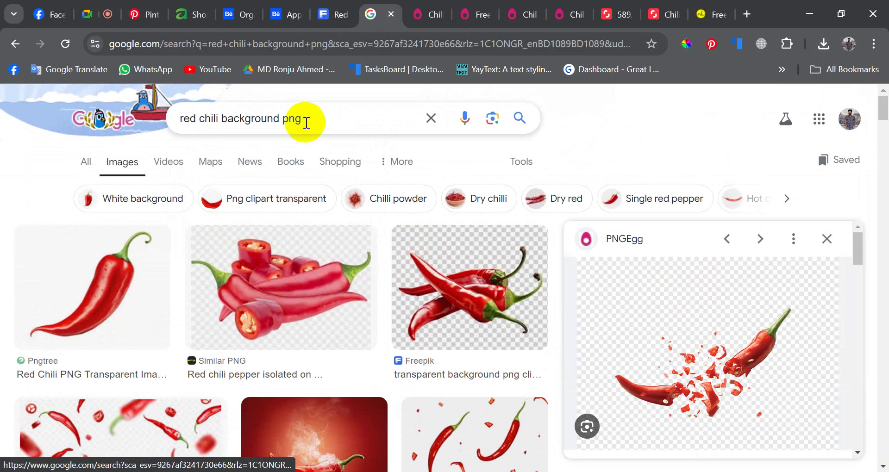
left_click_drag(304, 119, 269, 120)
left_click(235, 118)
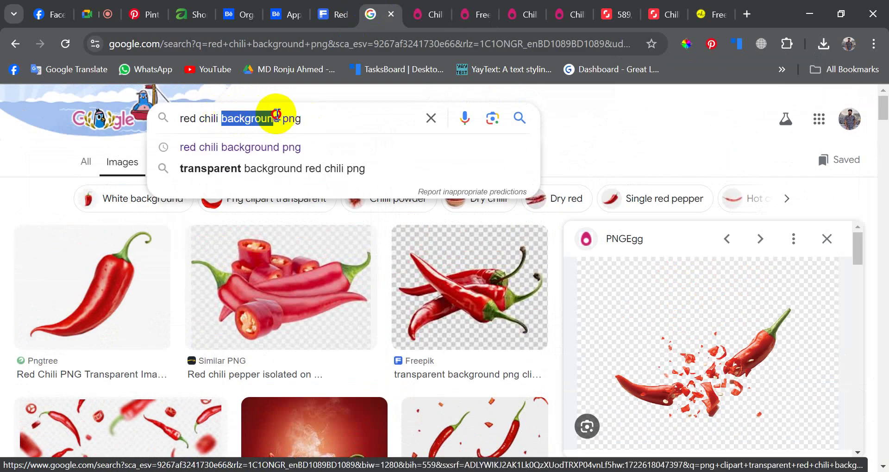
type("powde")
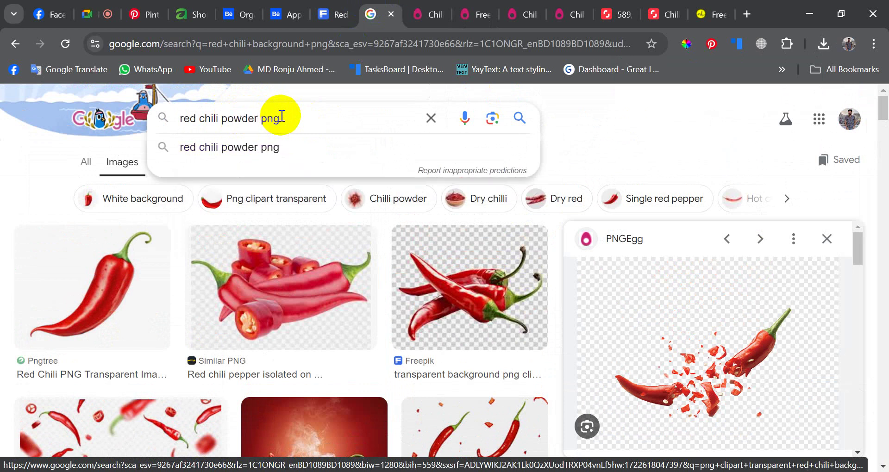
key("Return")
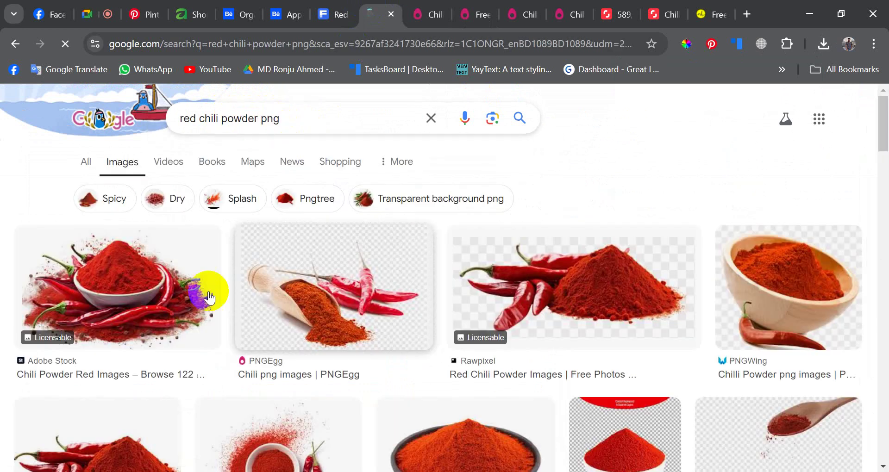
- Preview the TopPNG red chili powder burst and open its source page
scroll(194, 316, "down", 4)
scroll(194, 316, "down", 10)
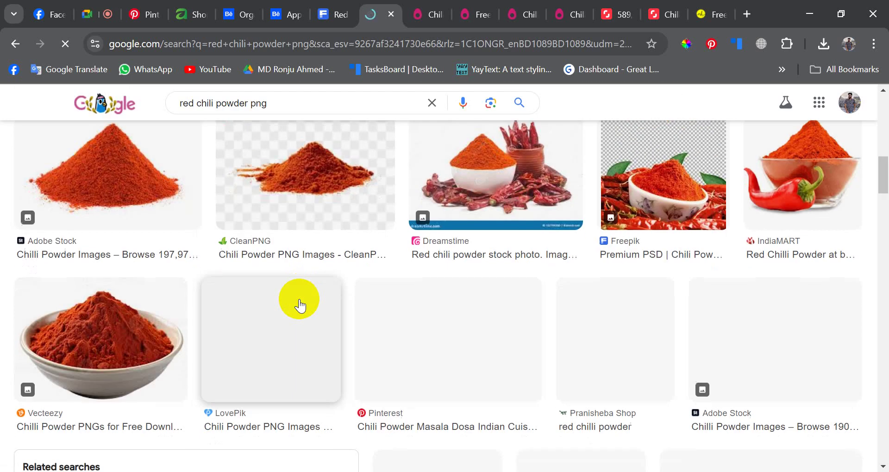
scroll(373, 276, "up", 5)
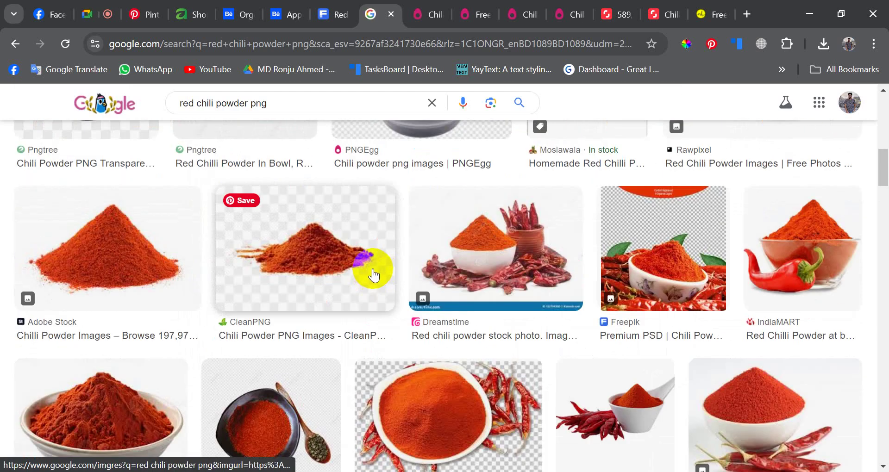
scroll(372, 276, "down", 12)
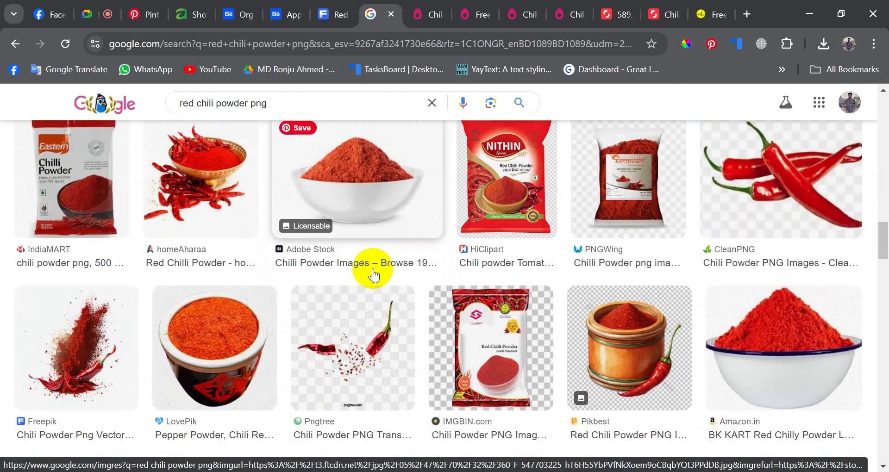
scroll(373, 276, "down", 14)
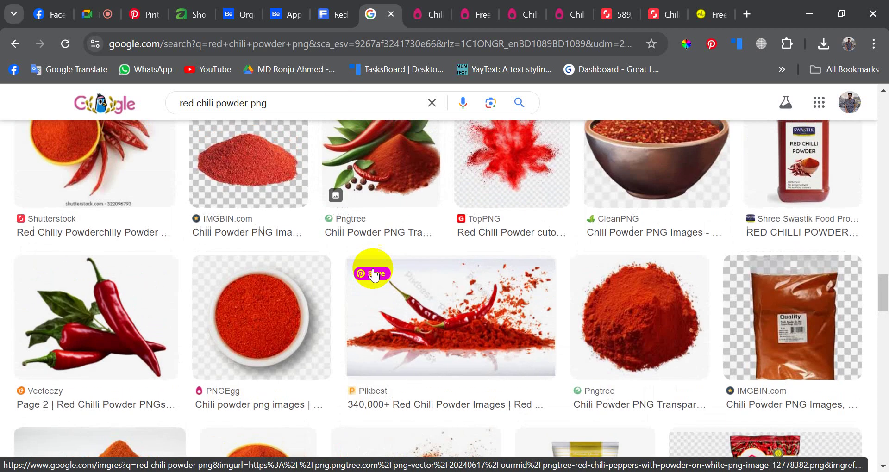
scroll(374, 275, "up", 3)
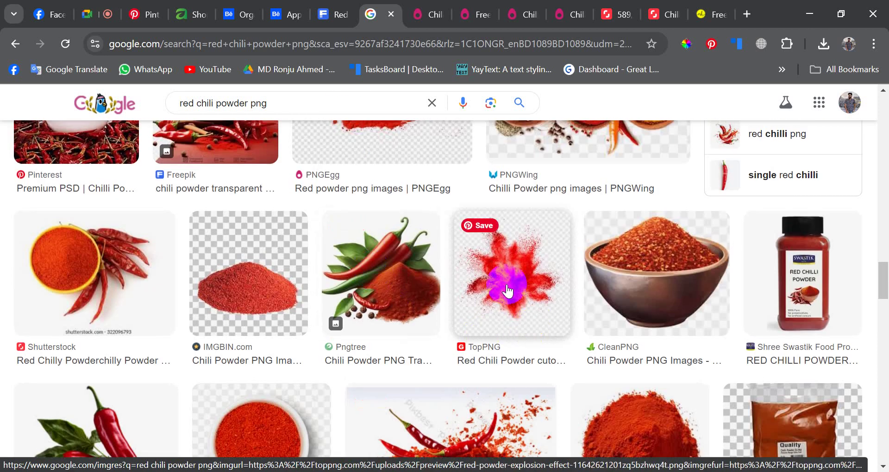
left_click(507, 290)
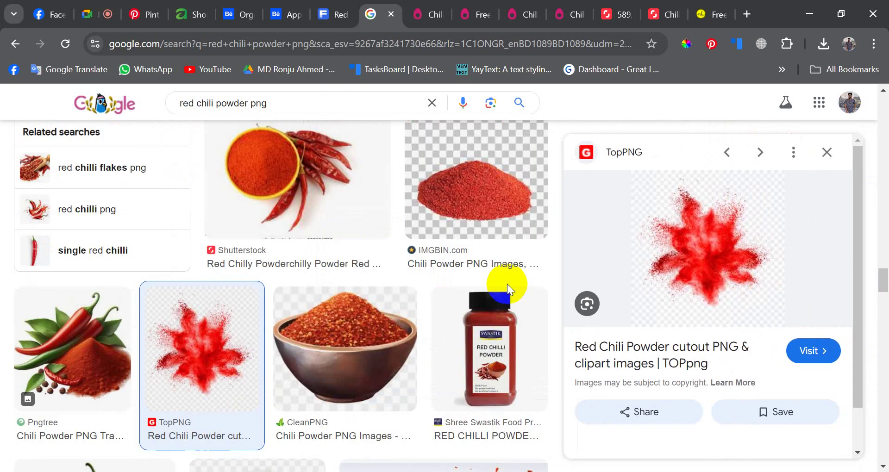
scroll(645, 295, "down", 3)
scroll(671, 318, "down", 5)
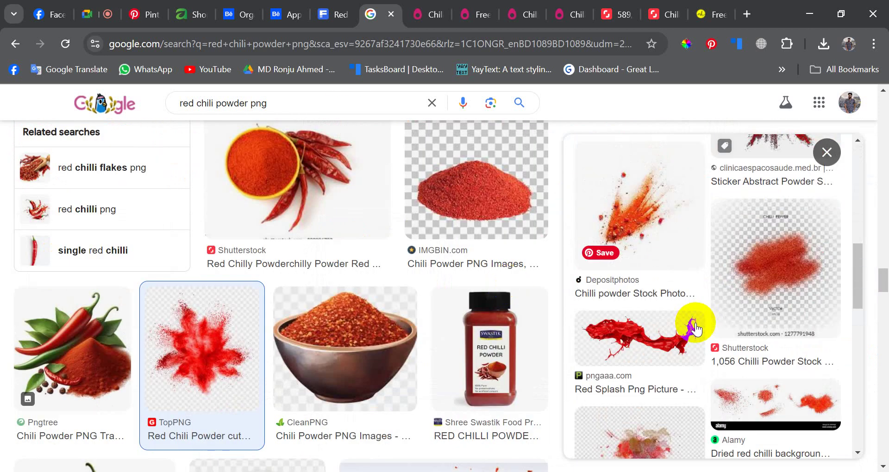
scroll(672, 319, "up", 10)
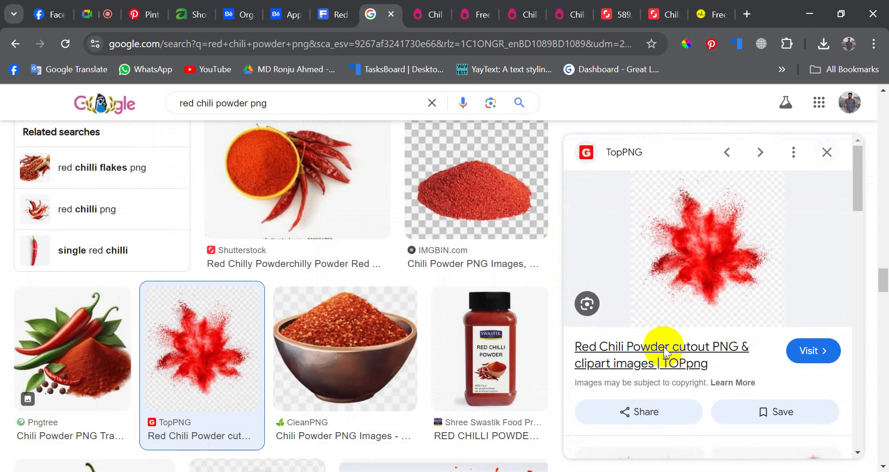
left_click(661, 345)
- Check the loading TopPNG powder page and the PNGEgg chili results
left_click(463, 7)
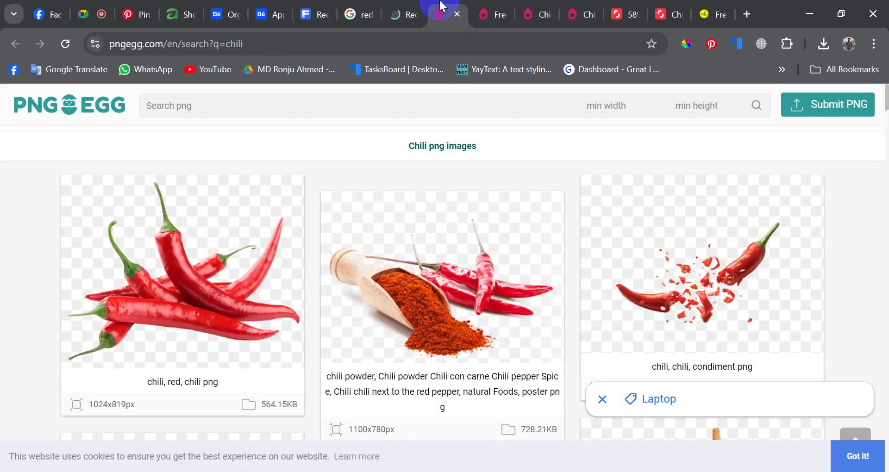
left_click(420, 6)
scroll(407, 294, "down", 5)
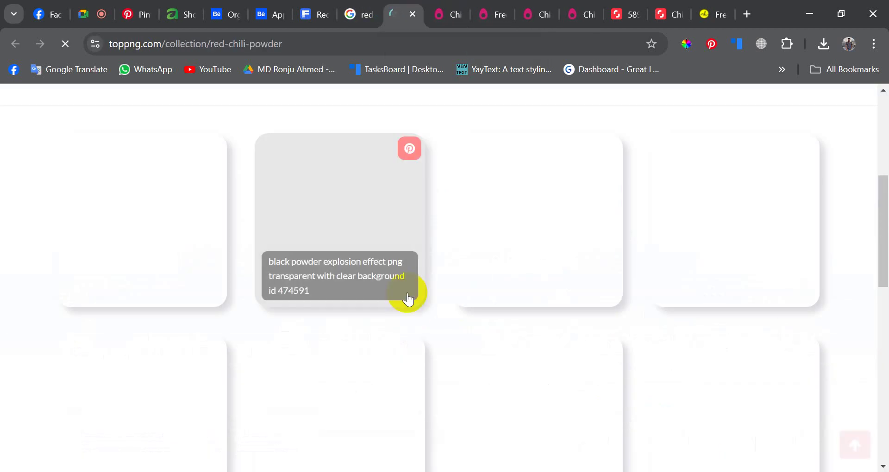
scroll(407, 318, "up", 5)
scroll(410, 316, "down", 10)
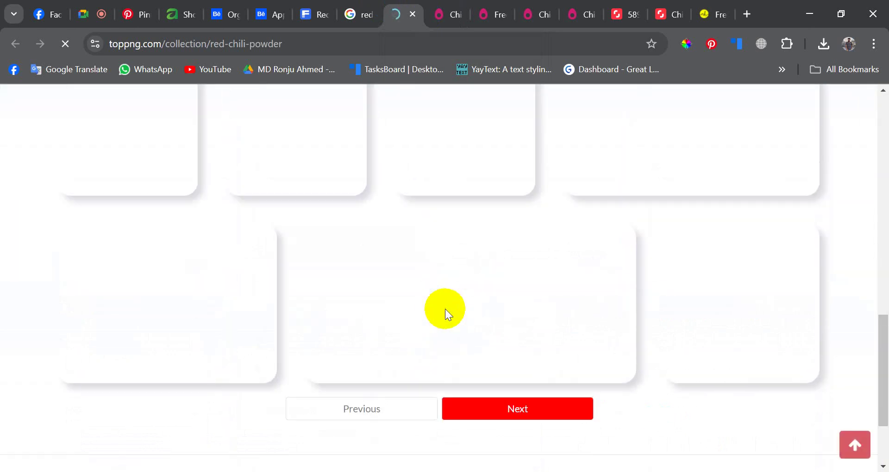
scroll(445, 309, "up", 10)
left_click(448, 11)
scroll(456, 258, "down", 8)
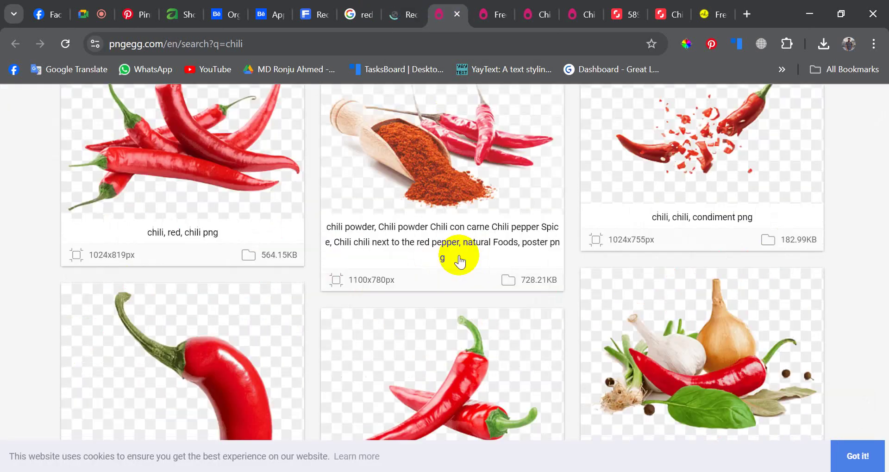
scroll(458, 259, "up", 8)
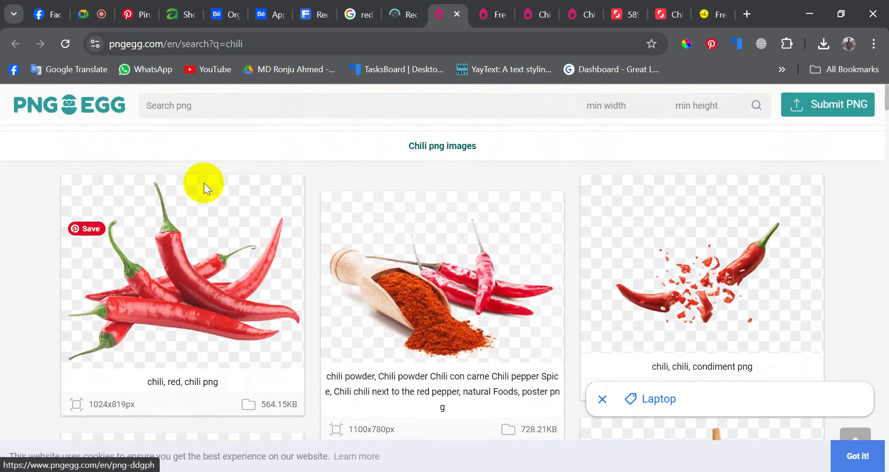
- Copy the 'red chili powder png' query from Google Images and search it on PNGEgg
left_click(357, 14)
left_click_drag(283, 104, 161, 124)
key("ctrl+c")
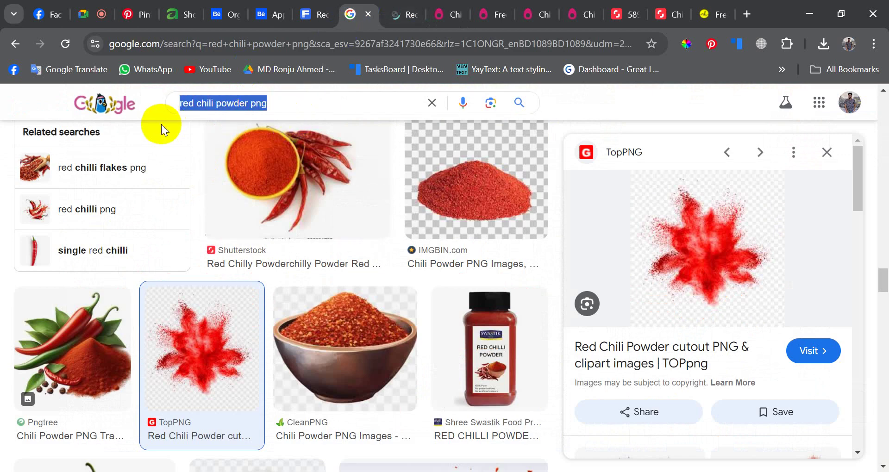
left_click(440, 12)
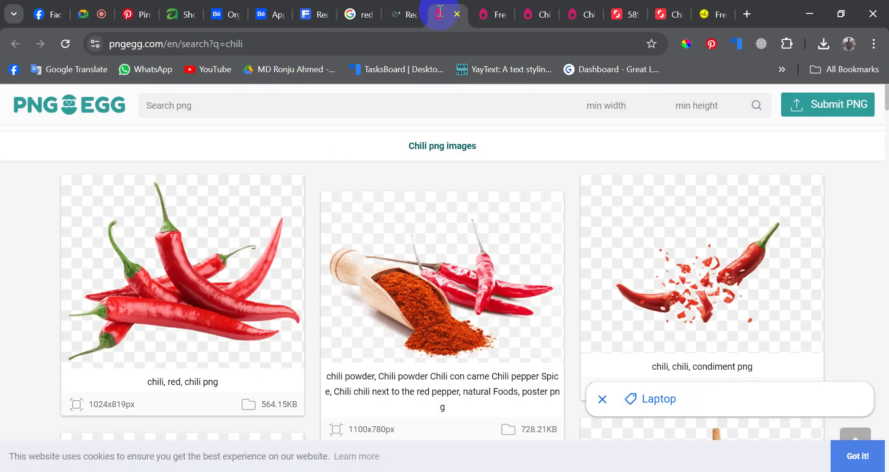
left_click(334, 99)
key("ctrl+v")
key("Return")
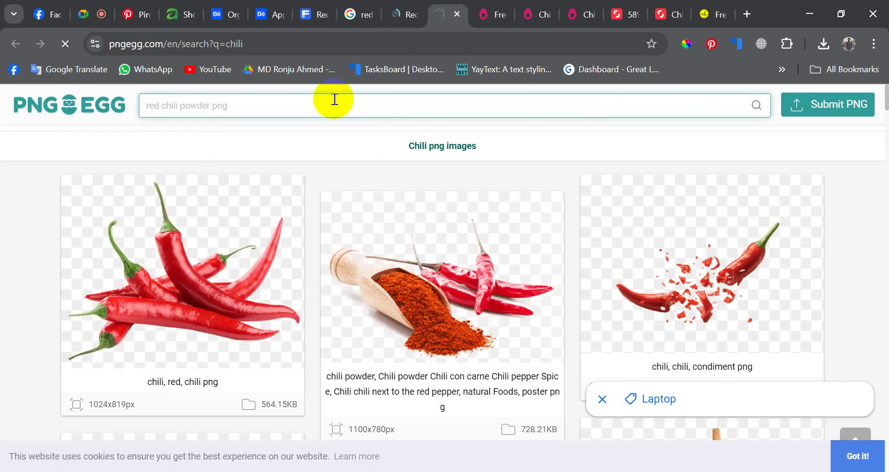
- Close three leftover PNGEgg tabs
left_click(495, 6)
left_click(501, 15)
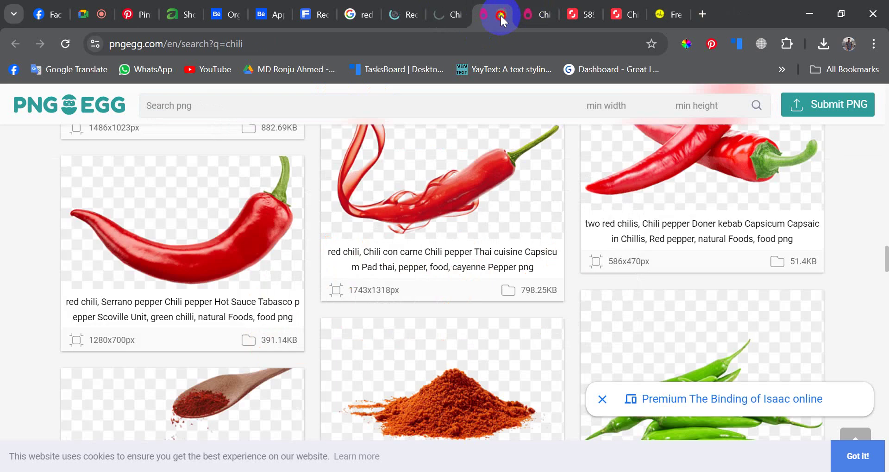
left_click(501, 15)
left_click(501, 15)
scroll(435, 297, "down", 5)
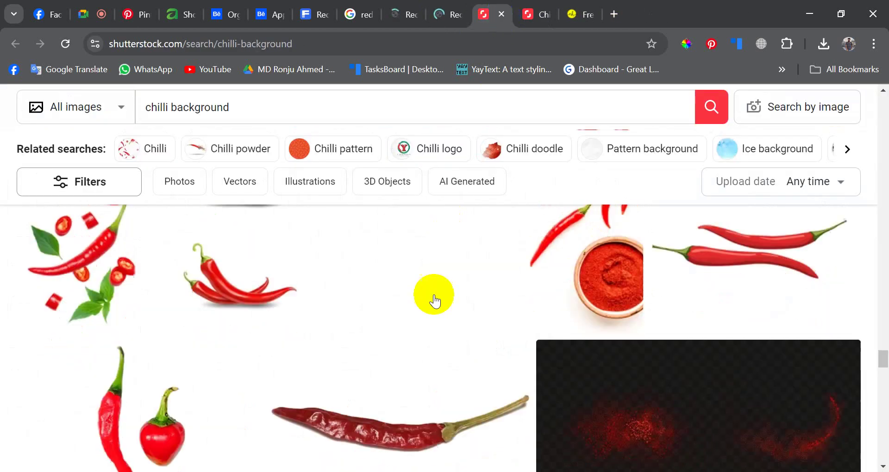
scroll(463, 305, "down", 2)
- Compare the TopPNG red chili powder page with the PNGEgg red chili powder results
left_click(477, 9)
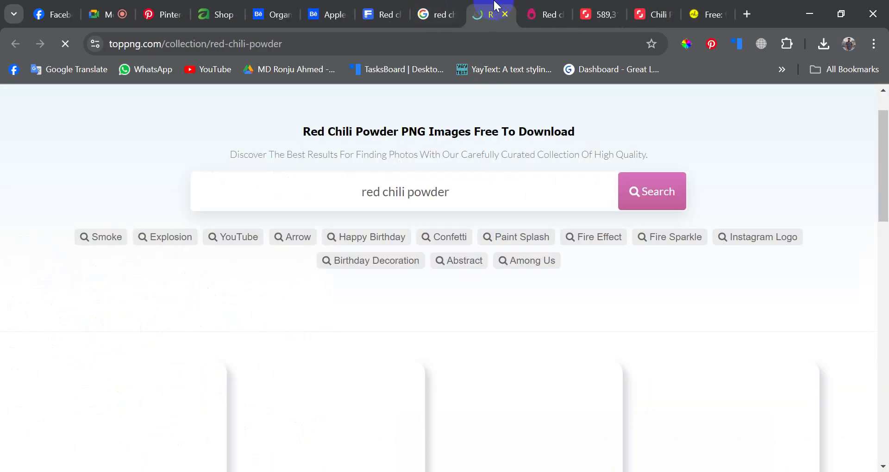
scroll(383, 367, "down", 3)
scroll(457, 338, "down", 5)
scroll(467, 333, "down", 15)
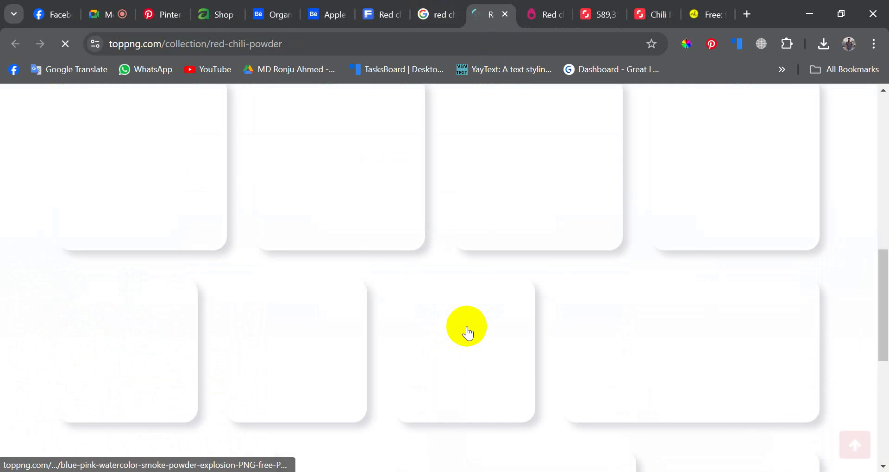
left_click(540, 15)
scroll(417, 292, "down", 4)
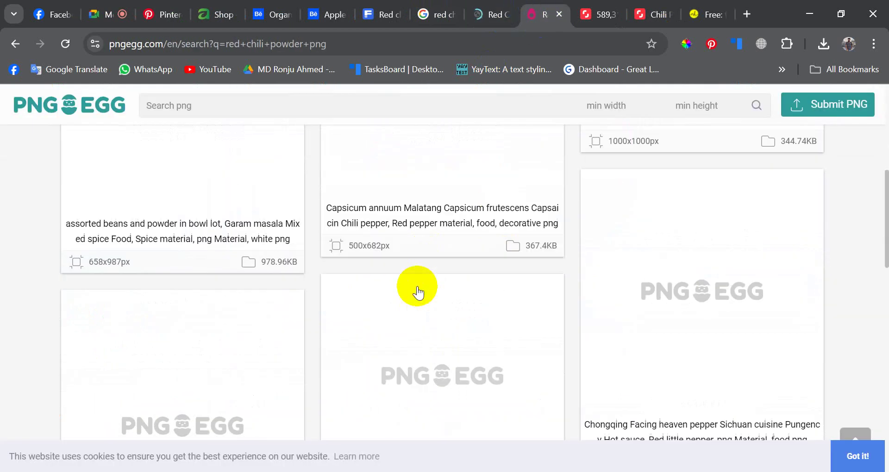
scroll(417, 286, "up", 5)
scroll(418, 286, "down", 10)
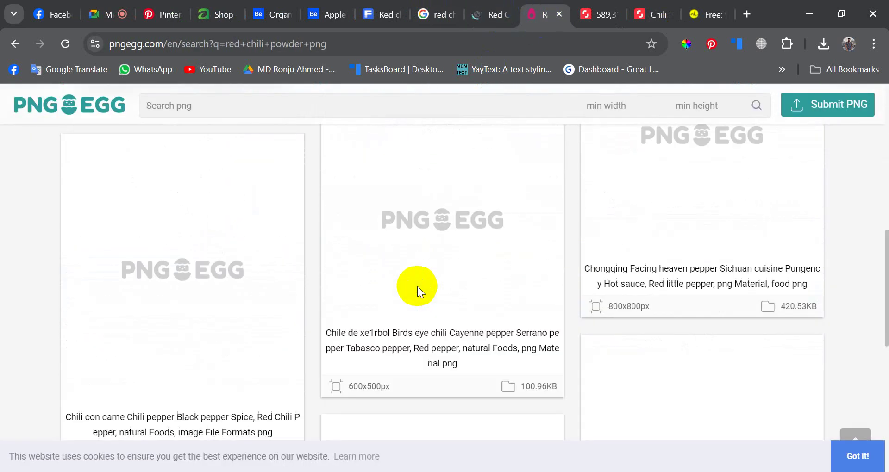
scroll(418, 286, "up", 10)
scroll(416, 285, "down", 9)
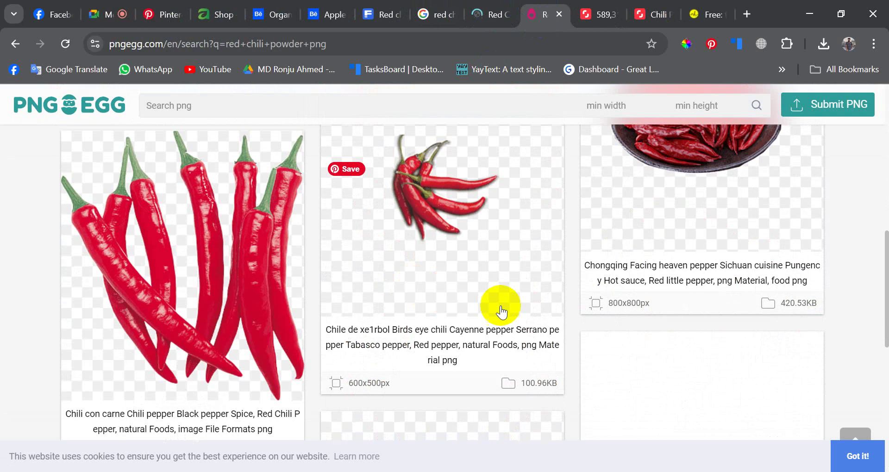
scroll(500, 307, "up", 5)
scroll(500, 305, "up", 3)
scroll(506, 301, "down", 8)
scroll(502, 301, "up", 7)
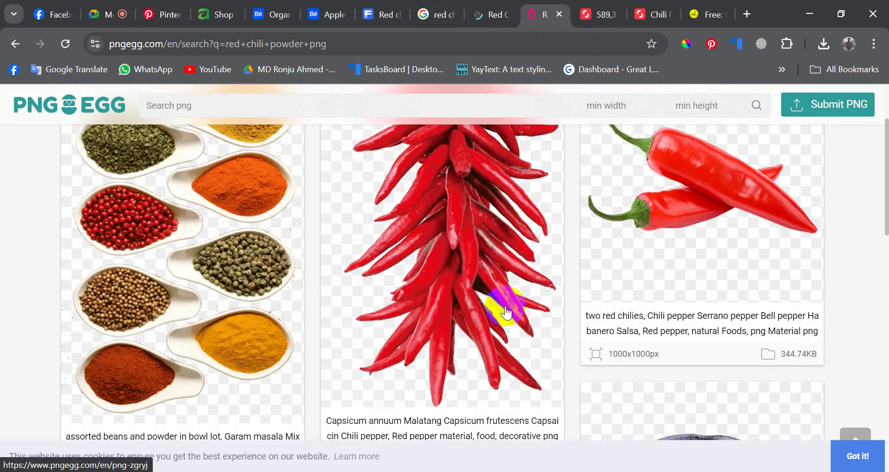
scroll(446, 308, "down", 8)
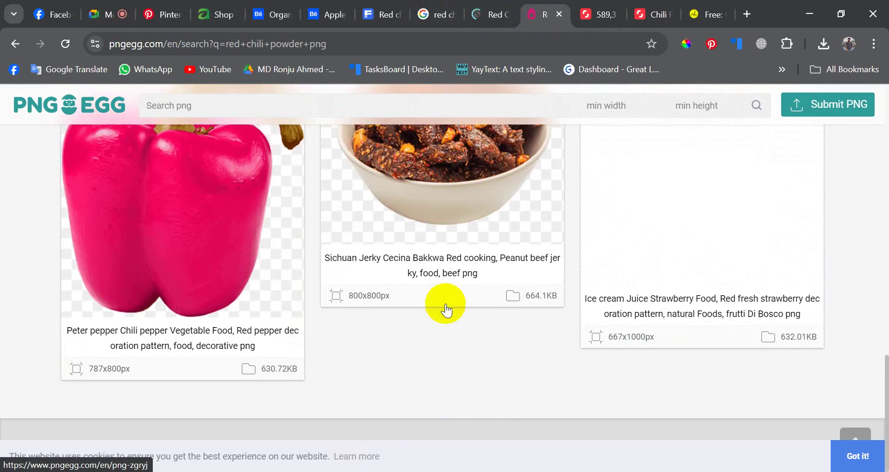
scroll(453, 312, "up", 6)
scroll(461, 312, "up", 5)
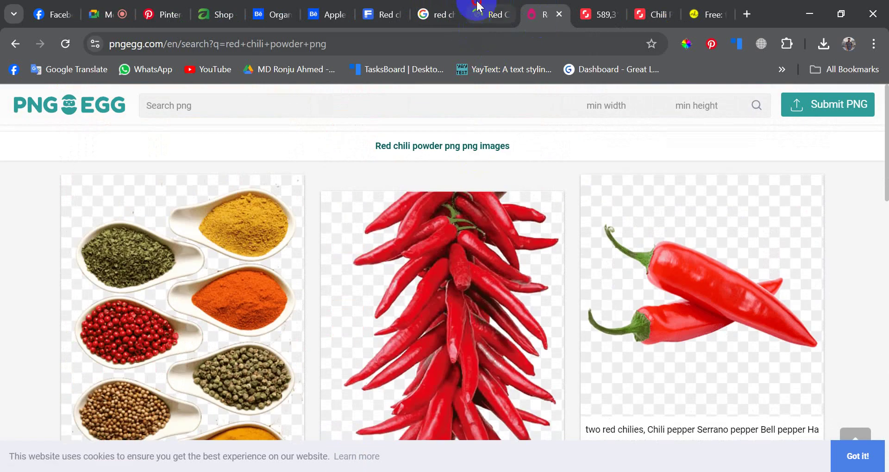
left_click(488, 15)
scroll(448, 238, "up", 10)
scroll(448, 238, "down", 2)
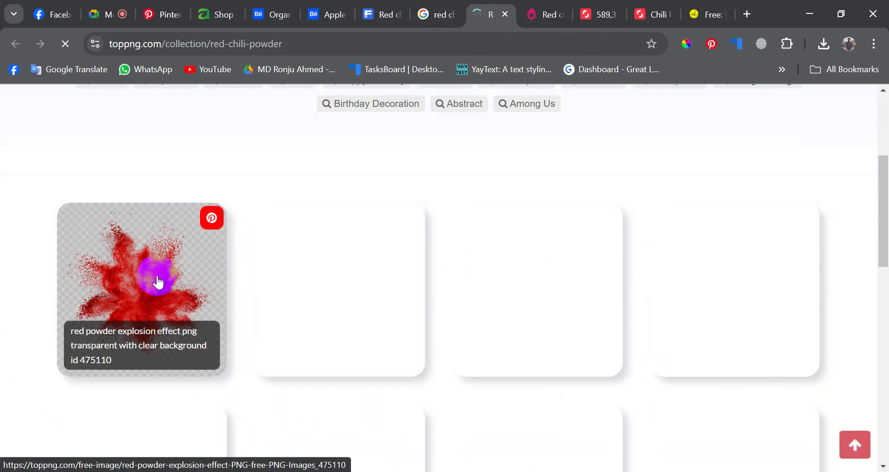
scroll(407, 262, "up", 3)
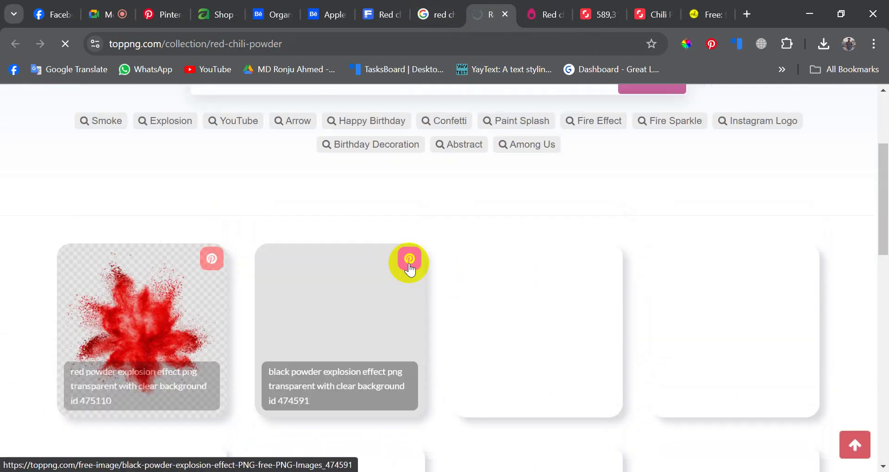
scroll(324, 270, "down", 6)
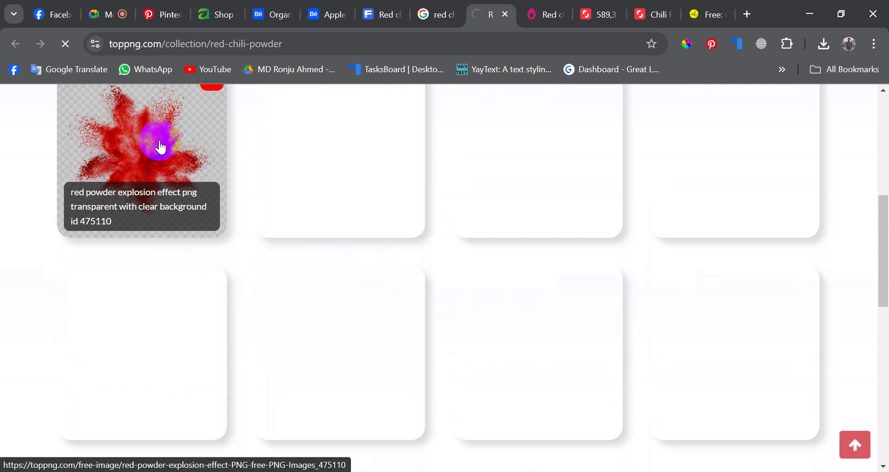
scroll(160, 148, "up", 2)
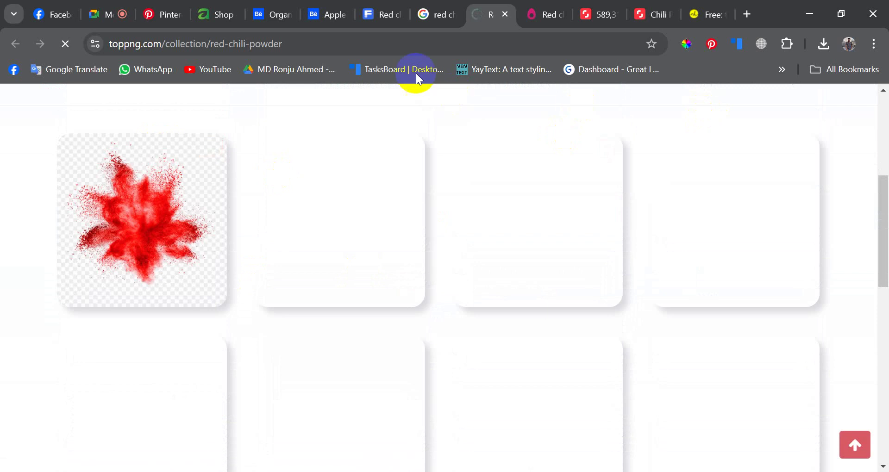
- In the Google Images results, preview the Red Colorful Powder Splash image
left_click(438, 11)
scroll(655, 248, "down", 5)
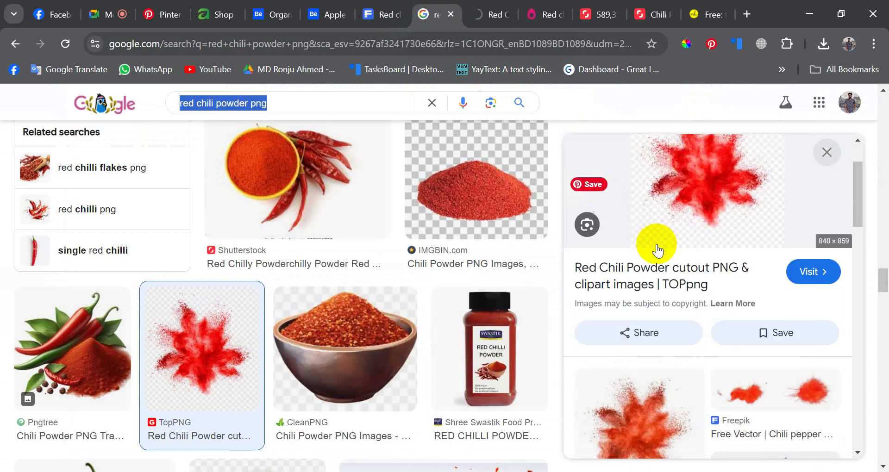
scroll(658, 250, "down", 6)
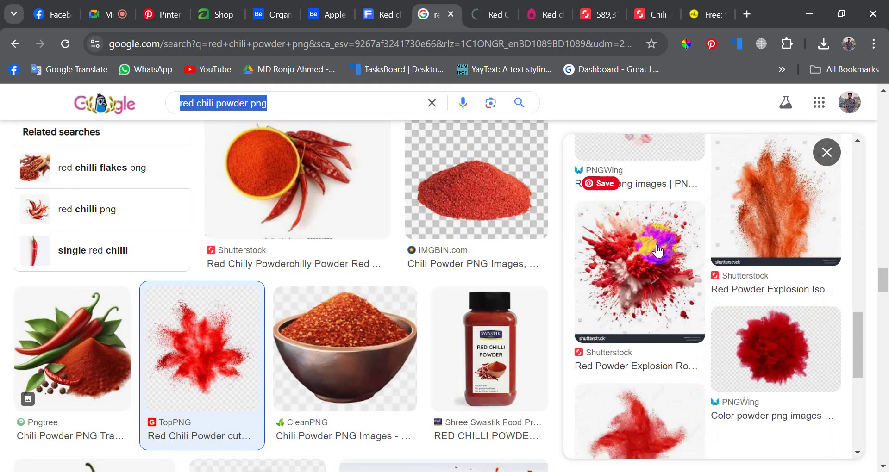
scroll(496, 288, "down", 5)
scroll(671, 298, "down", 4)
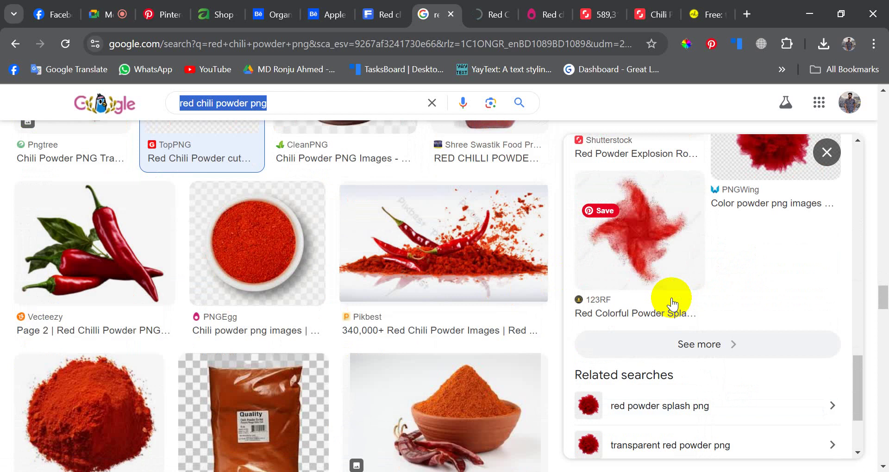
left_click(647, 250)
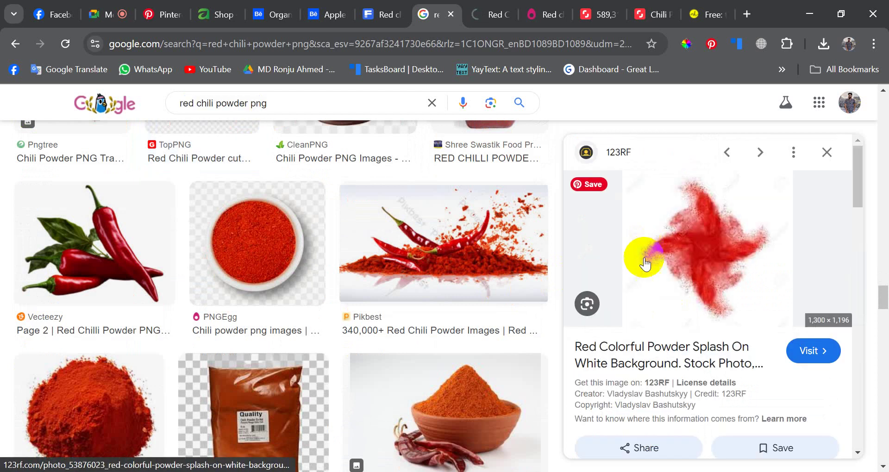
scroll(693, 293, "down", 4)
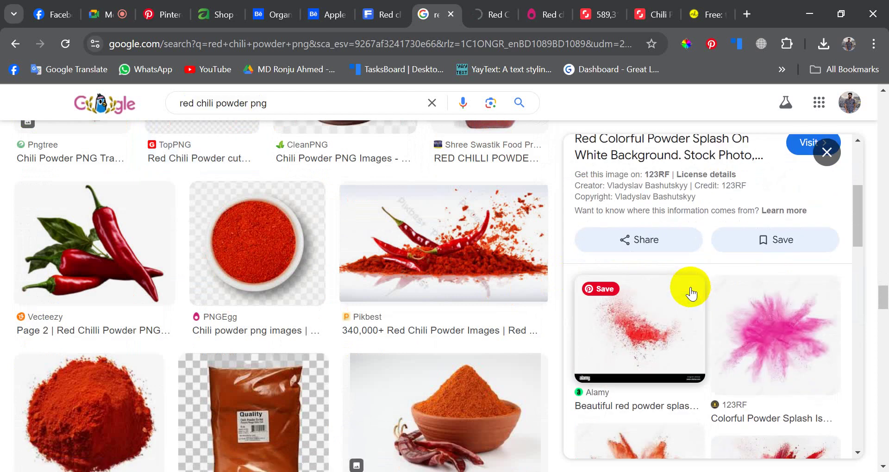
scroll(688, 287, "up", 4)
left_click(494, 8)
- Scroll the Google Images results and open the PNGWing red powder image's page in a new tab
mouse_move(150, 246)
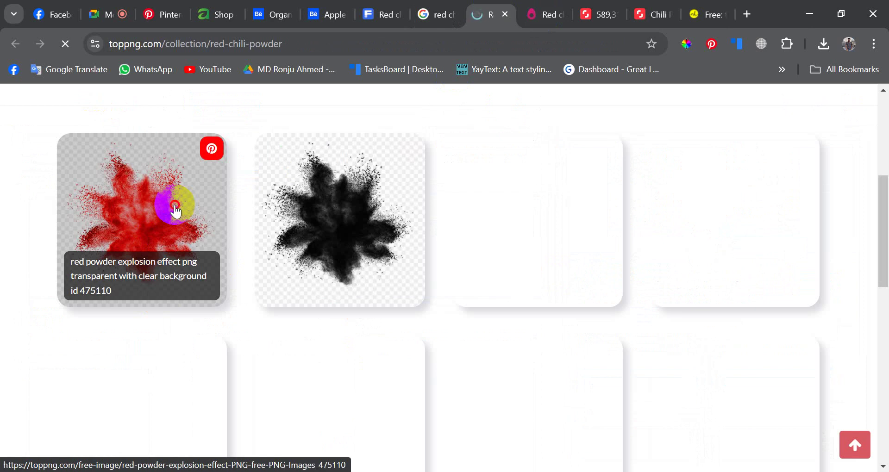
left_click(423, 12)
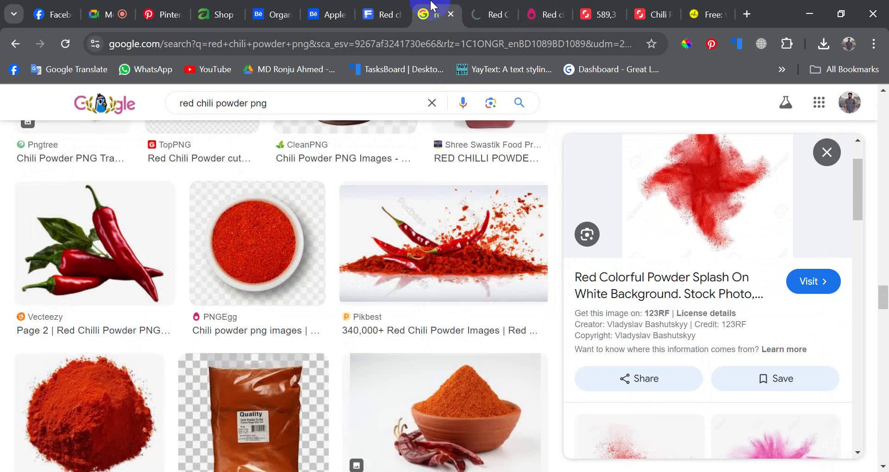
scroll(377, 406, "down", 6)
scroll(416, 371, "up", 5)
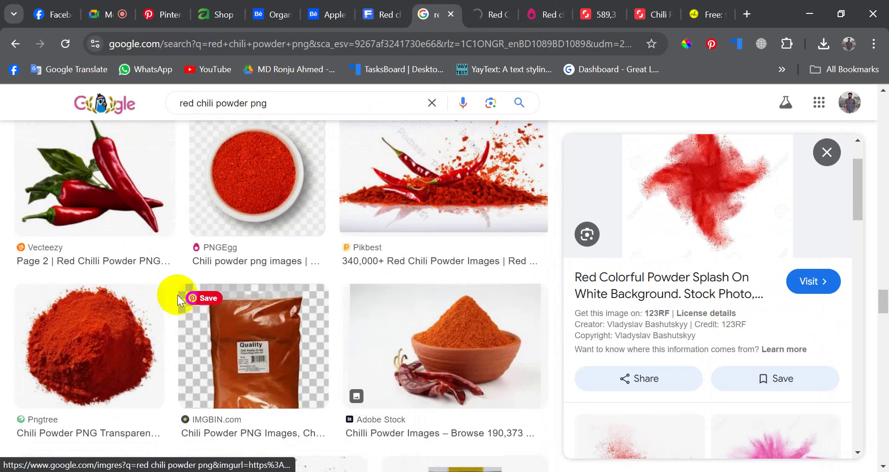
scroll(177, 295, "down", 9)
scroll(264, 297, "up", 4)
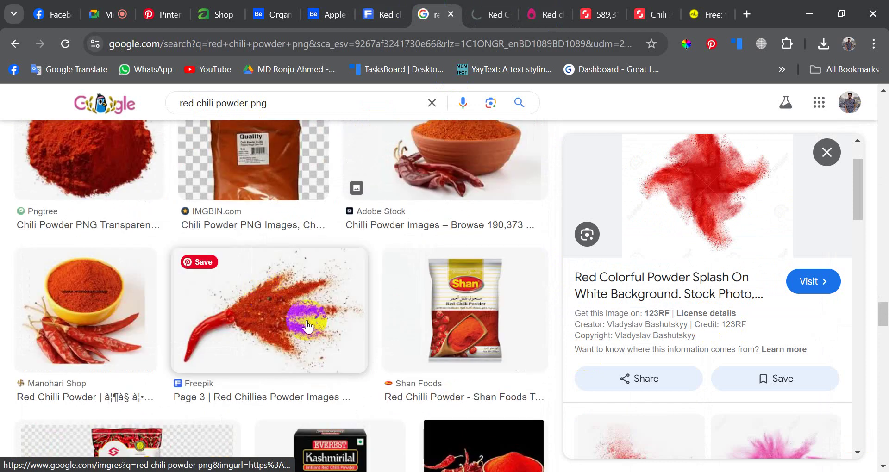
scroll(258, 318, "down", 5)
scroll(265, 319, "down", 4)
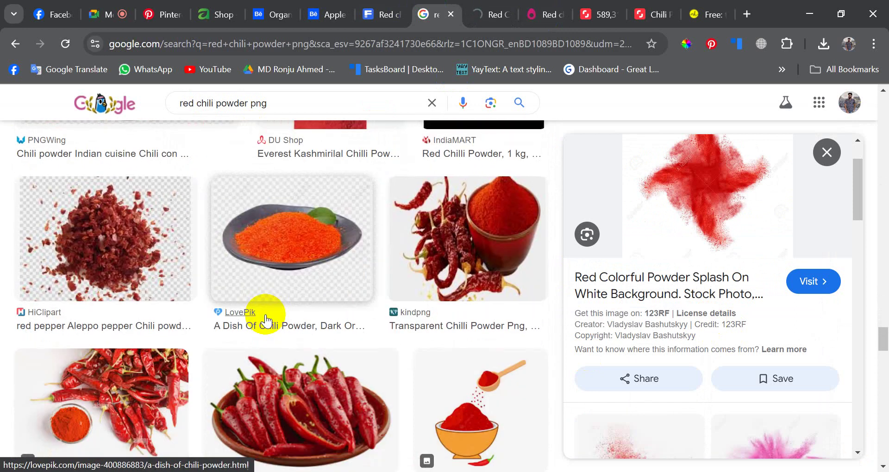
scroll(265, 318, "up", 3)
scroll(265, 318, "down", 12)
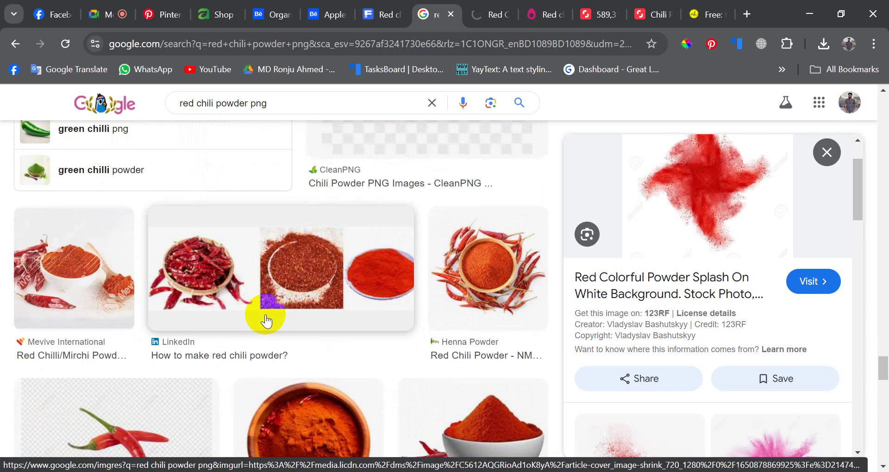
scroll(266, 319, "down", 10)
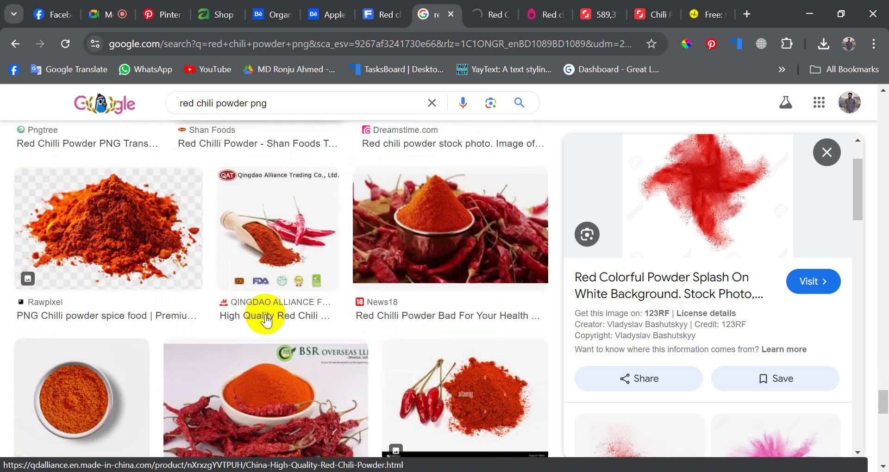
scroll(265, 319, "down", 5)
scroll(266, 319, "up", 15)
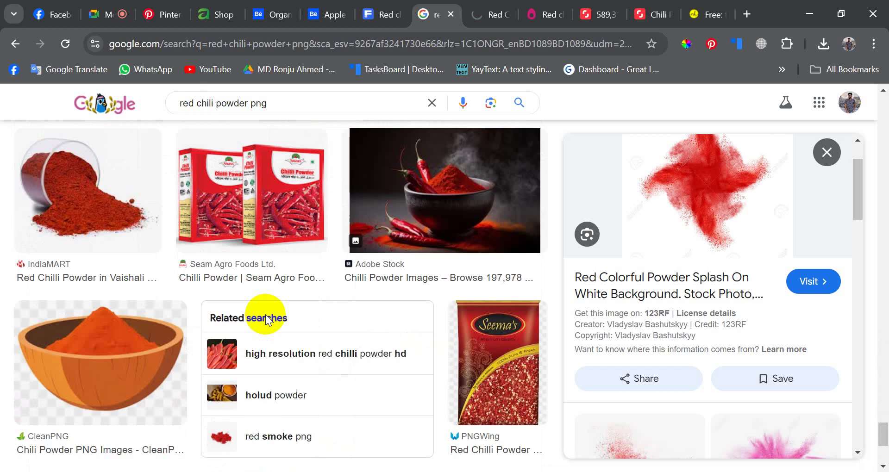
scroll(655, 338, "down", 8)
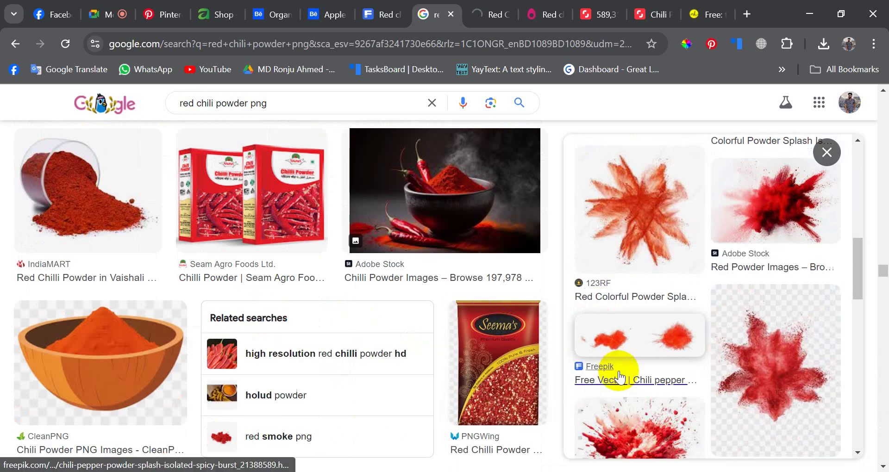
scroll(649, 366, "up", 1)
scroll(674, 353, "down", 3)
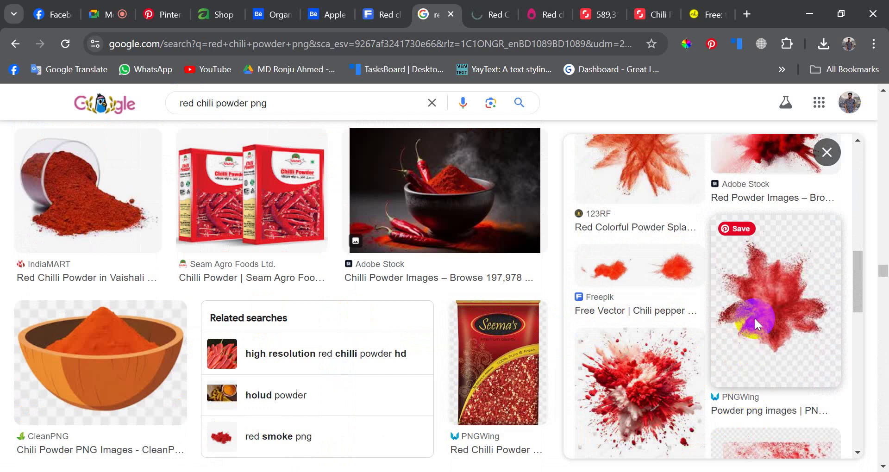
left_click(756, 323)
left_click(628, 360)
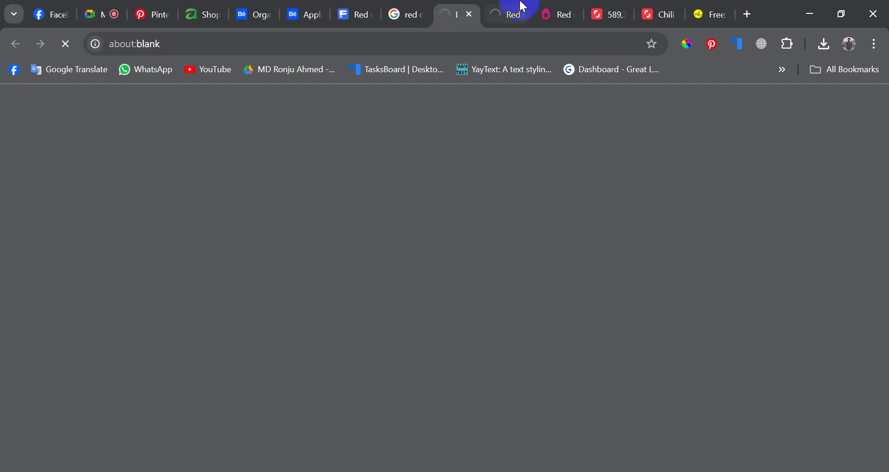
- Flip through the TopPNG, PNGWing and PNGEgg stock image tabs
left_click(520, 6)
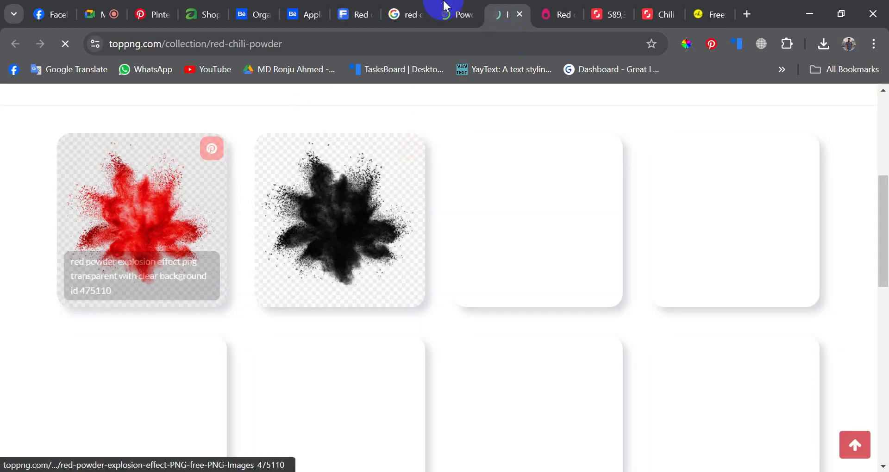
left_click(461, 6)
left_click(541, 7)
scroll(337, 234, "down", 12)
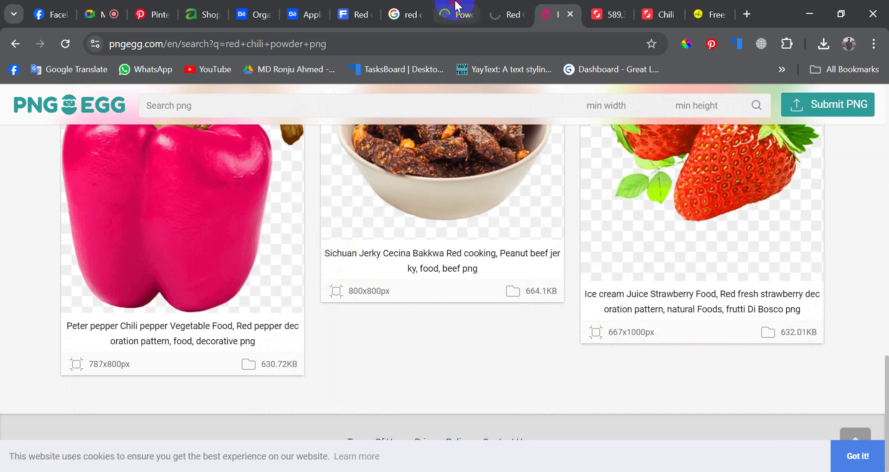
left_click(444, 10)
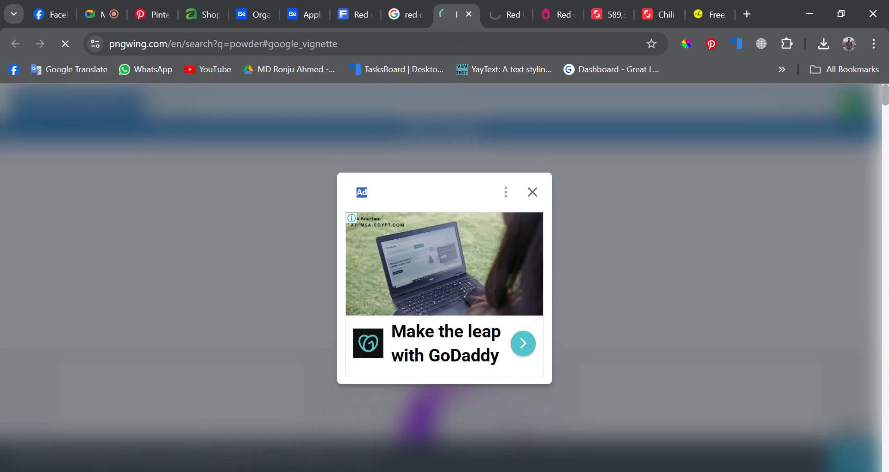
- Copy the Vecteezy red powder explosion image from Google Images and paste it into Photoshop
key("ctrl+shift+Tab")
right_click(670, 240)
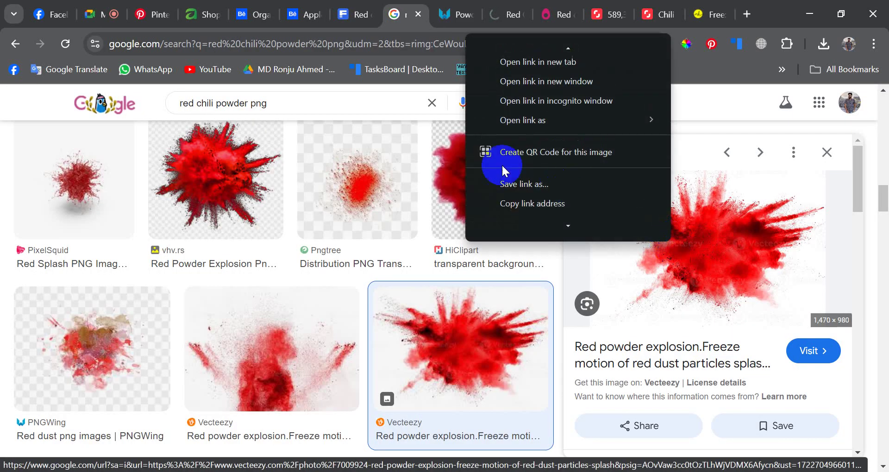
scroll(554, 188, "down", 2)
left_click(530, 186)
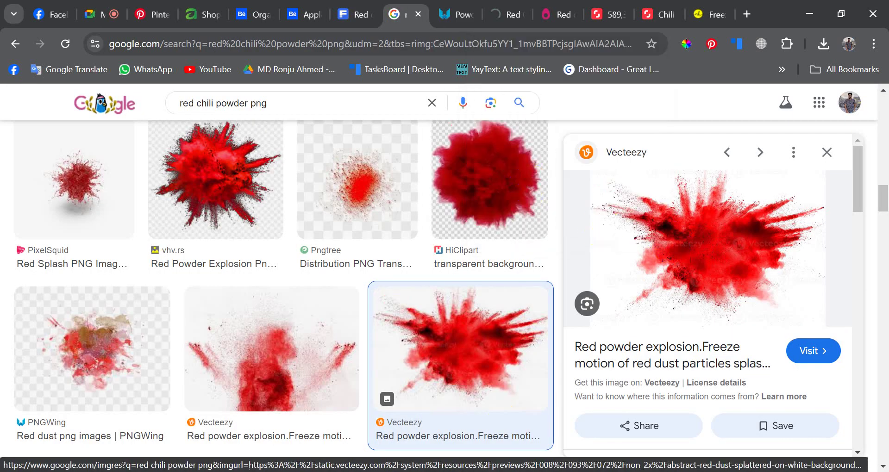
key("alt+Tab")
key("ctrl+v")
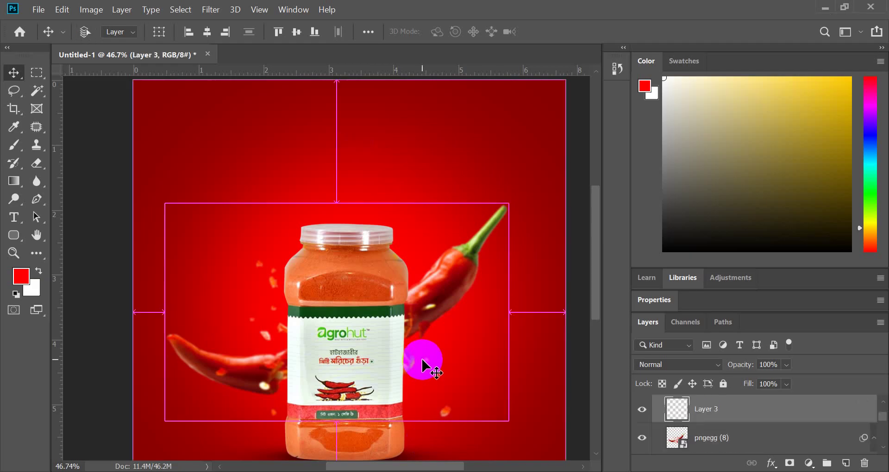
- Enlarge the pasted powder burst to about 163.5% and shift it slightly lower
key("ctrl+t")
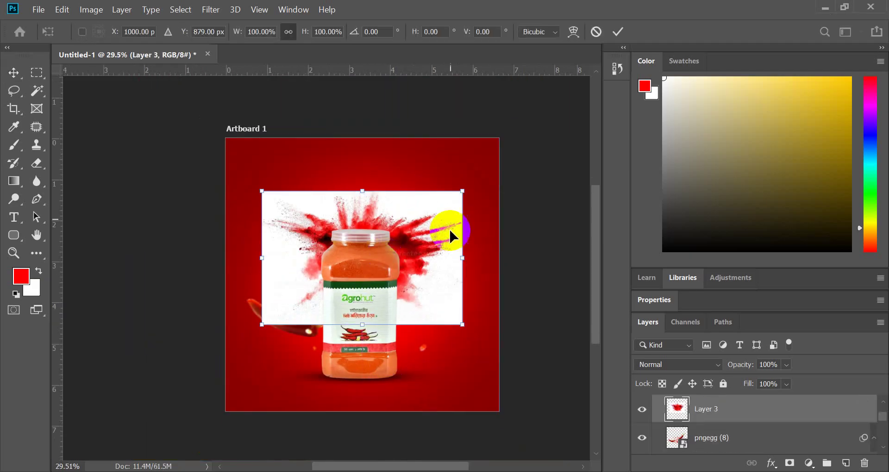
scroll(454, 226, "down", 2)
left_click_drag(462, 225, 546, 257)
left_click_drag(469, 239, 460, 274)
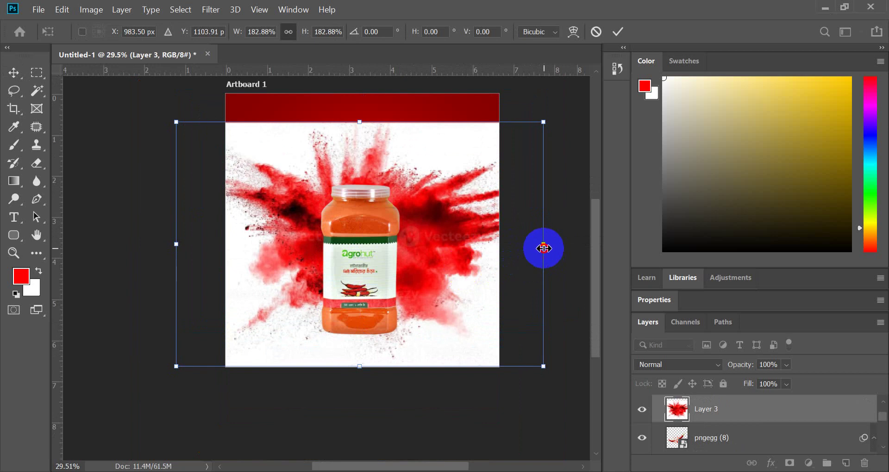
left_click_drag(543, 249, 524, 248)
left_click_drag(460, 242, 463, 245)
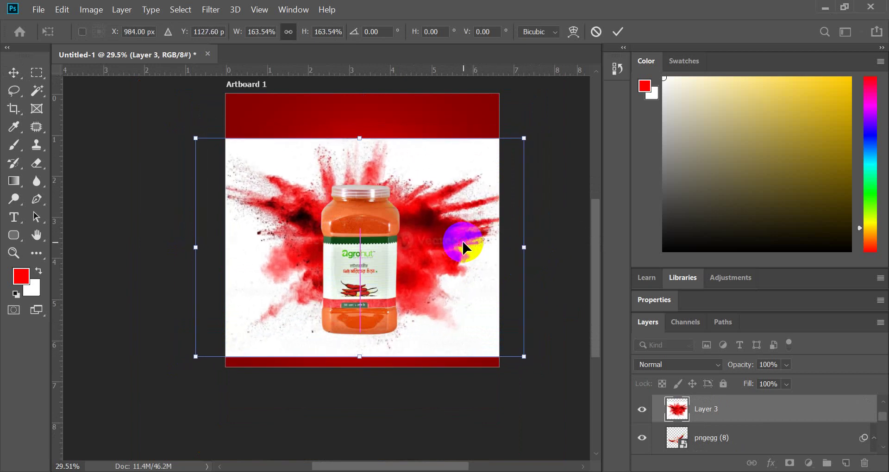
left_click(618, 32)
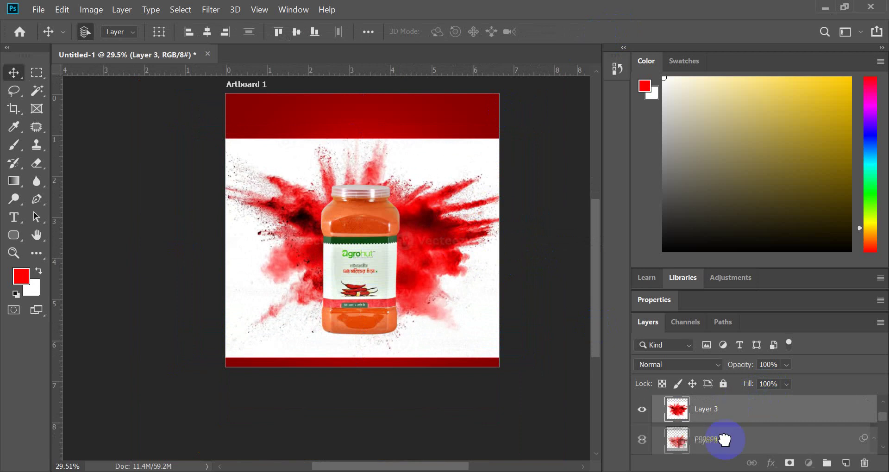
- Move Layer 3 below the flying chilies and jar in the Layers panel
scroll(724, 440, "down", 3)
left_click_drag(724, 440, 696, 423)
scroll(382, 251, "up", 1)
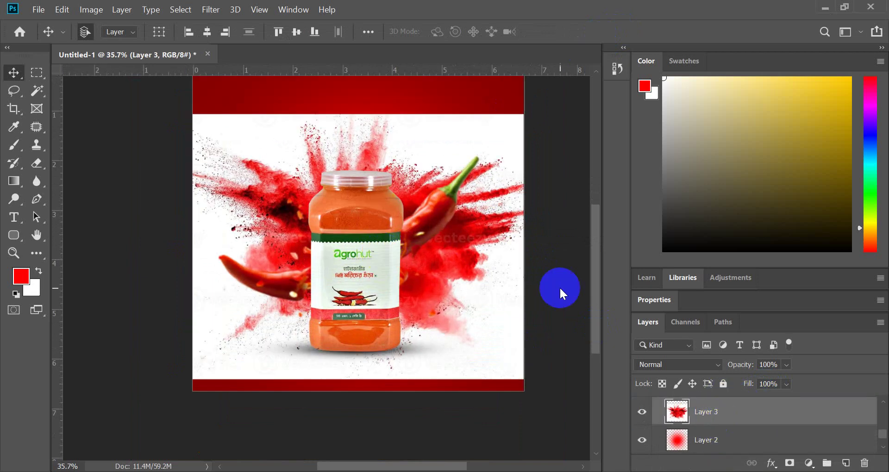
- Try blend modes like Multiply, Vivid Light and Exclusion on Layer 3, then choose Divide
left_click(700, 364)
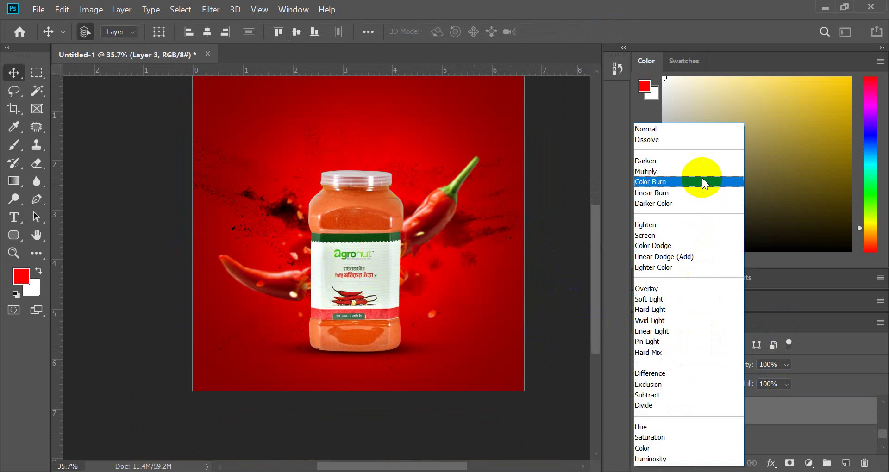
key("Down")
key("Down")
key("Down")
key("Down")
key("Down")
key("Down")
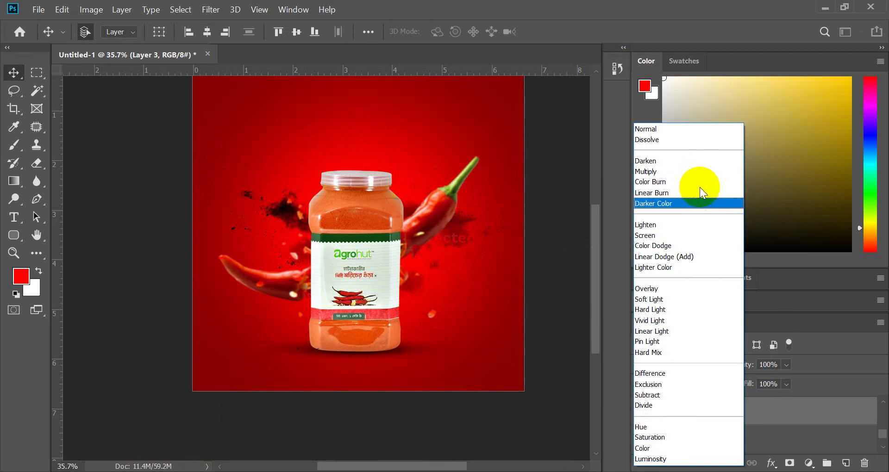
key("Down")
key("Down")
key("Down")
key("Down")
key("Down")
key("Down")
key("Down")
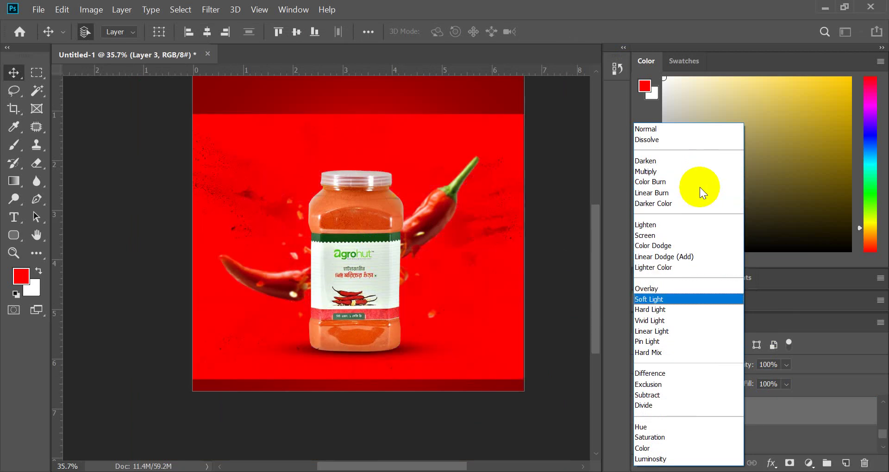
key("Down")
key("Down")
key("Down")
key("Down")
key("Down")
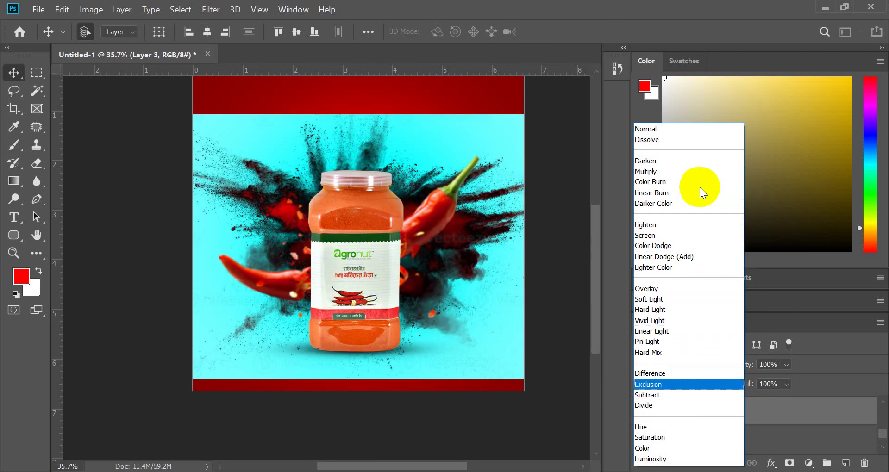
key("Up")
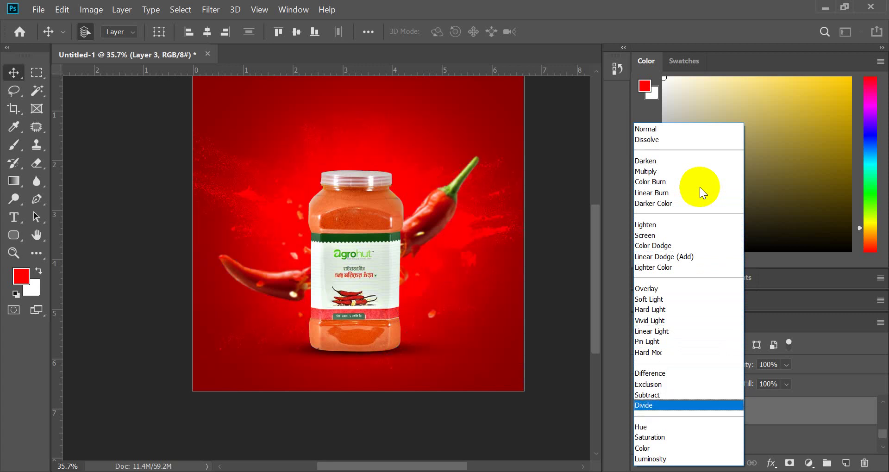
key("Down")
key("Down")
key("Down")
key("Down")
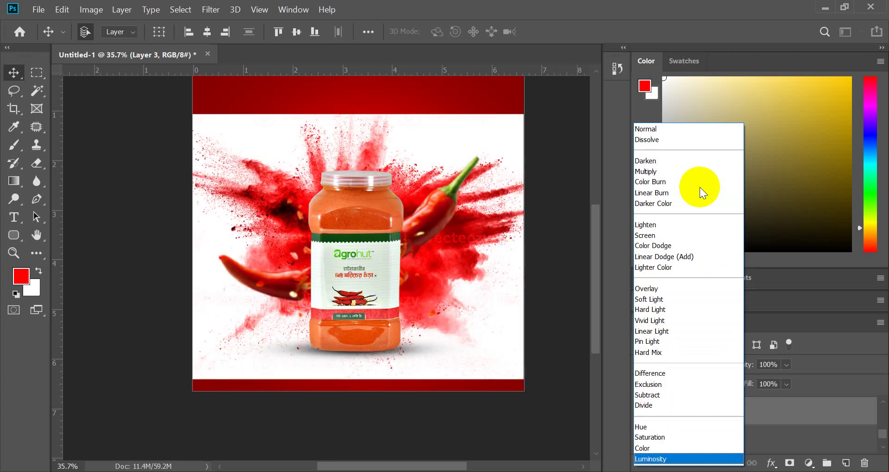
key("Up")
key("Down")
key("Up")
key("Up")
key("Up")
key("Up")
key("Up")
key("Up")
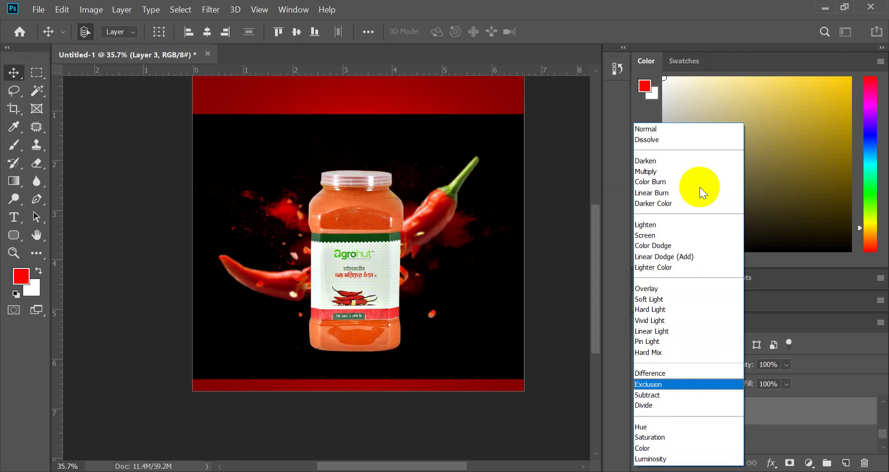
key("Down")
key("Down")
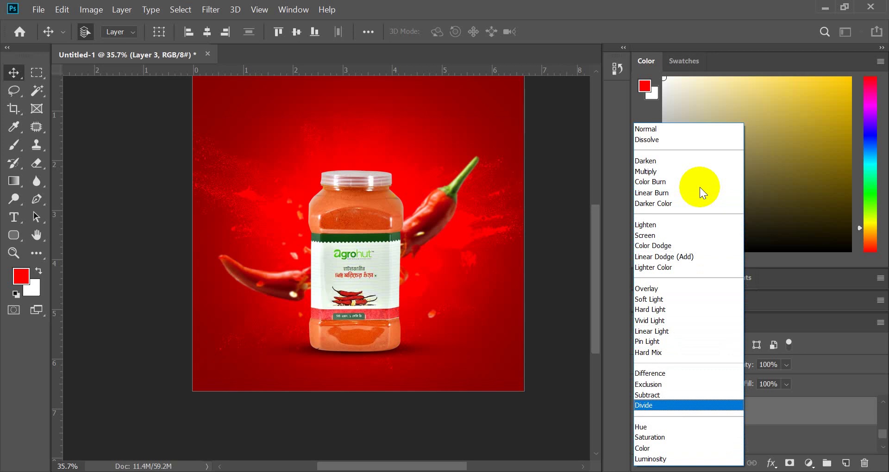
key("Up")
key("Up")
key("Up")
key("Up")
key("Up")
key("Up")
key("Up")
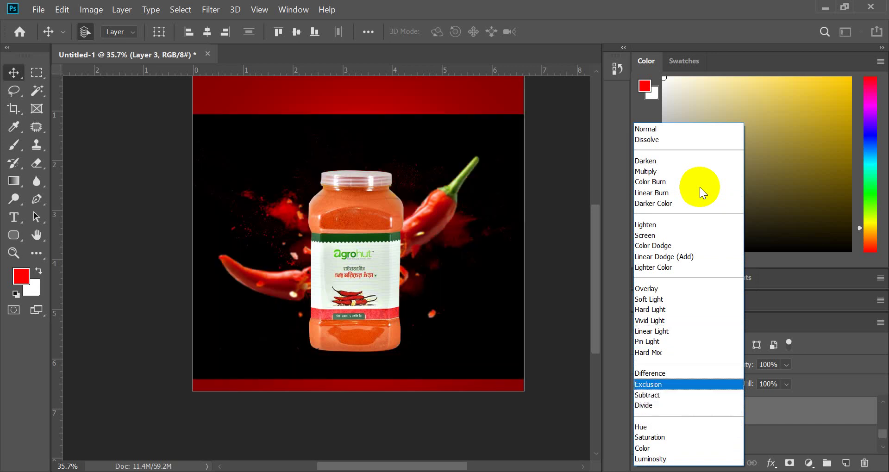
key("Up")
key("Up")
key("Up")
key("Up")
key("Up")
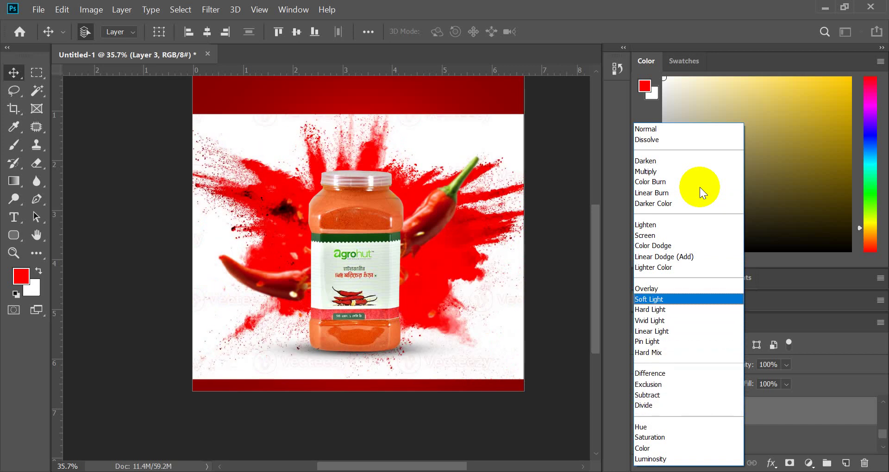
key("Up")
key("Up")
key("Up")
key("Up")
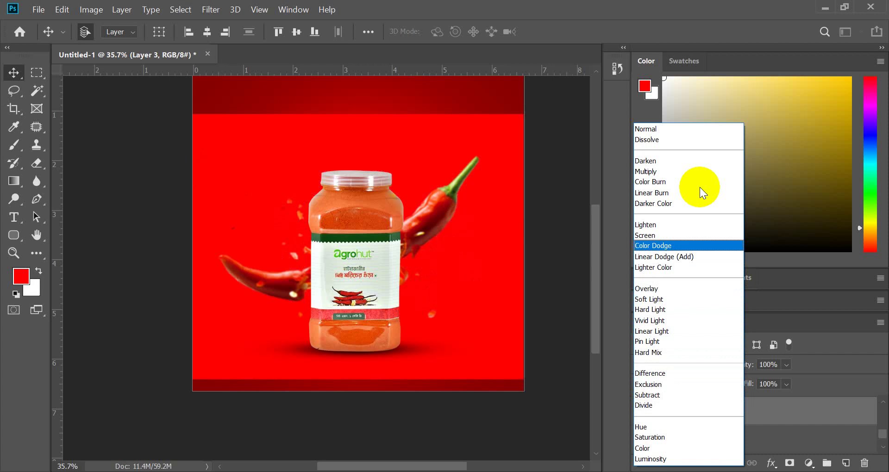
key("Up")
key("Up")
key("Up")
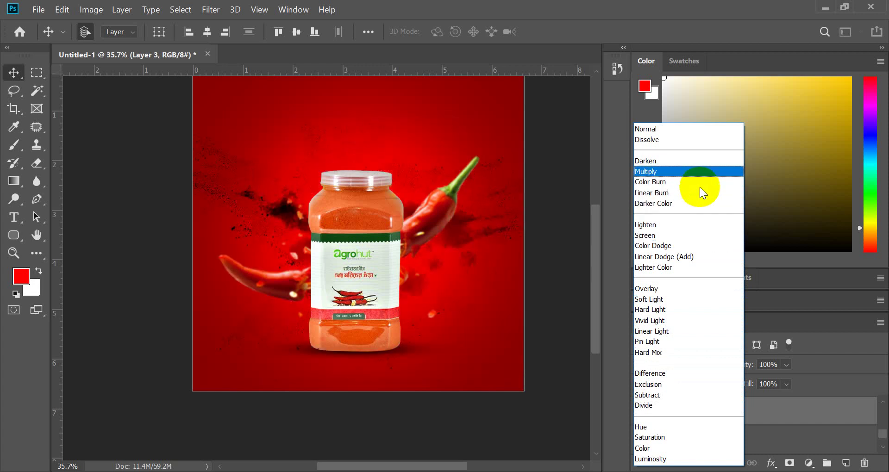
key("Up")
key("Up")
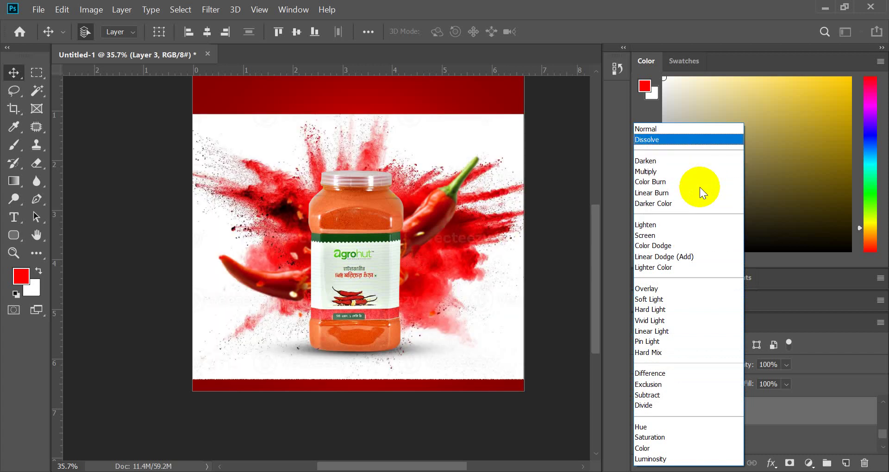
key("Down")
key("Down")
key("Down")
key("Down")
key("Down")
key("Down")
key("Down")
key("Down")
key("Down")
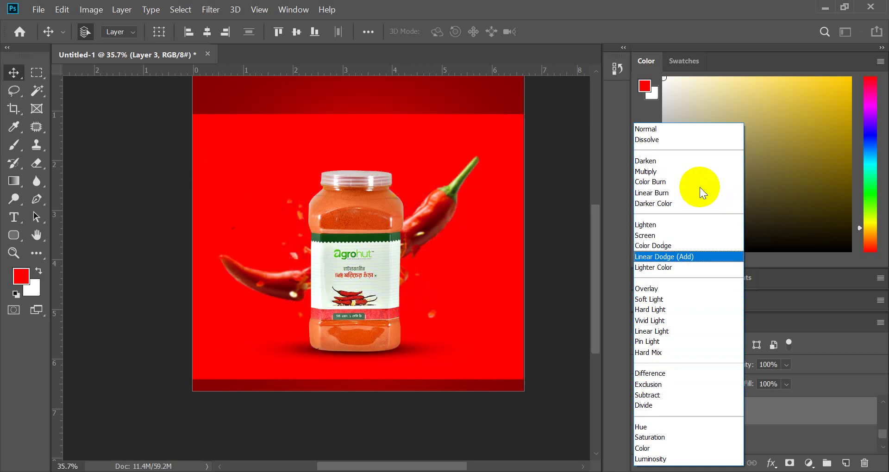
key("Down")
key("Down")
key("Down")
key("Down")
key("Down")
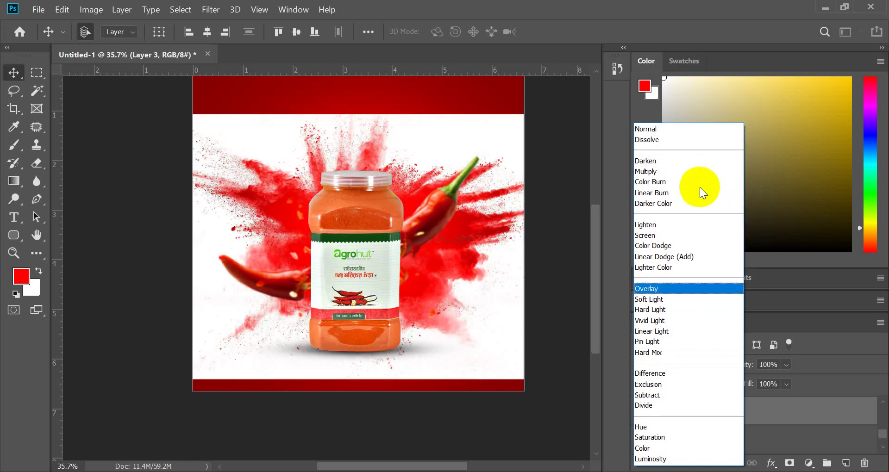
key("Down")
key("Down")
key("Down")
key("Down")
key("Down")
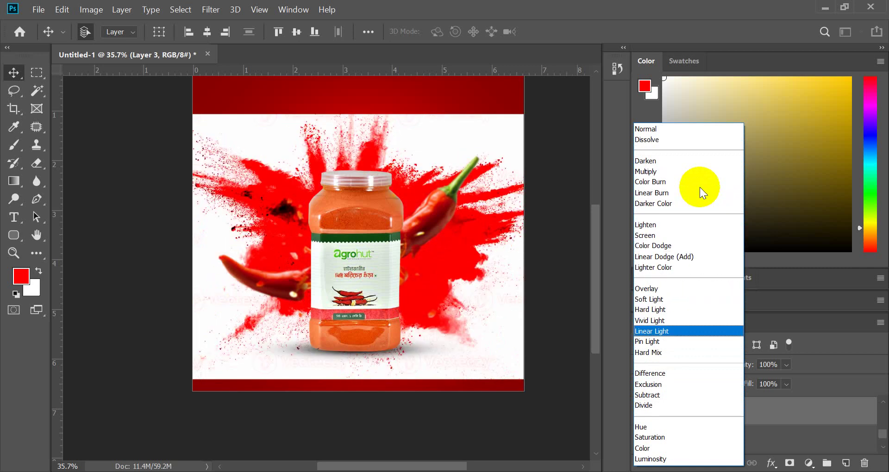
key("Down")
key("Down")
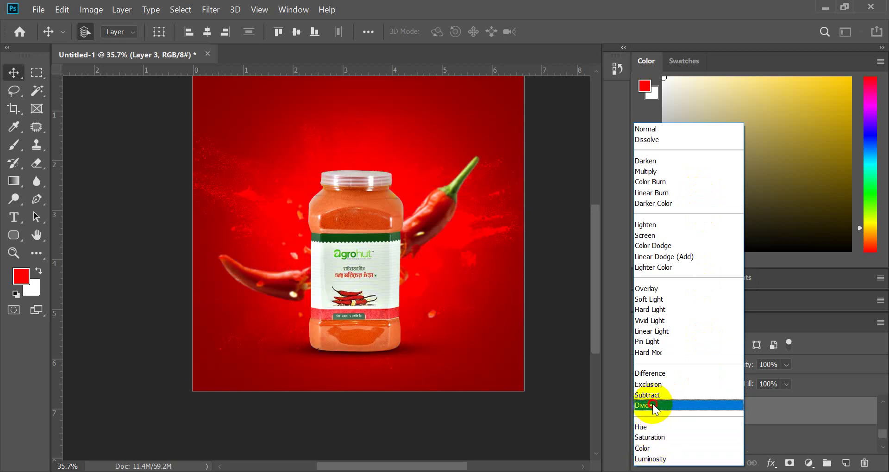
left_click(649, 405)
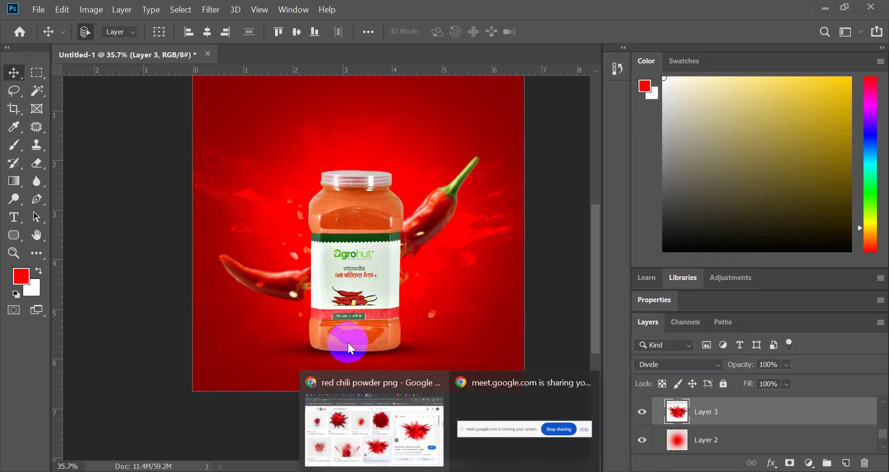
- In the Google Meet call, deny the waiting participant entry and review the six contributors
left_click(399, 401)
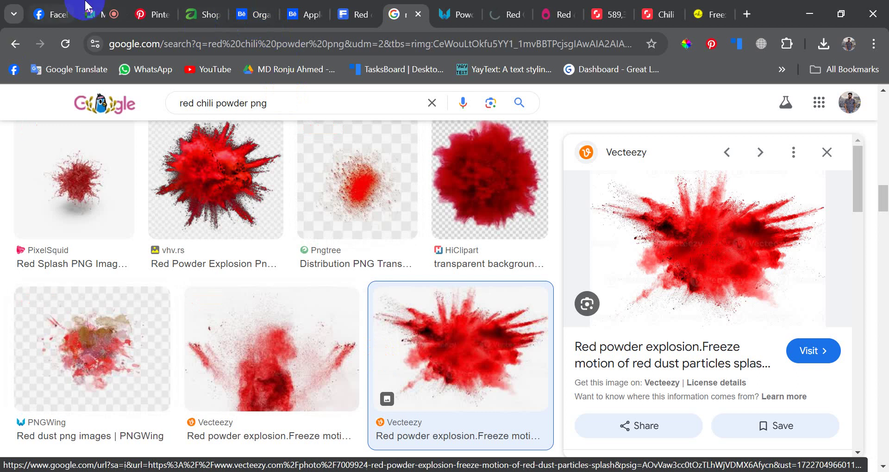
left_click(97, 13)
scroll(726, 229, "up", 5)
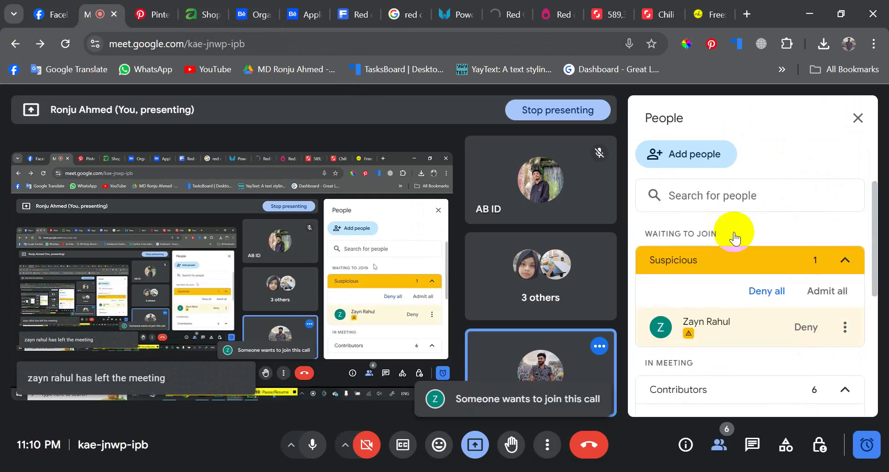
left_click(805, 328)
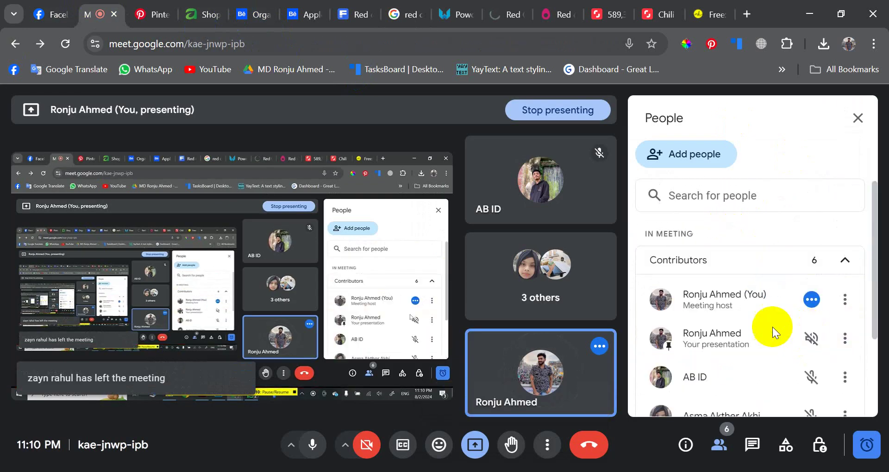
scroll(755, 352, "down", 3)
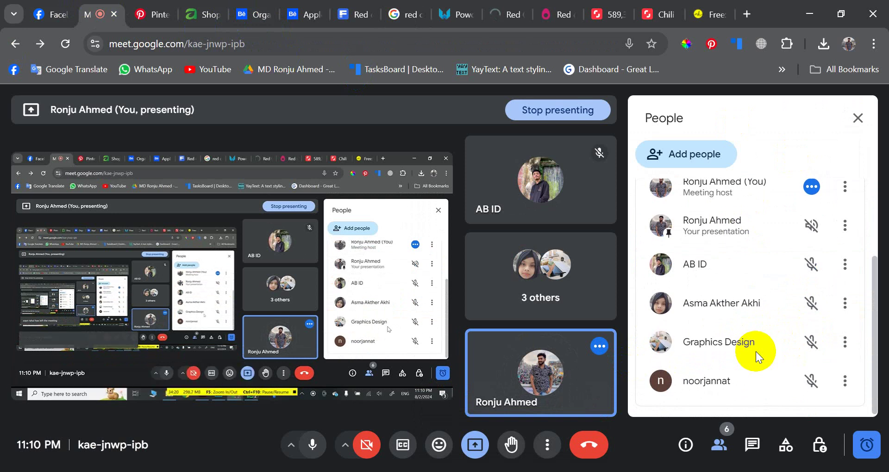
scroll(756, 351, "up", 3)
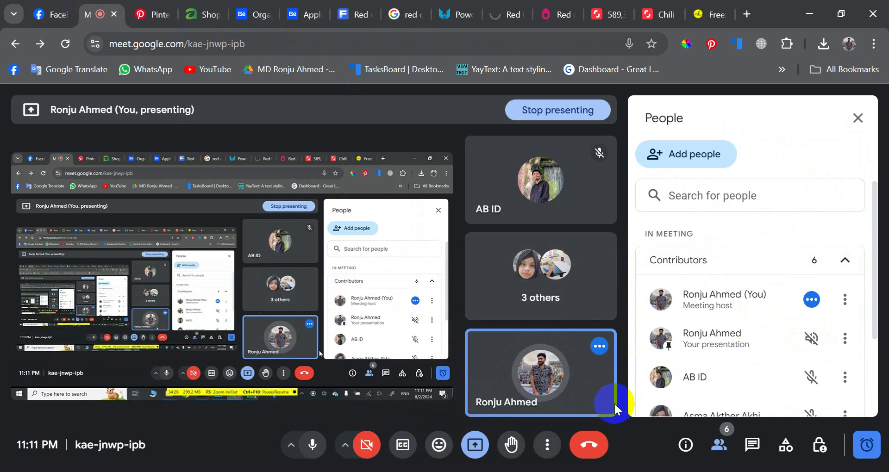
- Nudge the red splash layer (Layer 3) up and to the right on the artboard
left_click(427, 471)
scroll(458, 298, "up", 1)
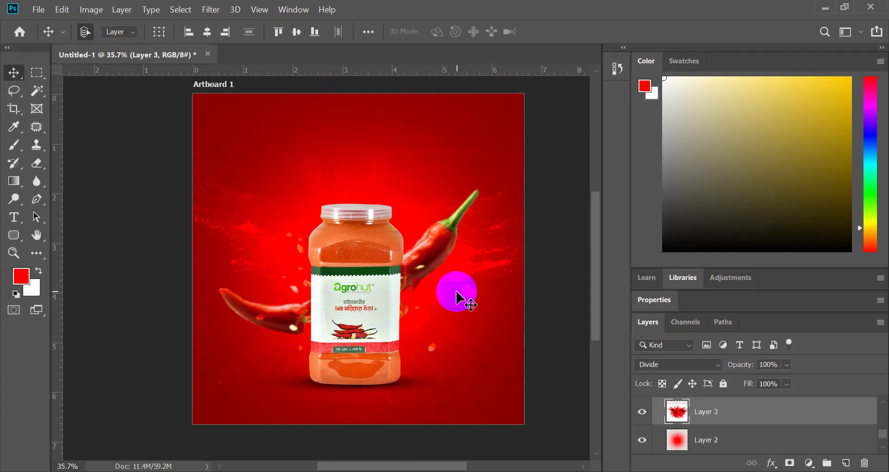
scroll(454, 285, "up", 3)
mouse_move(462, 287)
left_mouse_down()
mouse_move(468, 272)
mouse_move(482, 281)
mouse_move(470, 277)
left_mouse_up()
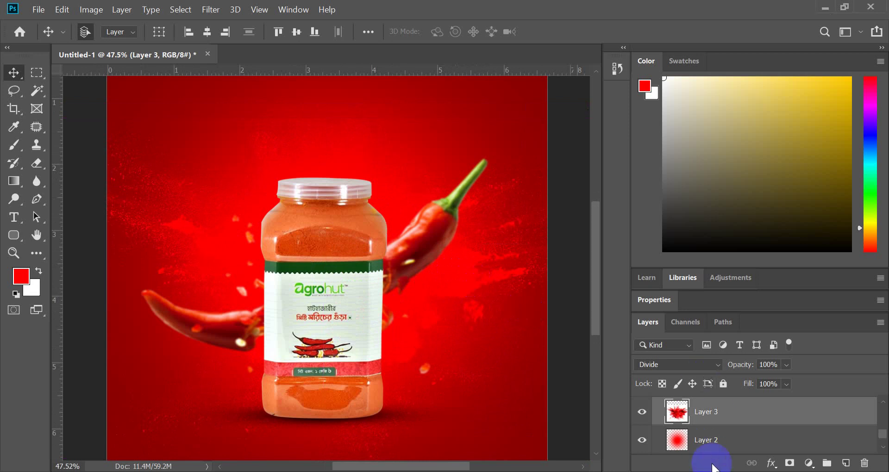
- Try a Color Overlay layer style on the splash layer, then cancel it
left_click(773, 463)
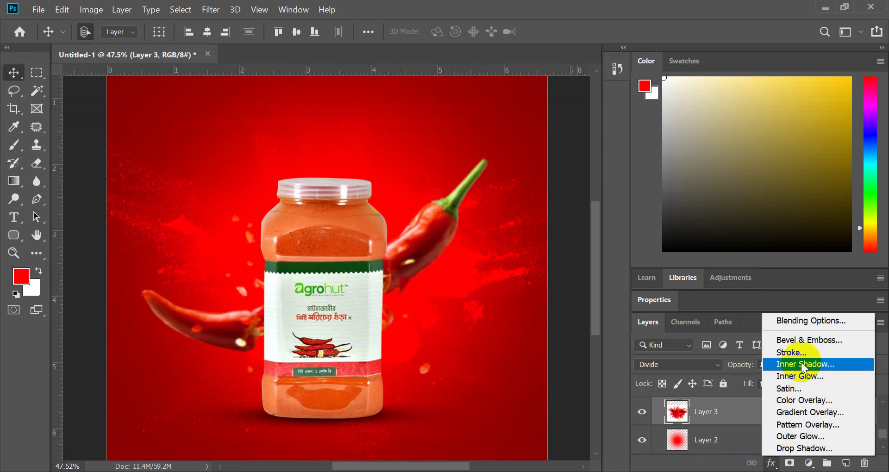
left_click(799, 400)
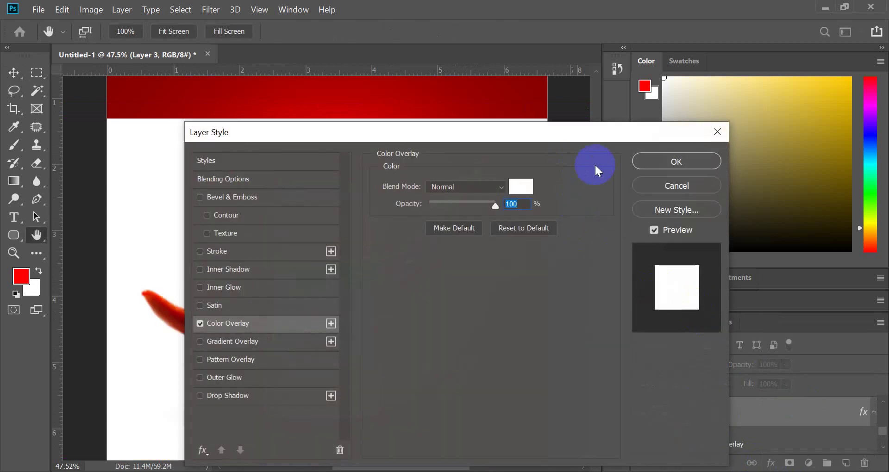
left_click(695, 176)
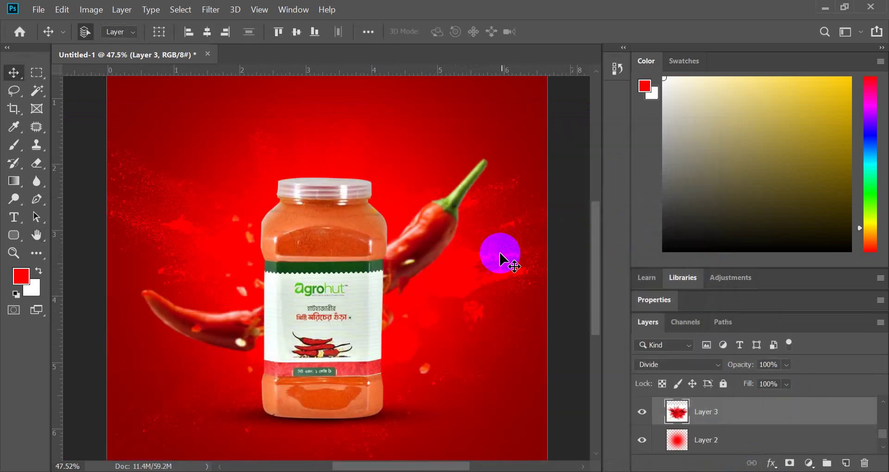
- Shift the red splash layer slightly once more
scroll(482, 267, "down", 2)
scroll(452, 274, "up", 3)
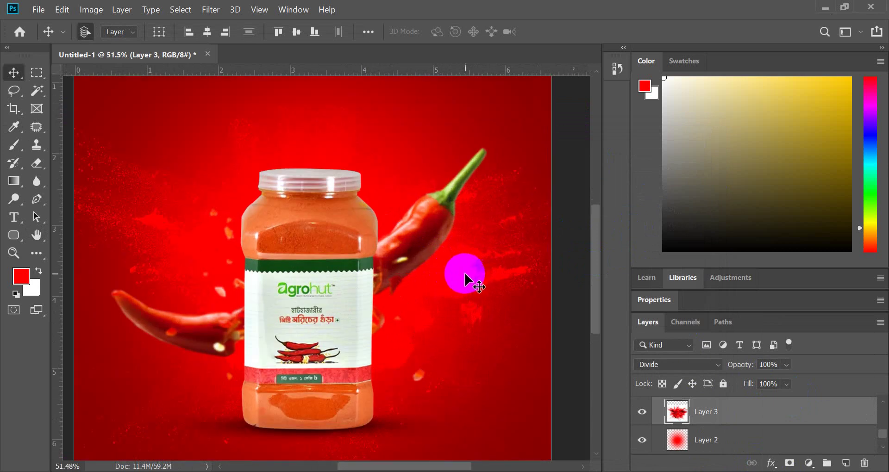
mouse_move(468, 278)
left_mouse_down()
mouse_move(460, 280)
mouse_move(470, 277)
left_mouse_up()
scroll(470, 277, "down", 3)
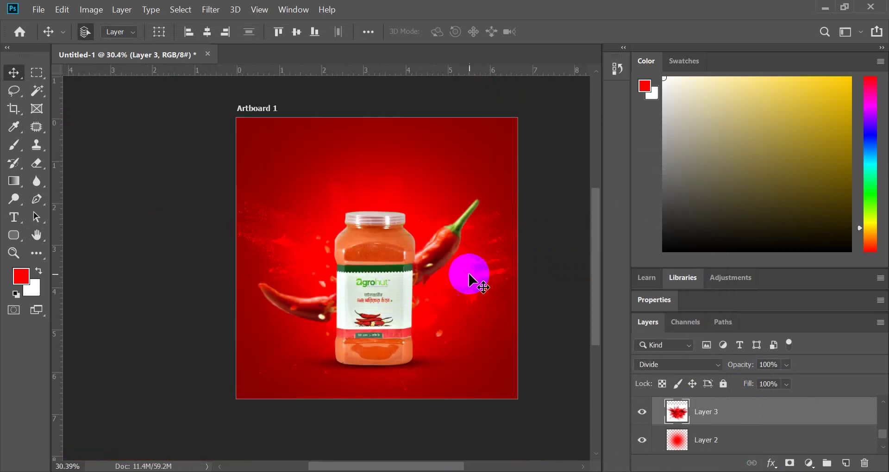
scroll(470, 260, "up", 1)
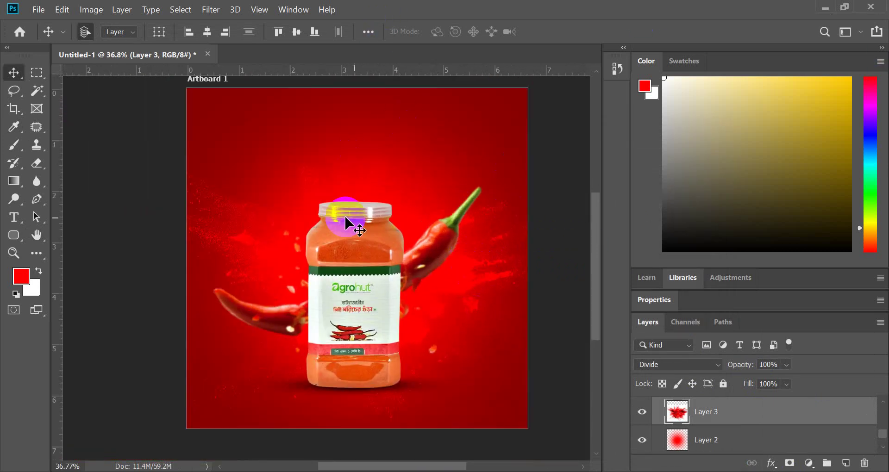
scroll(427, 224, "down", 1)
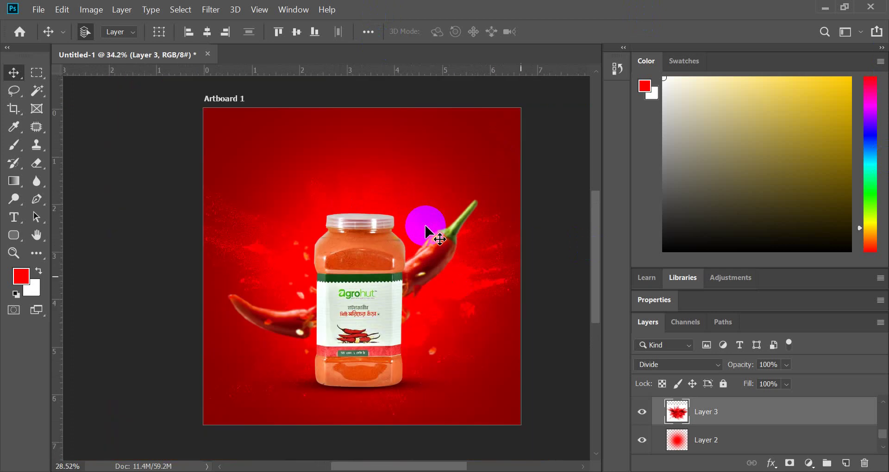
scroll(453, 238, "up", 2)
scroll(448, 235, "up", 1)
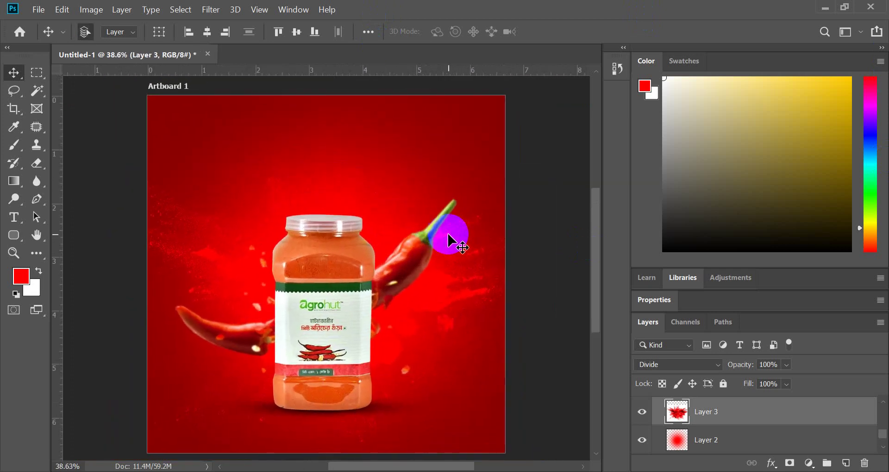
scroll(305, 314, "down", 1)
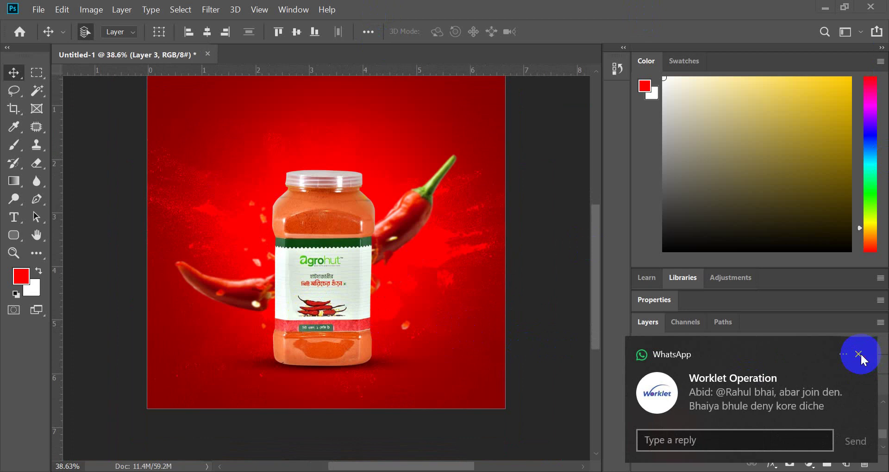
- Dismiss the WhatsApp notification and return to the Freepik chili background search in Chrome
left_click(864, 355)
mouse_move(430, 469)
left_click(407, 421)
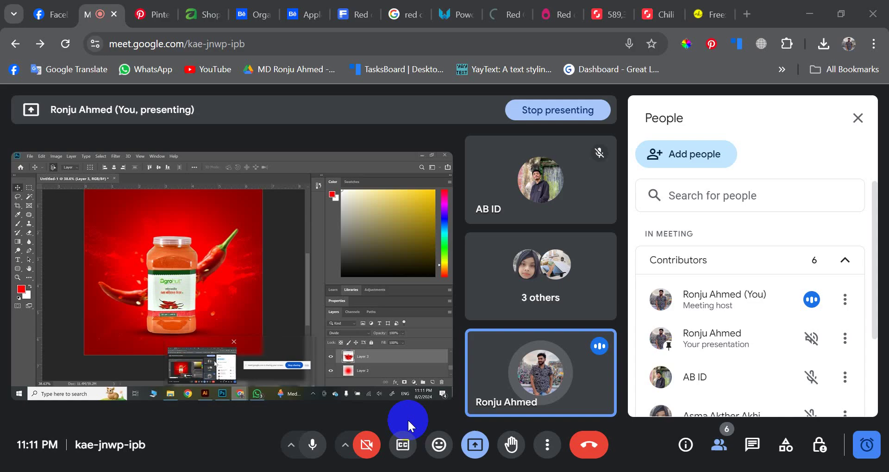
left_click(613, 6)
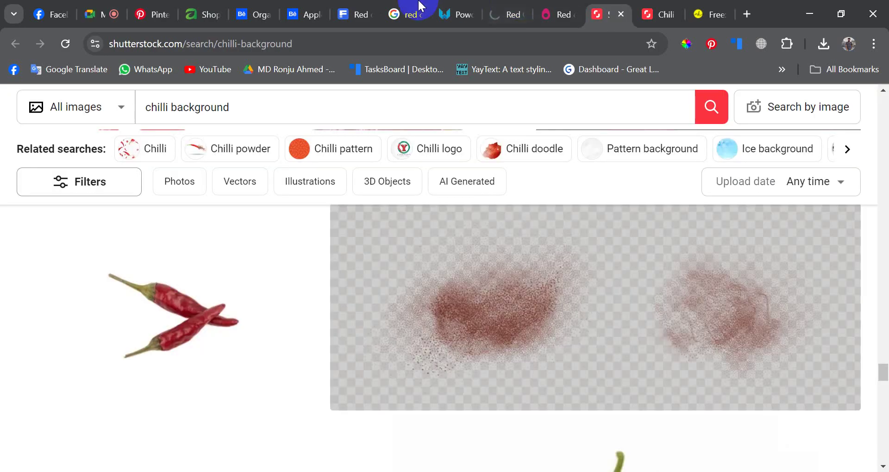
left_click(351, 5)
- Search Freepik for 'dark gradient bacground'
scroll(417, 242, "down", 5)
left_click_drag(417, 109, 214, 123)
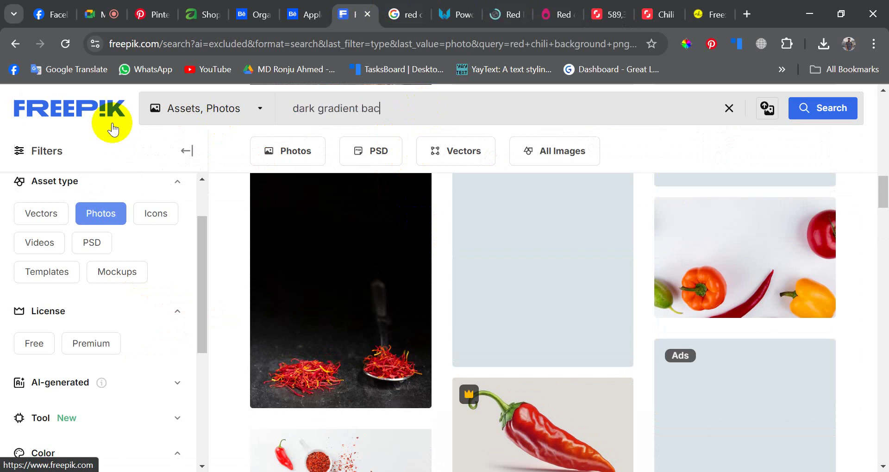
type("dark gradient bacground")
key("Return")
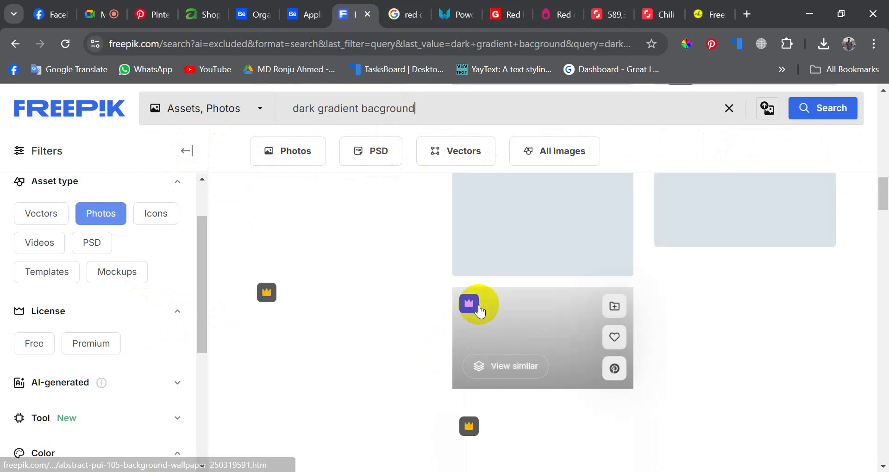
- Open the dark teal 'Abstract textured backgound' image from the results
scroll(476, 341, "down", 5)
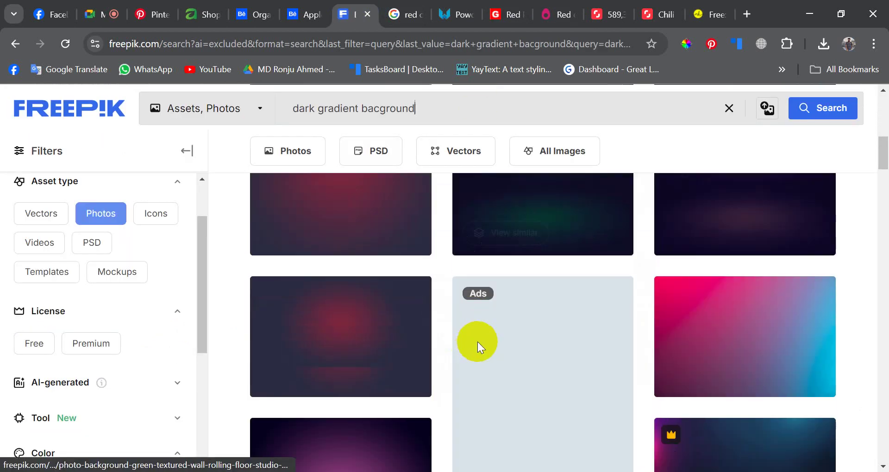
scroll(509, 345, "up", 2)
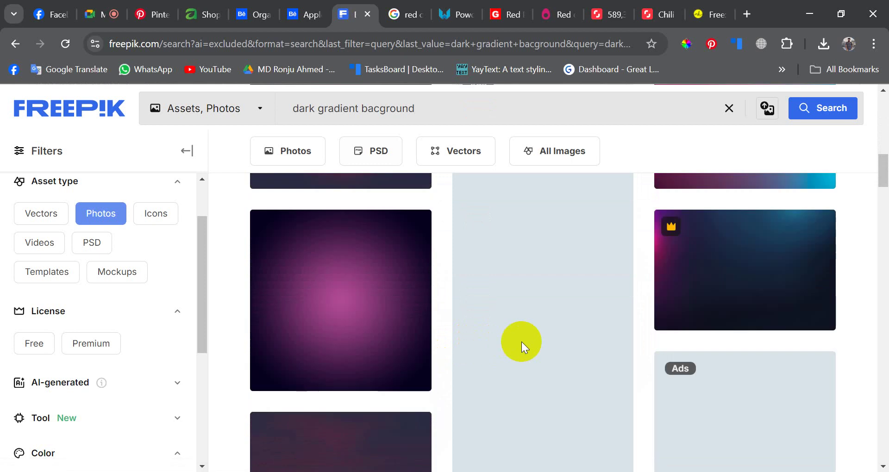
scroll(521, 341, "down", 5)
scroll(521, 340, "down", 8)
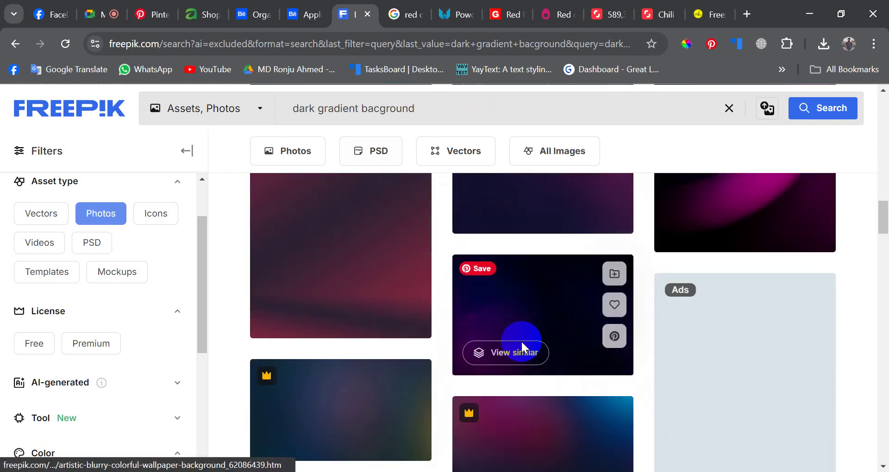
scroll(486, 345, "down", 8)
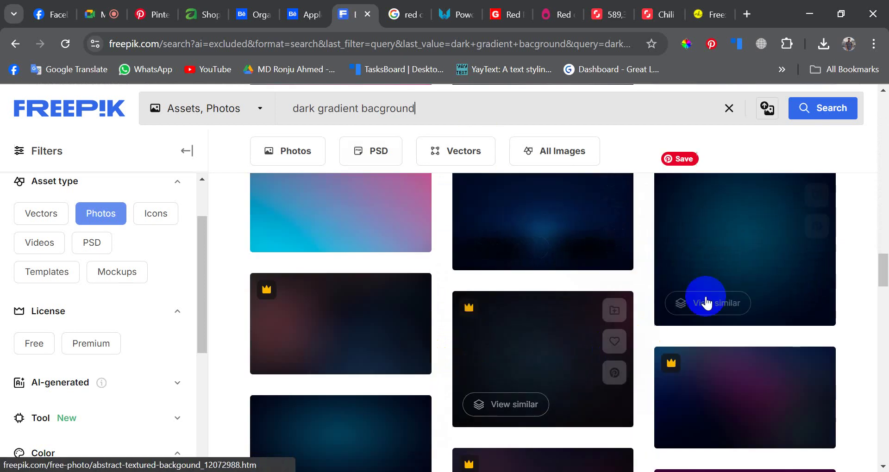
left_click(746, 223)
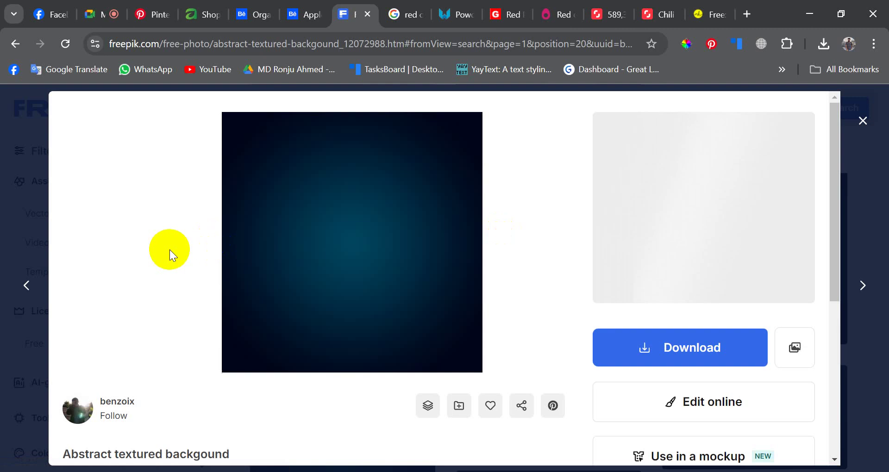
- Copy the teal background image and go back to Photoshop
scroll(601, 265, "down", 4)
scroll(631, 239, "up", 3)
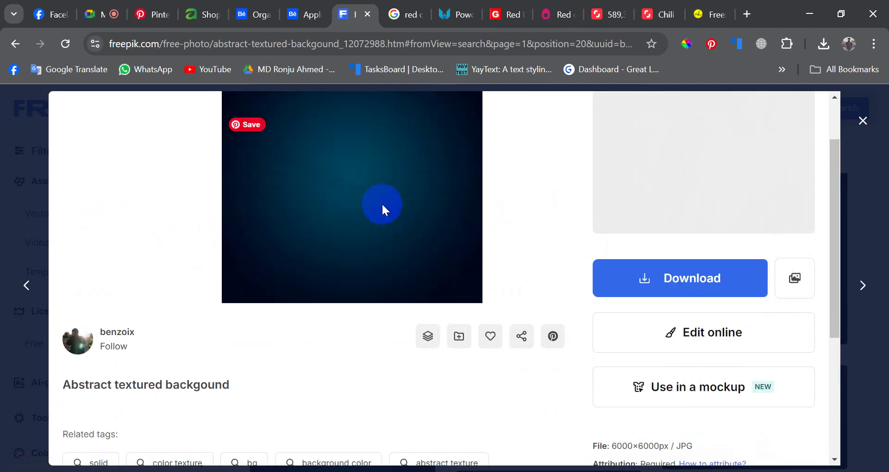
right_click(343, 137)
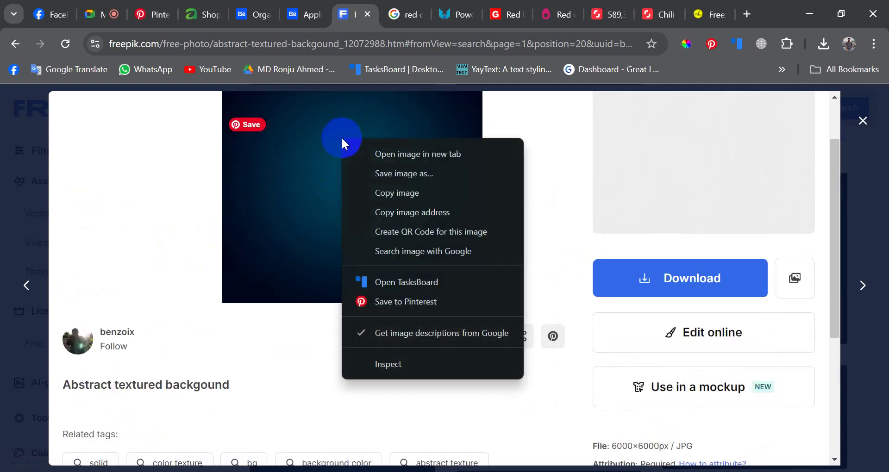
left_click(401, 200)
key("alt+Tab")
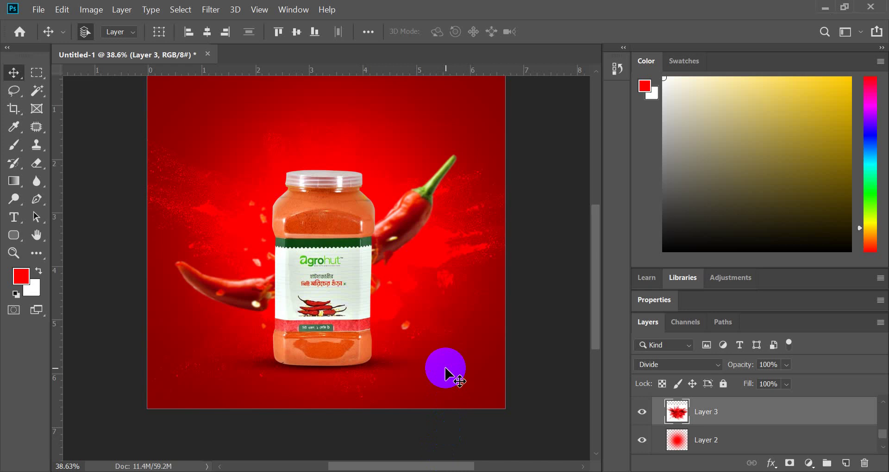
- Paste the teal background and scale it to about 309% to cover the artboard
key("ctrl+v")
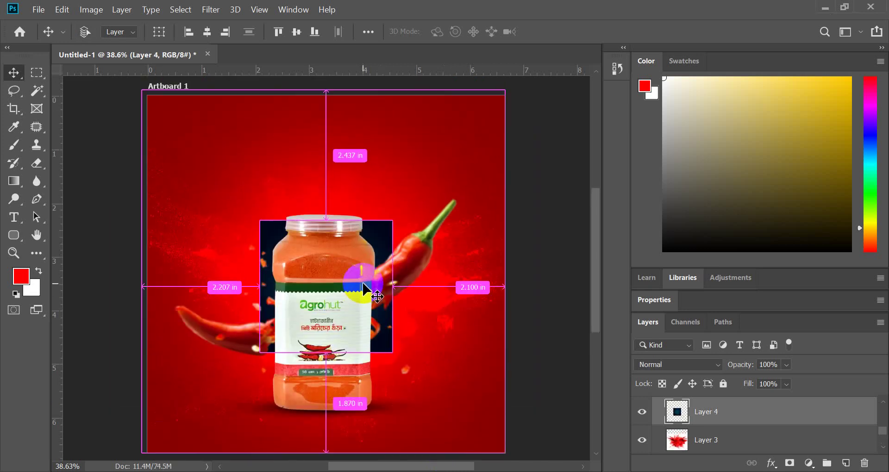
key("ctrl+t")
scroll(372, 283, "down", 3)
left_click_drag(394, 284, 494, 412)
scroll(478, 357, "up", 4)
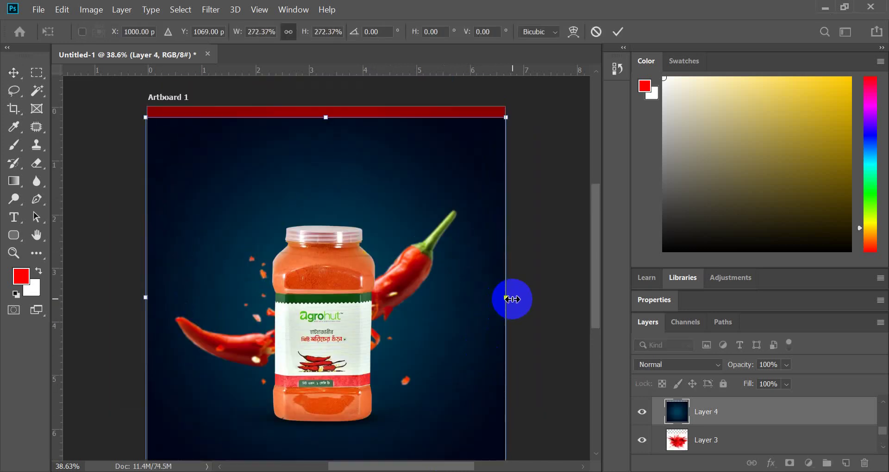
left_click_drag(506, 298, 532, 324)
left_click_drag(492, 357, 491, 344)
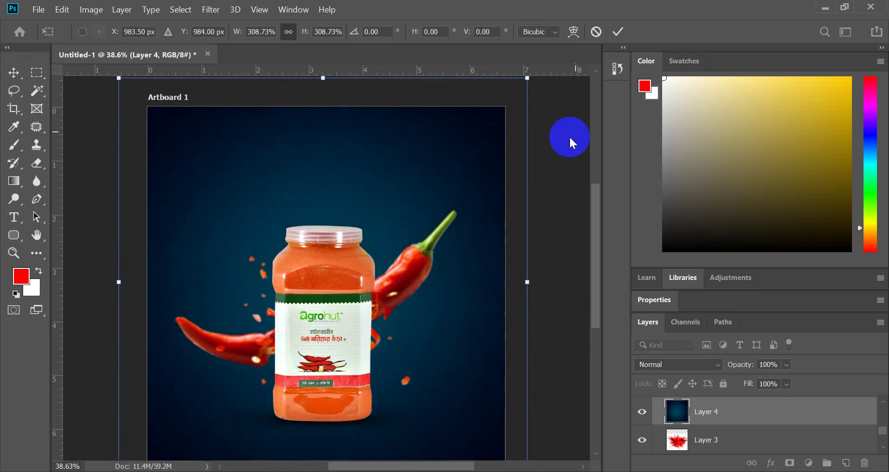
left_click(618, 32)
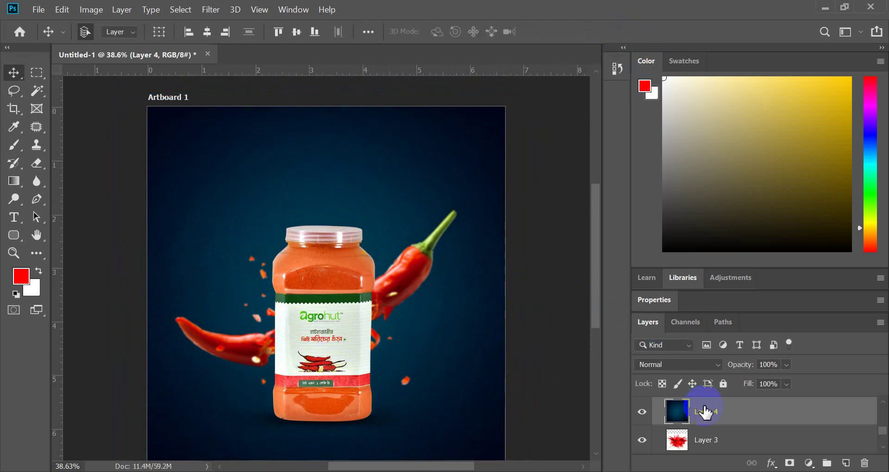
- Move the pasted Layer 4 just above Color Fill 1 and blend it in Soft Light
mouse_move(705, 412)
left_mouse_down()
mouse_move(699, 459)
mouse_move(697, 421)
mouse_move(707, 428)
left_mouse_up()
scroll(424, 273, "down", 3)
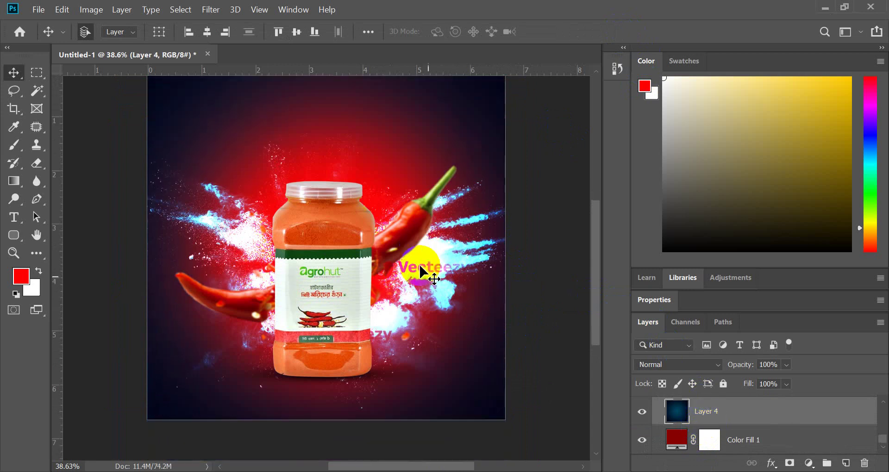
left_click(650, 369)
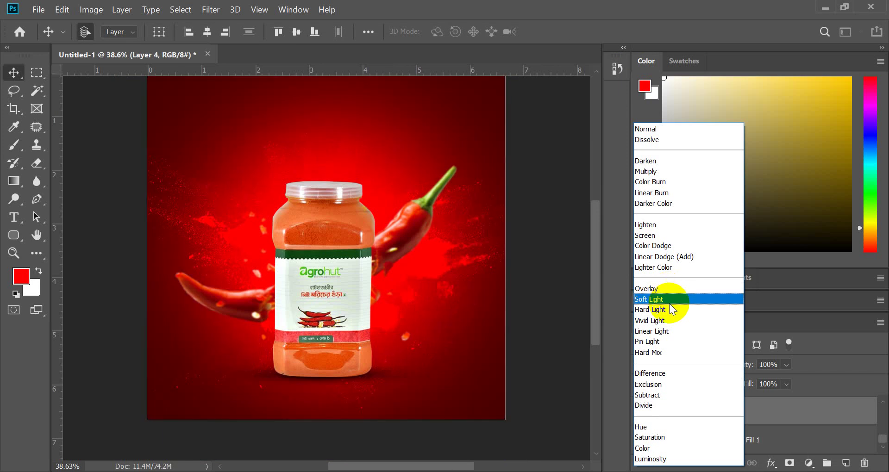
left_click(669, 303)
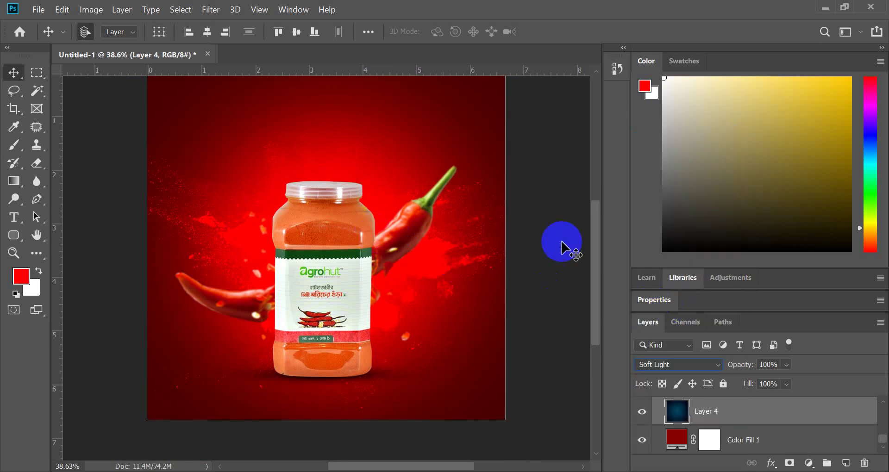
left_click(536, 296)
scroll(537, 296, "up", 2)
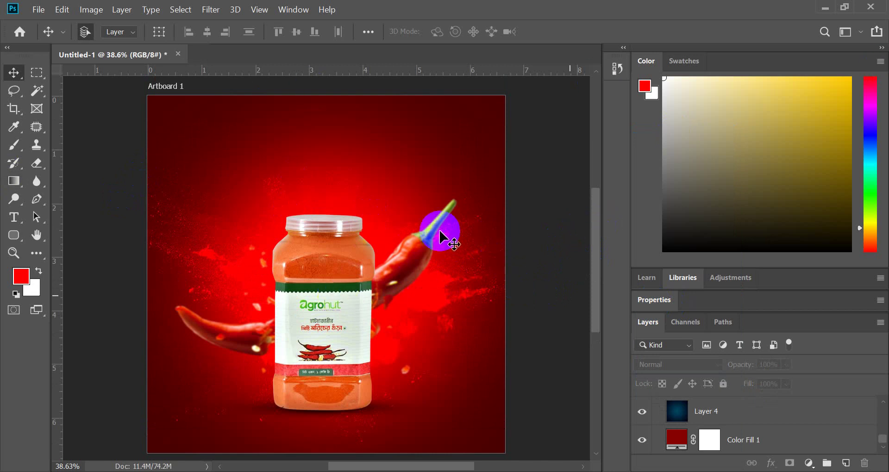
- Hide and re-show the vignette layer (Layer 4) to compare the look
left_click(673, 411)
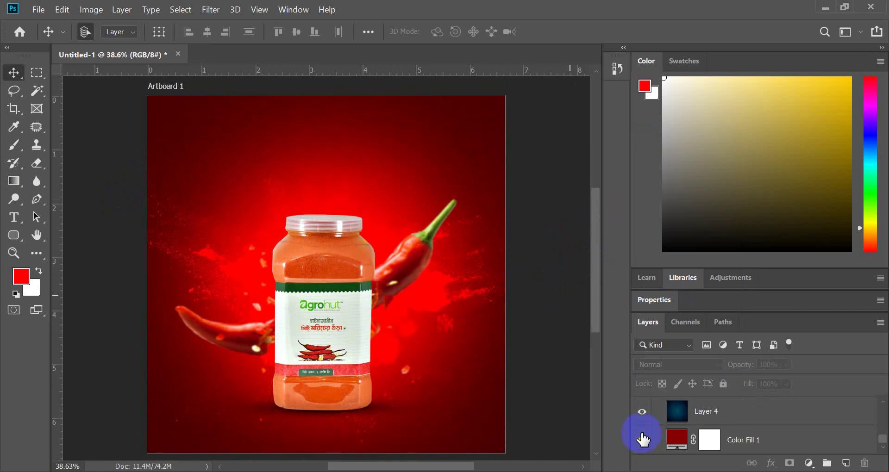
left_click(641, 416)
left_click(641, 416)
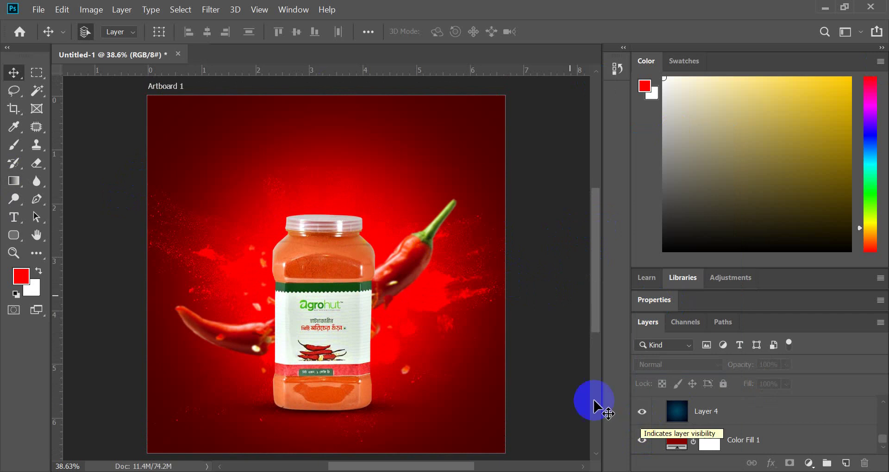
- Scale the red splash layer to 84.53% and move it lower on the artboard
left_click_drag(436, 292, 438, 302)
key("ctrl+t")
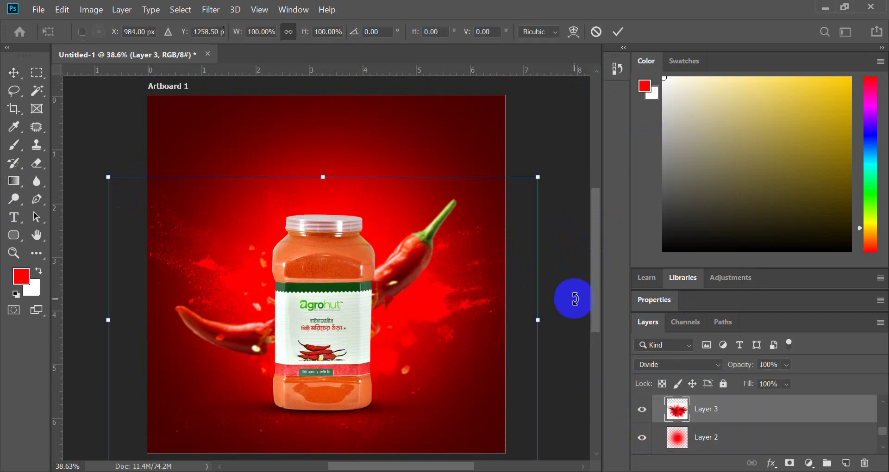
left_click_drag(537, 324, 511, 326)
mouse_move(453, 310)
left_mouse_down()
mouse_move(438, 307)
mouse_move(445, 317)
left_mouse_up()
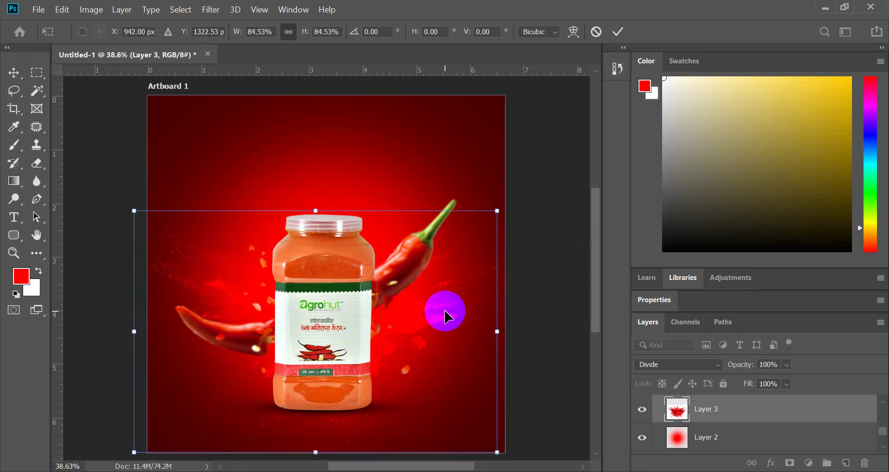
left_click(619, 30)
scroll(278, 342, "down", 1)
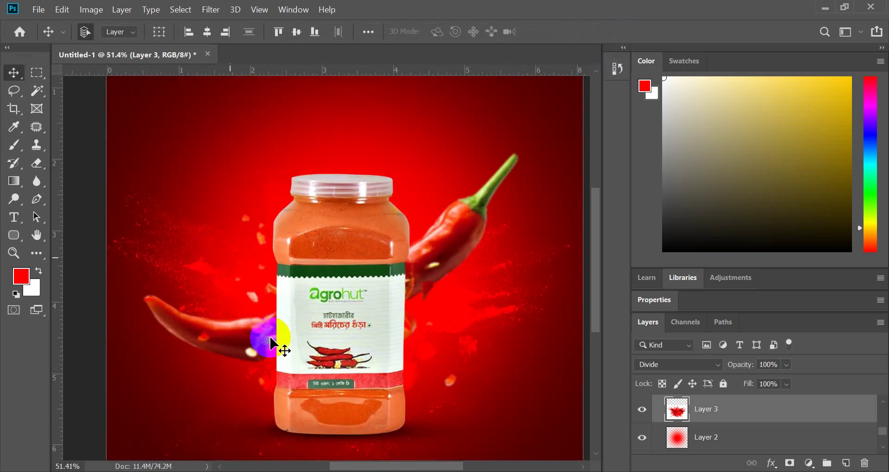
scroll(315, 350, "up", 3)
- Select Layer 2 in the Layers panel
scroll(728, 422, "down", 2)
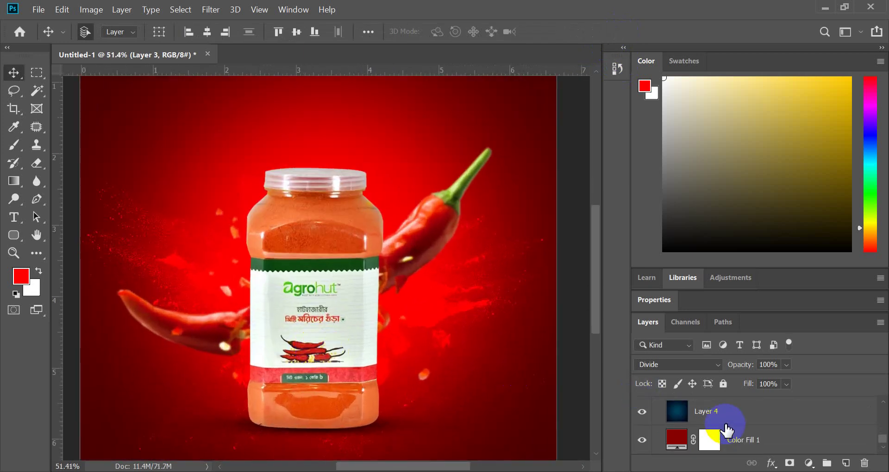
left_click(728, 421)
scroll(727, 424, "up", 1)
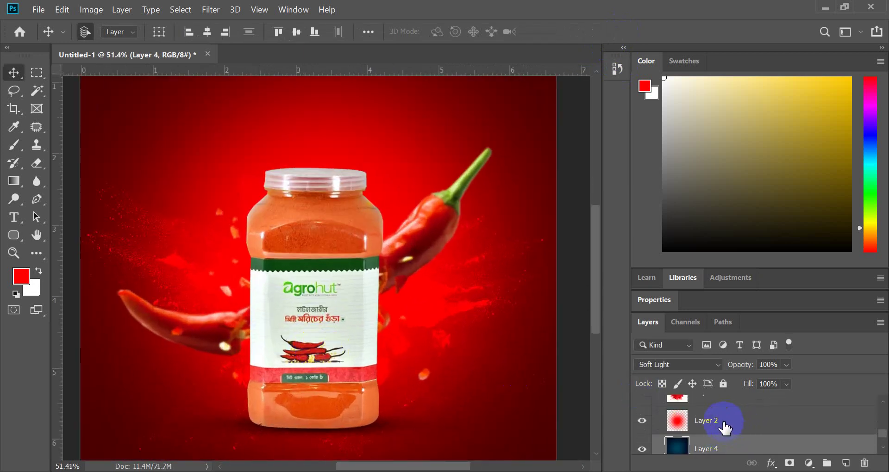
left_click(725, 427)
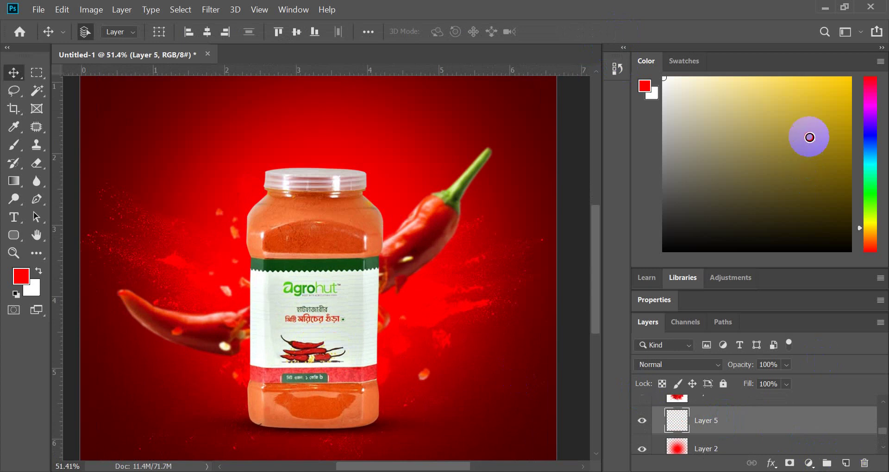
- Set the foreground colour to bright yellow #ffd200
left_click_drag(809, 136, 884, 50)
left_click(39, 271)
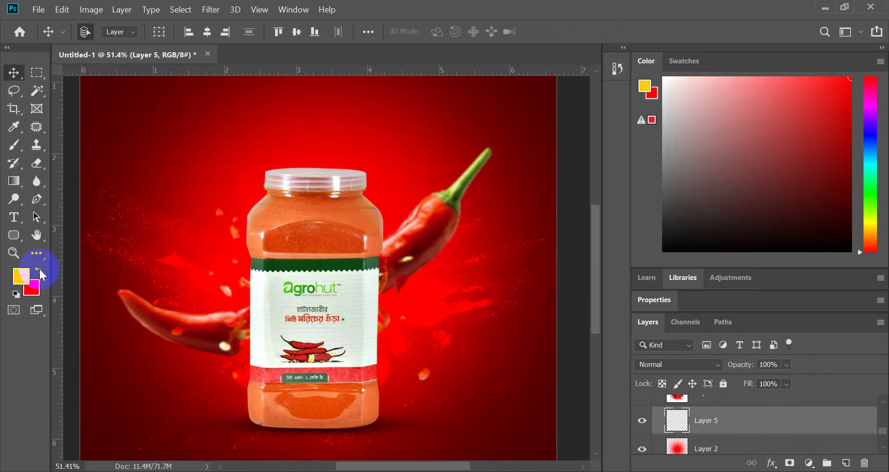
left_click(20, 276)
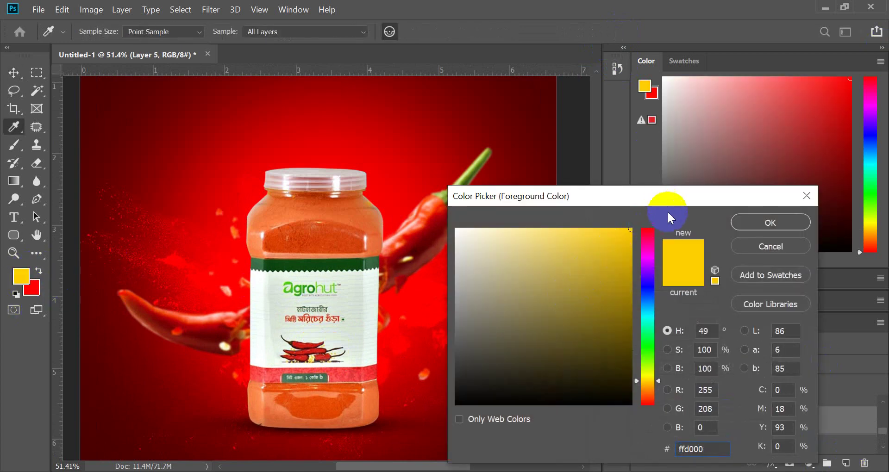
left_click_drag(643, 385, 647, 380)
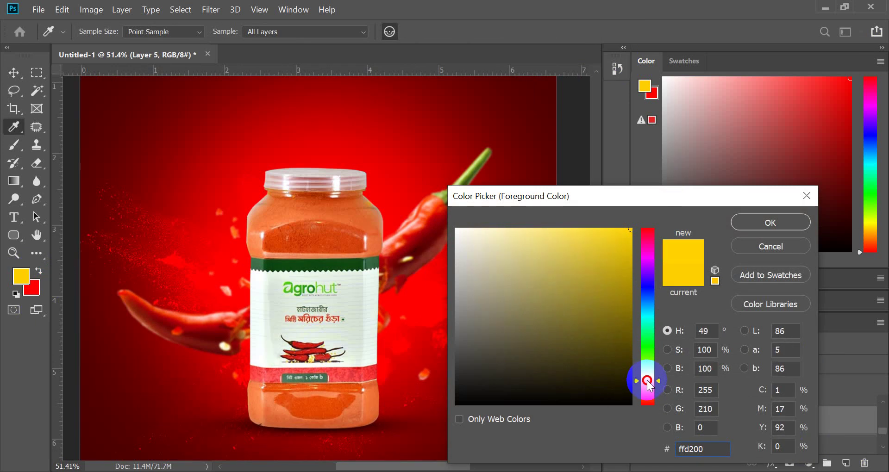
left_click(770, 227)
key("v")
left_click(14, 146)
scroll(321, 270, "down", 2)
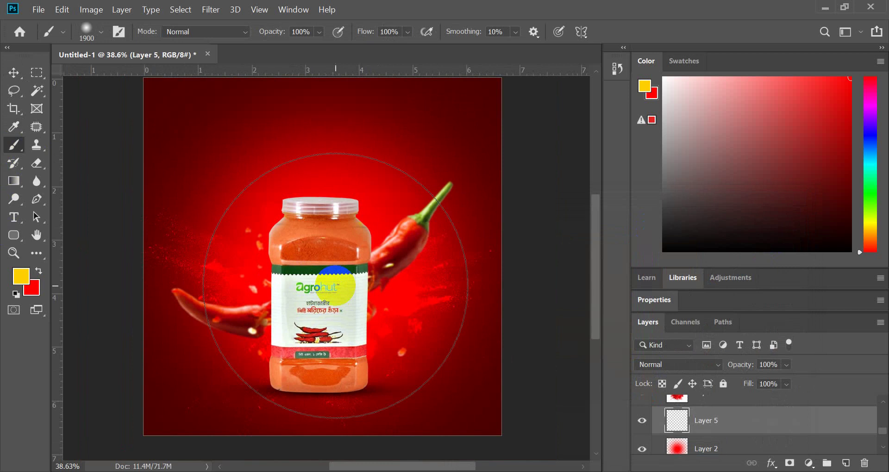
- Paint a large soft yellow glow behind the jar on Layer 5, placed above Layer 3
key("bracketleft")
key("bracketleft")
key("bracketleft")
key("bracketleft")
key("bracketleft")
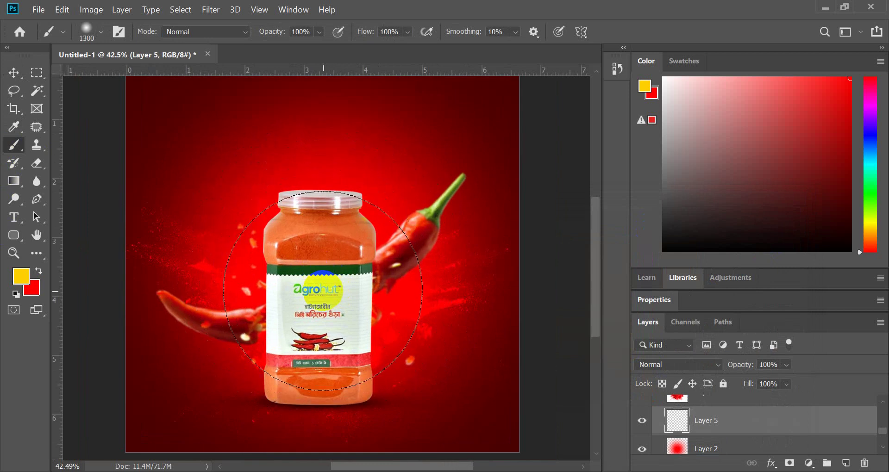
left_click(322, 290)
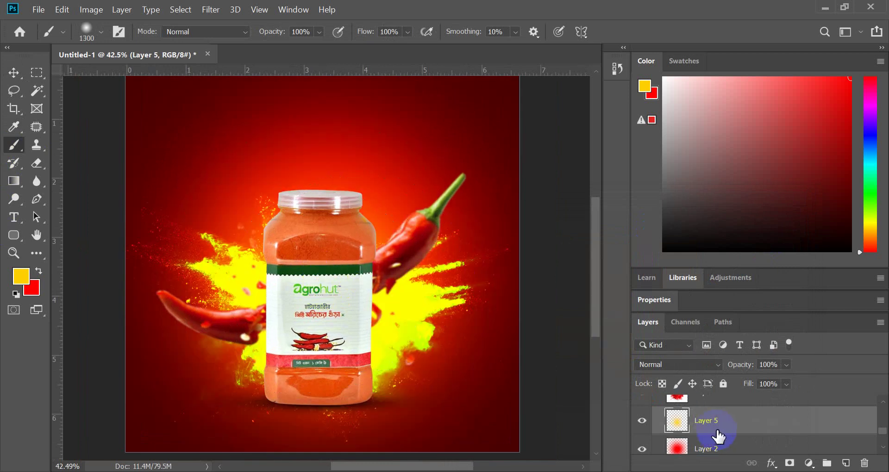
scroll(721, 426, "up", 1)
left_click_drag(716, 436, 700, 394)
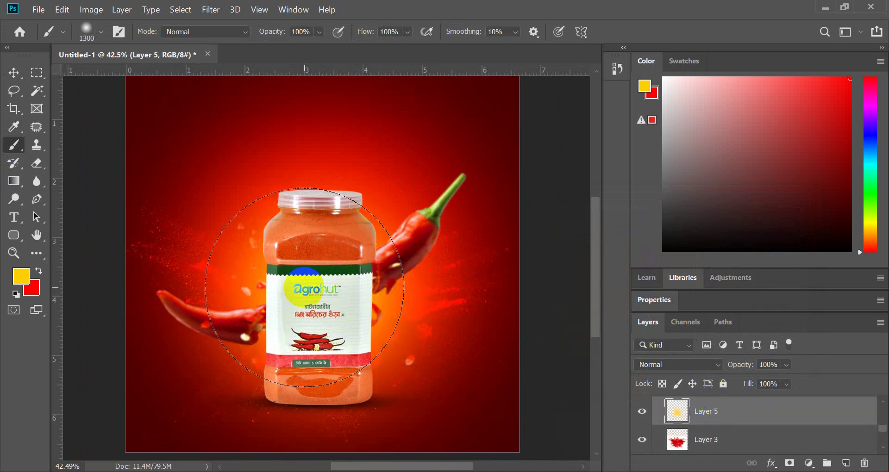
left_click_drag(313, 284, 447, 332)
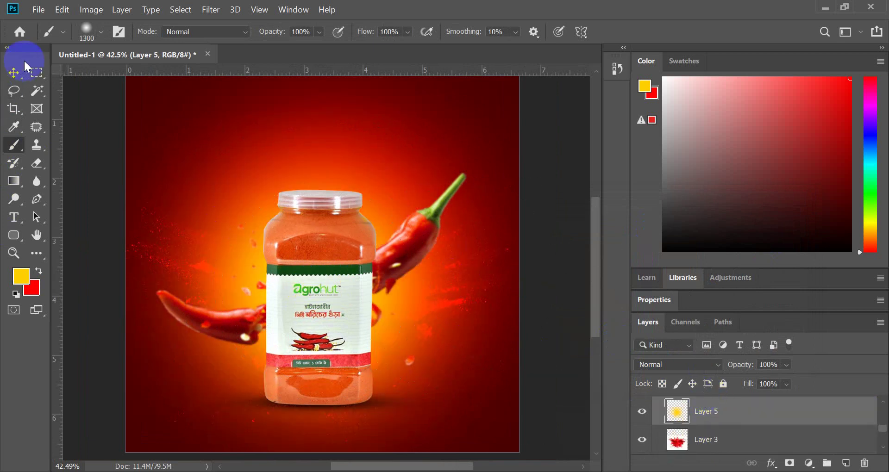
left_click(14, 73)
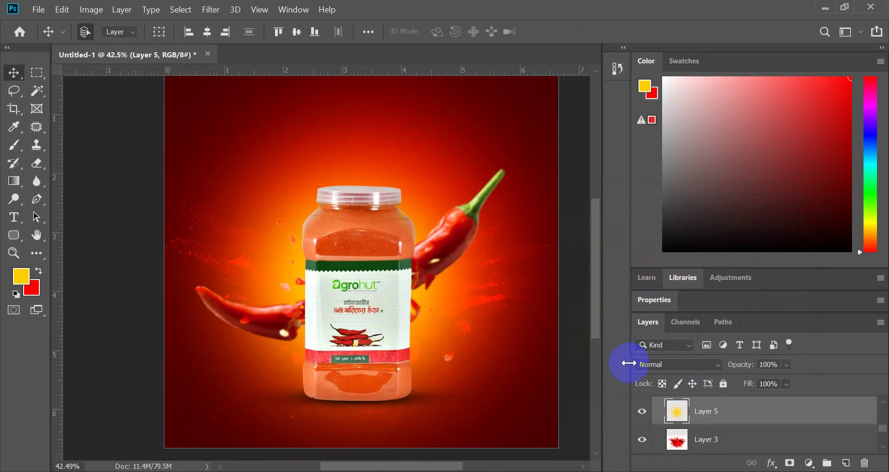
- Set Layer 5's blend mode to Linear Light and move Layer 3 up the stack
left_click(629, 364)
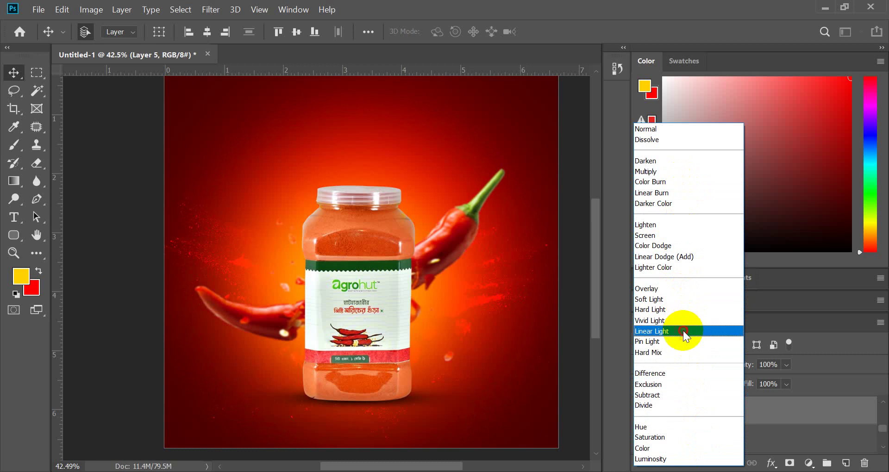
left_click(682, 330)
left_click_drag(719, 449, 709, 432)
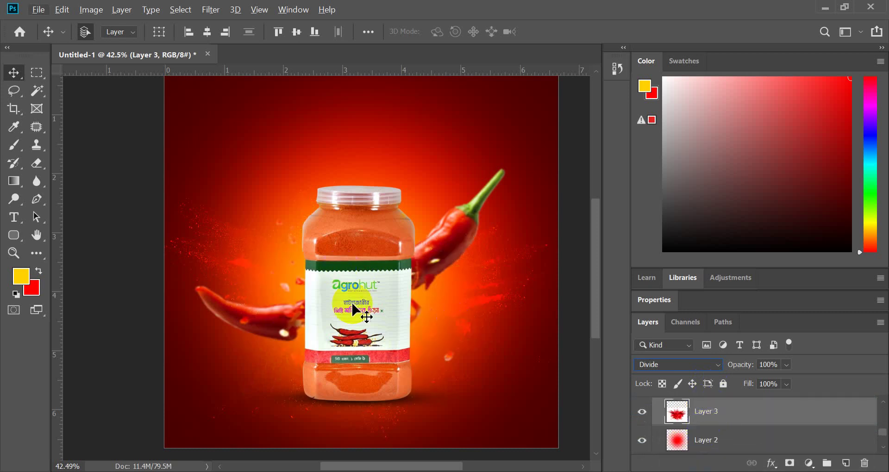
left_click(123, 265)
scroll(346, 311, "up", 2)
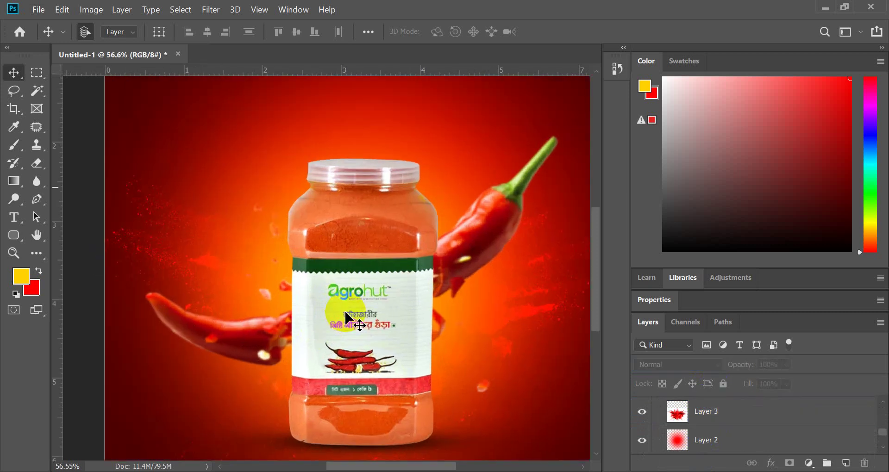
- Add a new empty layer (Layer 6) above Group 1
scroll(307, 341, "up", 2)
scroll(304, 266, "down", 2)
scroll(298, 282, "up", 2)
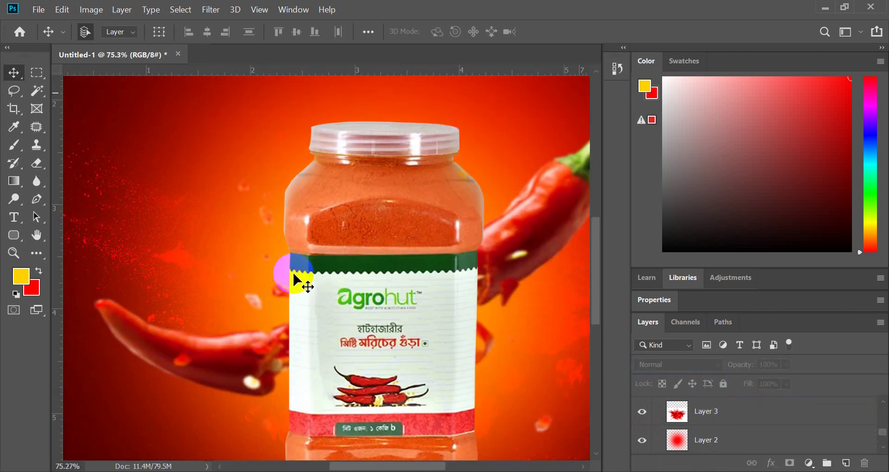
scroll(294, 282, "down", 2)
scroll(299, 292, "up", 2)
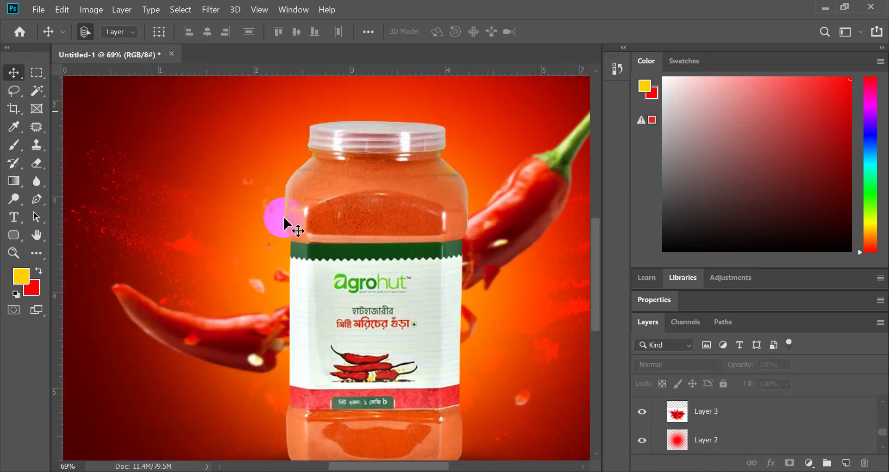
scroll(744, 429, "up", 3)
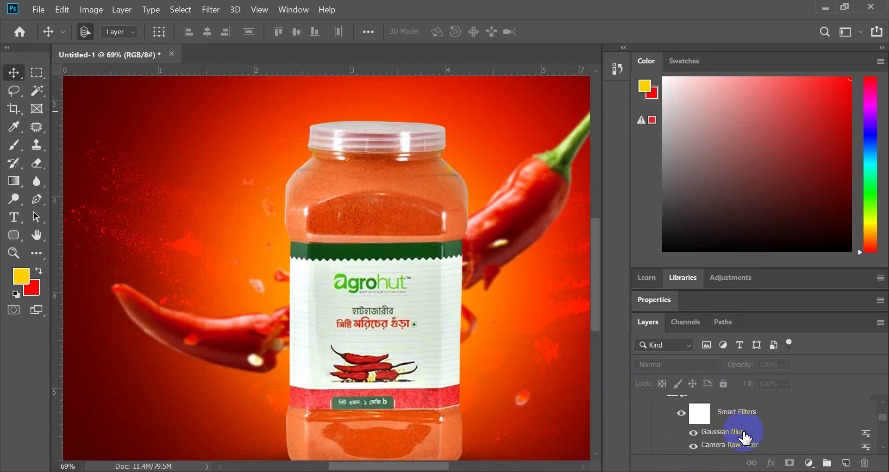
scroll(745, 437, "up", 3)
left_click(725, 427)
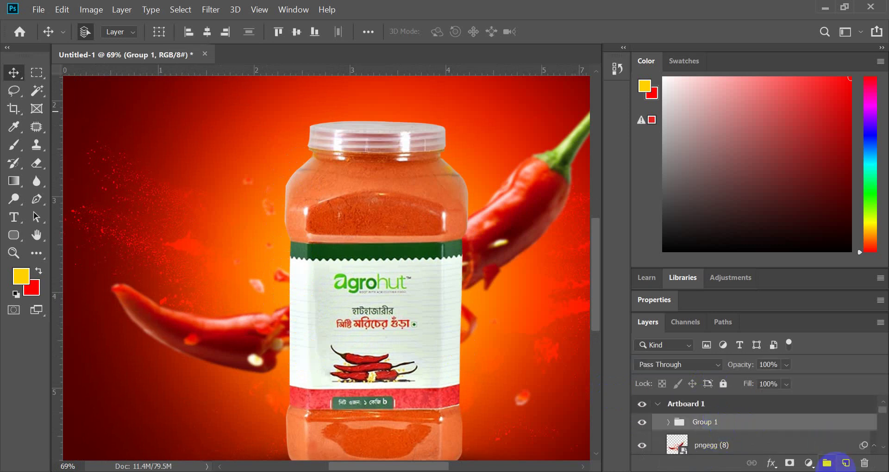
left_click(845, 462)
- Sample an orange from the background and swap foreground and background colours
left_click(15, 146)
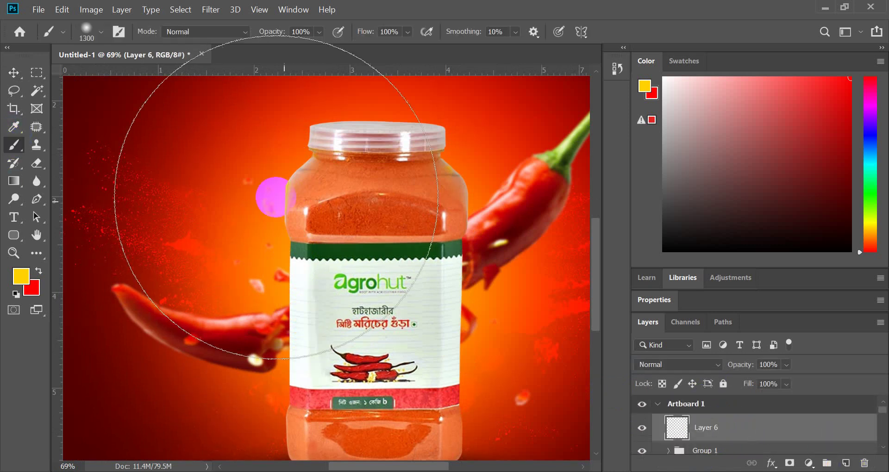
left_click(273, 253, "alt")
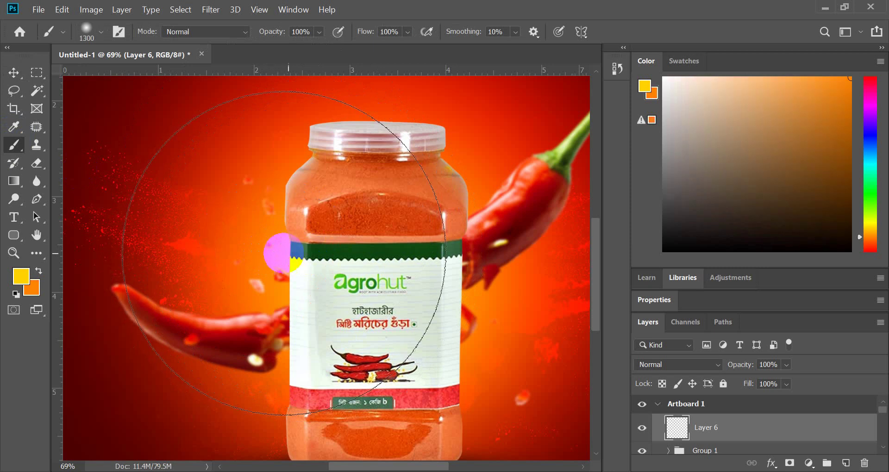
left_click(40, 269)
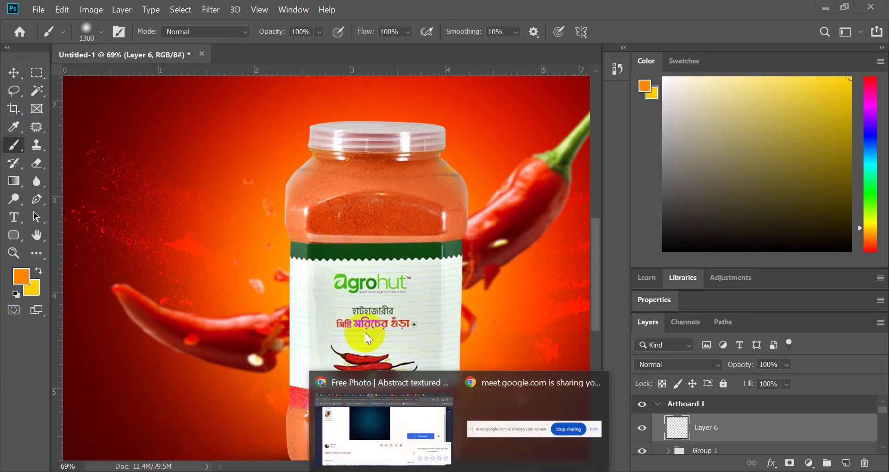
- Check the Freepik and Google Meet tabs, dismiss the call notice, and return to Photoshop
left_click(334, 318)
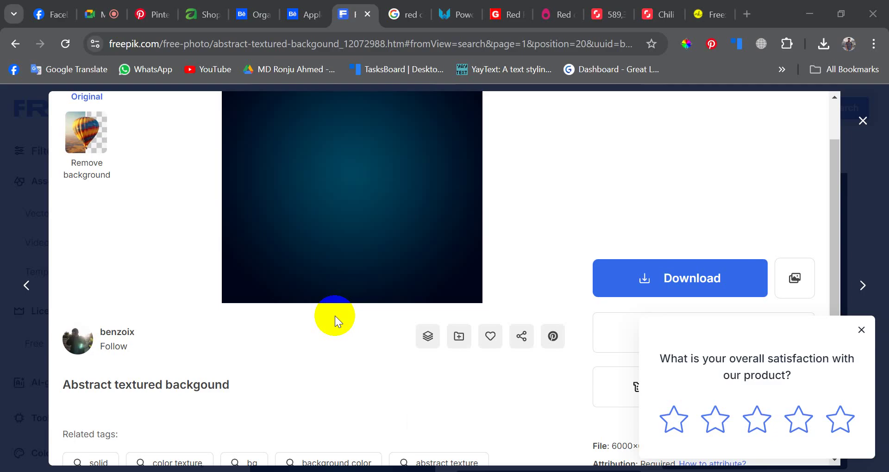
left_click(101, 7)
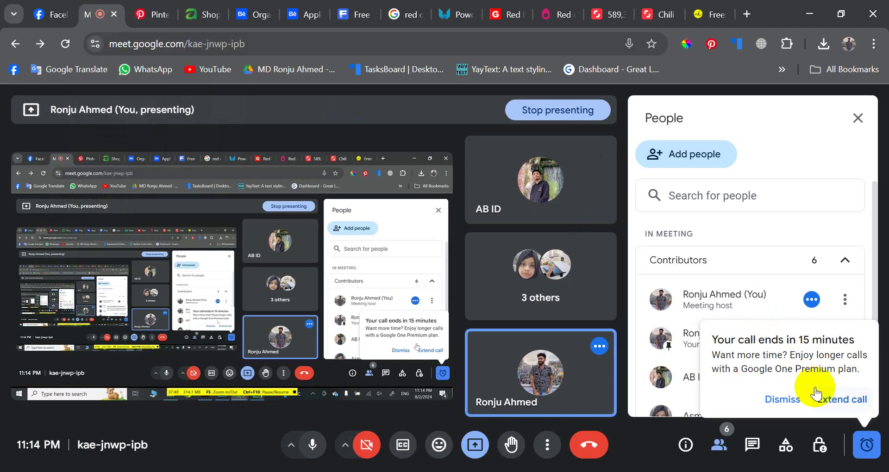
left_click(781, 398)
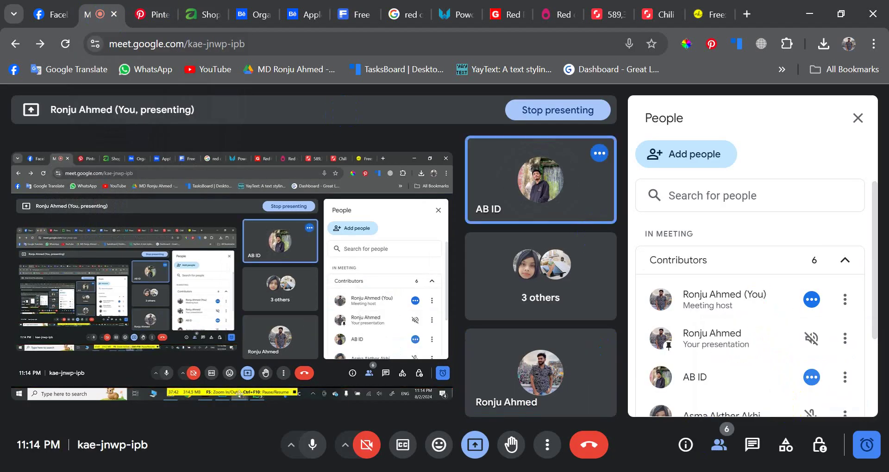
left_click(425, 471)
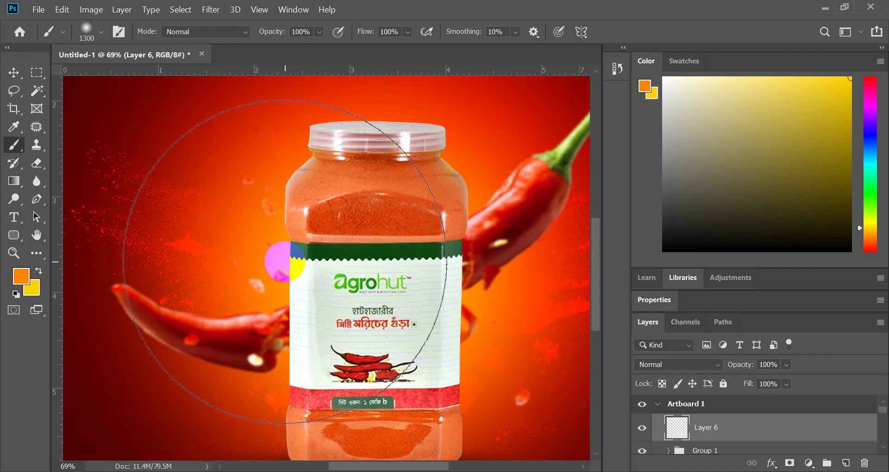
- Shrink the brush to size 90 and set the foreground back to yellow #ffd200
key("bracketleft")
key("bracketleft")
key("bracketleft")
key("bracketleft")
key("bracketleft")
key("bracketleft")
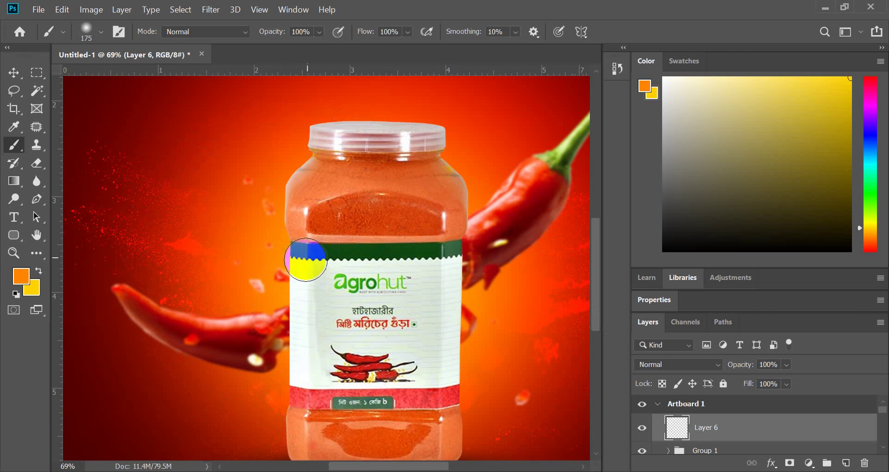
left_click(21, 277)
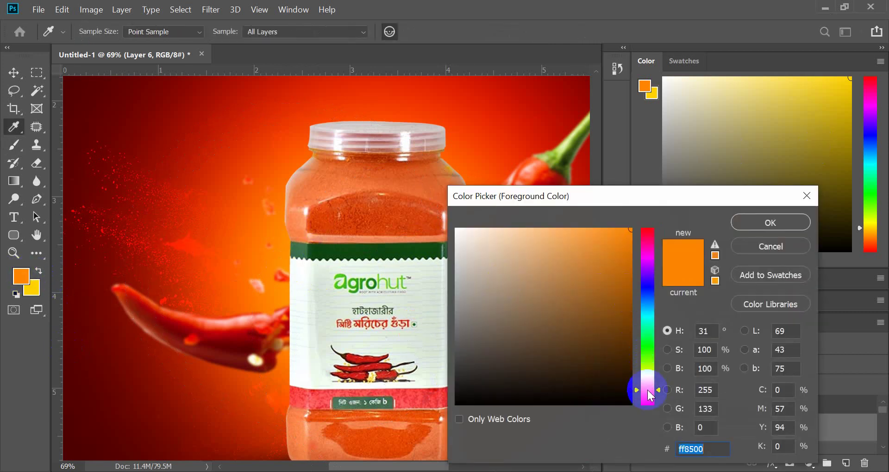
left_click_drag(647, 389, 651, 381)
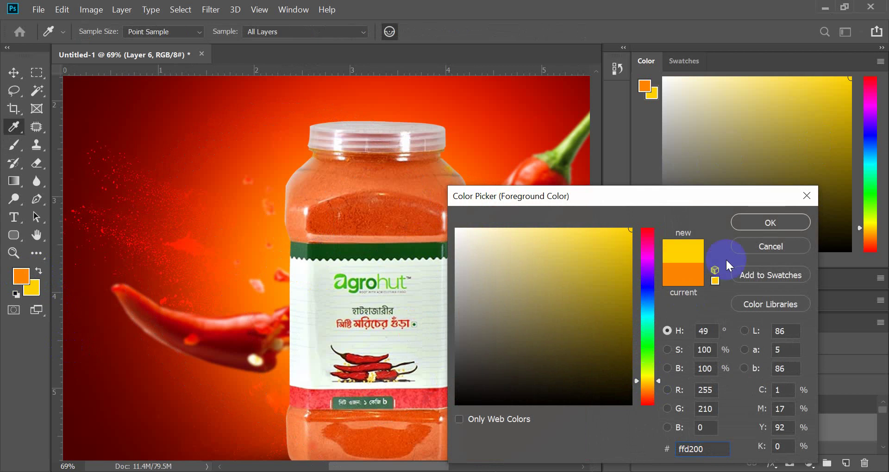
left_click(751, 227)
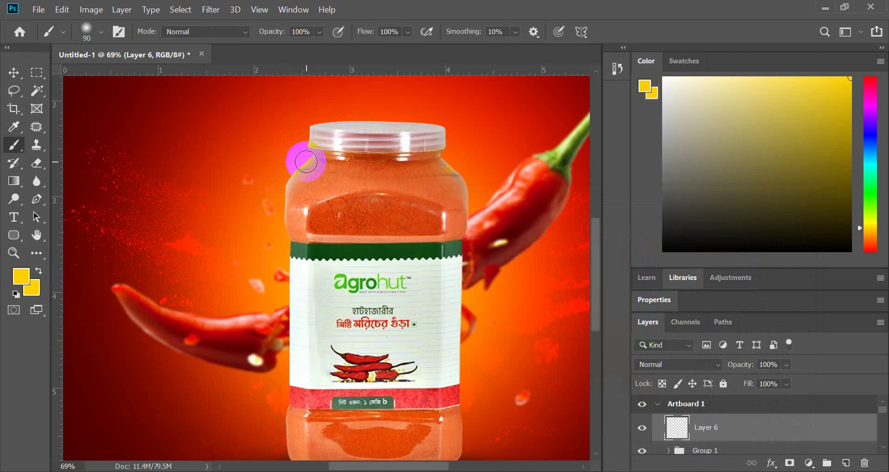
- Paint a yellow stroke up the jar's left edge to the lid, redoing one bad stroke
mouse_move(306, 162)
left_mouse_down()
mouse_move(279, 218)
mouse_move(293, 342)
left_mouse_up()
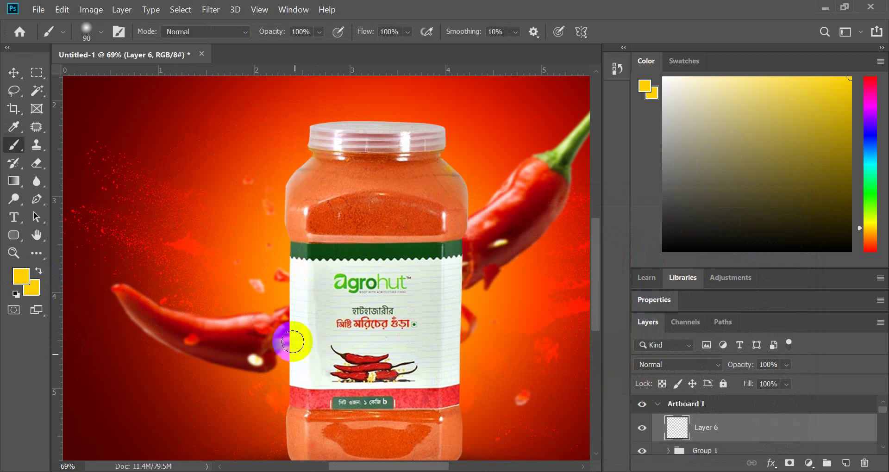
scroll(297, 391, "down", 3)
mouse_move(291, 375)
left_mouse_down()
mouse_move(289, 228)
mouse_move(287, 317)
left_mouse_up()
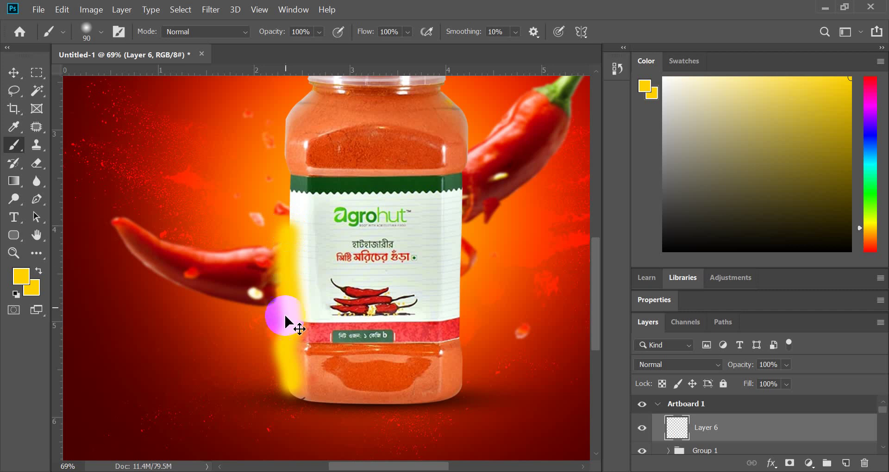
key("ctrl+z")
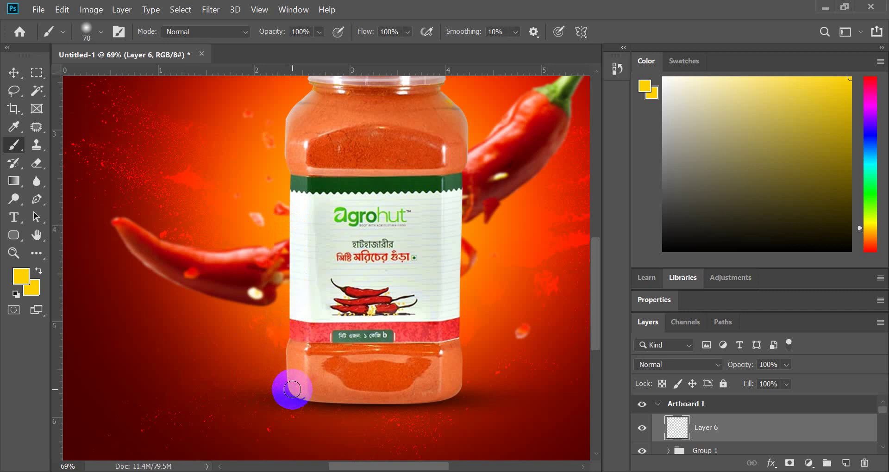
left_click_drag(292, 389, 289, 187)
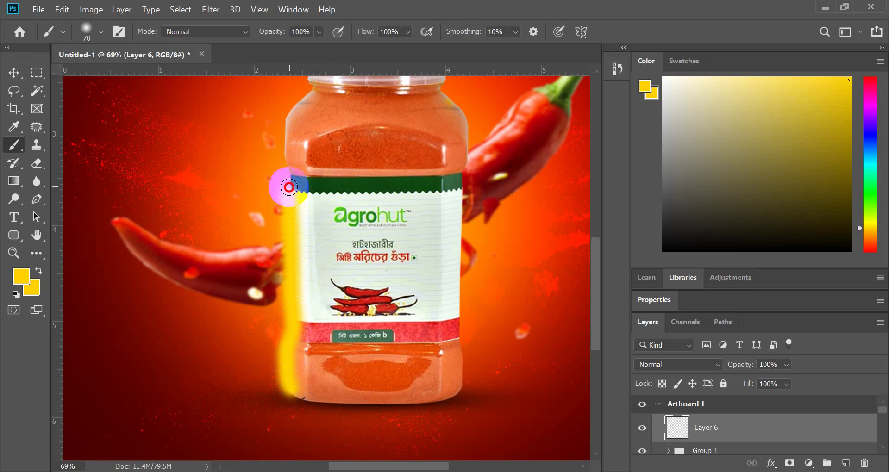
scroll(290, 185, "up", 2)
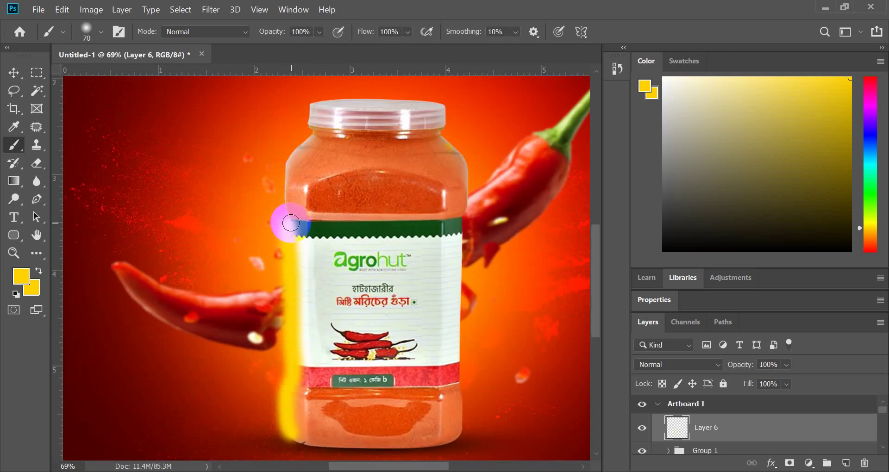
mouse_move(290, 223)
left_mouse_down()
mouse_move(280, 184)
mouse_move(313, 135)
left_mouse_up()
- Paint yellow down the jar's right edge to the label bottom, retrying stray strokes
mouse_move(449, 142)
left_mouse_down()
mouse_move(468, 160)
mouse_move(472, 267)
left_mouse_up()
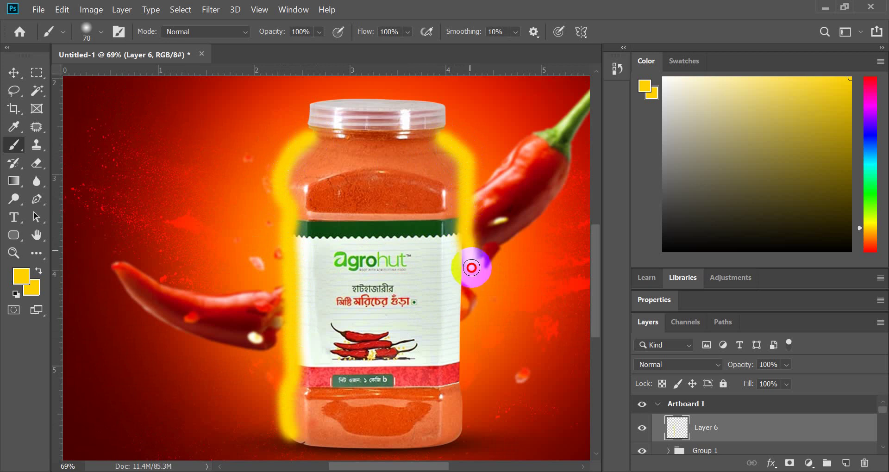
key("ctrl+z")
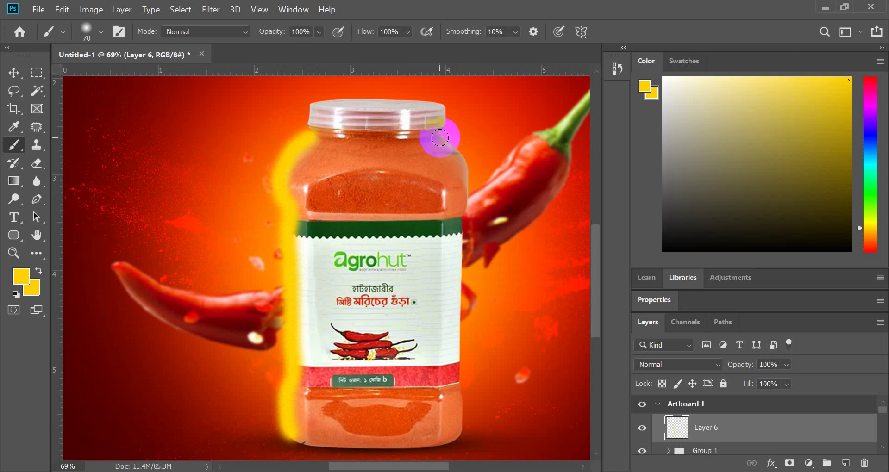
mouse_move(440, 138)
left_mouse_down()
mouse_move(466, 164)
mouse_move(472, 294)
left_mouse_up()
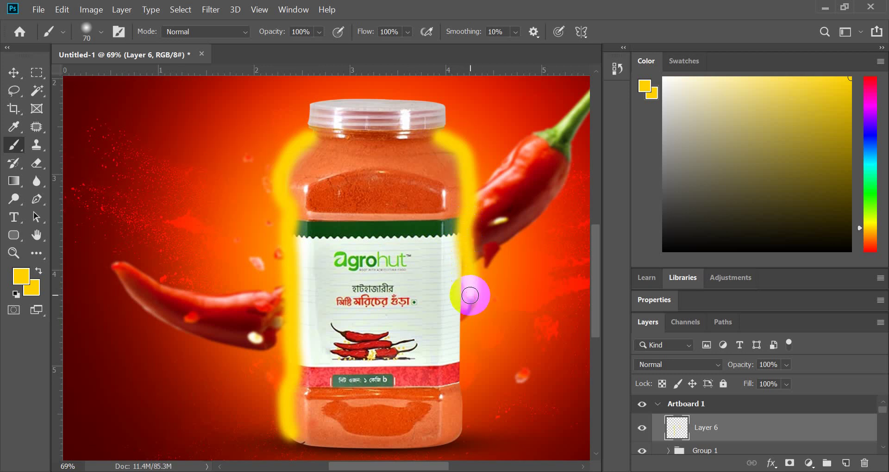
key("ctrl+z")
left_click_drag(462, 224, 463, 377)
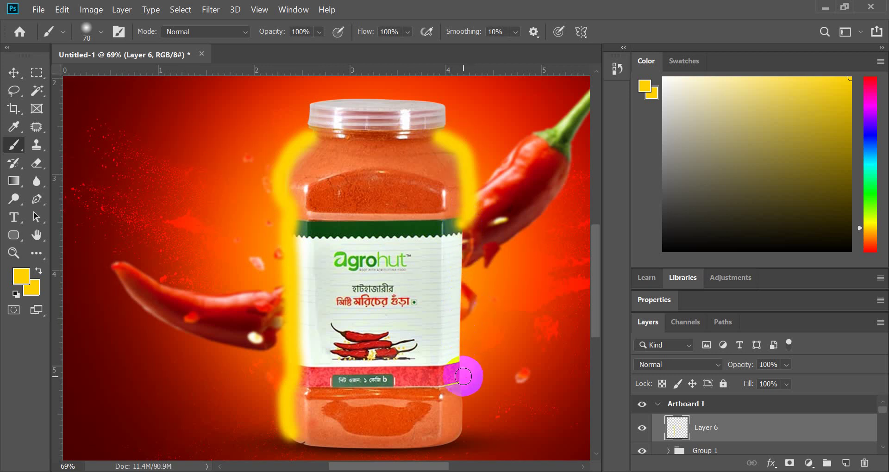
scroll(463, 375, "down", 2)
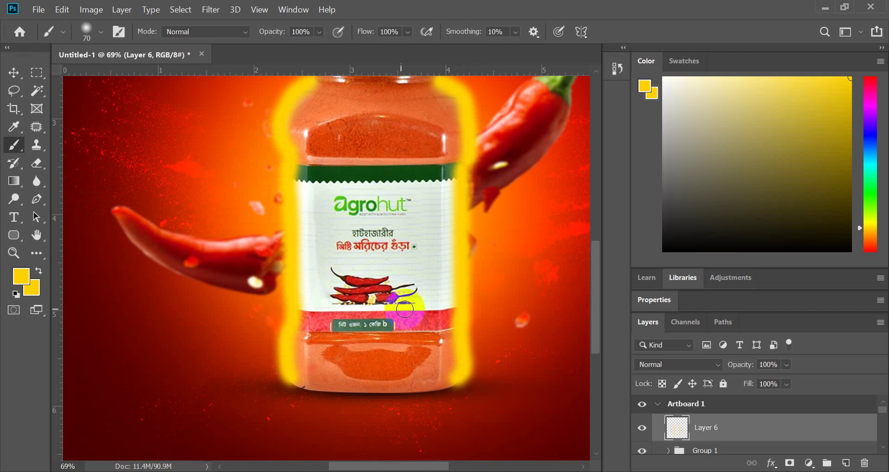
scroll(398, 274, "down", 3)
left_click(13, 73)
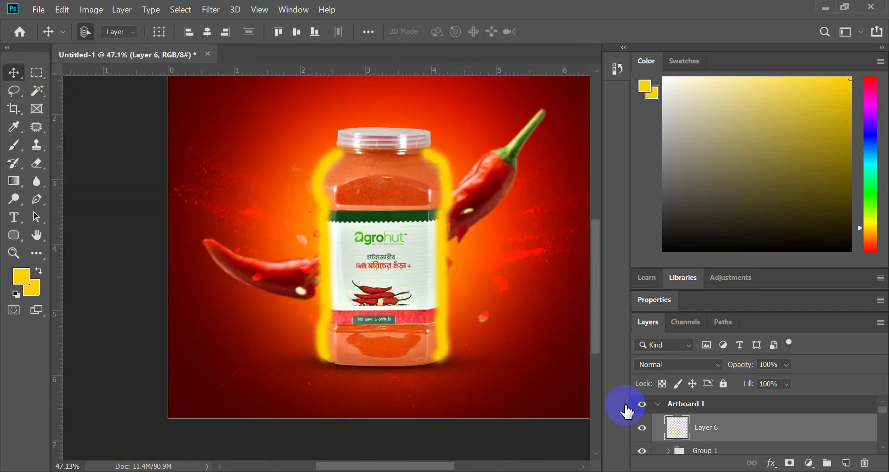
left_click(694, 372)
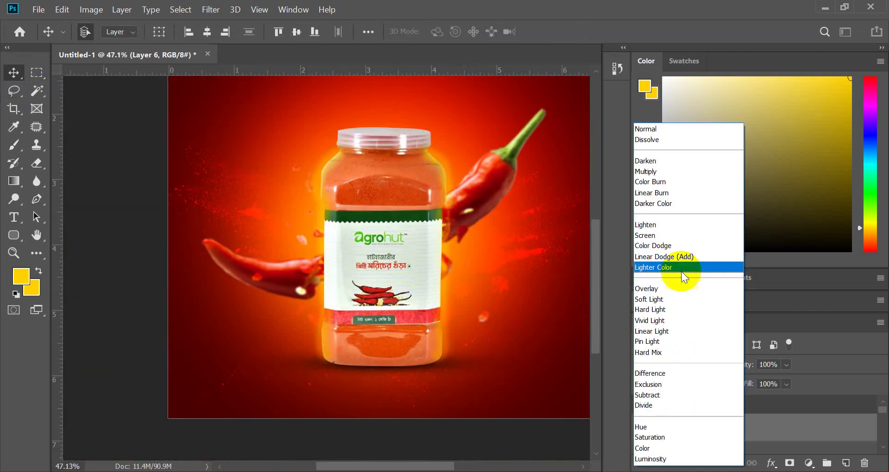
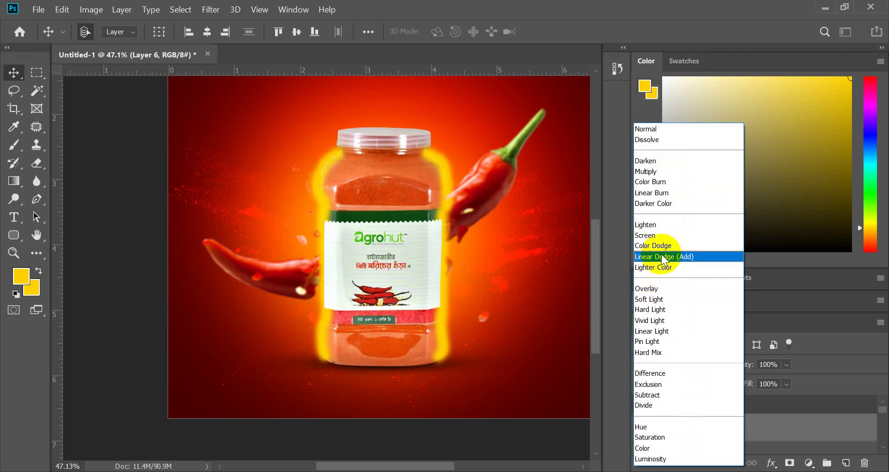
- Set Layer 6 to Multiply blend mode and admit the waiting participant in Google Meet
left_click(657, 172)
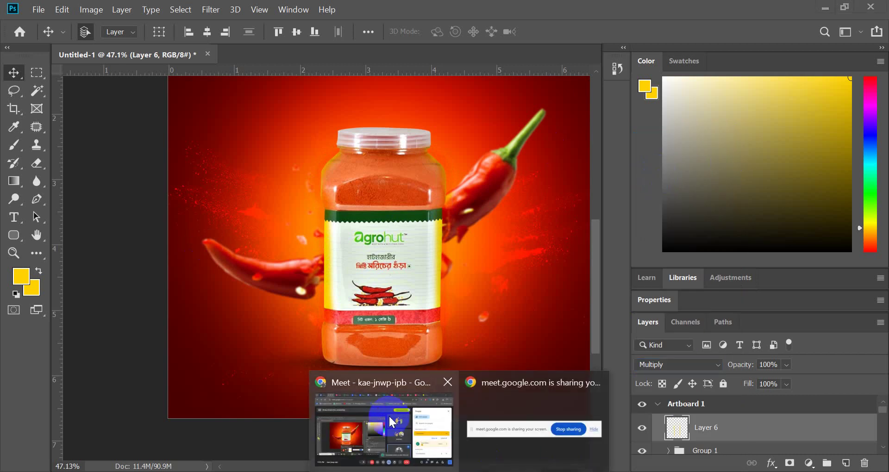
left_click(385, 419)
scroll(839, 326, "down", 5)
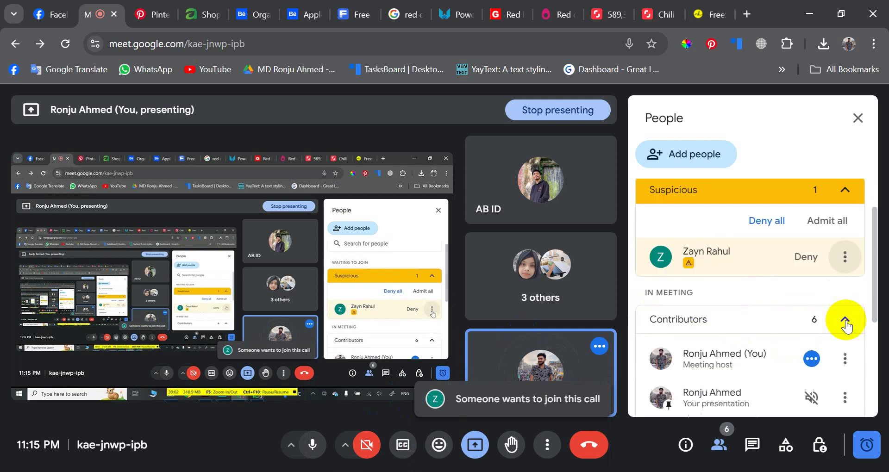
scroll(829, 285, "up", 5)
left_click(823, 291)
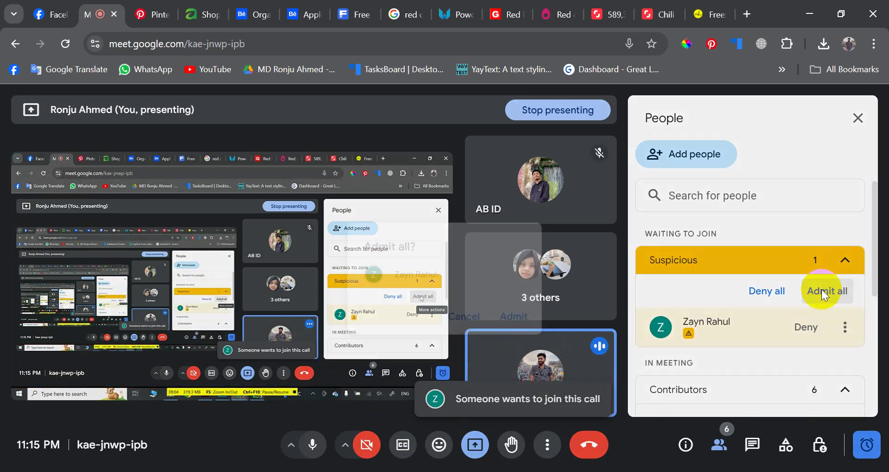
left_click(496, 318)
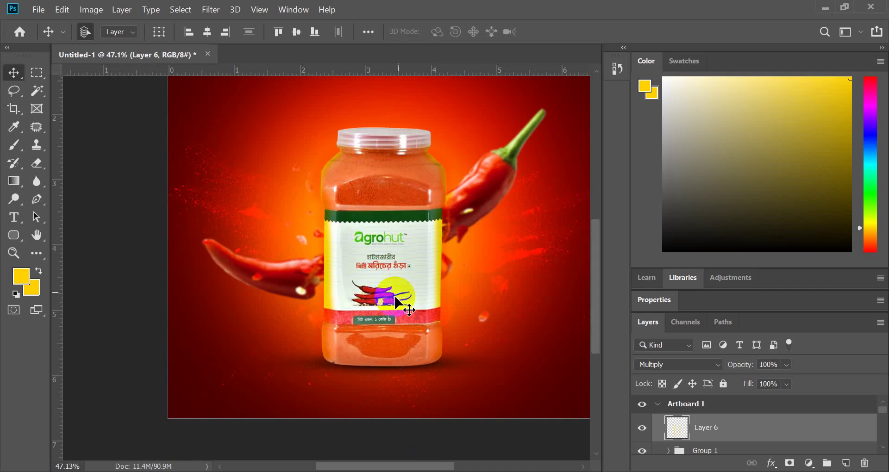
- Lower Layer 6's opacity to 42%
scroll(403, 302, "up", 3)
left_click(781, 385)
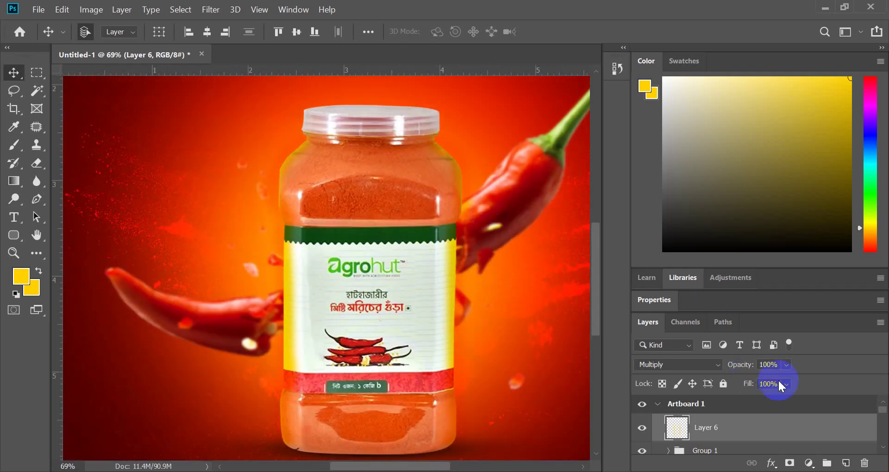
left_click_drag(792, 381, 788, 379)
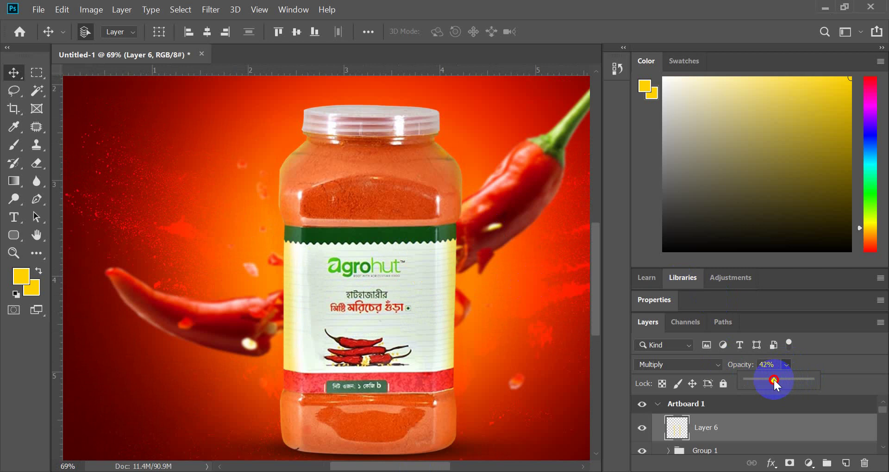
scroll(426, 298, "down", 3)
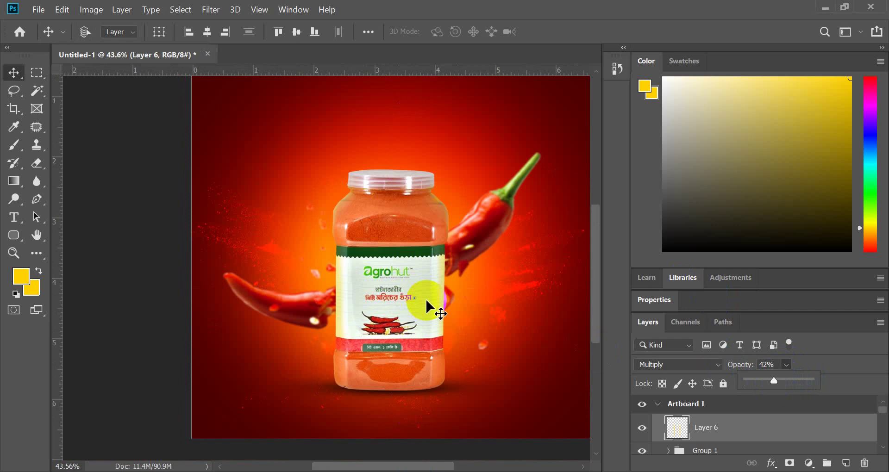
- Bring up Illustrator's Welcome home screen
left_click(426, 301)
left_click(197, 279)
scroll(323, 283, "down", 2)
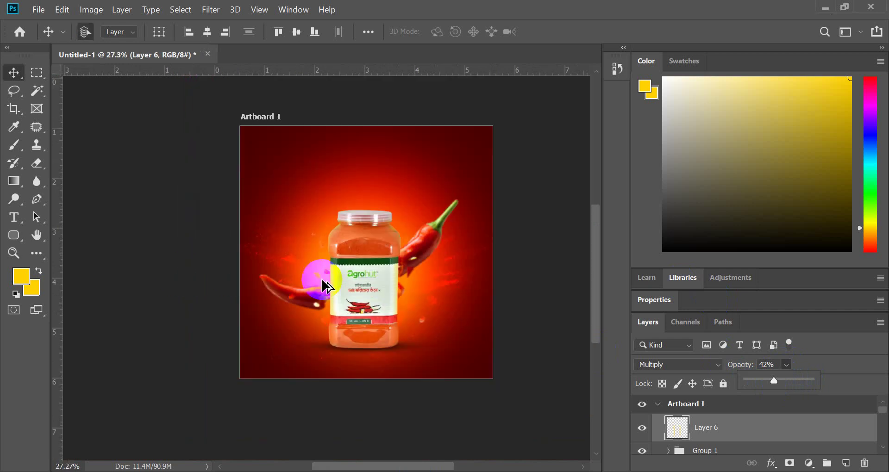
scroll(403, 246, "up", 3)
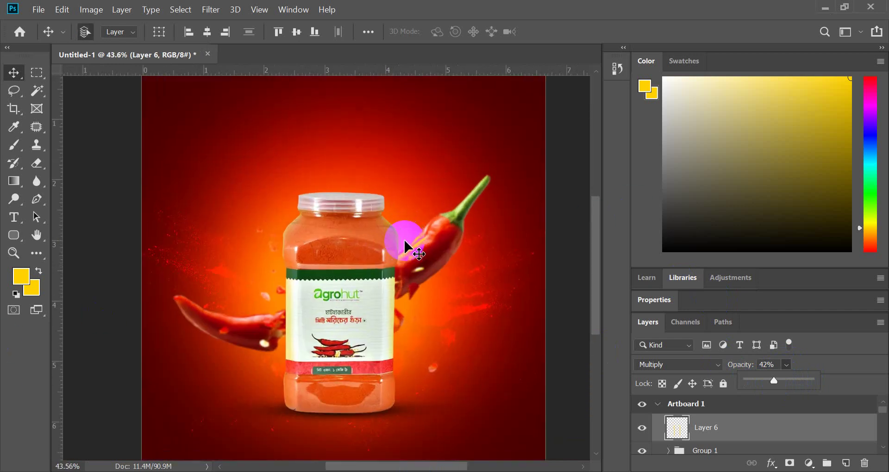
scroll(401, 246, "up", 1)
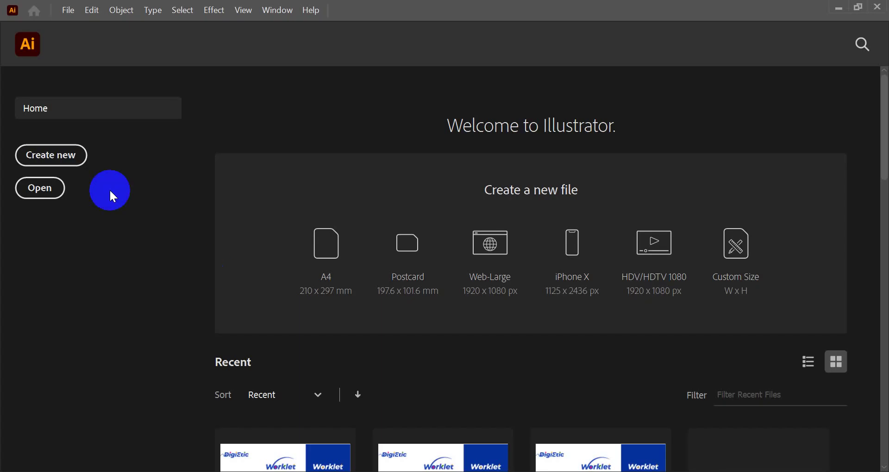
- Create a 1000 × 1000 px Illustrator document and drag in the jar ad image from Downloads
left_click(73, 163)
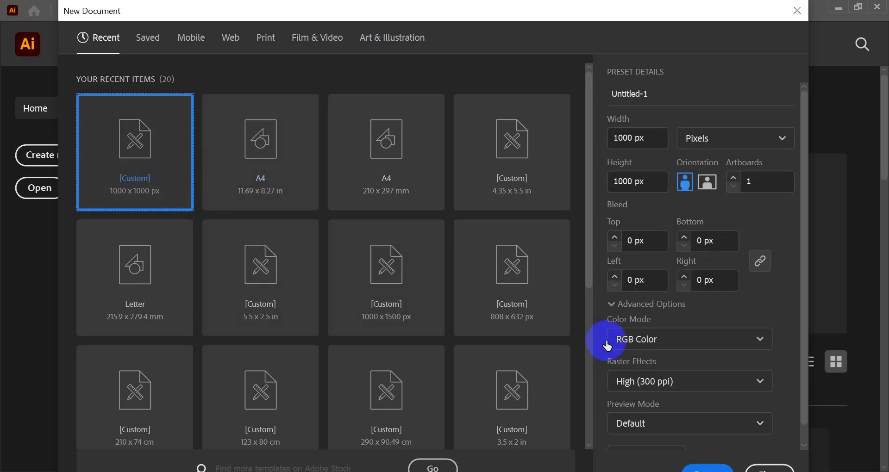
left_click(713, 467)
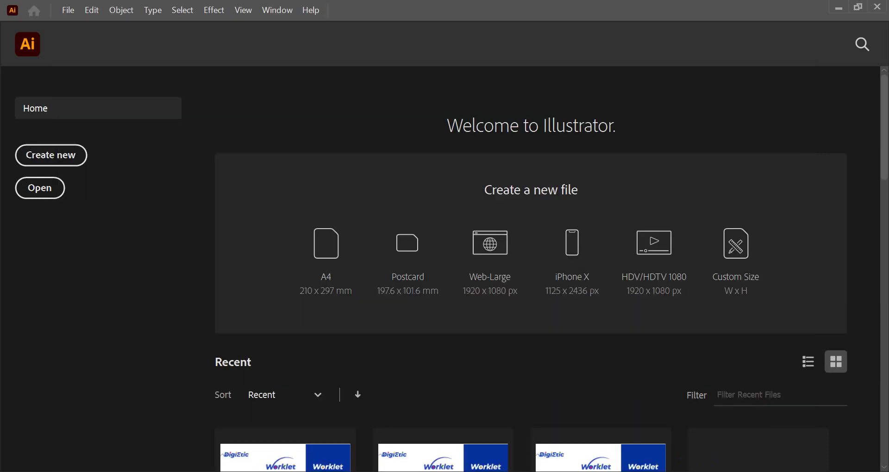
left_click(394, 440)
left_click(51, 6)
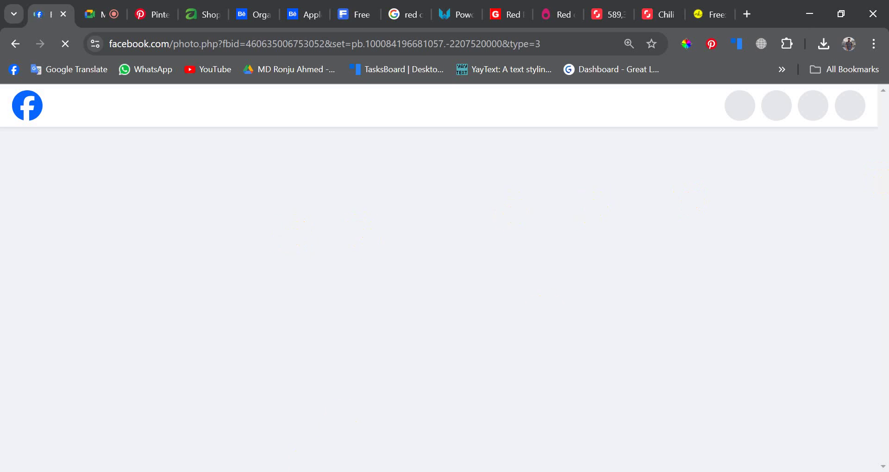
left_click(319, 430)
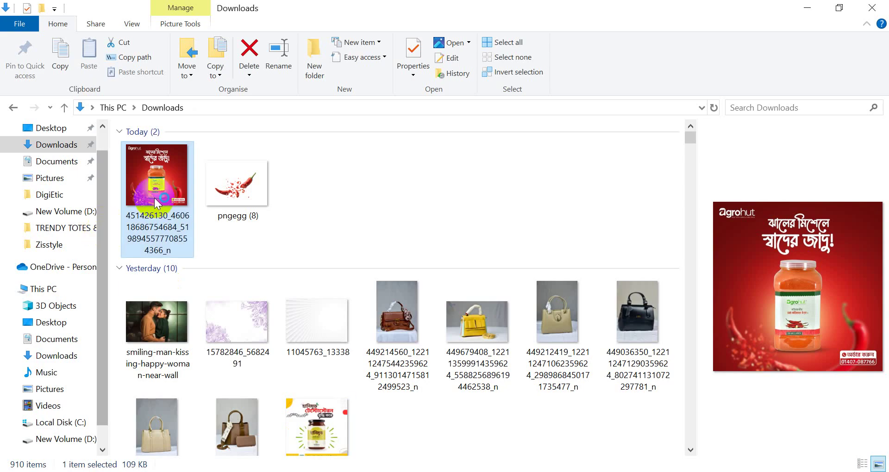
left_click_drag(157, 203, 314, 285)
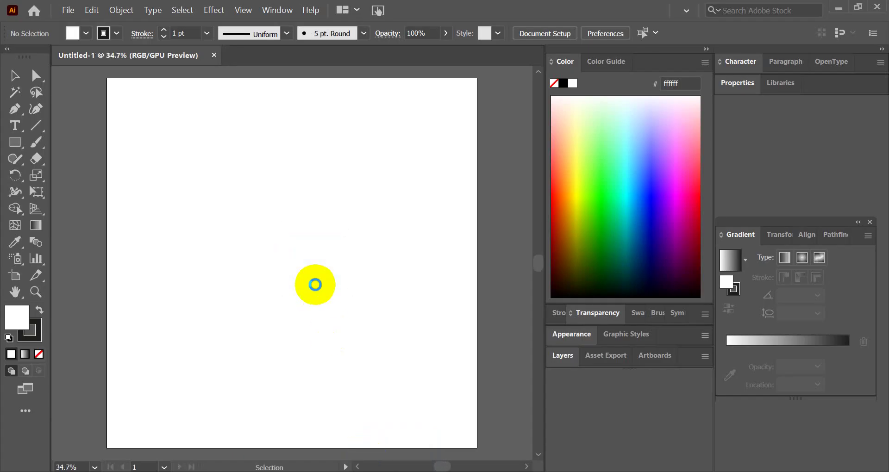
- Place the jar ad image and move it left, off the artboard
left_click(374, 276)
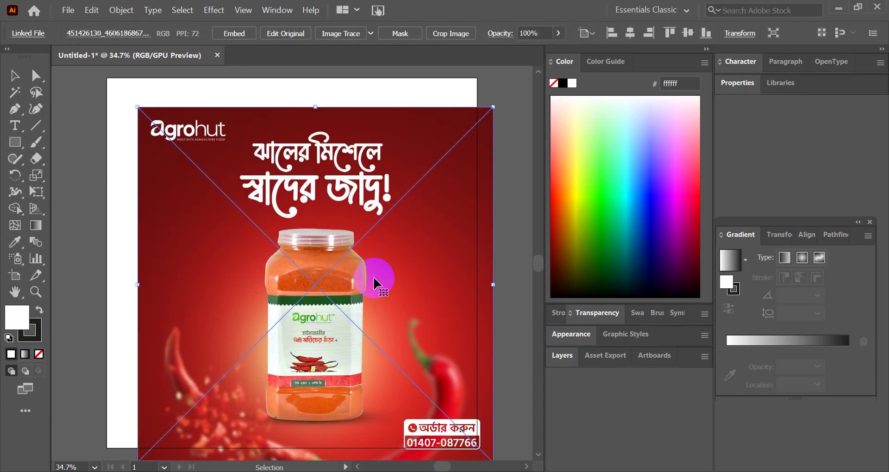
scroll(373, 276, "down", 2)
left_click(377, 103)
left_click(405, 257)
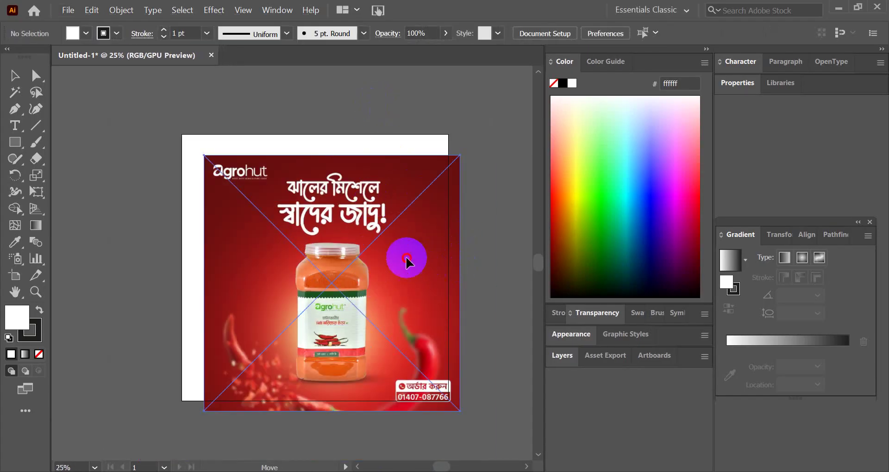
left_click_drag(406, 256, 108, 240)
scroll(361, 271, "down", 3)
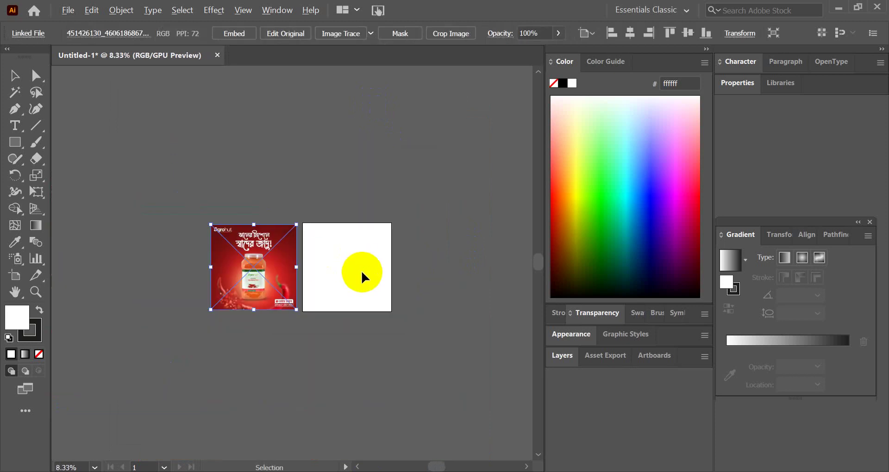
left_click(352, 276)
scroll(329, 284, "up", 3)
scroll(452, 271, "down", 3)
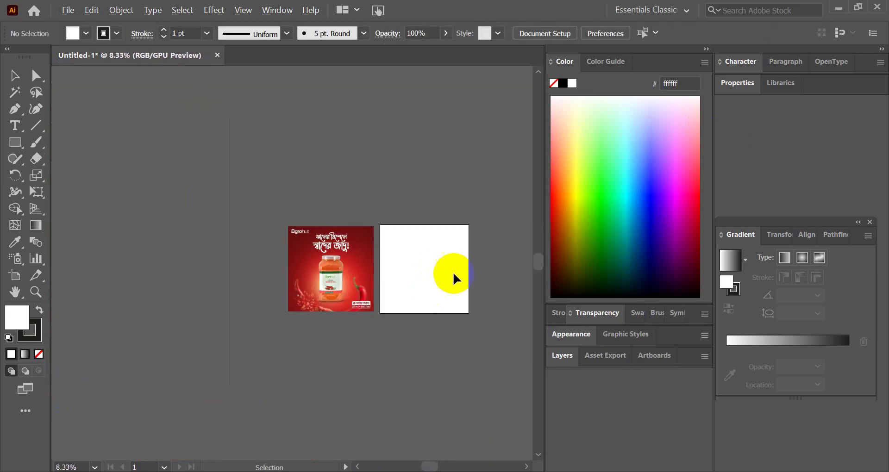
scroll(459, 269, "up", 3)
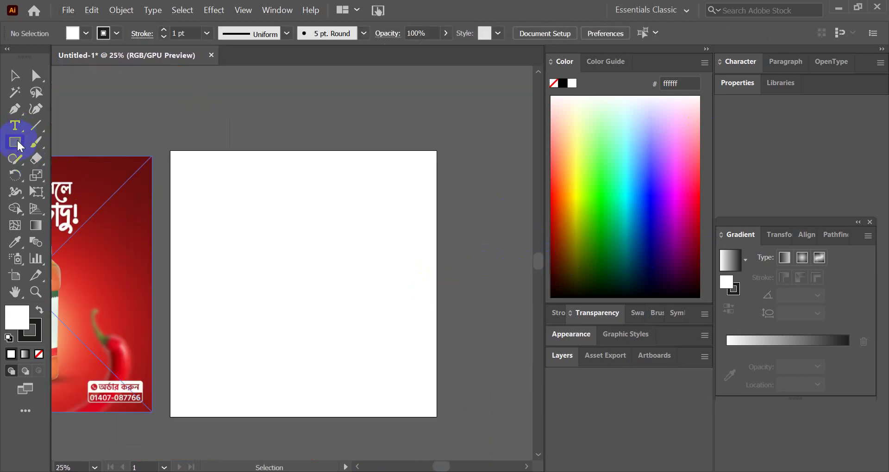
- Embed the jar ad reference image in the document
left_click(18, 123)
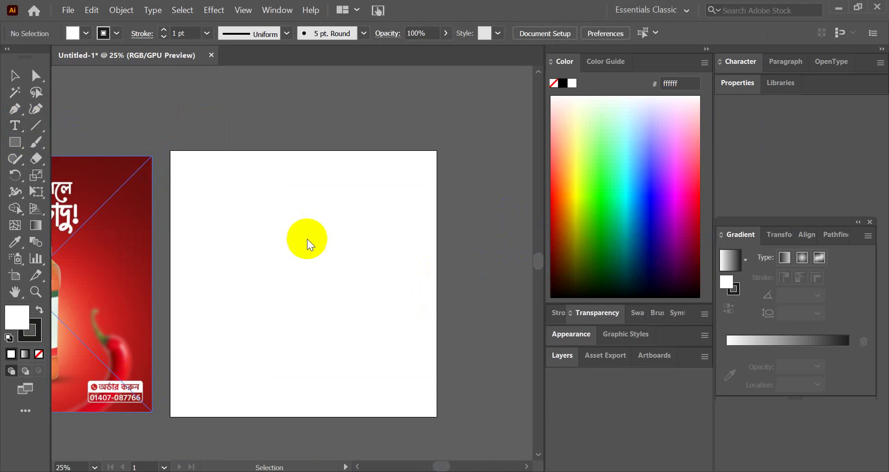
scroll(309, 240, "down", 2)
left_click(19, 73)
scroll(171, 272, "up", 1)
left_click(188, 217)
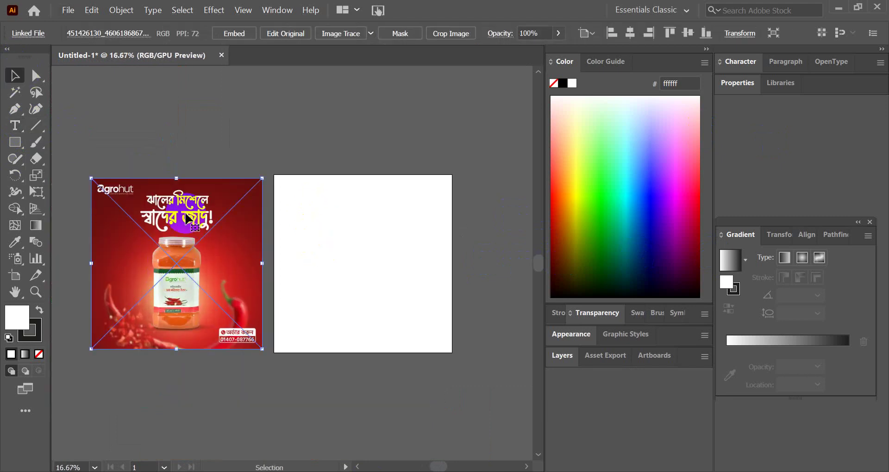
left_click(234, 33)
left_click(356, 266)
scroll(356, 265, "up", 1)
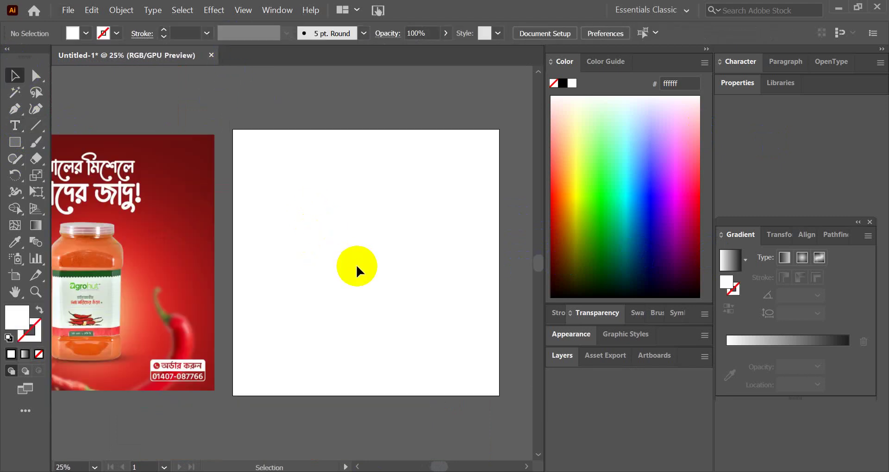
scroll(357, 265, "down", 2)
scroll(356, 264, "up", 1)
left_click(14, 127)
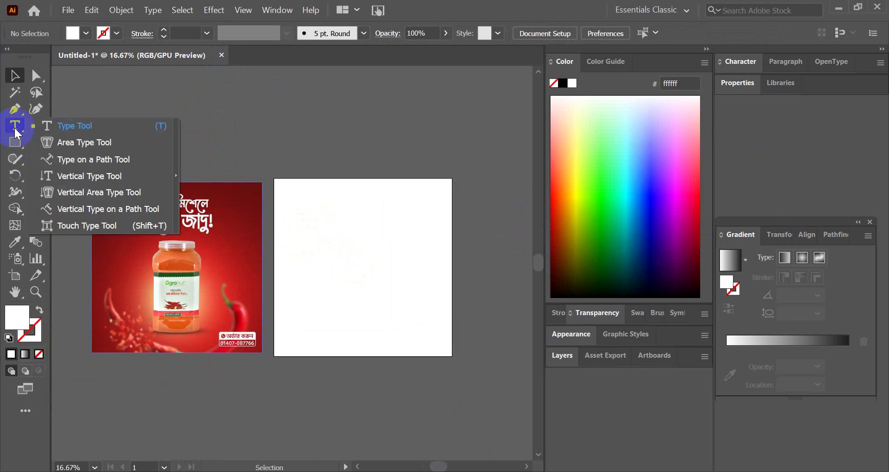
- Add placeholder text on the artboard, enlarge it and move it up
scroll(329, 237, "up", 1)
left_click(364, 246)
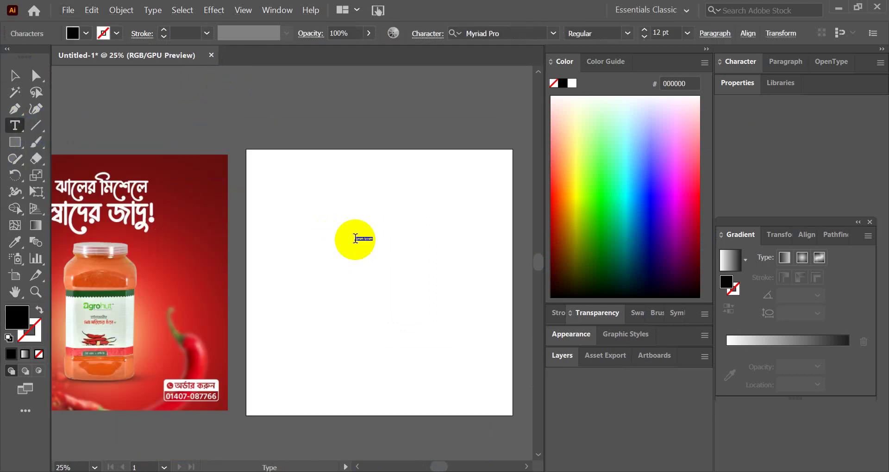
left_click(14, 76)
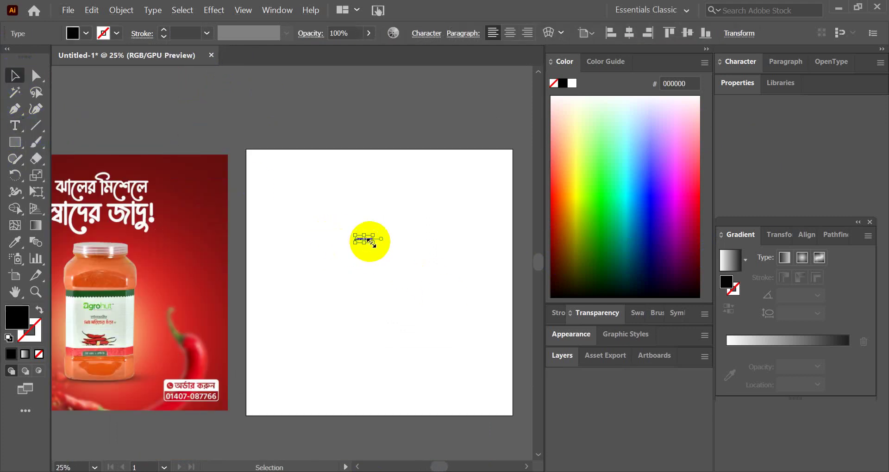
left_click_drag(372, 242, 419, 250)
scroll(393, 257, "up", 1)
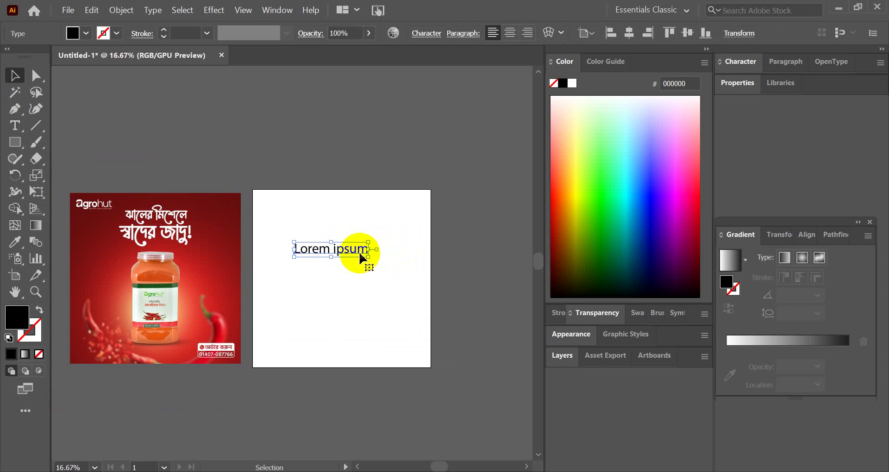
scroll(354, 251, "up", 2)
left_click_drag(354, 250, 373, 220)
scroll(377, 251, "down", 2)
scroll(376, 251, "up", 1)
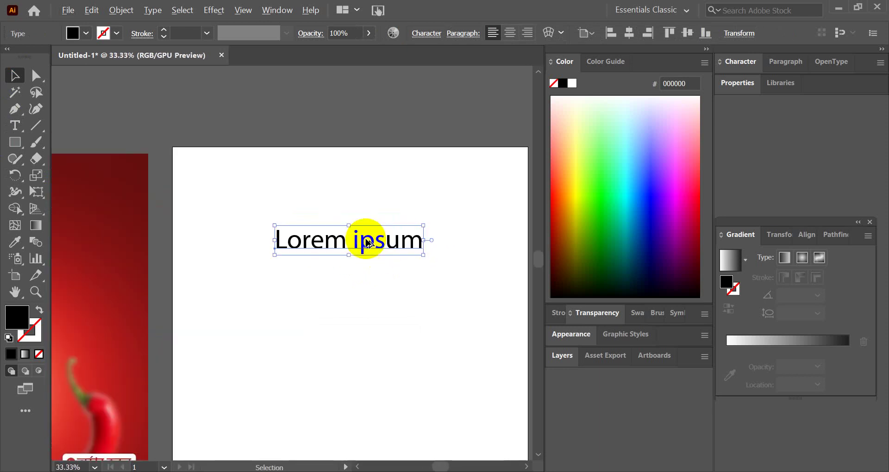
- Replace the placeholder with the Bengali headline 'ঝালের মিশালে স্বাদের জাদু' in Nirmala UI
double_click(367, 244)
key("ctrl+a")
type("ধ")
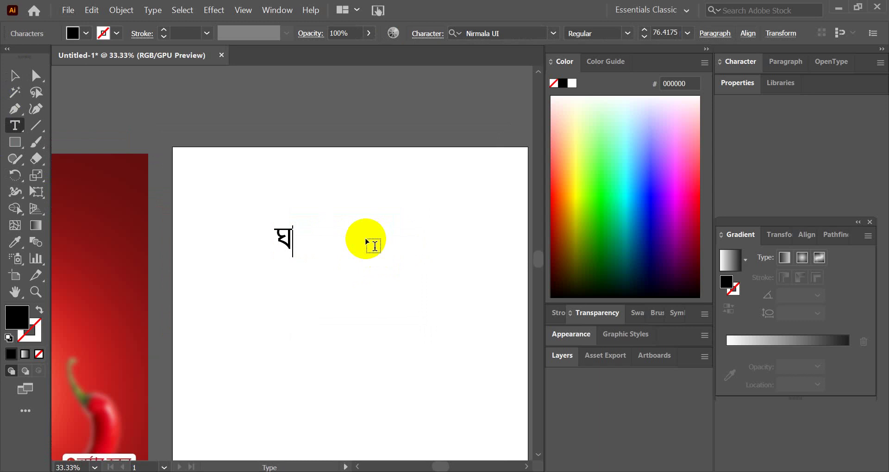
key("BackSpace")
type("ঞ")
type("ালে")
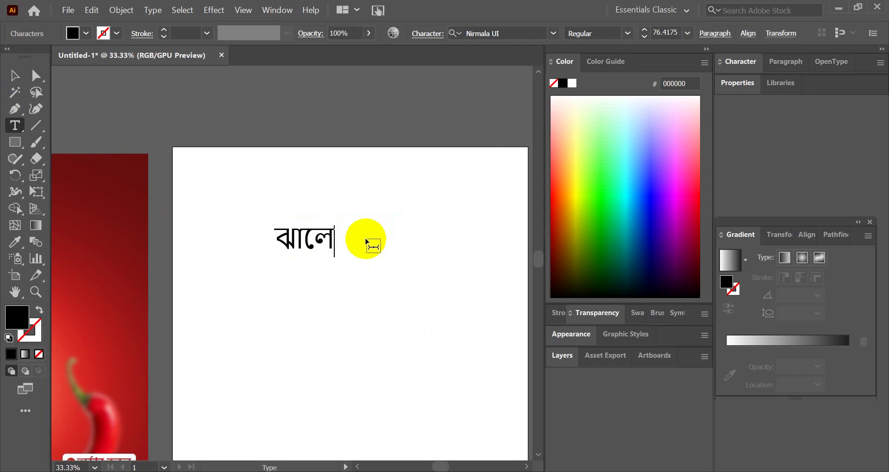
type("র মিশালে")
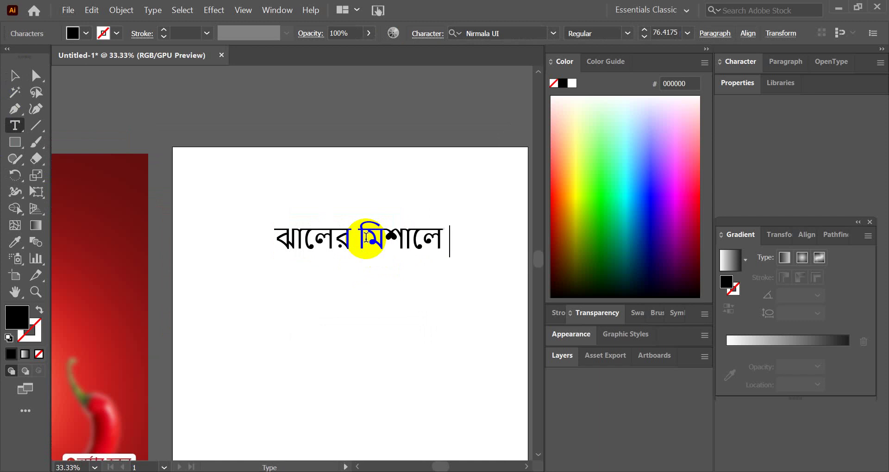
type(" স্বা")
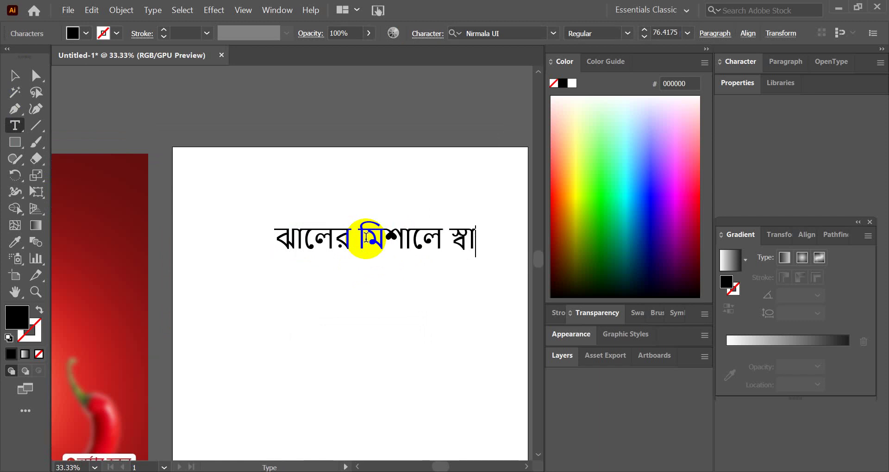
type("দের")
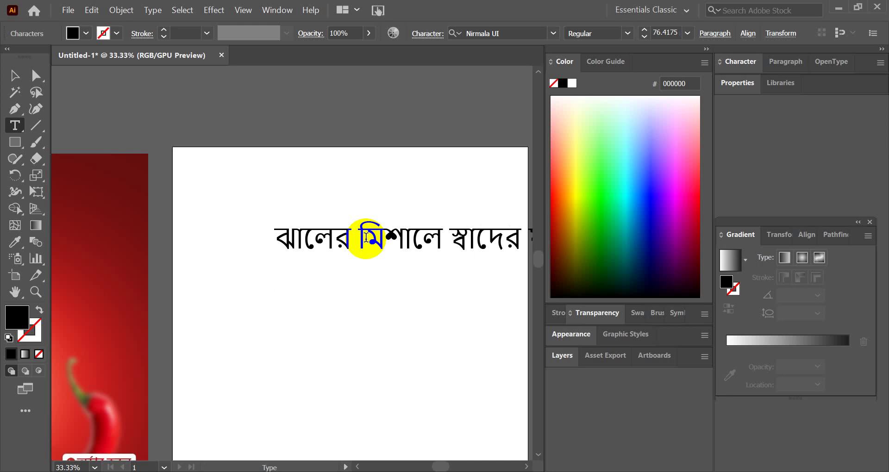
scroll(366, 237, "down", 3)
scroll(461, 240, "up", 1)
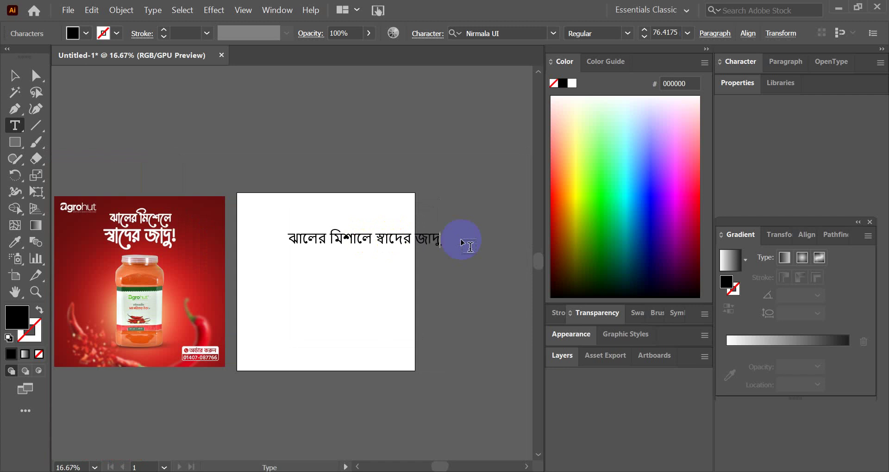
left_click_drag(461, 242, 364, 240)
key("ctrl+c")
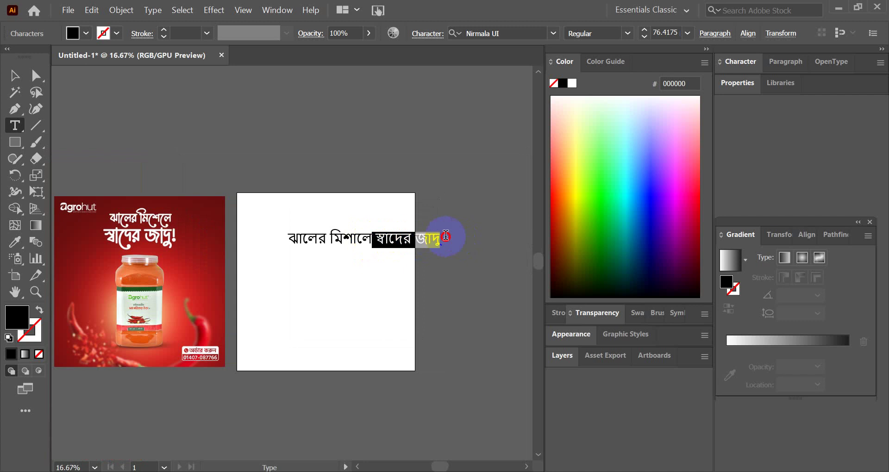
- Cut 'স্বাদের জাদু' into its own text object and add '!' to it
key("BackSpace")
left_click(18, 78)
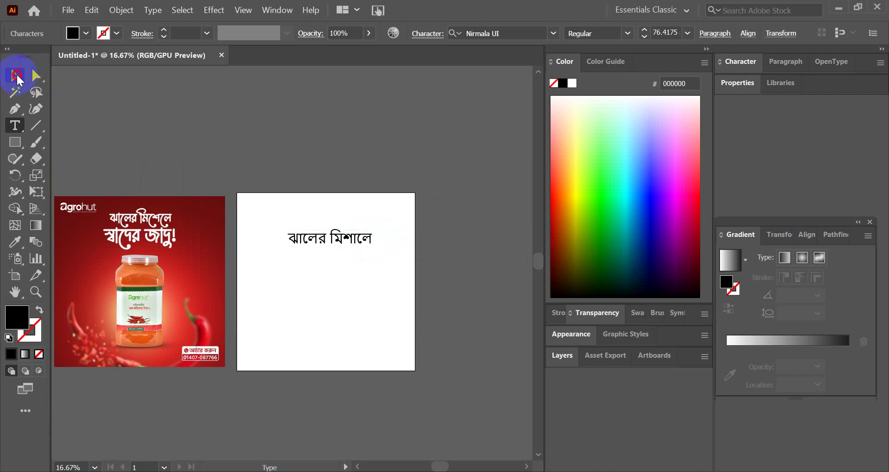
left_click(264, 142)
scroll(316, 277, "up", 2)
key("ctrl+v")
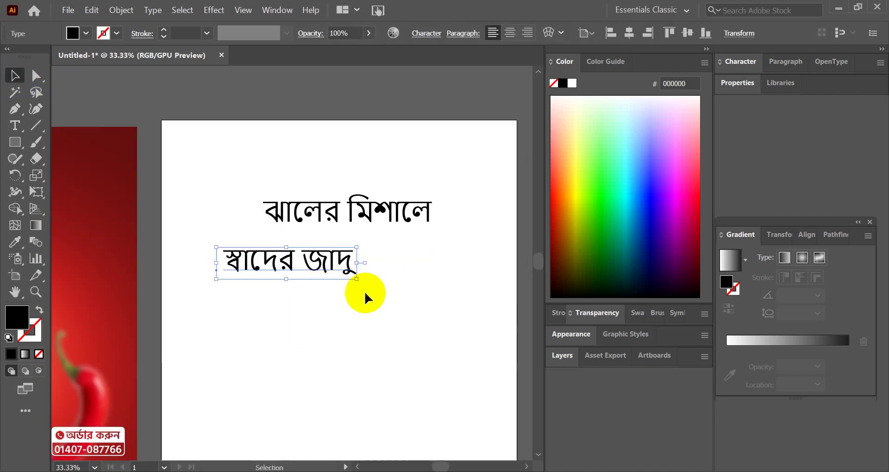
scroll(365, 266, "down", 3)
scroll(358, 260, "up", 3)
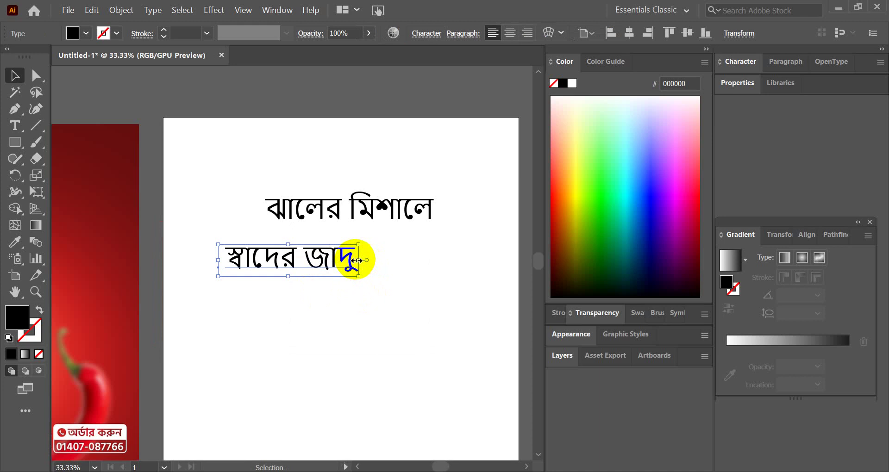
double_click(352, 261)
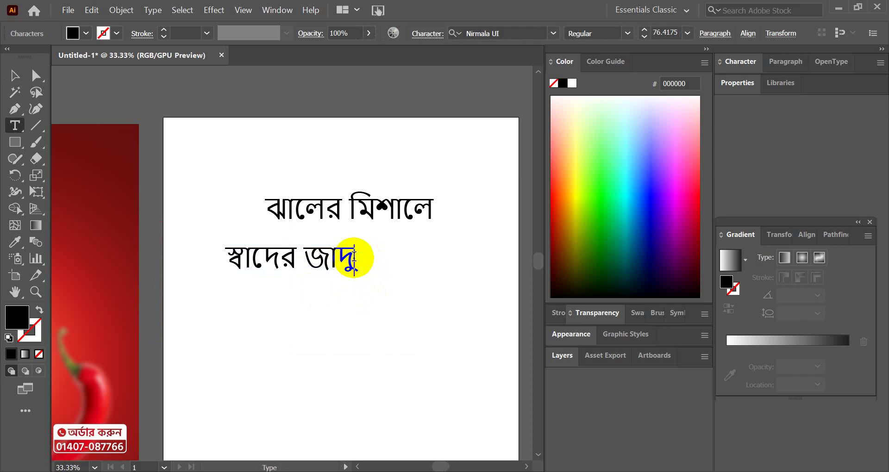
scroll(353, 257, "down", 3)
scroll(359, 253, "up", 4)
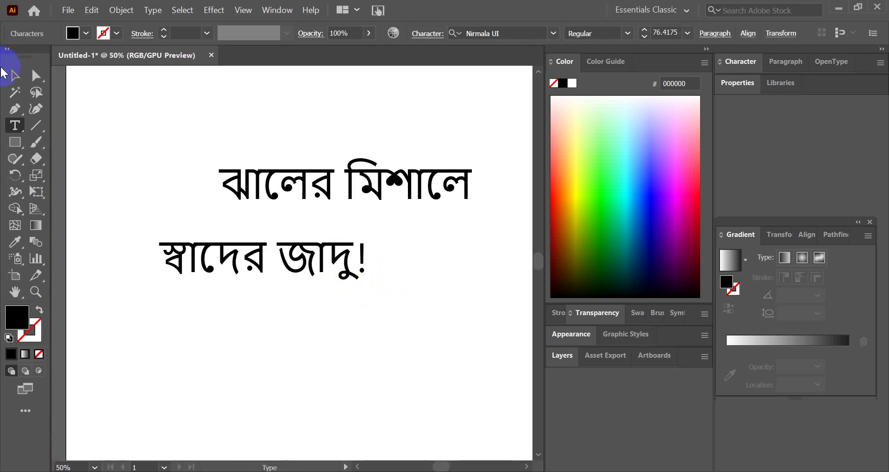
- Scale 'স্বাদের জাদু!' up to about 148.8 pt and place it below 'ঝালের মিশালে'
left_click(15, 76)
scroll(341, 272, "down", 3)
scroll(353, 230, "up", 3)
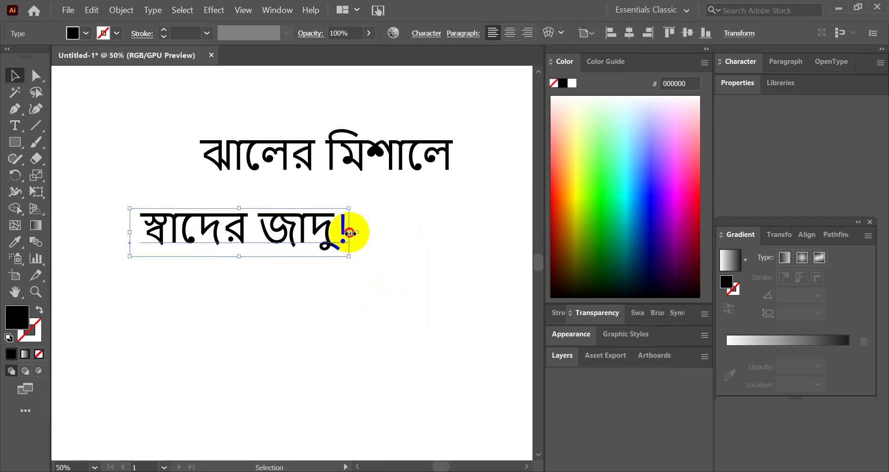
left_click_drag(351, 229, 437, 254)
key("ctrl+z")
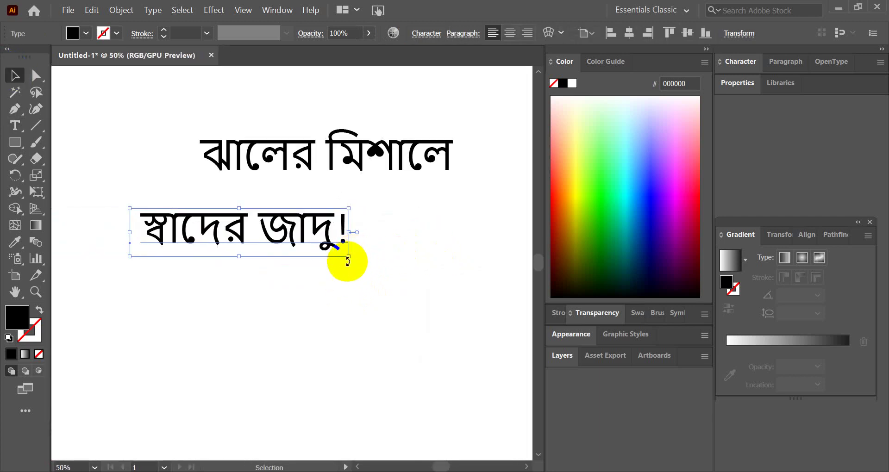
left_click_drag(351, 258, 451, 278)
scroll(343, 292, "down", 3)
scroll(347, 278, "up", 3)
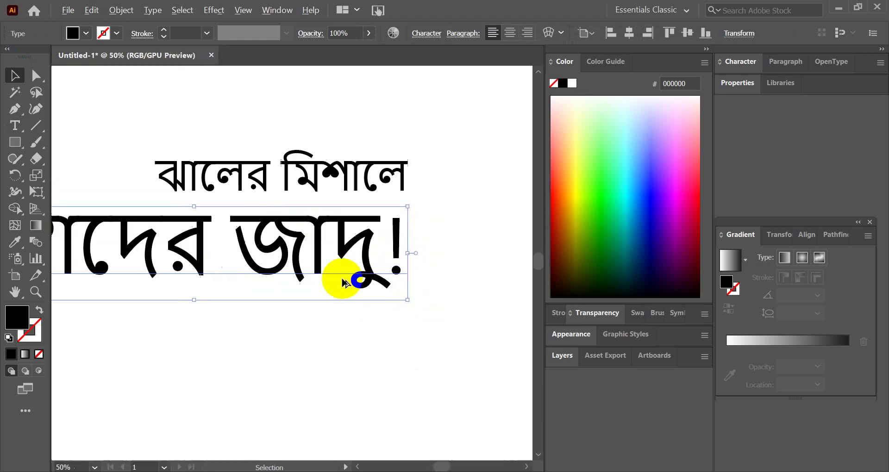
mouse_move(346, 270)
left_mouse_down()
mouse_move(369, 269)
mouse_move(341, 282)
left_mouse_up()
scroll(304, 294, "down", 2)
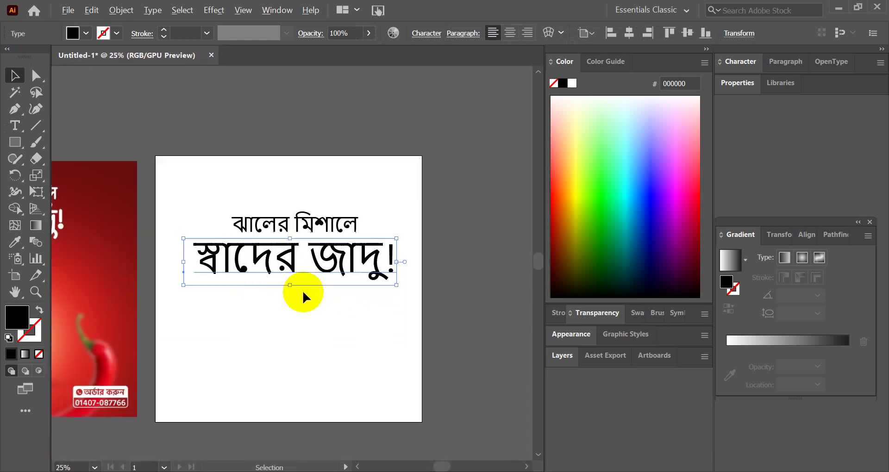
scroll(319, 250, "up", 2)
triple_click(321, 250)
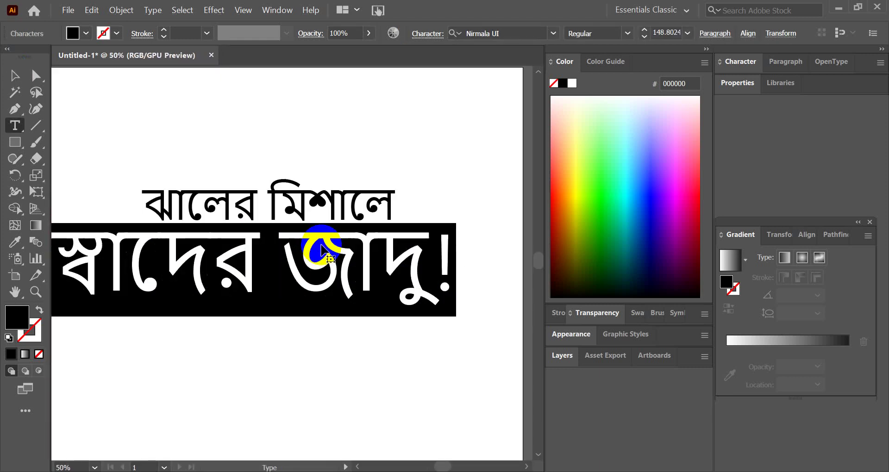
left_click(509, 32)
- Set the second line's font to Li Ador Noirrit Light Italic and shift it right
type("দহ")
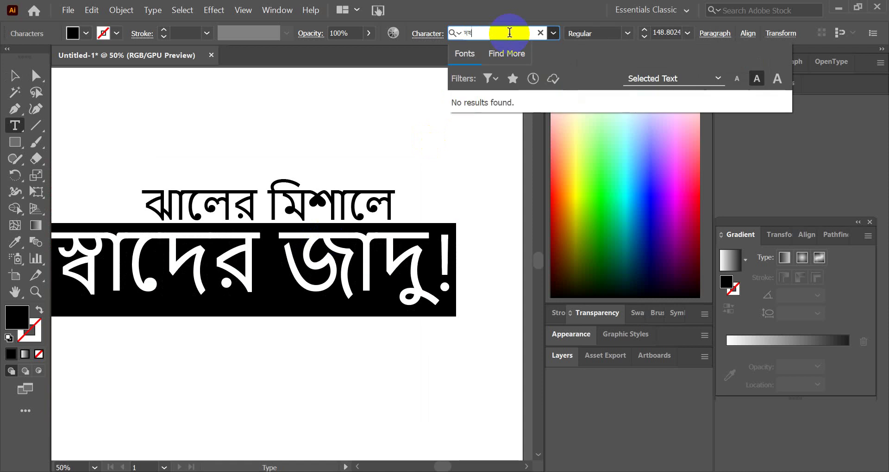
key("BackSpace")
key("BackSpace")
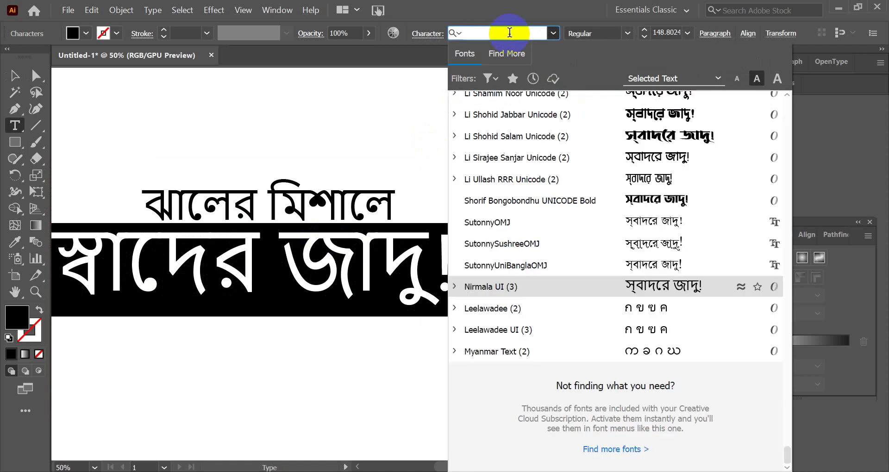
type("Li")
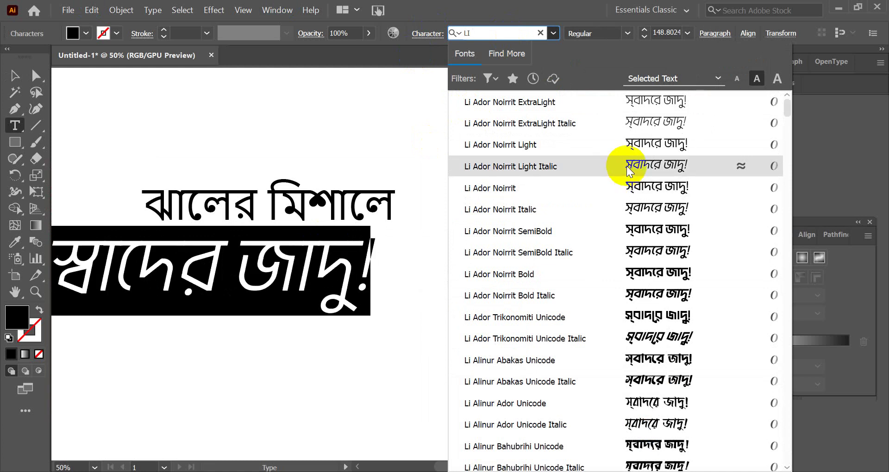
left_click(609, 166)
key("Escape")
left_click_drag(252, 243, 345, 276)
- Change the second line's weight to Li Ador Noirrit SemiBold Italic
left_click(300, 189)
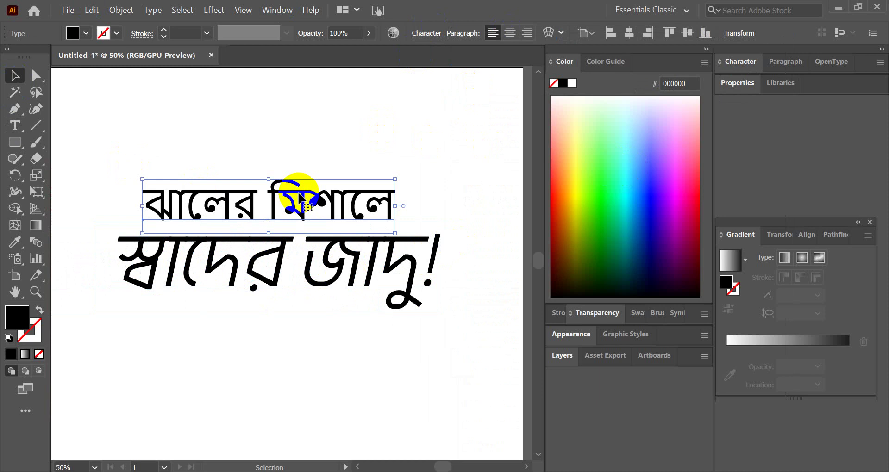
left_click(347, 284)
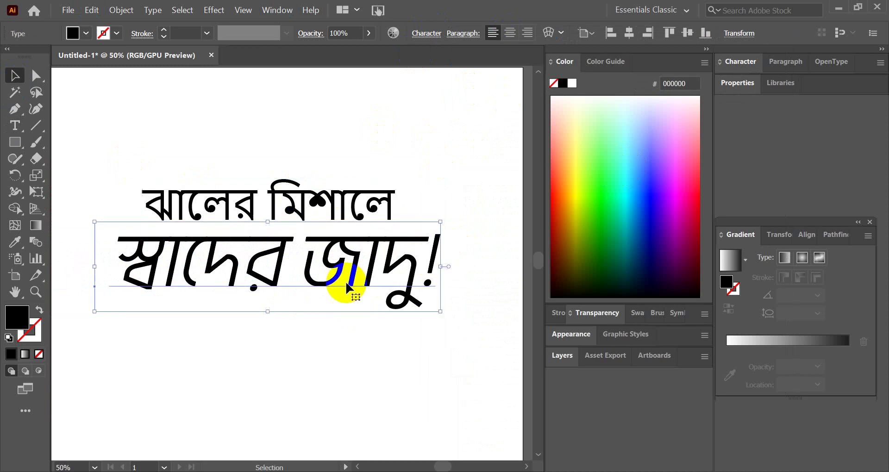
triple_click(304, 271)
left_click(628, 32)
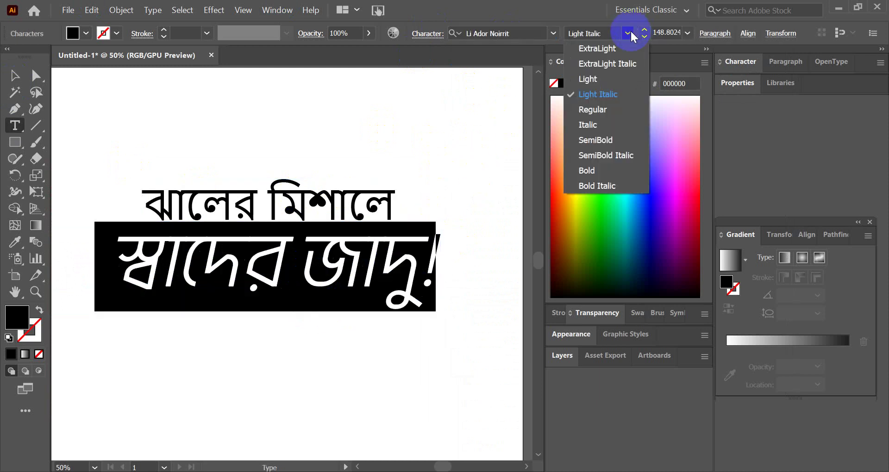
left_click(622, 155)
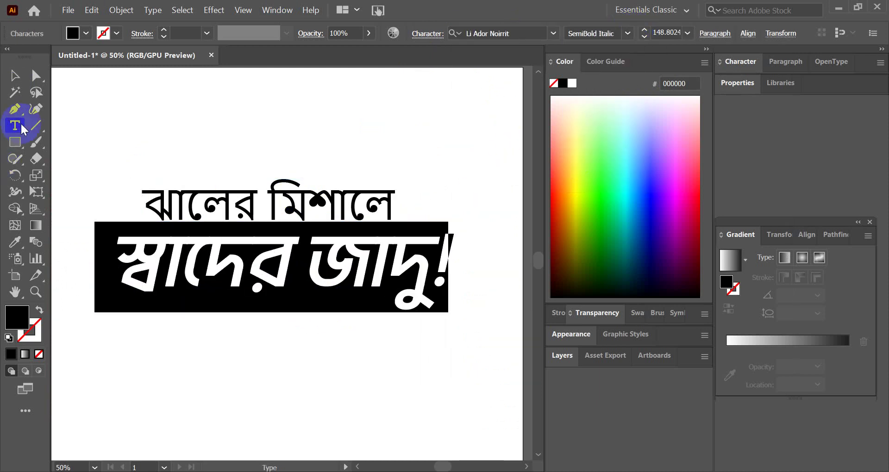
- Make the exclamation mark Li Ador Noirrit Bold Italic
left_click(15, 75)
double_click(440, 258)
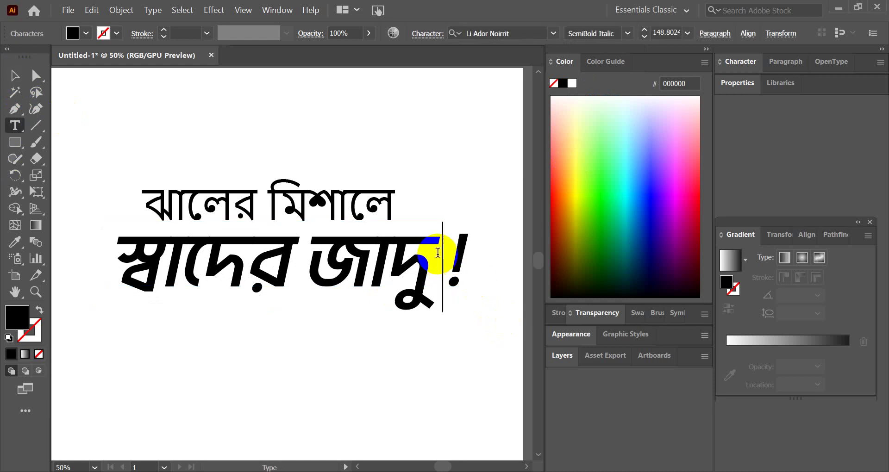
left_click(15, 75)
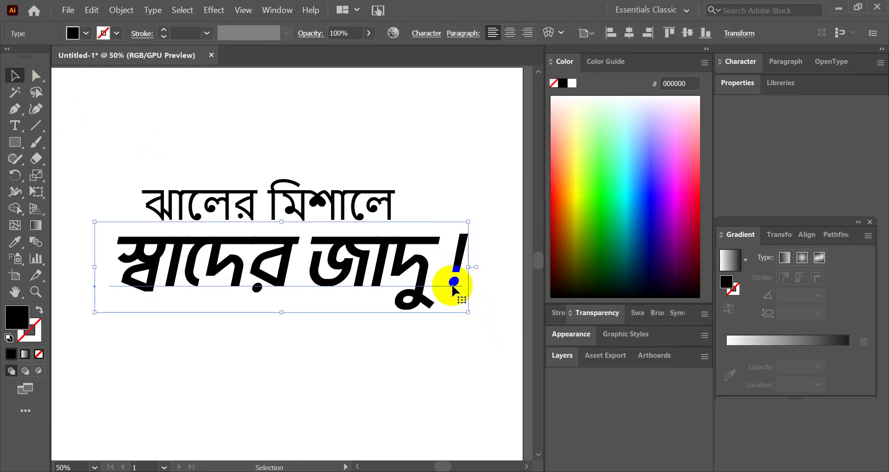
left_click(374, 282)
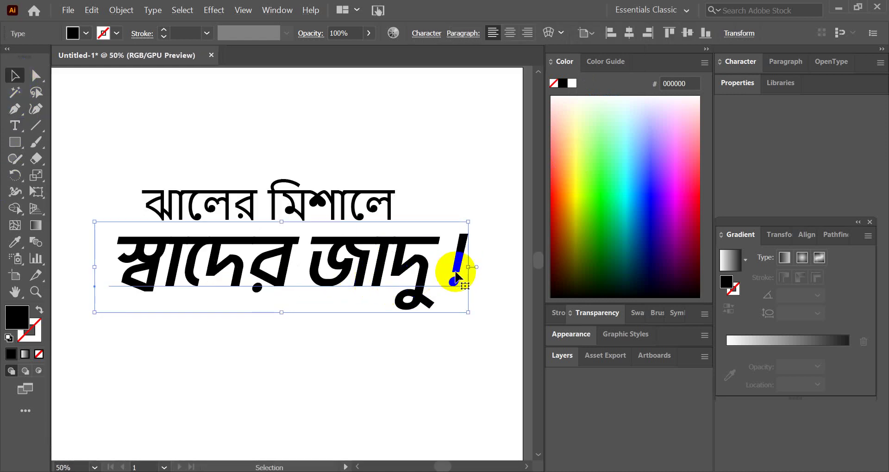
double_click(456, 278)
left_click_drag(456, 278, 486, 236)
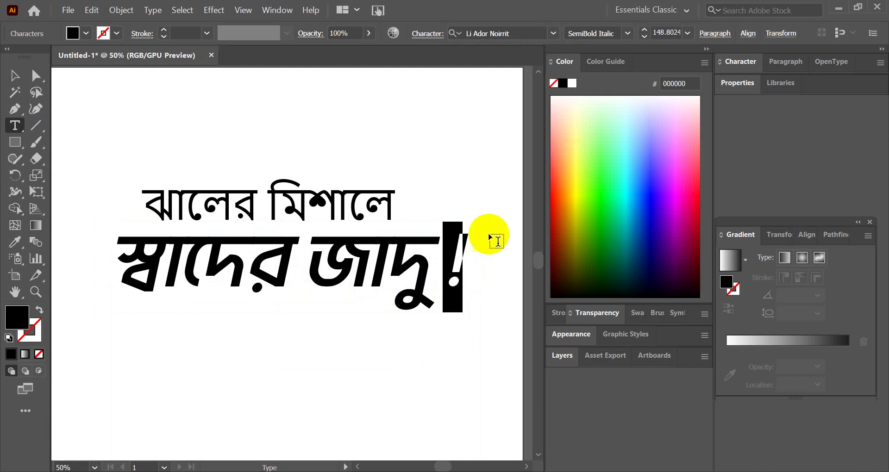
left_click(627, 33)
left_click(616, 185)
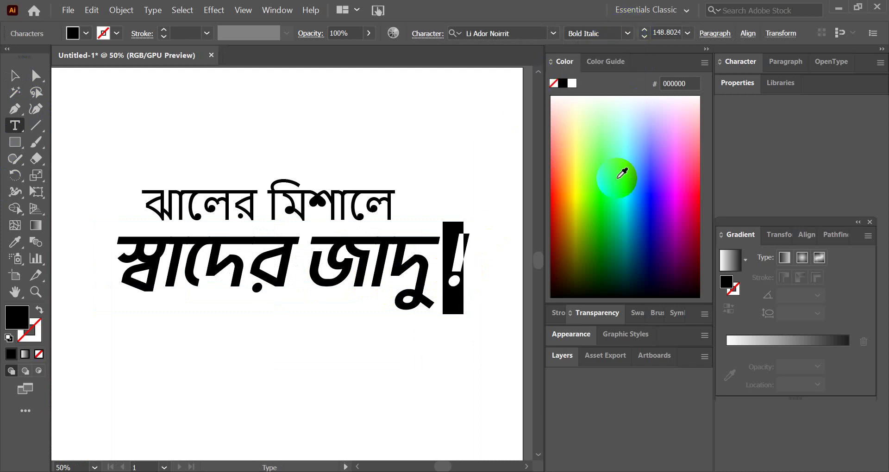
- Enlarge the second line further and nudge it into place under the first line
left_click(14, 75)
left_click(268, 98)
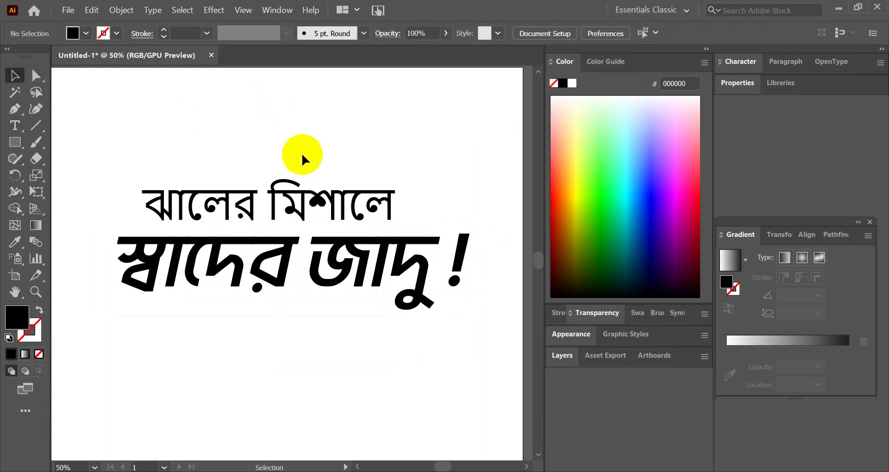
scroll(407, 296, "down", 2)
scroll(408, 301, "up", 2)
scroll(343, 289, "down", 3)
scroll(347, 288, "up", 2)
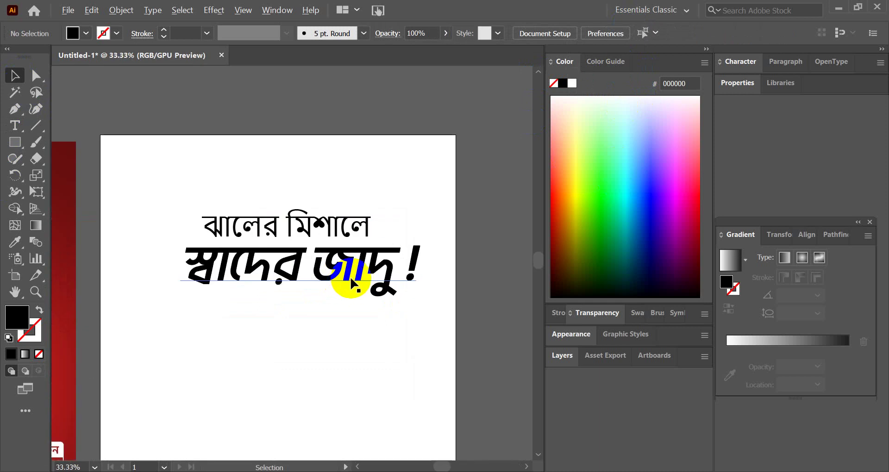
left_click(356, 276)
scroll(356, 276, "up", 1)
mouse_move(357, 260)
left_mouse_down()
mouse_move(359, 245)
mouse_move(350, 261)
left_mouse_up()
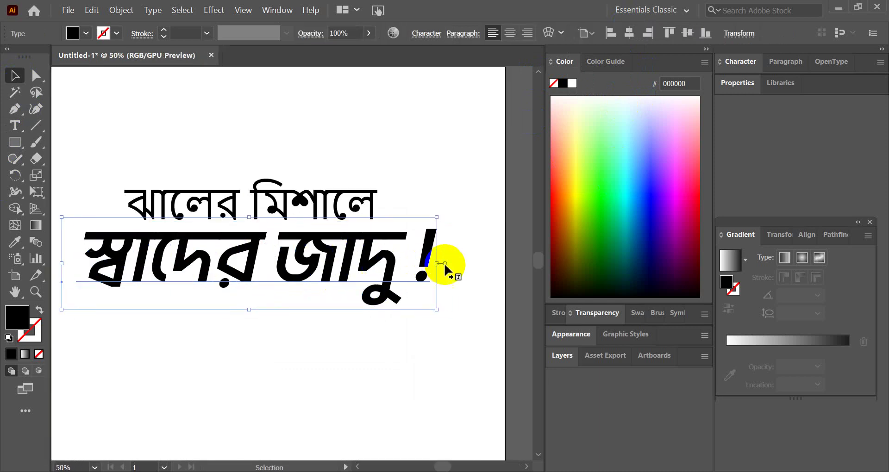
left_click_drag(440, 262, 457, 263)
scroll(316, 300, "down", 4)
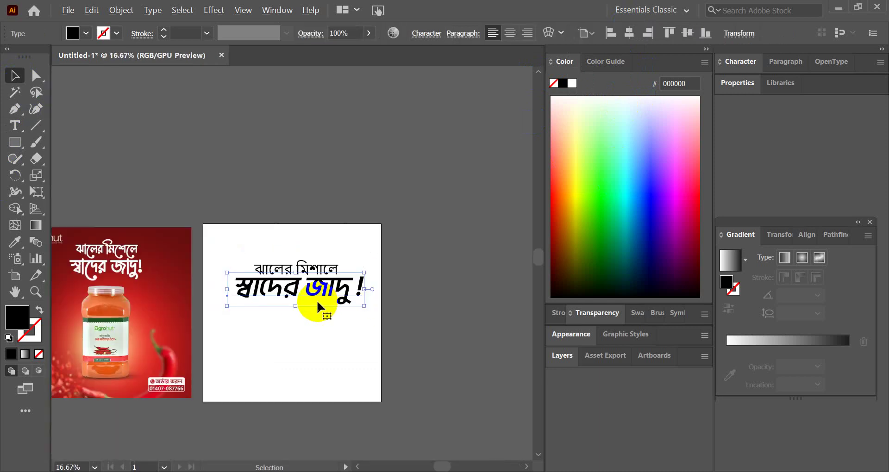
scroll(321, 260, "up", 4)
left_click_drag(322, 259, 321, 263)
left_click(311, 181)
left_click(311, 188)
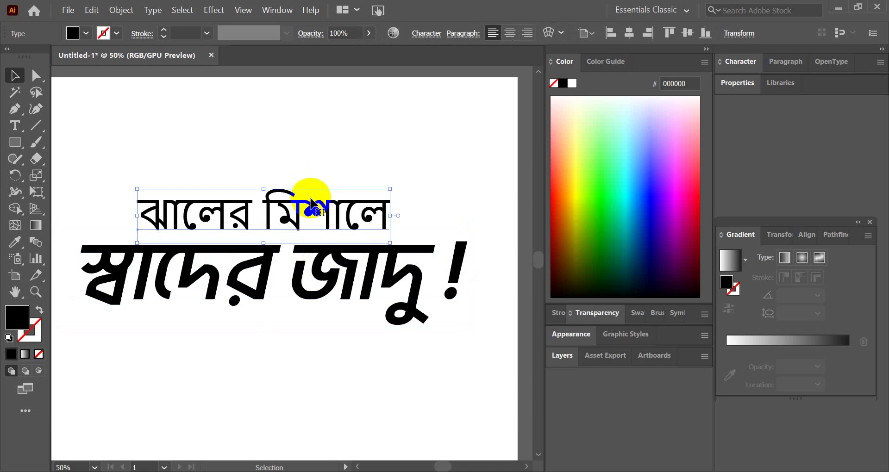
- Set the upper line 'ঝালের মিশালে' to Li Ador Noirrit Italic
triple_click(348, 204)
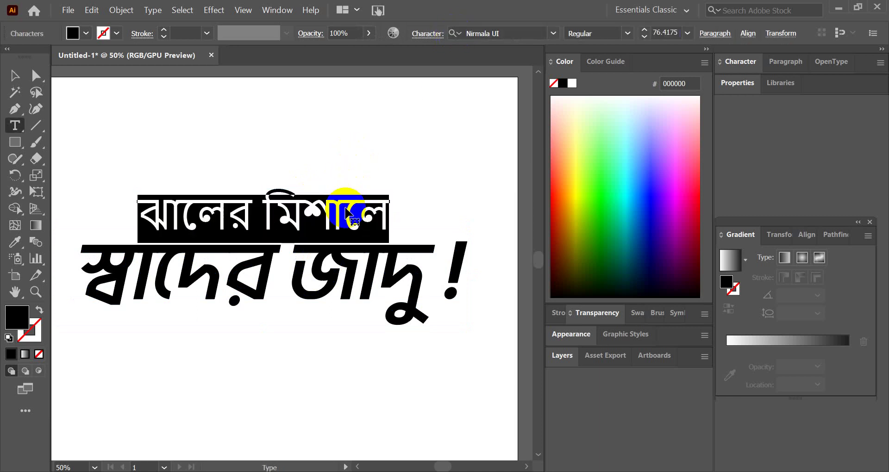
left_click(516, 28)
type("LI AS")
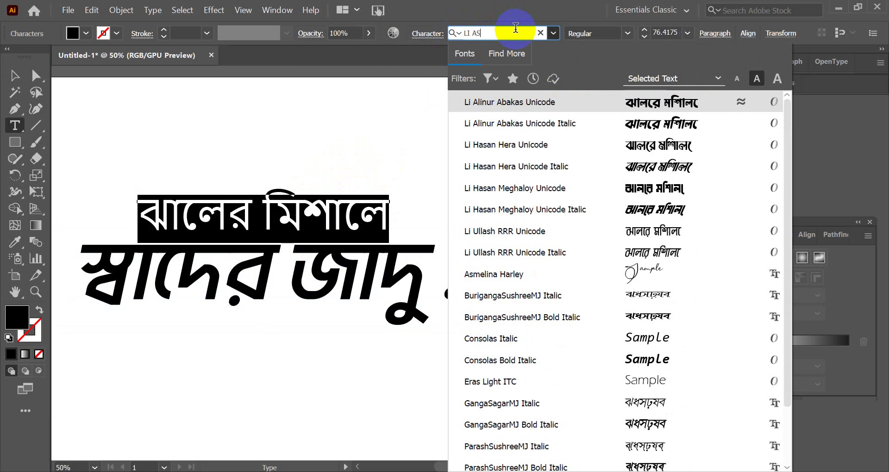
key("BackSpace")
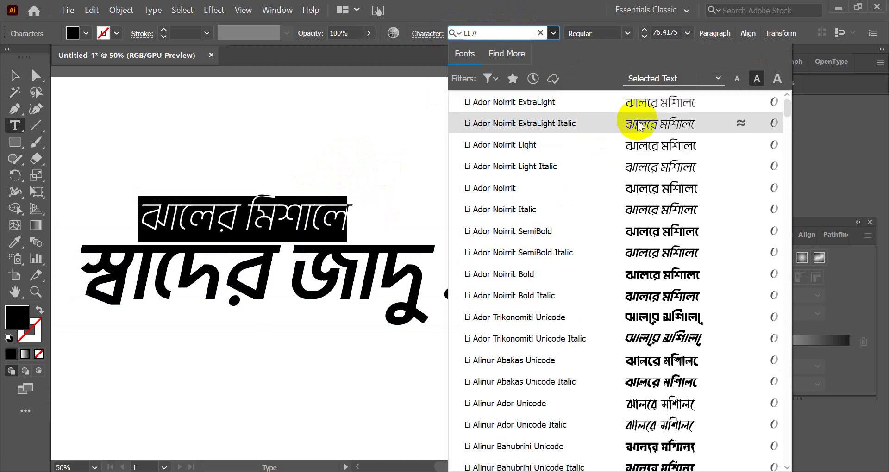
left_click(638, 125)
left_click(12, 74)
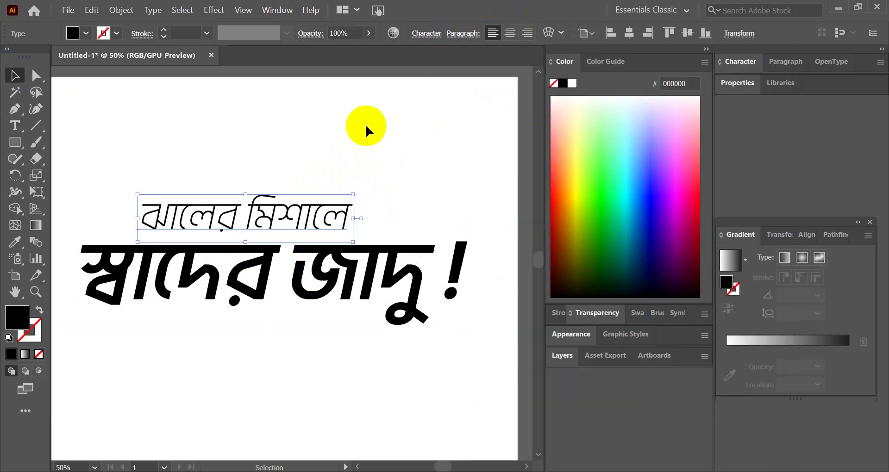
triple_click(303, 218)
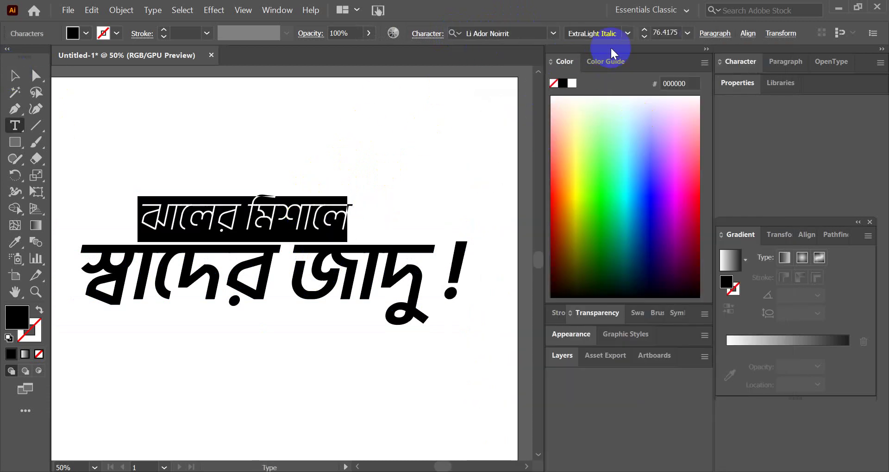
left_click(627, 32)
left_click(610, 123)
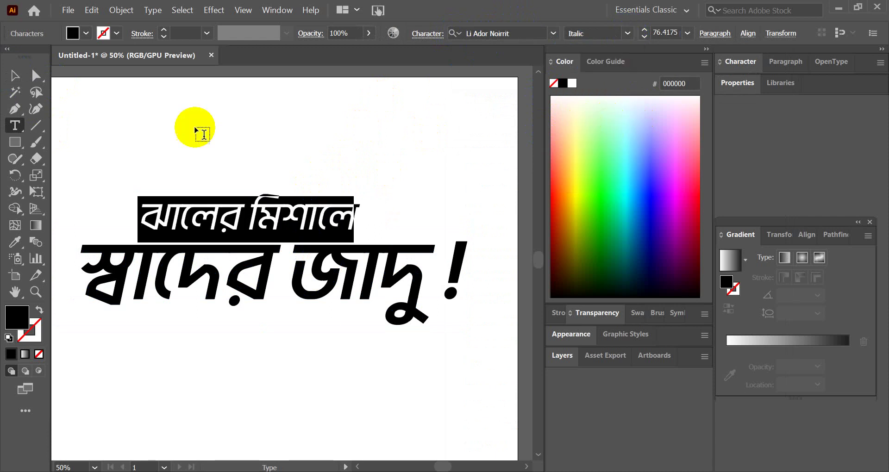
left_click(9, 80)
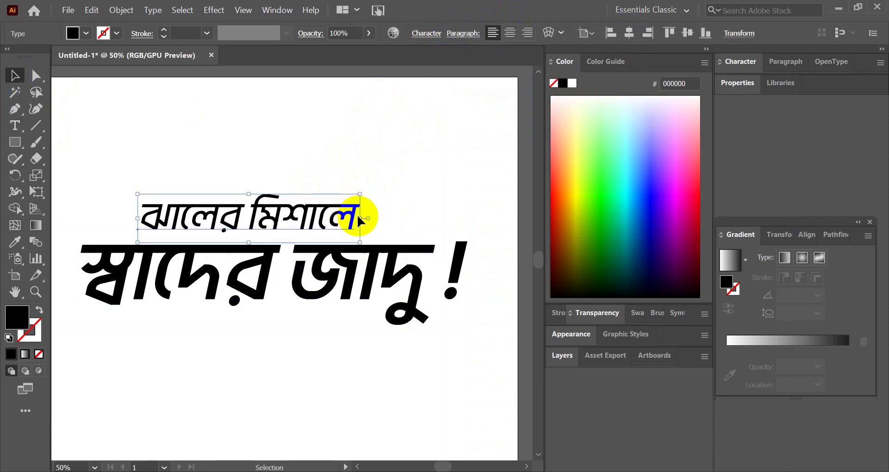
- Enlarge the upper line, then duplicate the headline beside the artboard and make the copy white
left_click_drag(362, 220, 393, 223)
left_click(369, 174)
key("ctrl+minus")
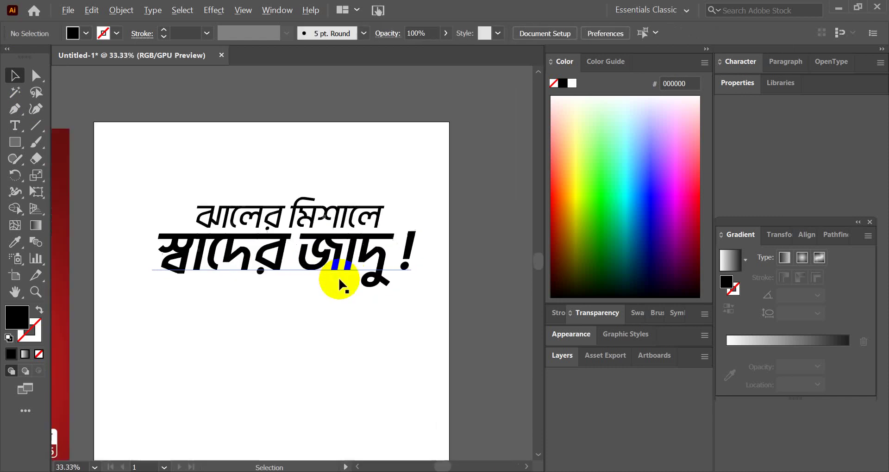
left_click(280, 228)
key("ctrl+minus")
key("ctrl+minus")
key("ctrl+minus")
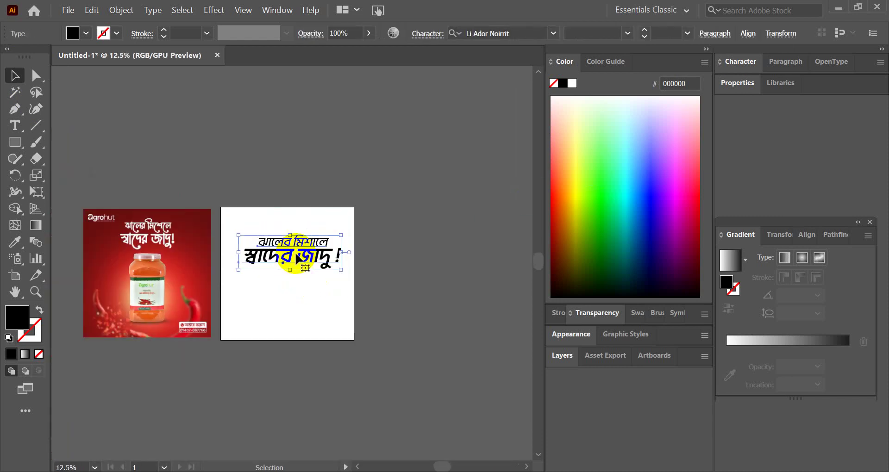
left_click_drag(293, 254, 430, 296)
scroll(477, 311, "up", 2)
left_click(572, 84)
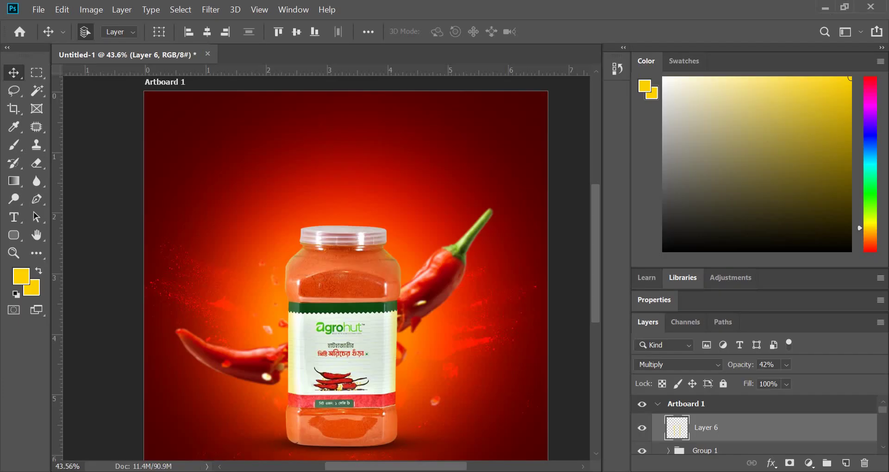
- Paste the white Bengali headline as a smart object, scale it to about 35% and tilt it upward
left_click_drag(348, 211, 345, 181)
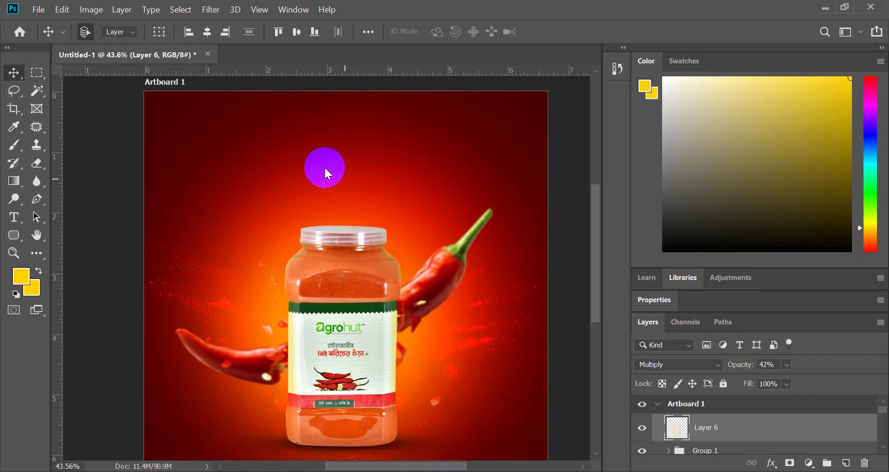
key("ctrl+v")
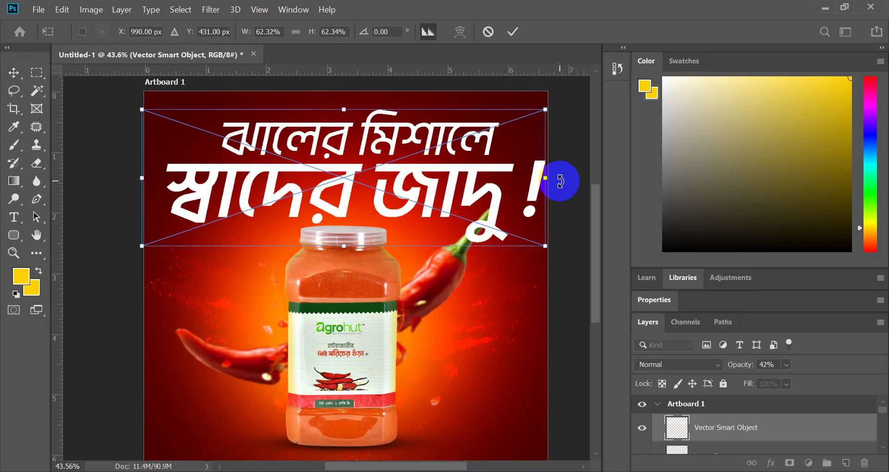
left_click_drag(553, 178, 420, 185)
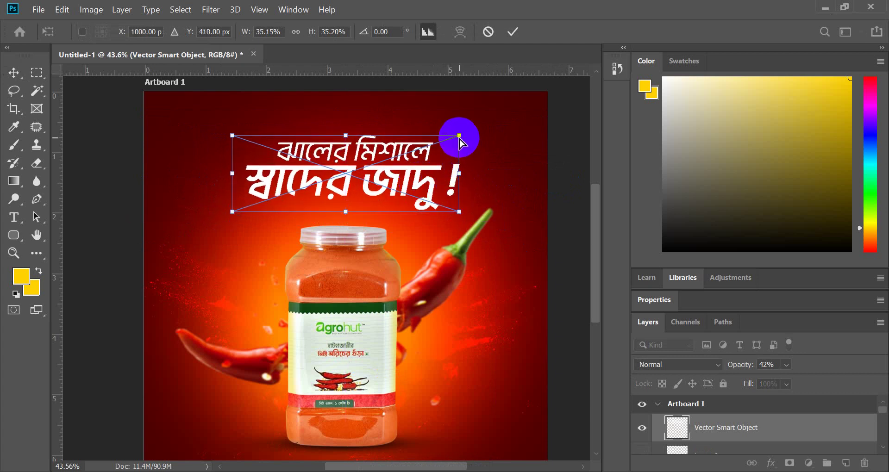
left_click_drag(459, 136, 459, 120)
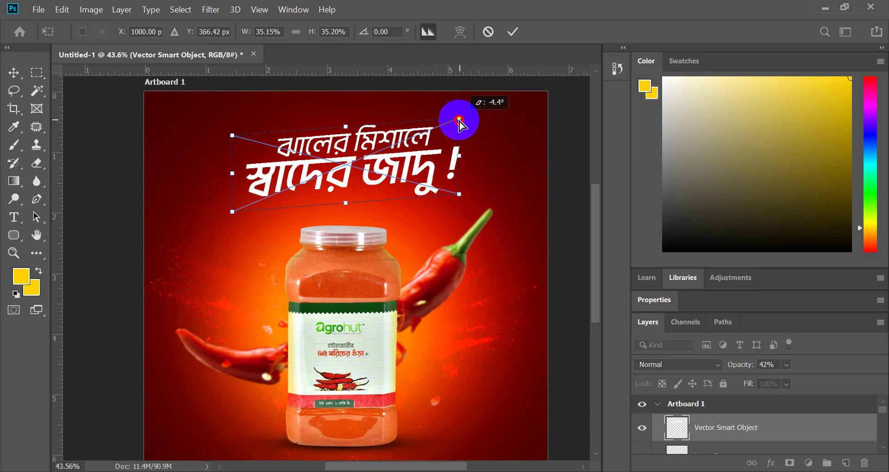
left_click(513, 32)
- Nudge the headline down and slightly left so it sits above the jar
scroll(376, 178, "up", 2)
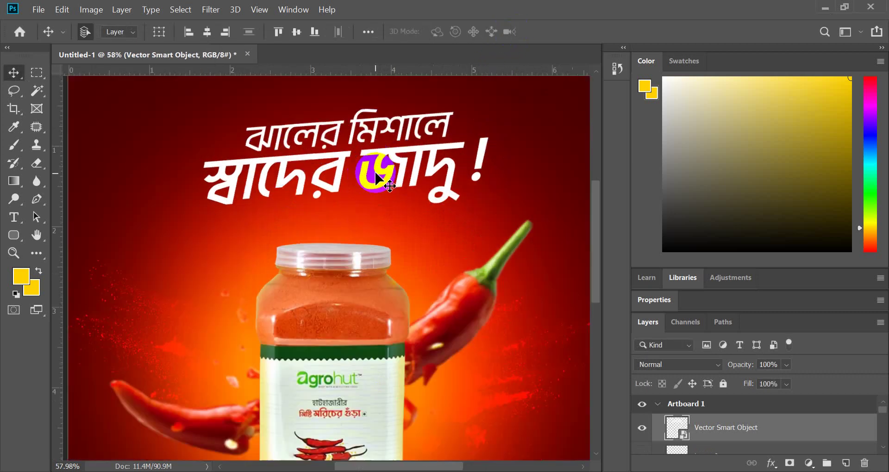
left_click_drag(375, 178, 376, 193)
scroll(281, 213, "down", 2)
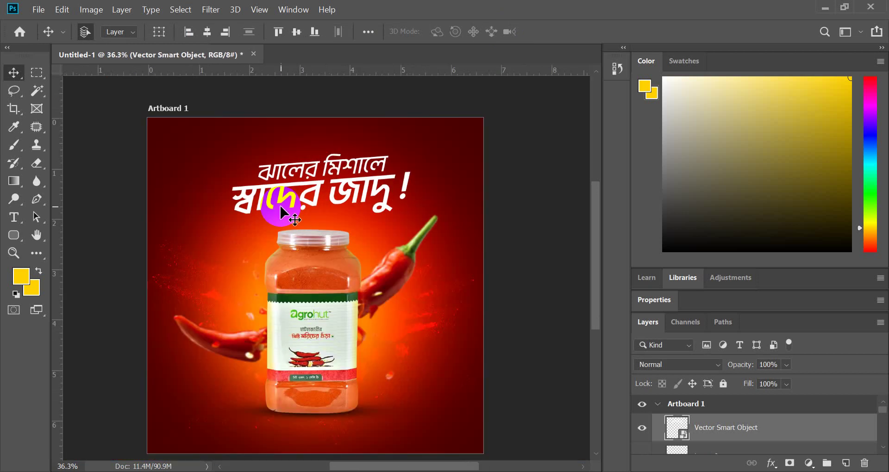
scroll(322, 191, "up", 1)
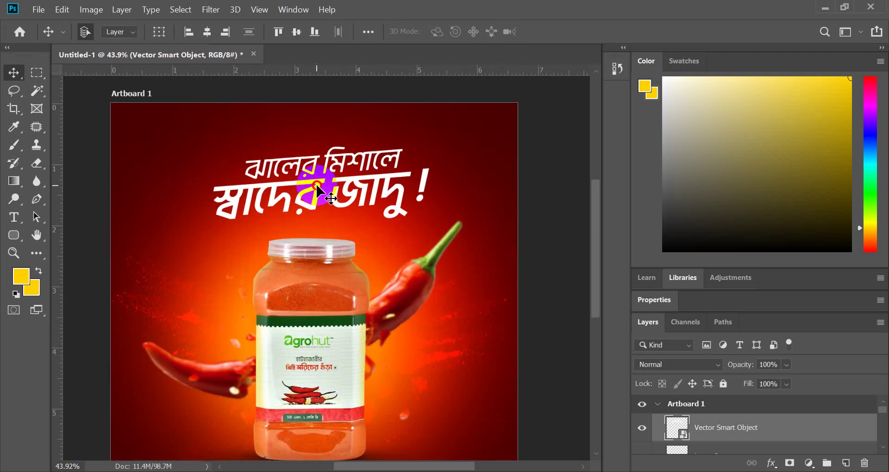
left_click_drag(316, 185, 317, 192)
scroll(309, 208, "up", 1)
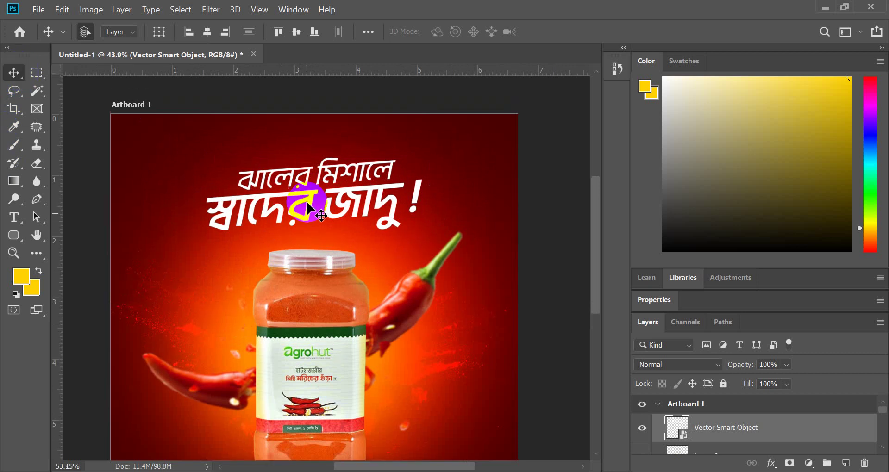
scroll(309, 209, "up", 1)
- Give the headline a black Multiply drop shadow: 33% opacity, 15 px distance, 6% spread, 8 px size
left_click(770, 463)
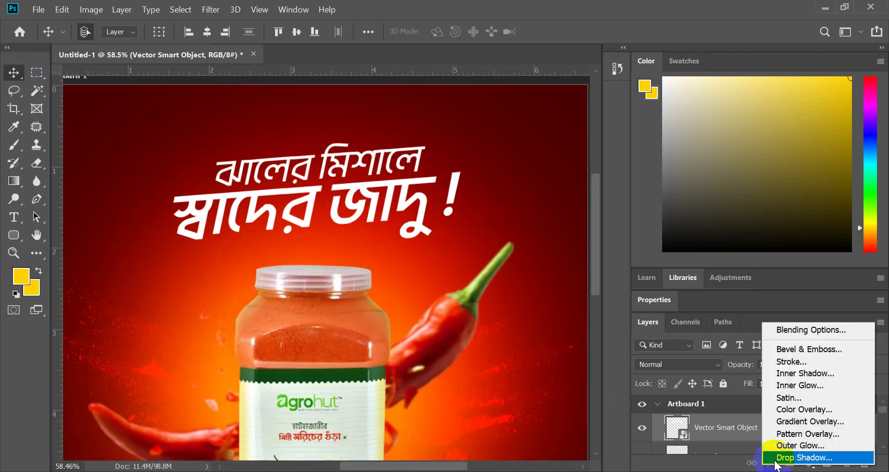
left_click(778, 458)
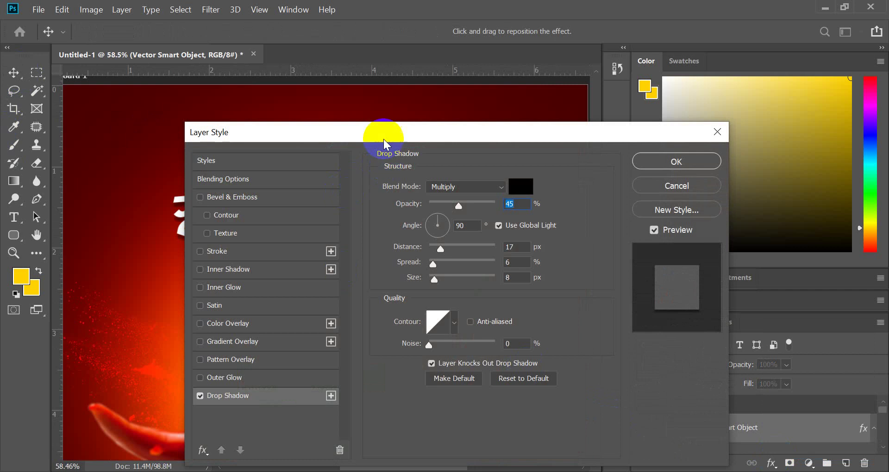
left_click_drag(382, 136, 641, 142)
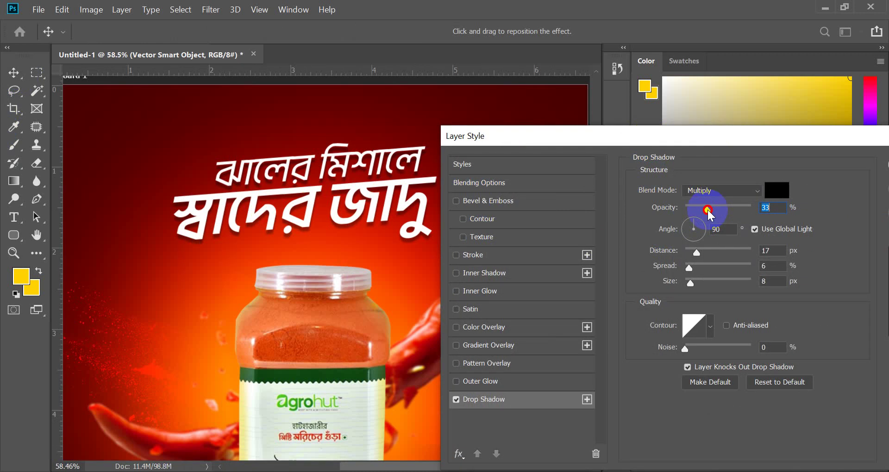
left_click(697, 250)
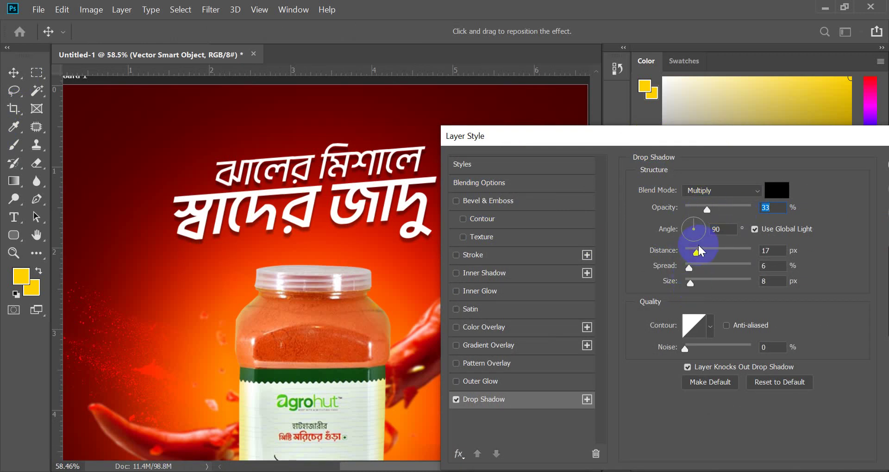
left_click_drag(699, 246, 695, 251)
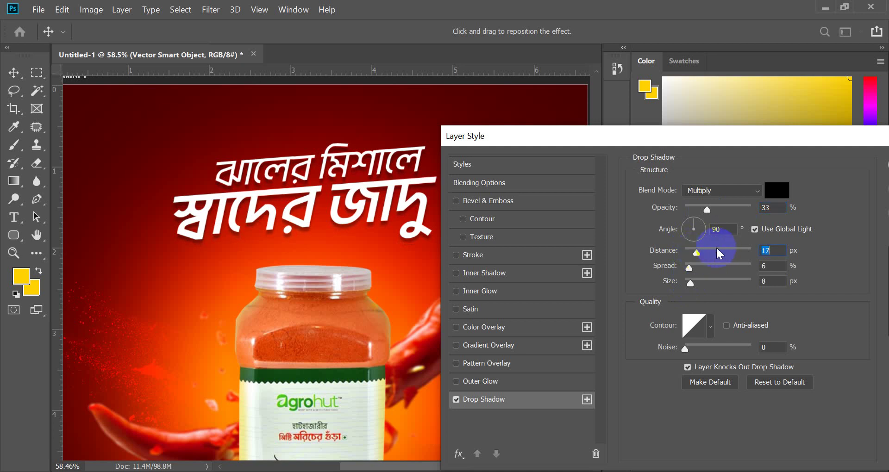
left_click(780, 251)
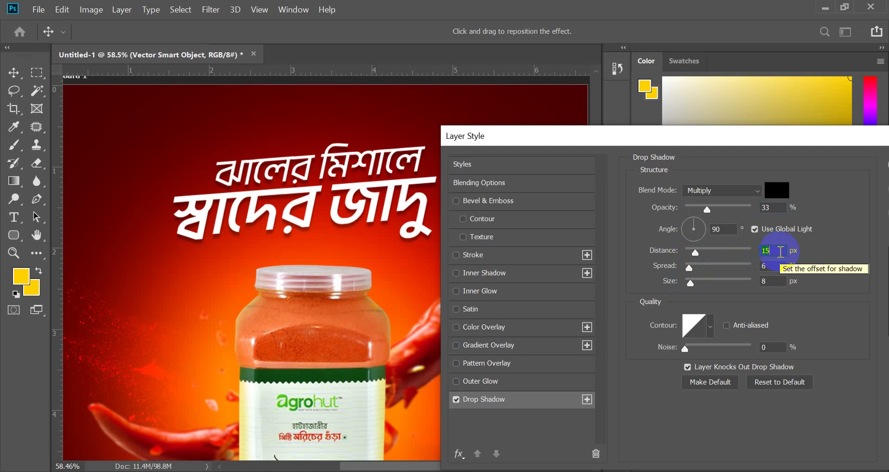
mouse_move(690, 284)
left_mouse_down()
mouse_move(741, 284)
mouse_move(683, 282)
left_mouse_up()
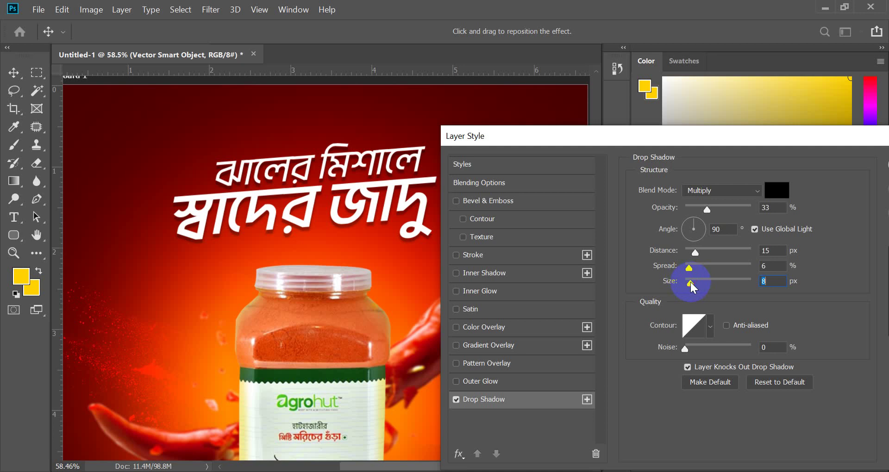
left_click(761, 281)
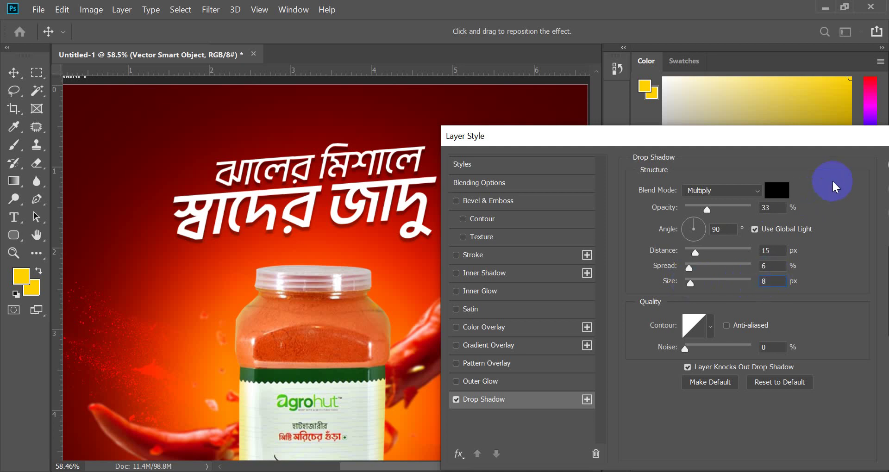
left_click_drag(762, 136, 636, 131)
left_click(773, 161)
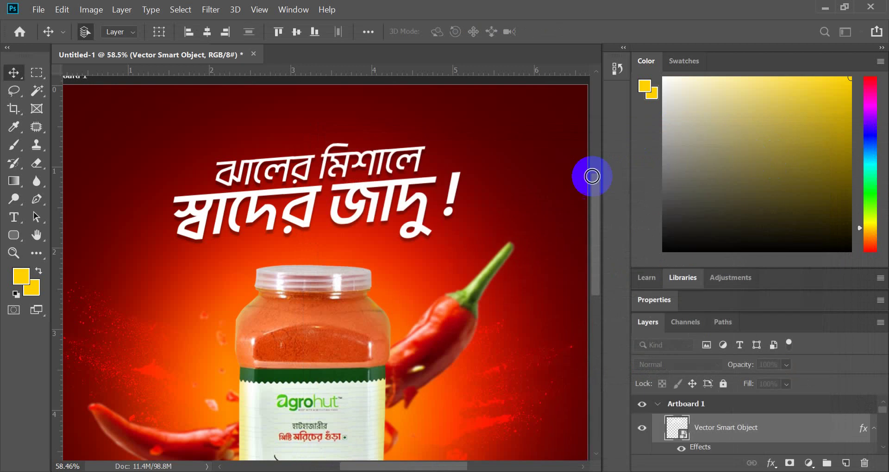
- Reposition the headline and straighten it back to level
scroll(389, 199, "down", 3)
scroll(381, 215, "up", 3)
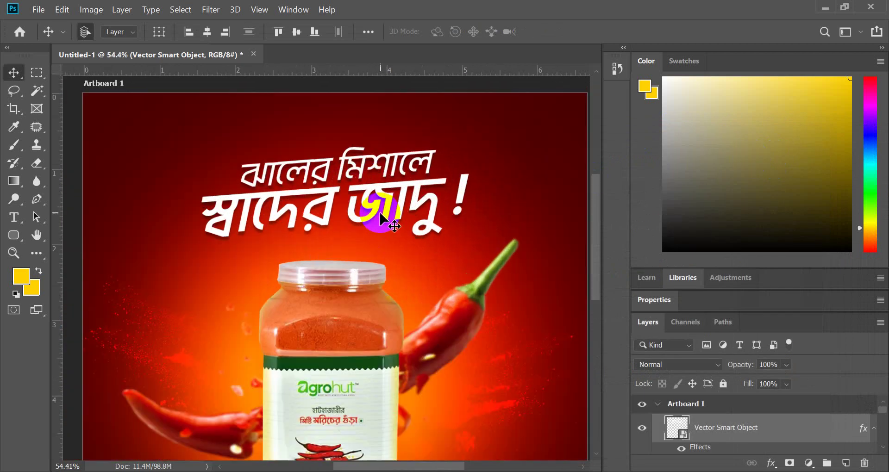
left_click_drag(380, 218, 393, 223)
scroll(380, 219, "down", 2)
scroll(379, 215, "up", 2)
scroll(389, 220, "up", 2)
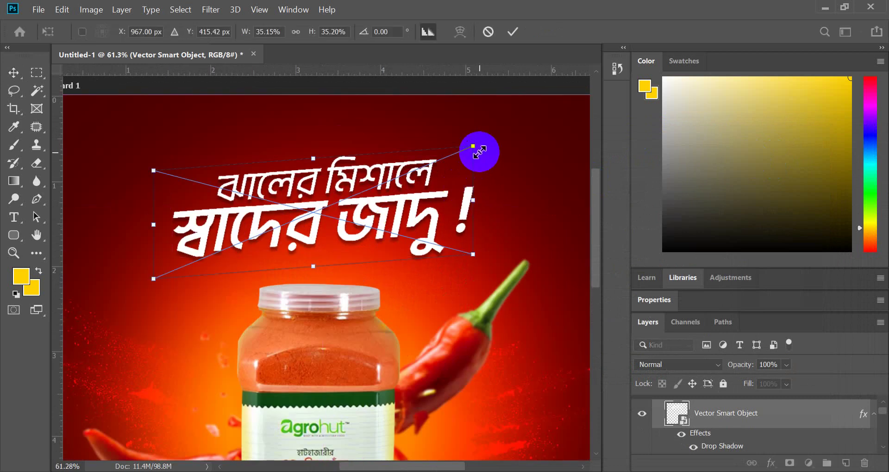
left_click_drag(473, 146, 442, 181)
left_click(519, 36)
- Hide the duplicate headline layer, then skew the selected headline so its right side rises
scroll(361, 192, "down", 6)
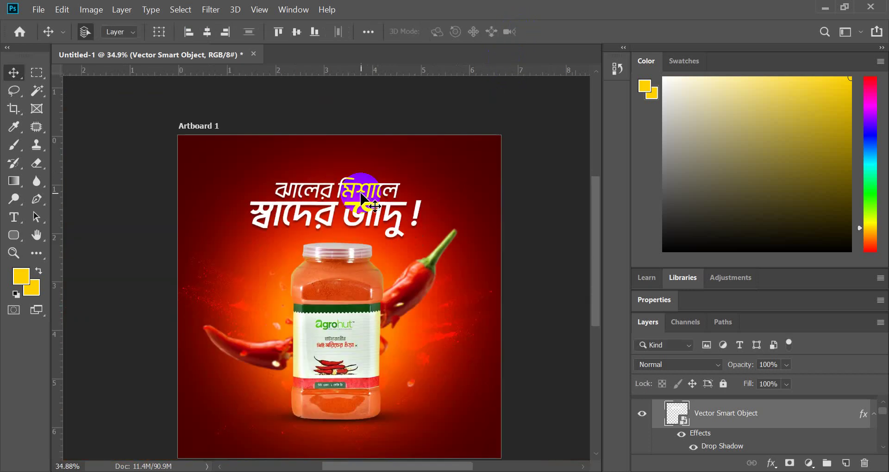
scroll(356, 215, "up", 5)
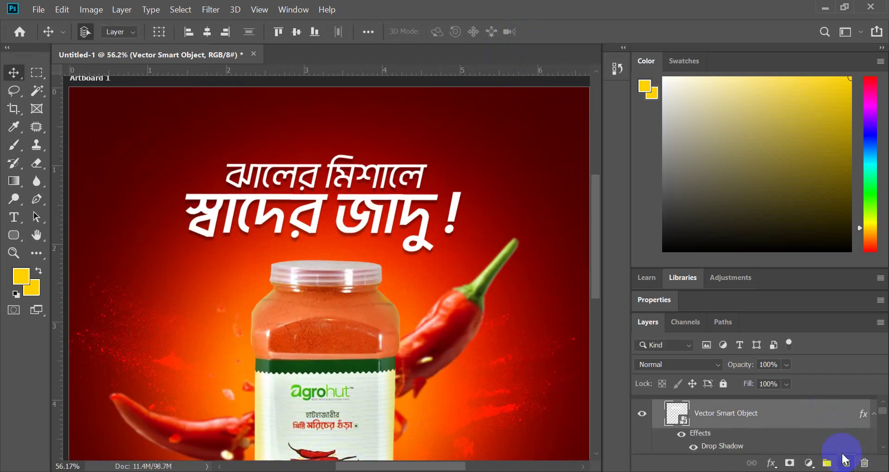
scroll(463, 287, "down", 2)
left_click(647, 416)
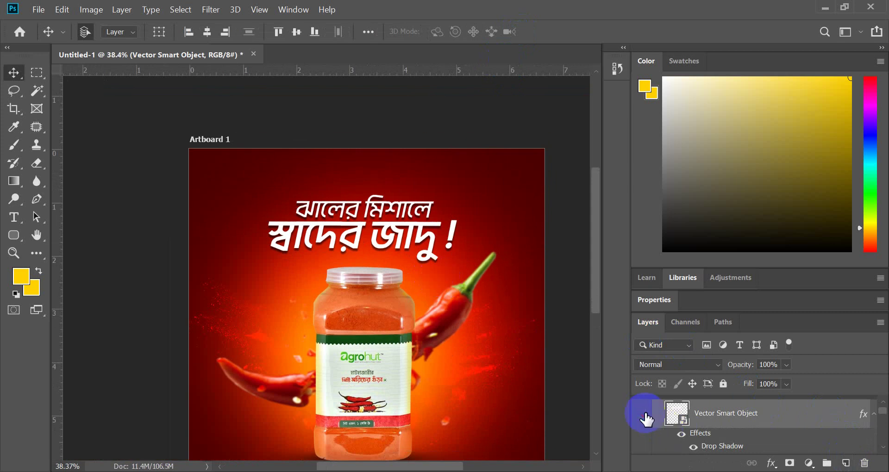
scroll(714, 420, "down", 3)
scroll(714, 420, "up", 2)
scroll(715, 420, "down", 1)
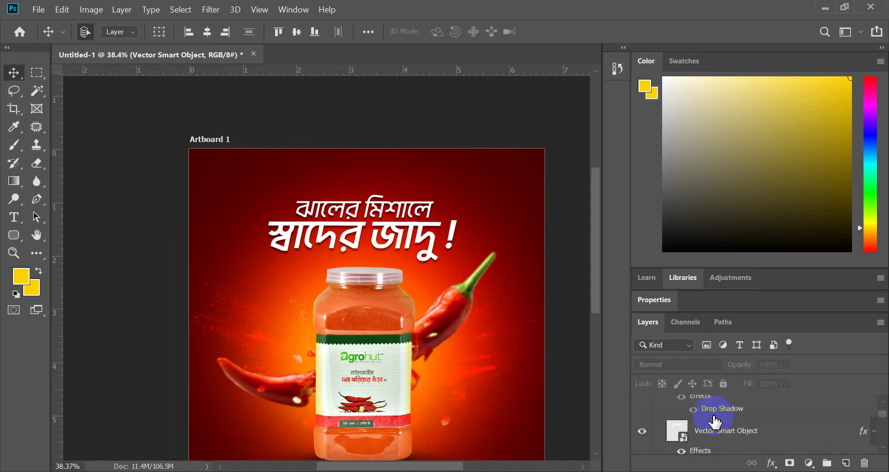
left_click(719, 432)
key("ctrl+t")
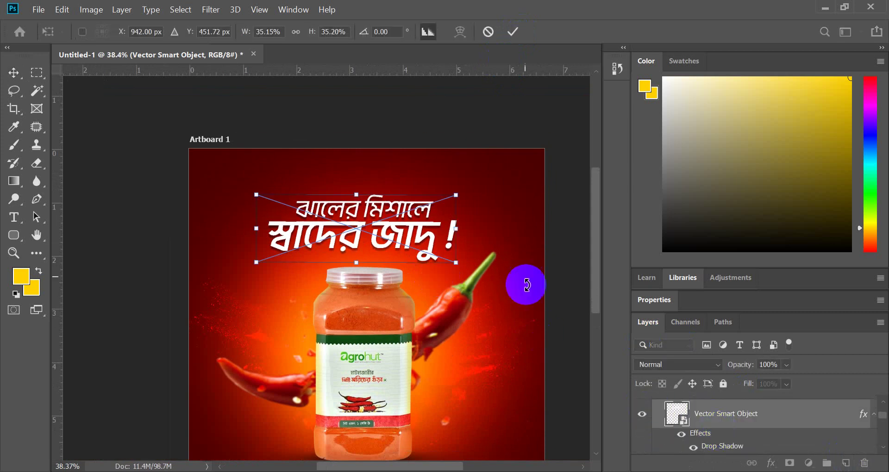
scroll(465, 207, "up", 2)
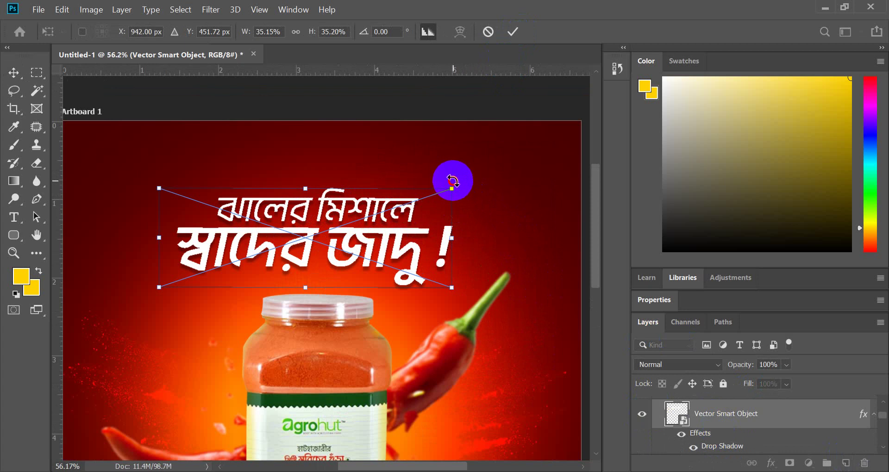
left_click_drag(452, 190, 451, 170)
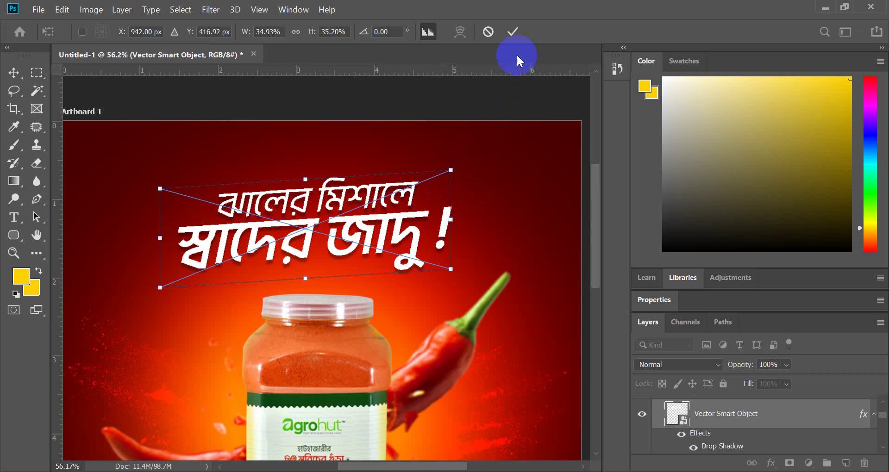
left_click(515, 32)
- Nudge the headline slightly right so it is centred above the jar
scroll(317, 159, "down", 3)
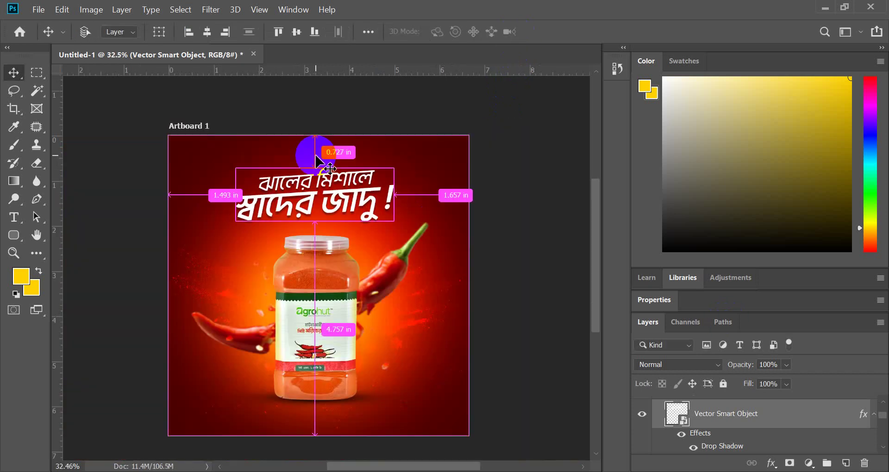
scroll(316, 162, "up", 1)
scroll(316, 192, "up", 1)
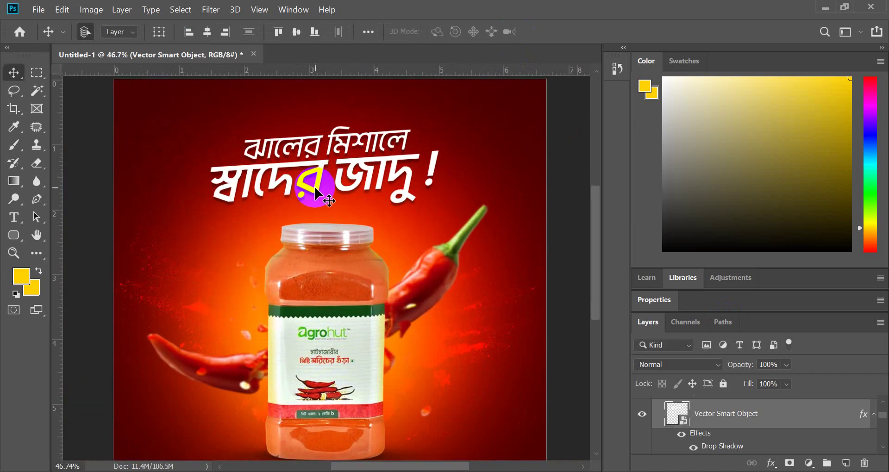
left_click_drag(318, 193, 323, 196)
scroll(323, 196, "down", 2)
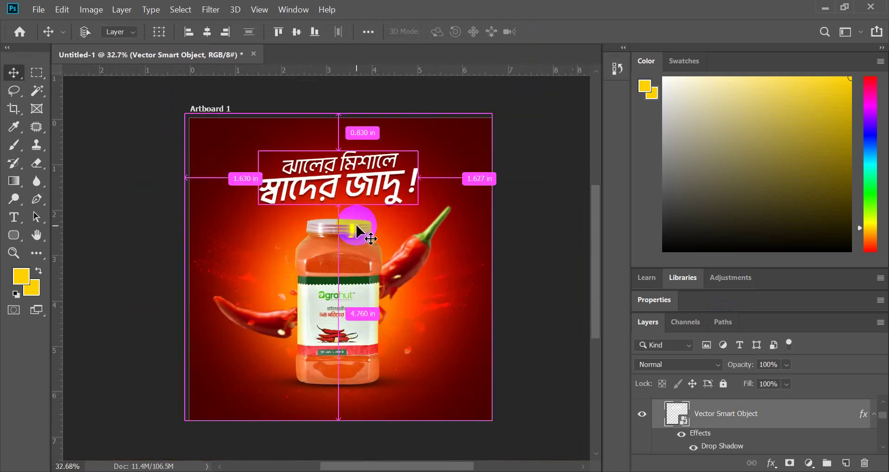
scroll(357, 231, "up", 1)
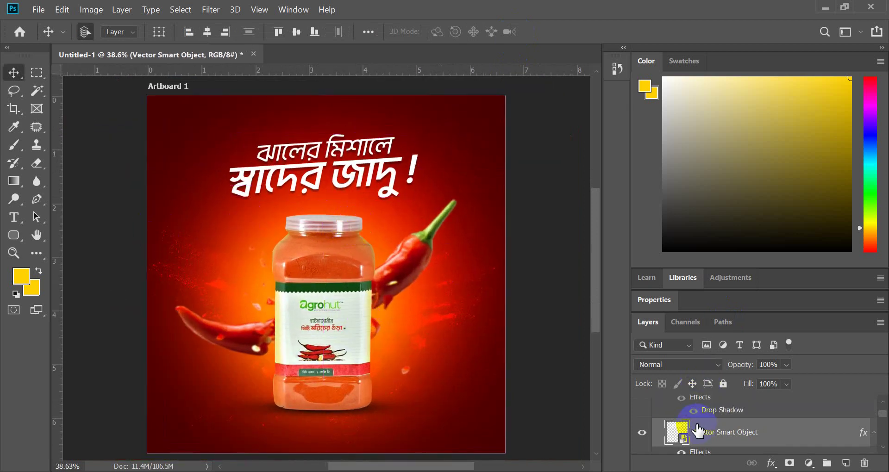
- Toggle the headline layers' eye icons to compare them, leaving the skewed duplicate hidden
left_click(642, 431)
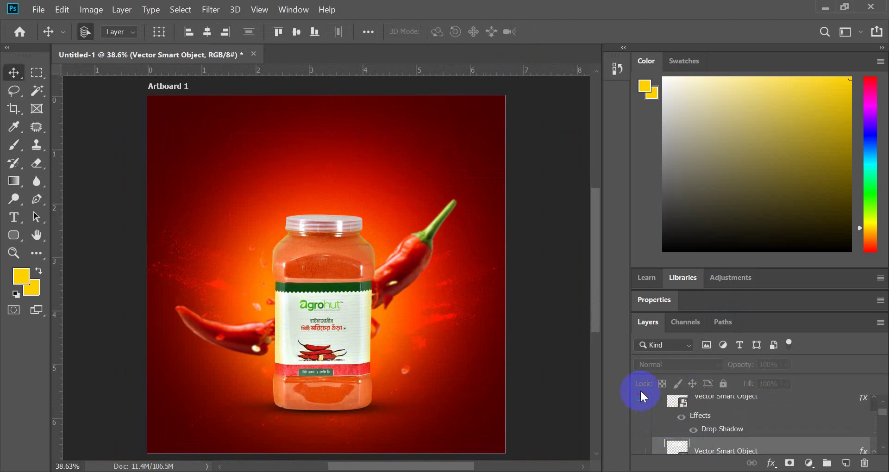
left_click(641, 399)
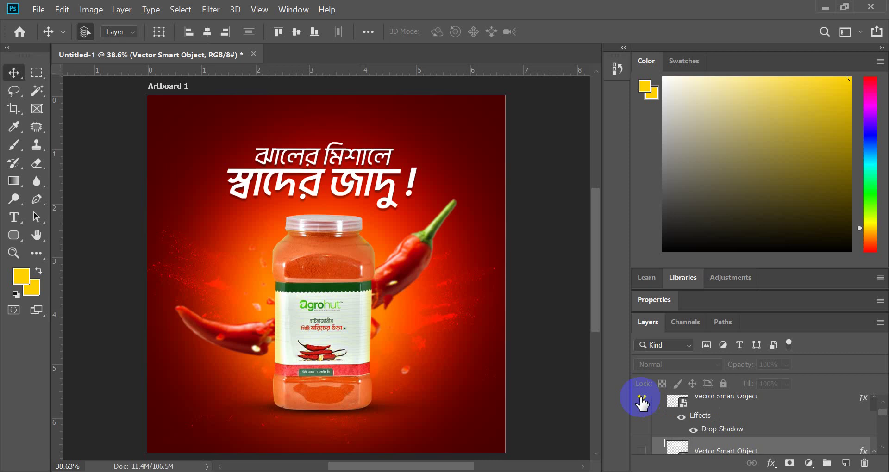
scroll(649, 466, "down", 1)
scroll(637, 441, "down", 1)
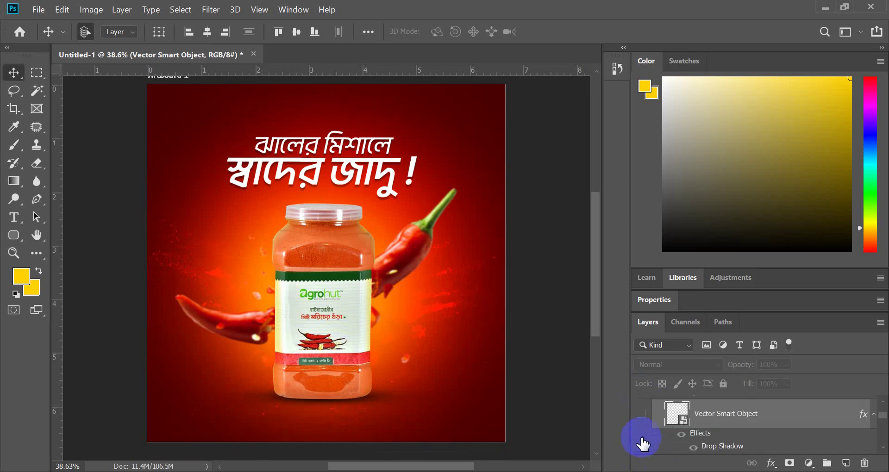
left_click(642, 414)
scroll(654, 417, "up", 3)
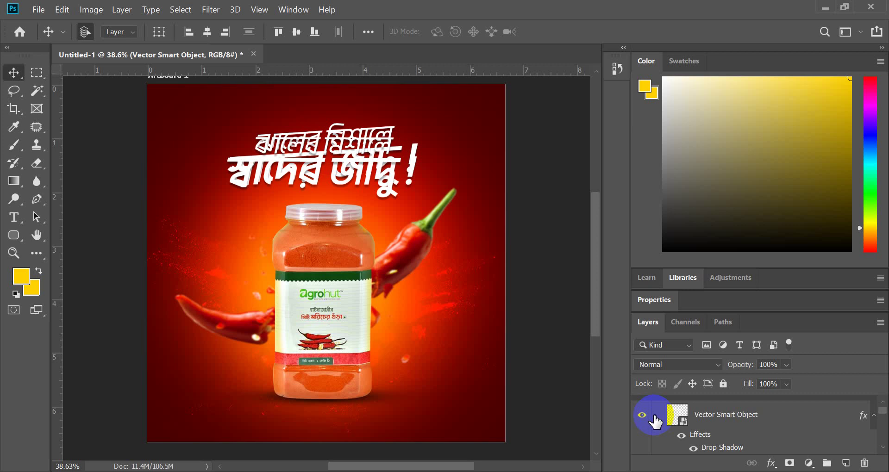
left_click(642, 414)
- Shift the headline slightly right and rotate it a few degrees
scroll(361, 175, "up", 2)
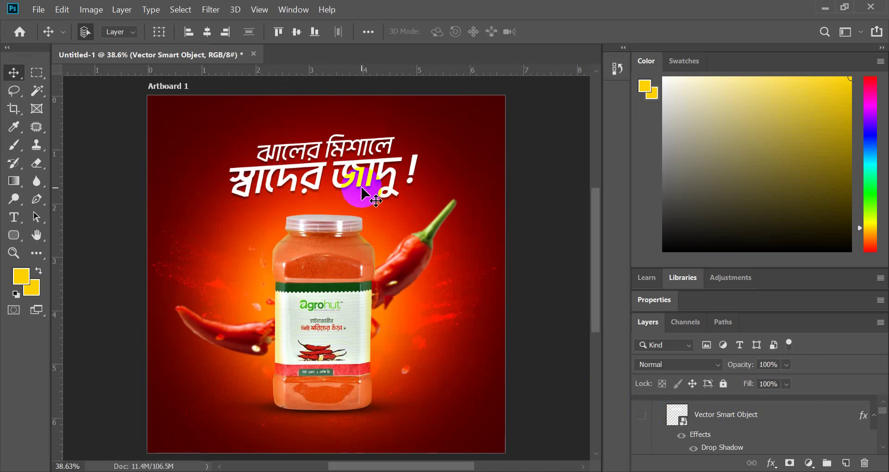
left_click_drag(360, 187, 365, 189)
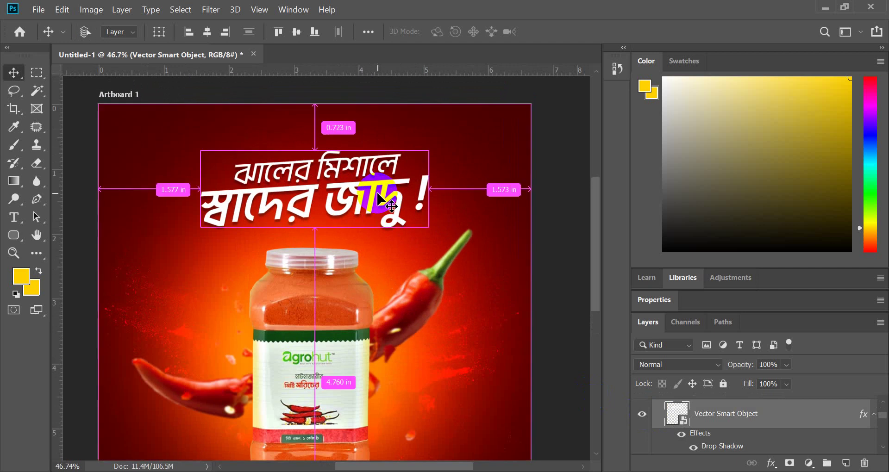
key("ctrl+t")
left_click_drag(437, 195, 435, 176)
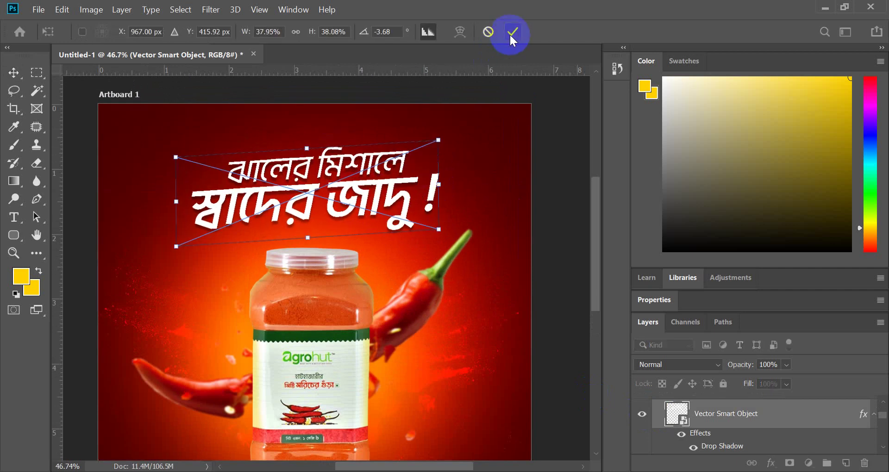
left_click(511, 32)
scroll(432, 134, "down", 2)
scroll(397, 218, "up", 3)
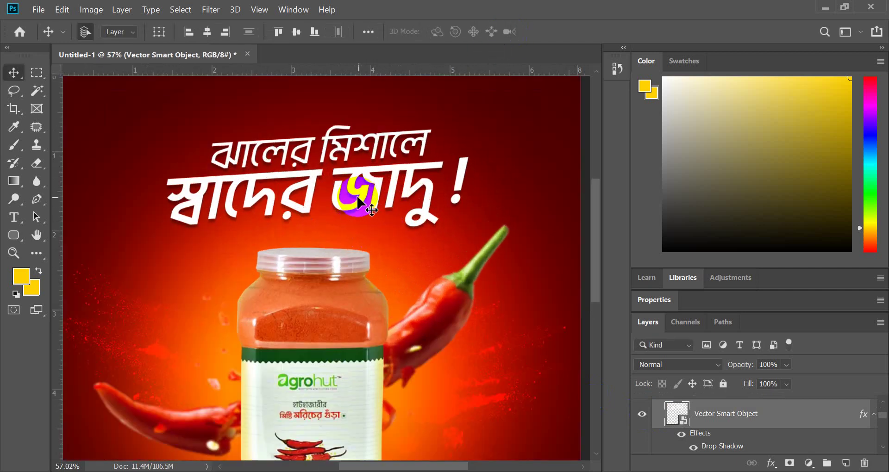
left_click_drag(361, 196, 361, 196)
- Preview the ad with and without the headline and check its distances to the artboard edges
scroll(361, 197, "down", 2)
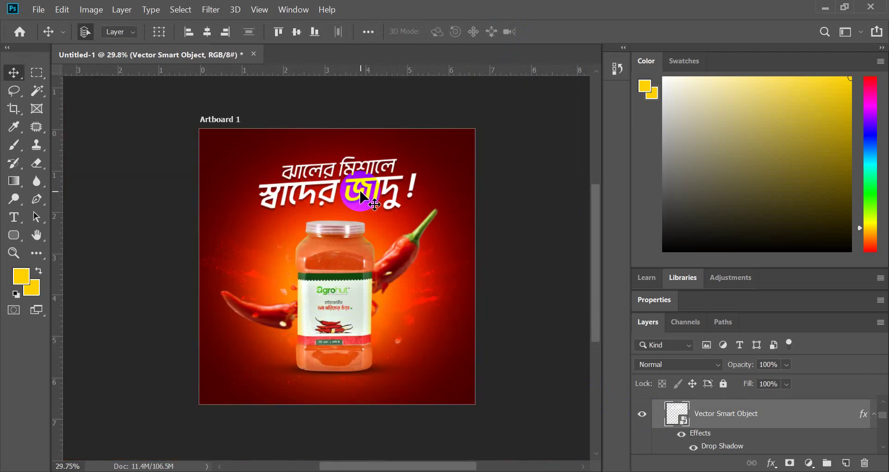
left_click(642, 419)
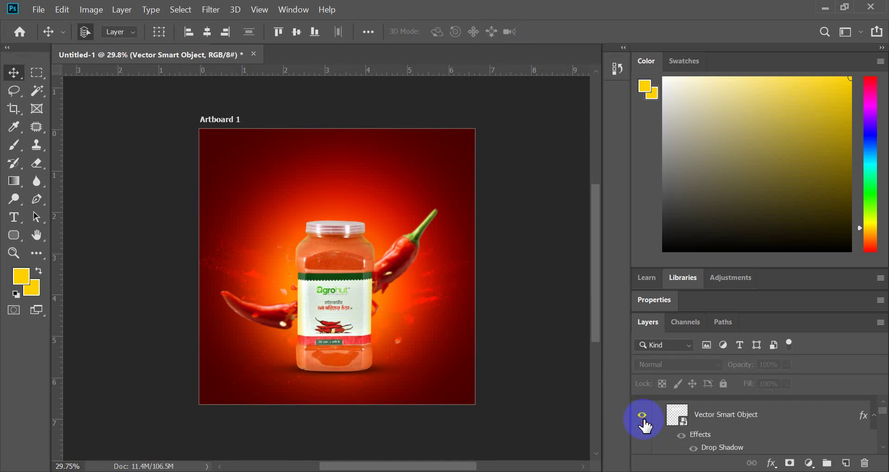
left_click(642, 416)
scroll(363, 218, "up", 2)
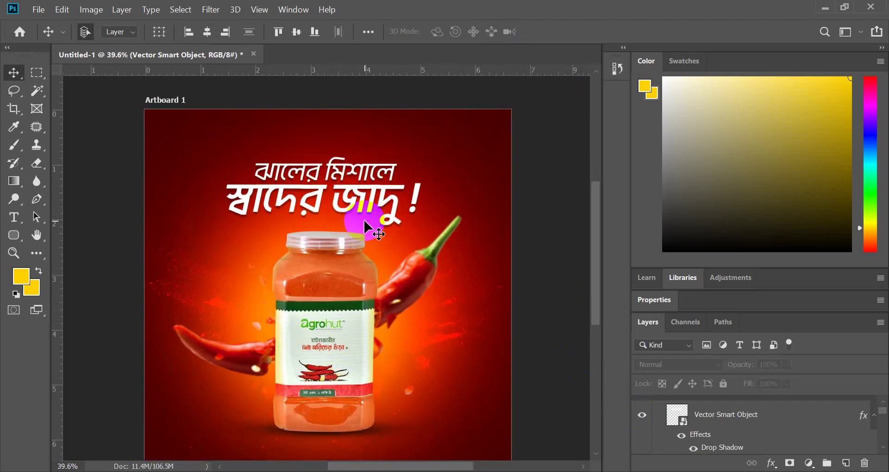
key("ctrl")
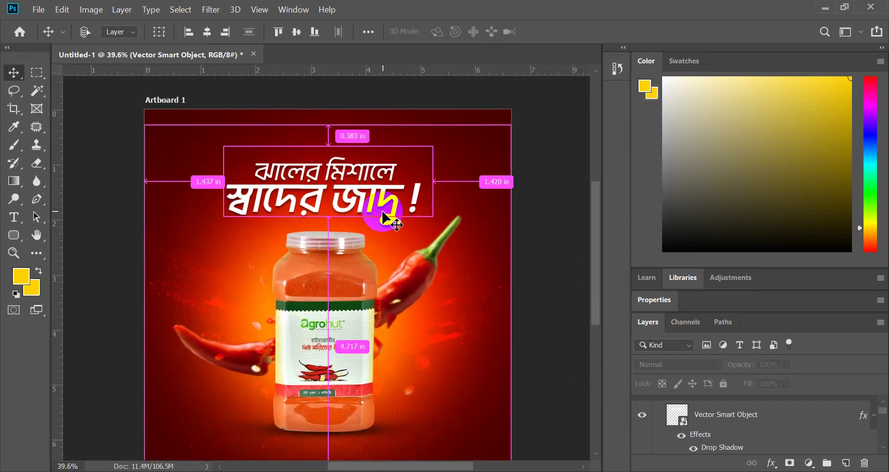
scroll(383, 214, "up", 1)
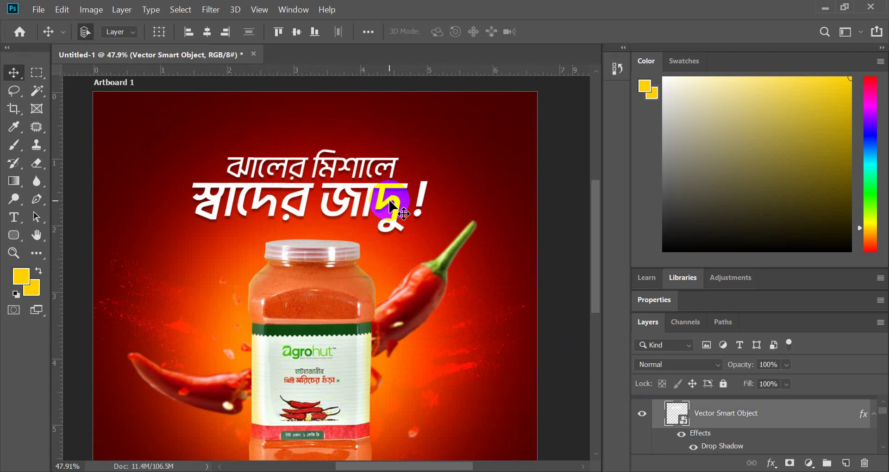
key("ctrl+t")
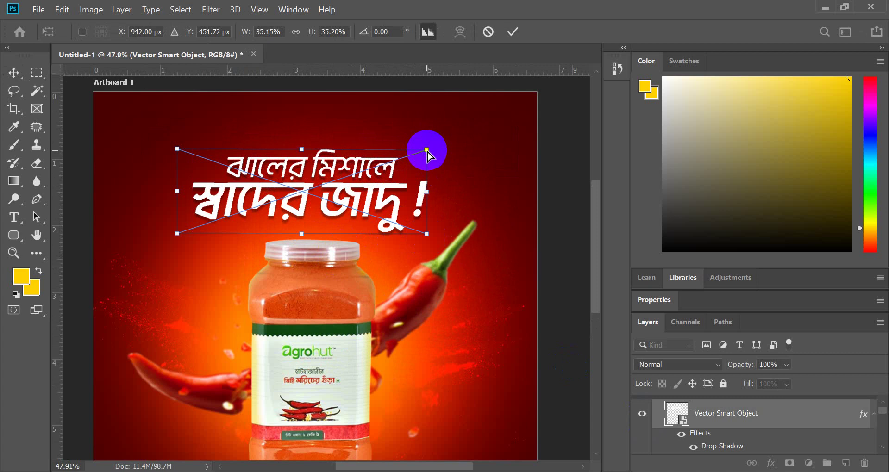
- Skew the headline upward to the right, apply it, and preview the result
left_click_drag(427, 151, 383, 160)
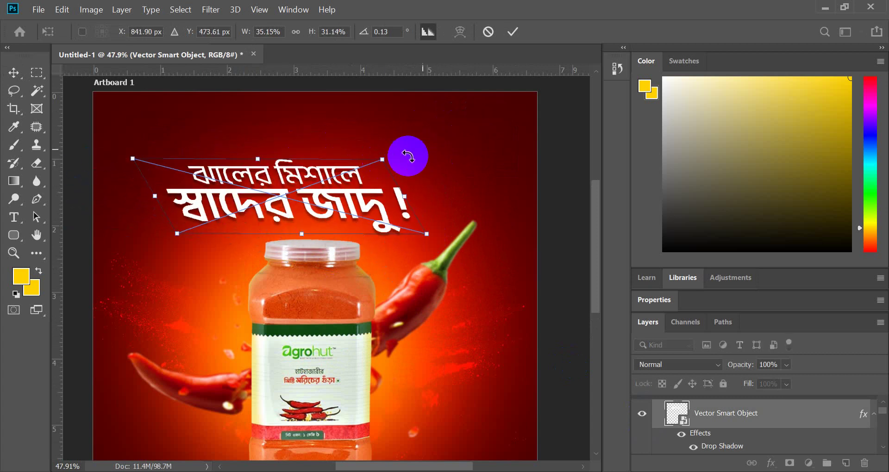
left_click(510, 32)
key("ctrl+comma")
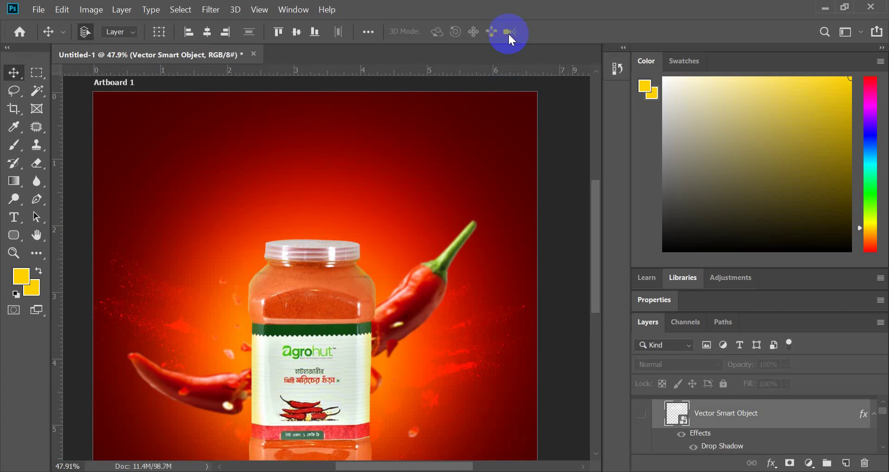
left_click(642, 413)
scroll(447, 242, "down", 3)
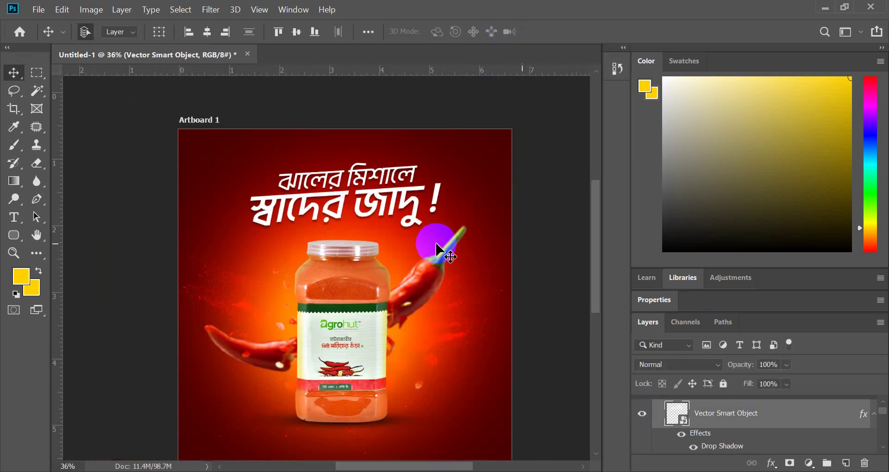
scroll(401, 213, "up", 4)
scroll(399, 212, "down", 3)
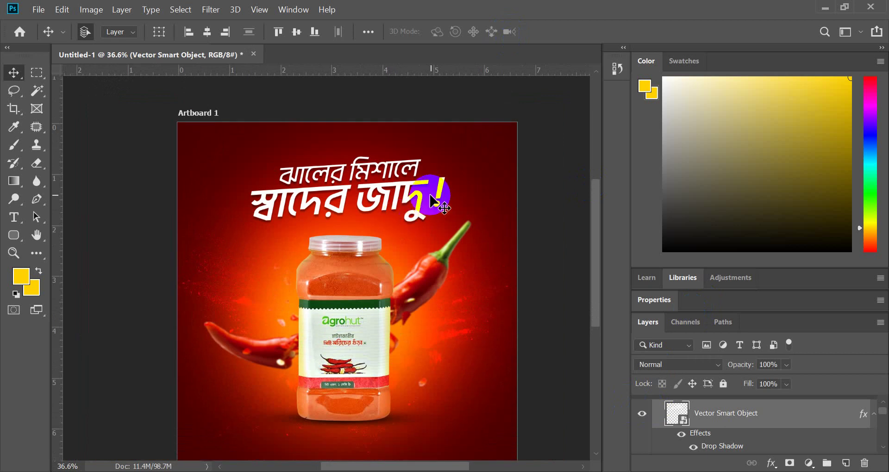
scroll(407, 240, "down", 1)
scroll(342, 315, "up", 1)
scroll(307, 338, "up", 1)
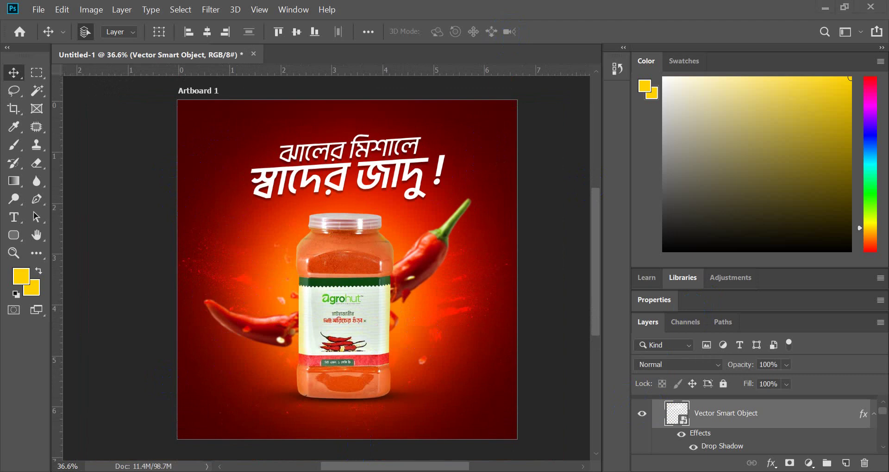
- Check the AgroHut Facebook post for reference, then return to the PNG Egg chili search results
key("alt+Tab")
left_click(229, 195)
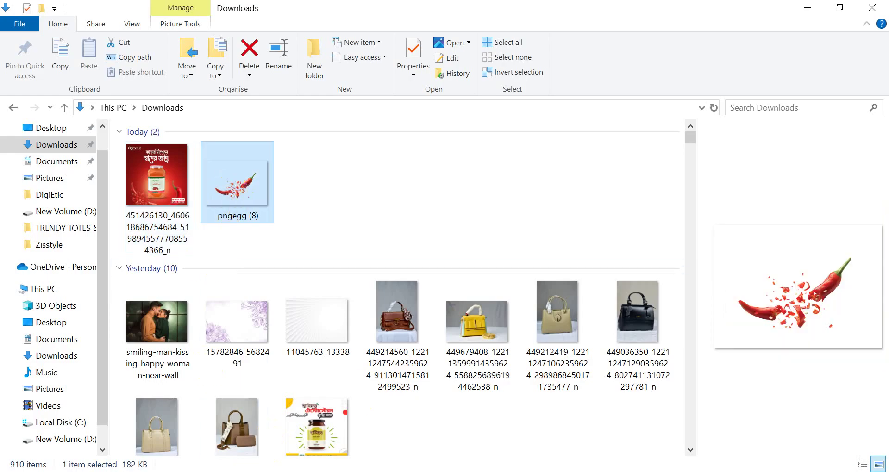
left_click(419, 375)
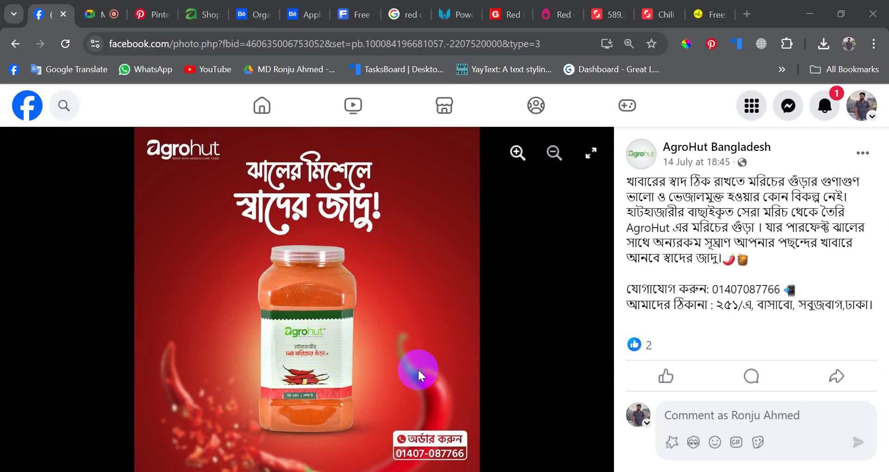
left_click(562, 11)
scroll(551, 311, "down", 5)
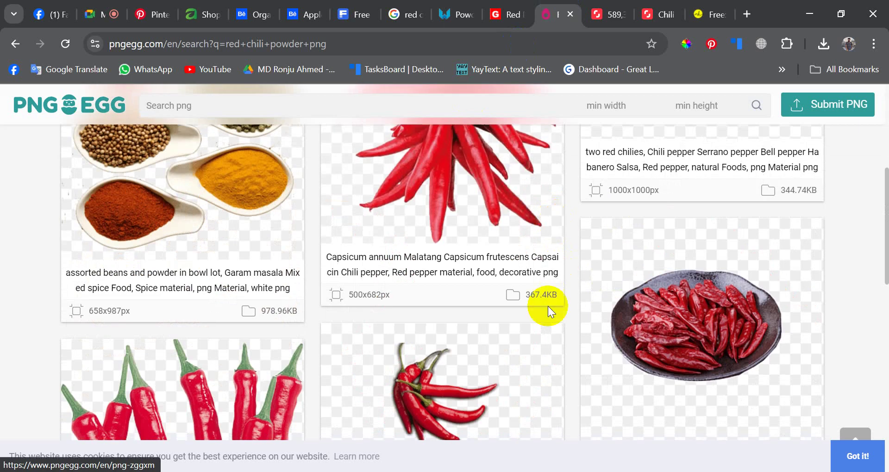
- Go back to the broader chili search results on PNGEgg and browse them
scroll(550, 311, "down", 10)
scroll(443, 315, "up", 15)
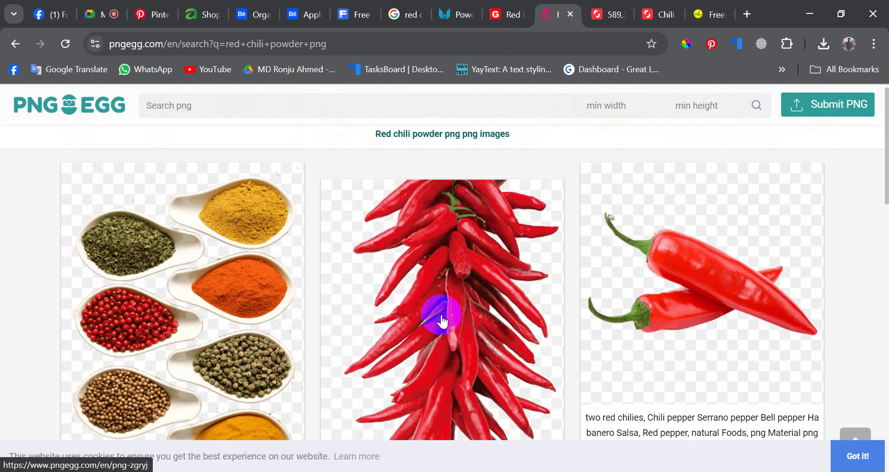
left_click(16, 44)
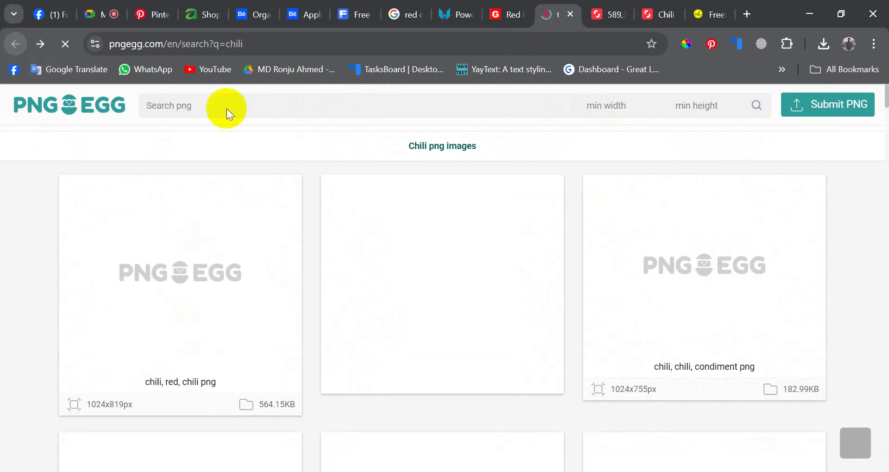
scroll(399, 318, "down", 5)
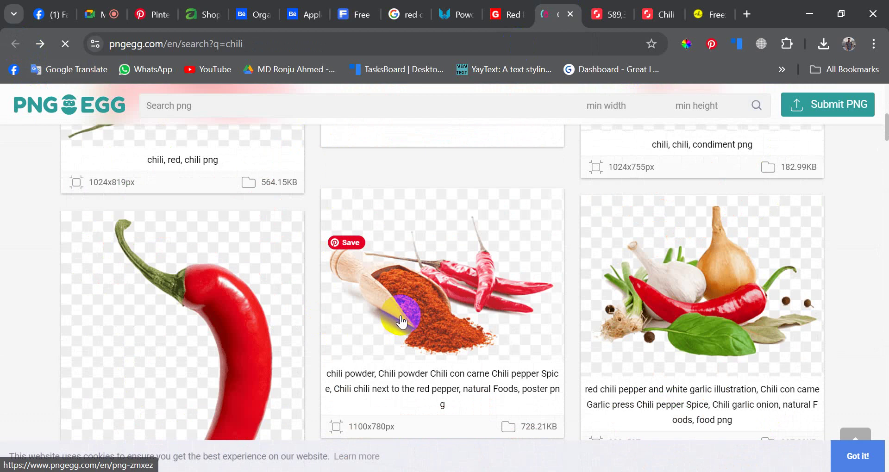
scroll(401, 321, "down", 20)
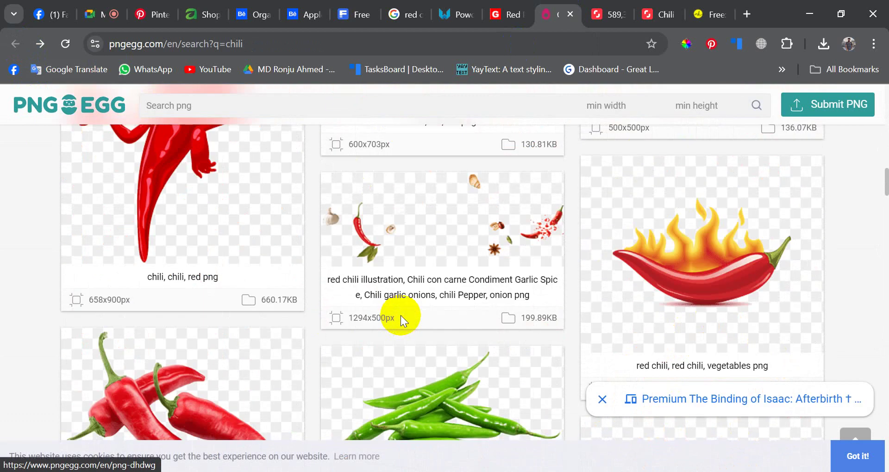
scroll(401, 315, "down", 10)
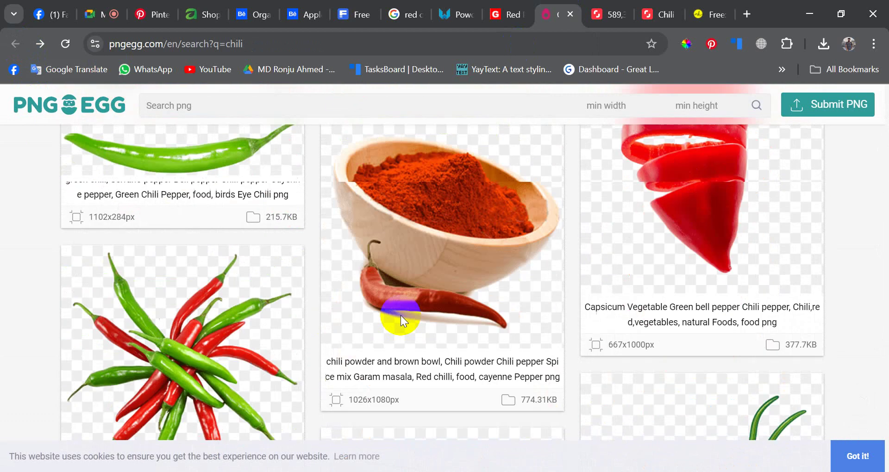
scroll(400, 316, "down", 15)
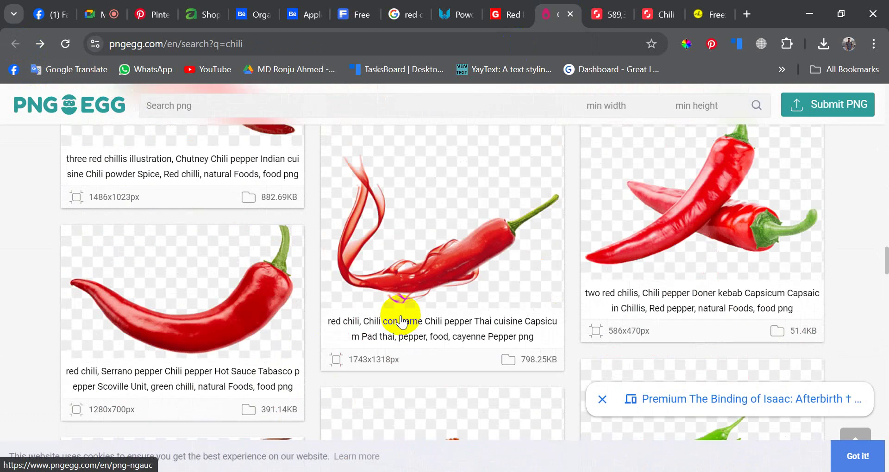
scroll(400, 319, "down", 2)
scroll(401, 315, "up", 2)
scroll(401, 315, "down", 5)
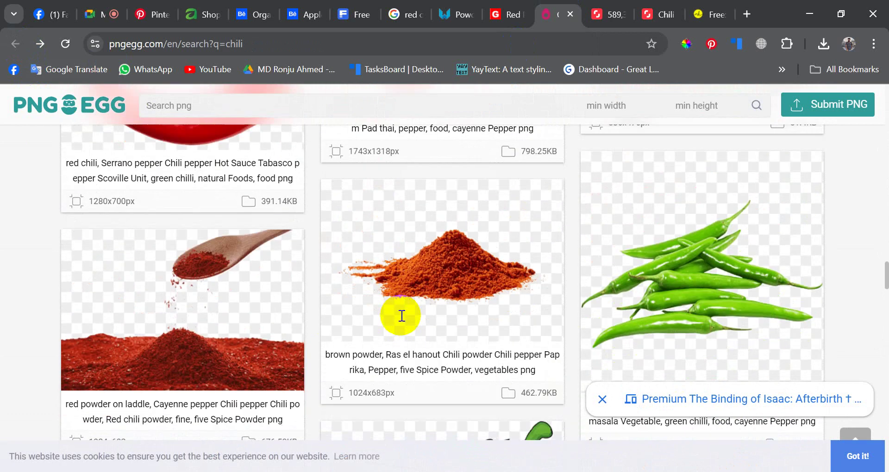
scroll(401, 315, "up", 5)
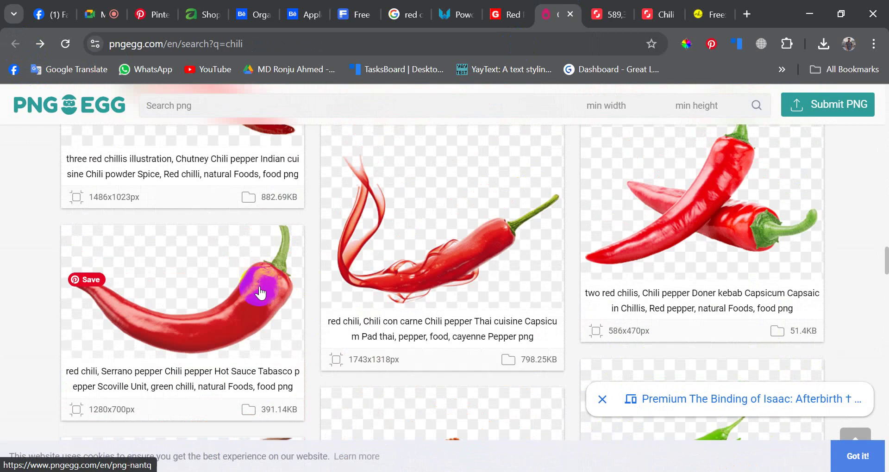
- Open the single red Serrano chili image pages and keep the chosen one
left_click(260, 292)
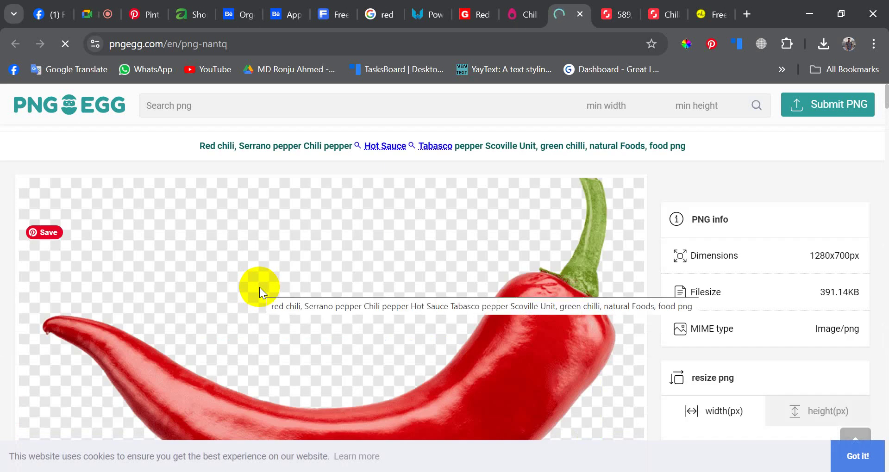
scroll(273, 311, "down", 5)
scroll(424, 290, "down", 5)
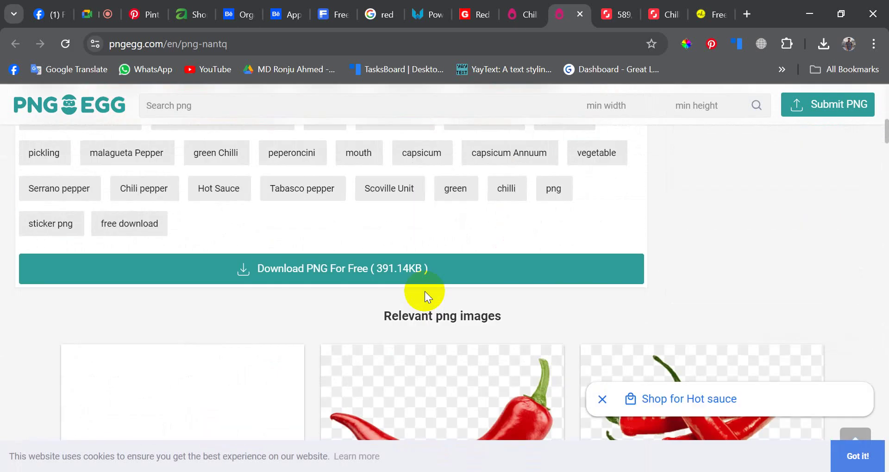
scroll(422, 249, "down", 1)
scroll(421, 249, "down", 1)
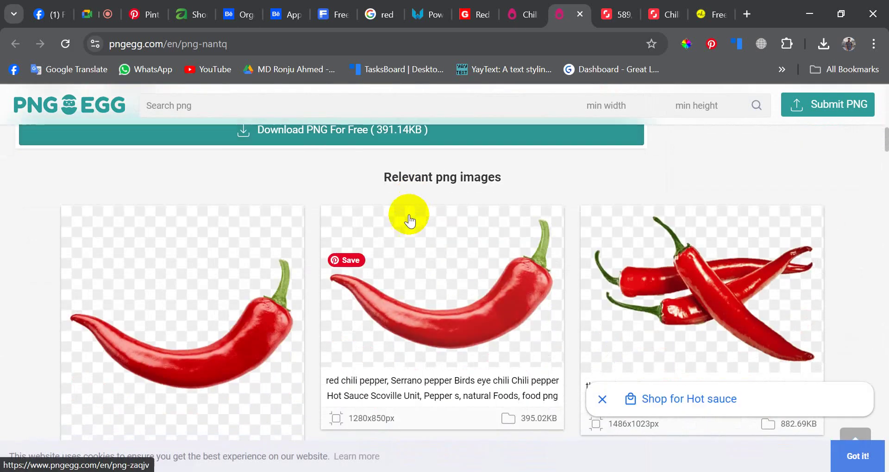
scroll(483, 287, "down", 1)
left_click(259, 274)
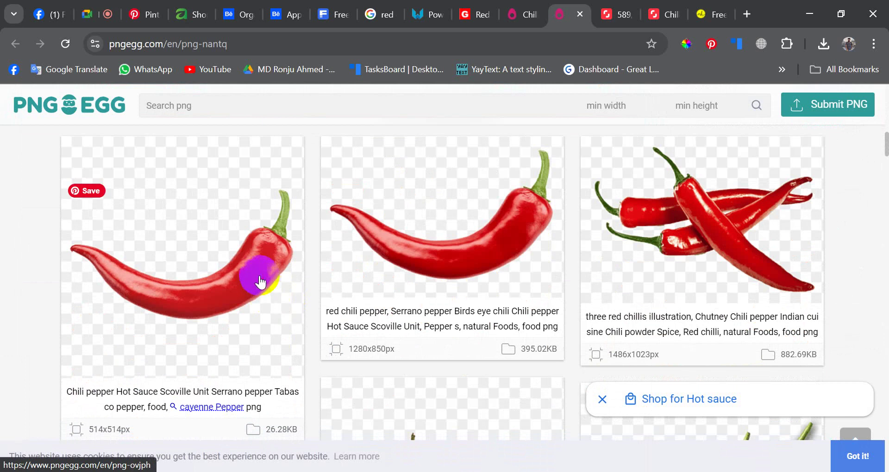
left_click(548, 6)
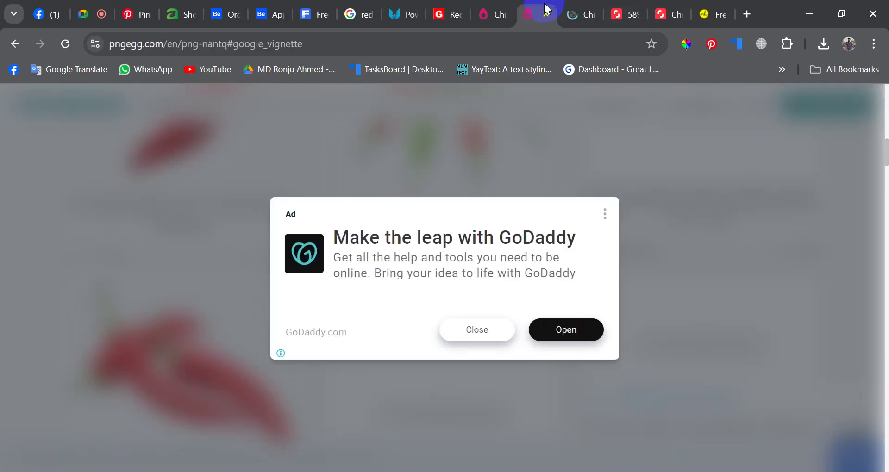
left_click(578, 13)
left_click(559, 13)
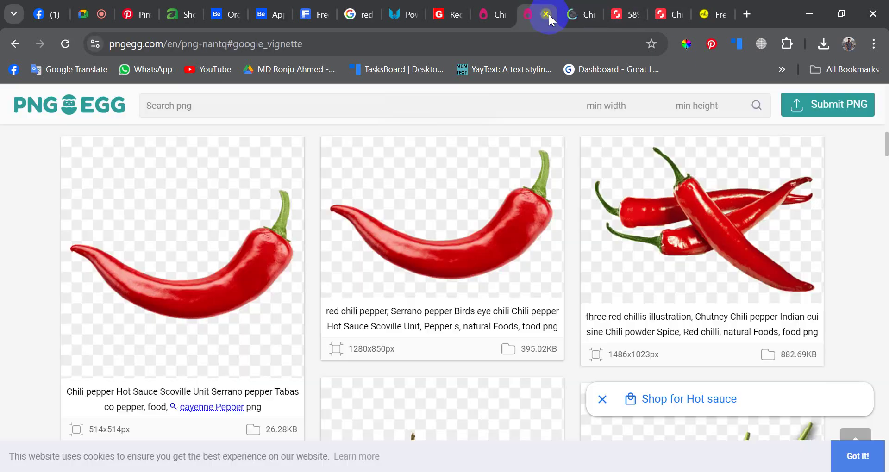
left_click(548, 13)
- Download the chili as pngegg (9).png and drag it into the Photoshop ad
scroll(406, 278, "down", 5)
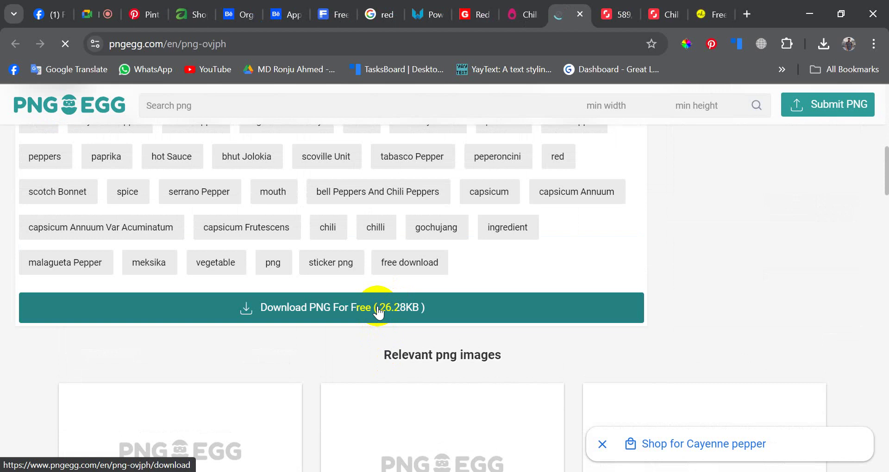
left_click(379, 313)
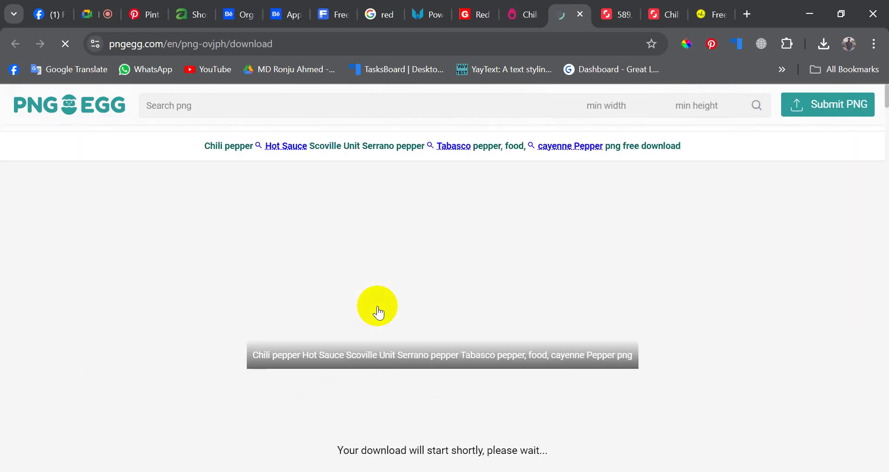
scroll(422, 361, "down", 3)
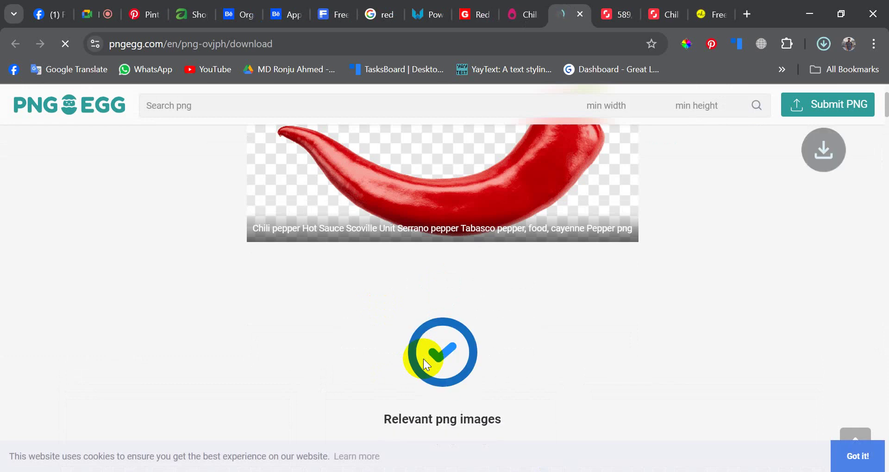
scroll(394, 348, "down", 3)
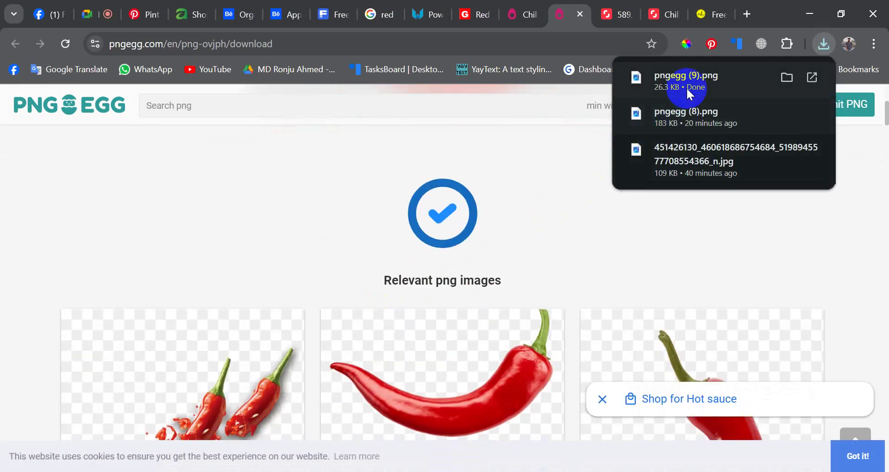
left_click_drag(684, 87, 463, 302)
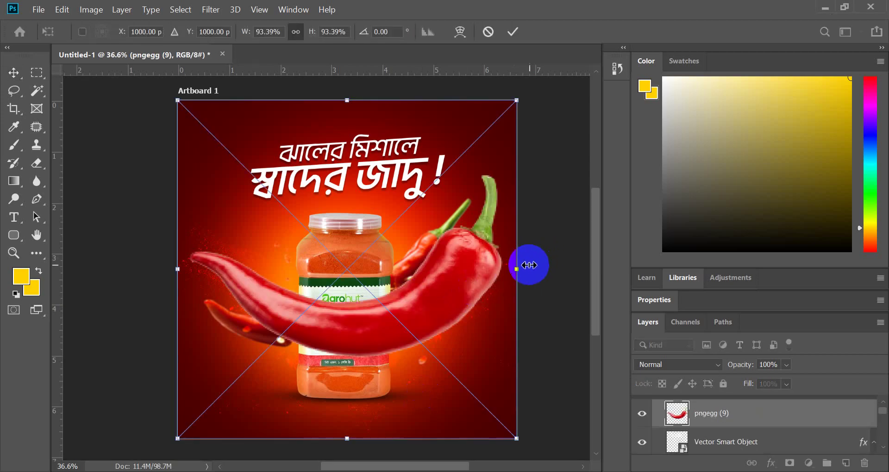
- Scale the pngegg (9) chili to about 31% in the top-right corner, then select layer pngegg (8)
left_click_drag(516, 269, 532, 148)
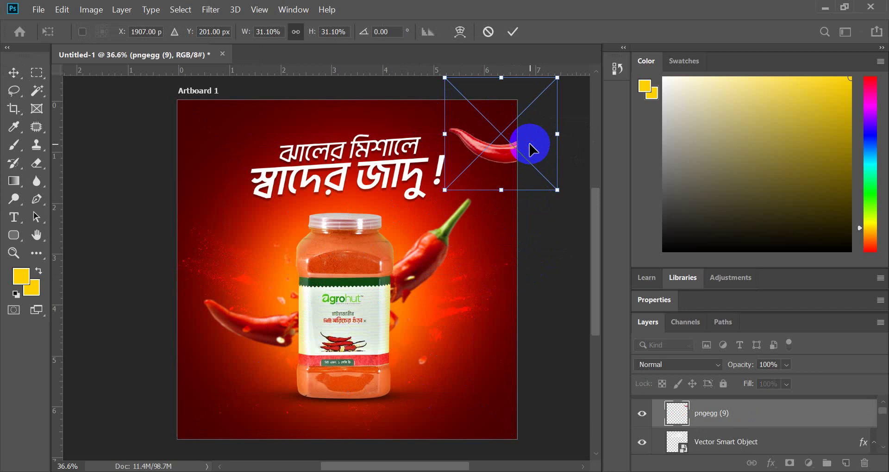
left_click(512, 32)
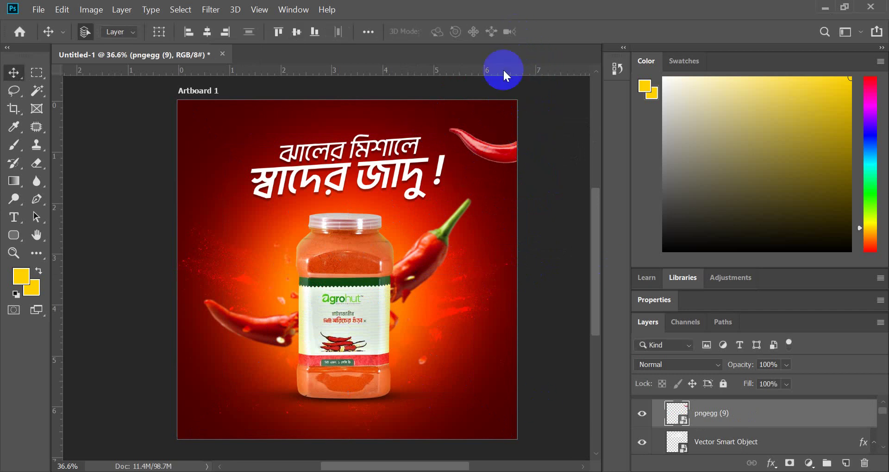
left_click(437, 256)
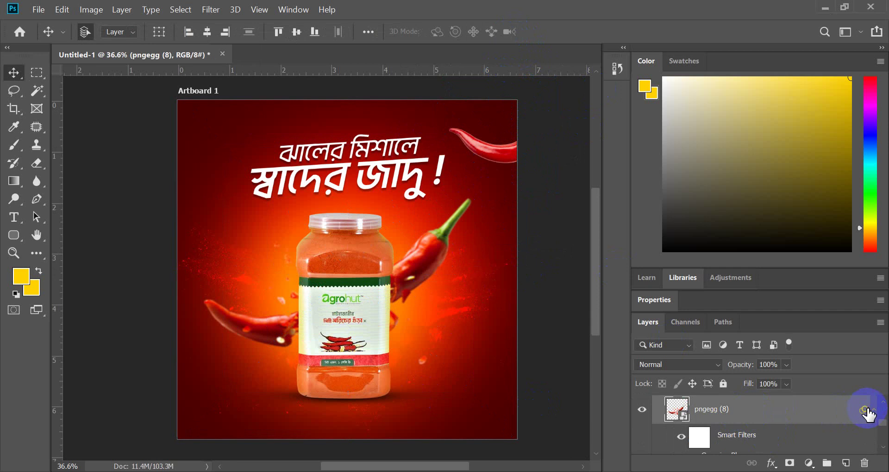
scroll(764, 440, "down", 1)
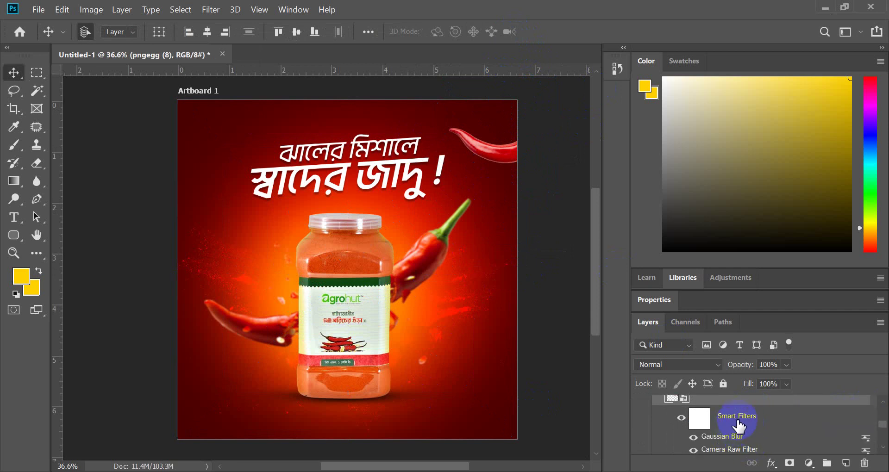
scroll(740, 428, "down", 1)
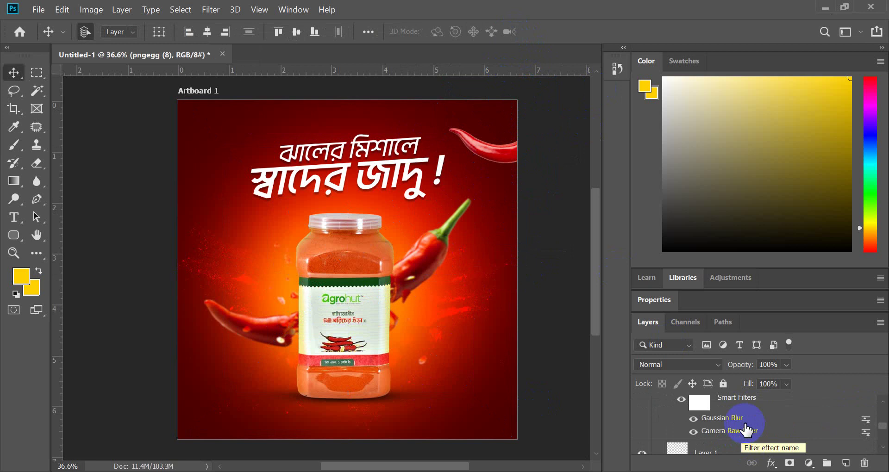
- Copy the Camera Raw filter settings from the pngegg (8) chili
double_click(739, 429)
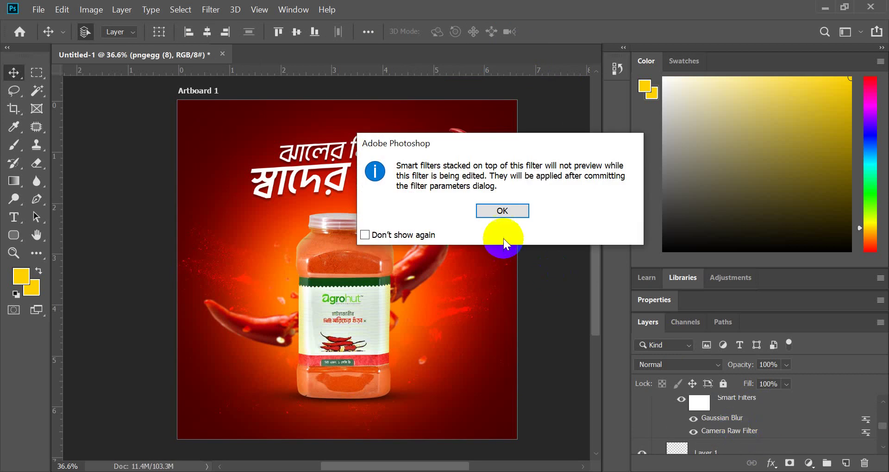
left_click(514, 215)
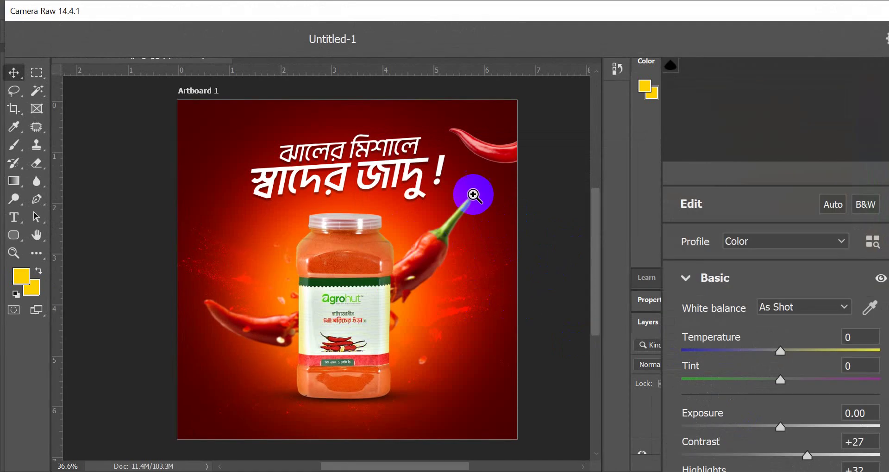
left_click_drag(613, 23, 582, 18)
left_click_drag(412, 7, 412, 25)
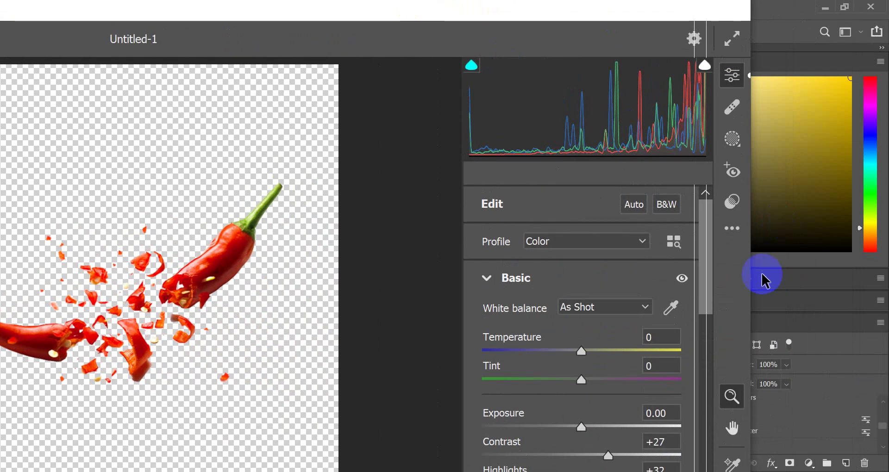
left_click(737, 231)
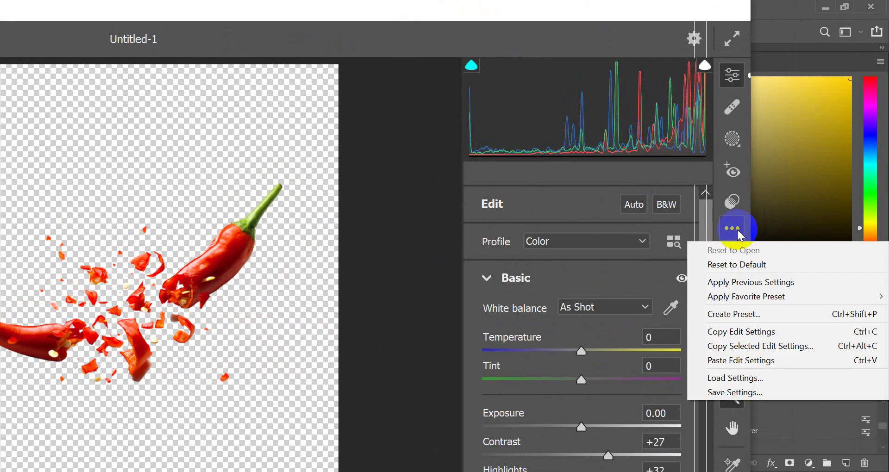
left_click(740, 332)
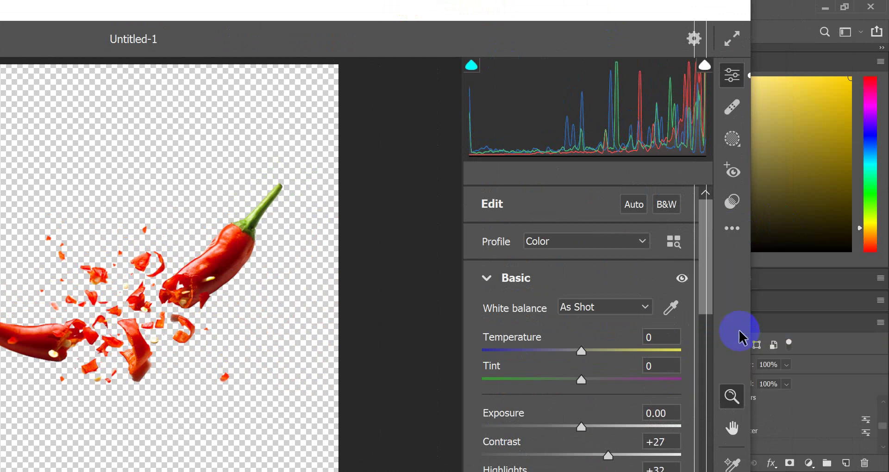
key("Return")
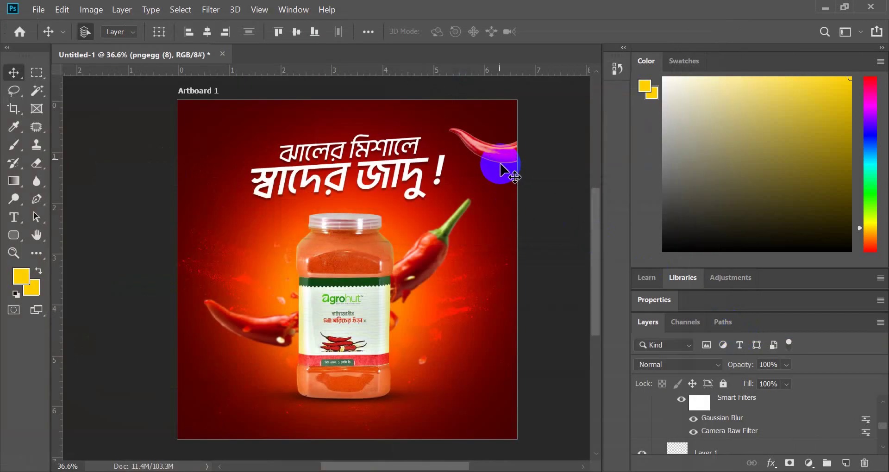
- Apply Camera Raw Auto tone to pngegg (9), giving Contrast +27 and Highlights +32
left_click(499, 157)
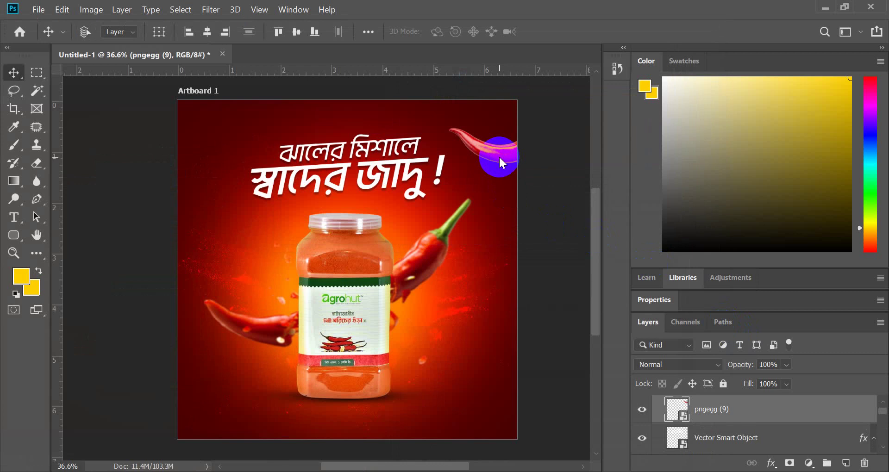
key("ctrl+shift+a")
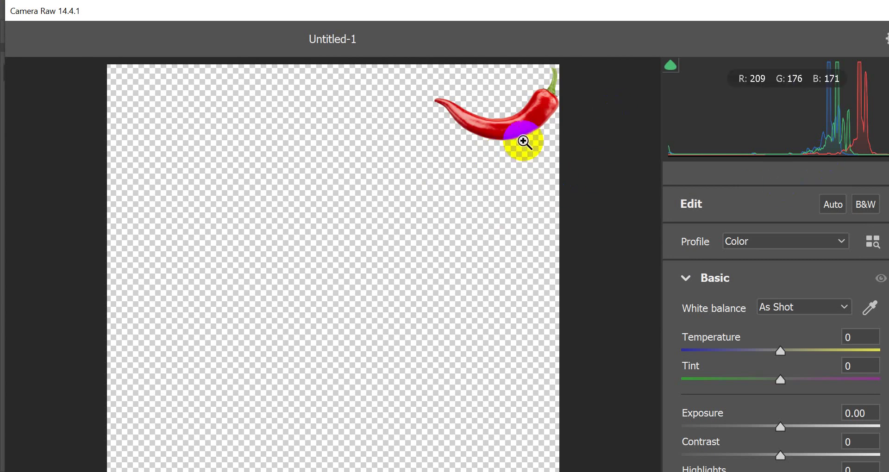
key("ctrl+u")
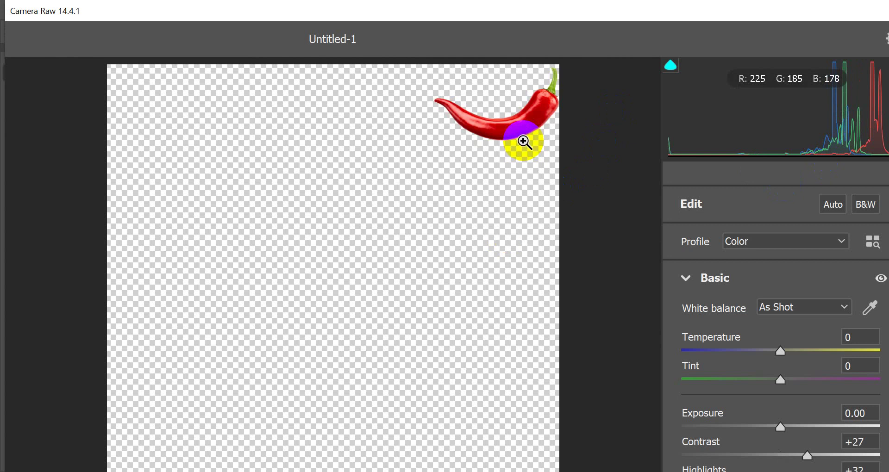
key("Return")
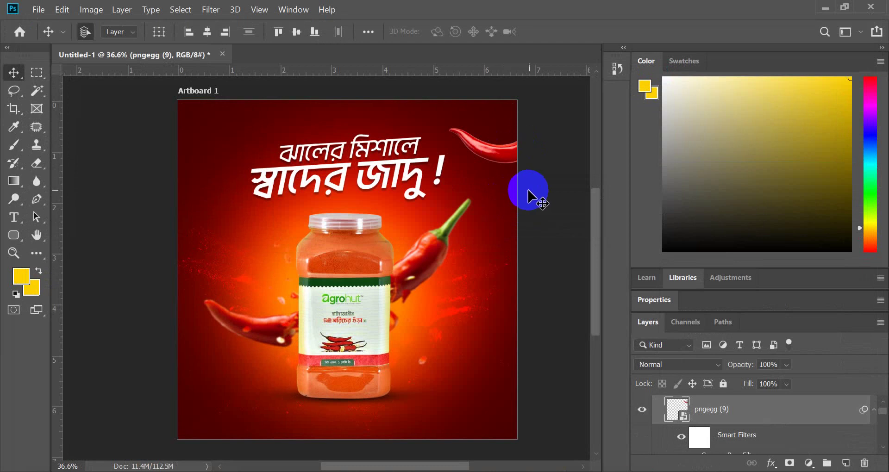
- Duplicate the top-right chili to the bottom-left corner and shrink the copy to about 18%
left_click_drag(501, 155, 209, 416)
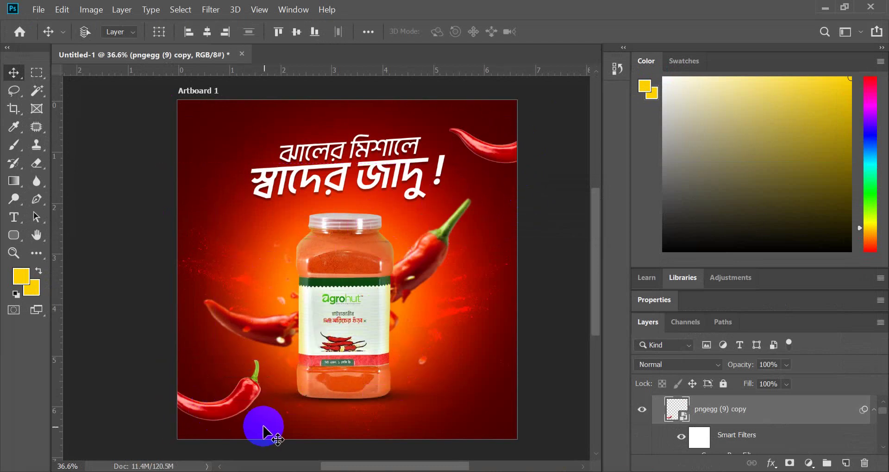
key("ctrl+t")
left_click(516, 214)
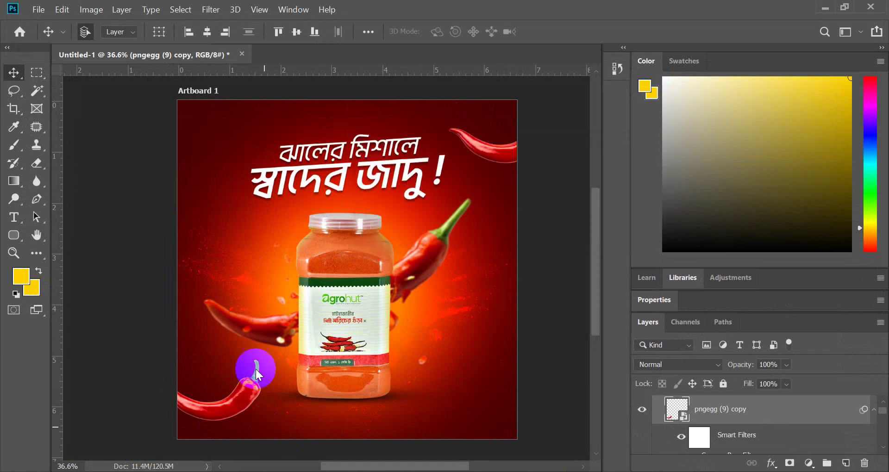
left_click_drag(274, 329, 197, 402)
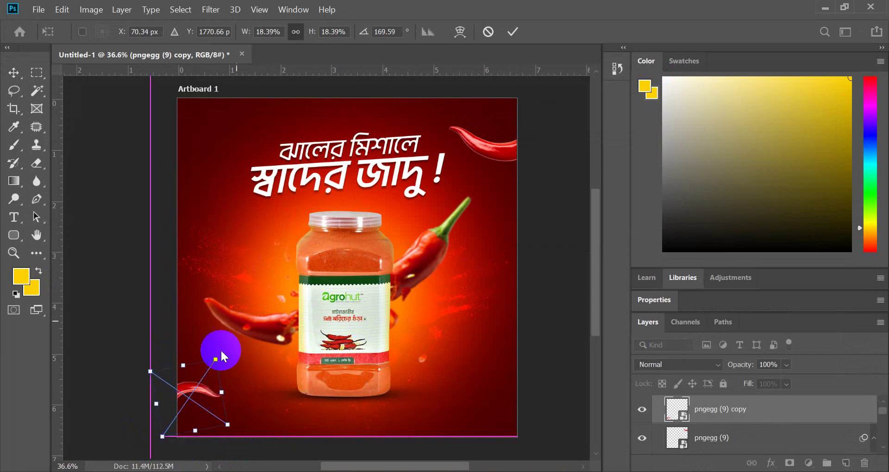
left_click(512, 31)
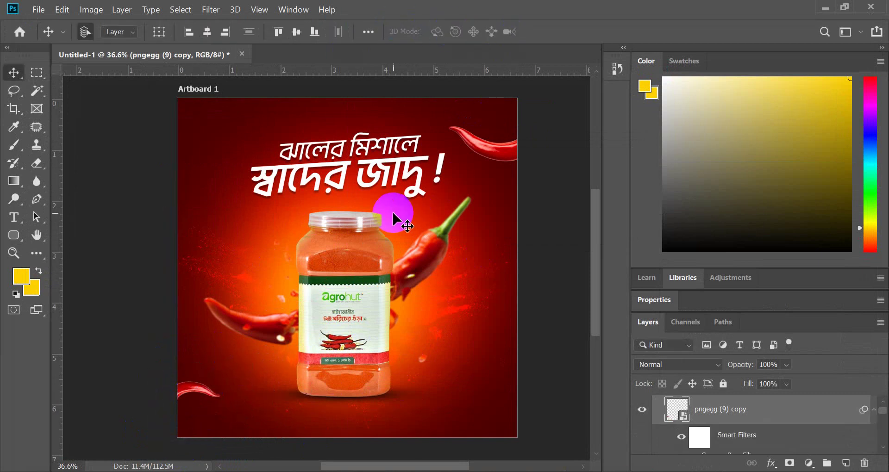
scroll(432, 174, "down", 1)
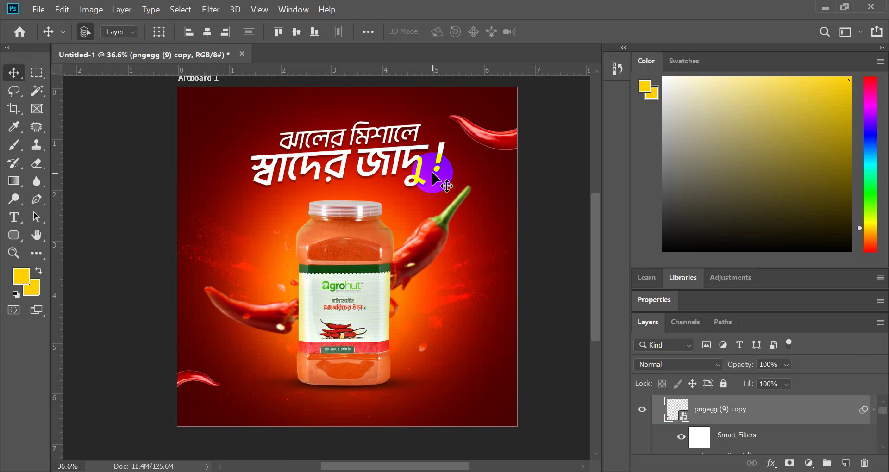
scroll(470, 154, "down", 1)
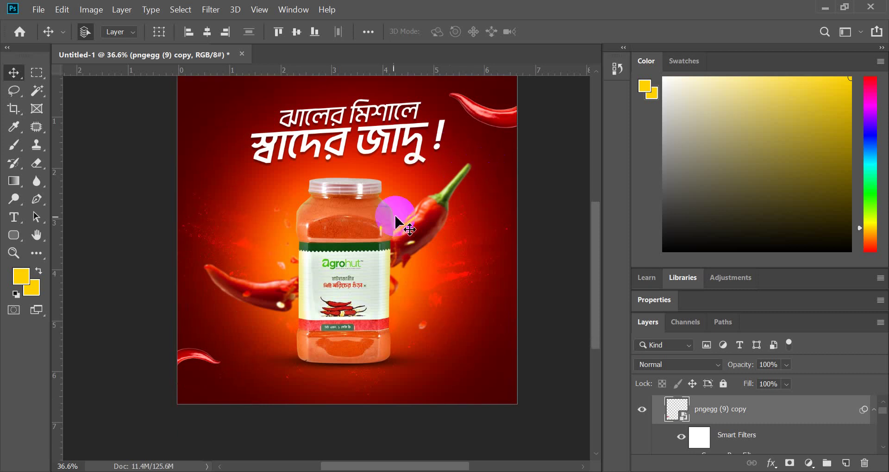
scroll(398, 225, "up", 1)
scroll(288, 317, "left", 3)
scroll(250, 337, "down", 2)
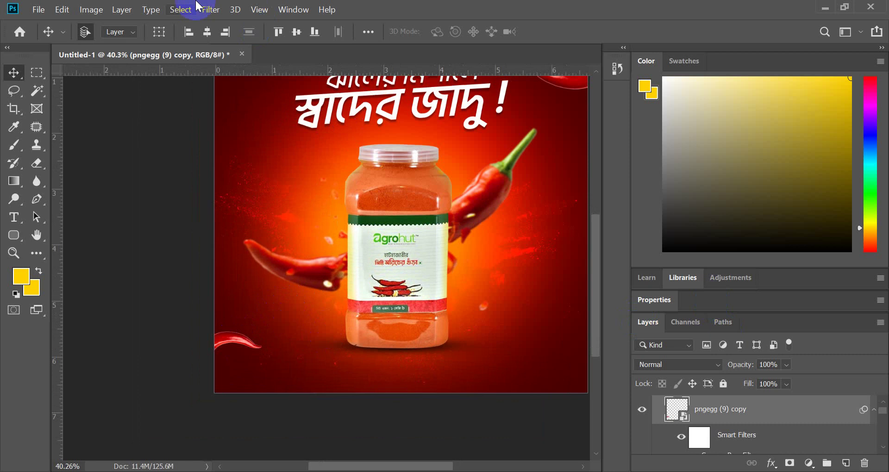
- Apply an 18-pixel Gaussian Blur to the bottom-left chili copy
left_click(180, 9)
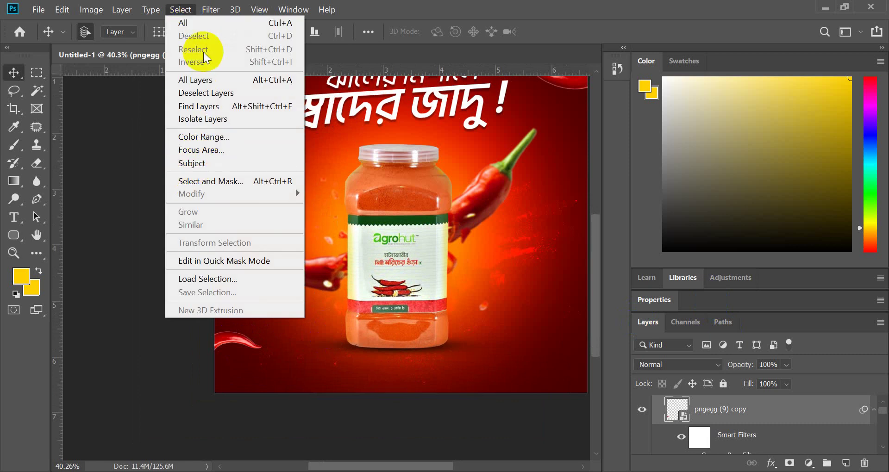
left_click(210, 10)
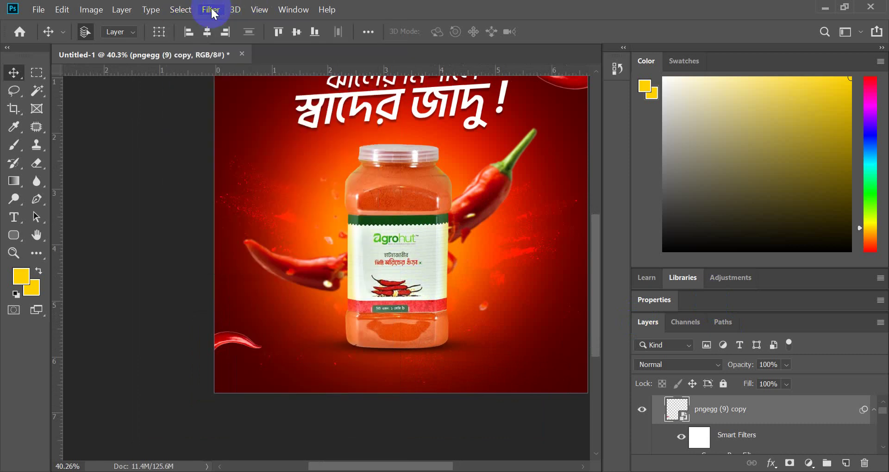
left_click(210, 10)
mouse_move(240, 157)
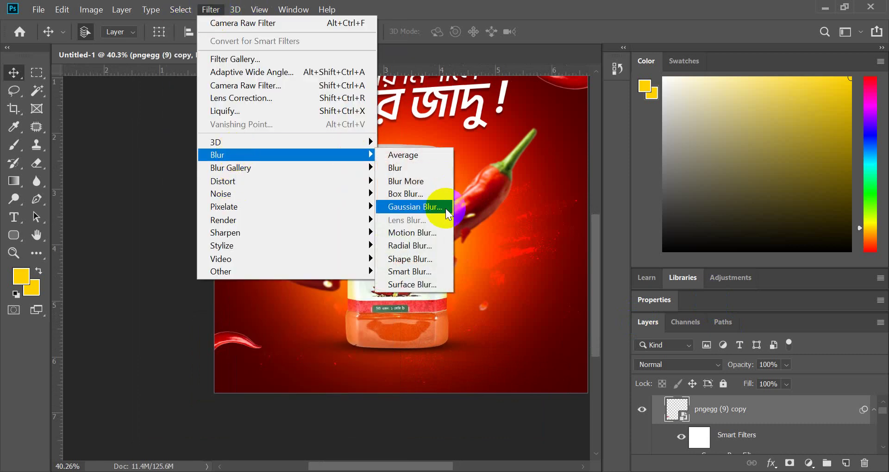
left_click(410, 205)
left_click_drag(547, 349, 581, 349)
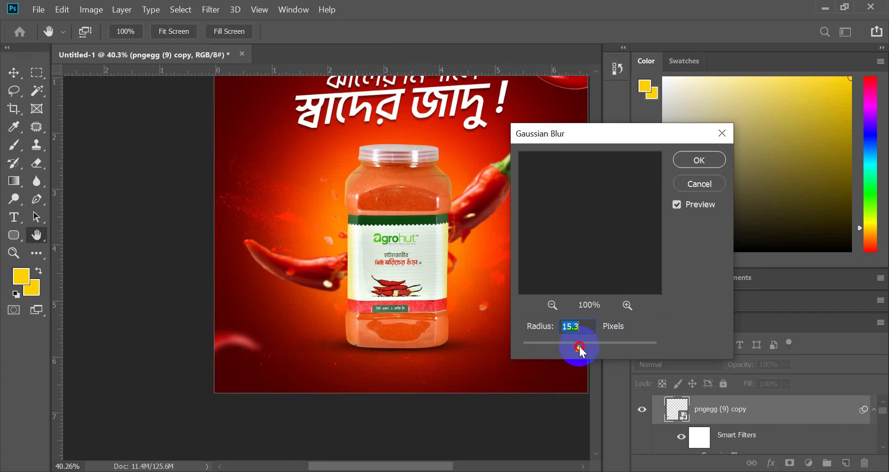
left_click_drag(582, 348, 581, 348)
left_click(690, 160)
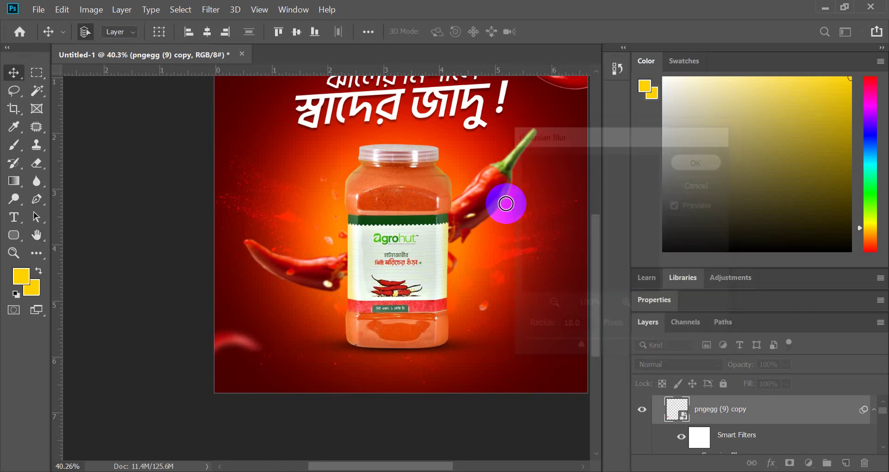
scroll(473, 224, "up", 2)
scroll(486, 213, "down", 3)
scroll(511, 194, "up", 2)
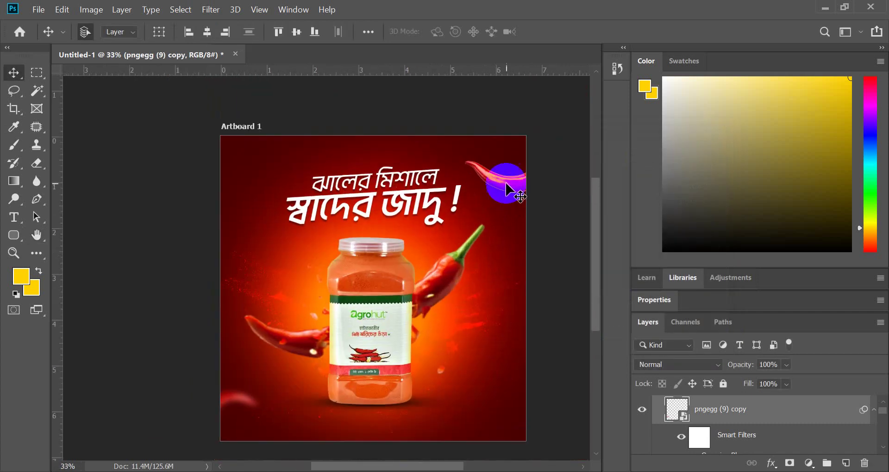
- Apply the same 18-pixel Gaussian Blur to the top-right chili layer
left_click(506, 189)
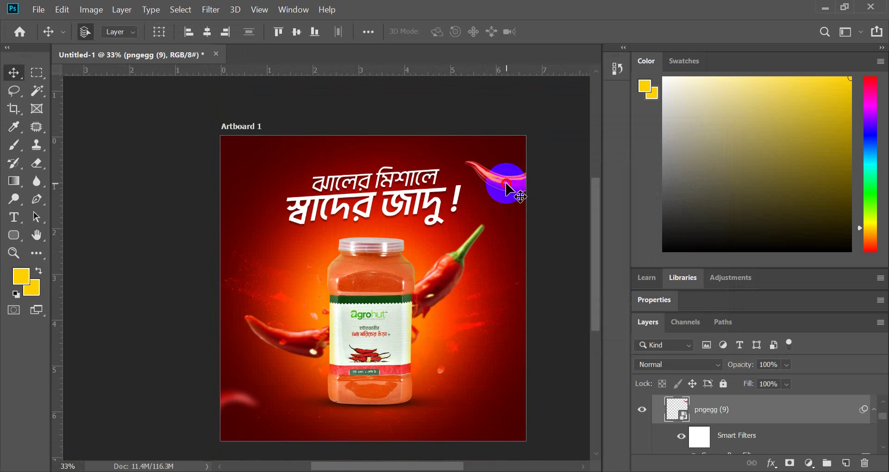
left_click(642, 410)
left_click(642, 411)
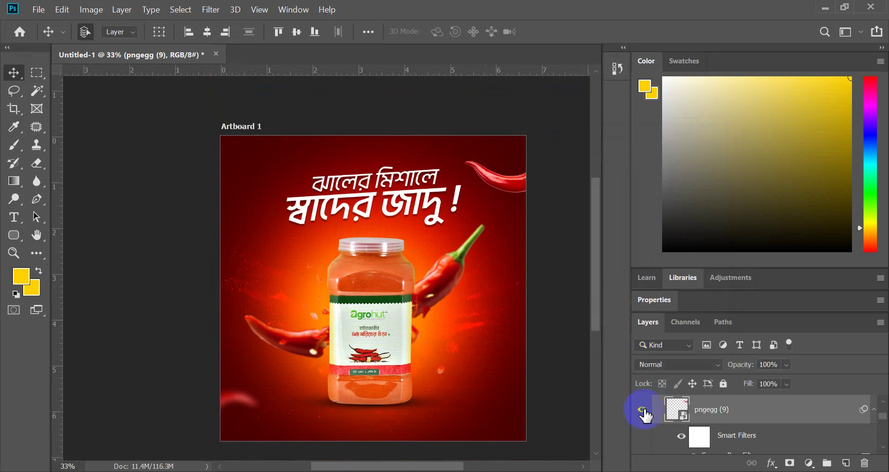
left_click(211, 9)
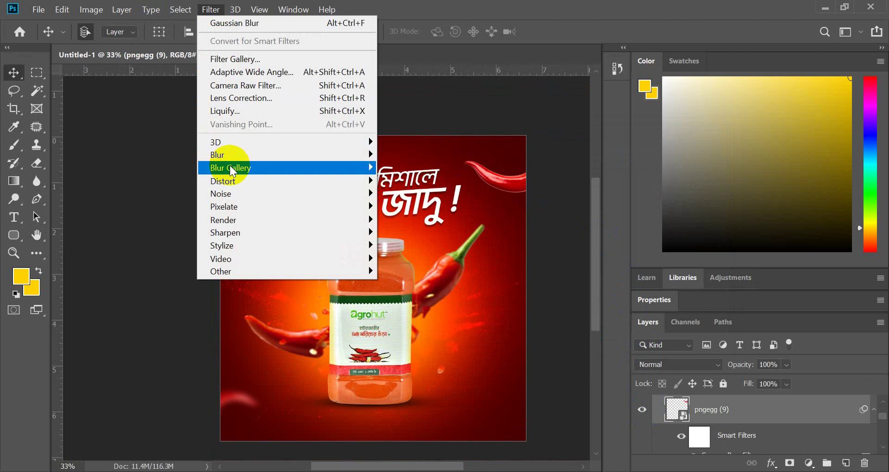
mouse_move(229, 155)
left_click(403, 208)
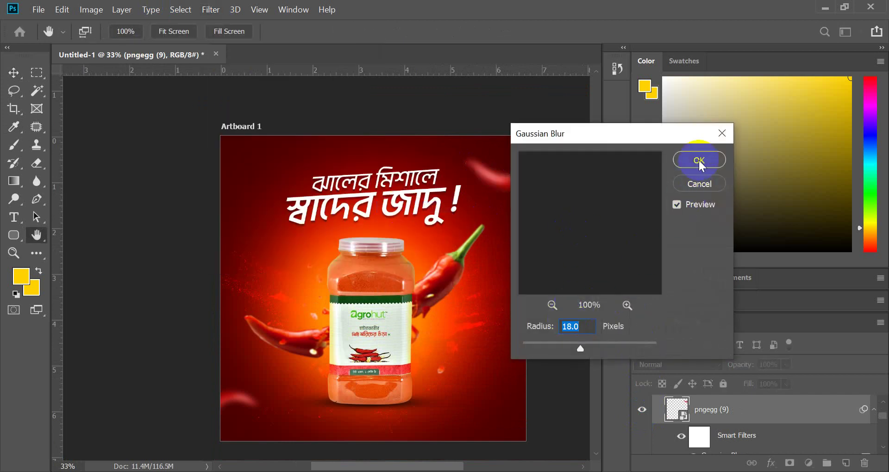
left_click(699, 161)
- Switch off the Gaussian Blur on the large chili layer pngegg (8)
scroll(486, 278, "up", 2)
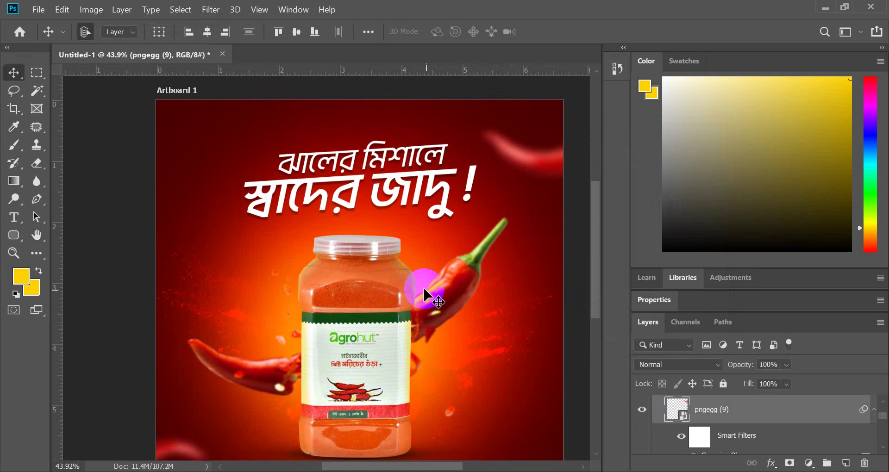
left_click(444, 304)
scroll(728, 423, "down", 2)
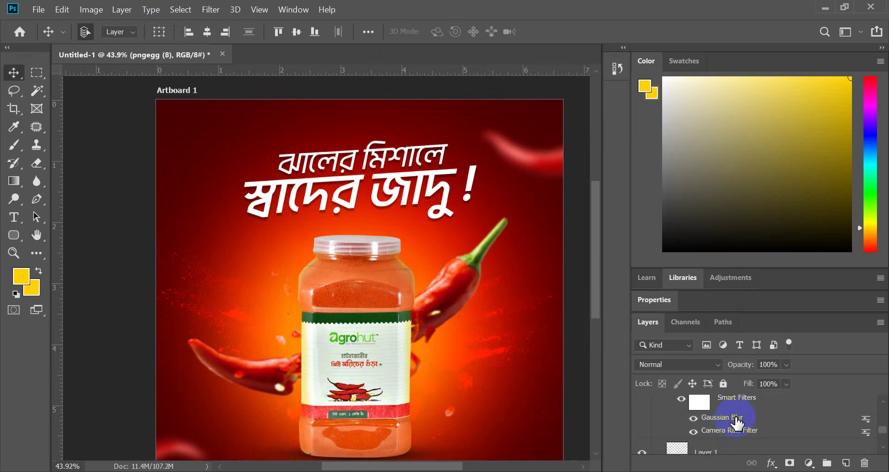
left_click(696, 418)
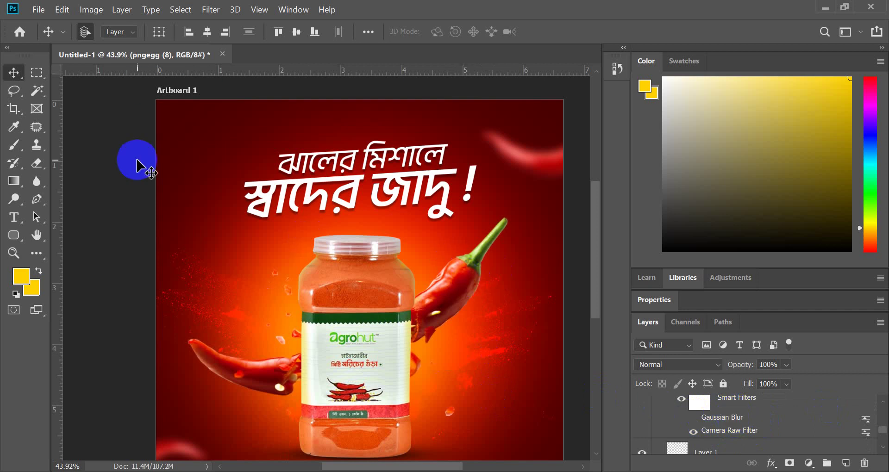
- Add a Motion Blur at 0° angle and 38 px distance to the large chili
left_click(210, 10)
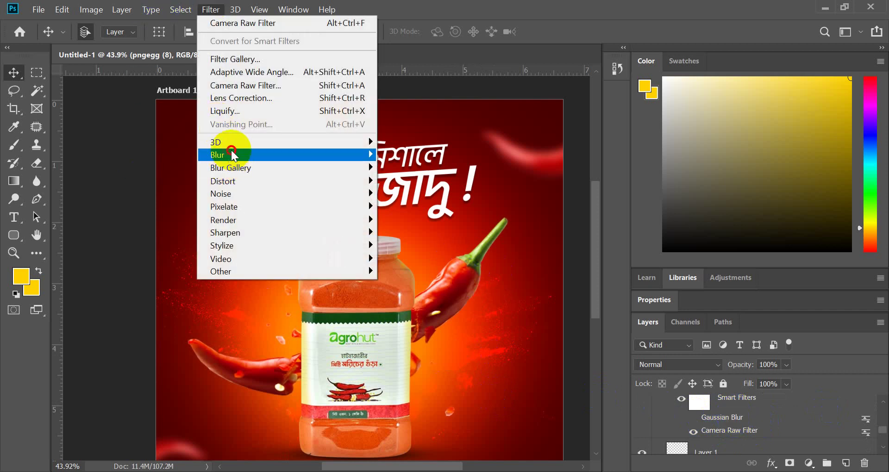
mouse_move(376, 152)
left_click(409, 232)
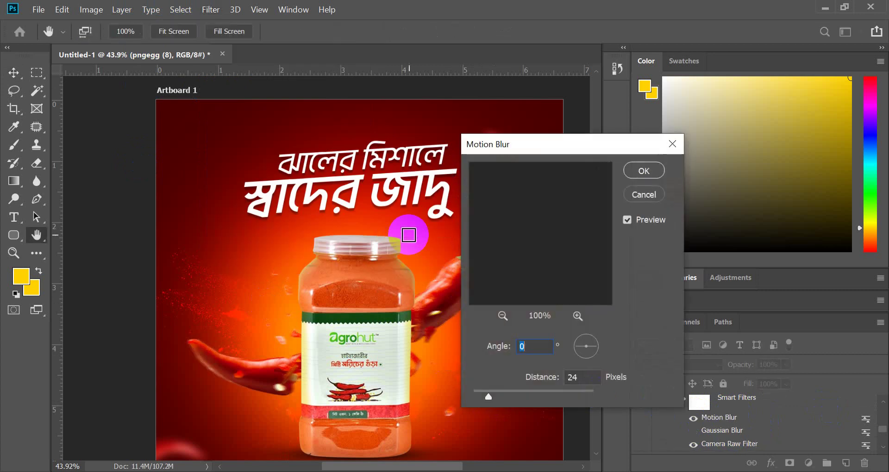
left_click_drag(615, 145, 743, 132)
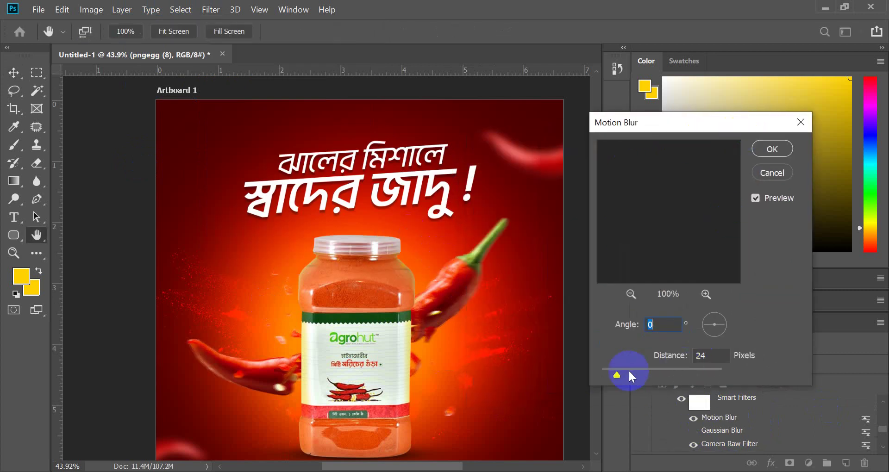
left_click_drag(616, 375, 631, 375)
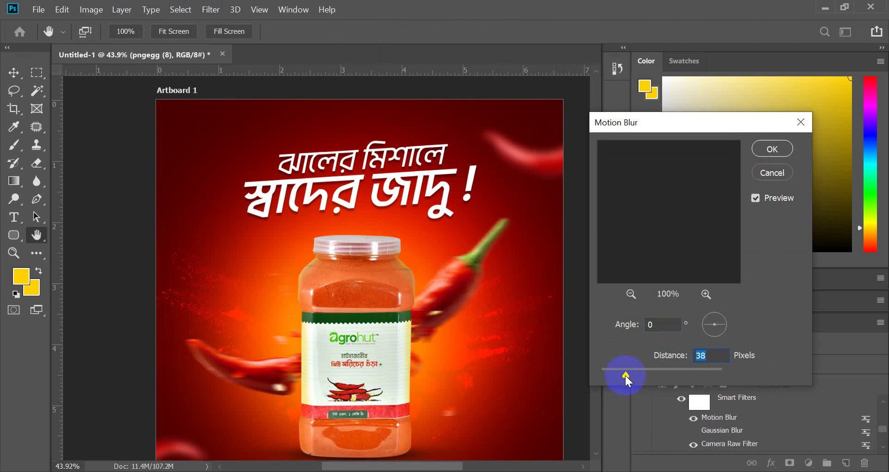
left_click(772, 149)
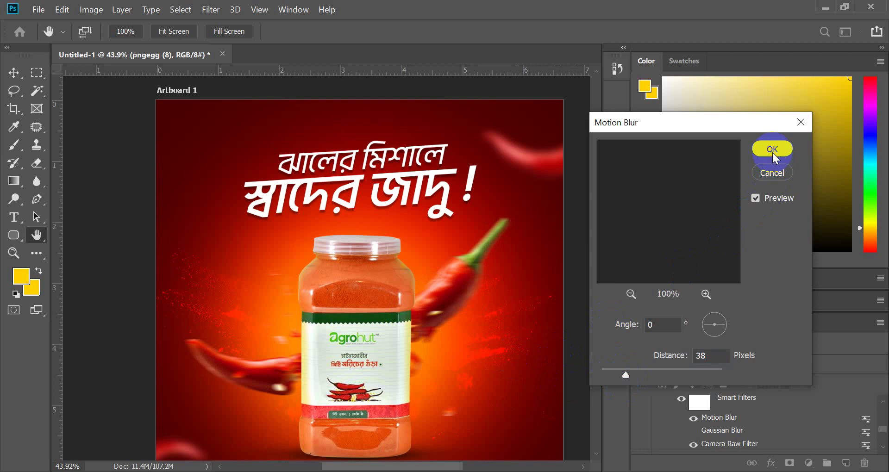
scroll(397, 254, "down", 2)
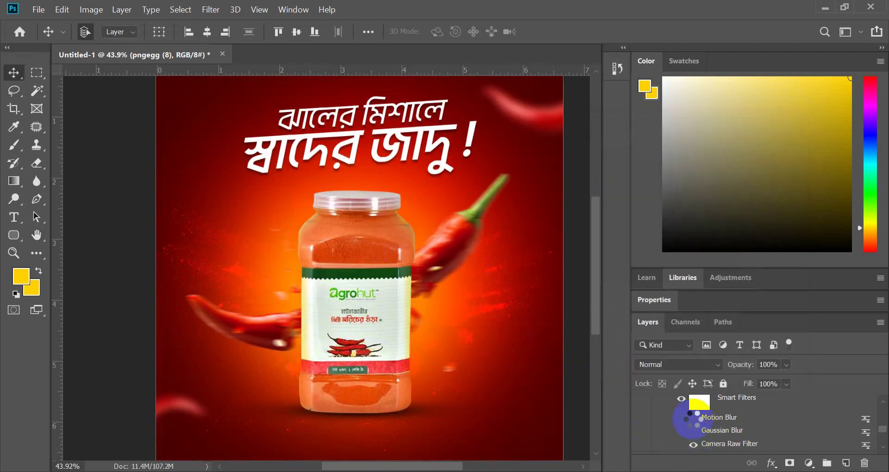
- Toggle the chili's Motion Blur and Camera Raw filters off and on to compare
left_click(693, 417)
left_click(693, 444)
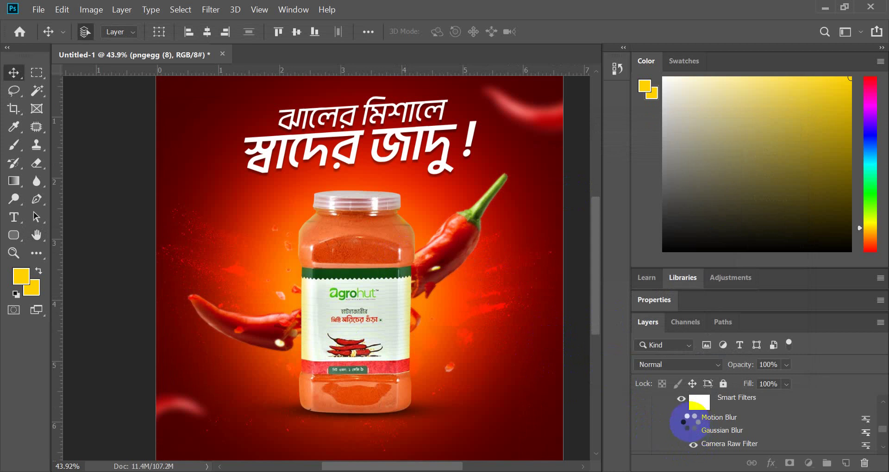
left_click(693, 418)
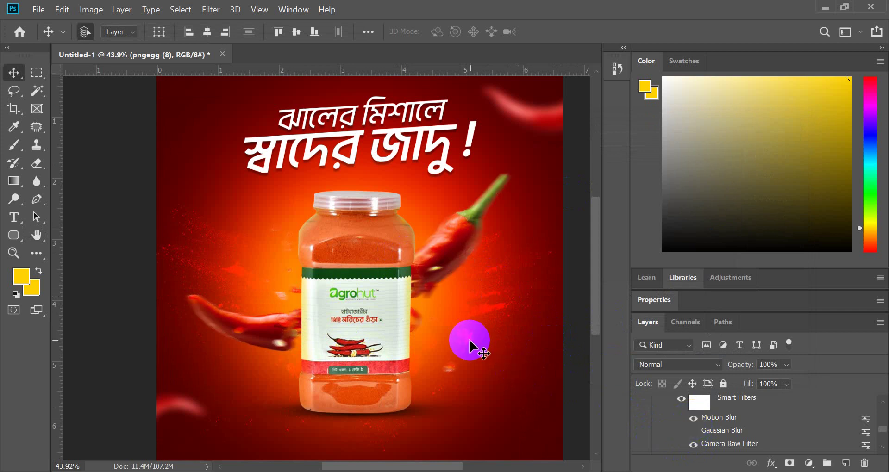
- Review the finished ad on the canvas, then bring the Chrome chili download page forward
scroll(470, 345, "down", 1)
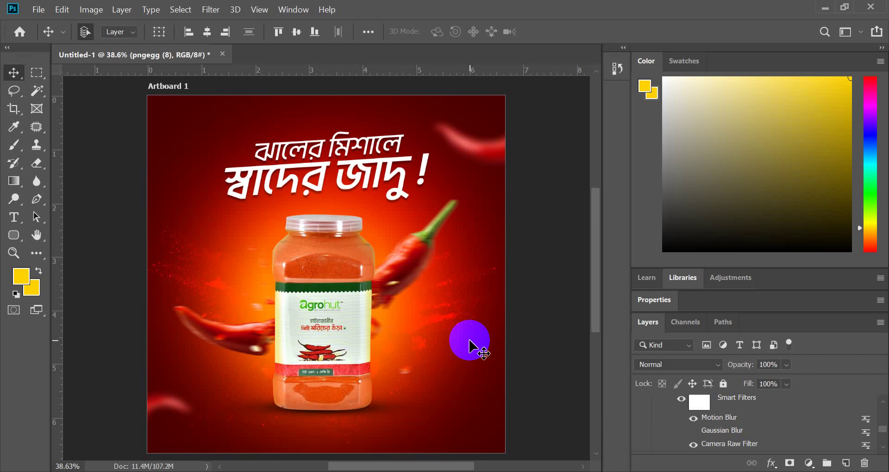
scroll(470, 341, "down", 2)
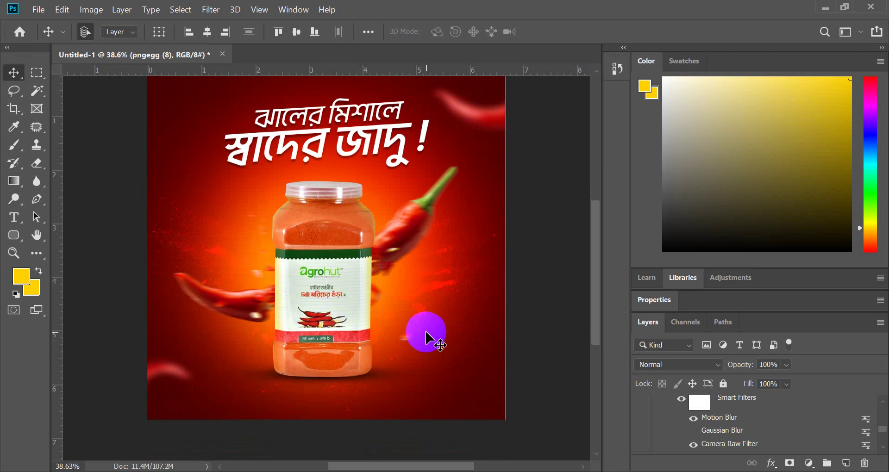
scroll(426, 334, "up", 1)
scroll(426, 334, "down", 2)
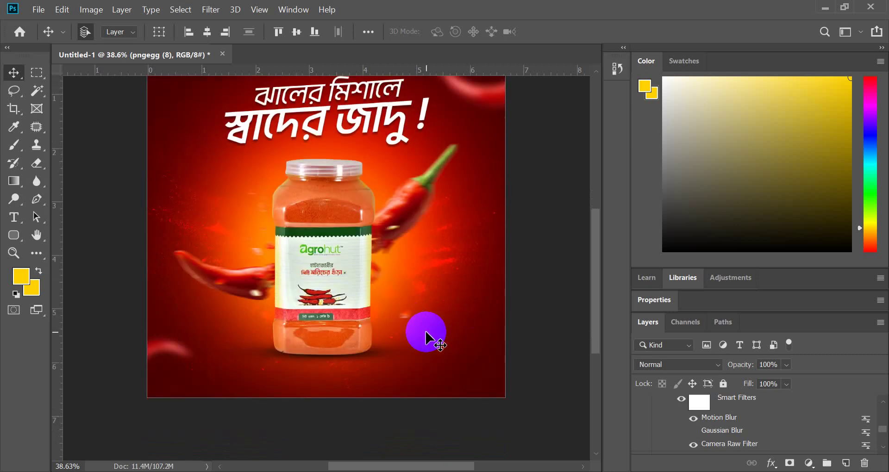
scroll(348, 353, "up", 2)
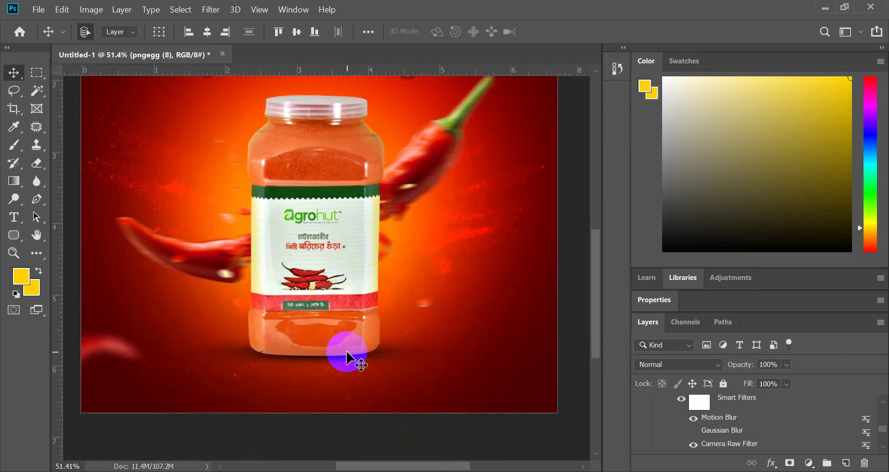
scroll(347, 354, "up", 3)
scroll(347, 356, "down", 2)
scroll(234, 314, "down", 1)
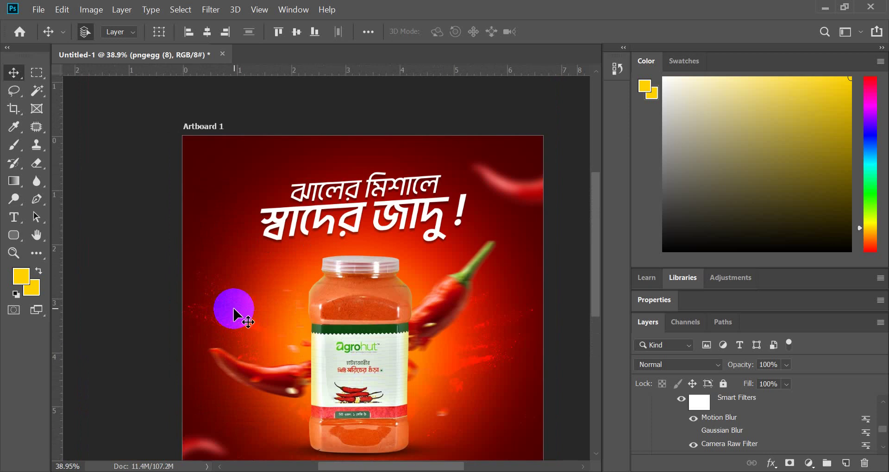
scroll(298, 209, "down", 1)
scroll(347, 272, "down", 2)
scroll(345, 254, "up", 3)
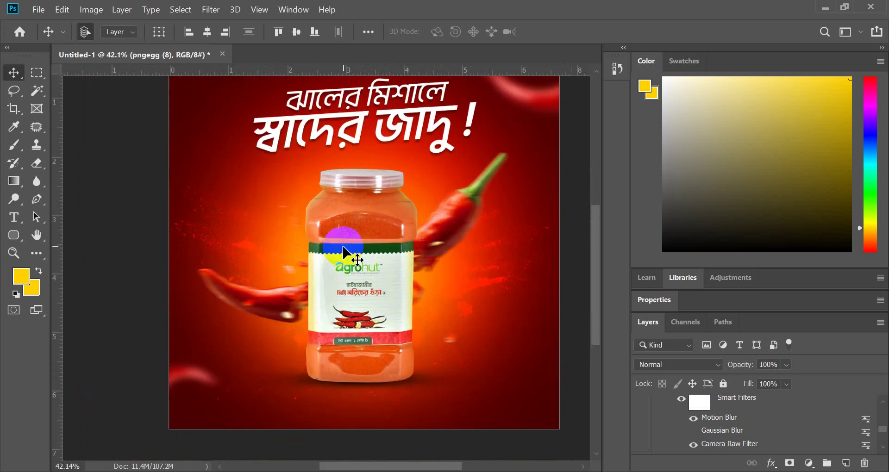
scroll(345, 254, "down", 1)
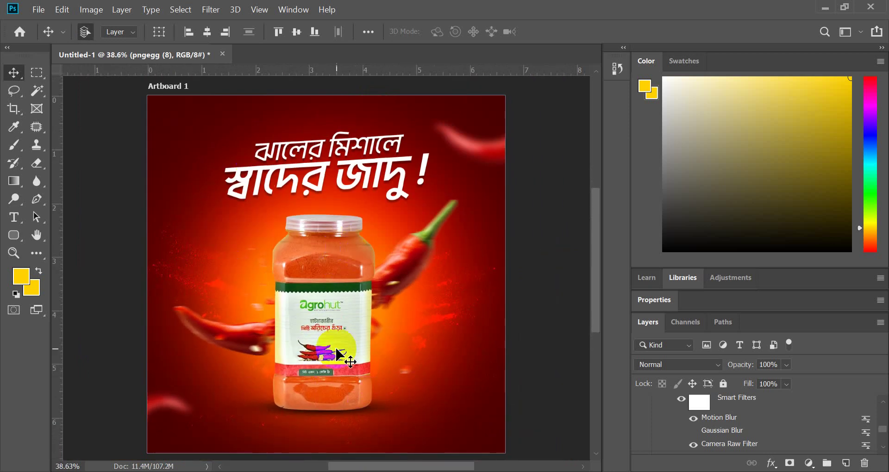
left_click(377, 412)
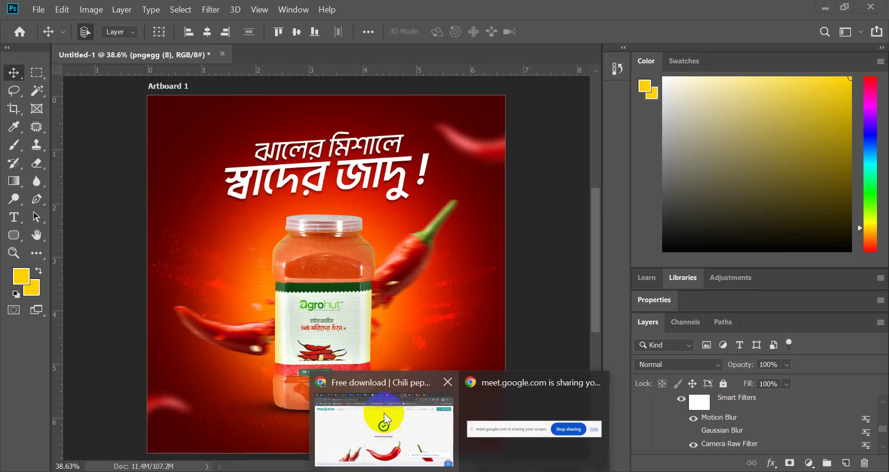
- Download the AgroHut Bangladesh page's logo profile photo from Facebook
left_click(41, 5)
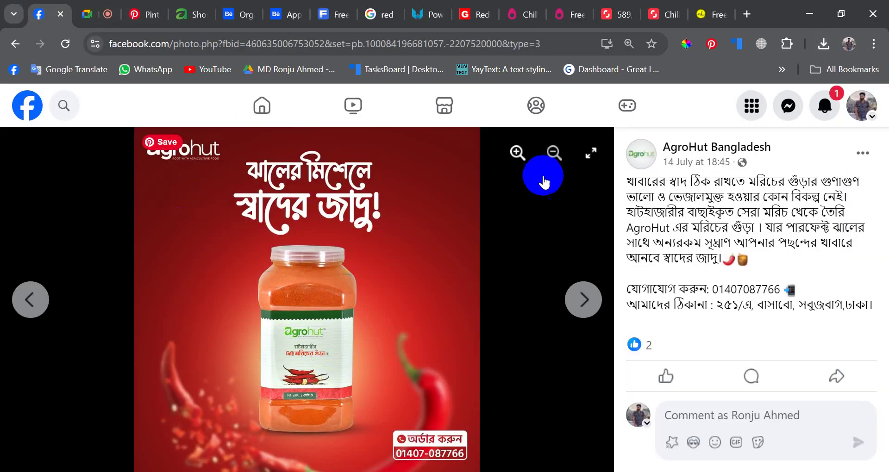
left_click(635, 158)
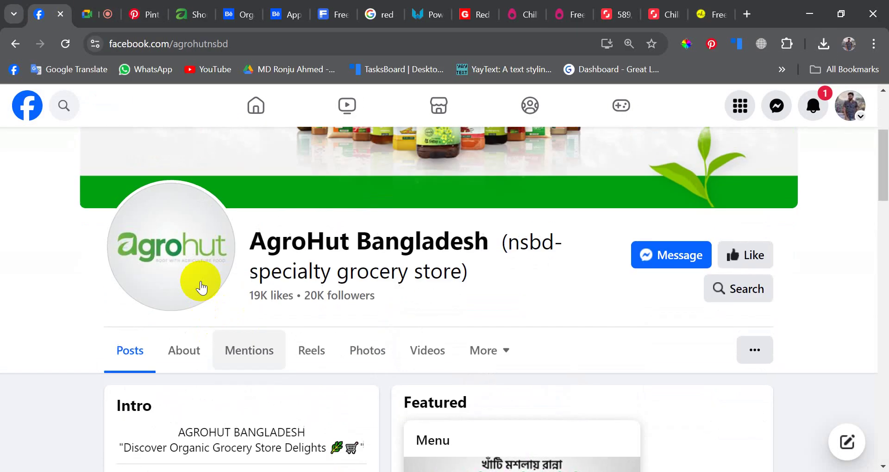
left_click(201, 288)
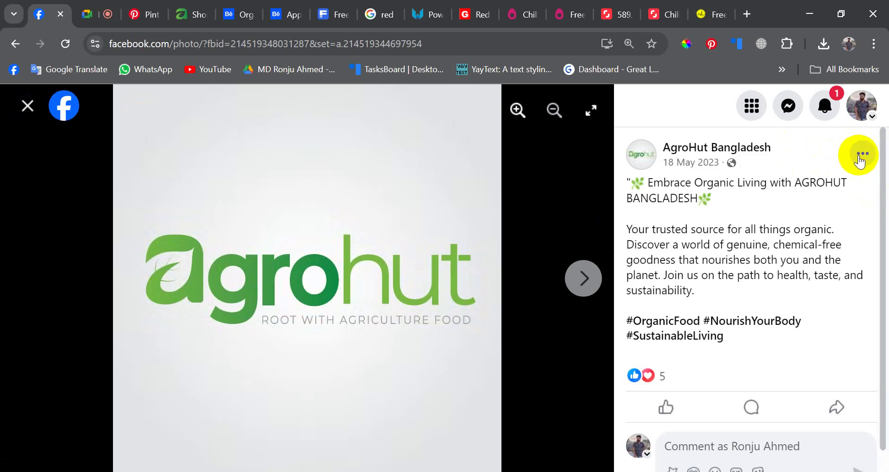
left_click(861, 154)
left_click(652, 303)
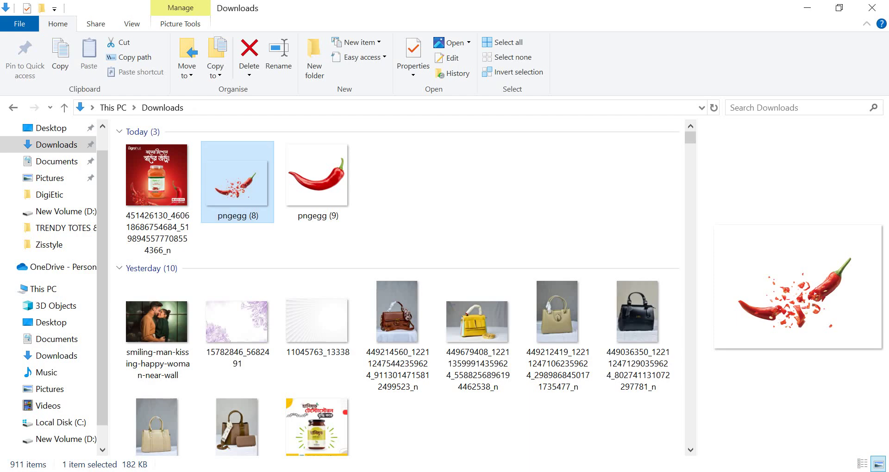
- Return to the Facebook browser window and open a new blank tab
key("alt+Tab")
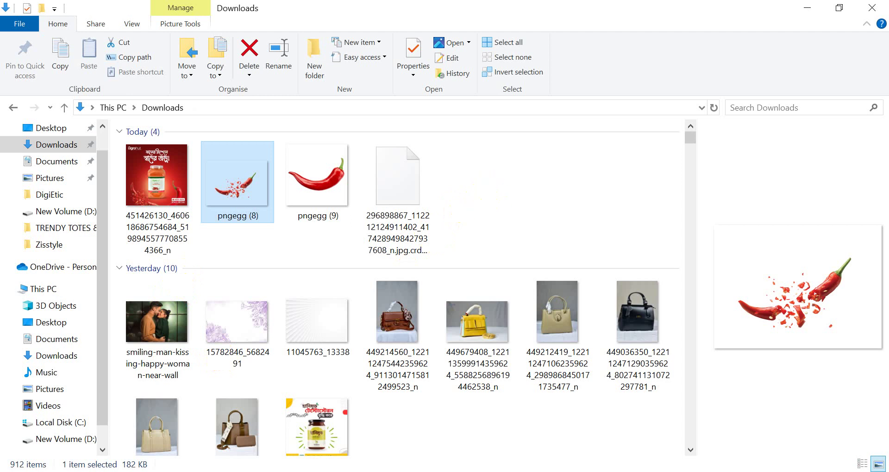
mouse_move(459, 471)
left_click(448, 384)
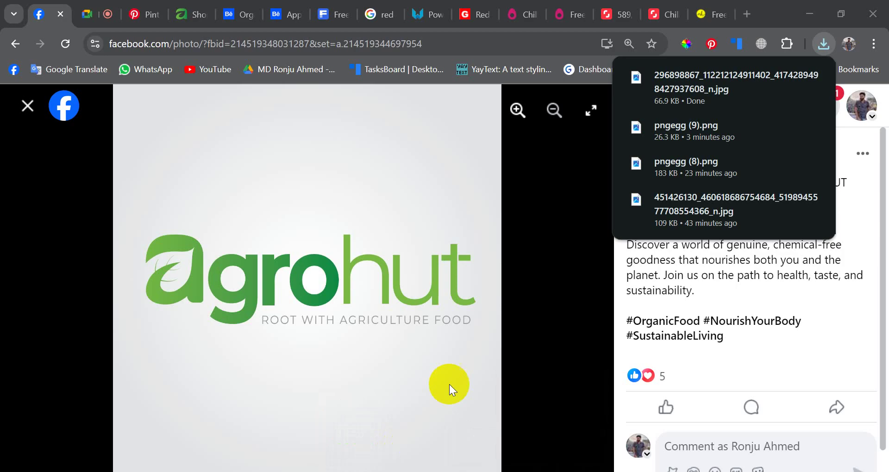
left_click(743, 4)
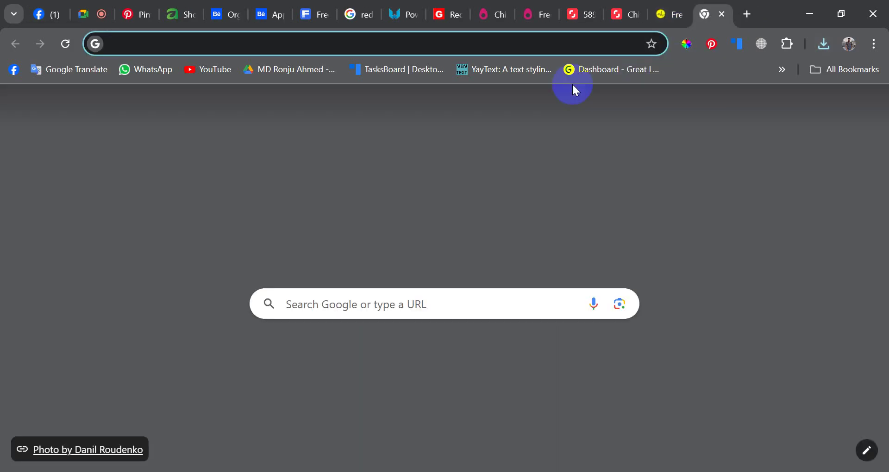
- Load the remove.bg site in the new tab, then show the Google Meet call
type("REmove.bg")
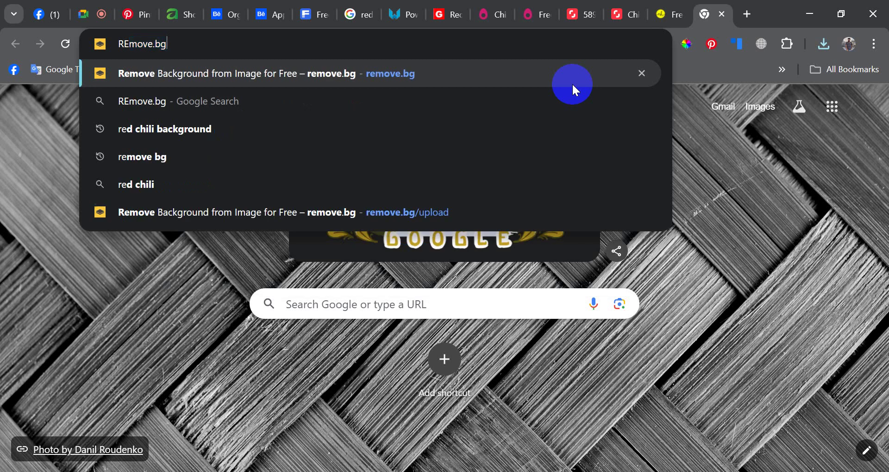
key("Return")
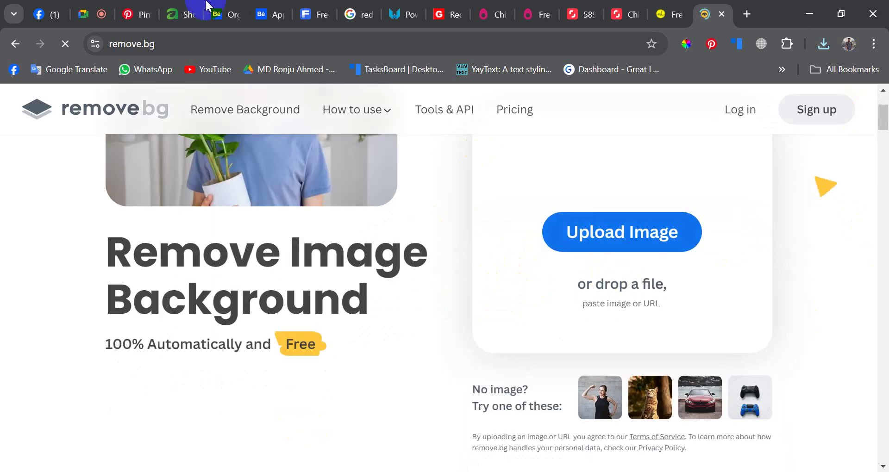
left_click(99, 12)
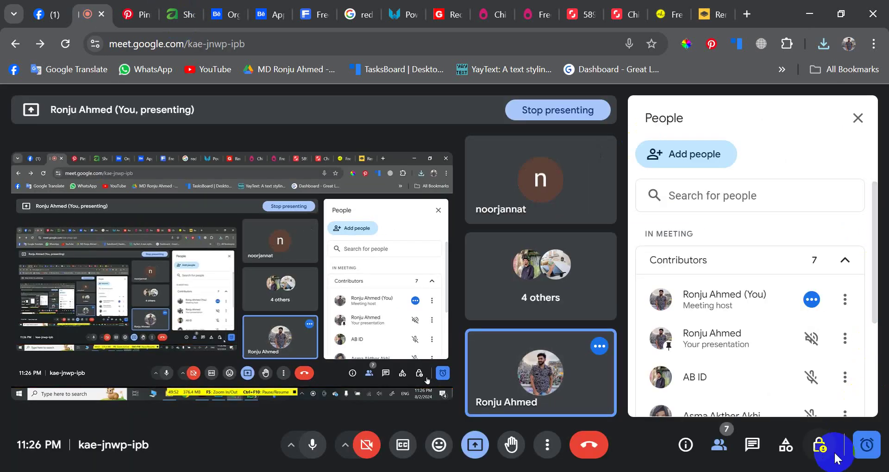
- Dismiss Google Meet's call-ending warning and return to the remove.bg tab
left_click(855, 448)
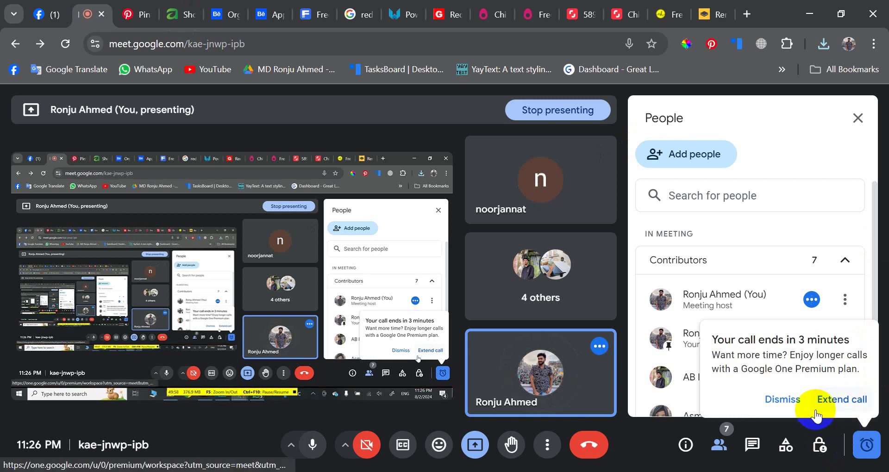
left_click(783, 399)
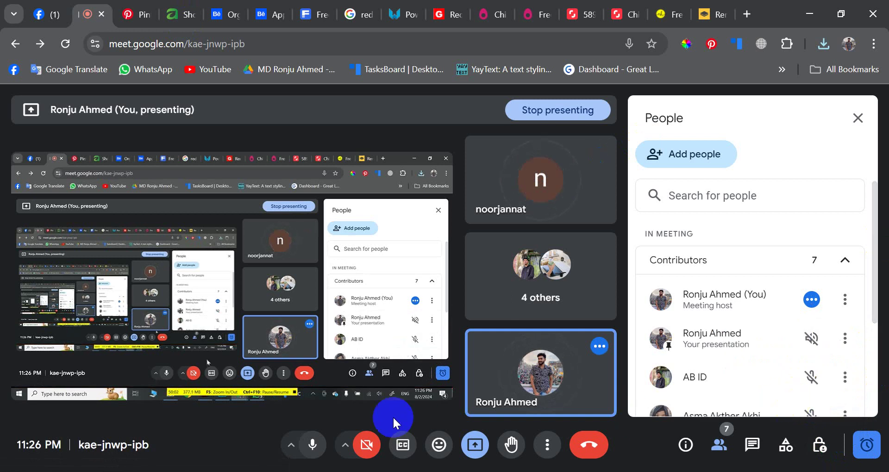
key("alt+Tab")
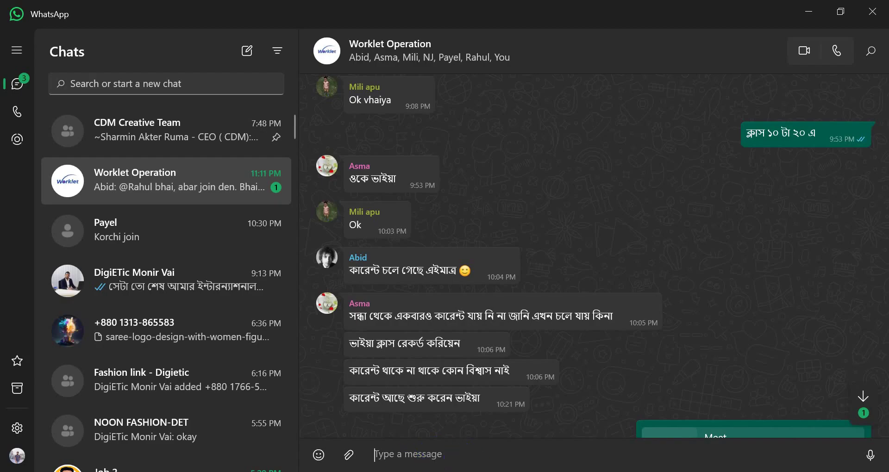
left_click(415, 416)
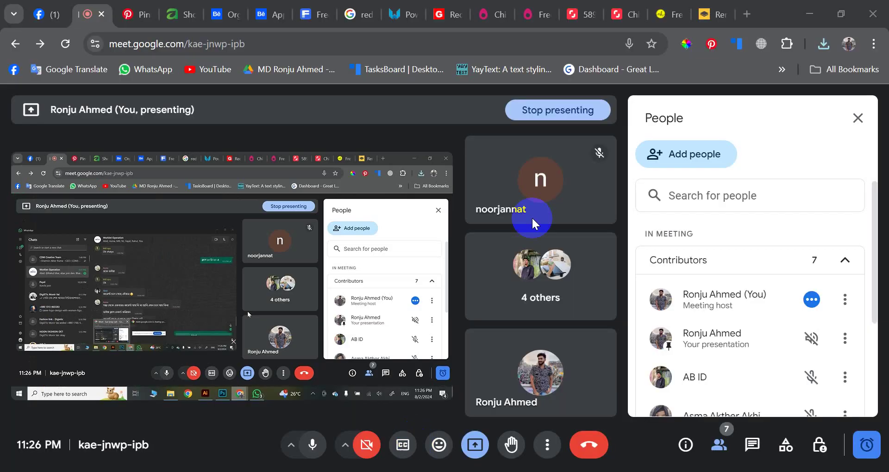
left_click(711, 14)
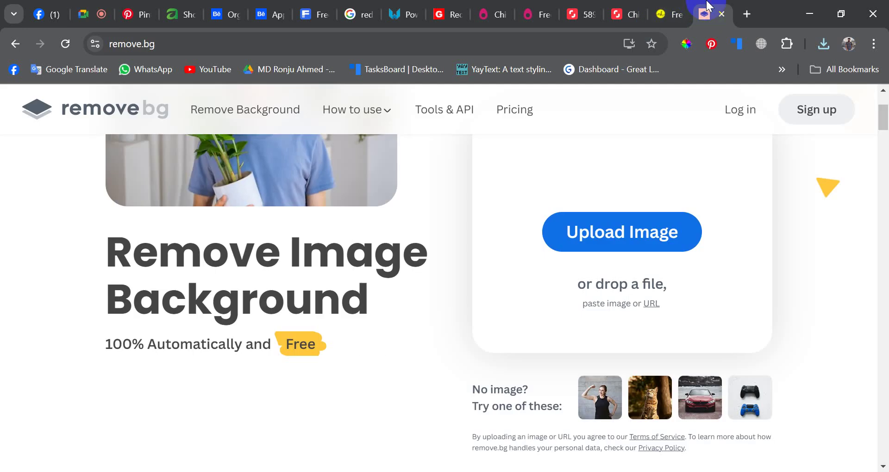
- Remove the AgroHut logo JPG's background on remove.bg and download the transparent PNG
left_click(628, 223)
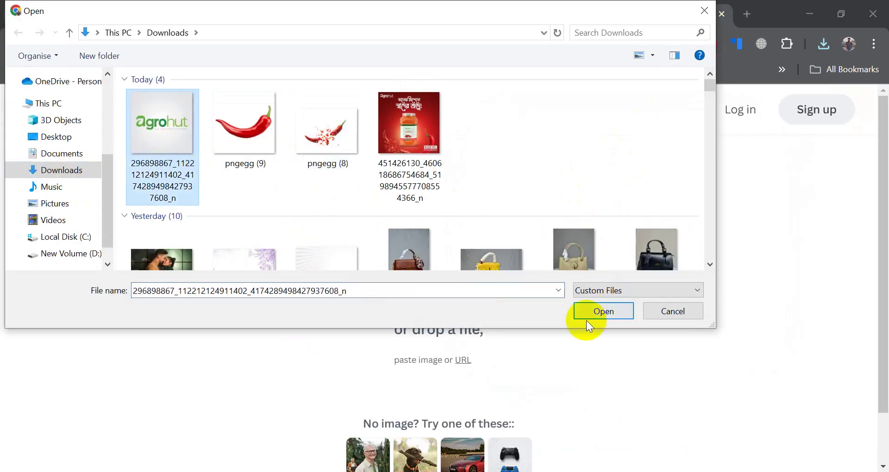
left_click(595, 313)
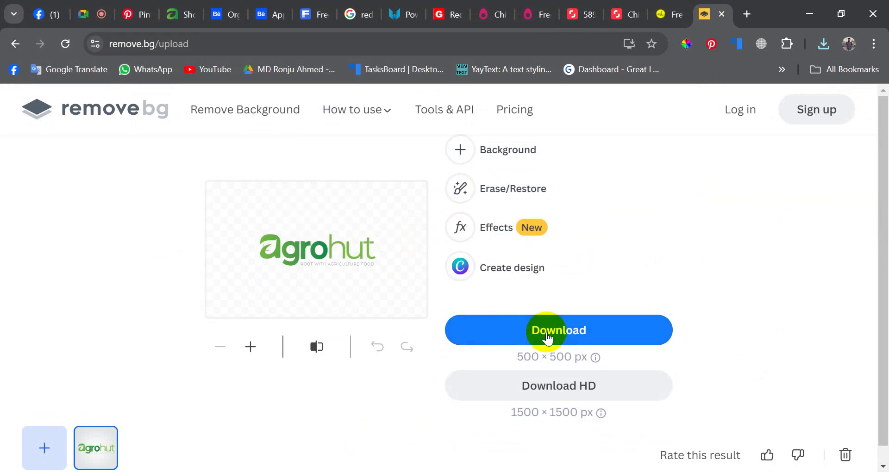
left_click(548, 338)
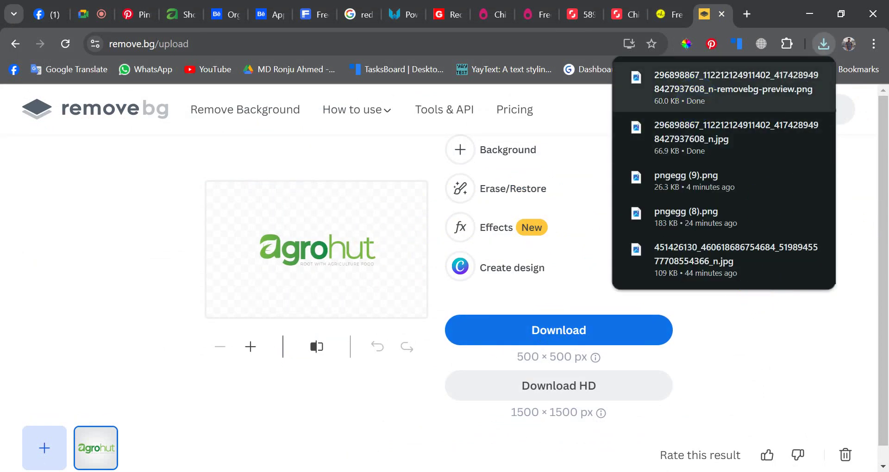
key("alt+Tab")
left_click(293, 274)
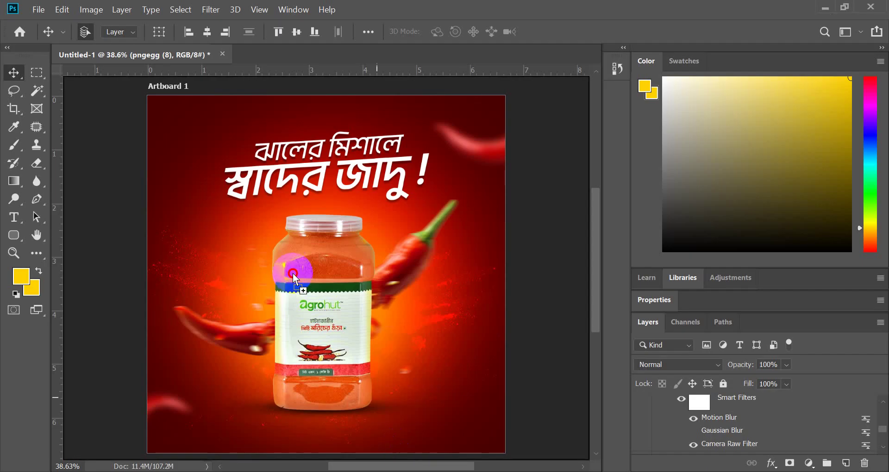
- Commit the placed transparent AgroHut logo image in the ad
key("ctrl+t")
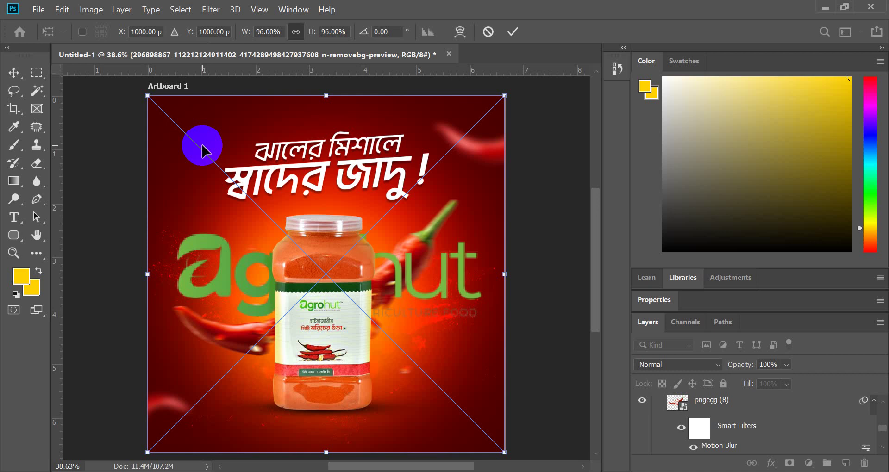
scroll(219, 162, "up", 5)
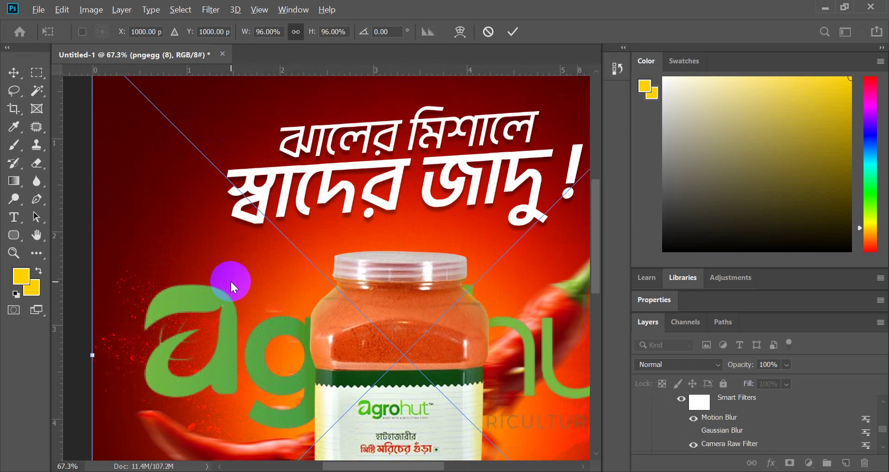
scroll(228, 282, "down", 5)
left_click(511, 31)
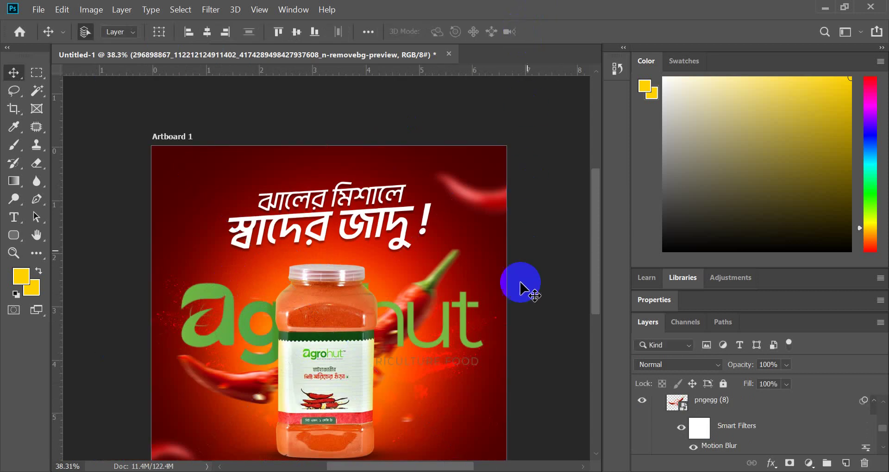
- Shrink the logo to about 20.62% and nudge it into the top-left corner
key("ctrl+t")
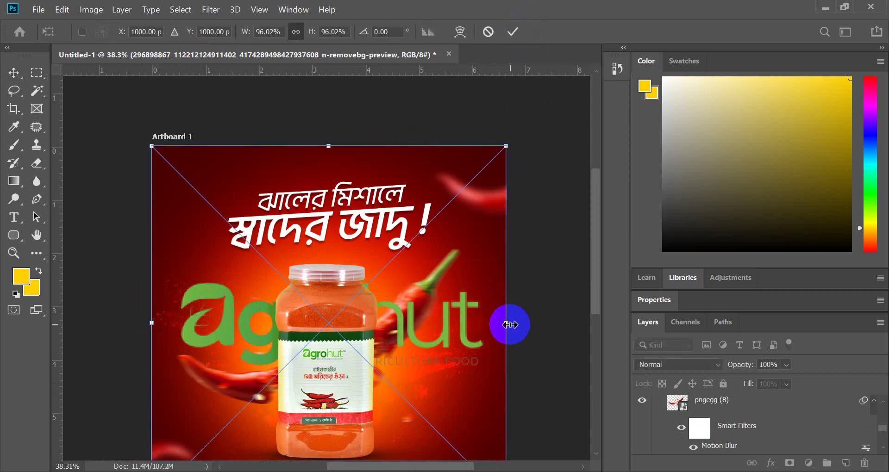
left_click_drag(510, 325, 225, 166)
scroll(229, 189, "up", 4)
left_click(512, 32)
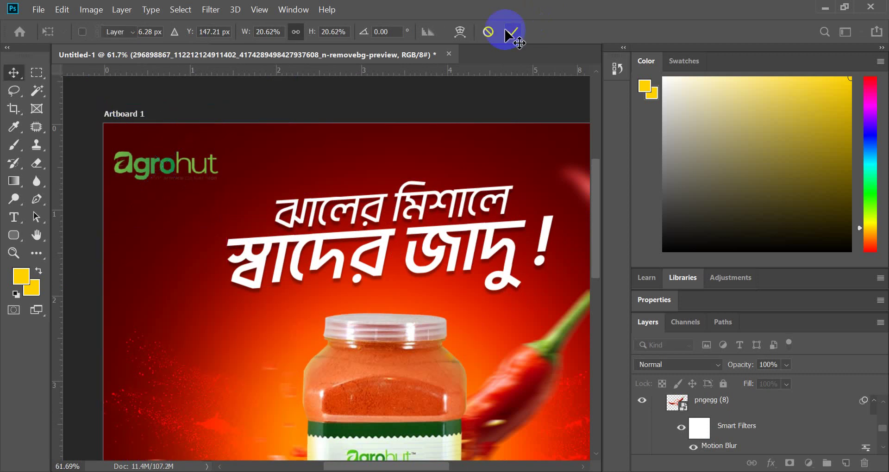
scroll(142, 176, "up", 5)
left_click_drag(156, 191, 166, 190)
- Settle the logo precisely into the artboard's top-left corner
scroll(118, 179, "down", 1)
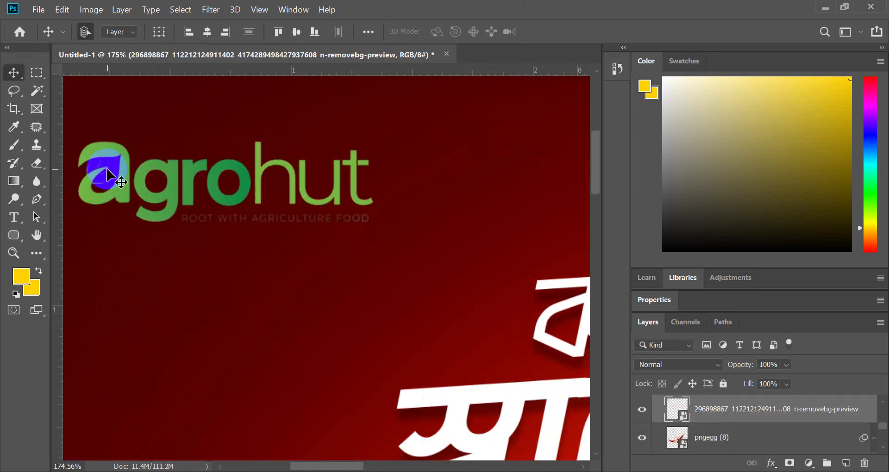
scroll(198, 193, "down", 2)
scroll(192, 192, "up", 2)
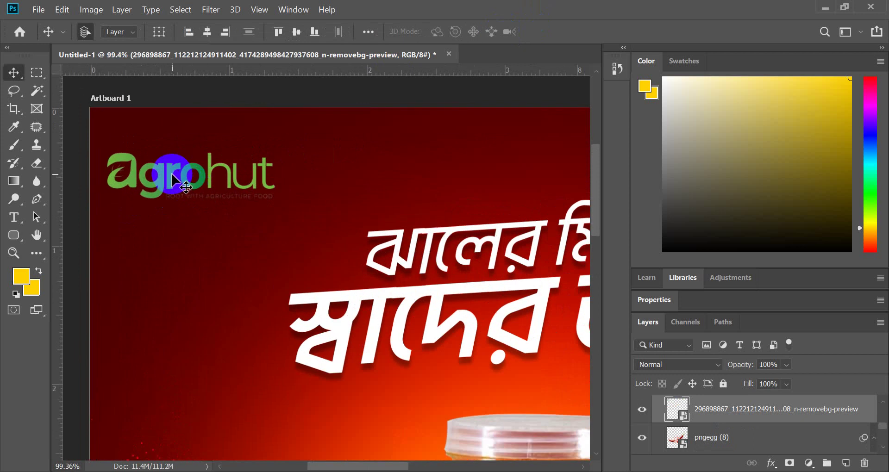
left_click_drag(176, 173, 180, 177)
scroll(166, 179, "down", 2)
scroll(292, 230, "up", 1)
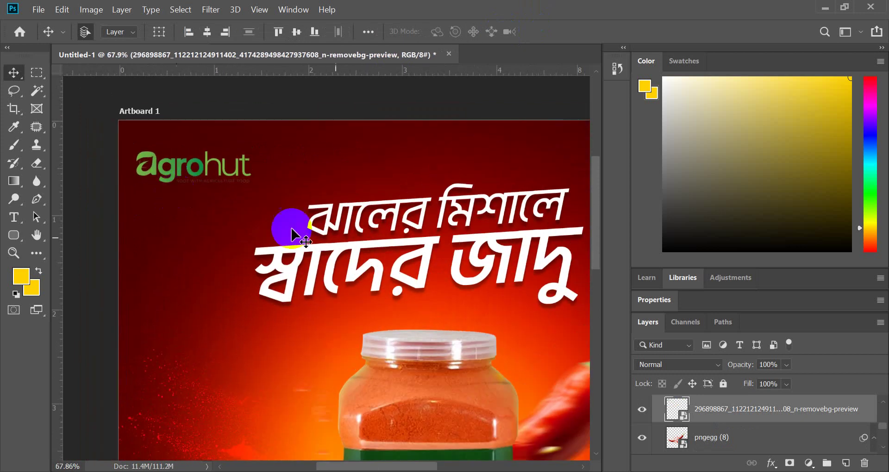
- Add a white Color Overlay layer effect to the AgroHut logo
left_click(769, 463)
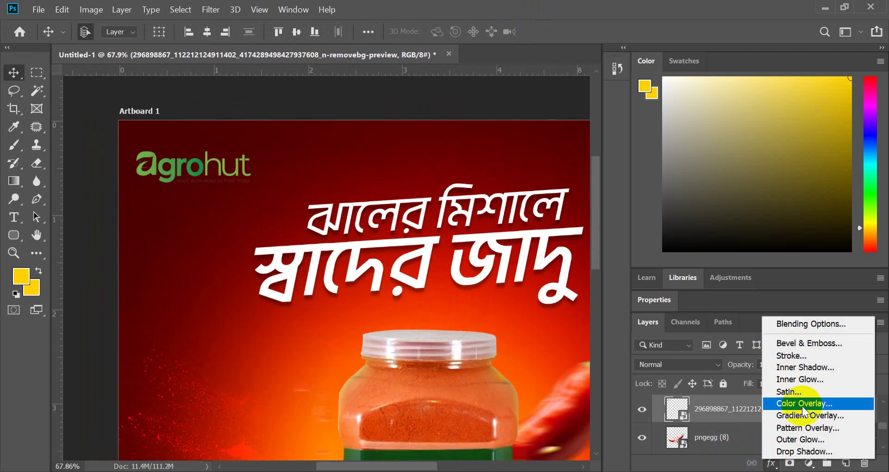
left_click(804, 407)
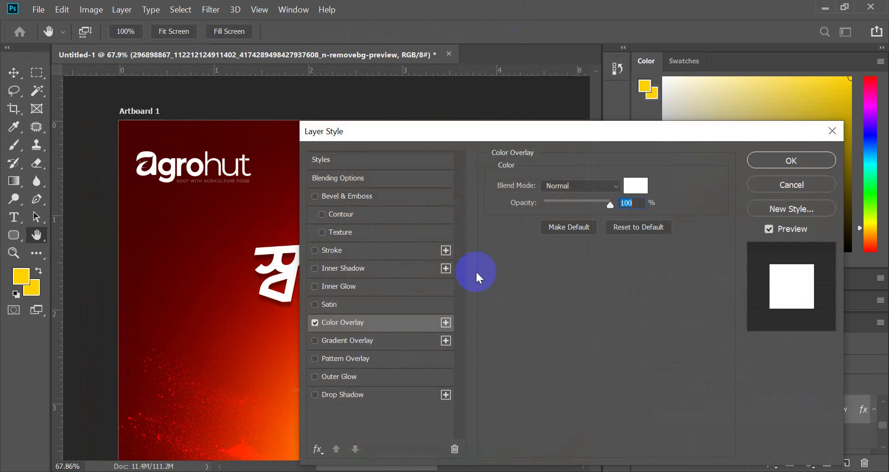
left_click(790, 161)
left_click_drag(433, 243, 440, 247)
- Fit the artboard in view and select the headline's smart object layer
key("ctrl+0")
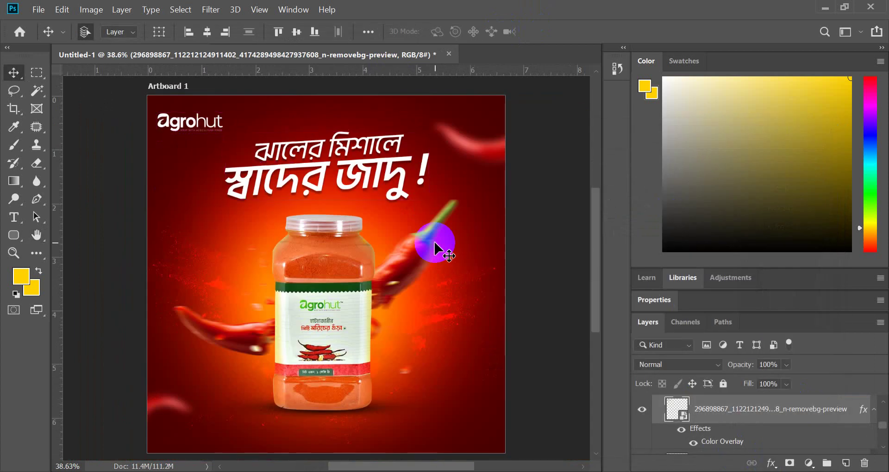
scroll(308, 172, "up", 2)
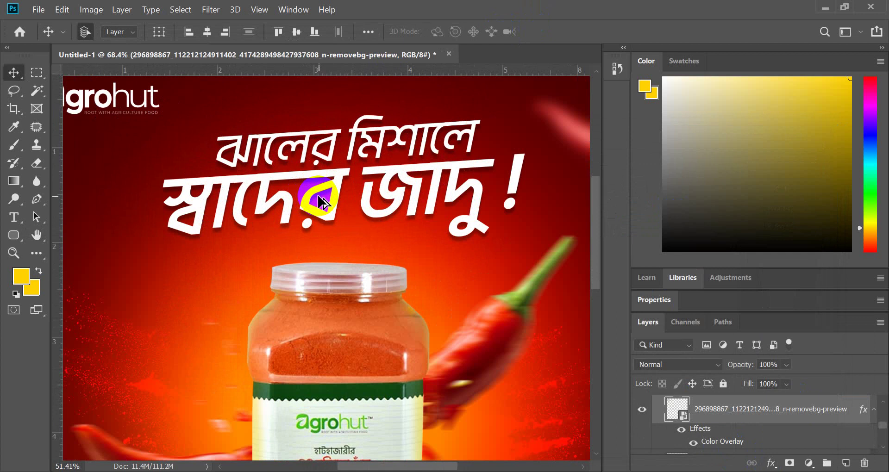
scroll(319, 199, "down", 3)
scroll(324, 203, "up", 2)
scroll(323, 202, "down", 1)
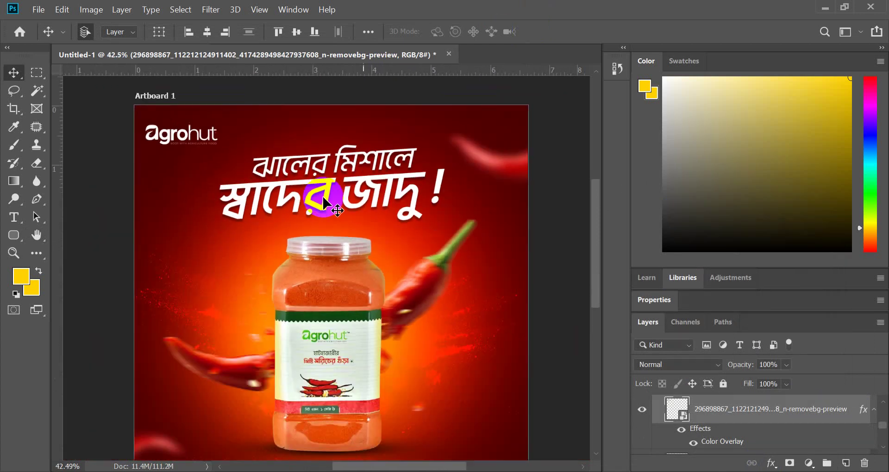
scroll(325, 204, "up", 1)
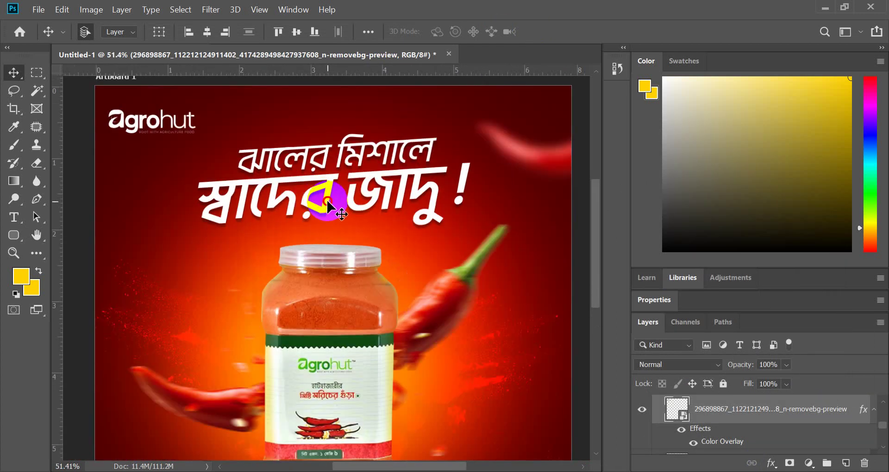
left_click(327, 206)
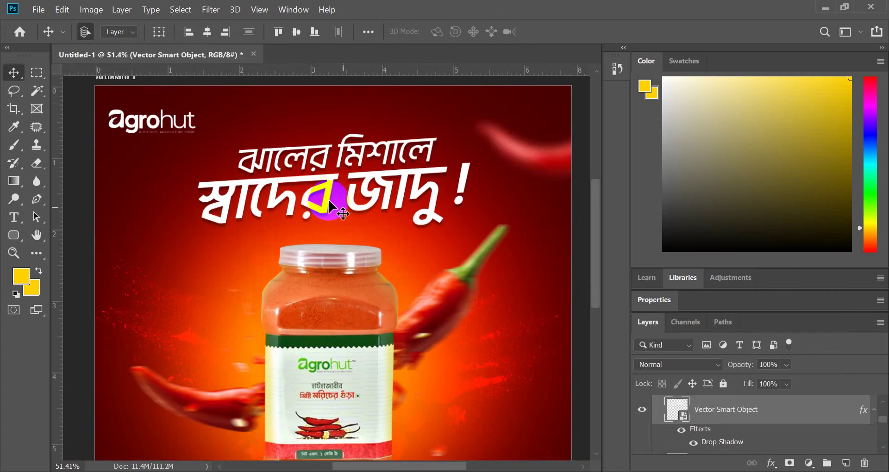
- Open the headline smart object in Illustrator and convert the Bengali text to outlines
double_click(684, 422)
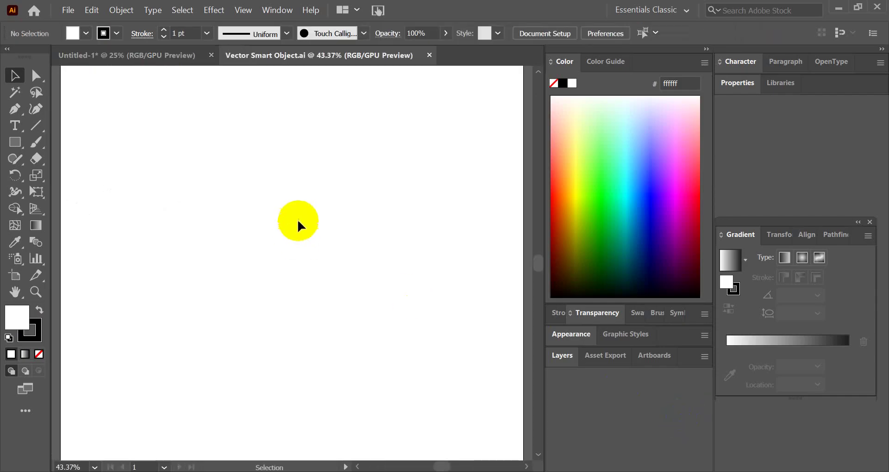
scroll(300, 225, "down", 3)
scroll(478, 283, "up", 2)
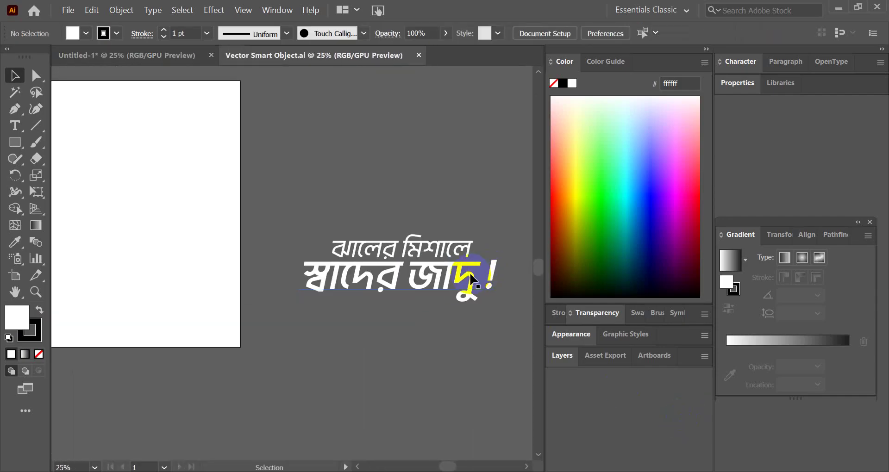
left_click(406, 279)
scroll(416, 285, "down", 2)
scroll(324, 311, "up", 3)
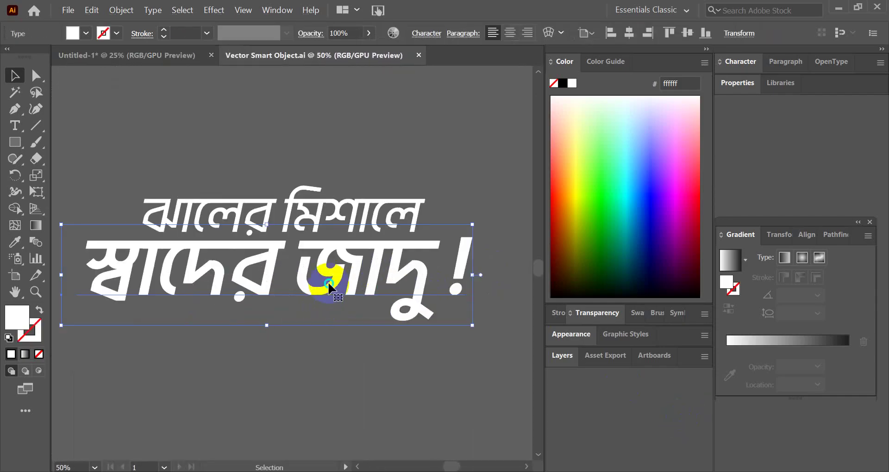
right_click(331, 283)
left_click(387, 107)
left_click(377, 135)
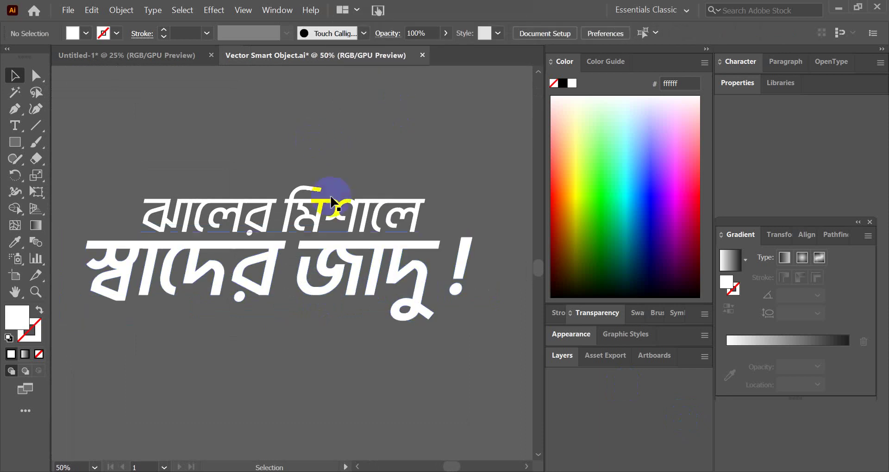
left_click(347, 252)
- Merge the outlined headline shapes with Pathfinder's Unite
left_click(121, 10)
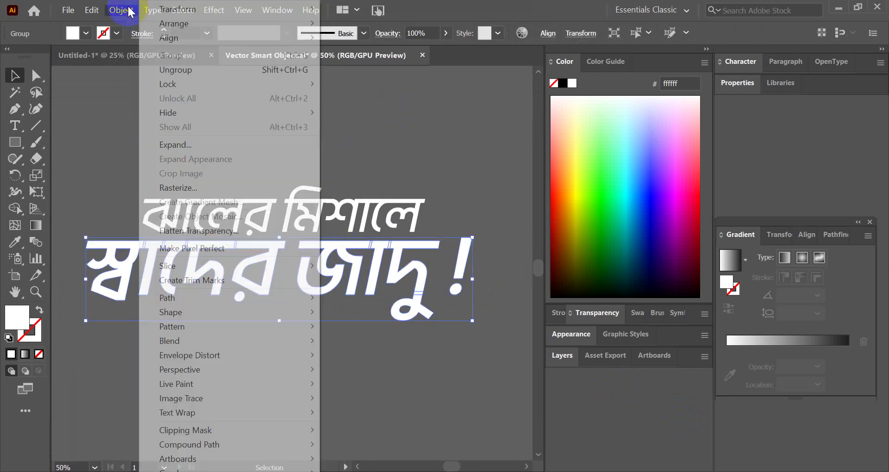
left_click(407, 173)
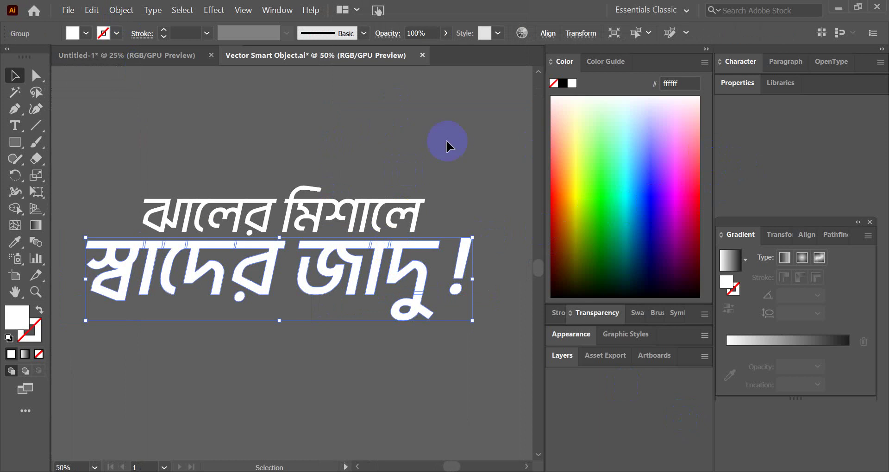
left_click(835, 236)
left_click(730, 273)
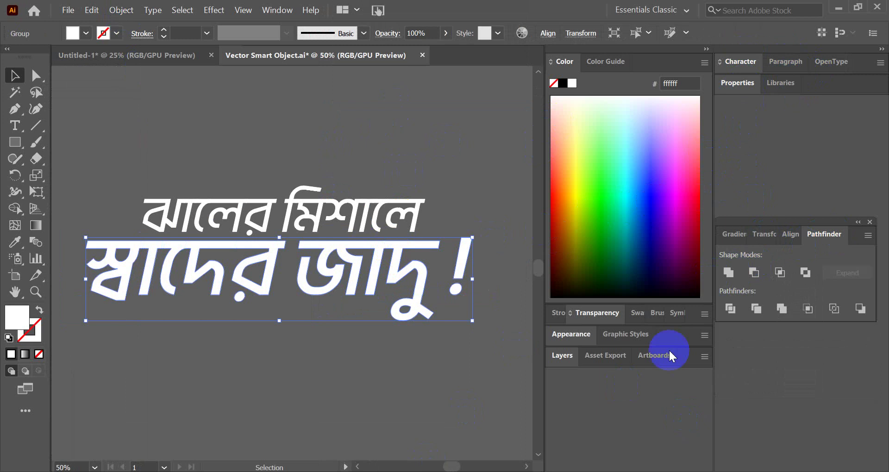
left_click(373, 294)
left_click(368, 296)
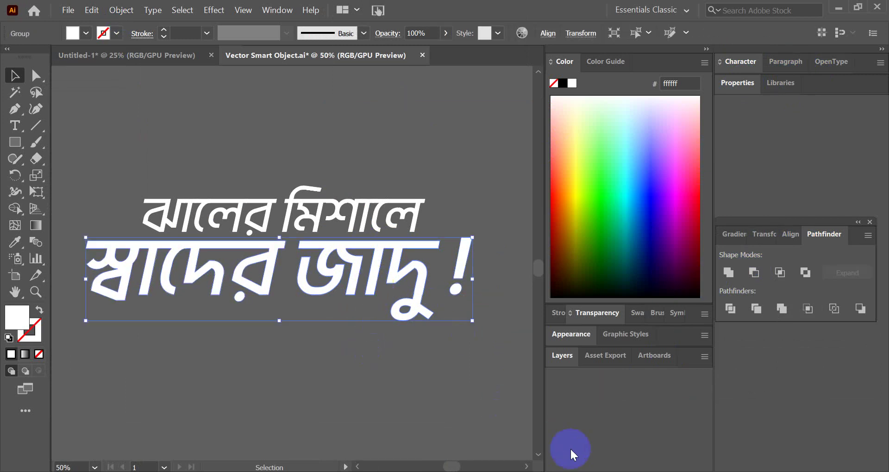
- Glance at the video call and the Photoshop jar design, then return to Illustrator
key("alt+Tab")
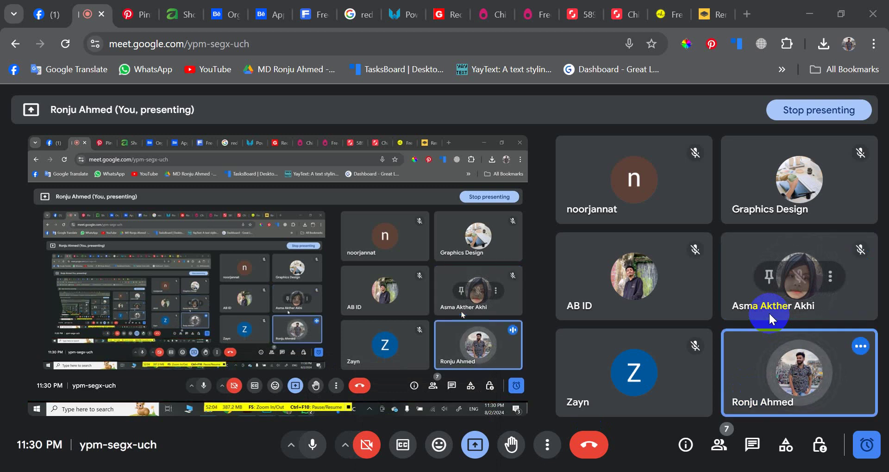
key("alt+Tab")
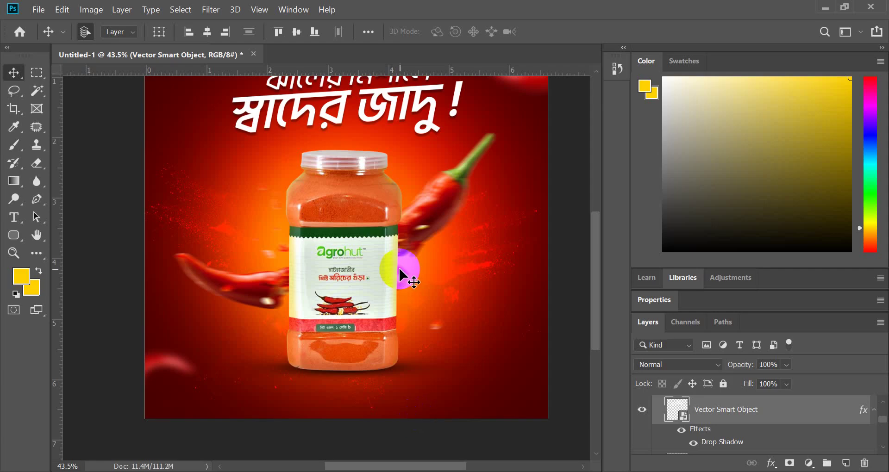
scroll(400, 268, "down", 6)
scroll(375, 182, "up", 8)
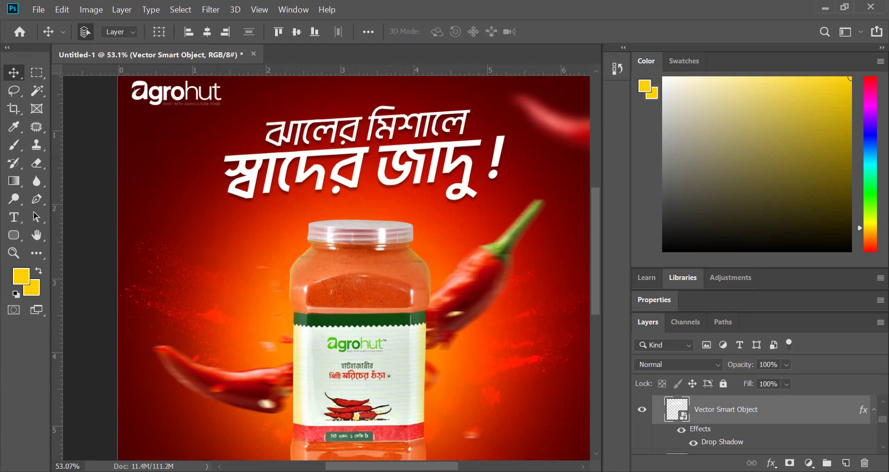
key("alt+Tab")
scroll(397, 307, "down", 4)
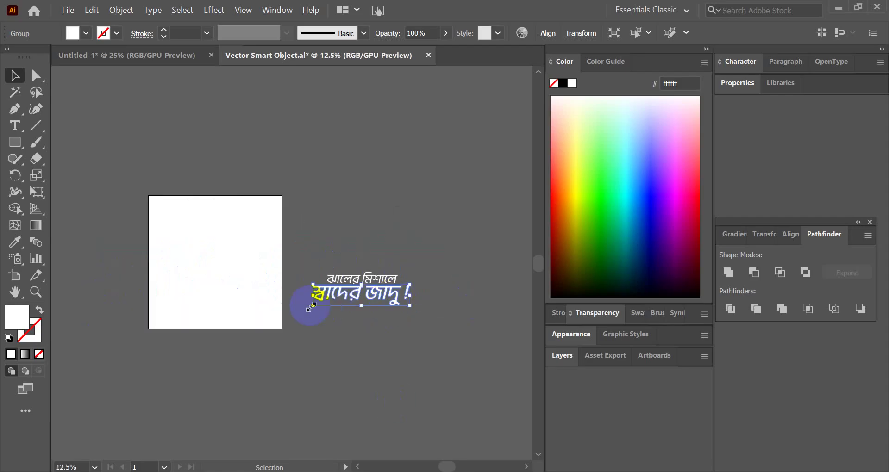
- Apply a gradient fill to the lower headline from the Gradient panel and dismiss the chat notification
scroll(308, 302, "up", 4)
scroll(416, 301, "down", 3)
scroll(363, 262, "up", 4)
scroll(294, 257, "down", 4)
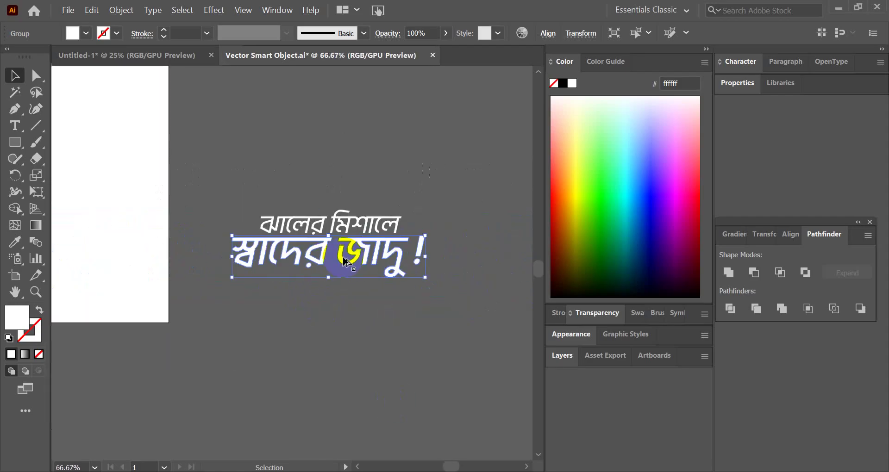
left_click(740, 237)
left_click(728, 259)
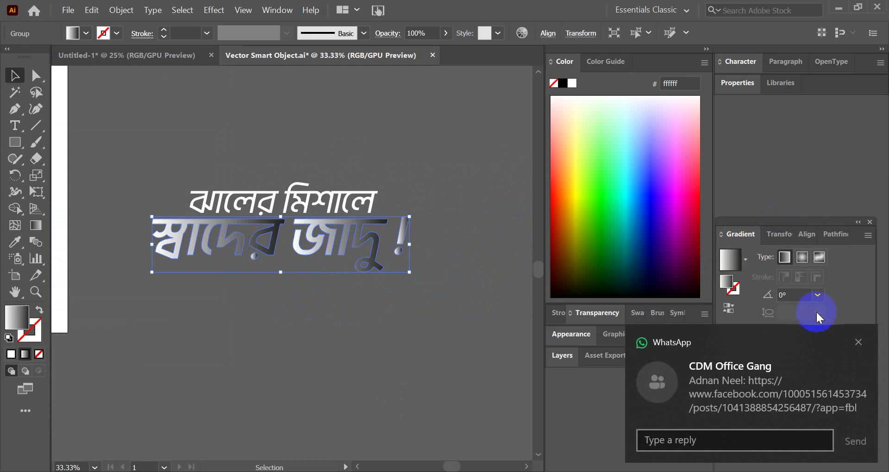
left_click(859, 350)
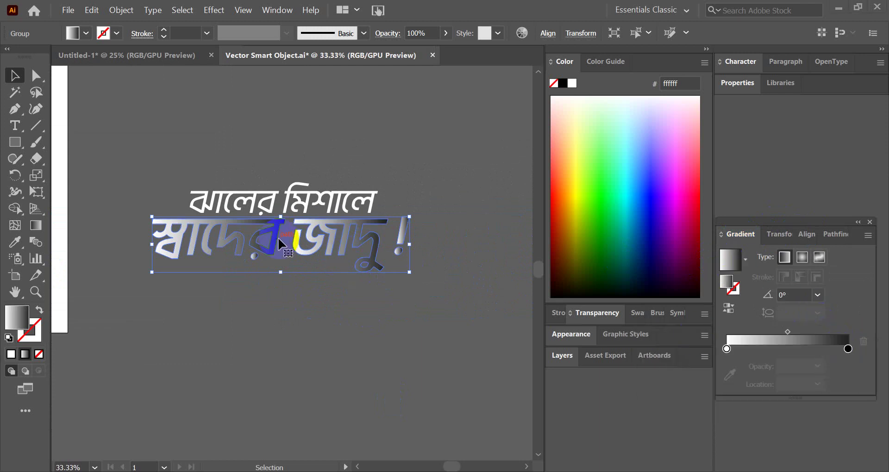
- Open the right gradient stop's colour settings and browse its colour options, sliders and swatches
scroll(277, 240, "up", 2)
scroll(542, 256, "down", 3)
scroll(113, 238, "up", 3)
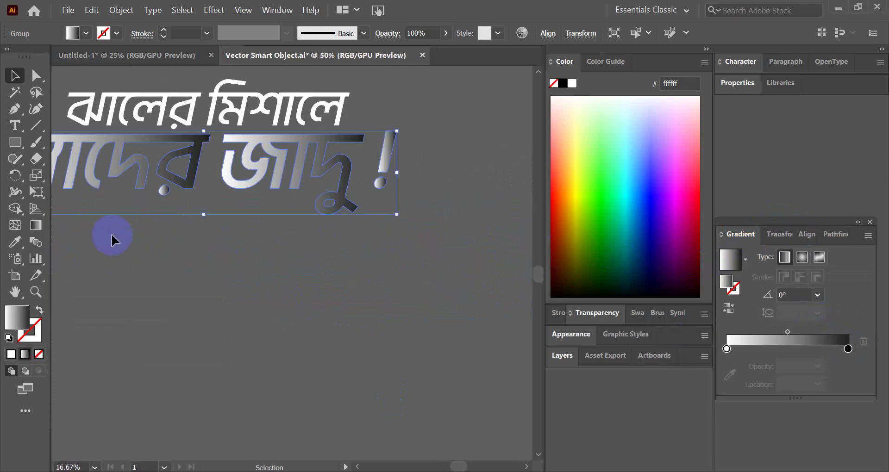
scroll(348, 258, "down", 3)
scroll(299, 240, "up", 2)
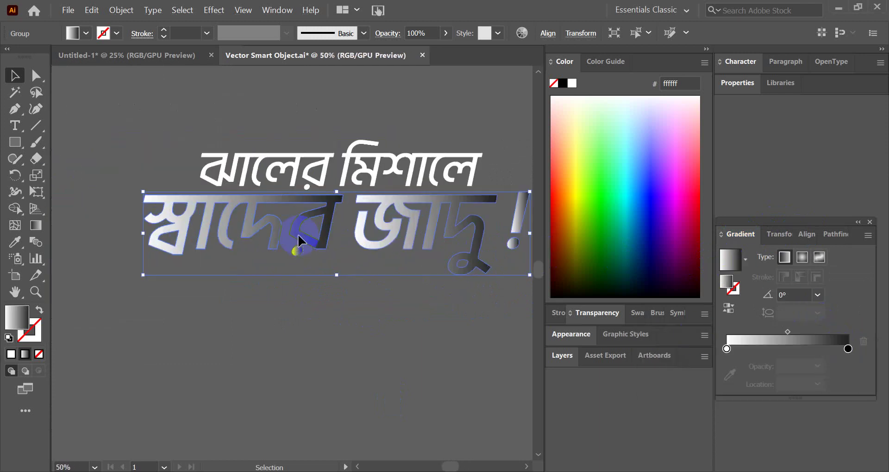
left_click(848, 349)
double_click(848, 349)
left_click(670, 201)
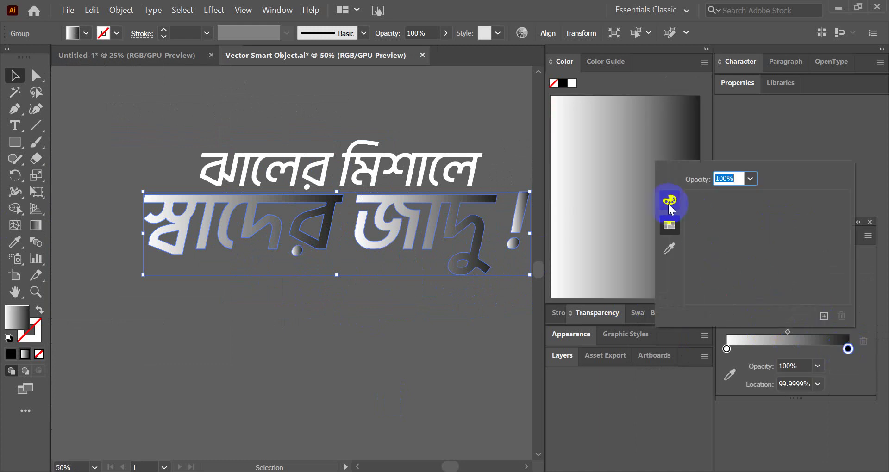
left_click(668, 203)
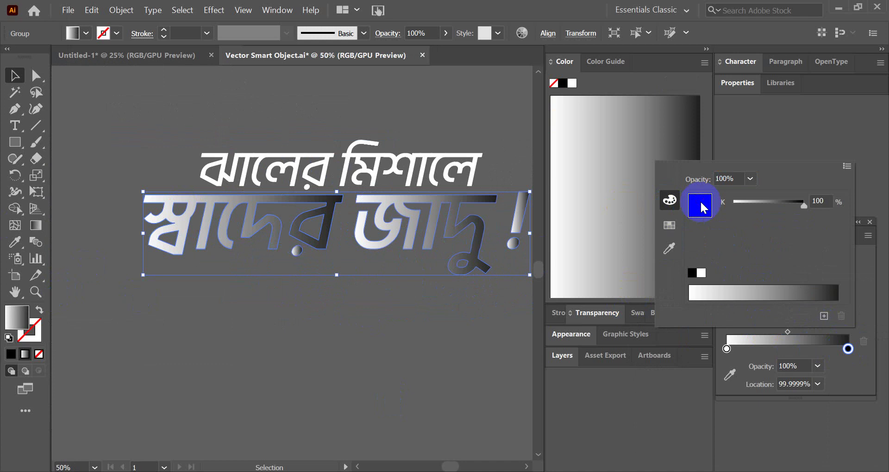
left_click(669, 226)
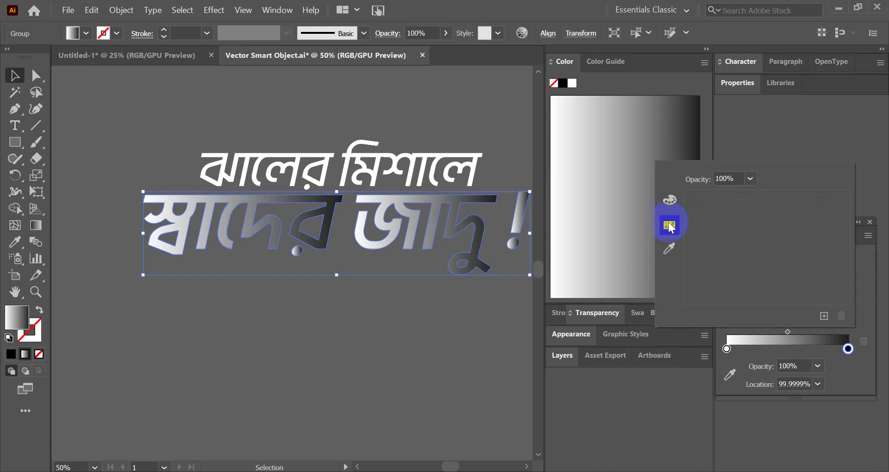
- Fill the lower headline with solid yellow ffce00 in the Color Picker, then deselect it
double_click(28, 317)
left_click(697, 380)
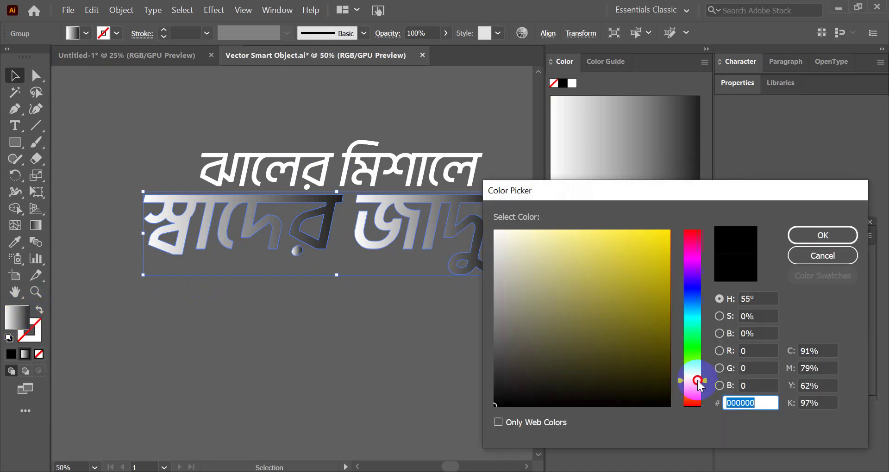
type("ffce00")
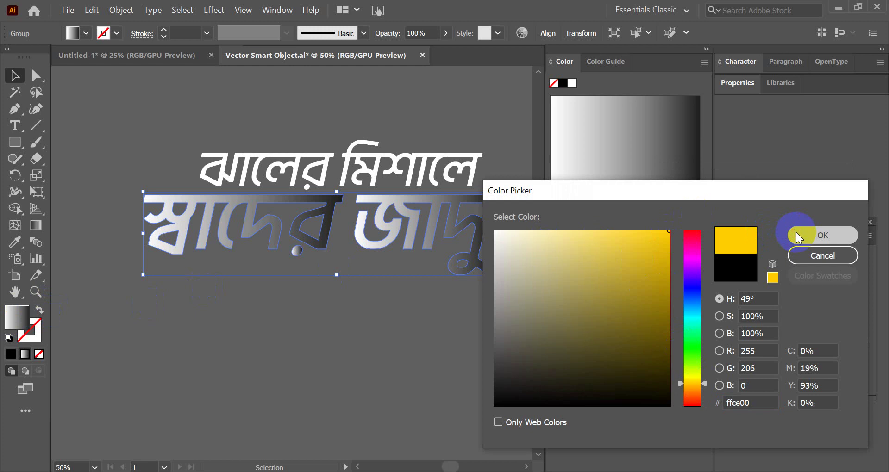
left_click(797, 237)
left_click(286, 357)
scroll(342, 267, "down", 4)
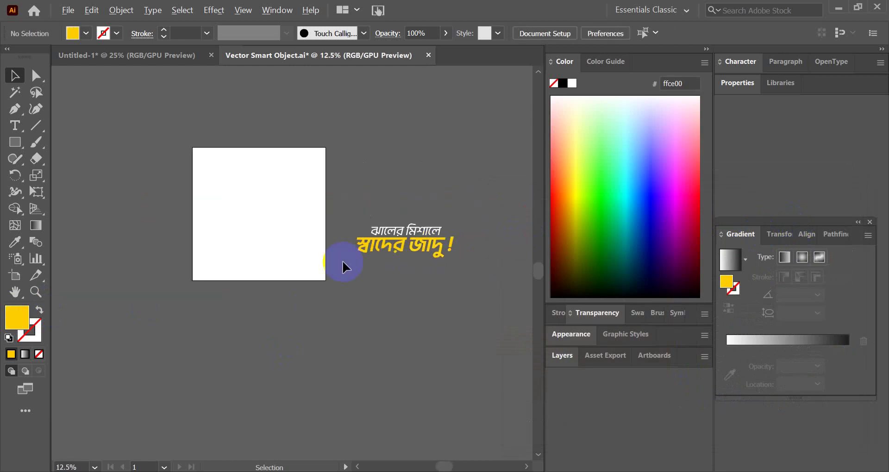
- Draw a small yellow square with the Rectangle tool and move it further right on the artboard
scroll(342, 268, "up", 3)
left_click_drag(15, 143, 54, 147)
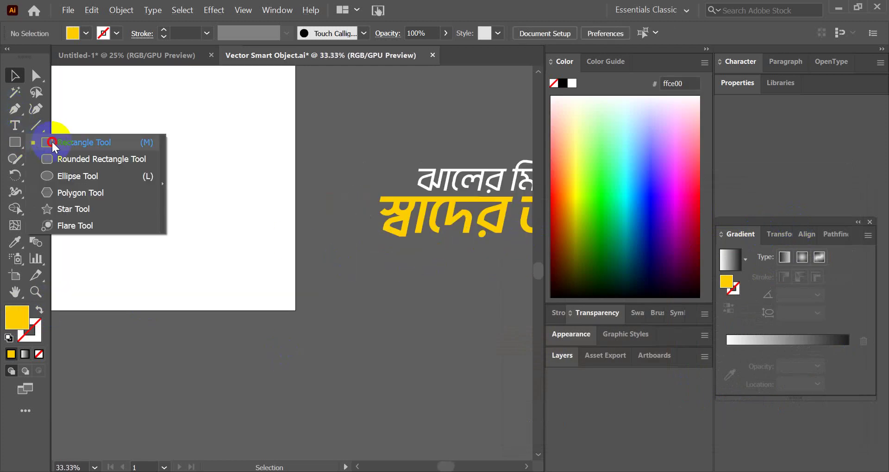
left_click_drag(174, 184, 188, 200)
left_click(14, 75)
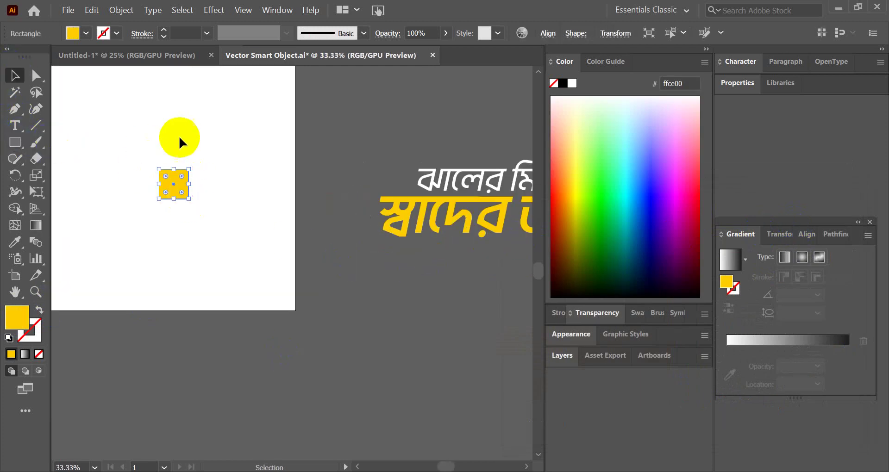
scroll(204, 198, "up", 1)
left_click_drag(154, 165, 319, 209)
scroll(209, 256, "down", 1)
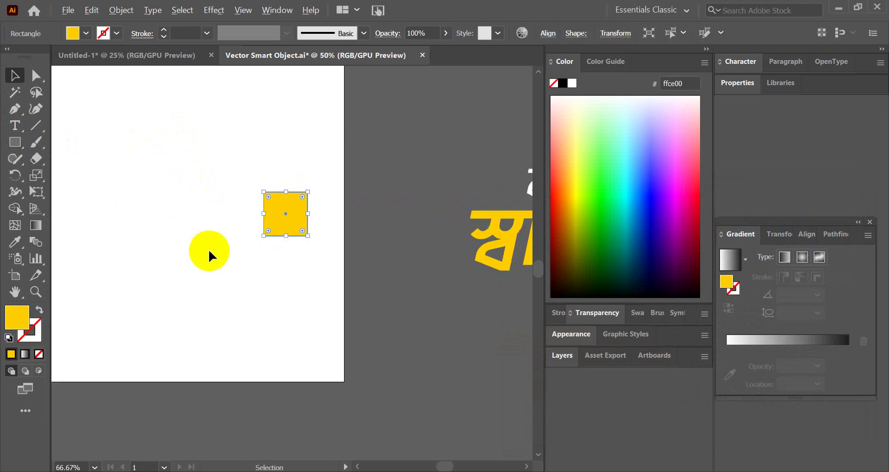
scroll(209, 251, "down", 1)
scroll(461, 275, "up", 1)
left_click(354, 258)
scroll(353, 255, "down", 3)
scroll(424, 261, "up", 2)
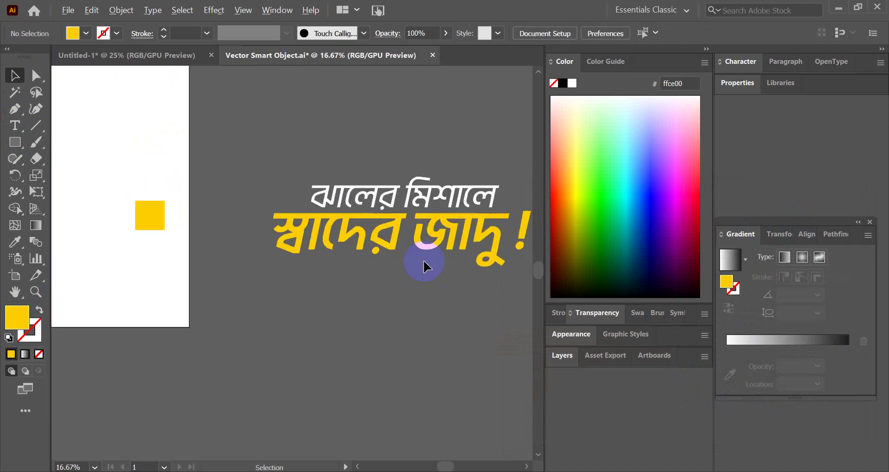
- Give the lower headline a gradient and eyedropper the square's yellow into the right stop
left_click(423, 242)
left_click(735, 342)
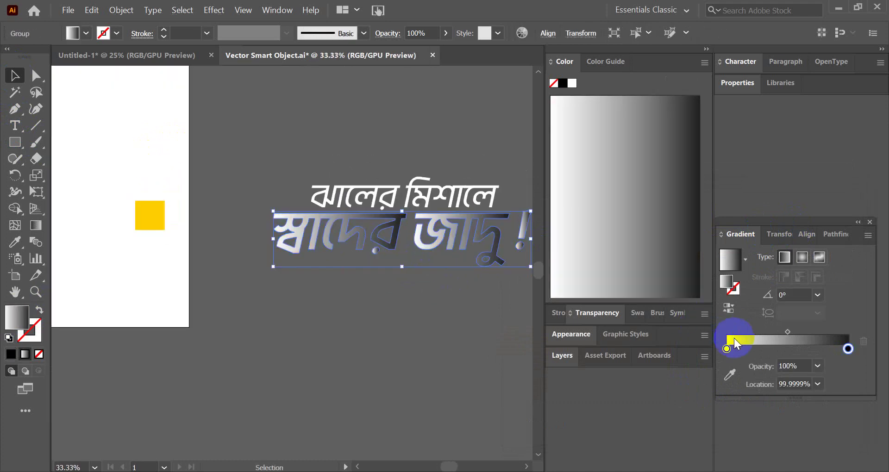
left_click(848, 349)
double_click(848, 349)
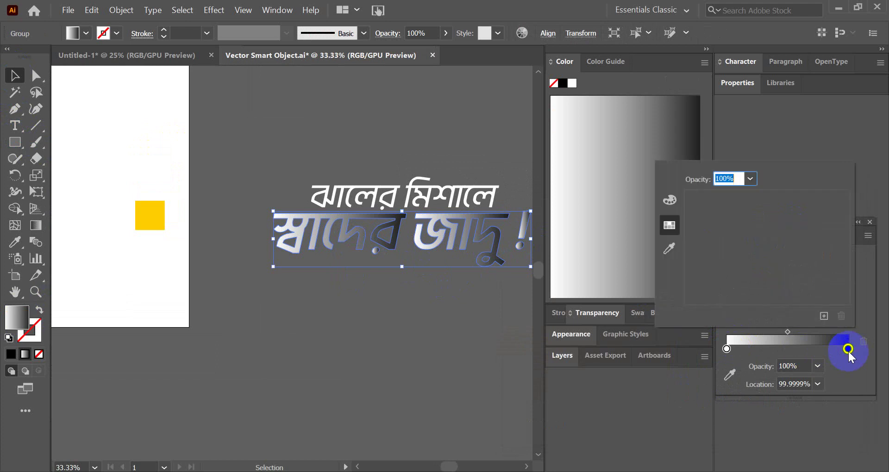
left_click(674, 250)
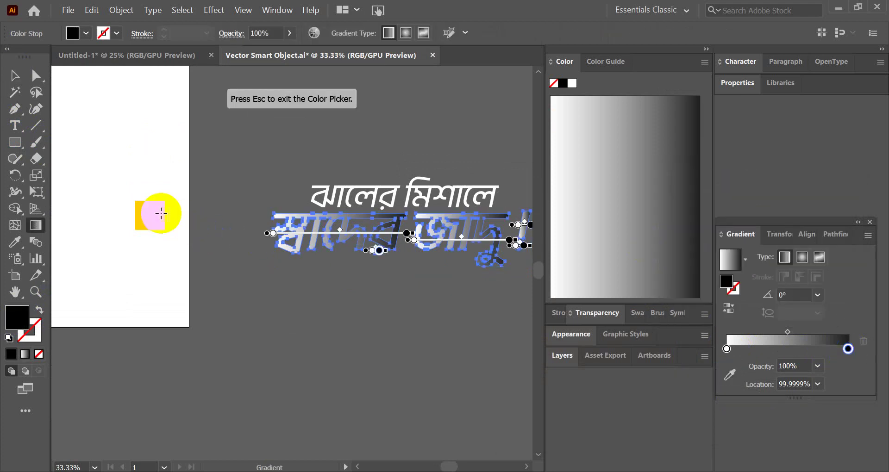
left_click(849, 350)
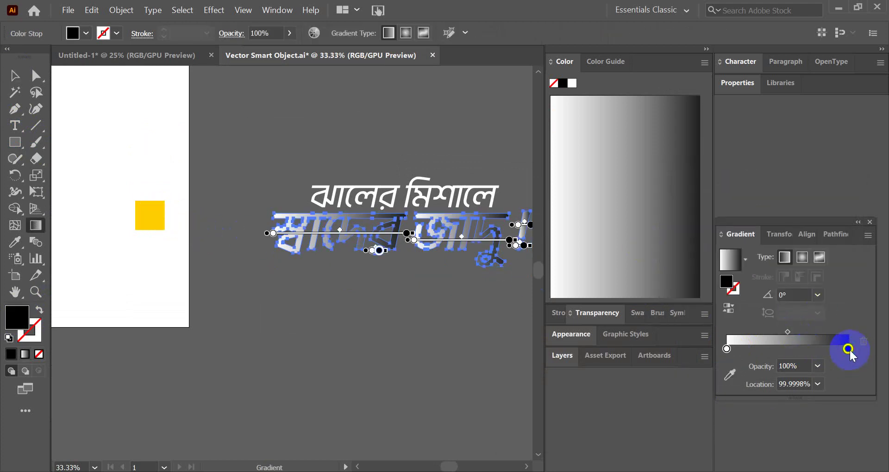
double_click(848, 350)
left_click(676, 252)
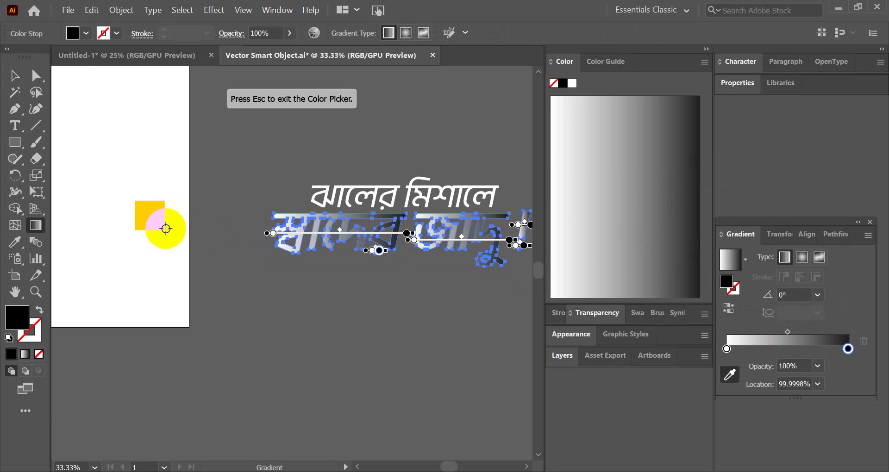
left_click(155, 220)
- Deselect, zoom out to check the whole headline, then zoom in and reselect the headline group
left_click(14, 75)
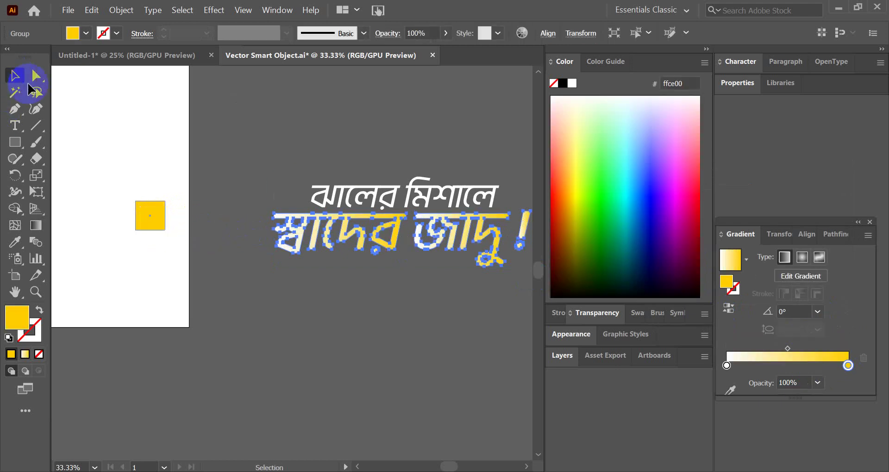
left_click(248, 212)
key("ctrl+minus")
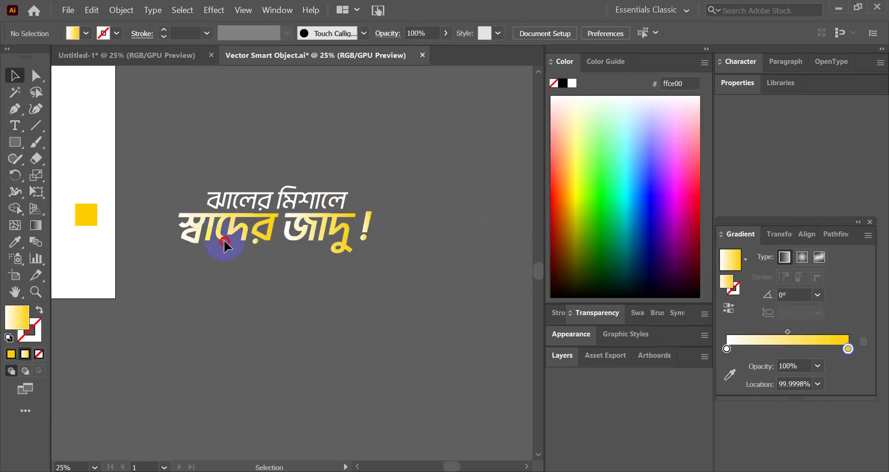
key("ctrl+plus")
left_click(234, 243)
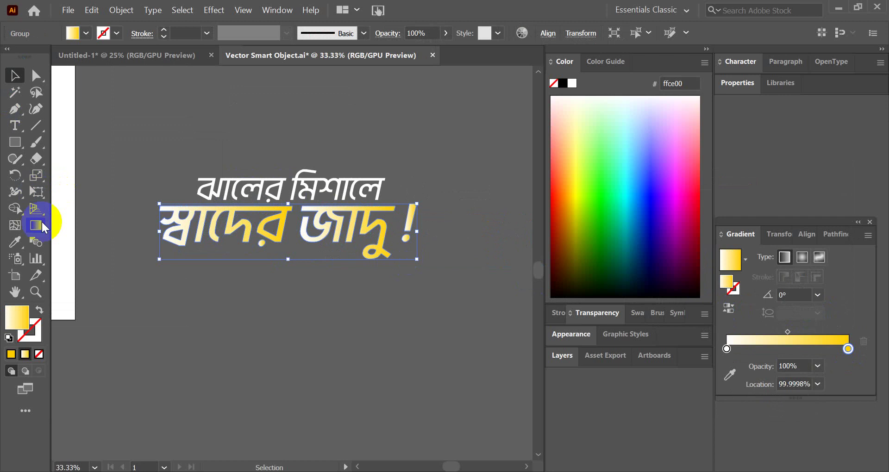
- Redraw the headline gradient vertically with the Gradient tool and reverse it so yellow sits at the bottom
left_click(41, 226)
key("ctrl+plus")
left_click_drag(285, 271, 290, 163)
left_click(728, 308)
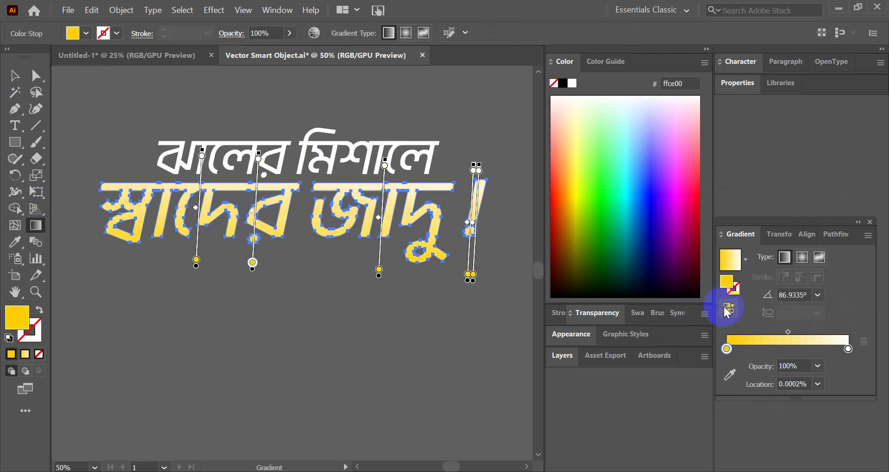
left_click_drag(312, 310, 317, 194)
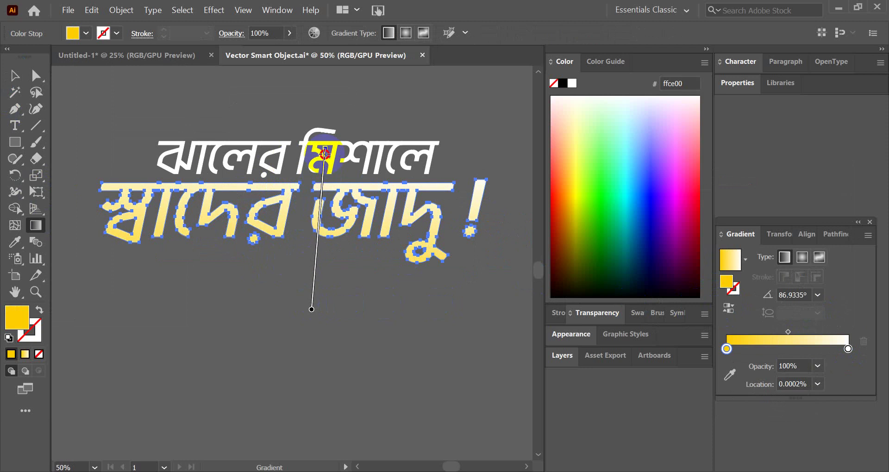
left_click_drag(325, 153, 309, 170)
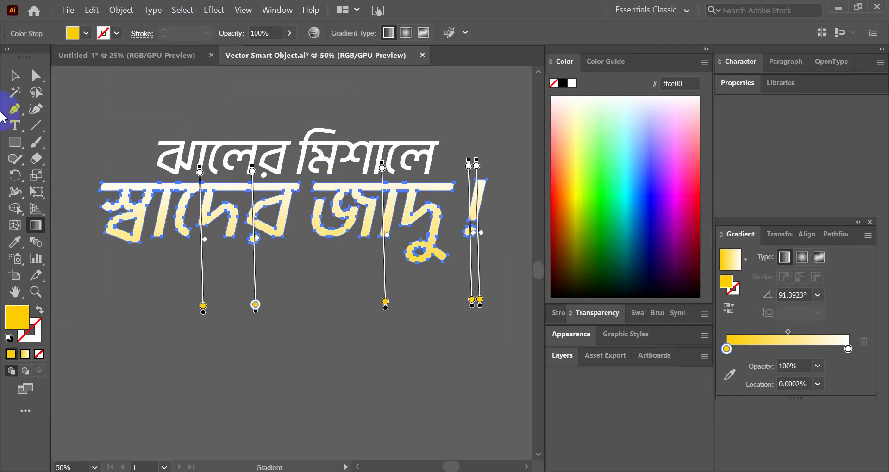
- Delete the helper yellow square from the artboard
key("v")
left_click(119, 111)
scroll(482, 278, "down", 3)
scroll(292, 241, "up", 3)
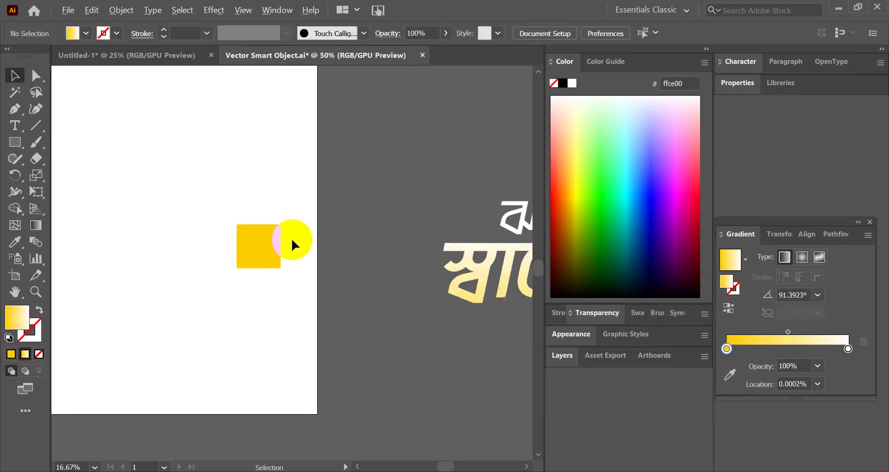
left_click(268, 248)
key("Delete")
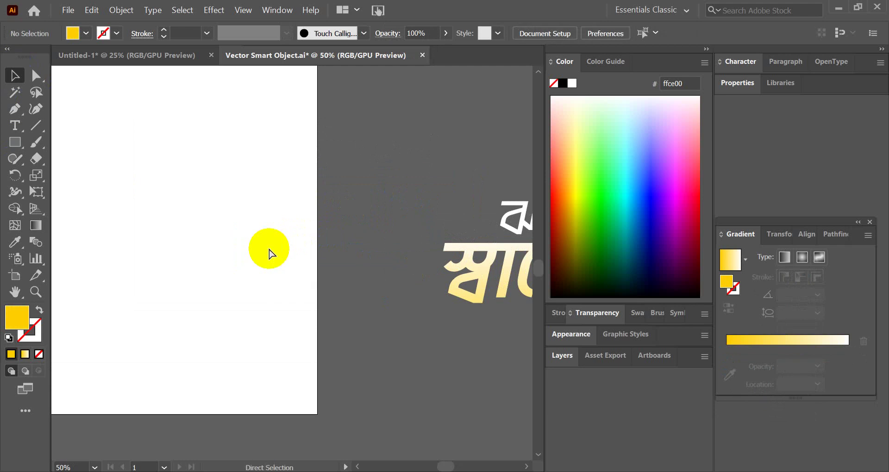
scroll(269, 254, "down", 4)
scroll(337, 283, "up", 2)
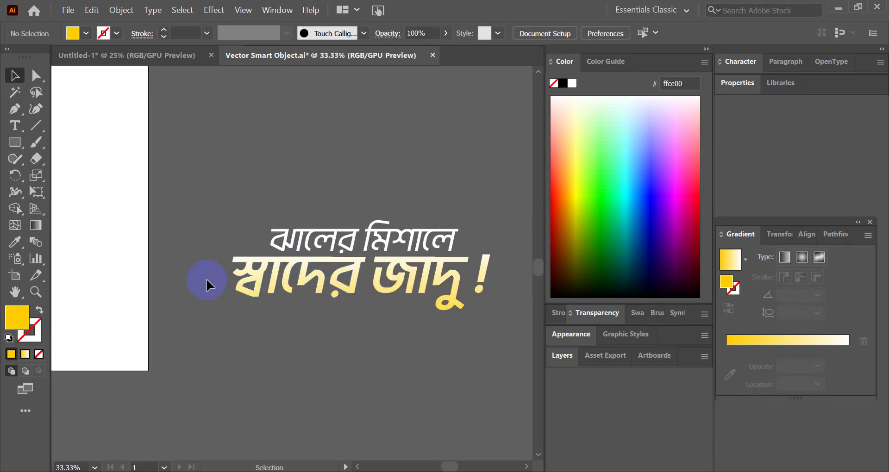
scroll(525, 348, "up", 1)
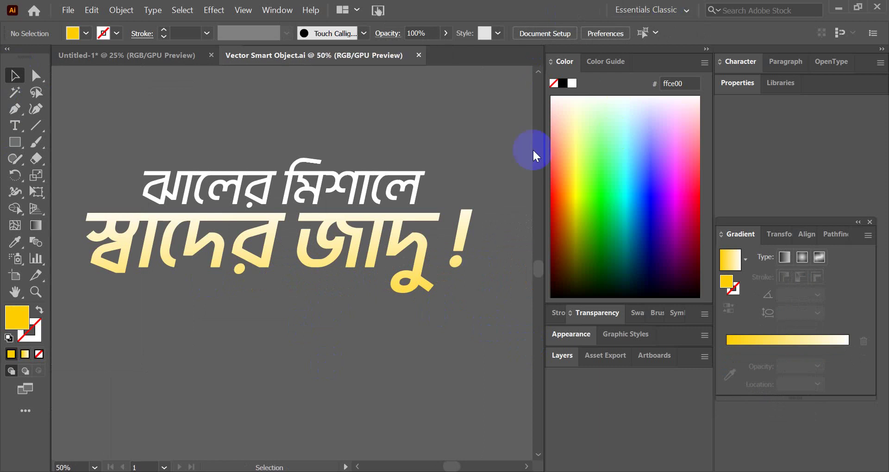
- Return to Photoshop and check the chili-jar ad's headline with the updated yellow-to-white gradient
key("alt+Tab")
left_click(423, 227)
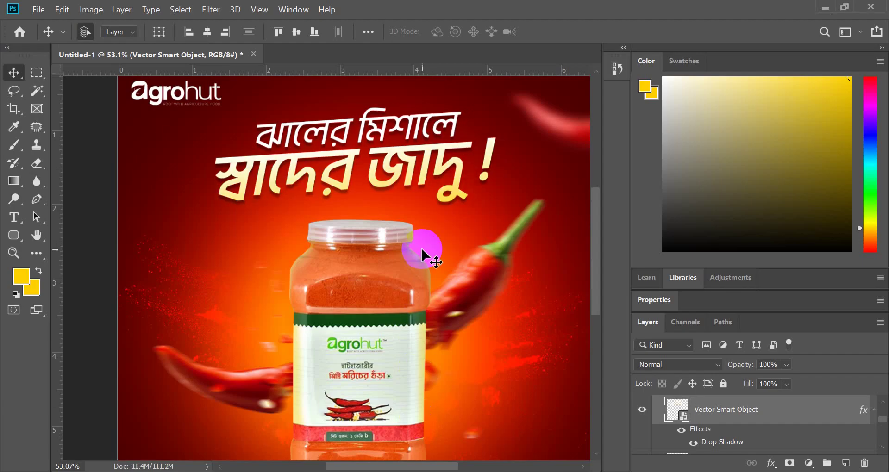
scroll(397, 158, "down", 2)
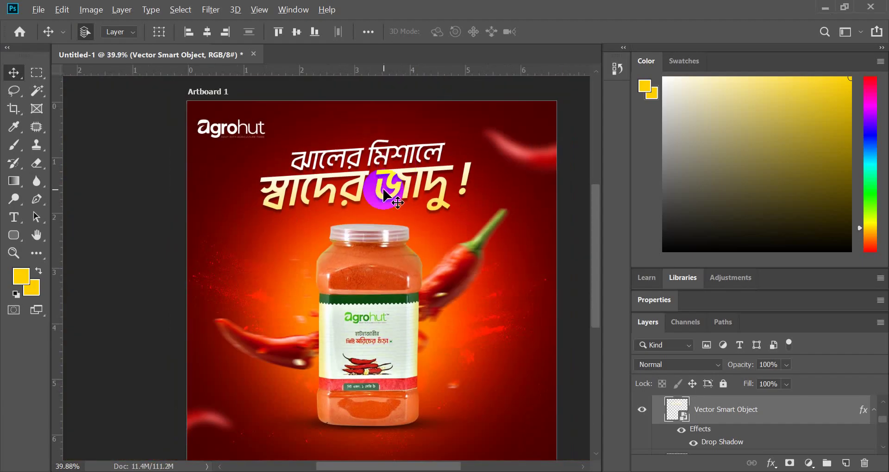
scroll(396, 192, "up", 1)
scroll(384, 195, "down", 1)
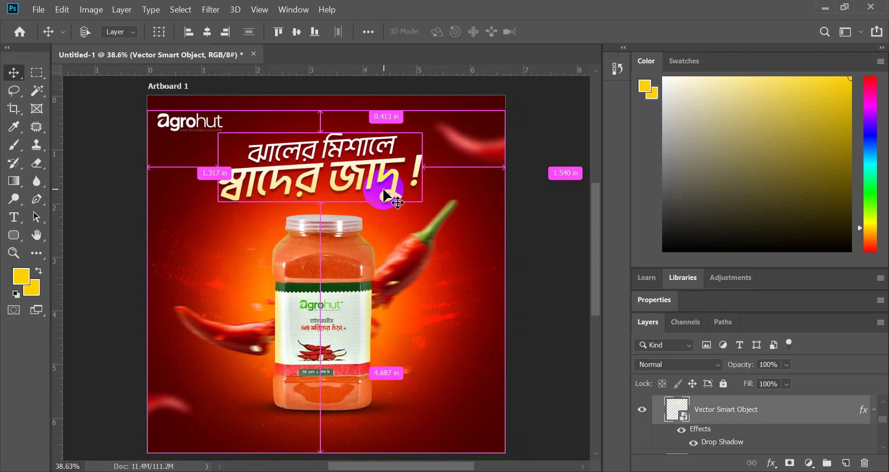
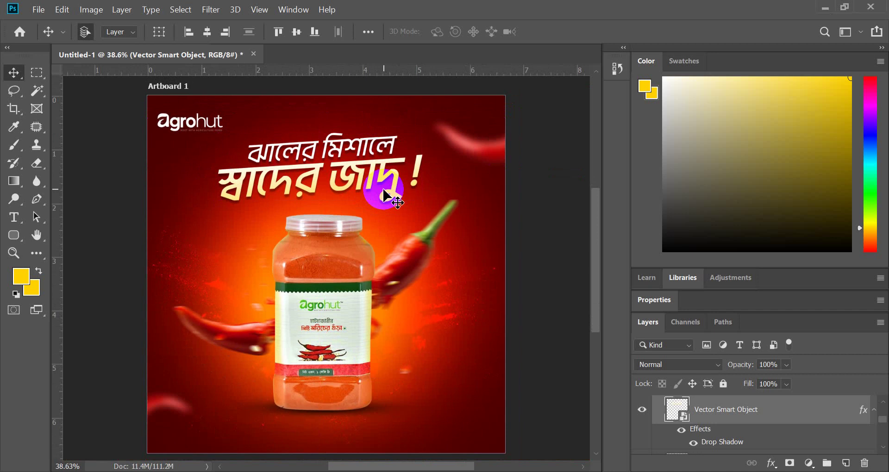
- Draw a small helper square near the top-left and give it a red gradient
scroll(384, 195, "up", 6)
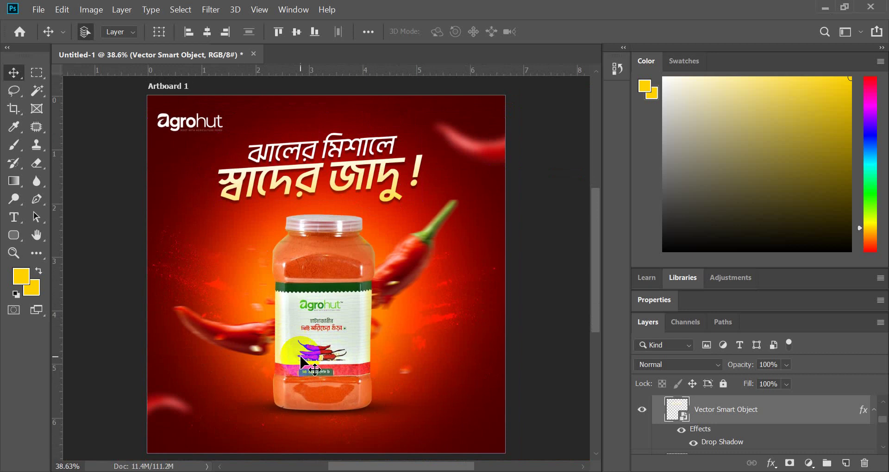
scroll(268, 333, "down", 5)
scroll(266, 334, "up", 2)
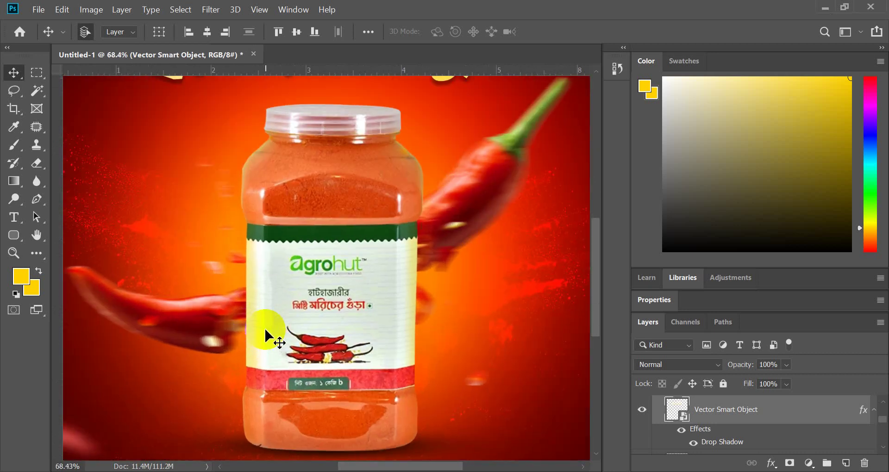
scroll(307, 333, "up", 2)
scroll(258, 281, "down", 3)
scroll(266, 192, "up", 3)
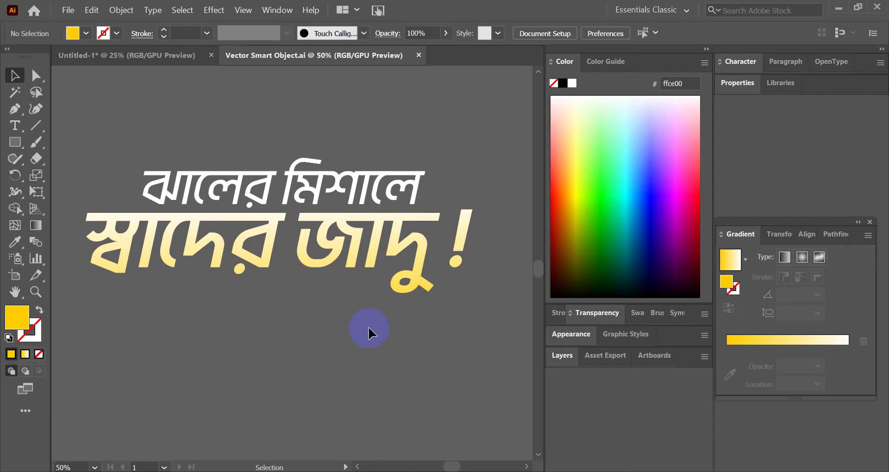
left_click(369, 255)
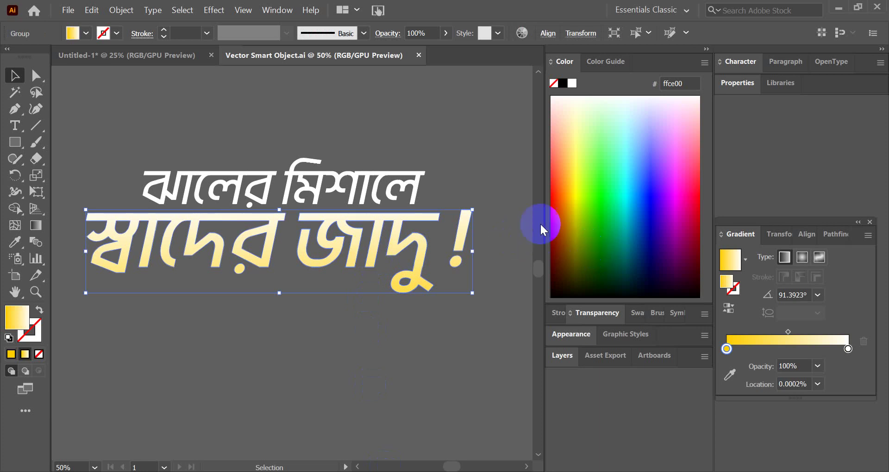
left_click(459, 132)
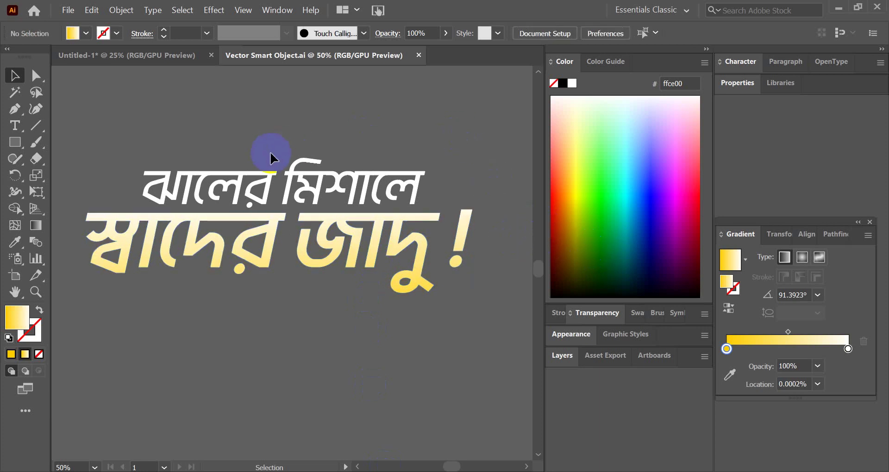
left_click(15, 142)
left_click_drag(141, 105, 156, 123)
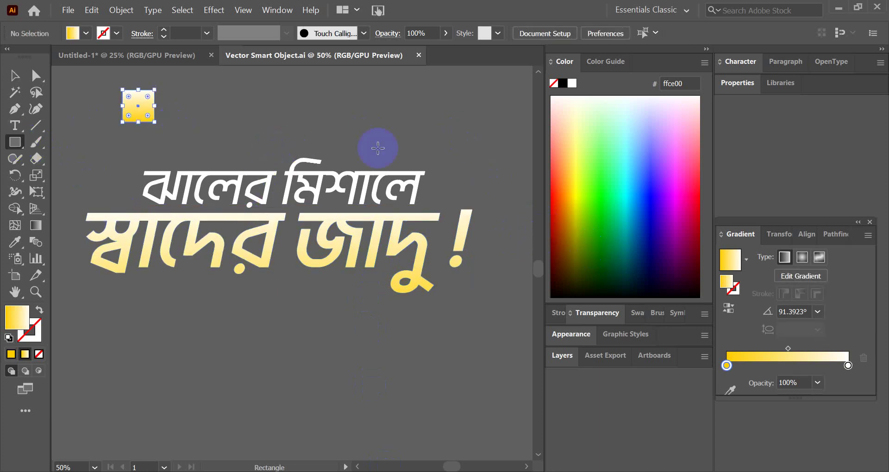
left_click(563, 232)
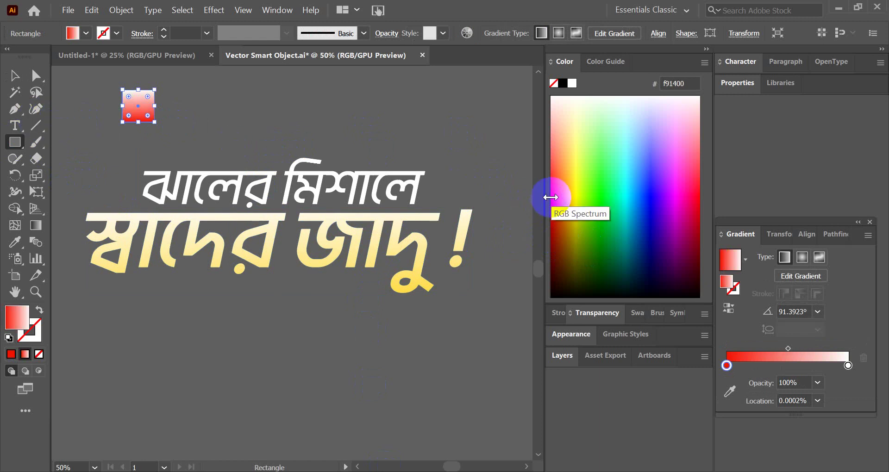
- Eyedrop the square's red gradient onto the lower headline line, fading red to white upward
left_click(15, 75)
left_click(298, 222)
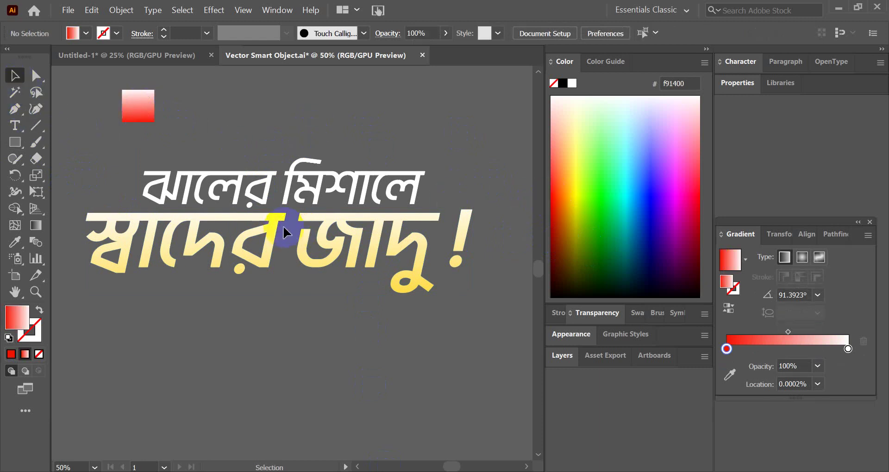
left_click(276, 222)
left_click(19, 241)
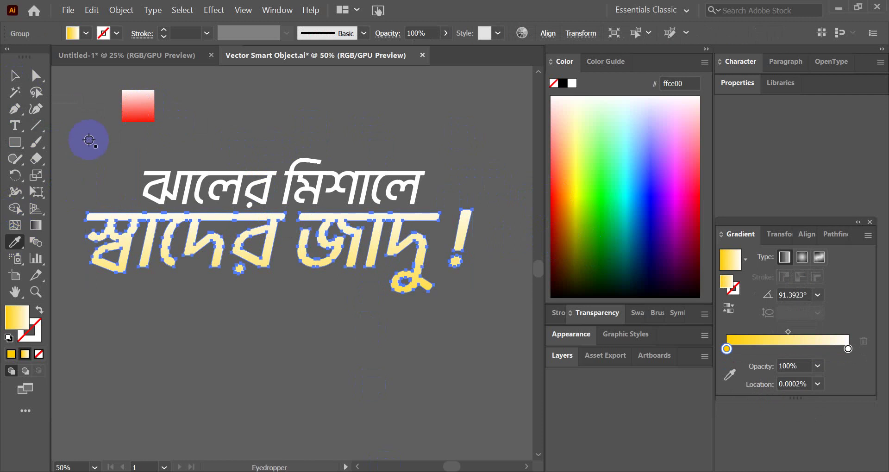
left_click(136, 103)
left_click(17, 79)
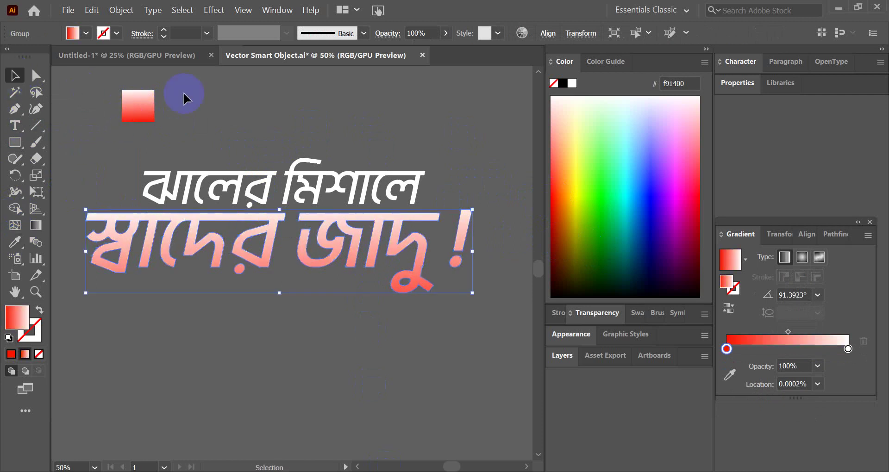
left_click(148, 105)
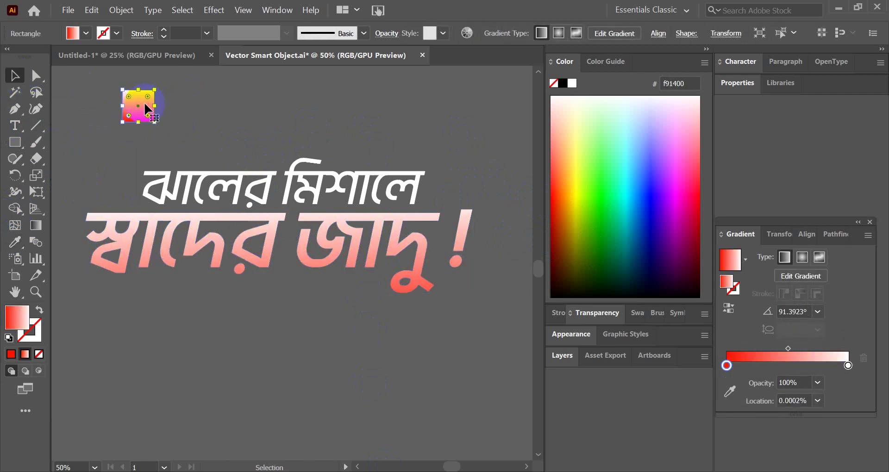
left_click(36, 226)
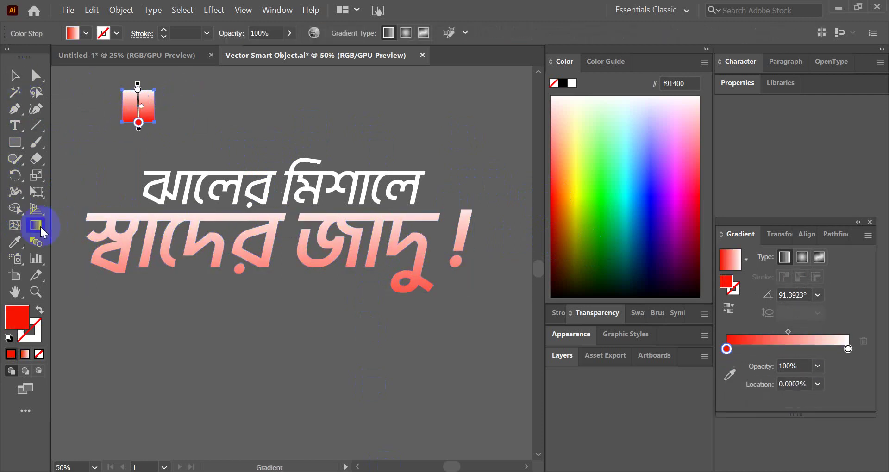
left_click(22, 77)
left_click(265, 223)
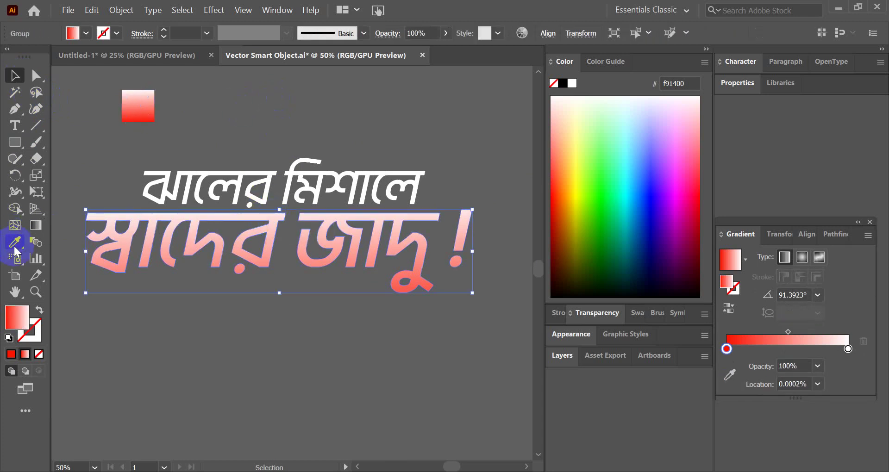
left_click(33, 228)
left_click_drag(280, 291, 284, 219)
- Delete the helper gradient square, save the Illustrator file and return to Photoshop
left_click(14, 75)
left_click(141, 98)
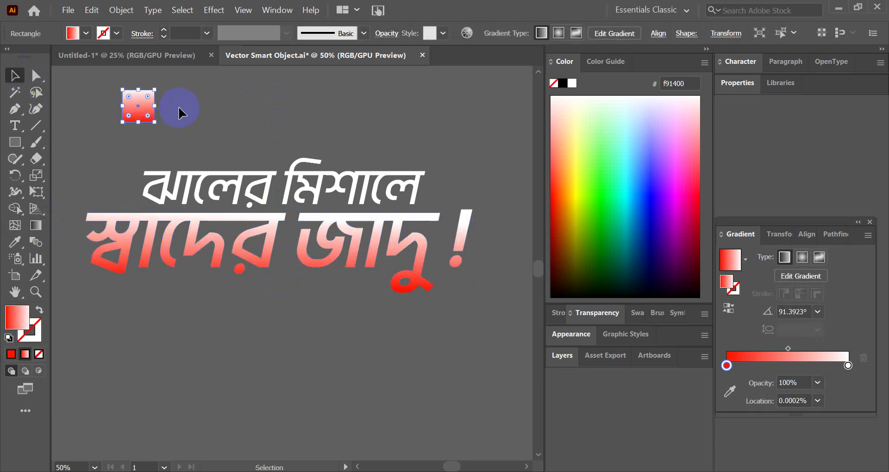
left_click(158, 109)
left_click(137, 102)
key("Delete")
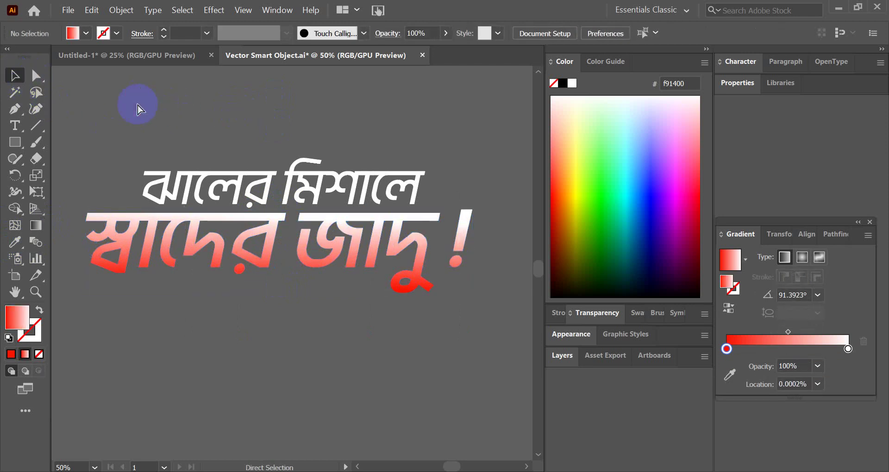
key("ctrl+s")
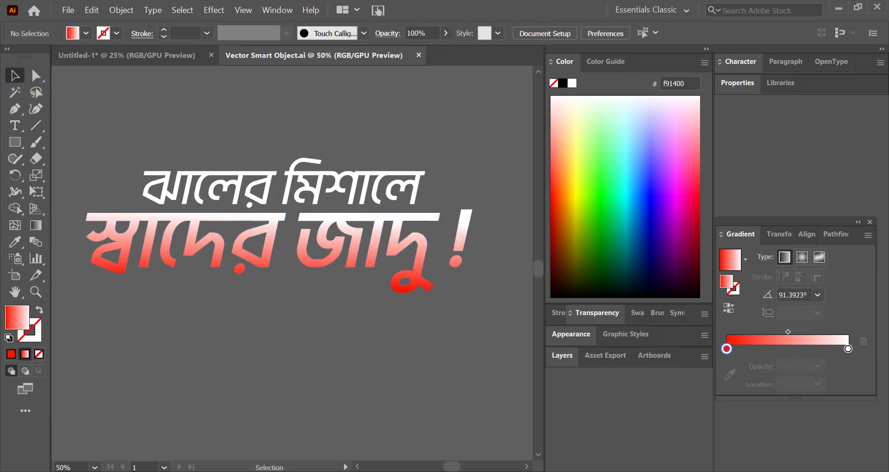
key("alt+Tab")
left_click(396, 329)
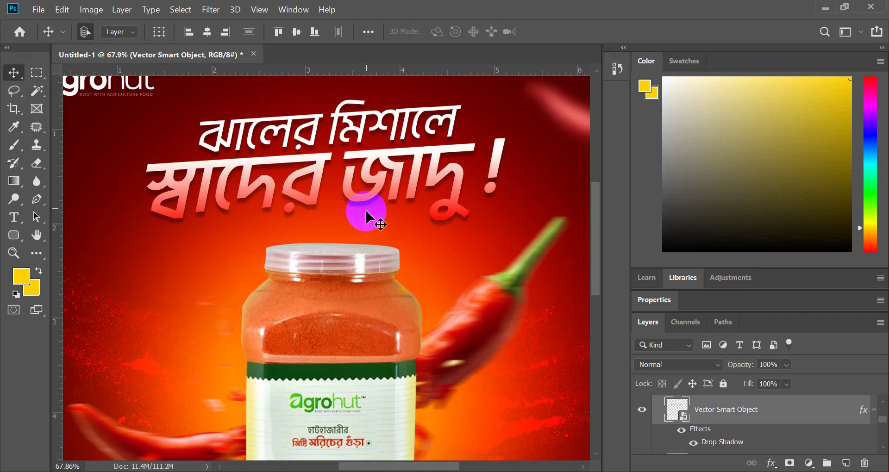
- Zoom in to check the headline's spacing to the artboard edges
scroll(328, 190, "up", 3)
scroll(328, 190, "down", 5)
scroll(277, 214, "up", 3)
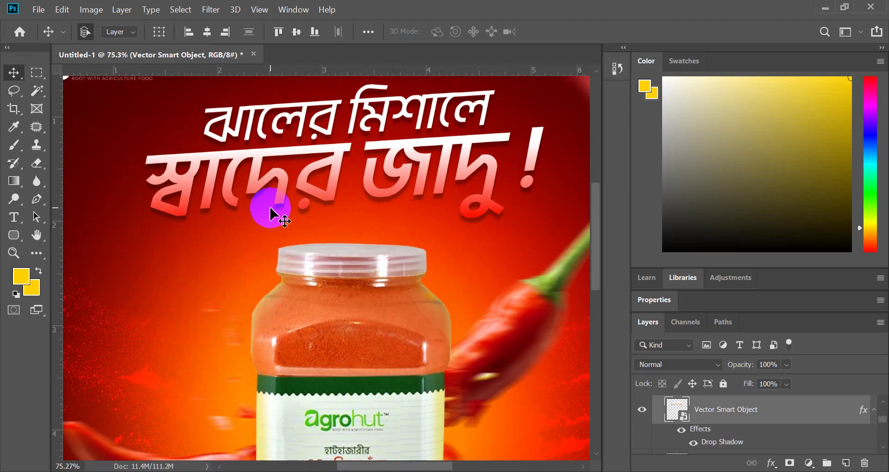
left_click_drag(270, 208, 270, 208)
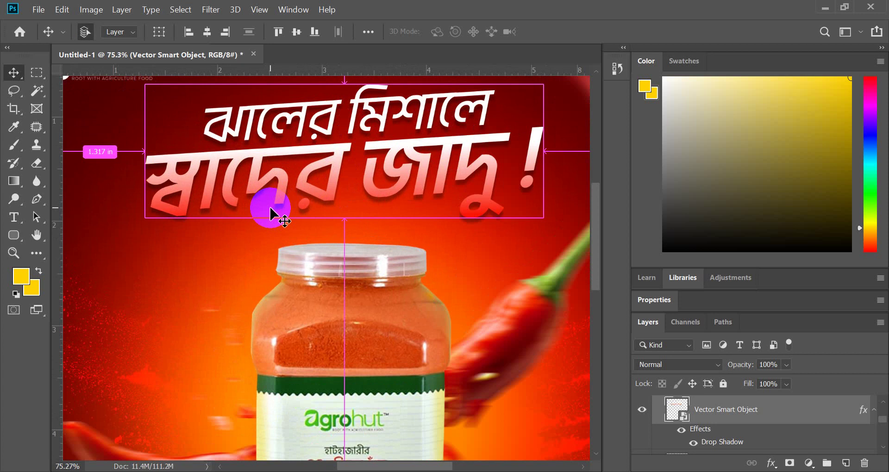
- Try moving the headline left and down, undo it, and switch to the video call
scroll(270, 208, "down", 3)
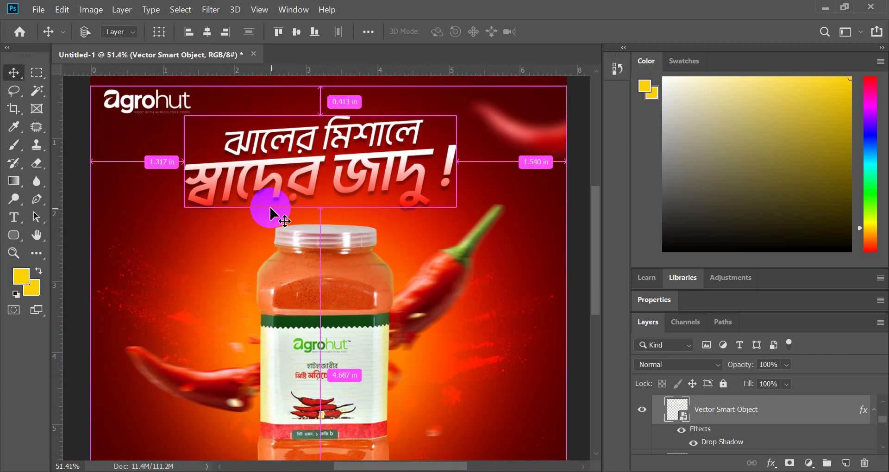
scroll(443, 230, "down", 3)
scroll(443, 229, "up", 3)
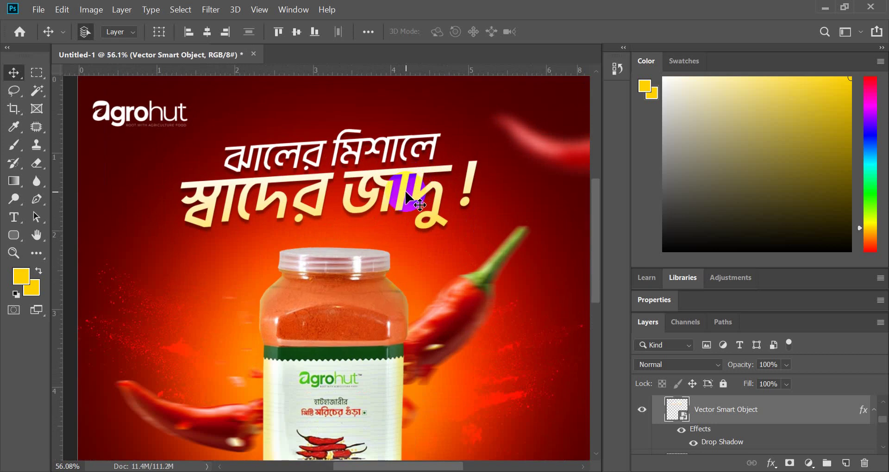
left_click_drag(404, 192, 225, 324)
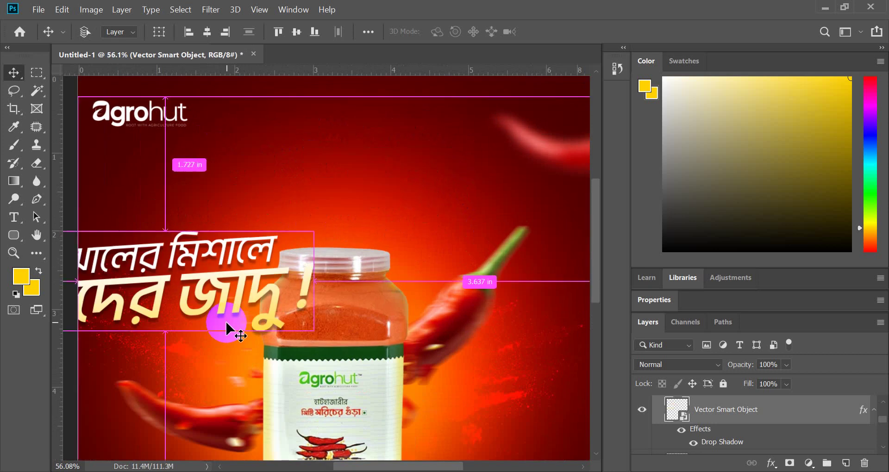
key("ctrl+z")
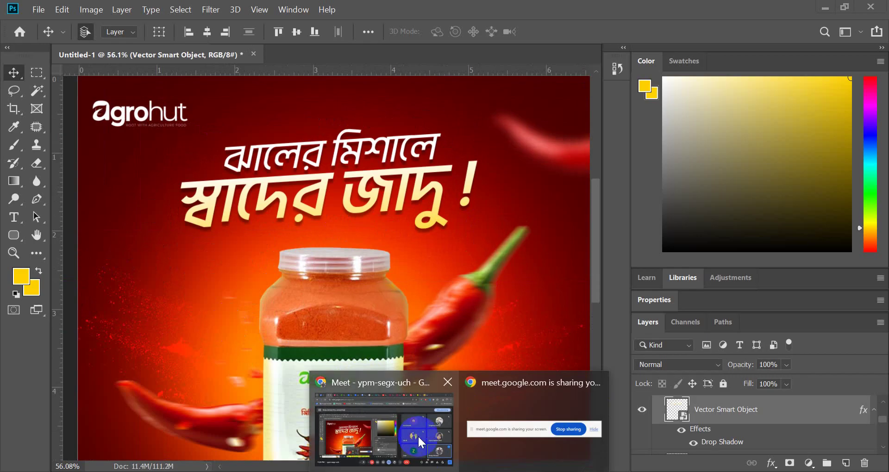
left_click(417, 435)
- Mute and unmute the Meet microphone, then go back to Photoshop
left_click(311, 446)
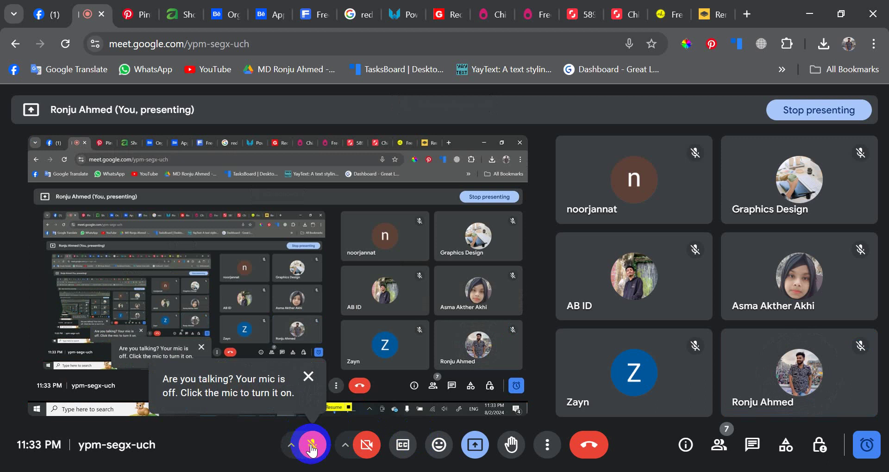
left_click(311, 445)
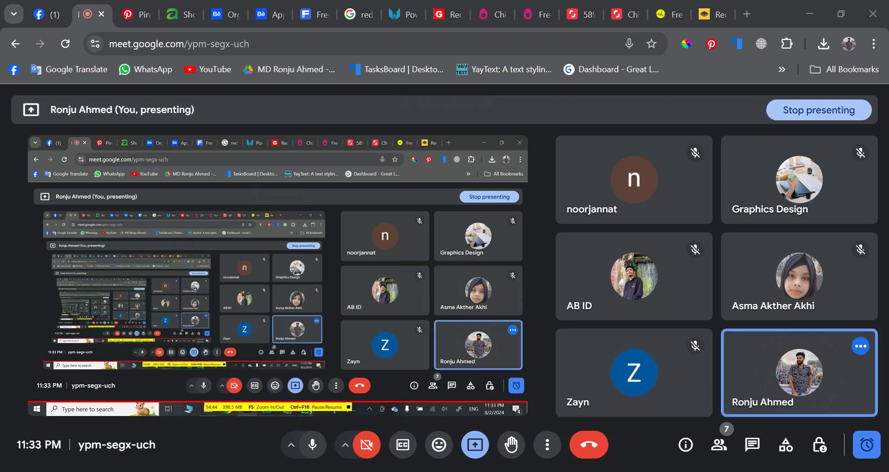
key("alt+Tab")
- Nudge the headline slightly right, then slightly left, to fine-tune its position
scroll(340, 292, "down", 5)
scroll(357, 159, "up", 3)
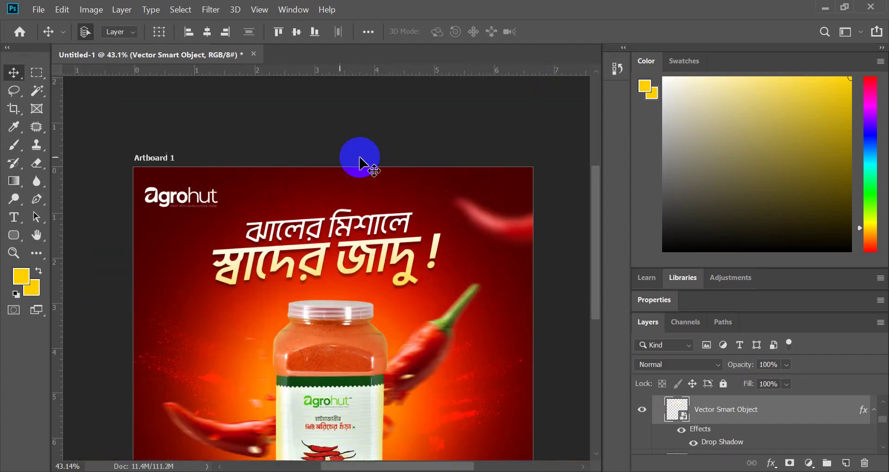
scroll(368, 276, "up", 3)
left_click_drag(363, 269, 371, 270)
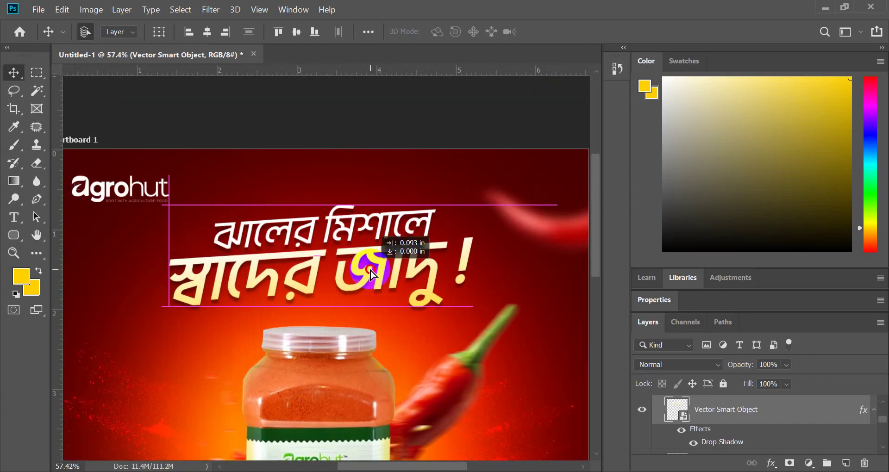
scroll(373, 275, "down", 3)
scroll(374, 276, "up", 2)
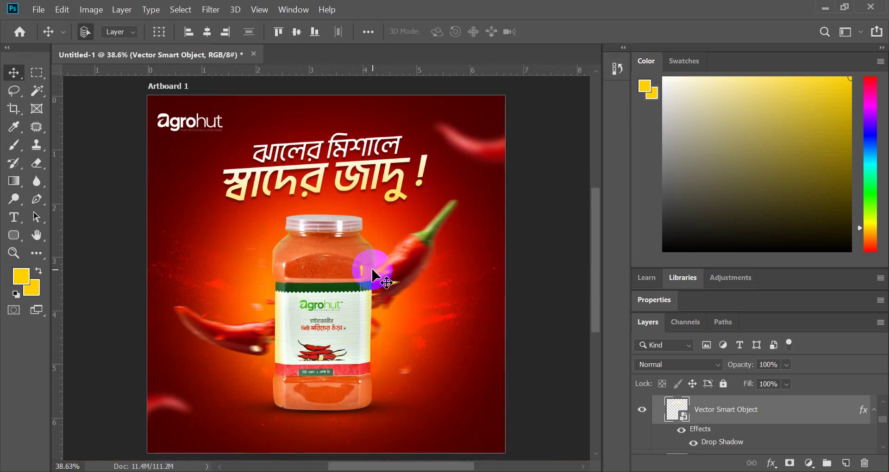
scroll(374, 277, "up", 3)
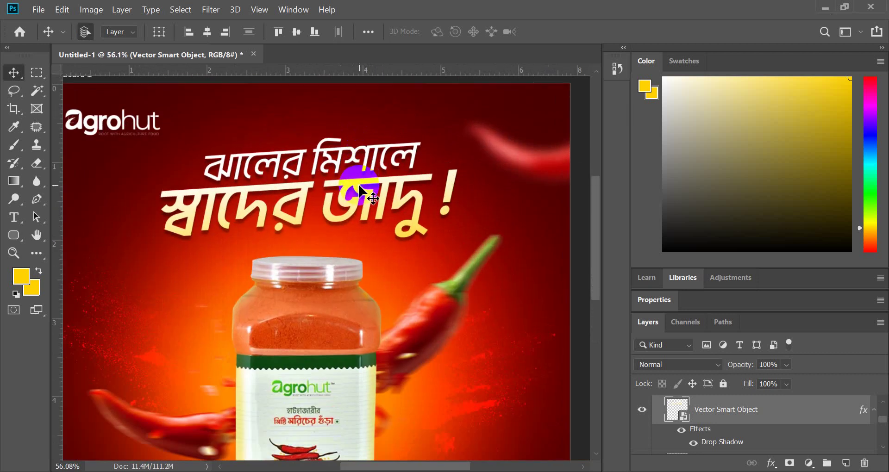
left_click_drag(359, 186, 352, 195)
scroll(342, 255, "down", 3)
scroll(318, 292, "up", 1)
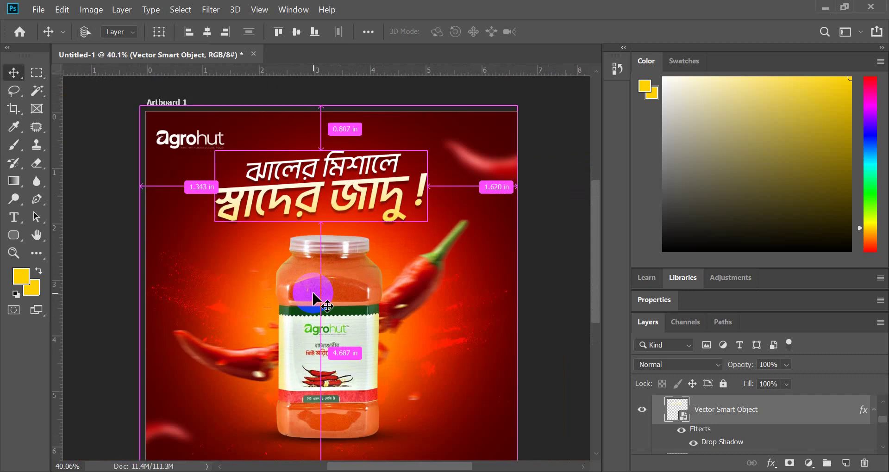
- Open the finished Agrohut chili-powder ad image from Downloads in Photos
left_click(238, 471)
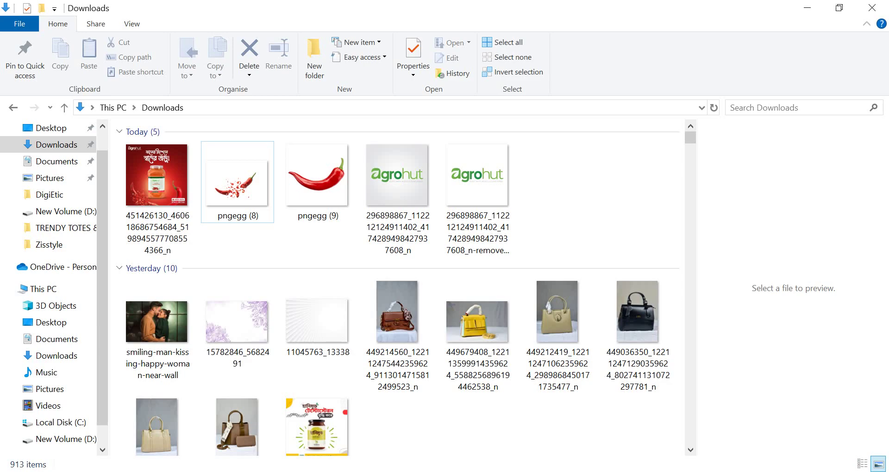
left_click(152, 195)
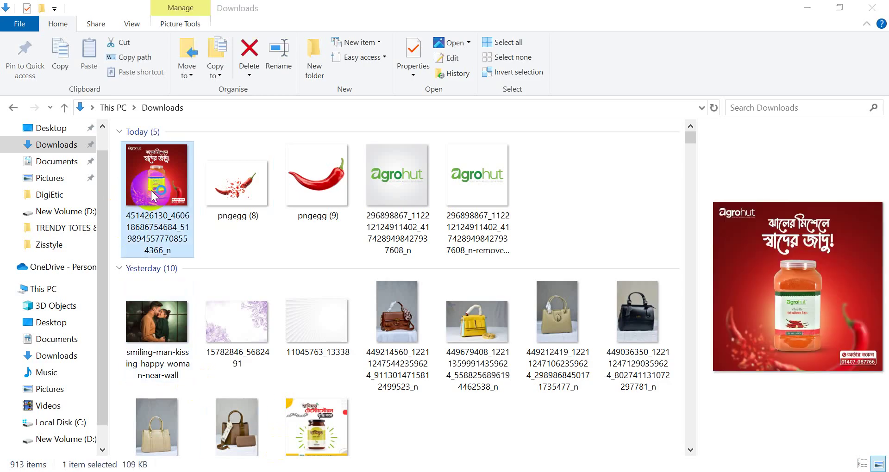
double_click(153, 195)
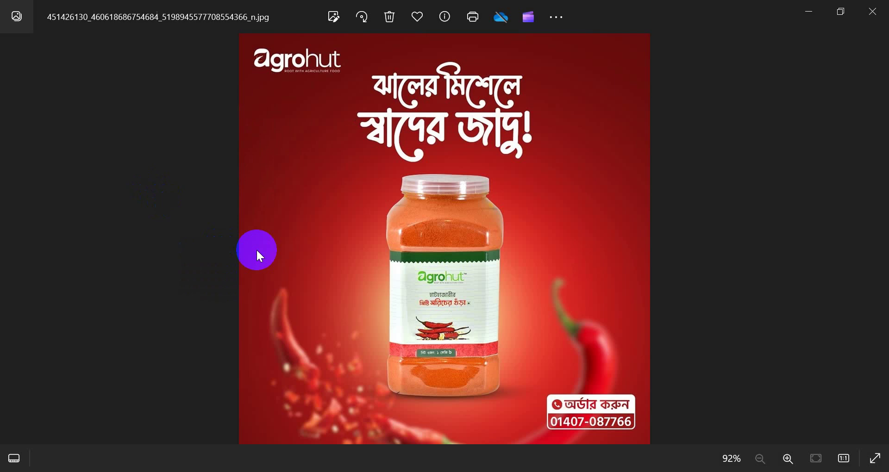
left_click(479, 378)
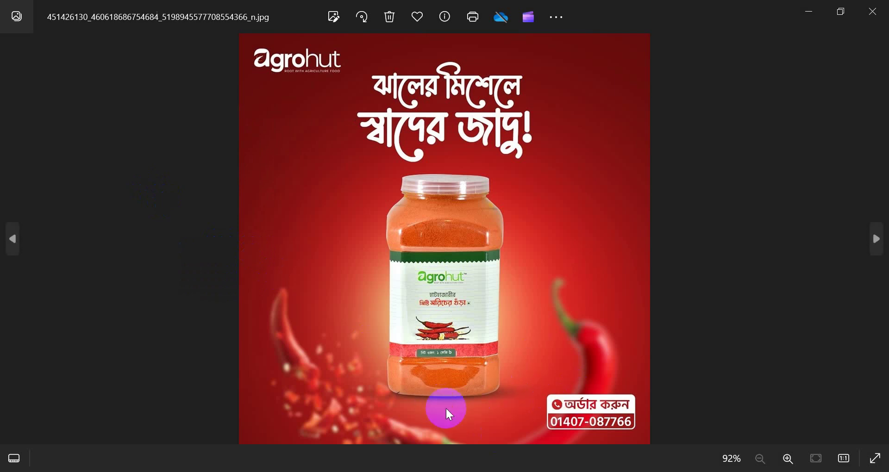
- Bring up the context menu options for the displayed Agrohut ad image
right_click(461, 265)
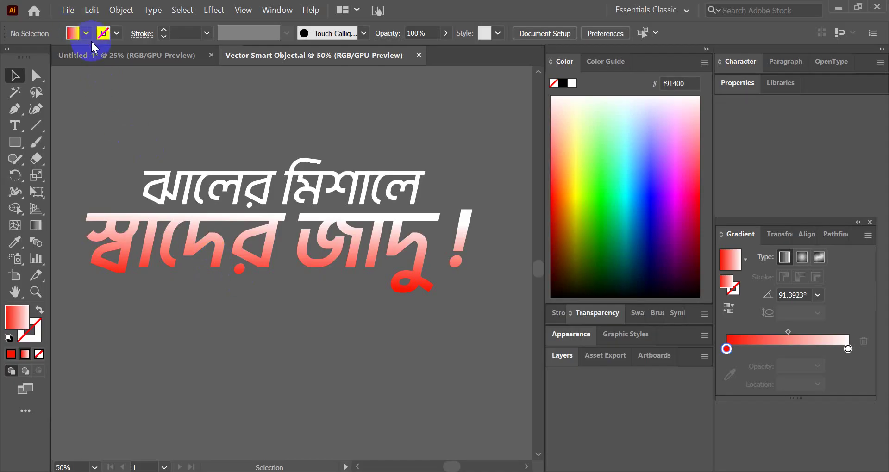
- Paste the copied Bengali headline into the new Untitled-1 artboard document
left_click(95, 53)
key("ctrl+v")
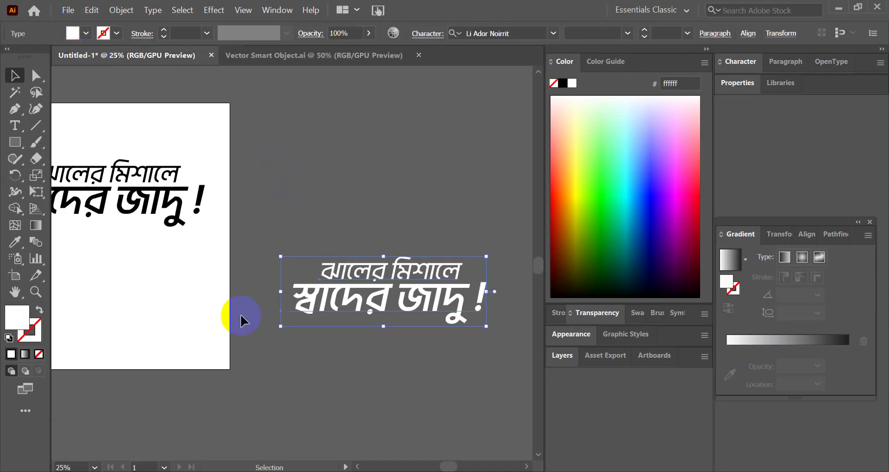
scroll(287, 371, "down", 5)
left_click(238, 228)
scroll(218, 239, "up", 4)
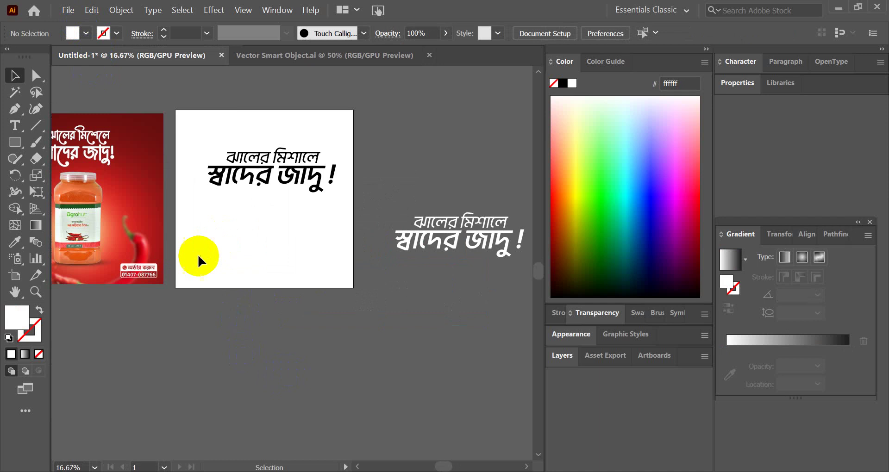
scroll(212, 247, "down", 5)
scroll(238, 279, "up", 3)
scroll(238, 280, "up", 1)
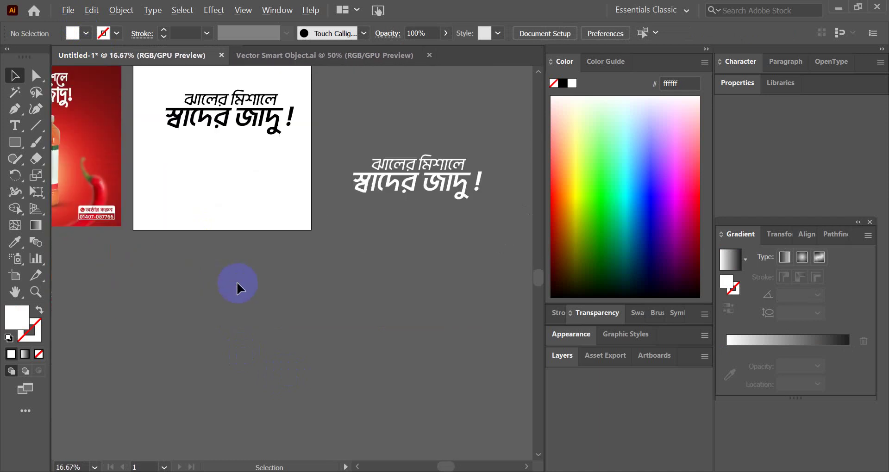
- Draw a wide rounded rectangle below the artboard as a white outline with 4 pt stroke
left_click_drag(15, 142, 50, 147)
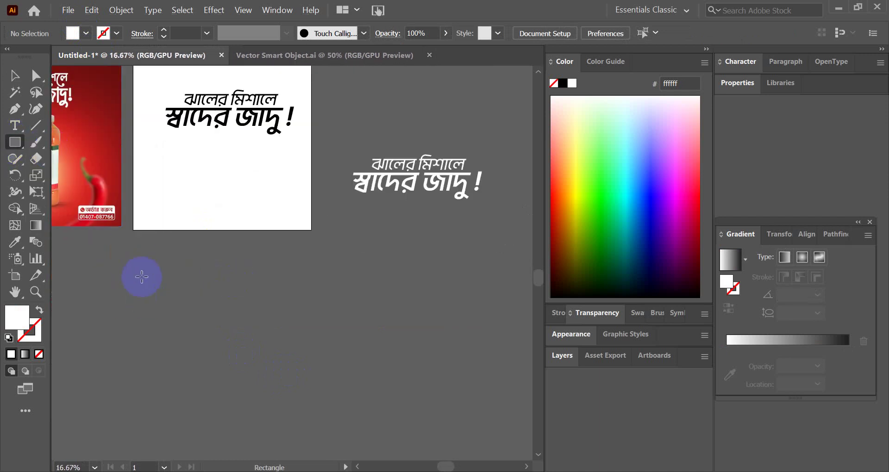
left_click_drag(140, 267, 312, 289)
scroll(171, 290, "up", 1)
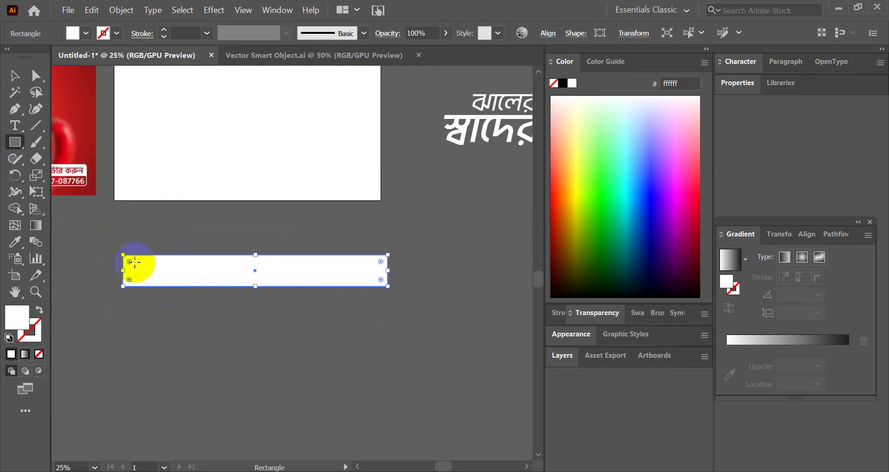
mouse_move(129, 261)
left_mouse_down()
mouse_move(138, 263)
mouse_move(129, 258)
left_mouse_up()
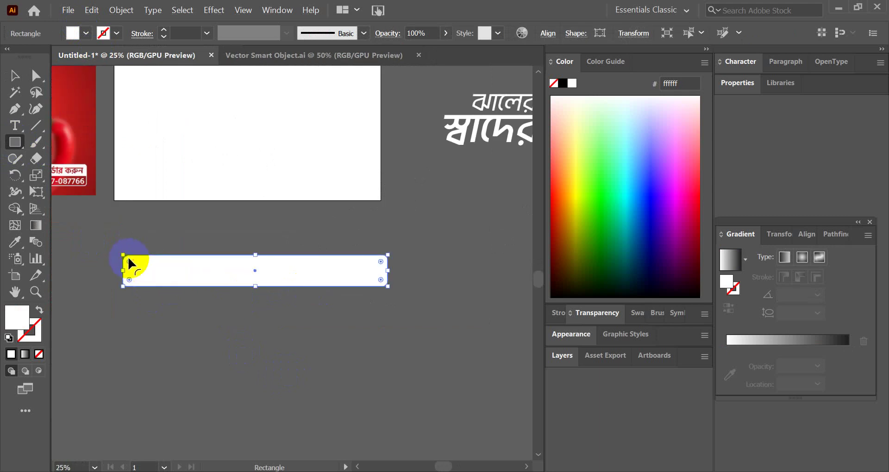
left_click(40, 310)
left_click(15, 76)
left_click(269, 243)
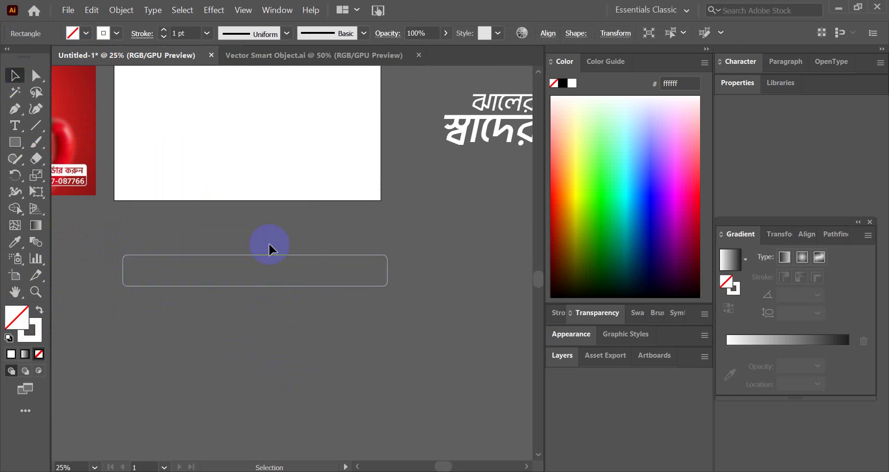
scroll(216, 260, "up", 1)
left_click(239, 294)
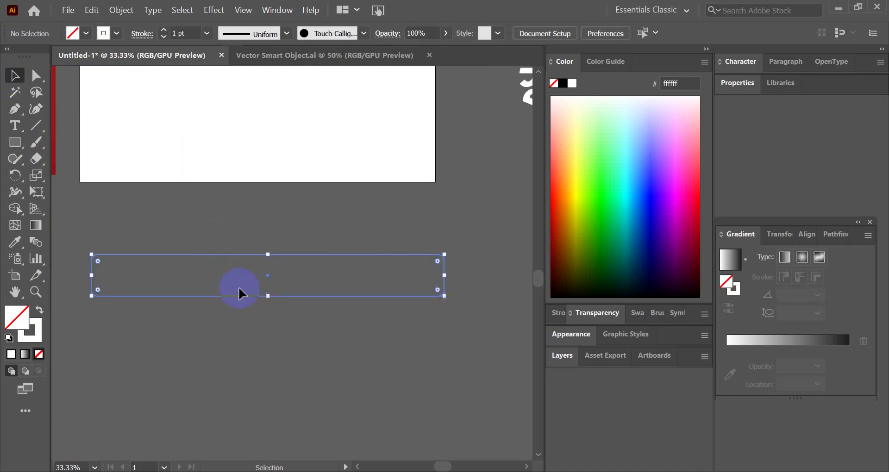
left_click(182, 33)
type("4")
key("Return")
- Duplicate the headline text below the box and retype it as 'অর্ডার করুন'
left_click(228, 183)
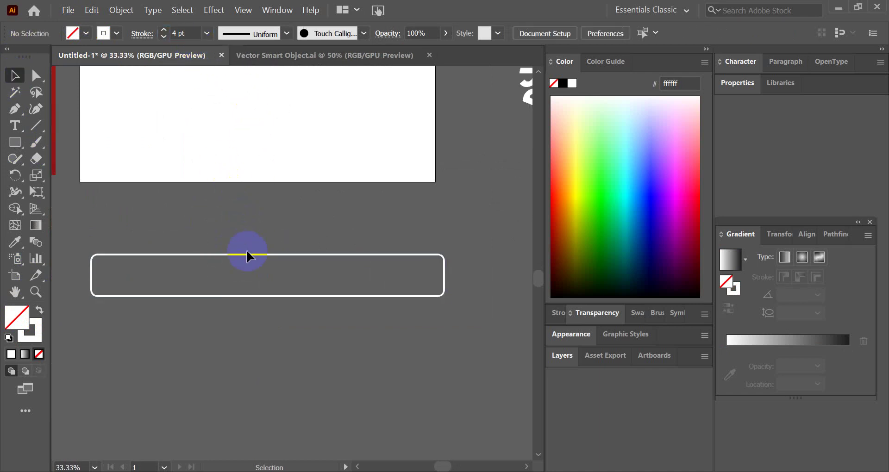
scroll(247, 252, "down", 2)
left_click_drag(256, 94, 264, 307)
scroll(299, 327, "down", 2)
scroll(299, 327, "up", 4)
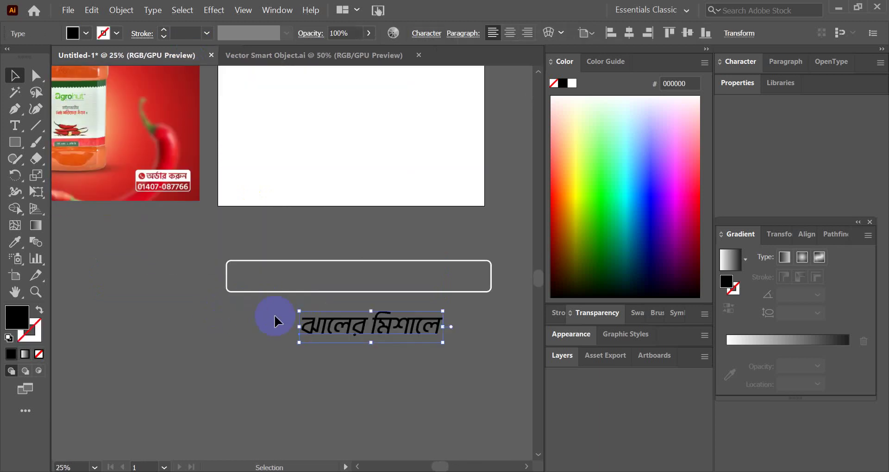
double_click(339, 317)
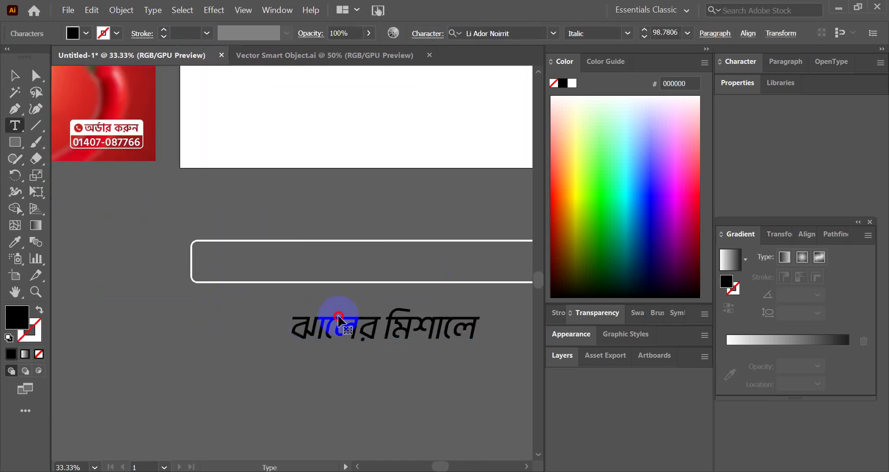
key("ctrl+a")
type("অ")
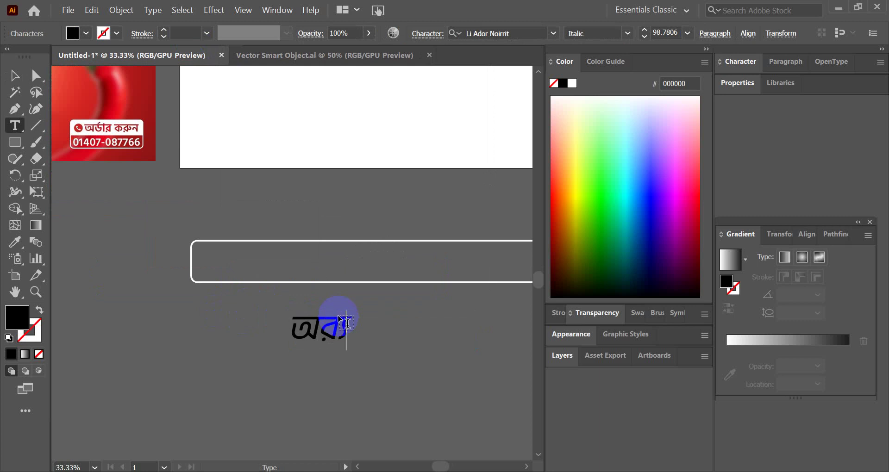
type("র্ড")
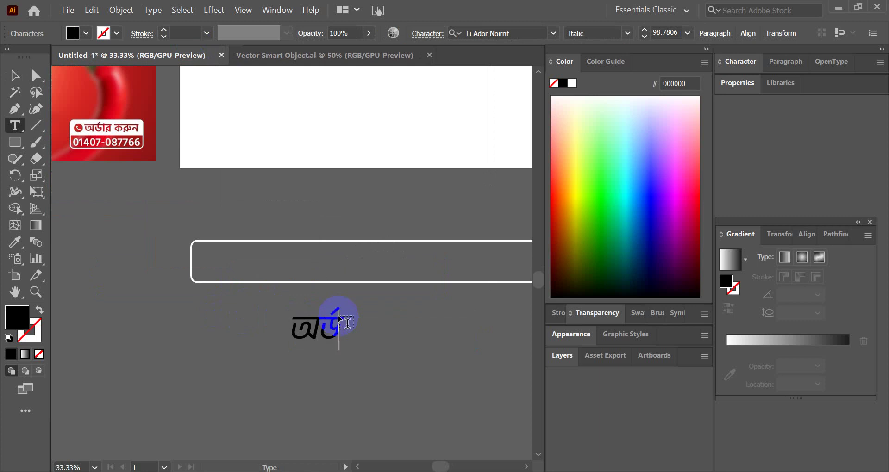
type("ার করুন")
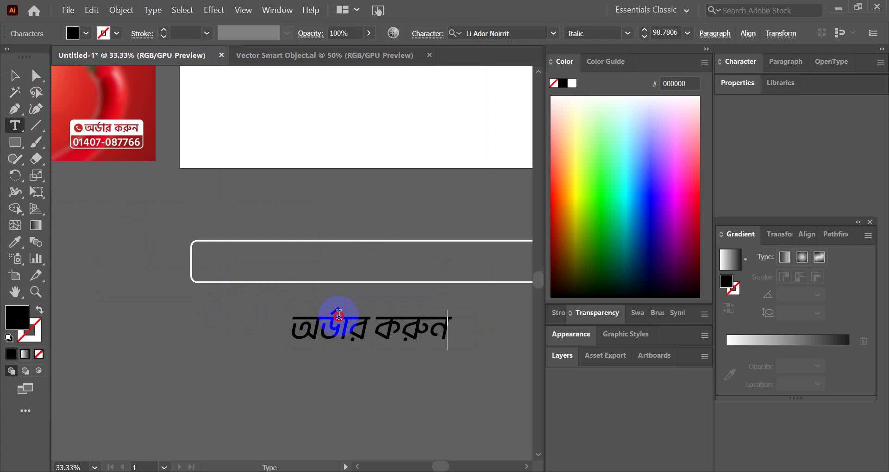
- Set the text's weight to Regular and move it into the rounded box
triple_click(338, 315)
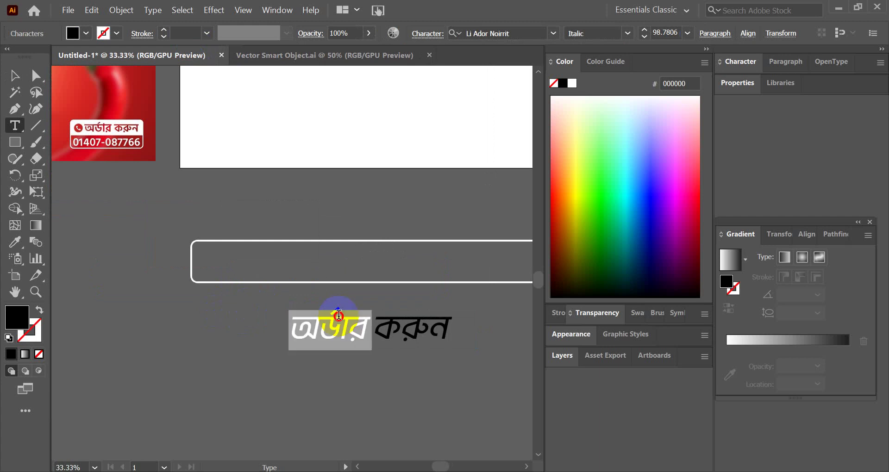
left_click(627, 33)
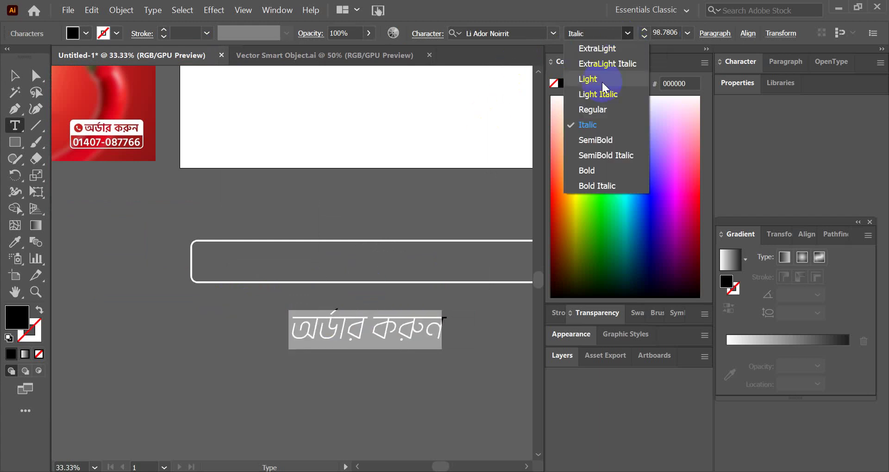
left_click(596, 109)
left_click(14, 75)
left_click_drag(354, 329, 266, 264)
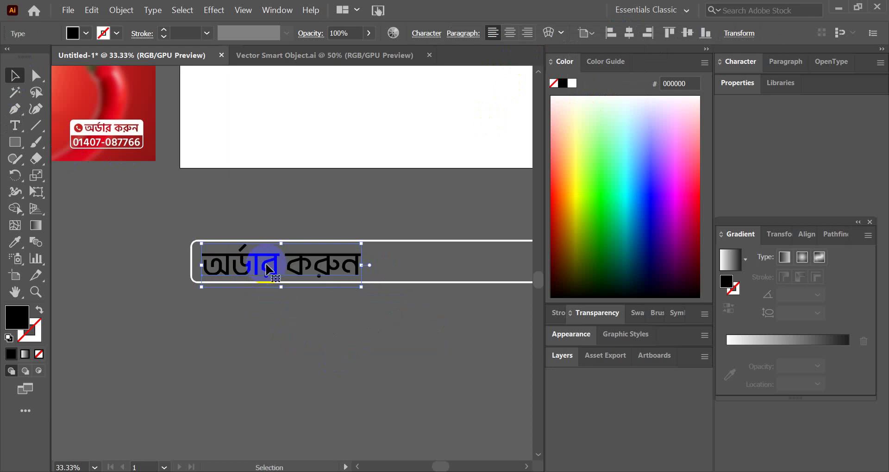
- Append a colon and the order phone number to the text, then shrink it to fit the outline
double_click(352, 263)
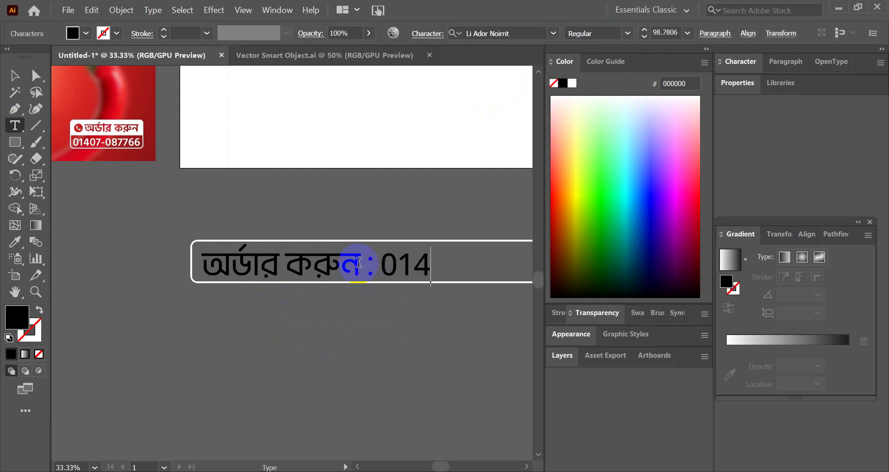
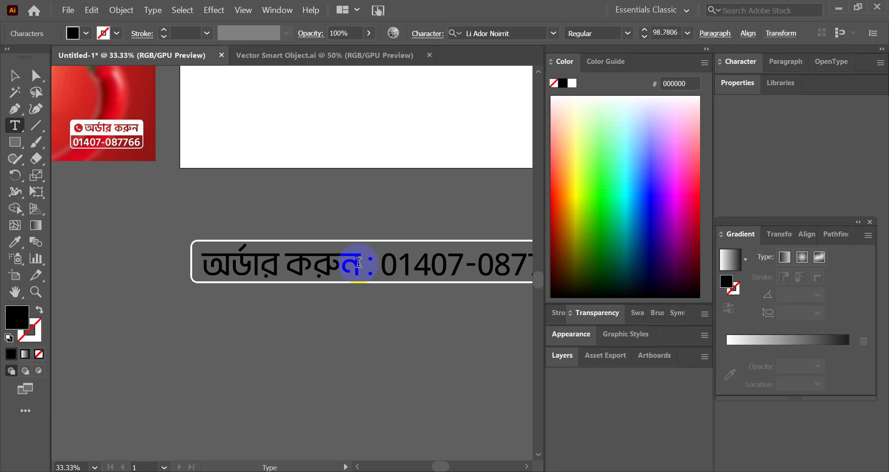
scroll(354, 264, "down", 2)
scroll(460, 254, "up", 2)
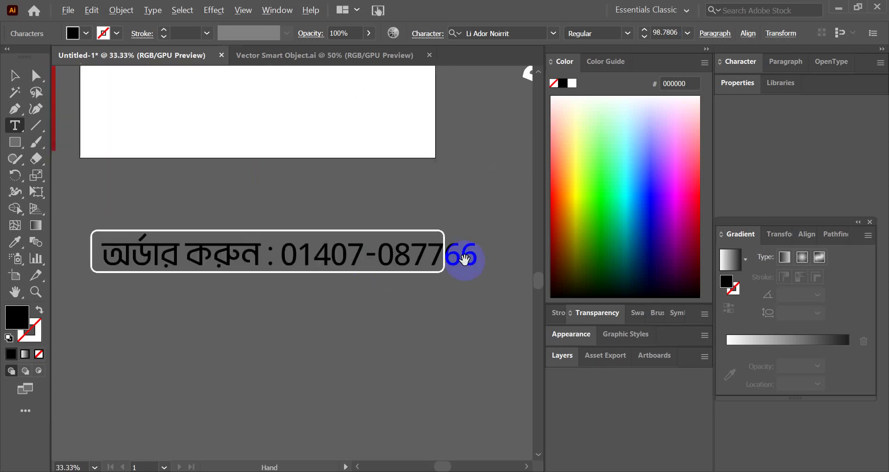
left_click(15, 81)
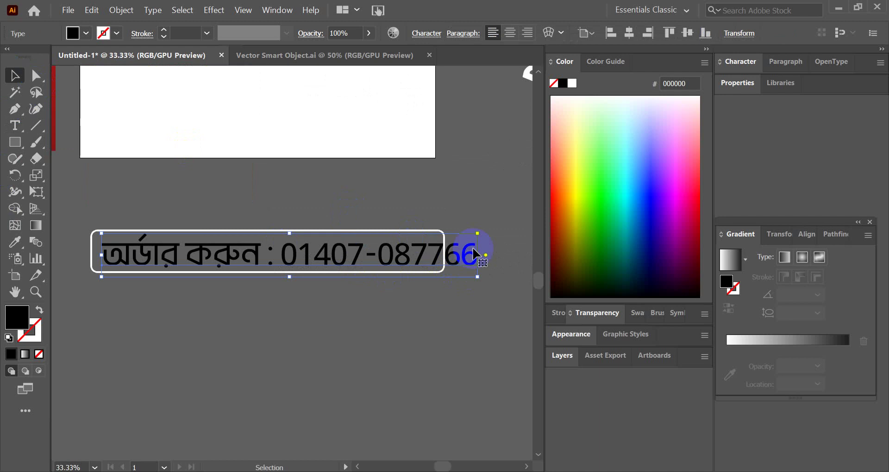
left_click_drag(475, 254, 440, 254)
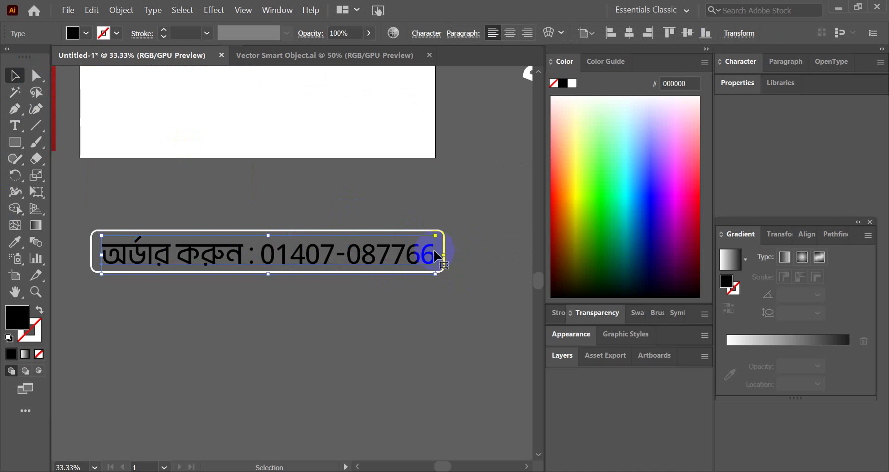
scroll(326, 281, "down", 2)
scroll(327, 283, "up", 3)
double_click(244, 254)
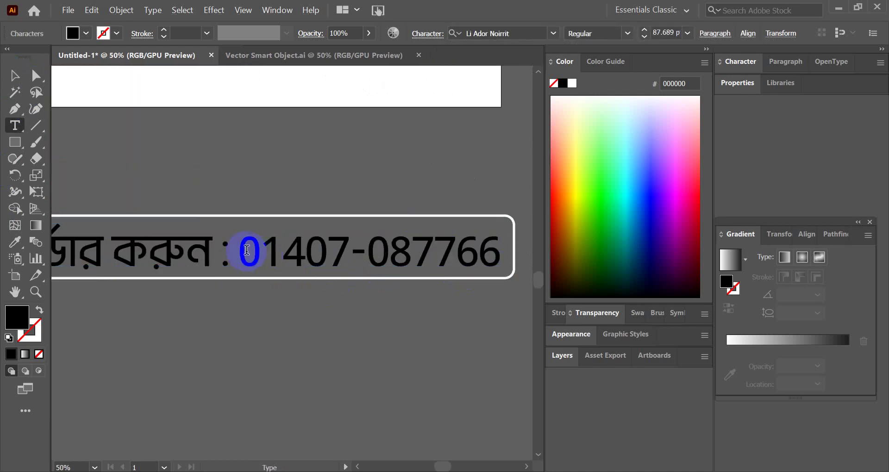
- Select the phone number and preview fonts, keeping the current font
left_click_drag(239, 252, 491, 252)
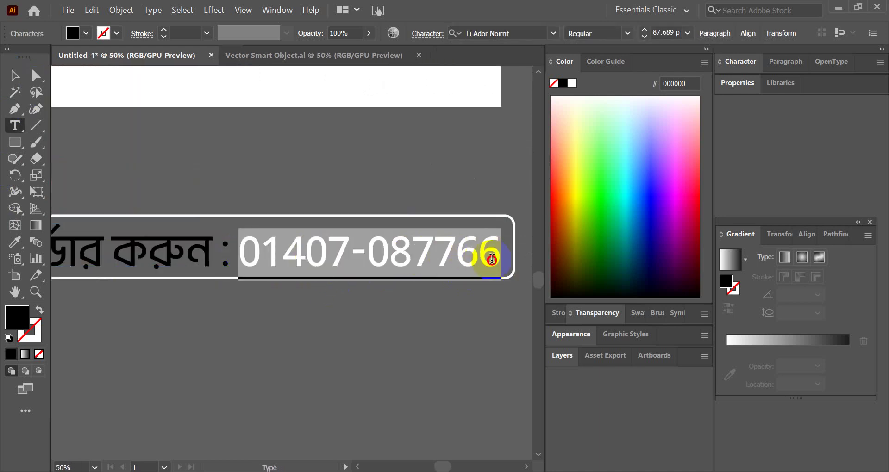
left_click(553, 33)
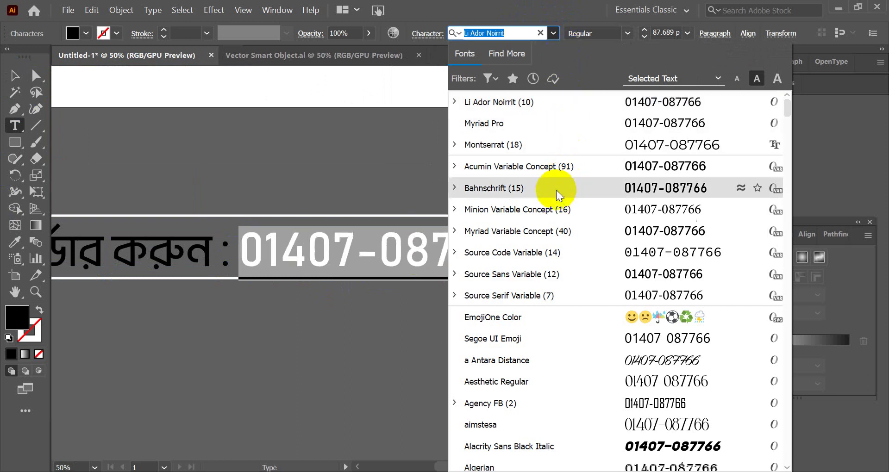
key("Escape")
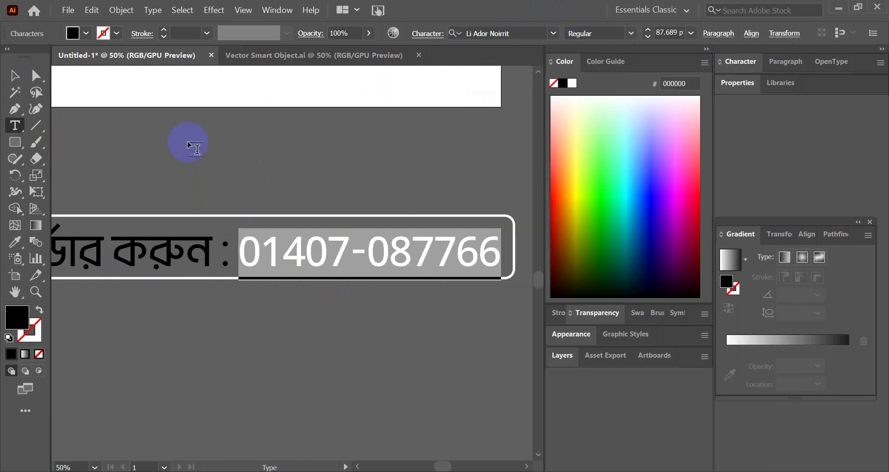
left_click(554, 33)
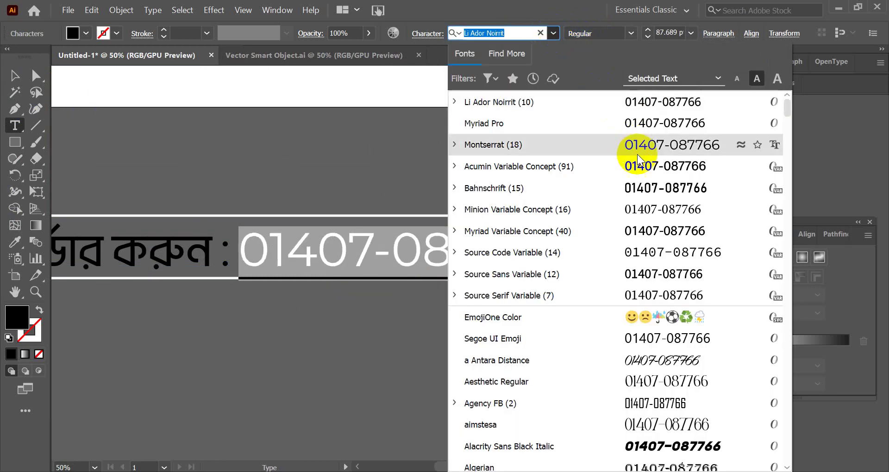
key("Escape")
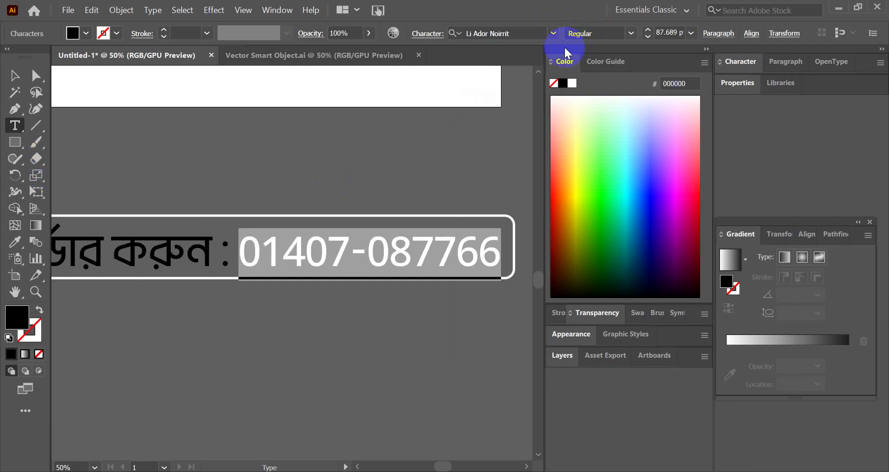
left_click(553, 33)
key("Escape")
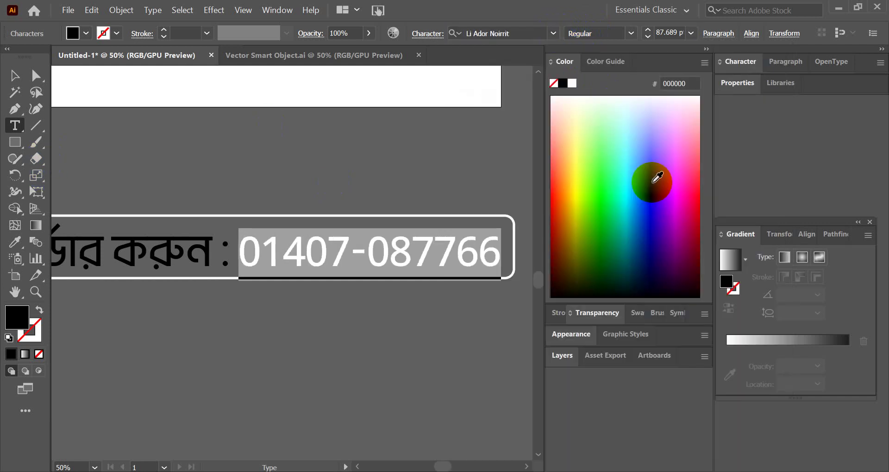
key("Escape")
scroll(248, 228, "down", 3)
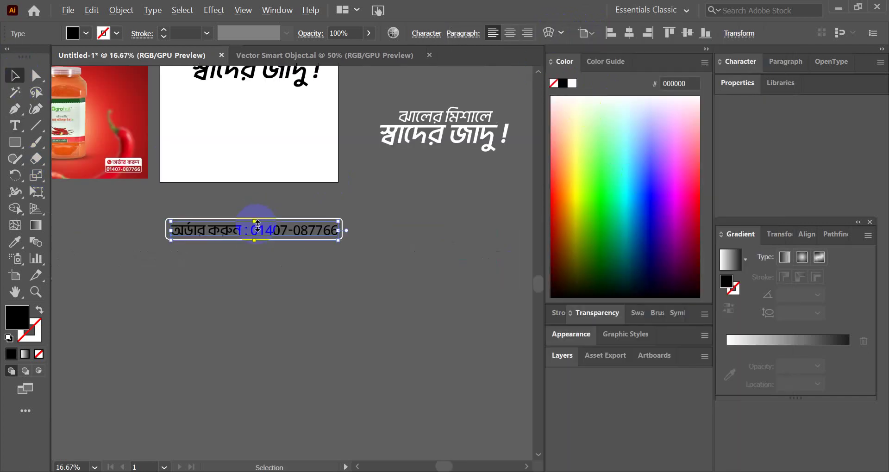
scroll(248, 229, "up", 4)
- Apply Montserrat Medium to the phone number digits
triple_click(241, 224)
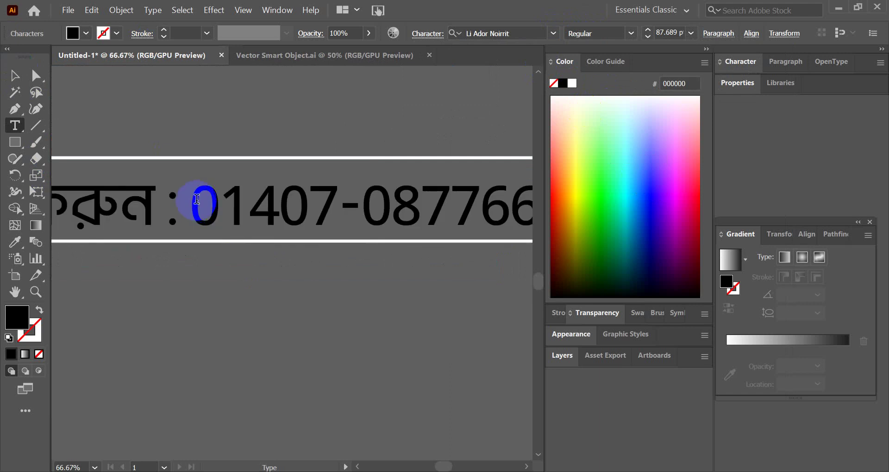
left_click_drag(205, 205, 526, 202)
left_click(552, 33)
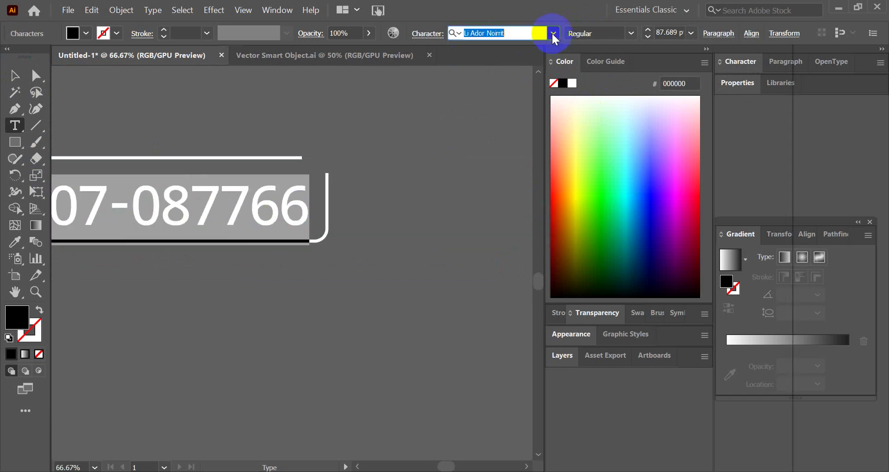
key("Escape")
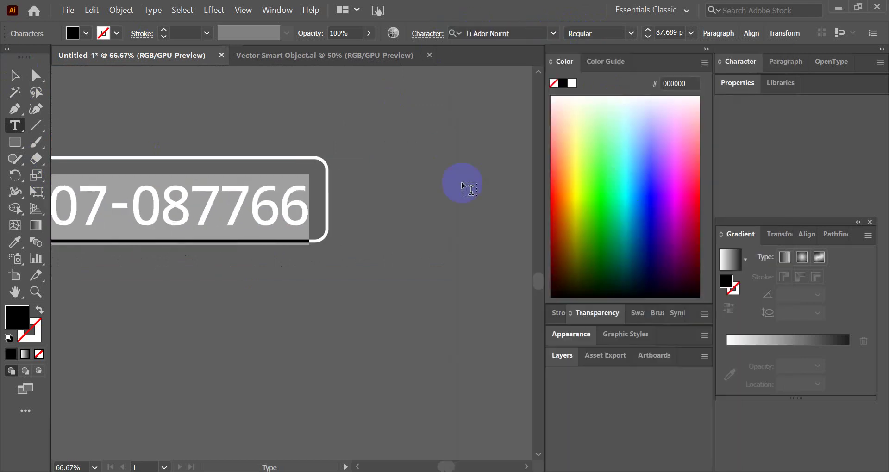
left_click(553, 33)
type("MON")
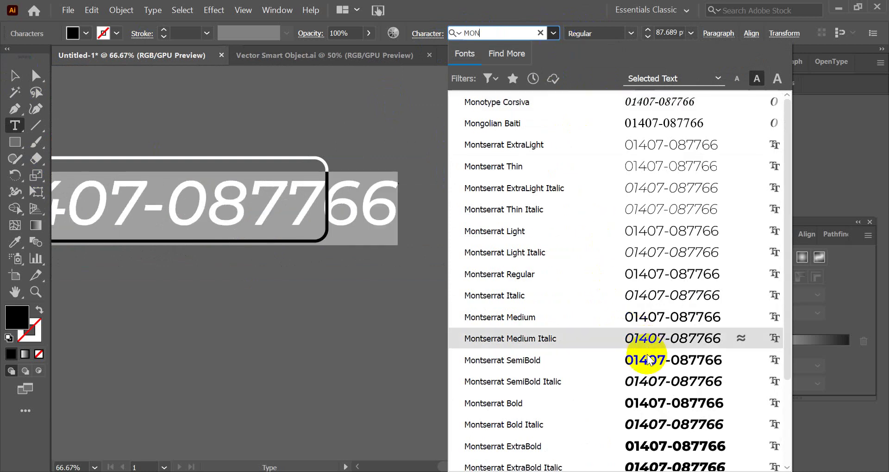
left_click(650, 318)
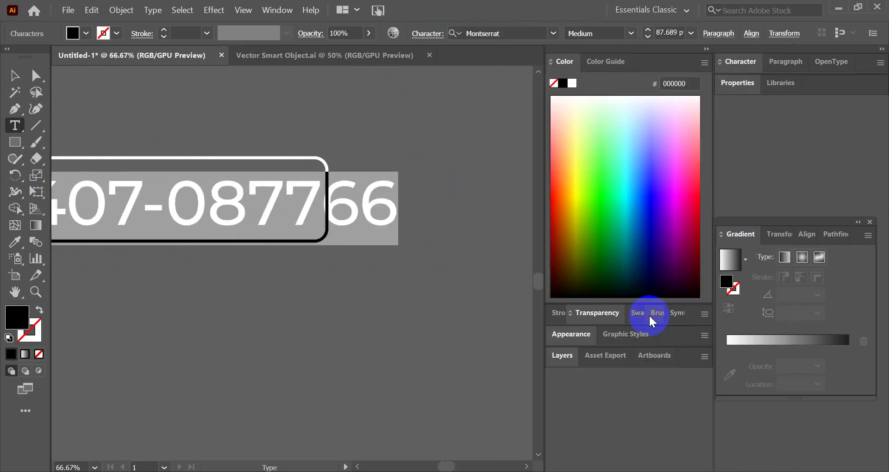
left_click(14, 75)
scroll(330, 253, "down", 3)
scroll(330, 252, "up", 3)
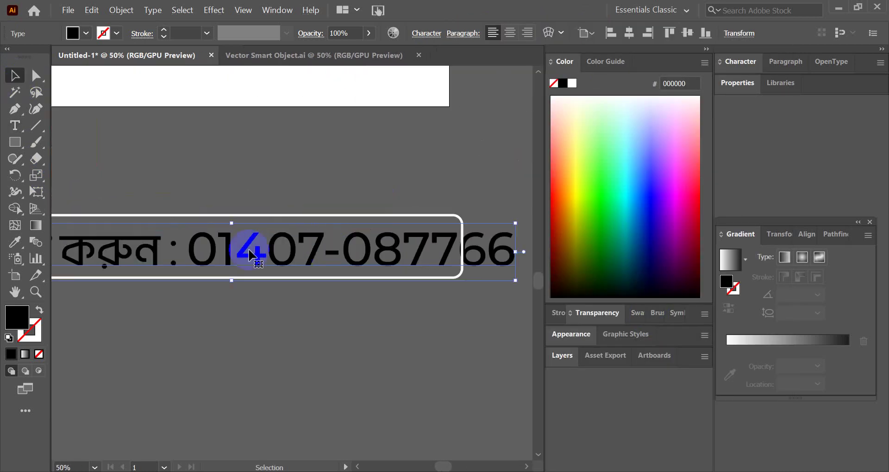
- Set the phone number in Roboto Medium at 77 pt
double_click(193, 245)
left_click_drag(488, 225, 515, 232)
left_click(525, 31)
type("ROBO")
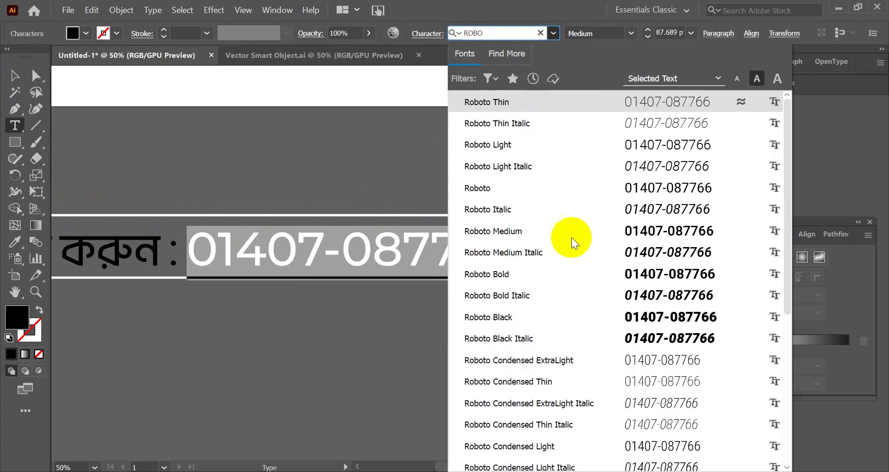
left_click(617, 231)
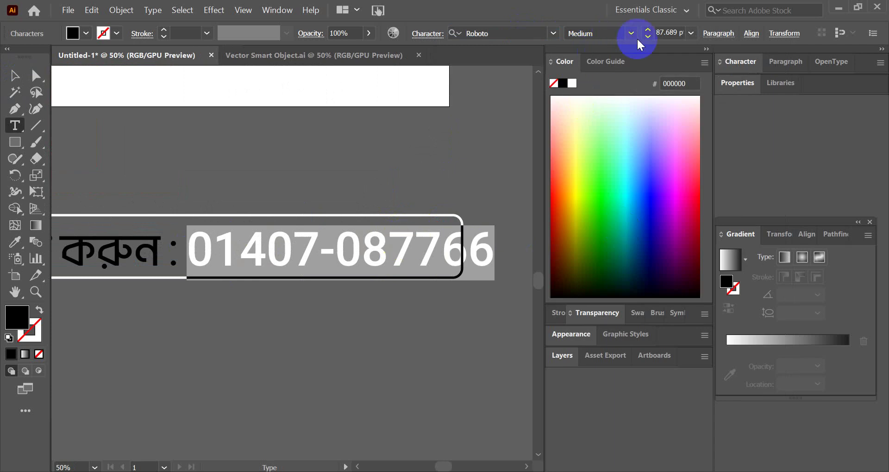
left_click(666, 32)
type("78")
key("Return")
key("Down")
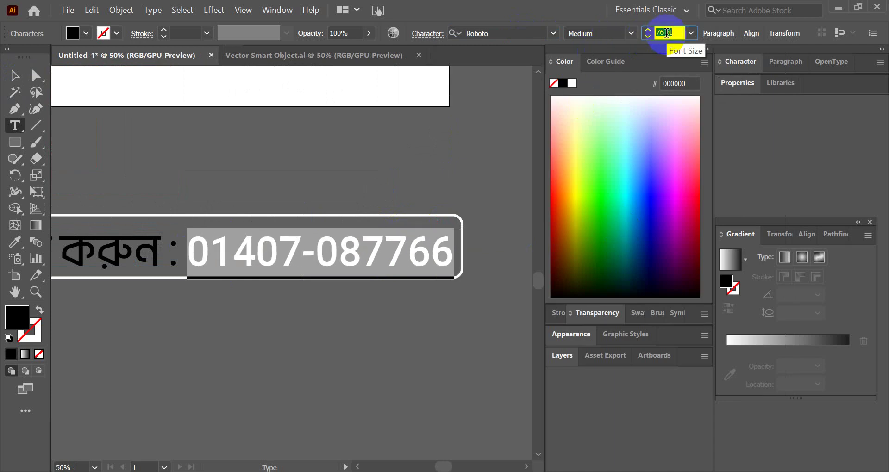
left_click(18, 71)
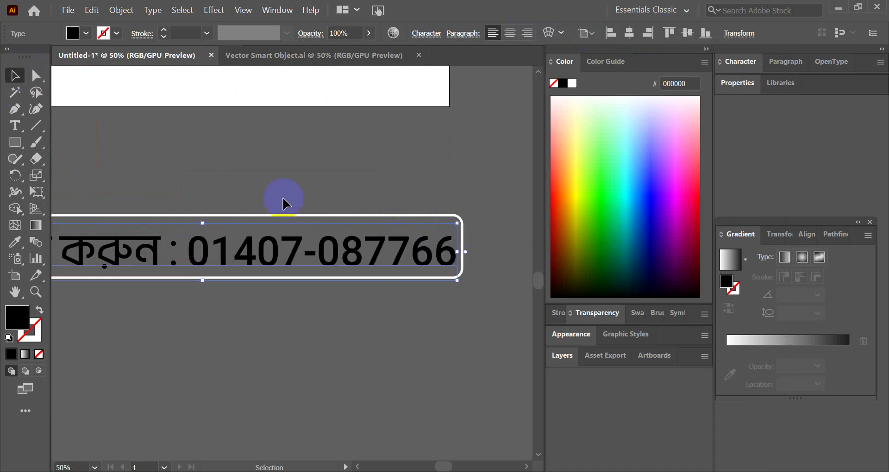
left_click(284, 201)
- Nudge the phone-number text within its rounded frame and make the order text white
scroll(329, 266, "down", 2)
scroll(287, 257, "up", 2)
left_click_drag(287, 256, 287, 255)
scroll(212, 274, "down", 2)
scroll(199, 258, "up", 3)
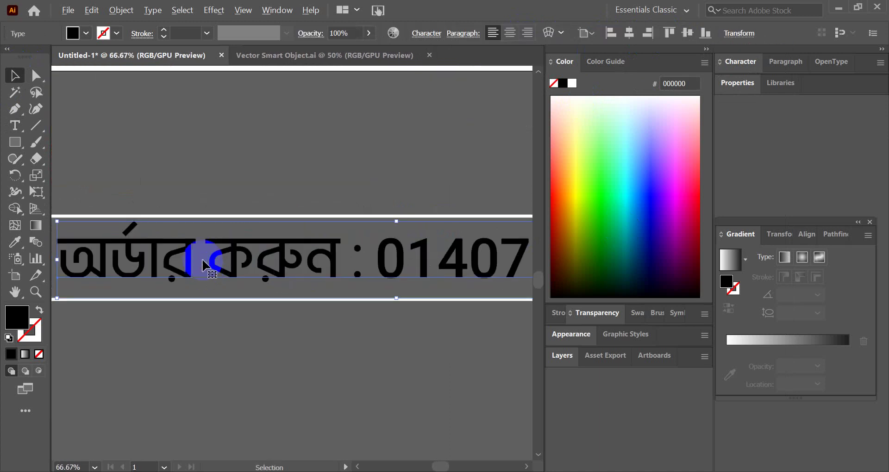
left_click_drag(201, 254, 199, 252)
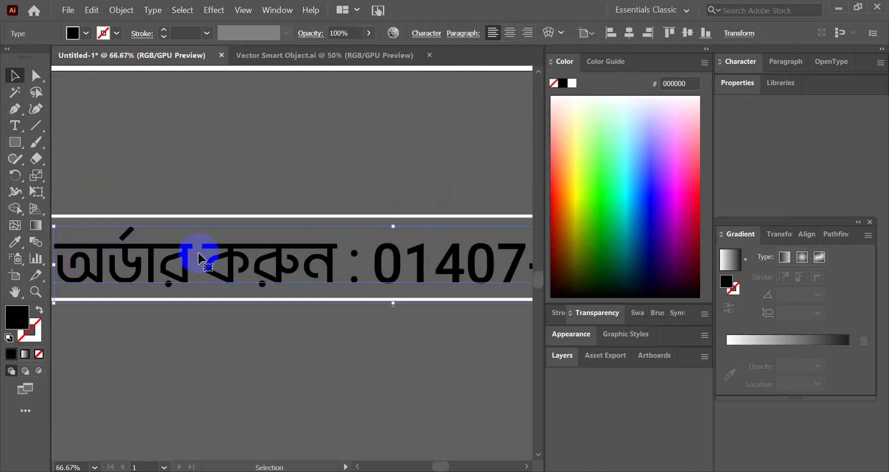
scroll(199, 252, "down", 3)
scroll(298, 266, "up", 1)
left_click(573, 83)
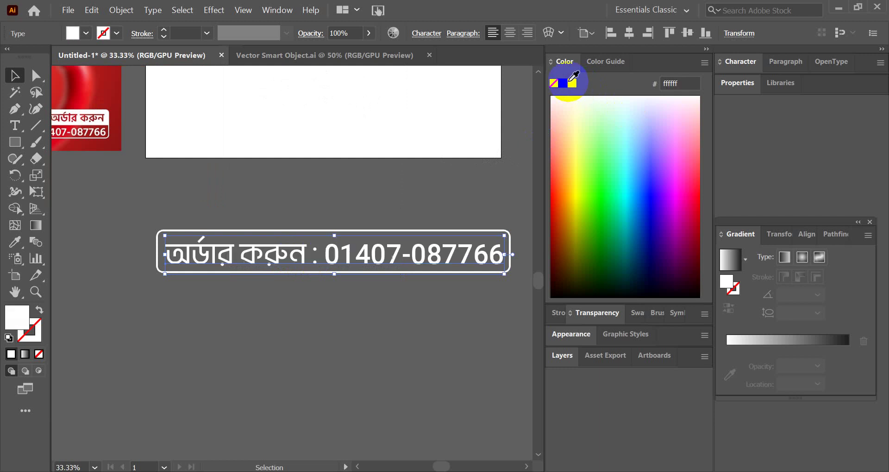
left_click(283, 229)
- Drag the order text together with its frame into the Photoshop ad
scroll(415, 273, "up", 2)
left_click_drag(415, 273, 407, 252)
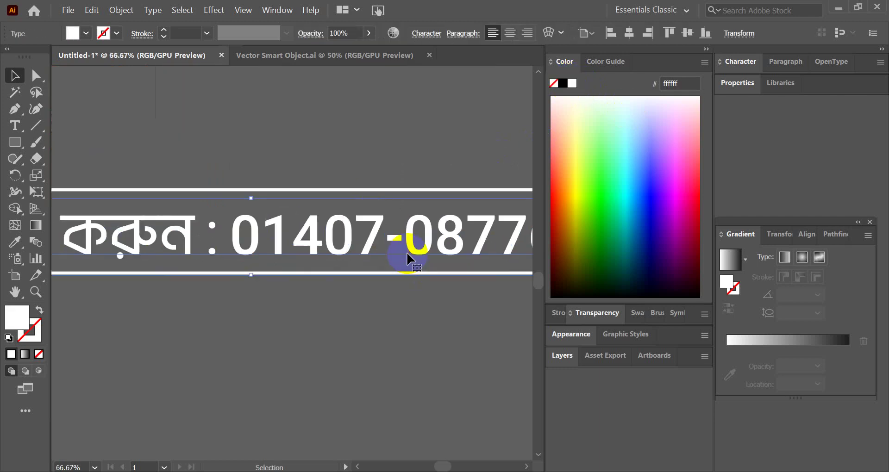
scroll(347, 312, "down", 2)
left_click(347, 319)
left_click_drag(348, 319, 254, 232)
left_click_drag(304, 264, 328, 430)
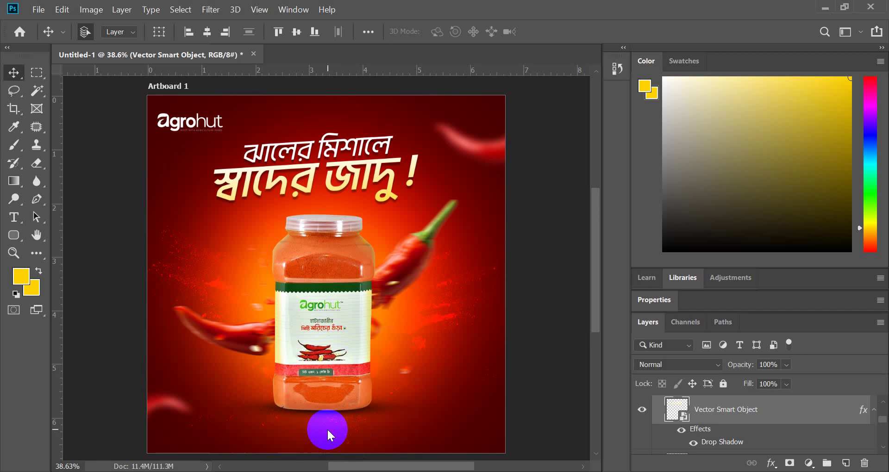
- Scale the placed order box to about 22% and place it near the ad's bottom
scroll(347, 387, "down", 4)
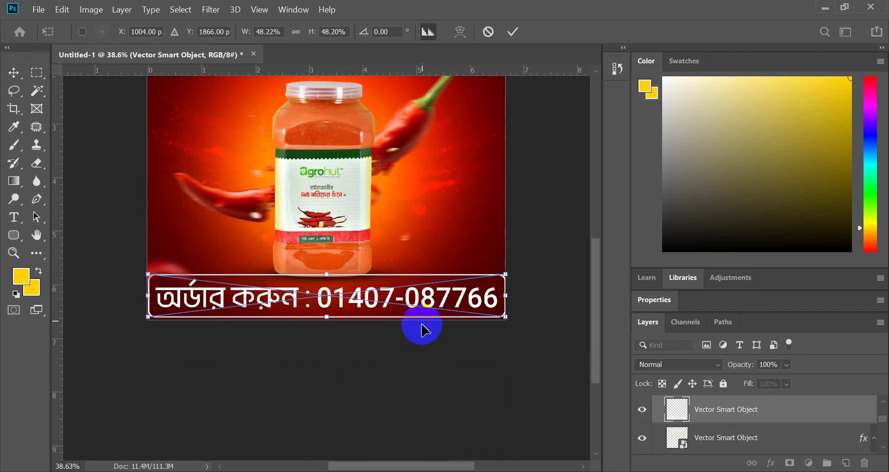
left_click_drag(508, 297, 403, 299)
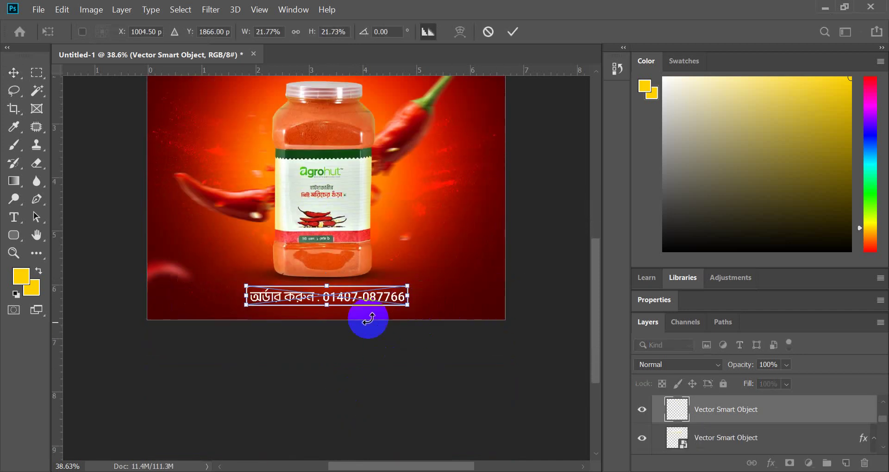
scroll(327, 327, "up", 3)
left_click_drag(342, 303, 364, 304)
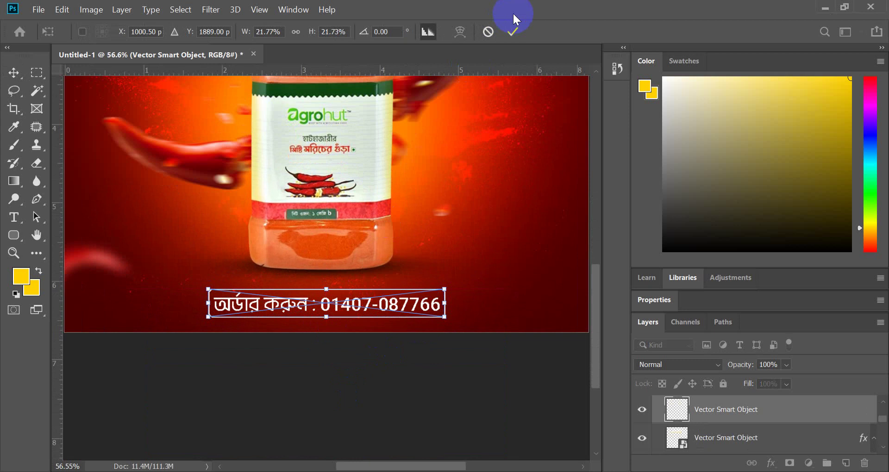
left_click(513, 32)
scroll(451, 166, "down", 2)
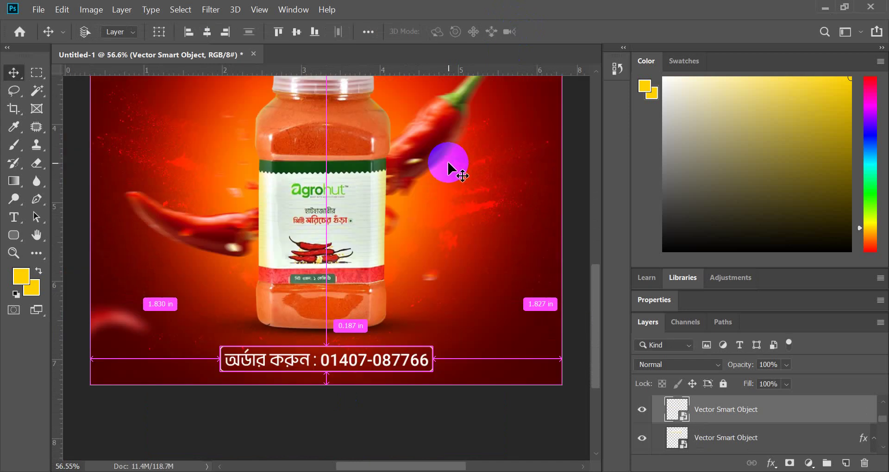
scroll(338, 175, "down", 3)
scroll(373, 261, "up", 2)
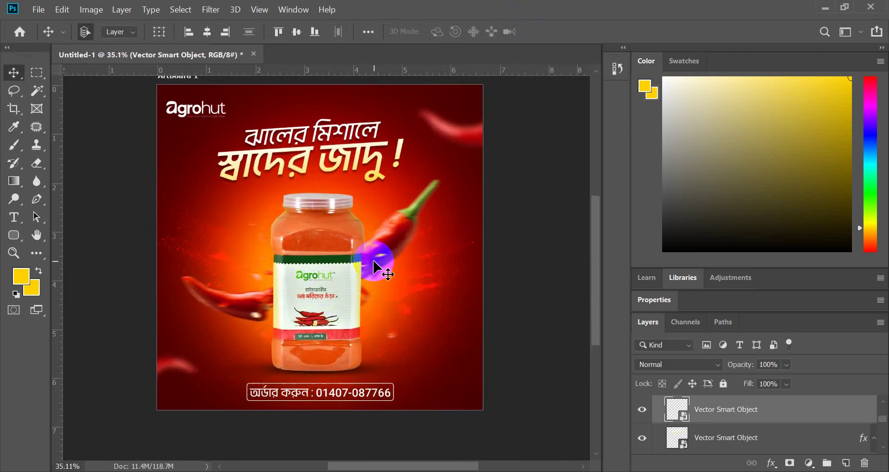
key("ctrl+0")
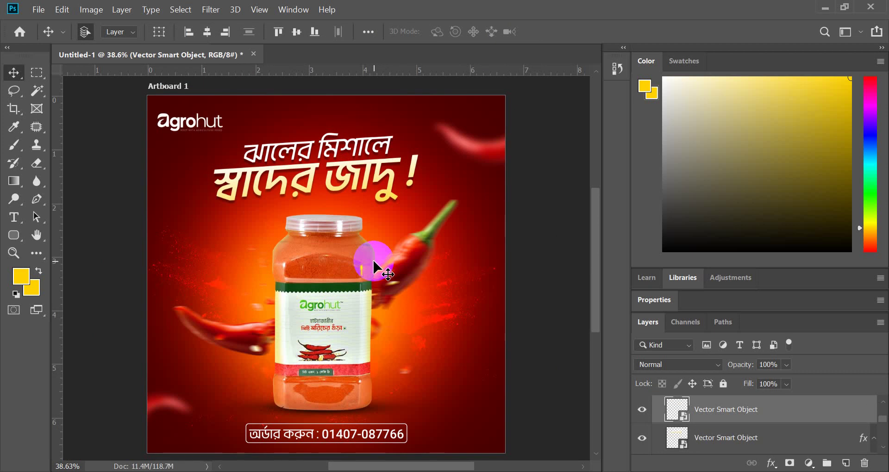
- Move the order box toward the bottom centre of the ad
scroll(327, 357, "down", 3)
scroll(341, 389, "up", 3)
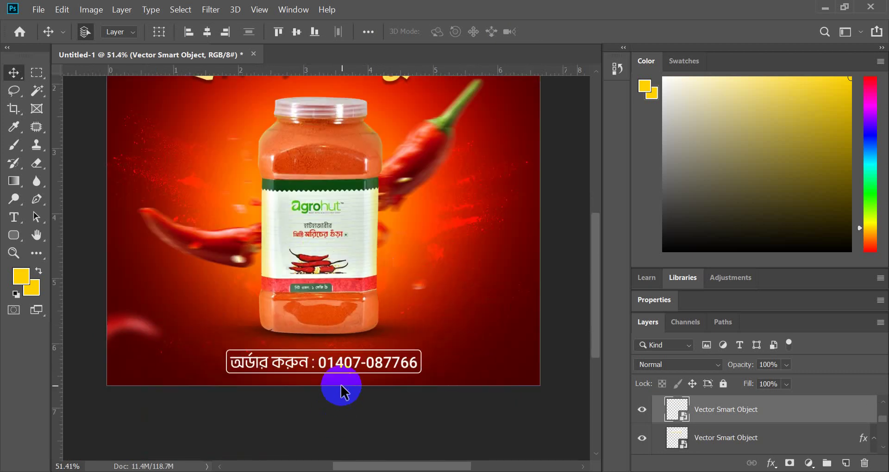
left_click(368, 32)
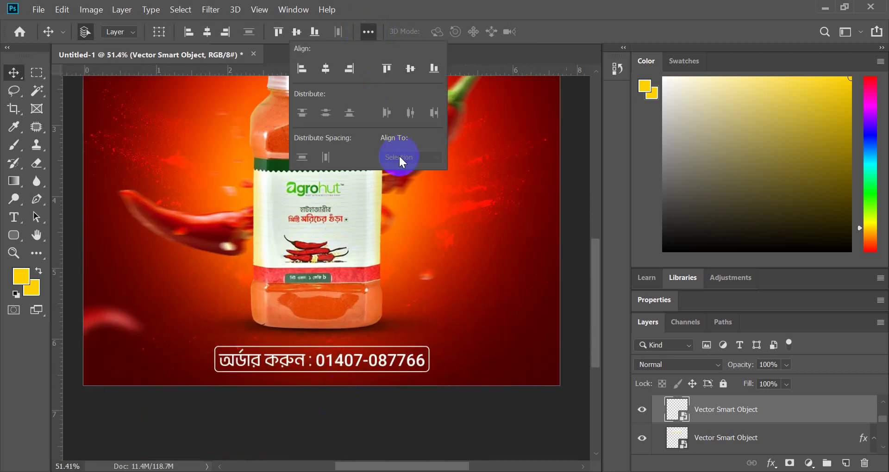
left_click(389, 363)
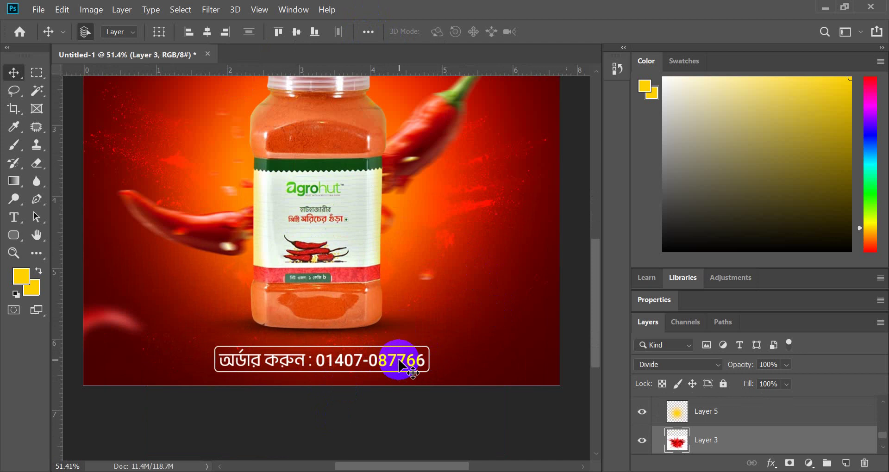
scroll(405, 370, "up", 1)
mouse_move(405, 370)
left_mouse_down()
mouse_move(371, 367)
mouse_move(393, 369)
left_mouse_up()
scroll(324, 398, "down", 2)
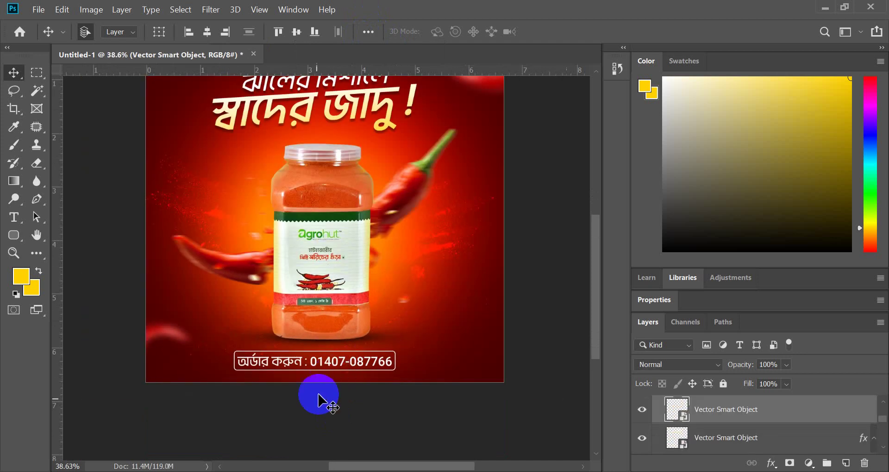
left_click(315, 400)
scroll(315, 400, "up", 2)
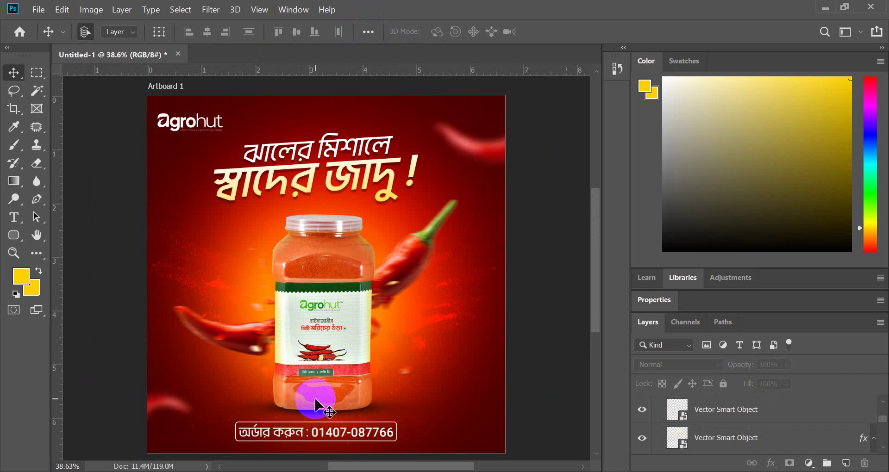
scroll(315, 399, "up", 5)
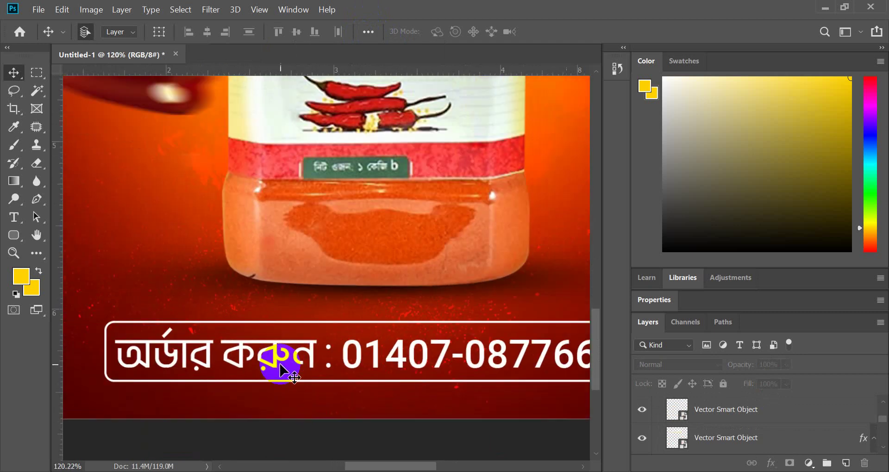
- Centre the order box horizontally on the ad with Align Horizontal Centers
left_click(277, 358)
key("ctrl+t")
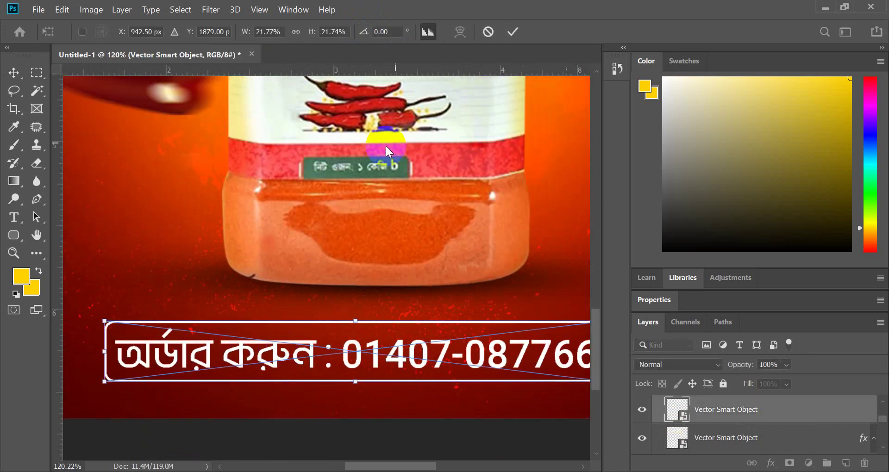
left_click(513, 30)
left_click(367, 31)
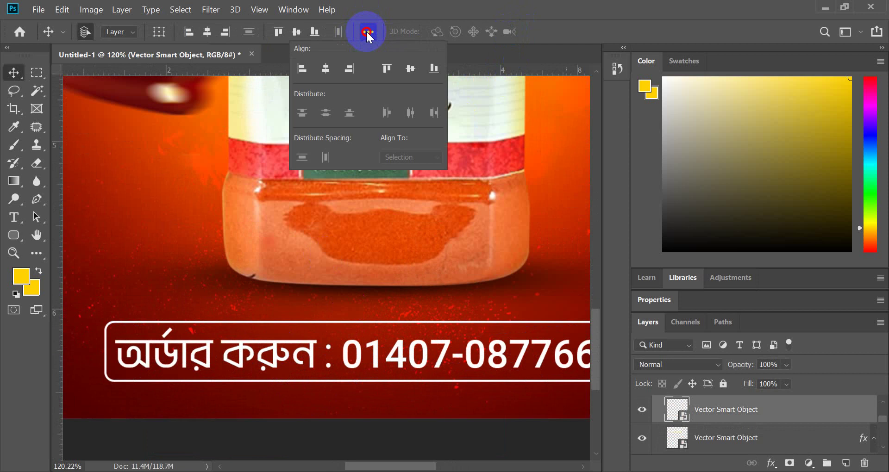
left_click(324, 70)
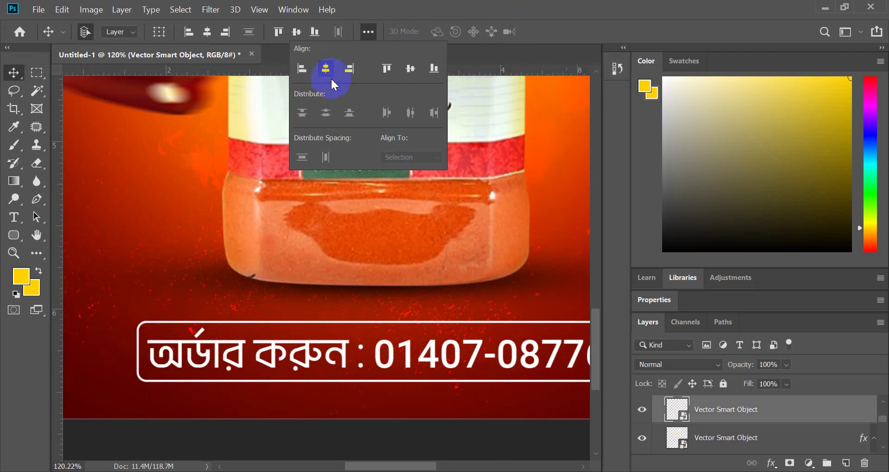
scroll(340, 324, "down", 1)
left_click(342, 421)
scroll(324, 407, "down", 4)
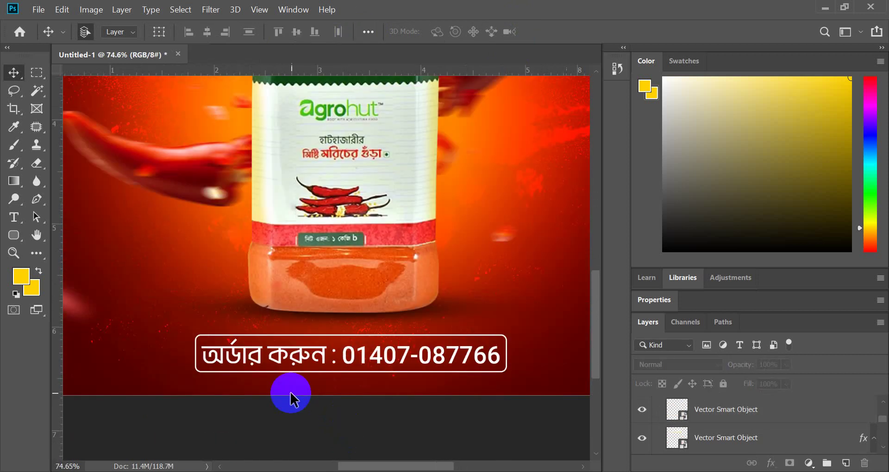
scroll(328, 354, "down", 2)
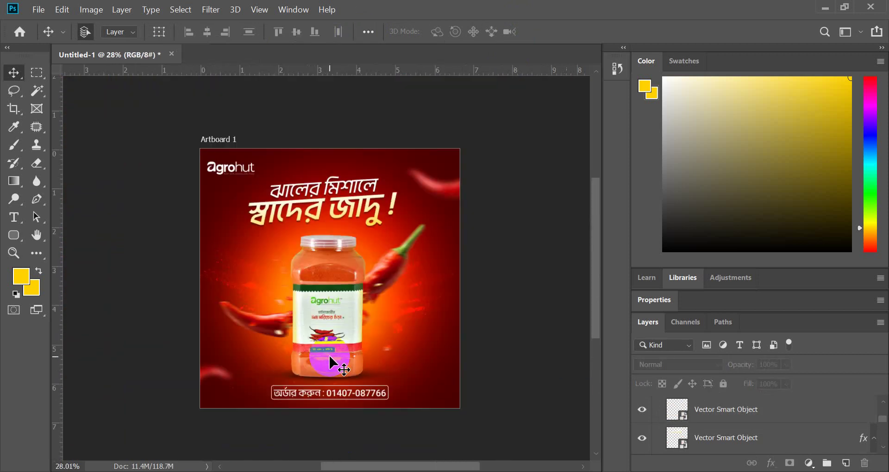
scroll(329, 354, "up", 1)
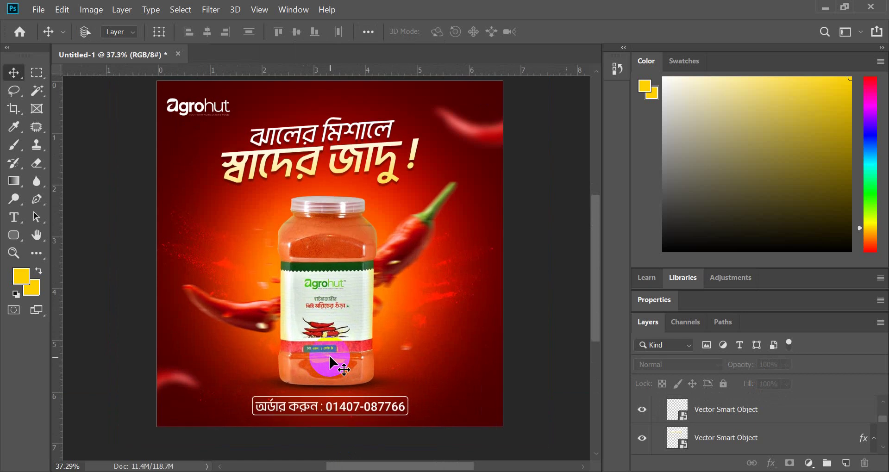
scroll(330, 357, "up", 1)
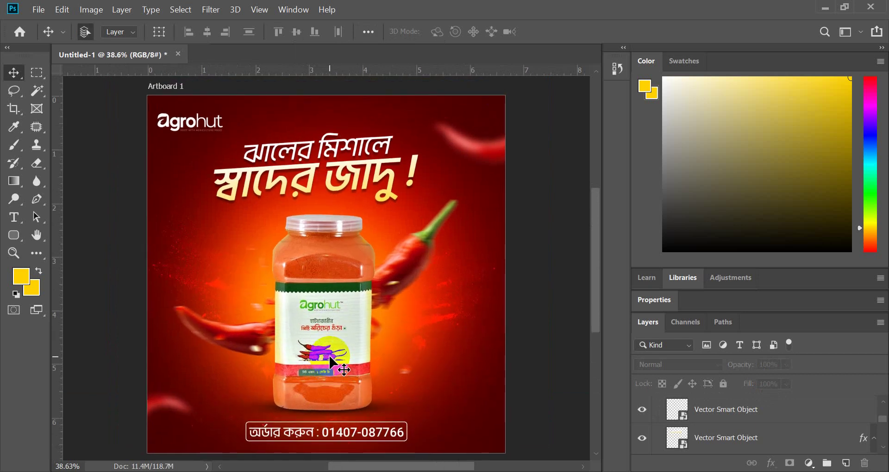
scroll(332, 364, "up", 2)
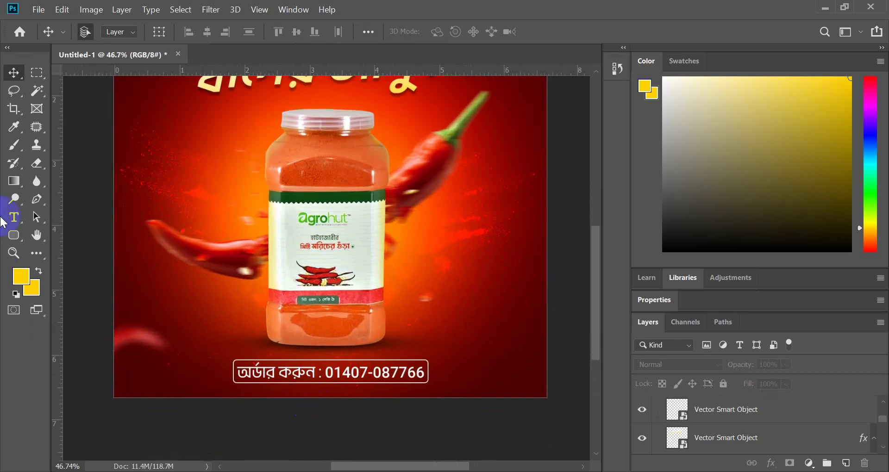
scroll(415, 354, "down", 2)
scroll(341, 341, "up", 1)
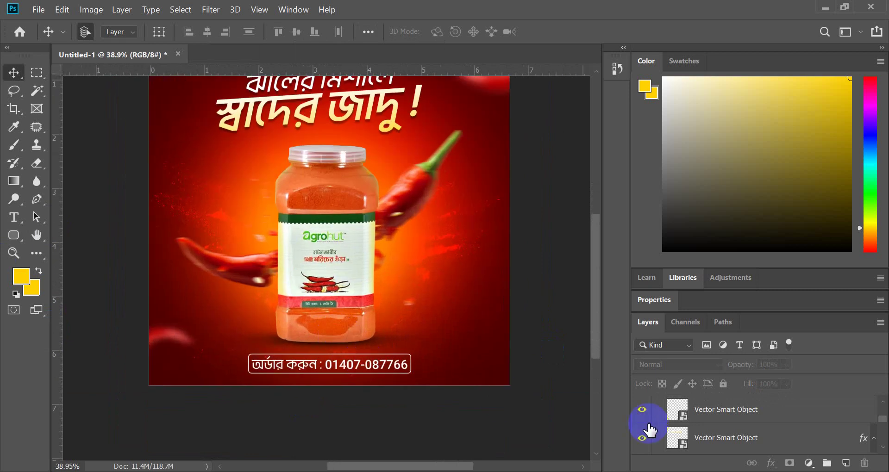
scroll(410, 374, "up", 1)
scroll(412, 376, "up", 2)
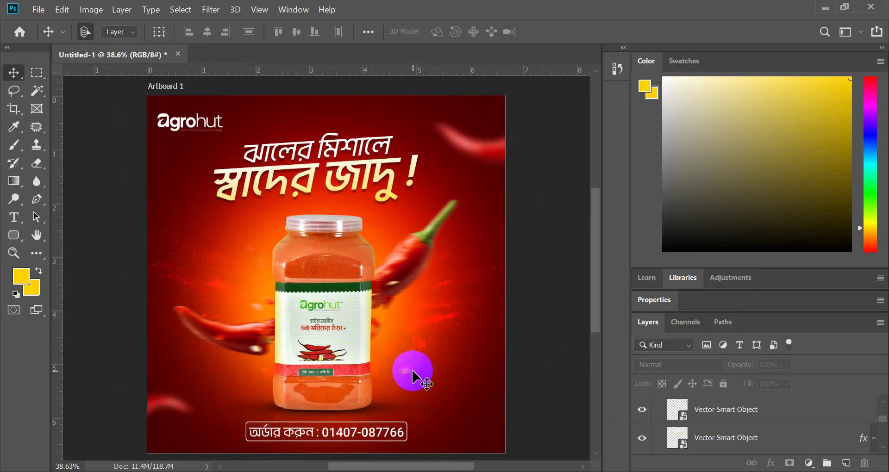
left_click_drag(356, 183, 366, 183)
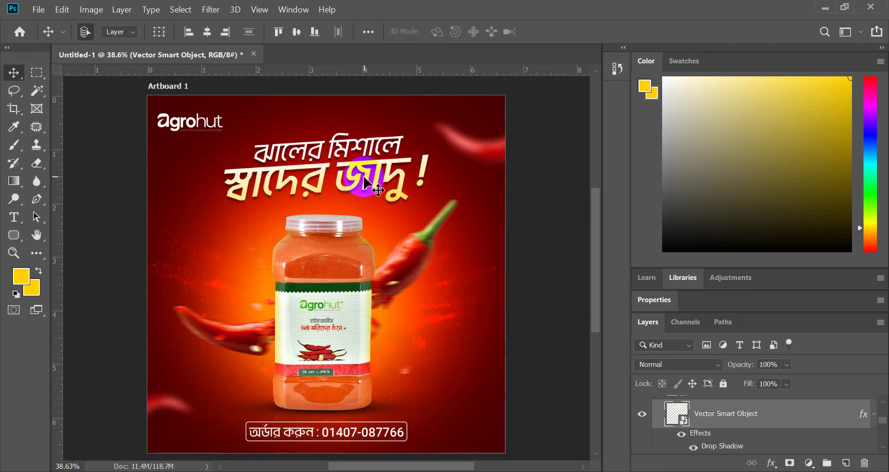
left_click(543, 291)
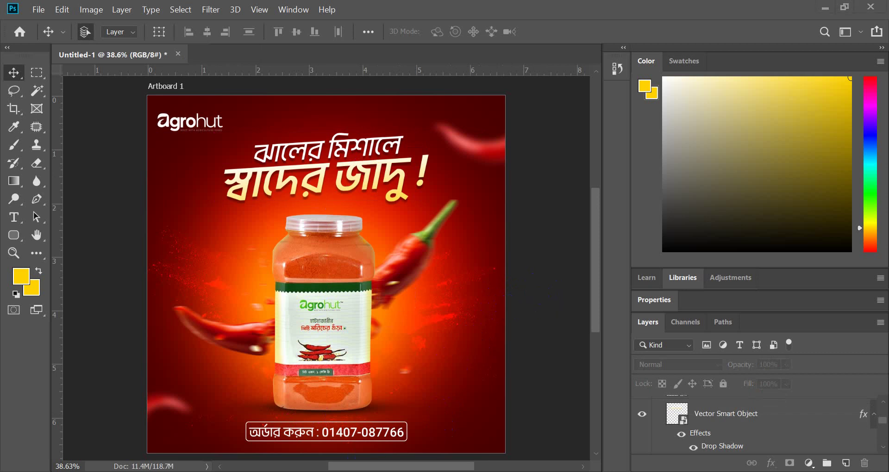
key("alt+Tab")
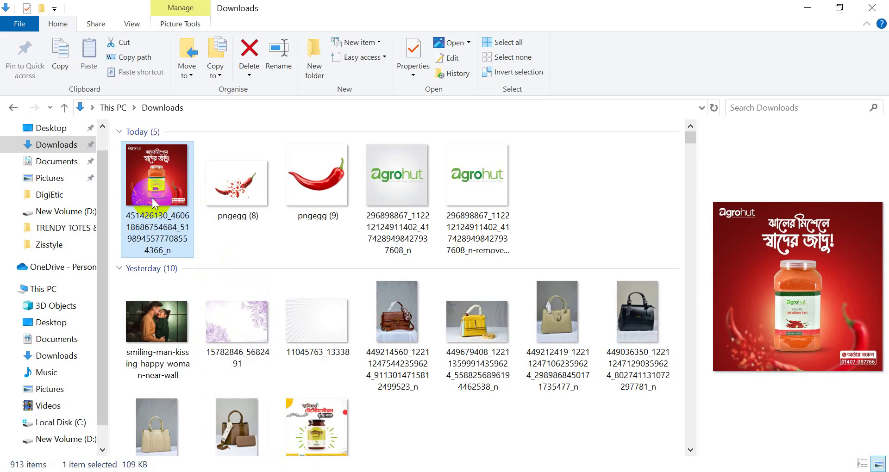
- Open the reference Agrohut ad JPG in Photos and tile it beside a windowed Photoshop
double_click(152, 196)
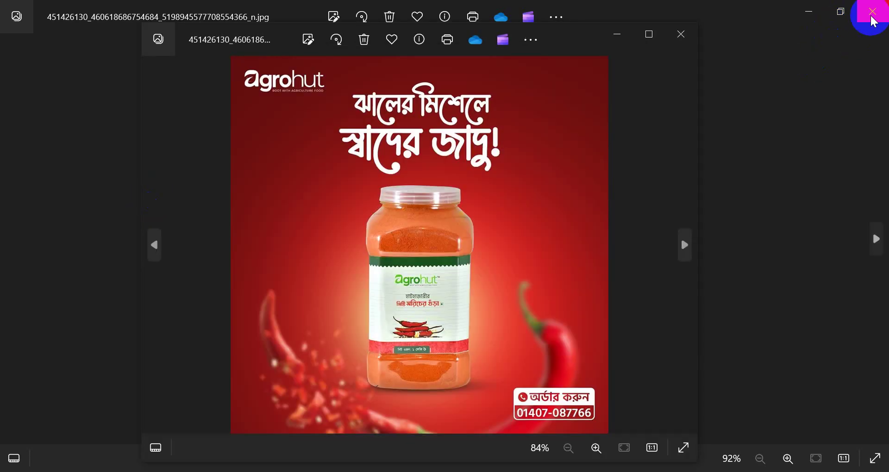
left_click(868, 15)
left_click_drag(577, 34, 776, 33)
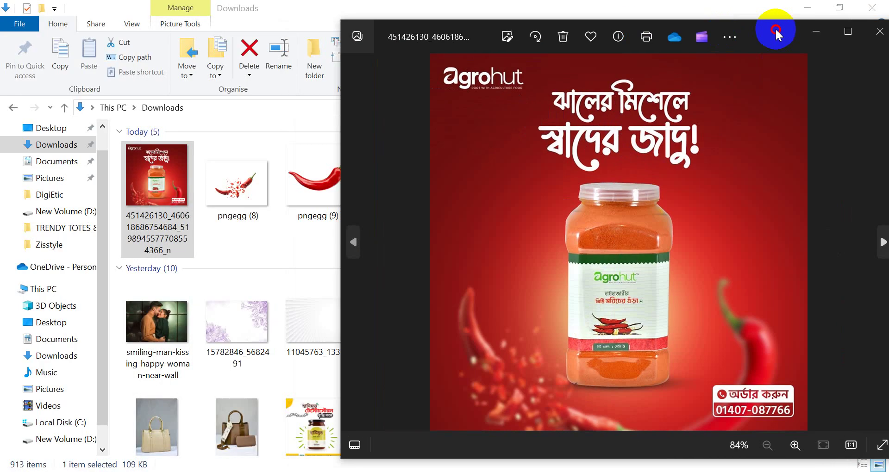
left_click(487, 468)
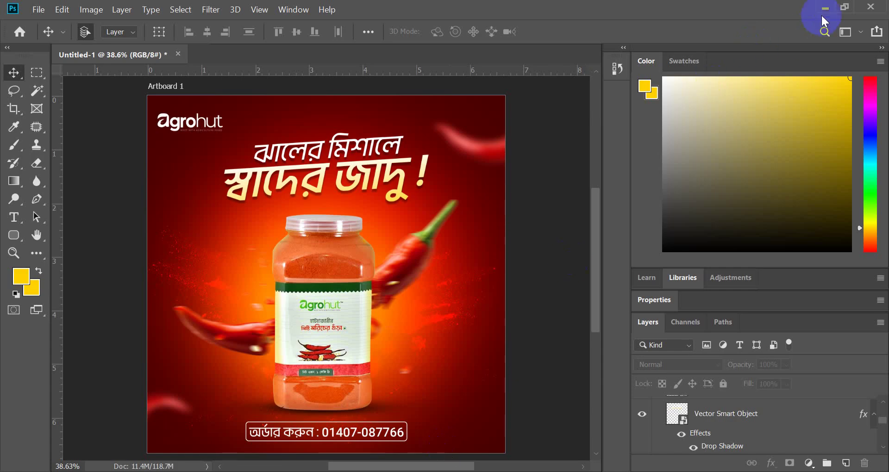
left_click(845, 6)
left_click_drag(623, 31, 434, 54)
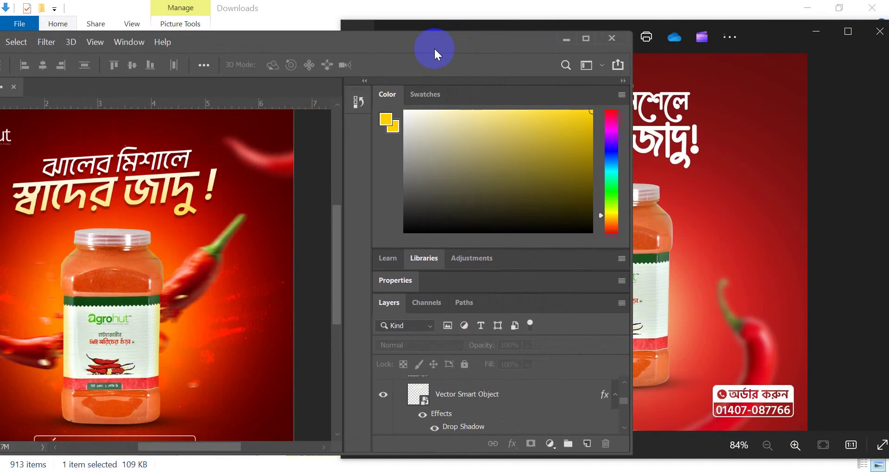
mouse_move(773, 33)
left_mouse_down()
mouse_move(799, 123)
mouse_move(771, 41)
left_mouse_up()
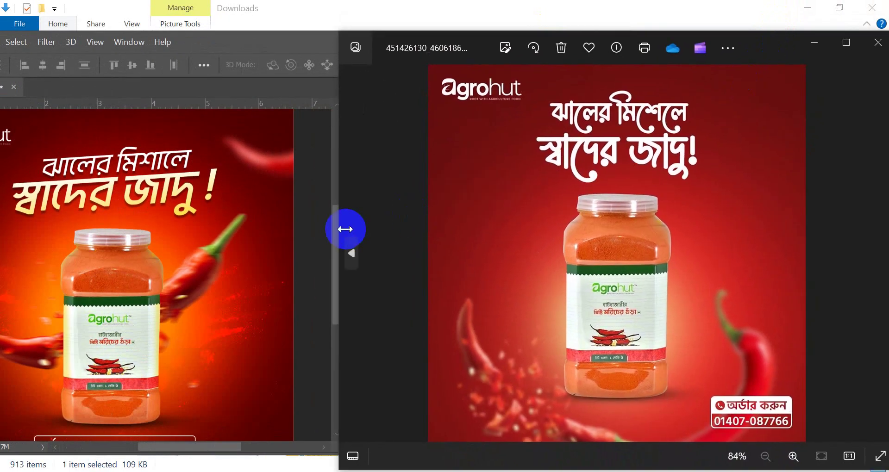
left_click_drag(291, 42, 351, 33)
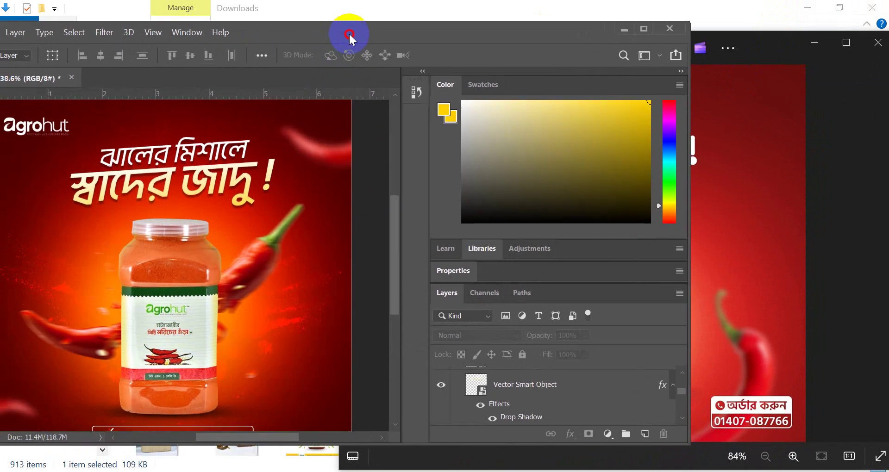
mouse_move(771, 40)
left_mouse_down()
mouse_move(756, 26)
mouse_move(787, 36)
mouse_move(785, 29)
mouse_move(778, 41)
left_mouse_up()
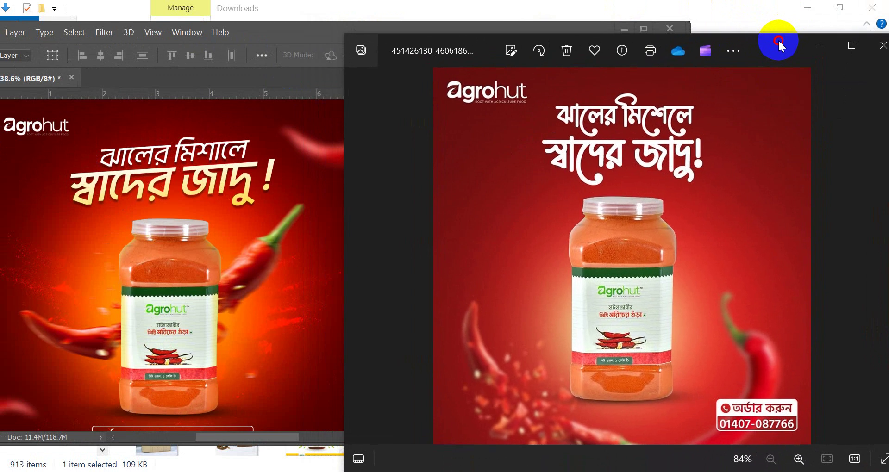
scroll(268, 177, "down", 2)
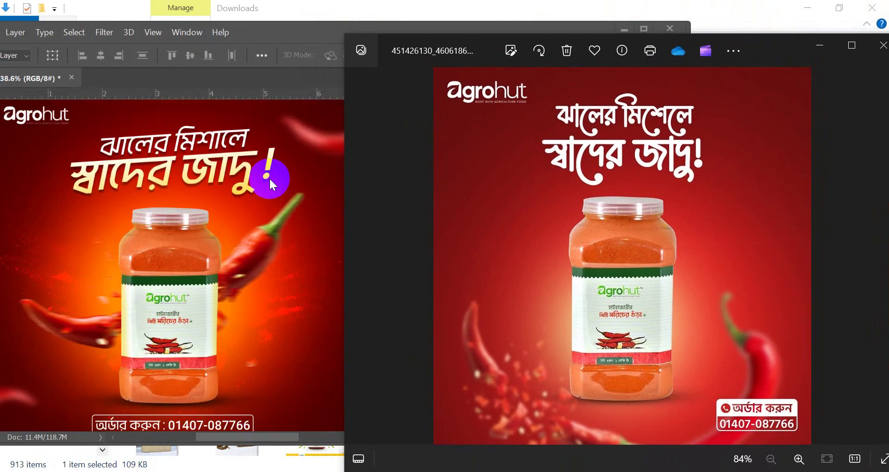
scroll(281, 182, "down", 2)
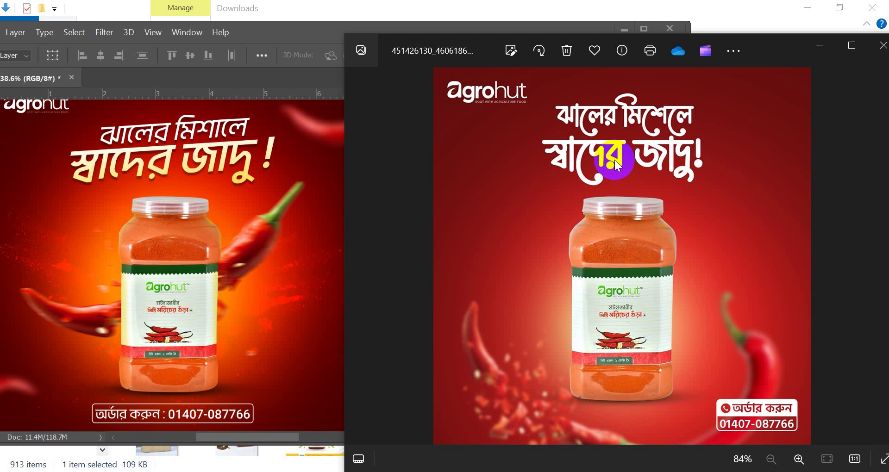
- Minimize the Photos viewer and maximize Photoshop
left_click_drag(791, 43, 707, 35)
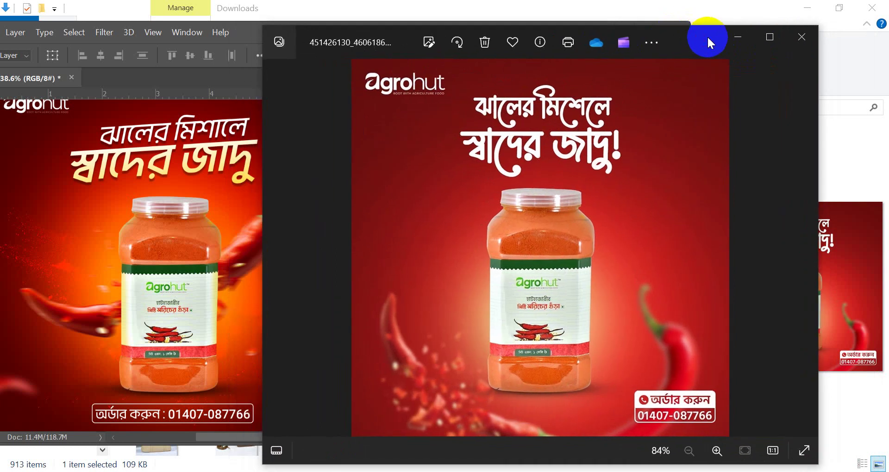
left_click(744, 35)
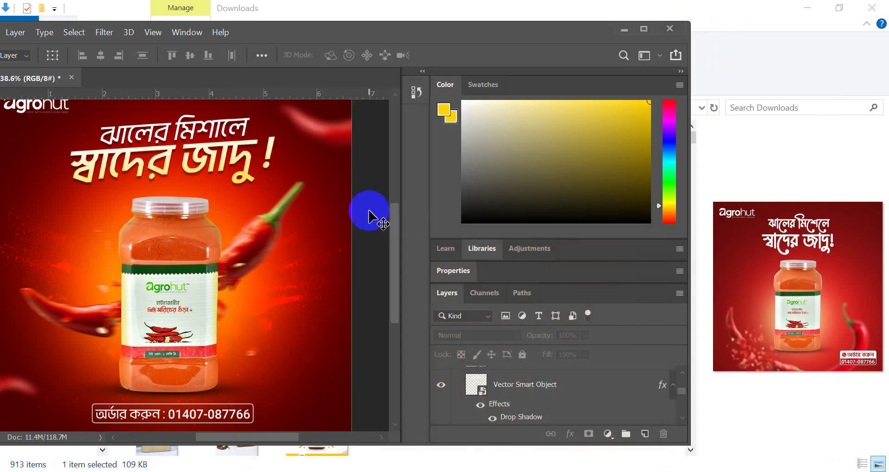
left_click(649, 27)
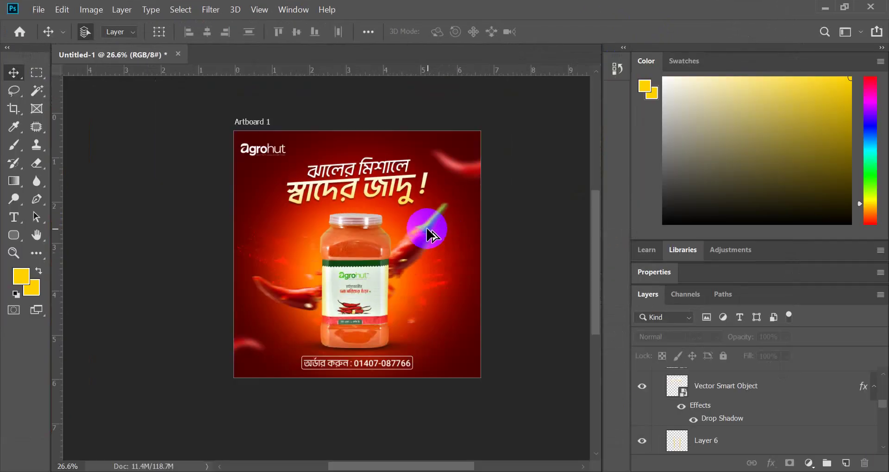
- Select the pngegg (9) copy layer and add a Curves adjustment layer above it
scroll(403, 245, "up", 2)
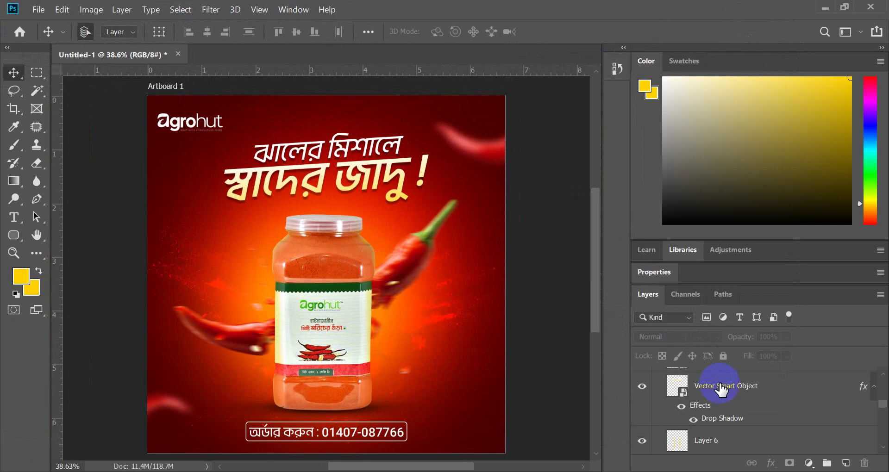
scroll(722, 393, "up", 3)
left_click(725, 400)
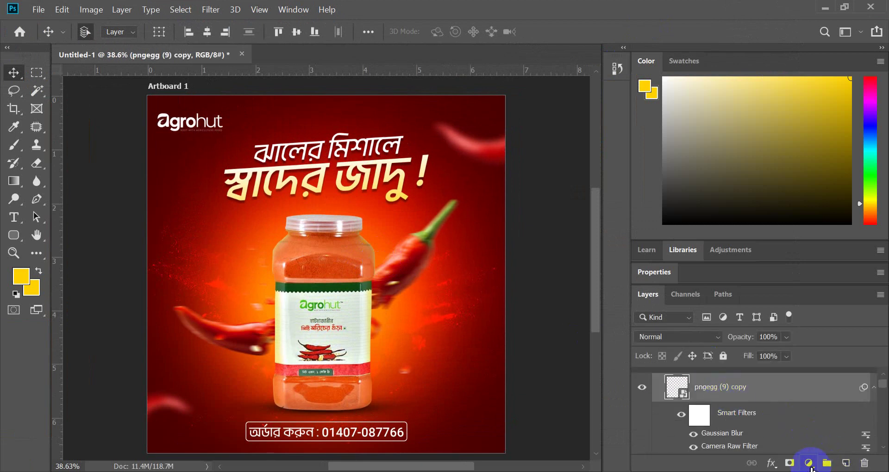
left_click(809, 464)
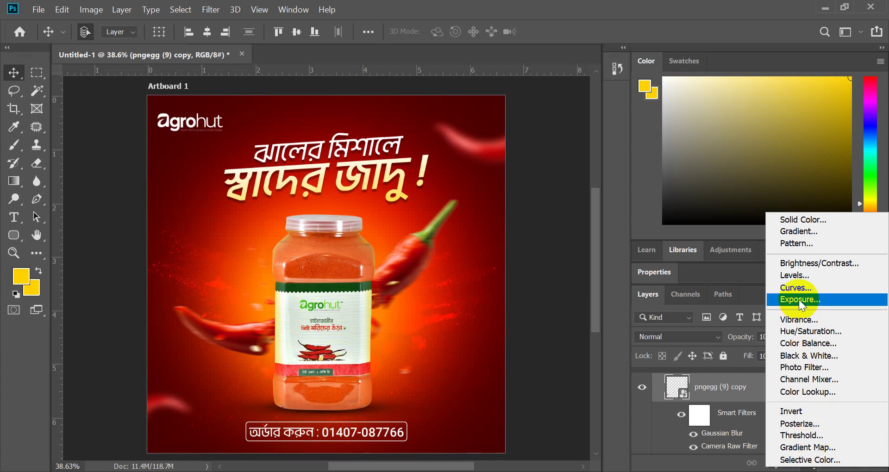
left_click(738, 404)
scroll(741, 400, "up", 1)
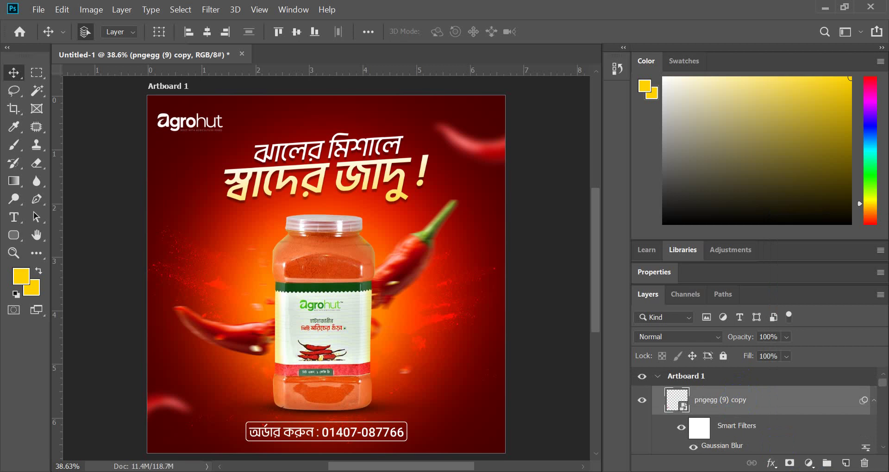
left_click(809, 463)
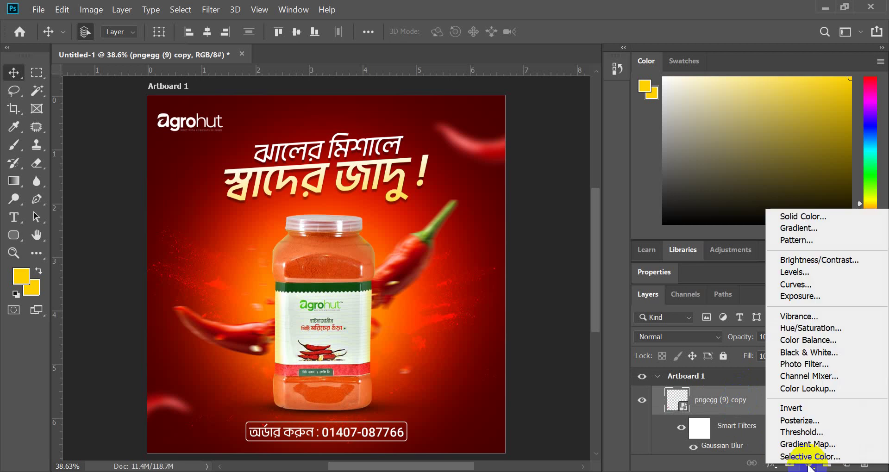
left_click(801, 286)
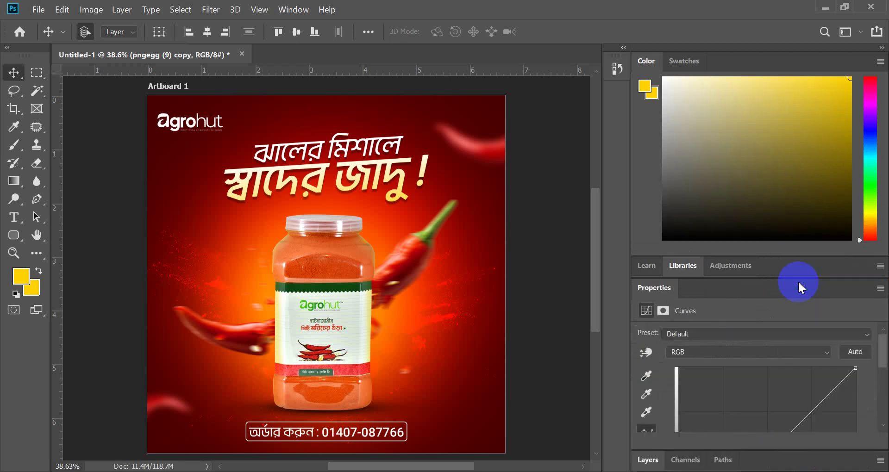
- Pull the Curves 2 black point slightly right and the white point slightly left
scroll(706, 377, "down", 2)
scroll(705, 378, "down", 1)
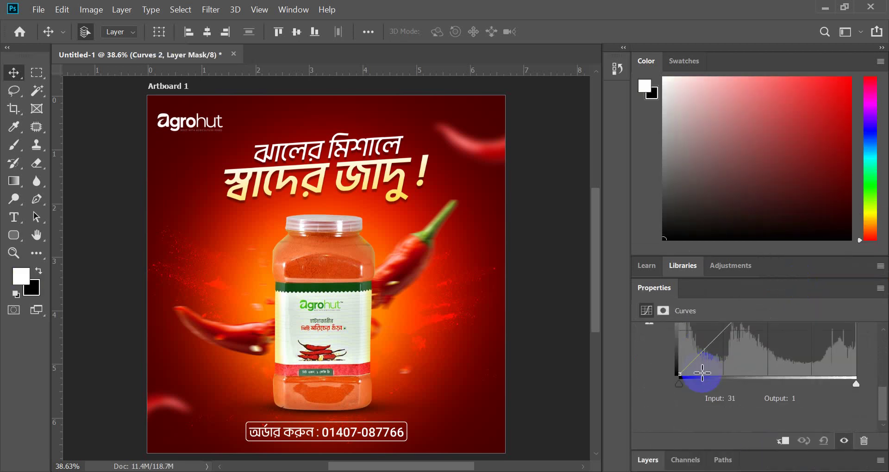
left_click(679, 381)
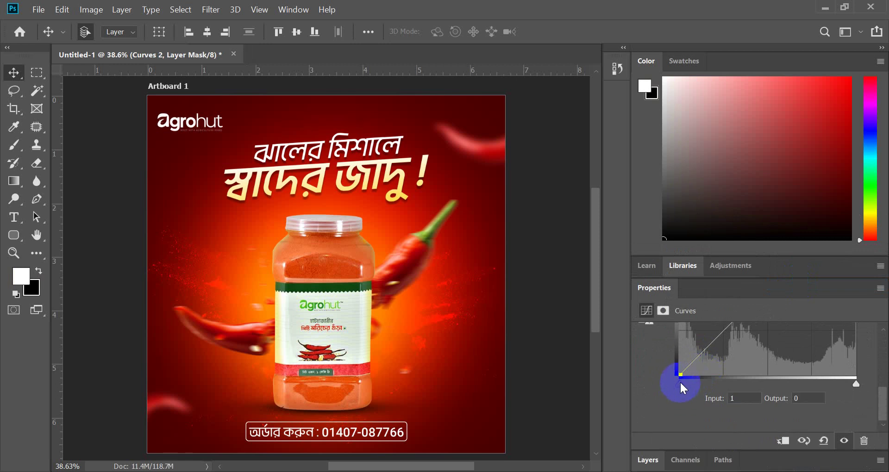
left_click(739, 399)
mouse_move(682, 384)
left_mouse_down()
mouse_move(697, 385)
mouse_move(683, 383)
left_mouse_up()
left_click_drag(856, 385, 852, 388)
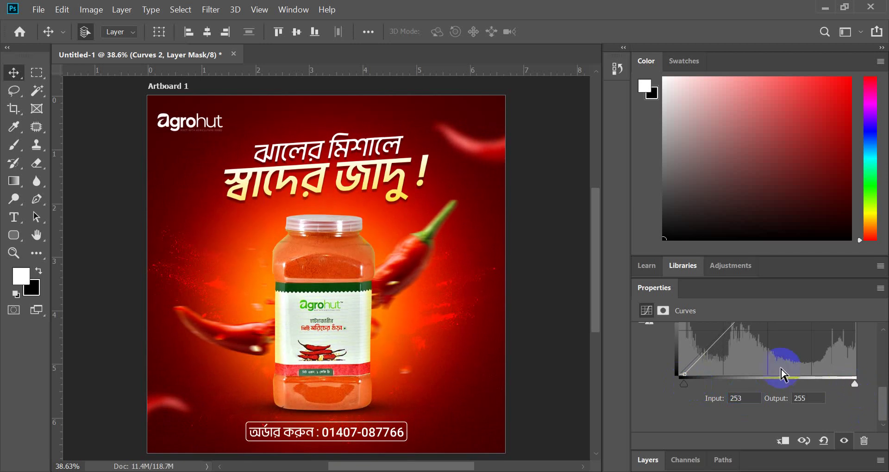
scroll(783, 372, "up", 2)
scroll(783, 398, "up", 2)
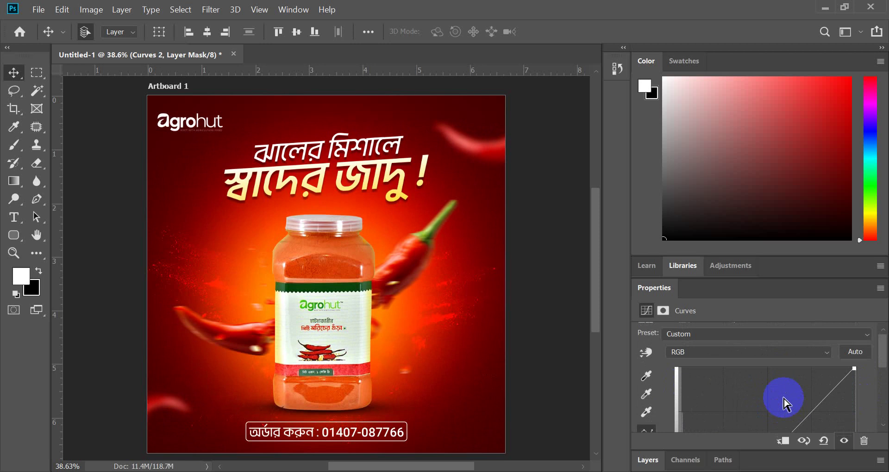
scroll(654, 411, "down", 2)
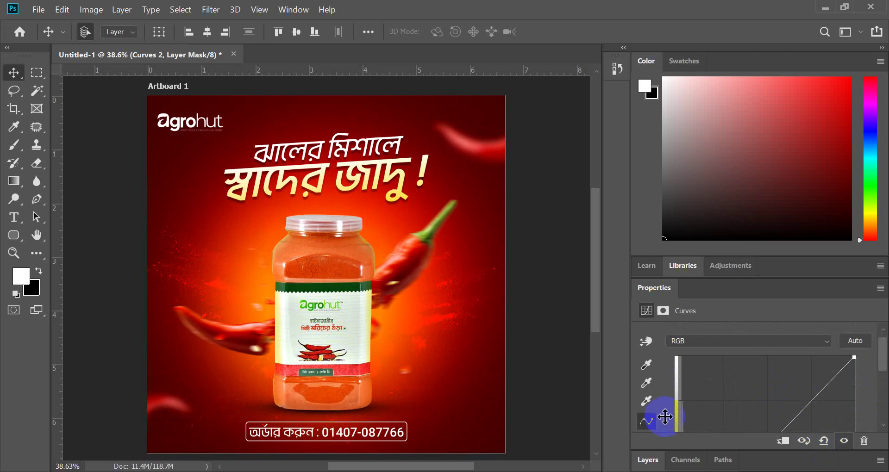
left_click(651, 461)
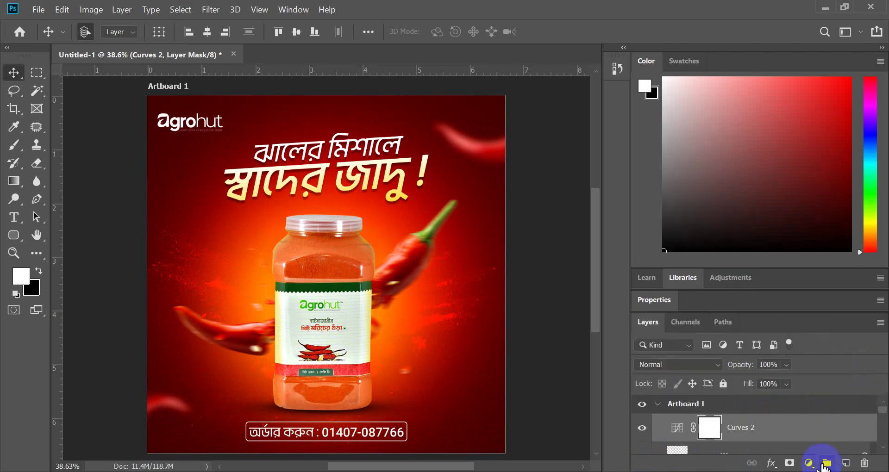
- Add an Exposure adjustment layer and lower its Gamma Correction slightly
left_click(808, 463)
left_click(795, 291)
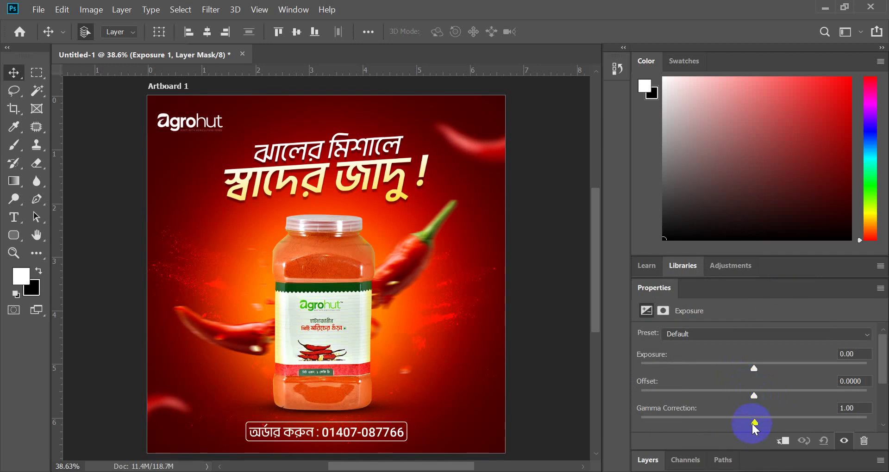
left_click_drag(756, 424, 755, 424)
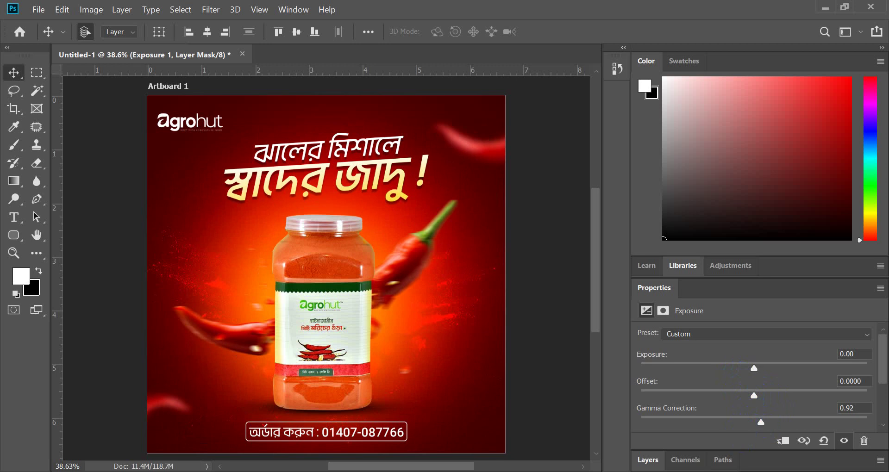
- Admit the waiting participant into the meeting call, then return to Photoshop
left_click(396, 452)
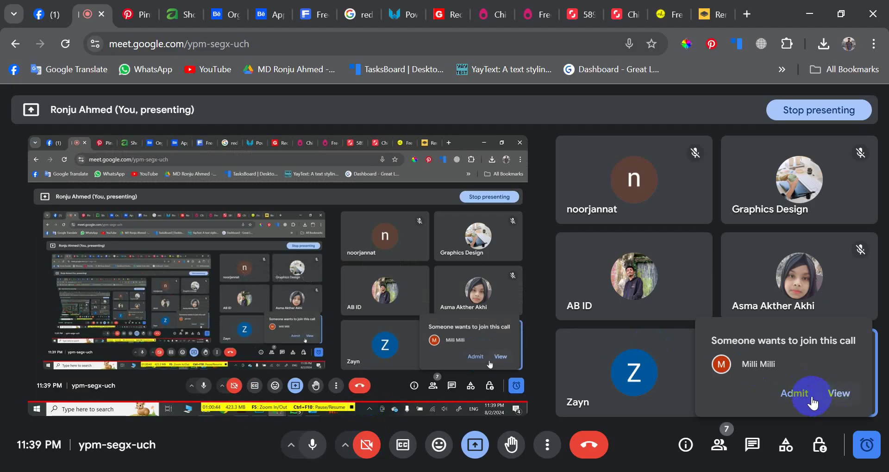
left_click(813, 402)
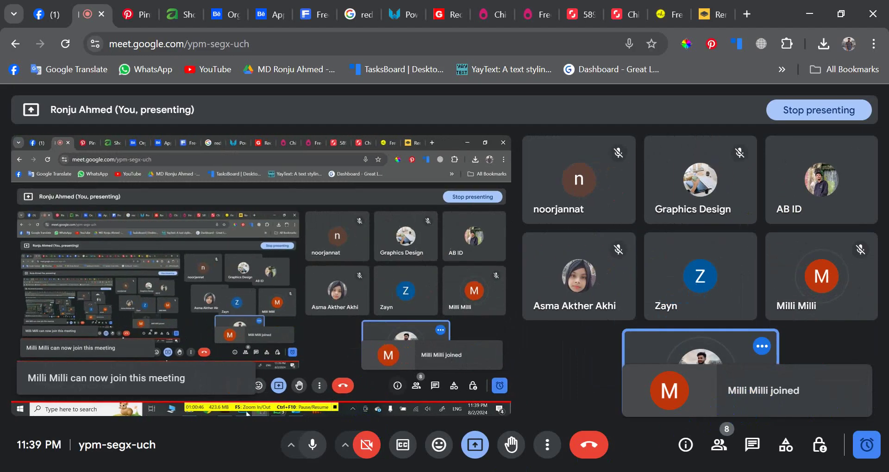
left_click(425, 456)
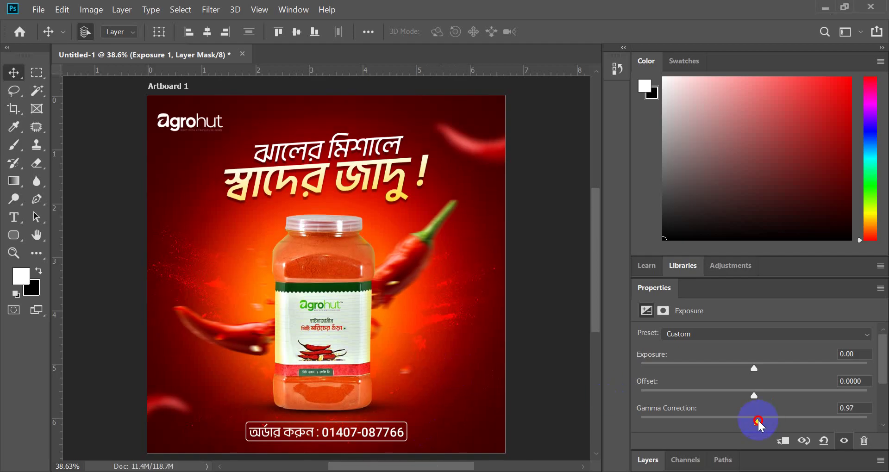
- Set Exposure 1 to Gamma 1.02, Offset 0 and Exposure -0.04, then deselect
mouse_move(758, 421)
left_mouse_down()
mouse_move(768, 422)
mouse_move(758, 421)
left_mouse_up()
left_click_drag(755, 394, 749, 394)
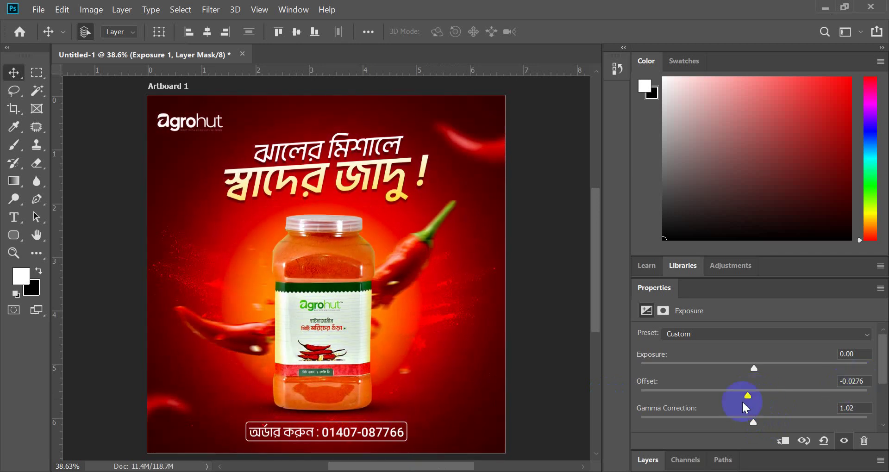
left_click(748, 397)
left_click_drag(747, 396, 750, 396)
left_click_drag(870, 381, 829, 380)
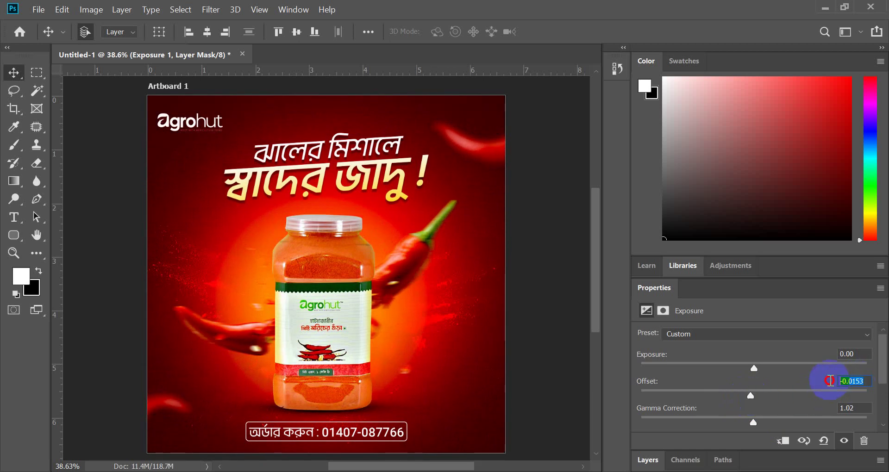
key("Down")
type("0")
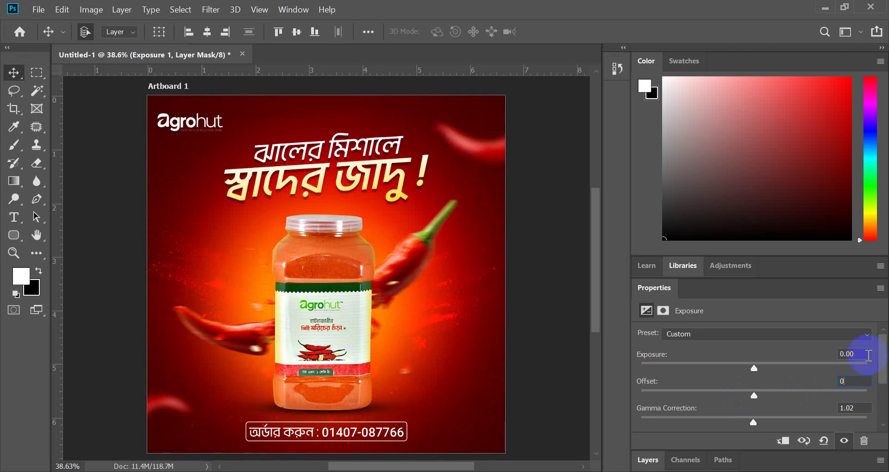
mouse_move(754, 368)
left_mouse_down()
mouse_move(761, 369)
mouse_move(753, 369)
left_mouse_up()
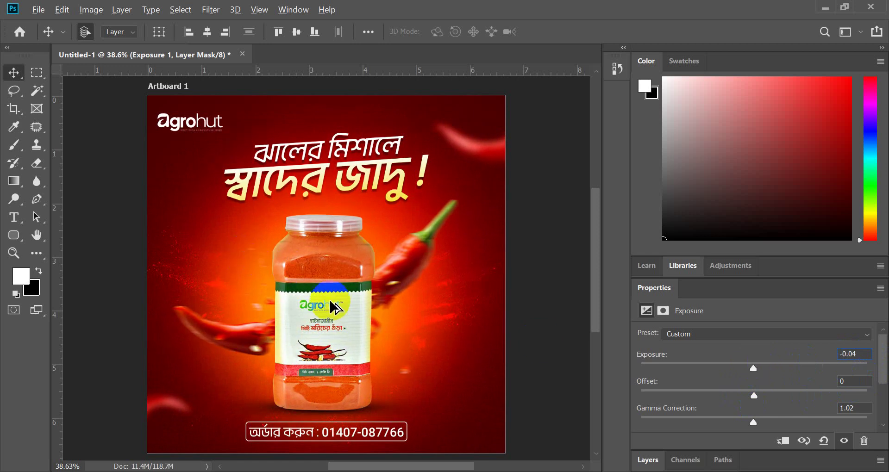
left_click(532, 305)
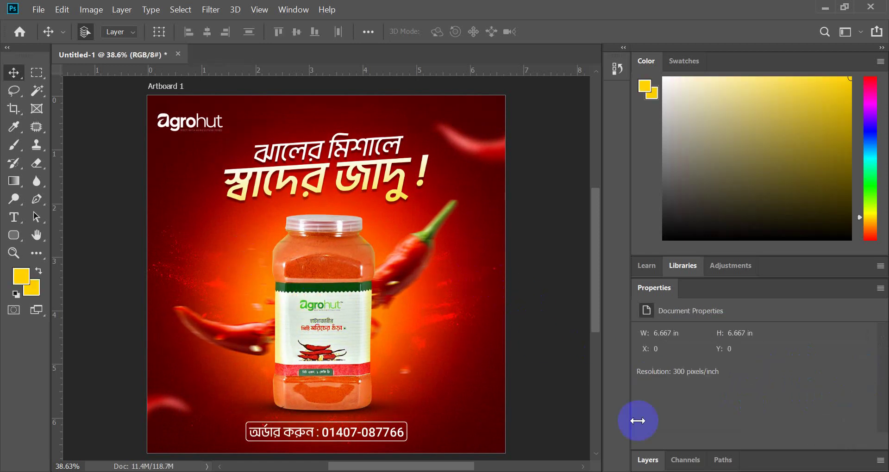
- Toggle Curves 2 and Exposure 1 visibility off and on to compare their effect
left_click(648, 460)
scroll(669, 437, "down", 2)
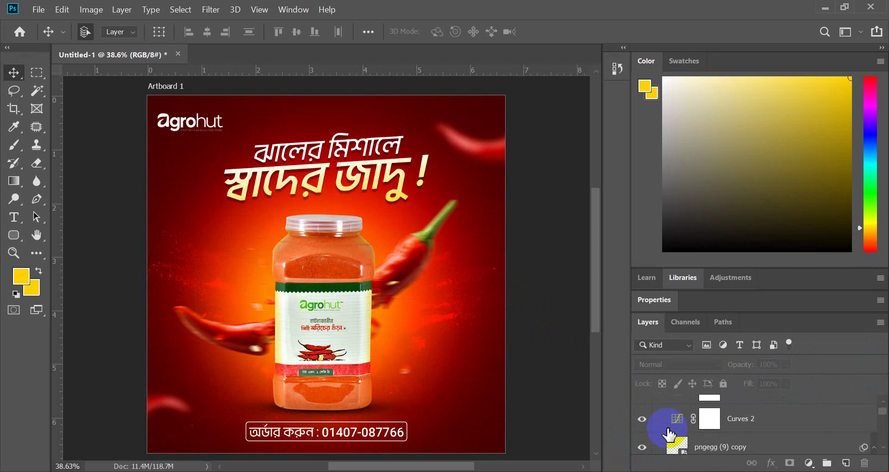
left_click(639, 420)
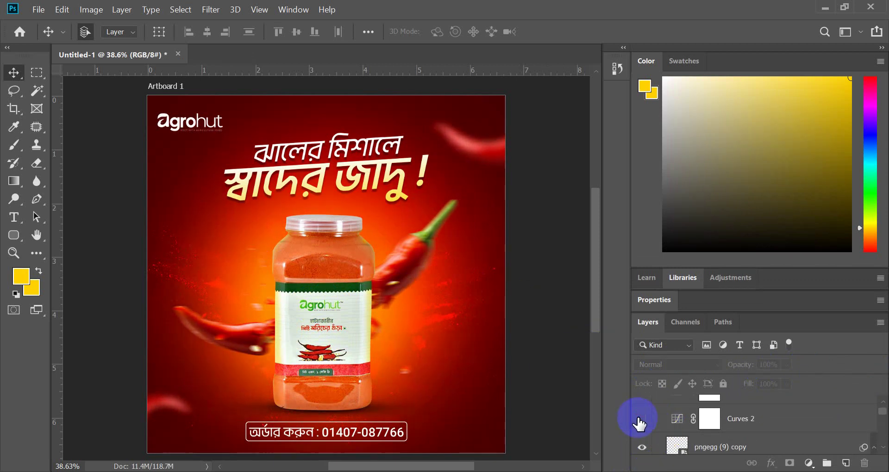
scroll(640, 419, "up", 1)
left_click(641, 411)
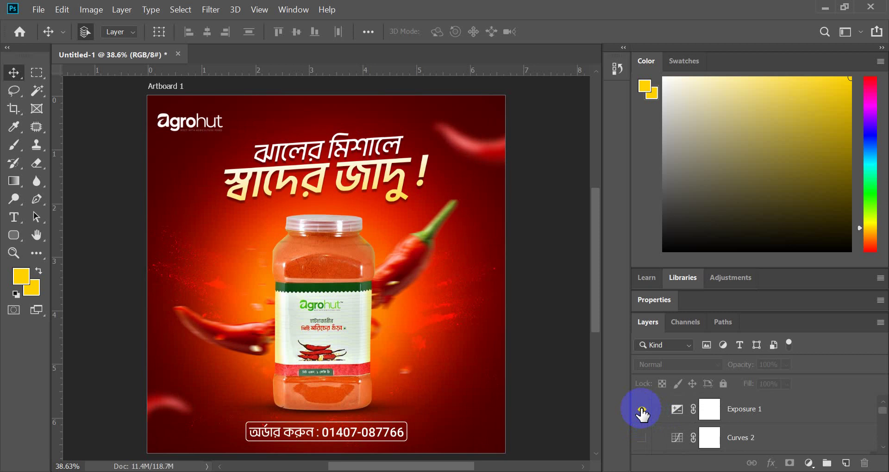
left_click(644, 435)
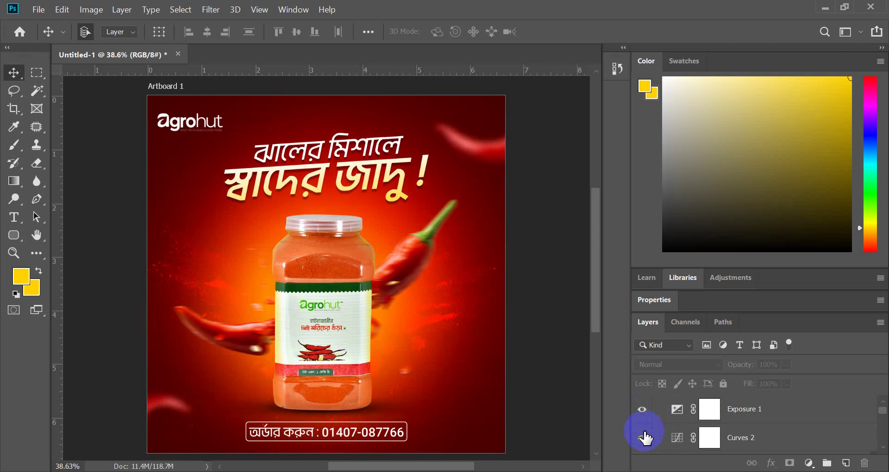
scroll(495, 317, "down", 3)
scroll(391, 356, "up", 2)
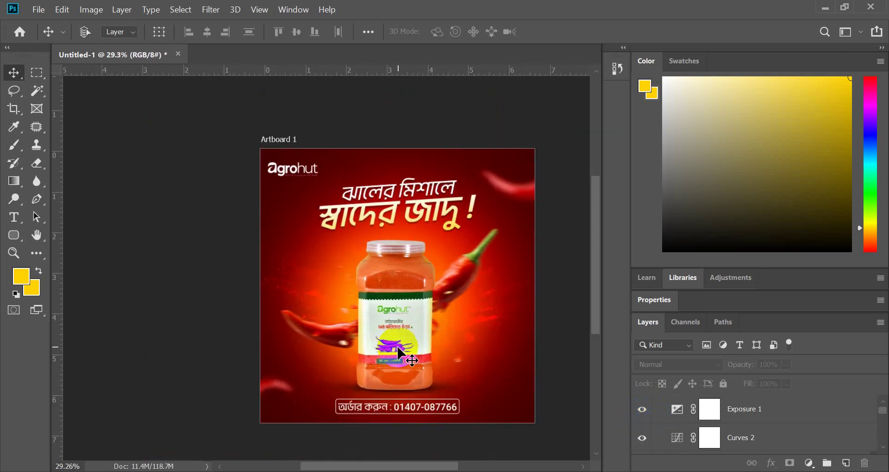
scroll(399, 352, "up", 1)
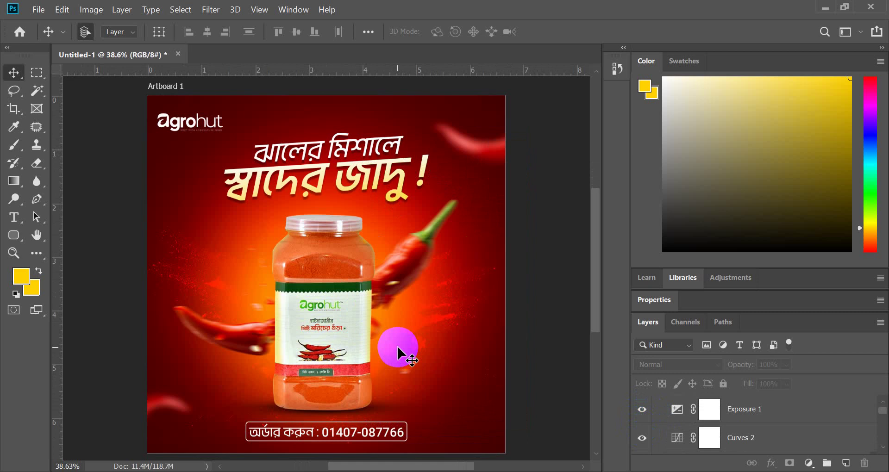
- Select Layer 6 over the jar and lower its opacity to 30%
scroll(383, 353, "up", 4)
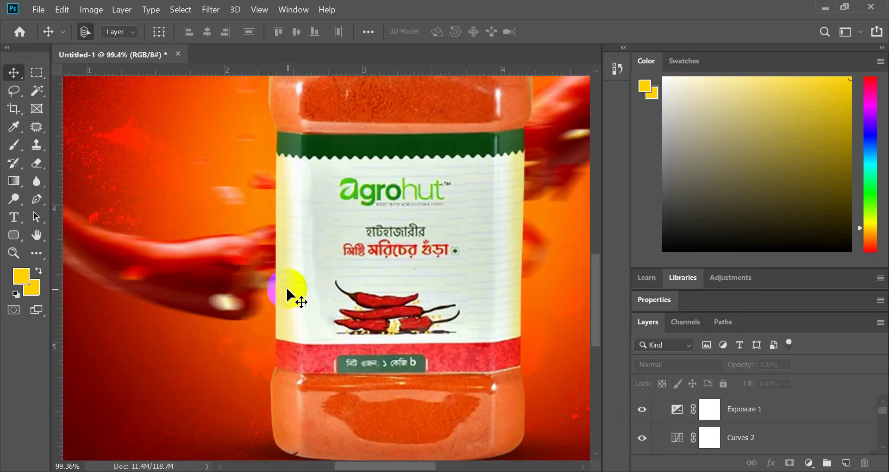
left_click(287, 294)
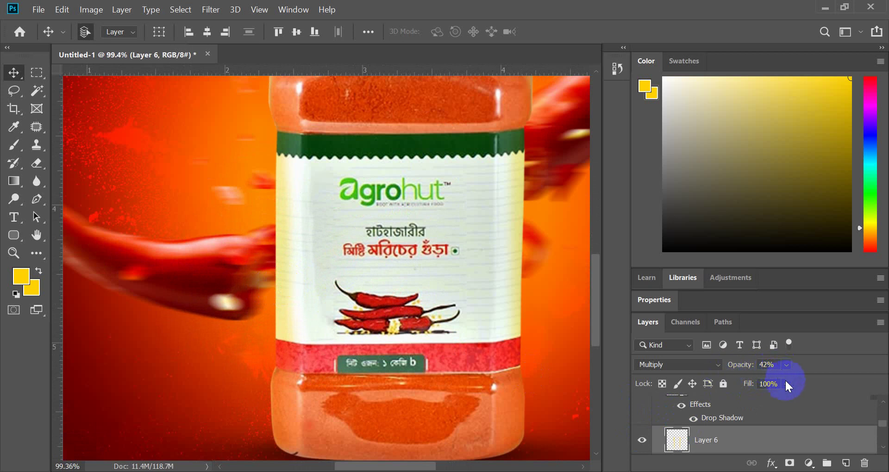
mouse_move(786, 384)
left_mouse_down()
mouse_move(788, 398)
mouse_move(786, 380)
left_mouse_up()
left_click(784, 367)
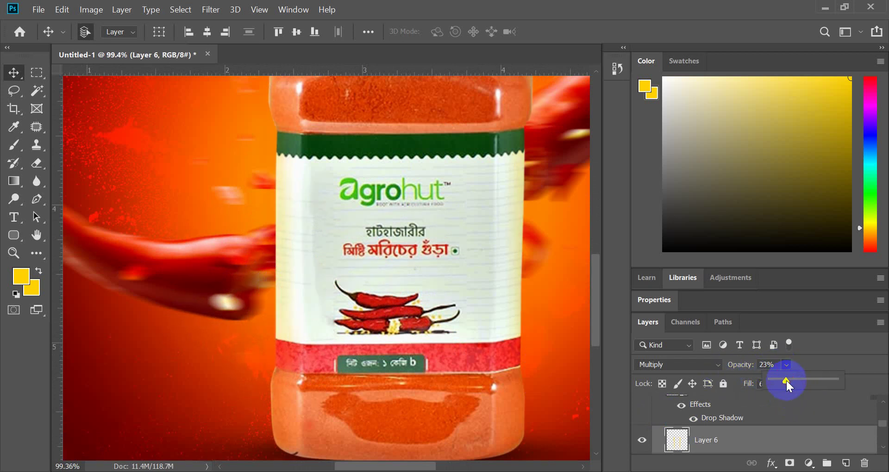
scroll(389, 296, "down", 3)
scroll(401, 303, "up", 1)
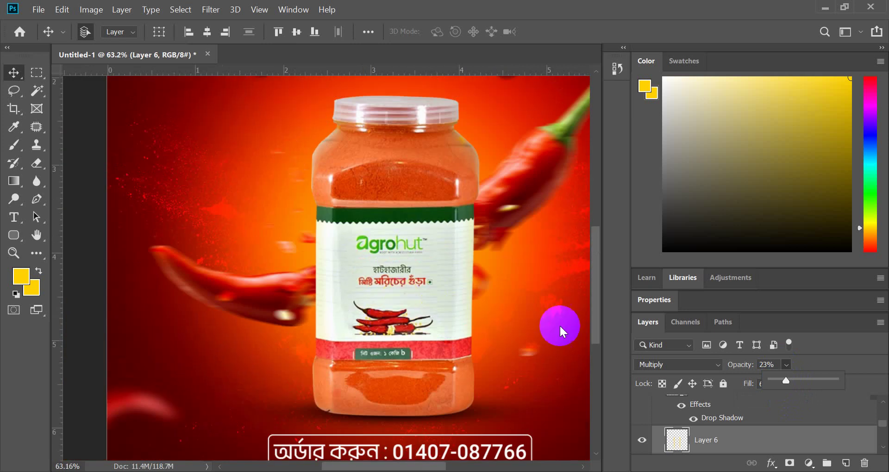
left_click_drag(787, 380, 789, 381)
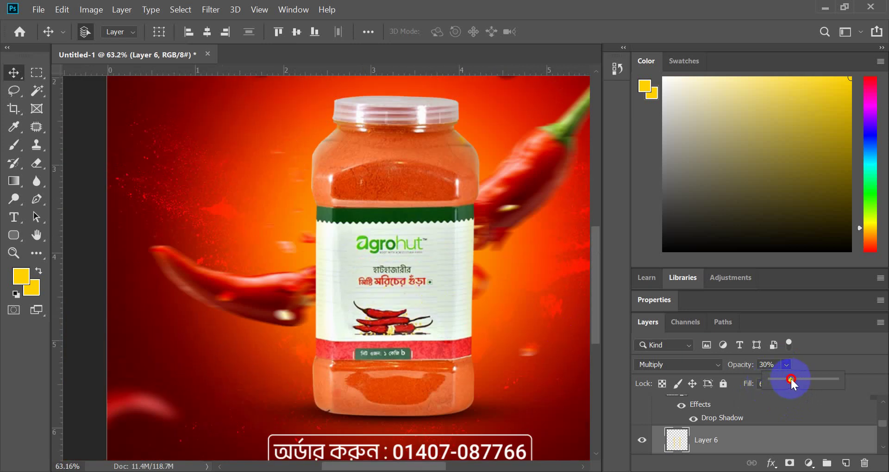
scroll(288, 289, "down", 2)
left_click(122, 275)
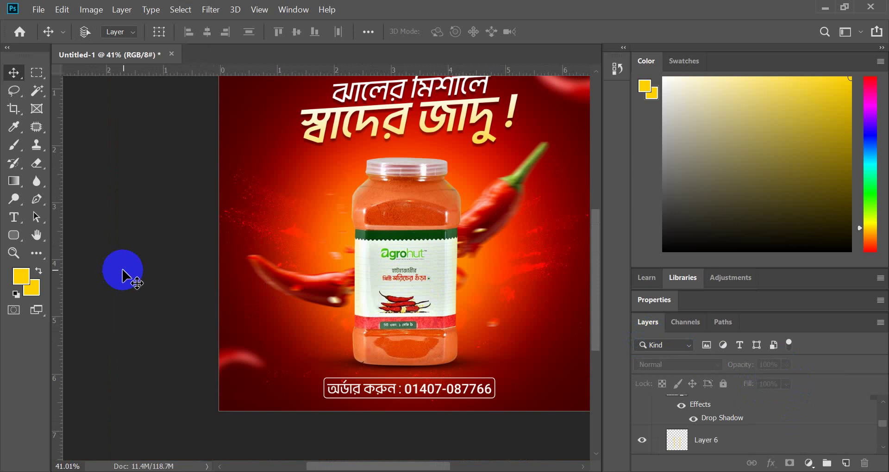
key("ctrl+0")
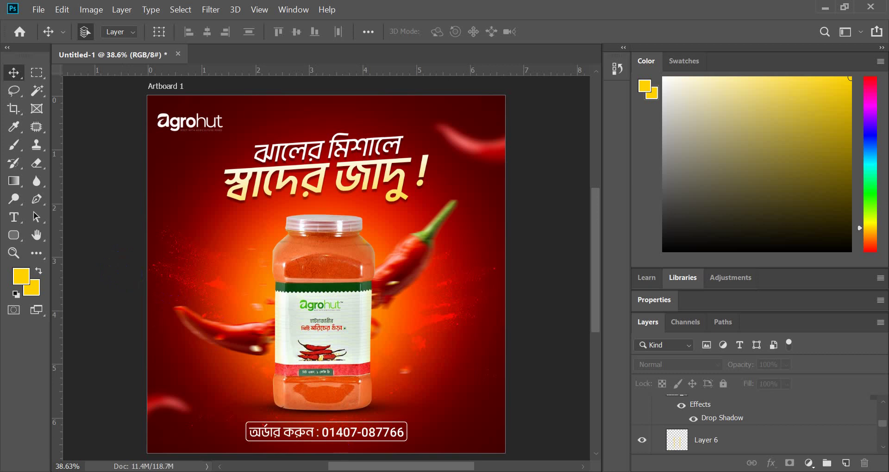
mouse_move(396, 468)
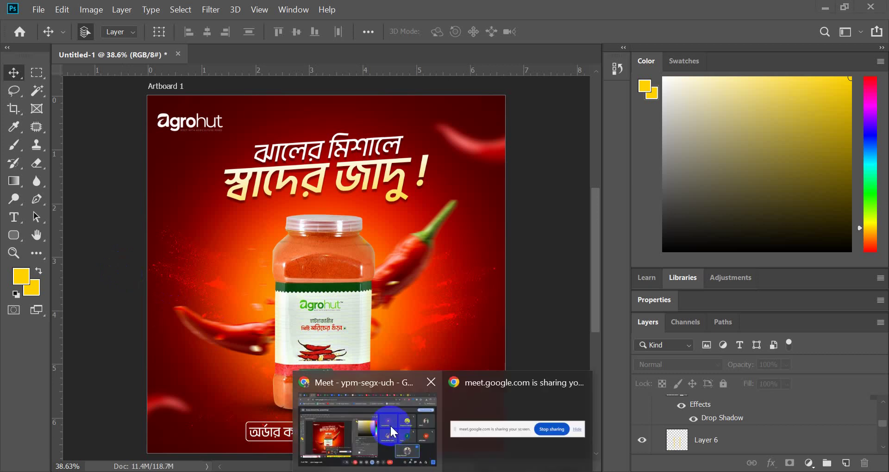
- Bring the Google Meet call forward, then move to the AgroHut Facebook tab showing its logo post
left_click(390, 425)
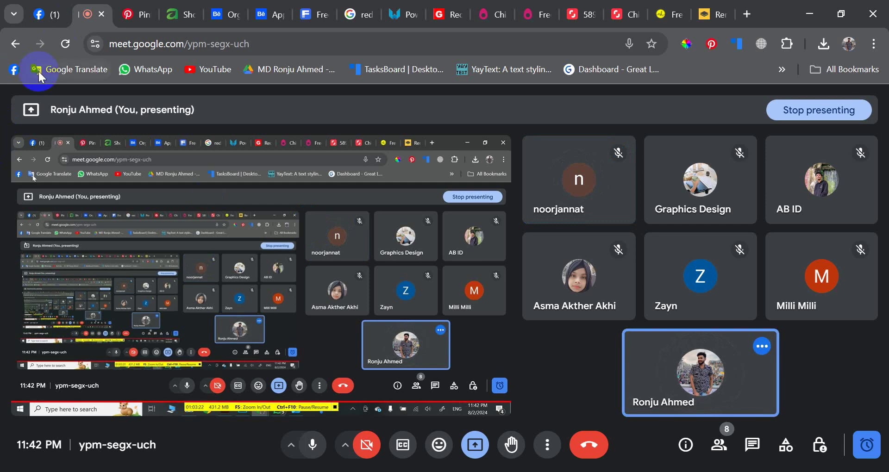
left_click(36, 8)
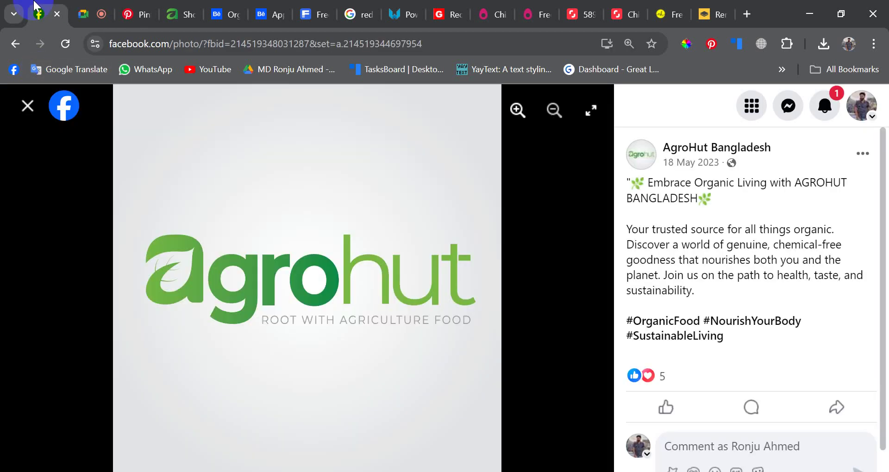
- Close the logo photo and open the garam masala chef photo on the AgroHut page
left_click(97, 151)
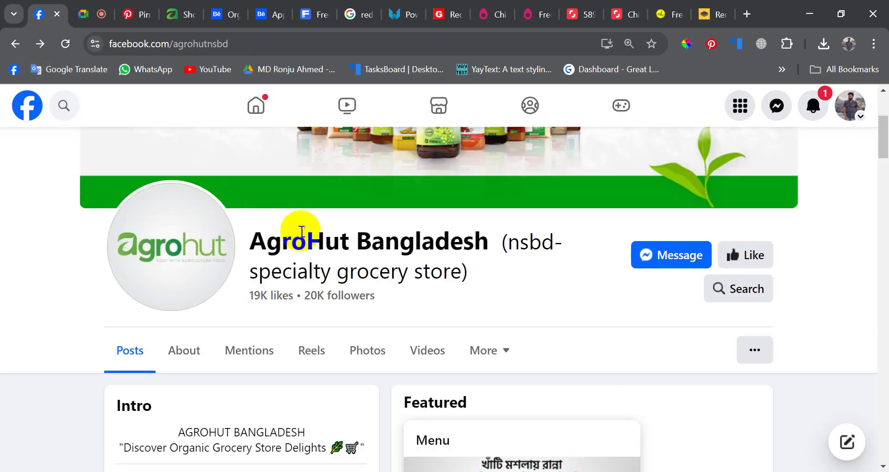
scroll(294, 228, "down", 10)
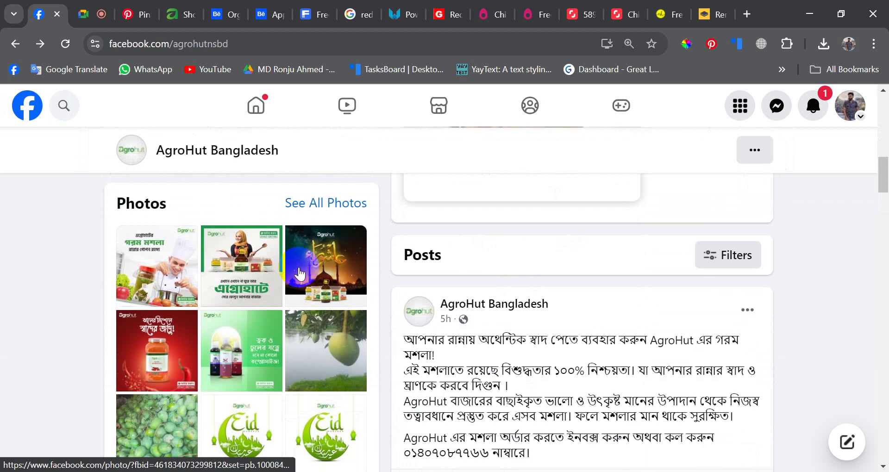
scroll(241, 278, "up", 2)
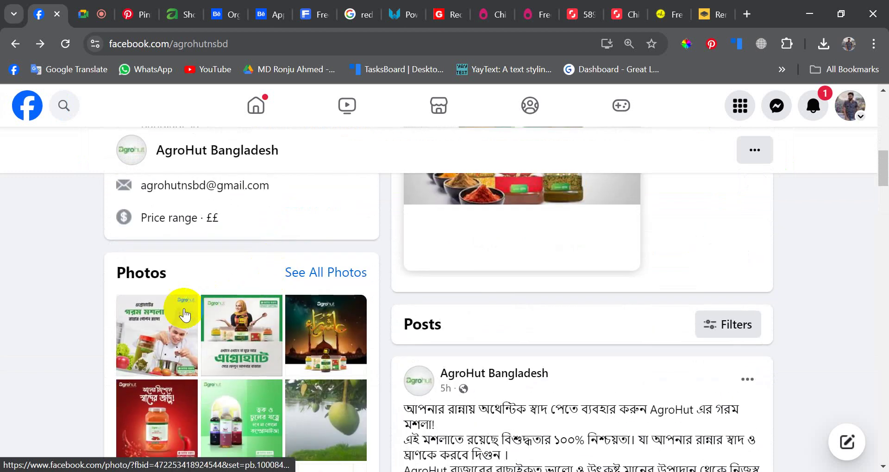
left_click(184, 315)
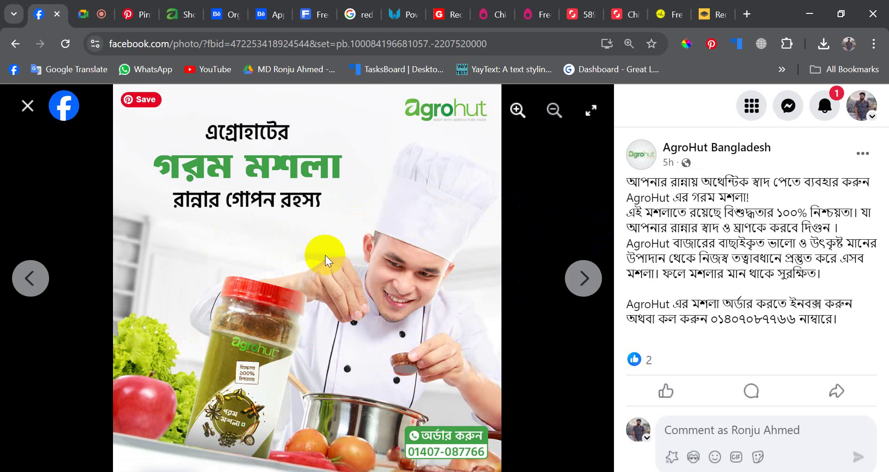
- Page through the following AgroHut photos up to the Eid Mubarak post
left_click(602, 280)
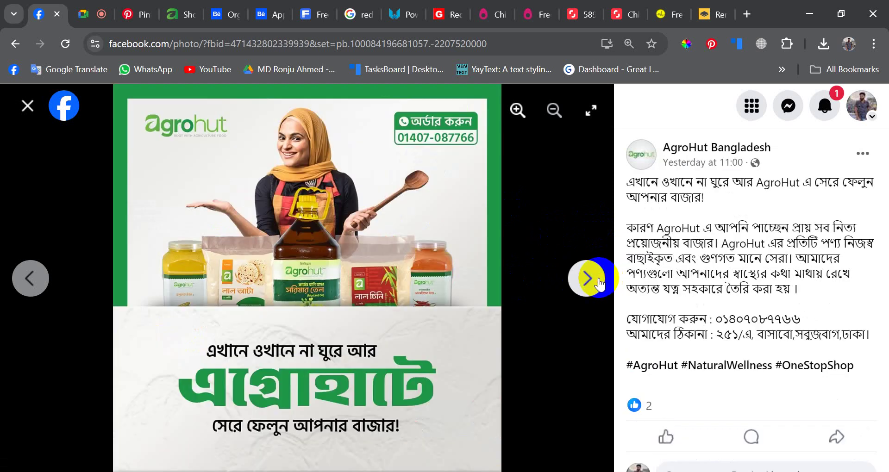
left_click(598, 281)
left_click(599, 281)
left_click(598, 281)
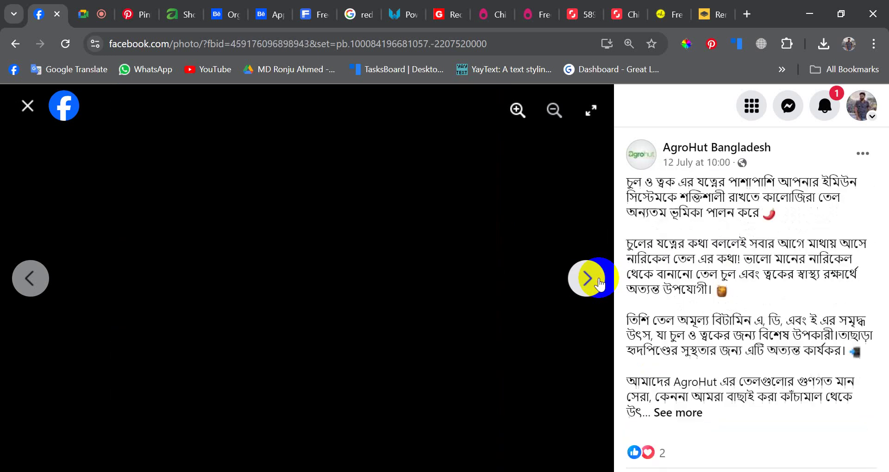
left_click(599, 281)
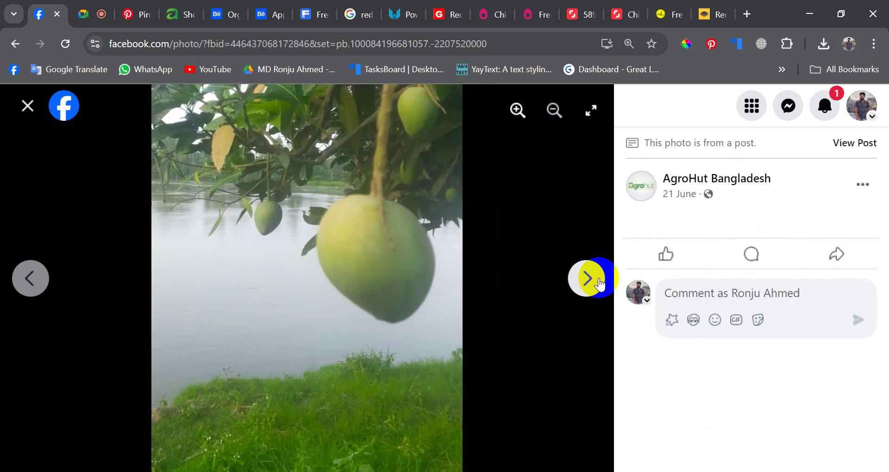
left_click(598, 281)
left_click(598, 281)
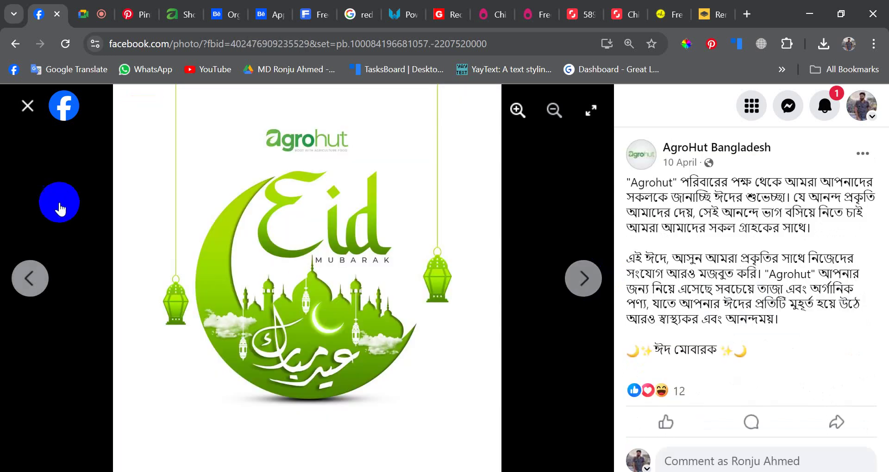
- Close the photo viewer and open the AgroHut page's full Photos collection
left_click(27, 106)
scroll(330, 281, "down", 5)
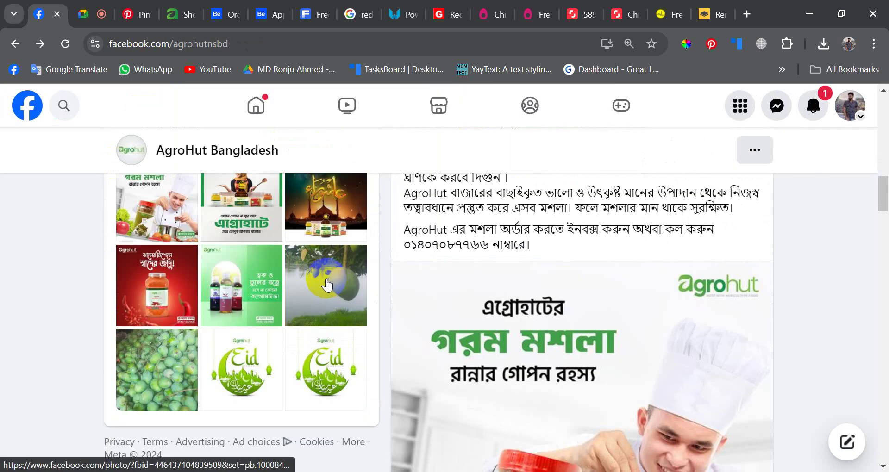
scroll(327, 269, "up", 5)
left_click(323, 273)
scroll(324, 277, "down", 12)
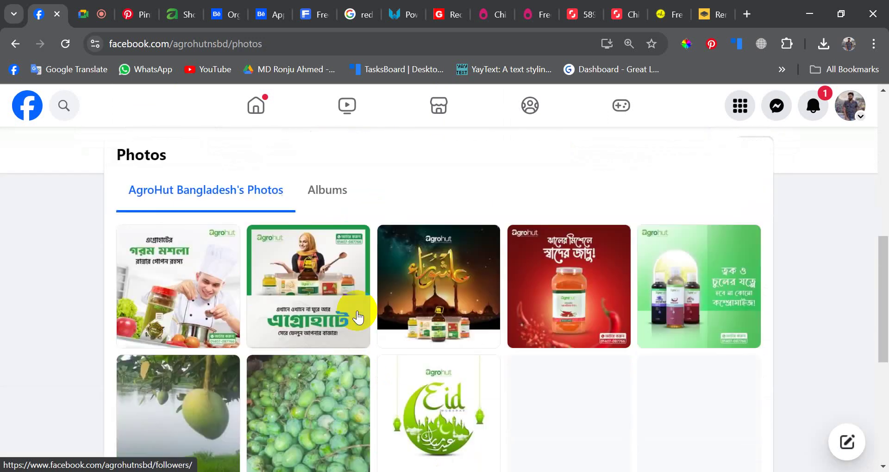
- Scroll the photos grid and view the green tea photo full size, then close it
scroll(357, 317, "down", 4)
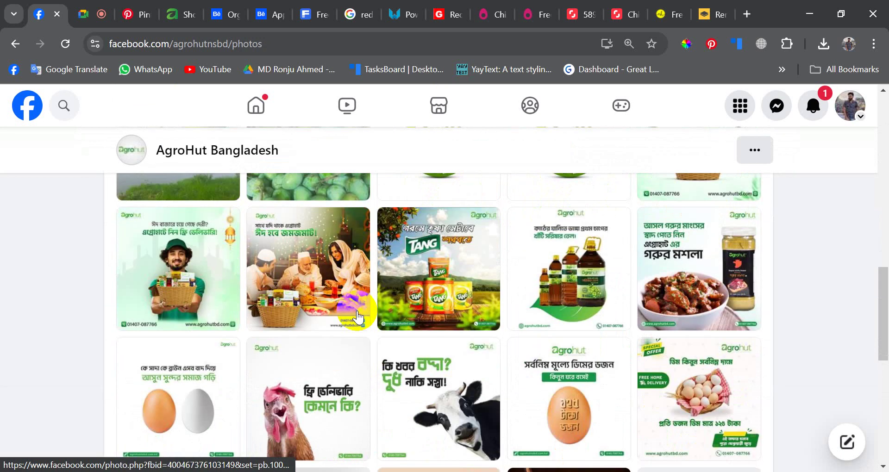
scroll(357, 317, "down", 6)
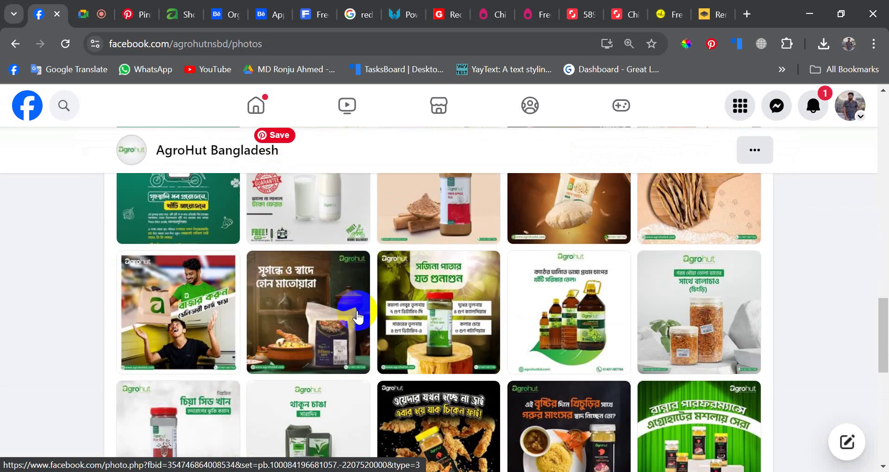
scroll(357, 318, "down", 1)
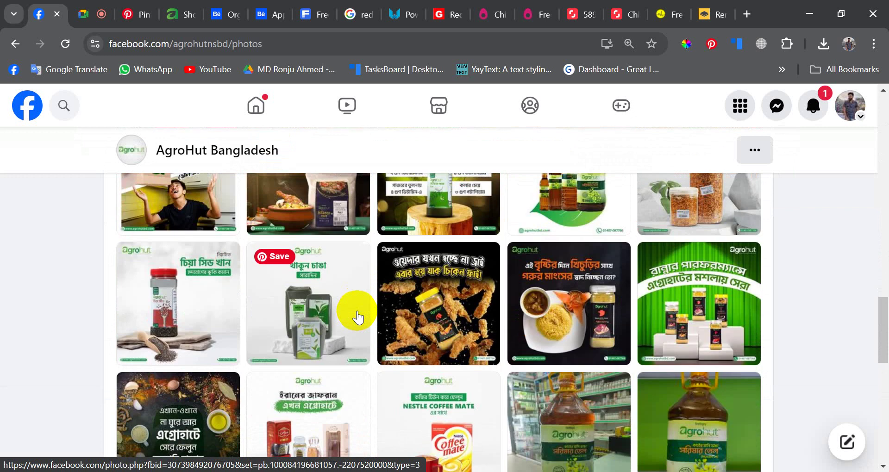
left_click(301, 313)
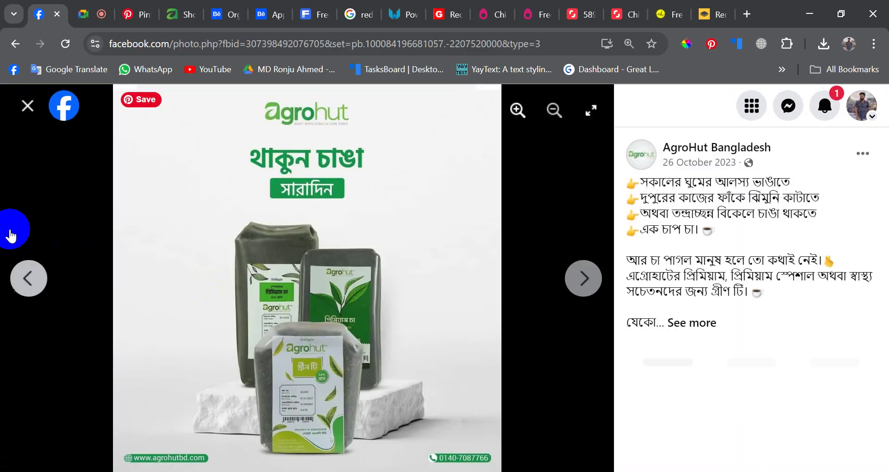
left_click(27, 106)
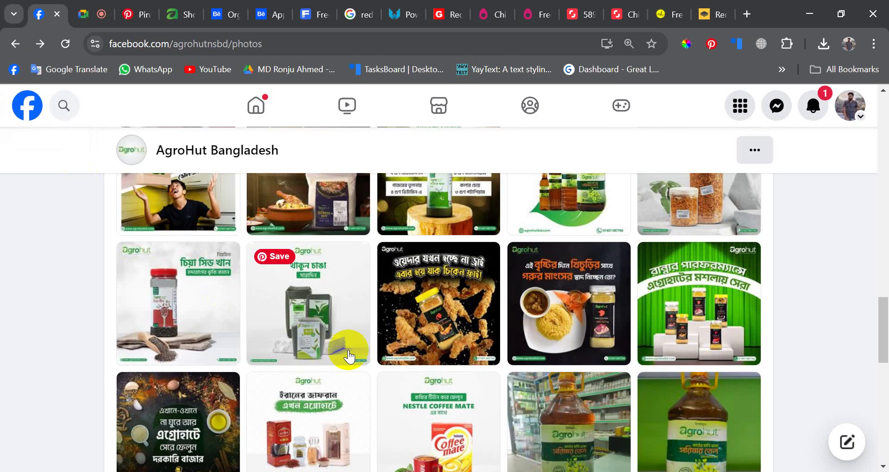
- Scroll further and view the coriander powder photo full size, then close it
scroll(351, 357, "down", 3)
scroll(364, 354, "up", 1)
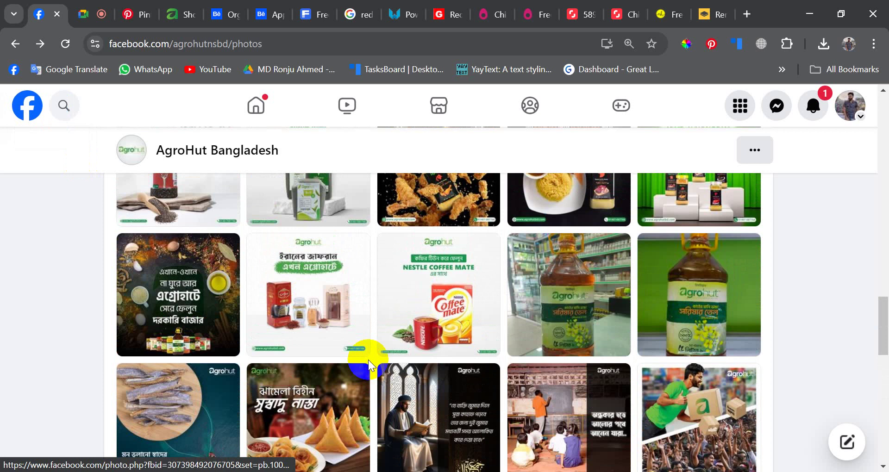
scroll(368, 360, "down", 3)
scroll(368, 366, "down", 1)
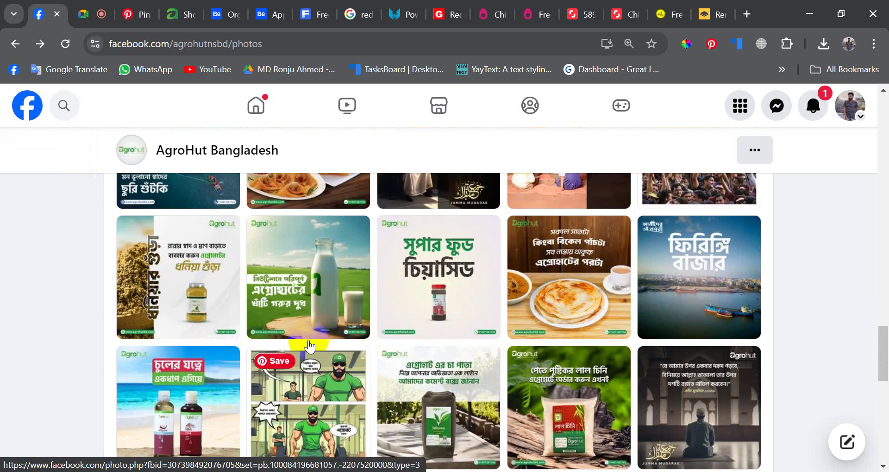
left_click(191, 304)
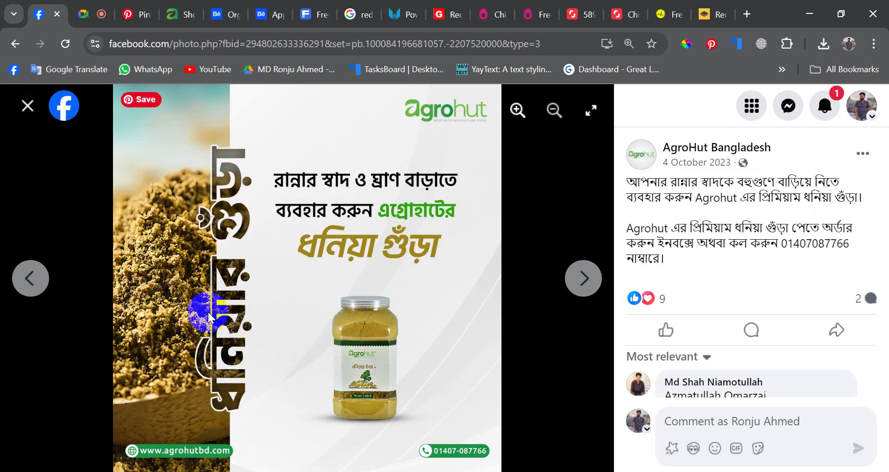
left_click(27, 106)
- Scroll the rest of the grid, then switch to the Behance project tab
scroll(490, 331, "down", 6)
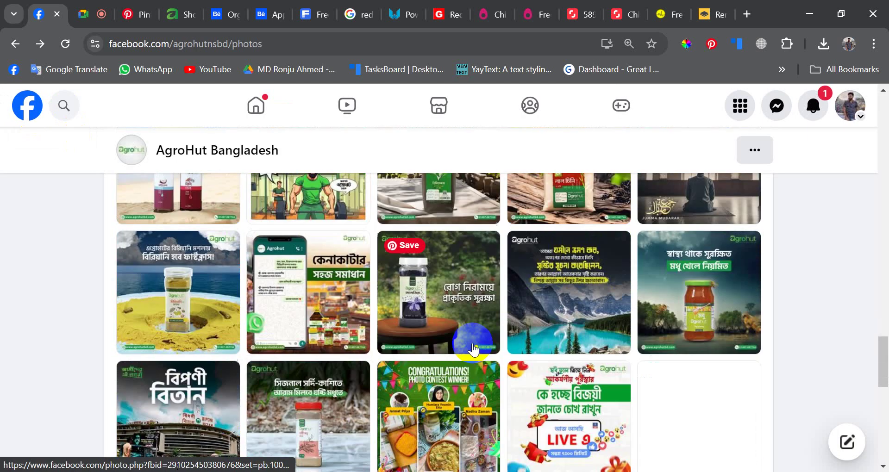
scroll(472, 350, "down", 6)
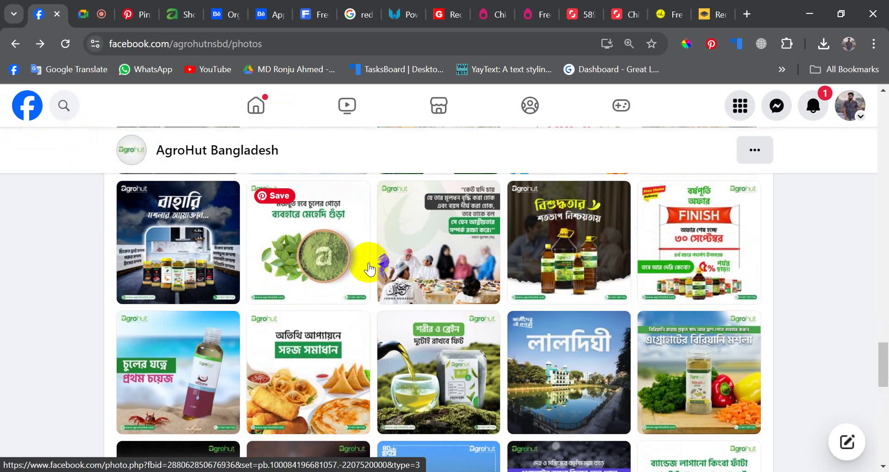
scroll(369, 268, "down", 3)
scroll(377, 212, "up", 4)
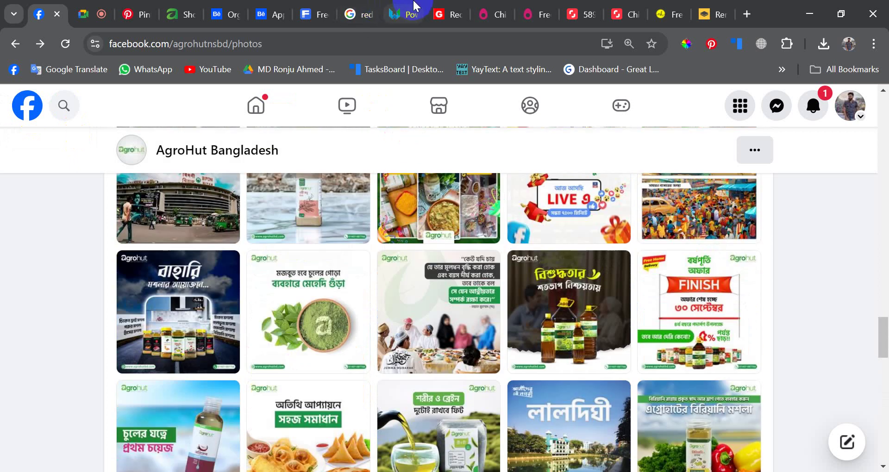
left_click(414, 6)
left_click(270, 8)
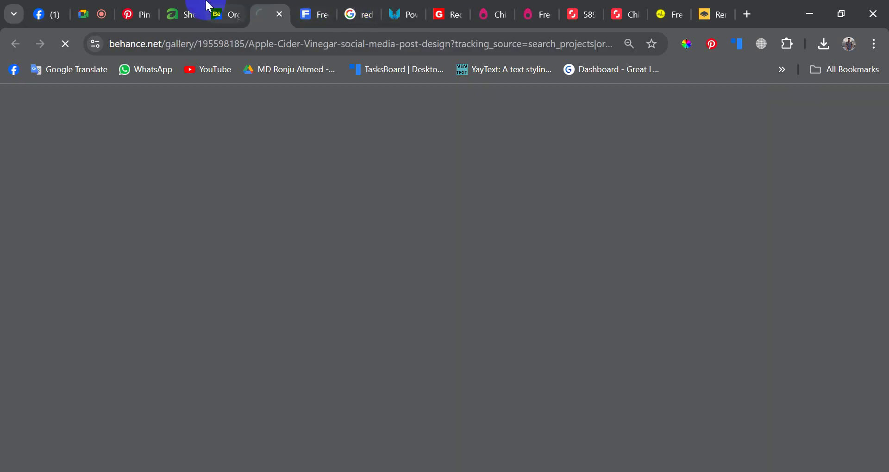
- Close the pngwing, toppng, pngegg, Shutterstock, nohat and remove.bg tabs, returning to Behance results
left_click(230, 5)
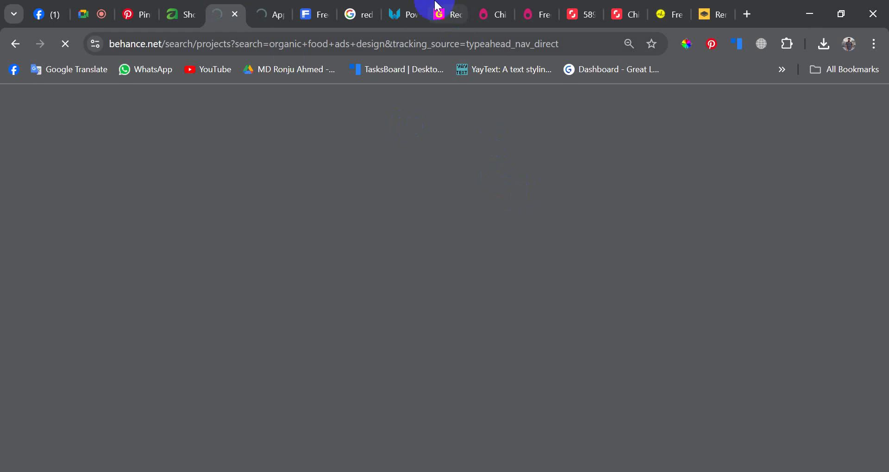
left_click(417, 12)
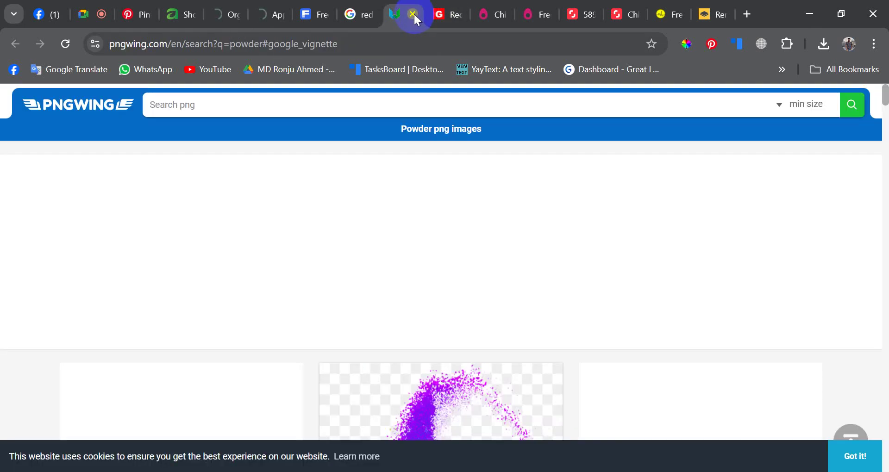
left_click(413, 14)
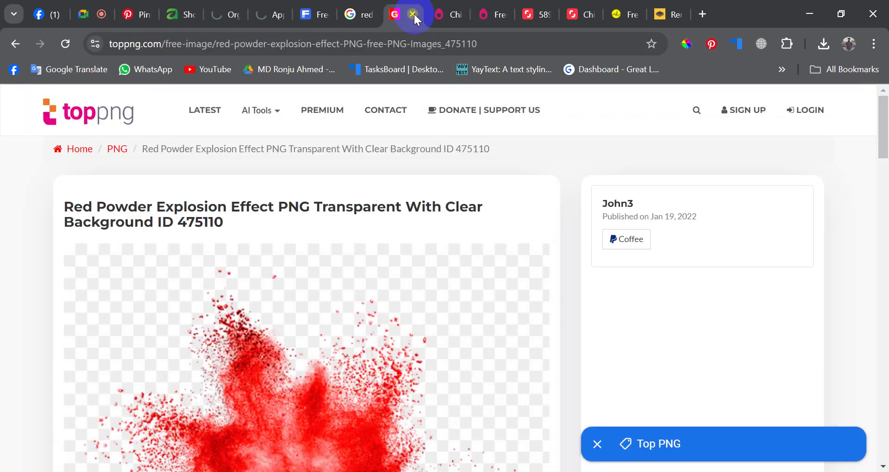
left_click(413, 14)
left_click(413, 14)
left_click(412, 13)
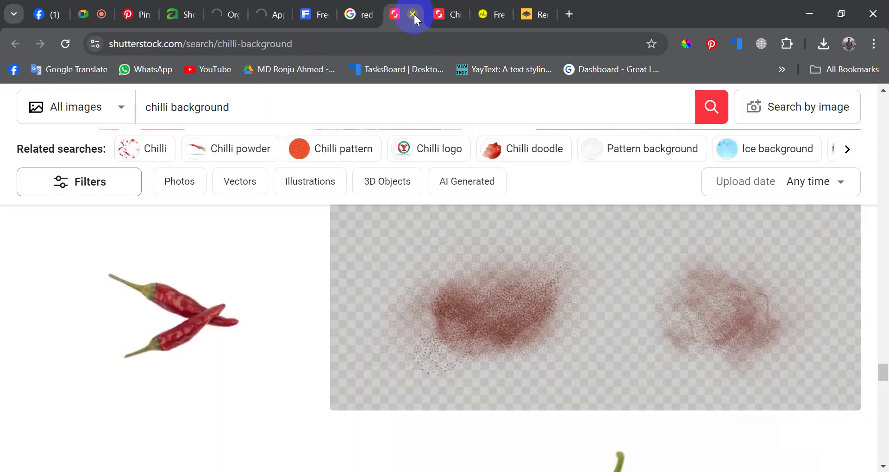
left_click(413, 14)
left_click(414, 13)
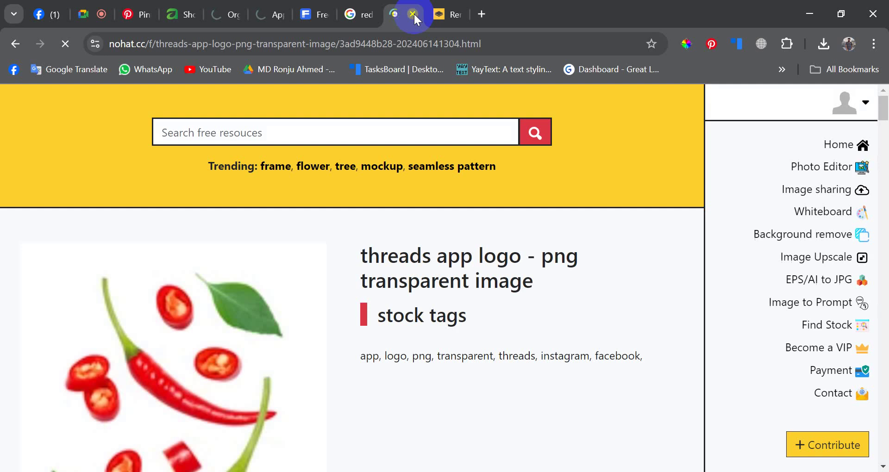
left_click(414, 14)
left_click(413, 13)
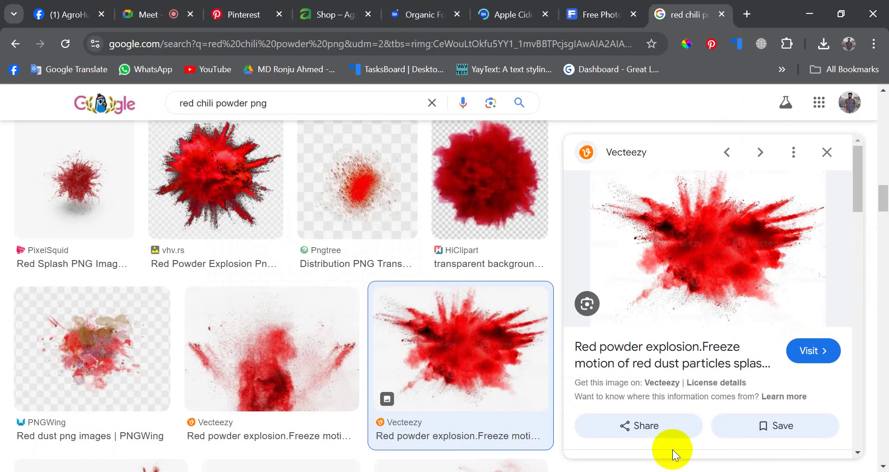
left_click(423, 6)
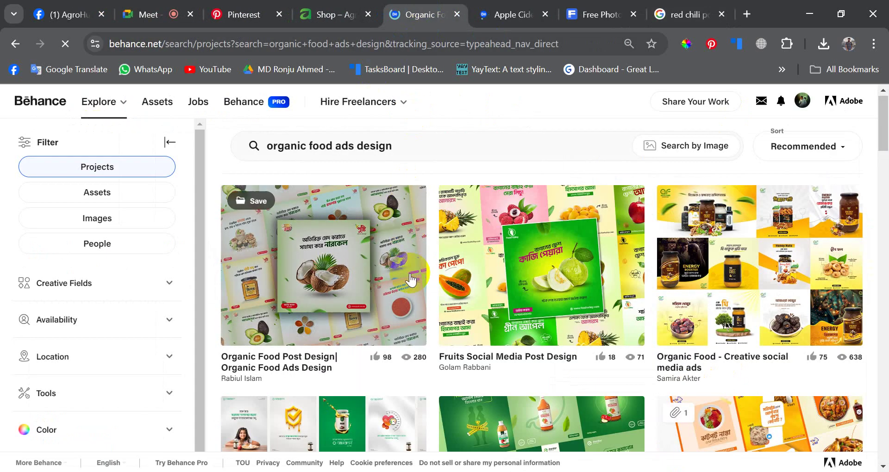
- Browse the organic food ads results and open the Organic Food Banner for Agriculture project
scroll(506, 277, "down", 2)
scroll(412, 288, "down", 3)
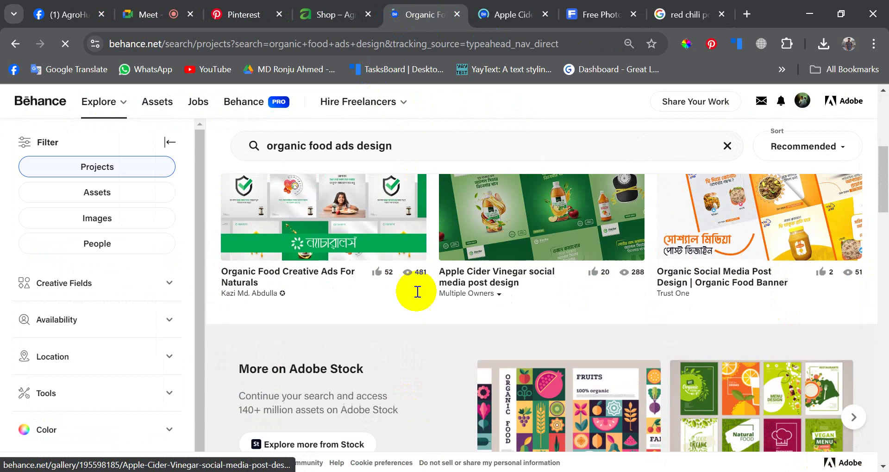
scroll(410, 288, "up", 3)
scroll(411, 287, "down", 5)
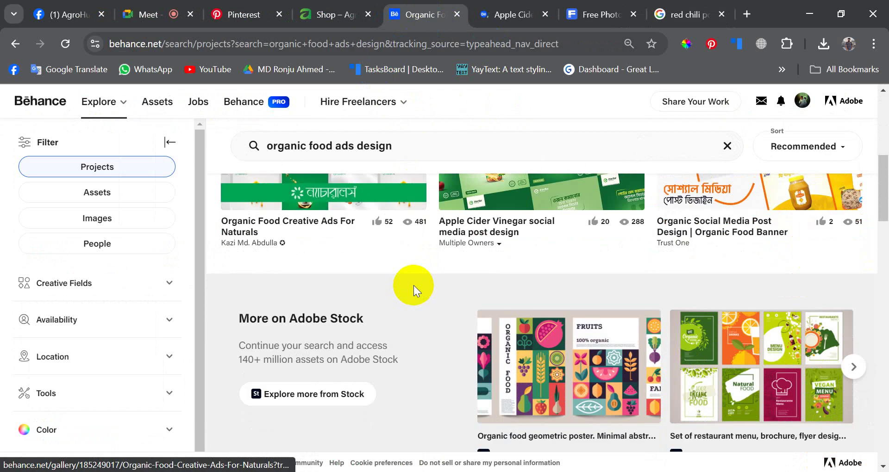
scroll(414, 286, "up", 2)
scroll(415, 285, "down", 7)
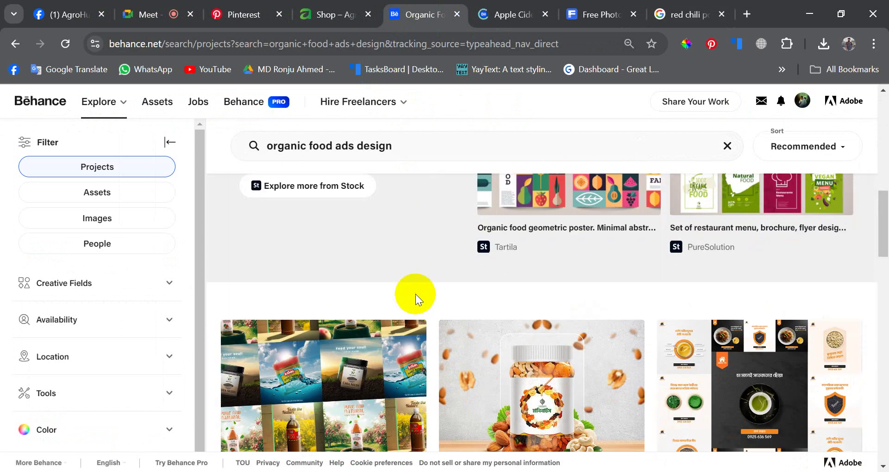
scroll(422, 307, "down", 8)
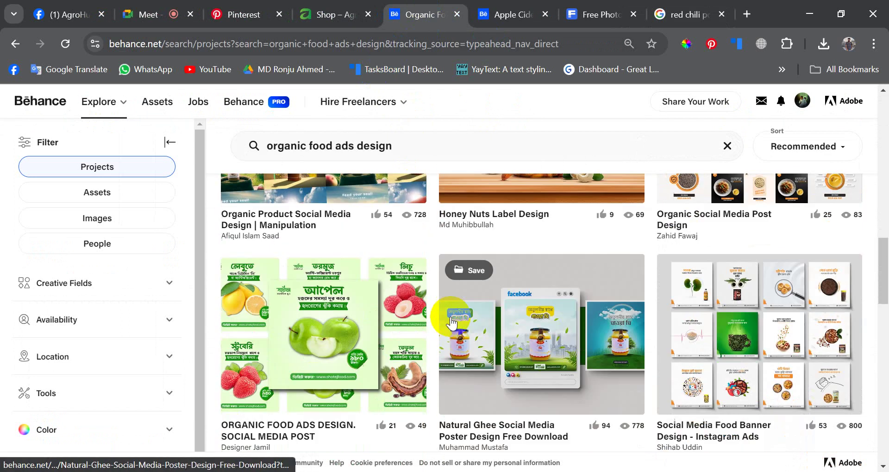
scroll(451, 316, "down", 3)
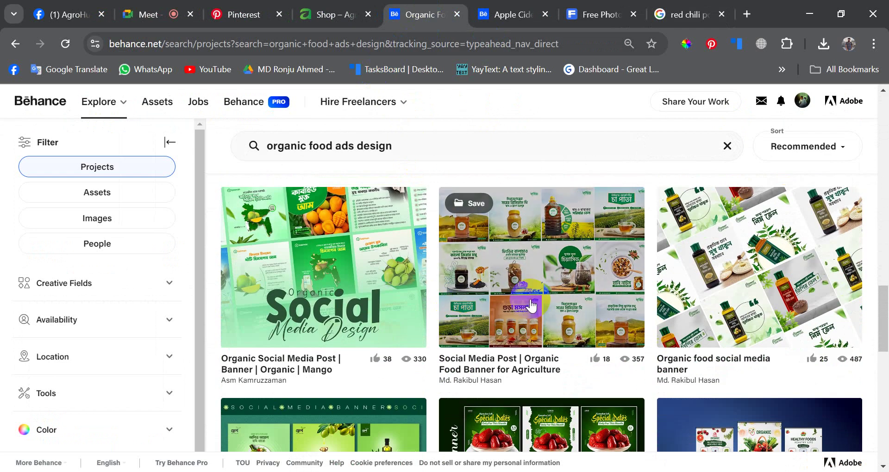
left_click(544, 270)
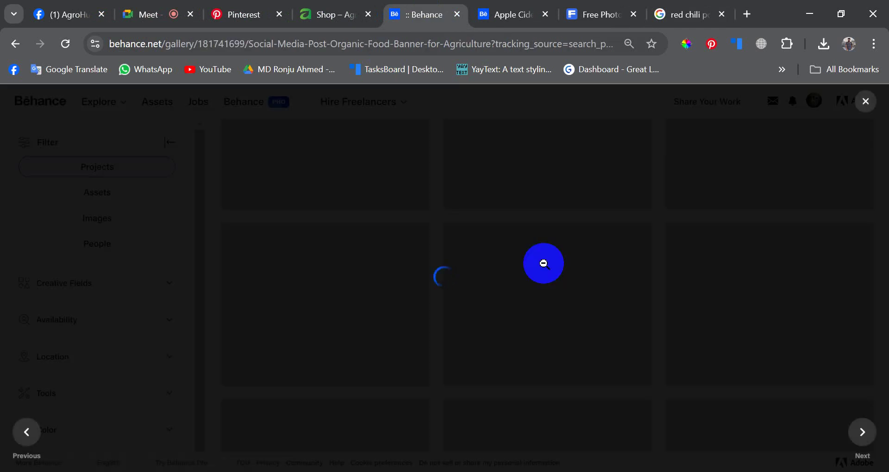
- Scroll the project and enlarge the tea leaf banner, then return to the image grid
scroll(380, 278, "down", 7)
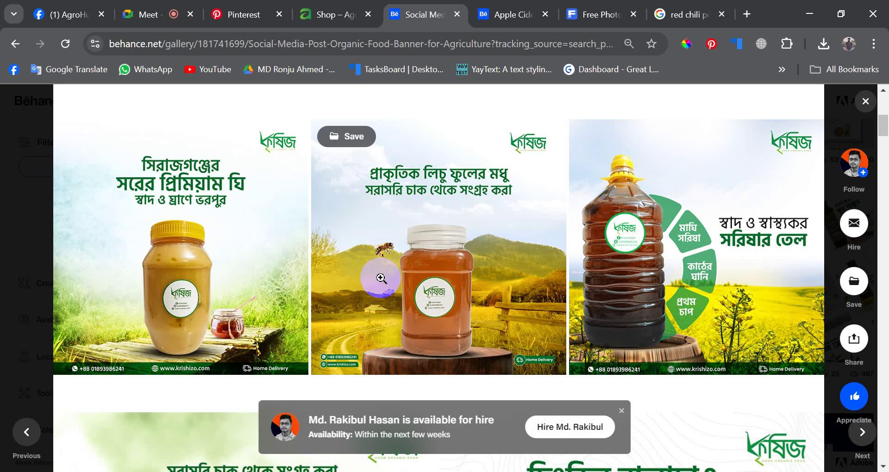
scroll(380, 278, "down", 5)
scroll(377, 278, "up", 4)
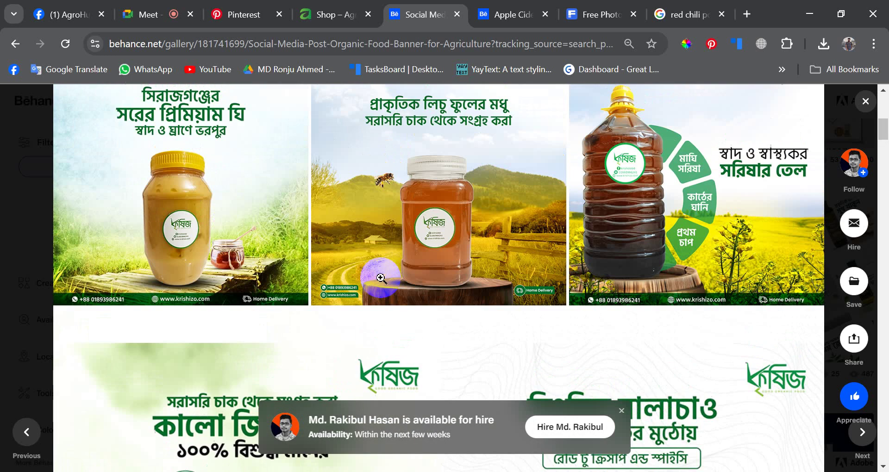
scroll(509, 284, "up", 2)
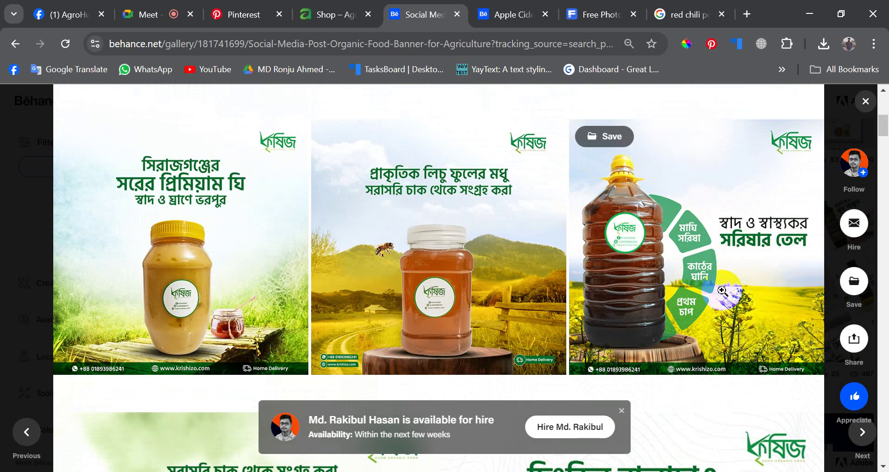
scroll(537, 249, "down", 10)
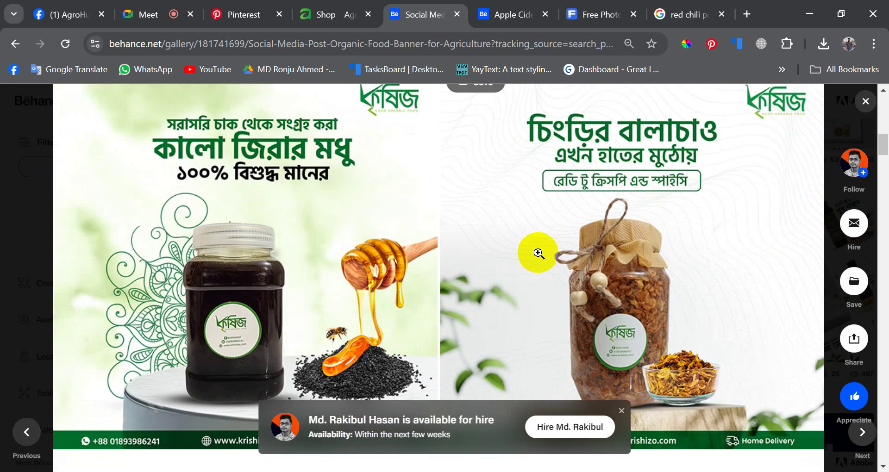
scroll(538, 253, "down", 4)
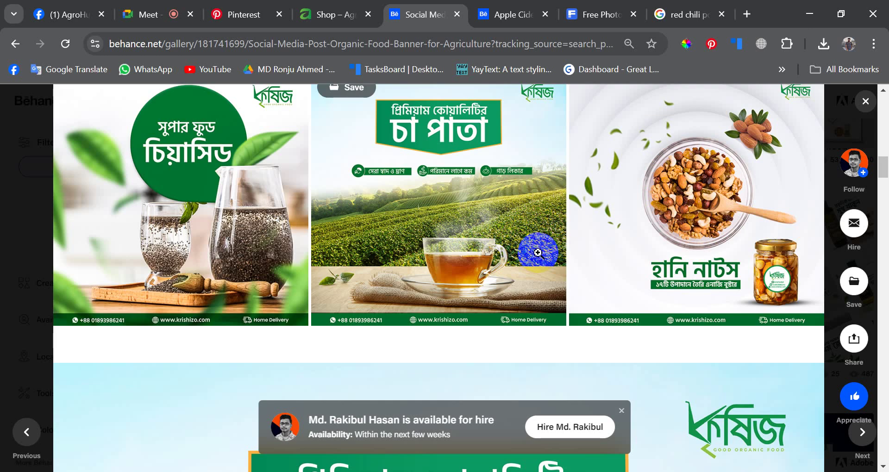
scroll(408, 236, "up", 1)
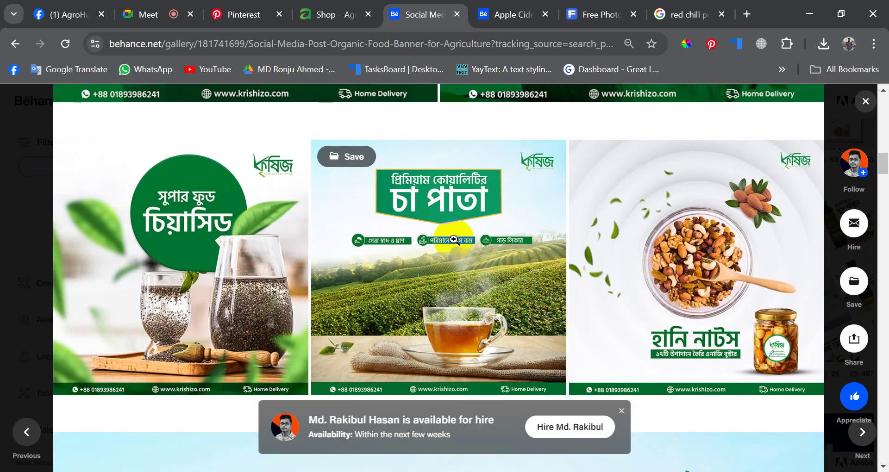
left_click(444, 268)
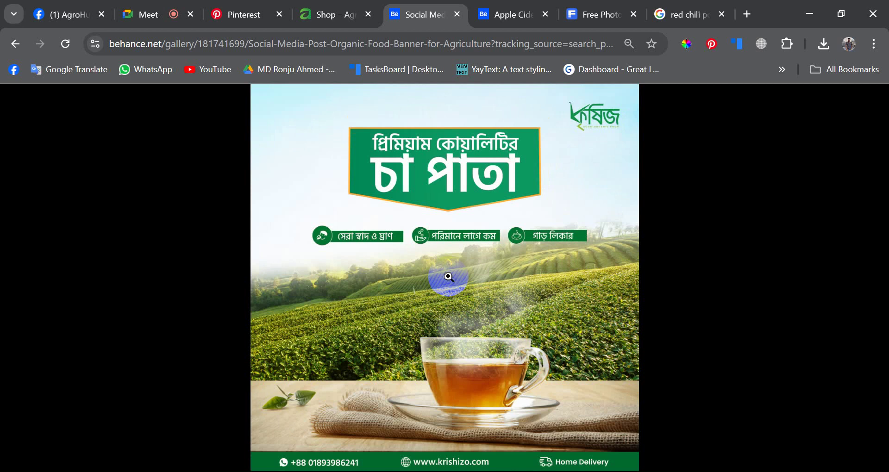
left_click(448, 277)
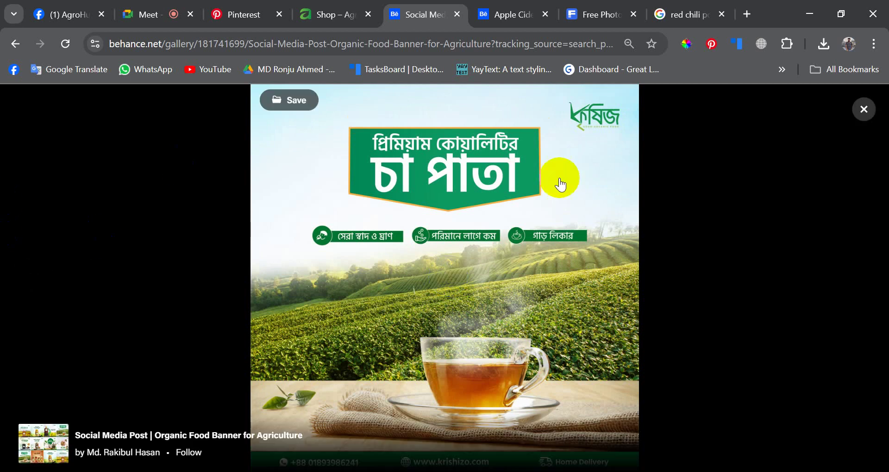
left_click(861, 110)
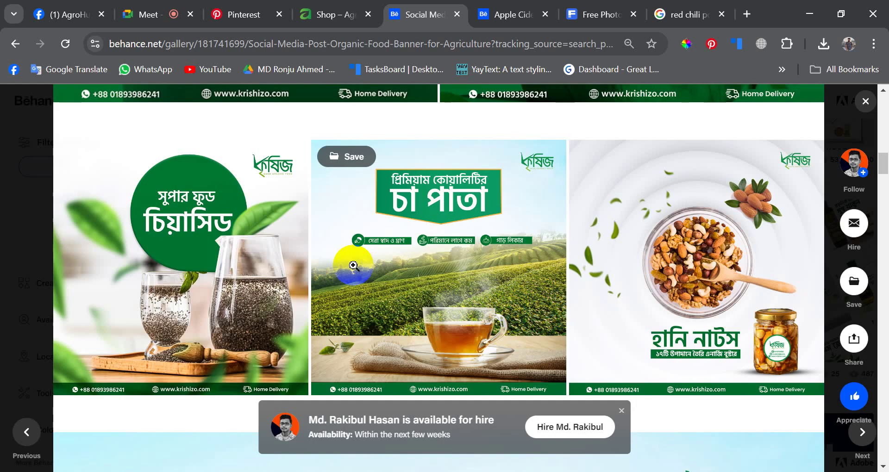
- View the tea banner and mustard oil image enlarged, scrolling on to the thank-you slide
left_click(353, 265)
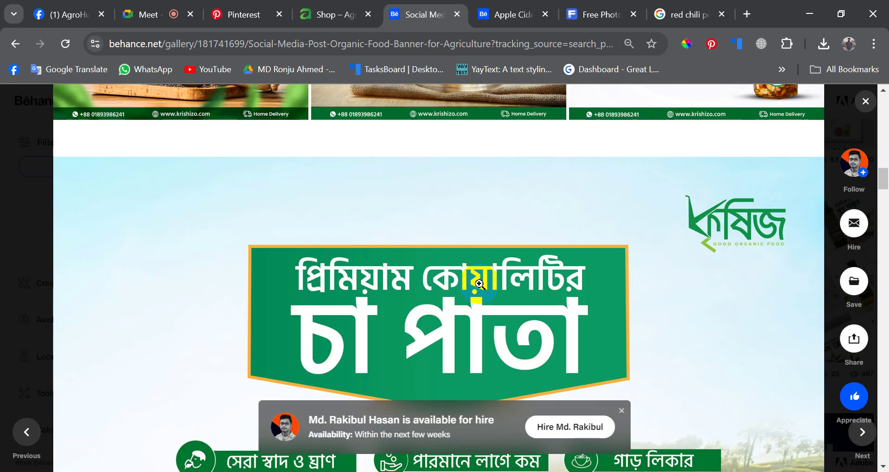
left_click(496, 272)
scroll(499, 272, "down", 5)
scroll(499, 272, "down", 10)
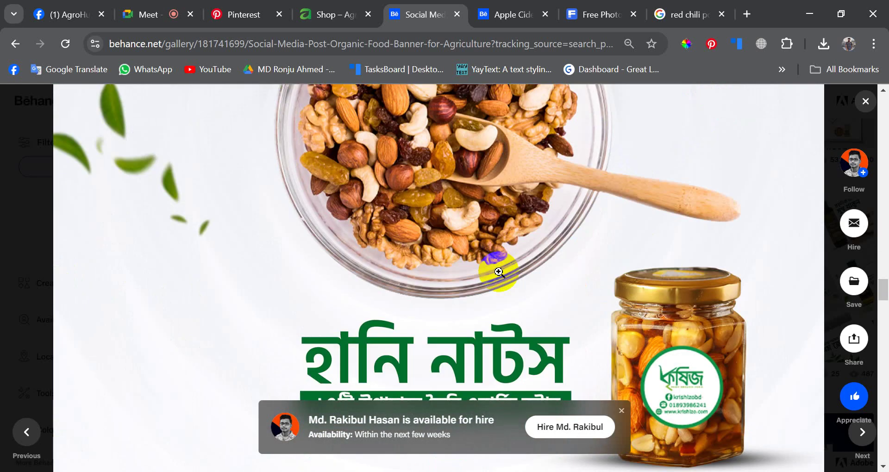
left_click(499, 272)
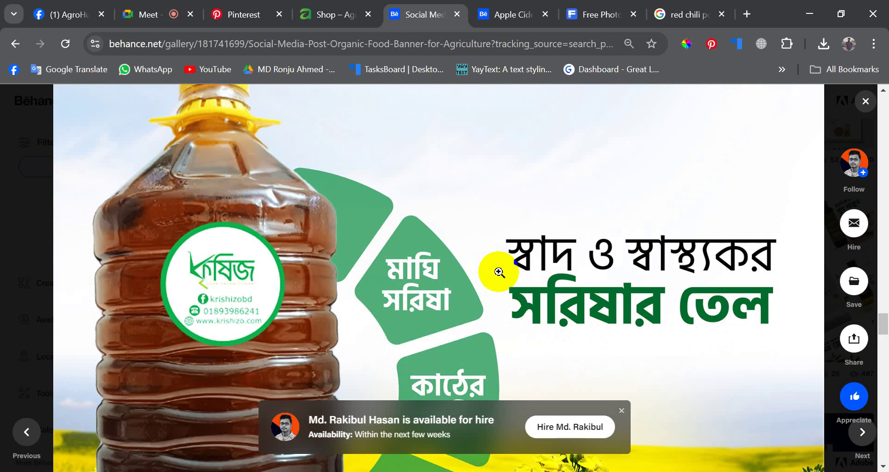
left_click(499, 272)
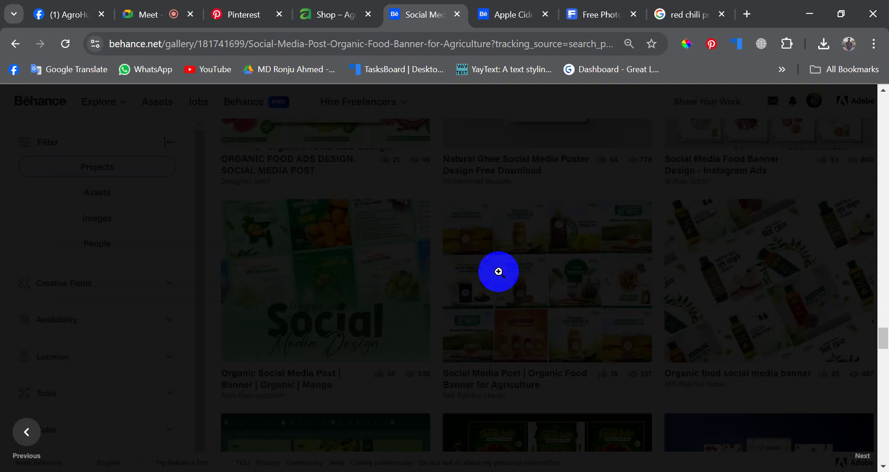
scroll(498, 270, "down", 4)
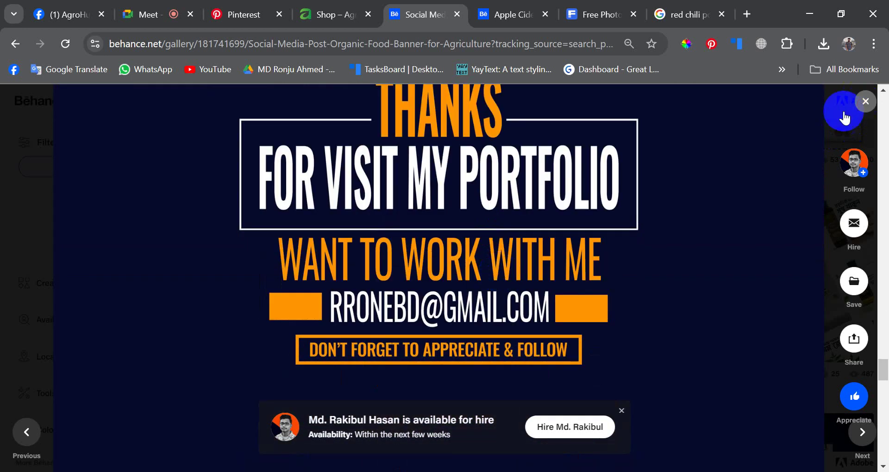
- Close the Behance project, scroll the organic food ads results, then switch back to AgroHut's Facebook photos
left_click(843, 118)
scroll(519, 262, "down", 8)
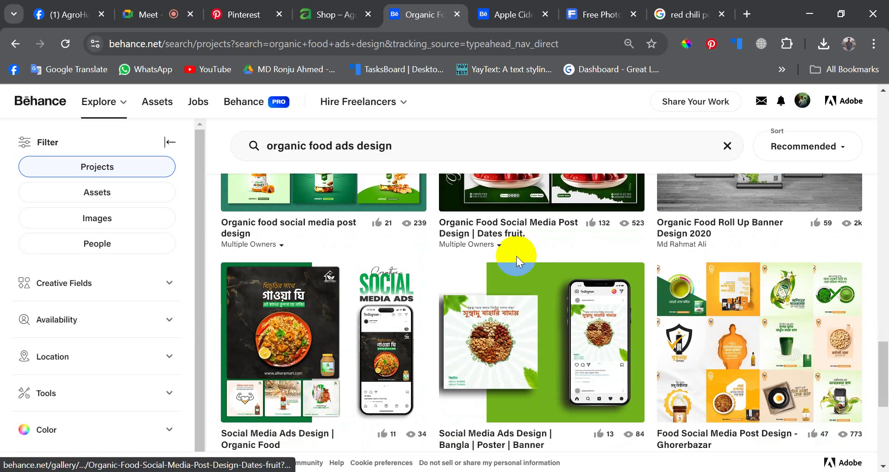
scroll(516, 257, "down", 12)
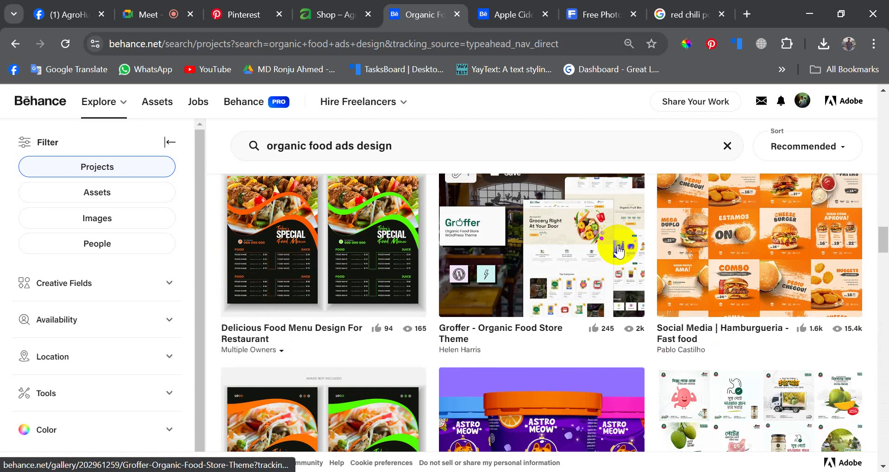
scroll(619, 250, "down", 4)
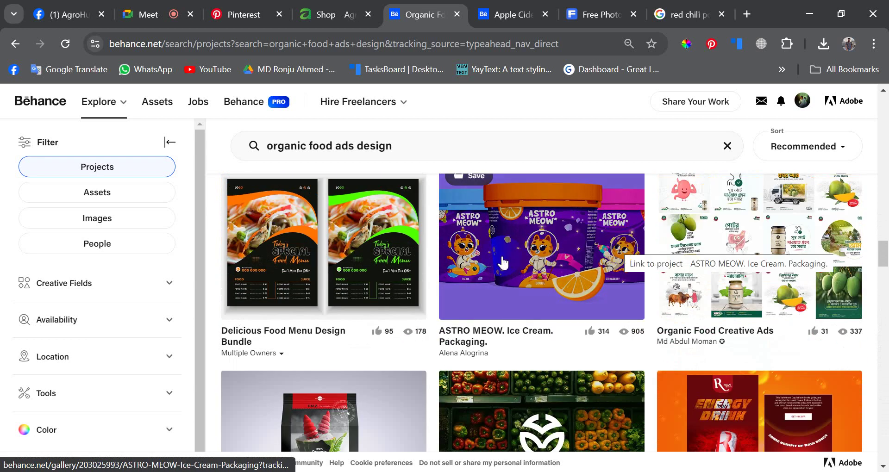
scroll(503, 263, "down", 8)
scroll(500, 257, "up", 4)
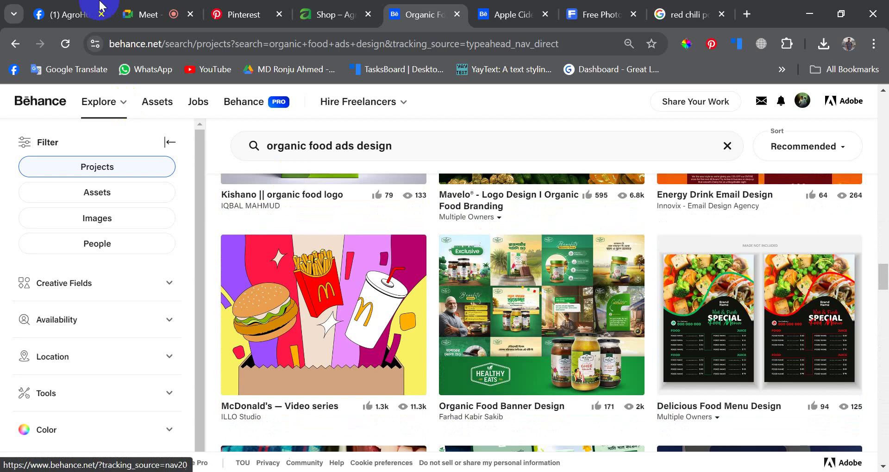
left_click(100, 6)
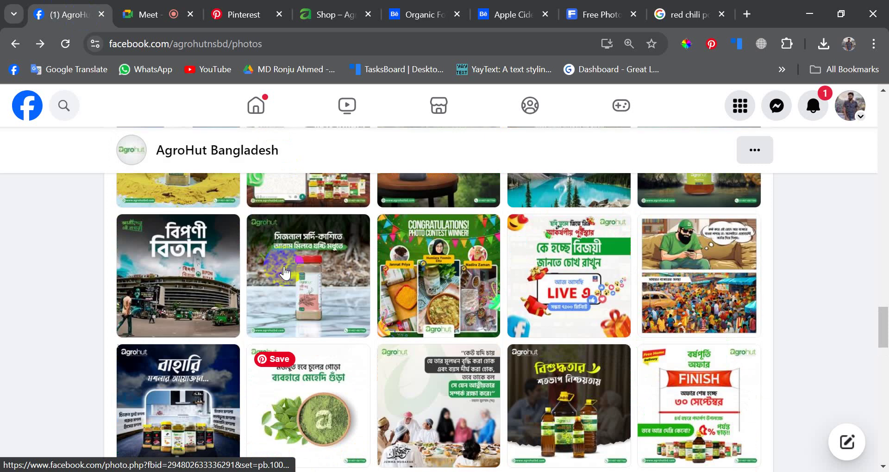
- Open the Ashura post photo, dismiss the notification popup, and close it again
scroll(285, 273, "up", 7)
scroll(284, 273, "down", 3)
scroll(286, 271, "up", 1)
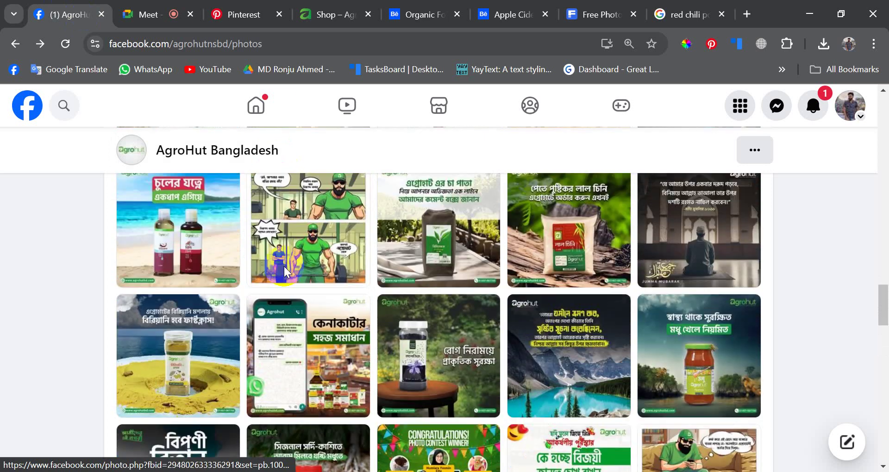
scroll(285, 273, "up", 10)
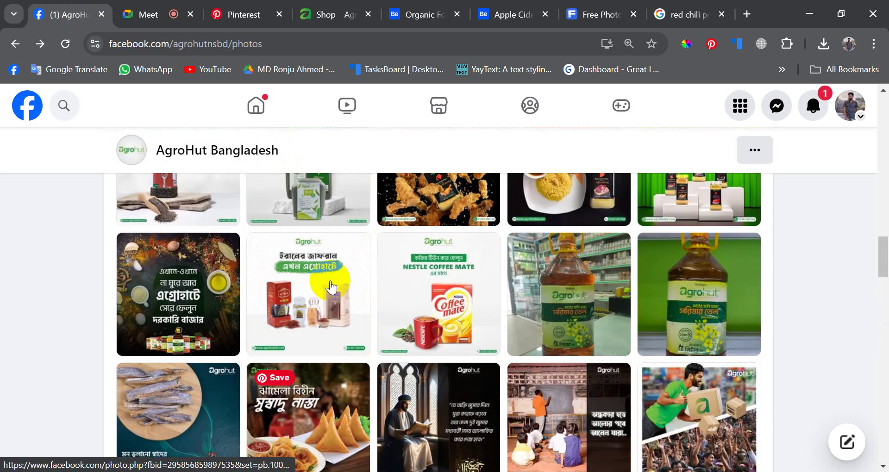
scroll(319, 270, "up", 4)
scroll(319, 270, "up", 20)
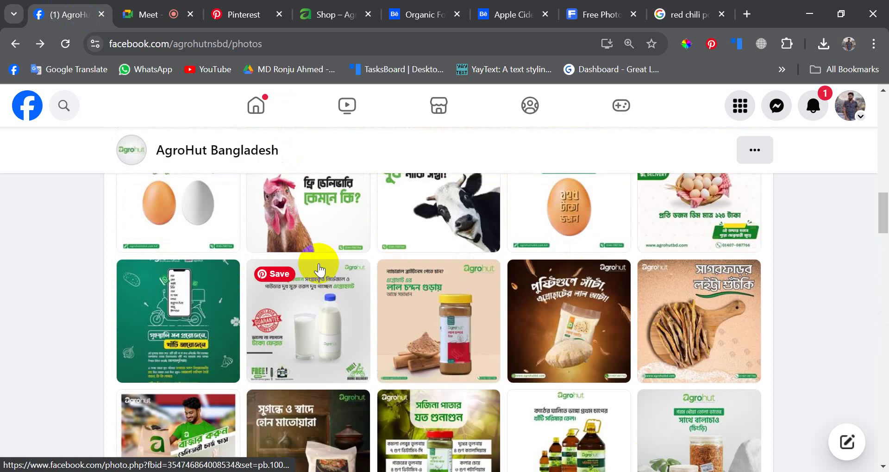
scroll(319, 270, "down", 3)
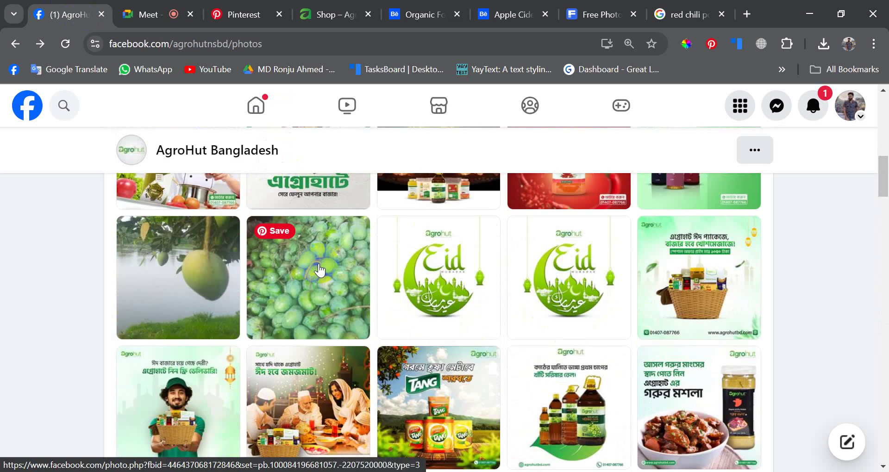
scroll(319, 269, "up", 4)
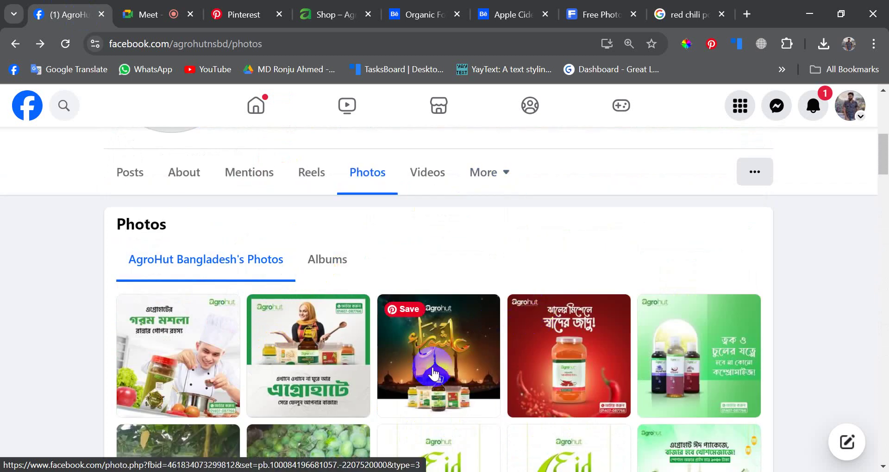
left_click(447, 377)
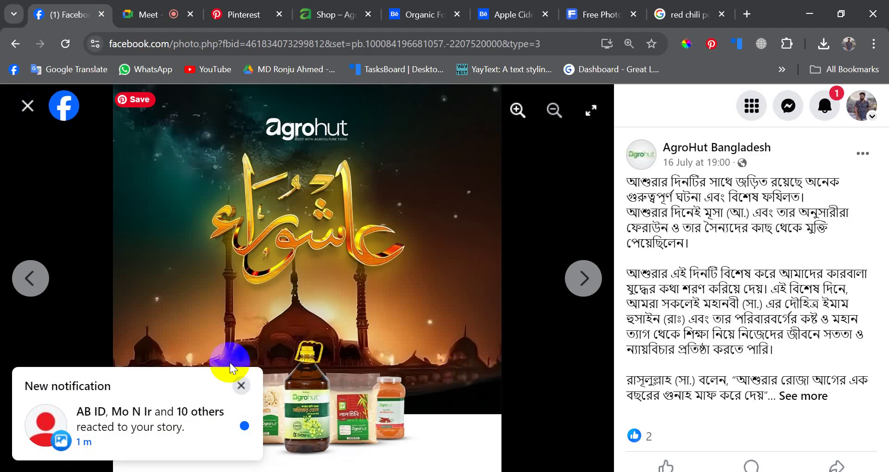
left_click(241, 385)
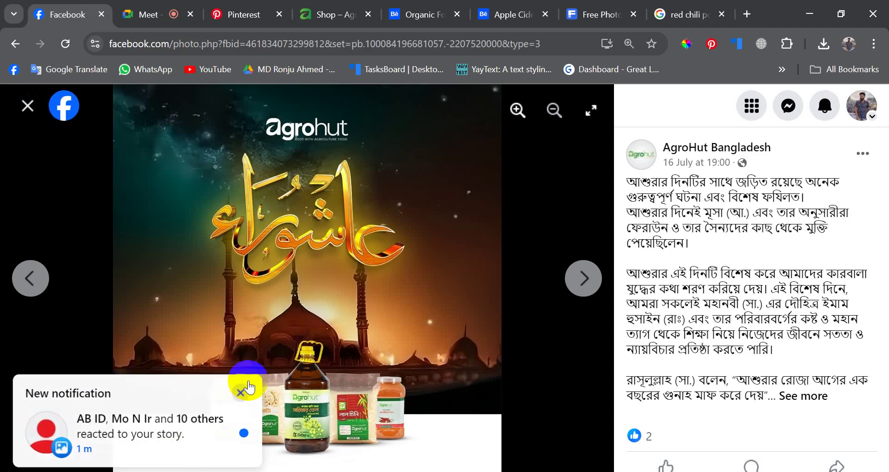
left_click(27, 110)
- Open the beef masala (গরুর মশলা) jar photo, close it, then reopen it in the viewer
scroll(551, 352, "down", 8)
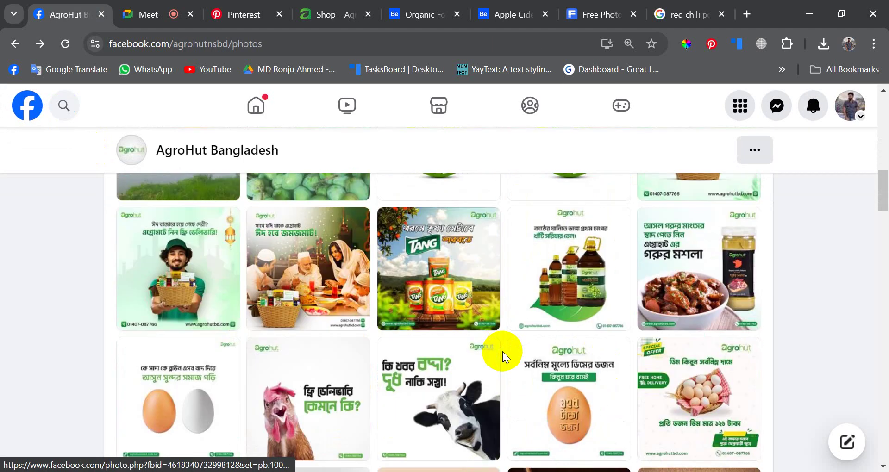
scroll(504, 356, "up", 1)
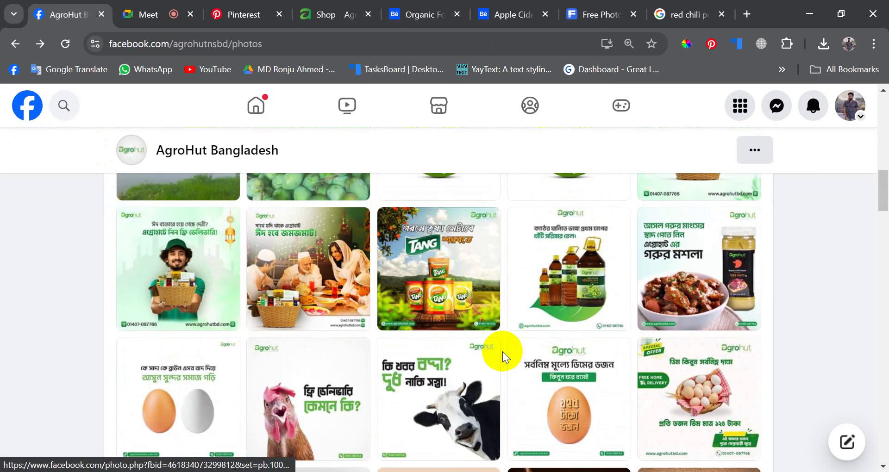
left_click(742, 269)
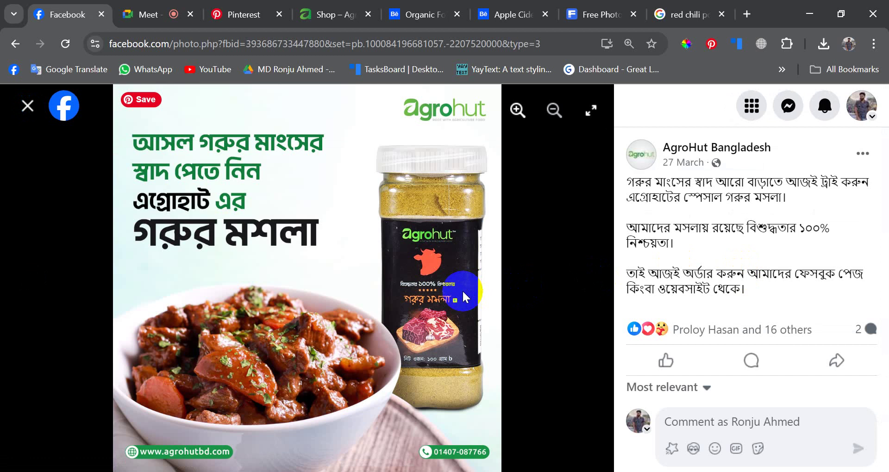
left_click(28, 106)
scroll(482, 363, "down", 1)
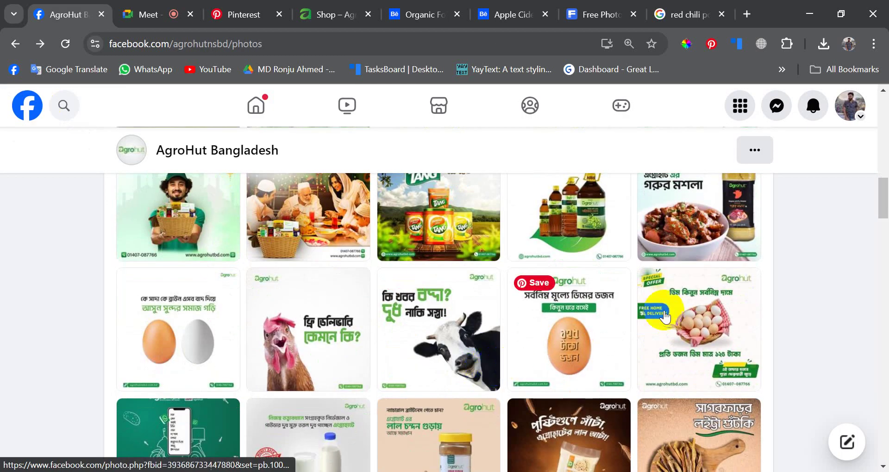
scroll(601, 306, "up", 2)
left_click(707, 324)
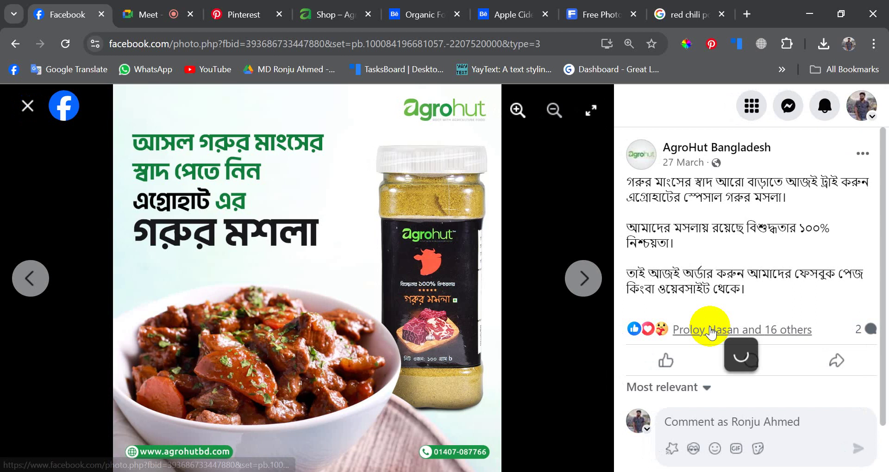
mouse_move(711, 332)
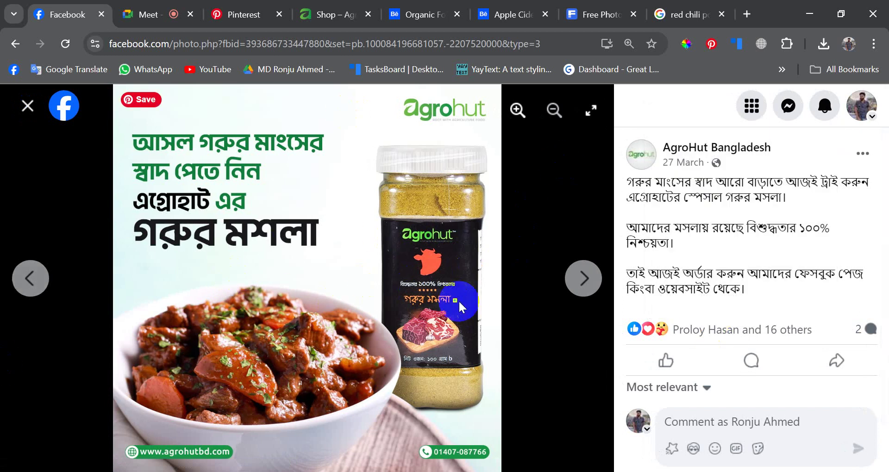
- Open imagesbazaar.com in a new browser tab
left_click(747, 14)
type("IM")
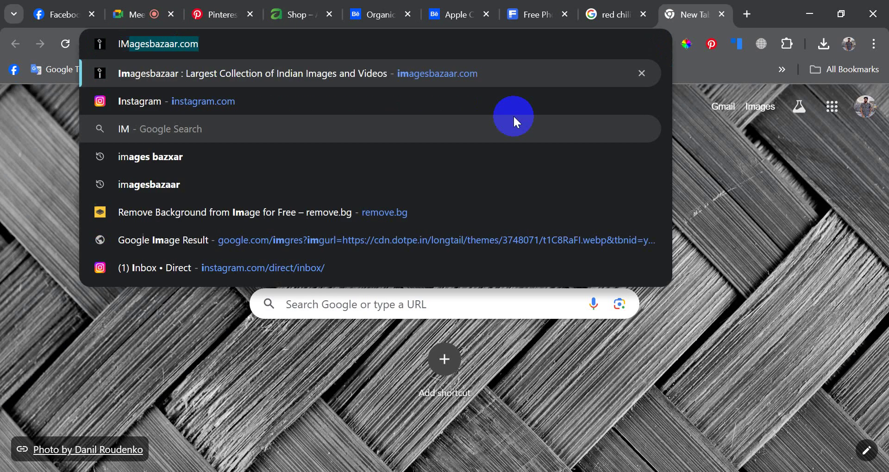
type("AGESbazaar.com")
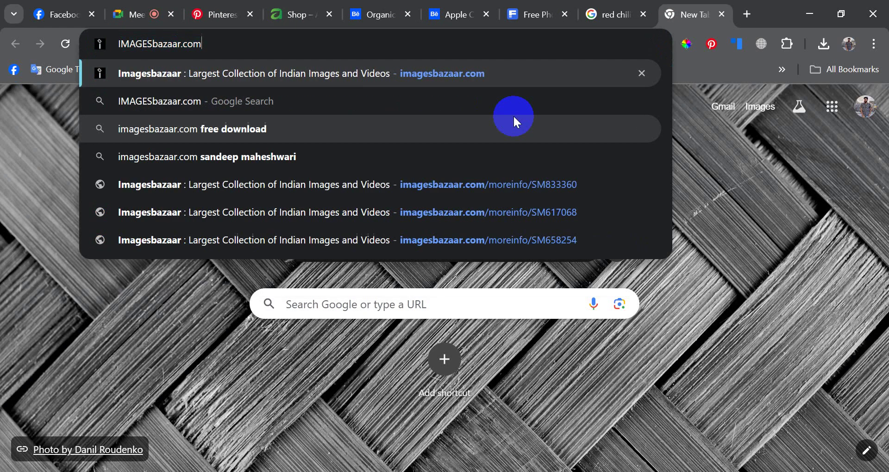
key("Return")
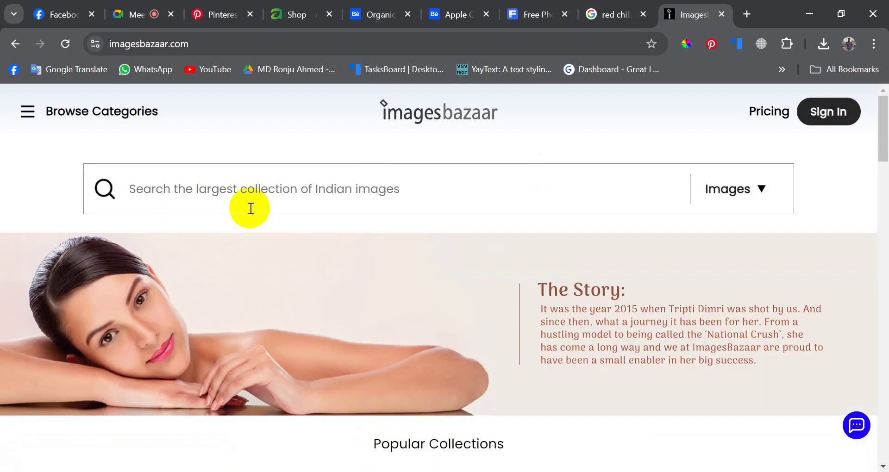
- Search ImagesBazaar for 'cooking women', bringing up 4760 image results
left_click(252, 186)
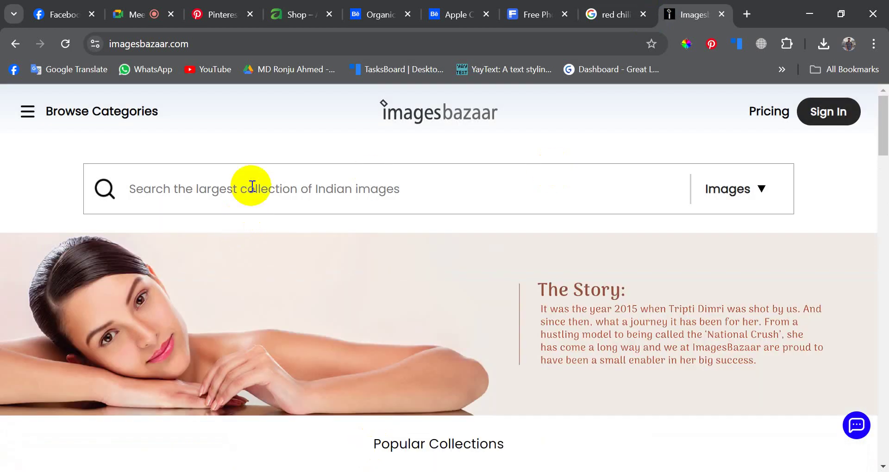
type("COOKING")
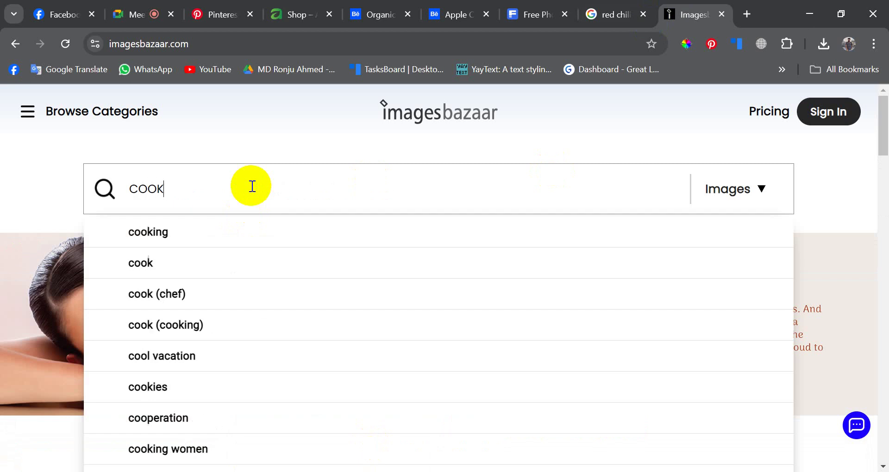
key("Down")
key("Down")
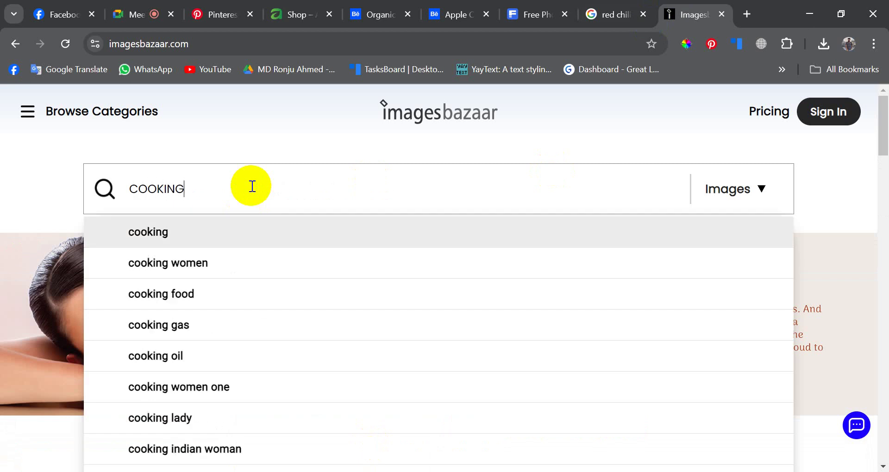
key("Return")
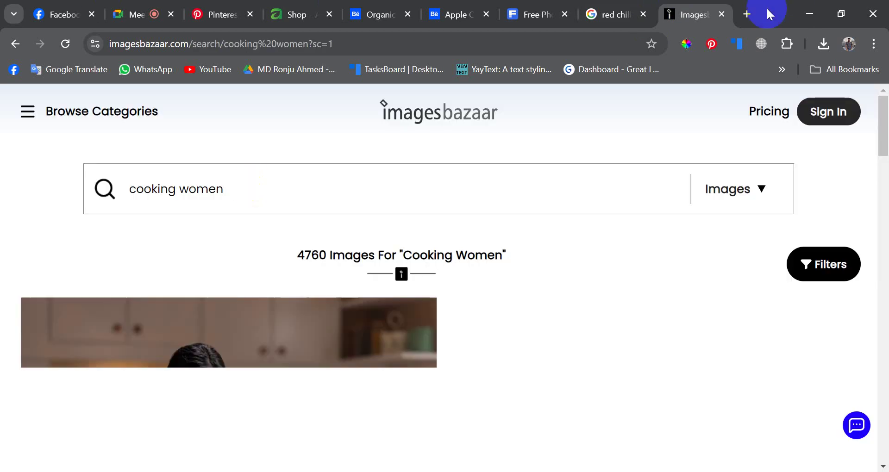
- Browse the cooking-women results and open the pickle-making woman photo ER485555 in a new tab
scroll(394, 241, "down", 3)
scroll(394, 242, "down", 3)
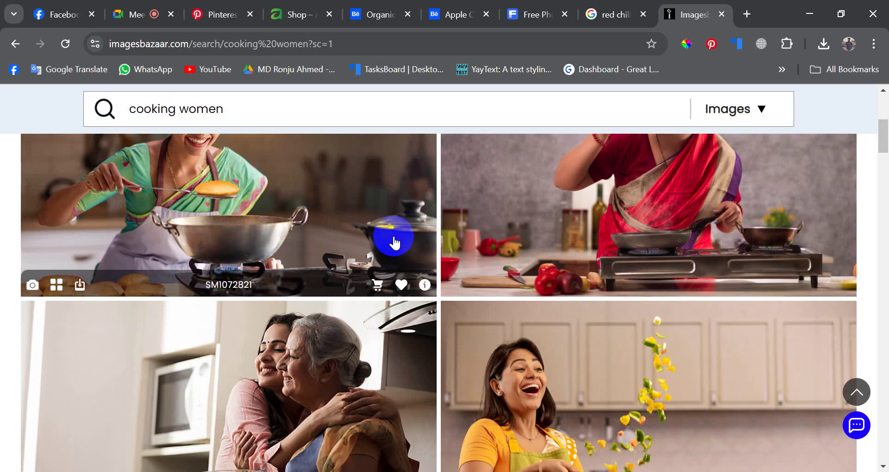
scroll(393, 242, "up", 3)
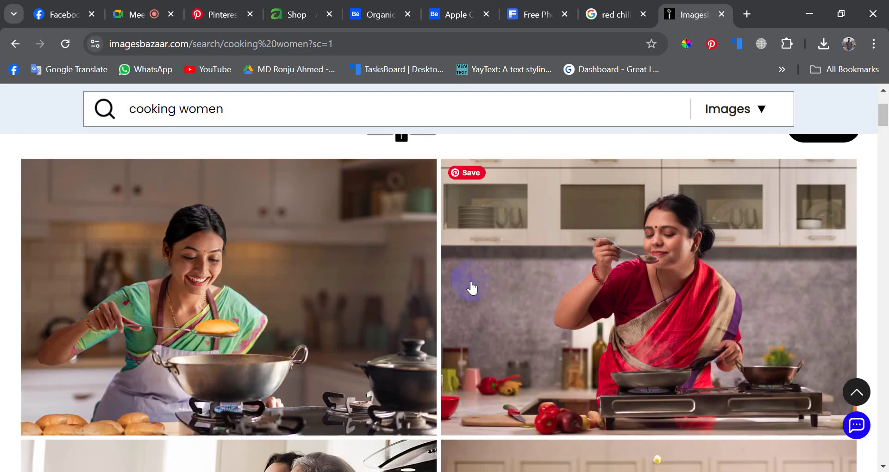
scroll(645, 307, "down", 6)
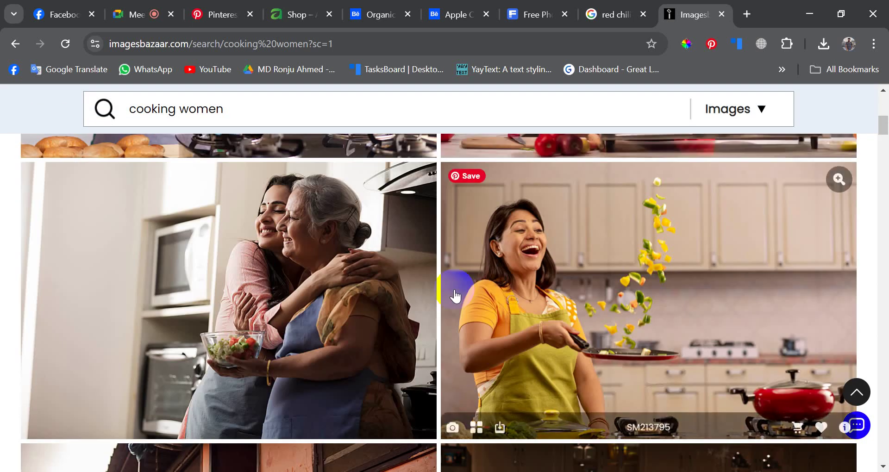
scroll(455, 296, "down", 10)
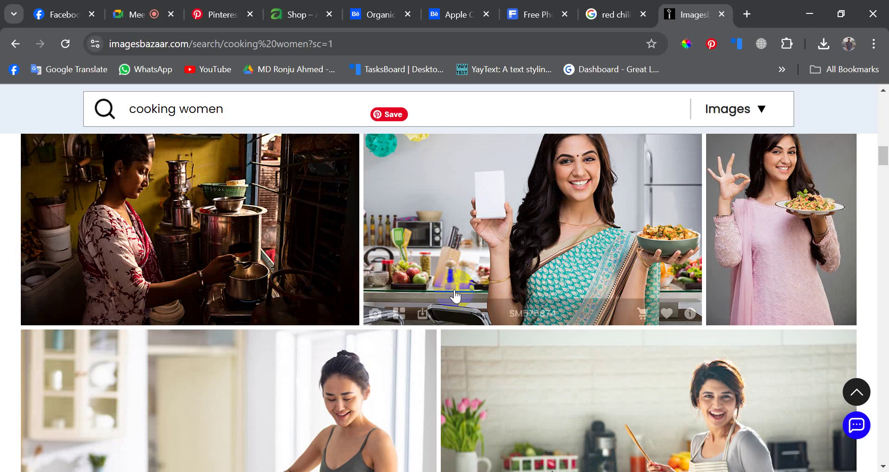
scroll(455, 295, "up", 2)
scroll(455, 295, "down", 6)
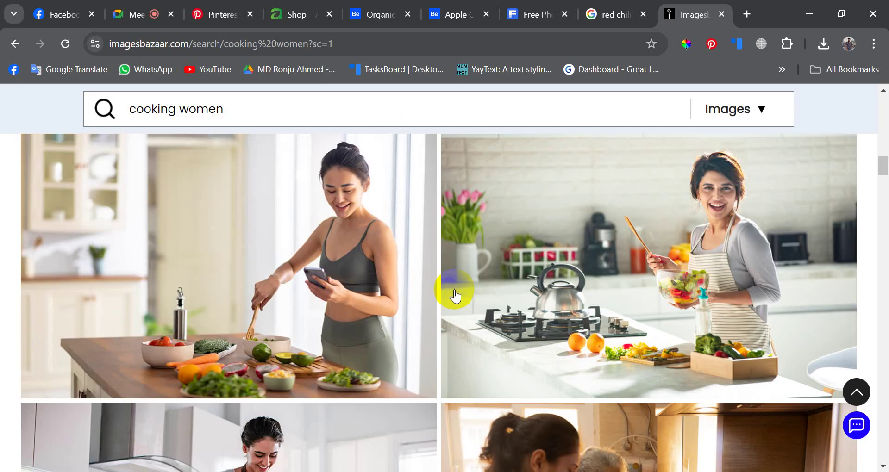
scroll(455, 296, "down", 6)
scroll(455, 296, "down", 15)
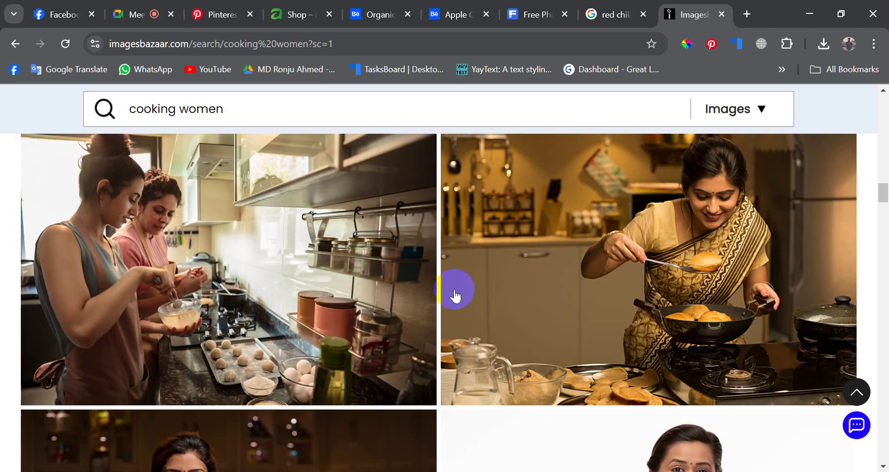
scroll(455, 296, "up", 3)
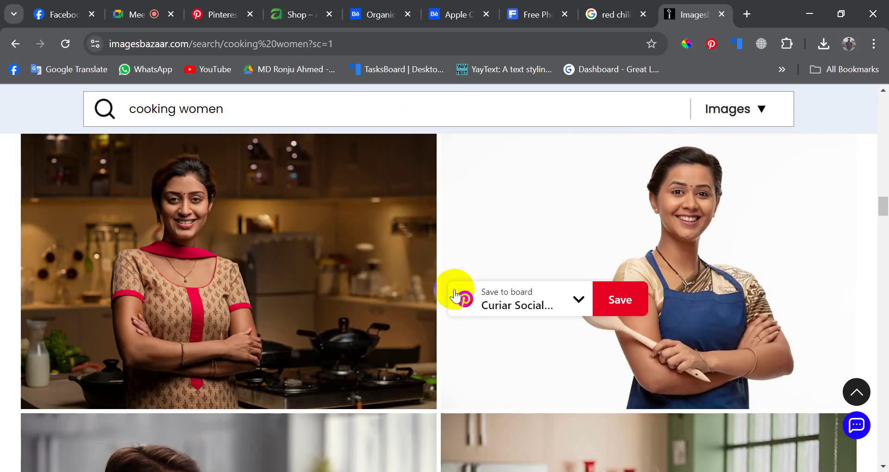
scroll(324, 298, "down", 8)
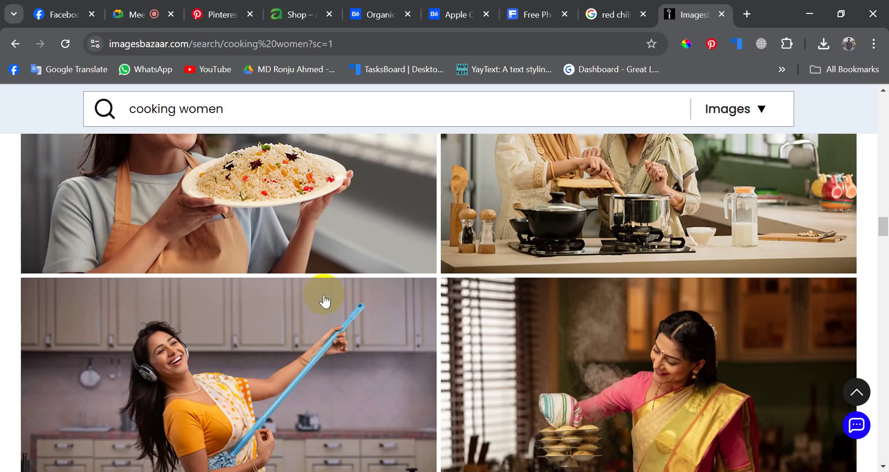
scroll(325, 300, "up", 2)
scroll(324, 300, "up", 1)
scroll(324, 299, "down", 8)
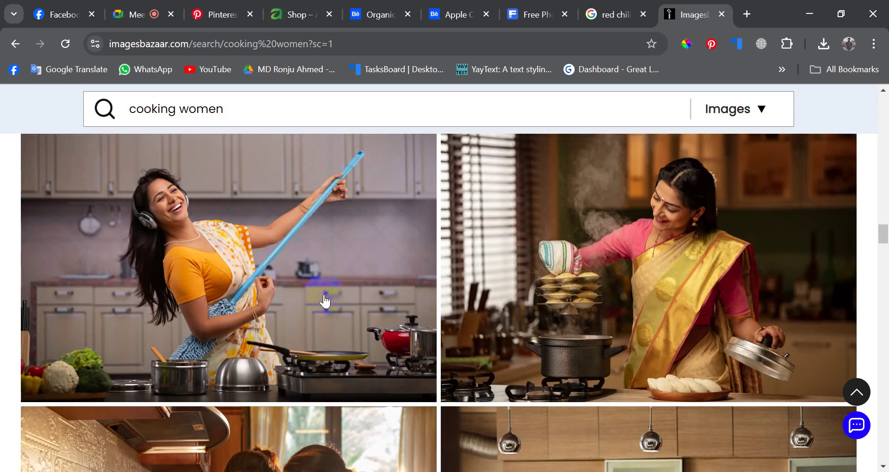
scroll(324, 300, "up", 3)
scroll(324, 300, "down", 10)
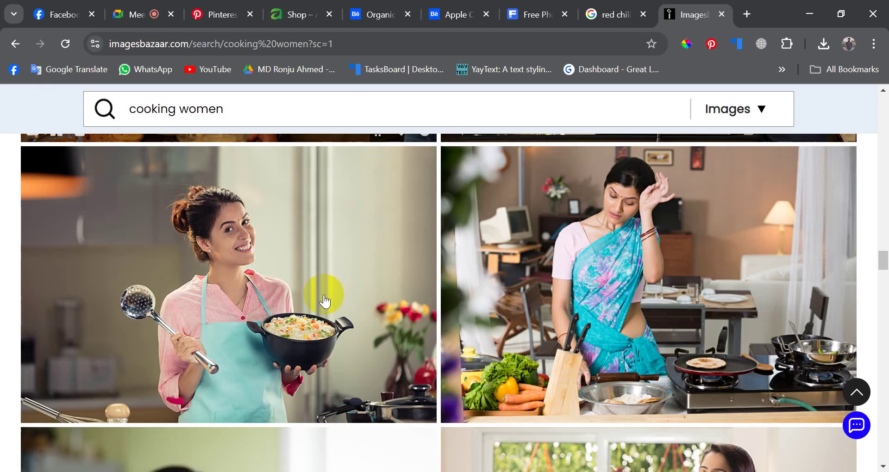
scroll(324, 300, "down", 9)
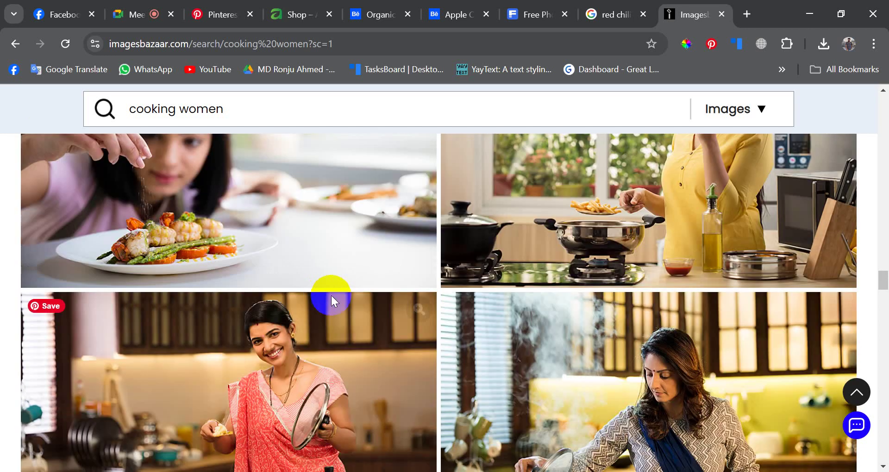
scroll(468, 283, "down", 2)
scroll(468, 283, "down", 6)
scroll(467, 283, "up", 4)
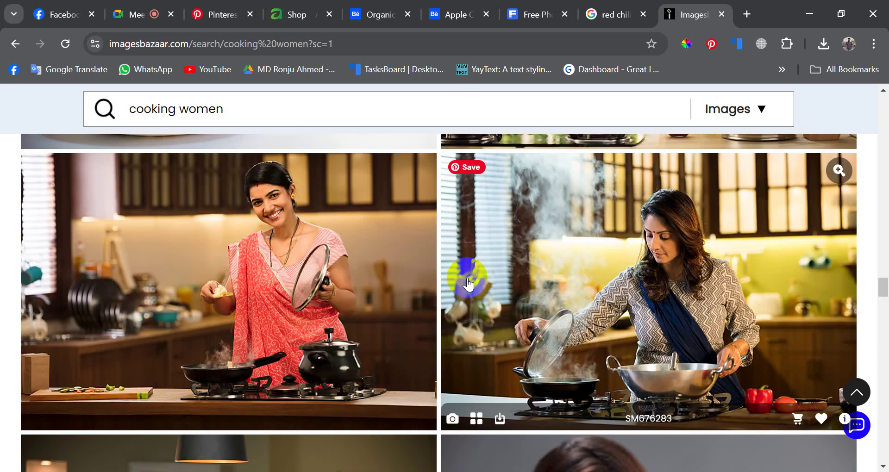
scroll(468, 283, "down", 4)
scroll(467, 284, "up", 4)
scroll(468, 283, "down", 12)
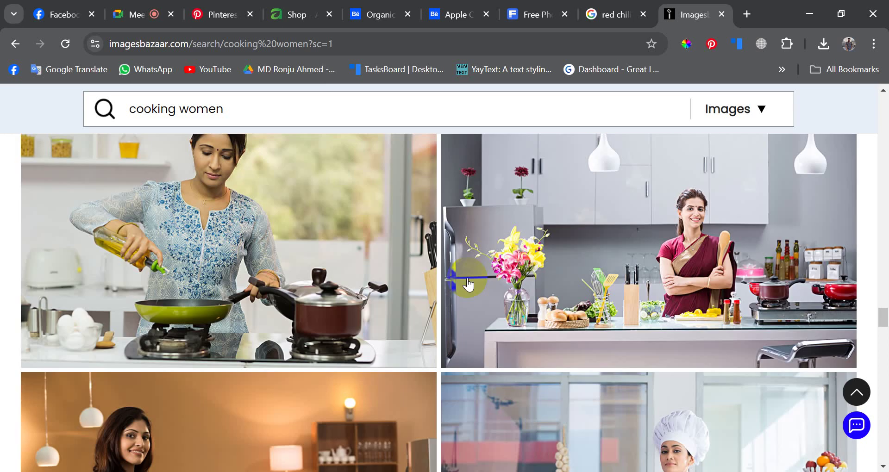
scroll(469, 285, "down", 5)
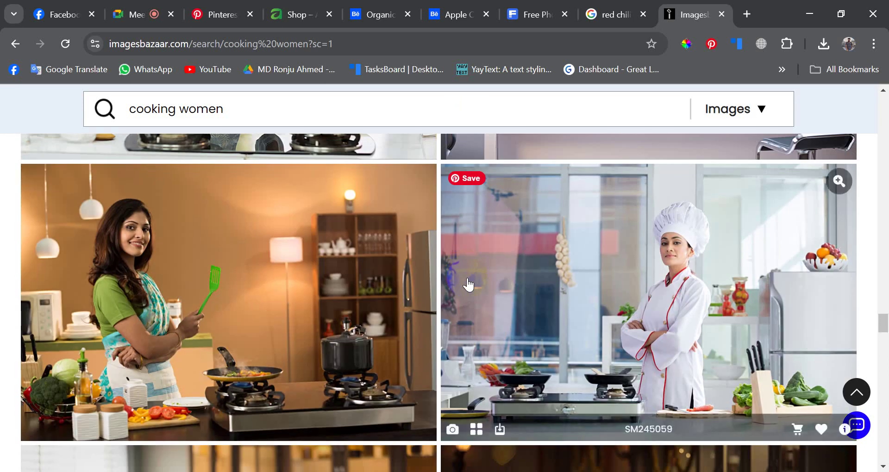
scroll(469, 284, "down", 5)
scroll(468, 284, "up", 2)
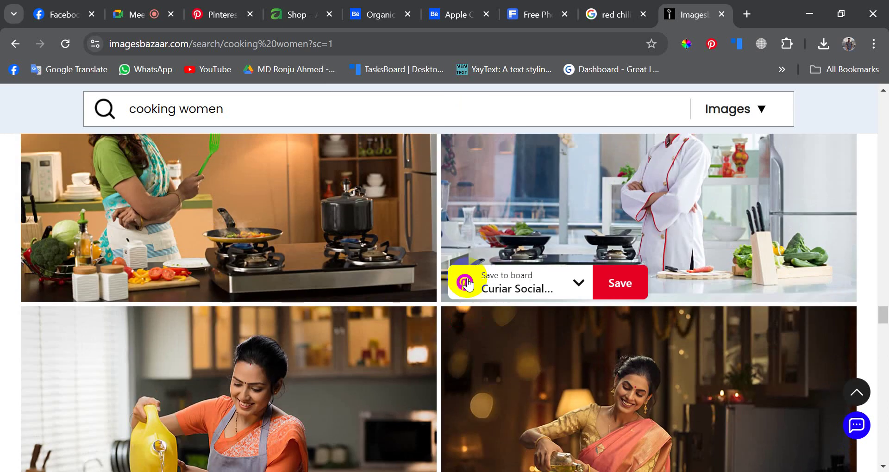
scroll(527, 316, "down", 3)
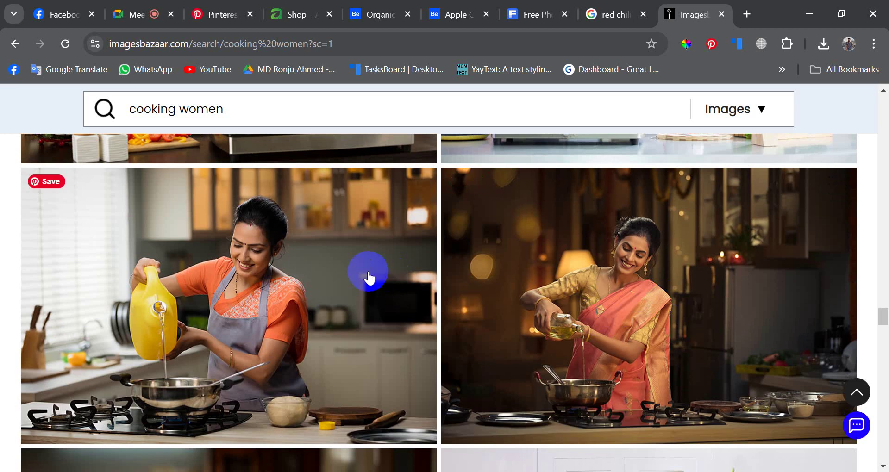
scroll(369, 277, "down", 5)
scroll(369, 277, "down", 20)
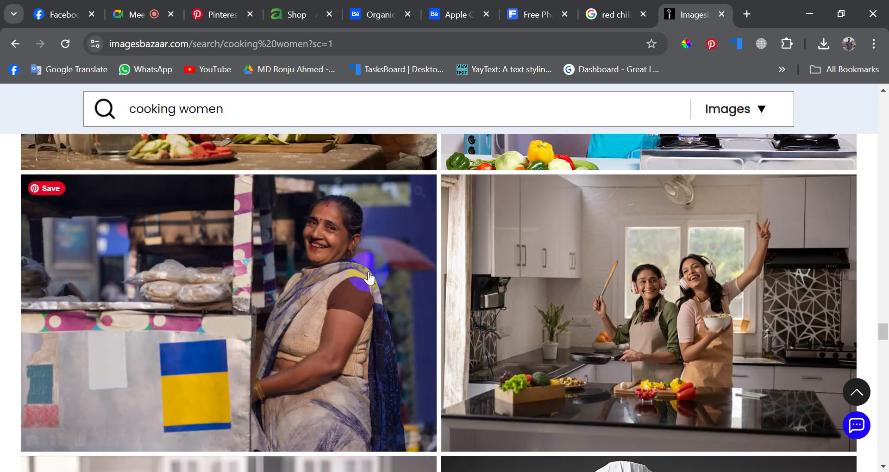
scroll(368, 277, "down", 15)
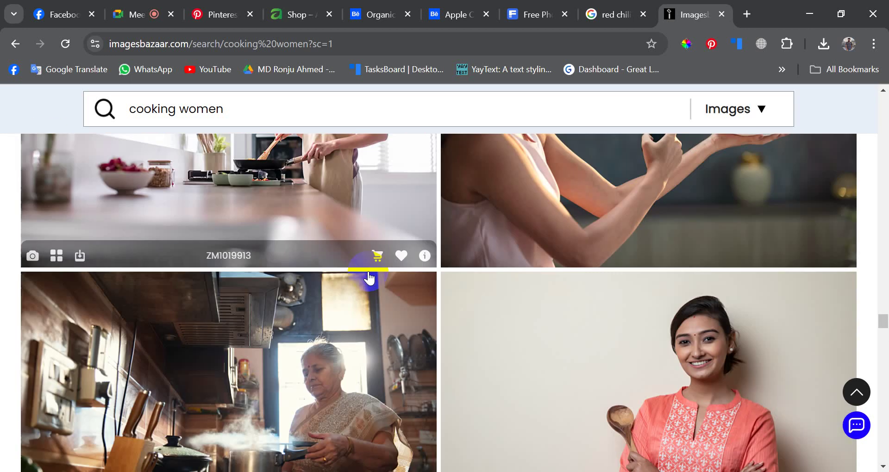
scroll(369, 277, "down", 15)
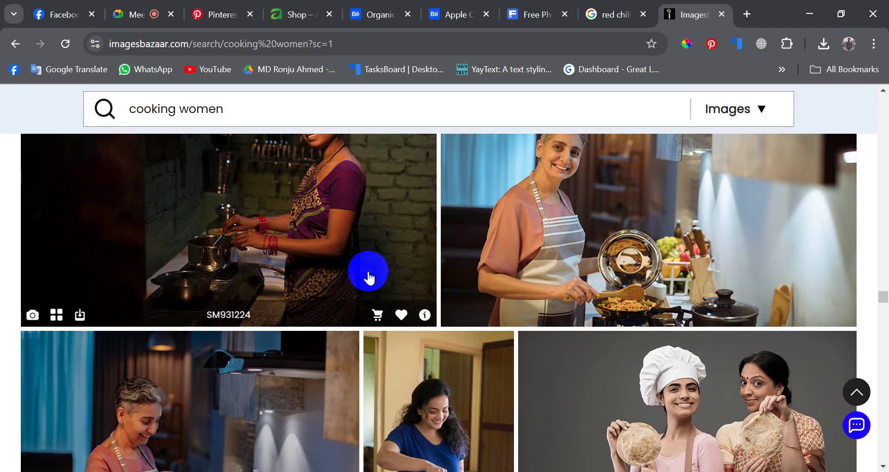
scroll(369, 277, "down", 15)
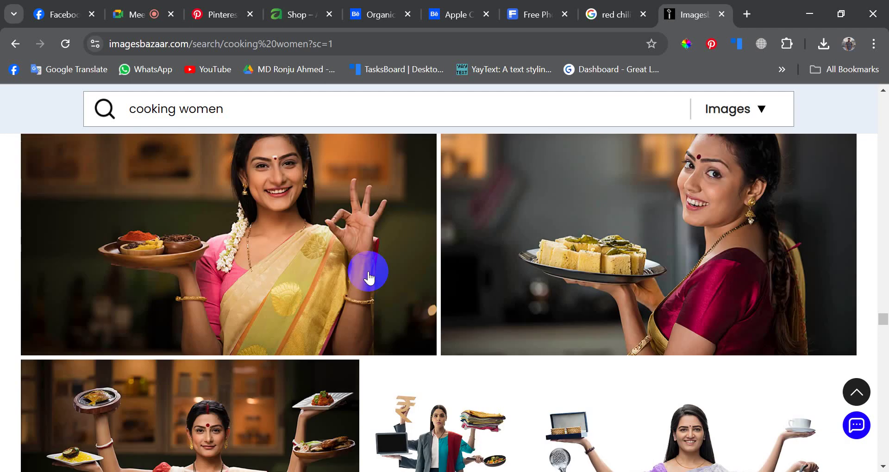
scroll(369, 277, "down", 15)
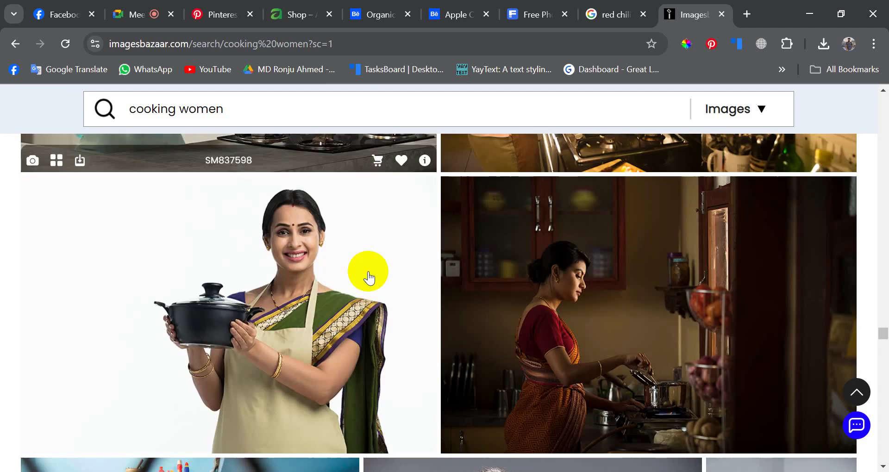
scroll(369, 277, "down", 2)
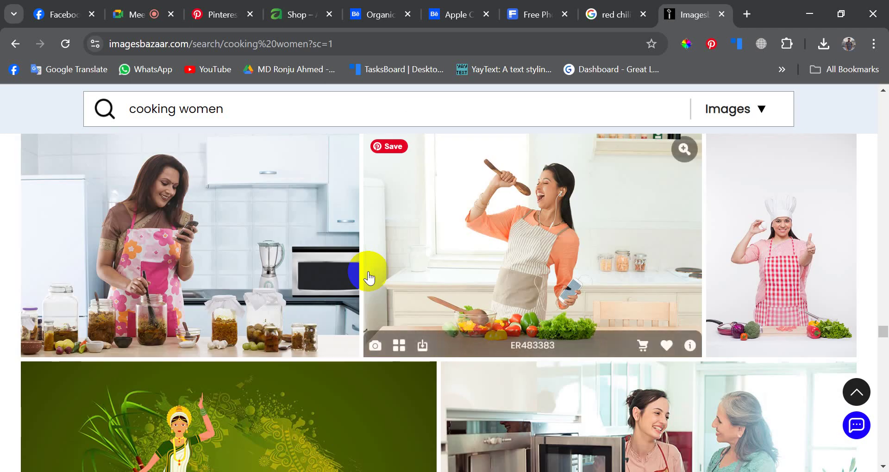
scroll(369, 277, "down", 5)
scroll(369, 276, "up", 7)
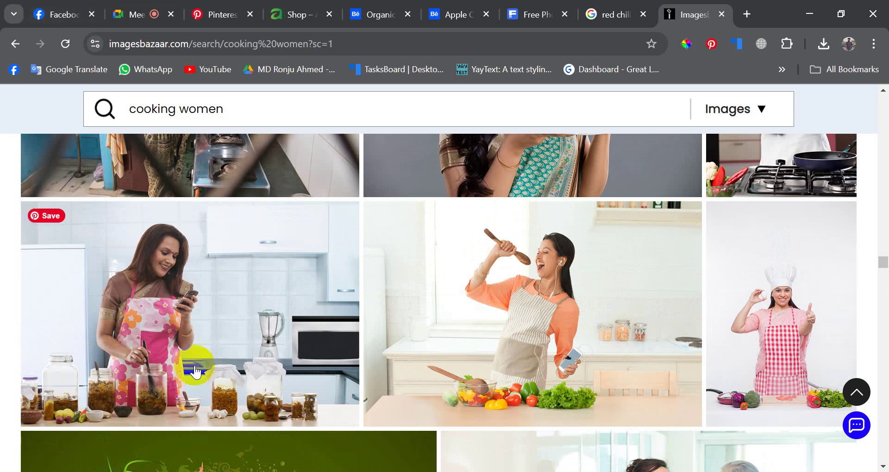
left_click(207, 301)
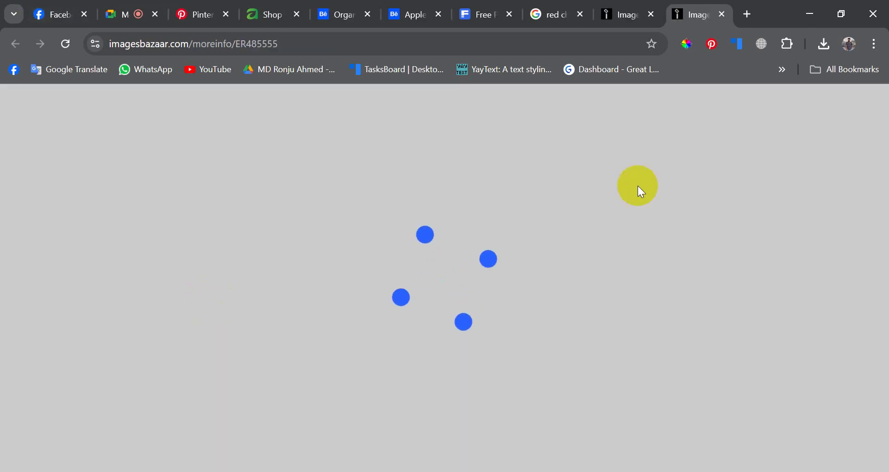
- View the ER485555 pickle-making photo at full size
scroll(433, 248, "down", 7)
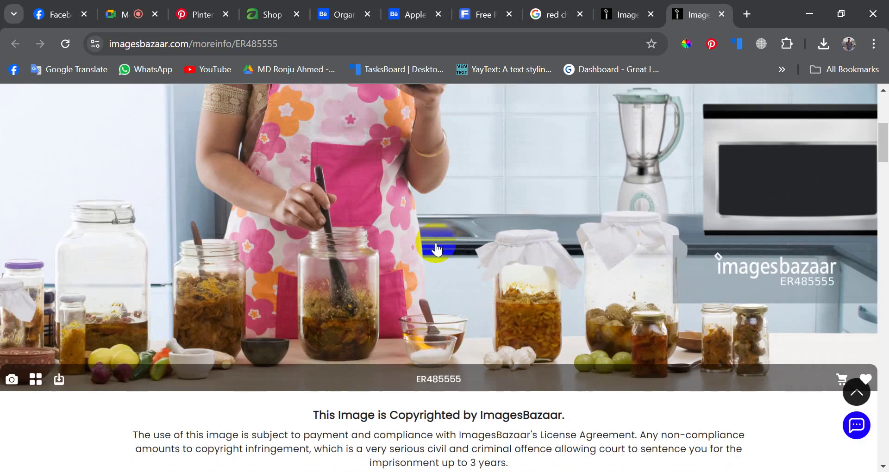
scroll(420, 240, "up", 5)
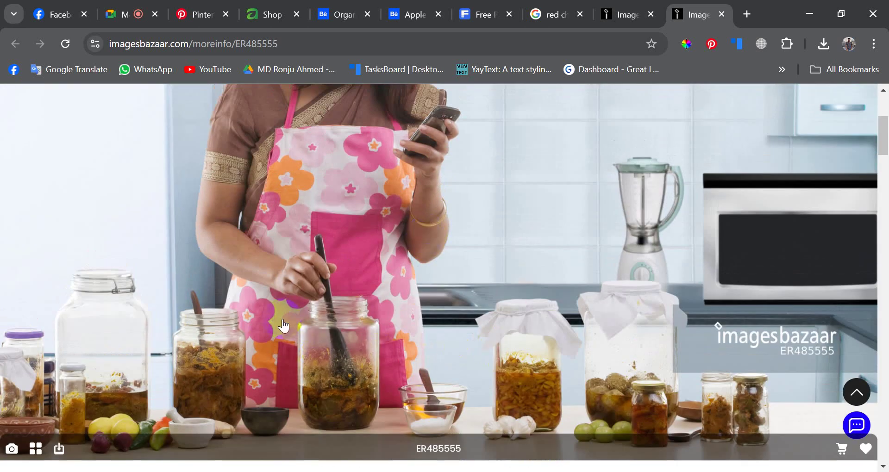
left_click(387, 329)
scroll(387, 330, "down", 5)
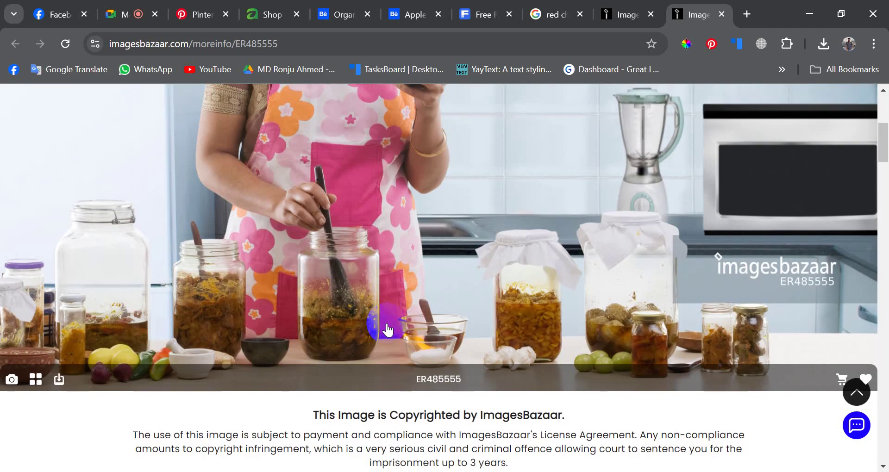
scroll(388, 330, "up", 5)
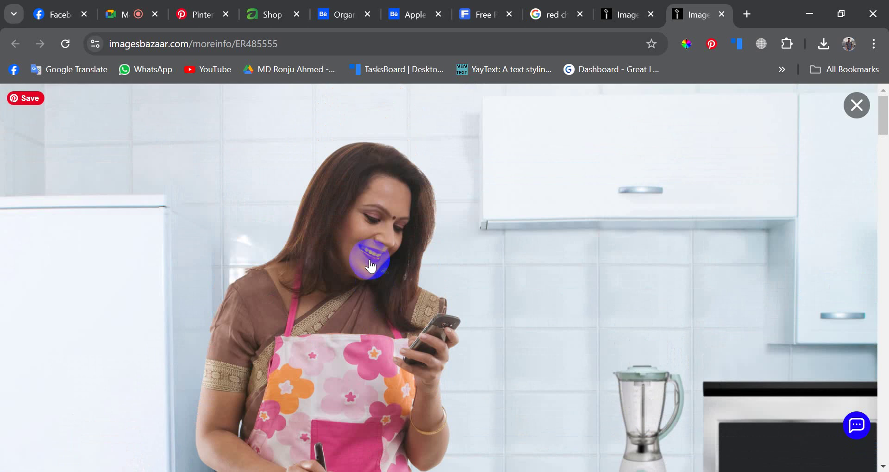
scroll(417, 268, "down", 5)
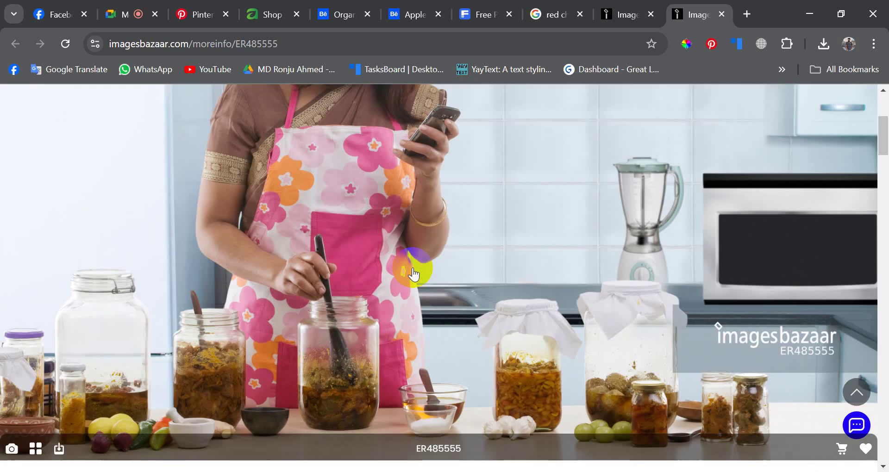
scroll(453, 278, "up", 5)
- Save the photo as ER485555.jpg in Downloads and return to the Photoshop ad
right_click(327, 197)
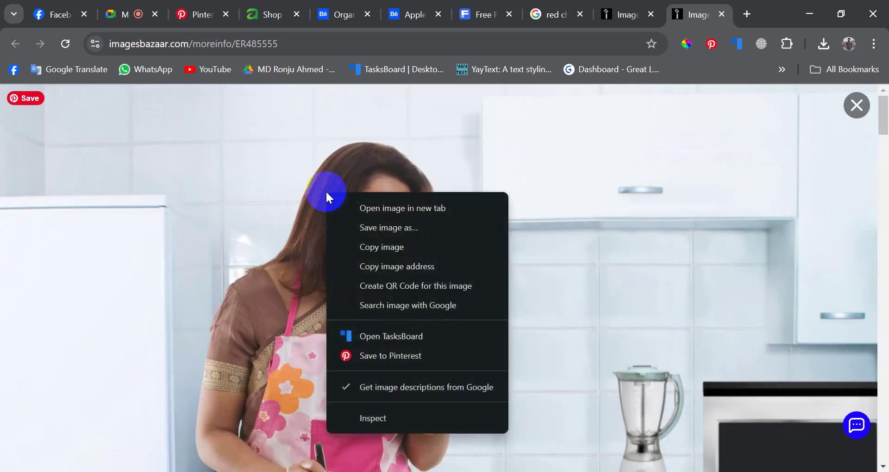
left_click(377, 233)
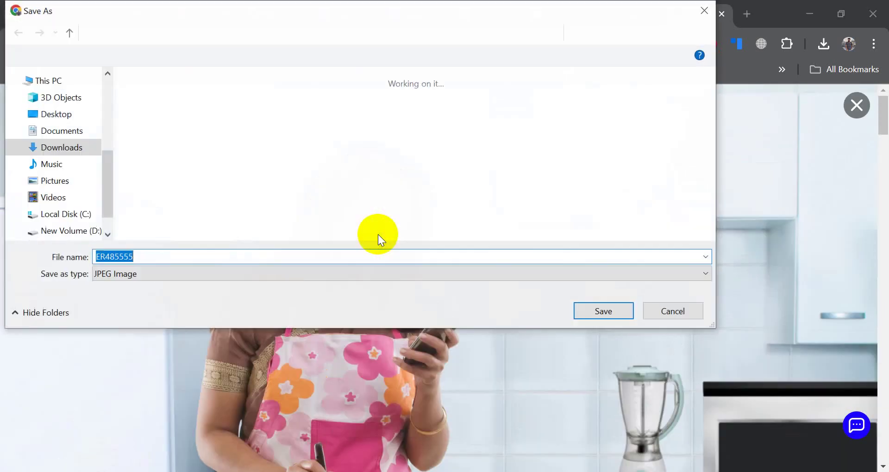
left_click(599, 309)
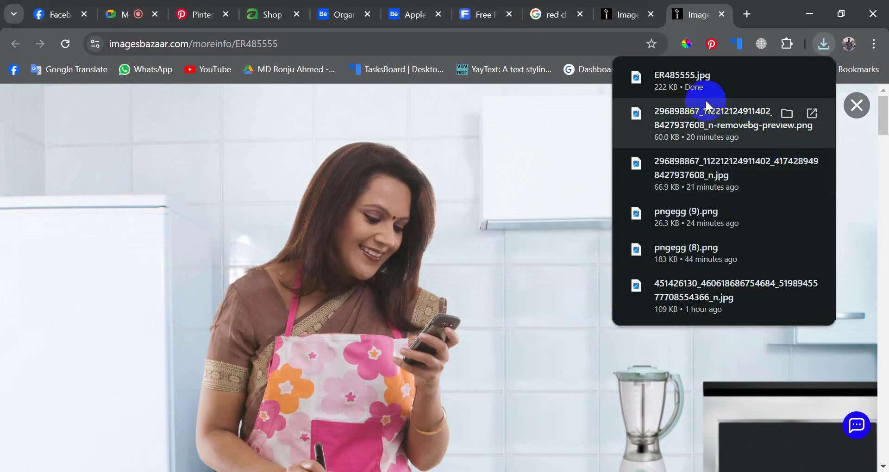
left_click_drag(698, 89, 526, 383)
key("alt+Tab")
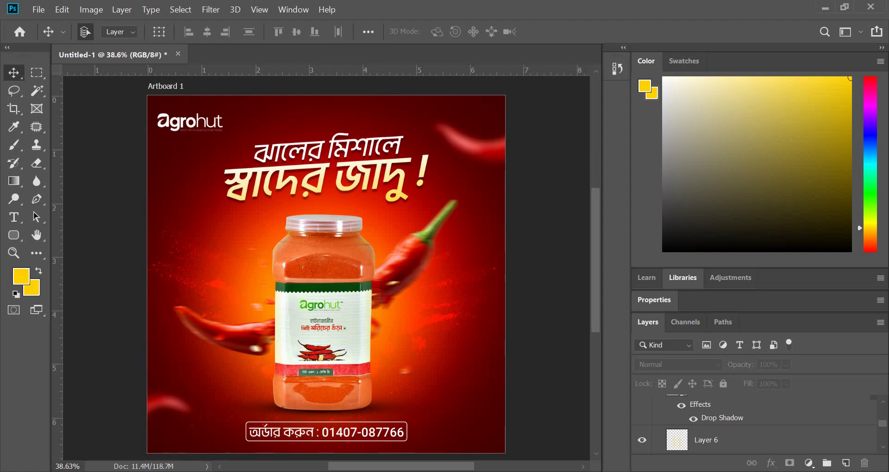
- Create a 2000 × 2000 px, 300 ppi artboard document and place ER485555 onto it
left_click(39, 10)
left_click(48, 22)
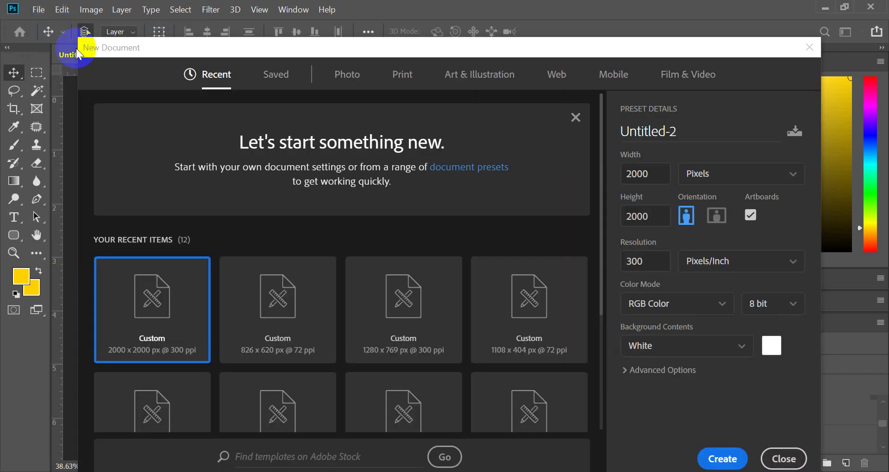
left_click(725, 461)
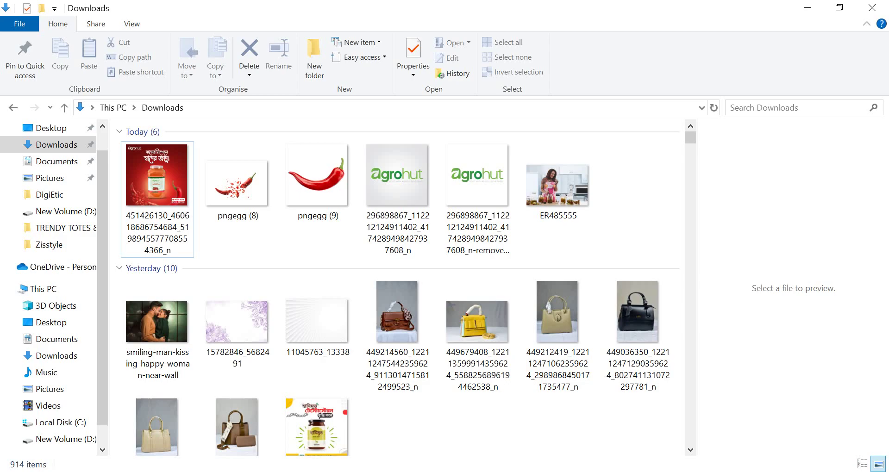
left_click_drag(558, 185, 314, 263)
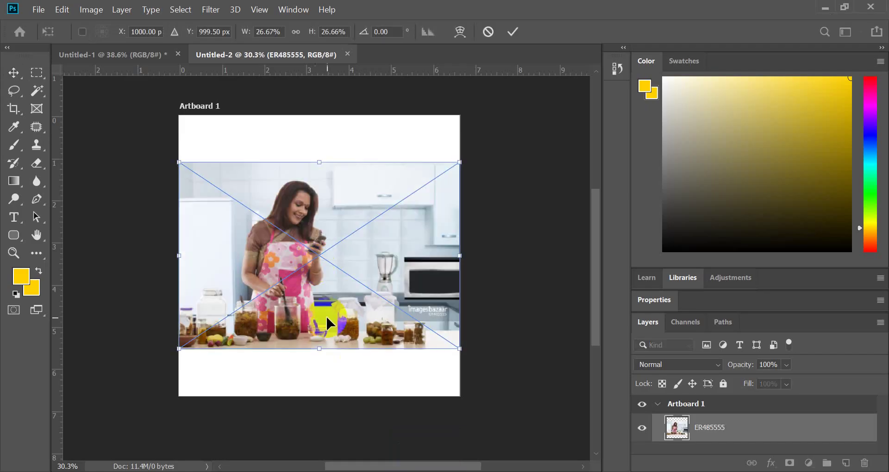
- Scale the kitchen photo up to span the artboard's width and commit the transform
left_click_drag(323, 348, 341, 377)
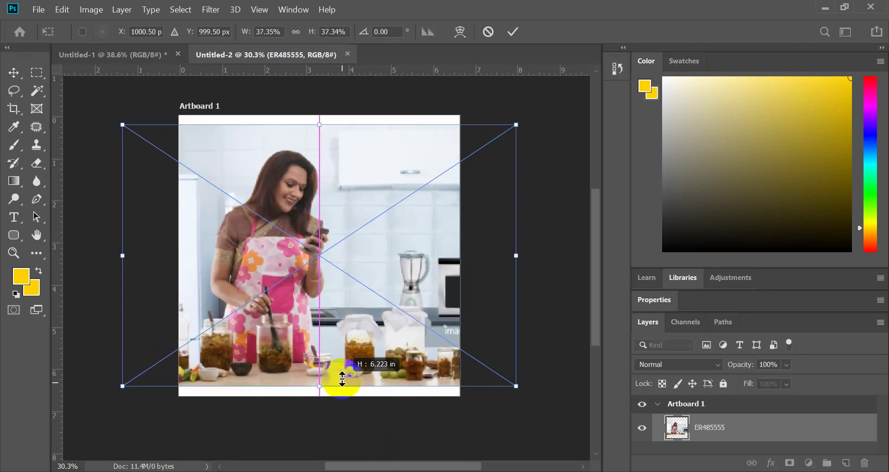
left_click_drag(351, 338, 403, 352)
left_click(514, 32)
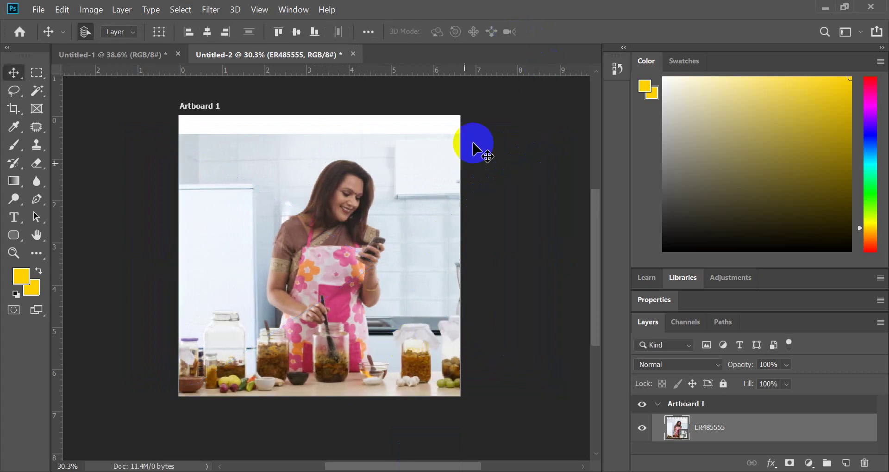
scroll(333, 363, "up", 5)
scroll(242, 370, "up", 2)
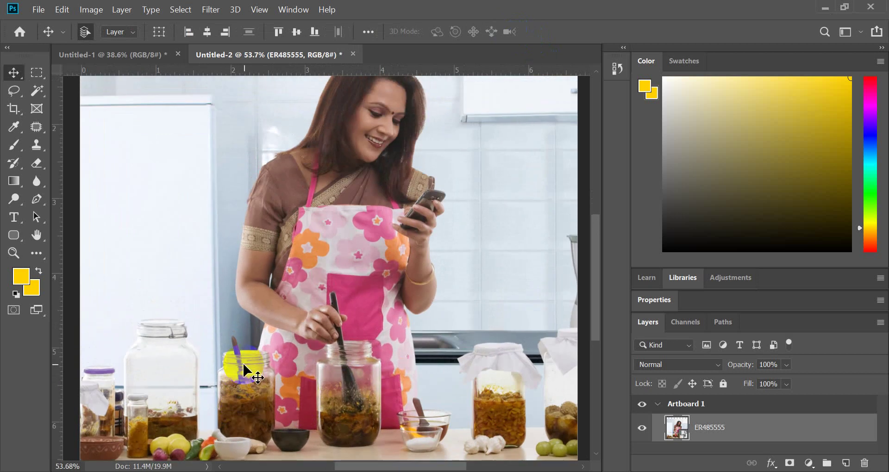
scroll(293, 369, "down", 3)
scroll(305, 369, "up", 1)
scroll(353, 323, "up", 3)
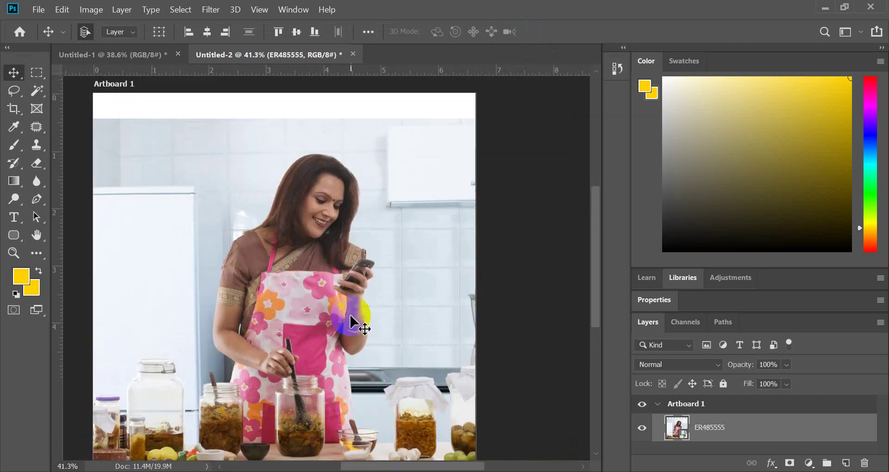
scroll(324, 199, "down", 3)
scroll(266, 231, "up", 2)
scroll(339, 216, "down", 2)
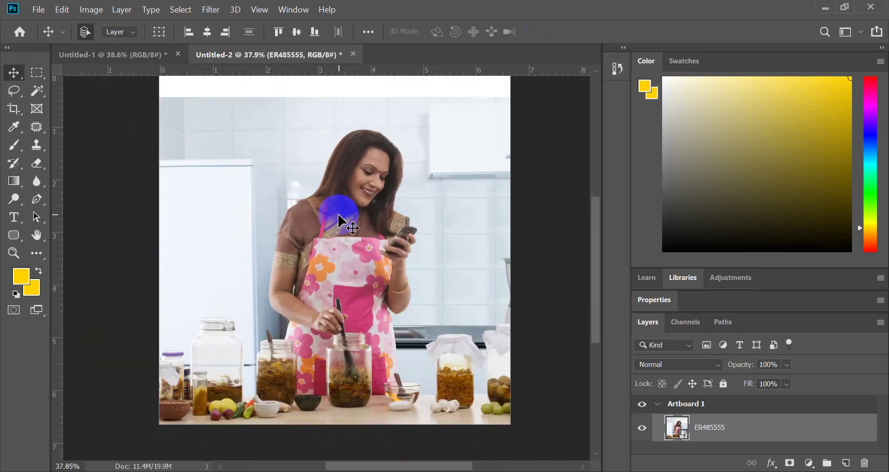
- Check the thin white strip left along the artboard's top
mouse_move(338, 215)
left_mouse_down()
mouse_move(347, 160)
mouse_move(341, 204)
left_mouse_up()
scroll(370, 200, "up", 1)
left_click(407, 189)
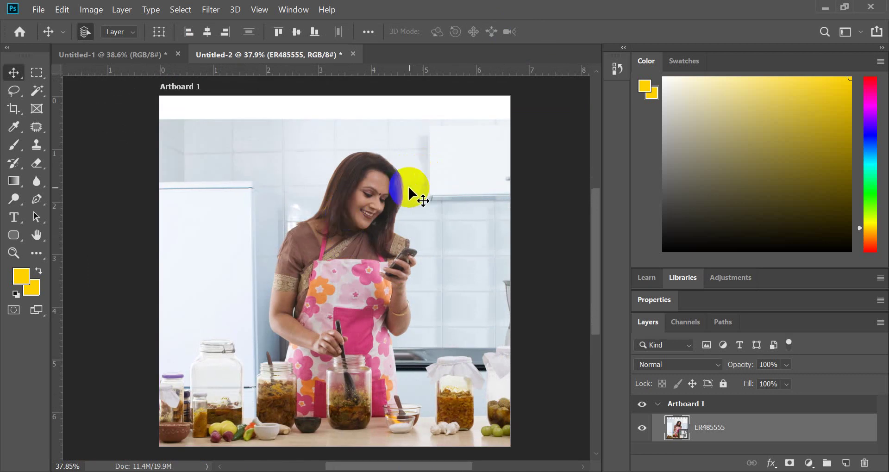
scroll(408, 190, "up", 1)
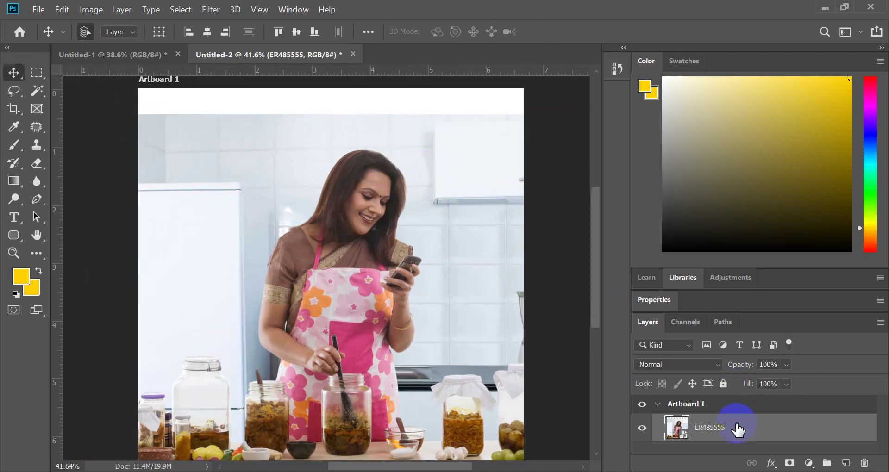
scroll(315, 155, "up", 2)
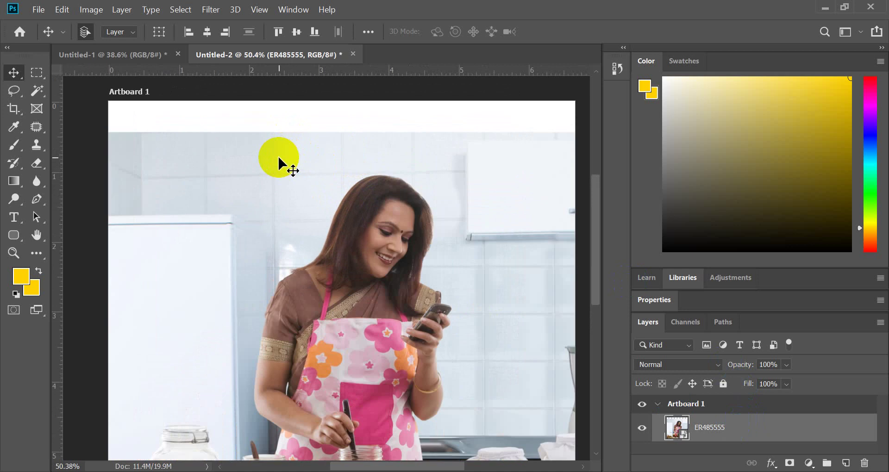
scroll(353, 238, "down", 5)
scroll(347, 296, "up", 4)
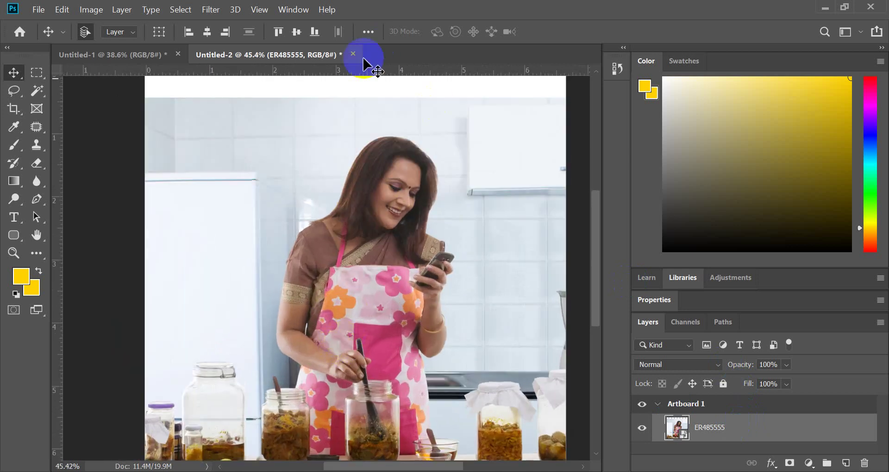
scroll(363, 294, "down", 3)
scroll(363, 300, "up", 4)
scroll(363, 298, "down", 1)
scroll(233, 341, "up", 2)
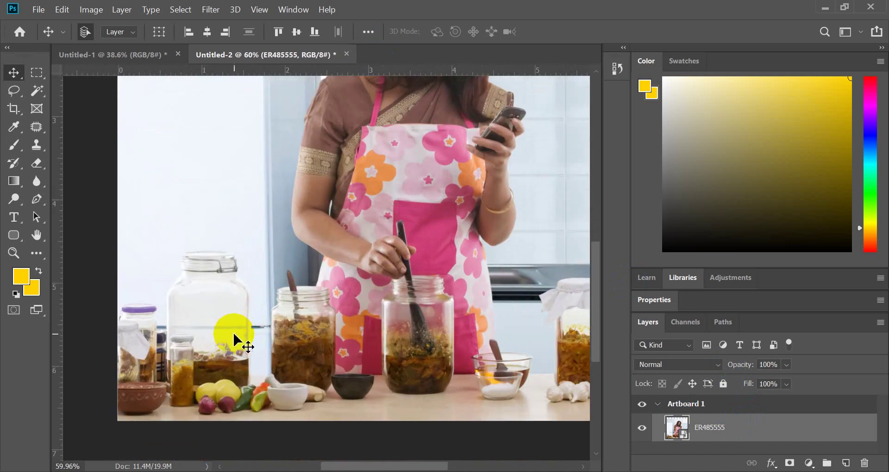
scroll(229, 338, "down", 2)
scroll(437, 398, "up", 3)
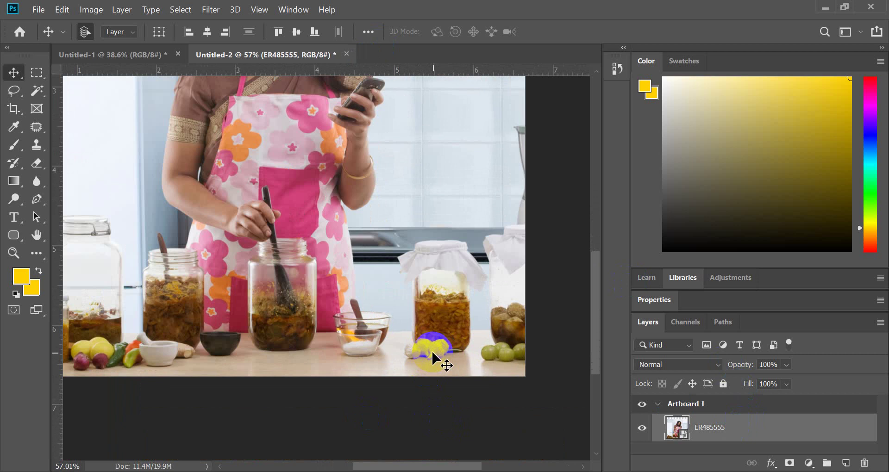
scroll(479, 343, "up", 1)
scroll(479, 343, "down", 2)
scroll(341, 357, "up", 2)
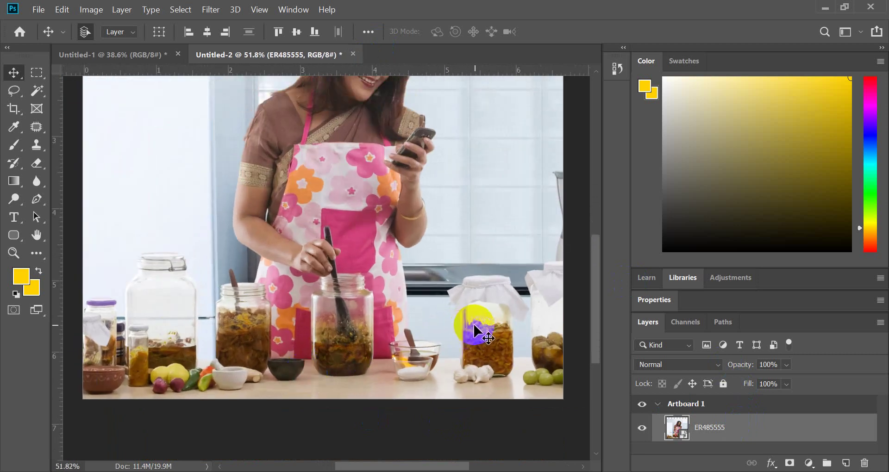
scroll(514, 309, "up", 3)
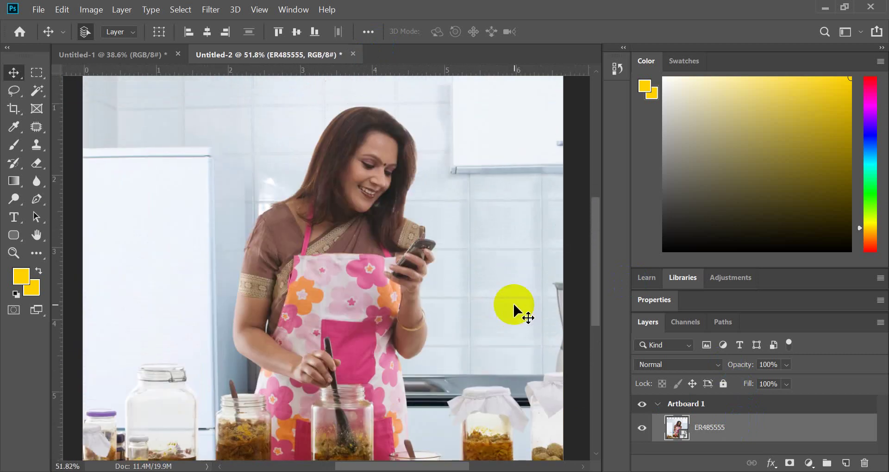
- Select the photo layer and bring up its layer options menu
left_click(765, 383)
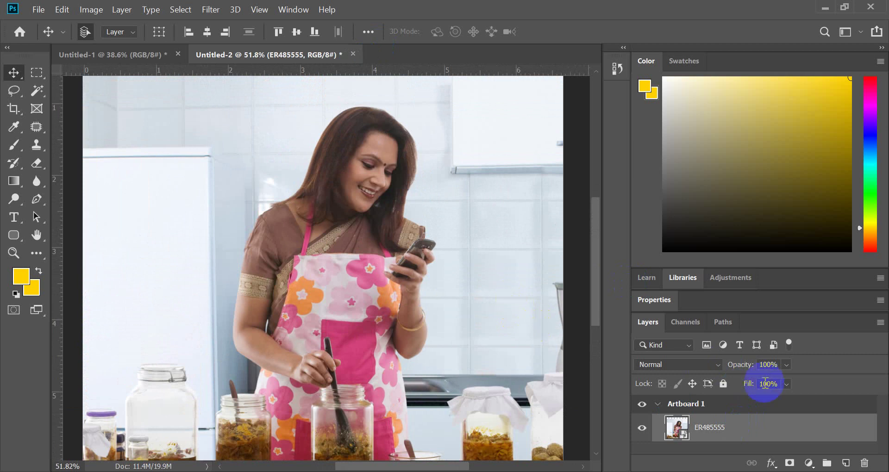
right_click(731, 438)
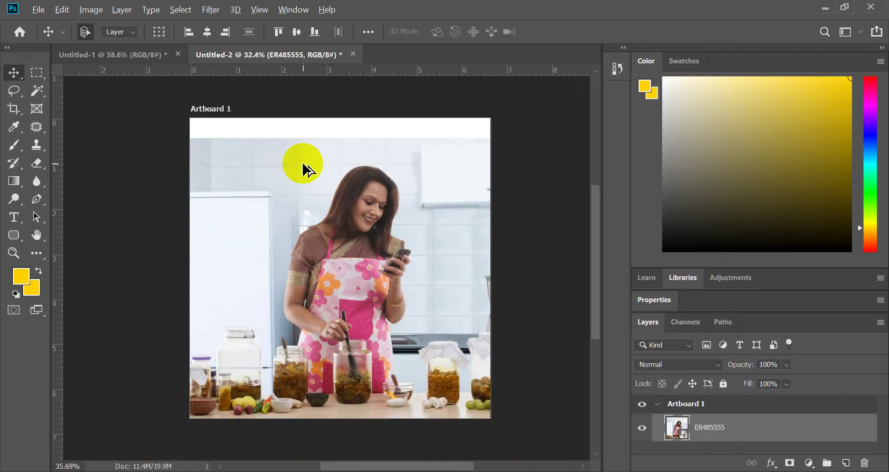
scroll(302, 163, "down", 3)
scroll(302, 162, "up", 4)
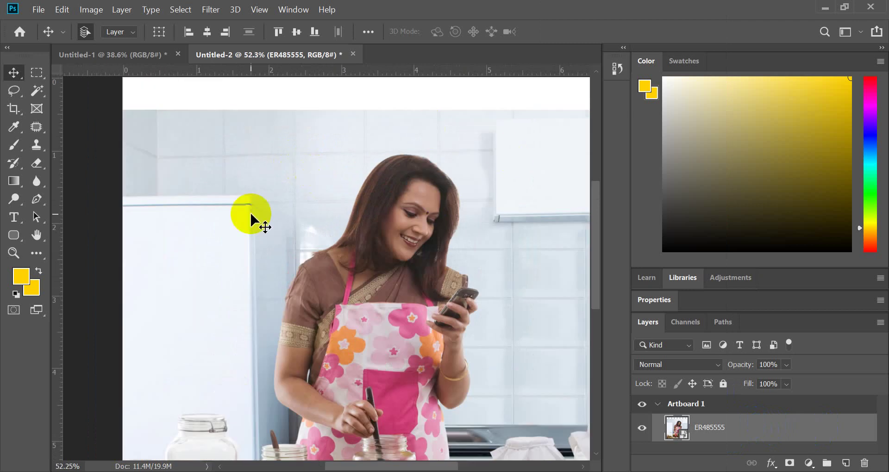
scroll(332, 237, "down", 4)
scroll(383, 173, "up", 2)
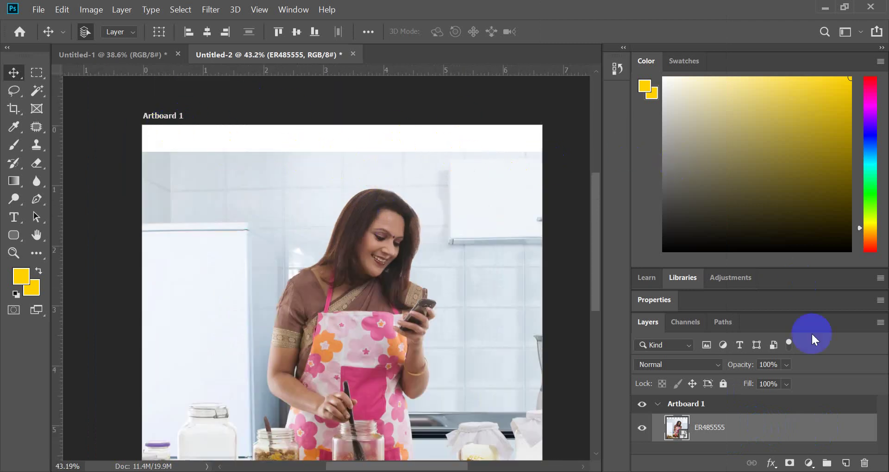
- Rasterize the photo layer and marquee-select the white strip across the artboard top
right_click(776, 432)
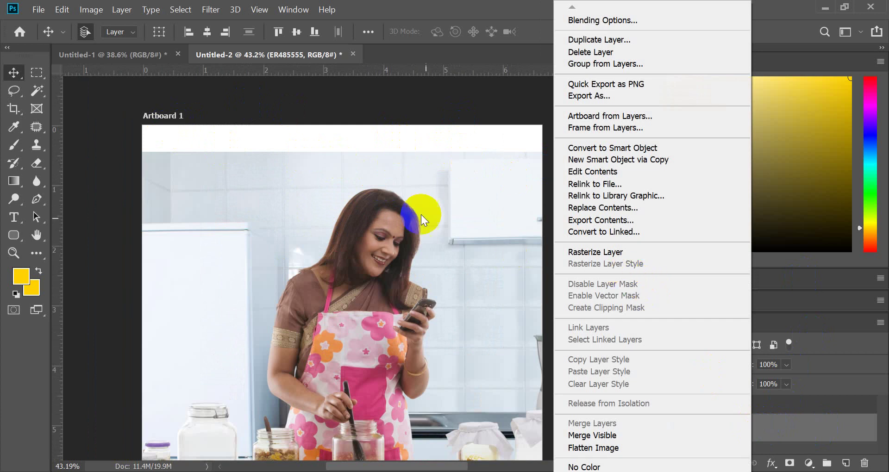
left_click(612, 252)
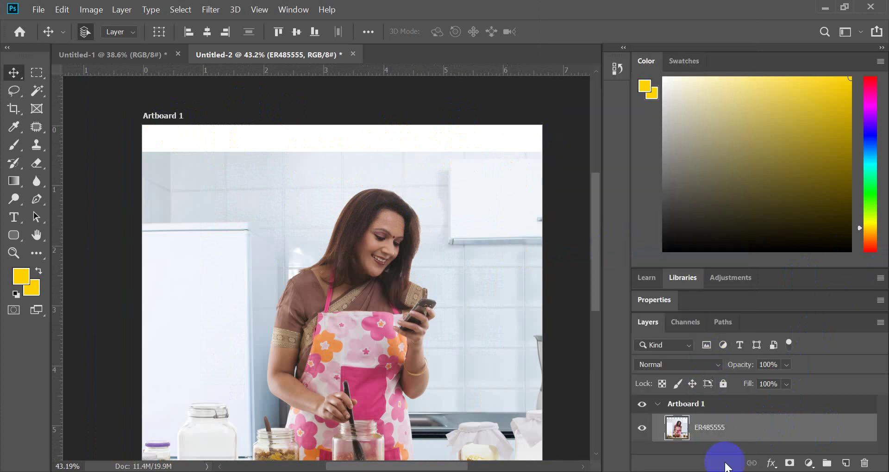
left_click(45, 72)
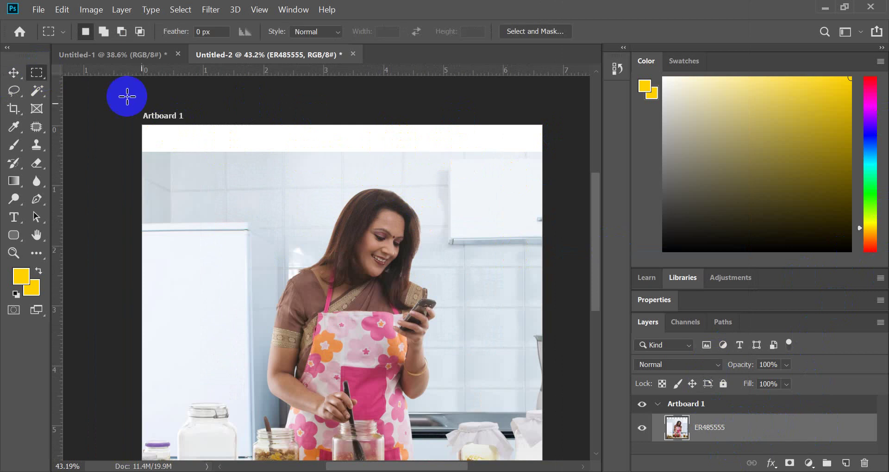
left_click_drag(142, 125, 556, 167)
- Content-Aware fill the strip with matching kitchen wall, then deselect and fit the artboard on screen
key("shift+F5")
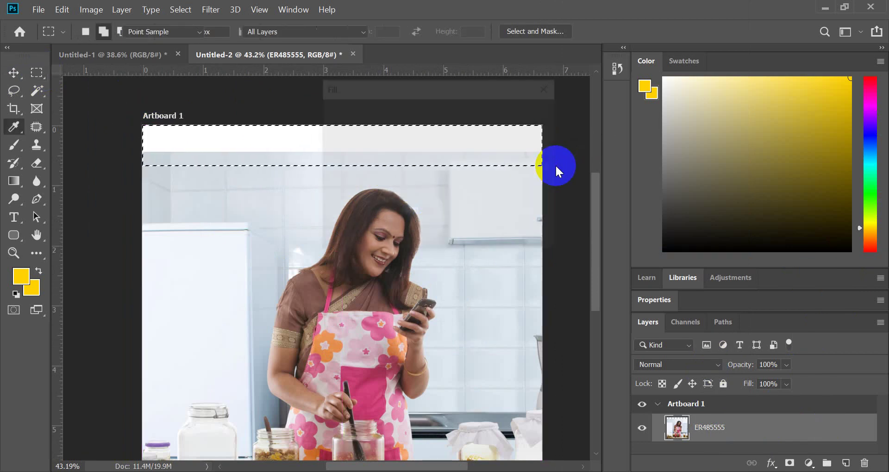
key("Return")
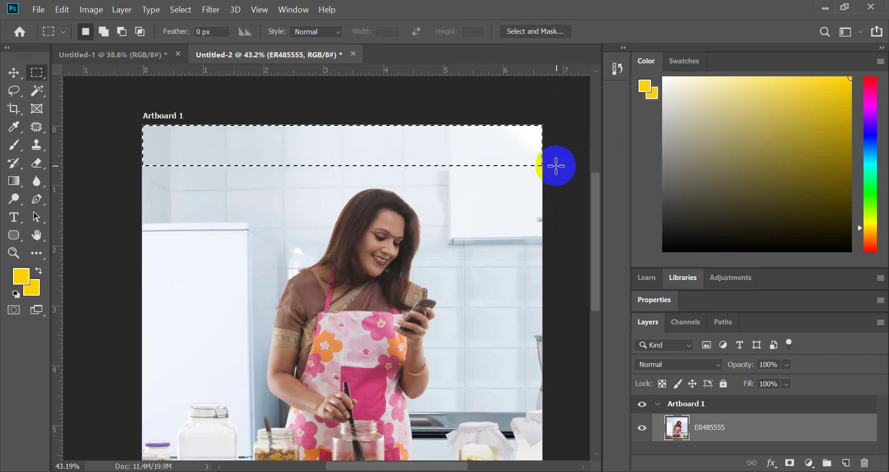
left_click(556, 166)
left_click(341, 53)
key("ctrl+0")
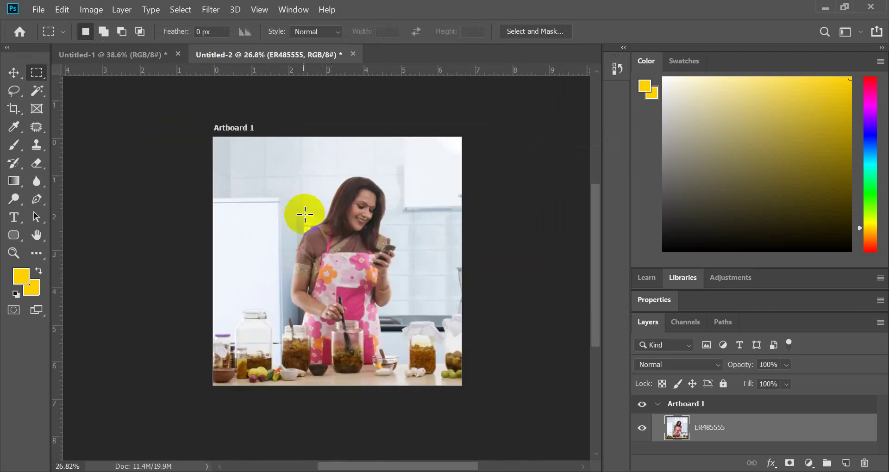
scroll(278, 238, "up", 3)
scroll(244, 116, "up", 2)
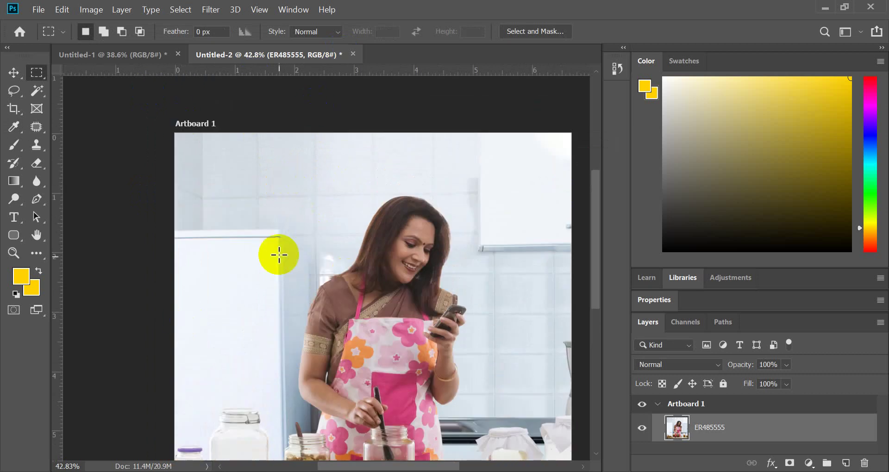
scroll(278, 255, "down", 2)
scroll(361, 264, "up", 2)
scroll(360, 257, "down", 1)
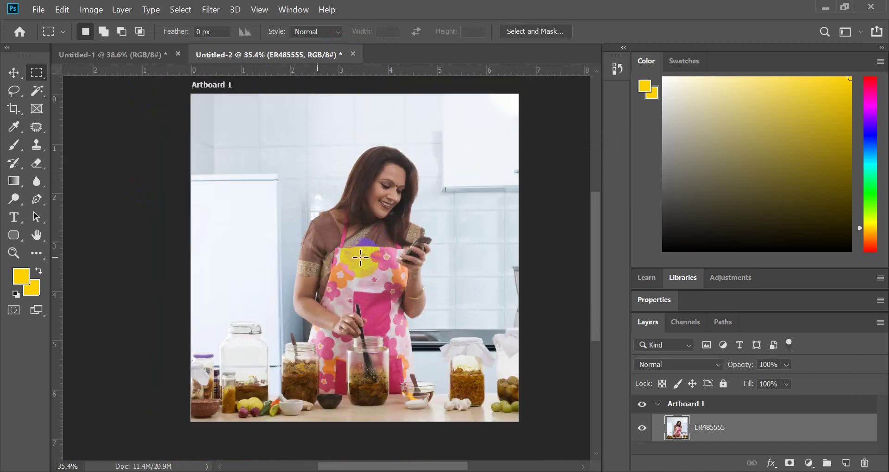
scroll(360, 258, "up", 2)
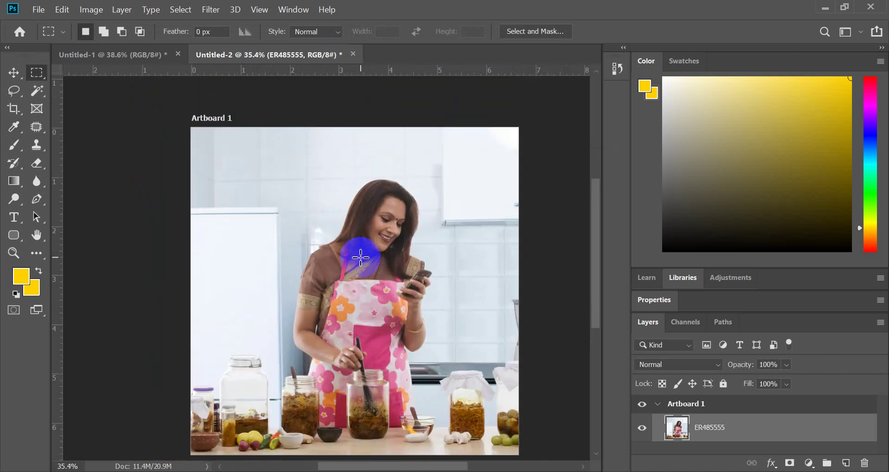
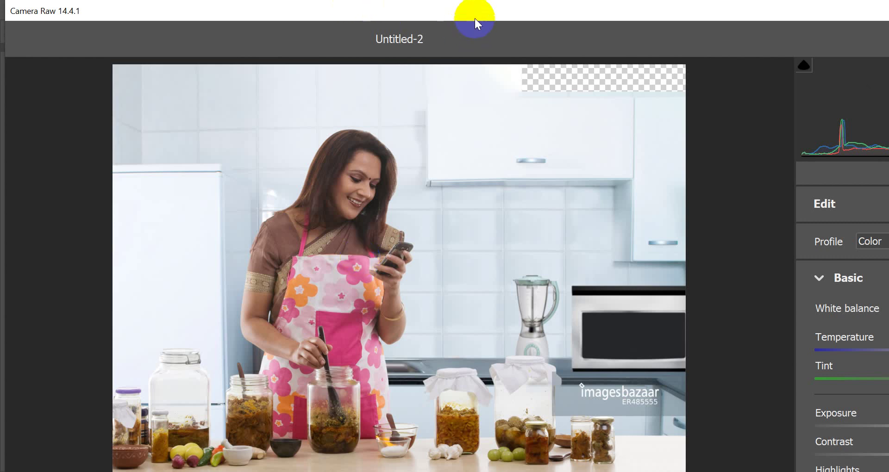
- Set Camera Raw Basic Exposure to +0.10, Contrast to +19 and Highlights to +9
left_click_drag(485, 14, 291, 20)
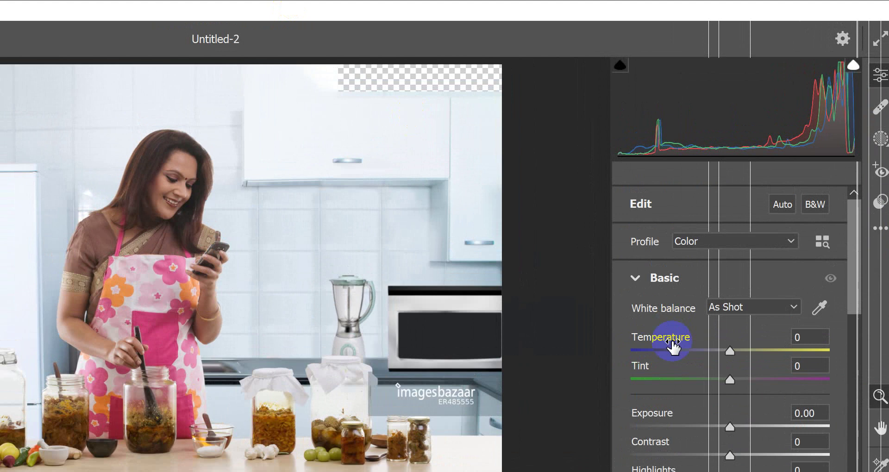
left_click_drag(733, 424, 735, 426)
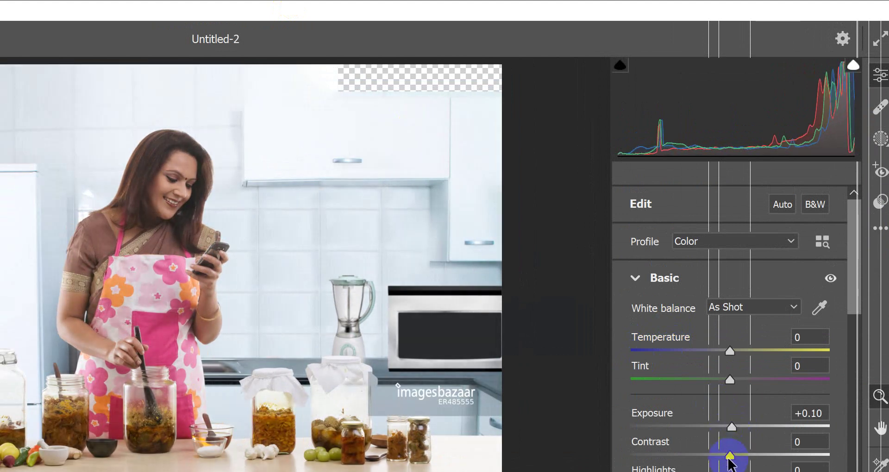
left_click_drag(730, 455, 748, 454)
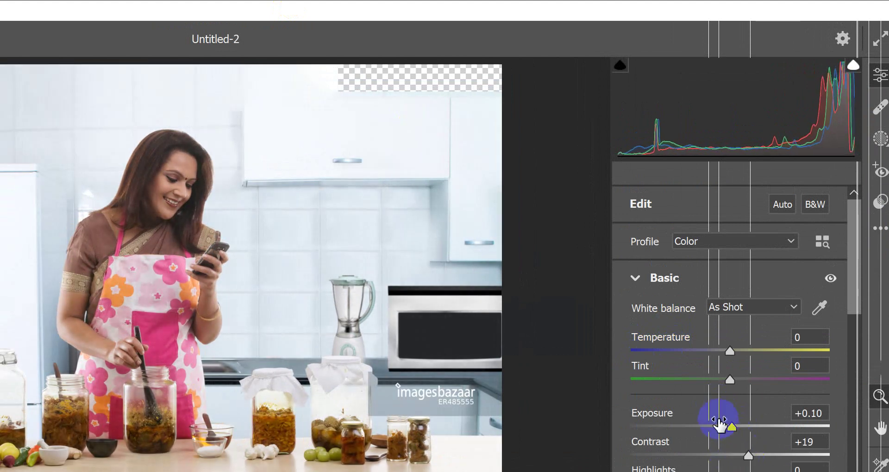
scroll(718, 422, "down", 2)
left_click_drag(726, 376, 740, 376)
- Zoom in on the wall tiles and the woman's face to inspect, then shift the filter window left
left_click(383, 237)
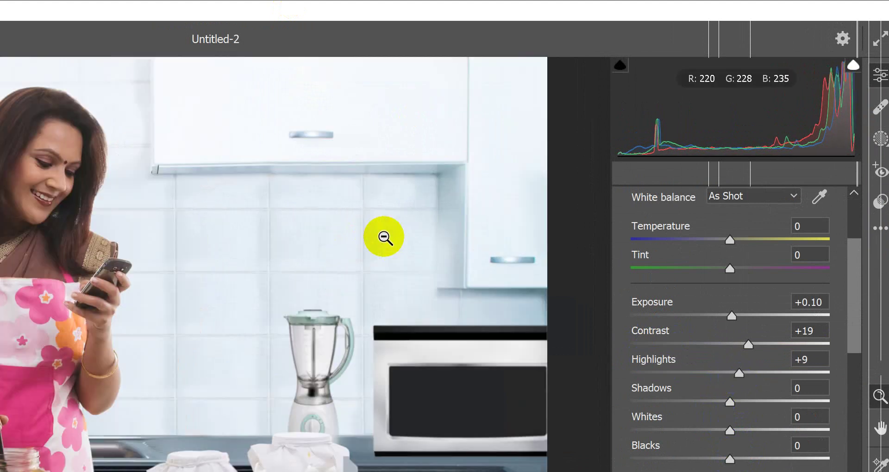
left_click(340, 250, "alt")
left_click(173, 274)
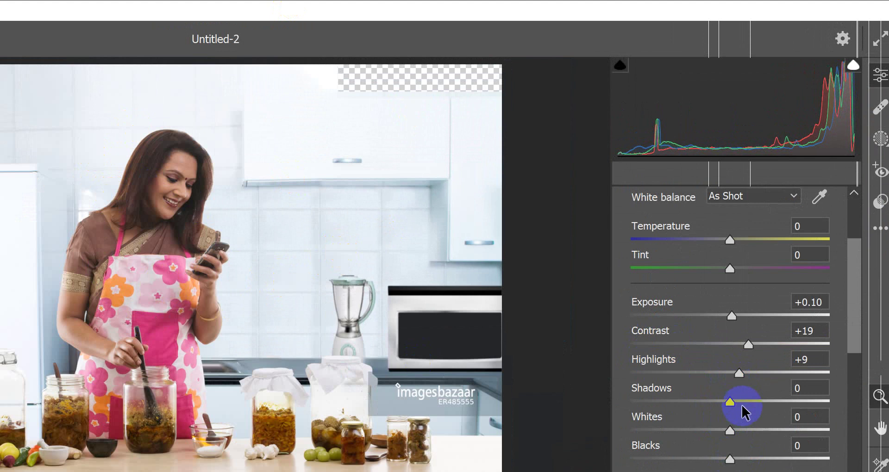
left_click(242, 220)
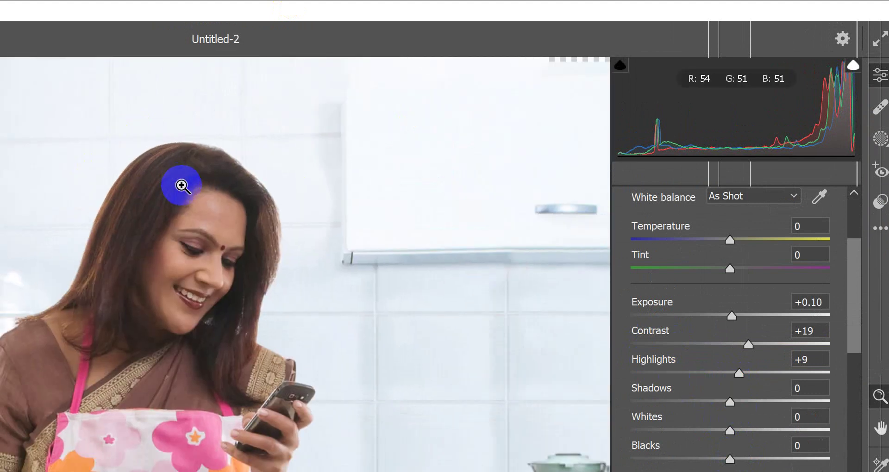
left_click(181, 186, "alt")
left_click_drag(801, 16, 697, 28)
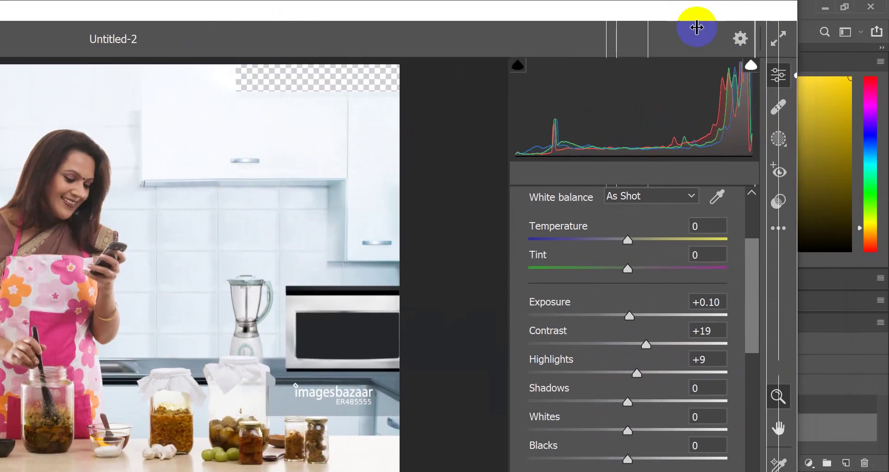
- Choose Camera Raw's Masking tool and reposition the window until the Important Masking Changes intro appears
left_click(781, 137)
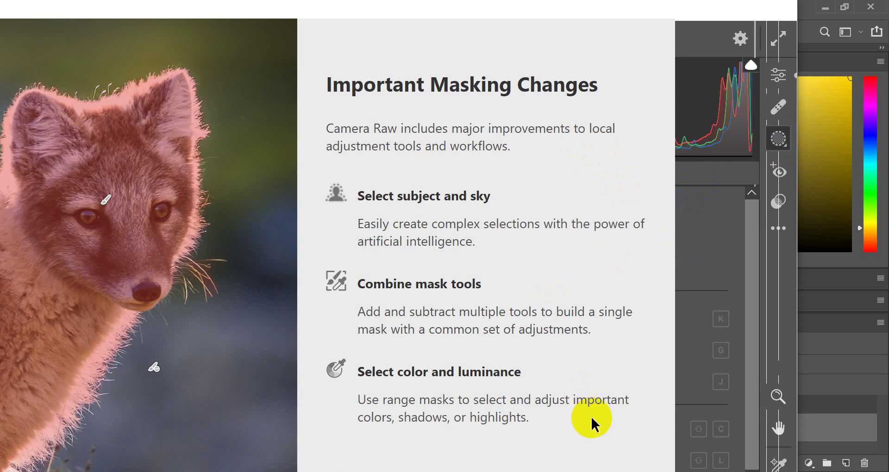
left_click(789, 100)
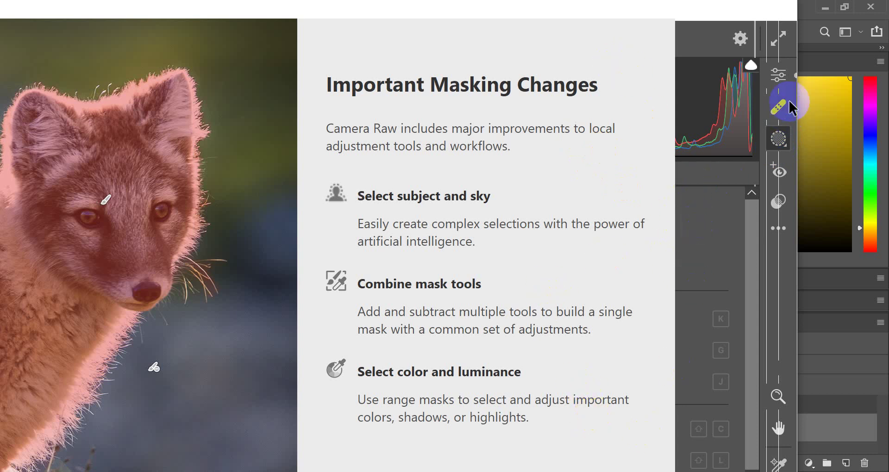
left_click(778, 138)
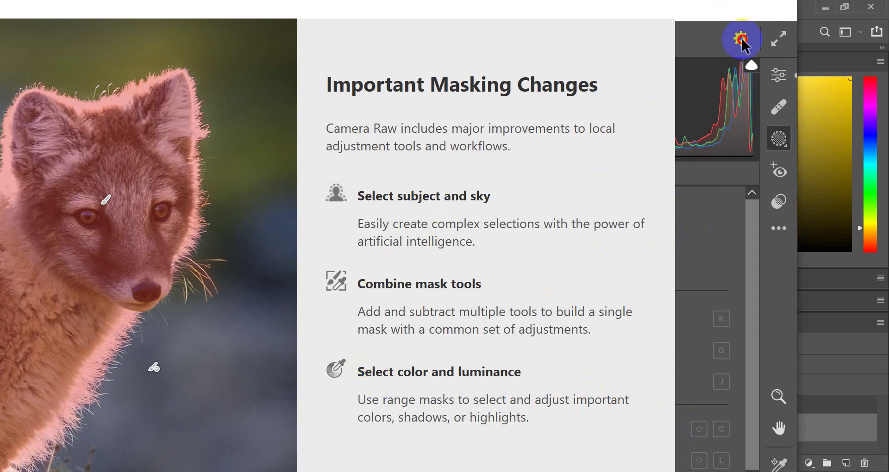
left_click_drag(790, 8, 806, 67)
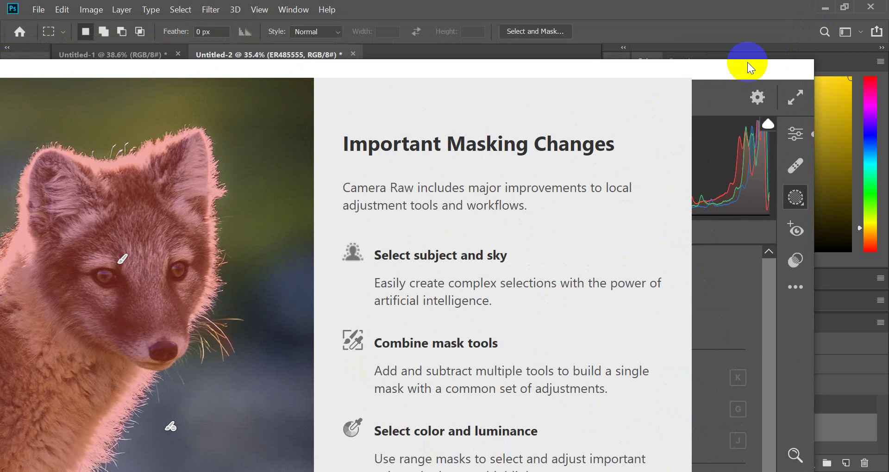
left_click_drag(748, 62, 726, 20)
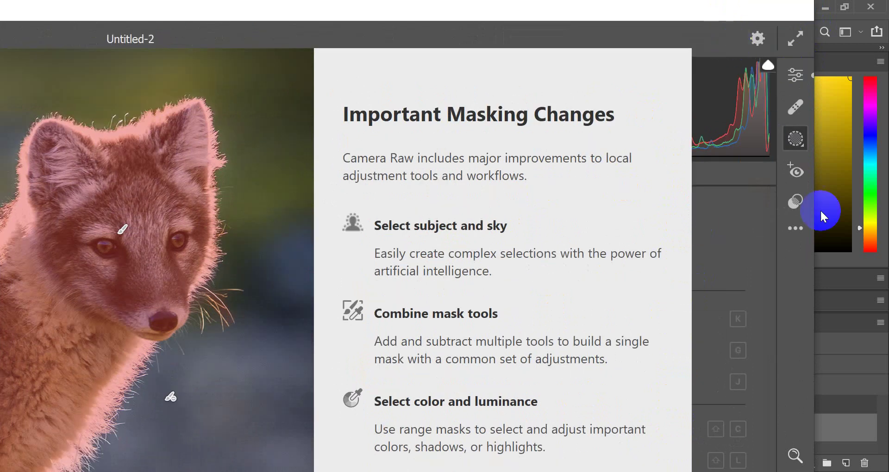
left_click(802, 318)
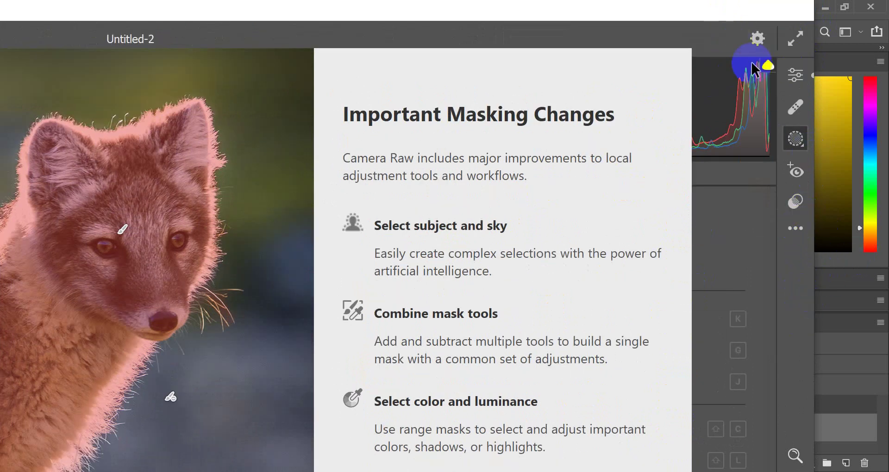
left_click(846, 133)
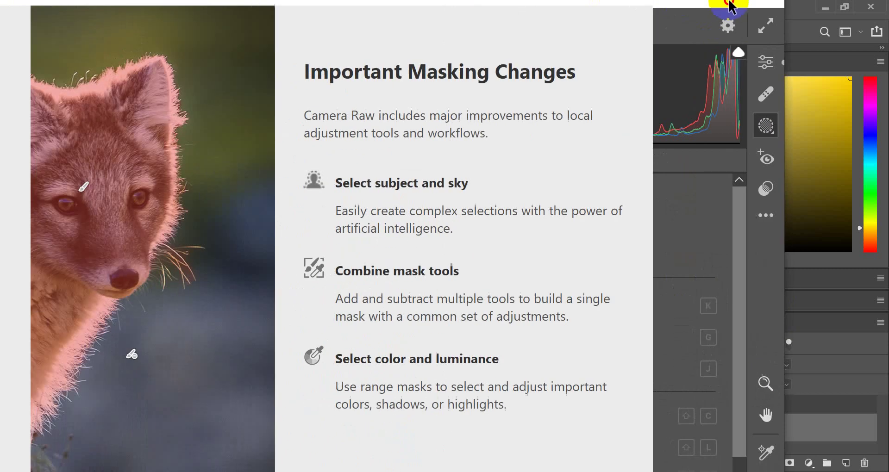
left_click_drag(729, 7, 626, 123)
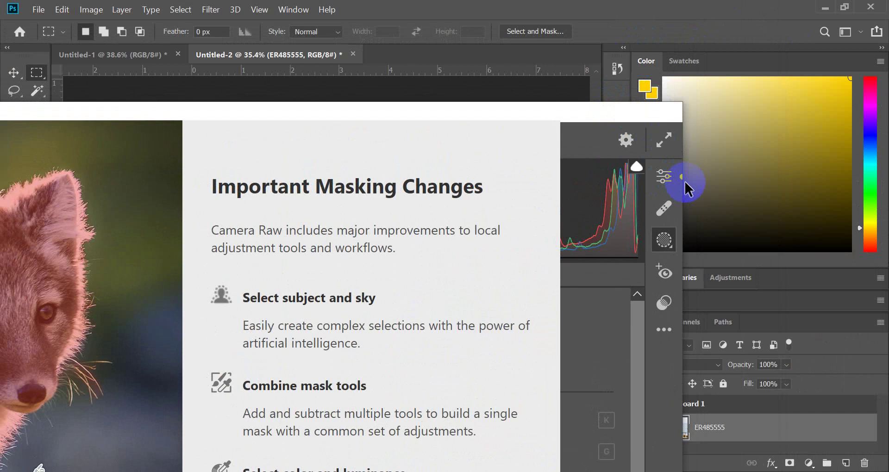
left_click_drag(643, 122, 873, 9)
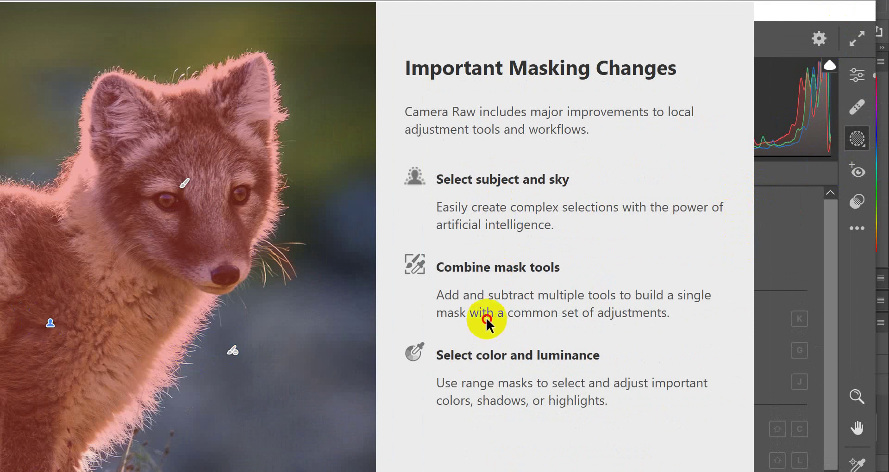
left_click(490, 353)
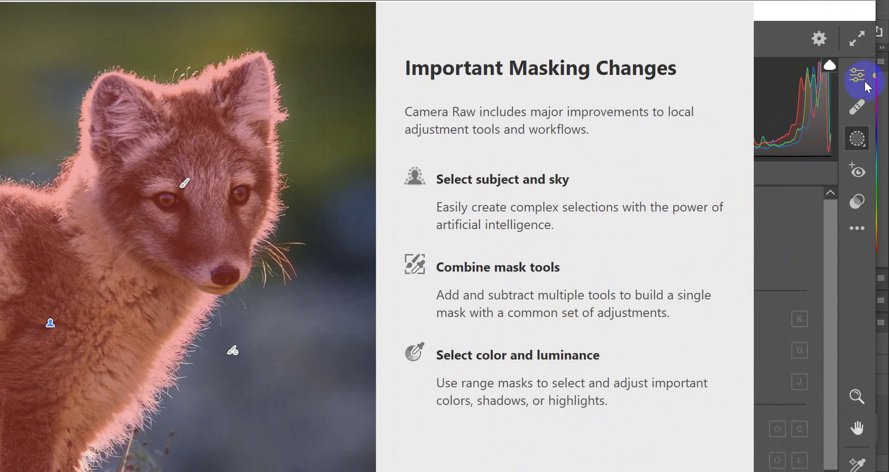
left_click(102, 316)
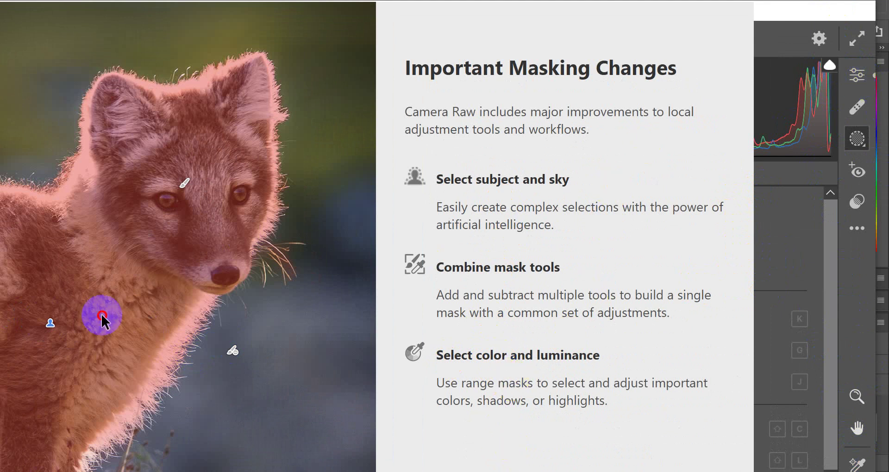
left_click(827, 358)
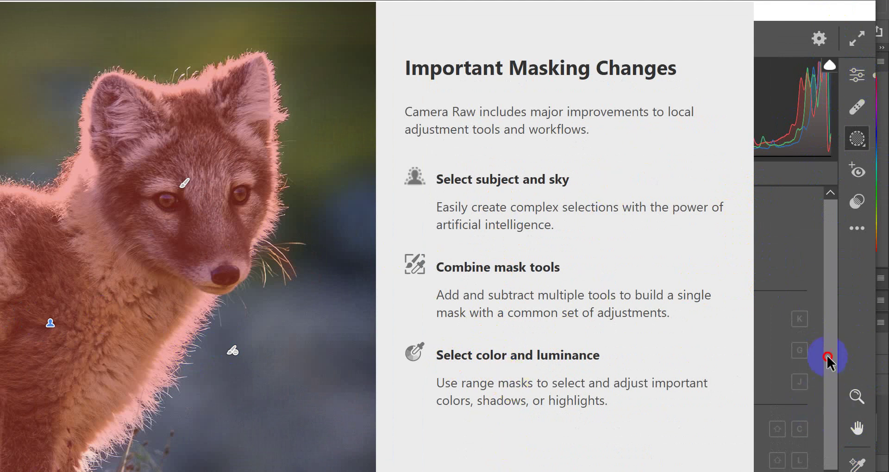
left_click(774, 41)
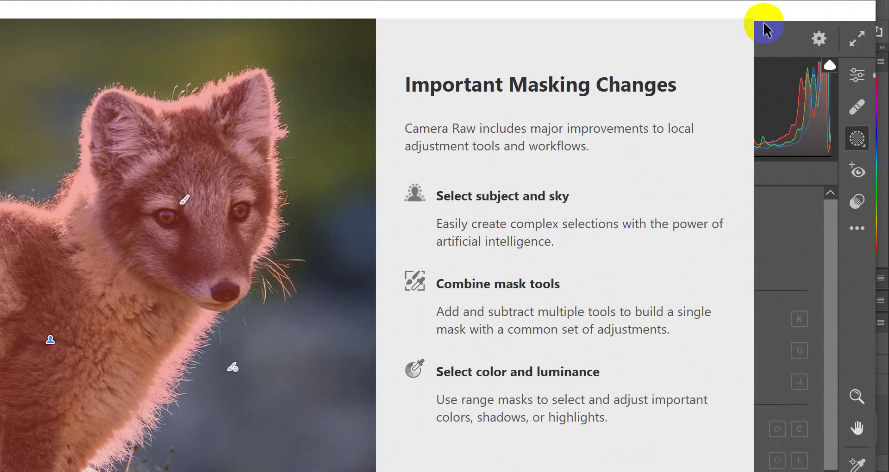
left_click_drag(400, 9, 696, 6)
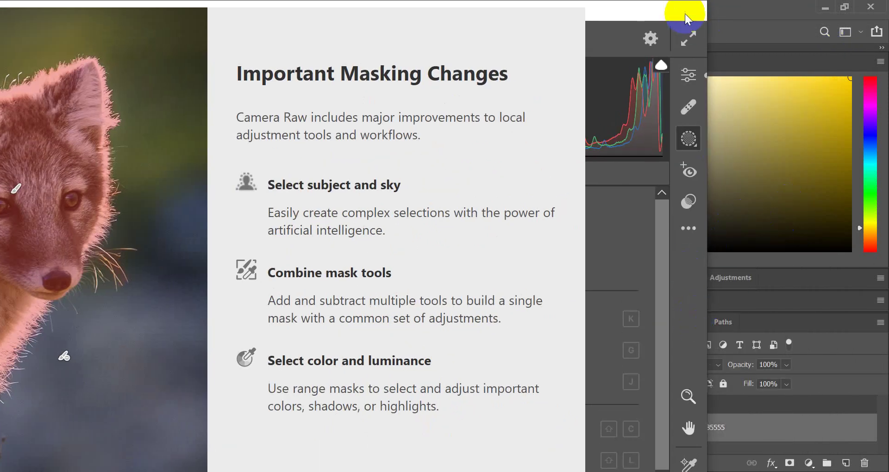
left_click_drag(687, 18, 738, 105)
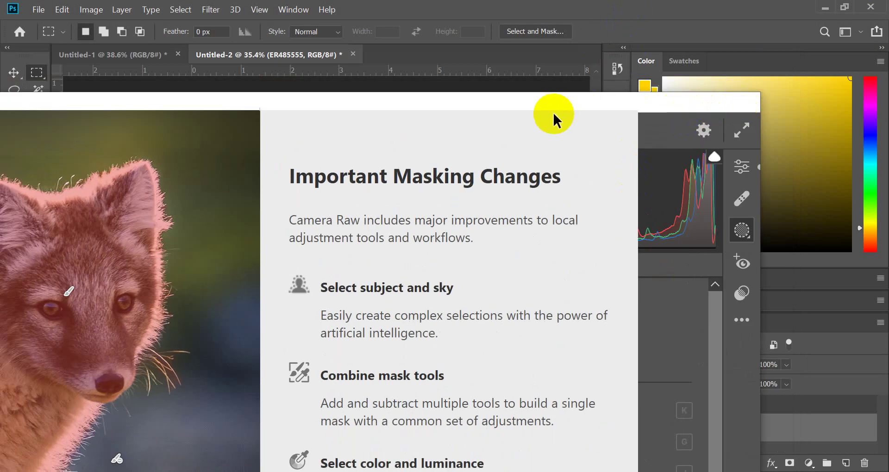
left_click_drag(554, 116, 730, 6)
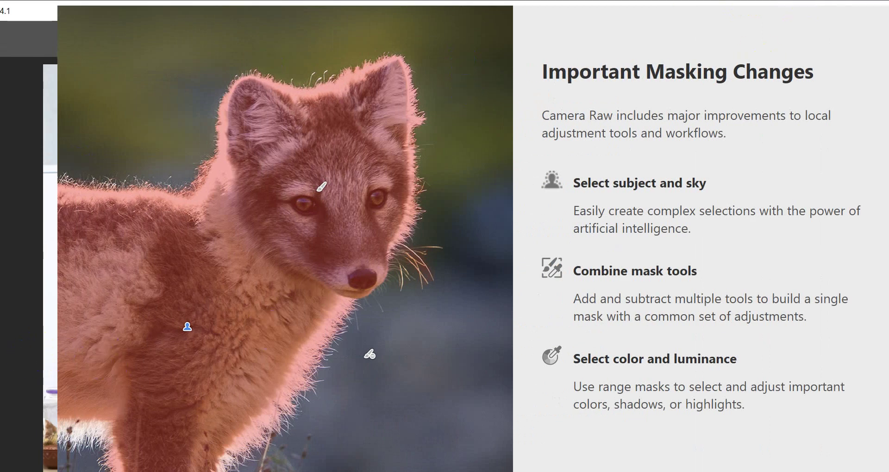
left_click_drag(41, 6, 80, 46)
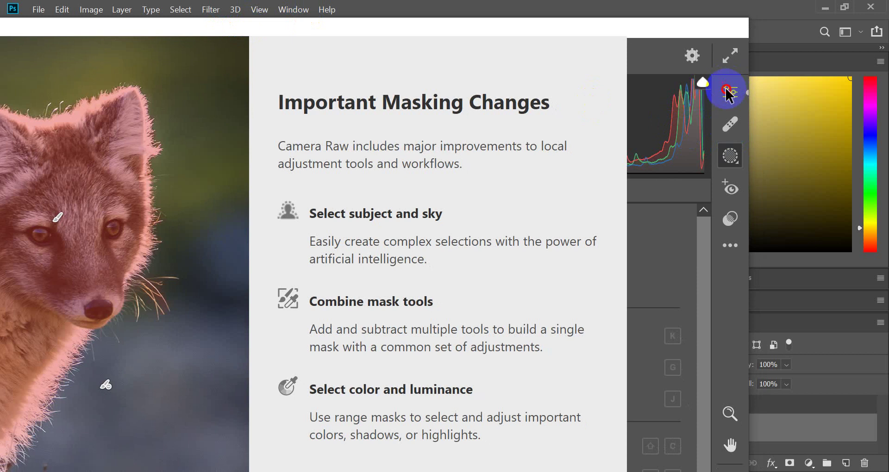
mouse_move(695, 471)
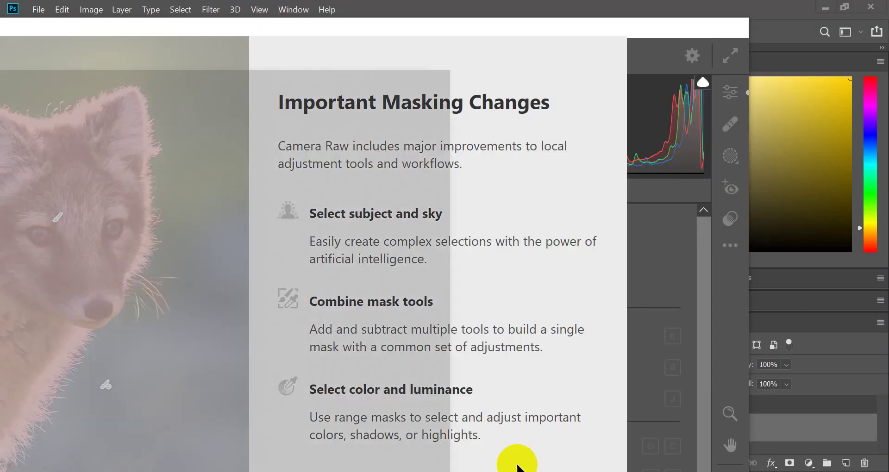
- Preview the agrohut poster image from the Start menu, maximize it, then close it
key("super")
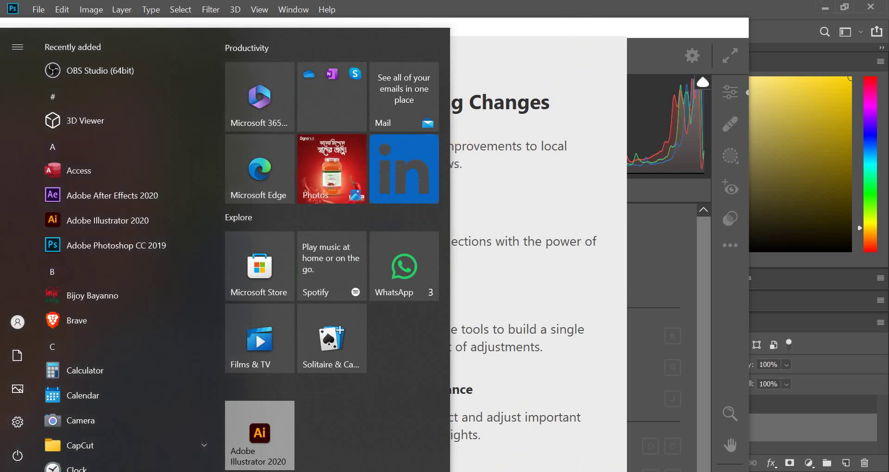
left_click(521, 471)
left_click(766, 41)
left_click(800, 37)
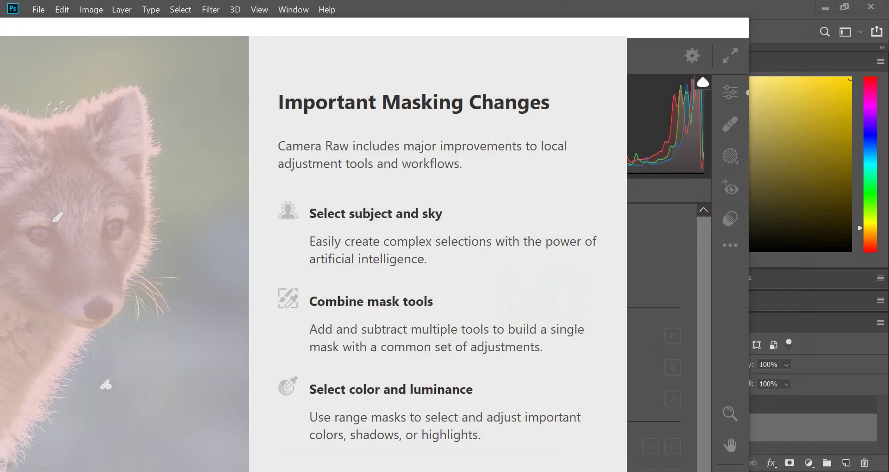
- Unlock the taskbar in Taskbar settings, close Settings, then lock it again from the taskbar menu
right_click(530, 471)
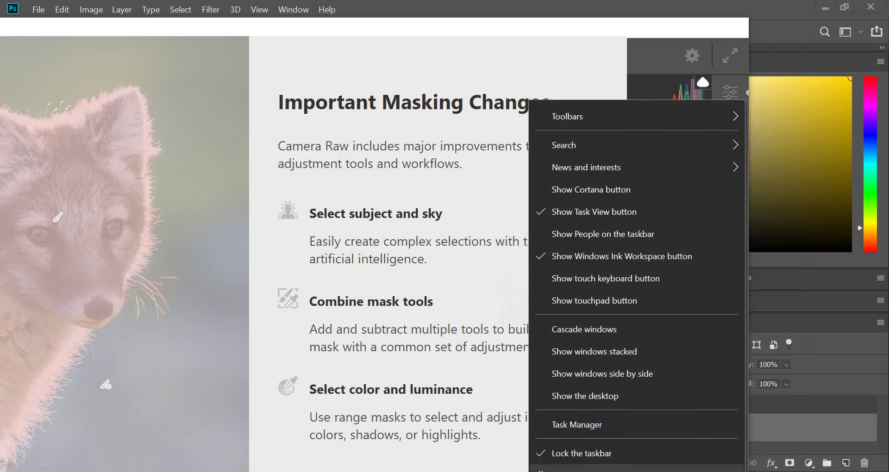
left_click(579, 470)
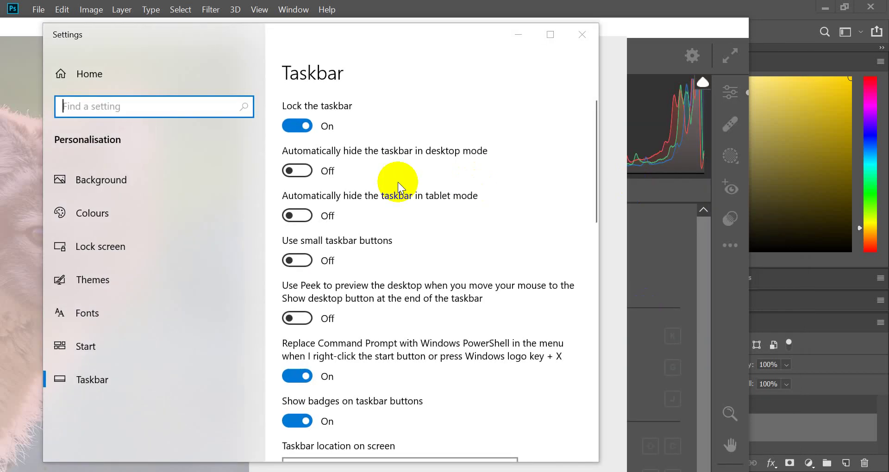
left_click(301, 126)
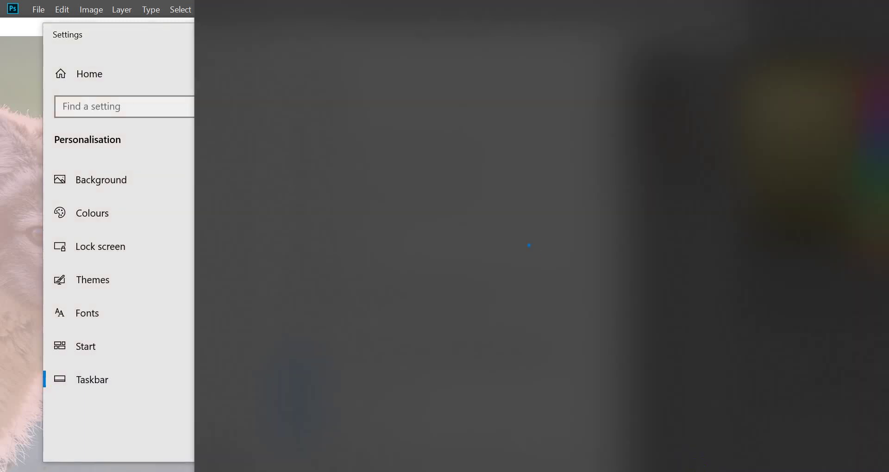
left_click(137, 58)
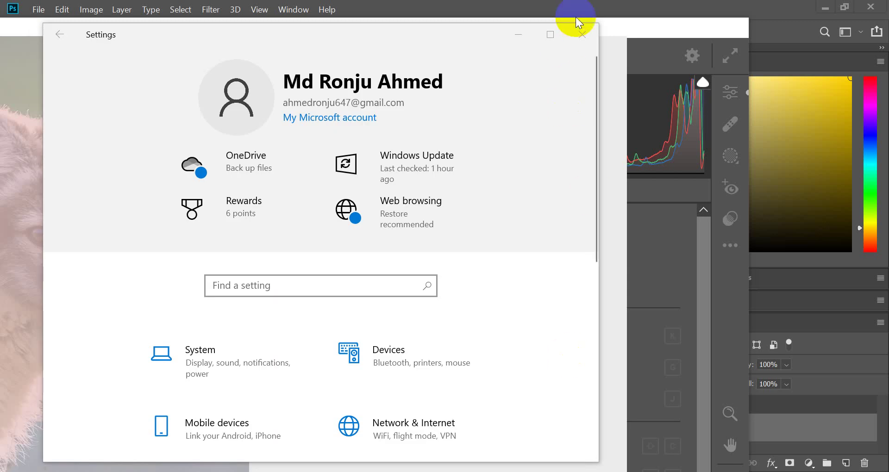
left_click(581, 34)
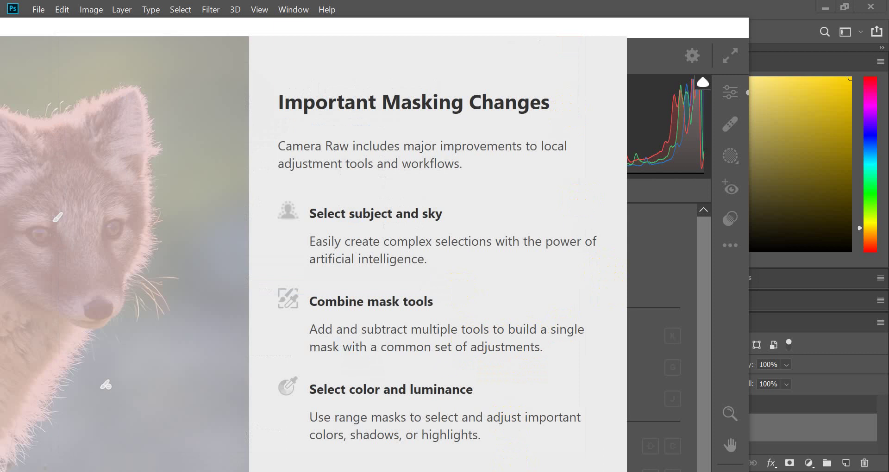
right_click(553, 470)
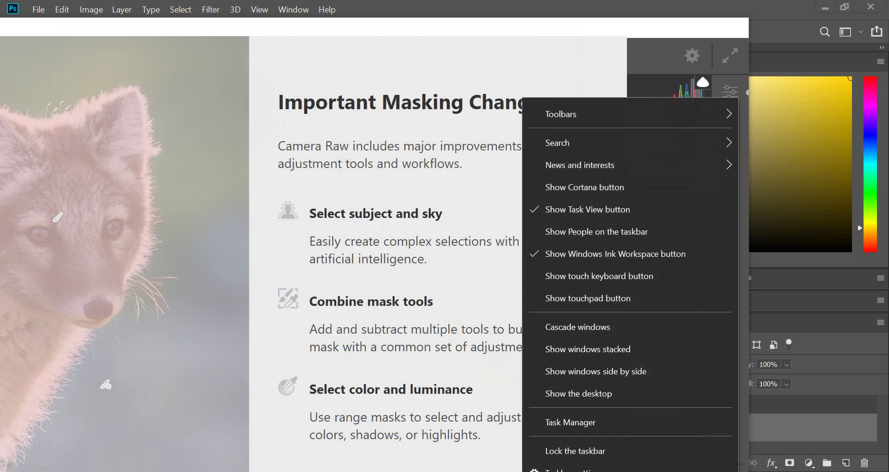
left_click(563, 453)
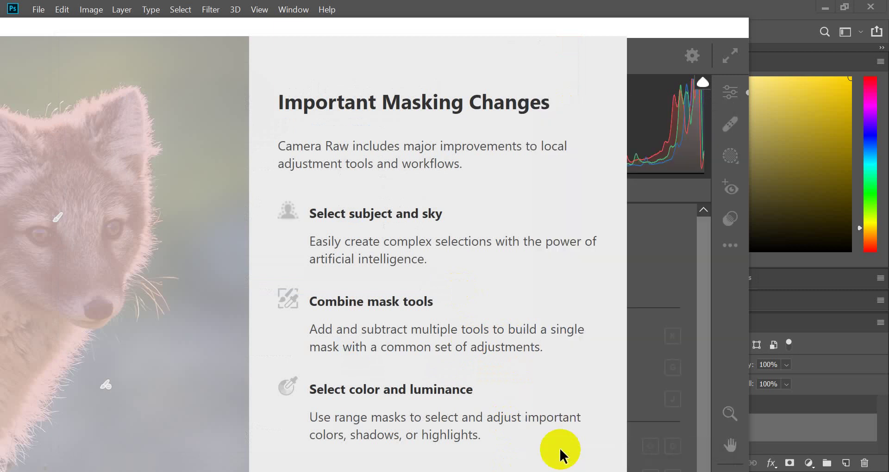
- In Taskbar settings, turn off badges, unlock the taskbar and auto-hide it in desktop mode
right_click(536, 468)
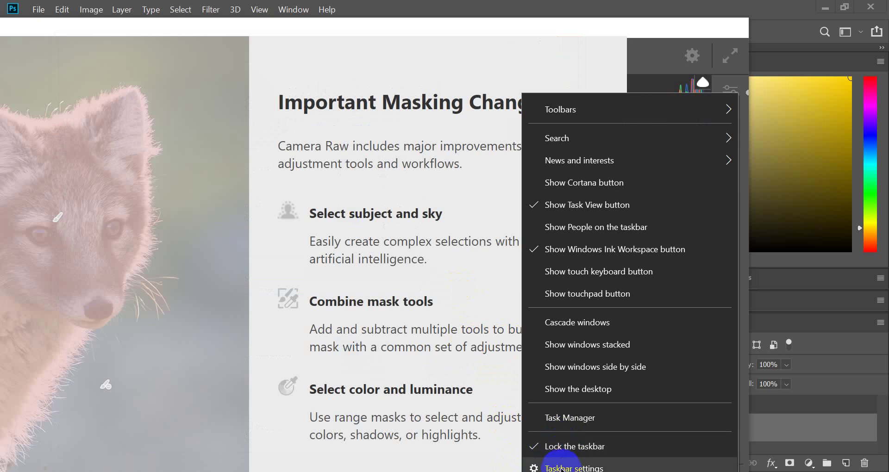
left_click(560, 468)
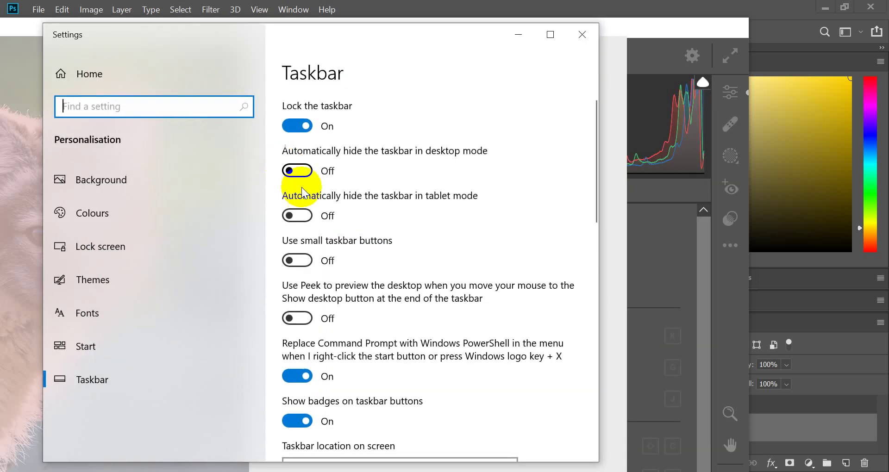
scroll(306, 352, "down", 1)
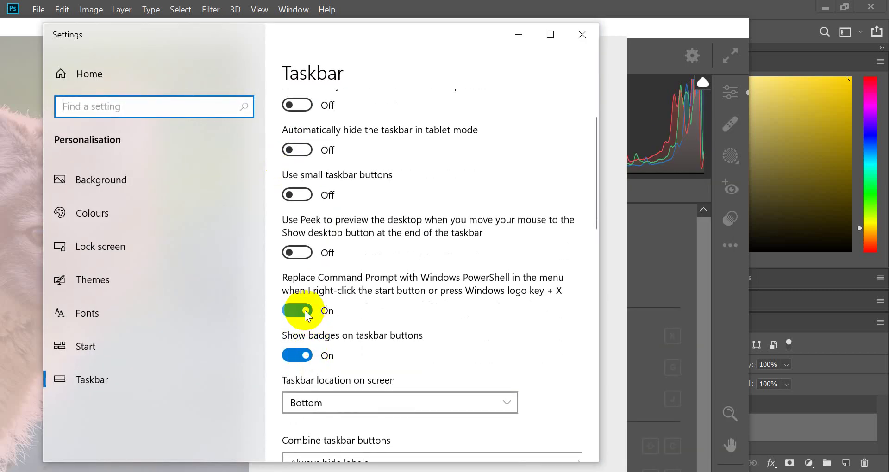
left_click(298, 355)
scroll(318, 162, "up", 1)
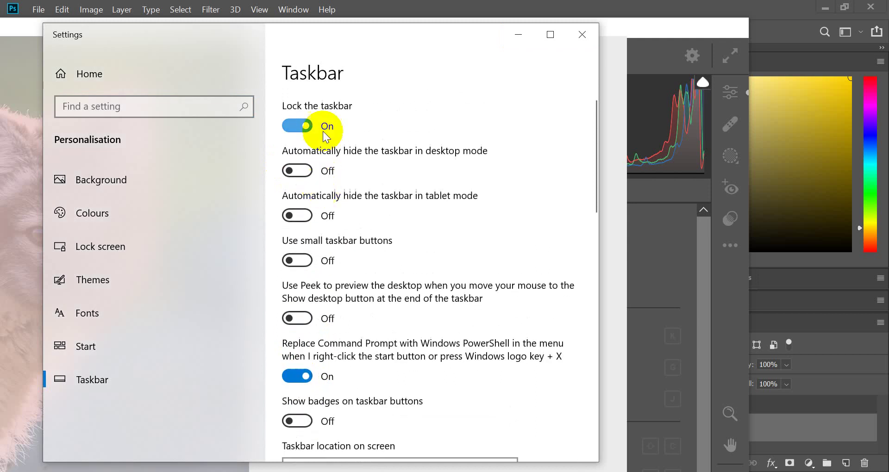
left_click(298, 125)
left_click(295, 171)
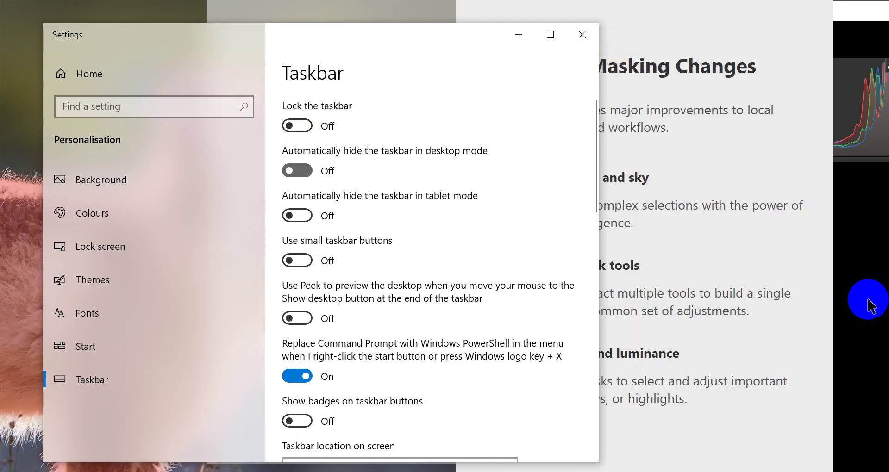
left_click(763, 353)
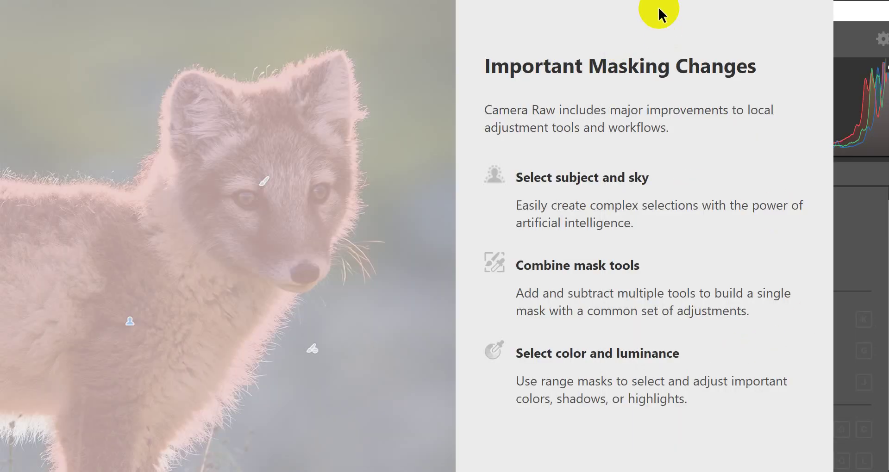
- Reposition the Camera Raw window and dismiss the Important Masking Changes introduction
left_click(620, 10)
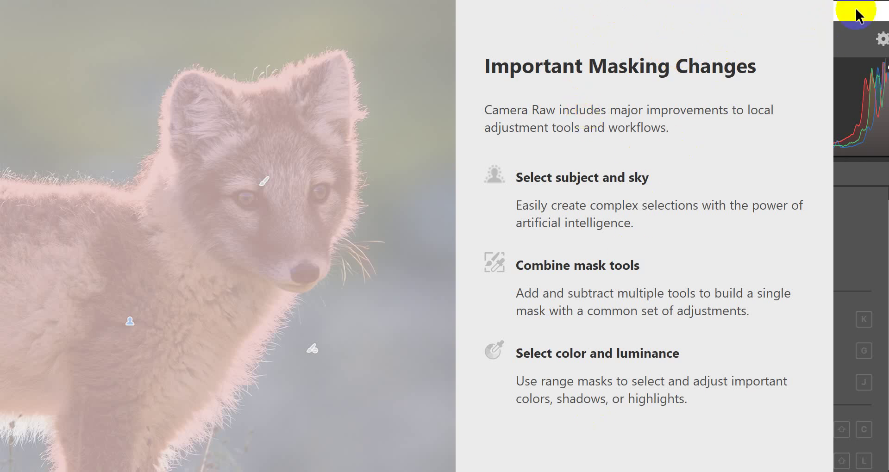
left_click(854, 42)
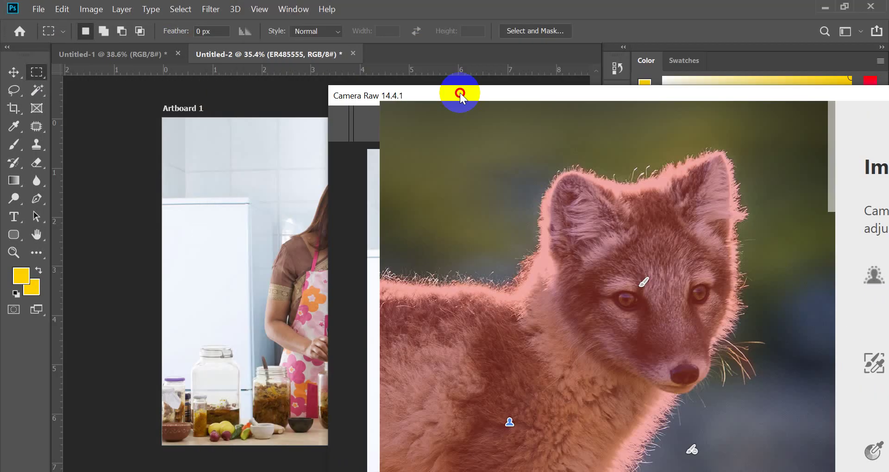
left_click_drag(459, 94, 290, 212)
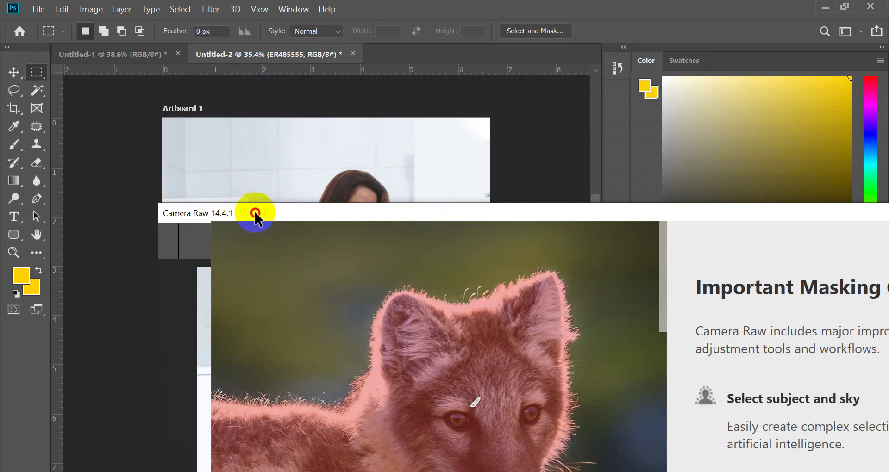
left_click_drag(255, 213, 261, 2)
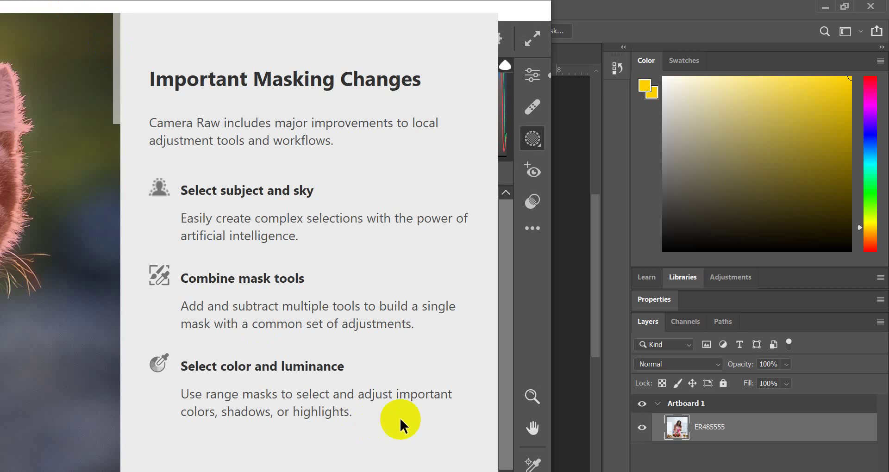
left_click(561, 325)
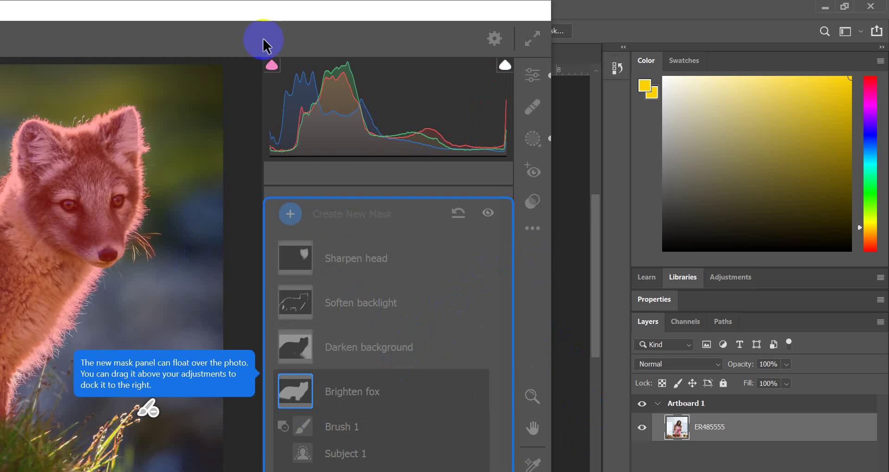
- Exit the masking tour and choose Select Subject to mask the woman
left_click(320, 14)
left_click_drag(320, 14, 626, 6)
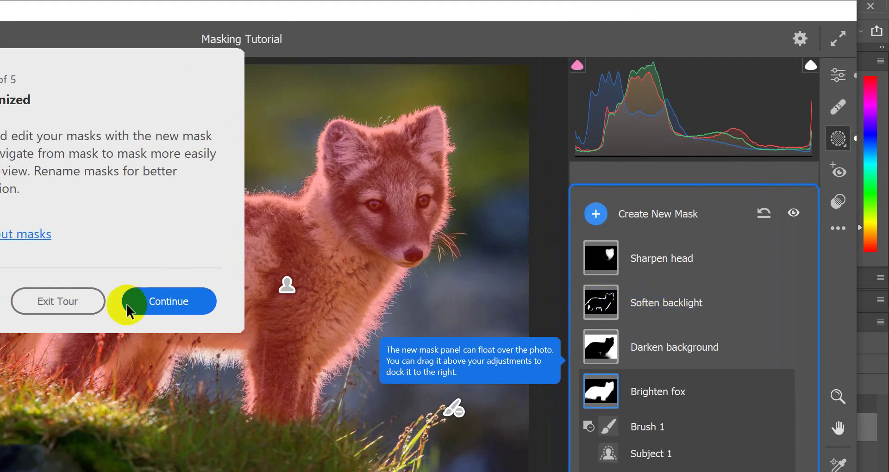
left_click(77, 306)
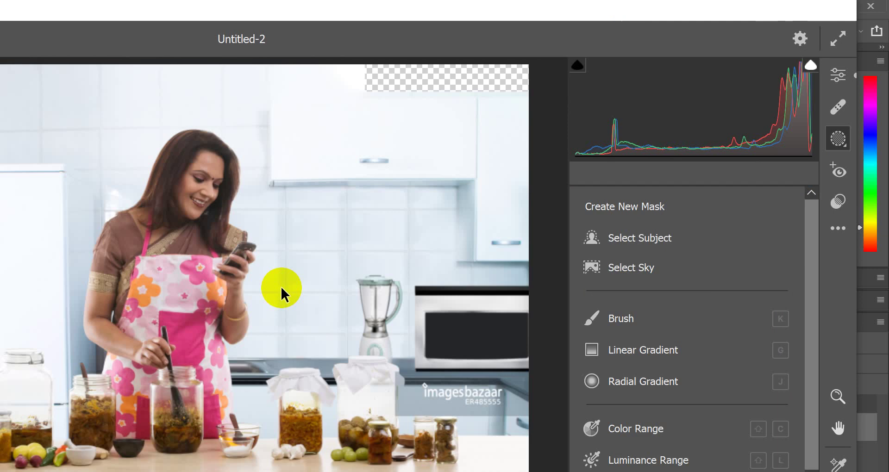
left_click(622, 238)
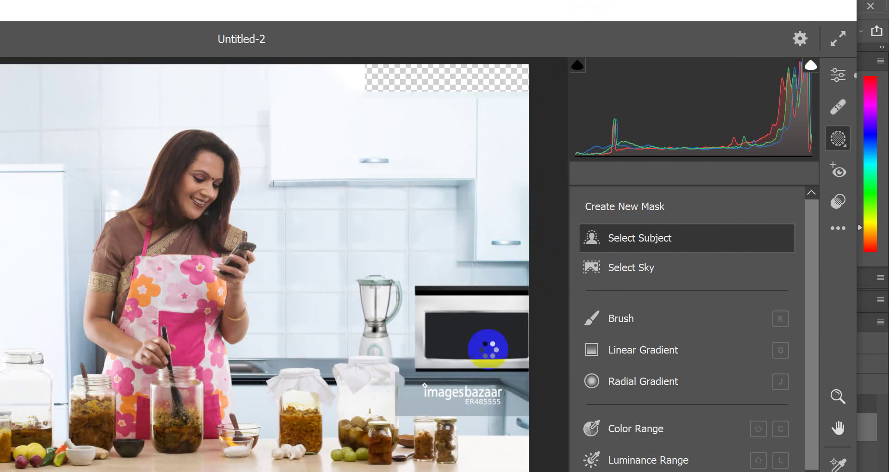
mouse_move(442, 471)
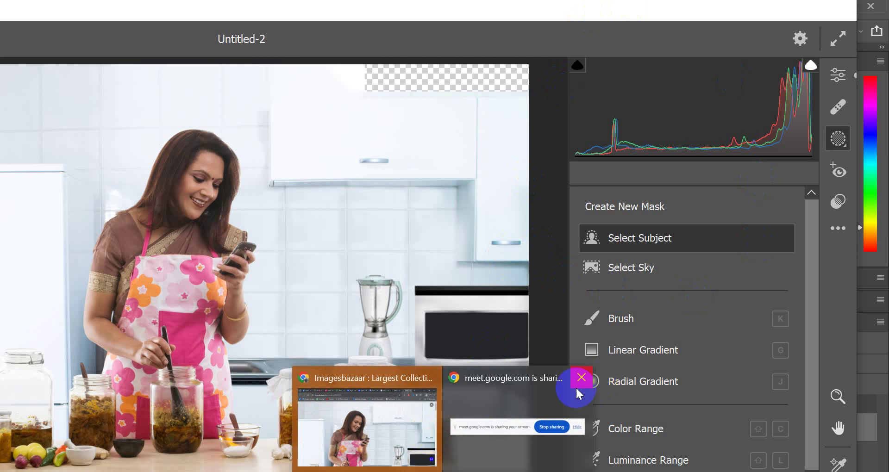
left_click(416, 417)
- Check the Google Meet tab, then minimize Chrome to return to Camera Raw's subject detection
left_click(123, 14)
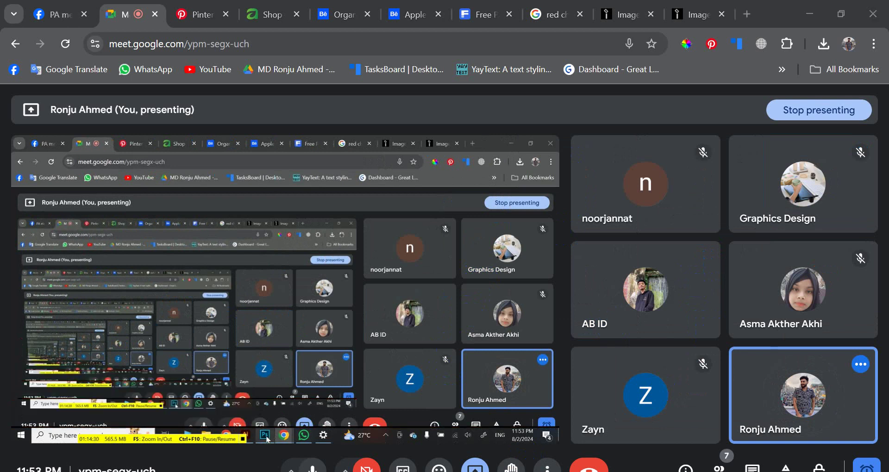
left_click(808, 13)
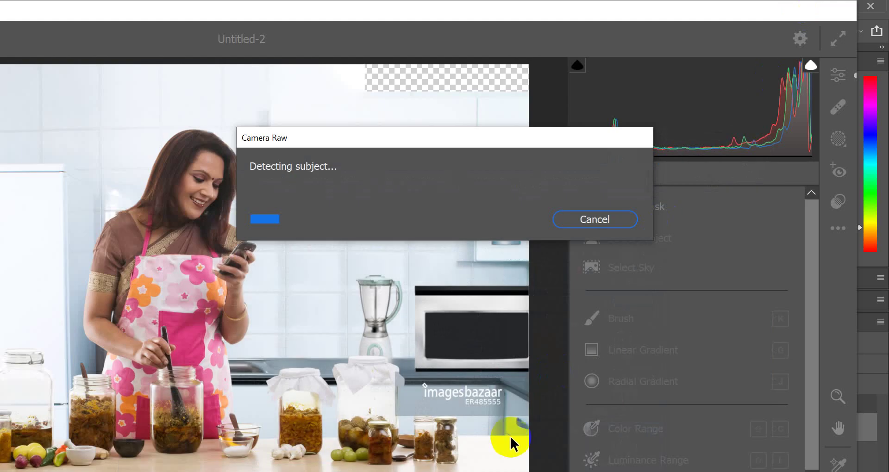
left_click(533, 301)
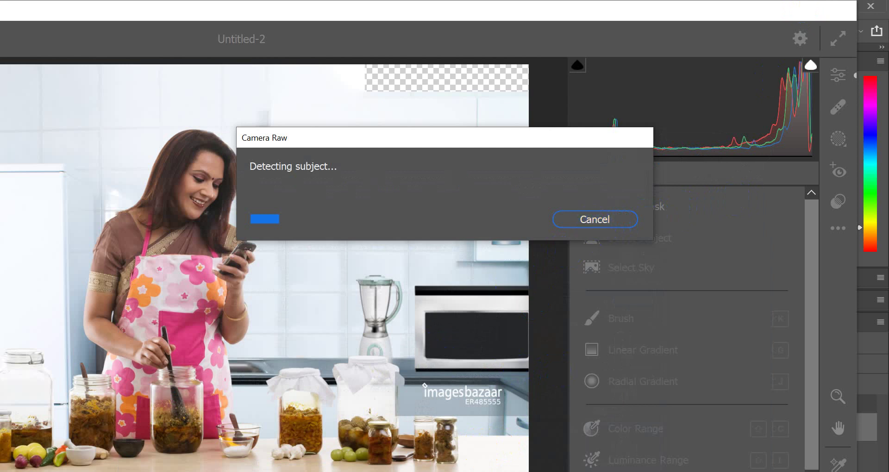
- Adjust Mask 1's exposure and raise its Contrast and Highlights to +26
left_click_drag(717, 11, 721, 10)
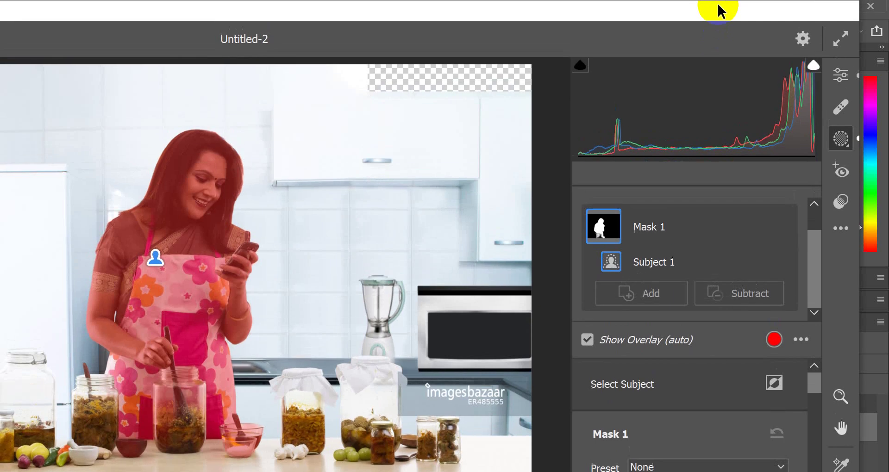
scroll(657, 416, "down", 2)
scroll(672, 410, "down", 2)
scroll(684, 397, "up", 2)
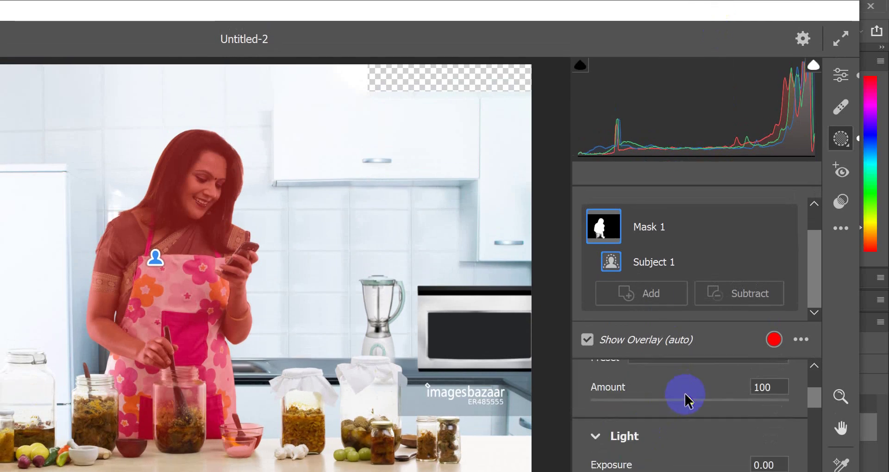
scroll(690, 414, "down", 2)
left_click(696, 368)
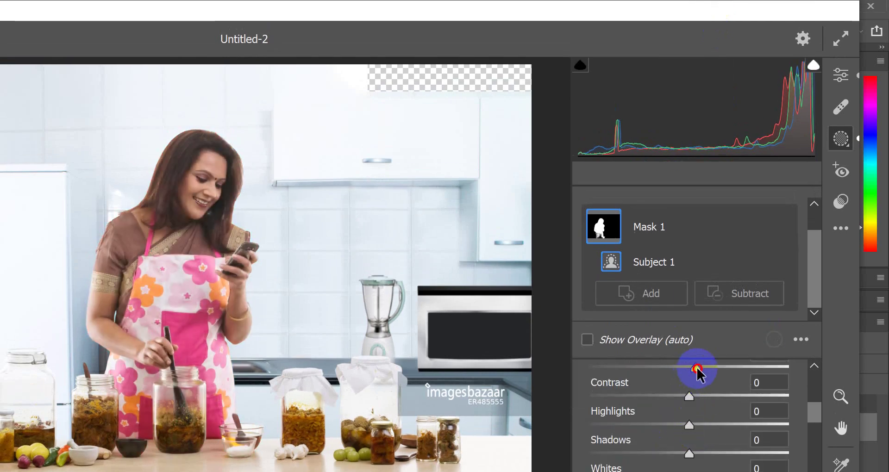
mouse_move(701, 368)
left_mouse_down()
mouse_move(690, 369)
mouse_move(714, 369)
mouse_move(686, 369)
mouse_move(704, 369)
mouse_move(686, 369)
mouse_move(696, 369)
left_mouse_up()
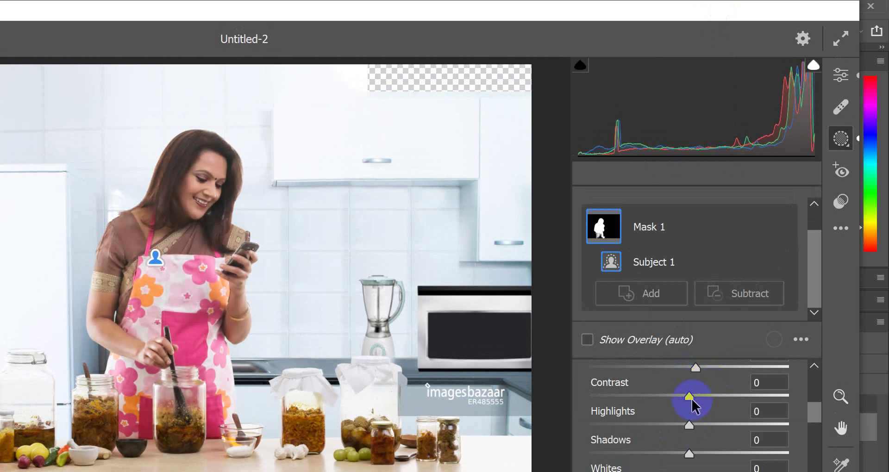
left_click_drag(690, 397, 717, 397)
scroll(699, 408, "down", 3)
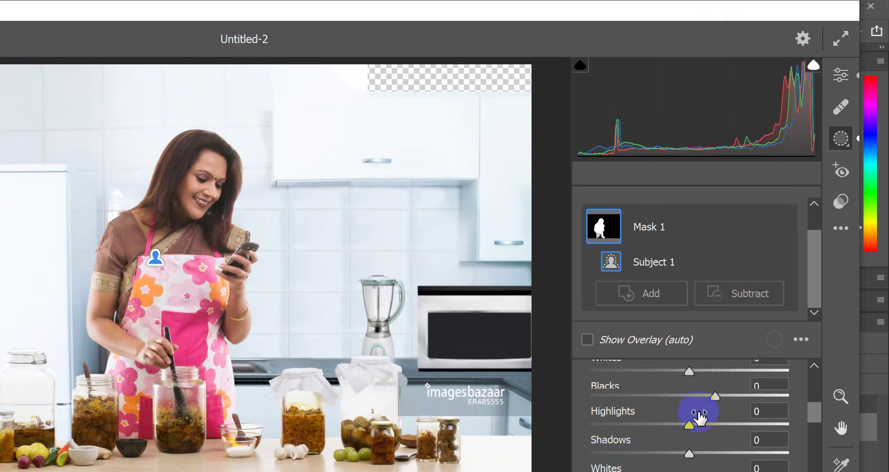
scroll(694, 396, "up", 3)
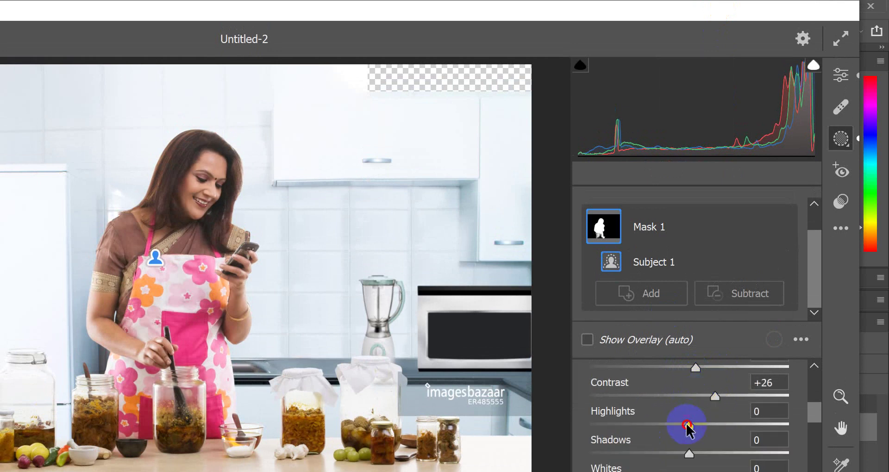
left_click_drag(689, 423, 713, 424)
- Set the mask's Shadows and Blacks to -4 and raise Whites to about +20
scroll(699, 430, "down", 3)
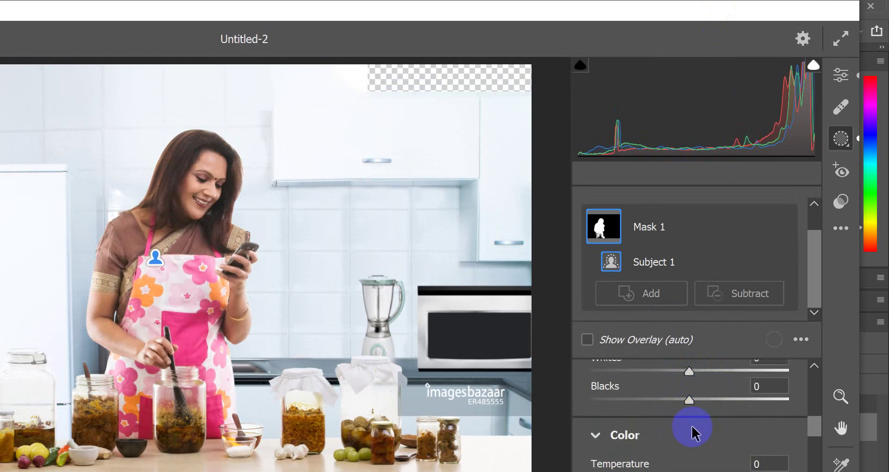
scroll(691, 397, "up", 3)
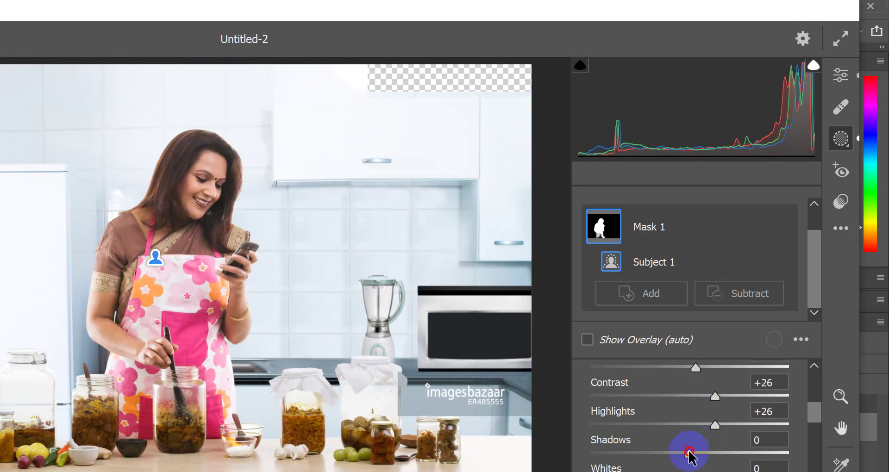
mouse_move(688, 453)
left_mouse_down()
mouse_move(674, 453)
mouse_move(698, 452)
mouse_move(686, 452)
left_mouse_up()
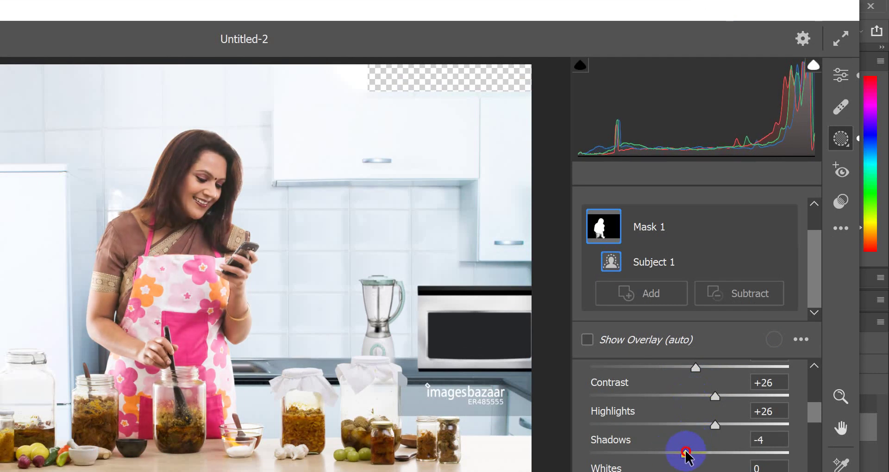
scroll(687, 421, "down", 3)
scroll(689, 401, "up", 3)
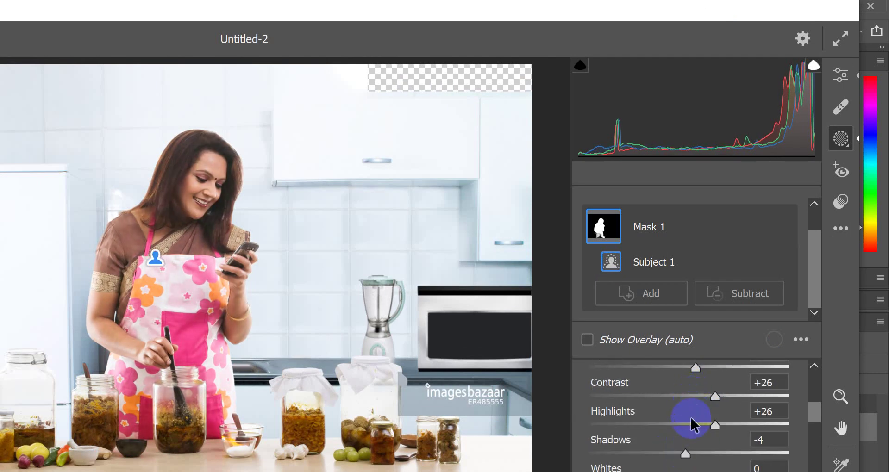
scroll(689, 419, "down", 3)
left_click_drag(689, 401, 685, 401)
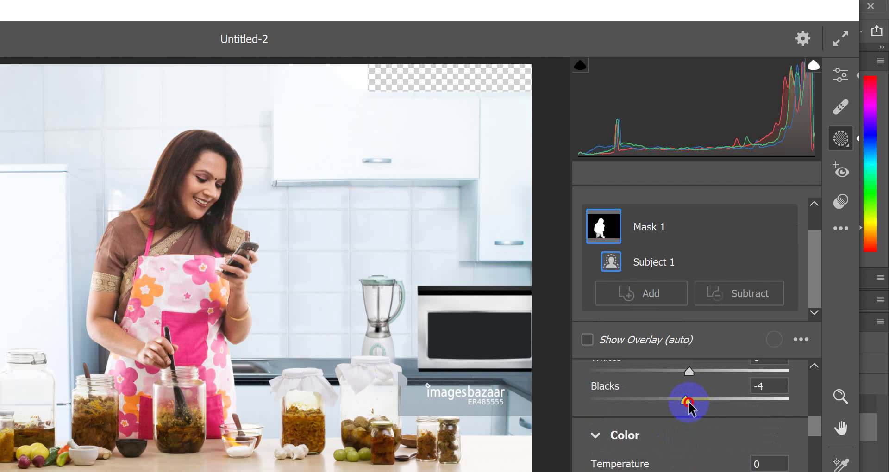
left_click_drag(689, 371, 710, 376)
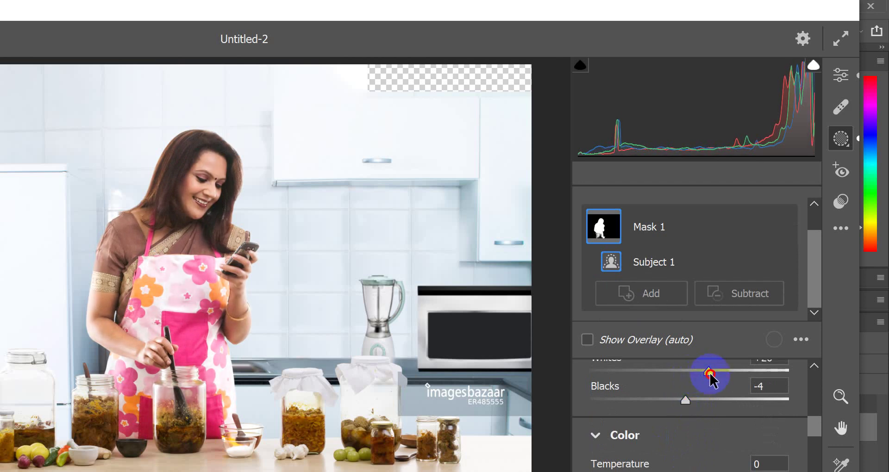
- Warm the masked woman's Temperature slightly and reset her Hue to 0
scroll(690, 373, "down", 3)
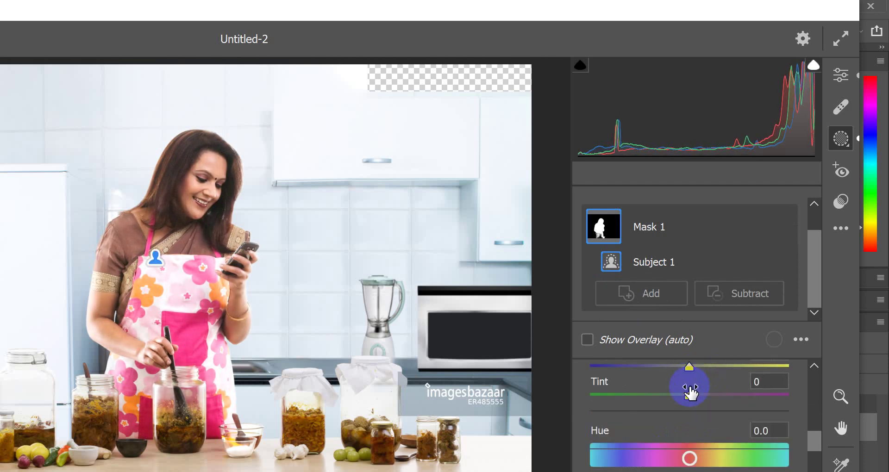
scroll(691, 391, "up", 3)
scroll(688, 385, "down", 3)
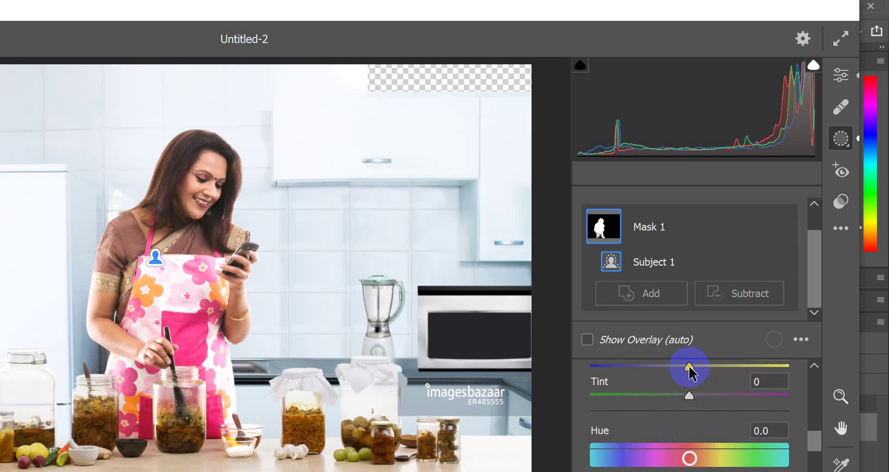
left_click_drag(688, 366, 693, 368)
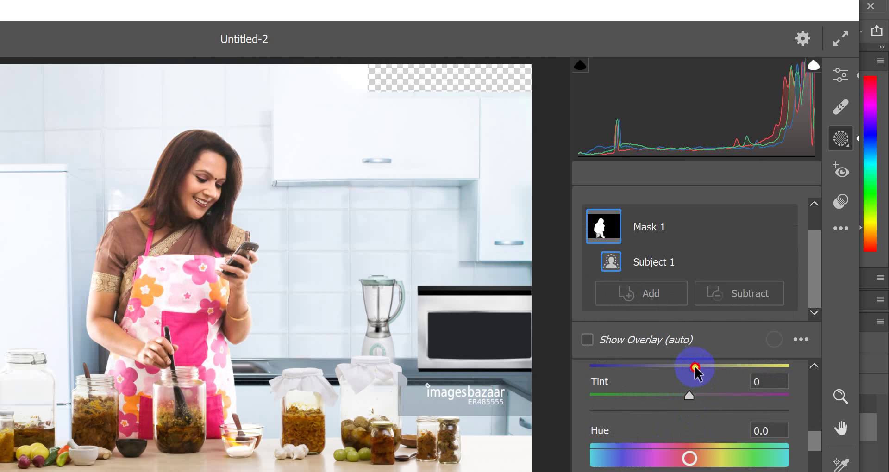
scroll(688, 408, "up", 3)
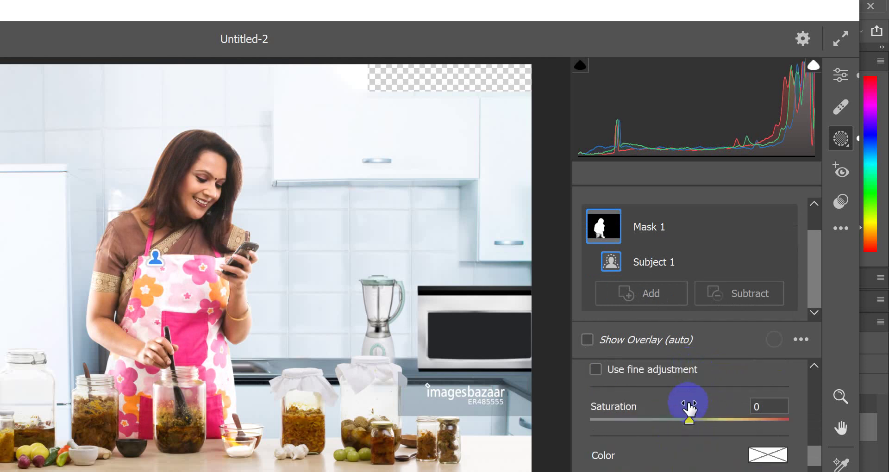
scroll(688, 417, "down", 3)
mouse_move(689, 459)
left_mouse_down()
mouse_move(703, 460)
mouse_move(693, 460)
left_mouse_up()
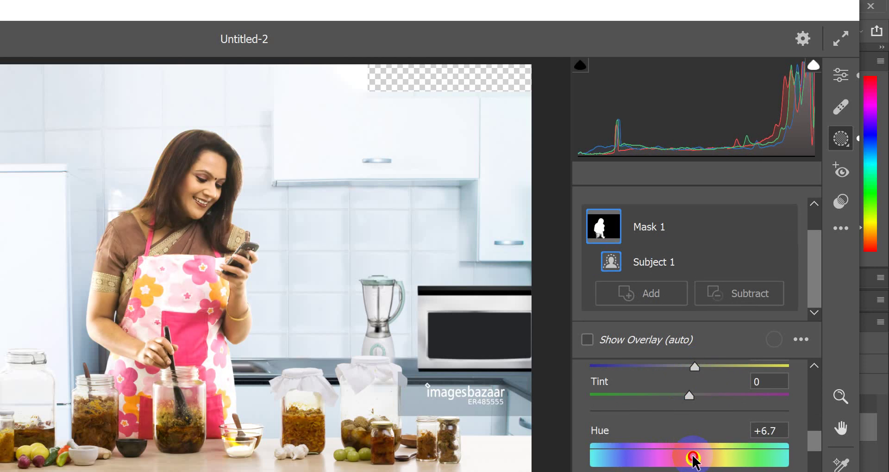
left_click(766, 431)
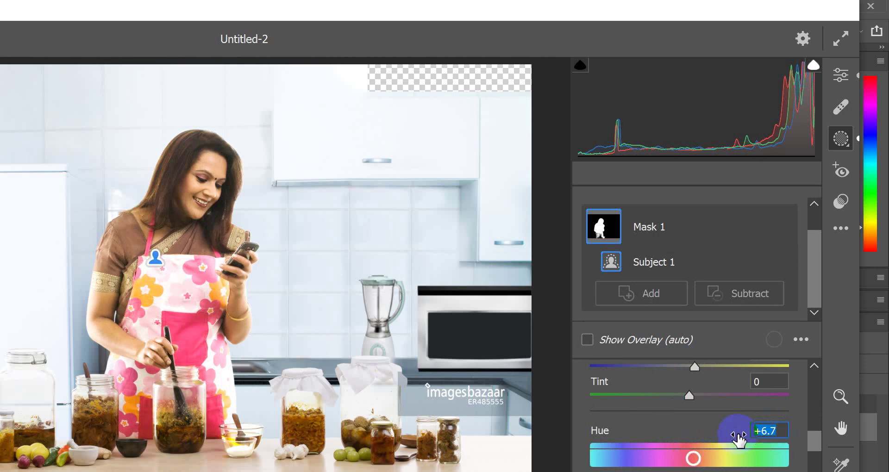
type("0")
- Raise the mask's Saturation to +9 and Noise Reduction to +44
scroll(736, 436, "down", 3)
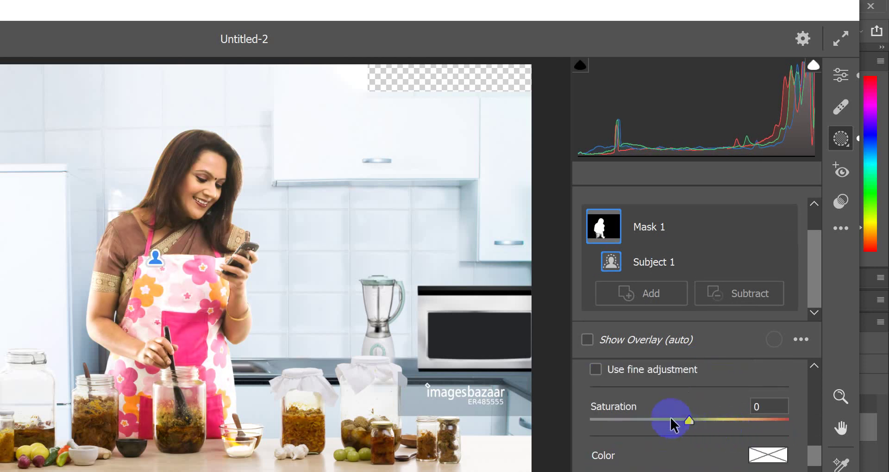
left_click_drag(685, 422, 696, 424)
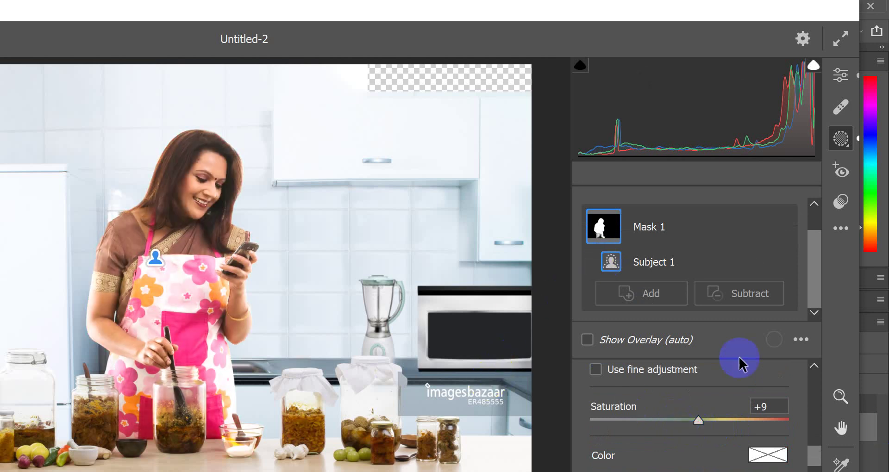
scroll(681, 369, "down", 5)
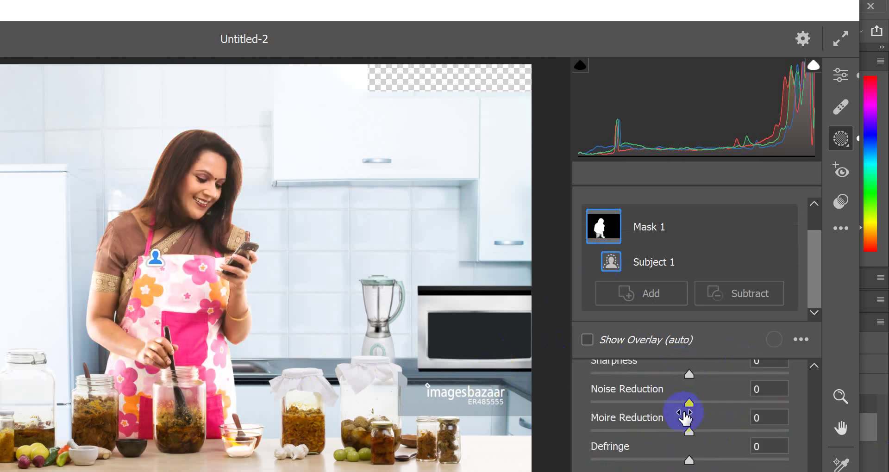
mouse_move(693, 402)
left_mouse_down()
mouse_move(729, 403)
mouse_move(597, 403)
mouse_move(733, 409)
left_mouse_up()
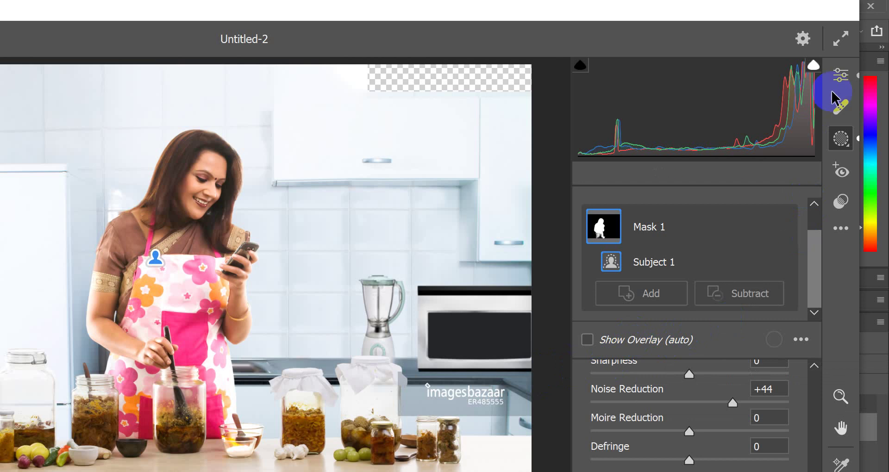
- Back in whole-image Edit, set Detail Noise Reduction to 9 and zoom in and out to check
left_click(841, 80)
scroll(649, 336, "down", 8)
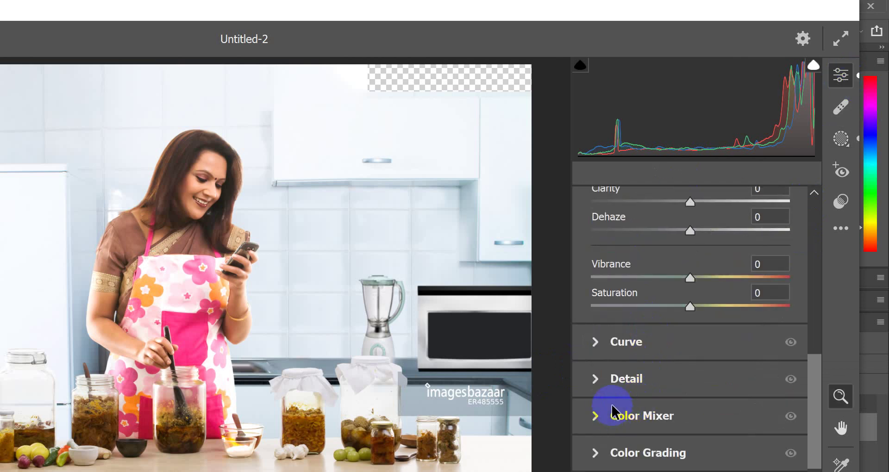
left_click(615, 382)
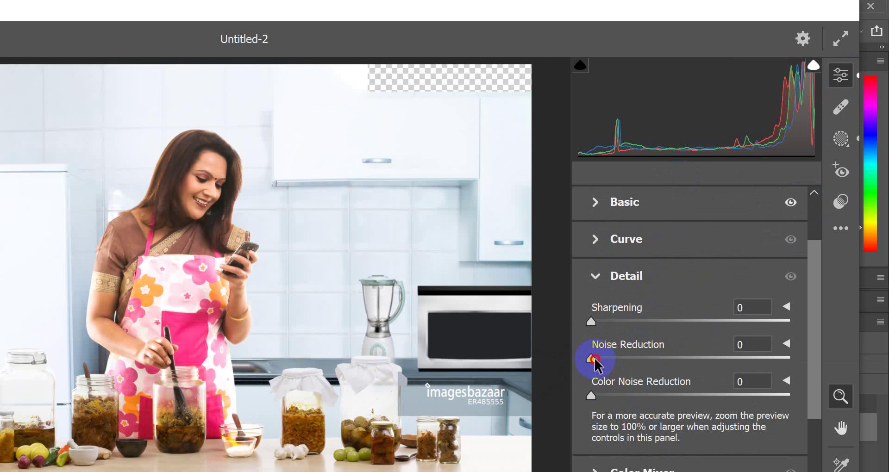
left_click_drag(595, 358, 607, 359)
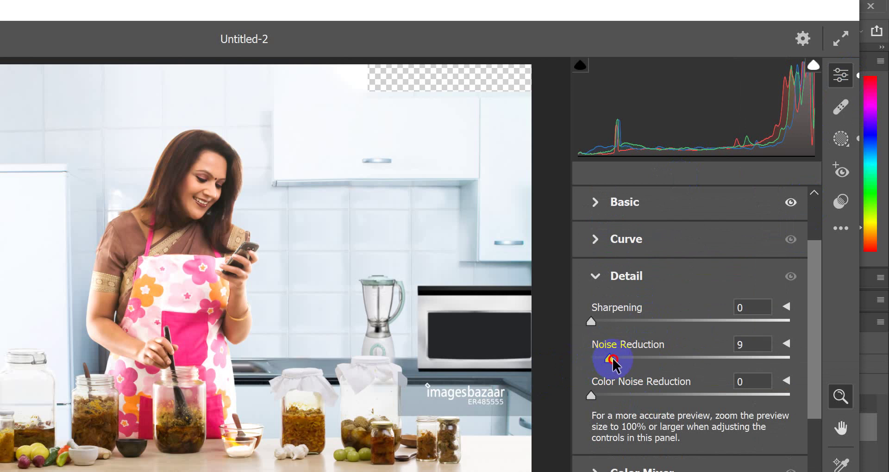
left_click(188, 278)
scroll(274, 156, "up", 3)
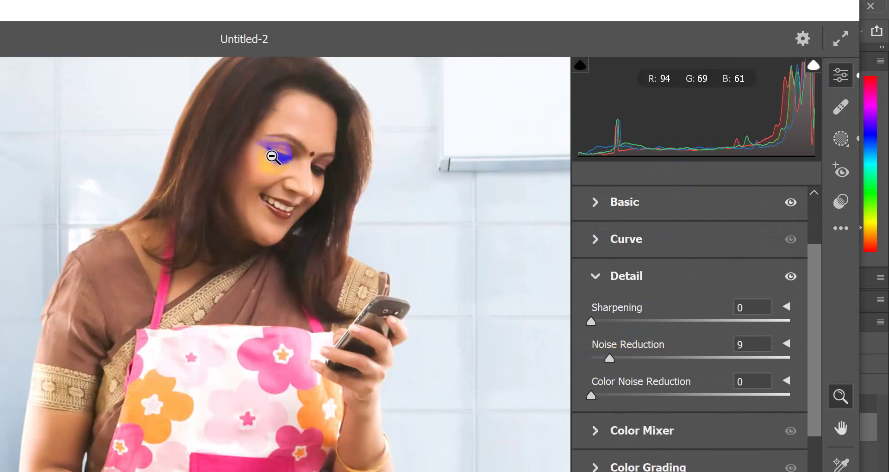
scroll(274, 157, "up", 3)
scroll(288, 264, "down", 10)
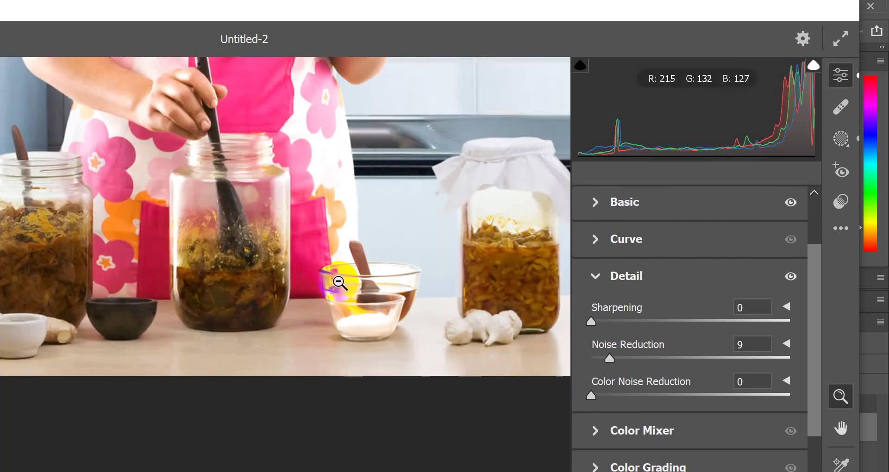
left_click(340, 281, "alt")
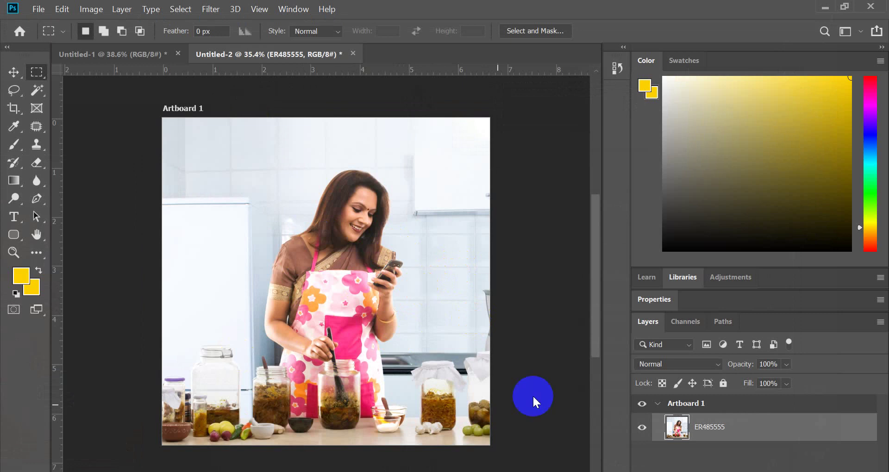
- Switch to the Move tool and drag the first Agrohut bottle ad from Downloads toward Photoshop
left_click(14, 72)
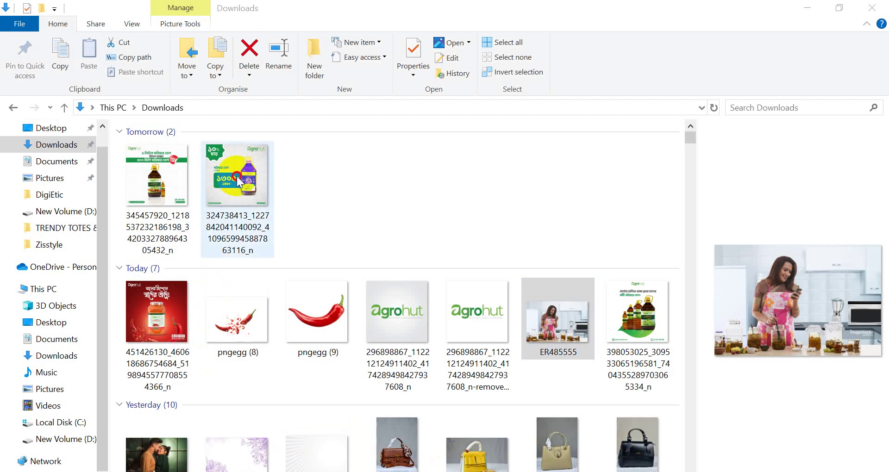
left_click_drag(236, 179, 277, 210)
left_click(138, 192)
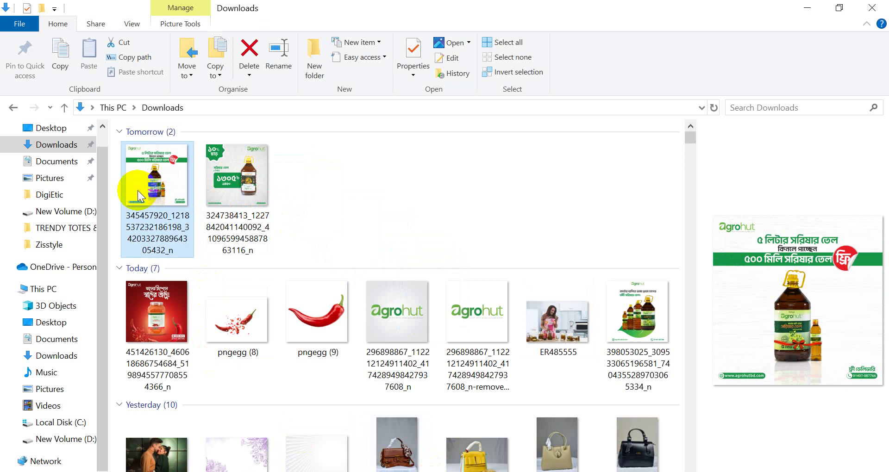
left_click_drag(138, 193, 239, 407)
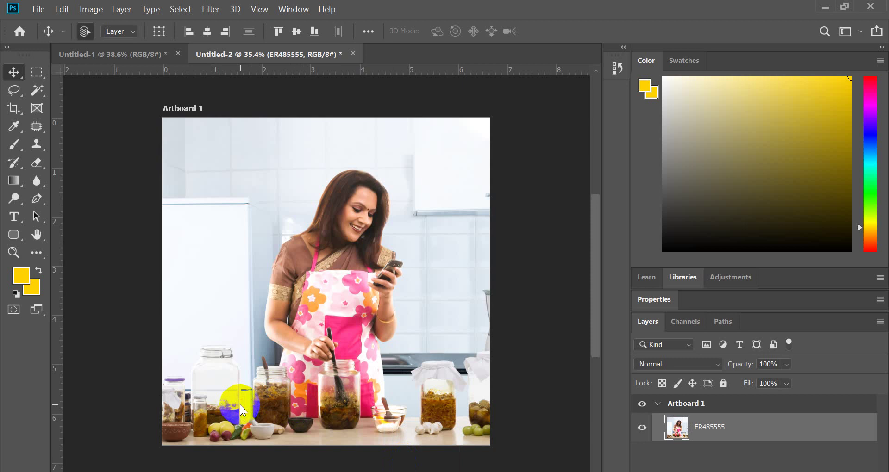
- Scale the placed Agrohut bottle ad to about 62%, reposition it, and commit
left_click_drag(486, 317, 505, 334)
left_click_drag(410, 302, 452, 258)
scroll(452, 258, "up", 1)
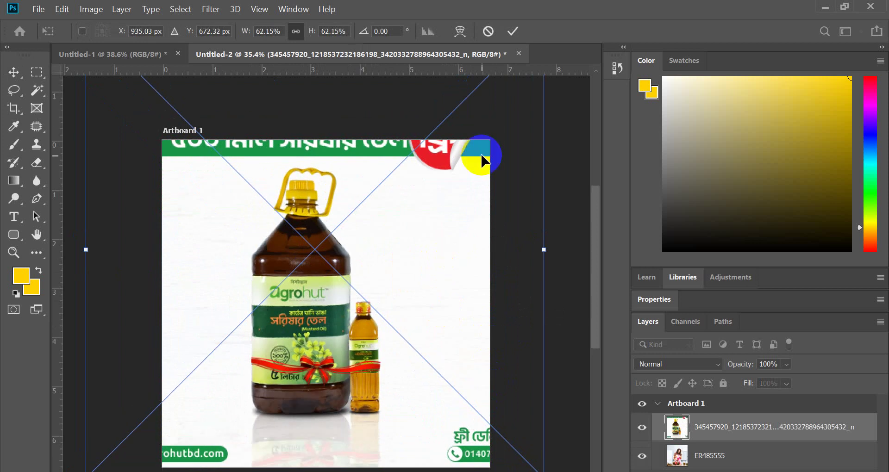
left_click(514, 32)
- With the Pen tool, start the path on the bottle base and curve around its bottom-left corner
left_click(38, 200)
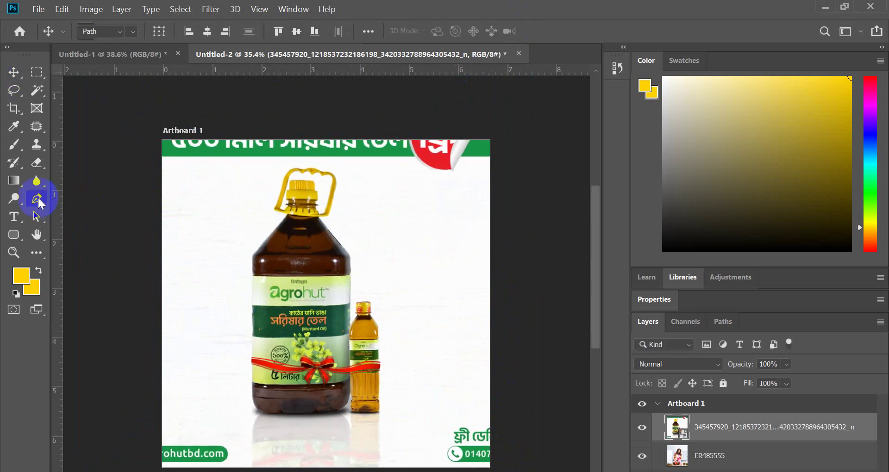
scroll(228, 397, "up", 3)
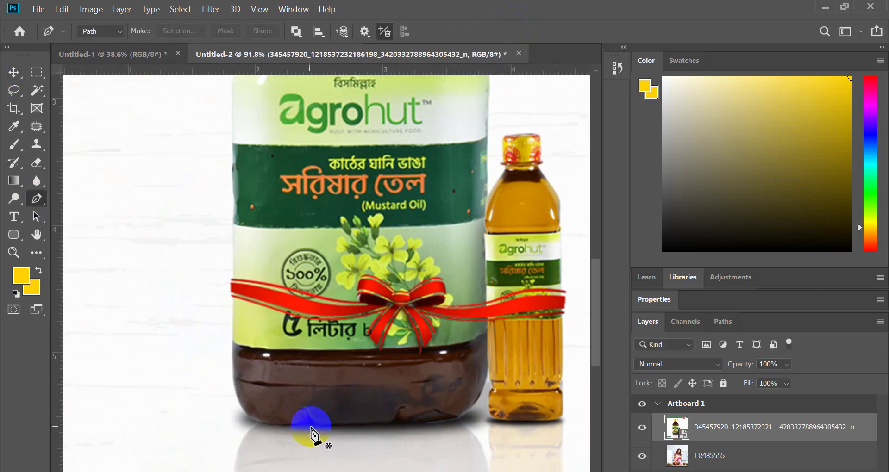
left_click(310, 428)
scroll(307, 422, "up", 1)
left_click_drag(262, 419, 249, 399)
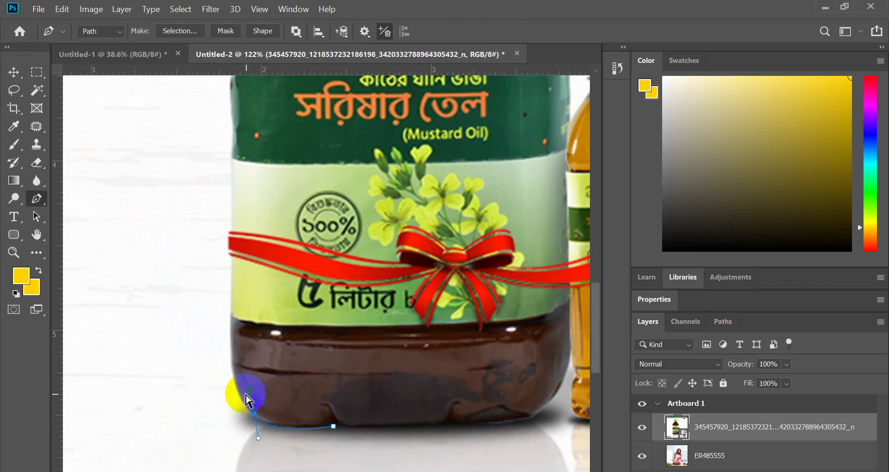
key("ctrl+z")
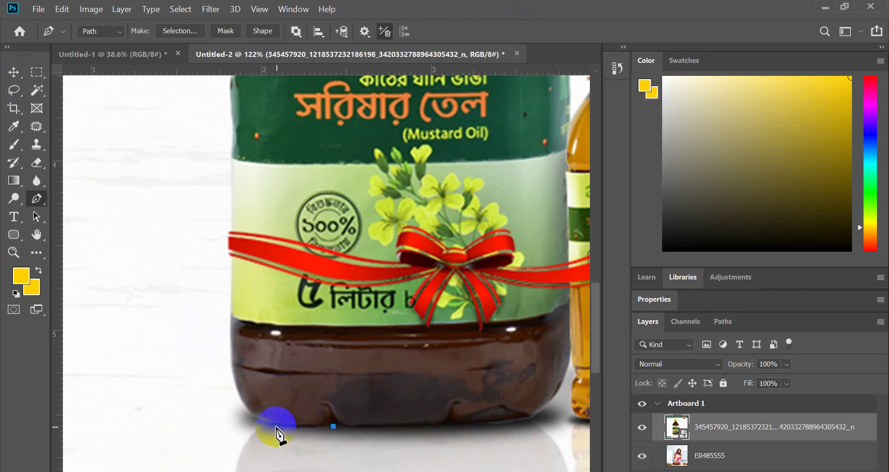
scroll(277, 433, "up", 2)
left_click_drag(277, 424, 220, 397)
key("ctrl+z")
key("ctrl+z")
left_click(347, 424)
left_click_drag(218, 355, 212, 311)
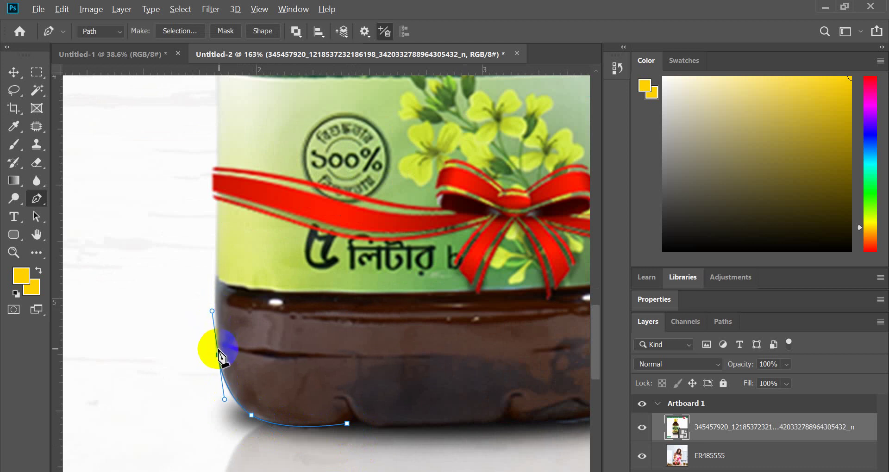
left_click(218, 355, "alt")
- Add anchors up the bottle's left edge toward the top label
scroll(208, 318, "up", 2)
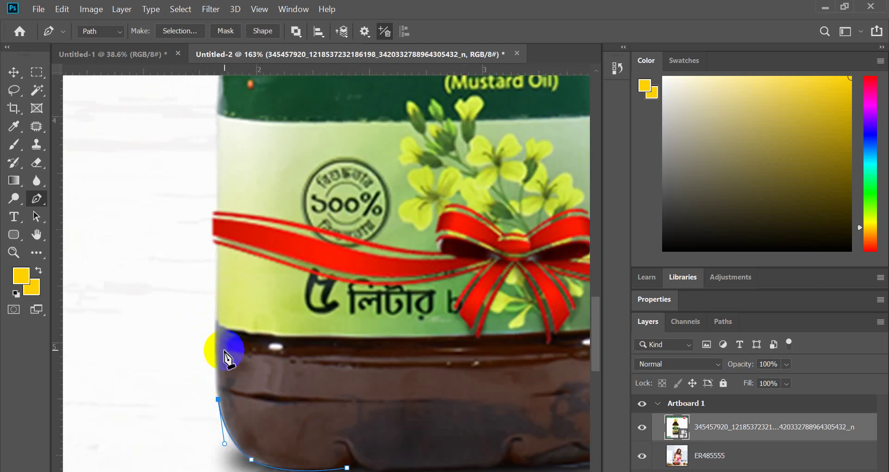
left_click_drag(215, 329, 216, 294)
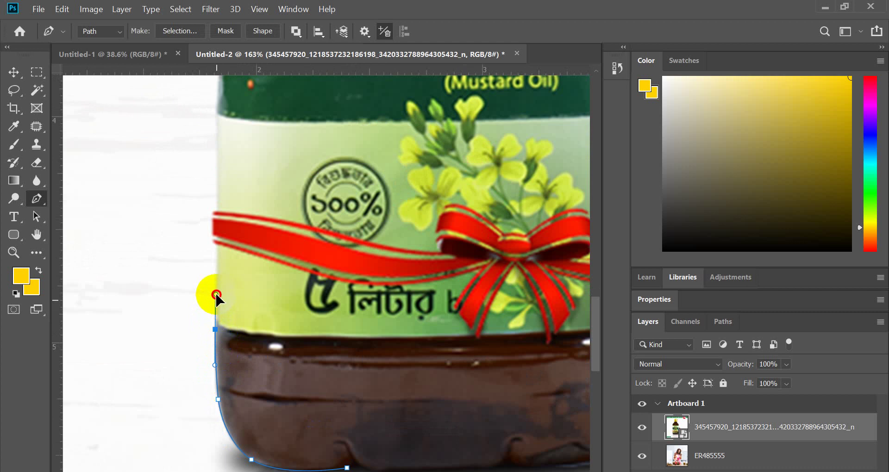
left_click(215, 329, "alt")
scroll(215, 300, "up", 2)
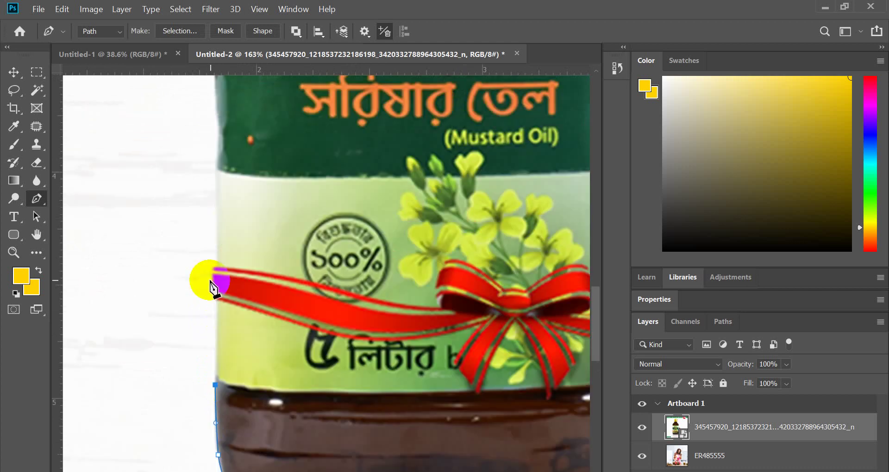
left_click(215, 248)
scroll(217, 250, "up", 8)
left_click(215, 231)
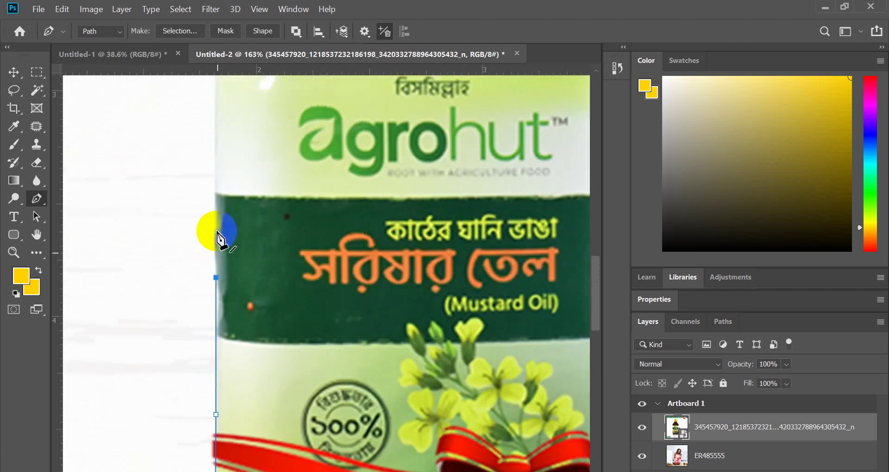
left_click(216, 189)
scroll(216, 189, "up", 2)
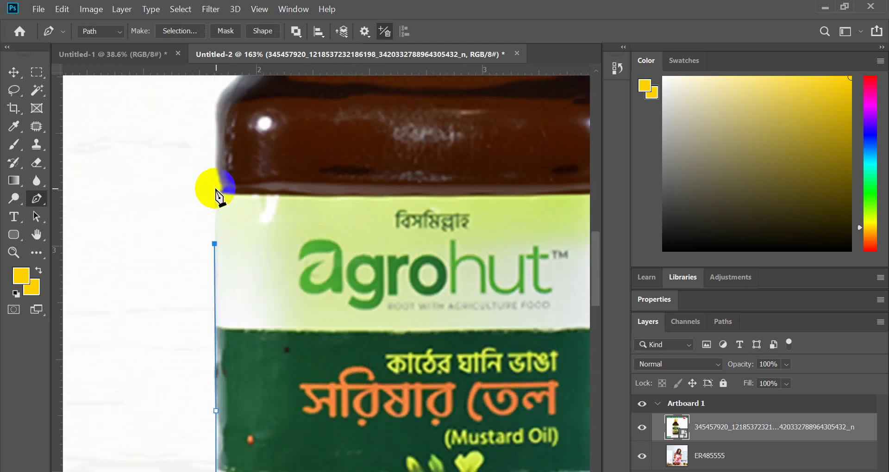
left_click_drag(227, 187, 231, 180)
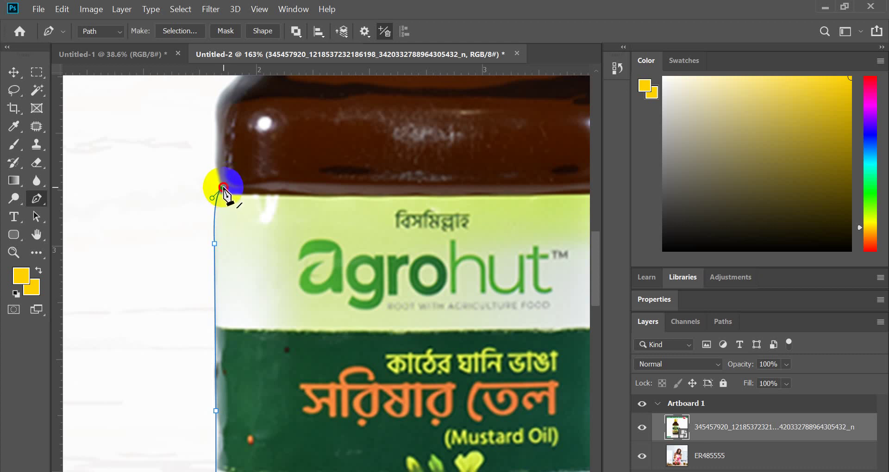
scroll(224, 190, "up", 3)
left_click_drag(221, 188, 231, 159)
key("ctrl+z")
- Continue the path over the bottle's shoulder with broken handles, up to the neck below the cap
left_click_drag(218, 226, 220, 185)
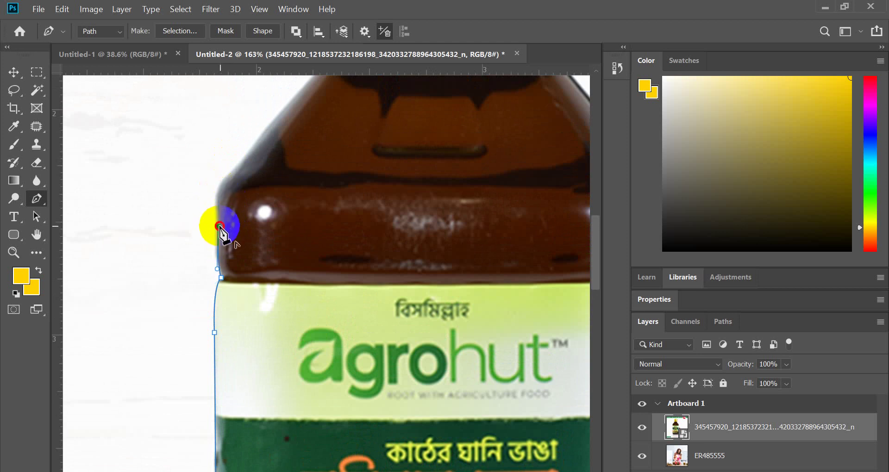
left_click(219, 227)
left_click_drag(227, 175, 243, 159)
left_click(227, 175)
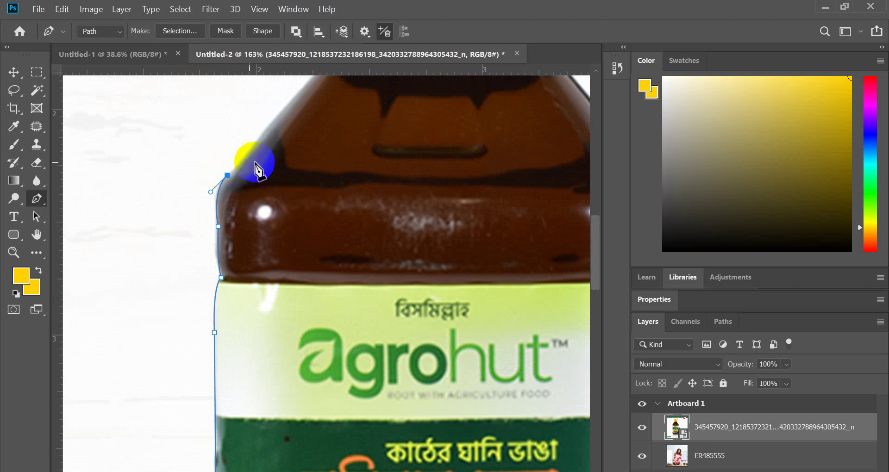
scroll(258, 169, "up", 3)
left_click_drag(281, 195, 301, 169)
key("ctrl+z")
left_click_drag(282, 196, 304, 176)
scroll(306, 180, "up", 2)
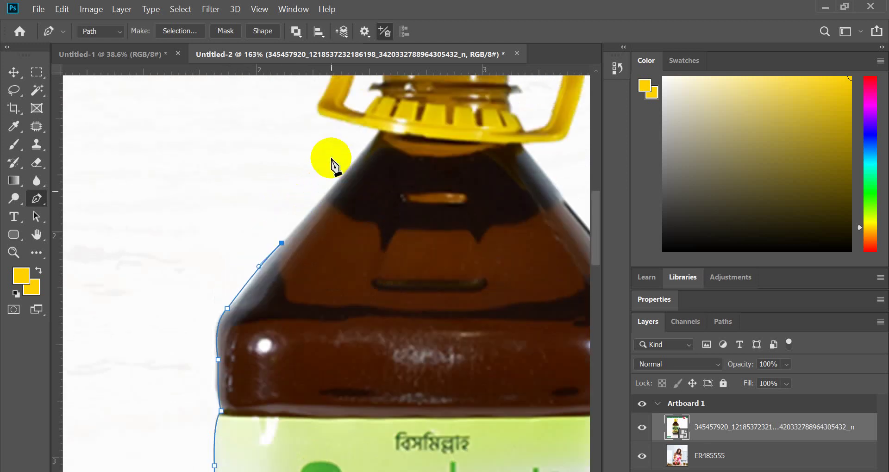
left_click(377, 133)
left_click_drag(377, 133, 398, 100)
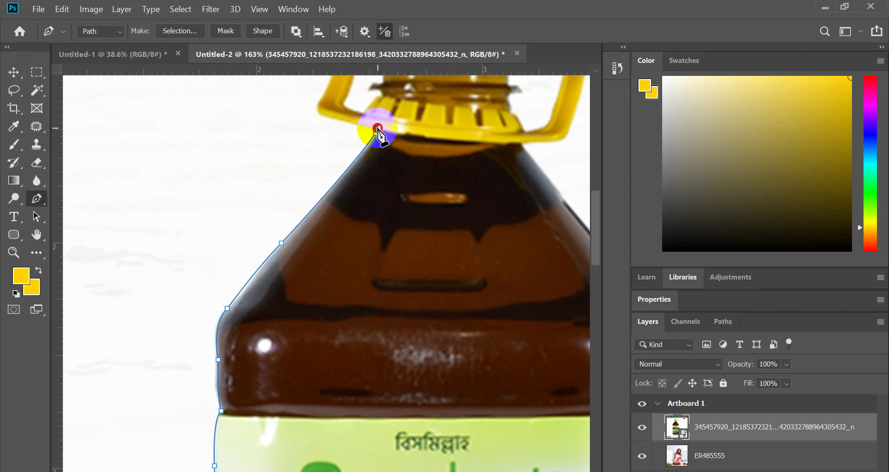
- Curve the path under the cap's rim to a sharp corner at the handle's lower-left
scroll(381, 136, "up", 3)
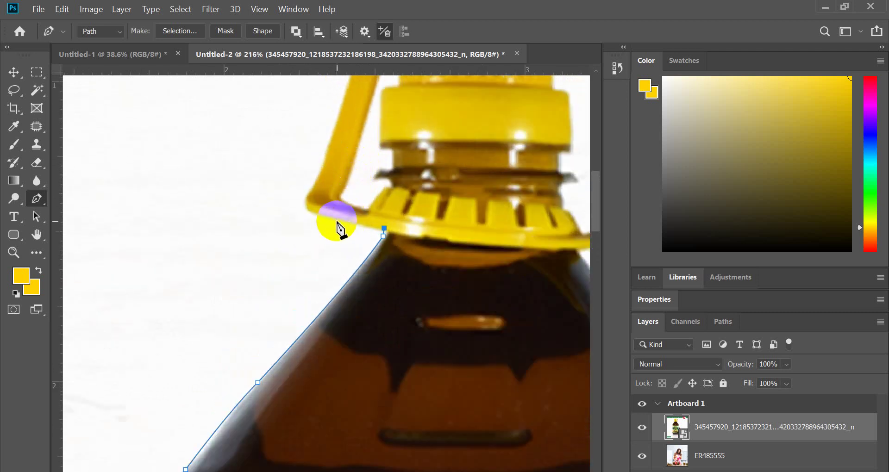
left_click_drag(327, 216, 277, 202)
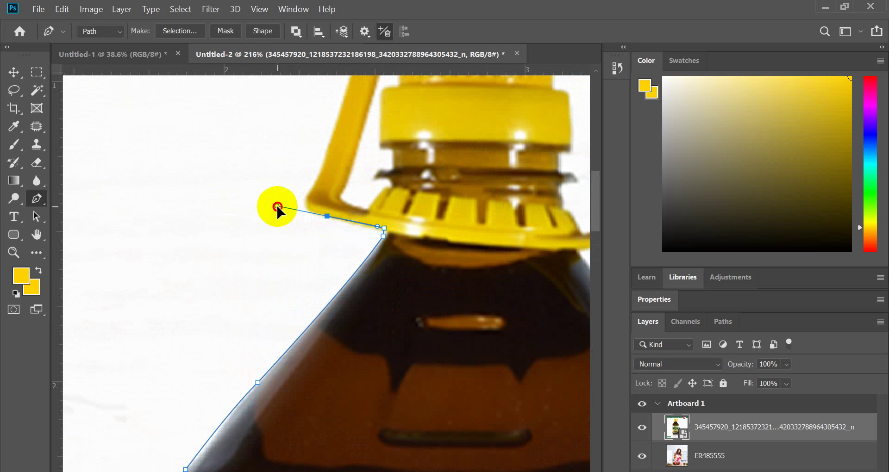
left_click(327, 217)
left_click_drag(304, 201, 307, 187)
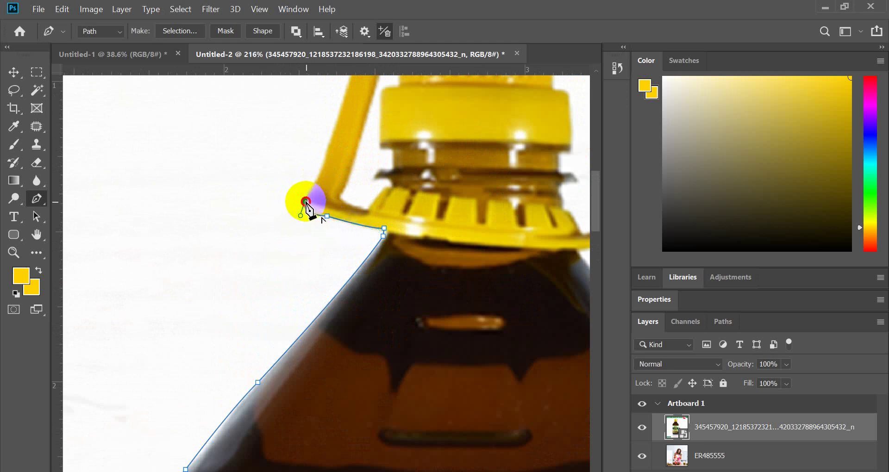
left_click(305, 201)
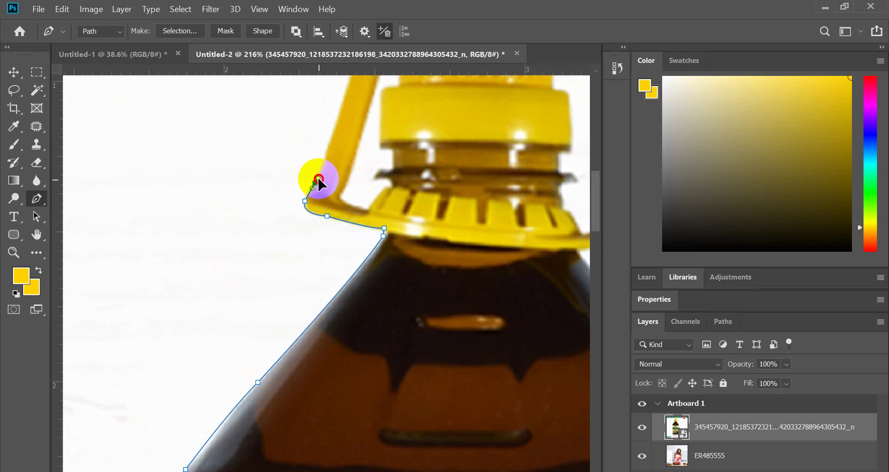
left_click(315, 184, "alt")
scroll(280, 223, "up", 4)
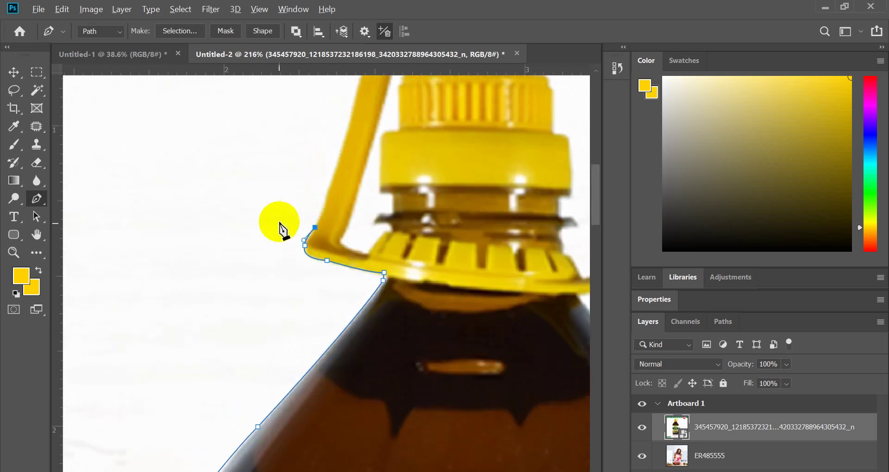
scroll(279, 222, "down", 5)
scroll(333, 167, "up", 4)
scroll(333, 172, "up", 1)
- Trace the handle's left arm upward and curve over onto the handle's top
left_click_drag(318, 158, 329, 85)
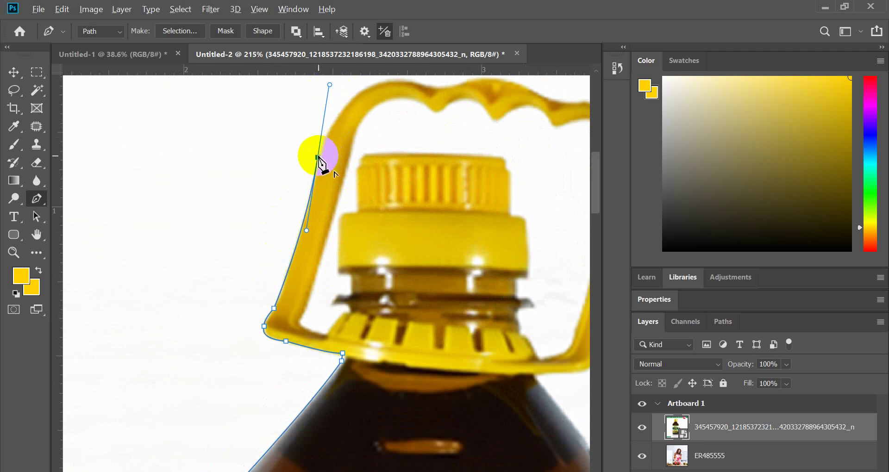
left_click(318, 158, "alt")
scroll(416, 108, "up", 2)
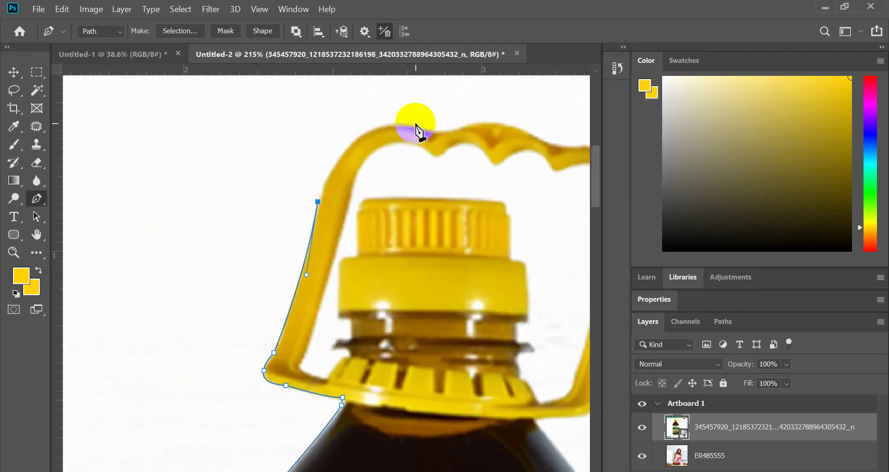
left_click_drag(416, 126, 490, 138)
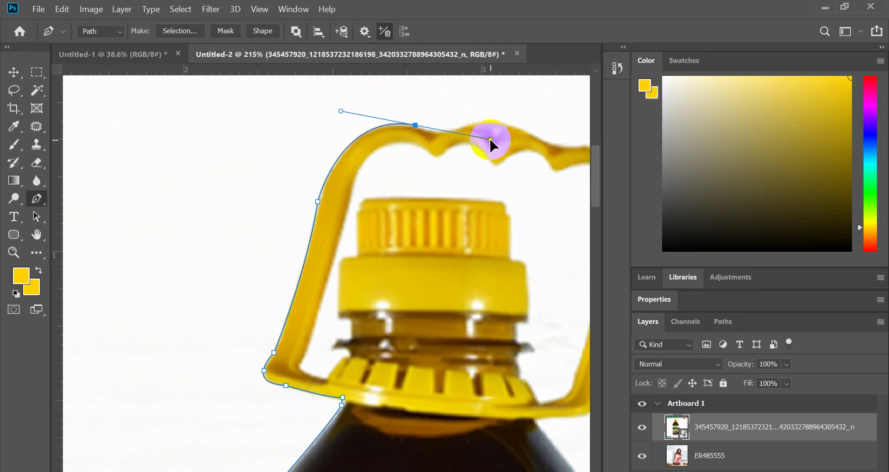
left_click(415, 125, "alt")
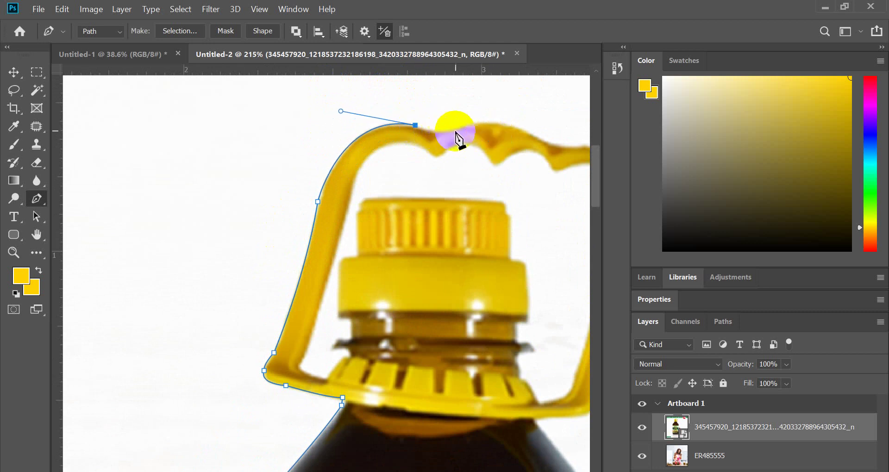
- Follow the handle's wavy top with anchors, redoing a misplaced point
left_click_drag(461, 126, 499, 107)
key("ctrl+z")
left_click(469, 125, "alt")
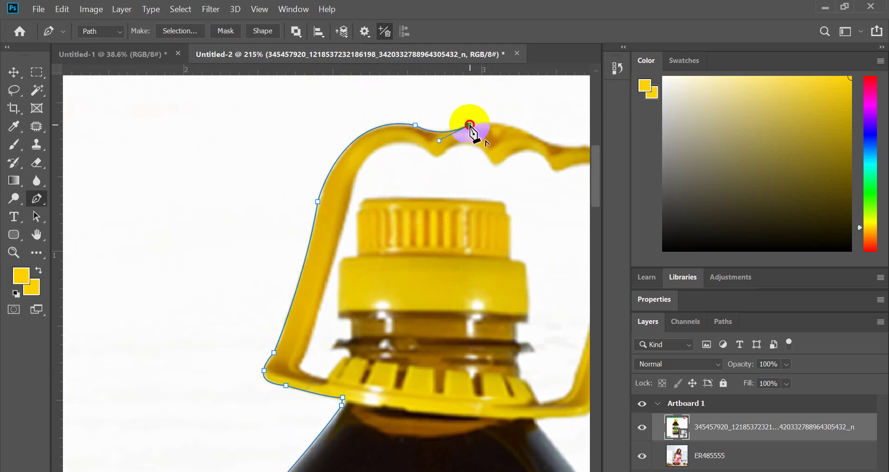
scroll(371, 167, "down", 3)
scroll(485, 147, "up", 4)
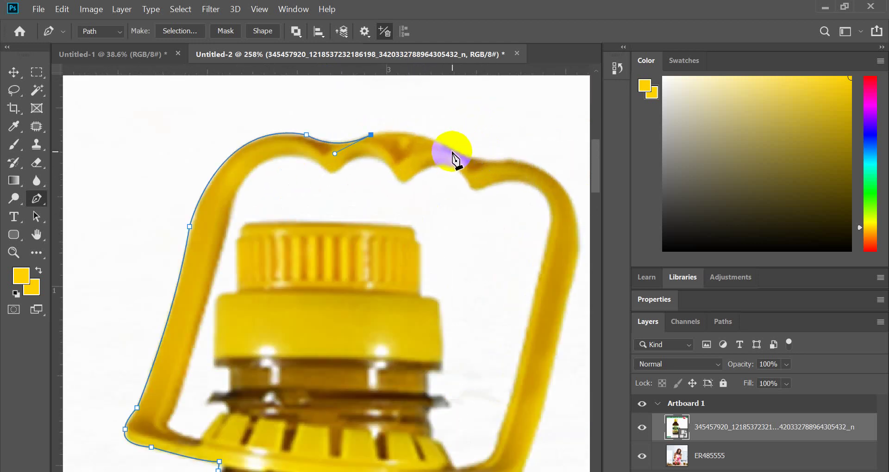
left_click_drag(453, 151, 524, 153)
left_click(452, 151, "alt")
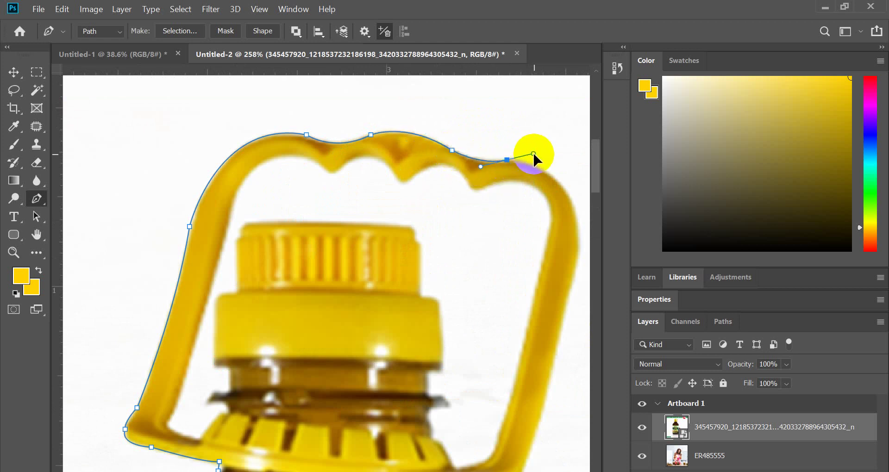
left_click(507, 160, "alt")
- Trace around the handle's top-right corner and down its right arm, undoing the last segment
left_click_drag(284, 174, 470, 227)
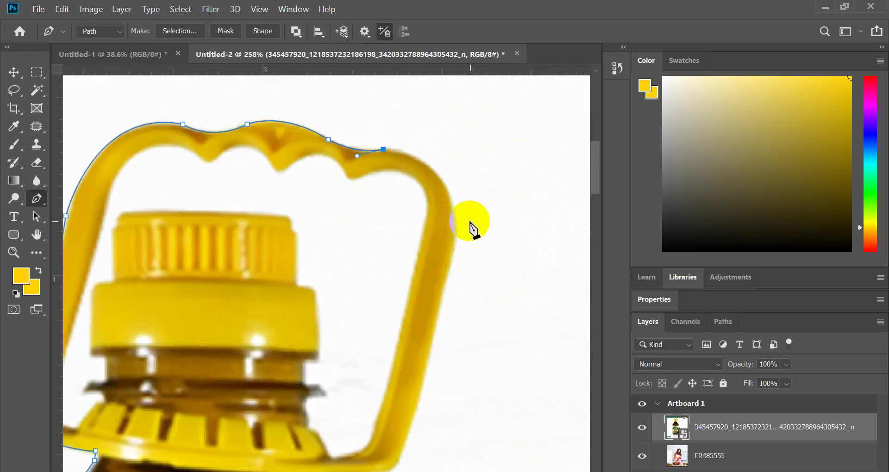
left_click_drag(450, 195, 468, 245)
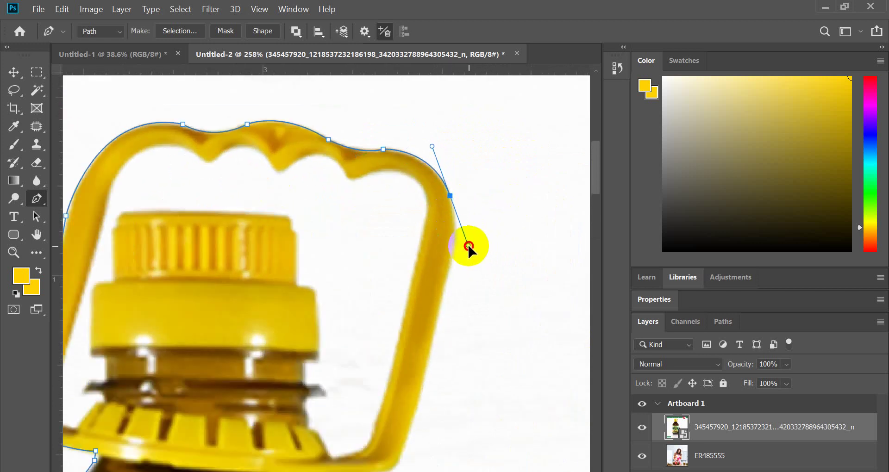
left_click(450, 196)
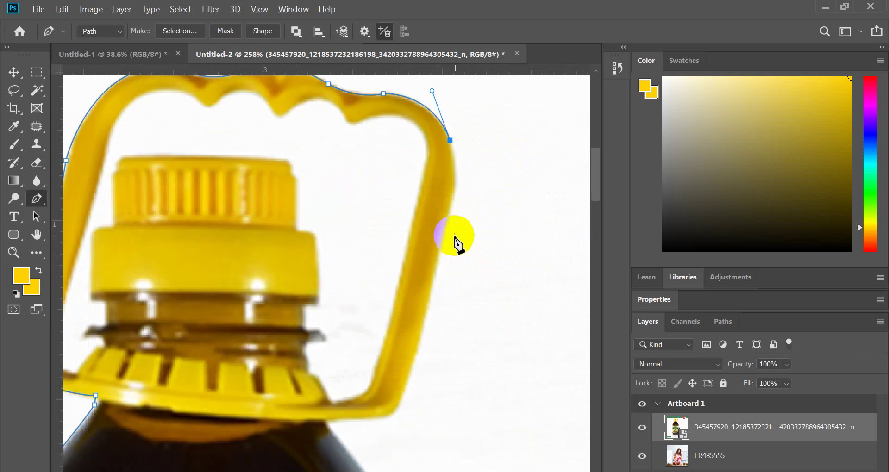
scroll(453, 203, "down", 2)
left_click_drag(450, 203, 440, 243)
left_click(450, 203)
scroll(444, 217, "down", 2)
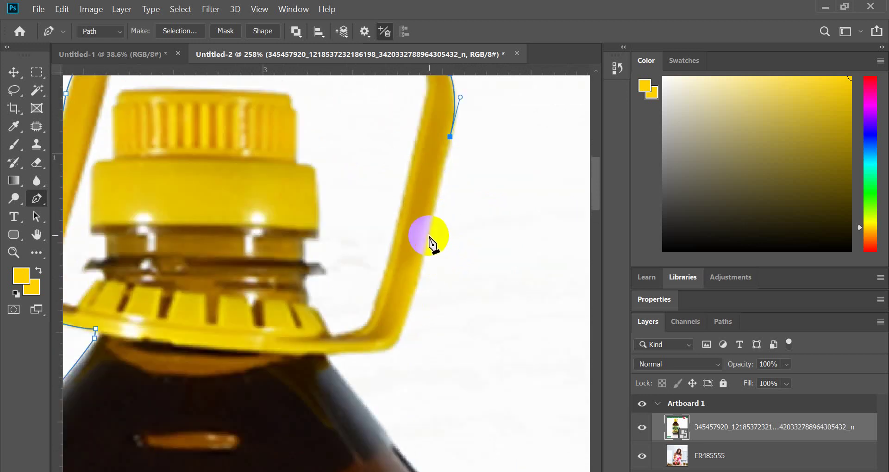
scroll(431, 239, "down", 2)
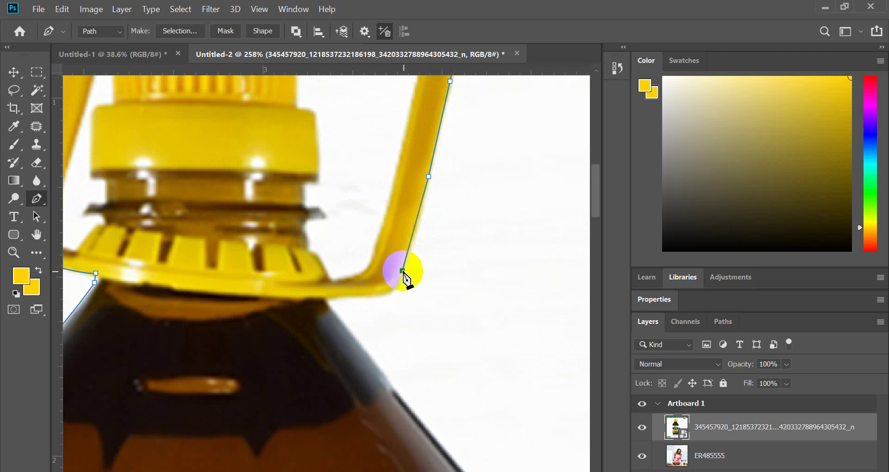
key("ctrl+z")
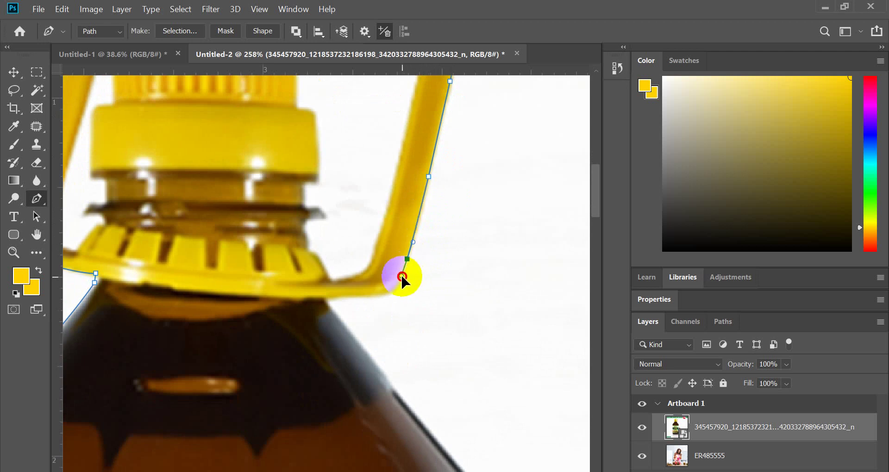
- Bring the path back to a corner anchor where the cap meets the bottle's neck
left_click_drag(402, 277, 363, 296)
left_click(407, 259)
key("ctrl+z")
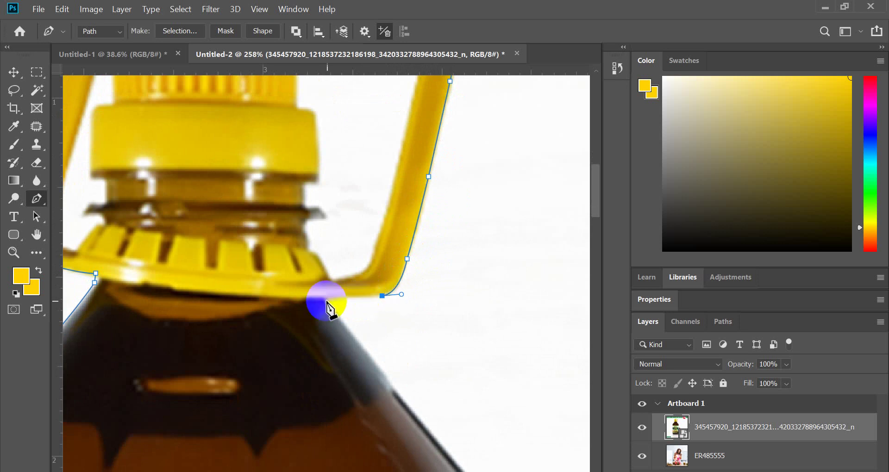
left_click(327, 301)
scroll(371, 306, "down", 3)
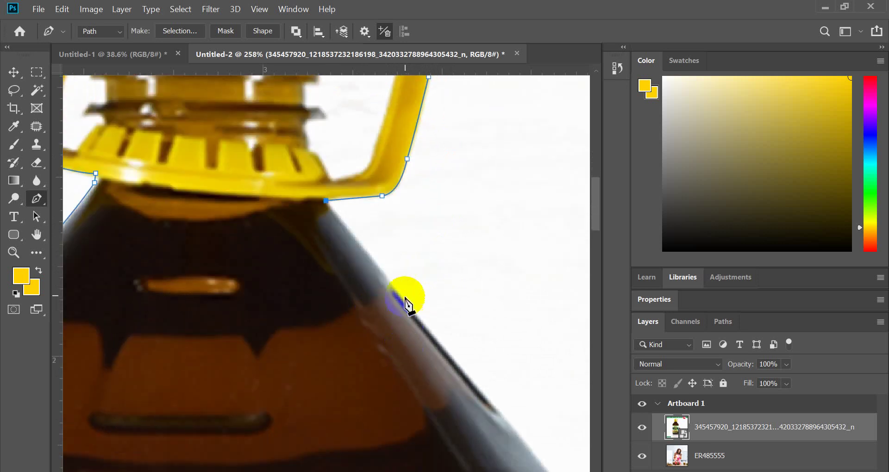
scroll(391, 290, "down", 4)
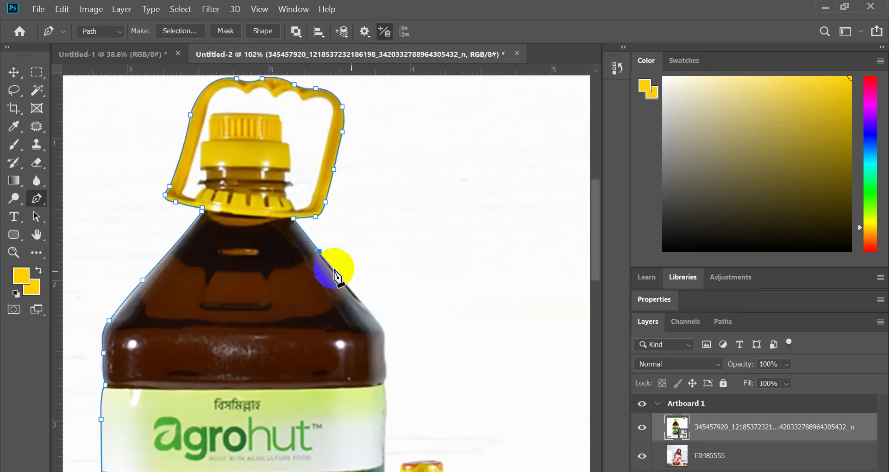
- Trace from the jar's edge down the bottle's right shoulder, converting anchors to corners
scroll(337, 278, "up", 3)
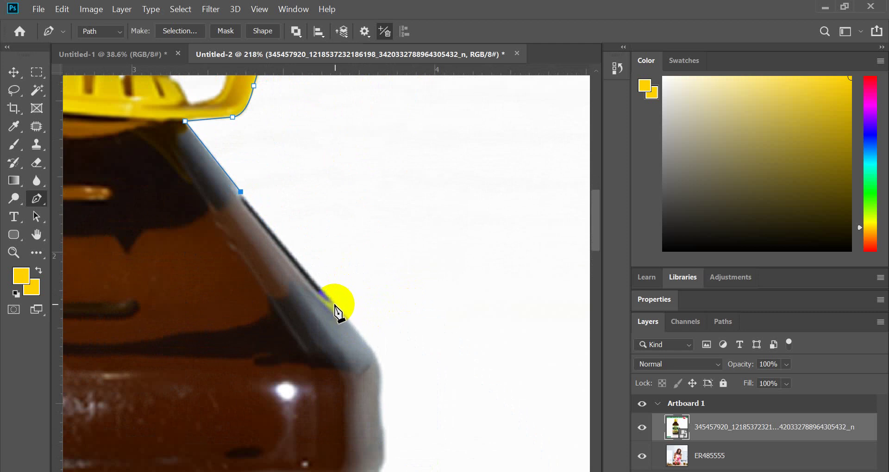
scroll(335, 305, "down", 4)
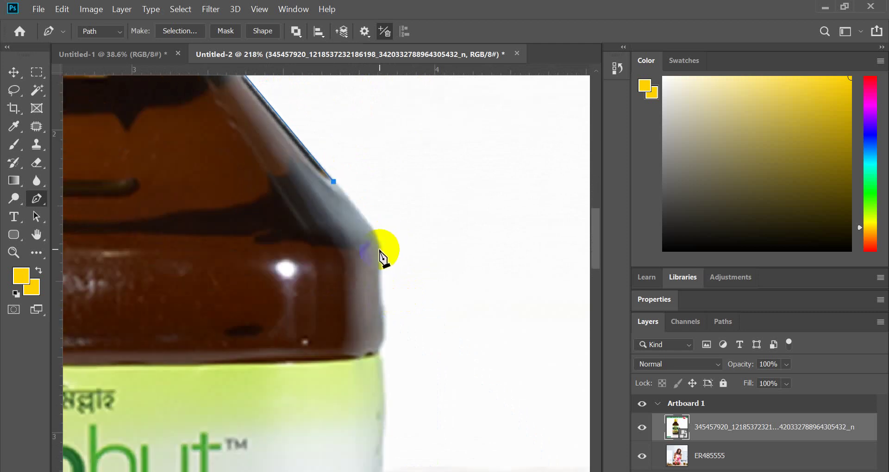
left_click_drag(379, 249, 379, 277)
key("ctrl+z")
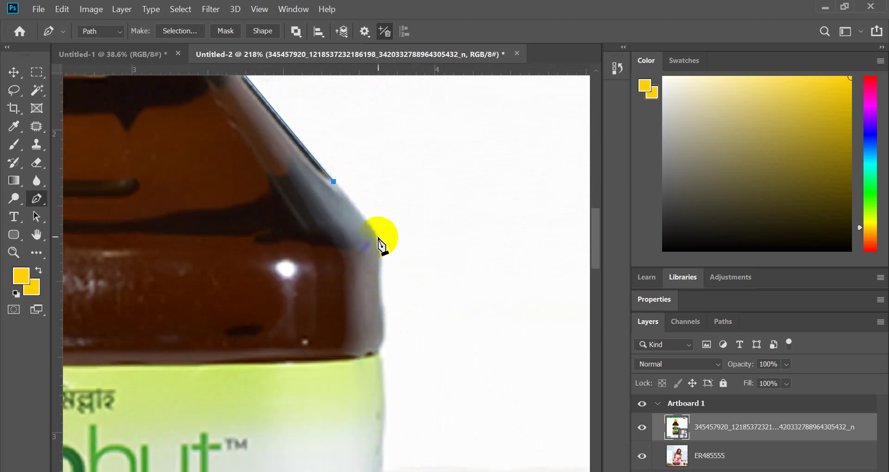
left_click_drag(376, 236, 382, 298)
scroll(383, 242, "down", 2)
left_click(381, 240)
left_click(380, 242)
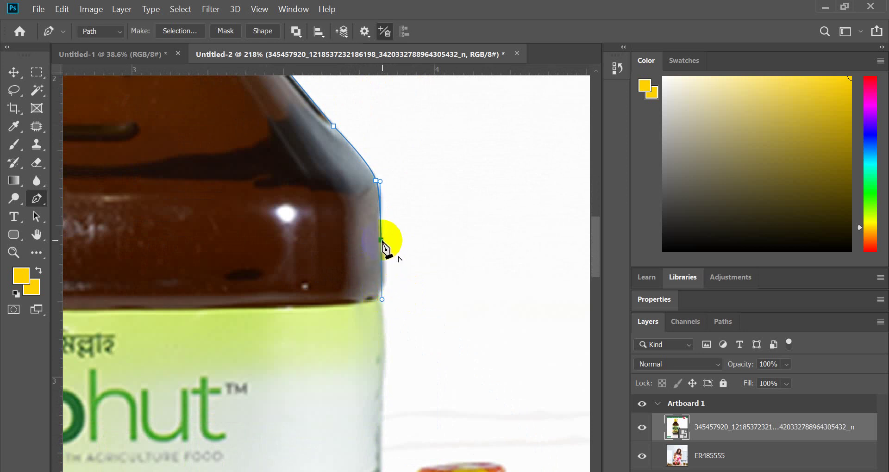
scroll(384, 248, "down", 2)
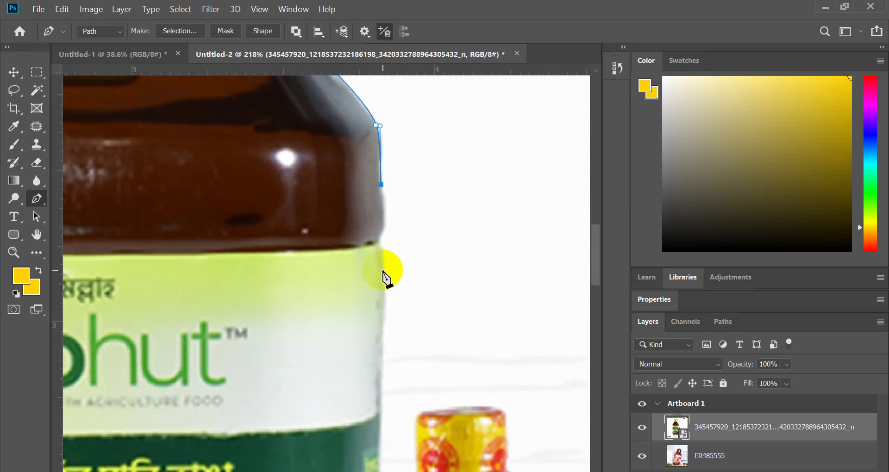
left_click_drag(371, 266, 373, 367)
left_click(379, 242)
scroll(384, 277, "down", 4)
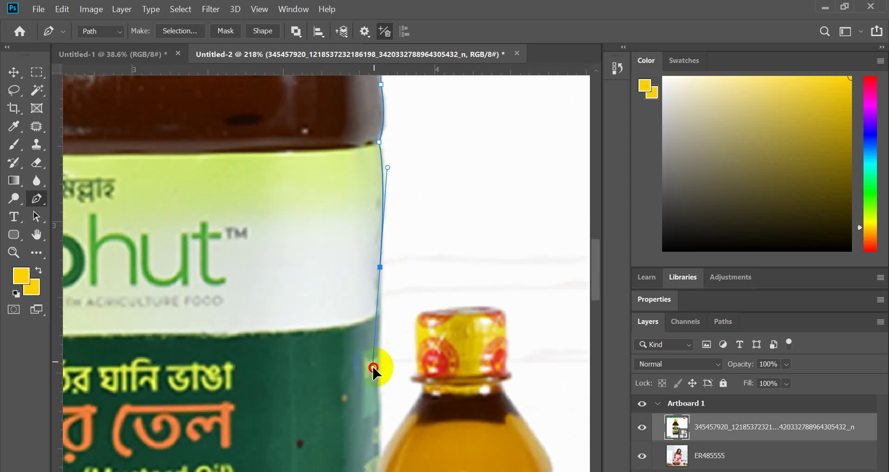
left_click(380, 267, "alt")
scroll(385, 273, "down", 4)
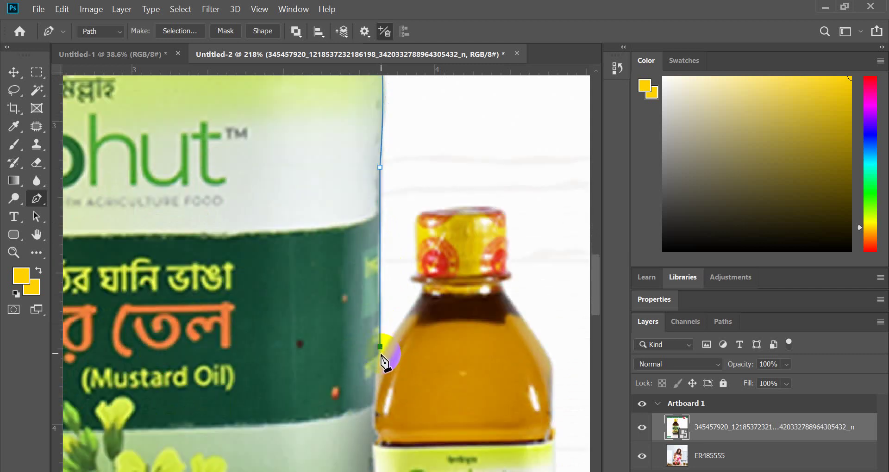
- Add points where the jar meets the neck, at the cap's left edge and over its top
mouse_move(421, 290)
left_mouse_down()
mouse_move(431, 276)
mouse_move(420, 293)
mouse_move(414, 277)
mouse_move(427, 271)
mouse_move(421, 276)
left_mouse_up()
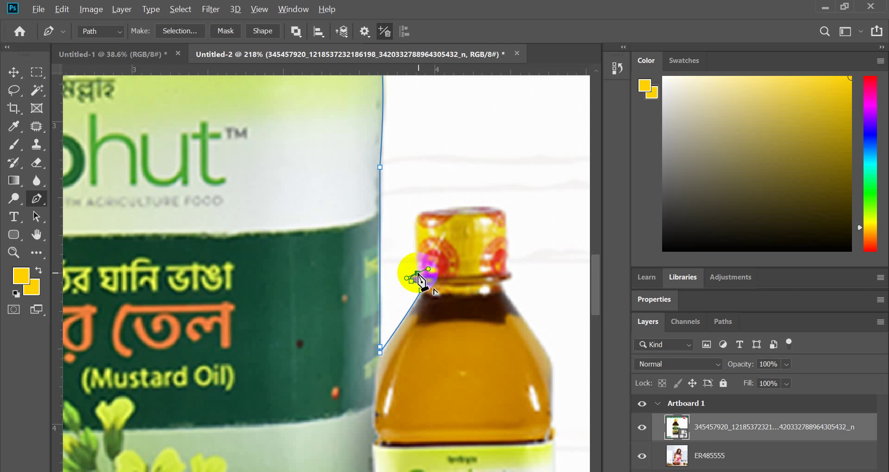
left_click(417, 225)
scroll(416, 225, "up", 3)
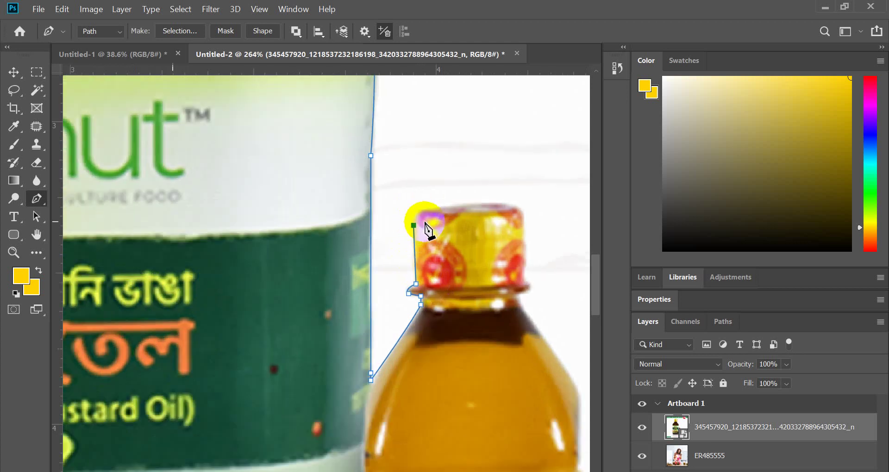
left_click(431, 210)
left_click_drag(458, 203, 457, 203)
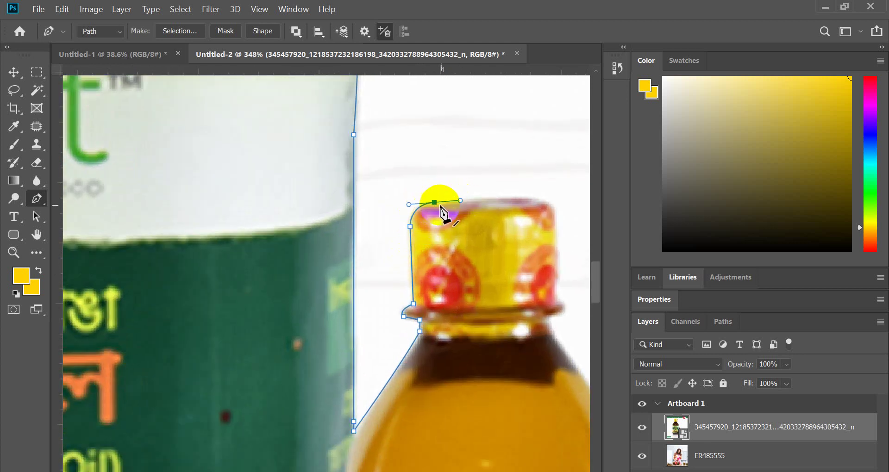
scroll(433, 204, "down", 3)
scroll(422, 222, "up", 3)
scroll(419, 225, "up", 2)
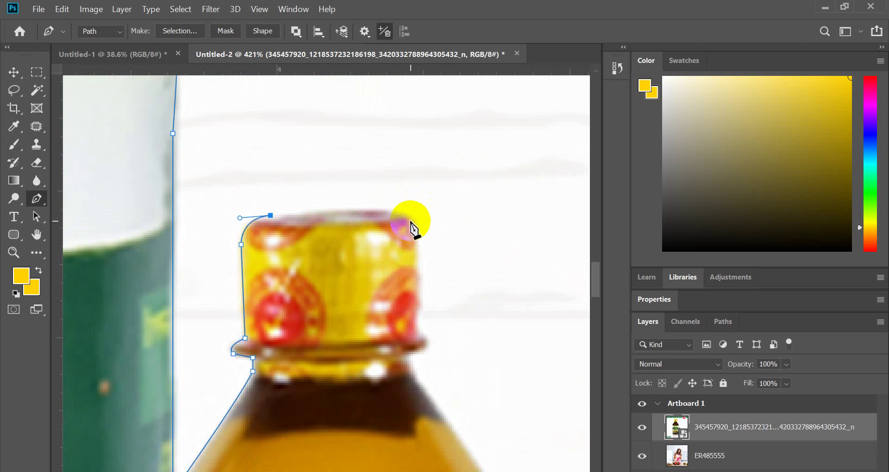
- Curve around the cap's top-right corner and down its right edge to a sharp turn at the rim
left_click_drag(411, 219, 429, 237)
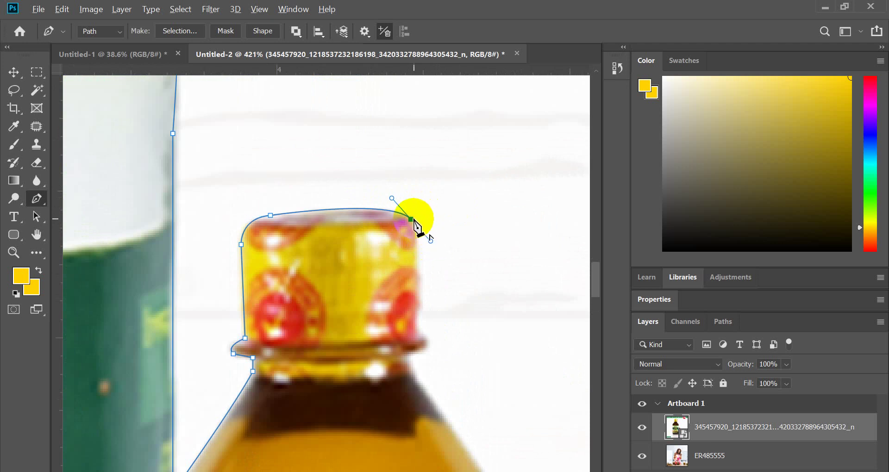
scroll(419, 227, "down", 2)
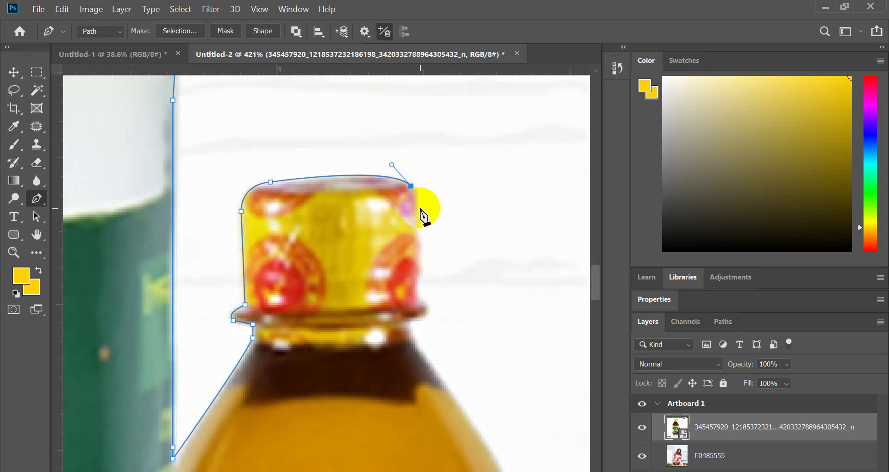
left_click_drag(419, 206, 419, 221)
left_click(419, 238)
scroll(422, 236, "down", 3)
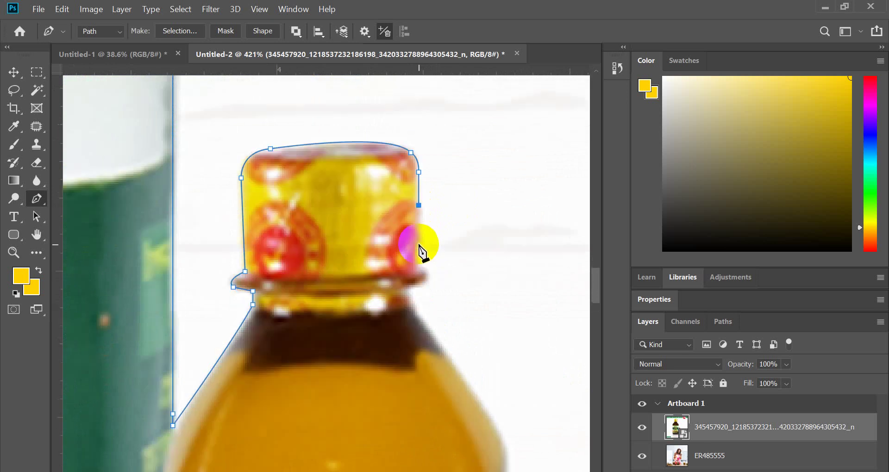
mouse_move(419, 252)
left_mouse_down()
mouse_move(420, 263)
mouse_move(419, 255)
left_mouse_up()
left_click(427, 266)
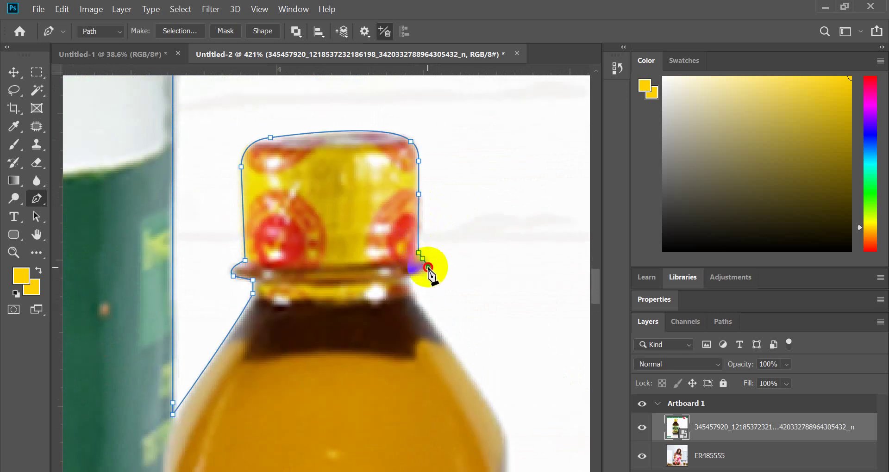
scroll(413, 278, "up", 2)
left_click_drag(398, 278, 378, 280)
left_click(409, 278, "alt")
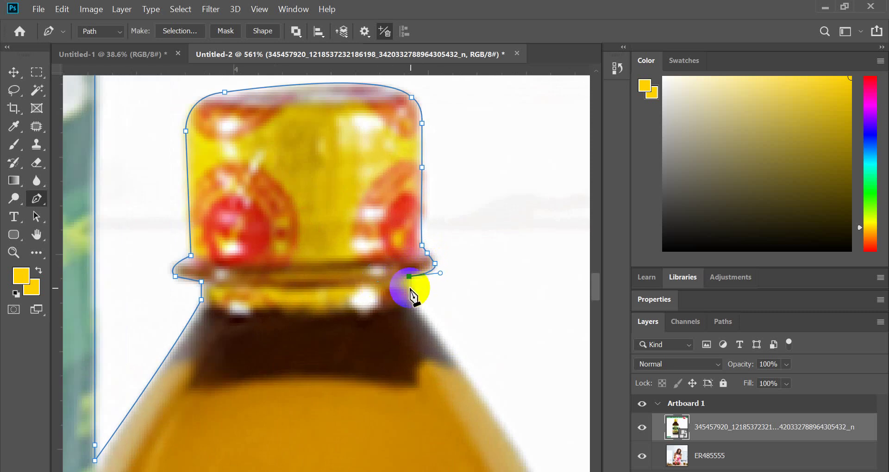
scroll(411, 290, "down", 2)
- Continue from the cap's lower right down the bottle's shoulder with corner anchors
left_click(415, 247)
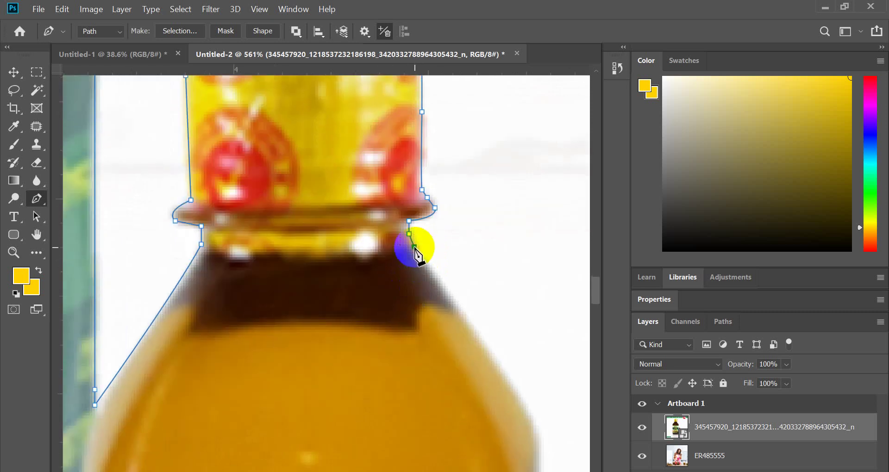
scroll(444, 278, "down", 2)
scroll(478, 309, "down", 1)
left_click(484, 247)
left_click(510, 279)
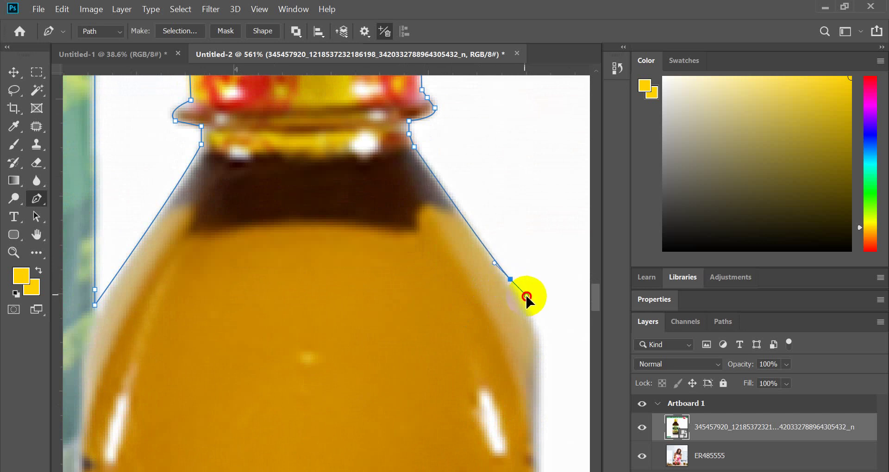
left_click_drag(537, 313, 543, 325)
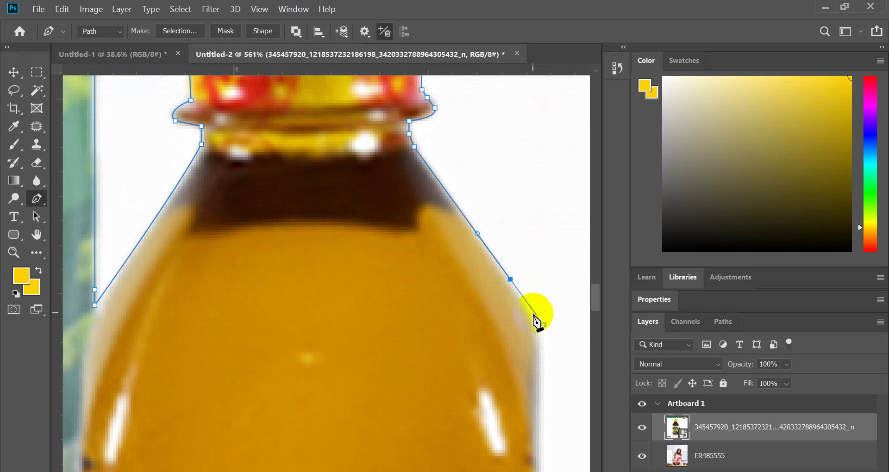
left_click(510, 280, "alt")
scroll(328, 252, "down", 3)
scroll(357, 288, "down", 1)
scroll(392, 215, "up", 2)
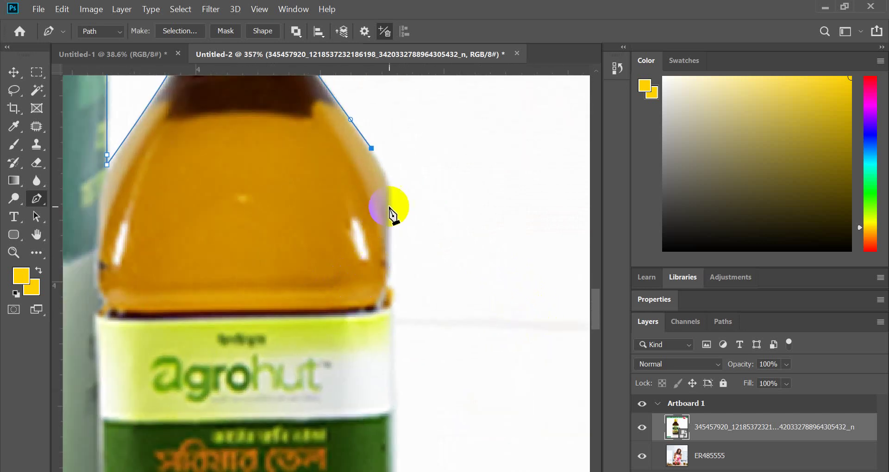
left_click_drag(390, 201, 392, 231)
left_click(390, 202)
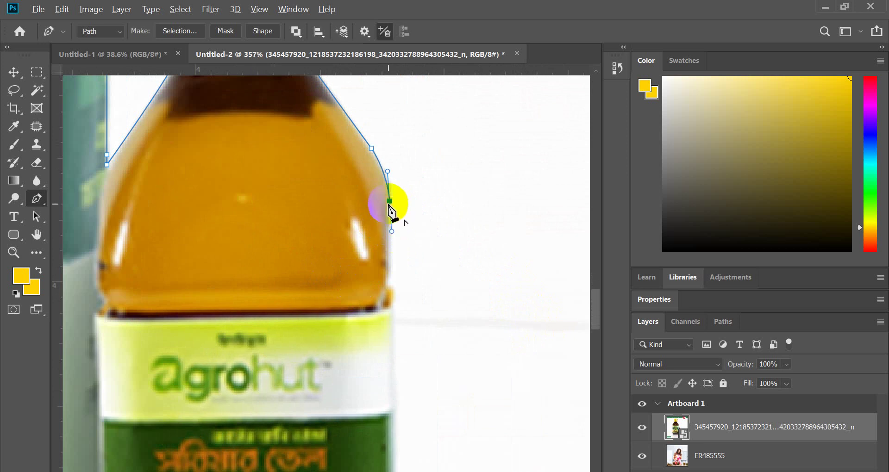
- Run a straight segment down the bottle's right side, undoing one misplaced anchor
scroll(391, 218, "down", 1)
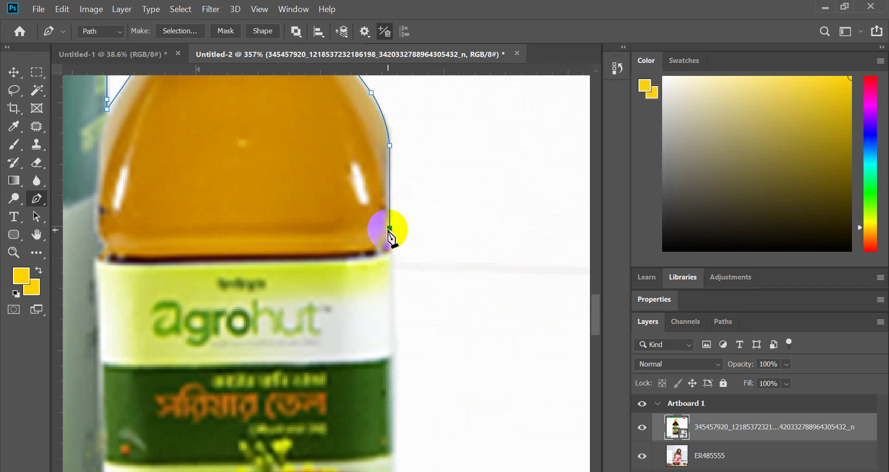
scroll(391, 239, "down", 3)
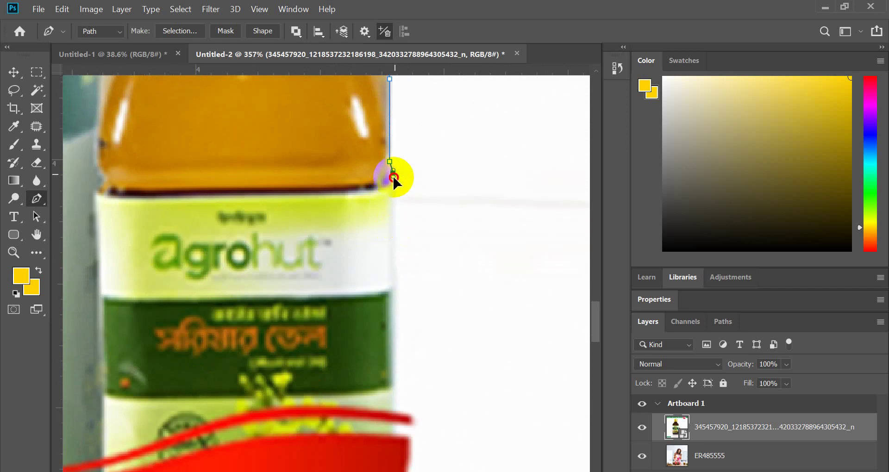
left_click_drag(394, 178, 392, 187)
left_click(392, 173, "alt")
scroll(391, 260, "down", 4)
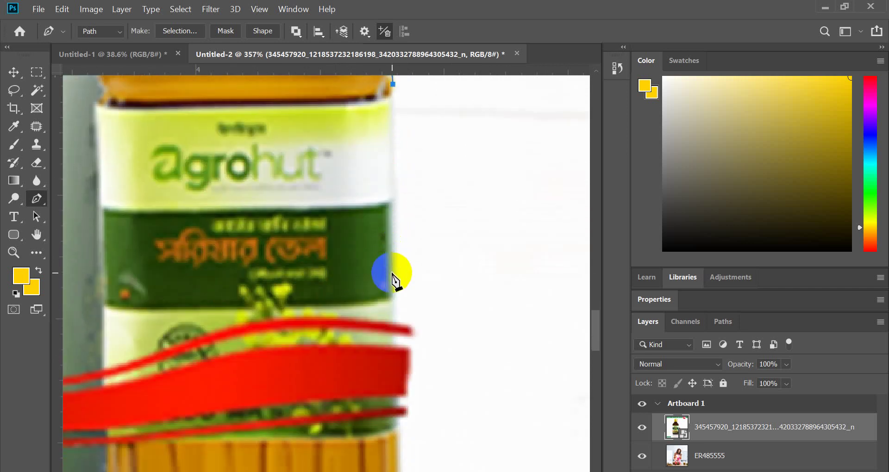
left_click(393, 275)
scroll(393, 269, "down", 3)
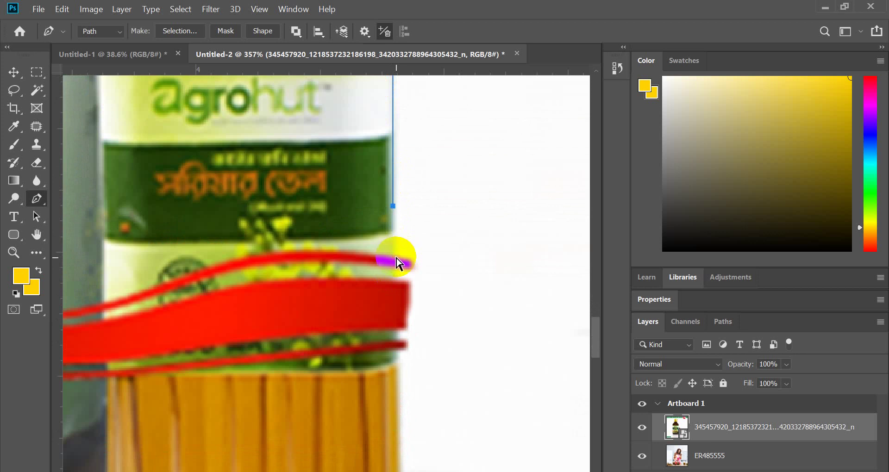
left_click(397, 257)
scroll(398, 268, "down", 5)
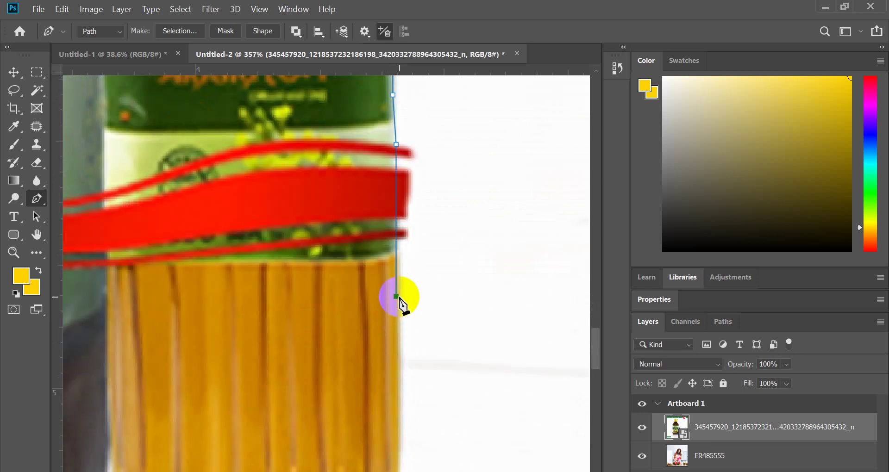
key("ctrl+z")
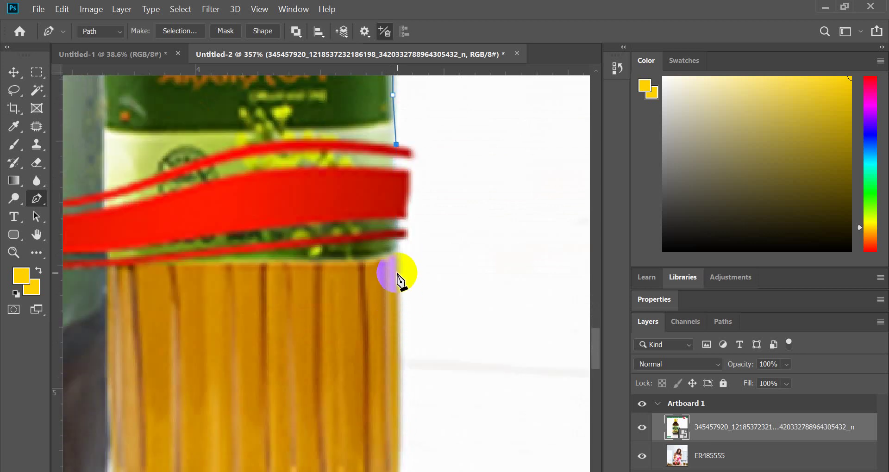
- Curve the path around the bottle's bottom-right corner onto its base
scroll(400, 276, "down", 7)
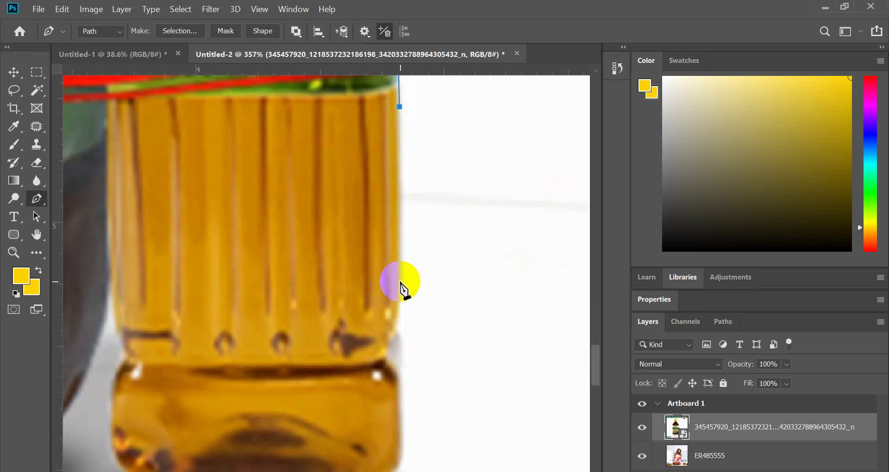
scroll(401, 287, "down", 3)
left_click_drag(388, 281, 373, 302)
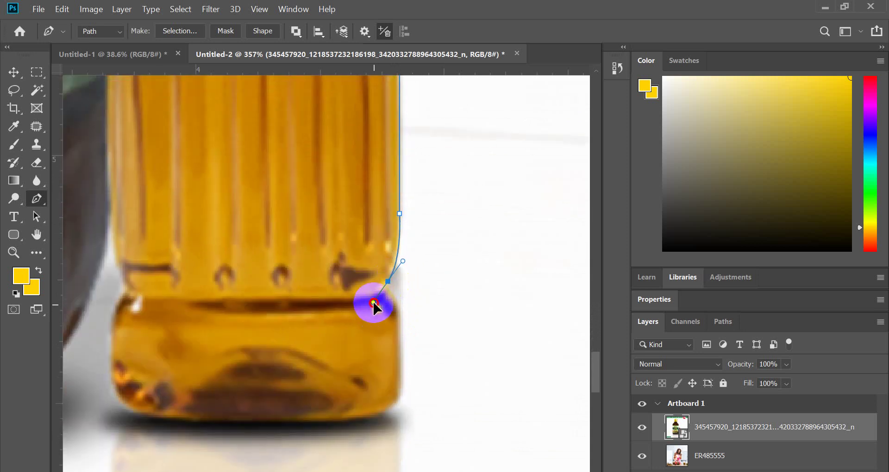
left_click(389, 282, "alt")
scroll(394, 296, "down", 2)
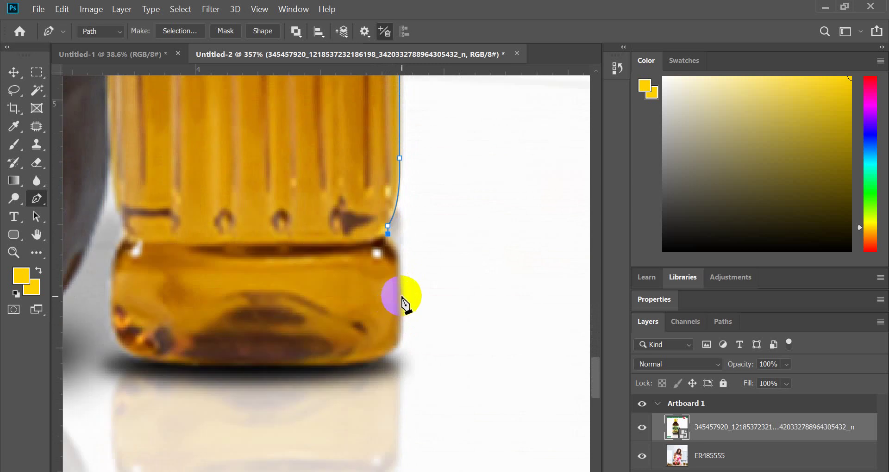
left_click_drag(401, 295, 401, 254)
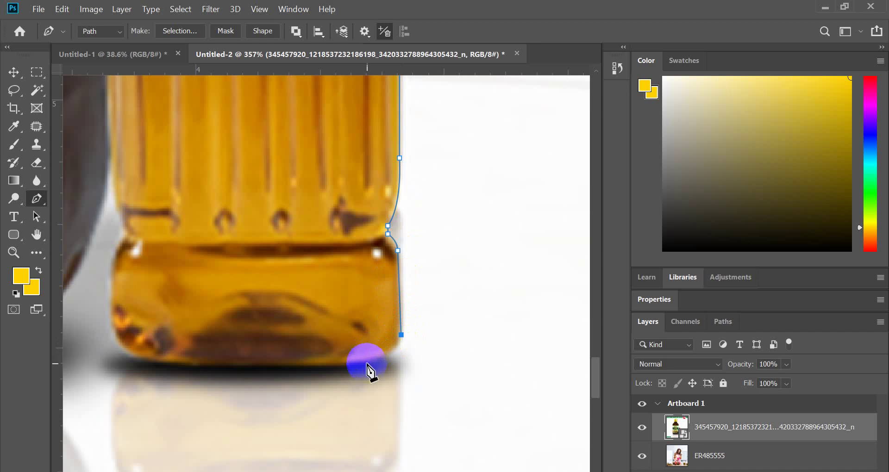
mouse_move(348, 366)
left_mouse_down()
mouse_move(331, 383)
mouse_move(395, 362)
mouse_move(331, 364)
left_mouse_up()
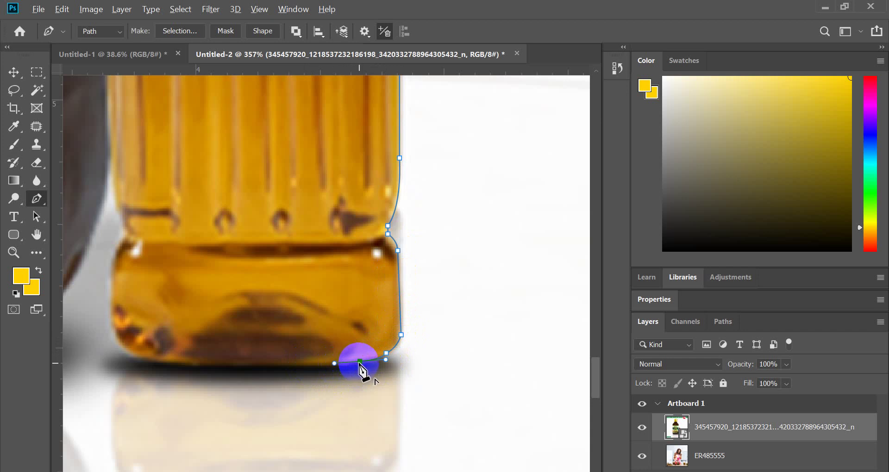
- Run the path along the bottom edge to a corner at the small bottle's bottom-left
left_click(359, 361, "alt")
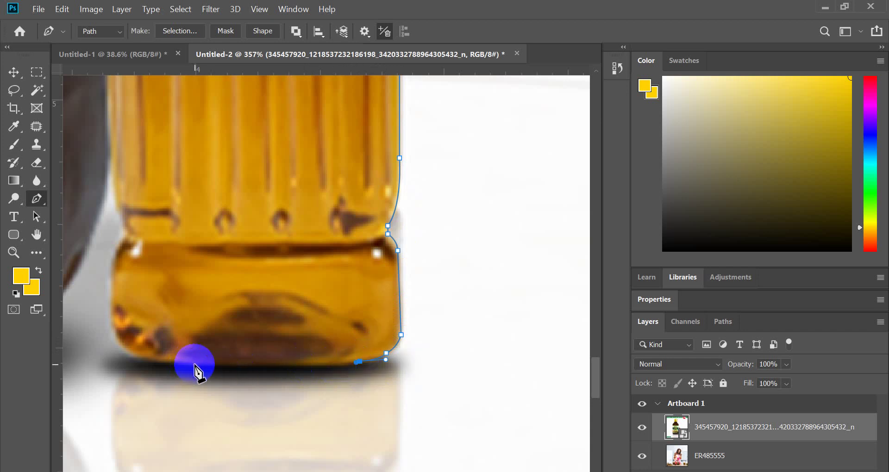
left_click(193, 363)
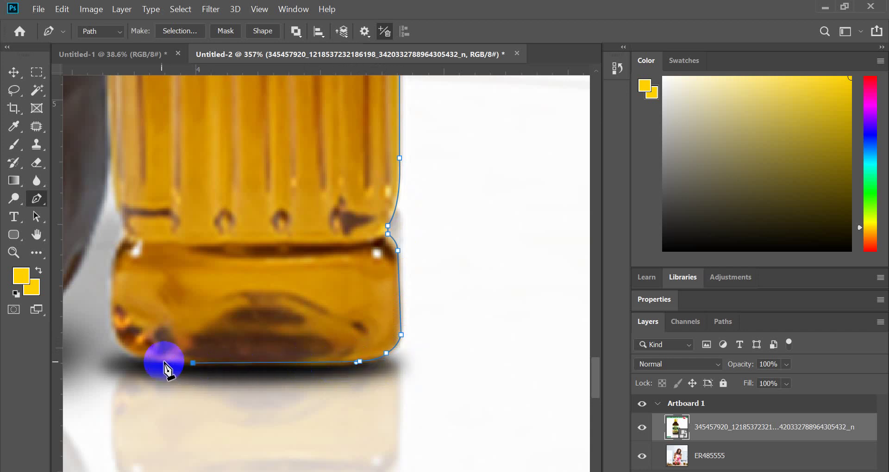
left_click_drag(139, 357, 115, 350)
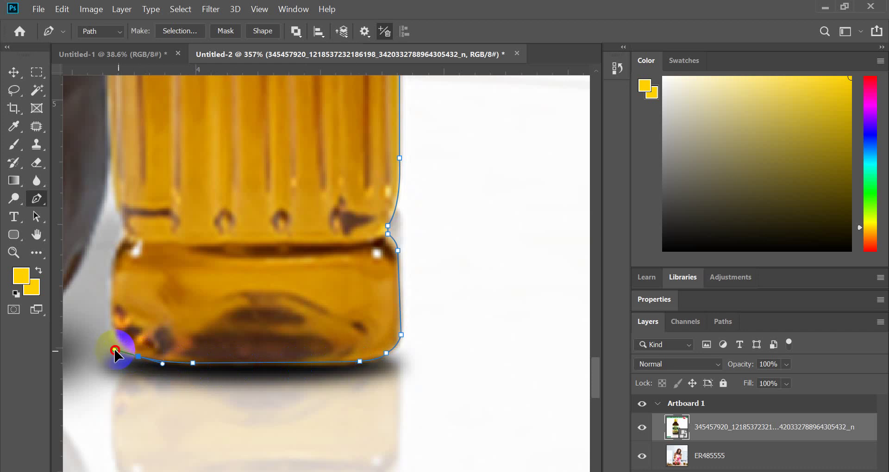
key("ctrl+z")
left_click(132, 358)
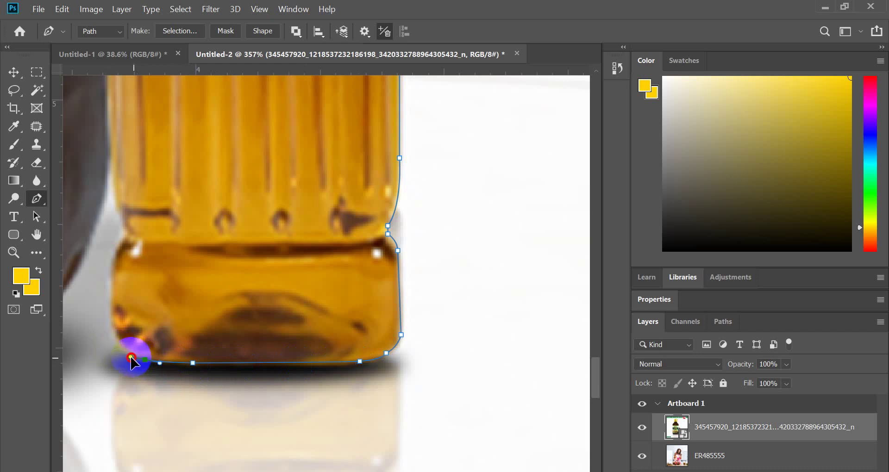
left_click(146, 360, "alt")
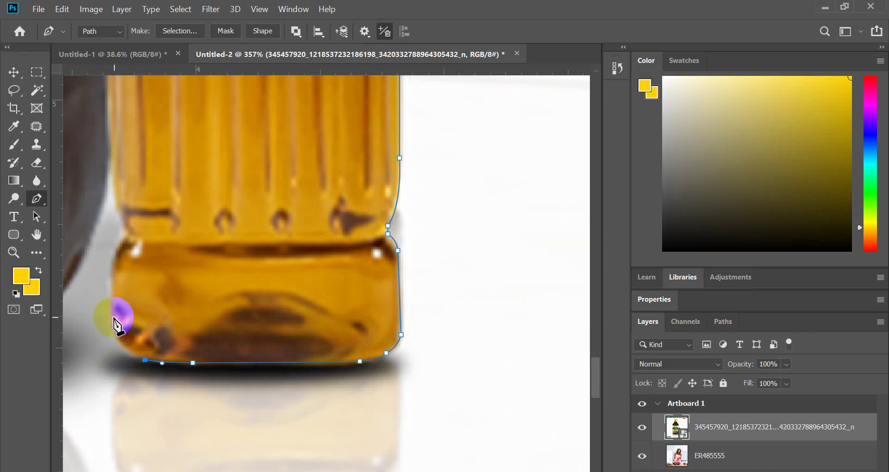
- Trace up the small bottle's left side through its waist indentation to the upper edge
left_click_drag(112, 316, 109, 271)
left_click(113, 317, "alt")
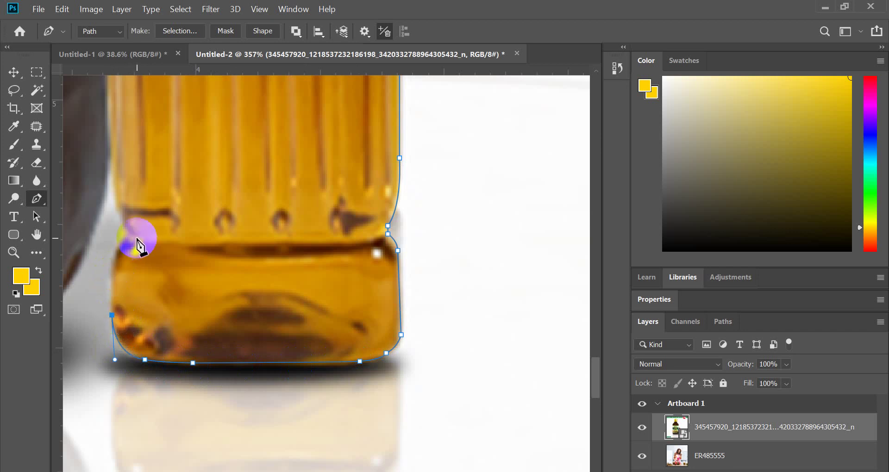
left_click_drag(128, 236, 154, 228)
left_click(129, 236, "alt")
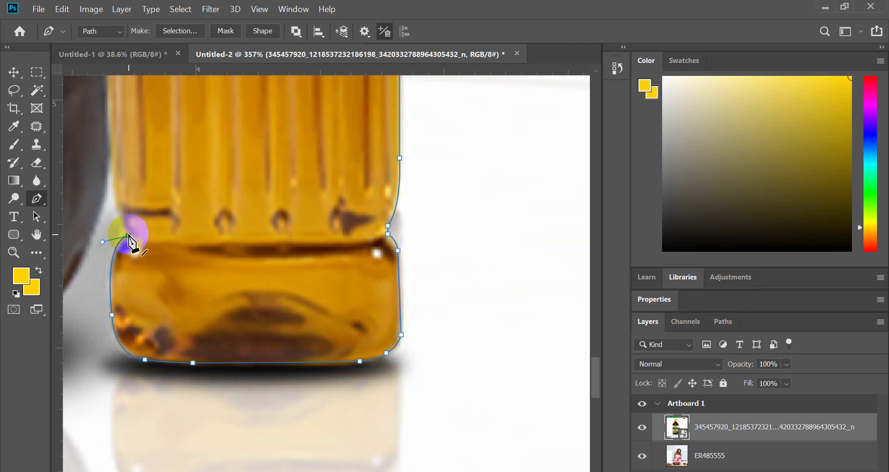
left_click(127, 230)
left_click(123, 219)
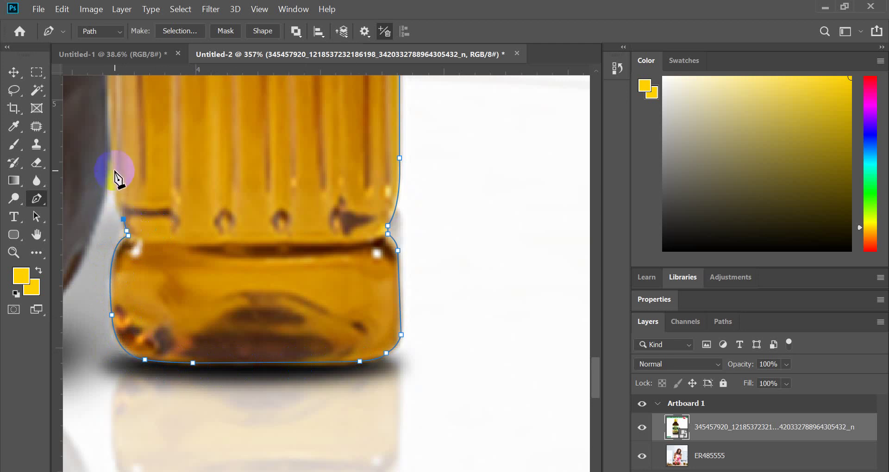
left_click_drag(111, 161, 113, 114)
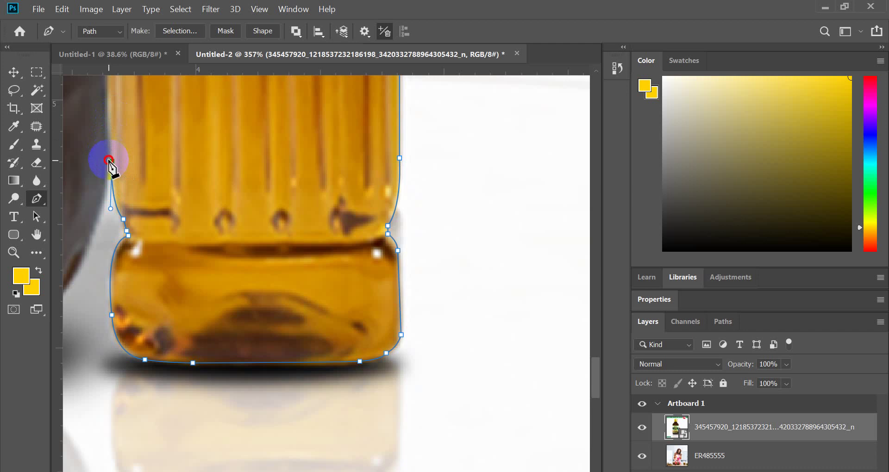
left_click(109, 160)
- Curve the path down the large jar's side and around its bottom corner
scroll(189, 239, "down", 5)
scroll(141, 264, "up", 5)
scroll(144, 262, "up", 1)
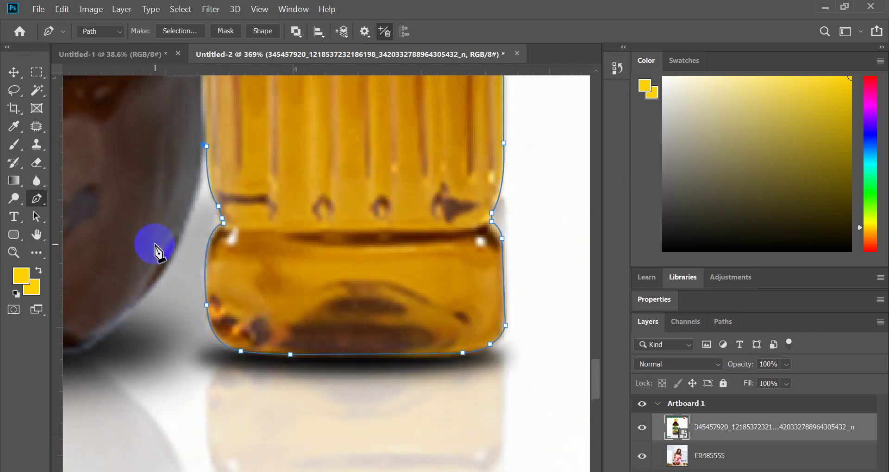
left_click_drag(160, 276, 122, 325)
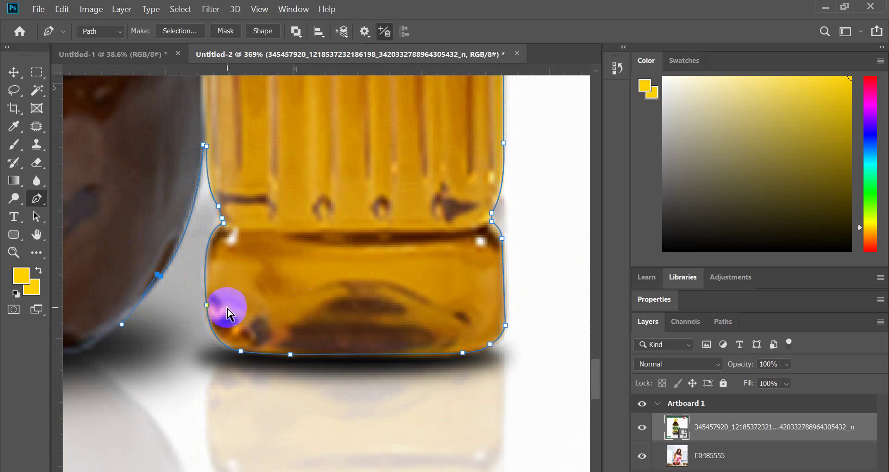
left_click(161, 277, "alt")
scroll(264, 318, "down", 8)
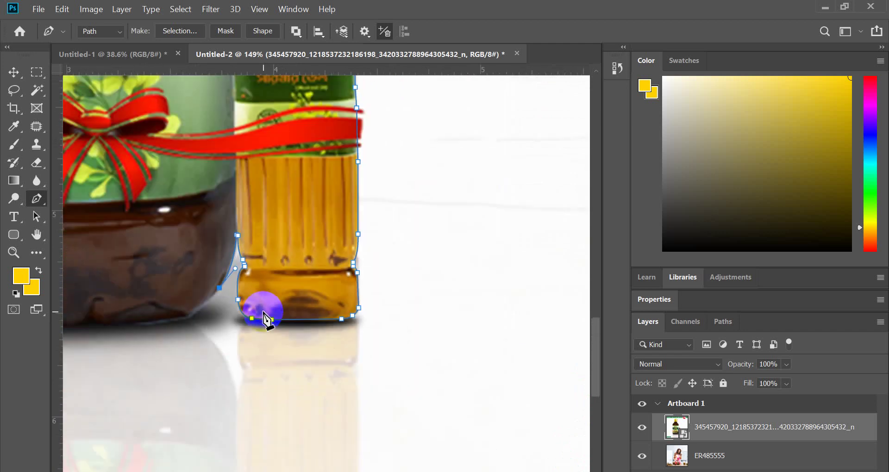
scroll(232, 328, "up", 5)
scroll(231, 329, "up", 3)
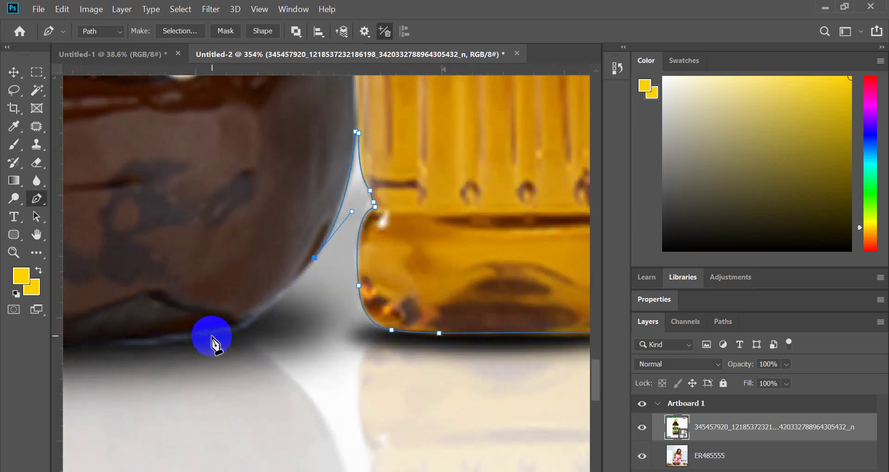
left_click_drag(208, 334, 139, 345)
left_click(208, 335, "alt")
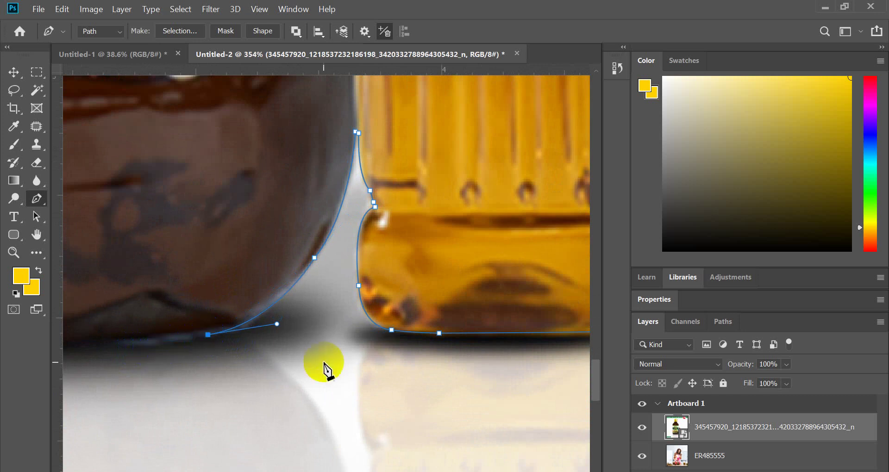
- Shape the path along the jar's bottom edge back to the start, closing the outline
scroll(324, 371, "down", 8)
scroll(324, 370, "up", 4)
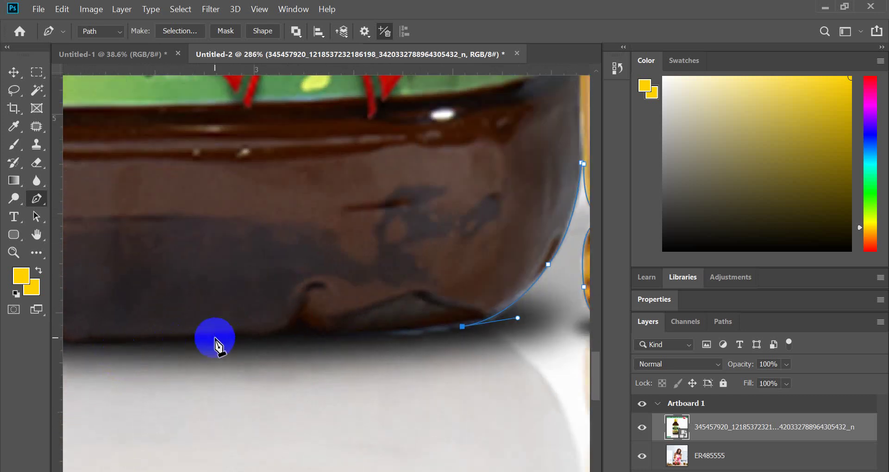
left_click(131, 339)
left_click_drag(130, 339, 106, 341)
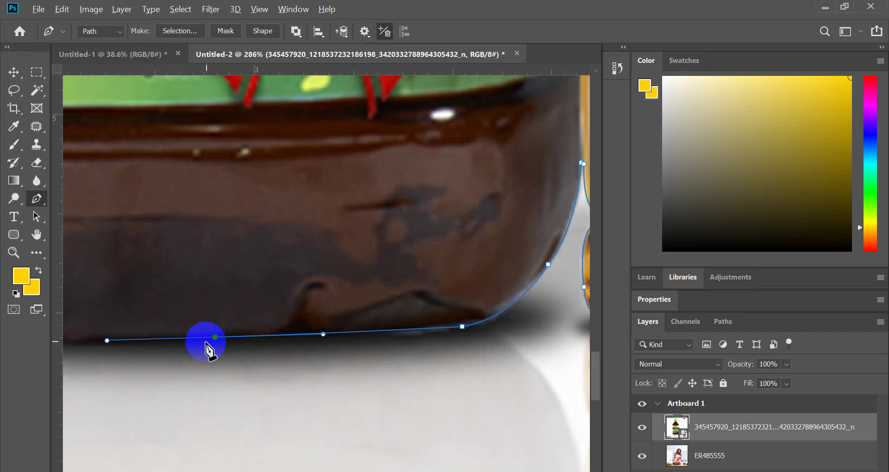
scroll(409, 377, "down", 3)
scroll(250, 373, "up", 2)
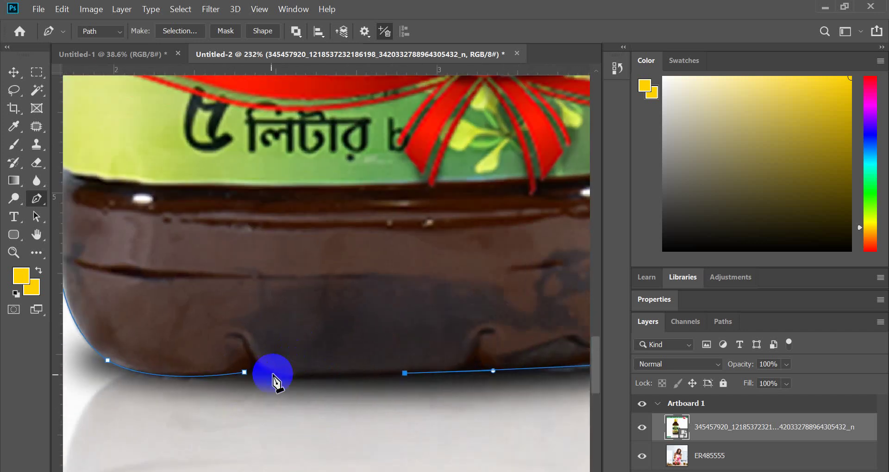
scroll(248, 374, "down", 5)
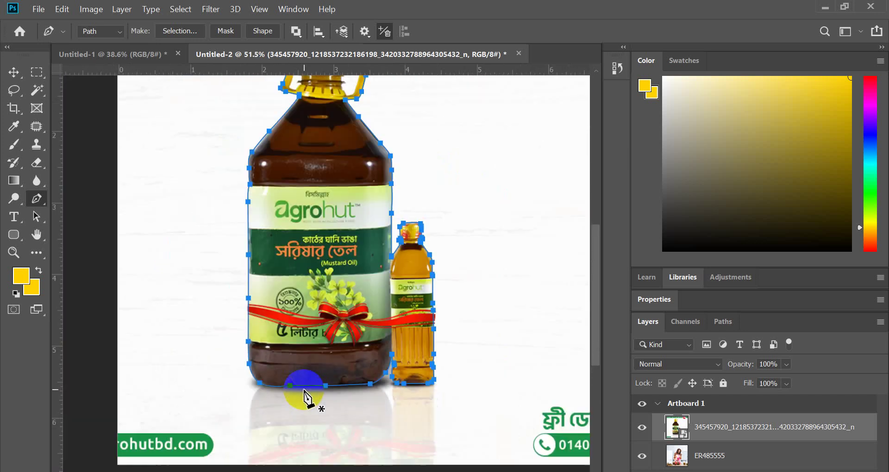
scroll(368, 380, "up", 2)
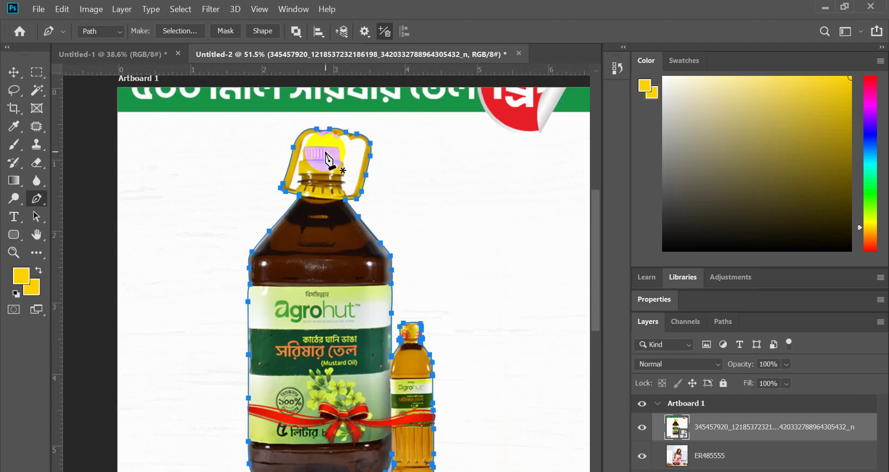
- Trace the handle's inner lower-left, left arm, sharp top-left corner and inner top with pen anchors
scroll(332, 159, "up", 4)
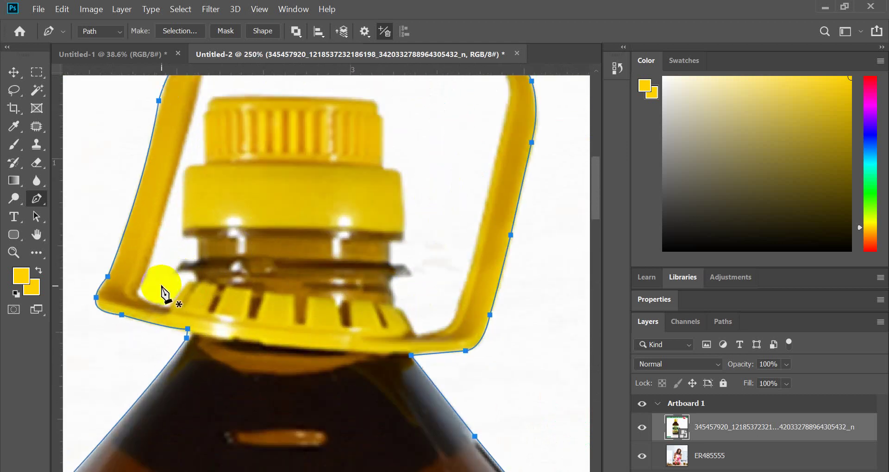
scroll(198, 293, "up", 2)
left_click_drag(196, 282, 117, 273)
left_click(132, 294, "alt")
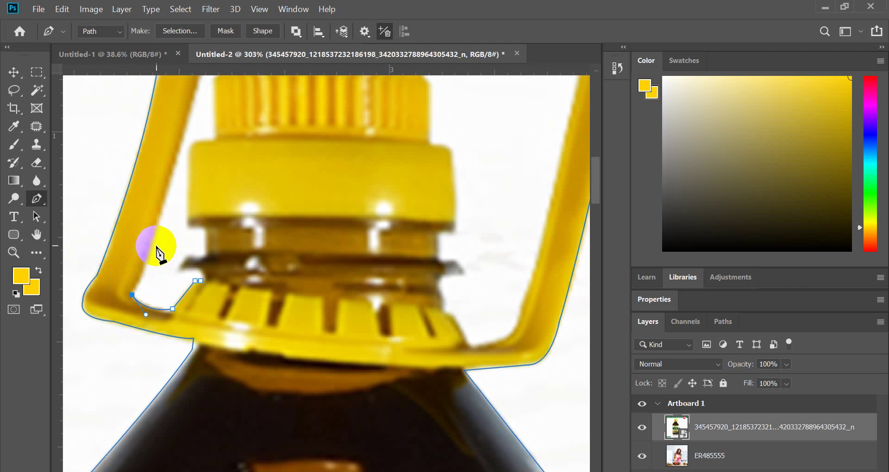
scroll(153, 238, "up", 3)
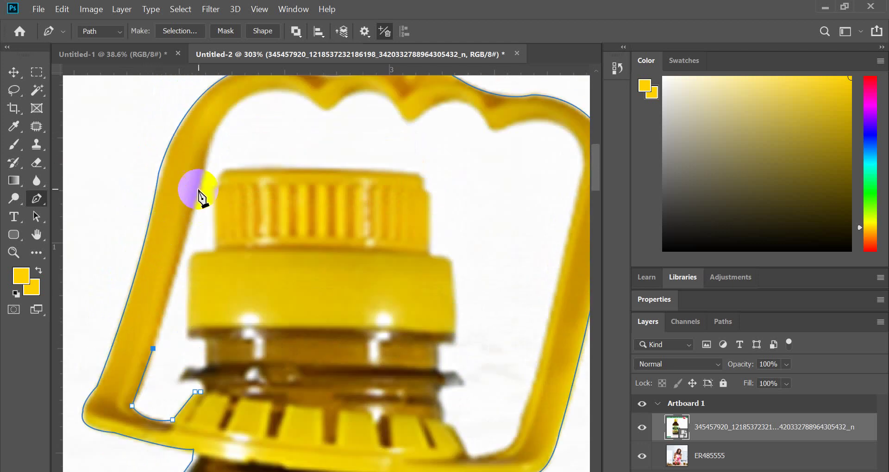
left_click_drag(201, 186, 212, 150)
scroll(216, 162, "up", 1)
left_click(236, 136)
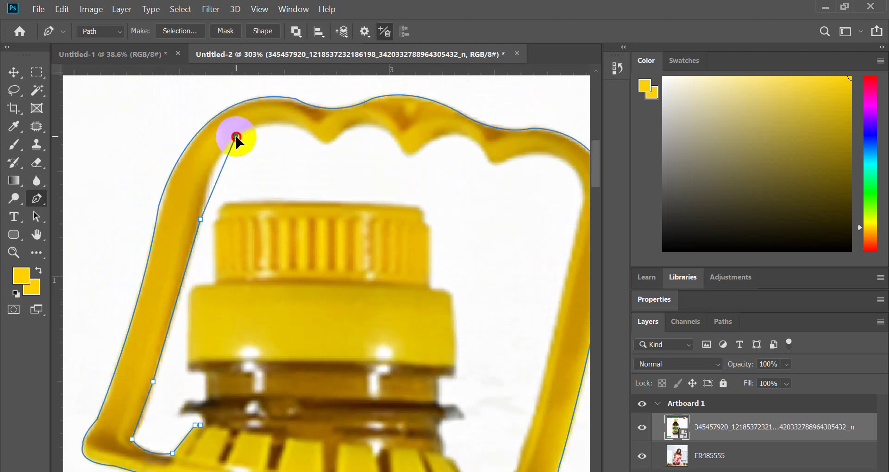
left_click_drag(259, 124, 236, 139)
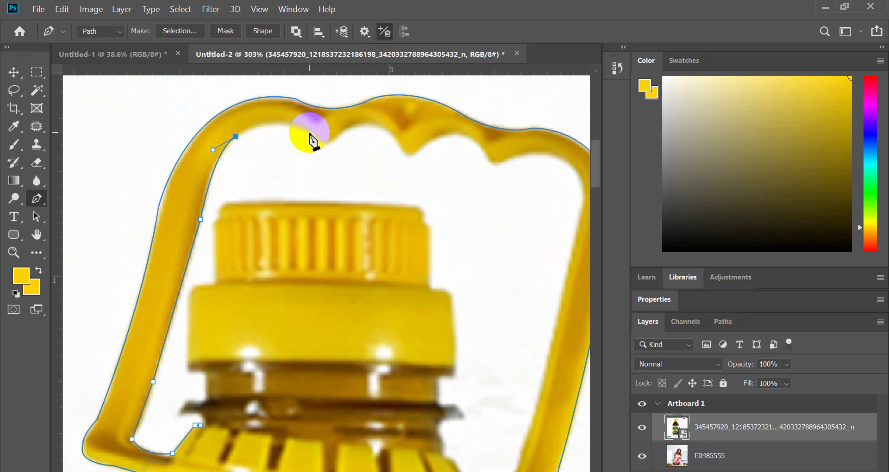
left_click_drag(326, 142, 347, 159)
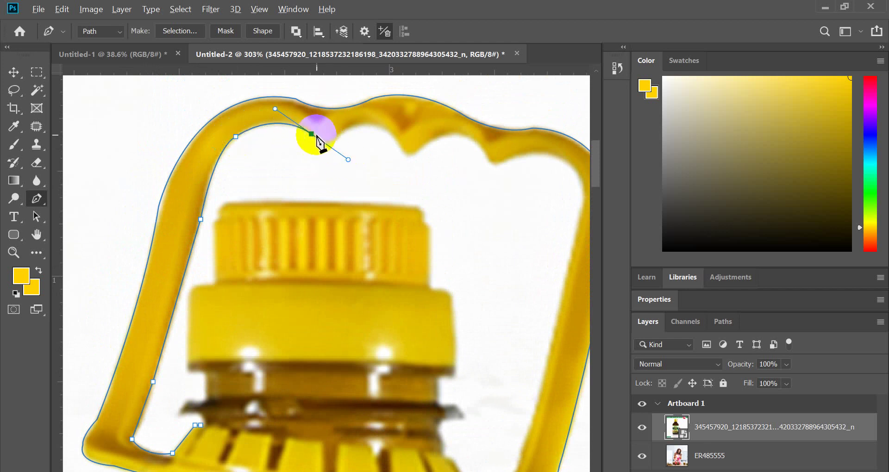
left_click(311, 134, "alt")
- Curve the path over the grip's bumps and around the handle's inner top-right corner
left_click(327, 145)
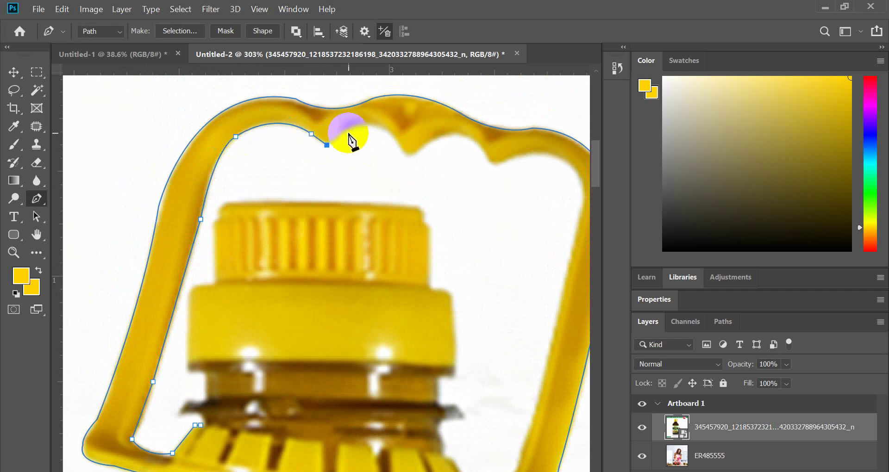
left_click_drag(386, 130, 411, 153)
left_click(386, 129, "alt")
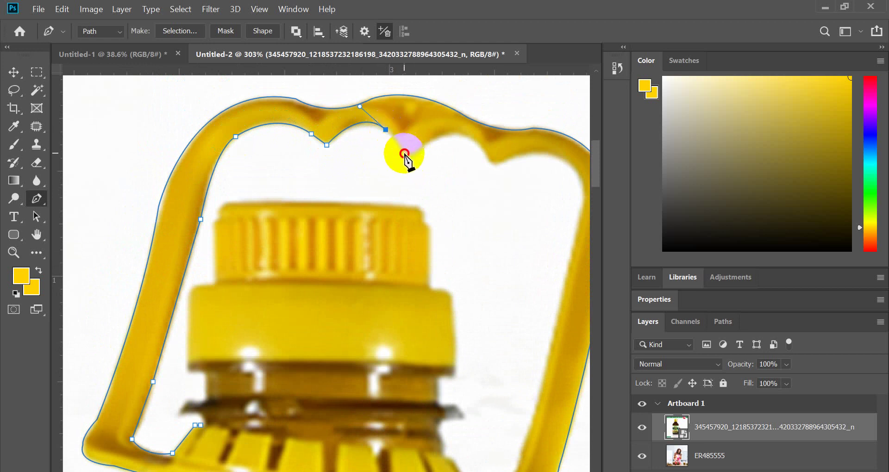
left_click(404, 153)
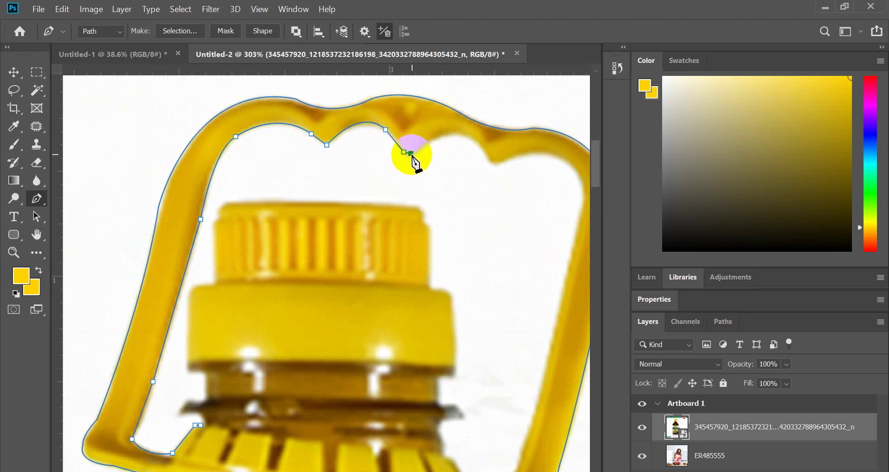
left_click_drag(484, 150, 501, 163)
left_click(472, 140, "alt")
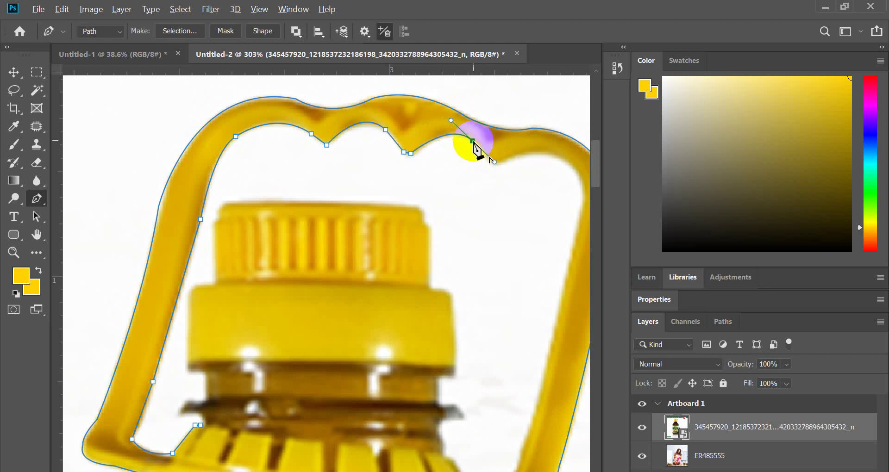
left_click_drag(489, 159, 494, 167)
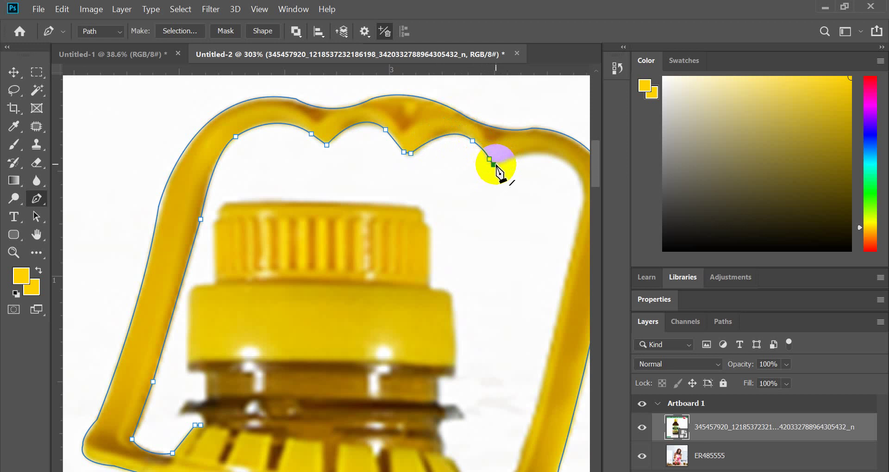
scroll(496, 173, "down", 2)
scroll(464, 183, "up", 1)
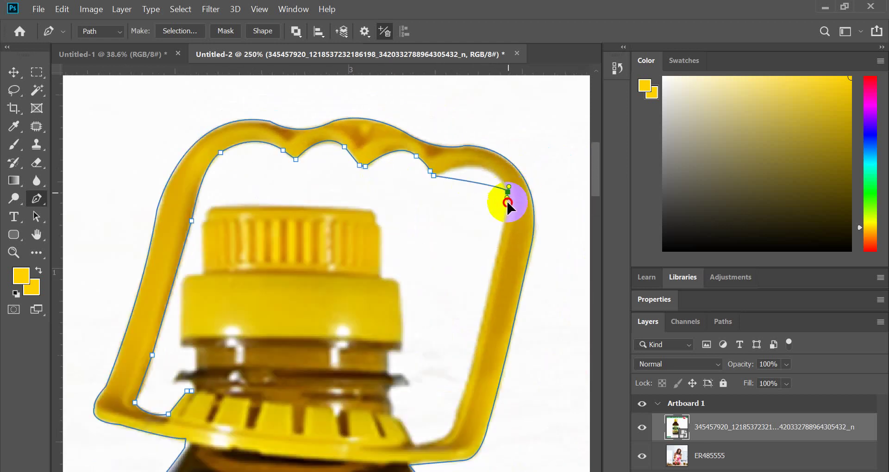
mouse_move(507, 203)
left_mouse_down()
mouse_move(532, 242)
mouse_move(512, 208)
mouse_move(481, 259)
mouse_move(498, 208)
left_mouse_up()
- Run the path down the inner right arm, around the bottom-right corner, toward the cap collar
scroll(513, 209, "down", 1)
scroll(498, 209, "down", 1)
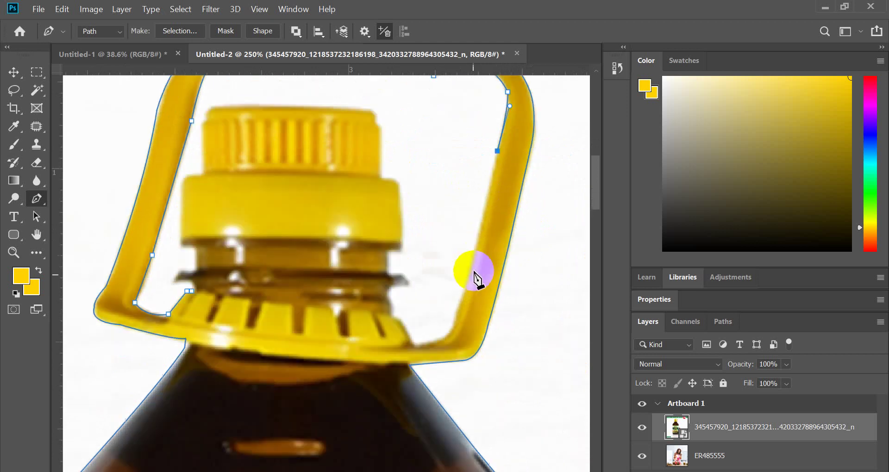
left_click(458, 314)
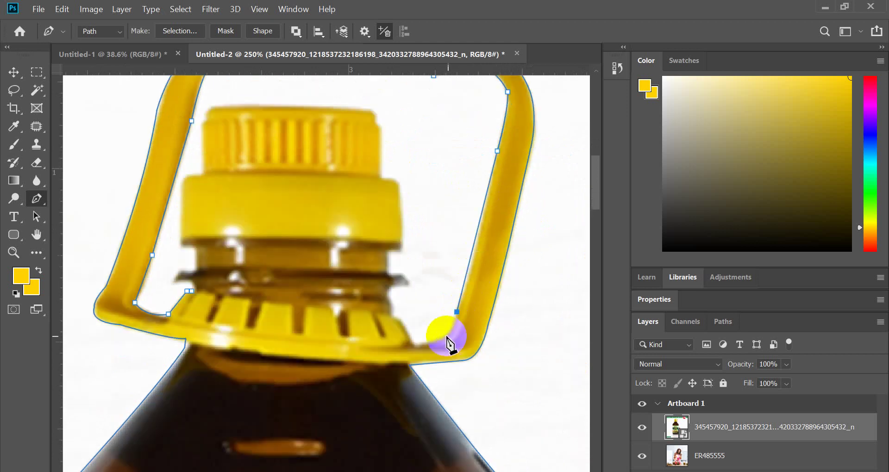
left_click_drag(415, 345, 376, 345)
left_click(416, 344)
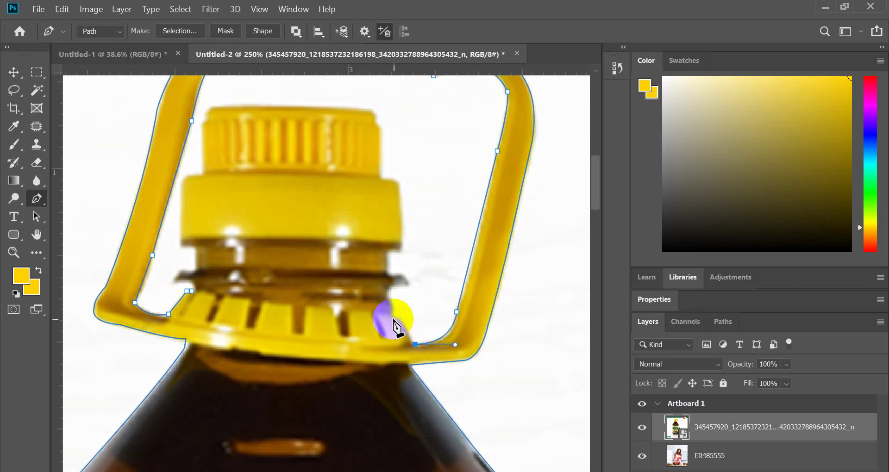
left_click_drag(392, 317, 378, 316)
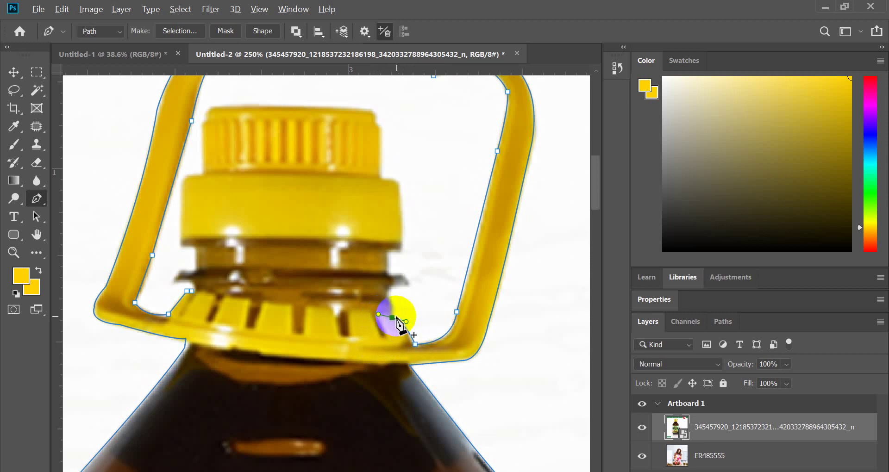
left_click(393, 318)
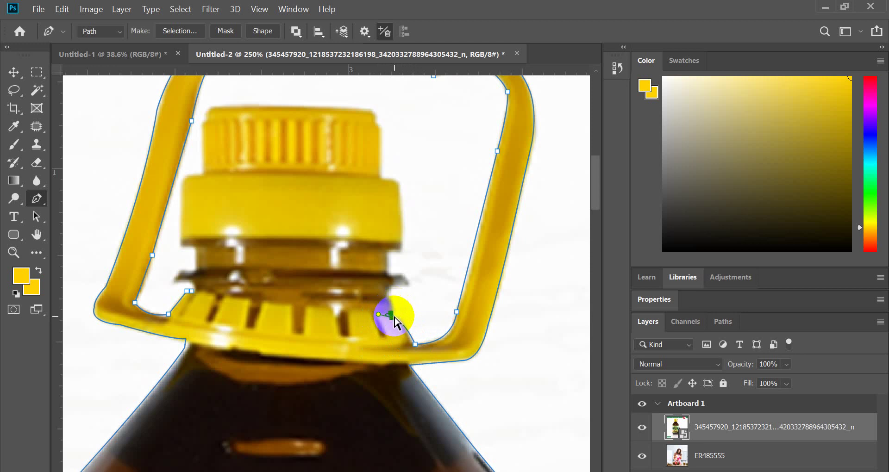
left_click(393, 318)
left_click_drag(393, 316, 369, 276)
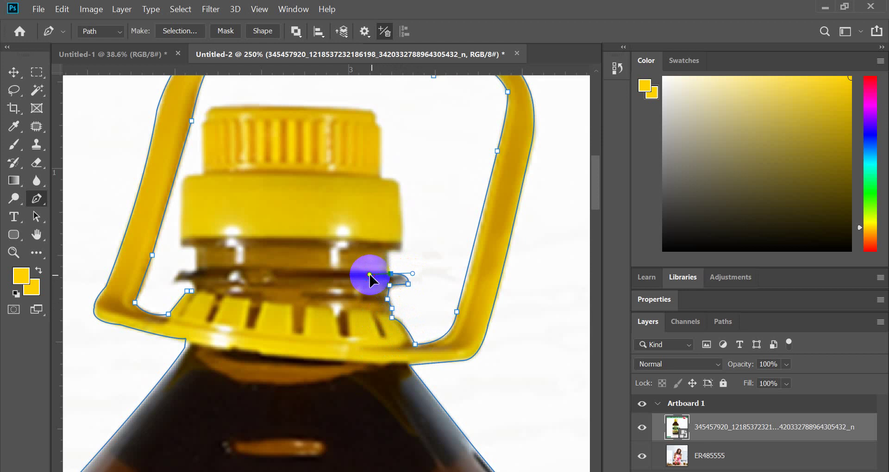
- Continue the path up the neck and cap's right side to its top-right corner
left_click(391, 274)
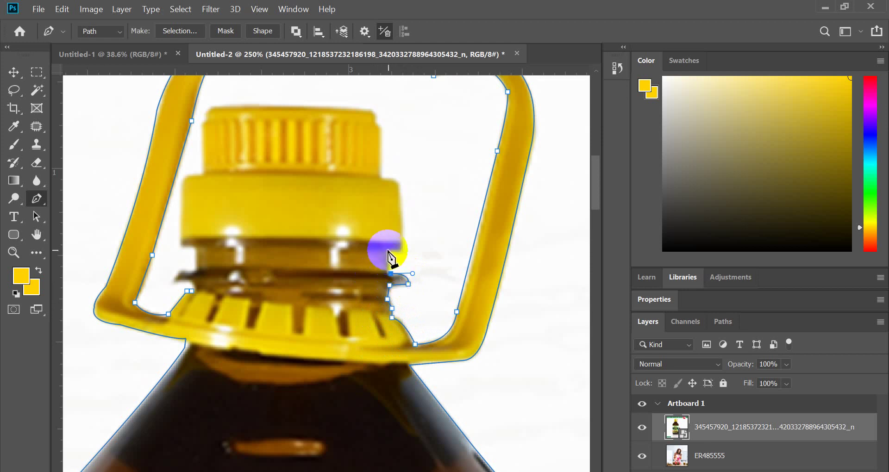
left_click_drag(388, 251, 403, 250)
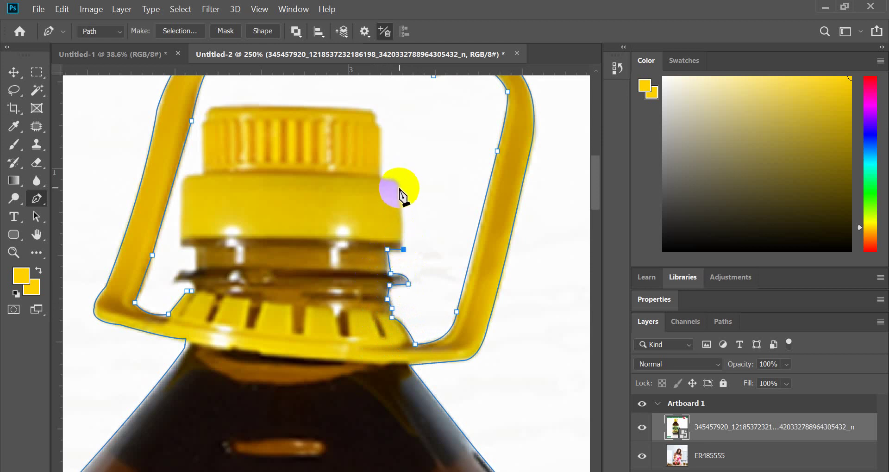
mouse_move(391, 175)
left_mouse_down()
mouse_move(399, 188)
mouse_move(392, 185)
left_mouse_up()
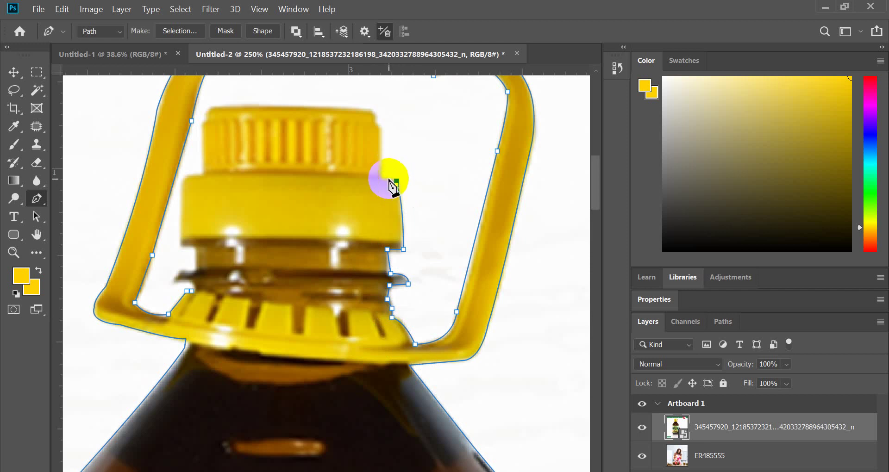
left_click(382, 135)
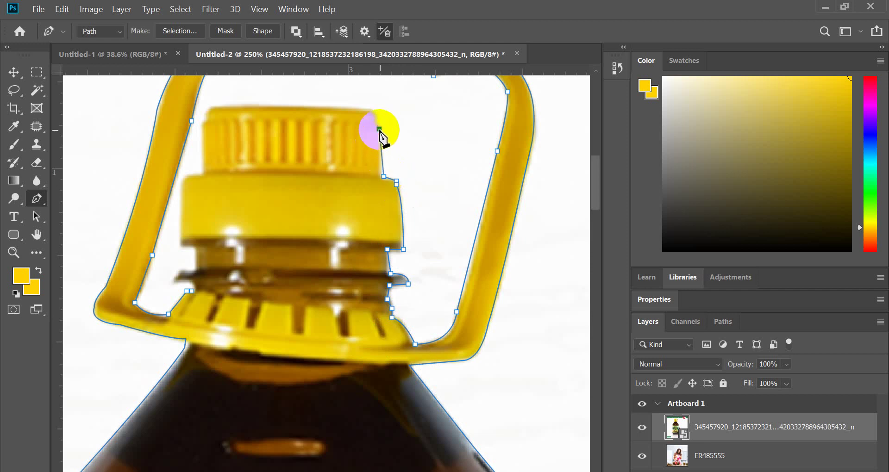
scroll(377, 131, "up", 3)
left_click(375, 153)
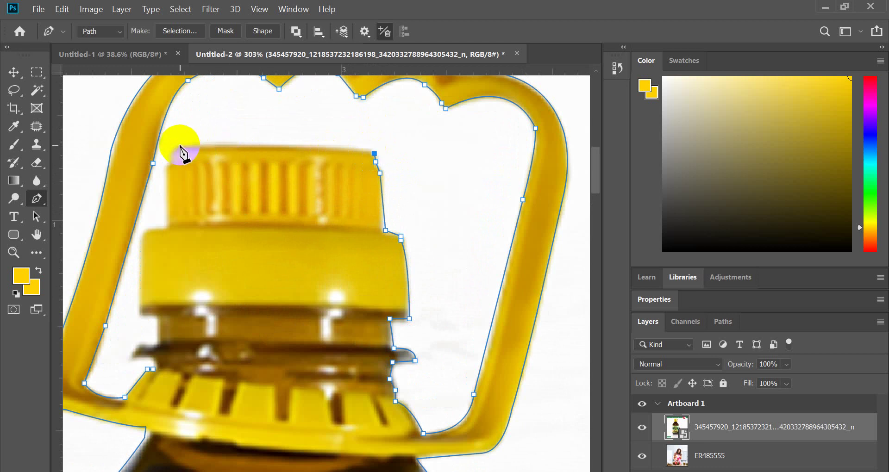
- Trace the cap's top edge to a sharp top-left corner, undoing a misplaced anchor
key("ctrl+z")
scroll(377, 188, "down", 2)
scroll(302, 172, "up", 2)
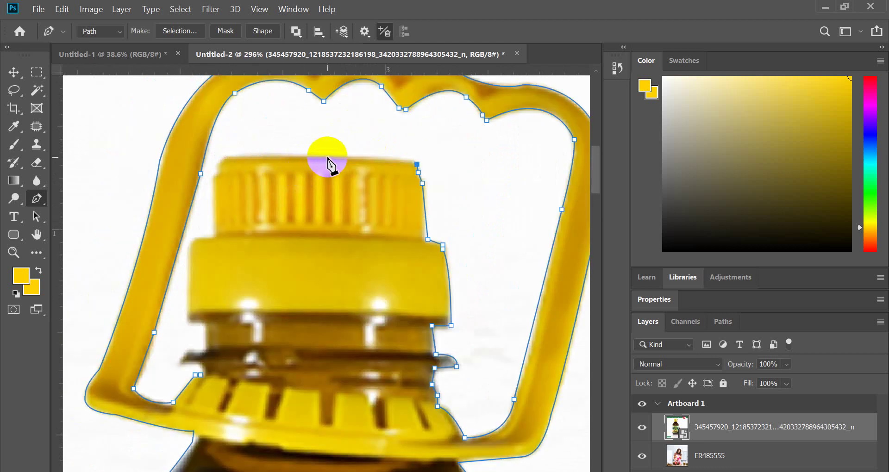
left_click_drag(358, 156, 325, 155)
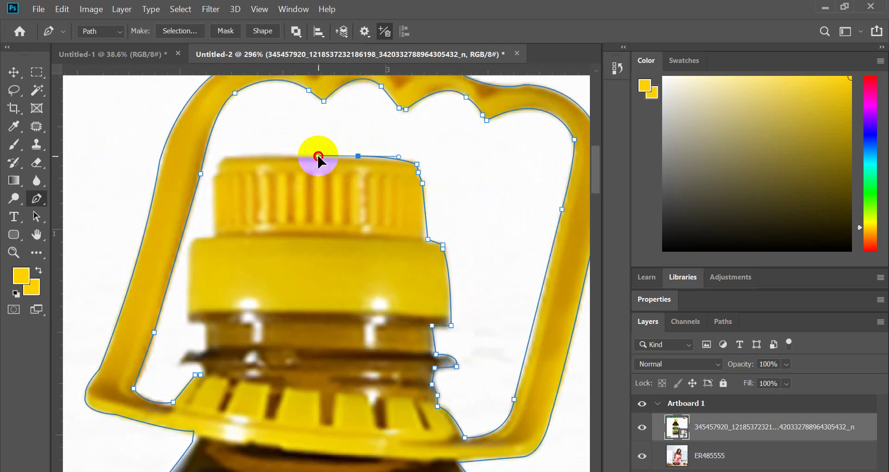
left_click(358, 156, "alt")
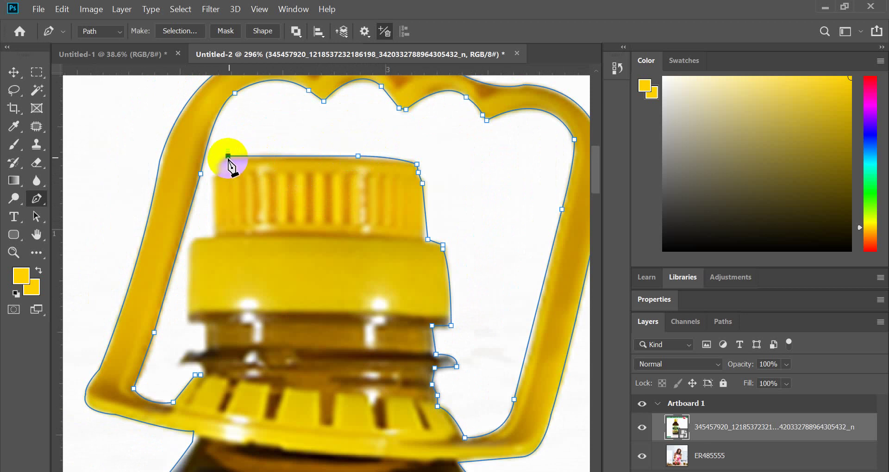
left_click_drag(201, 173, 219, 175)
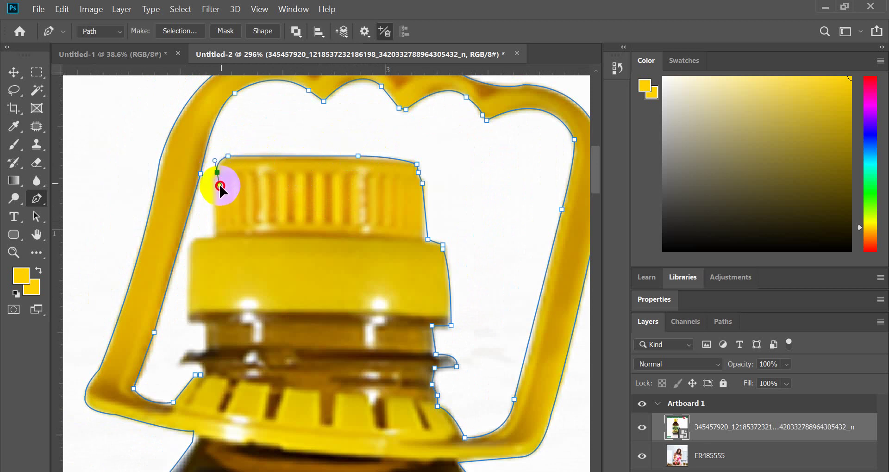
left_click(217, 173, "alt")
left_click(217, 175, "alt")
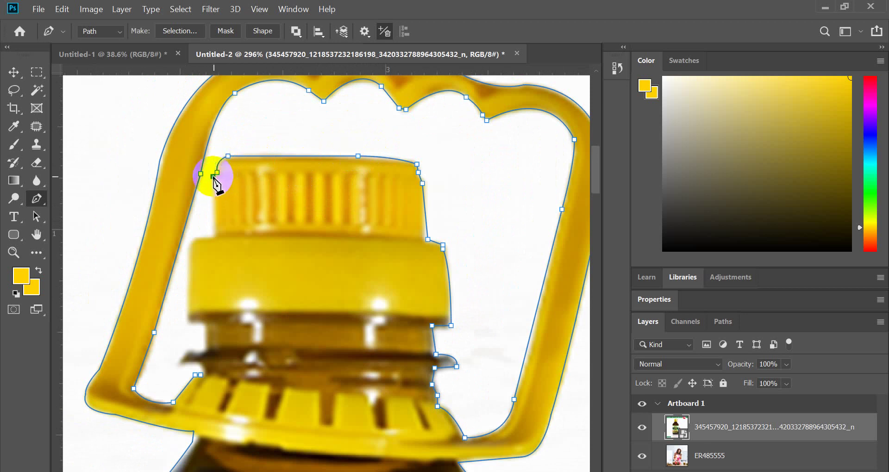
- Continue the path down the cap's left side and along the neck's left edge
left_click(215, 233)
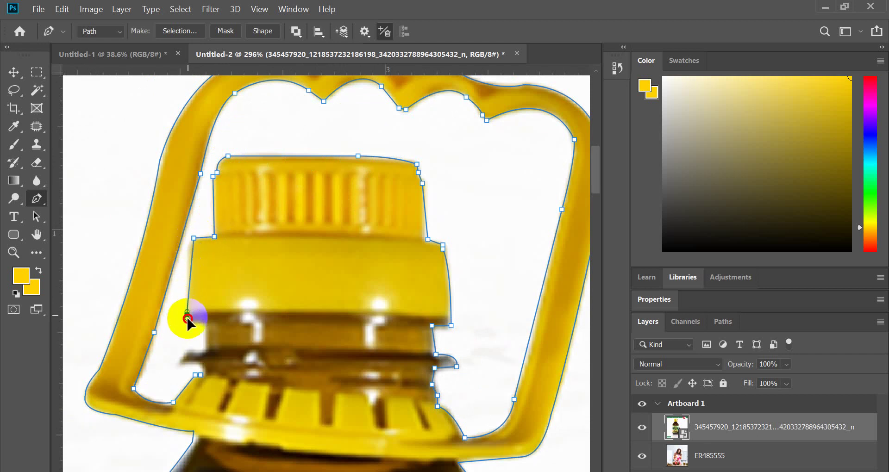
left_click_drag(187, 315, 188, 274)
key("ctrl+z")
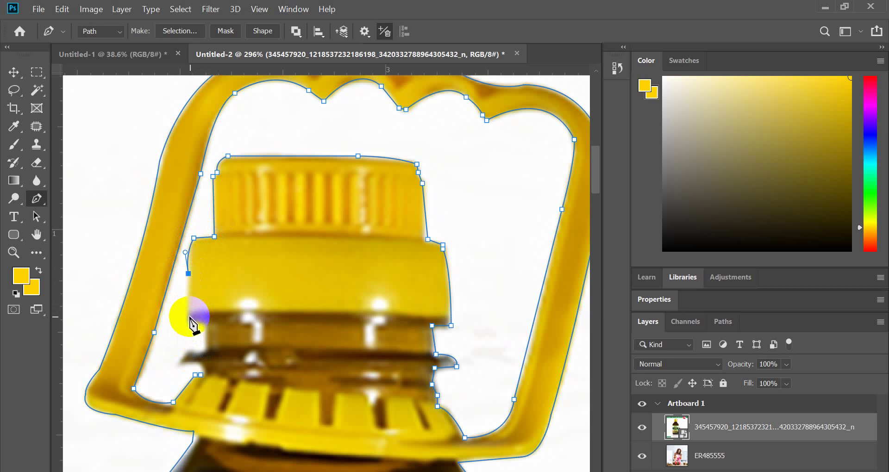
left_click(188, 321)
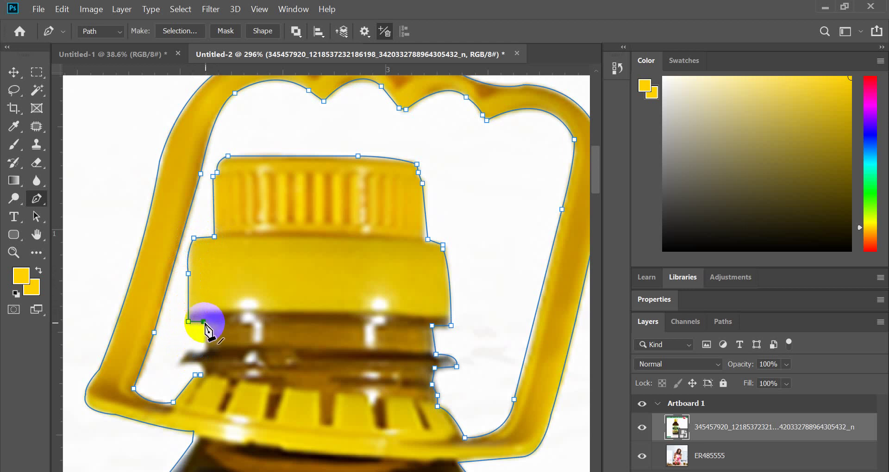
left_click(203, 322)
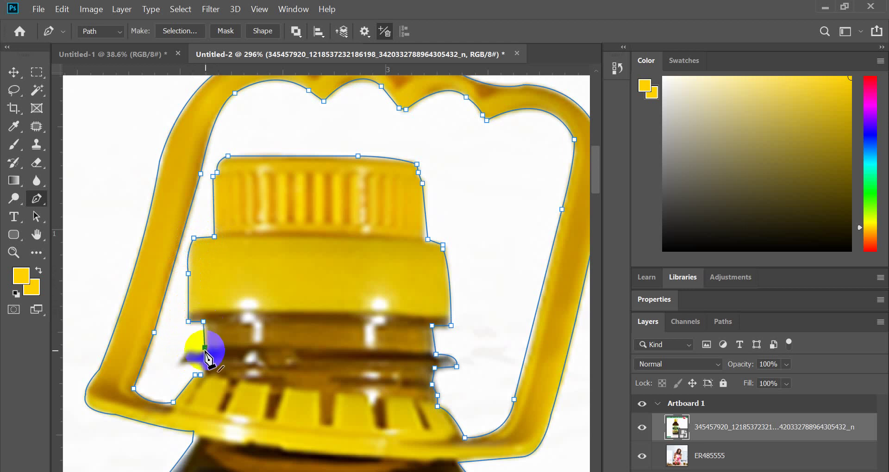
left_click_drag(205, 350, 203, 321)
left_click_drag(205, 350, 193, 354)
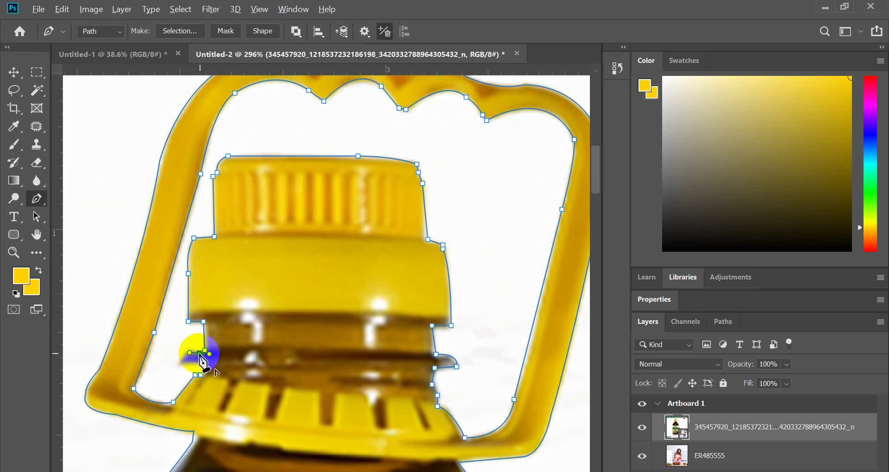
- Close the bottle outline and load it as a selection with Ctrl+Enter
left_click(182, 360)
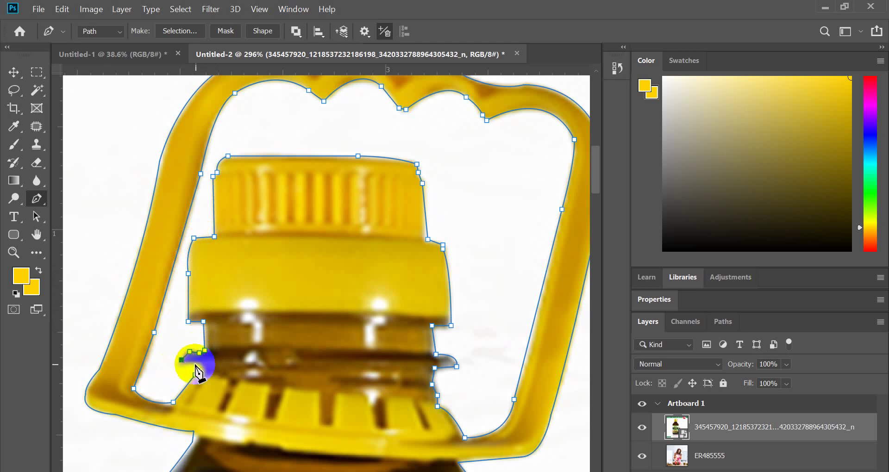
scroll(204, 382, "down", 5)
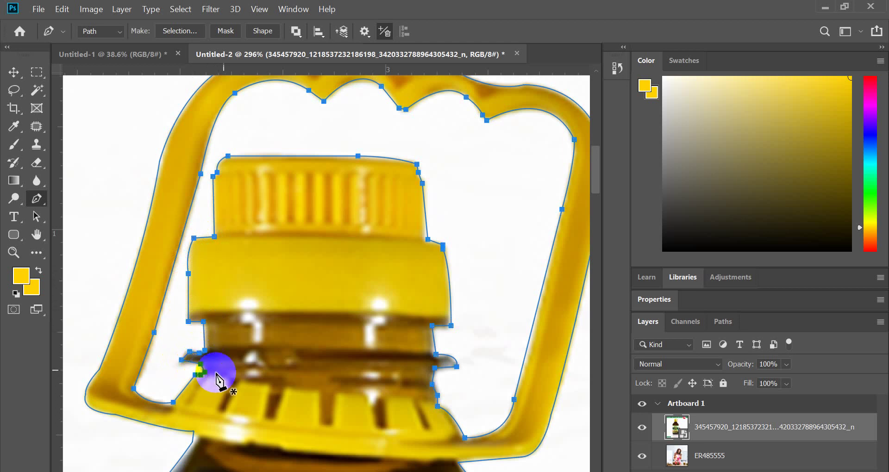
key("ctrl+Return")
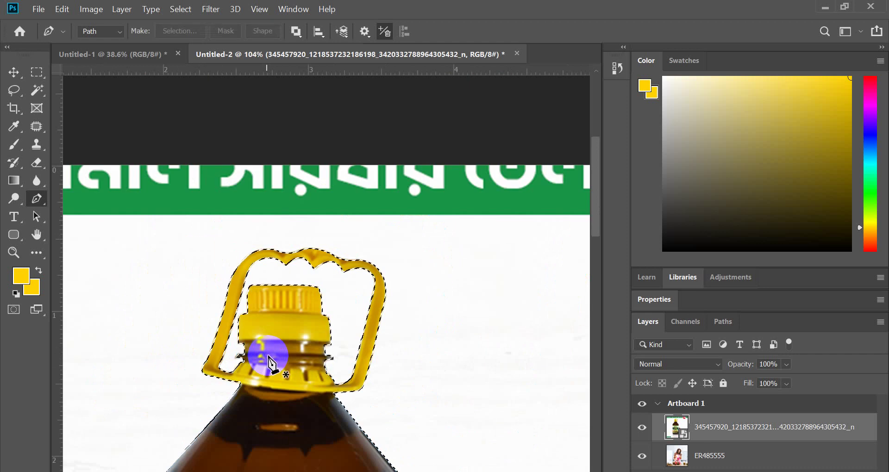
- Feather the bottle selection with Shift+F6
scroll(266, 364, "down", 3)
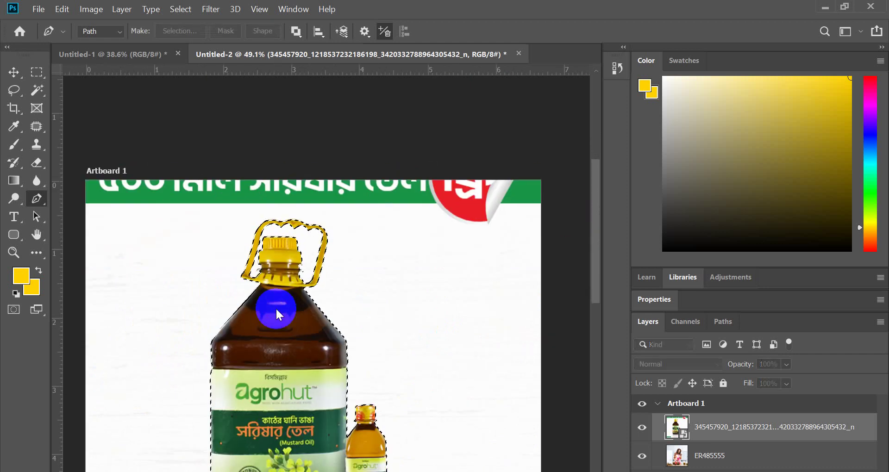
key("shift+F6")
key("Return")
- Dock the Layers list at the top and mask the bottle layer to the selection
scroll(276, 316, "down", 2)
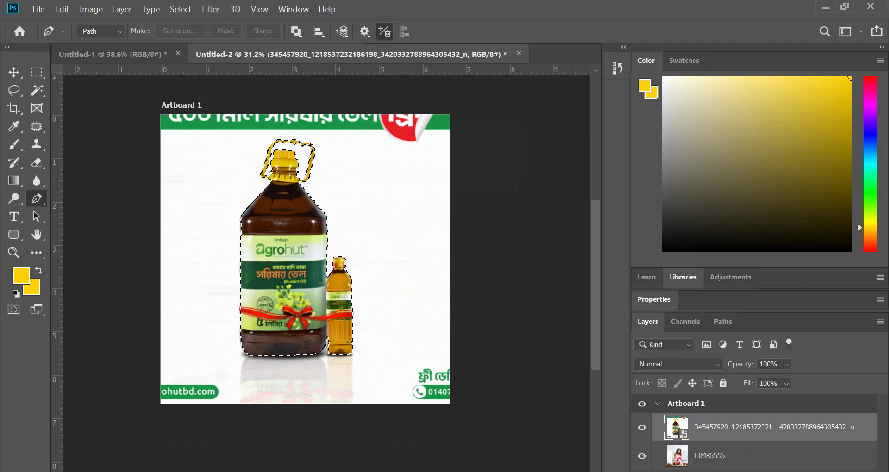
left_click_drag(648, 327, 672, 61)
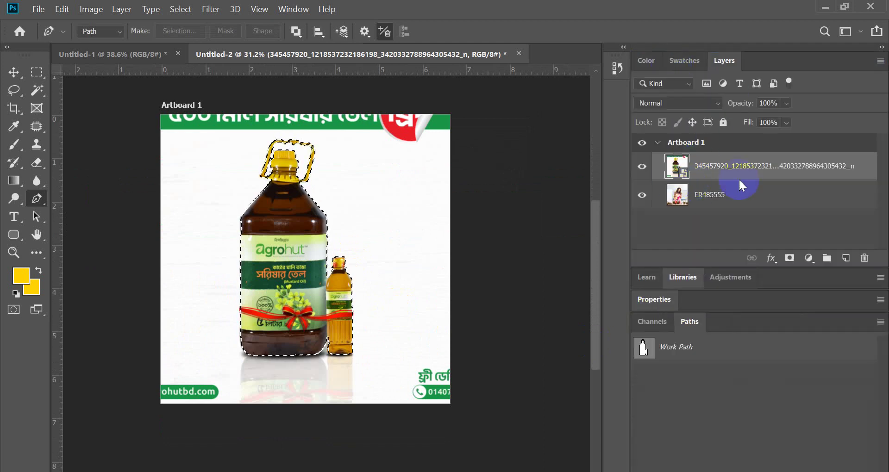
left_click(789, 258)
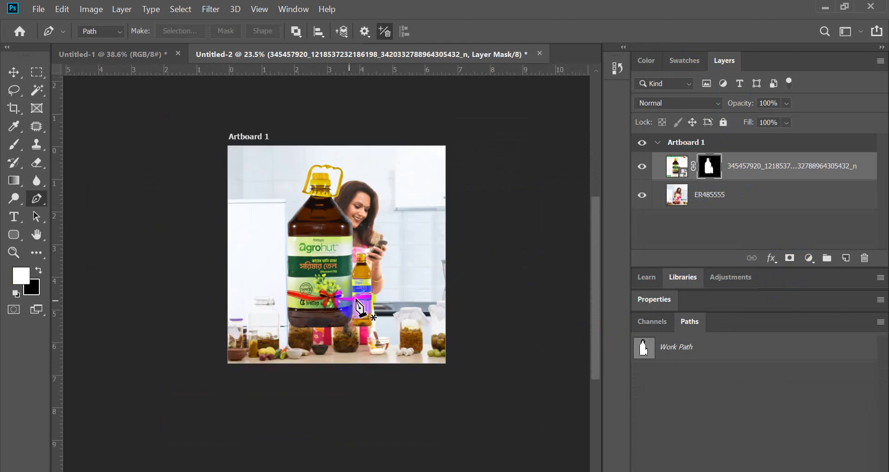
- Scale the masked bottles to 55.06% and set them on the counter at lower left
key("ctrl+0")
left_click(14, 73)
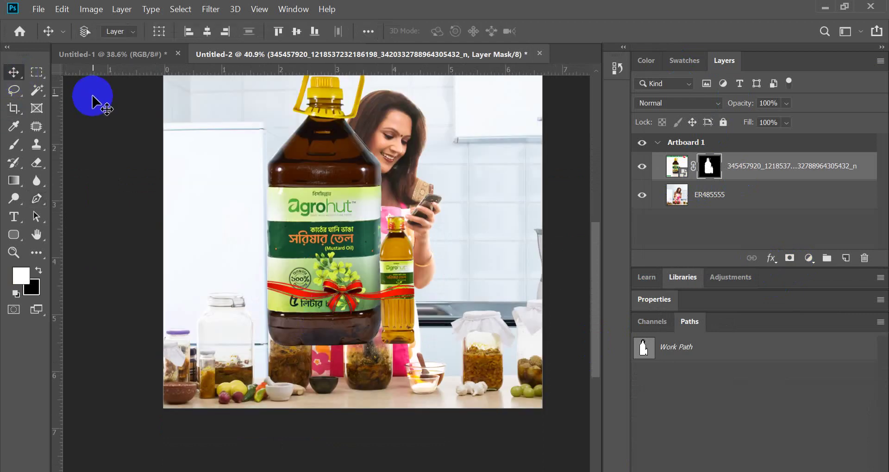
key("ctrl+t")
left_click_drag(365, 243, 287, 306)
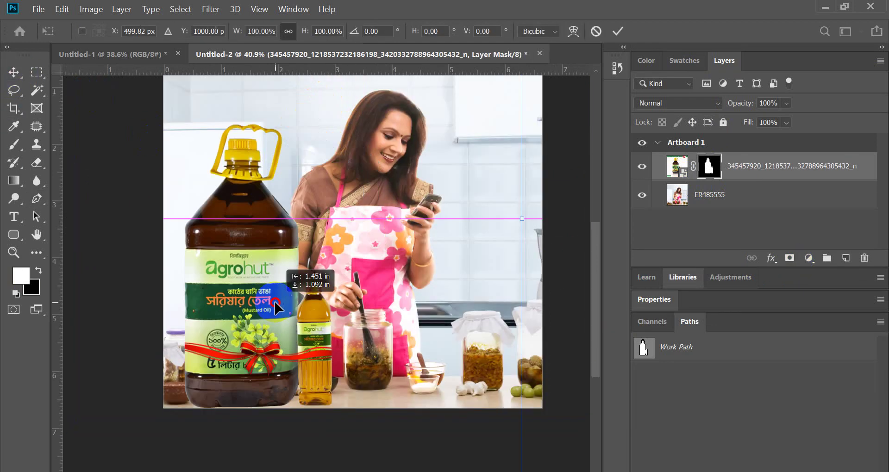
left_click_drag(539, 212, 407, 192)
left_click_drag(253, 294, 228, 362)
scroll(230, 338, "down", 2)
scroll(230, 338, "up", 2)
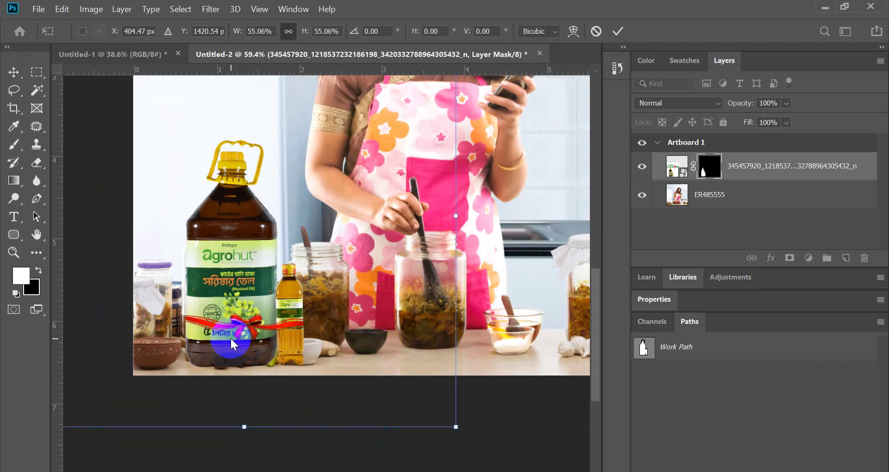
scroll(236, 347, "up", 5)
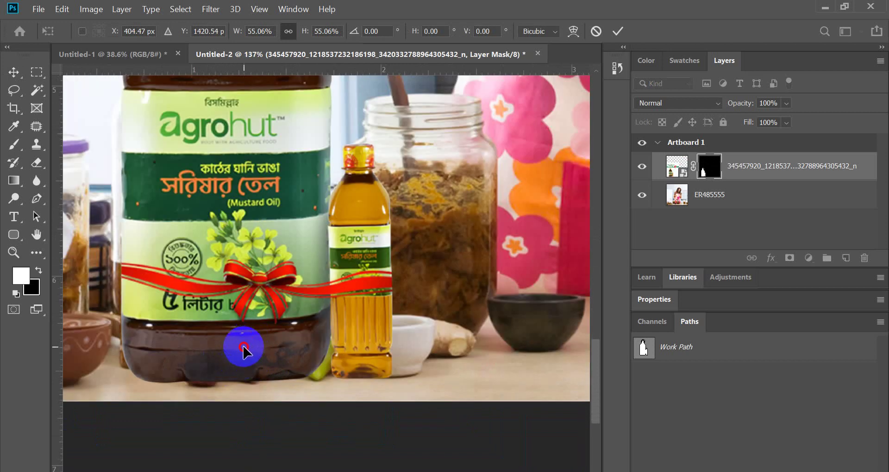
mouse_move(258, 328)
left_mouse_down()
mouse_move(245, 334)
mouse_move(249, 326)
left_mouse_up()
scroll(250, 326, "down", 2)
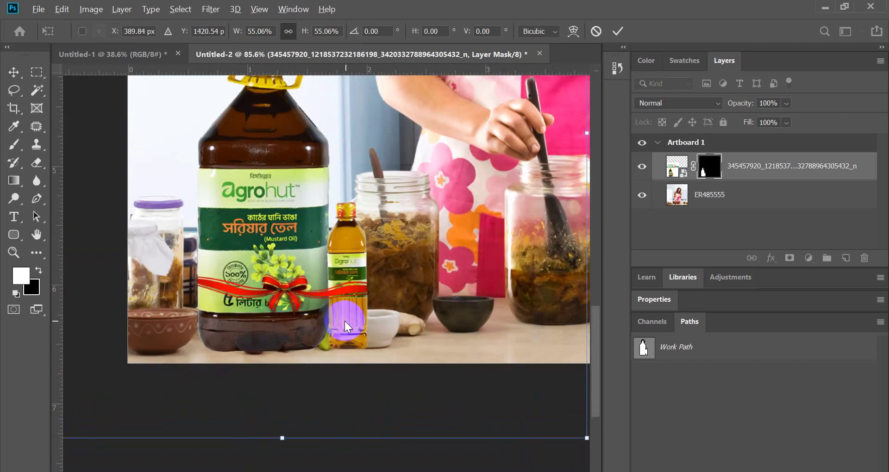
left_click(618, 31)
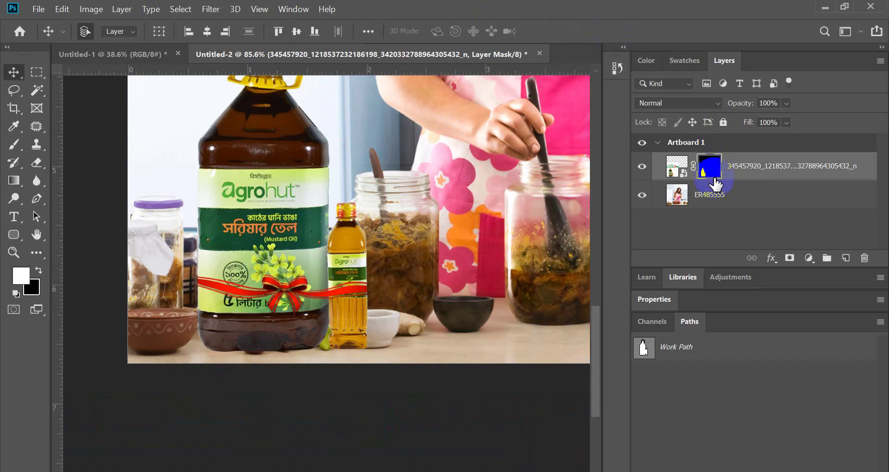
- Add a new empty layer above the photo and pick a soft brush at size 1100
left_click(717, 190)
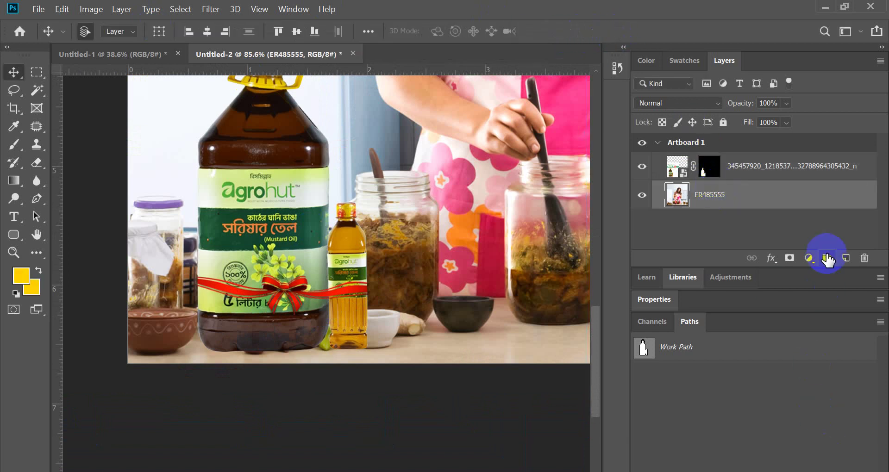
left_click(844, 261)
scroll(254, 309, "down", 4)
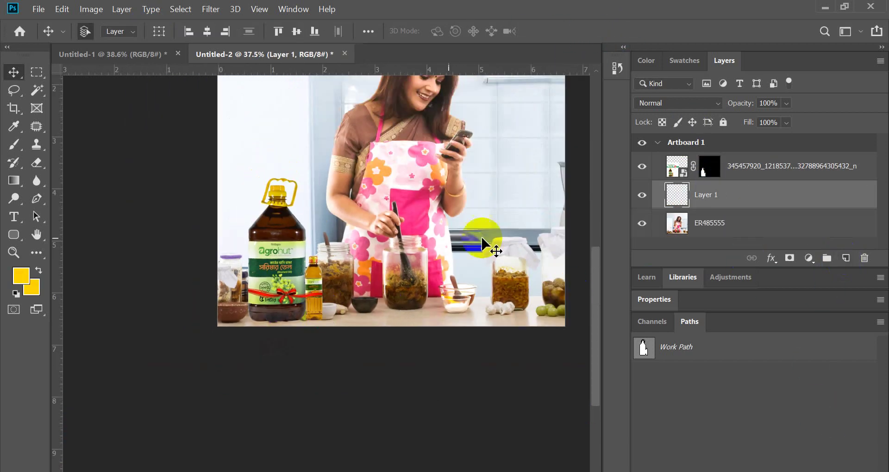
scroll(227, 373, "up", 2)
left_click(14, 130)
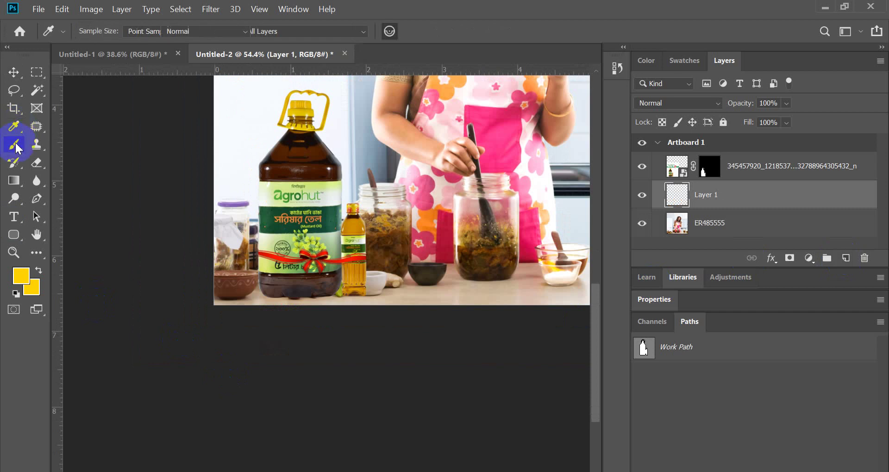
left_click(14, 143)
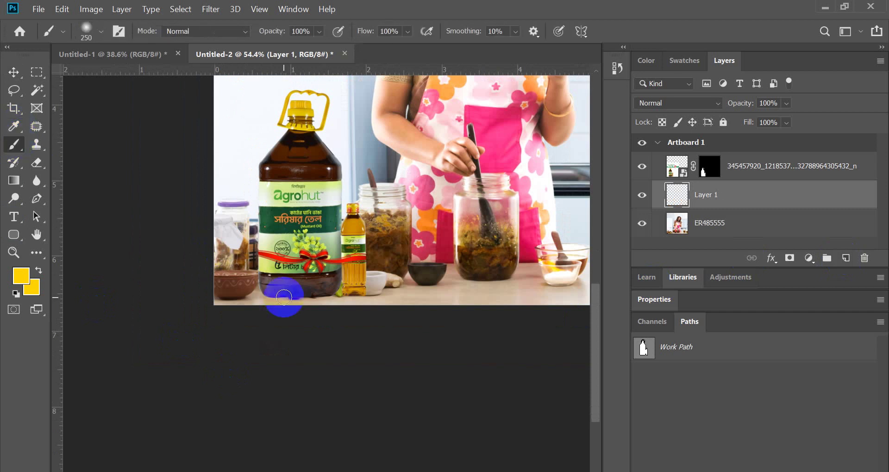
key("bracketright")
key("bracketright")
key("bracketright")
key("bracketright")
key("bracketright")
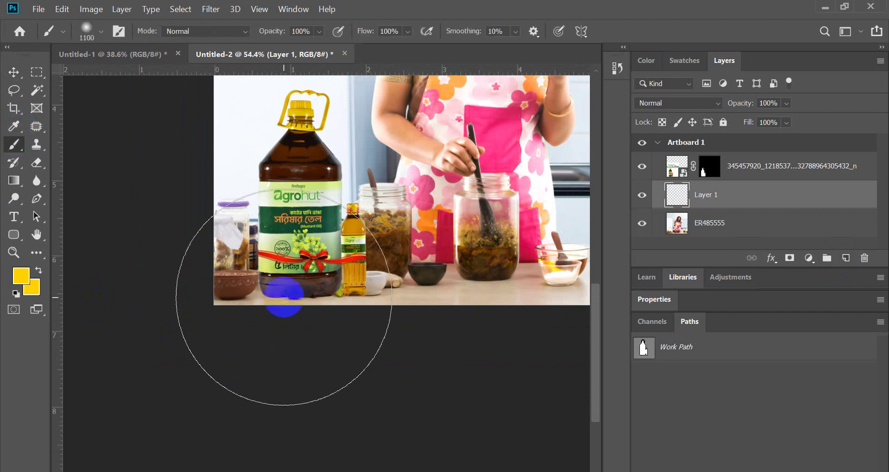
- Set the foreground painting colour to pure white
left_click(228, 127, "alt")
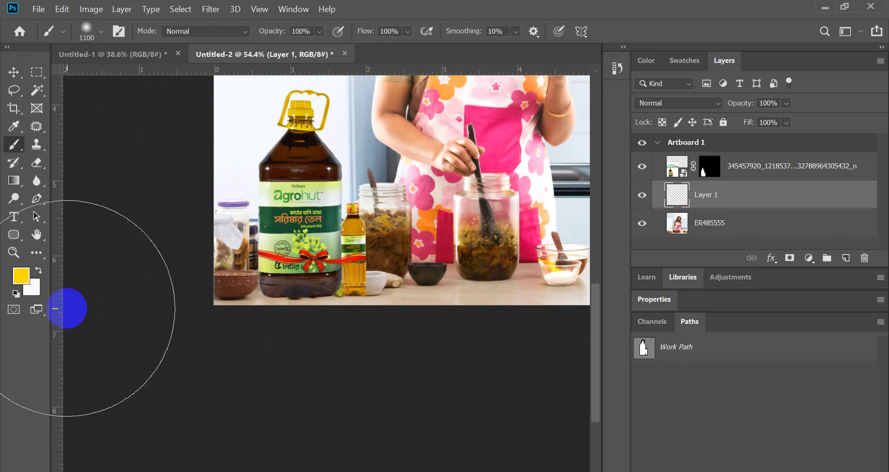
key("x")
left_click(17, 277)
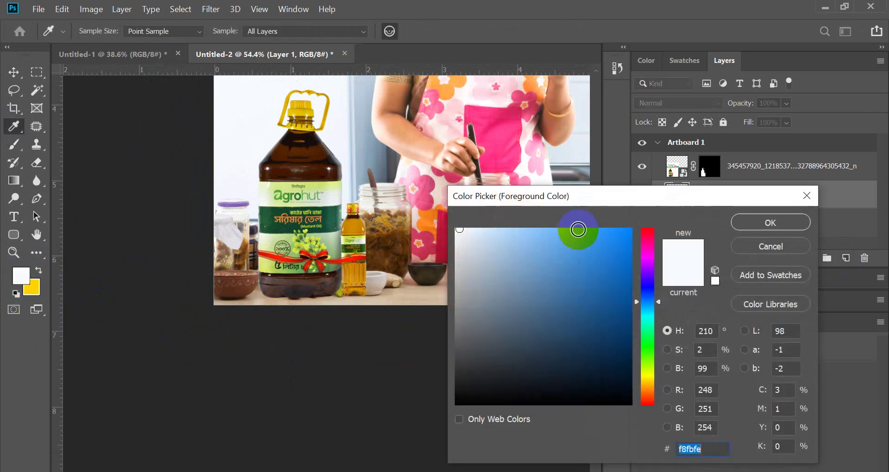
left_click_drag(579, 234, 442, 204)
left_click(779, 226)
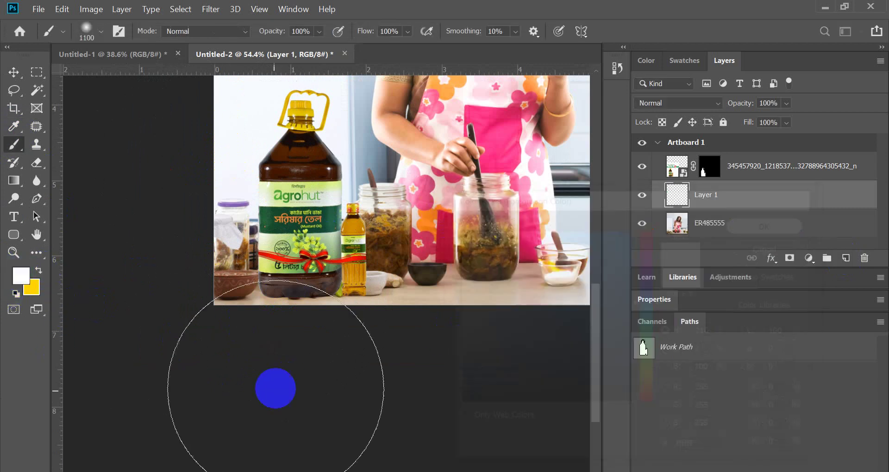
- Paint a soft white fade along the photo's bottom edge
left_click(305, 357)
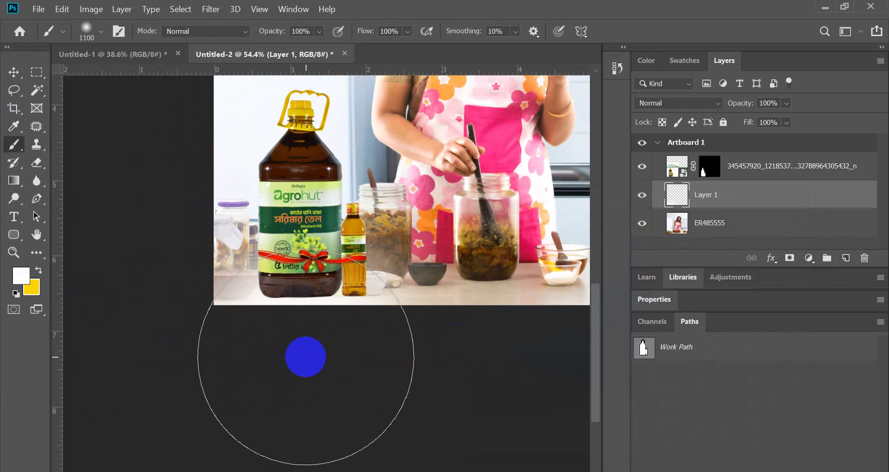
left_click(293, 356)
left_click(294, 357)
left_click(295, 357)
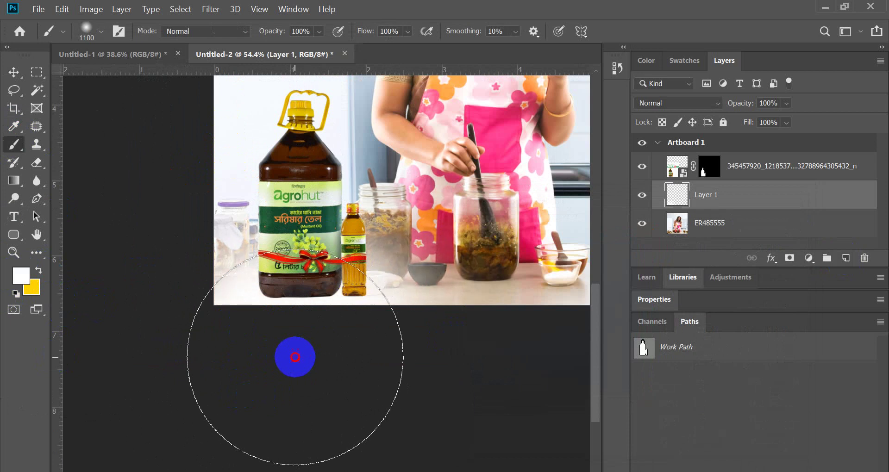
left_click(14, 75)
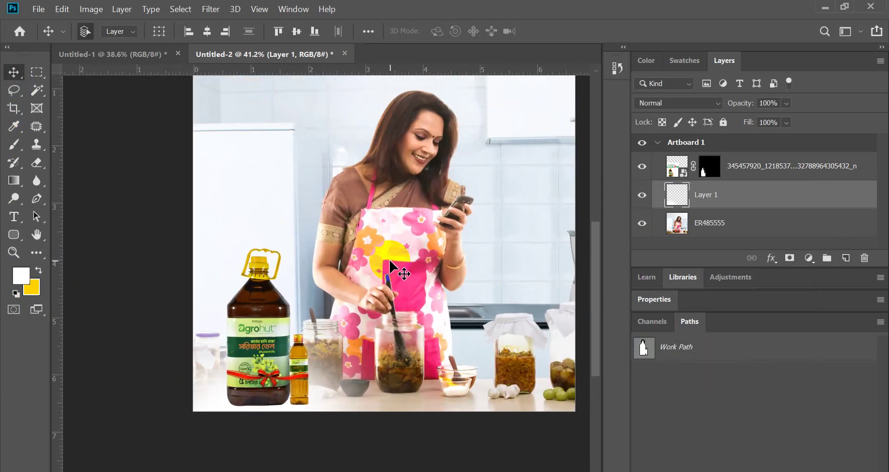
scroll(390, 268, "up", 3)
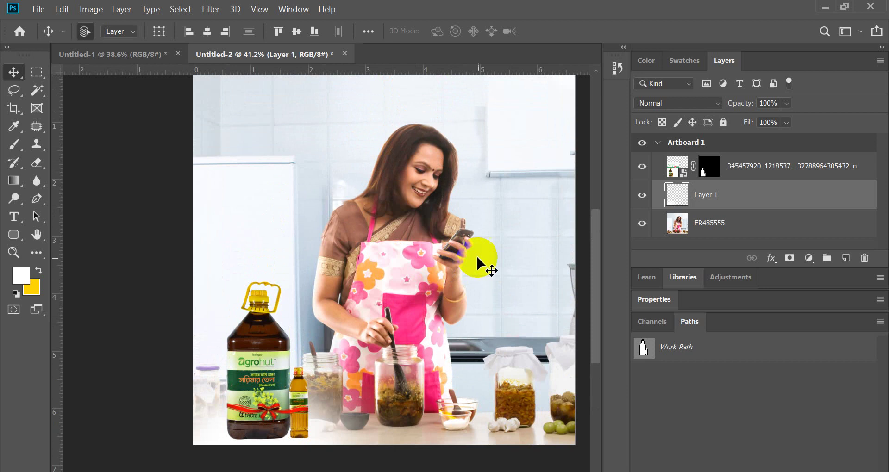
scroll(477, 255, "down", 4)
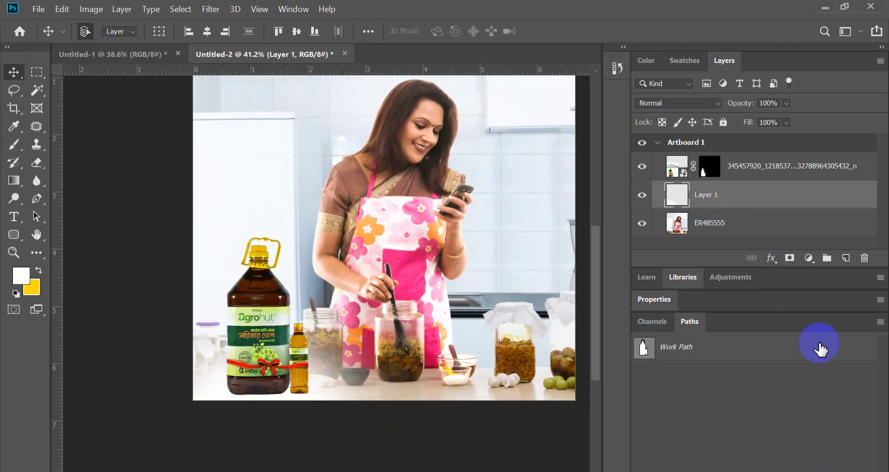
- Add Layer 2 and paint a soft black dab with an 800 brush
left_click(844, 258)
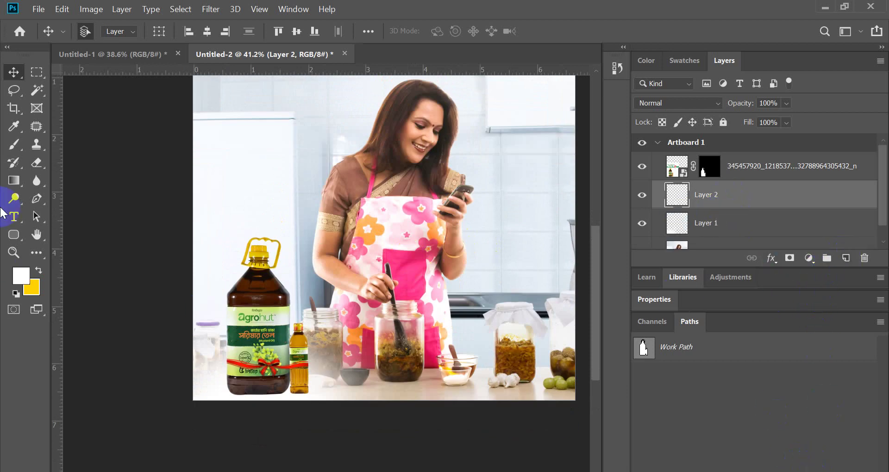
left_click(14, 144)
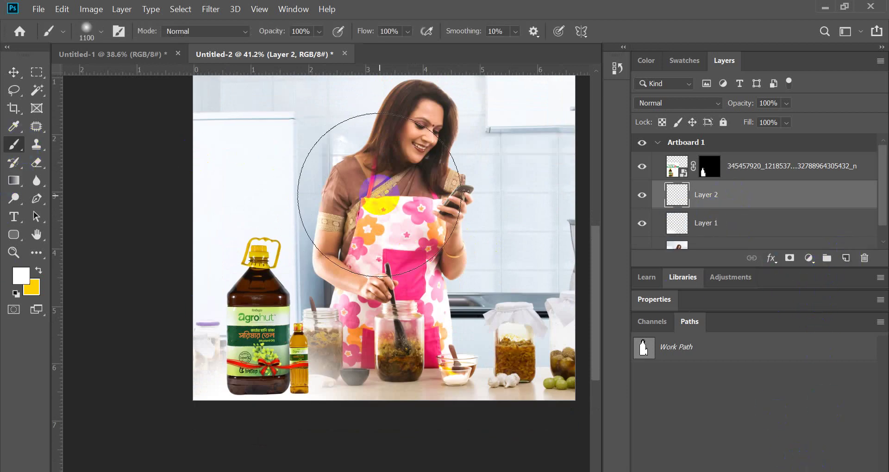
key("bracketleft")
key("bracketleft")
key("bracketleft")
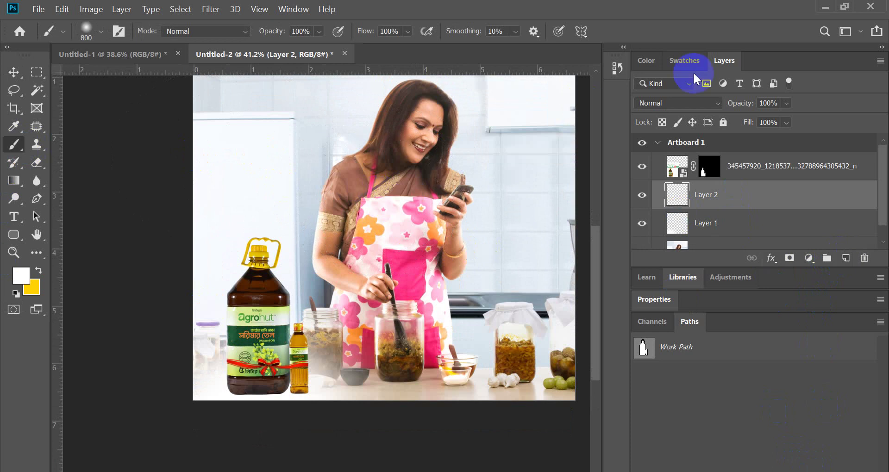
left_click(39, 270)
left_click(21, 276)
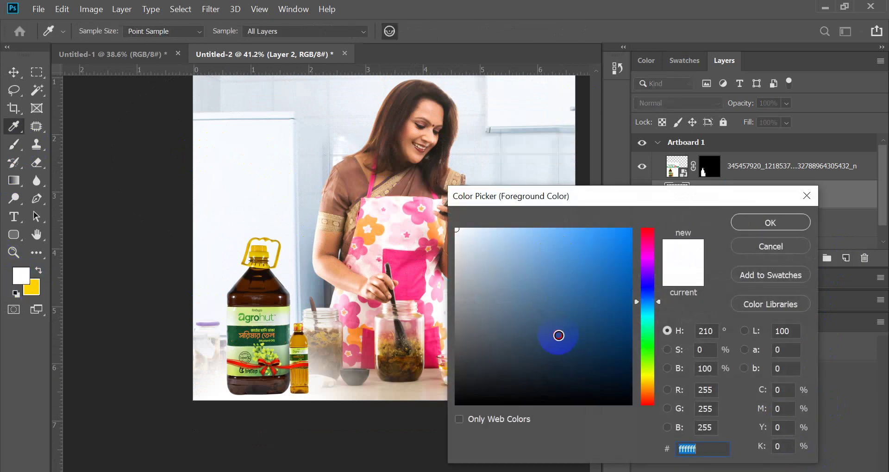
left_click(437, 411)
left_click(780, 225)
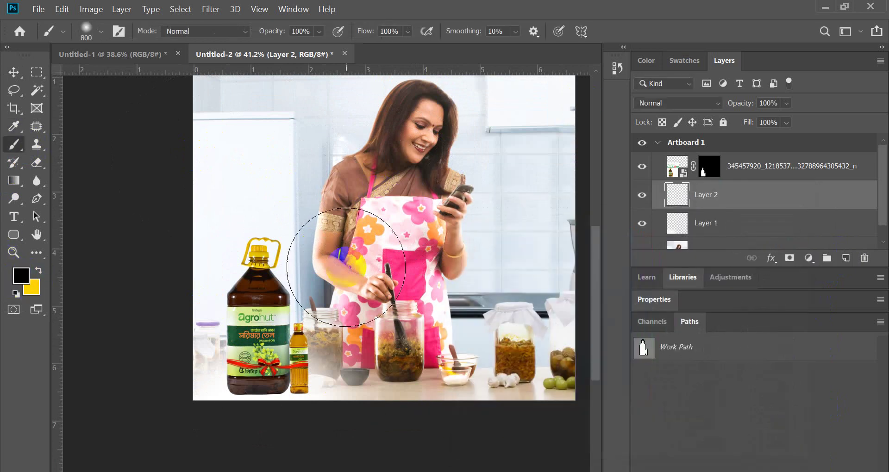
left_click(405, 190)
- Squash the black dab into a flat shadow with Free Transform
key("ctrl+t")
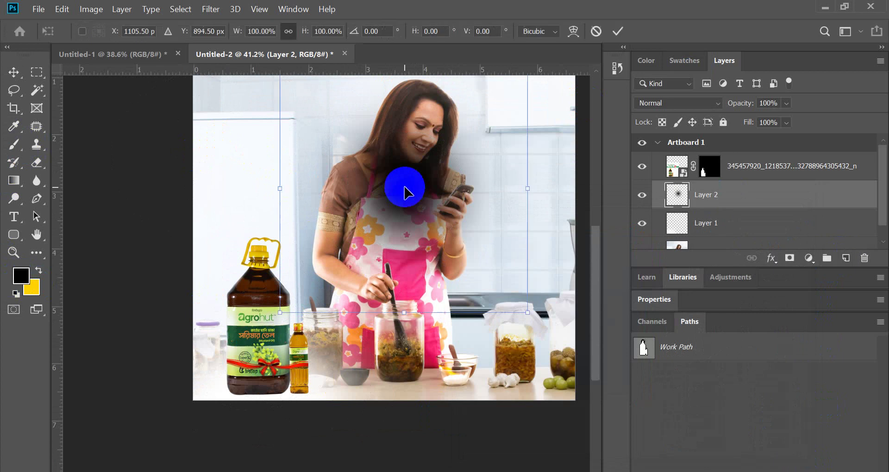
mouse_move(405, 190)
left_mouse_down()
mouse_move(398, 160)
mouse_move(410, 118)
mouse_move(426, 291)
mouse_move(421, 347)
mouse_move(270, 440)
mouse_move(263, 423)
mouse_move(278, 436)
left_mouse_up()
scroll(262, 429, "up", 3)
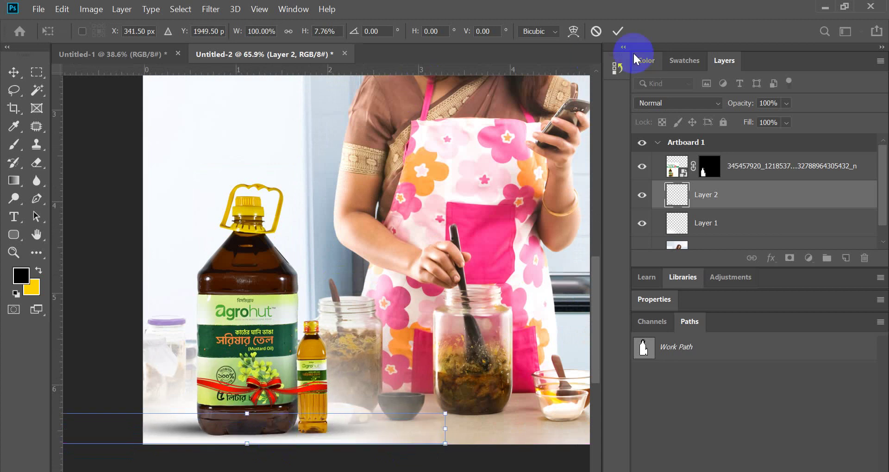
left_click(619, 31)
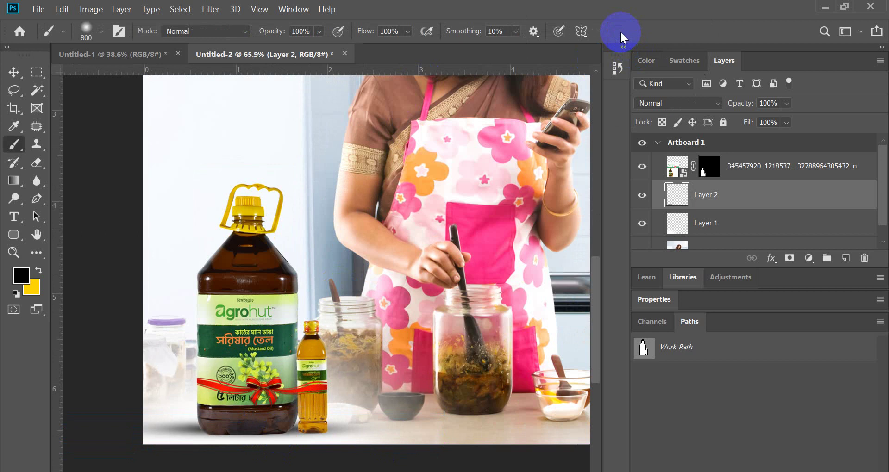
- Move the flat shadow under the bottles' bases
left_click(14, 74)
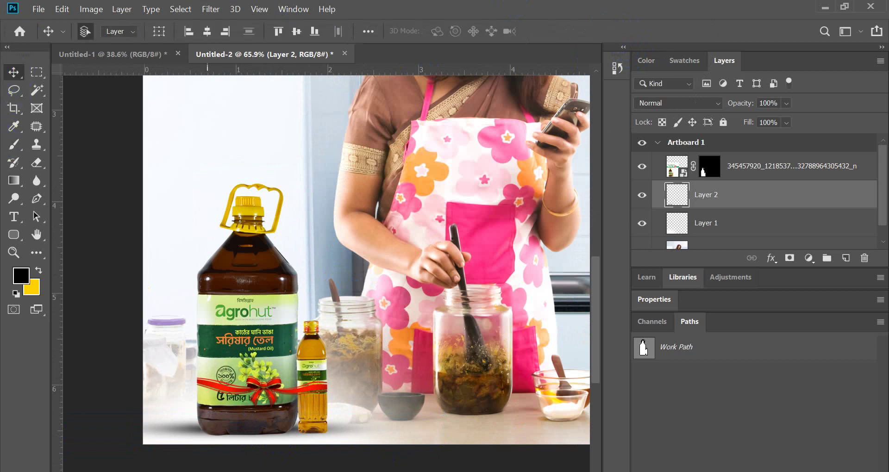
scroll(205, 410, "up", 3)
left_click_drag(188, 403, 198, 414)
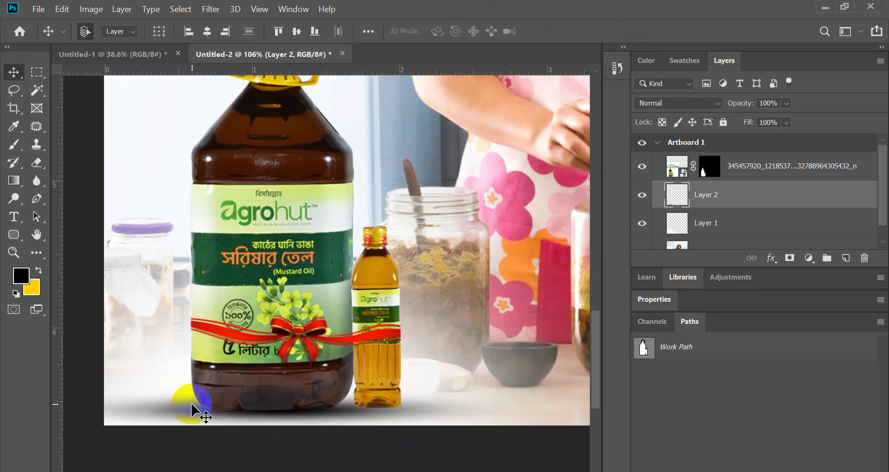
scroll(291, 354, "down", 3)
scroll(288, 377, "up", 4)
scroll(361, 395, "up", 4)
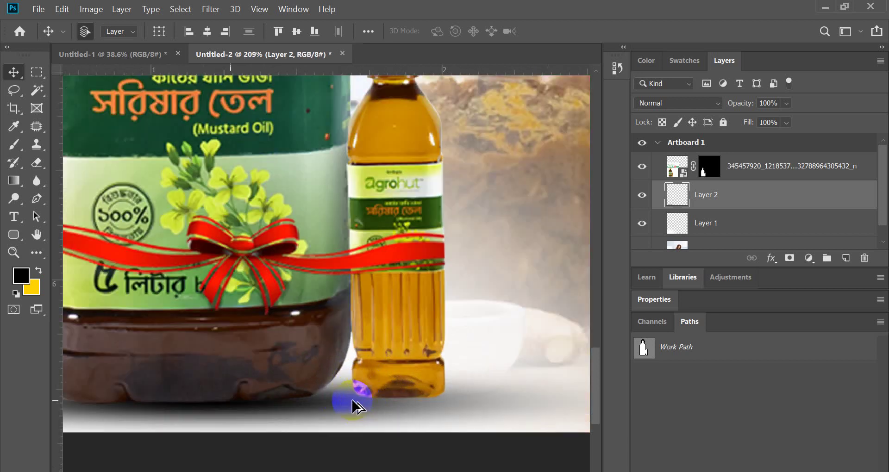
mouse_move(343, 412)
left_mouse_down()
mouse_move(325, 399)
mouse_move(332, 403)
left_mouse_up()
scroll(332, 402, "down", 4)
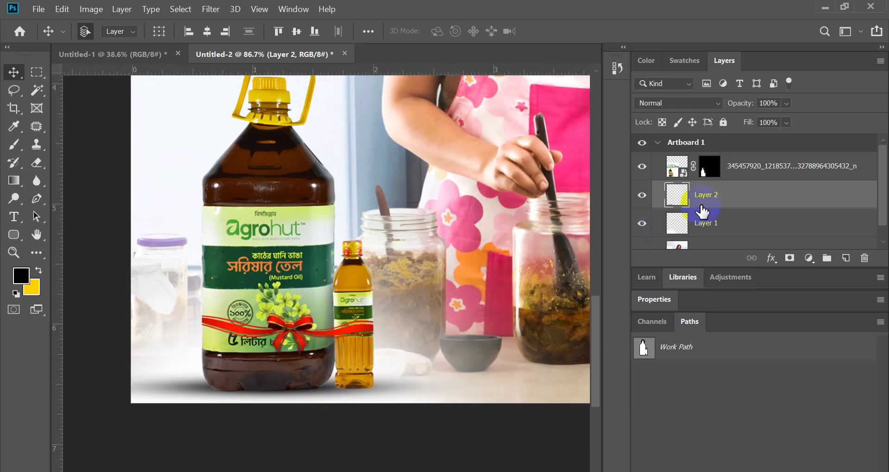
- On a new layer, paint a 250-size black dot and flatten it into a thin shadow
left_click(845, 260)
left_click(14, 144)
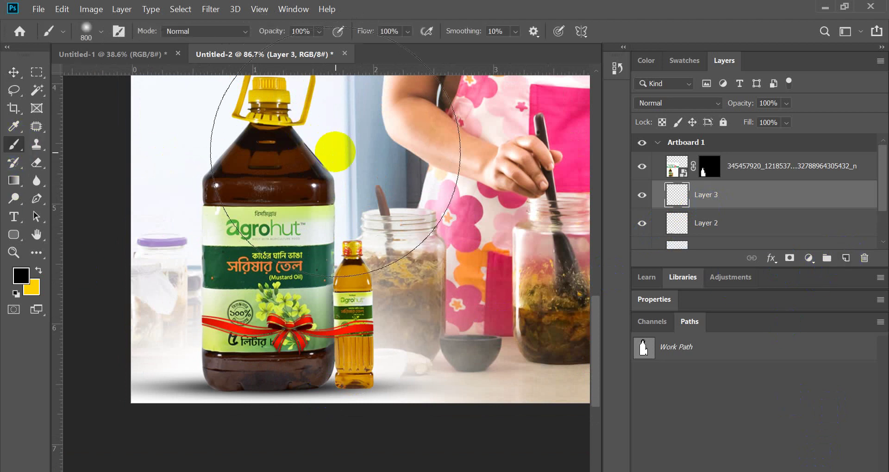
key("bracketleft")
key("bracketleft")
key("bracketleft")
key("bracketleft")
key("bracketleft")
key("bracketleft")
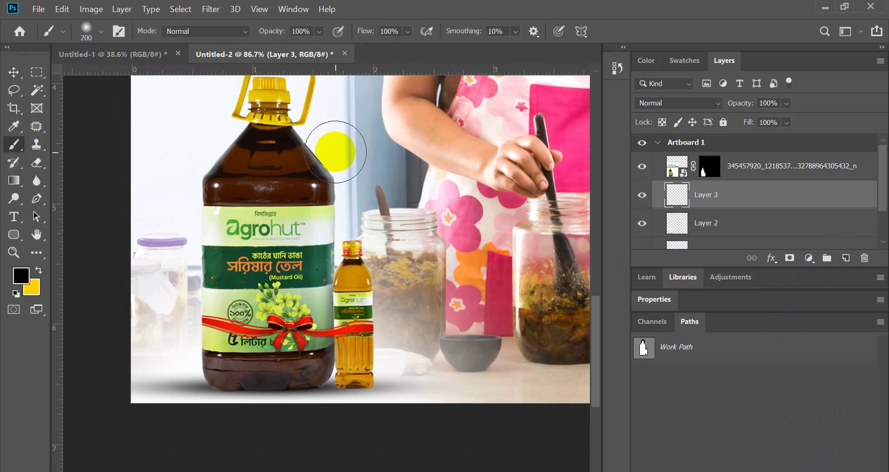
left_click(335, 152)
key("ctrl+t")
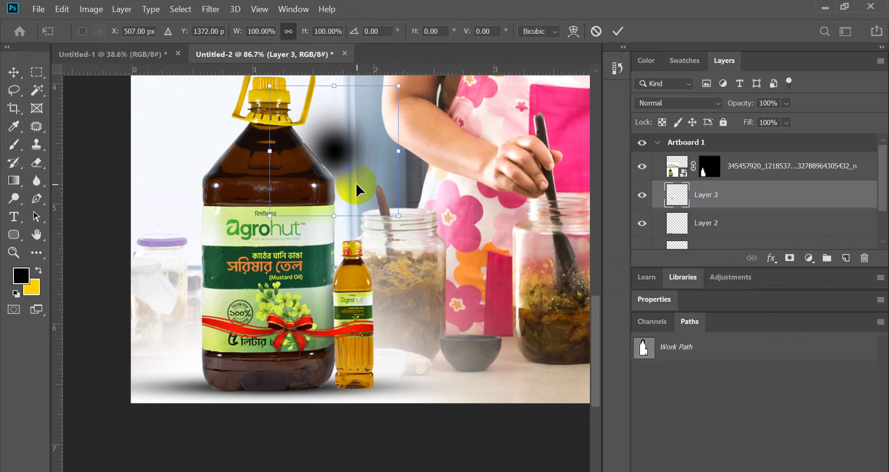
left_click_drag(337, 217, 371, 391)
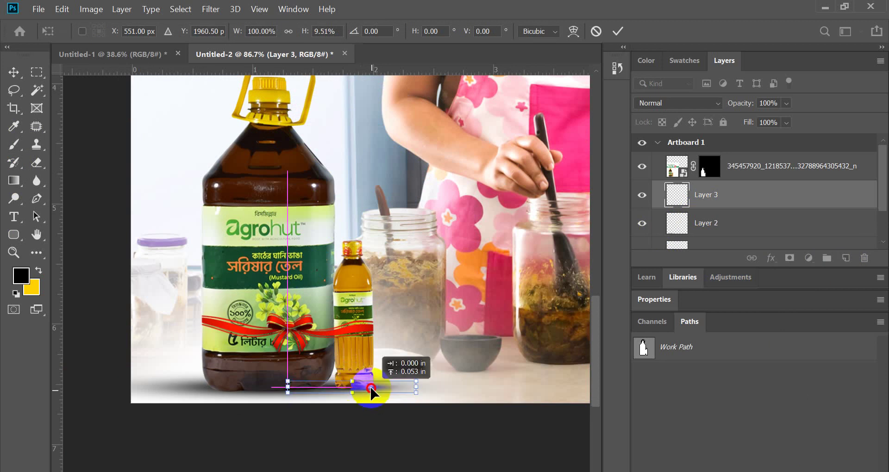
left_click(618, 31)
- Move the thin shadow under the small bottle's base
left_click(11, 75)
scroll(317, 376, "up", 2)
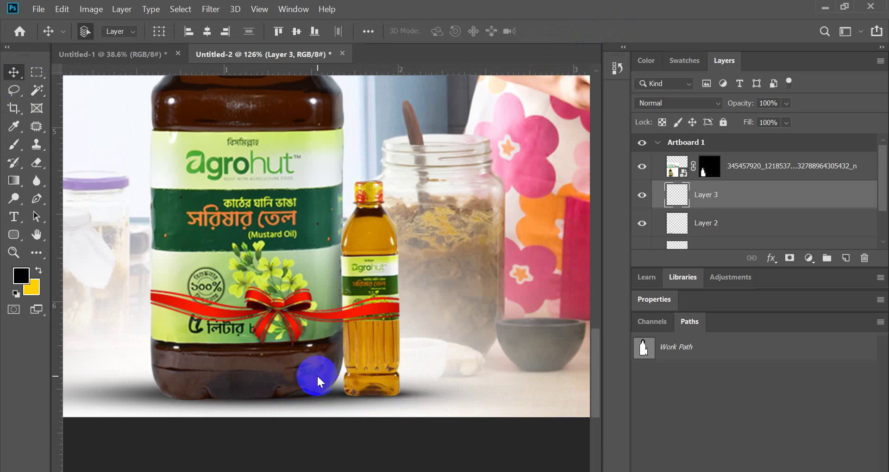
scroll(316, 376, "down", 4)
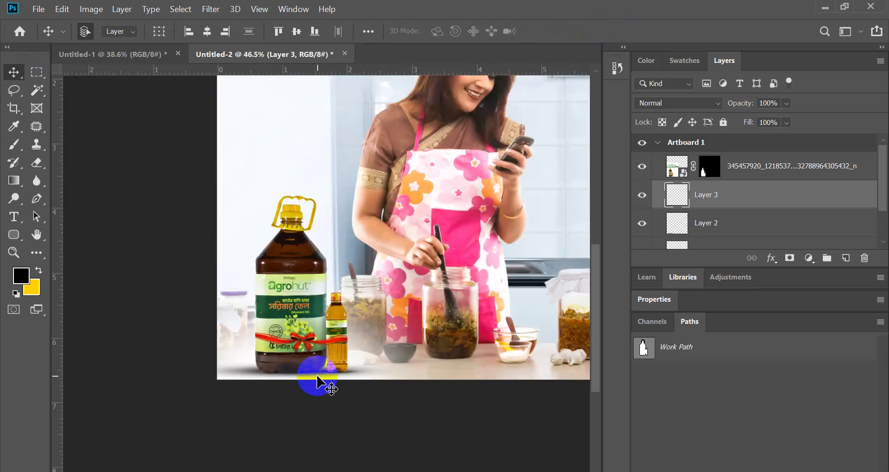
left_click_drag(317, 384, 346, 358)
scroll(346, 359, "down", 1)
scroll(342, 357, "down", 1)
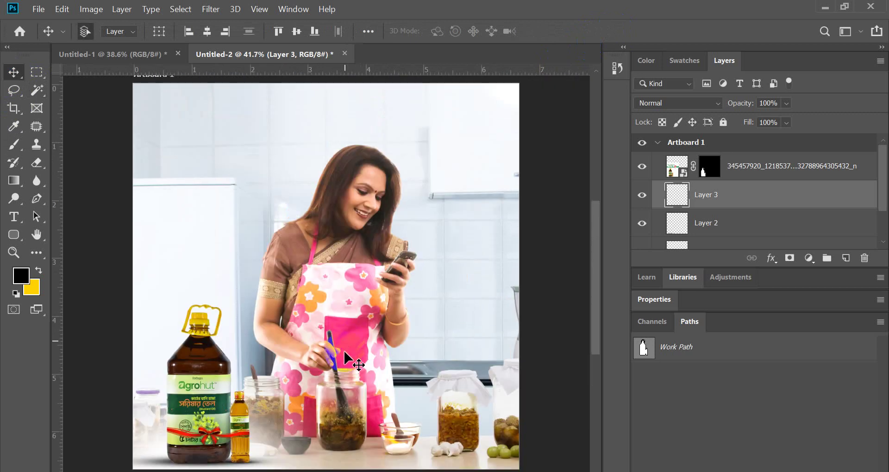
scroll(140, 438, "up", 2)
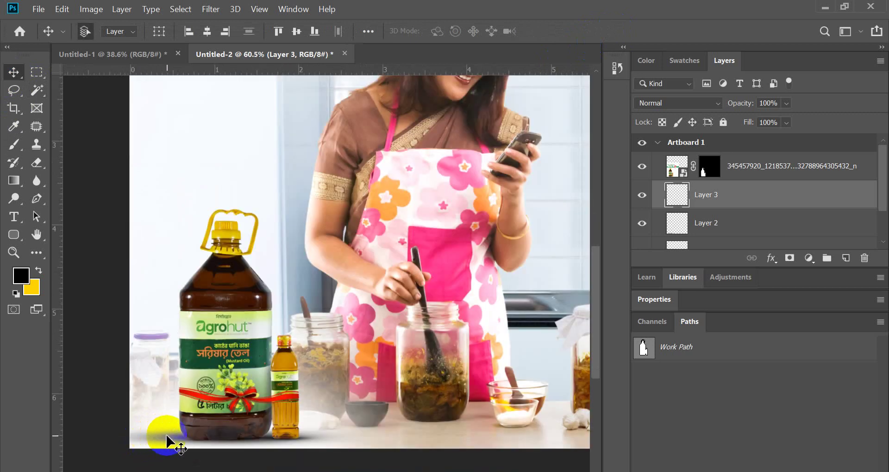
left_click_drag(167, 442, 291, 406)
scroll(292, 407, "down", 3)
scroll(468, 367, "up", 1)
scroll(735, 213, "down", 1)
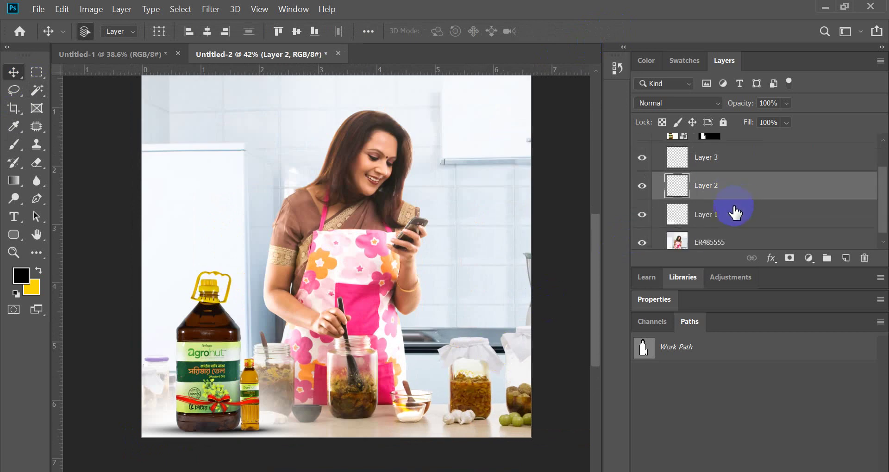
- Select the Layer 2 and Layer 3 shadow layers together
left_click(724, 222, "shift")
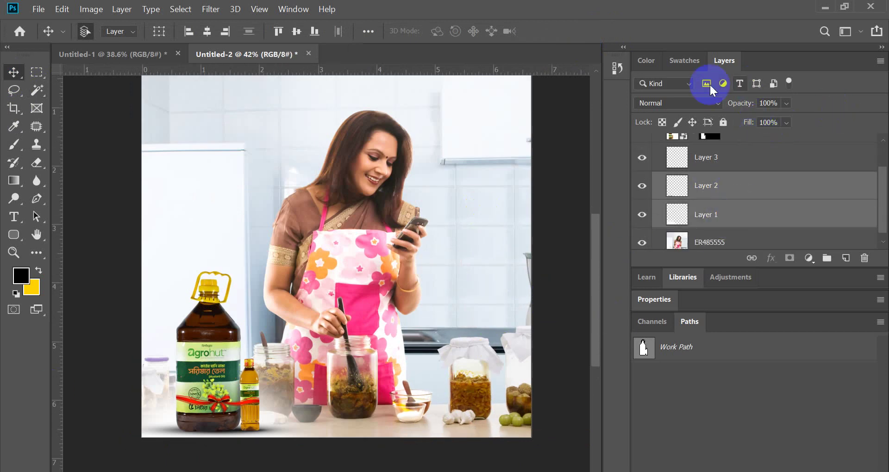
left_click(701, 105)
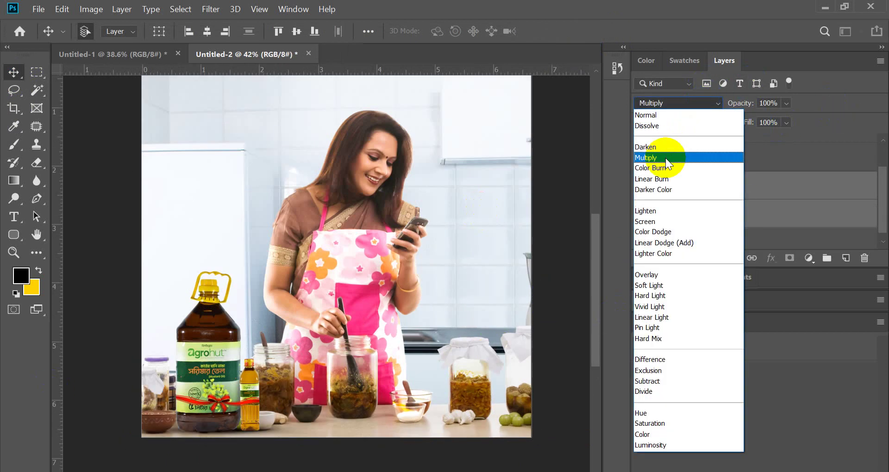
left_click(790, 189)
left_click(749, 221)
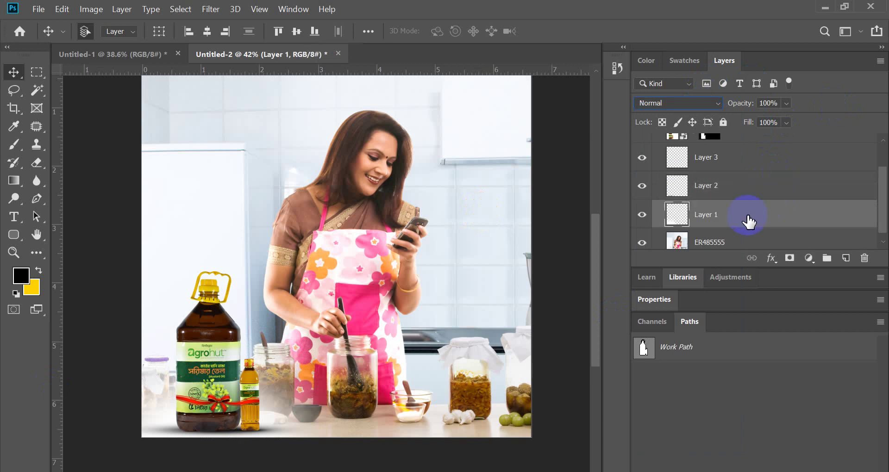
left_click(725, 186)
left_click(725, 158, "shift")
- Blend both shadow layers in Multiply at 80% opacity, then select the bottle image layer
left_click(671, 103)
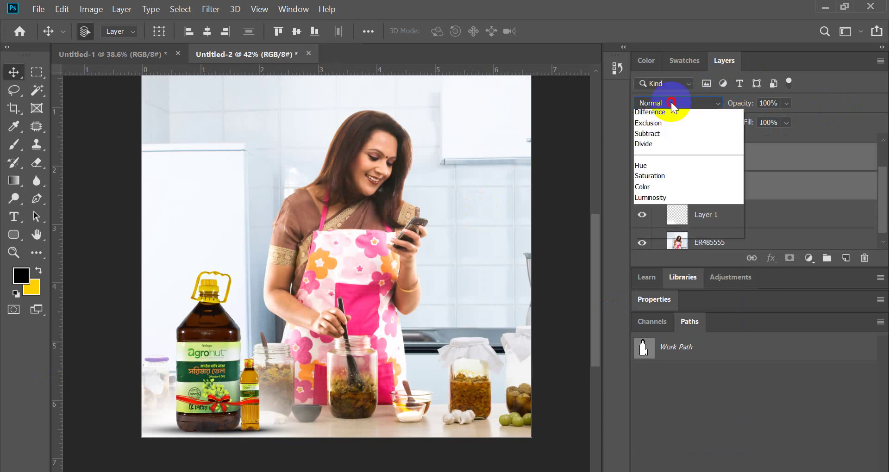
left_click(659, 161)
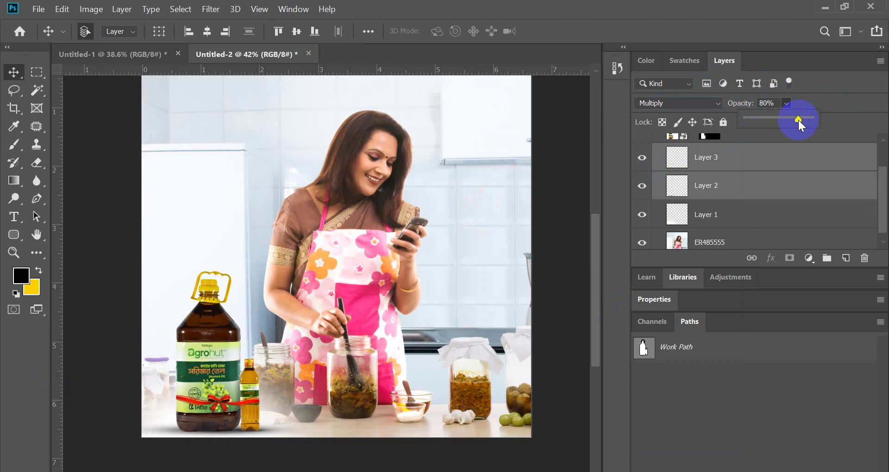
scroll(331, 211, "down", 4)
scroll(256, 301, "up", 4)
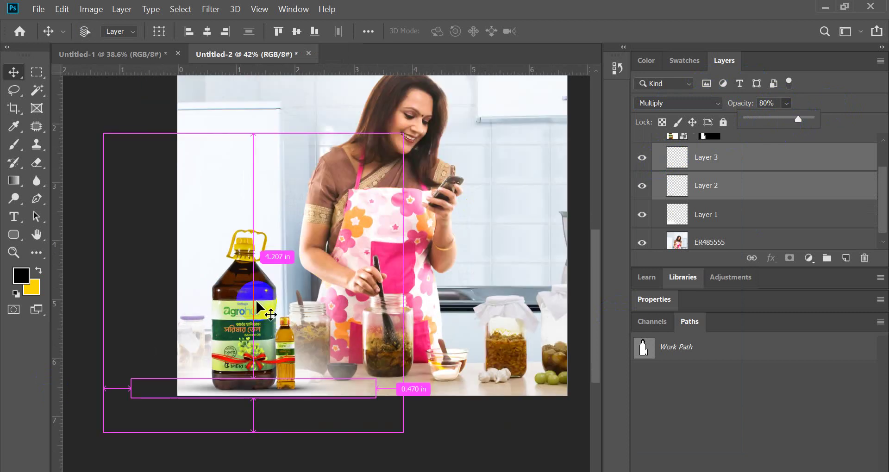
scroll(257, 308, "down", 1)
scroll(269, 338, "up", 3)
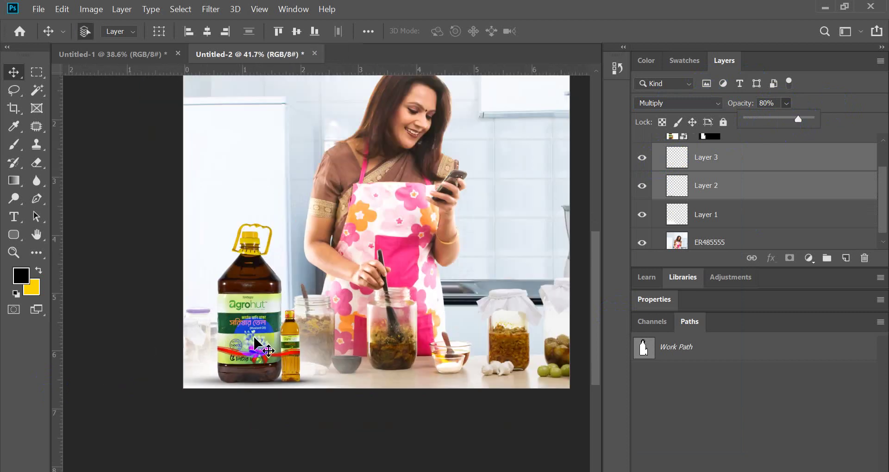
left_click(245, 342)
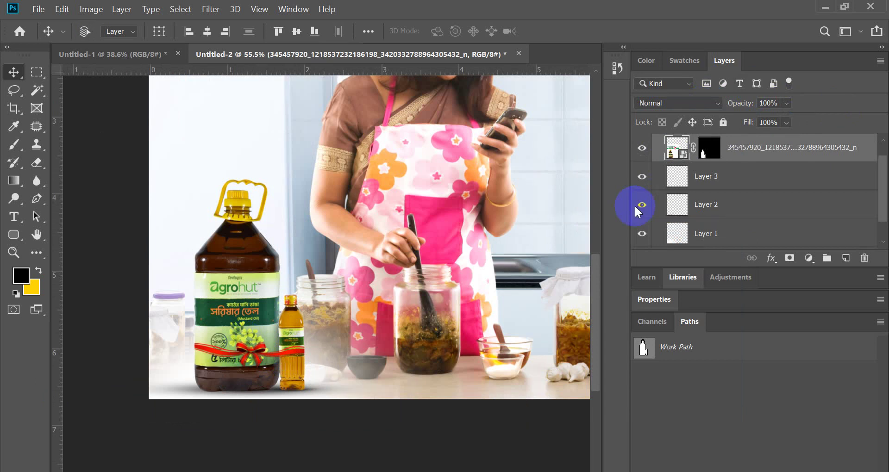
- Open the Camera Raw filter on the bottle layer (Ctrl+Shift+A) and zoom the preview to the bottle
key("ctrl+shift+a")
scroll(433, 238, "down", 4)
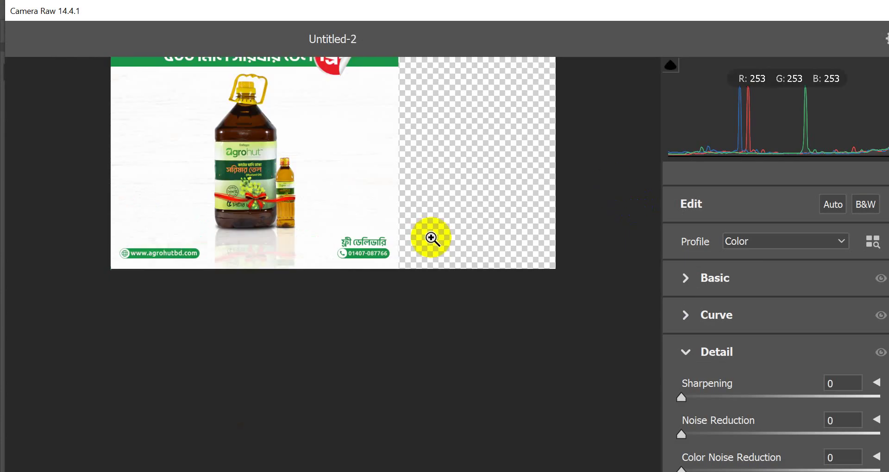
left_click(237, 157)
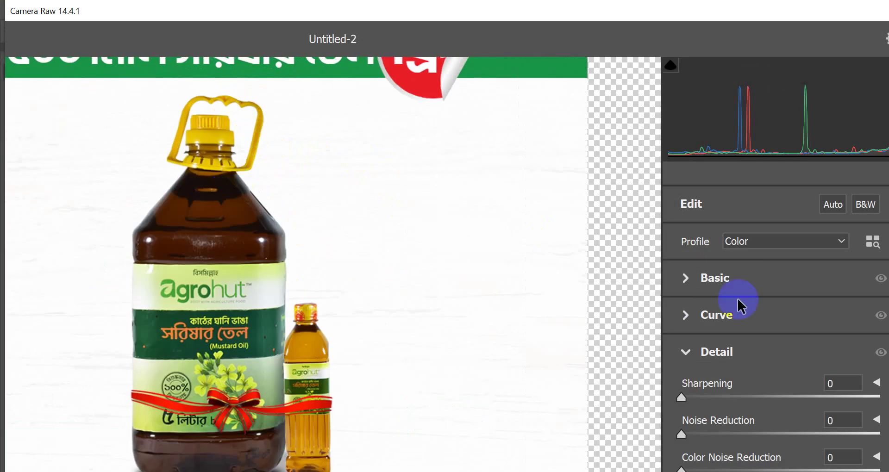
left_click(710, 281)
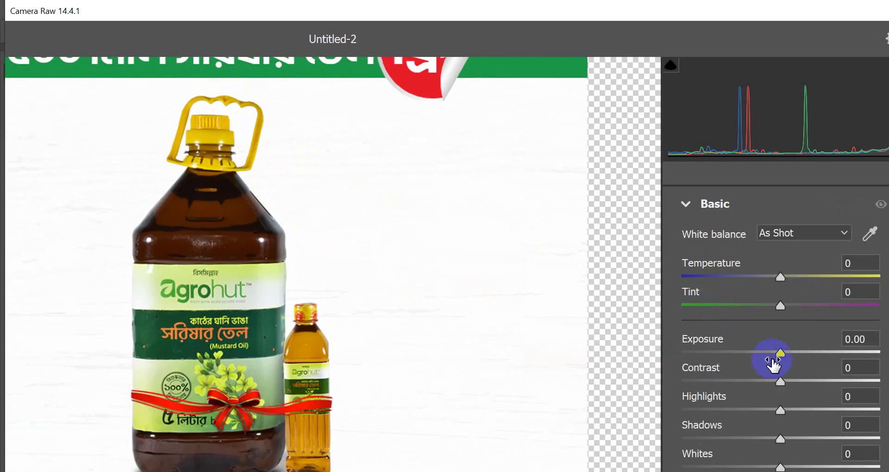
- Set exposure to +0.25, contrast +10, highlights +21, shadows -11, and slightly adjust whites and blacks
left_click_drag(783, 354, 791, 385)
scroll(773, 364, "down", 3)
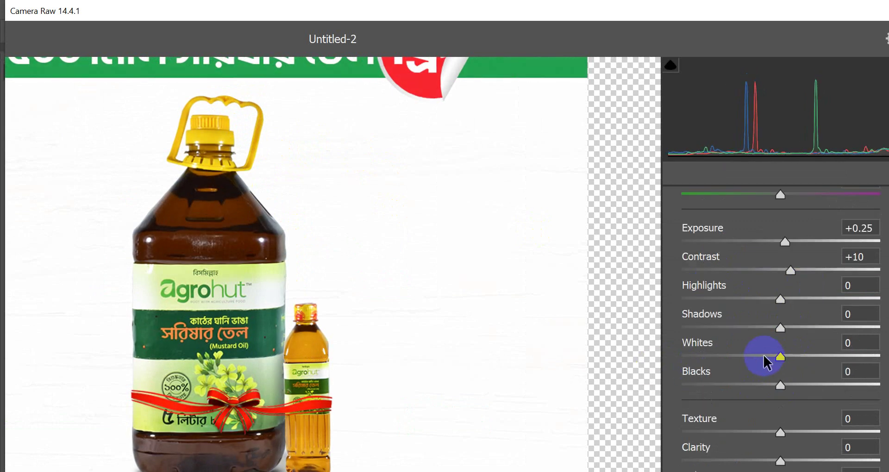
left_click_drag(786, 302, 805, 298)
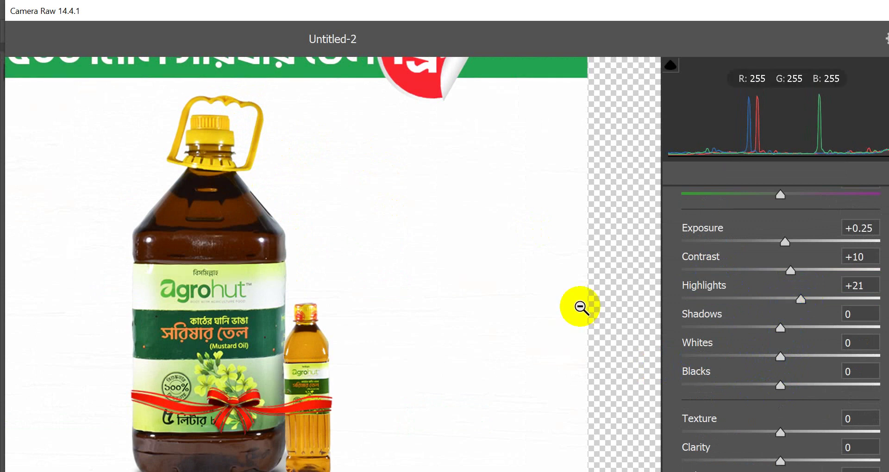
scroll(359, 304, "down", 3)
left_click(796, 324)
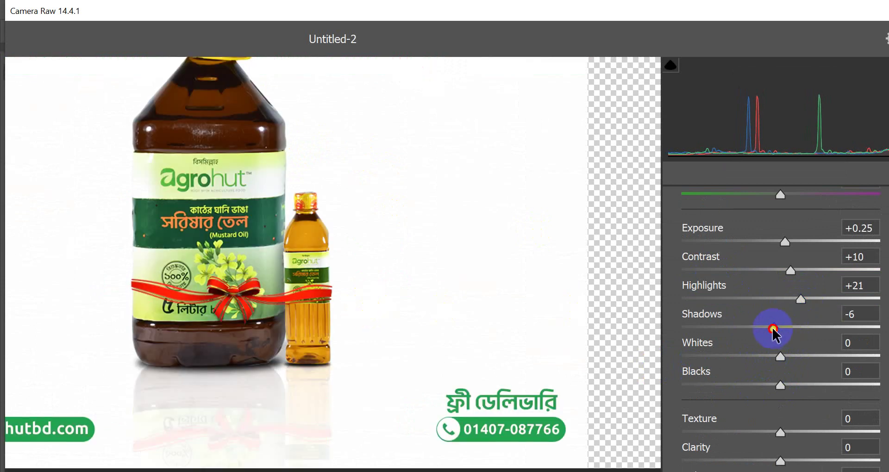
left_click_drag(773, 329, 767, 329)
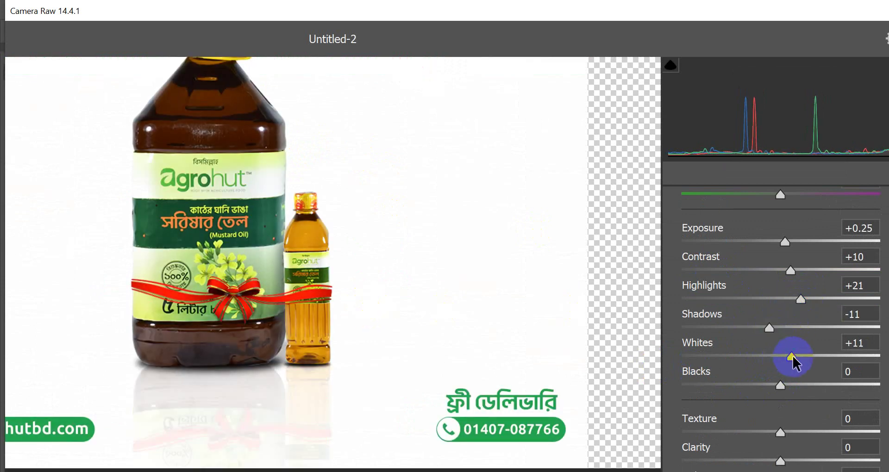
left_click(782, 383)
left_click_drag(783, 388, 786, 389)
- Boost vibrance to +7 and saturation to +5
scroll(774, 393, "down", 3)
scroll(184, 208, "up", 3)
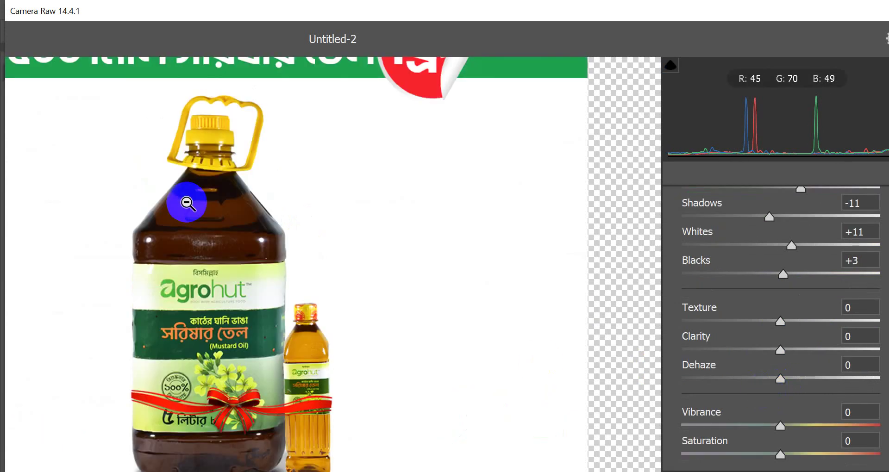
scroll(206, 209, "down", 3)
scroll(706, 397, "down", 3)
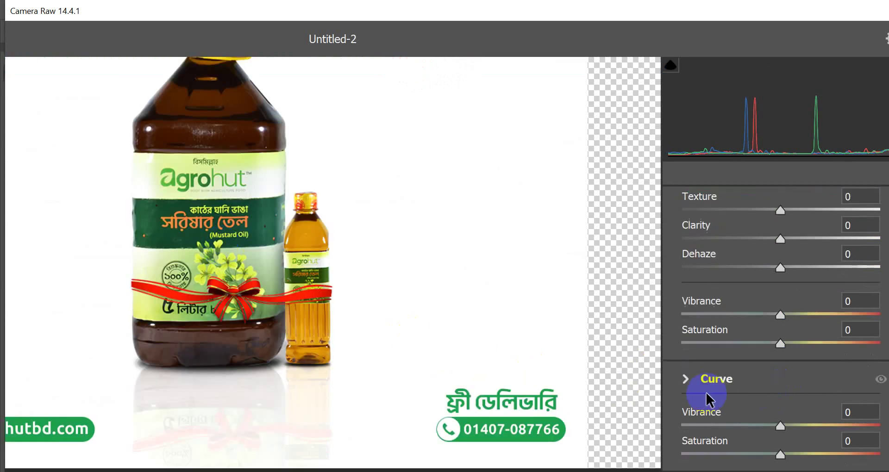
left_click(800, 345)
left_click_drag(784, 314, 789, 316)
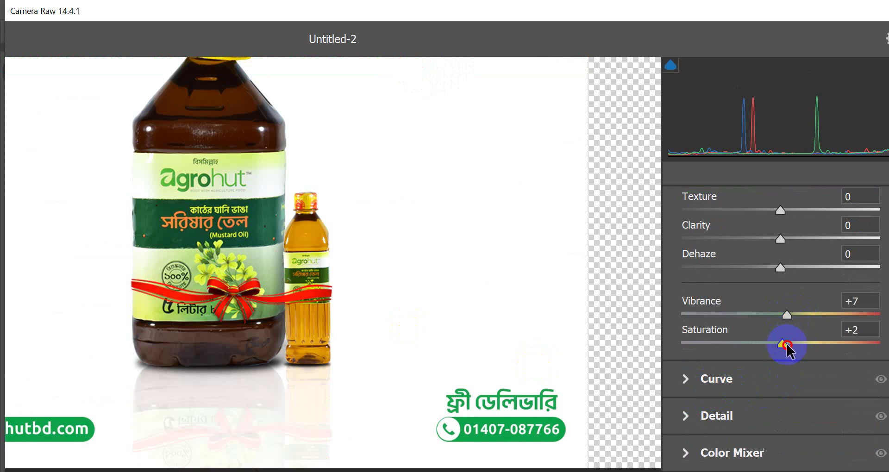
left_click_drag(787, 343, 788, 343)
scroll(293, 228, "up", 5)
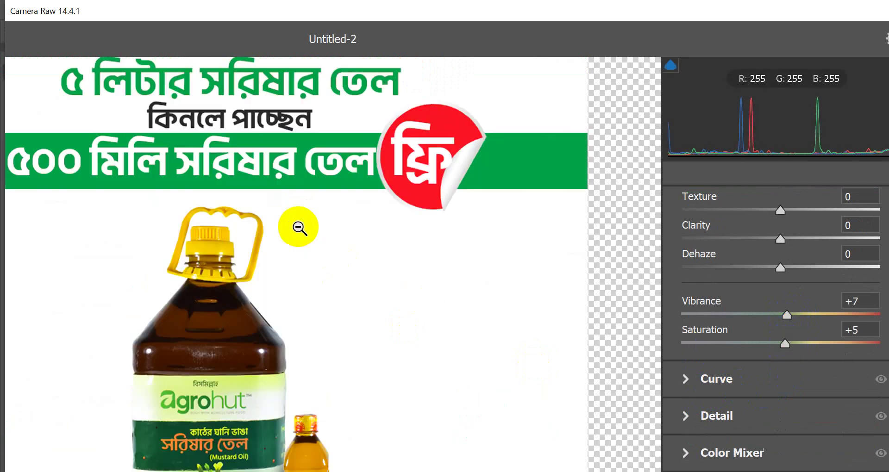
scroll(299, 227, "down", 3)
scroll(773, 353, "down", 3)
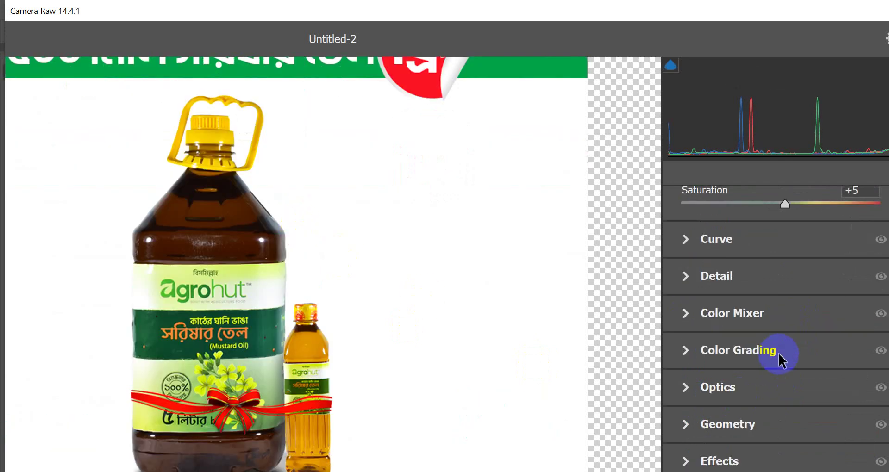
- Set Detail noise reduction to 9 and apply the Camera Raw smart filter
left_click(713, 279)
left_click_drag(682, 359, 697, 359)
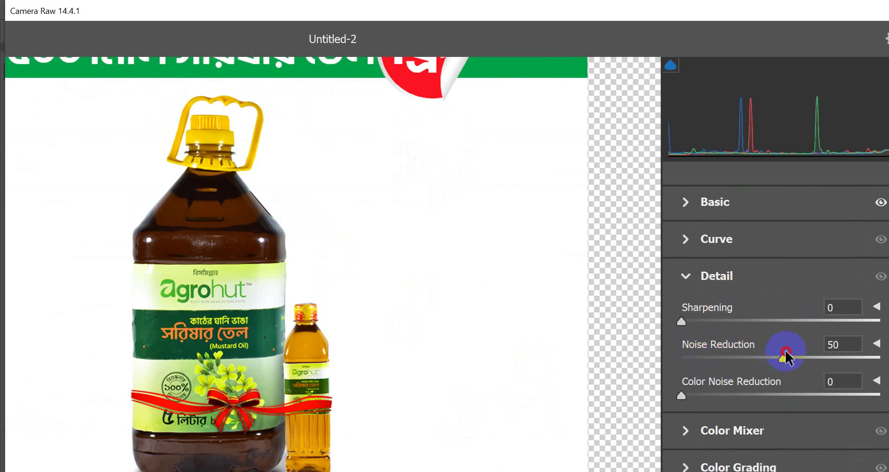
left_click_drag(791, 354, 741, 353)
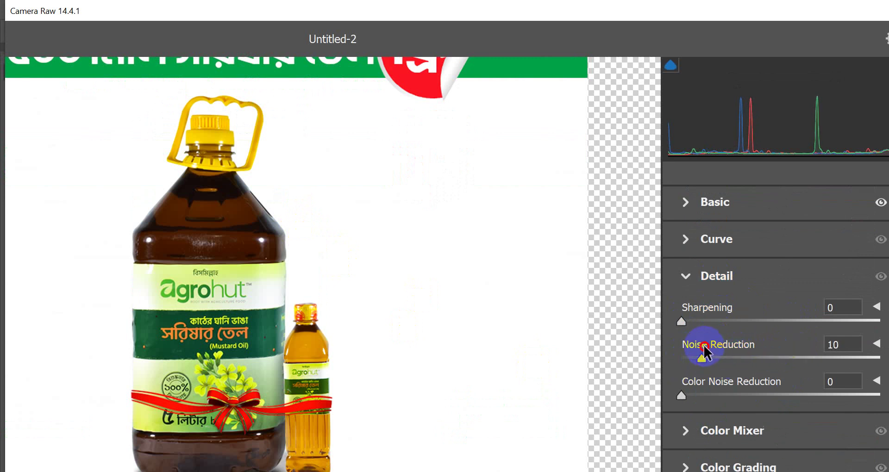
scroll(230, 235, "down", 3)
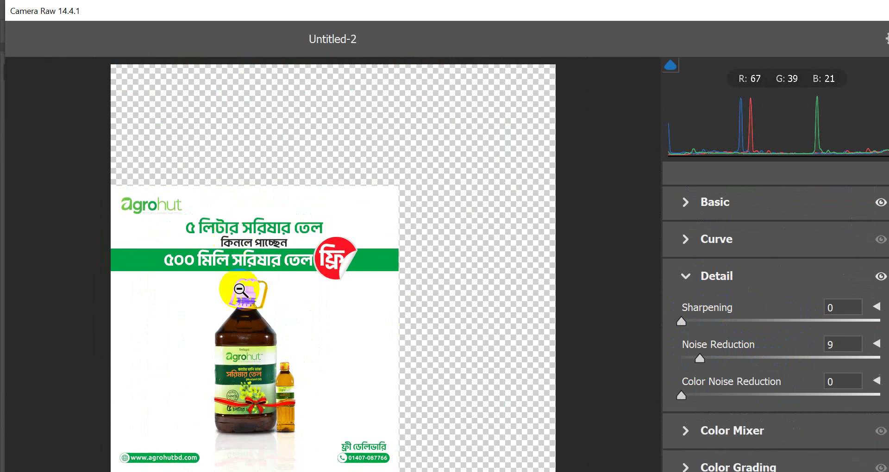
scroll(239, 297, "up", 3)
scroll(393, 290, "down", 5)
key("Return")
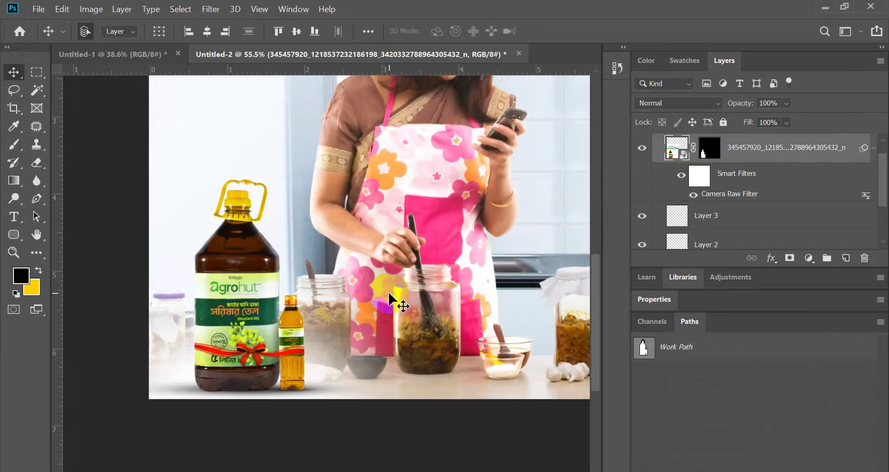
scroll(247, 294, "down", 2)
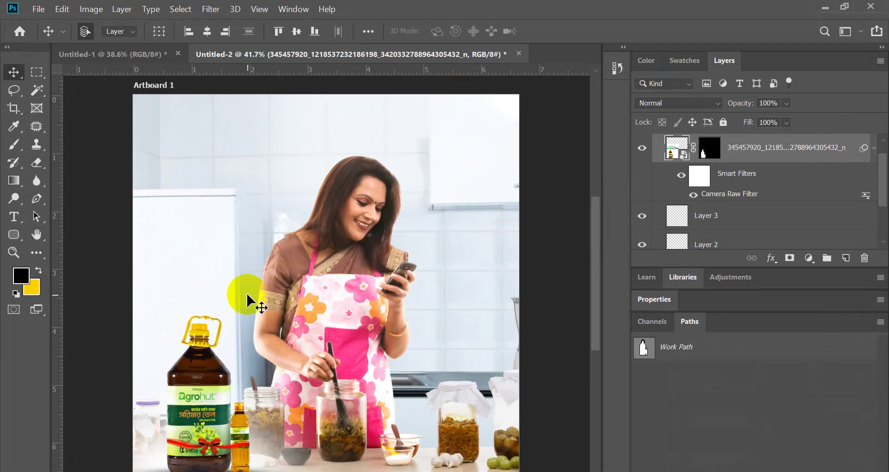
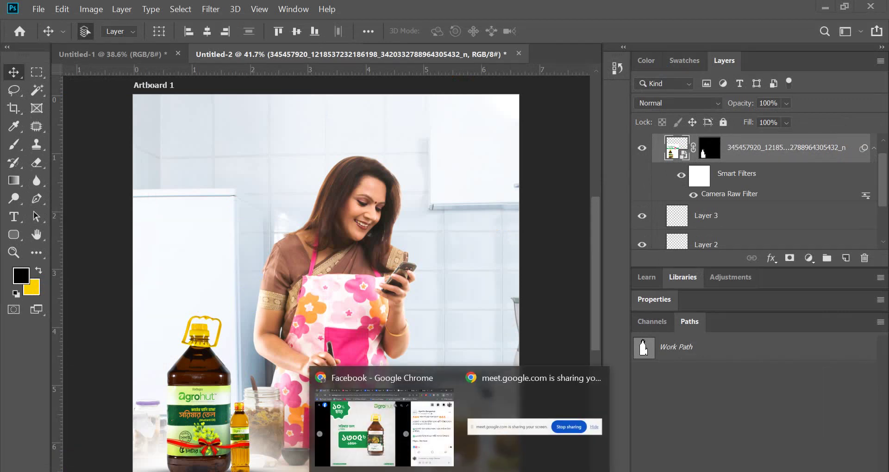
- Turn on taskbar auto-hide in desktop mode and switch to the Downloads folder
scroll(491, 308, "down", 3)
scroll(418, 345, "up", 3)
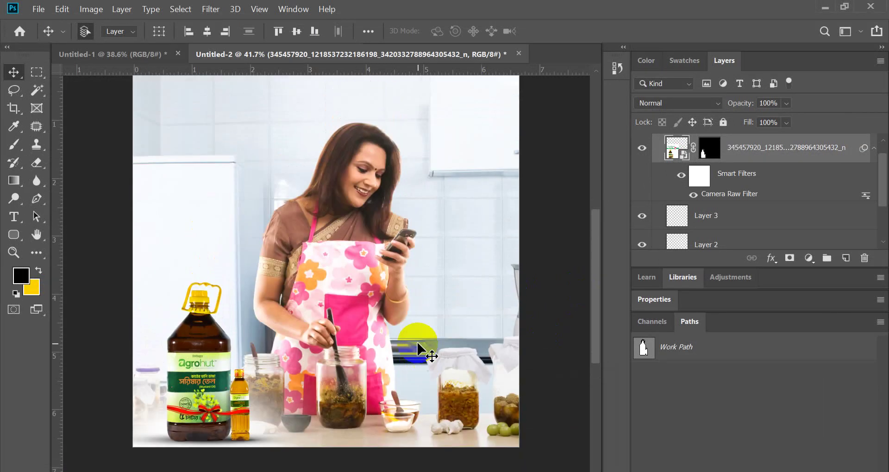
scroll(381, 334, "down", 5)
scroll(308, 317, "up", 5)
scroll(254, 131, "up", 1)
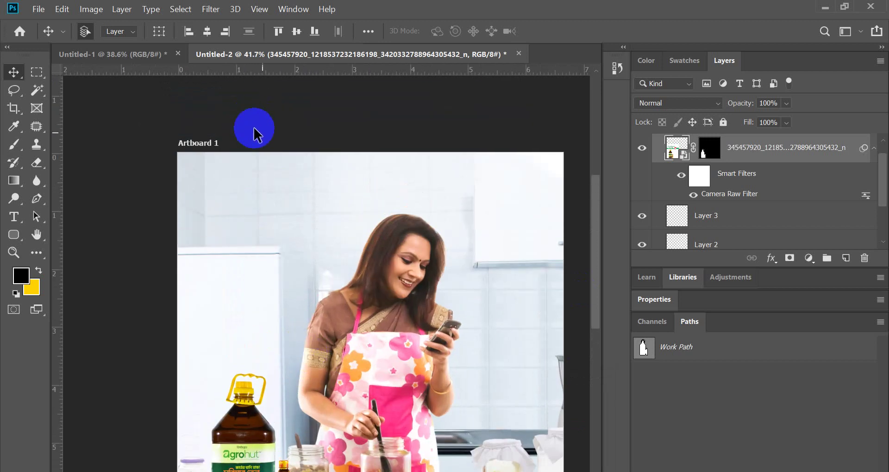
scroll(509, 185, "up", 1)
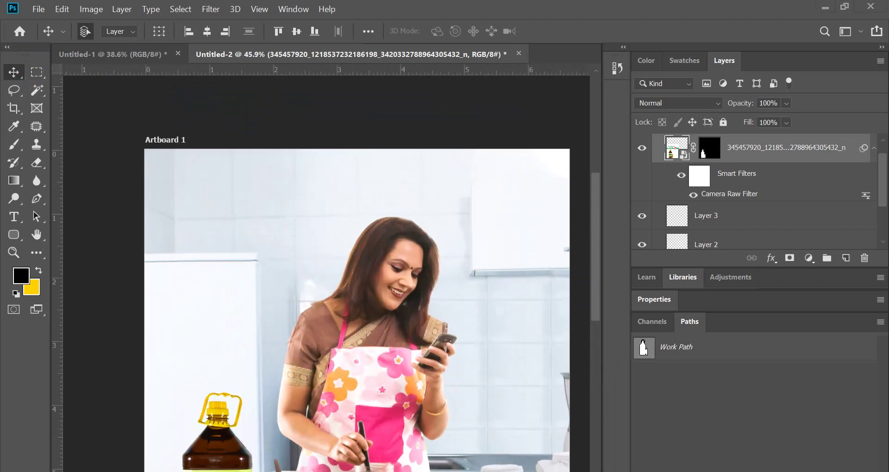
right_click(523, 471)
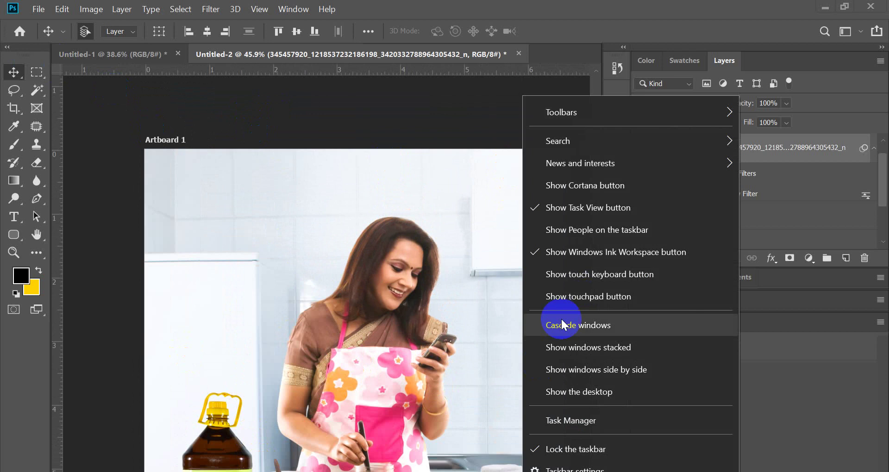
left_click(570, 467)
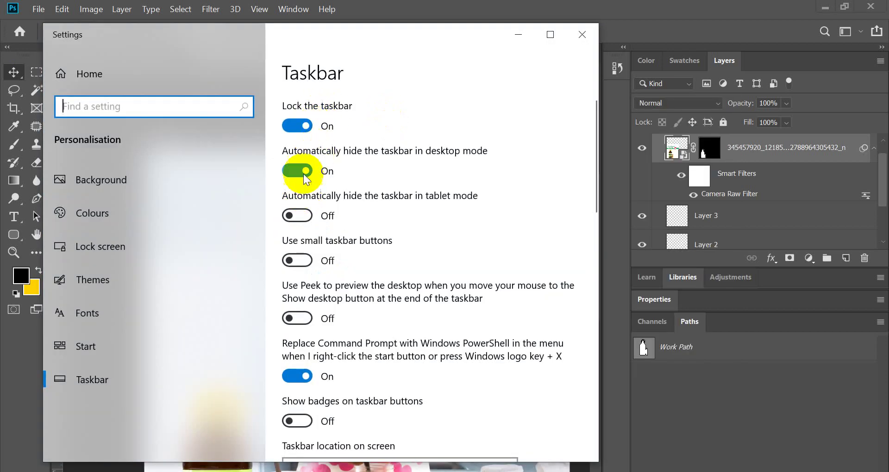
left_click(304, 174)
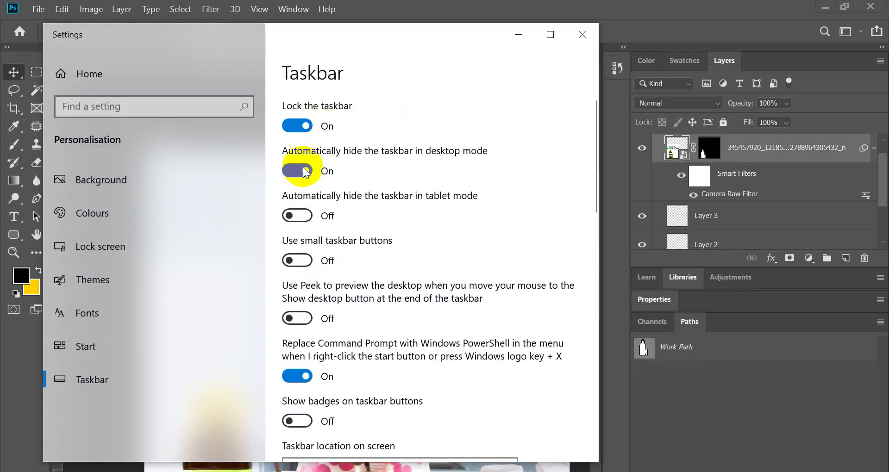
left_click(714, 389)
key("alt+Tab")
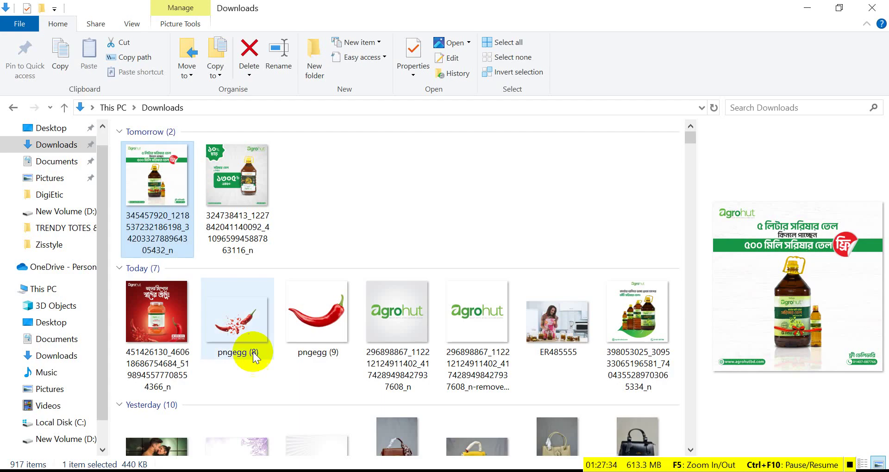
- Place the agrohut removebg-preview logo, scaled to about 18.6%, in the ad's top-right corner
left_click_drag(468, 324, 482, 196)
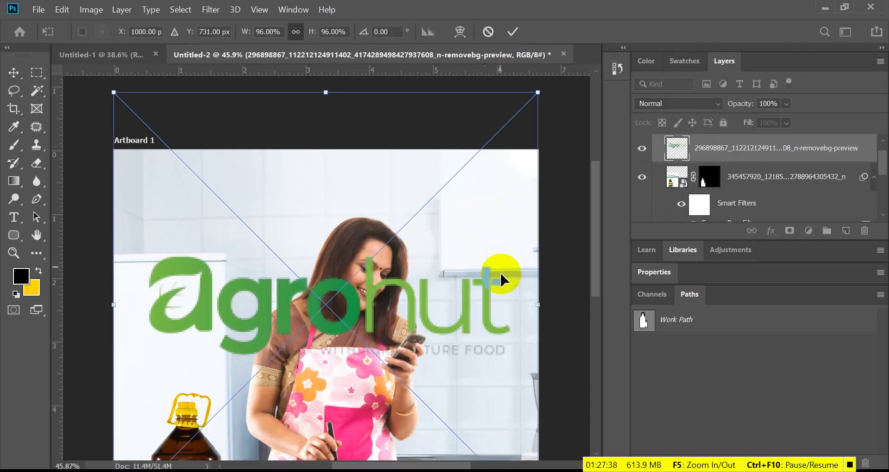
left_click_drag(537, 306, 502, 182)
left_click(513, 30)
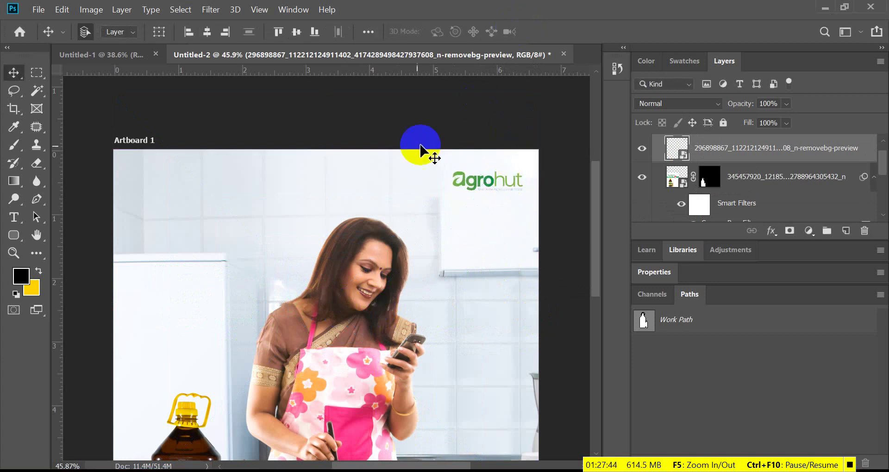
scroll(264, 198, "down", 2)
scroll(175, 204, "down", 1)
scroll(181, 173, "down", 1)
scroll(180, 172, "up", 1)
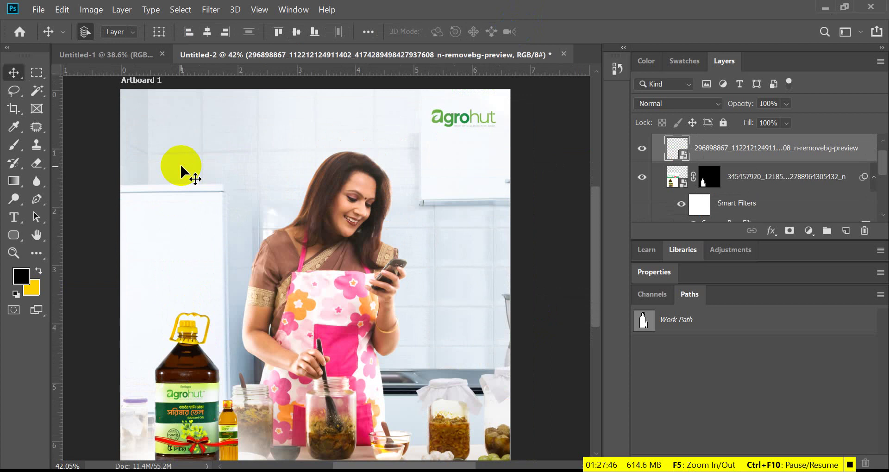
- Add a new layer above the kitchen photo and enlarge the Brush to about 1700 px
left_click(777, 176)
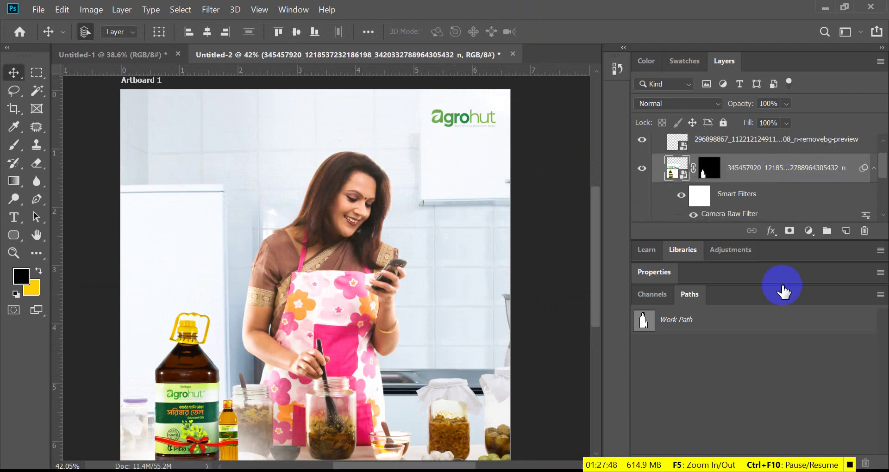
left_click(845, 230)
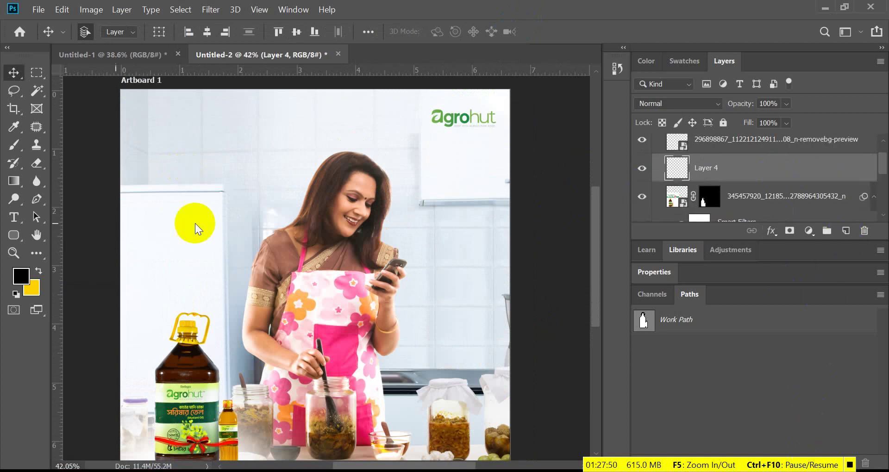
left_click(12, 145)
scroll(197, 139, "up", 1)
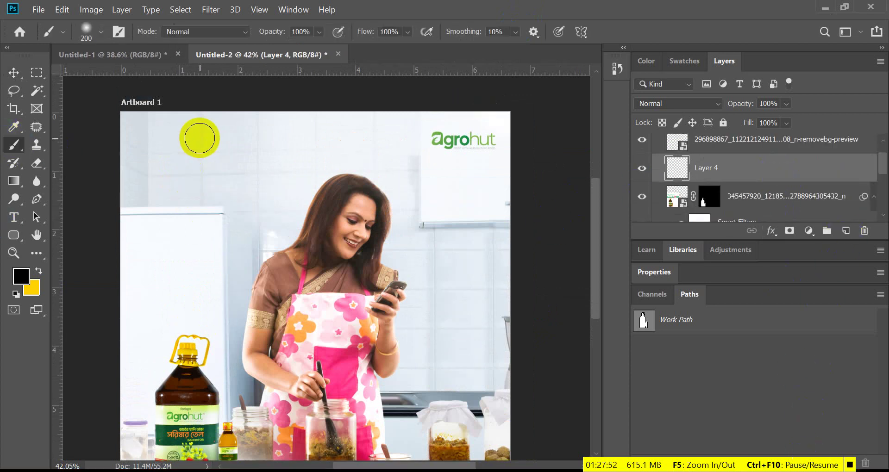
key("bracketright")
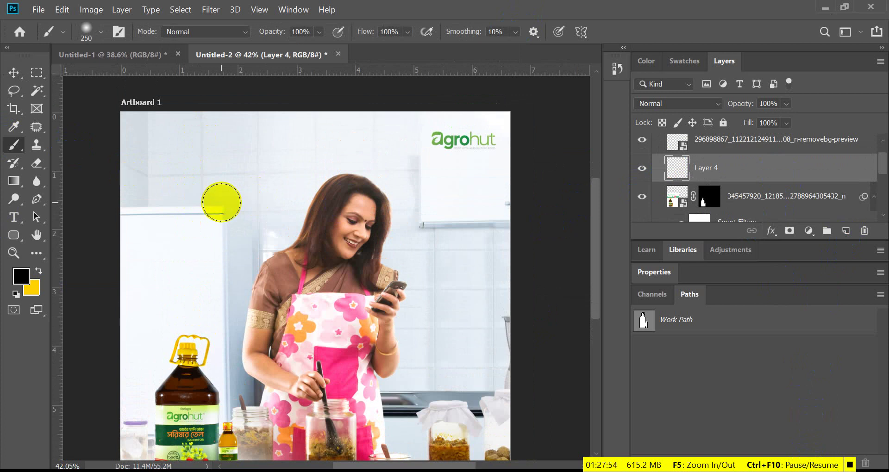
key("bracketright")
key("bracketright")
key("bracketright")
key("bracketright")
key("bracketright")
key("bracketright")
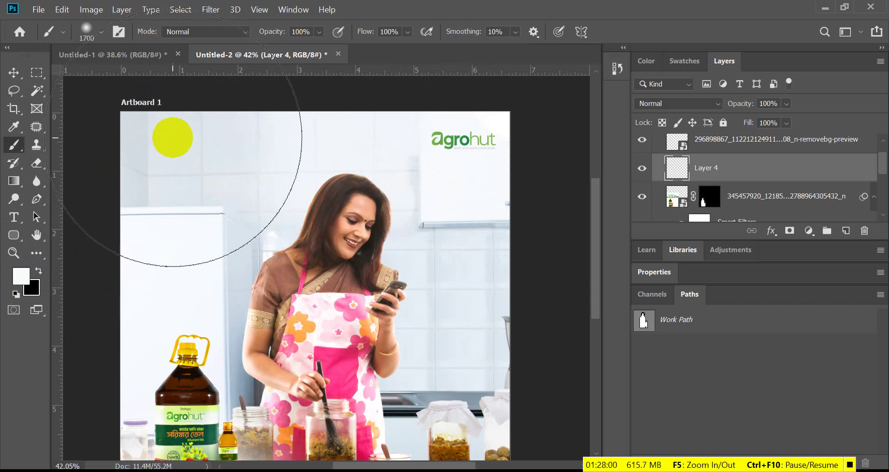
- Paint two soft white dabs over the ad's upper left
left_click(173, 137)
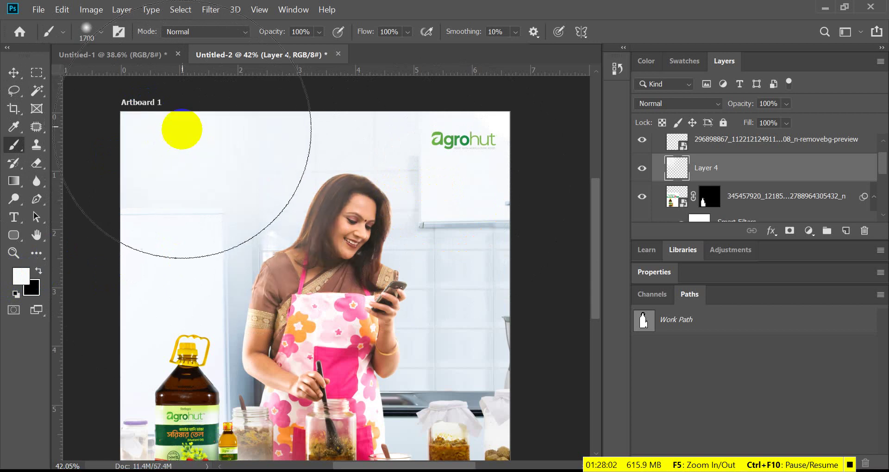
left_click(145, 145)
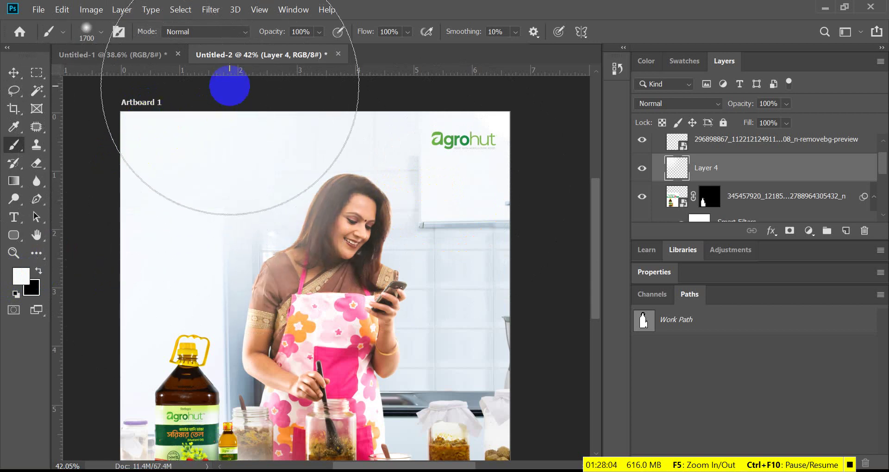
scroll(264, 263, "down", 1)
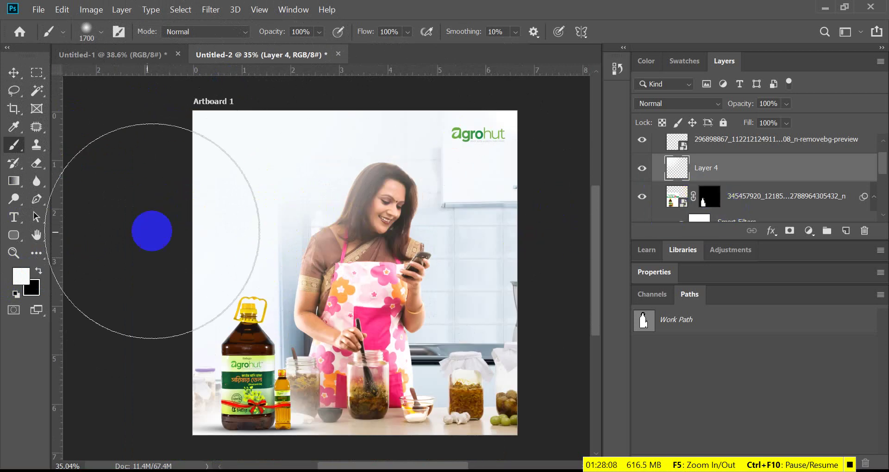
scroll(267, 173, "up", 2)
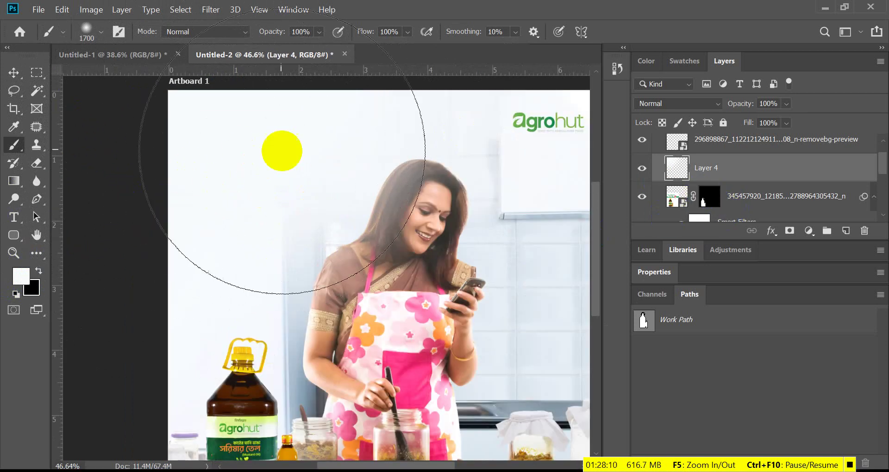
scroll(220, 218, "down", 2)
scroll(220, 217, "up", 1)
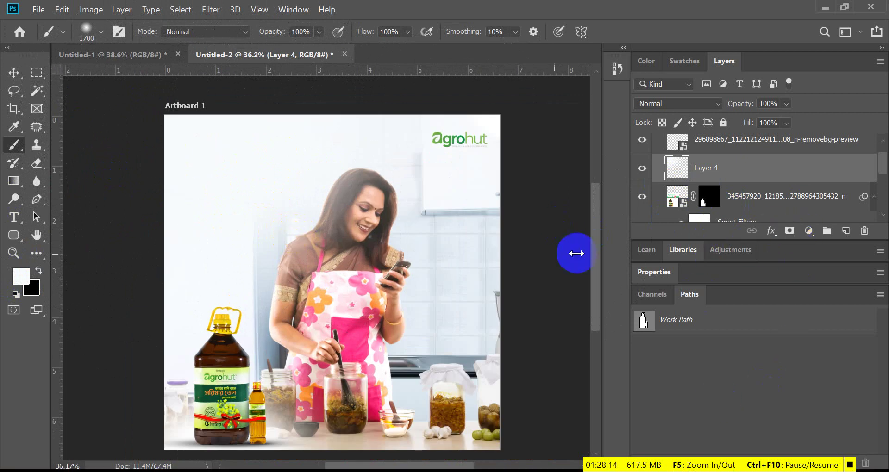
scroll(387, 225, "up", 1)
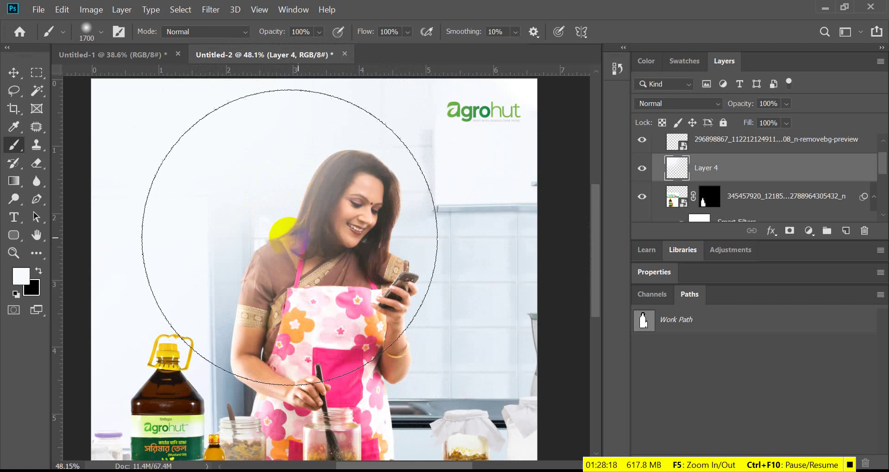
scroll(359, 190, "up", 1)
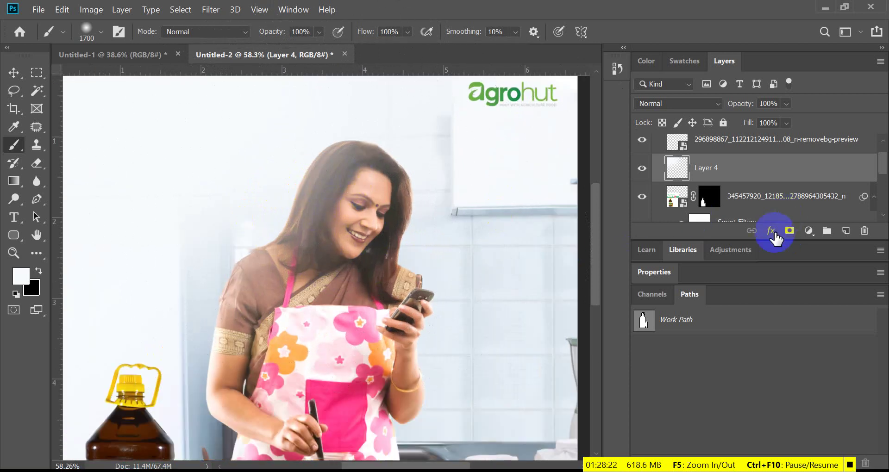
- Mask Layer 4 with black over the woman's hand and right edge, then fit the artboard in view
left_click(43, 277)
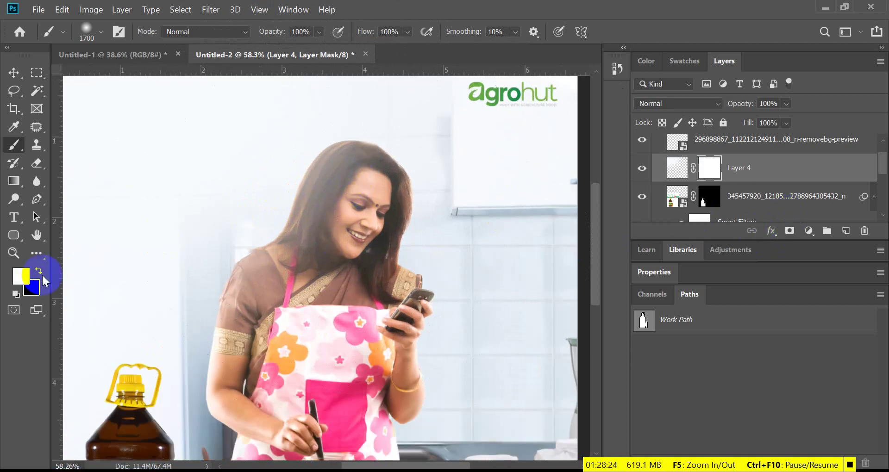
left_click(40, 271)
scroll(522, 286, "down", 3)
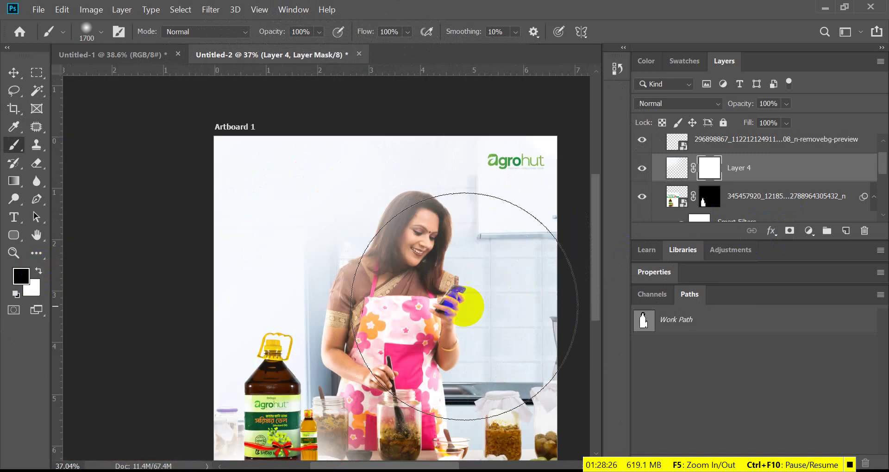
left_click(476, 292)
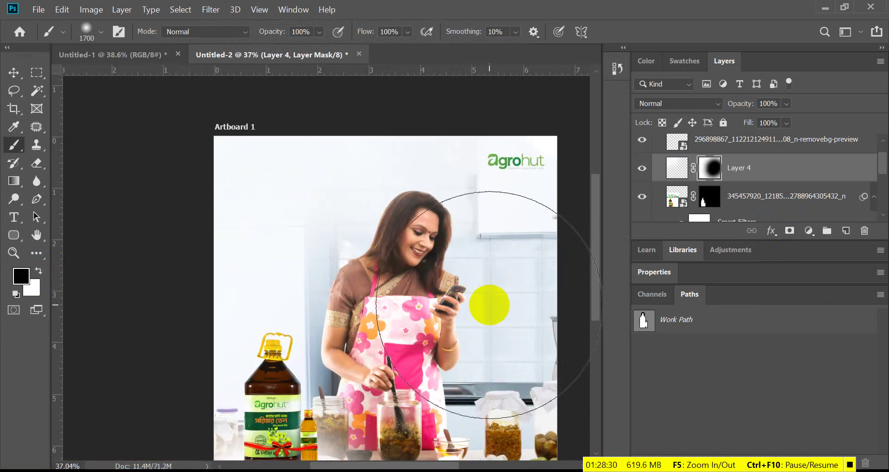
left_click(565, 384)
key("ctrl+0")
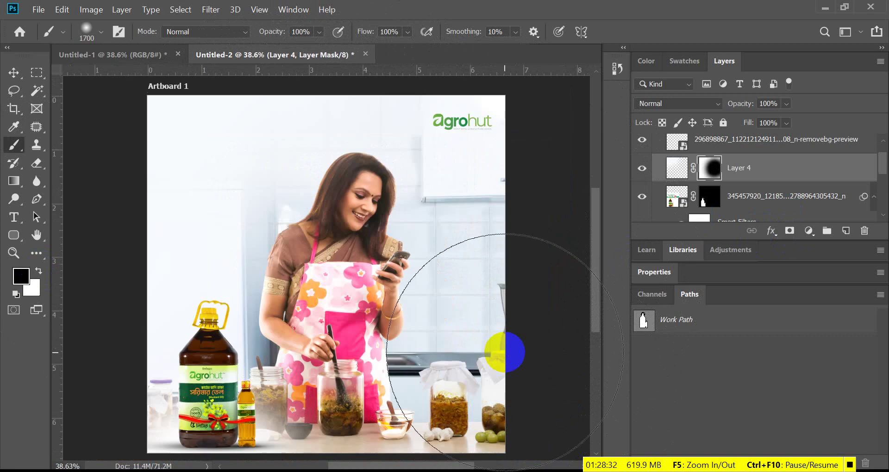
left_click(35, 166)
left_click(7, 93)
left_click(554, 225)
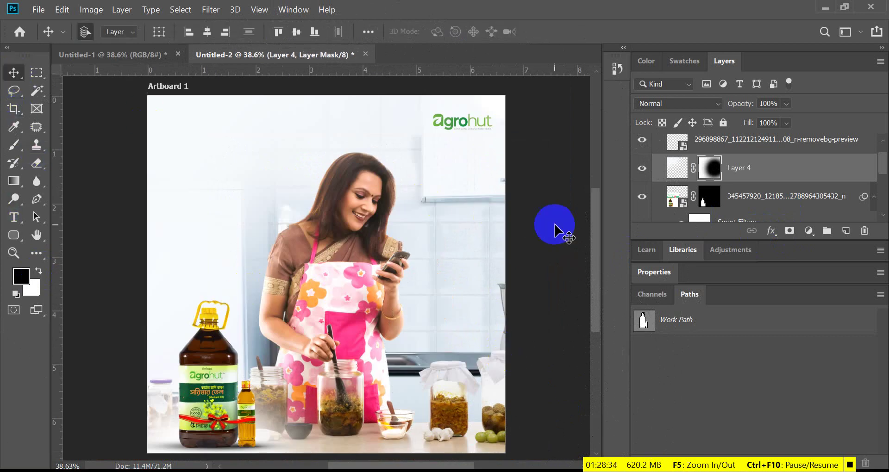
scroll(341, 215, "down", 1)
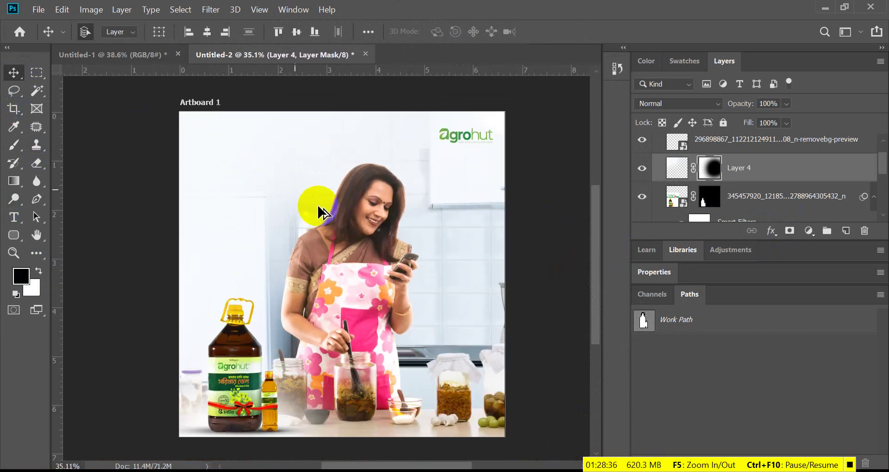
scroll(252, 183, "up", 2)
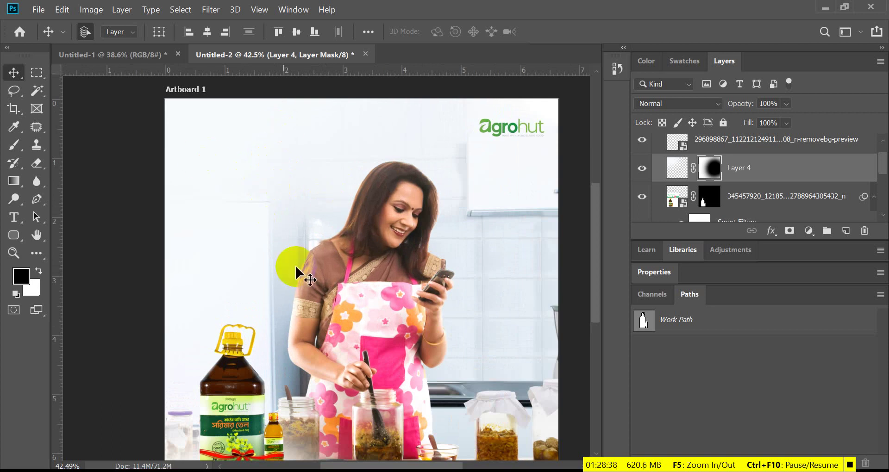
- Switch to the chili ad in Illustrator and deselect the order text
key("alt+Tab")
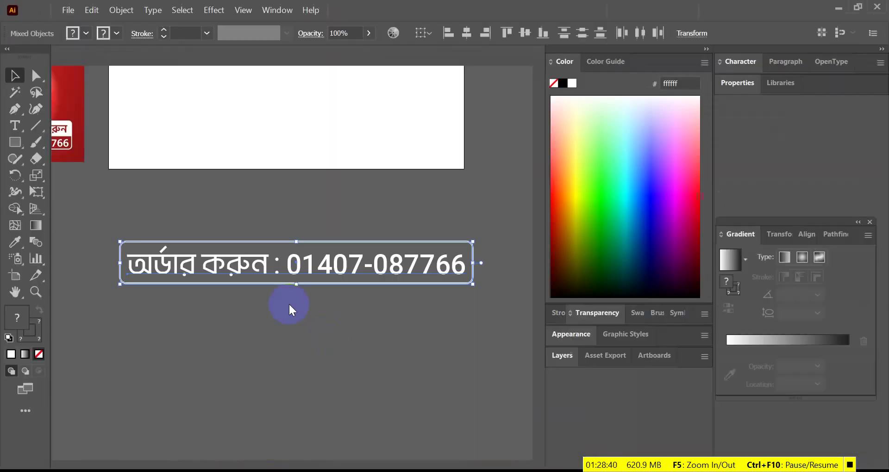
scroll(324, 298, "down", 5)
left_click(329, 322)
scroll(333, 268, "up", 5)
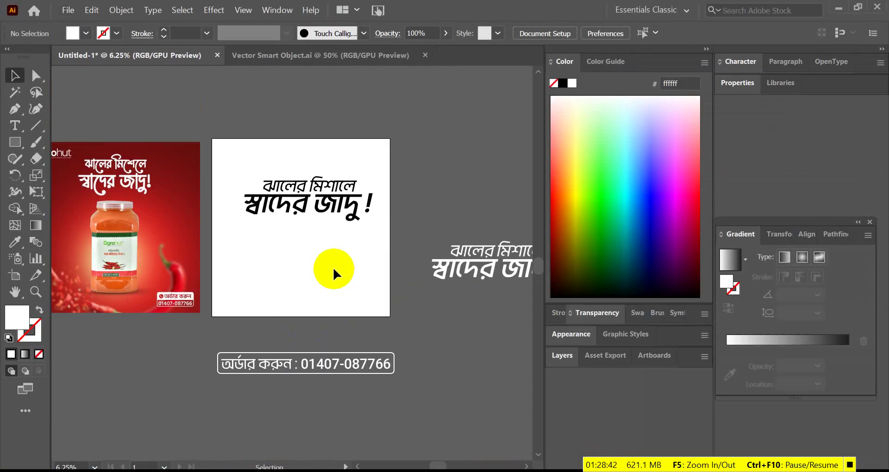
left_click_drag(333, 186, 306, 279)
scroll(305, 278, "up", 1)
scroll(306, 300, "up", 2)
- Replace the copied text with the Bengali slogan আচারের মজা জমবে এগ্রোহাট এর খাটি সরিষার তেল এ
double_click(307, 270)
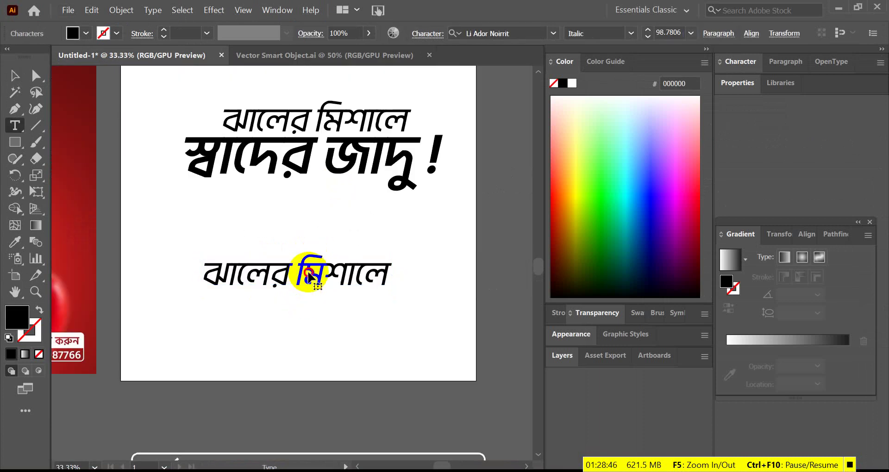
key("ctrl+a")
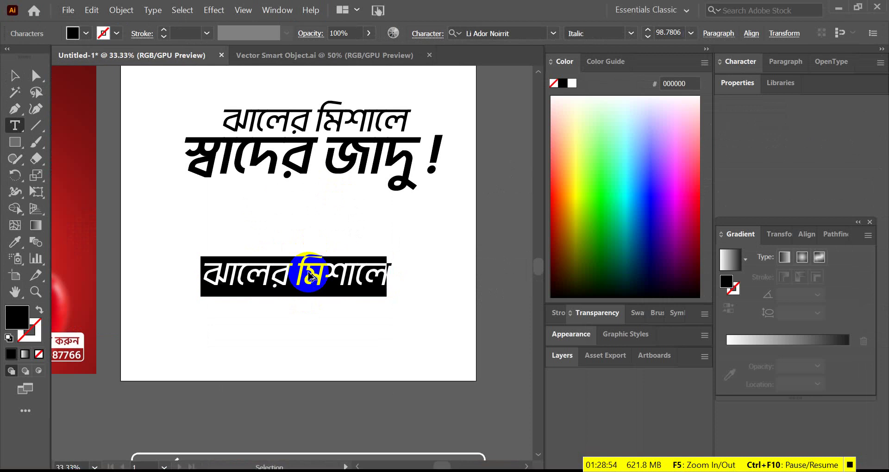
type("আচারের")
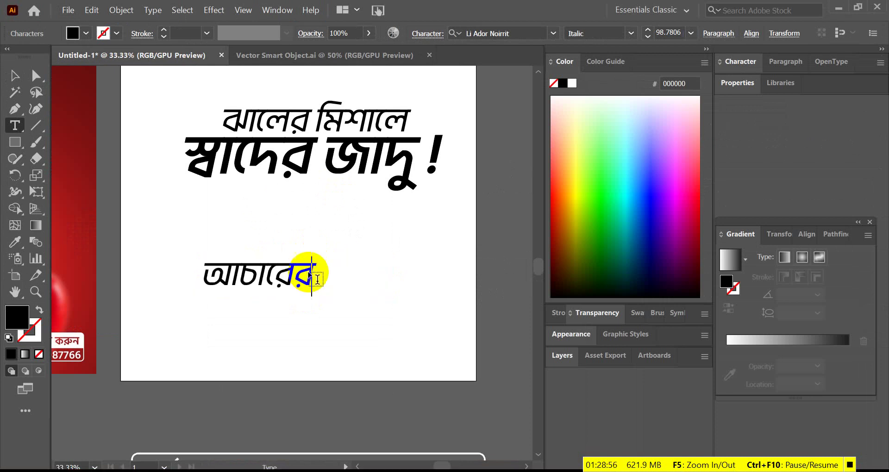
type(" মজা")
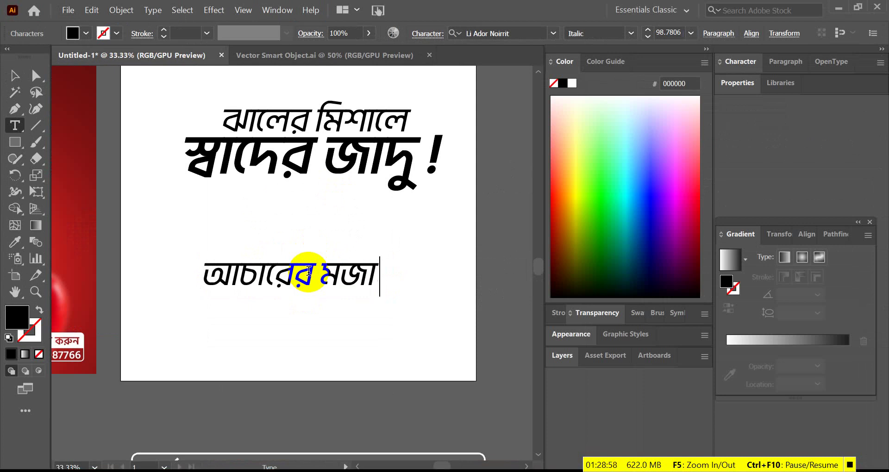
type(" হ")
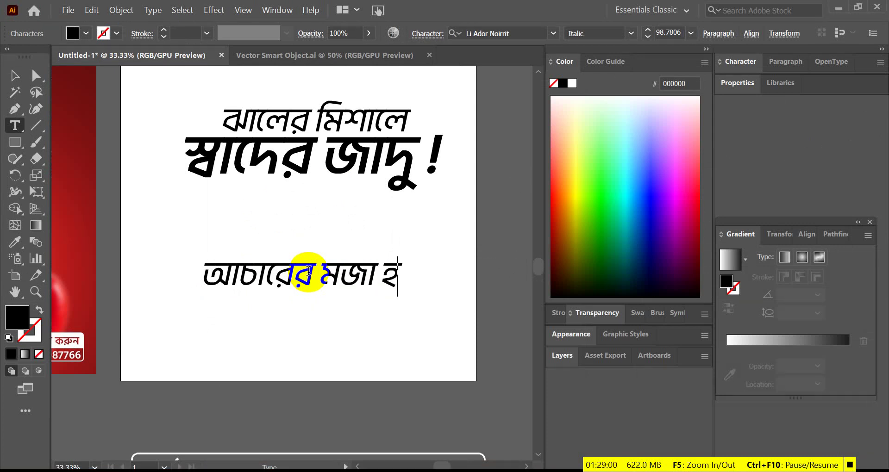
type(" জা")
type("বে")
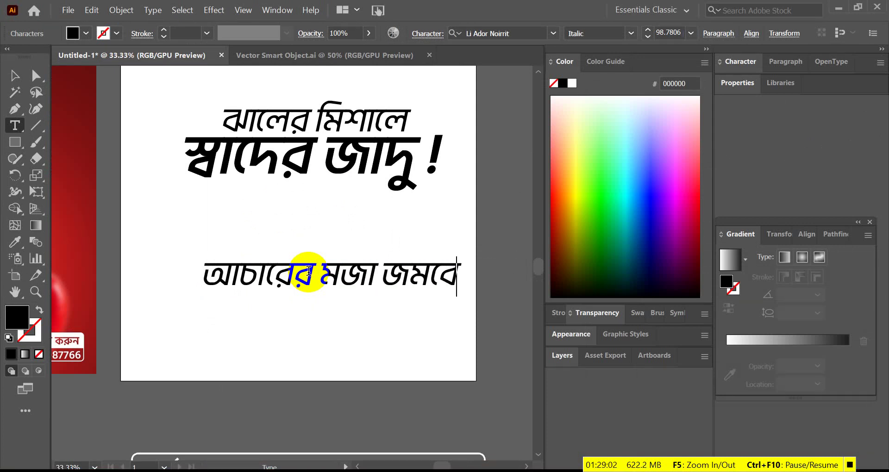
type("এগ")
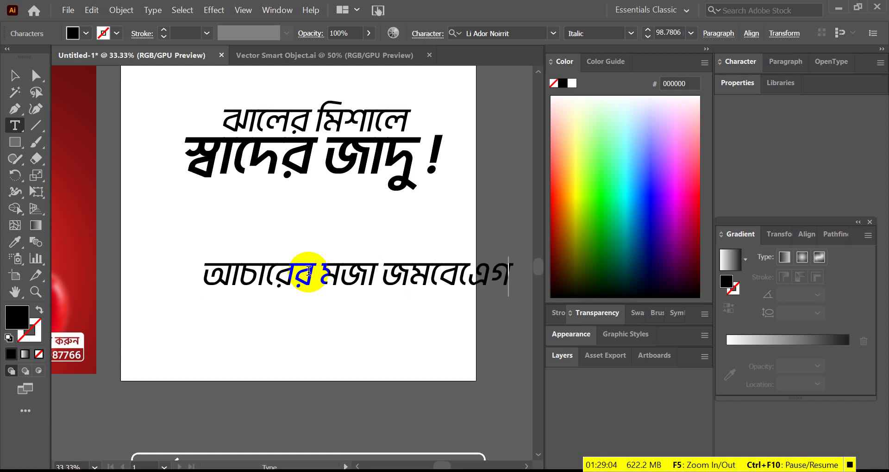
key("BackSpace")
key("BackSpace")
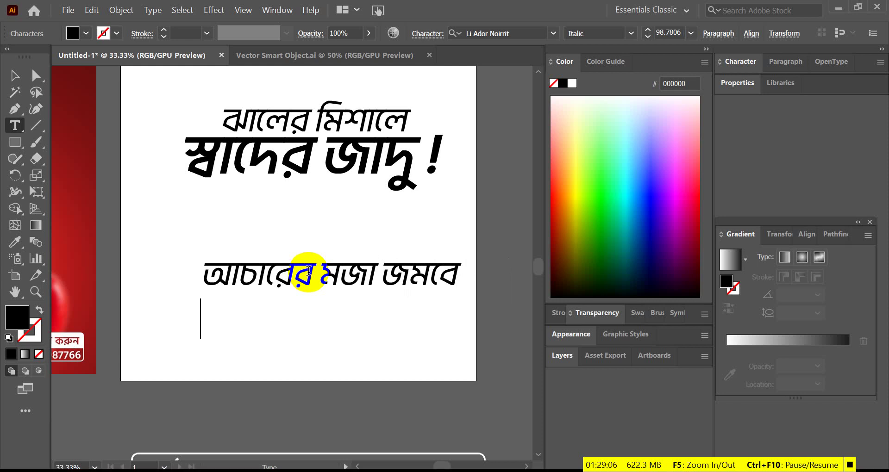
type("এগ্র")
key("BackSpace")
key("BackSpace")
key("BackSpace")
type("গ্রোহ")
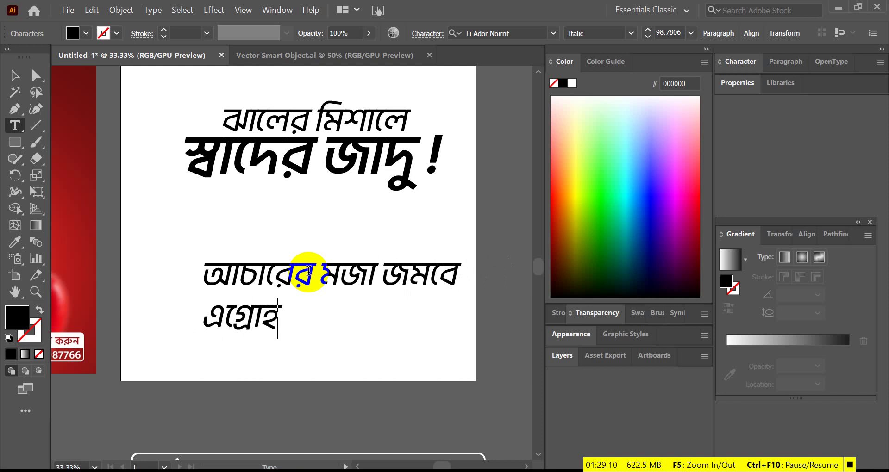
type("াট এ")
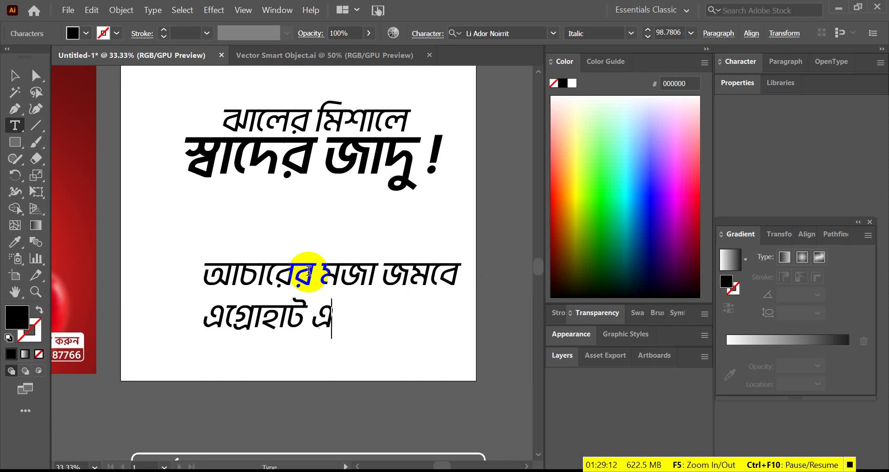
type("র খাটি")
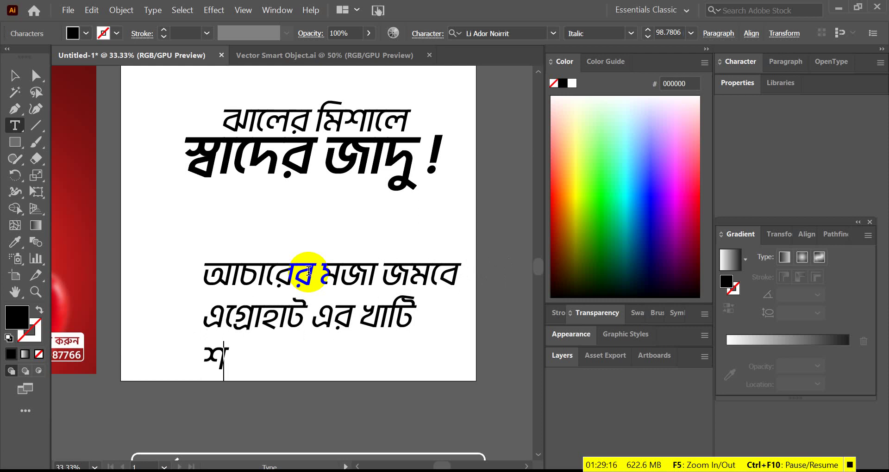
type("সি")
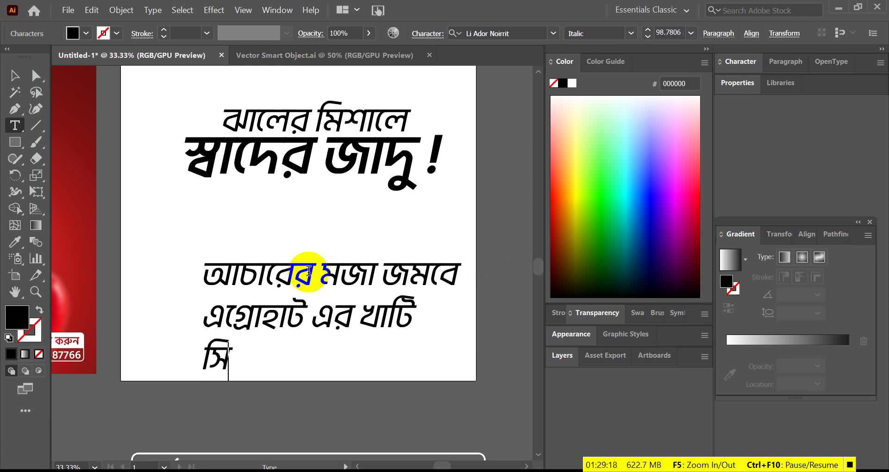
key("BackSpace")
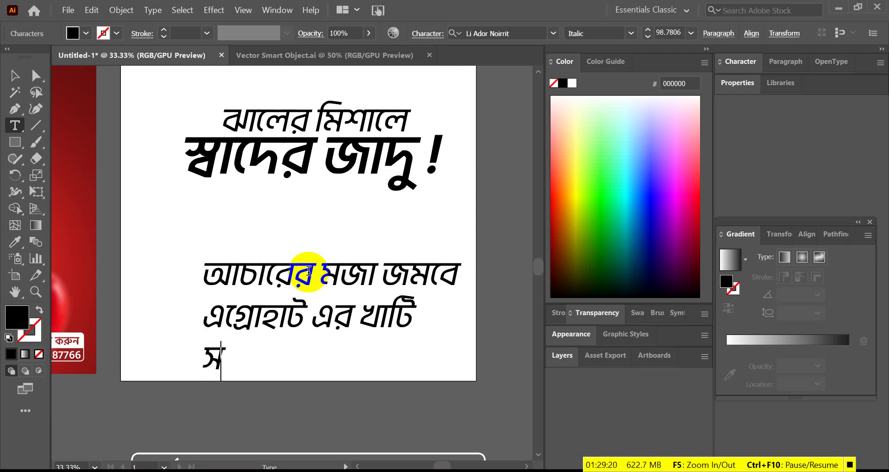
type("রিষরি")
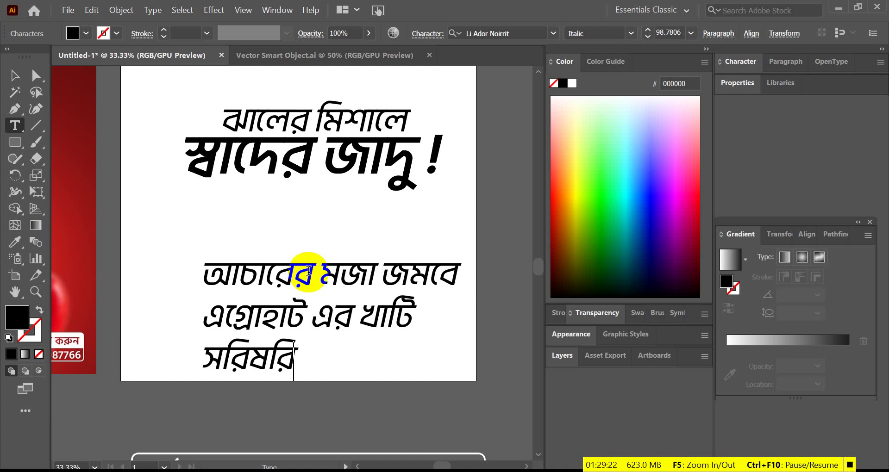
key("BackSpace")
key("BackSpace")
type("ার কে")
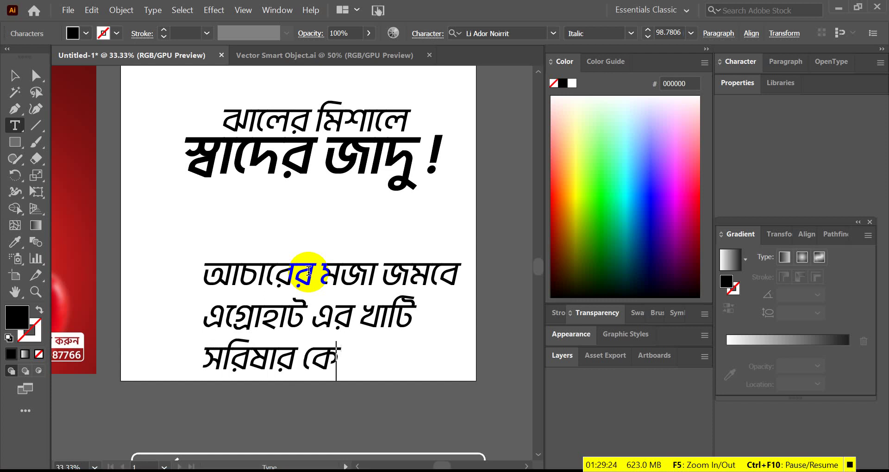
key("BackSpace")
key("BackSpace")
key("BackSpace")
type("তে")
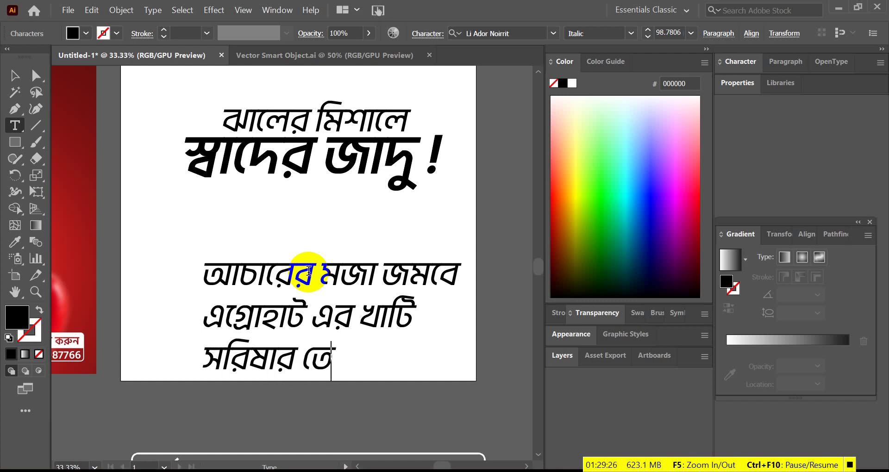
type("ল এ")
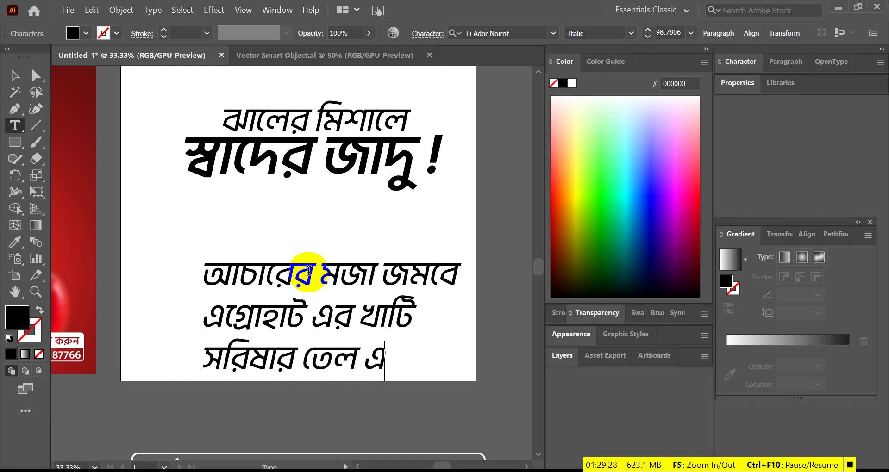
- Arrange the slogan into three lines: আচারের মজা জমবে / এগ্রোহাট এর / খাটি সরিষার তেল এ
left_click_drag(337, 354, 357, 342)
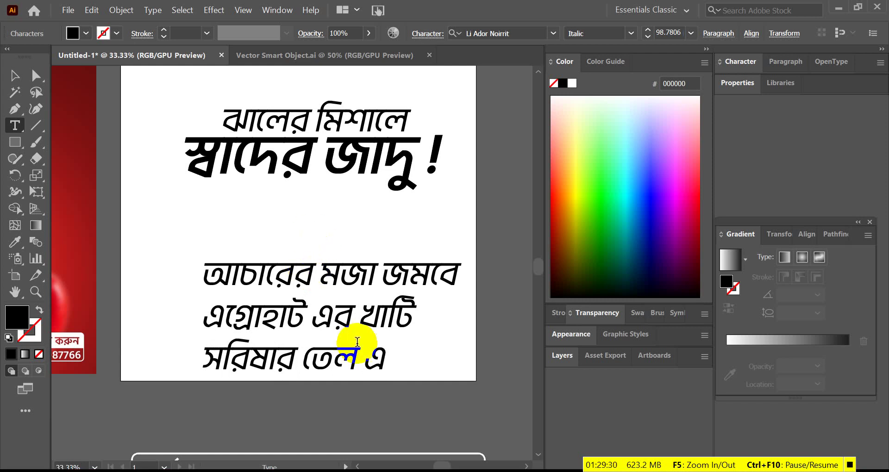
key("Return")
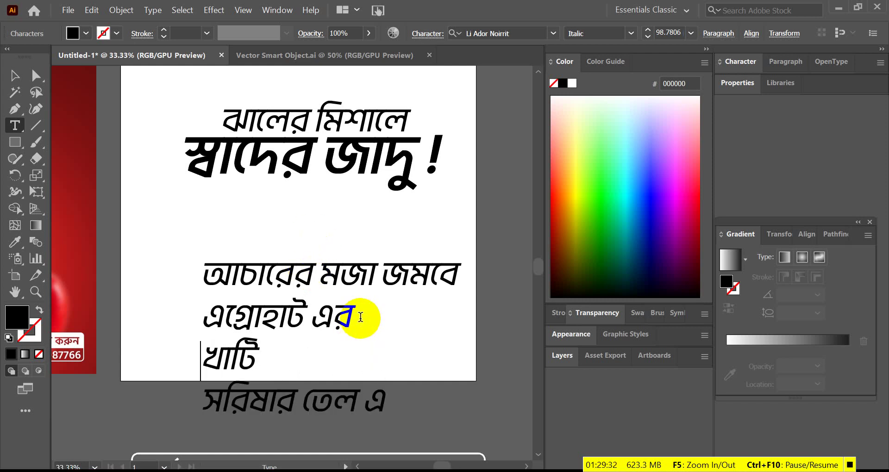
key("End")
key("Delete")
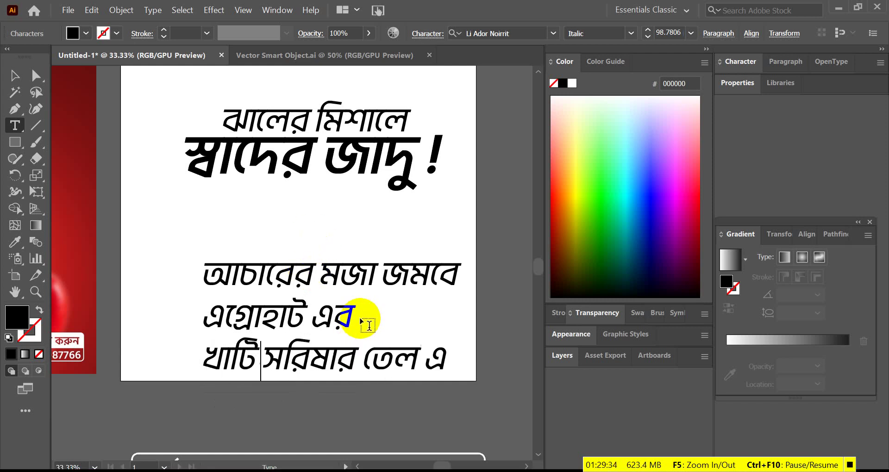
left_click(15, 74)
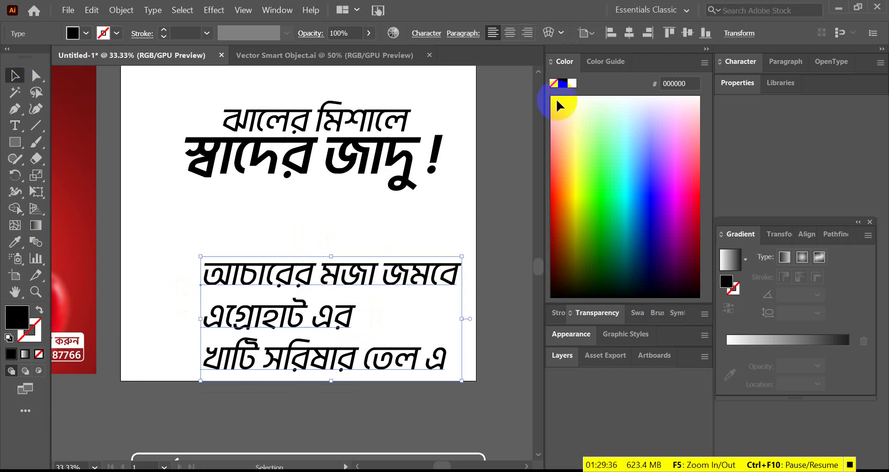
- Change the slogan's font style from Italic to Regular
triple_click(306, 318)
key("ctrl+a")
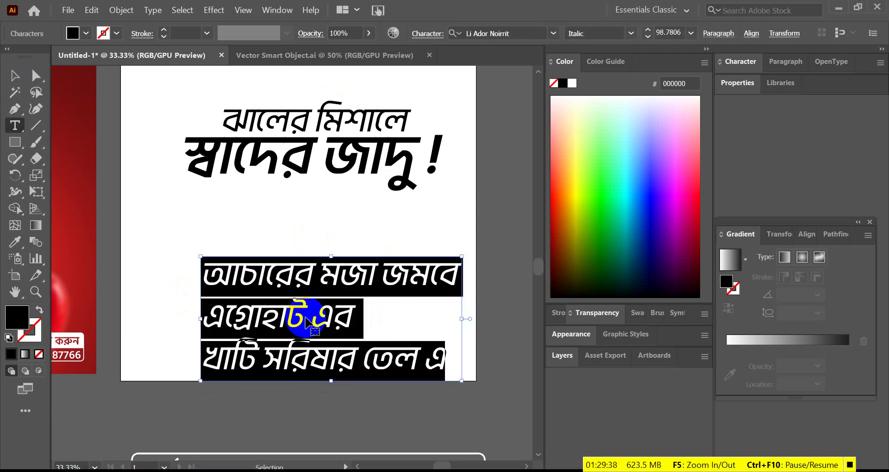
left_click(633, 32)
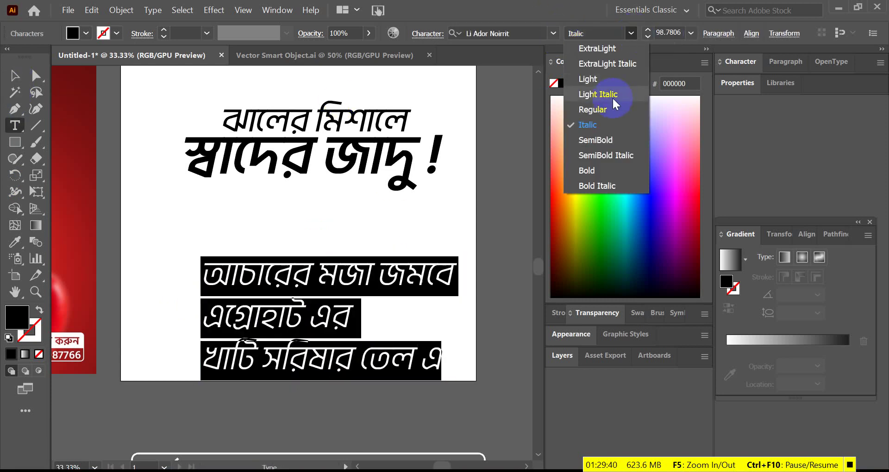
left_click(599, 111)
left_click(14, 75)
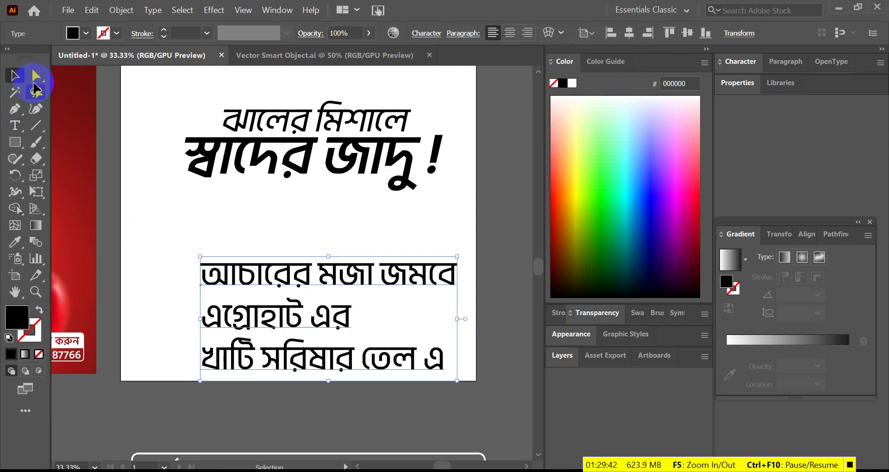
- Move the slogan block up under the headline
scroll(349, 268, "up", 1)
left_click_drag(349, 268, 328, 205)
scroll(350, 341, "down", 4)
scroll(350, 343, "up", 3)
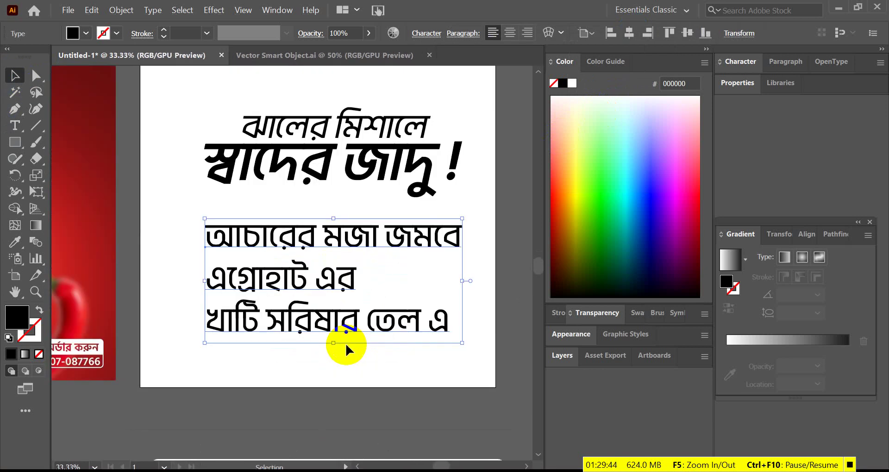
triple_click(376, 329)
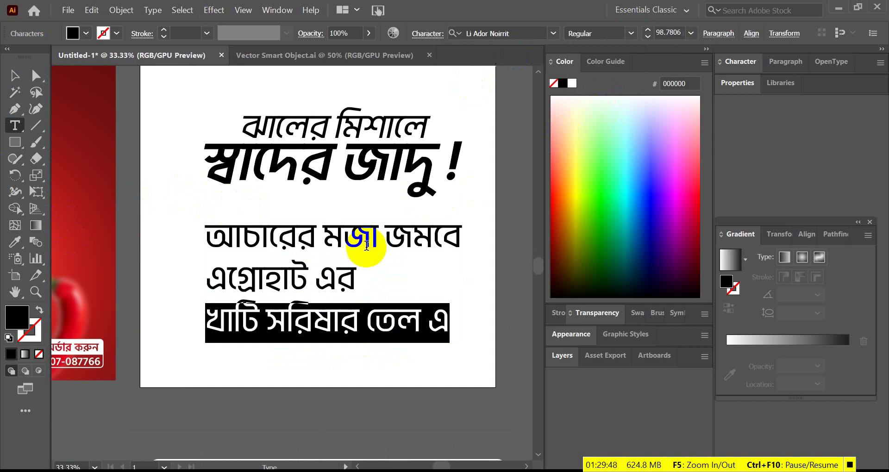
- Set the third slogan line to SemiBold font style
left_click_drag(292, 277, 328, 273)
left_click(327, 285)
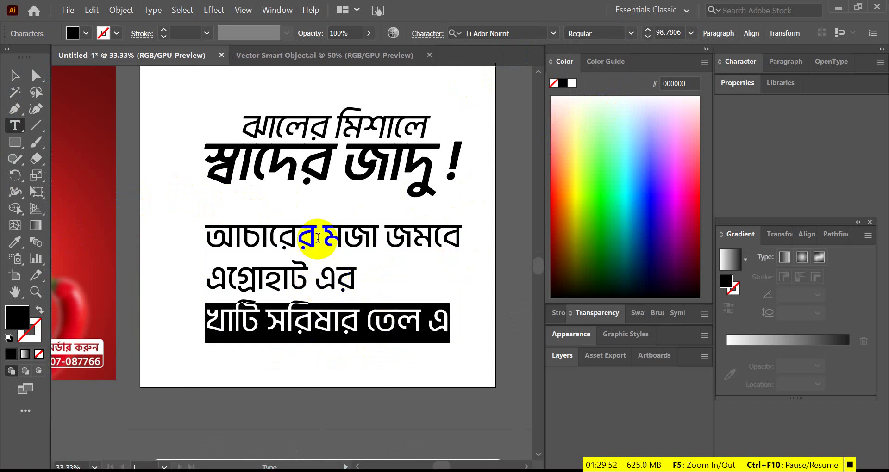
left_click(620, 33)
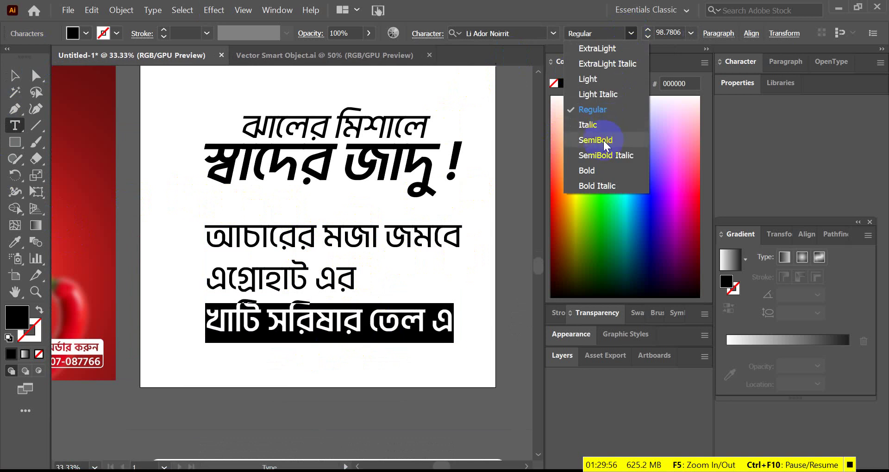
left_click(603, 140)
left_click(21, 79)
left_click(330, 277)
- Split এগ্রোহাট এর out of the paragraph into its own text object below it
key("ctrl+plus")
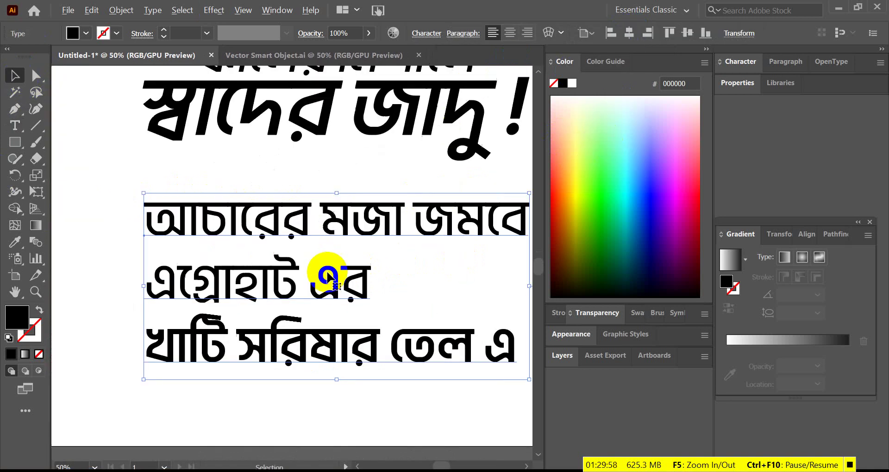
triple_click(311, 285)
key("ctrl+c")
key("BackSpace")
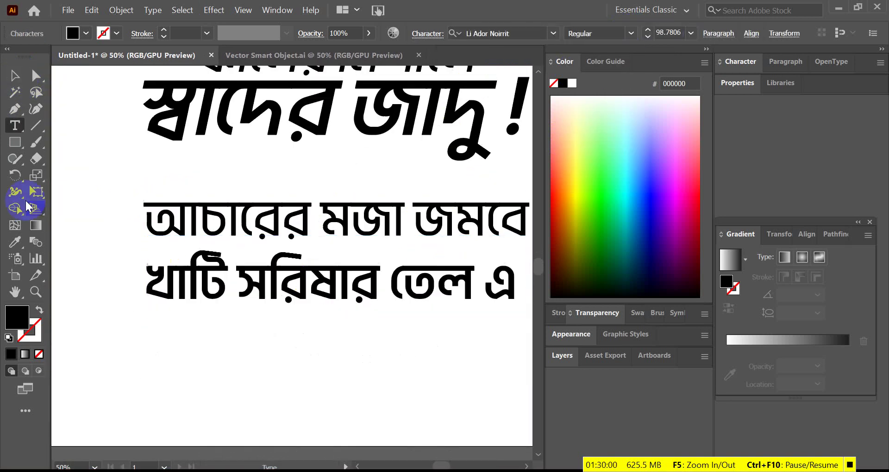
left_click(14, 77)
left_click(301, 388)
key("ctrl+v")
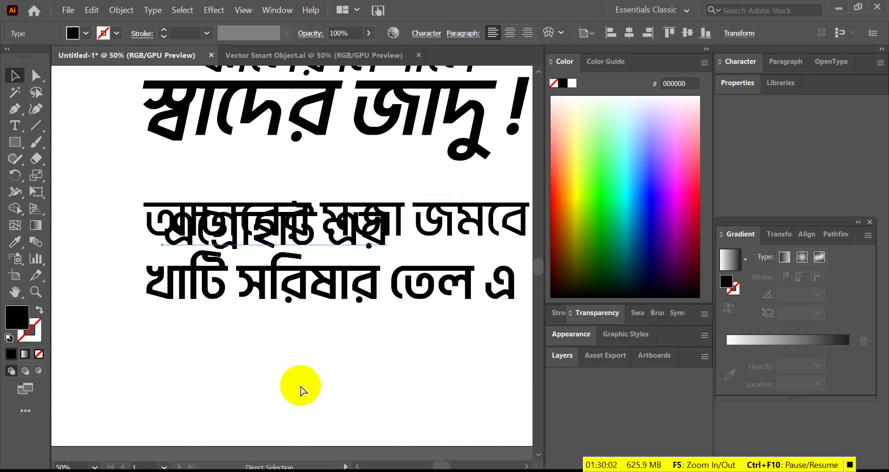
key("ctrl+minus")
key("ctrl+minus")
left_click_drag(278, 232, 298, 329)
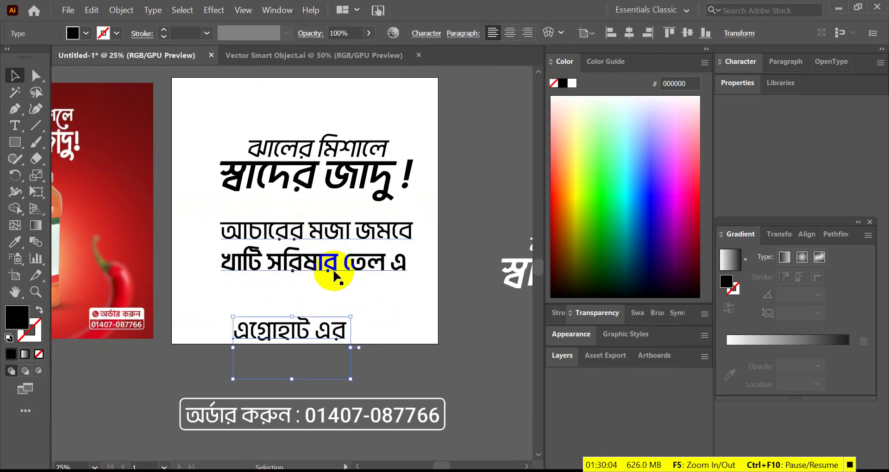
- Split খাটি সরিষার তেল এ out into a separate pasted text object
double_click(333, 274)
left_click(333, 273)
key("ctrl+c")
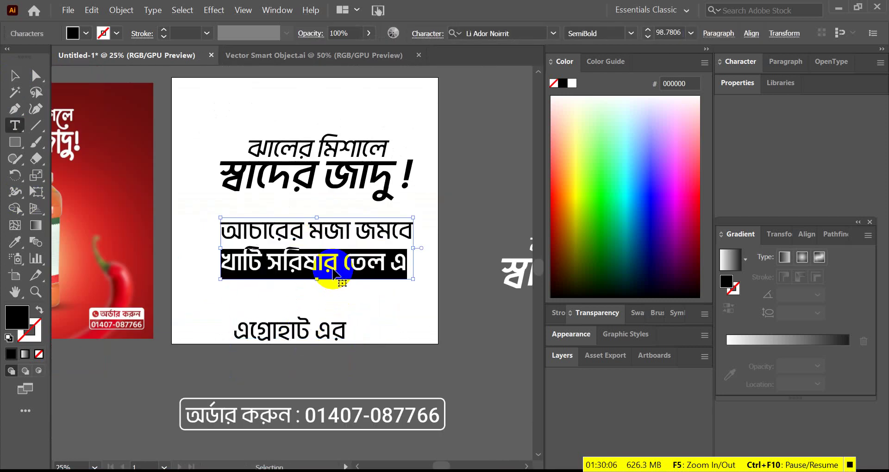
key("BackSpace")
left_click(14, 77)
left_click(220, 217)
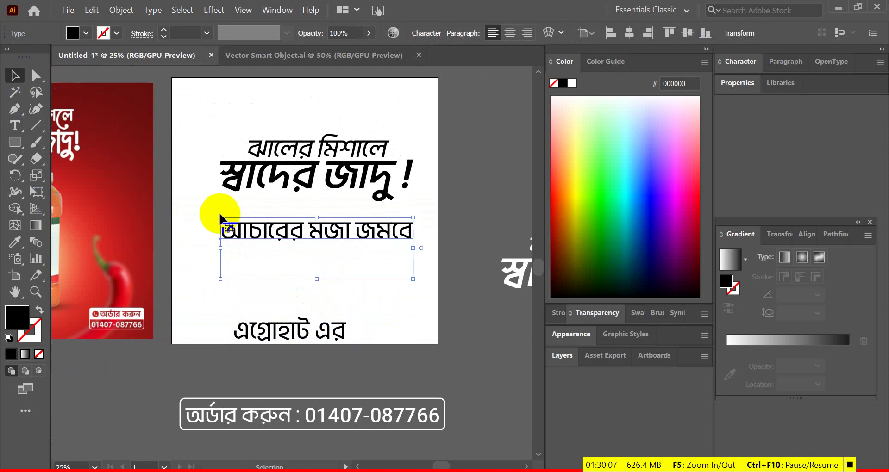
left_click(396, 291)
key("ctrl+v")
left_click_drag(345, 278, 350, 368)
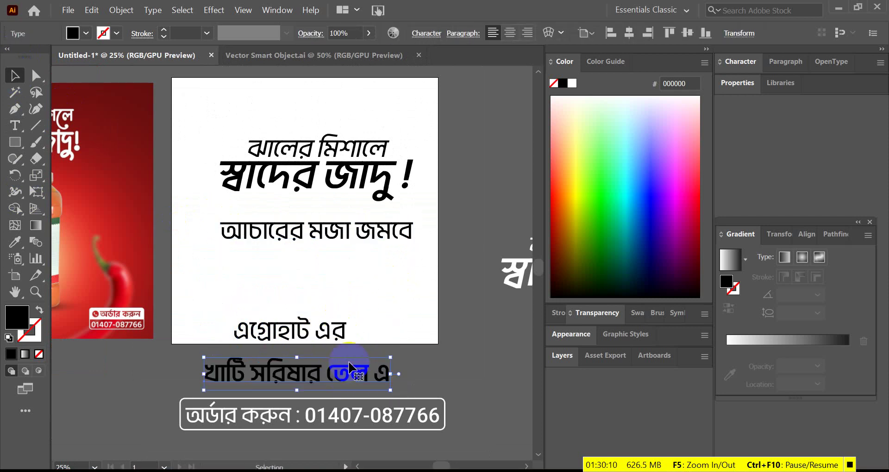
- Place খাটি সরিষার তেল এ beneath এগ্রোহাট এর and enlarge এগ্রোহাট এর
left_click_drag(332, 331, 336, 278)
left_click_drag(343, 374, 387, 305)
key("ctrl+equal")
mouse_move(358, 272)
left_mouse_down()
mouse_move(378, 276)
mouse_move(340, 276)
left_mouse_up()
left_click(371, 275)
scroll(277, 290, "up", 1)
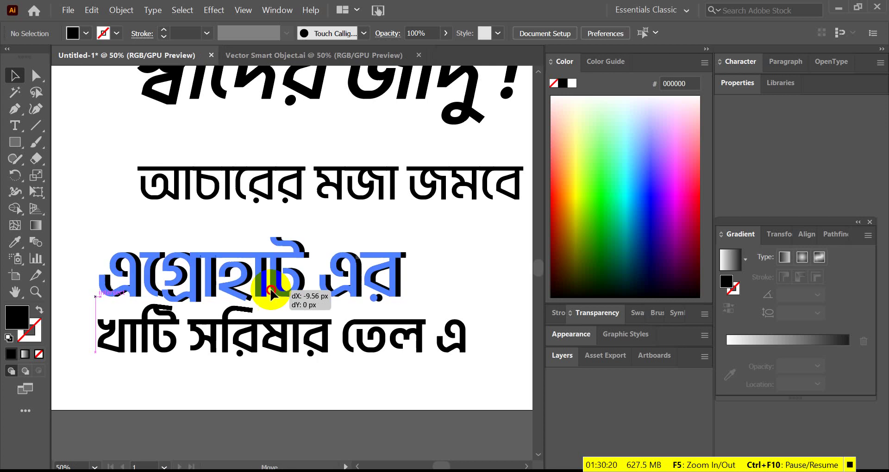
left_click(406, 260)
scroll(407, 259, "down", 2)
- Break আচারের মজা জমবে into two lines and move the text block up and right
key("t")
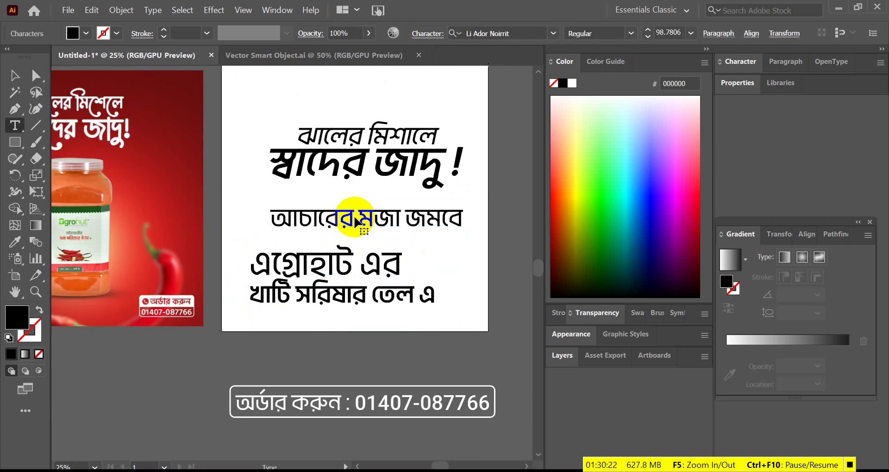
scroll(356, 218, "up", 1)
left_click(362, 221)
key("Return")
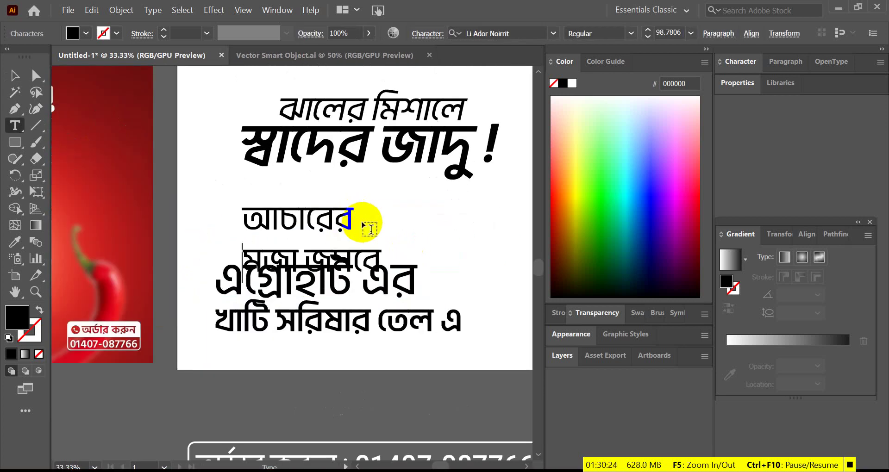
left_click(13, 90)
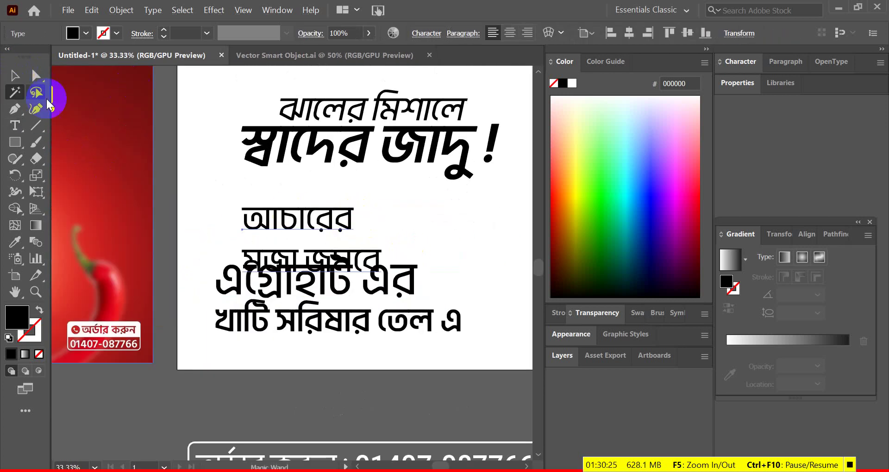
left_click(17, 79)
scroll(341, 184, "up", 2)
left_click_drag(339, 256, 461, 216)
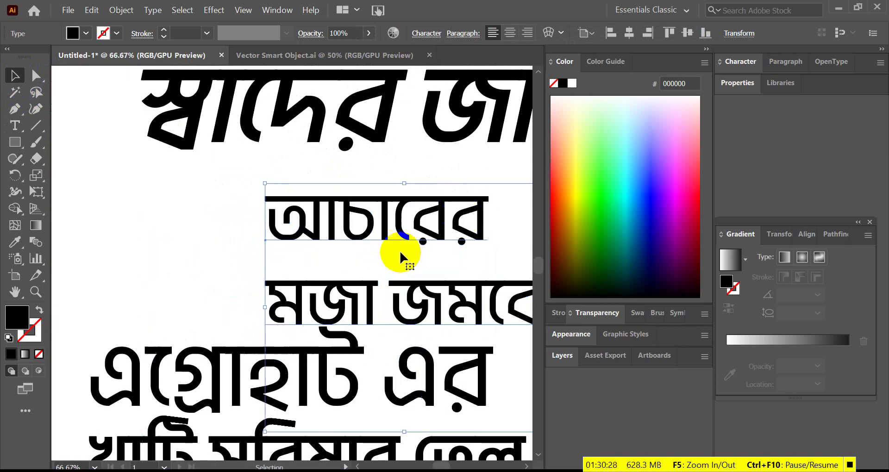
scroll(393, 278, "down", 2)
scroll(382, 299, "up", 2)
left_click_drag(382, 299, 380, 295)
scroll(482, 304, "down", 3)
- Cut আচারের out of the text block and move মজা জমবে down
key("t")
scroll(412, 285, "up", 2)
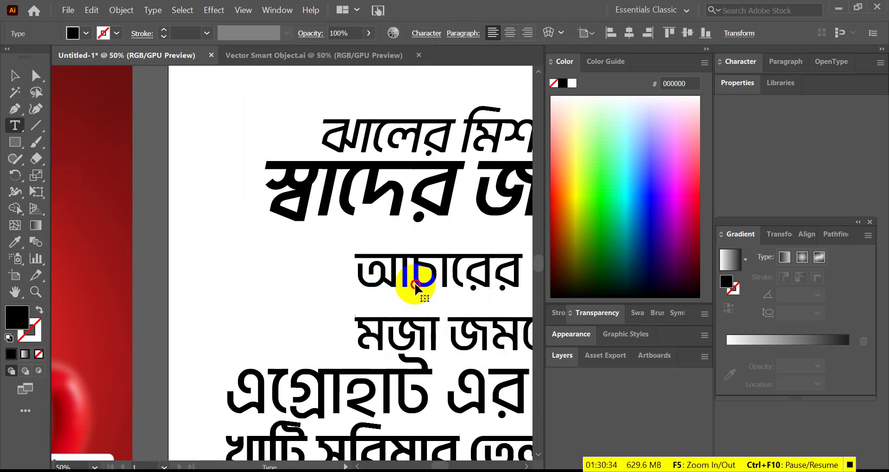
double_click(416, 286)
key("ctrl+c")
key("BackSpace")
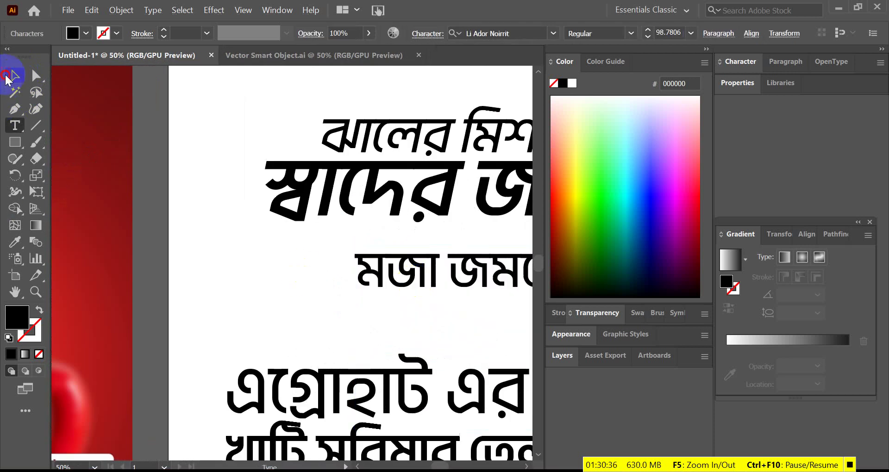
left_click(7, 77)
scroll(180, 206, "down", 2)
scroll(468, 302, "up", 3)
left_click_drag(378, 231, 389, 311)
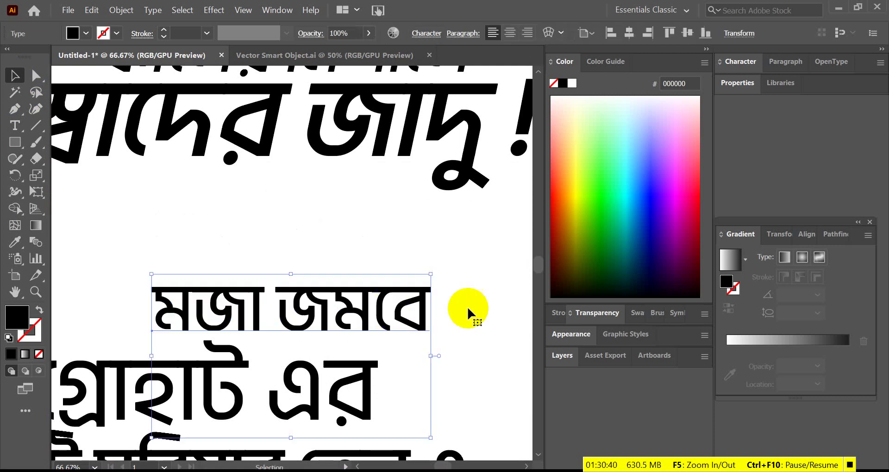
left_click(502, 303)
- Paste আচারের as its own text object, enlarge it and position it
scroll(459, 328, "down", 2)
scroll(379, 368, "up", 2)
key("ctrl+v")
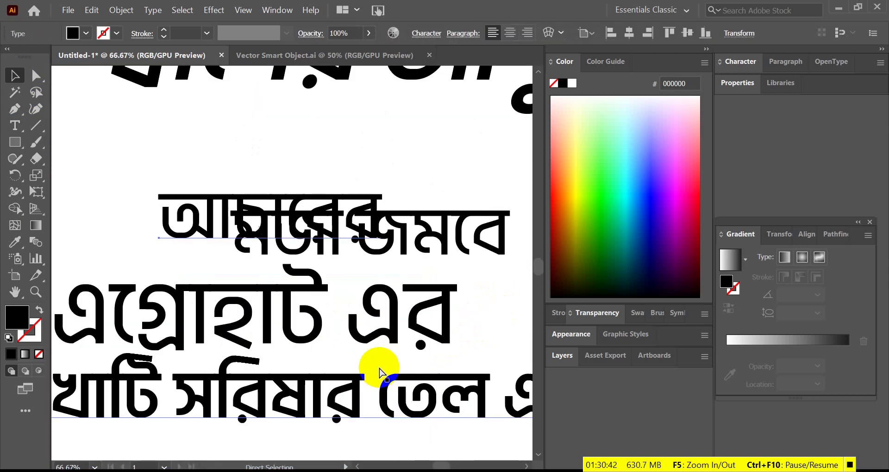
left_click_drag(292, 226, 179, 180)
scroll(263, 186, "down", 2)
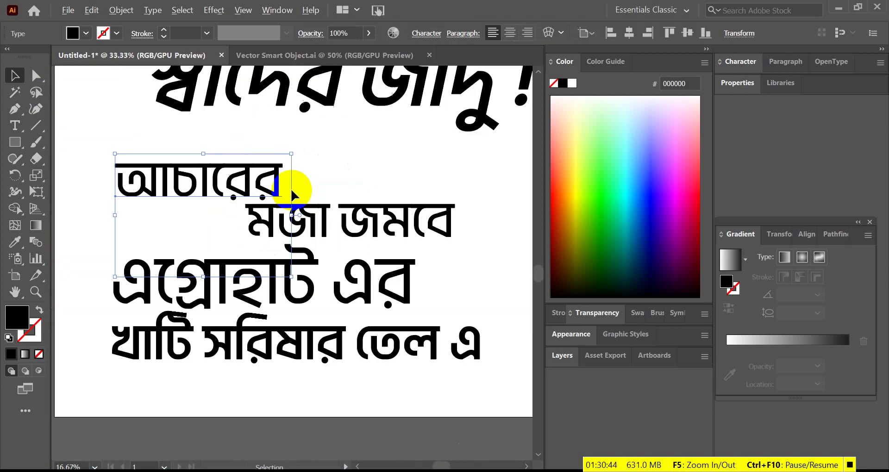
left_click_drag(295, 218, 331, 216)
left_click_drag(305, 174, 362, 224)
scroll(443, 239, "down", 3)
left_click(442, 241)
scroll(358, 221, "up", 3)
scroll(437, 373, "down", 2)
- Lower the two bottom lines, place মজা জমবে beneath আচারের, and raise আচারের slightly
left_click(397, 327)
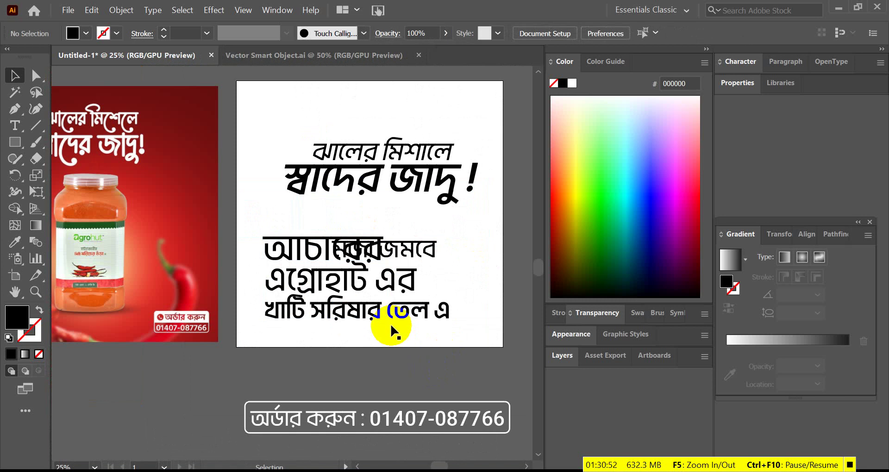
scroll(456, 258, "up", 1)
left_click(393, 273)
left_click_drag(393, 270, 392, 294)
left_click_drag(435, 215, 407, 232)
left_click(397, 234)
scroll(397, 241, "up", 4)
left_click_drag(397, 262, 403, 230)
scroll(440, 228, "down", 4)
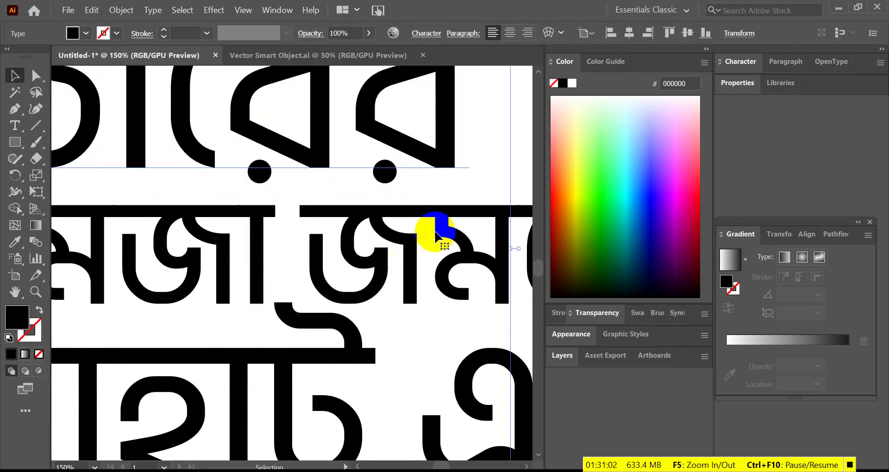
scroll(374, 313, "up", 2)
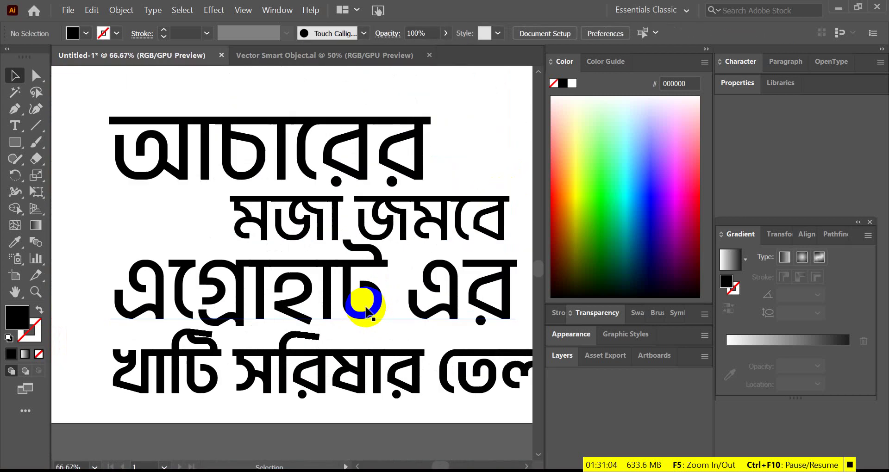
- Move এগ্রোহাট এর left and drop খাটি সরিষার তেল এ below the artboard
left_click_drag(357, 301, 349, 411)
scroll(332, 296, "down", 3)
left_click(477, 298)
scroll(377, 325, "up", 2)
left_click(376, 323)
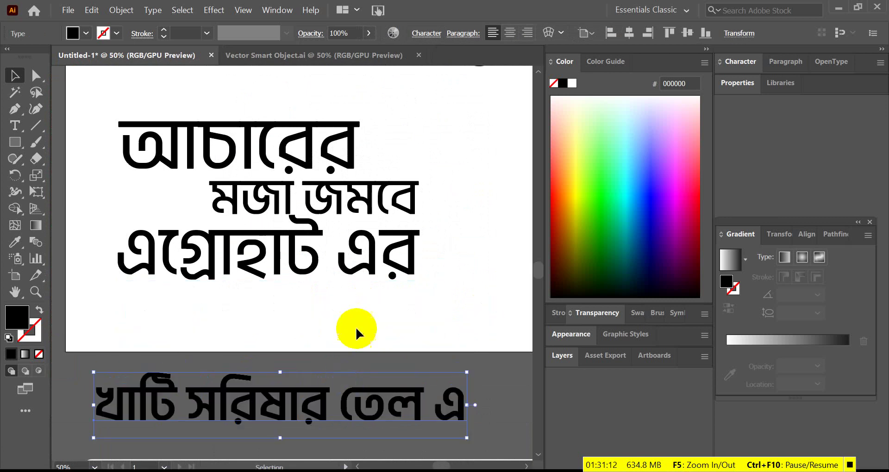
left_click(357, 328)
scroll(371, 315, "down", 2)
left_click(408, 366)
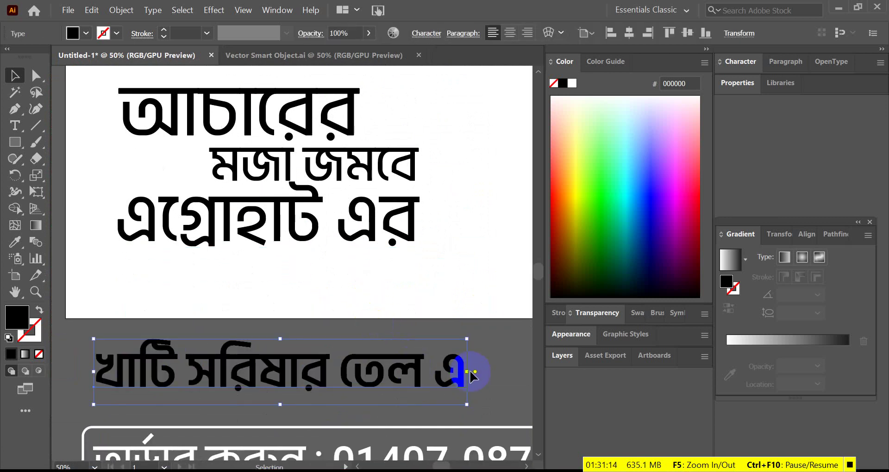
- Shrink খাটি সরিষার তেল এ back onto the artboard and make এগ্রোহাট এর SemiBold
left_click_drag(468, 372, 377, 274)
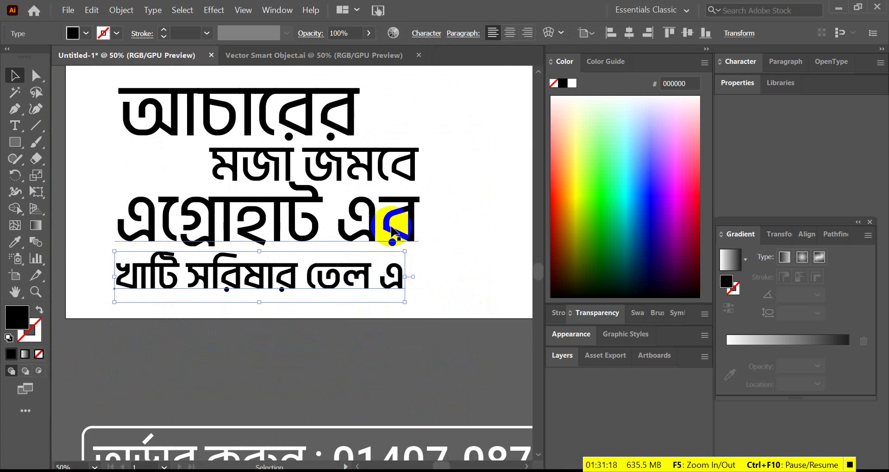
double_click(391, 227)
left_click_drag(391, 226, 436, 157)
left_click(632, 33)
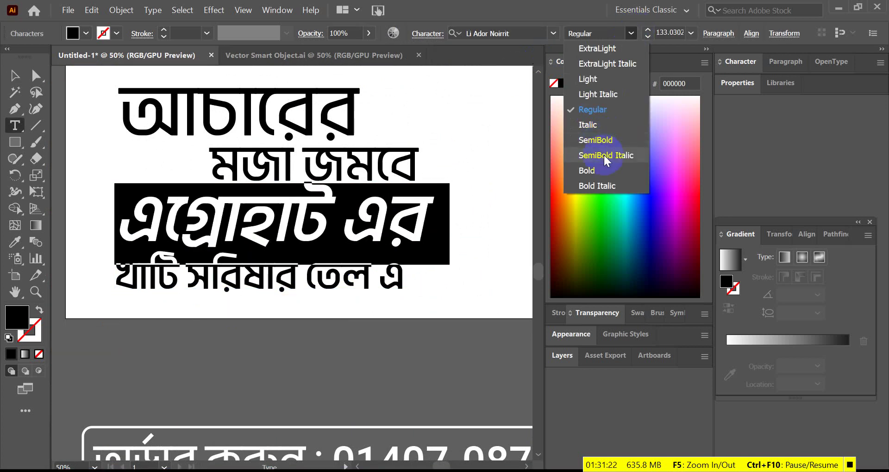
left_click(599, 140)
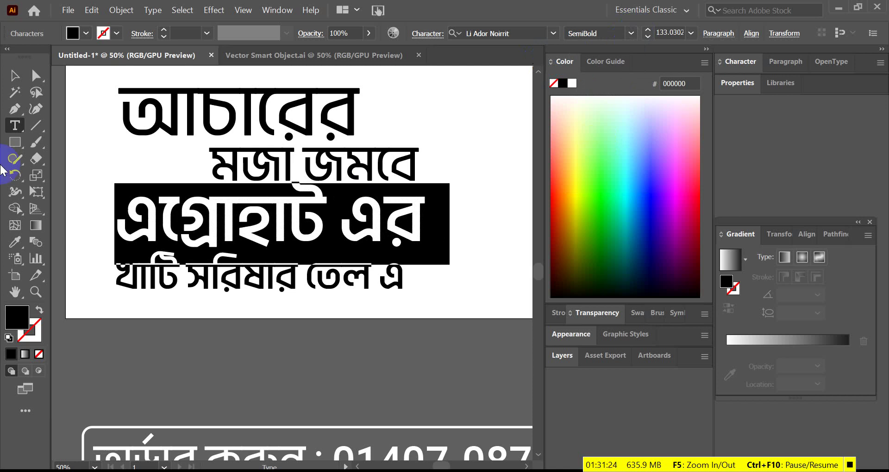
- Stretch খাটি সরিষার তেল এ wider beneath এগ্রোহাট এর
left_click(14, 75)
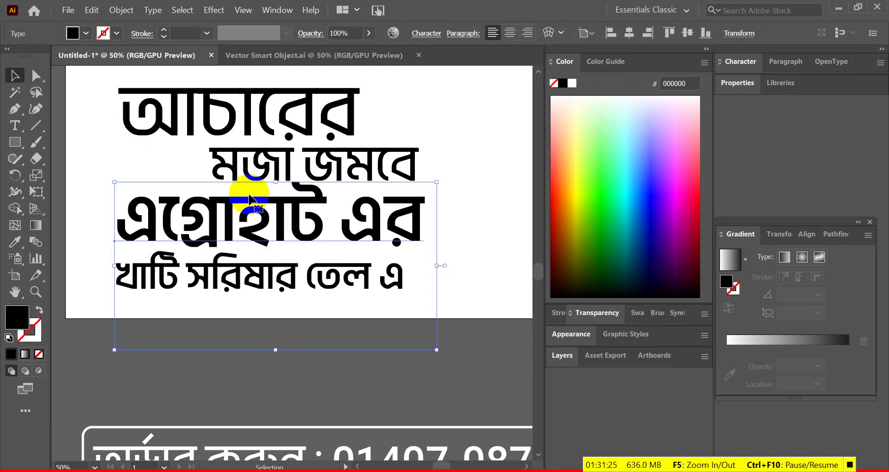
left_click(514, 273)
left_click(403, 283)
left_click_drag(405, 277, 424, 259)
left_click(442, 197)
scroll(443, 196, "up", 1)
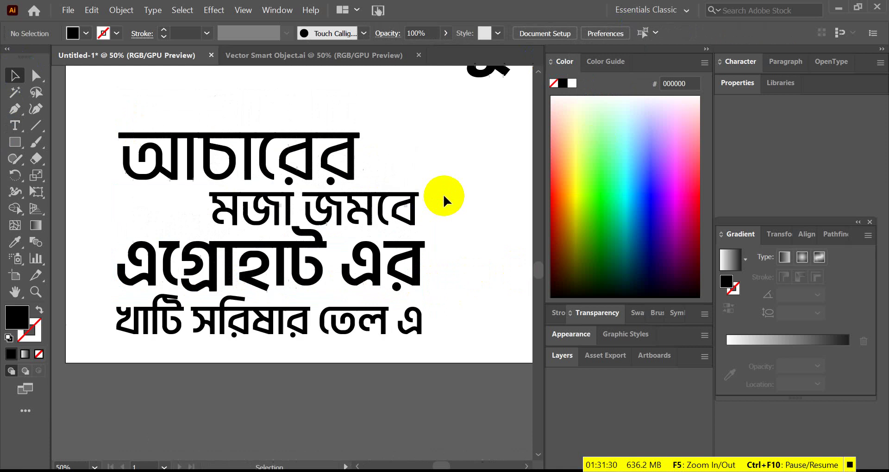
left_click(317, 168)
- Colour আচারের and এগ্রোহাট এর dark green 008814
left_click(407, 269, "shift")
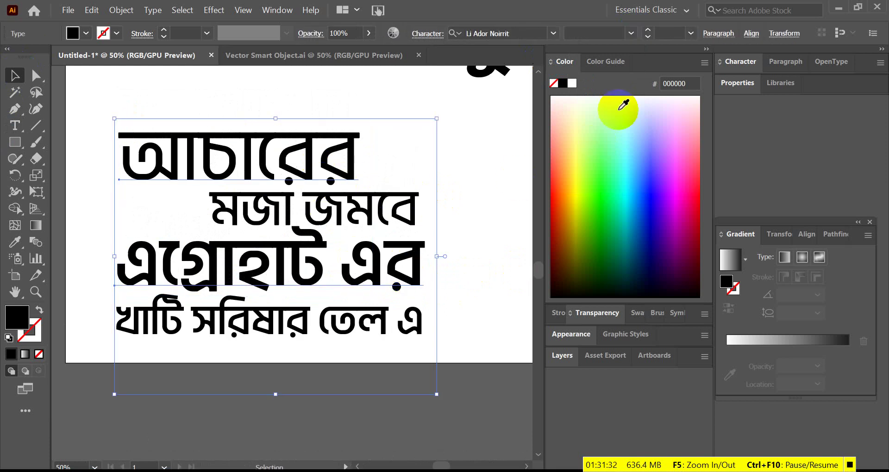
left_click(589, 204)
left_click(607, 237)
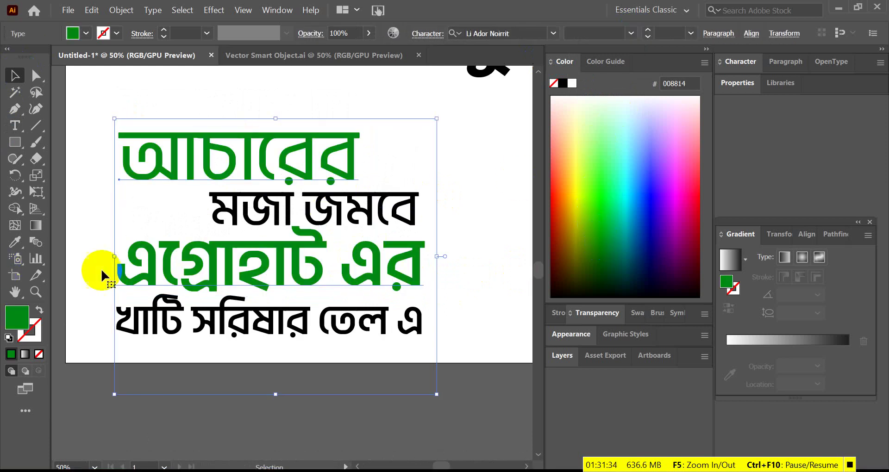
left_click(499, 235)
- Shift মজা জমবে left under আচারের and fine-tune the green আচারের's position
left_click_drag(298, 205, 248, 207)
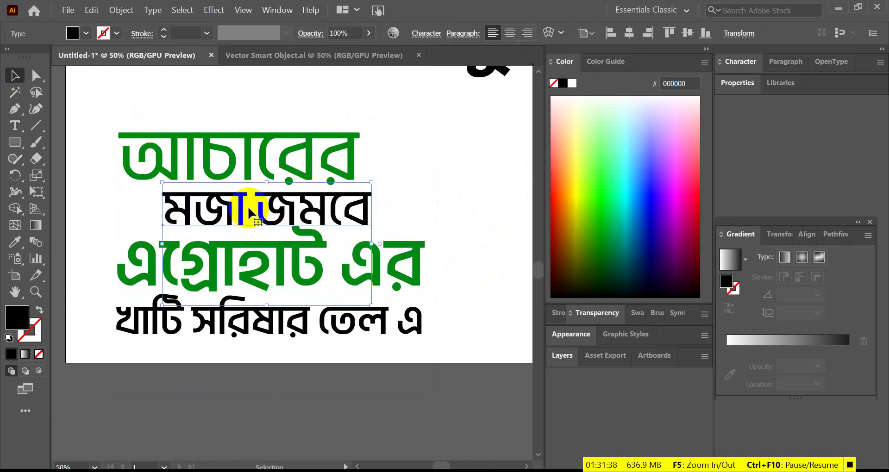
left_click(421, 175)
scroll(393, 278, "down", 1)
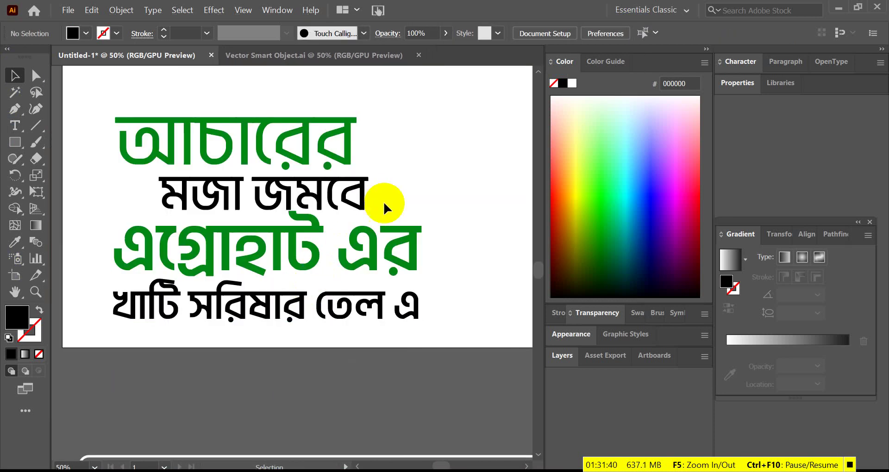
mouse_move(343, 157)
left_mouse_down()
mouse_move(343, 180)
mouse_move(345, 139)
mouse_move(343, 158)
mouse_move(340, 149)
left_mouse_up()
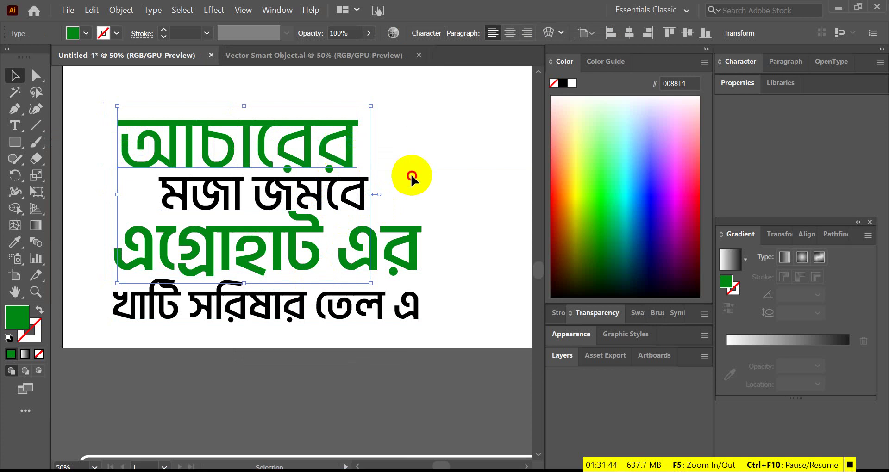
left_click_drag(354, 199, 341, 215)
left_click(420, 195)
scroll(421, 196, "down", 1)
scroll(329, 266, "up", 2)
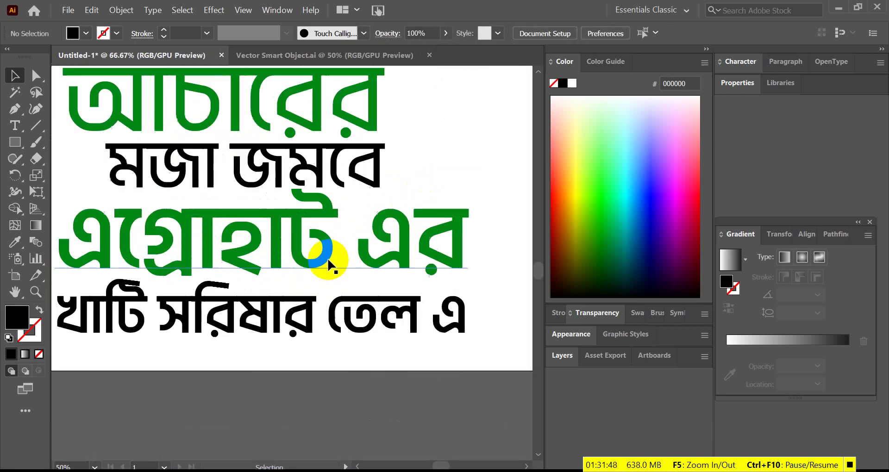
scroll(288, 288, "down", 2)
scroll(288, 288, "up", 1)
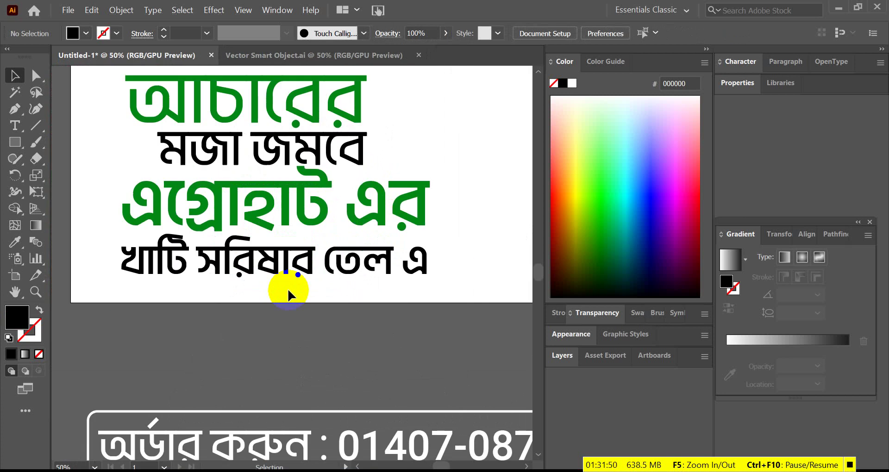
- Lower খাটি সরিষার তেল এ and draw a wide black rectangle across it
left_click_drag(277, 273, 277, 313)
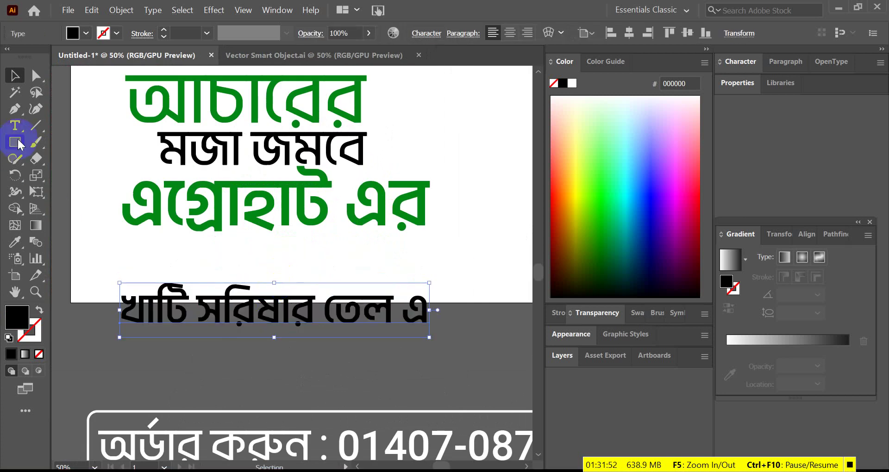
left_click_drag(15, 142, 65, 141)
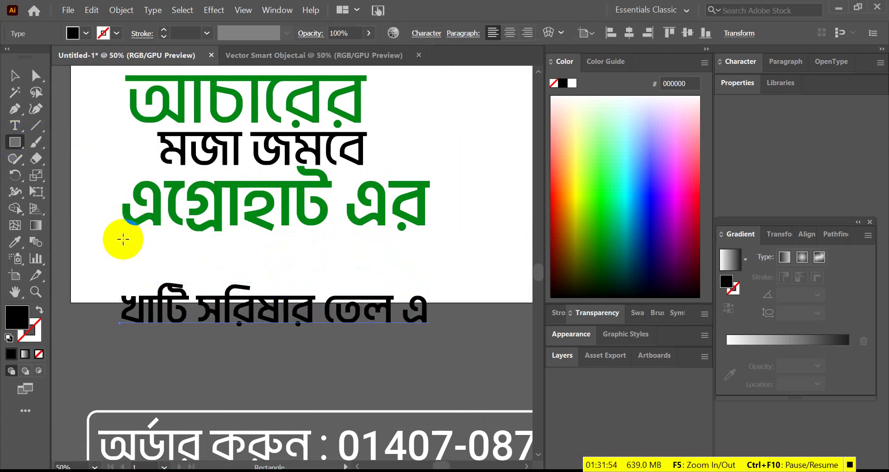
left_click_drag(134, 243, 426, 277)
- Push the black bar's top two anchors right to slant it, then move খাটি সরিষার তেল এ onto it
left_click(15, 76)
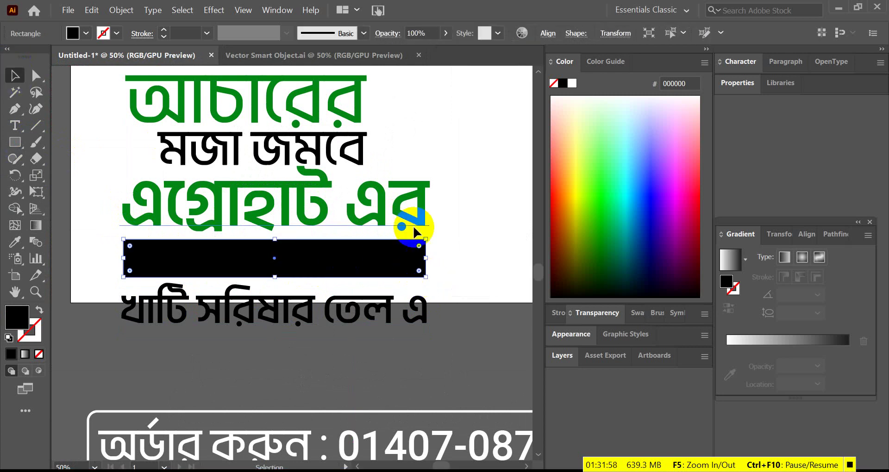
left_click(428, 258)
left_click(189, 254)
scroll(190, 257, "up", 2)
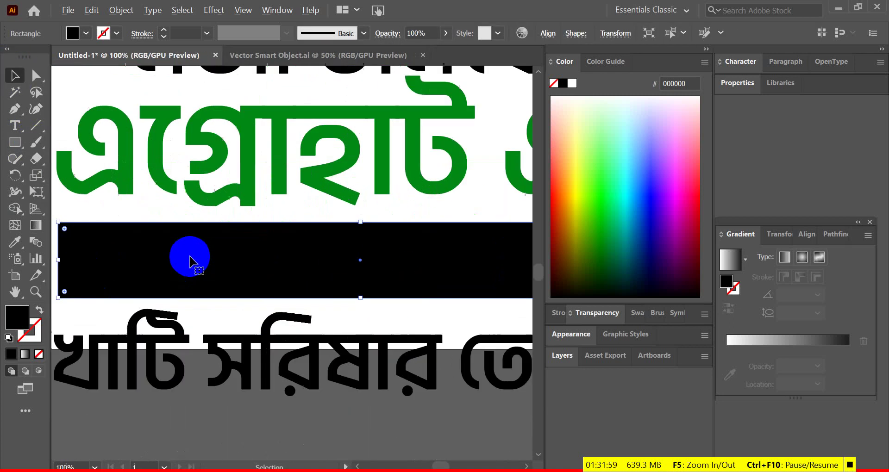
left_click(36, 76)
left_click_drag(59, 222, 76, 223)
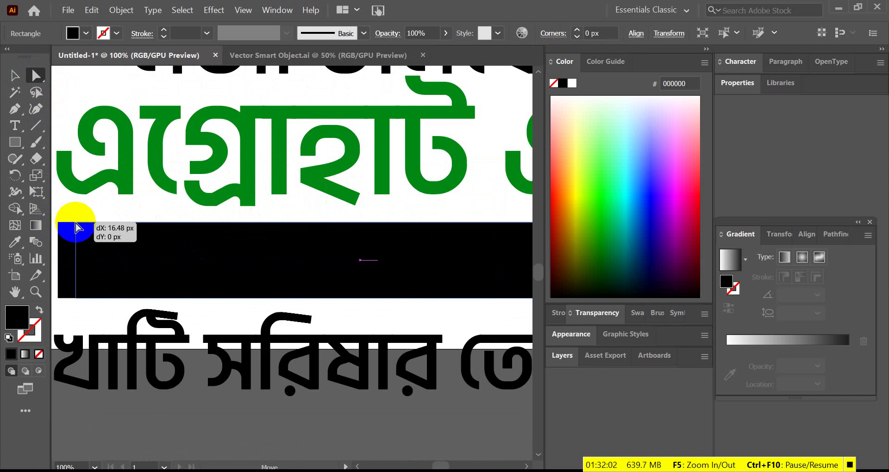
scroll(175, 238, "down", 3)
scroll(249, 246, "up", 1)
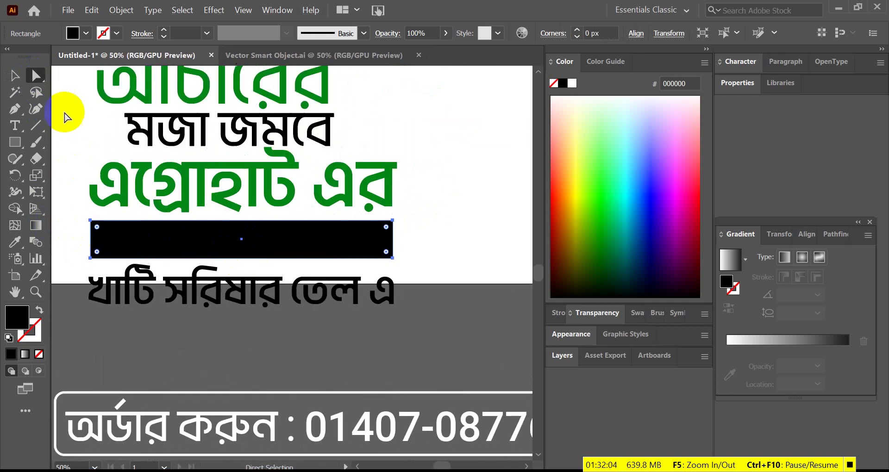
left_click(92, 225)
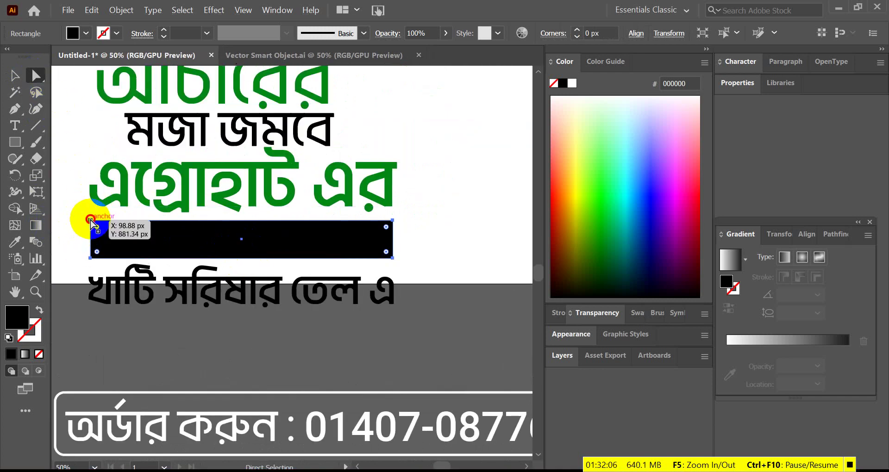
left_click(394, 220)
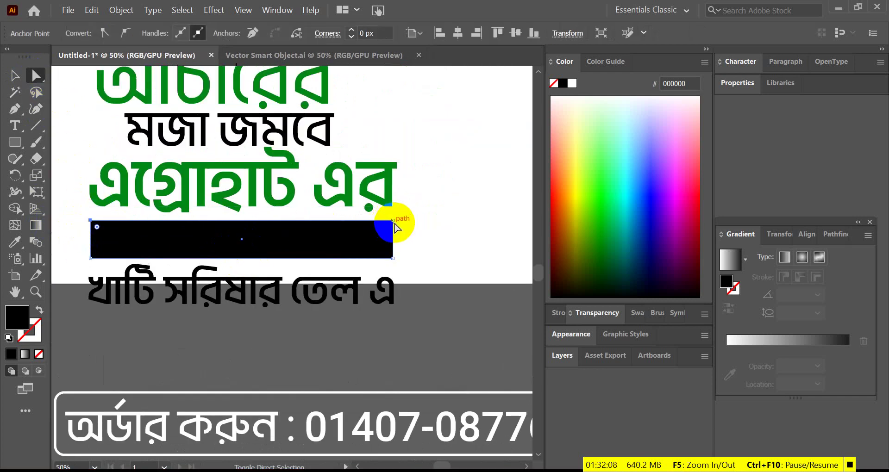
mouse_move(394, 222)
left_mouse_down()
mouse_move(405, 225)
mouse_move(400, 222)
left_mouse_up()
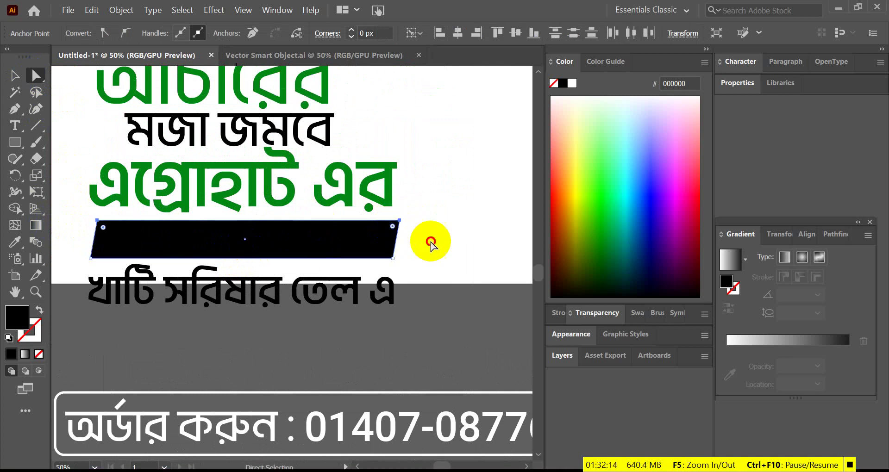
left_click(430, 242)
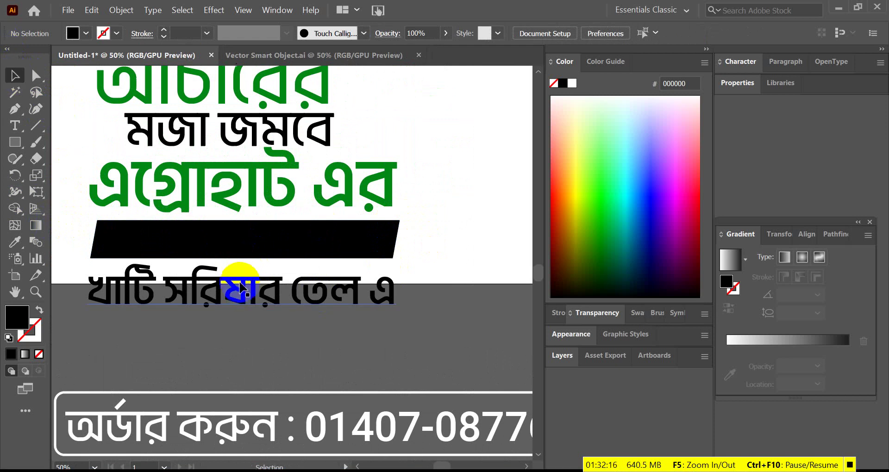
left_click_drag(240, 288, 250, 233)
- Bring খাটি সরিষার তেল এ to front, make it white, and narrow and centre it on the bar
right_click(249, 234)
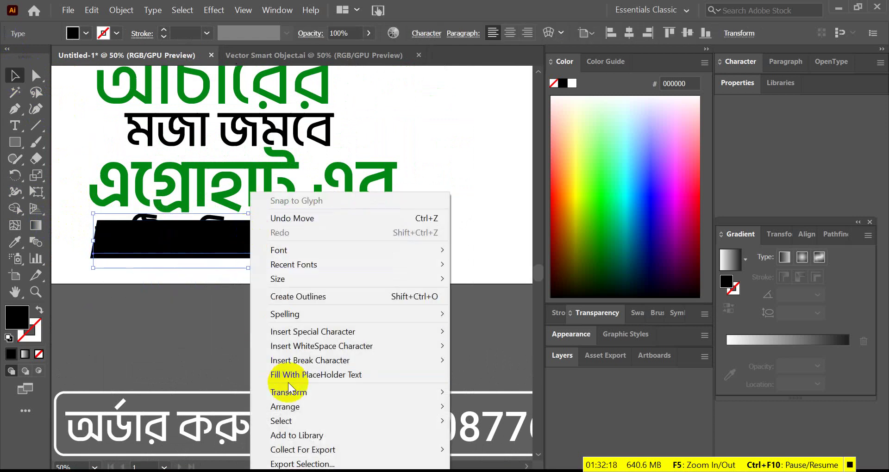
left_click(493, 403)
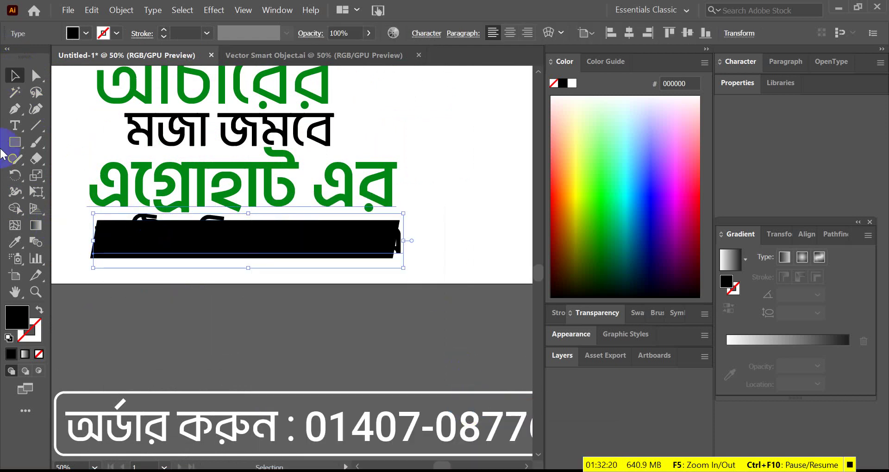
left_click(22, 248)
left_click(428, 125)
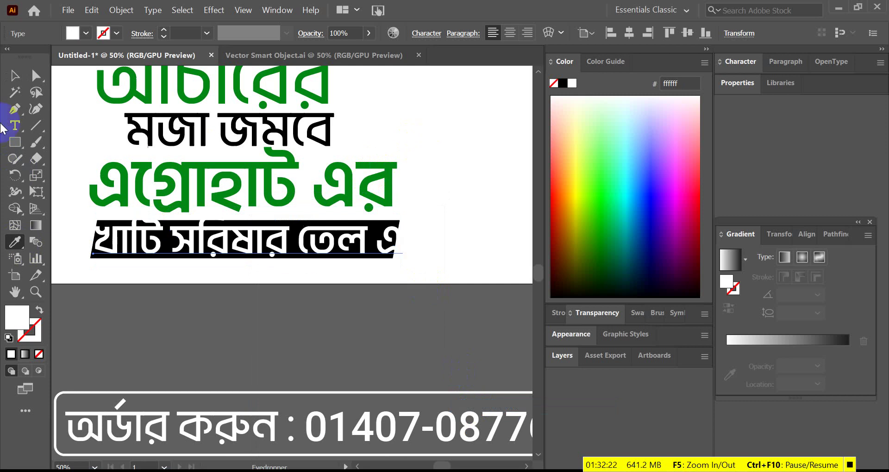
left_click(17, 76)
scroll(435, 249, "up", 1)
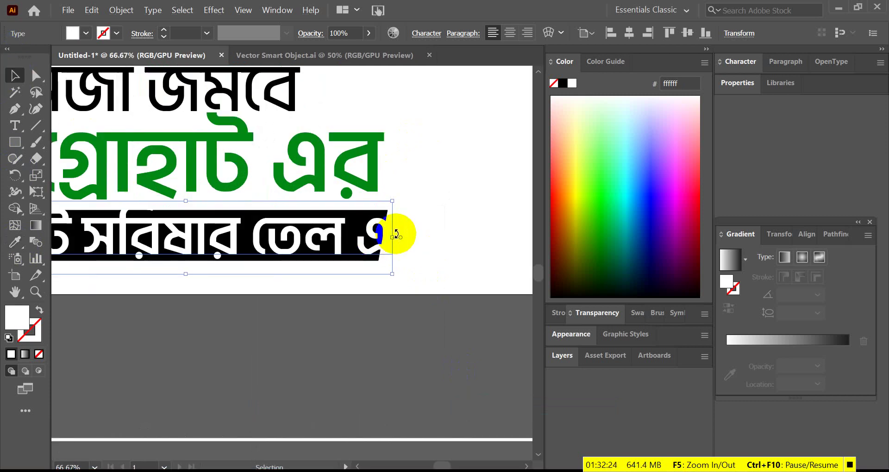
left_click_drag(396, 237, 385, 238)
scroll(328, 250, "down", 1)
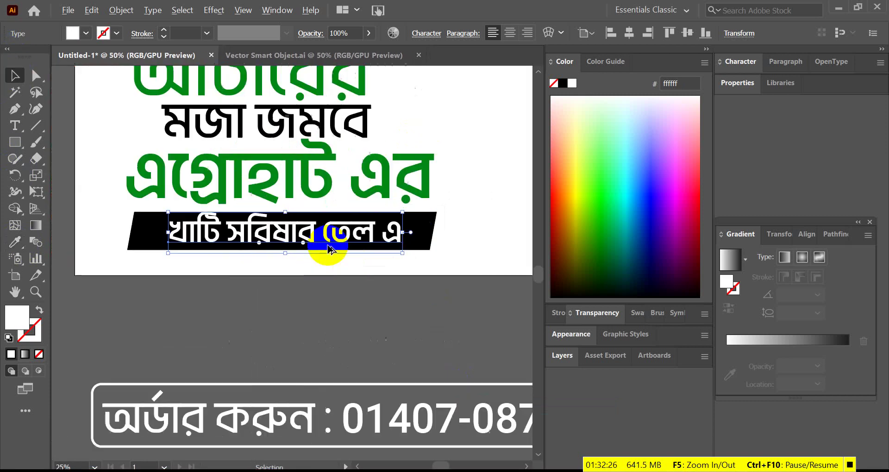
left_click_drag(326, 232, 285, 245)
scroll(180, 238, "up", 1)
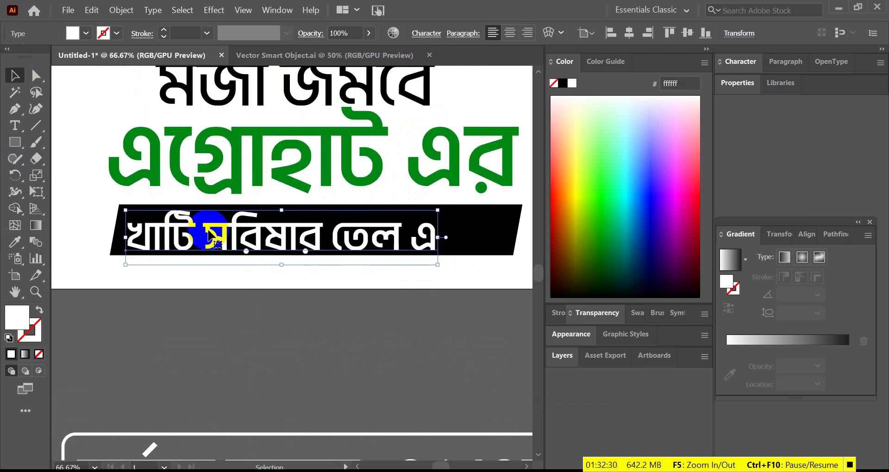
scroll(209, 236, "up", 2)
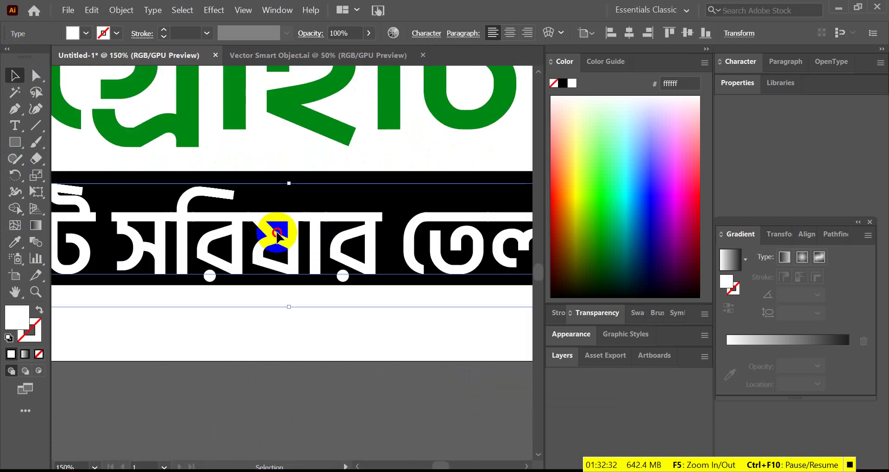
- Set খাটি সরিষার তেল এ to SemiBold Italic
double_click(277, 233)
scroll(277, 233, "down", 4)
scroll(277, 232, "up", 2)
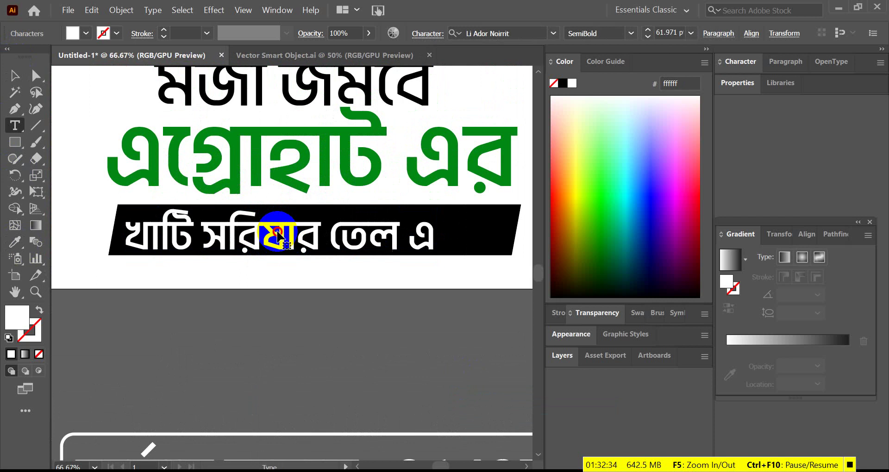
triple_click(276, 233)
left_click(631, 34)
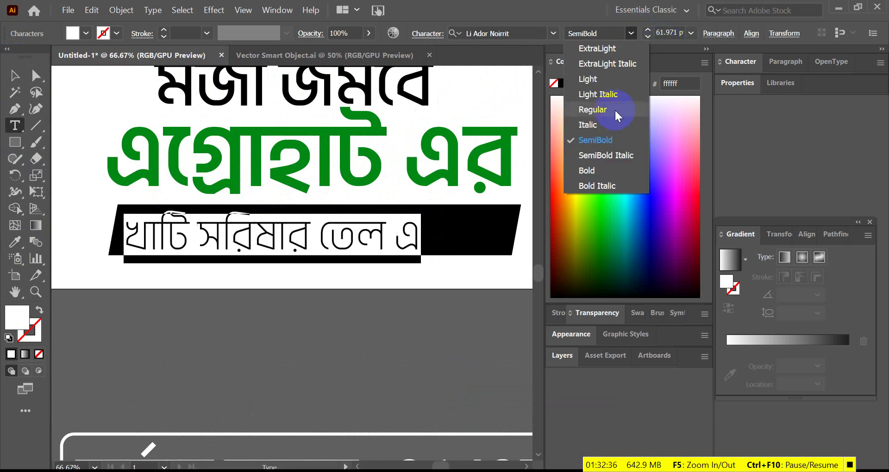
left_click(612, 153)
left_click(23, 70)
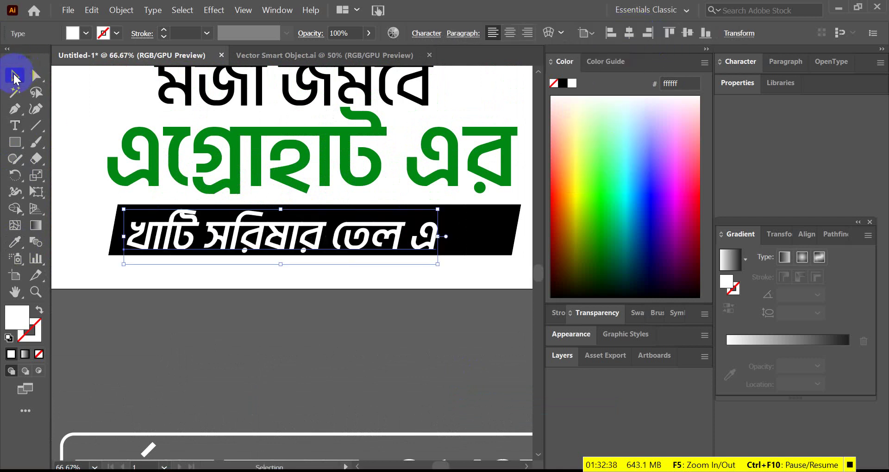
scroll(297, 229, "down", 3)
scroll(407, 204, "up", 3)
left_click(435, 204)
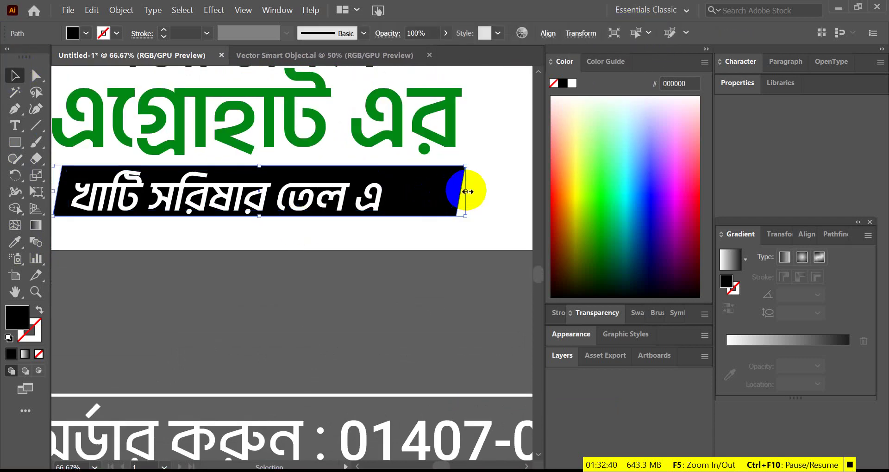
- Drag the black bar's right edge inward to make the bar narrower
left_click_drag(443, 195, 402, 204)
scroll(407, 218, "down", 3)
scroll(407, 226, "up", 2)
scroll(129, 189, "up", 2)
- Move the bar's top-right corner point slightly rightward with Direct Selection
left_click(36, 76)
scroll(119, 139, "up", 2)
left_click(160, 172)
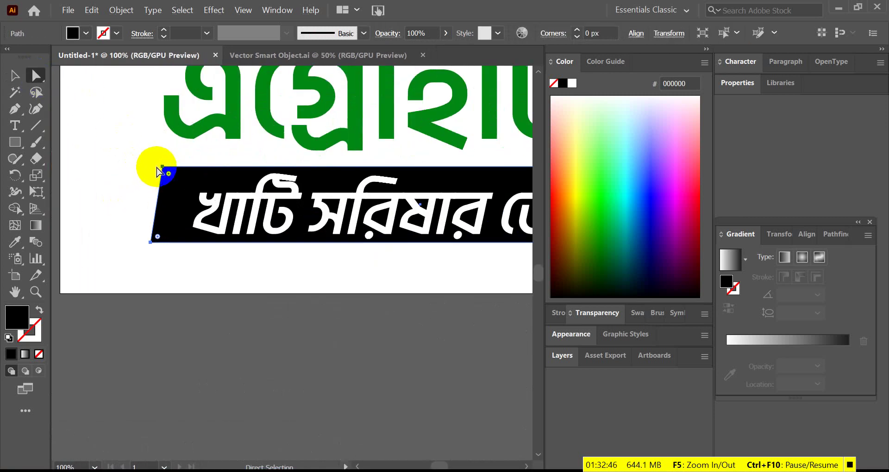
left_click(163, 166)
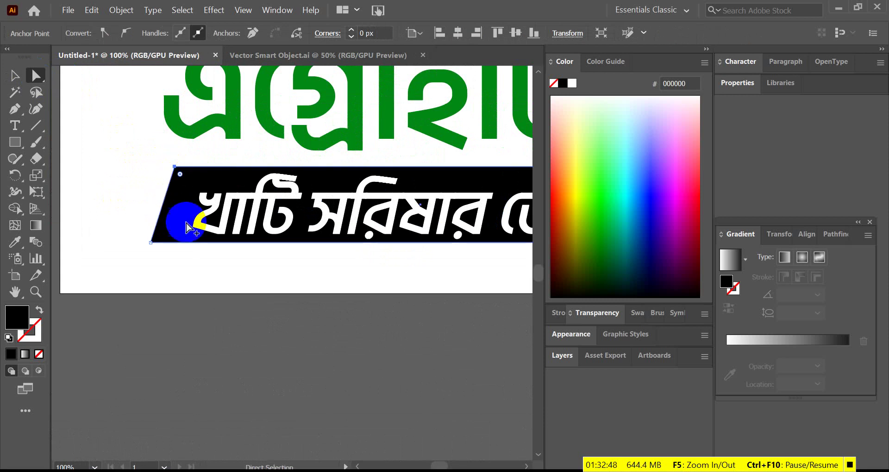
scroll(324, 262, "down", 2)
scroll(324, 262, "up", 1)
left_click_drag(384, 173, 394, 174)
- Reposition the bar's bottom corner points to re-slant the black bar
scroll(370, 224, "down", 1)
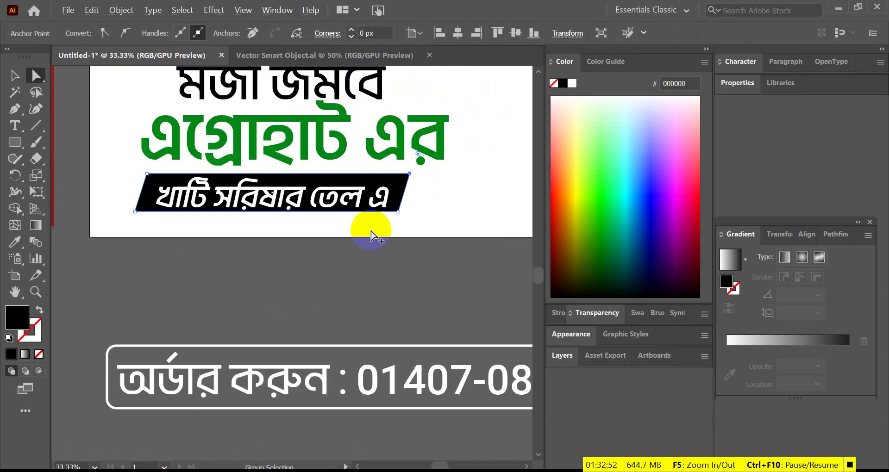
scroll(397, 204, "up", 1)
left_click(407, 206)
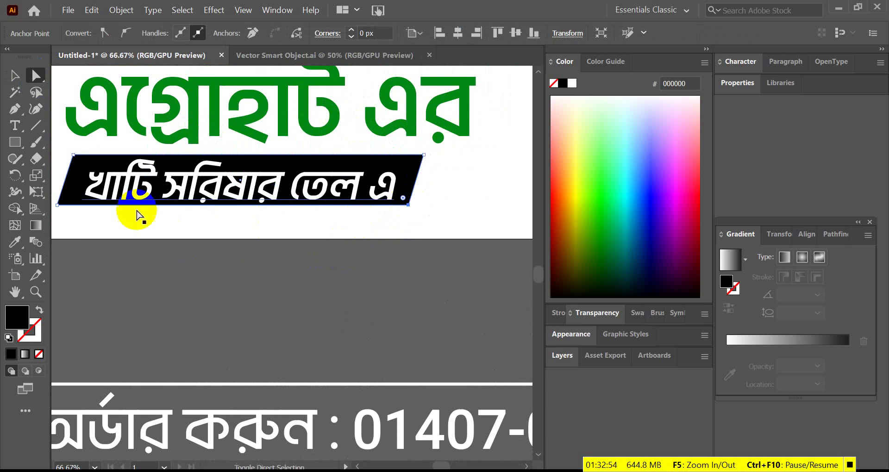
left_click(59, 207)
left_click_drag(59, 208, 311, 216)
key("ctrl+minus")
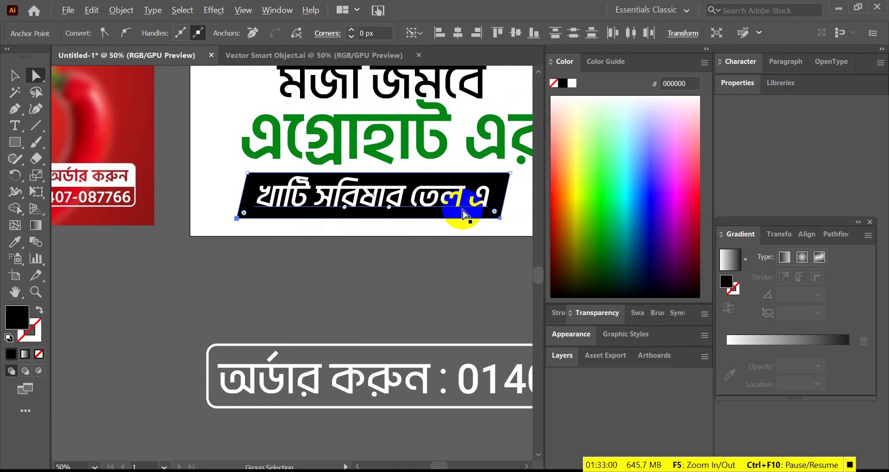
- Round the black bar's corners to about 12.7 px, giving a pill-like banner
left_click(510, 252)
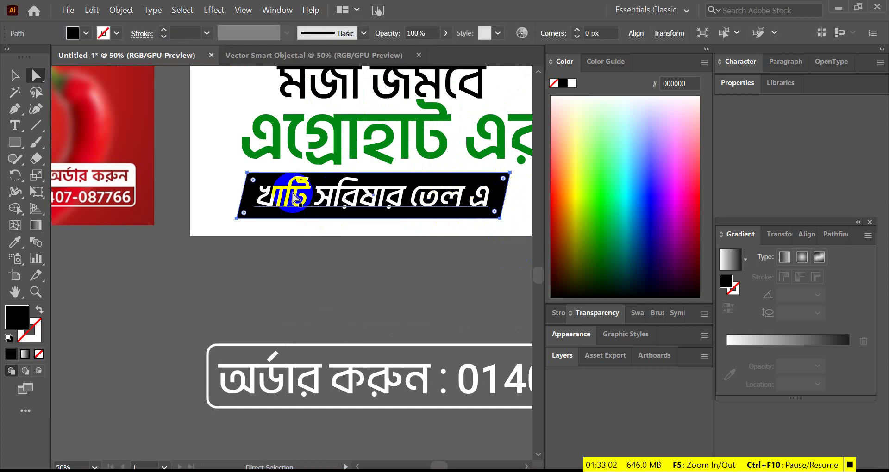
left_click(250, 181)
key("ctrl+plus")
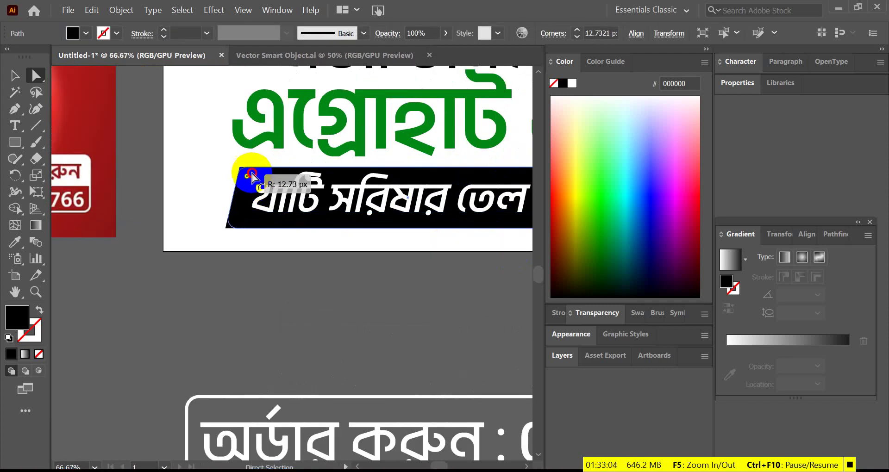
left_click_drag(255, 176, 213, 172)
left_click(238, 236)
key("ctrl+minus")
key("ctrl+minus")
key("ctrl+plus")
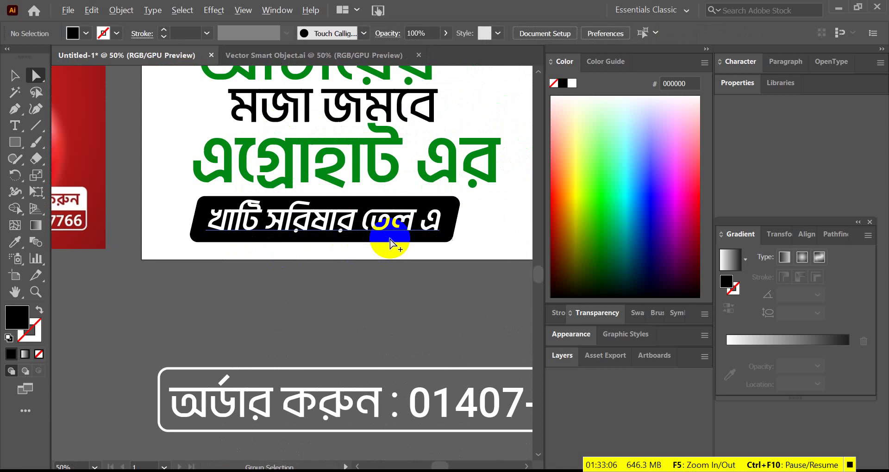
- Nudge the খাটি সরিষার তেল এ text line down onto the bar
left_click(14, 75)
left_click_drag(372, 219, 370, 223)
key("ctrl+plus")
key("ctrl+minus")
key("ctrl+minus")
key("ctrl+minus")
key("ctrl+minus")
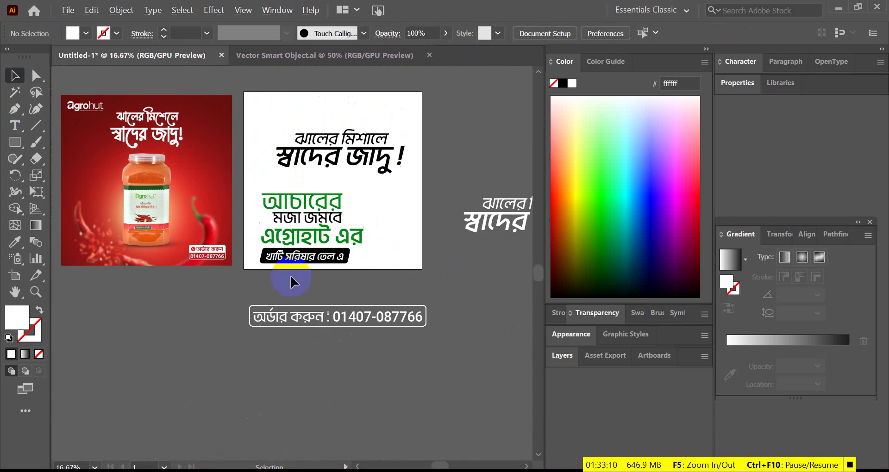
key("ctrl+plus")
left_click(356, 238)
key("ctrl+plus")
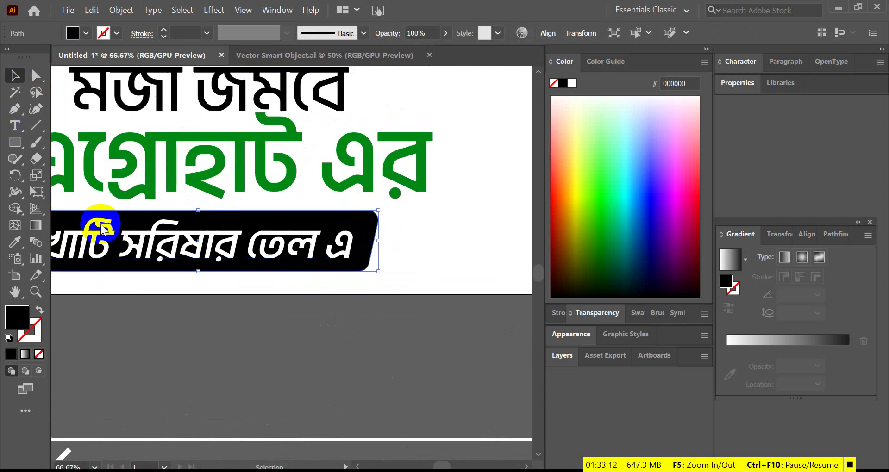
- Fill the banner with the heading's dark green using the Eyedropper
left_click(19, 239)
left_click(298, 184)
key("ctrl+minus")
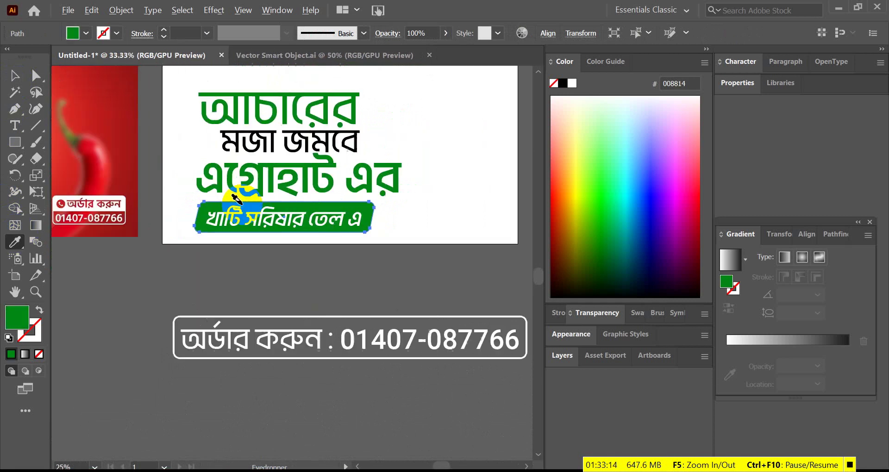
key("ctrl+minus")
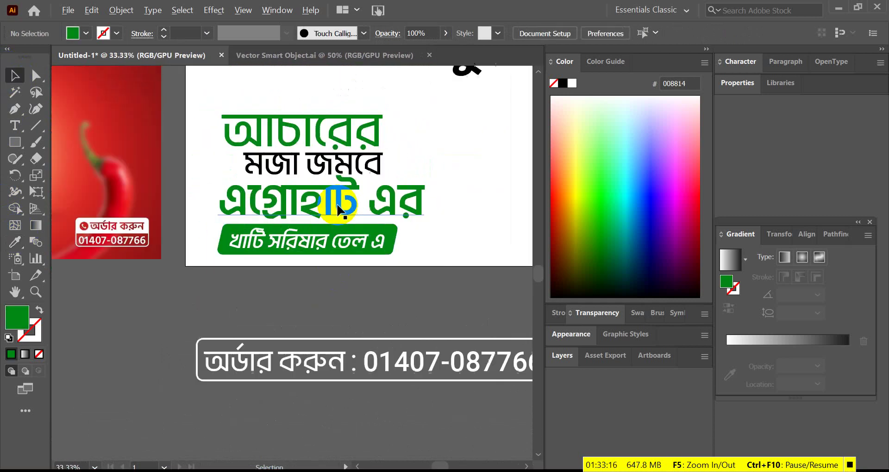
- Narrow the এগ্রোহাট এর heading and move it slightly down
left_click(352, 213)
key("ctrl+plus")
left_click_drag(454, 251, 415, 244)
key("ctrl+minus")
key("ctrl+plus")
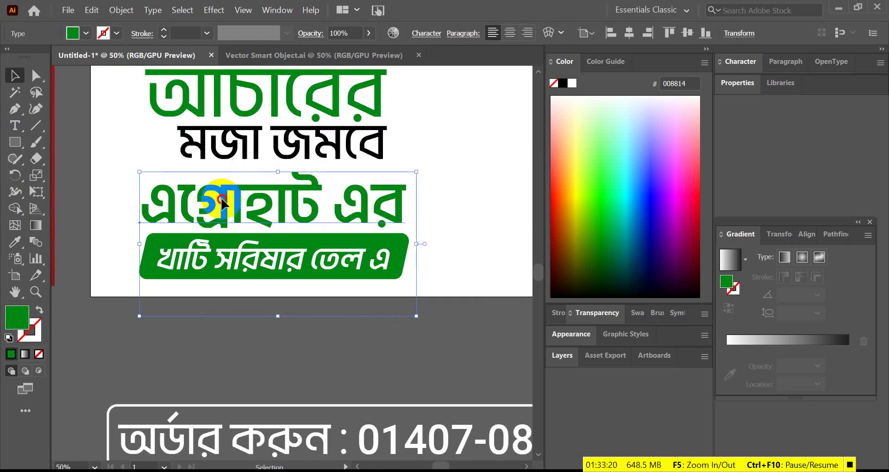
left_click_drag(221, 200, 219, 199)
left_click(433, 126)
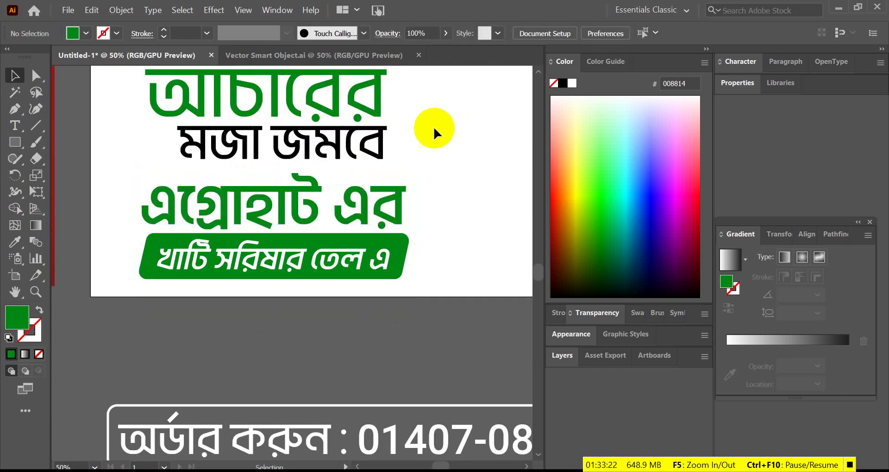
- Move the tagline text block lower on the artboard
scroll(408, 116, "up", 2)
left_click(237, 145)
left_click_drag(348, 166, 352, 182)
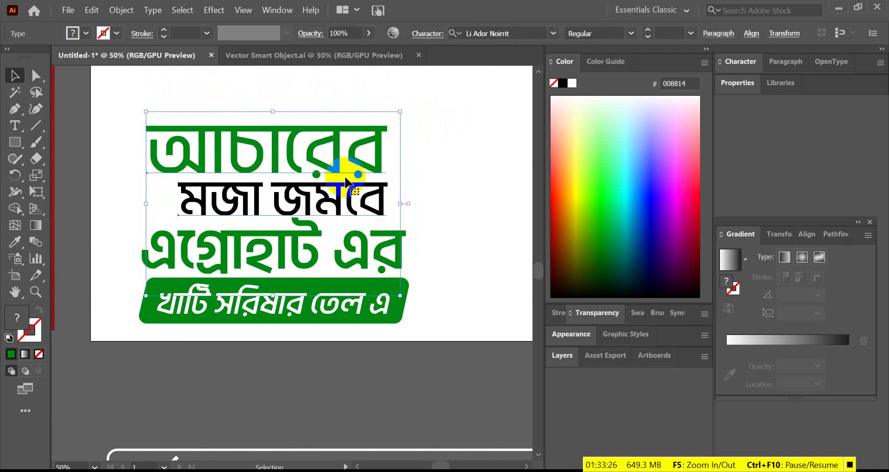
key("ctrl+minus")
key("ctrl+minus")
left_click(399, 230)
key("ctrl+plus")
left_click(213, 119)
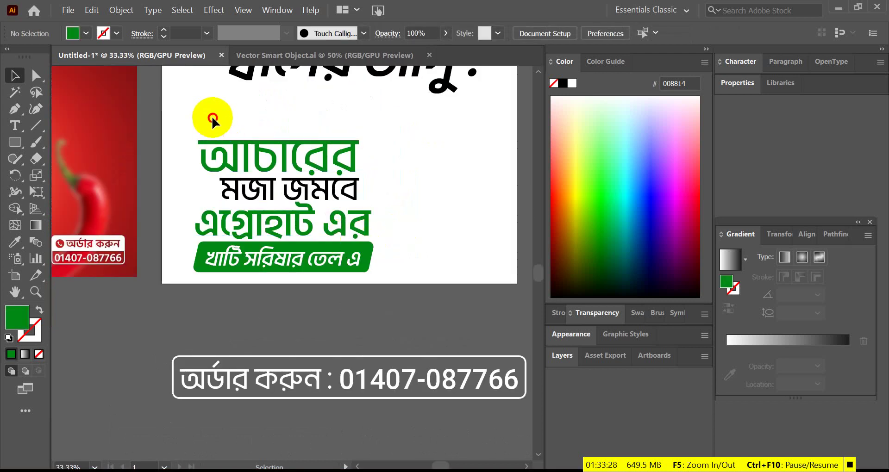
- Left-align the tagline lines and green banner, then shift মজা জমবে slightly right
left_click_drag(259, 220, 201, 264)
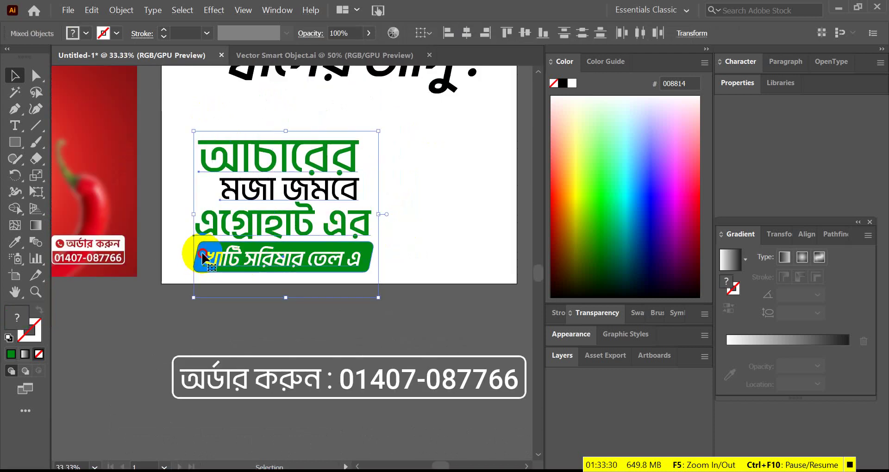
left_click(460, 37)
left_click(447, 34)
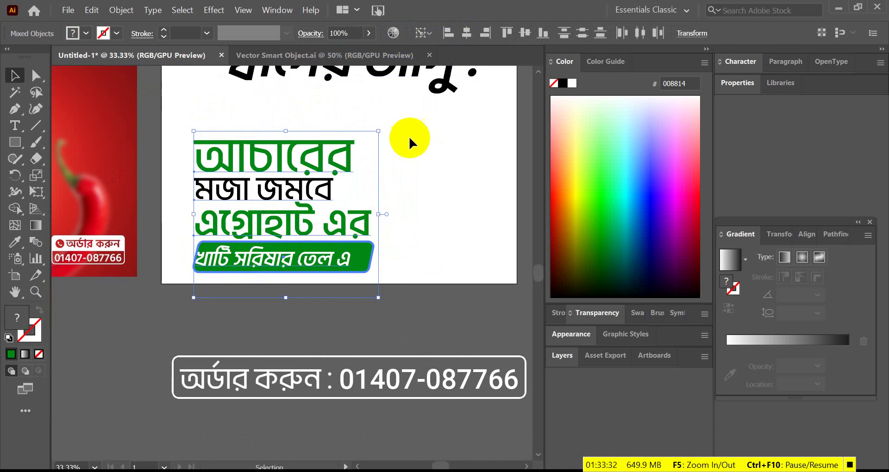
left_click(369, 195)
scroll(319, 191, "up", 2)
left_click_drag(328, 196, 353, 196)
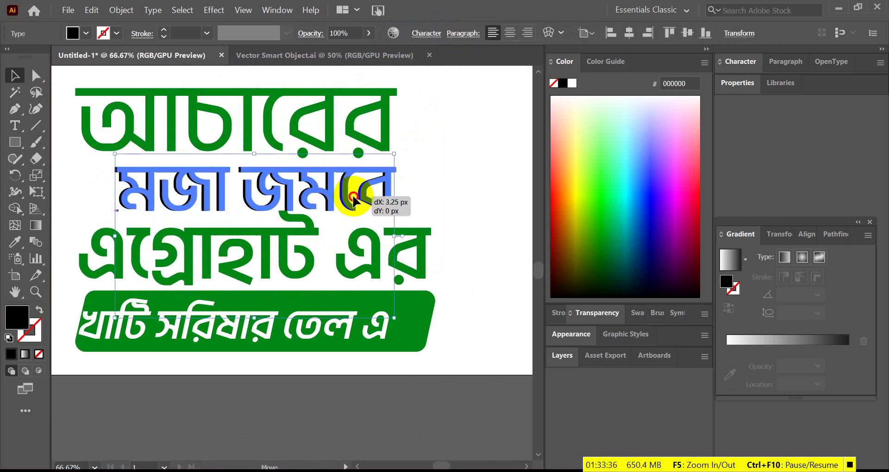
- Shift the খাটি সরিষার তেল এ line to the right
left_click(430, 204)
scroll(340, 292, "down", 2)
left_click_drag(329, 288, 351, 288)
scroll(225, 298, "down", 2)
left_click(302, 333)
scroll(299, 331, "up", 1)
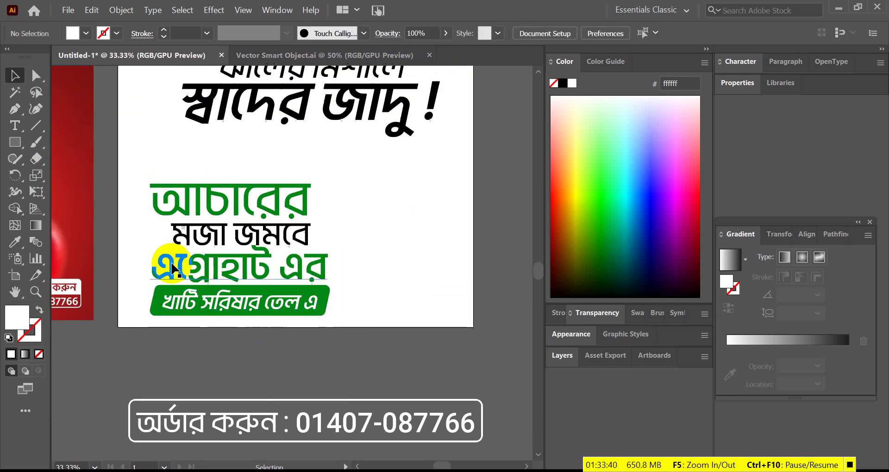
scroll(194, 247, "up", 1)
- Move আচারের slightly right and raise মজা জমবে a little
left_click_drag(242, 202, 248, 203)
left_click(435, 260)
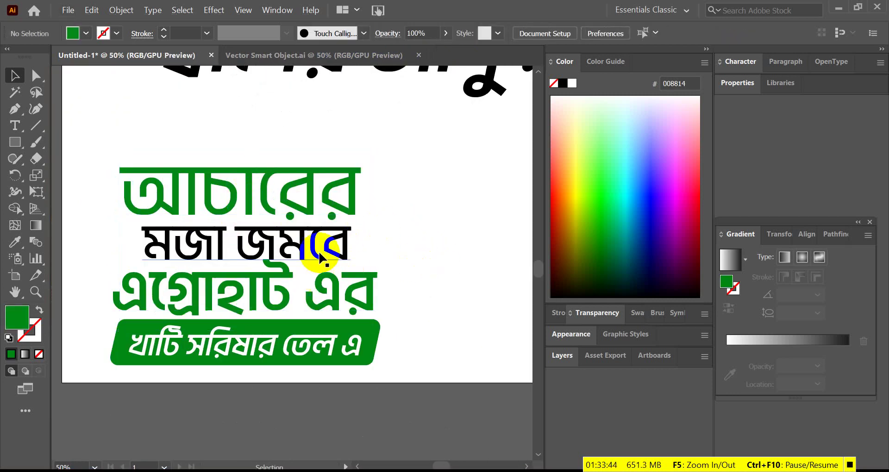
scroll(283, 242, "up", 2)
mouse_move(280, 245)
left_mouse_down()
mouse_move(278, 236)
mouse_move(275, 250)
left_mouse_up()
scroll(321, 268, "down", 2)
left_click(418, 264)
scroll(337, 280, "down", 2)
scroll(267, 343, "up", 2)
scroll(275, 252, "down", 2)
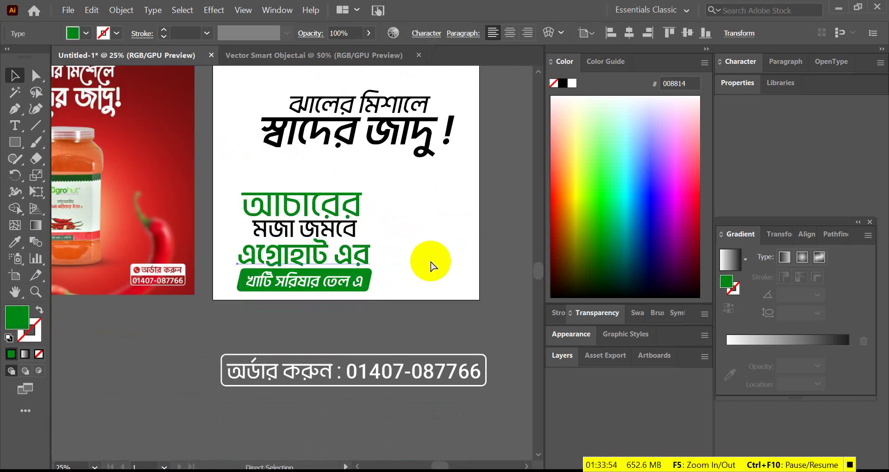
scroll(343, 248, "up", 3)
- Left-align আচারের to key object এগ্রোহাট এর with Horizontal Align Left
left_click_drag(290, 190, 276, 192)
scroll(370, 227, "down", 2)
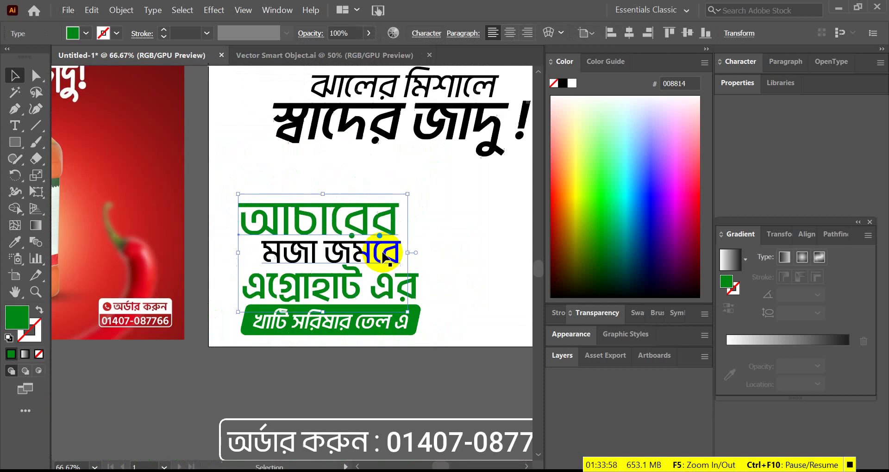
scroll(300, 222, "up", 1)
left_click(231, 298)
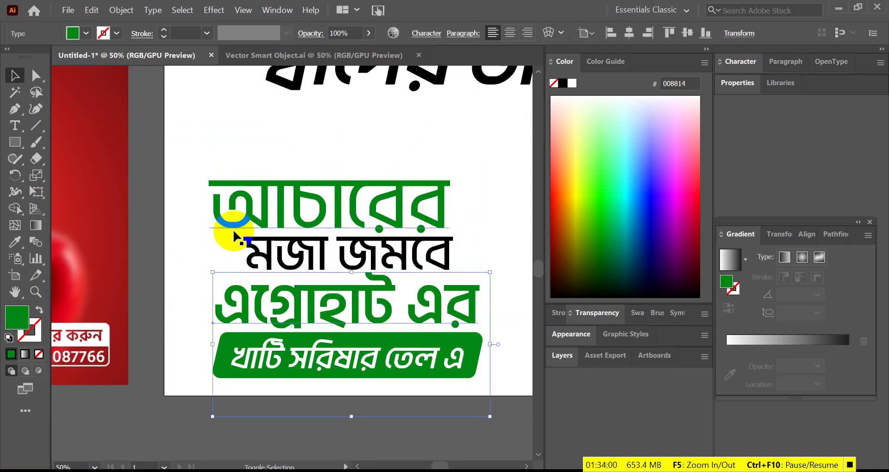
left_click(233, 227, "shift")
left_click(237, 304)
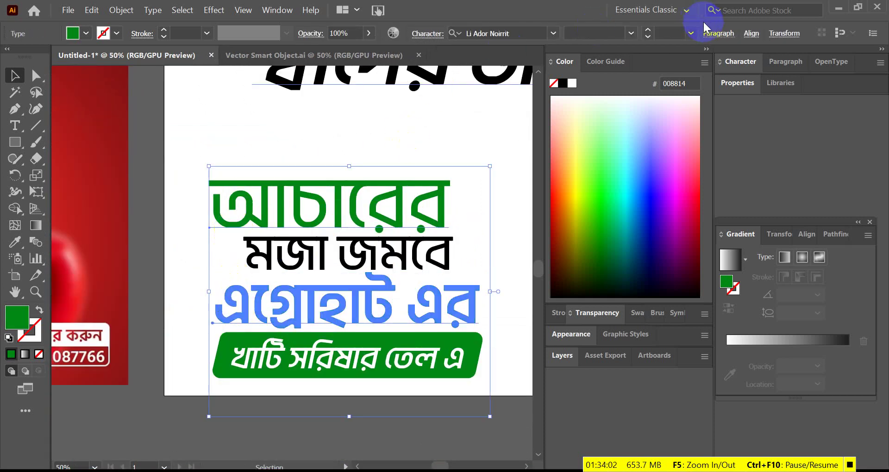
left_click(750, 34)
left_click(608, 73)
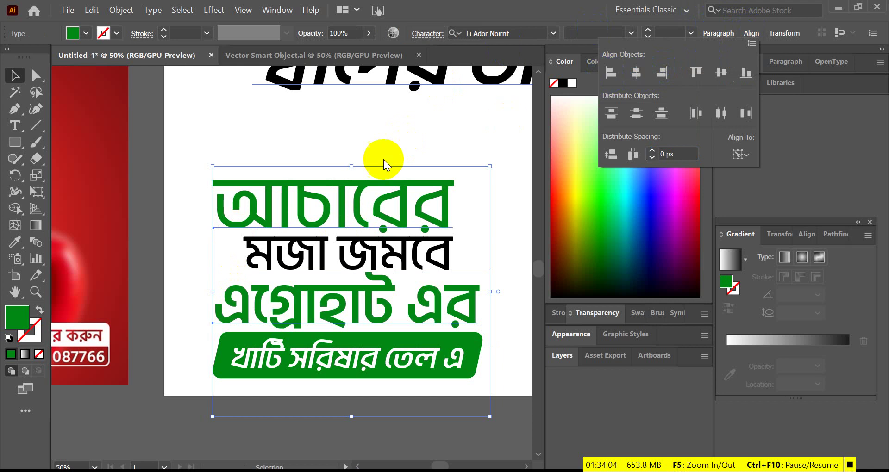
left_click(263, 155)
- Start a new curved Pen path to the right of the tagline
left_click_drag(376, 281, 326, 255)
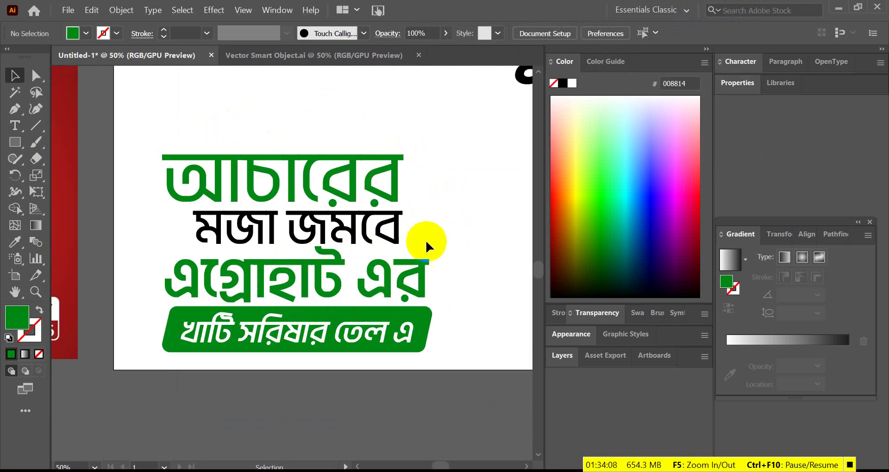
scroll(340, 226, "down", 3)
scroll(371, 221, "up", 5)
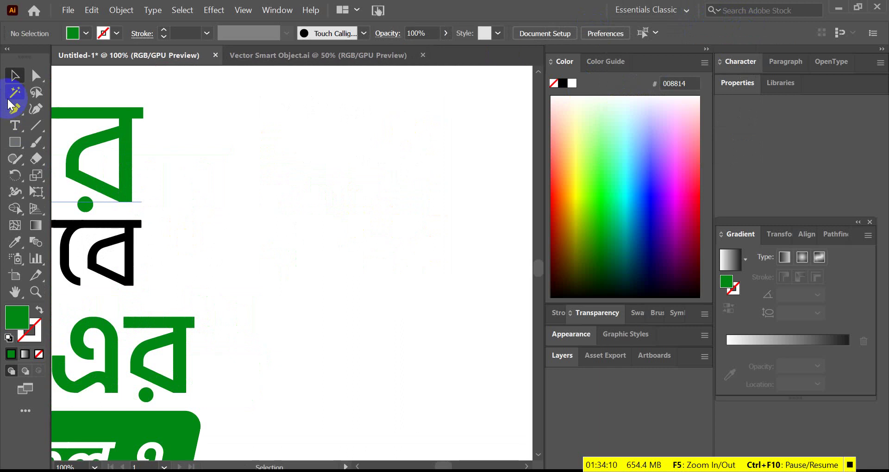
scroll(246, 254, "down", 3)
scroll(217, 269, "up", 3)
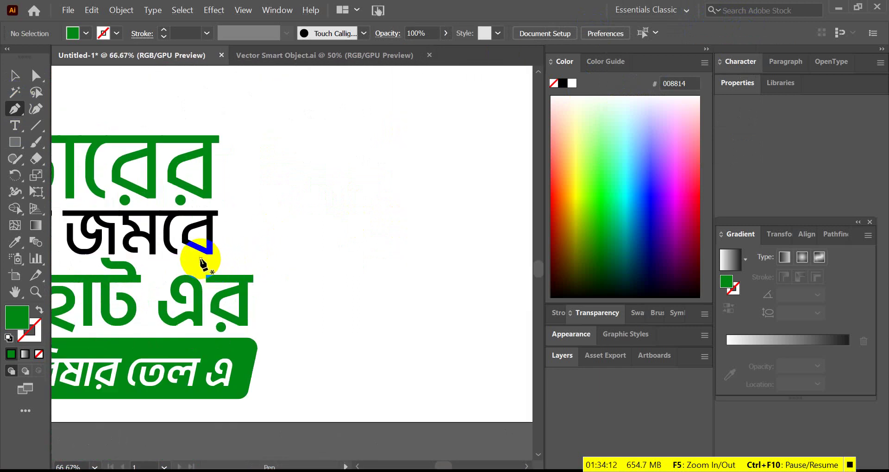
left_click(201, 259)
left_click_drag(274, 209, 312, 135)
- Draw a curved leaf shape with the Pen tool right of মজা জমবে
key("ctrl+z")
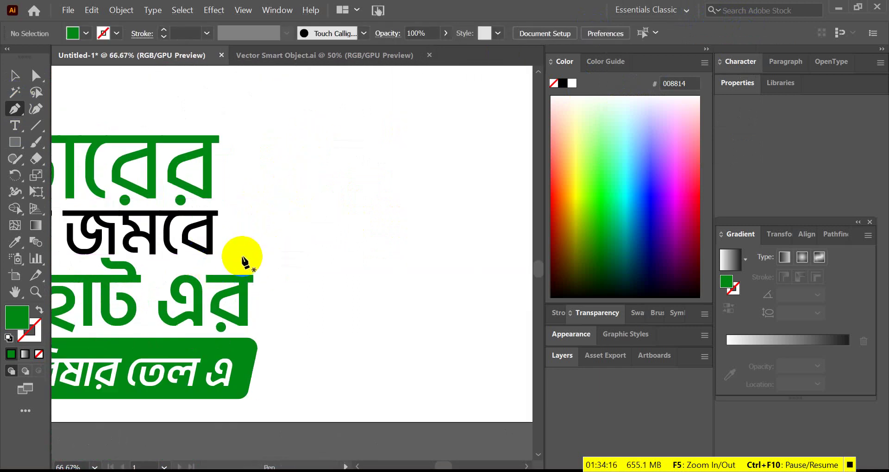
left_click(229, 255)
left_click_drag(253, 196, 290, 185)
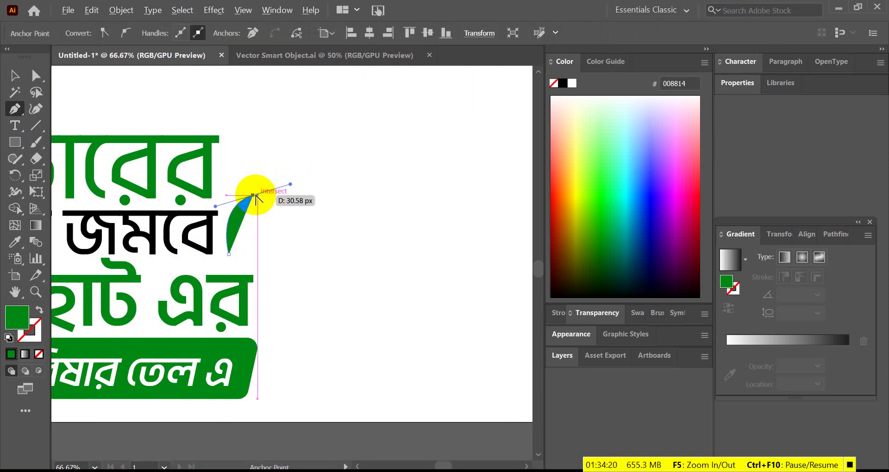
left_click(253, 195)
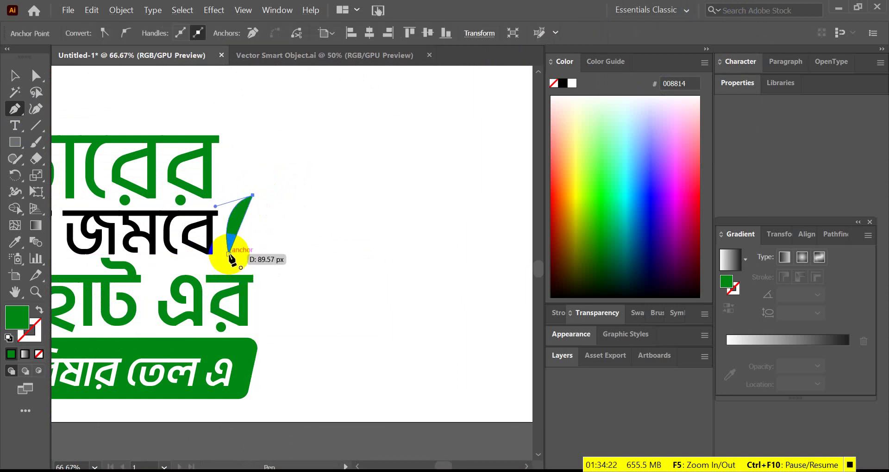
left_click_drag(213, 266, 176, 293)
left_click(14, 75)
left_click(155, 116)
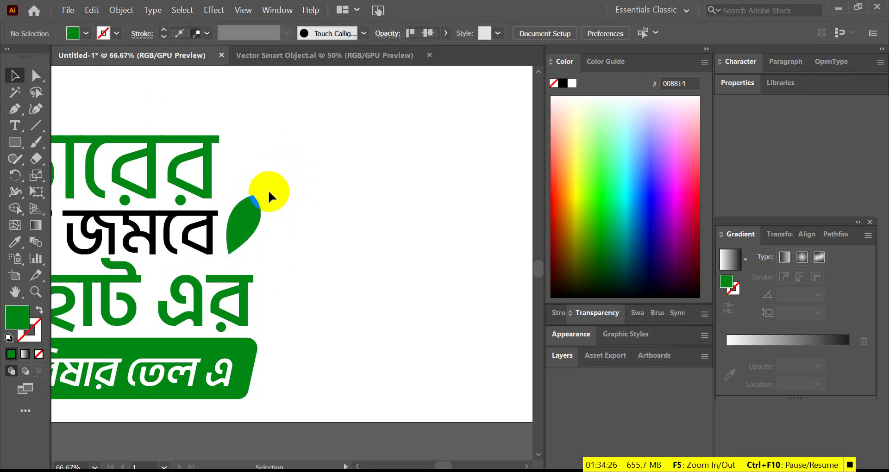
- Round off the leaf's pointed top with Direct Selection
scroll(268, 190, "up", 2)
left_click(254, 203)
left_click(35, 75)
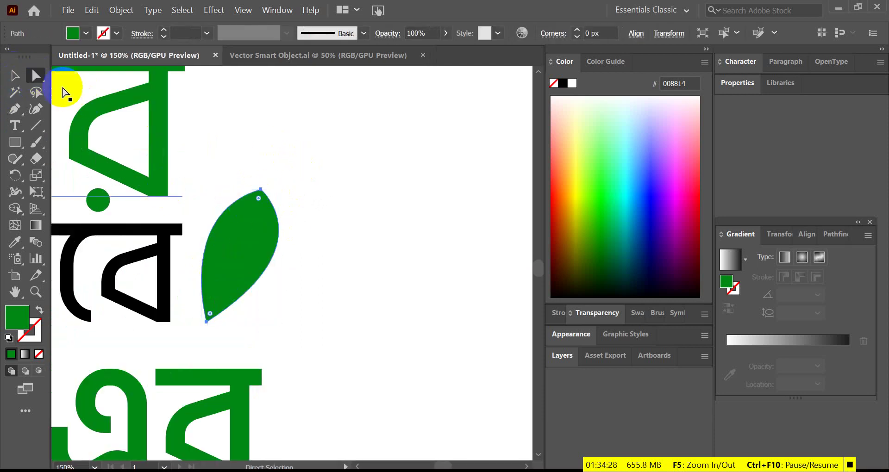
left_click(265, 190)
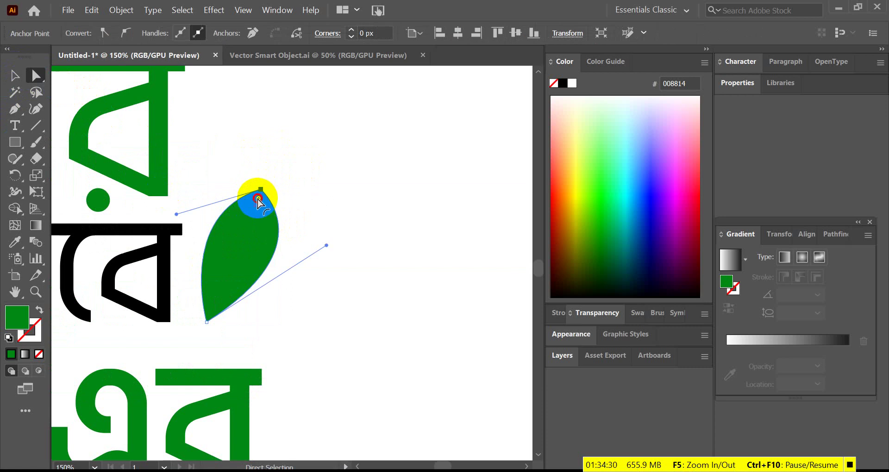
left_click_drag(258, 198, 255, 208)
left_click(352, 187)
left_click(19, 75)
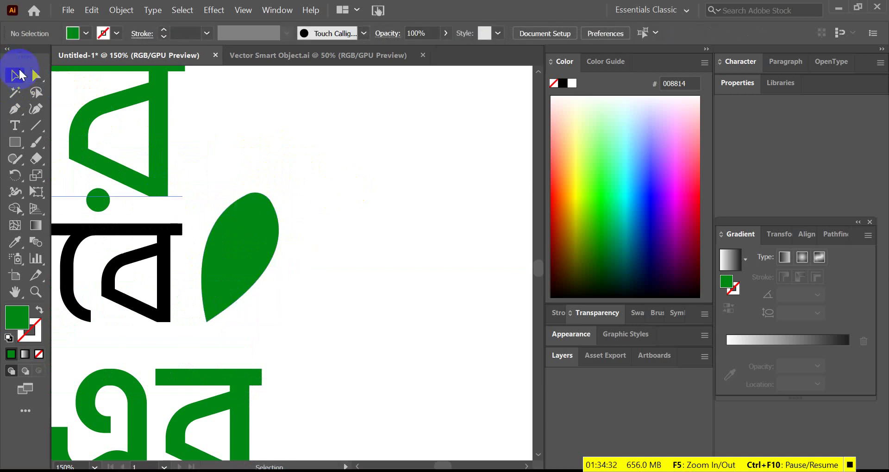
- Duplicate the leaf to its lower right, turning the copy sideways and shrinking it
scroll(240, 185, "down", 2)
left_click(265, 205)
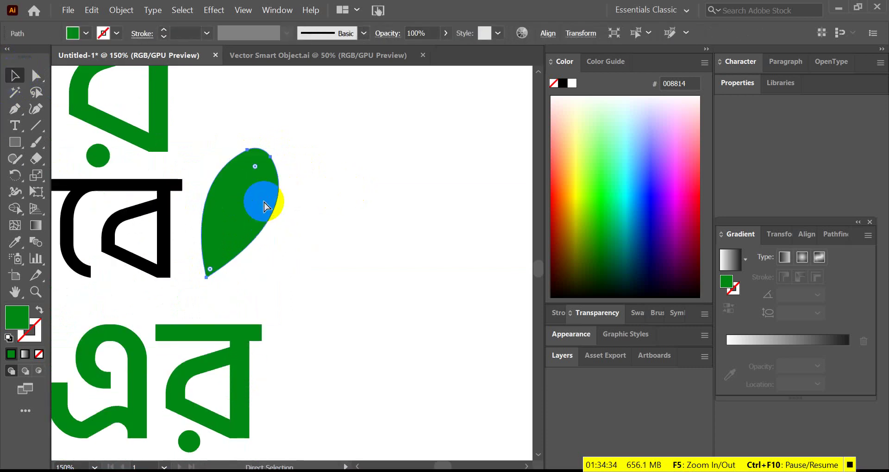
left_click_drag(331, 248, 332, 244)
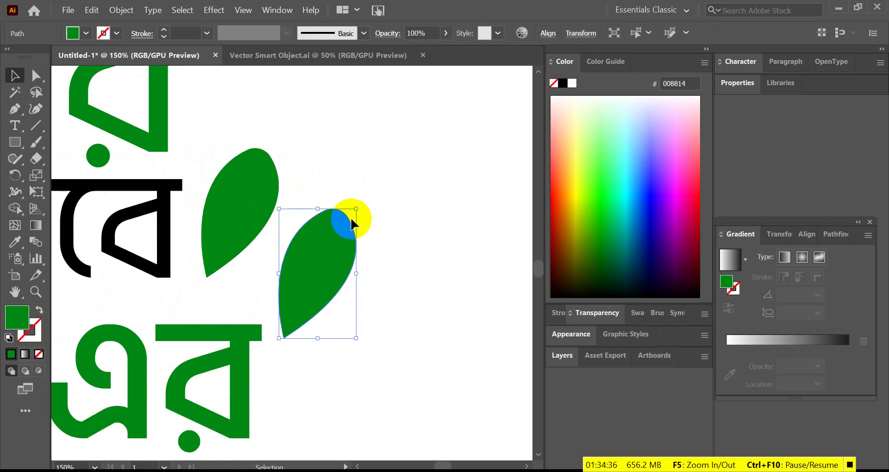
left_click_drag(359, 204, 213, 291)
key("ctrl+plus")
key("ctrl+plus")
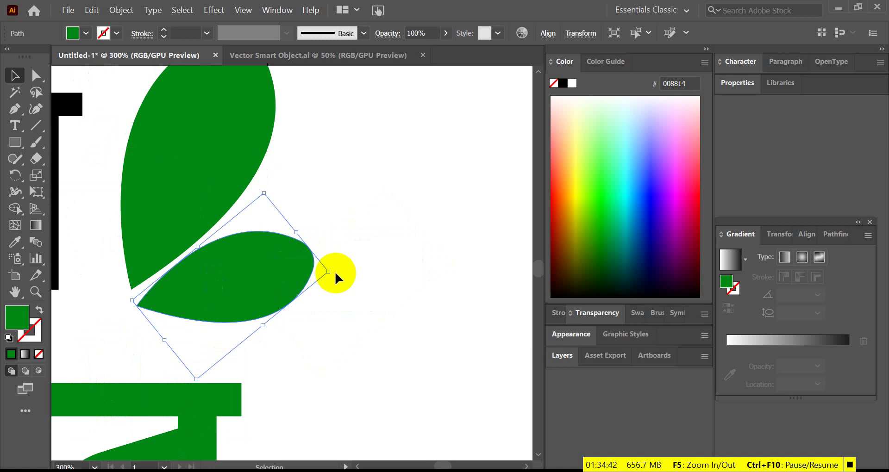
- Rotate the small leaf clockwise into an angled side leaf, then select both leaves
left_click_drag(334, 270, 308, 278)
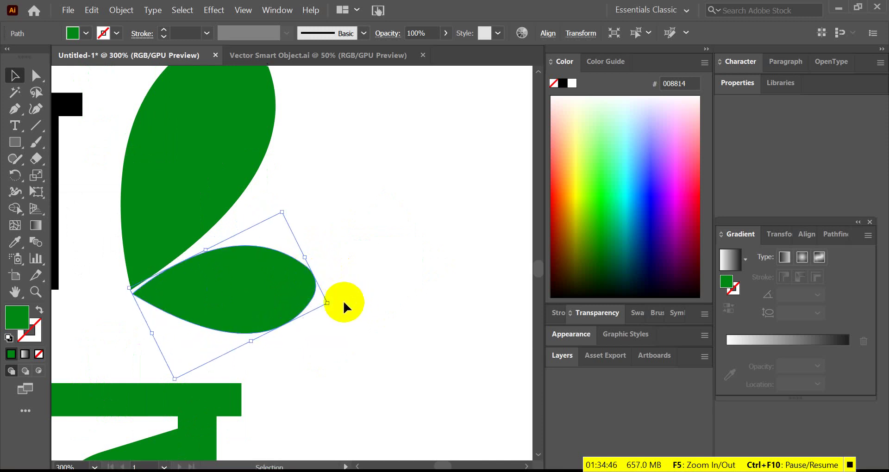
left_click(307, 299)
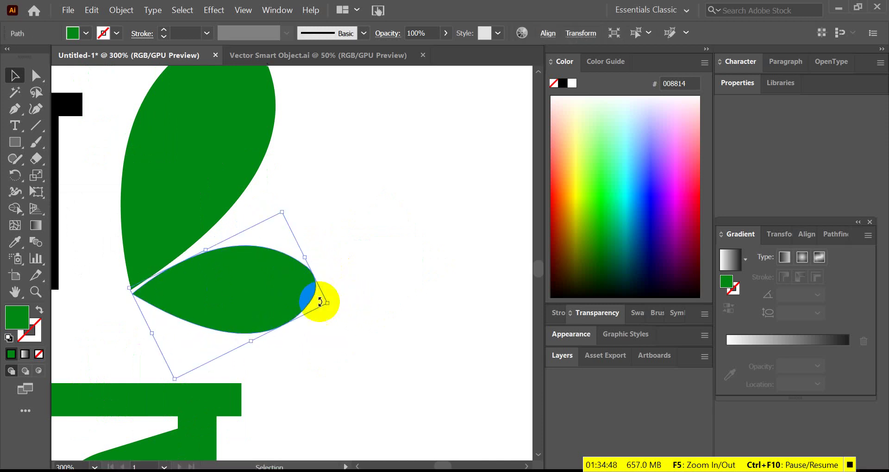
left_click_drag(334, 305, 310, 311)
scroll(385, 268, "down", 4)
left_click(385, 268)
scroll(377, 276, "down", 2)
scroll(378, 275, "up", 3)
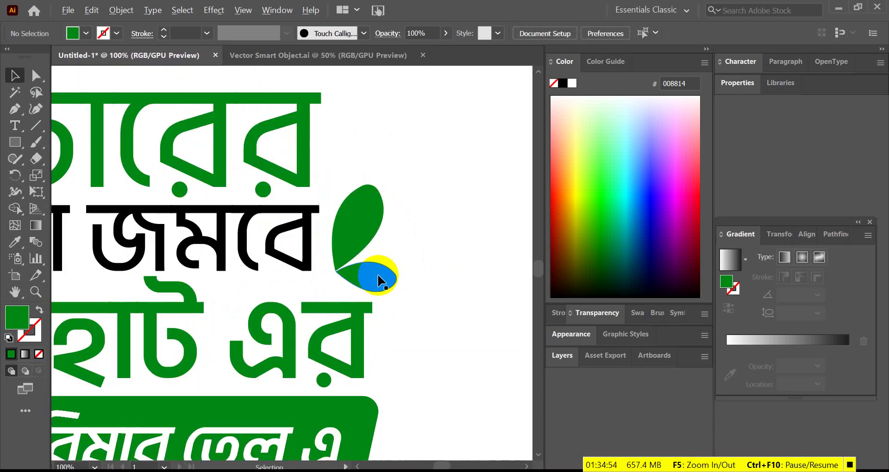
left_click(378, 275)
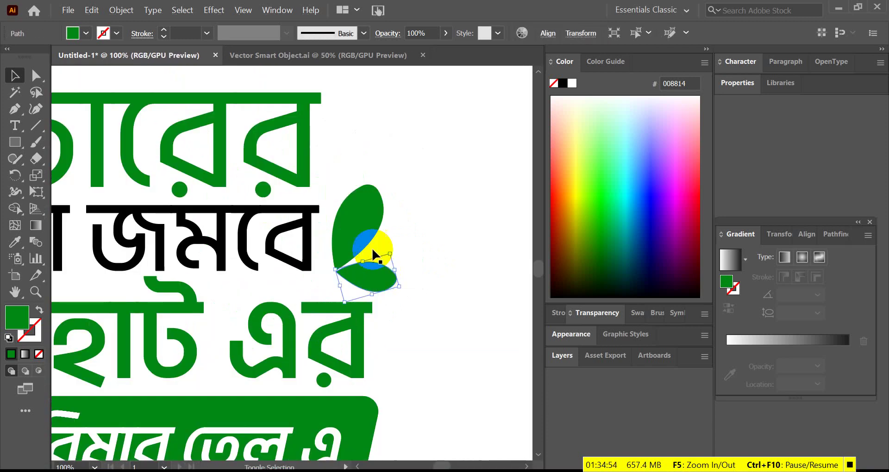
- Turn both leaves into green outlines and move the upper leaf slightly up
left_click(39, 309)
left_click(438, 248)
scroll(352, 232, "up", 1)
scroll(349, 265, "up", 2)
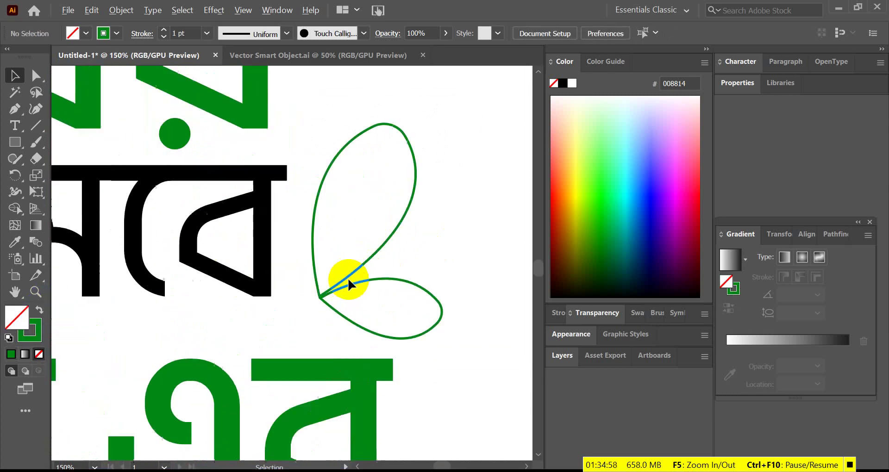
left_click_drag(355, 269, 357, 258)
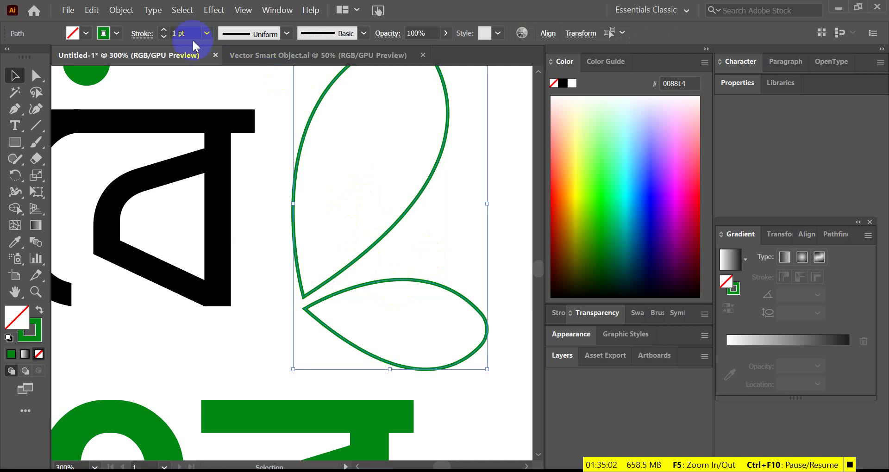
- Thicken the leaf strokes to 2 pt with a tapered Variable Width Profile
key("Up")
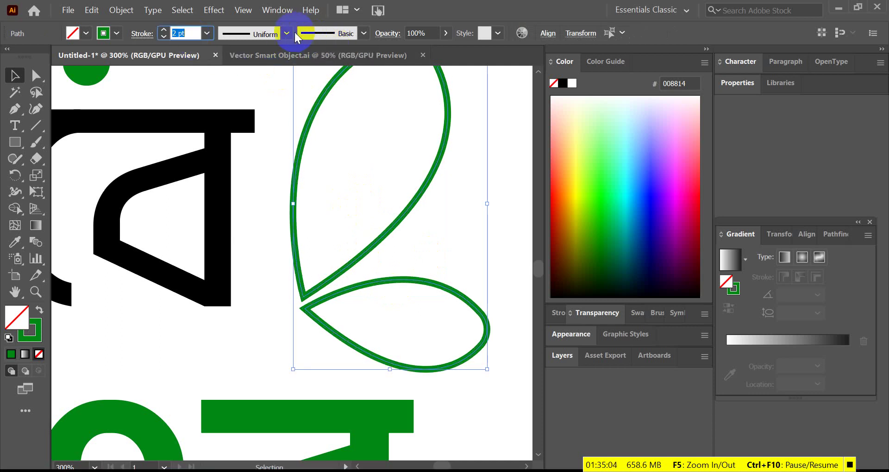
left_click(289, 35)
left_click(248, 77)
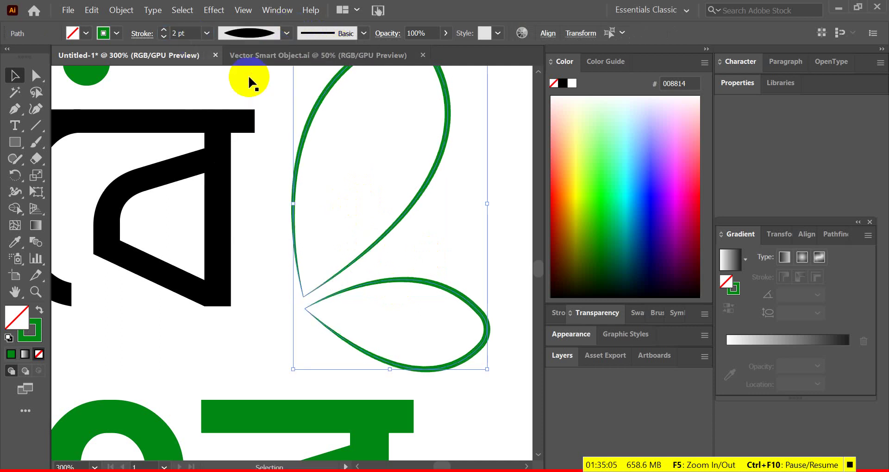
left_click(473, 238)
key("ctrl+0")
scroll(326, 310, "up", 1, "alt")
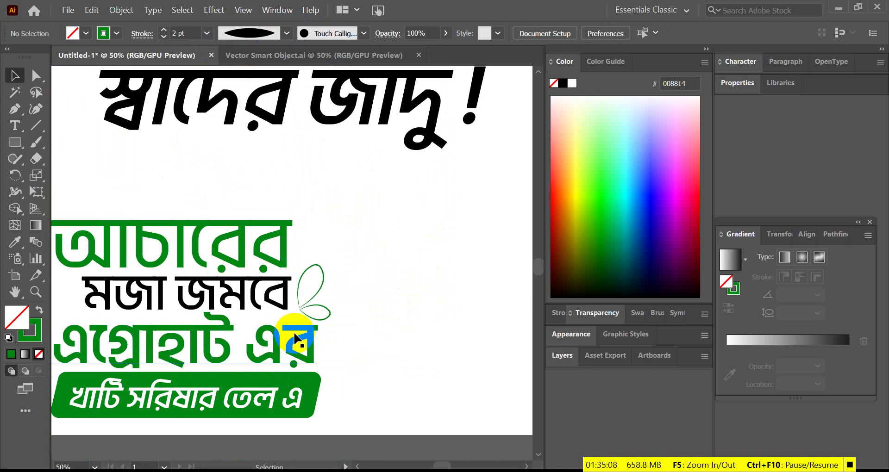
scroll(329, 301, "up", 3)
- Rotate the upper leaf about 8° counter-clockwise
left_click(293, 277)
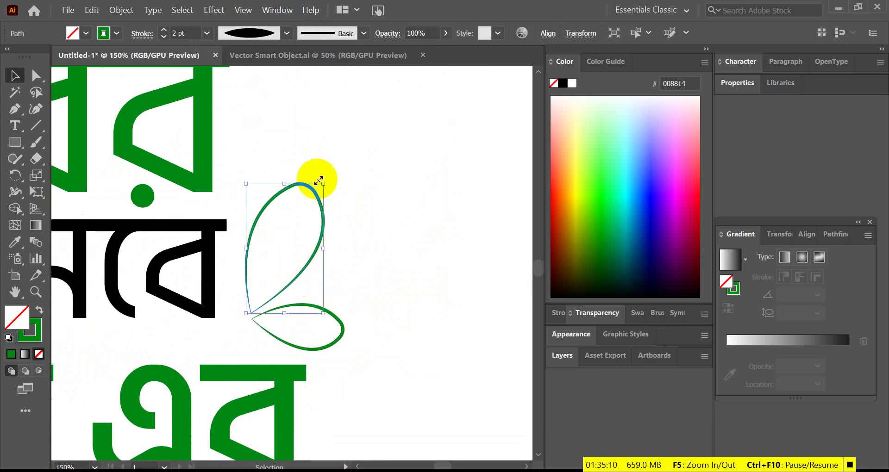
left_click_drag(328, 183, 317, 179)
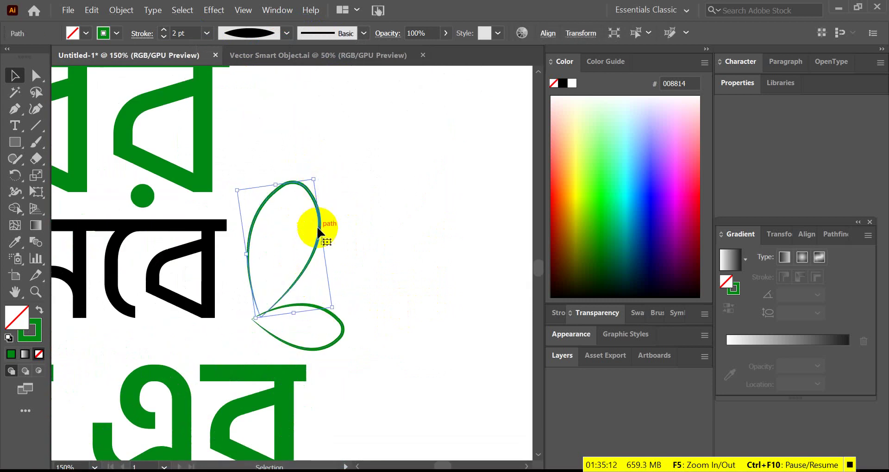
left_click(373, 264)
key("ctrl+0")
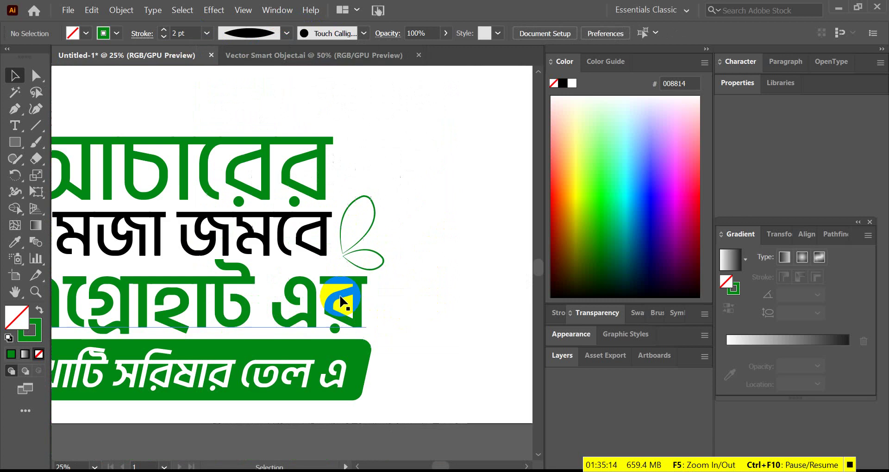
scroll(396, 266, "up", 3, "alt")
scroll(384, 239, "down", 3)
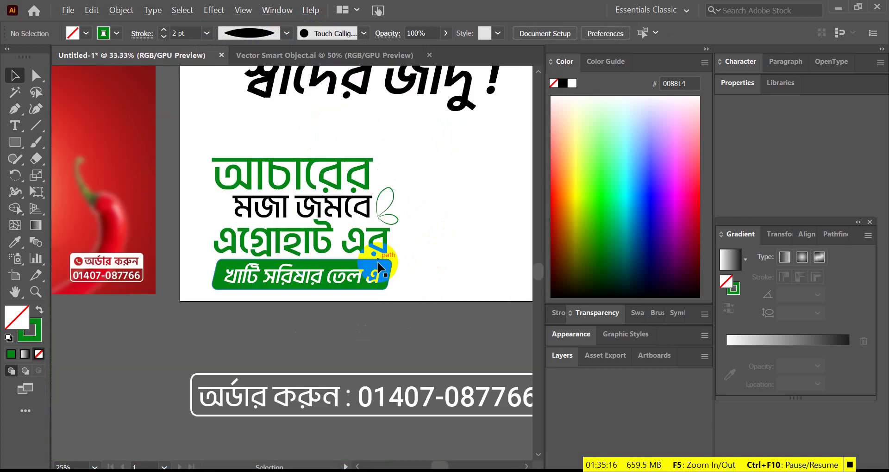
left_click(367, 240)
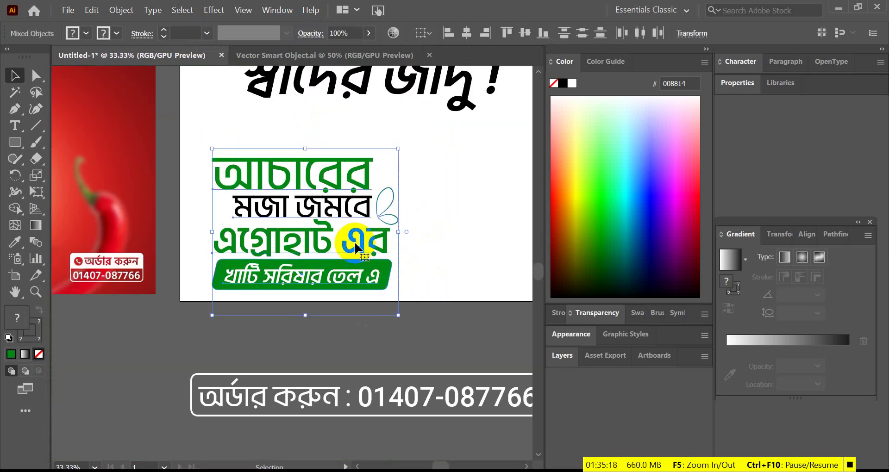
- Drop the Illustrator headline, leaves and banner into the ad's upper-left as a Vector Smart Object at about 35%
left_click_drag(367, 240, 260, 184)
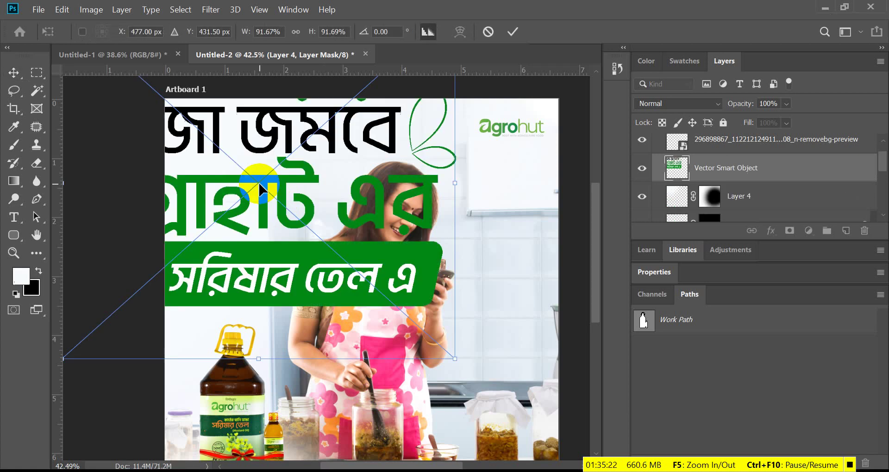
left_click_drag(454, 184, 290, 188)
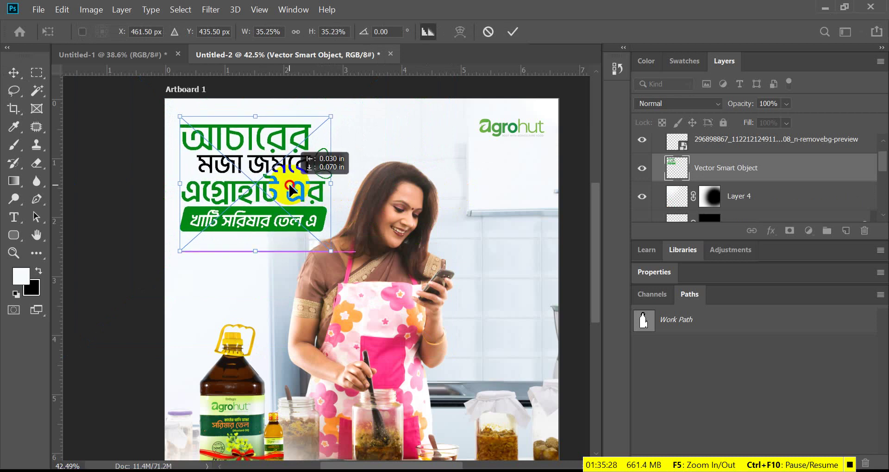
left_click(511, 31)
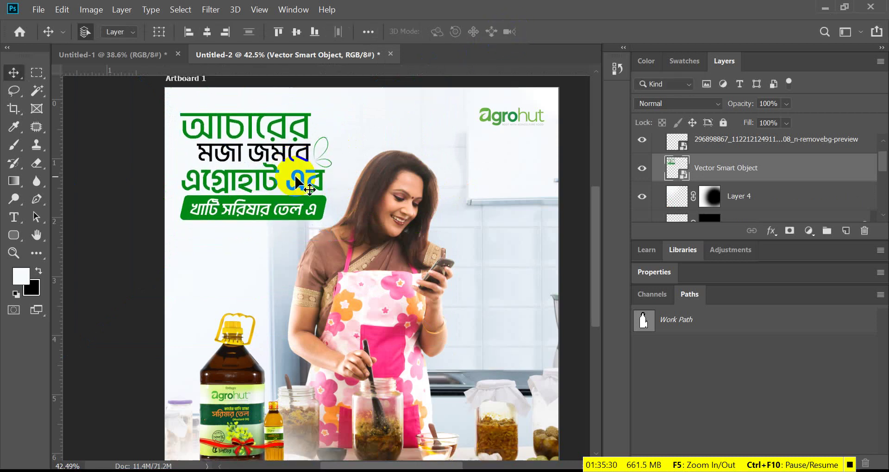
scroll(296, 190, "down", 2)
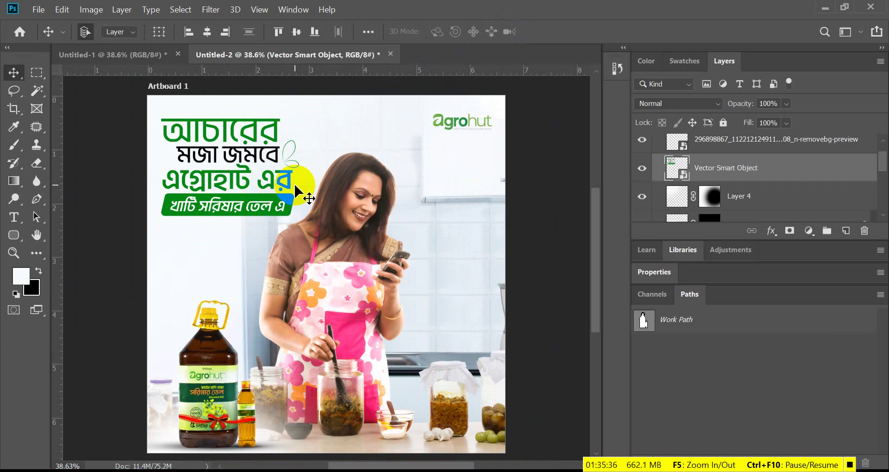
scroll(297, 190, "down", 2)
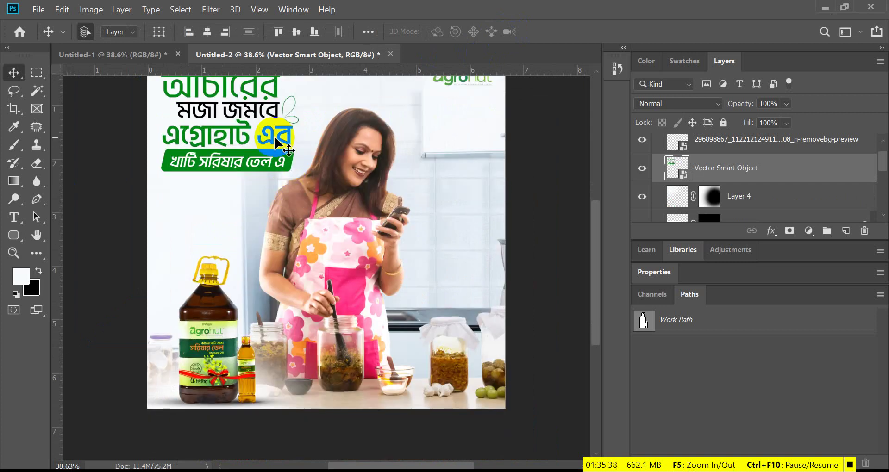
scroll(275, 138, "up", 2)
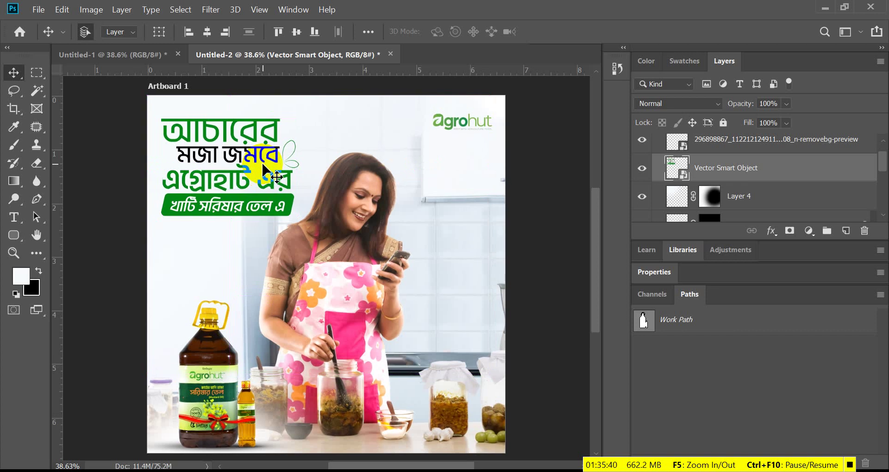
scroll(263, 172, "down", 5)
scroll(498, 357, "up", 4, "alt")
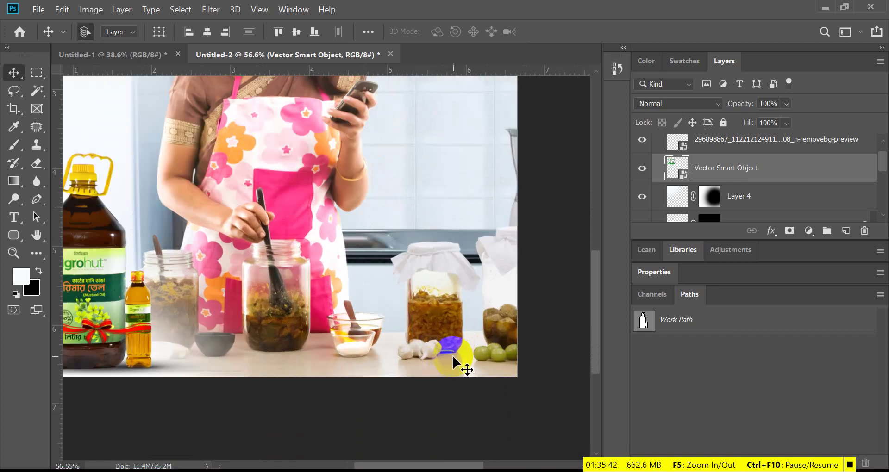
scroll(302, 384, "down", 3, "alt")
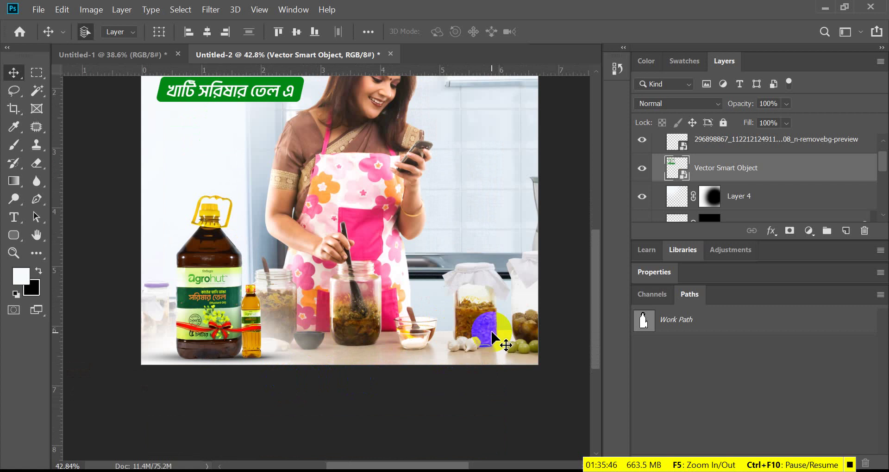
scroll(262, 284, "up", 3)
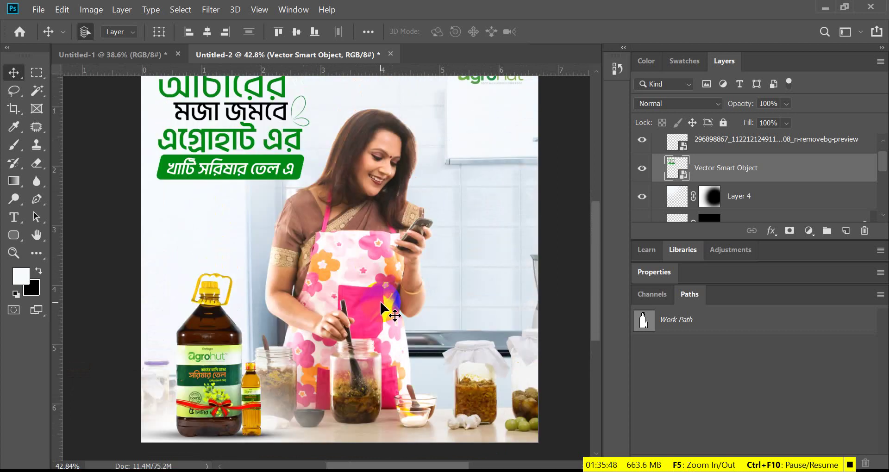
left_click_drag(382, 284, 379, 310)
scroll(397, 311, "up", 2)
scroll(378, 310, "down", 3)
scroll(432, 345, "up", 1)
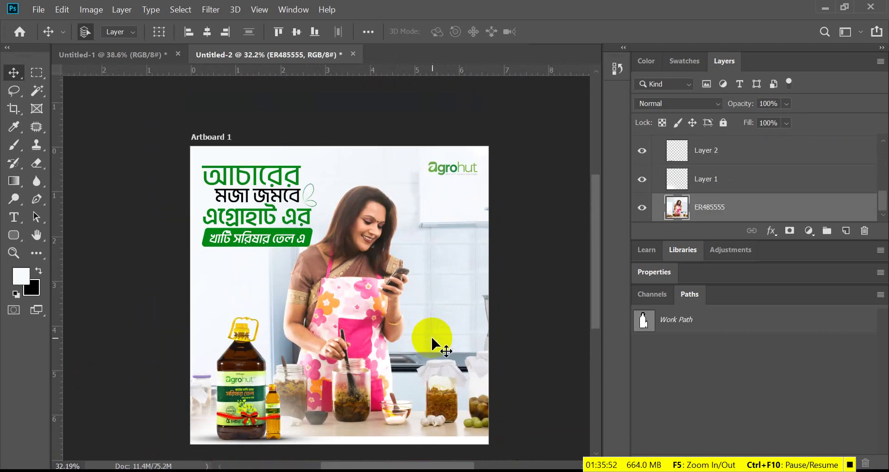
- Enlarge the ER485555 background photo to about 101% and reposition it to fill the artboard
key("ctrl+t")
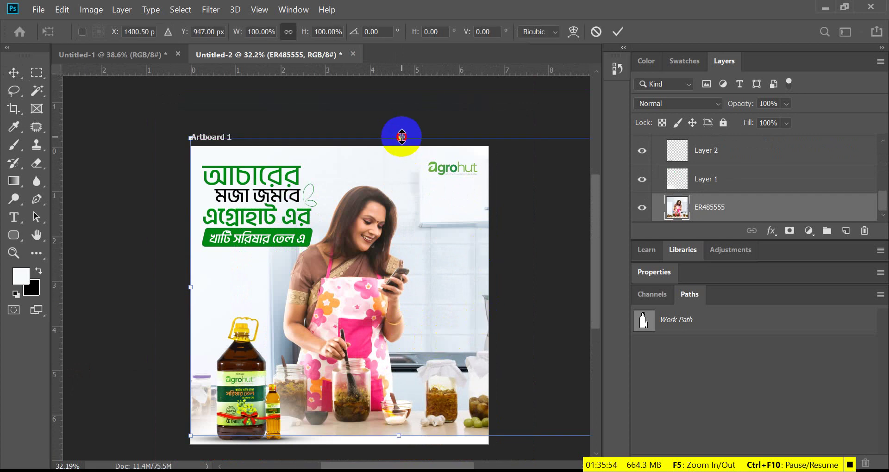
left_click_drag(401, 137, 401, 134)
left_click_drag(390, 278, 392, 280)
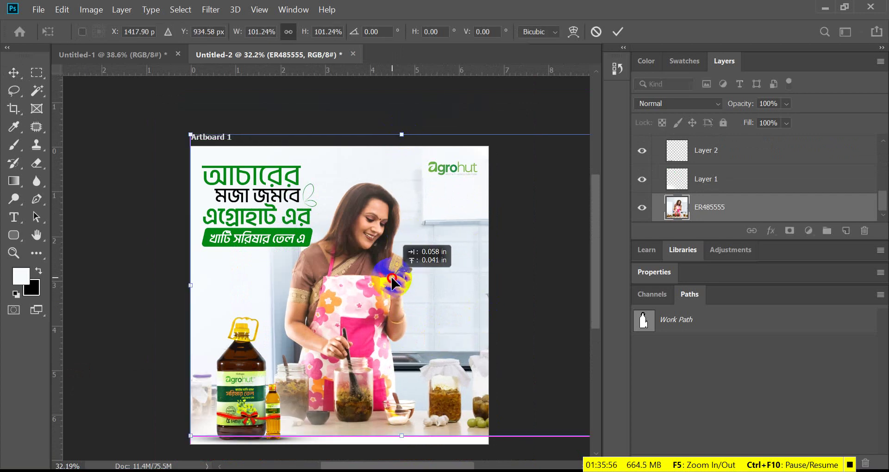
left_click(601, 59)
left_click(619, 34)
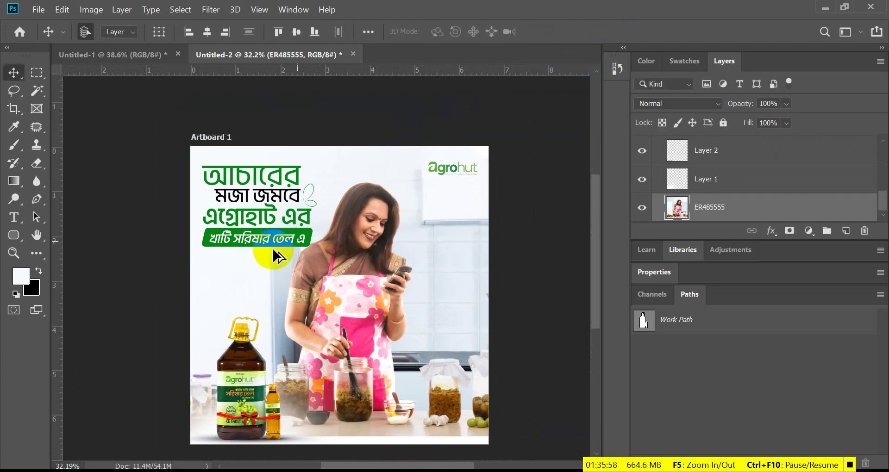
- Shrink the headline smart object to about 33% in the upper-left corner
scroll(287, 243, "up", 2)
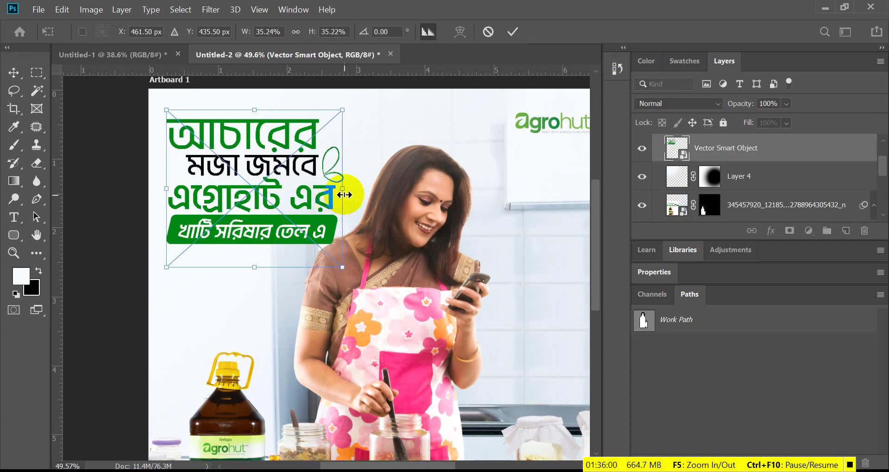
left_click_drag(342, 188, 298, 184)
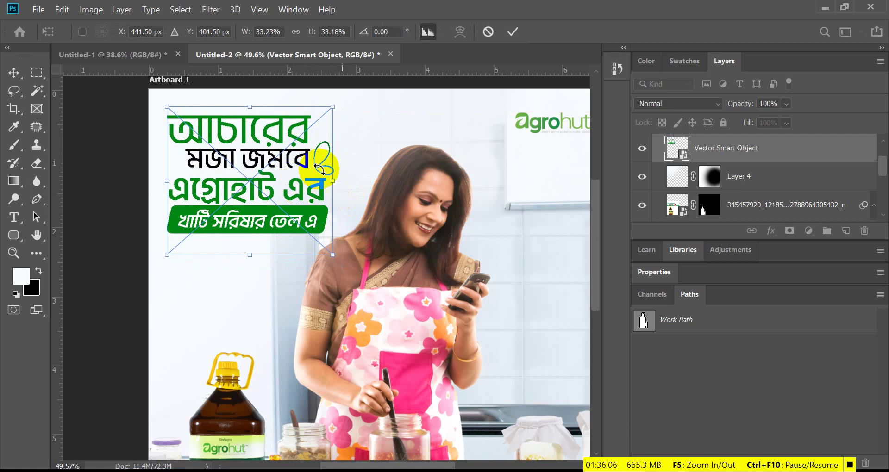
left_click(513, 32)
scroll(311, 193, "down", 2)
scroll(452, 337, "down", 5)
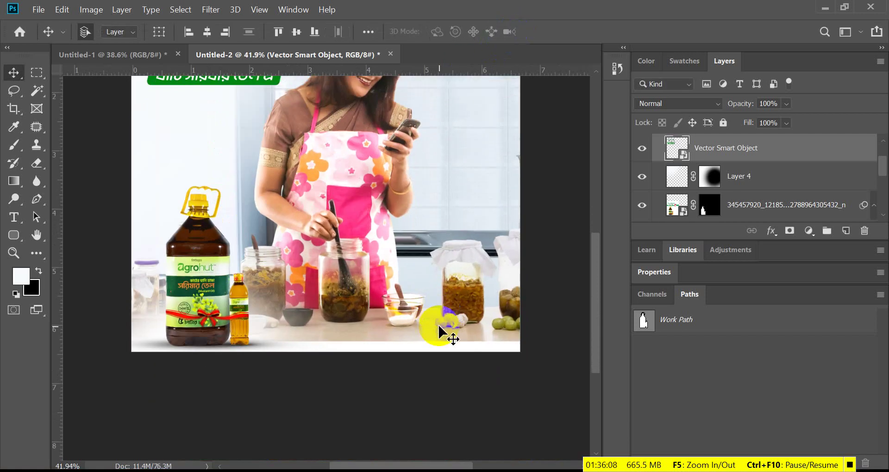
scroll(192, 290, "up", 1)
- Make a rectangular selection of the strip along the ad's bottom edge
left_click(38, 75)
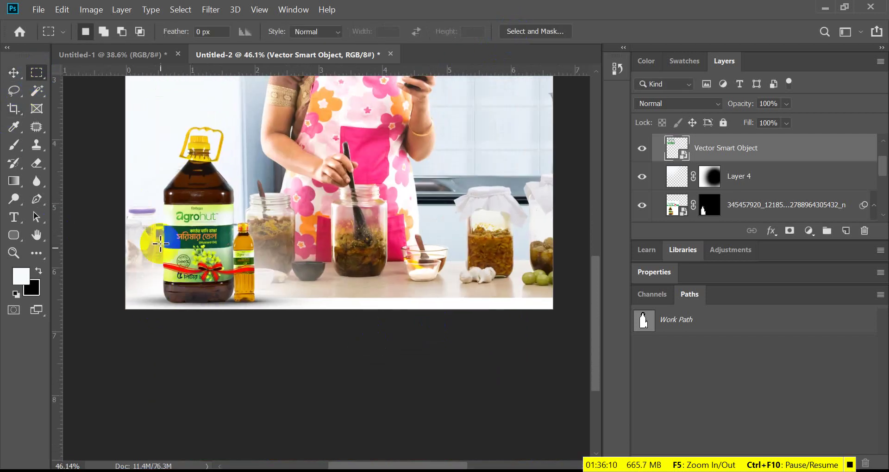
left_click_drag(123, 282, 516, 304)
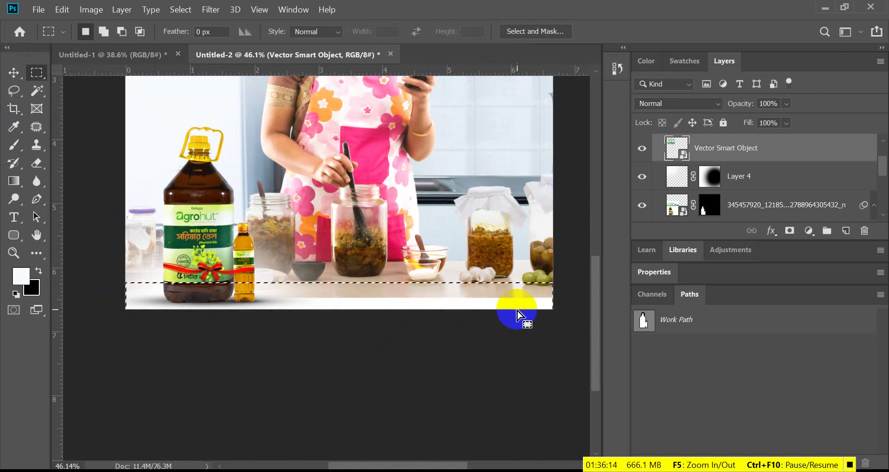
scroll(354, 318, "down", 1)
left_click(297, 284)
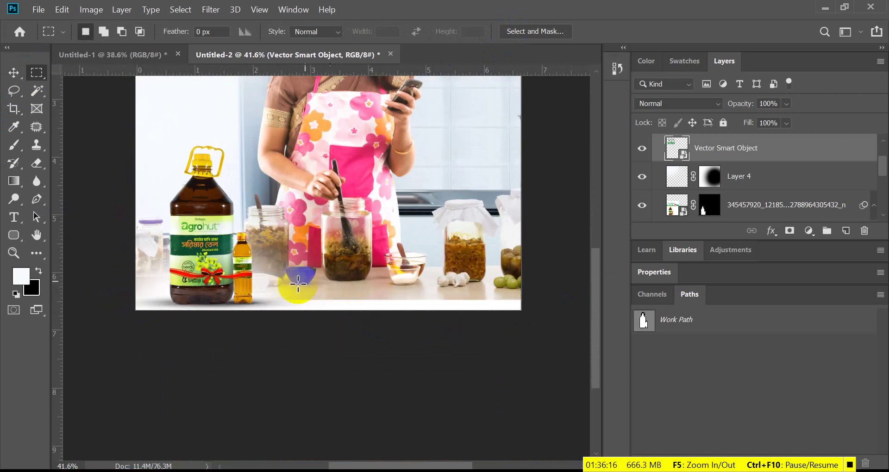
left_click_drag(135, 281, 545, 316)
scroll(294, 324, "down", 1)
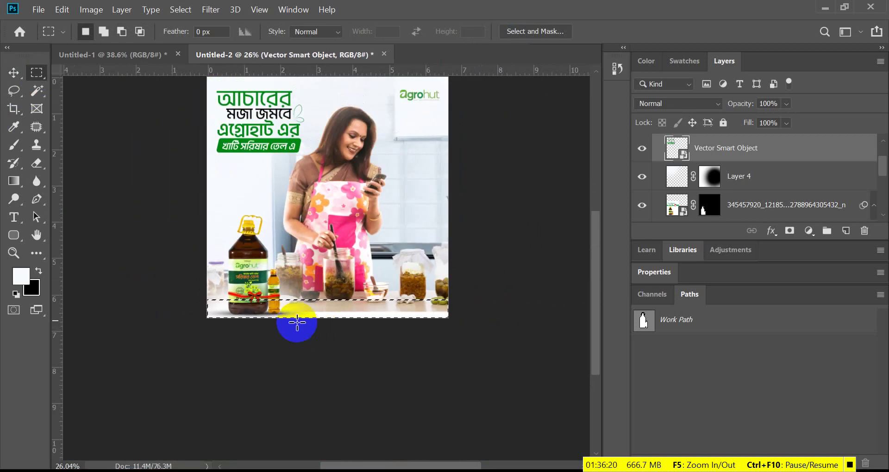
scroll(293, 320, "up", 1)
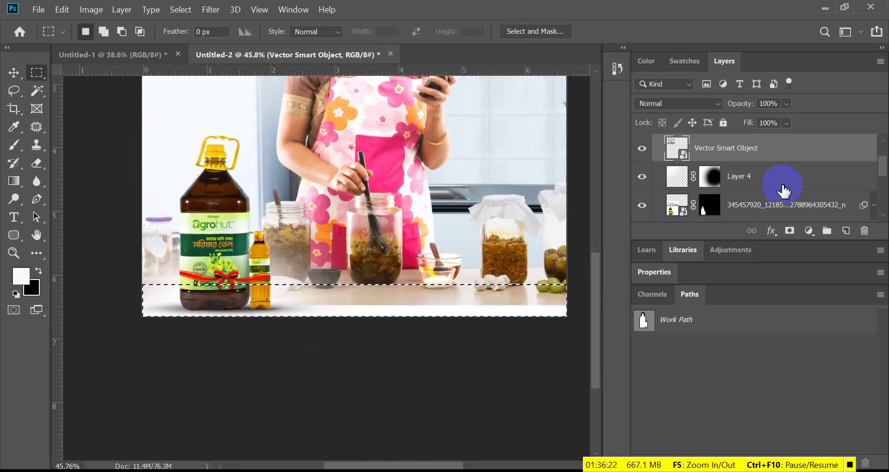
scroll(738, 198, "down", 3)
scroll(736, 209, "down", 2)
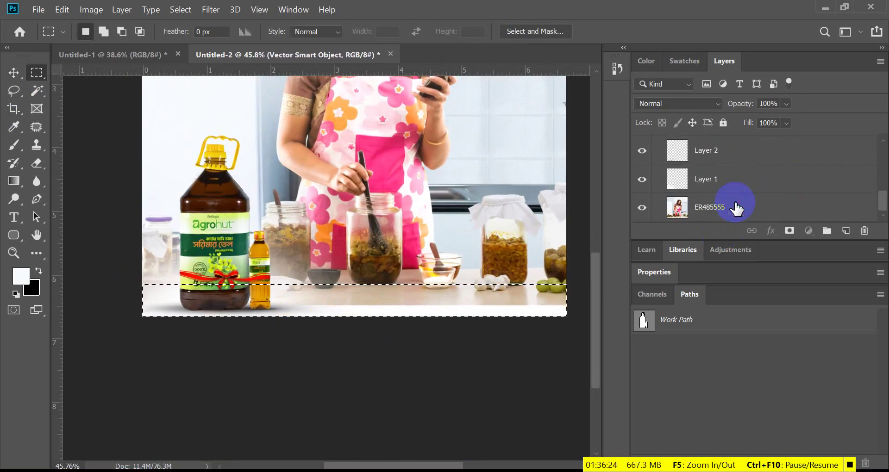
- Add a new empty layer above the ER485555 photo layer
left_click(736, 209)
left_click(847, 233)
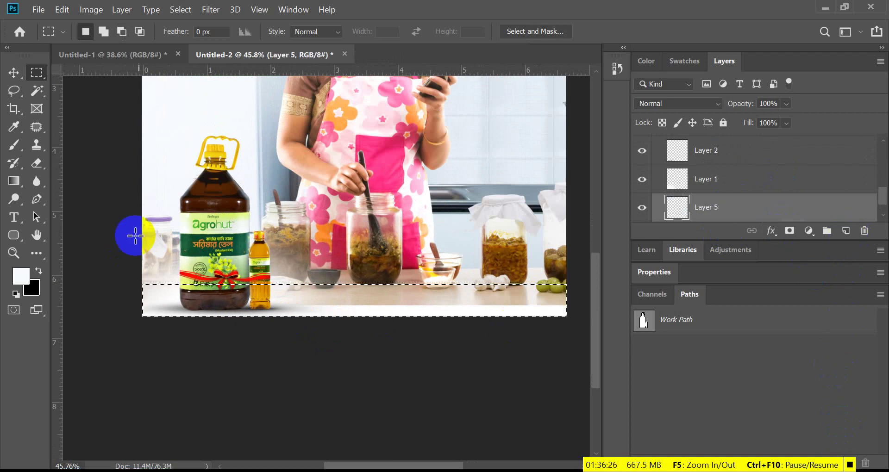
scroll(195, 223, "up", 5)
- Sample the headline banner's green as the foreground colour for the bottom band
left_click(13, 128)
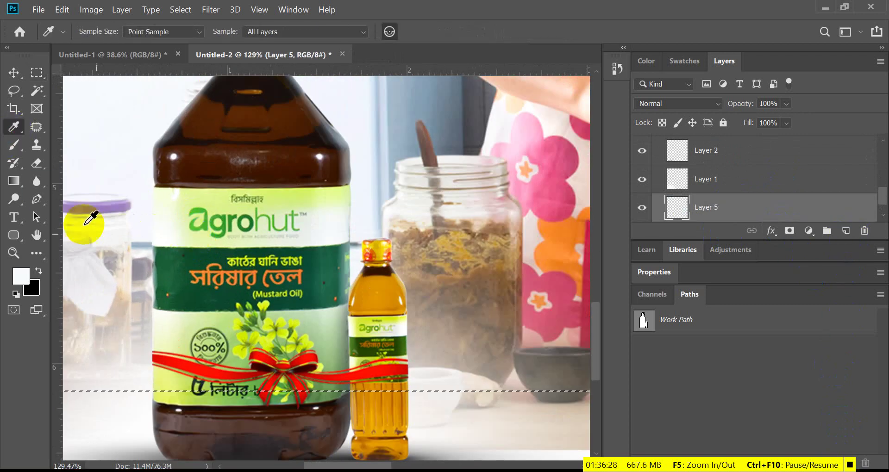
scroll(209, 287, "up", 5)
scroll(207, 276, "down", 3)
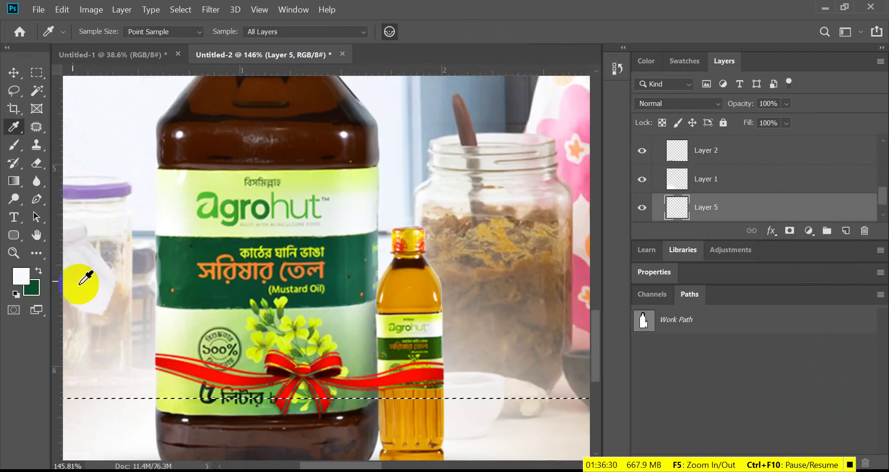
left_click(39, 271)
scroll(194, 285, "down", 3)
scroll(191, 297, "down", 3)
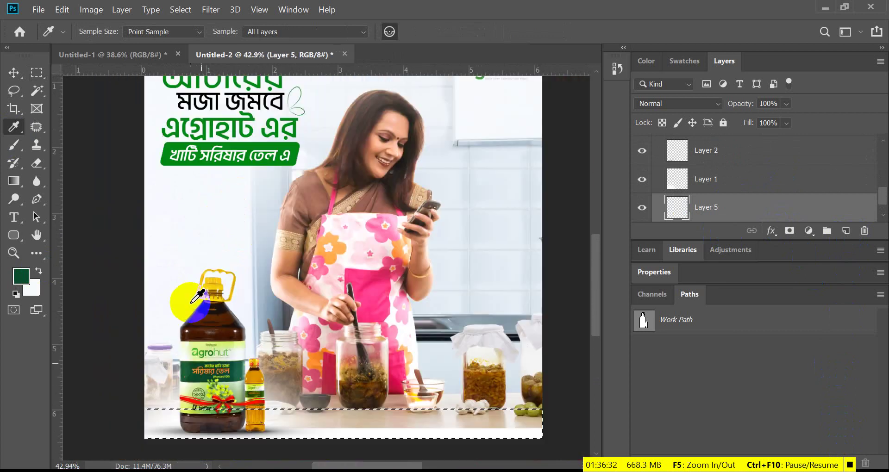
scroll(199, 224, "up", 2)
scroll(198, 224, "down", 2)
scroll(211, 192, "up", 1)
scroll(171, 139, "up", 4)
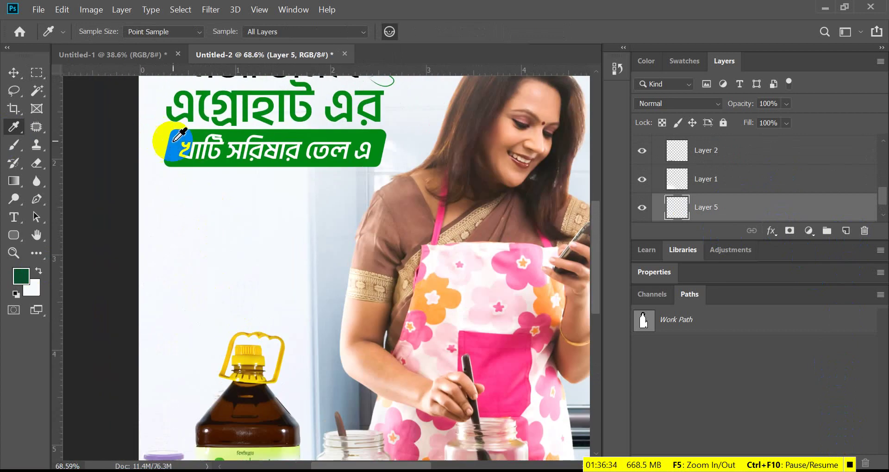
left_click(179, 135, "alt")
scroll(170, 237, "down", 2)
scroll(165, 241, "down", 1)
left_click(39, 277)
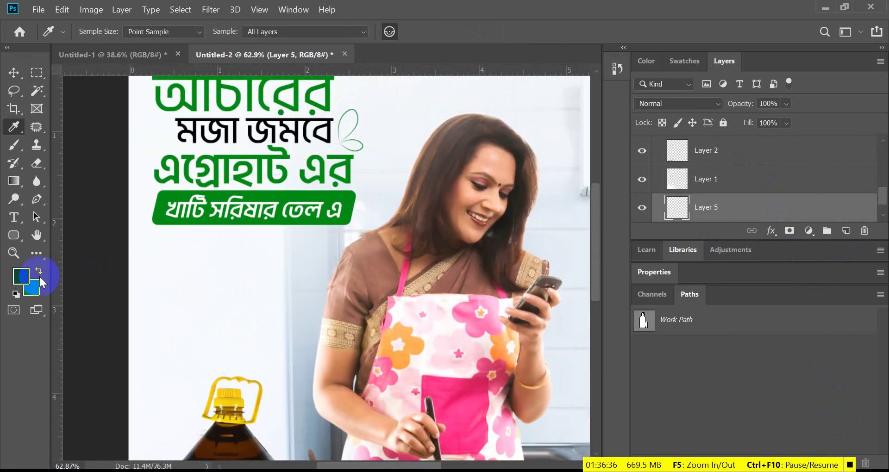
scroll(159, 234, "down", 3)
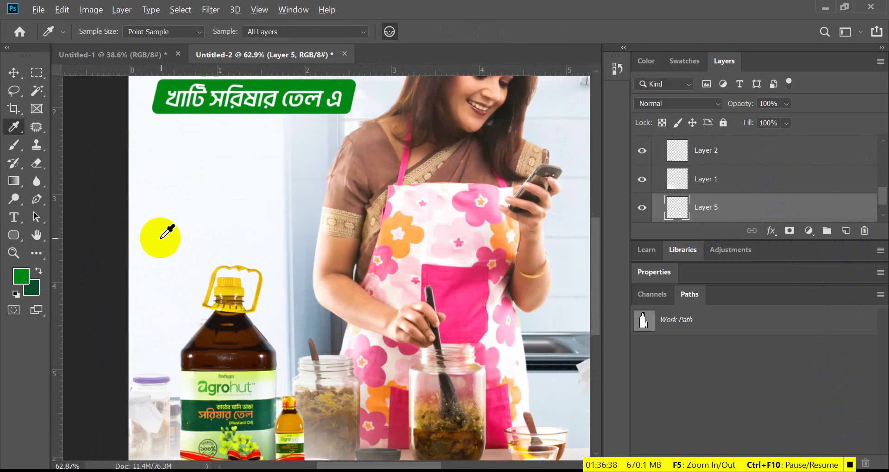
scroll(167, 232, "down", 1)
scroll(245, 194, "down", 3)
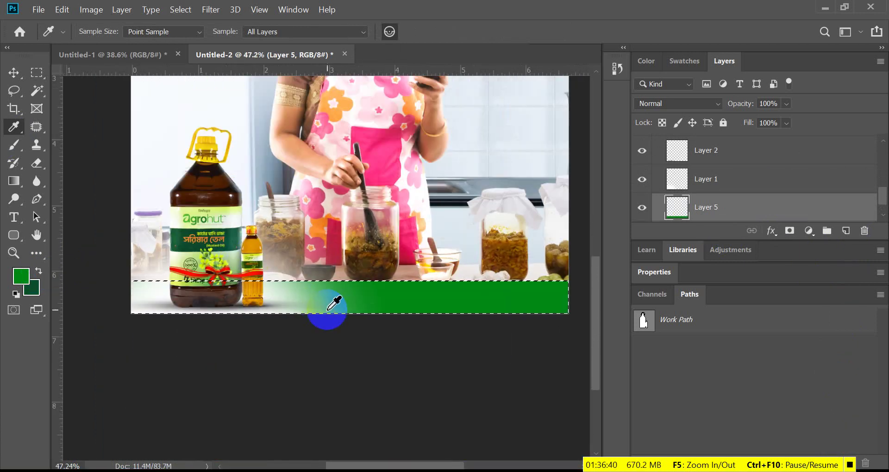
- Deselect the green band and delete the white fade layer (Layer 1)
left_click(37, 72)
left_click(302, 330)
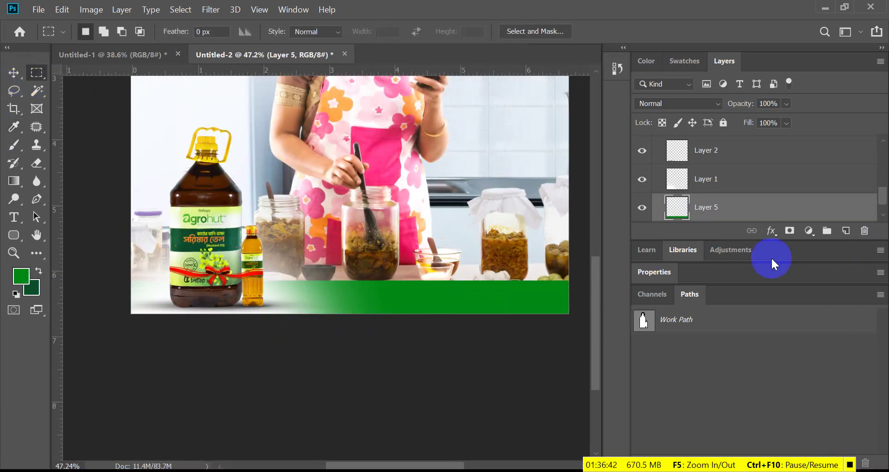
scroll(461, 289, "up", 2)
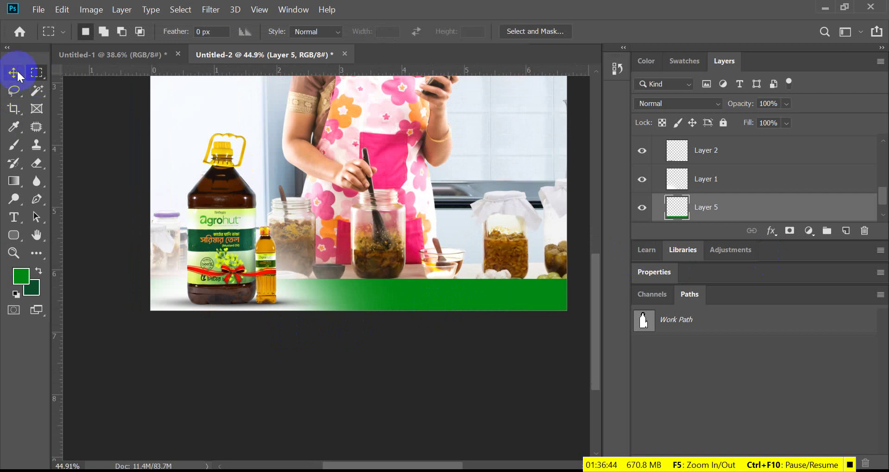
left_click(13, 72)
scroll(153, 321, "up", 1)
left_click(162, 287)
key("Delete")
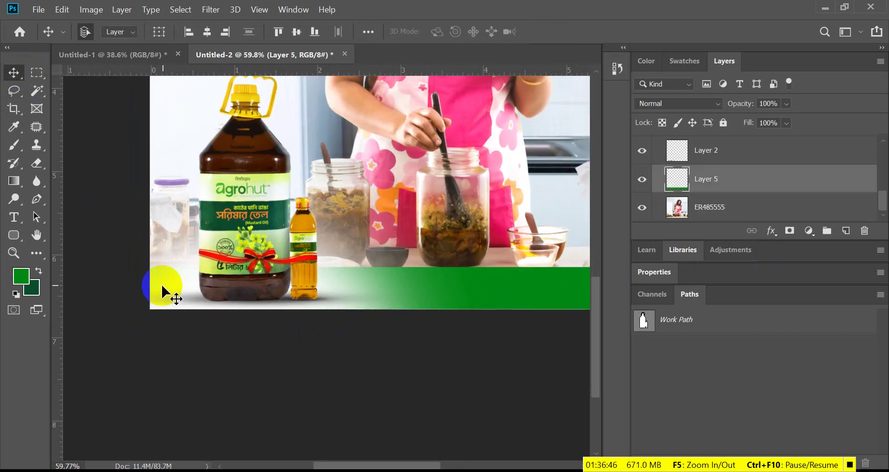
scroll(161, 283, "down", 2)
scroll(323, 289, "up", 2)
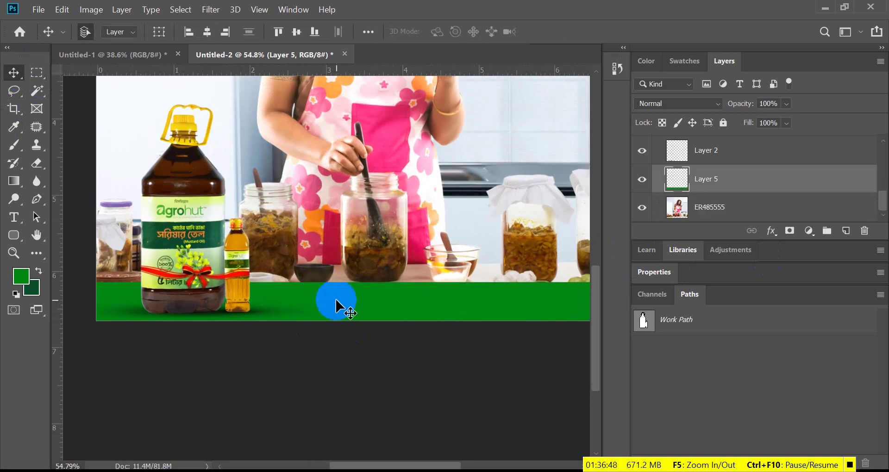
scroll(466, 312, "down", 2)
scroll(391, 311, "up", 2)
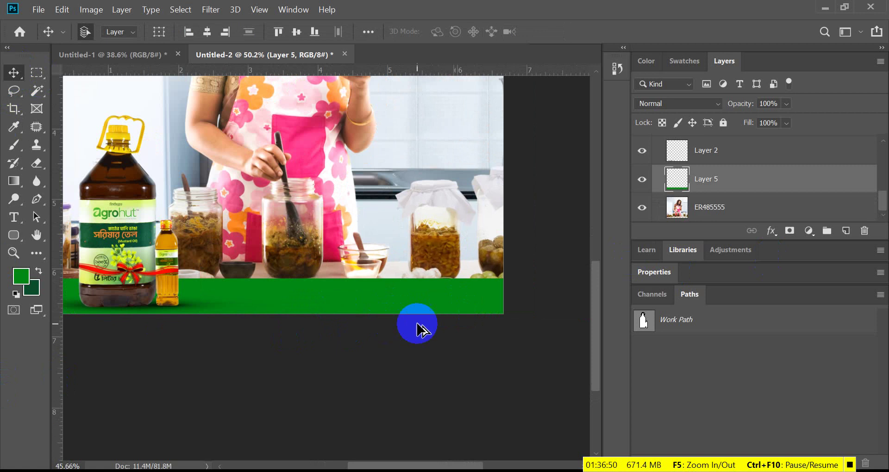
scroll(311, 331, "down", 2)
scroll(311, 331, "up", 1)
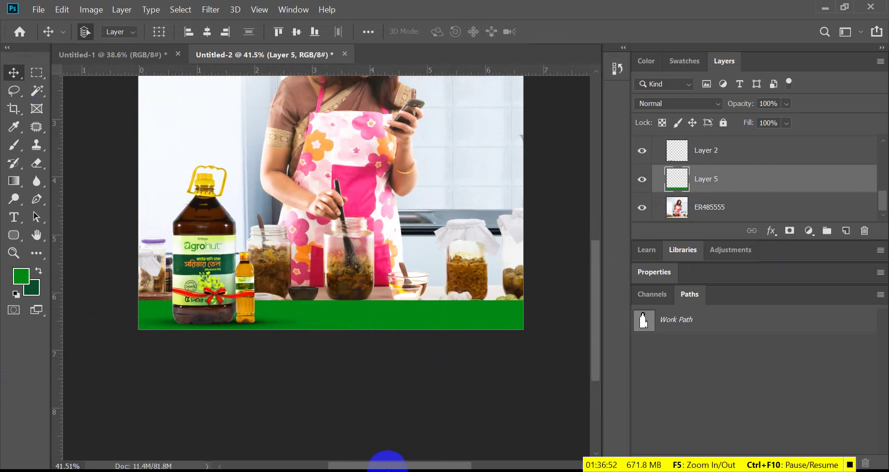
left_click(376, 471)
- Make the rounded box around the phone number white-filled with no outline
scroll(262, 352, "down", 3)
scroll(299, 398, "up", 3)
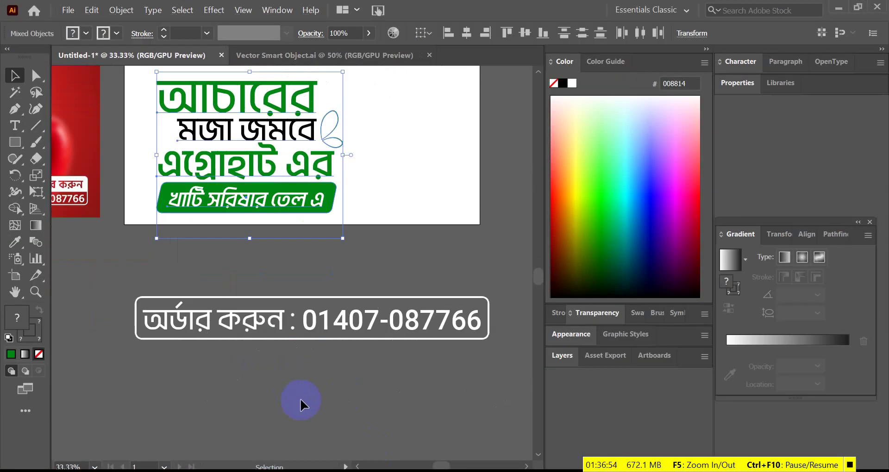
left_click_drag(282, 374, 200, 281)
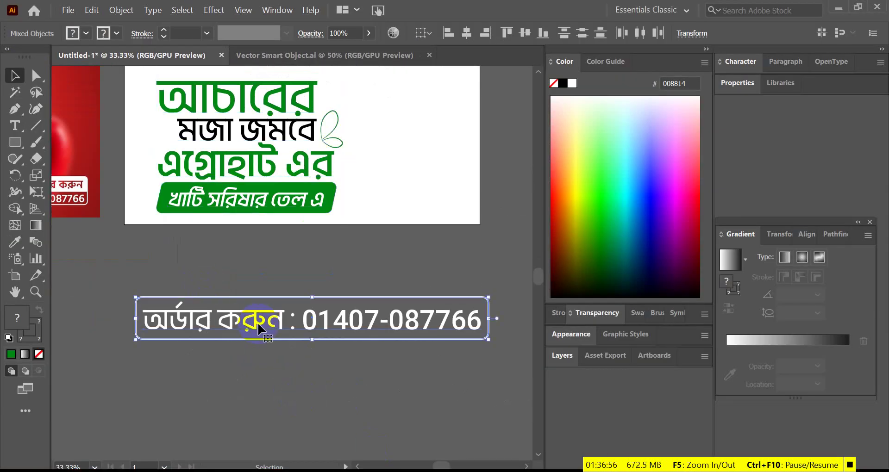
left_click_drag(262, 328, 282, 391)
left_click(310, 270)
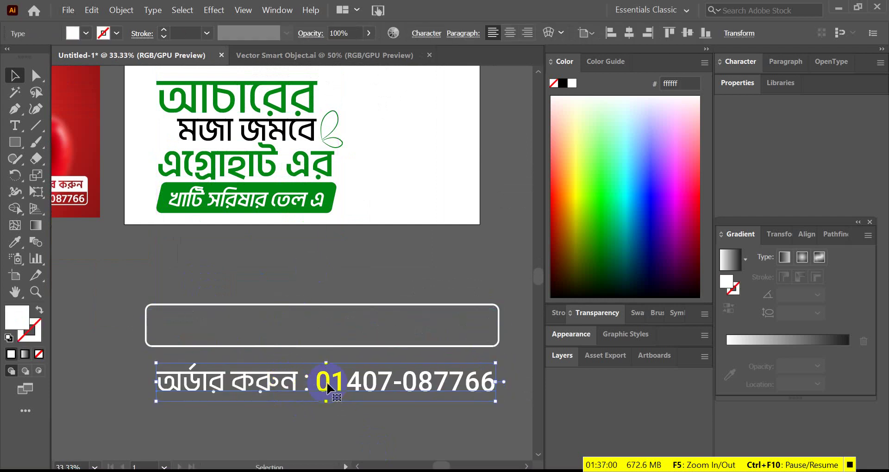
key("ctrl+z")
left_click_drag(319, 330, 318, 386)
key("ctrl+z")
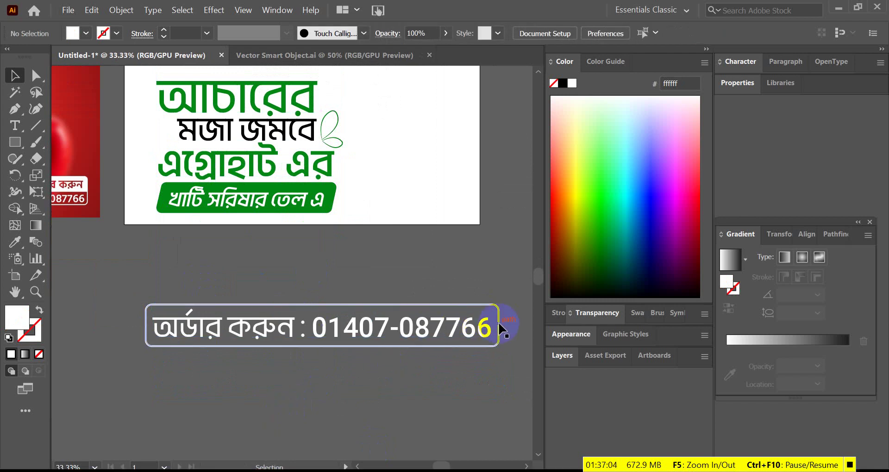
left_click(466, 345)
scroll(467, 344, "up", 1)
scroll(382, 302, "down", 3)
scroll(325, 326, "up", 2)
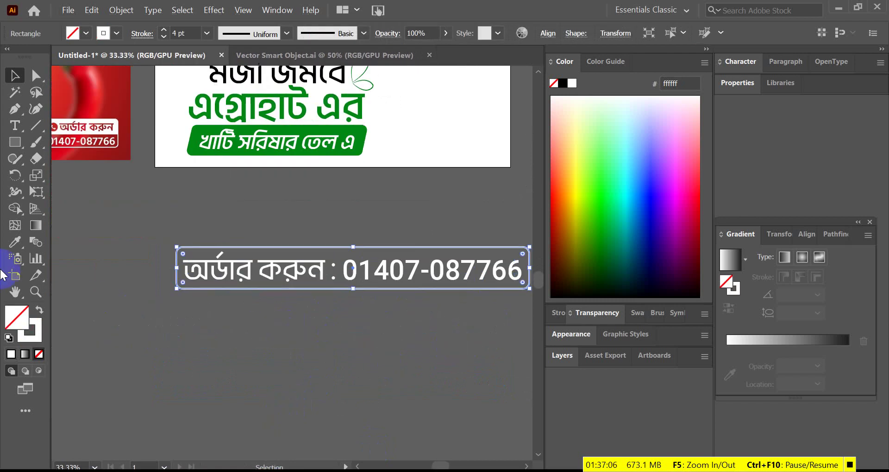
left_click(40, 309)
- Send the white rounded box to the back, behind the phone-number text
left_click(299, 280)
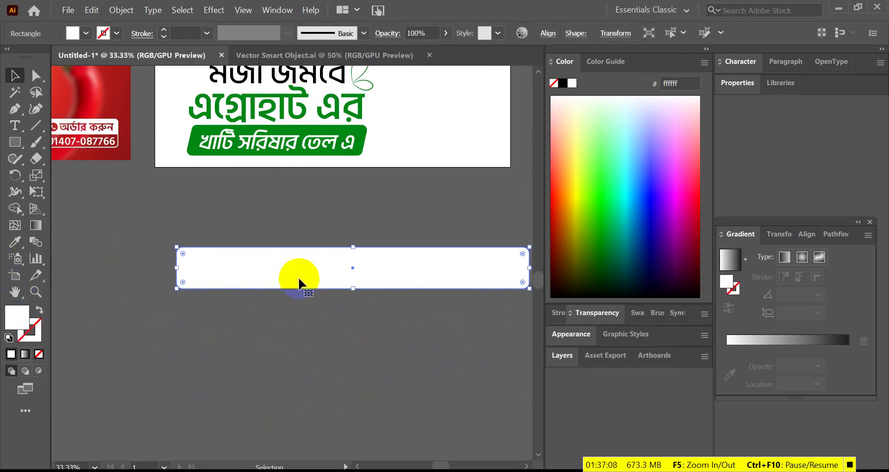
left_click(286, 313)
scroll(243, 287, "up", 1)
left_click(232, 268)
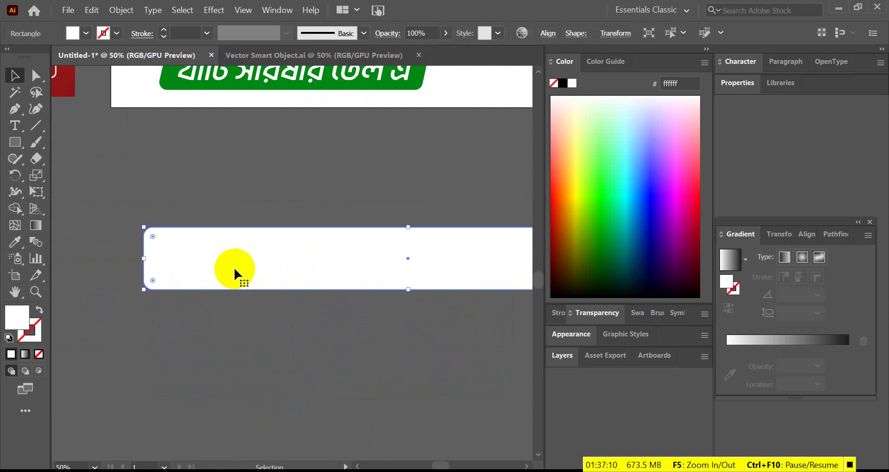
scroll(236, 269, "down", 4)
right_click(270, 271)
mouse_move(296, 408)
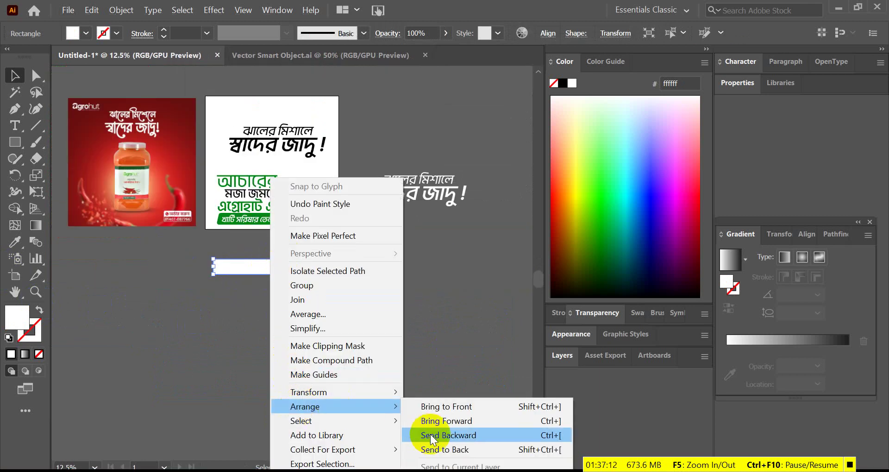
left_click(440, 438)
- Colour the phone-number text with the headline's green using the eyedropper
left_click(279, 359)
scroll(275, 271, "up", 1)
left_click(275, 270)
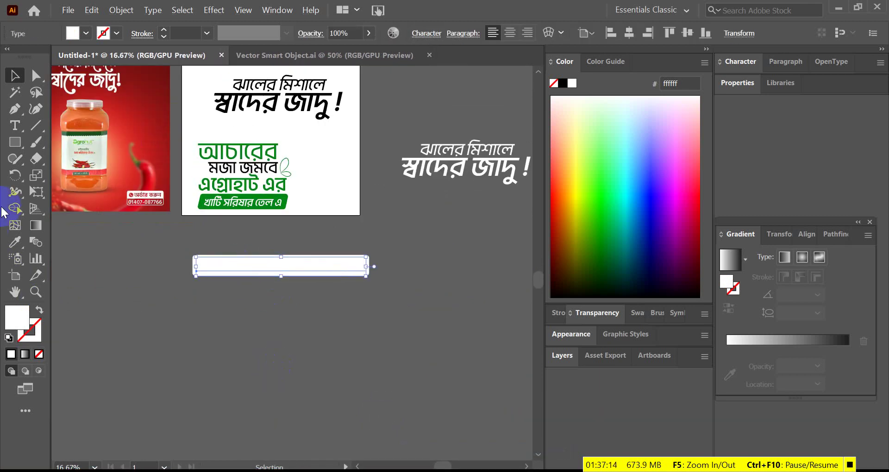
left_click(15, 245)
scroll(310, 193, "up", 2)
left_click(247, 197)
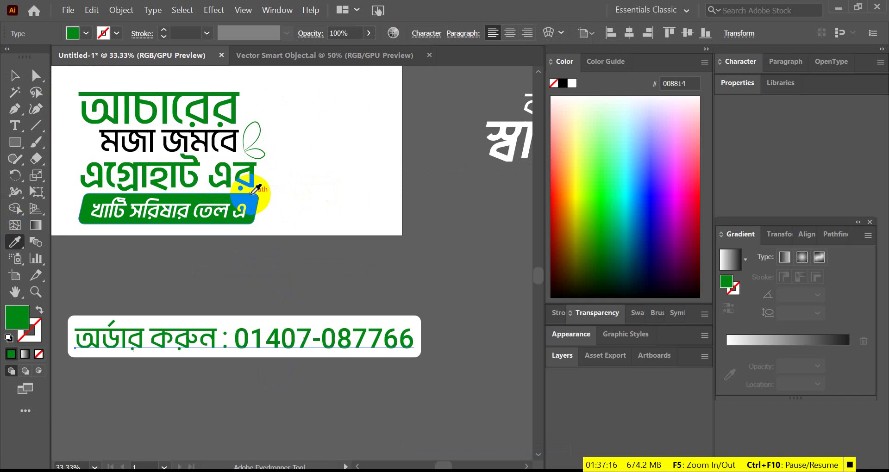
left_click(13, 77)
left_click(360, 265)
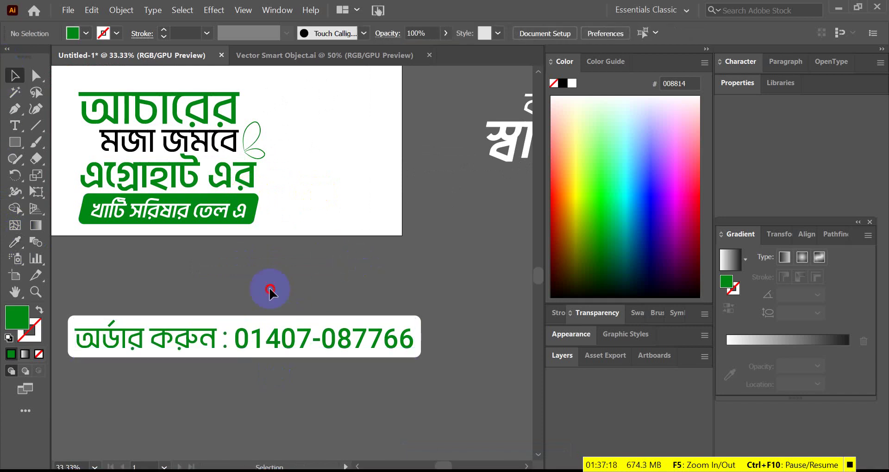
- Move the phone-number text and white box together down and to the right
left_click_drag(269, 289, 276, 391)
left_click_drag(299, 337, 375, 449)
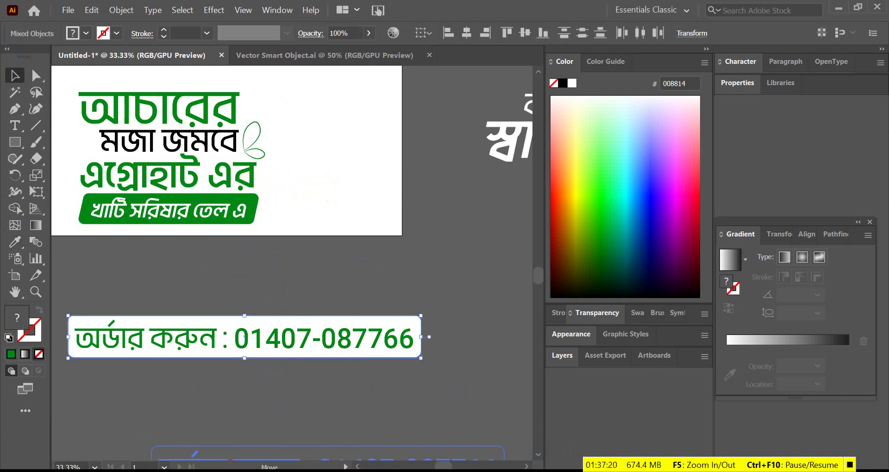
key("alt+Tab")
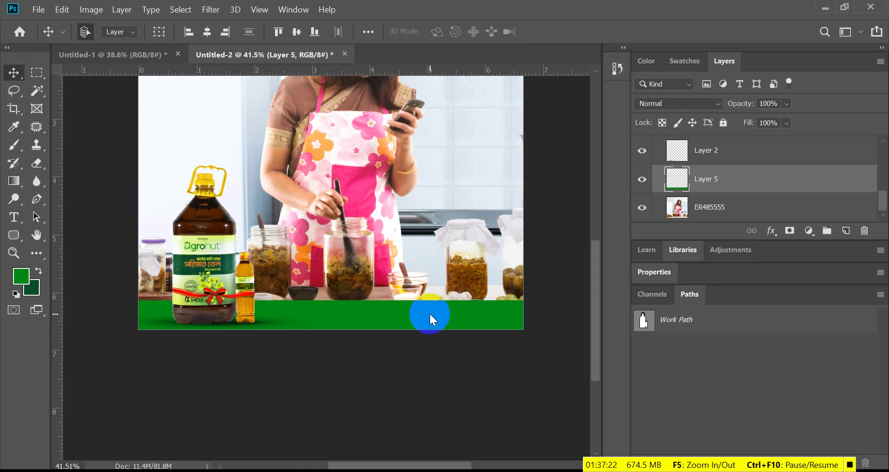
- Paste the phone-number label as a Smart Object, shrink it to about 18.7%, and set it on the green band
key("ctrl+v")
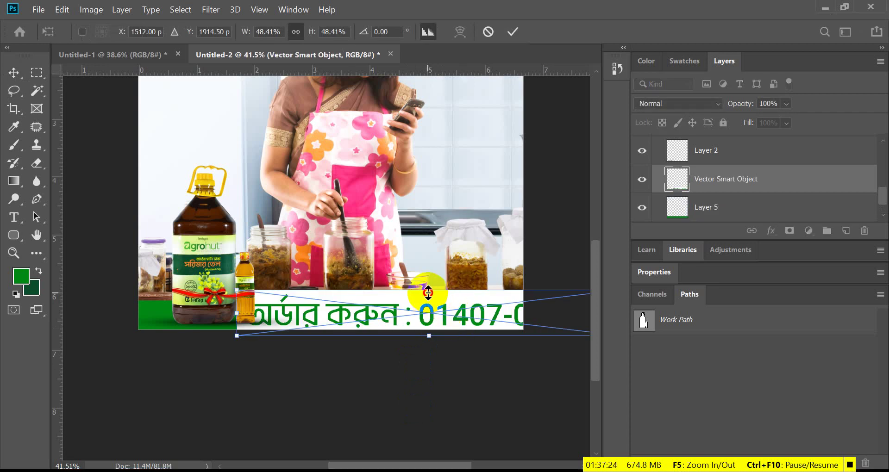
left_click_drag(423, 291, 451, 319)
scroll(441, 324, "up", 2)
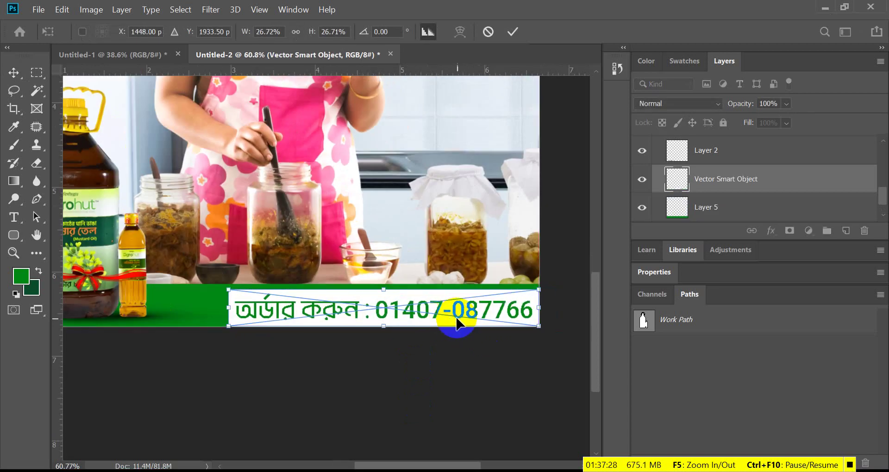
left_click_drag(541, 308, 490, 315)
left_click(503, 37)
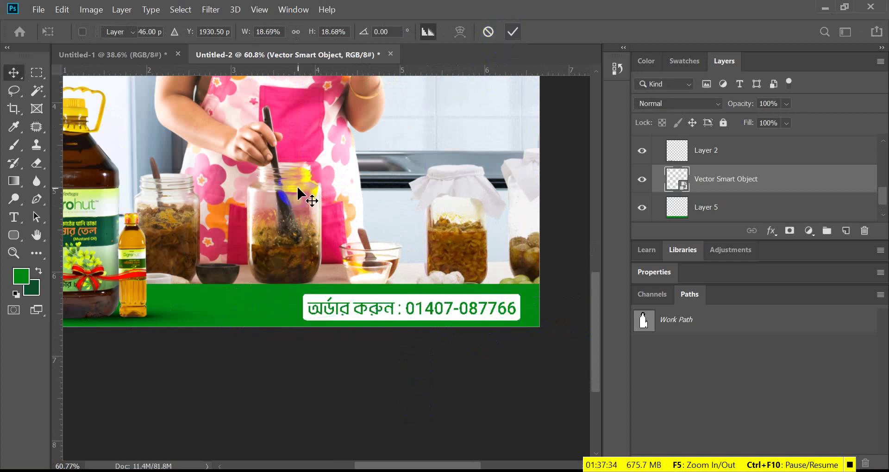
scroll(359, 337, "down", 5)
scroll(351, 329, "up", 4)
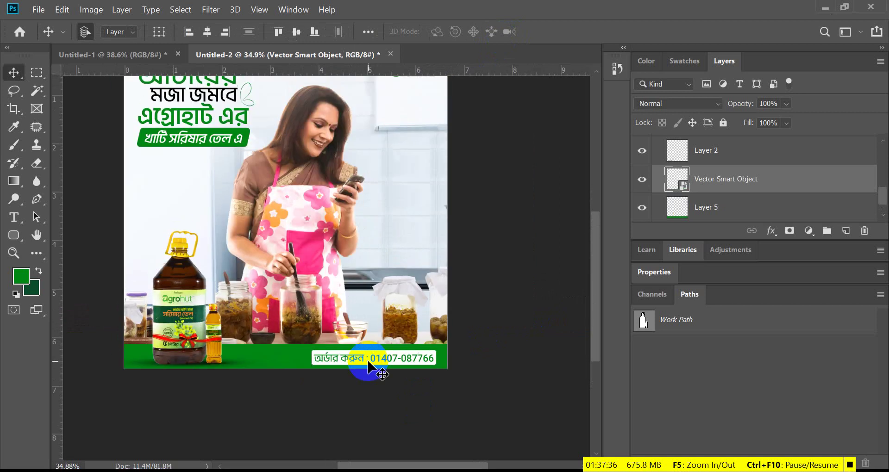
scroll(368, 363, "down", 3)
scroll(370, 364, "up", 3)
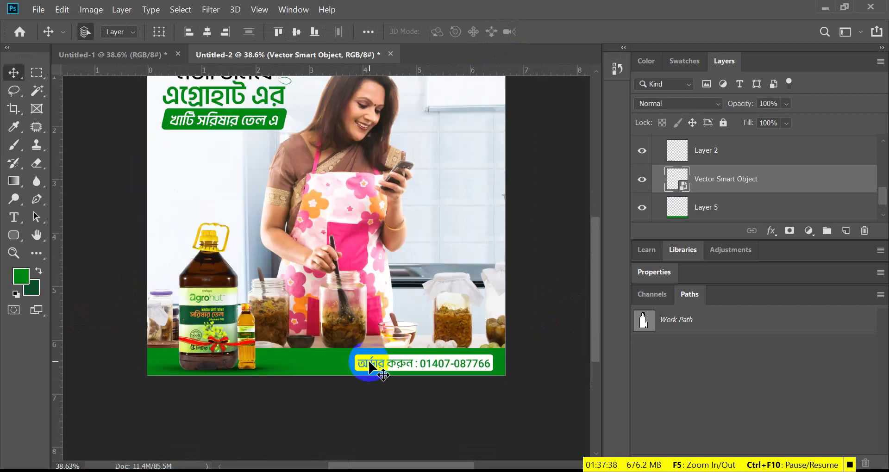
- In Illustrator, move the white box down and put the phone number on its own line
scroll(383, 317, "down", 2)
double_click(678, 180)
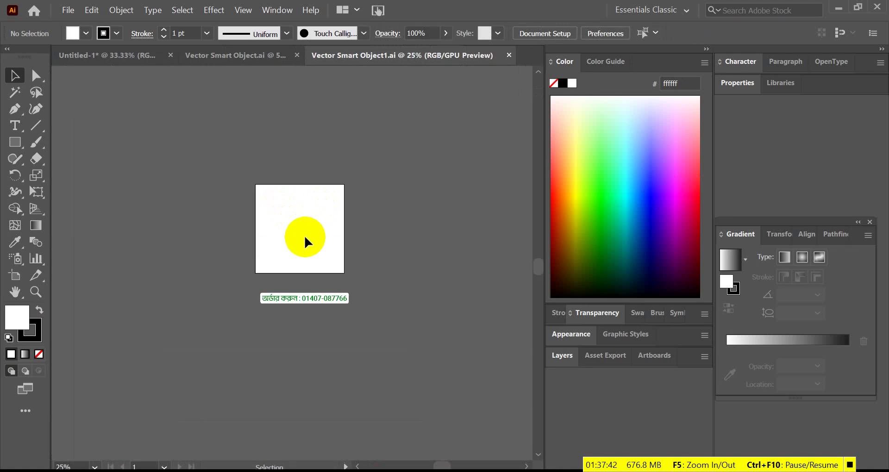
left_click_drag(446, 198, 434, 320)
double_click(257, 206)
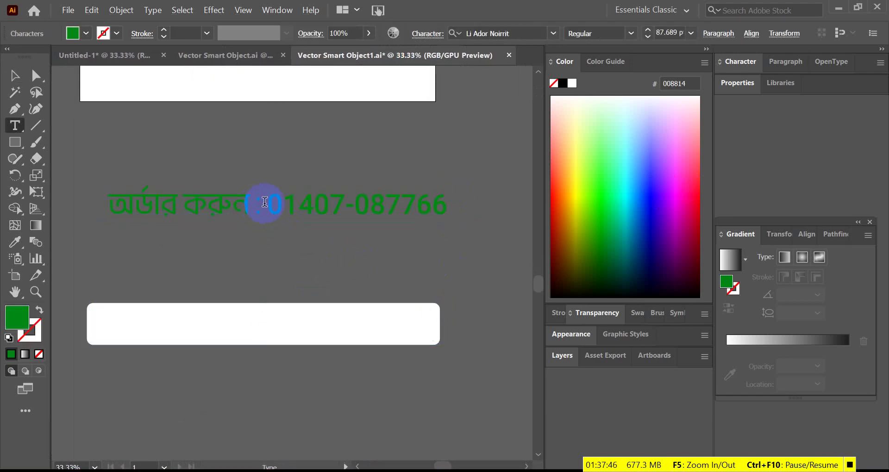
key("Return")
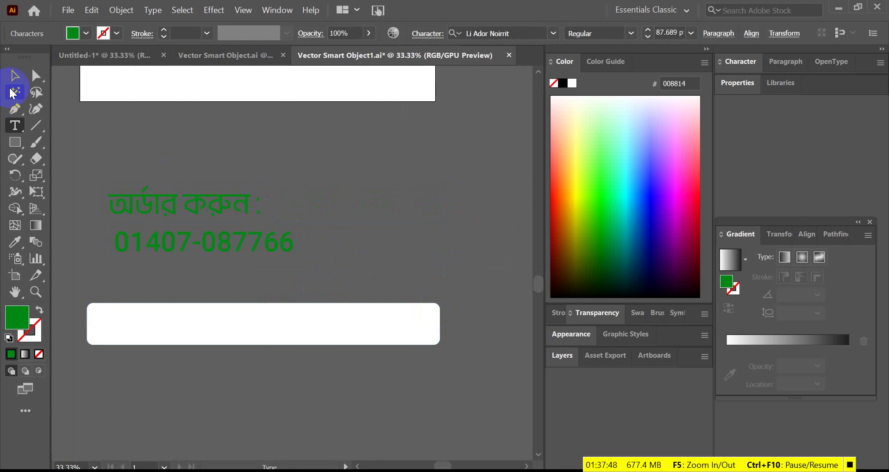
left_click(15, 75)
key("ctrl+minus")
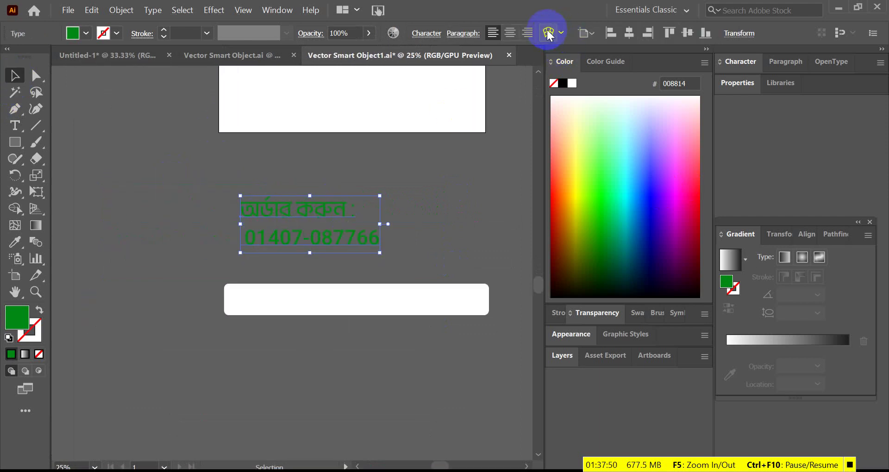
- Right-align both lines of the order text and set their leading to 72 pt
left_click(526, 33)
key("ctrl+minus")
key("ctrl+plus")
key("ctrl+plus")
key("ctrl+plus")
key("ctrl+plus")
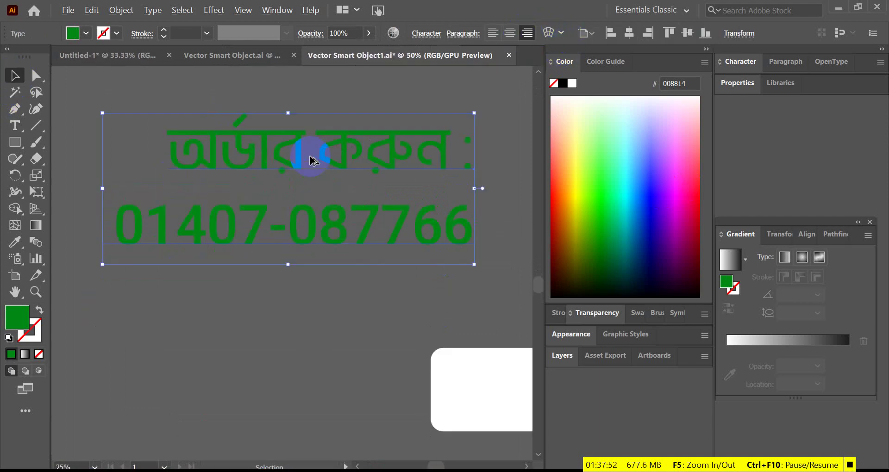
triple_click(377, 204)
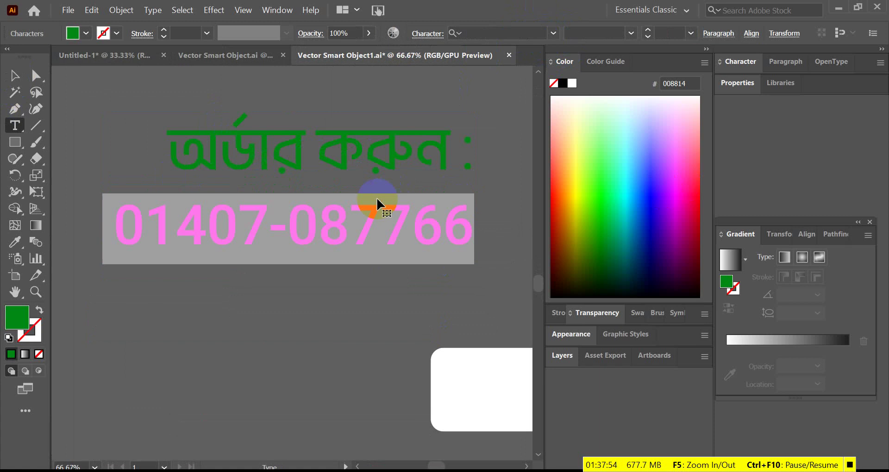
key("ctrl+a")
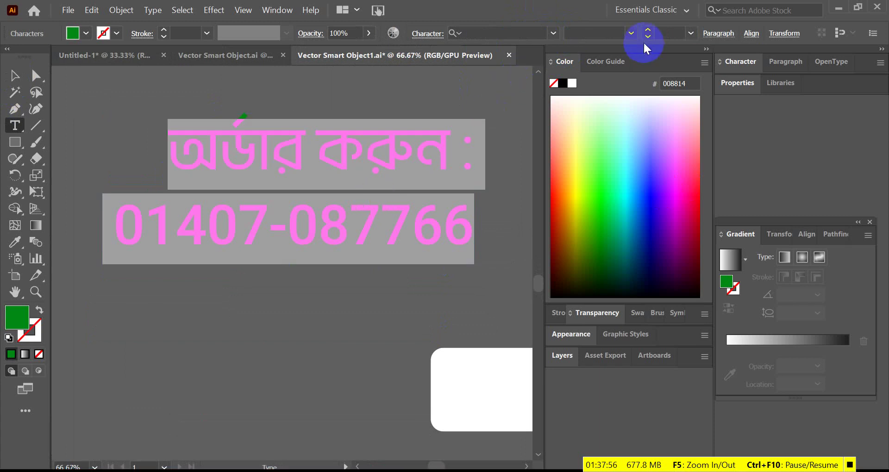
left_click(425, 34)
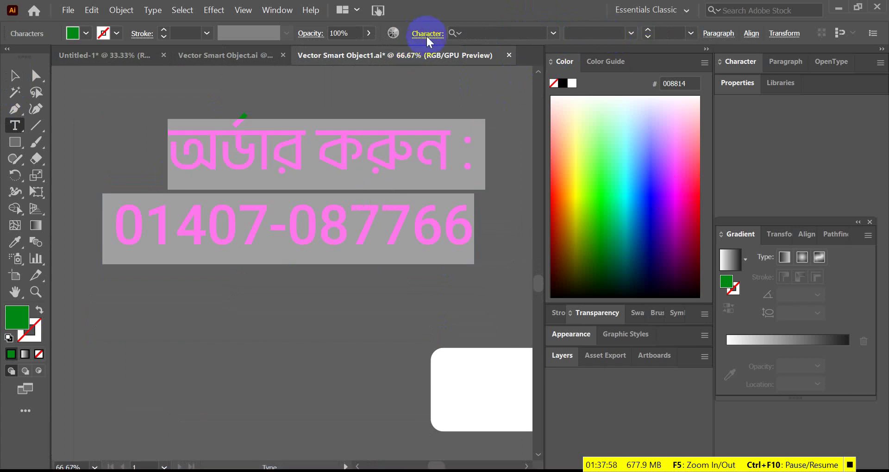
left_click(417, 99)
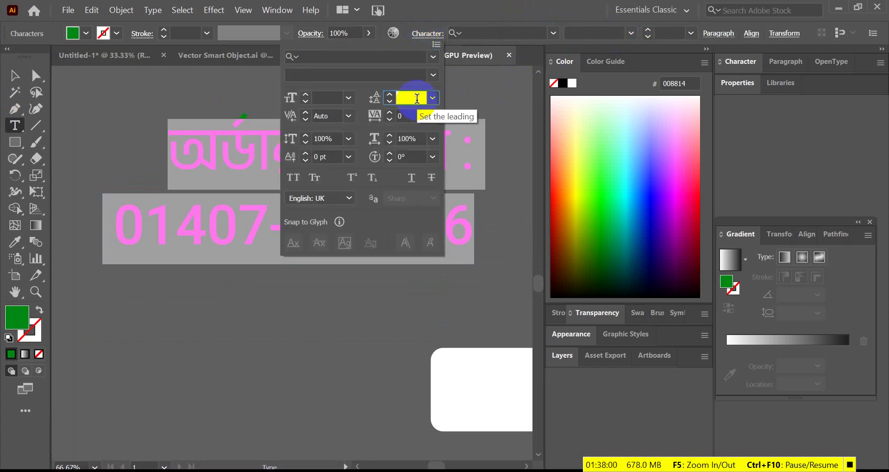
left_click(433, 98)
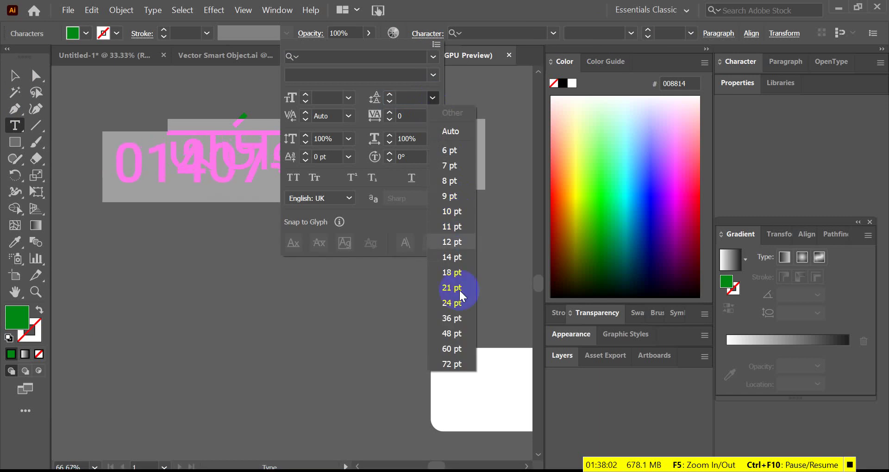
left_click(451, 364)
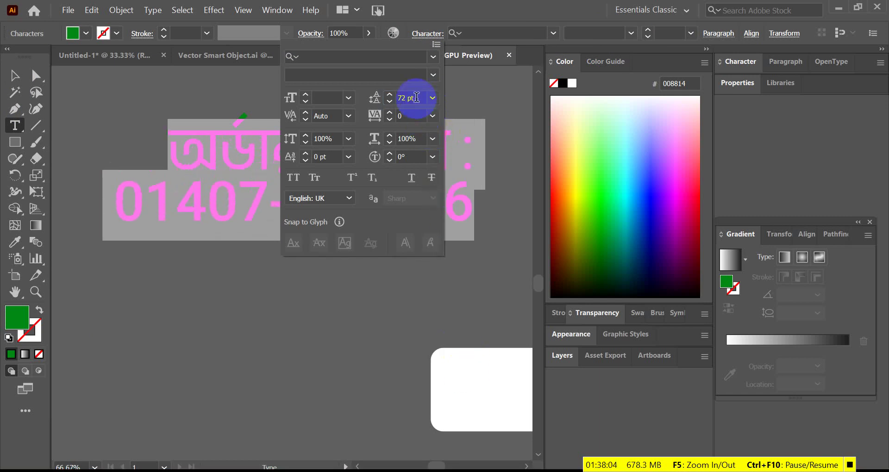
left_click(456, 196)
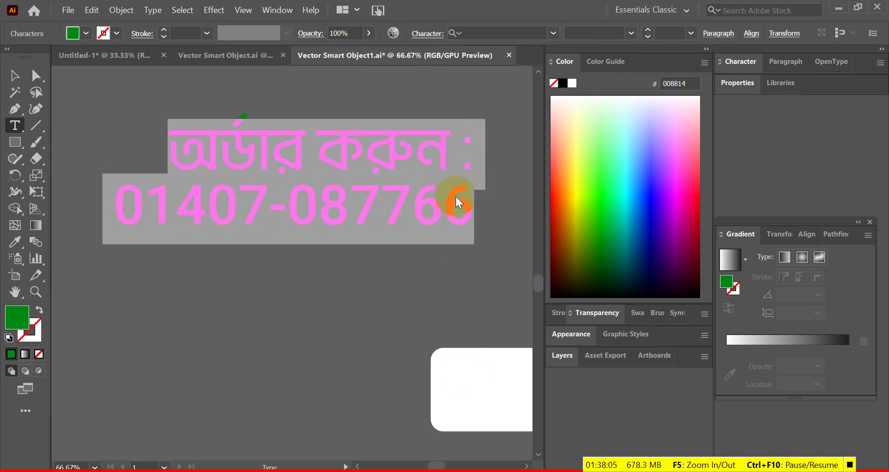
- Set the phone number line's font to Montserrat SemiBold
triple_click(434, 207)
right_click(568, 56)
left_click(551, 33)
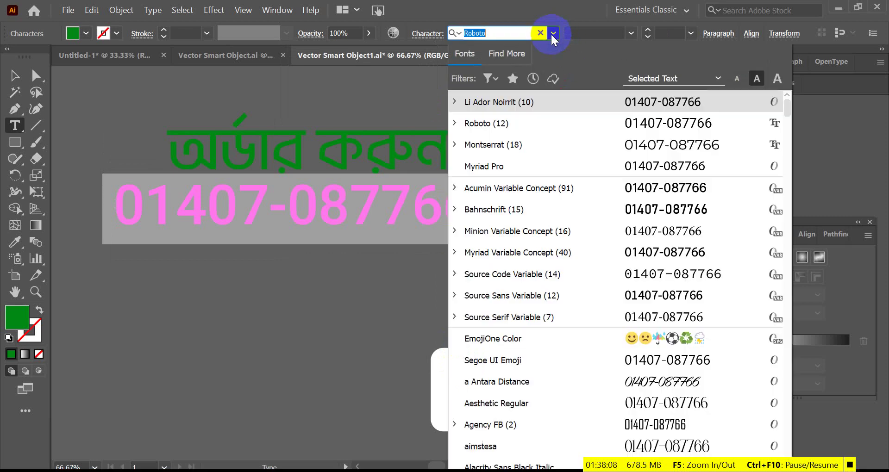
type("মগস")
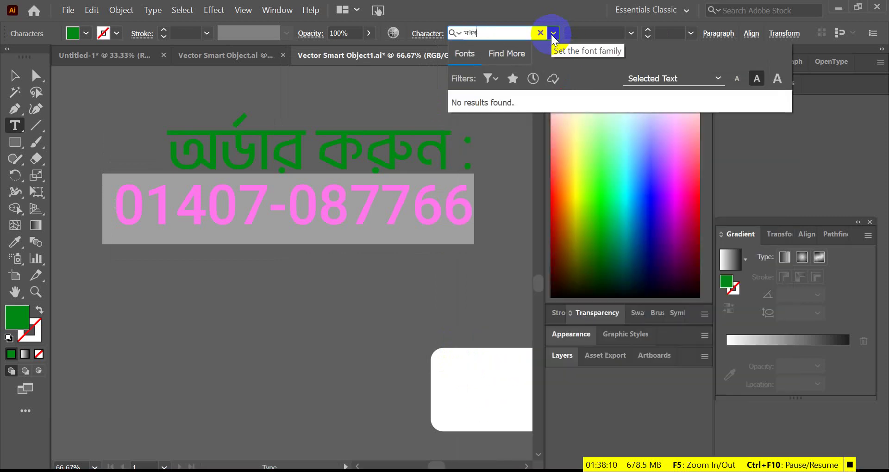
key("BackSpace")
key("BackSpace")
type("mon")
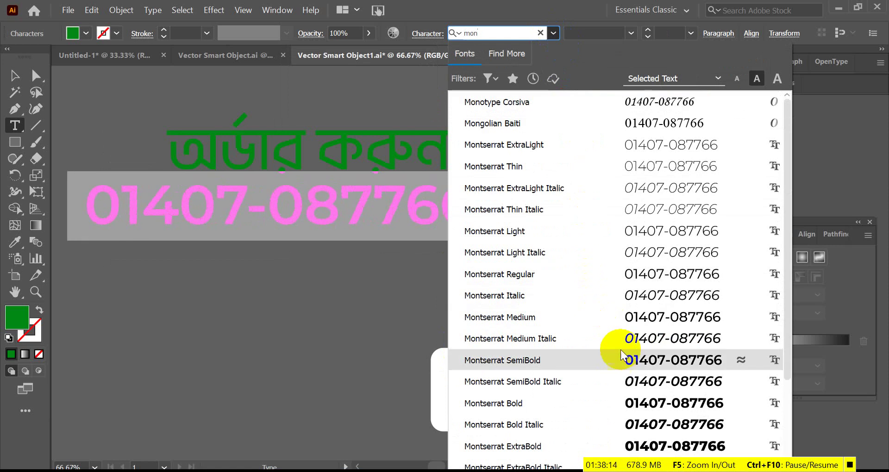
left_click(633, 354)
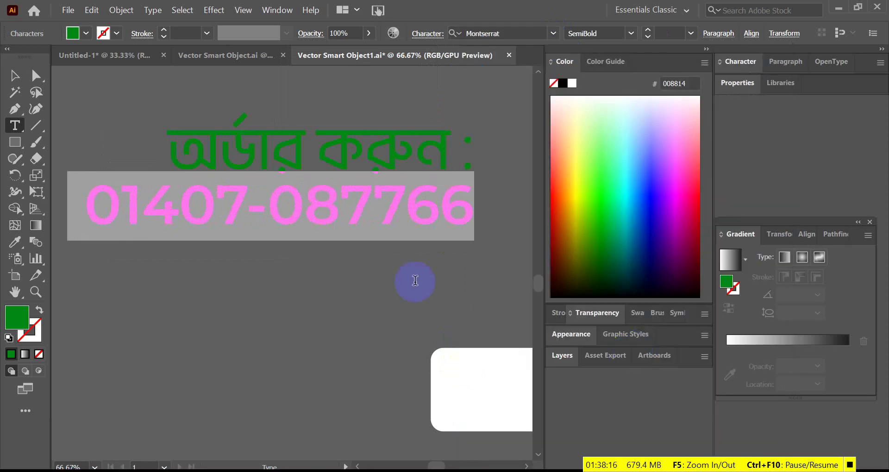
- Colour the order text white by sampling the white box with the eyedropper
left_click(15, 75)
scroll(435, 251, "down", 1)
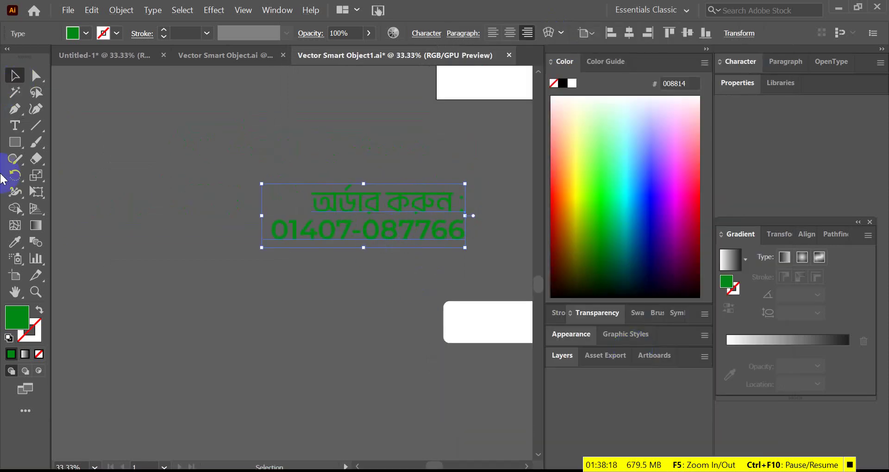
left_click(15, 241)
left_click(460, 318)
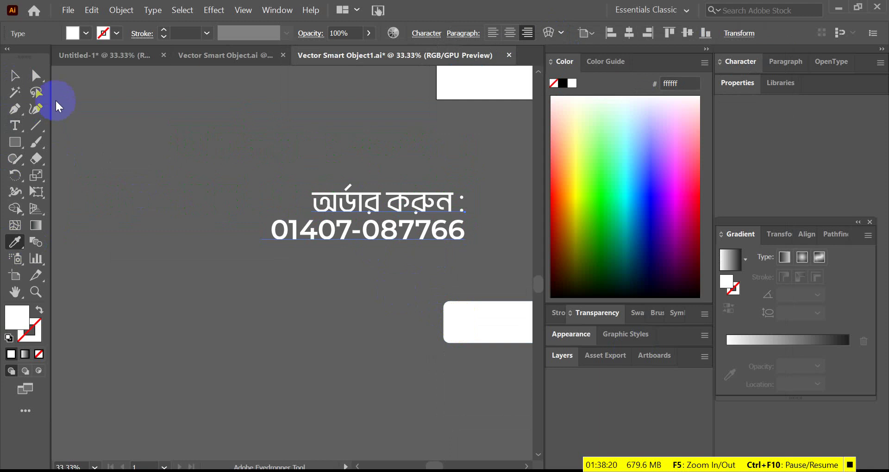
left_click(16, 76)
left_click(329, 272)
- Delete the white rectangle and save the Illustrator artwork
scroll(329, 272, "down", 1)
left_click(439, 298)
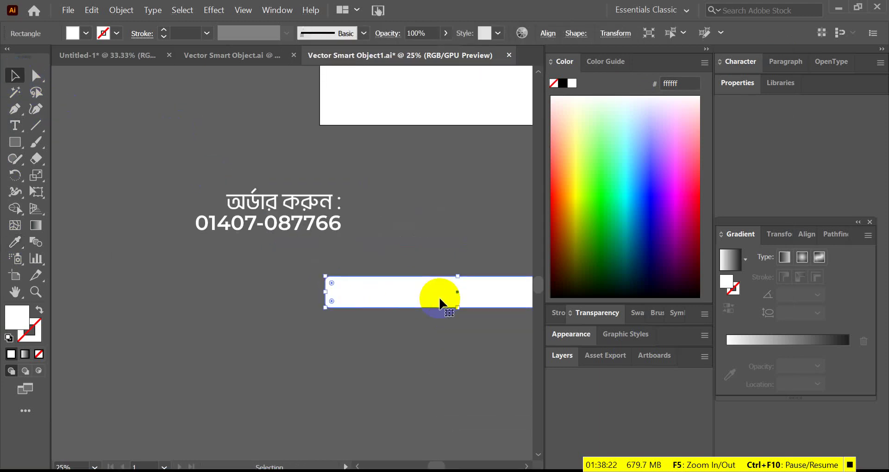
key("Delete")
key("ctrl+s")
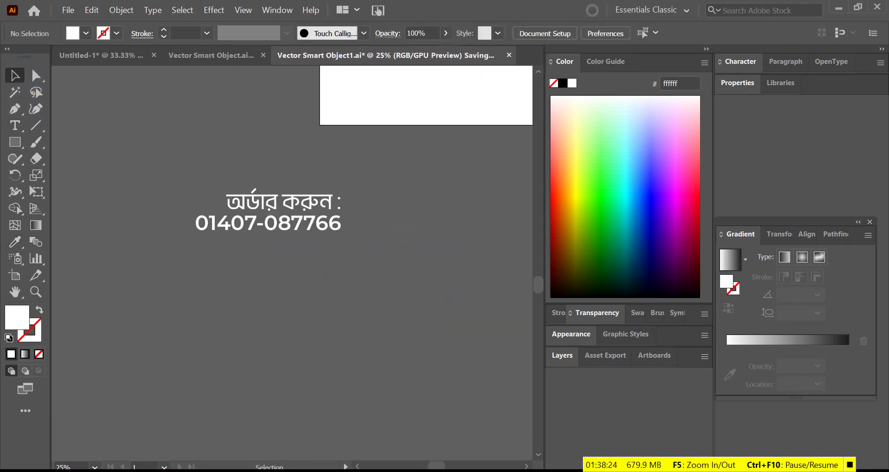
- Back in Photoshop, move the order text right within the green bar and fit the artboard in view
key("alt+Tab")
scroll(460, 354, "up", 4)
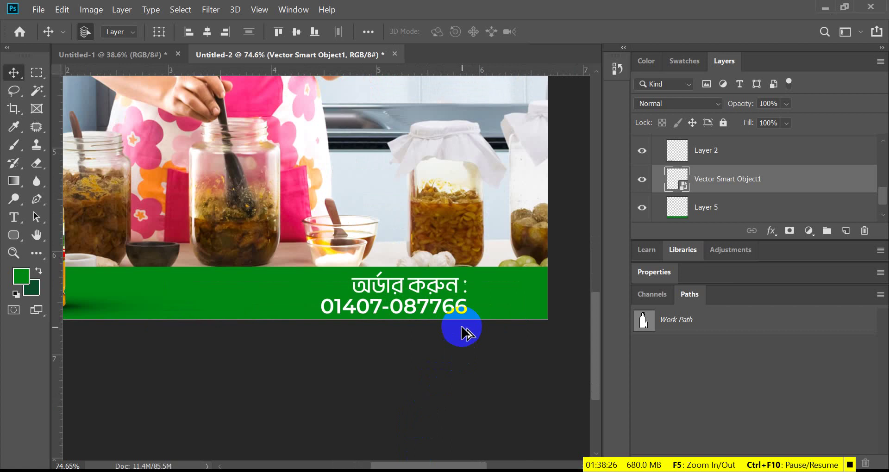
left_click_drag(462, 312, 527, 306)
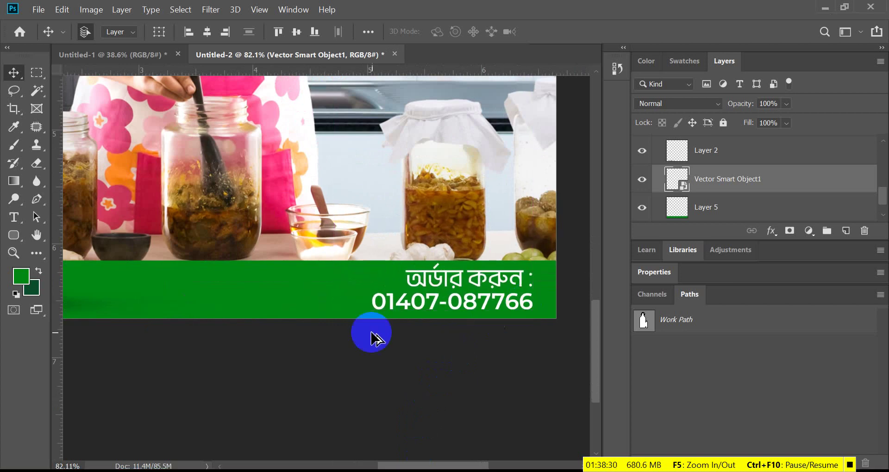
scroll(382, 387, "down", 3)
left_click(381, 386)
key("ctrl+0")
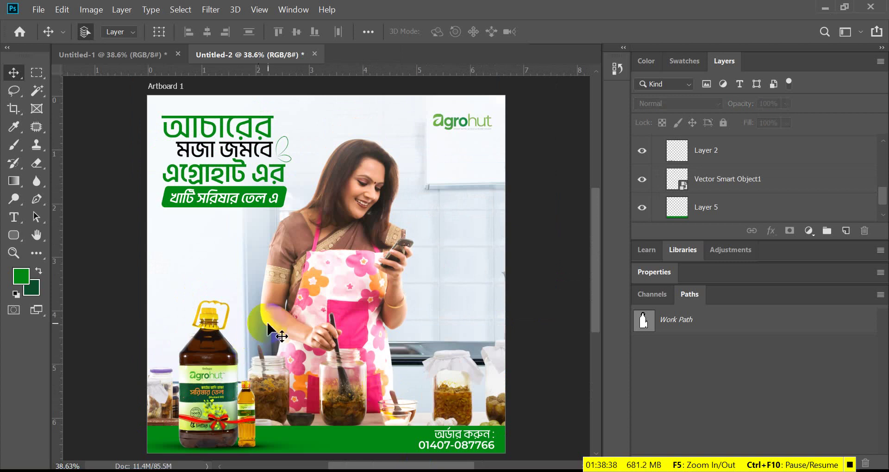
- Add a Levels adjustment layer above the product-preview image layer
scroll(303, 305, "down", 1)
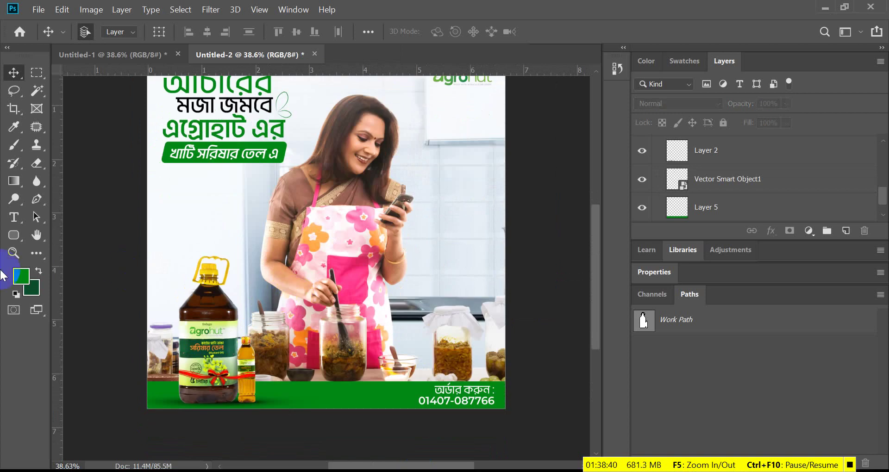
scroll(680, 215, "up", 5)
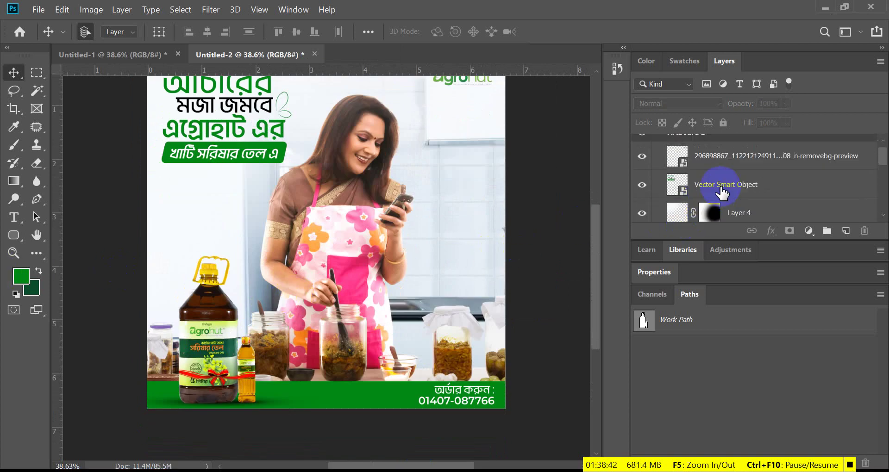
left_click(720, 166)
scroll(384, 213, "up", 1)
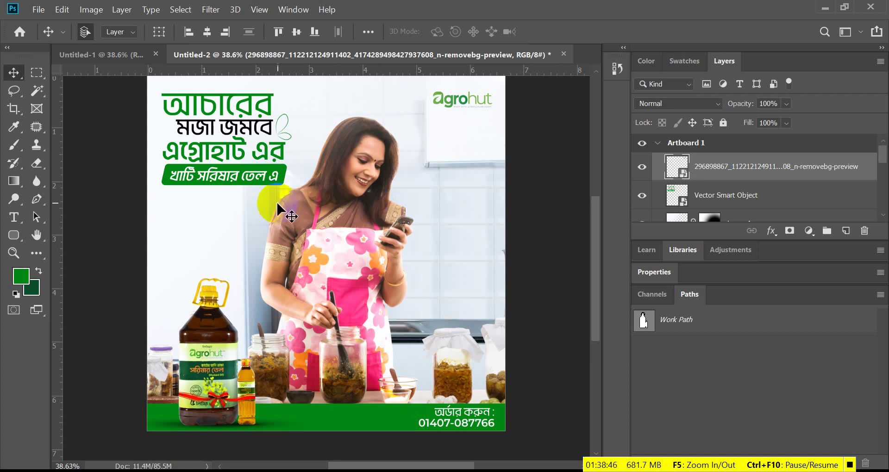
scroll(447, 220, "up", 1)
scroll(446, 216, "down", 1)
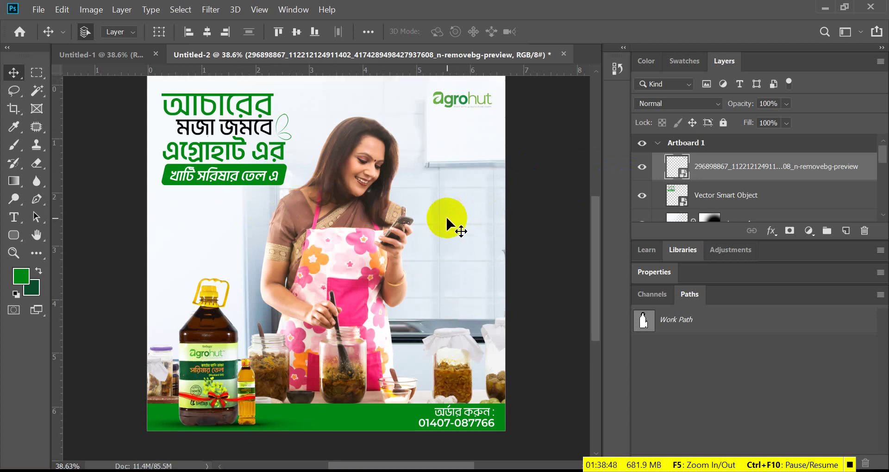
scroll(446, 216, "up", 1)
scroll(446, 215, "down", 2)
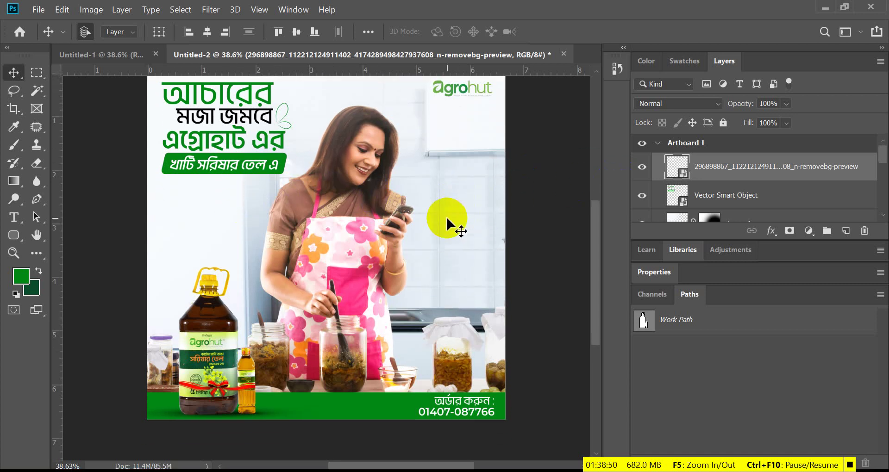
scroll(453, 209, "up", 2)
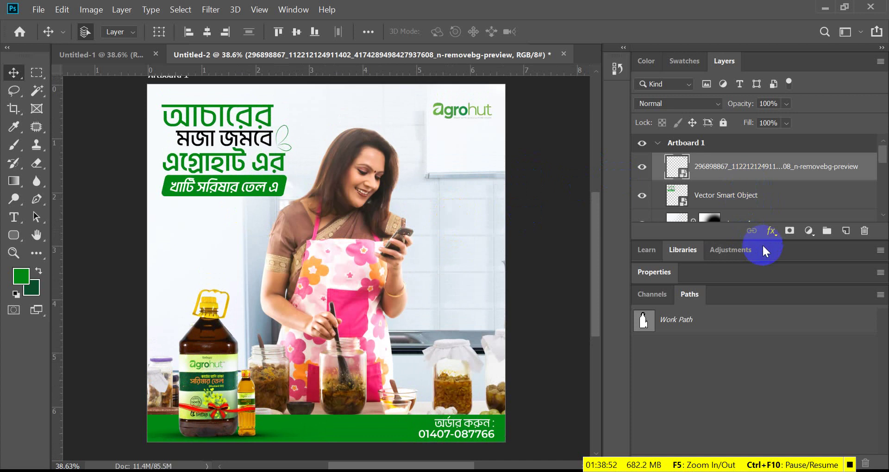
left_click(808, 234)
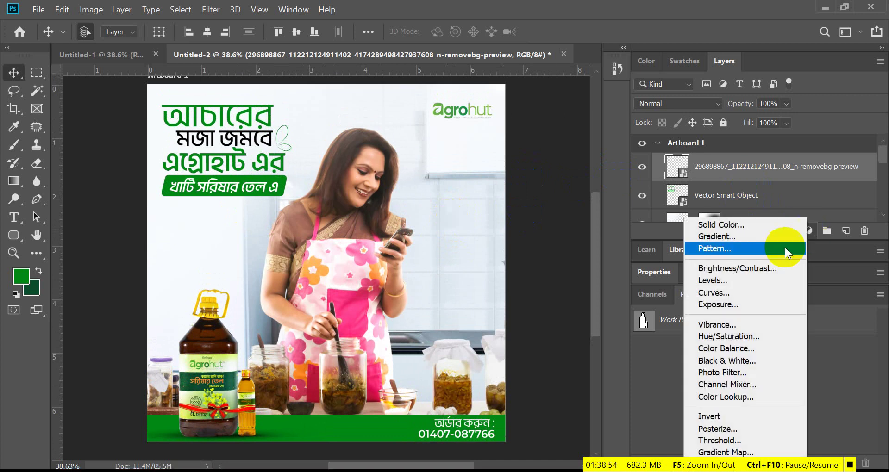
left_click(724, 283)
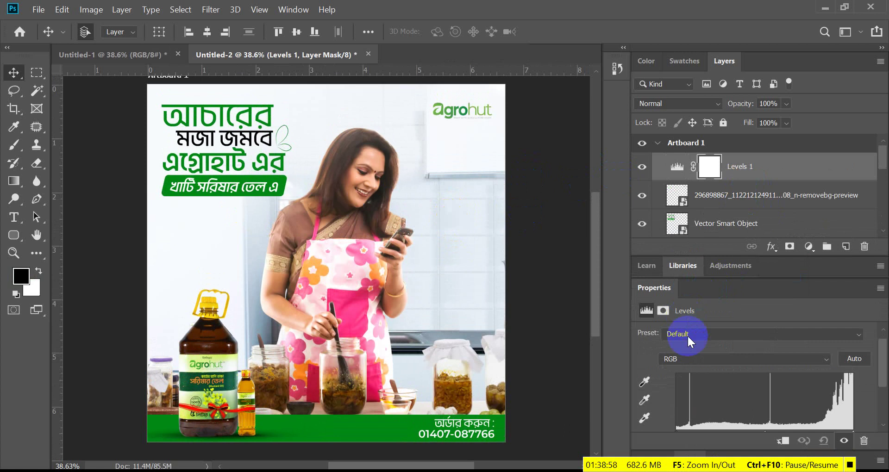
- Set the Levels input values to 14 black, 1.00 midtone and 250 white
scroll(687, 335, "down", 2)
left_click_drag(672, 392, 688, 392)
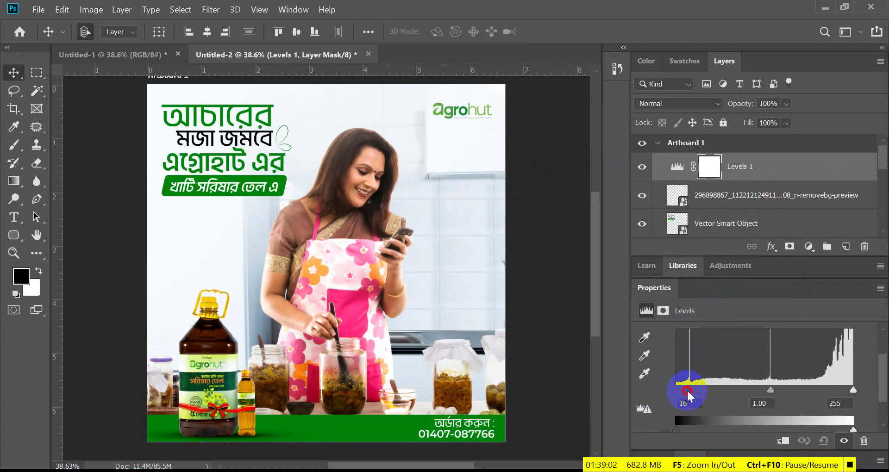
left_click(854, 390)
left_click_drag(852, 391, 850, 391)
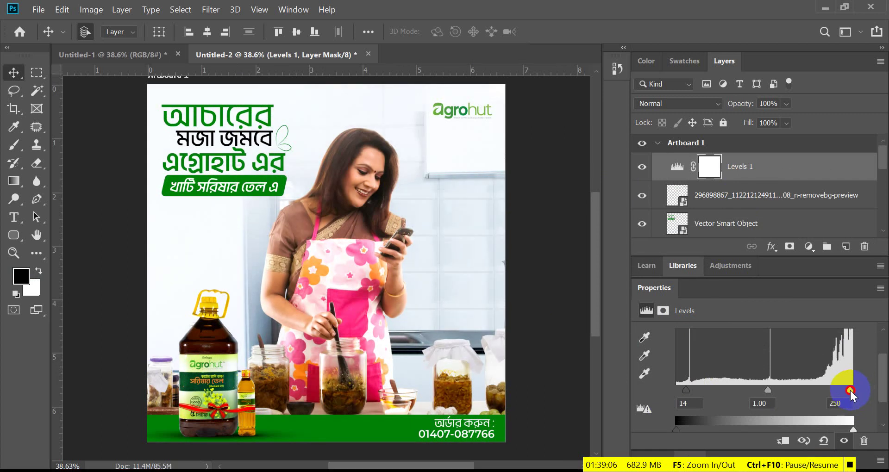
scroll(426, 302, "down", 1)
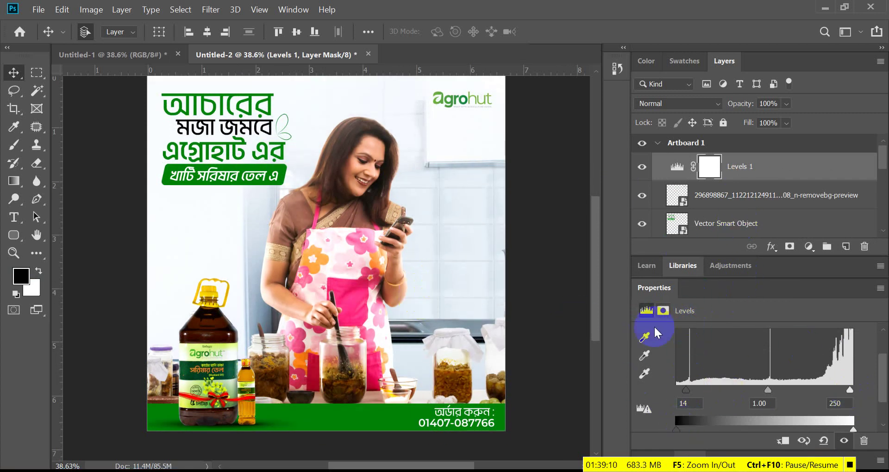
left_click(809, 247)
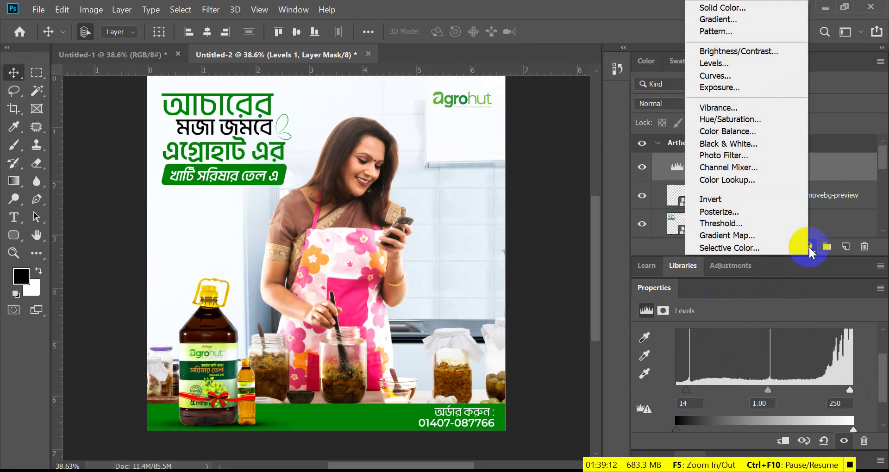
- Add a Curves layer, lift the black point slightly and set the white point to input 251
left_click(732, 79)
scroll(744, 343, "down", 3)
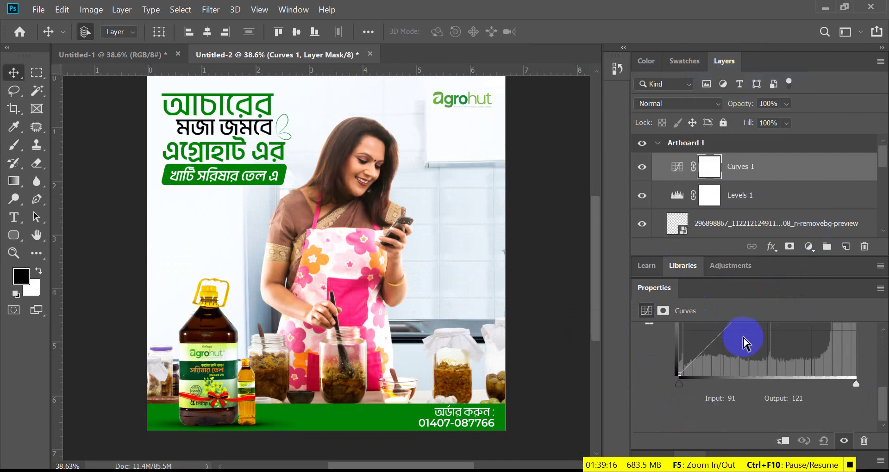
left_click_drag(678, 384, 684, 390)
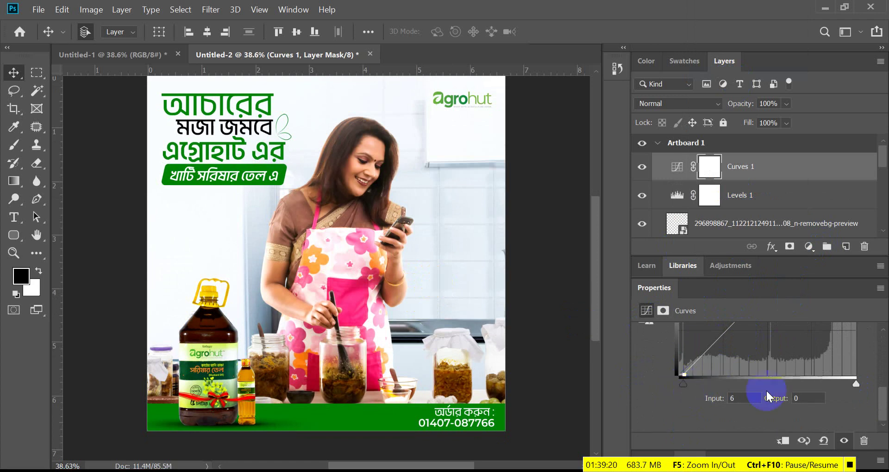
left_click_drag(856, 384, 852, 383)
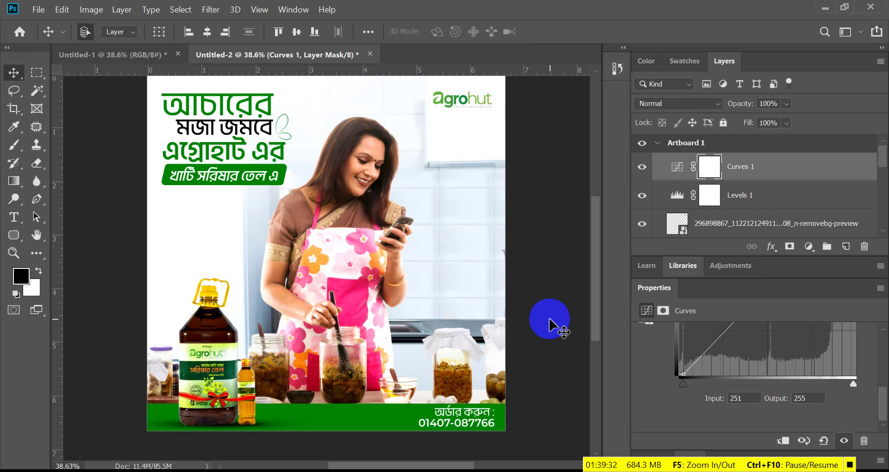
scroll(549, 319, "up", 1)
scroll(333, 202, "down", 3)
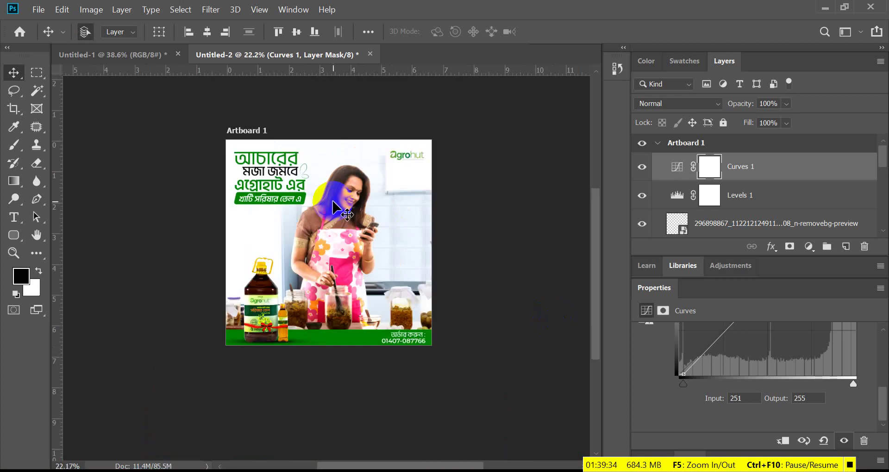
scroll(334, 204, "up", 2)
- Create a new 'Worklet Design' folder on the D: drive in the save dialog
key("ctrl+s")
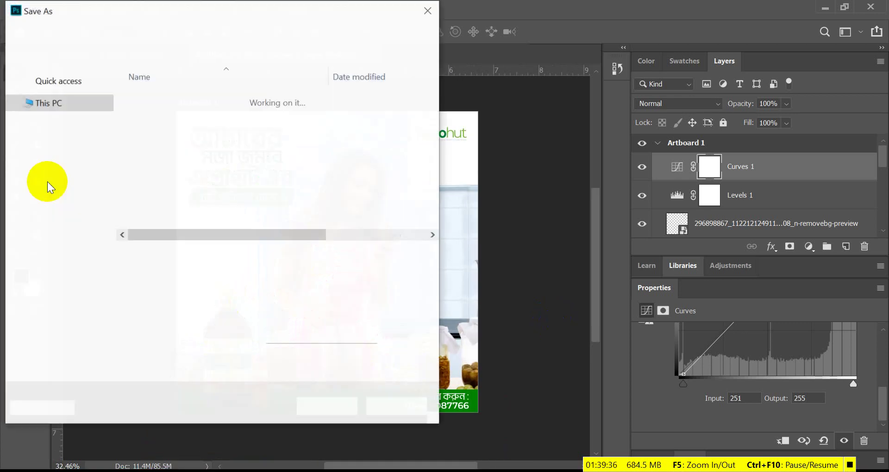
left_click(69, 31)
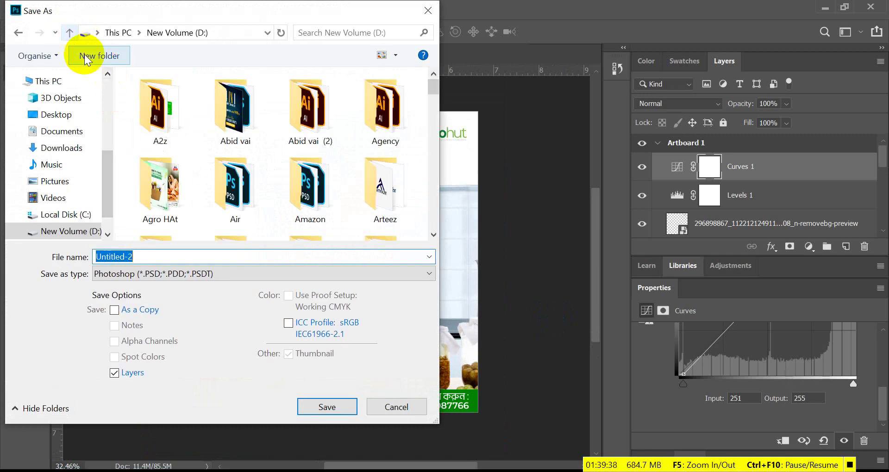
scroll(248, 130, "down", 3)
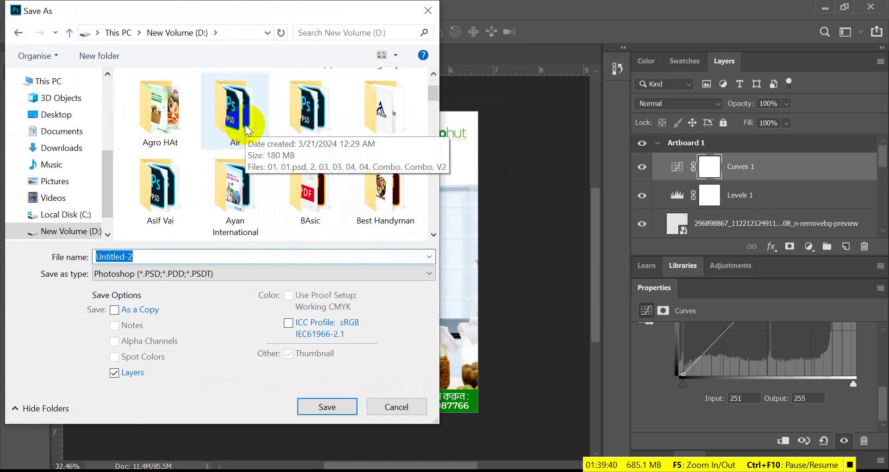
left_click(117, 55)
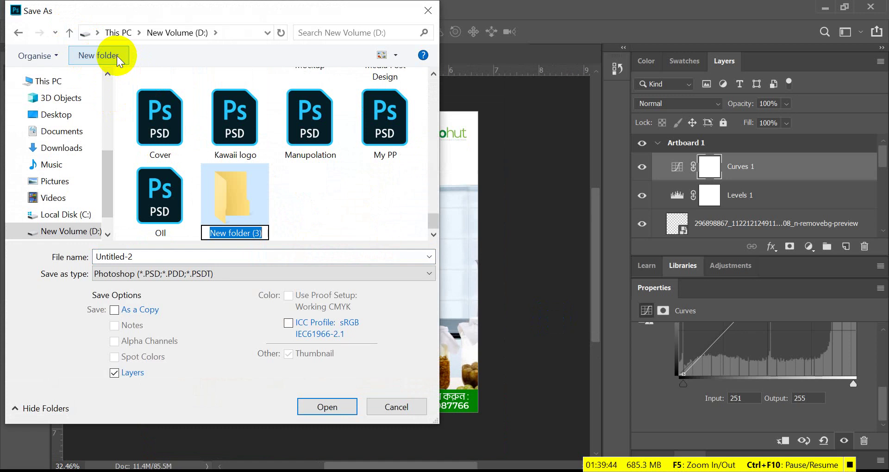
type("Wor")
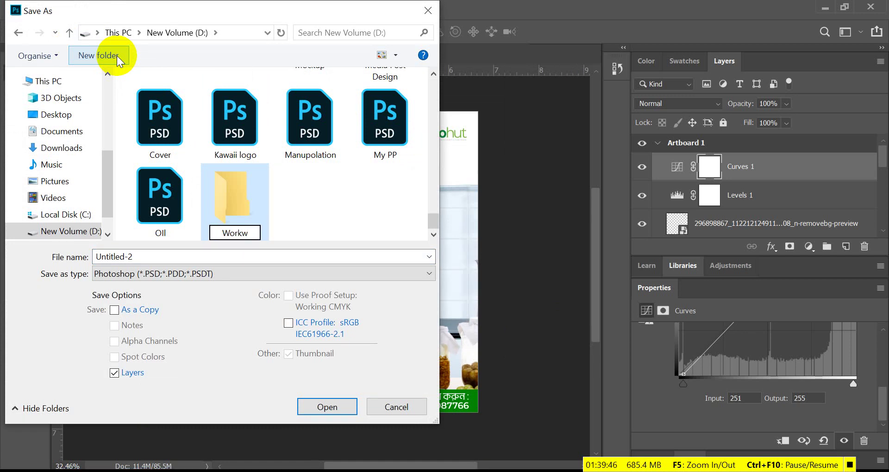
type("klw")
key("BackSpace")
type("et D")
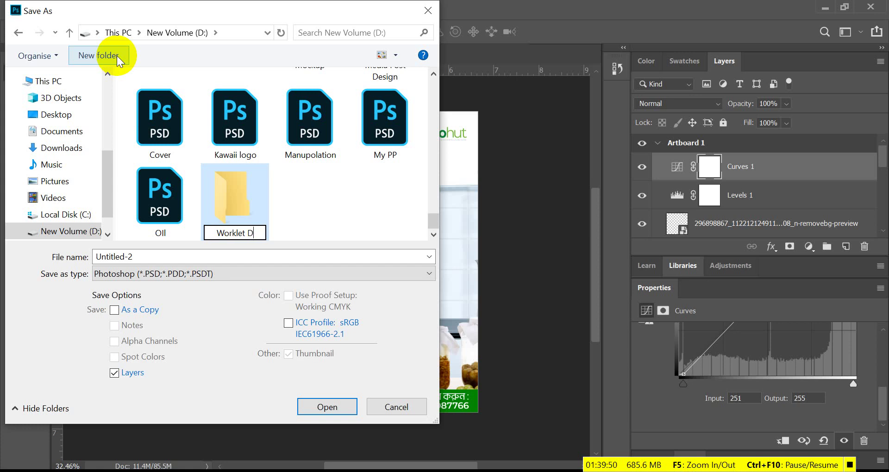
type("Esign")
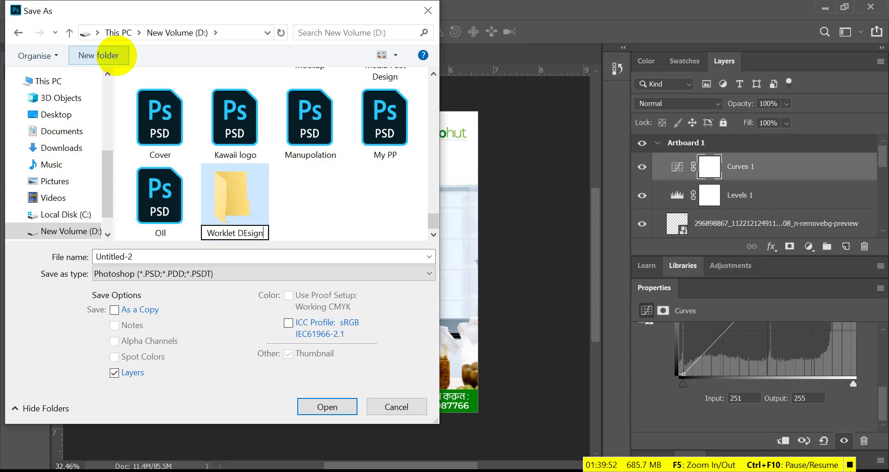
key("BackSpace")
key("BackSpace")
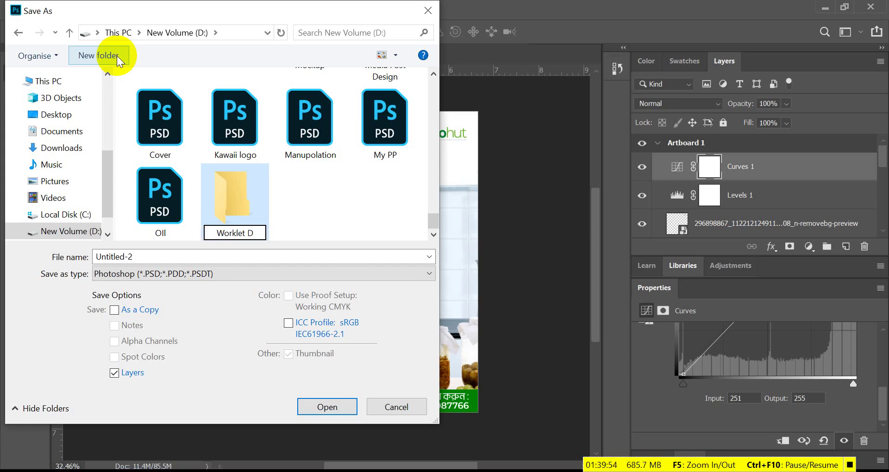
type("esign")
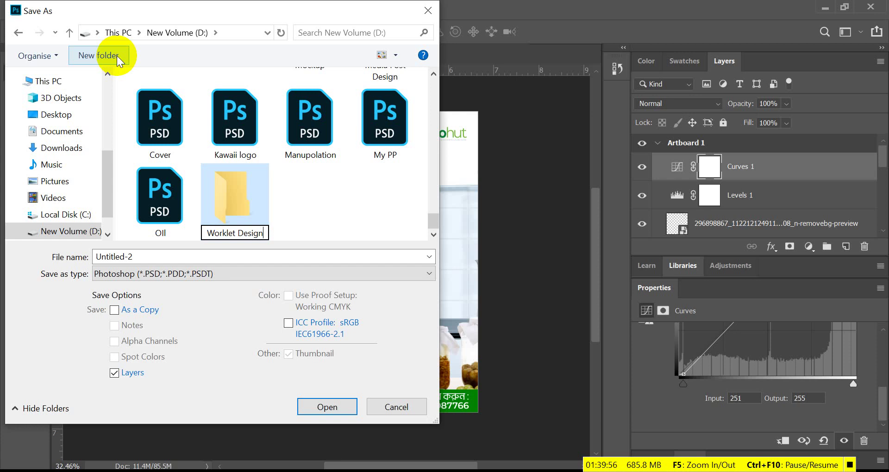
key("Return")
key("Return")
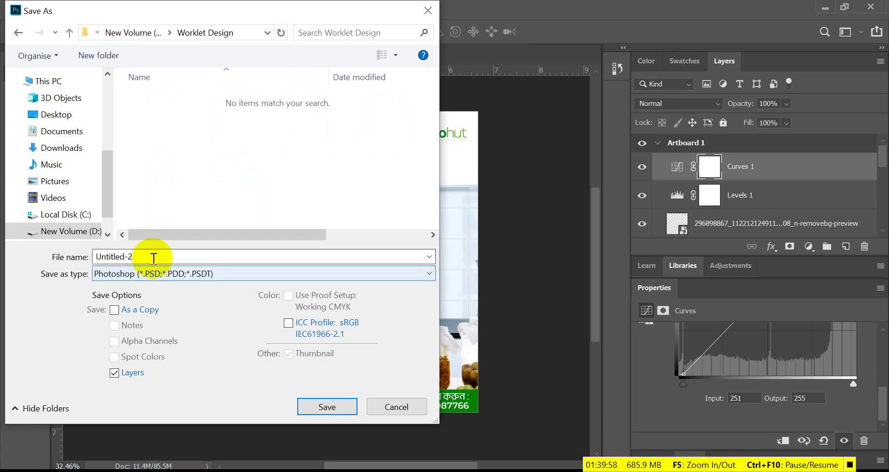
key("BackSpace")
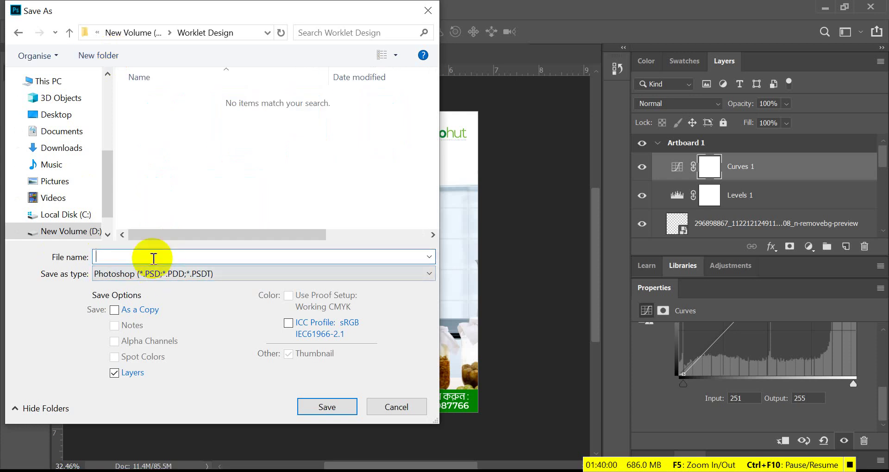
- Create an 'Agrohut' subfolder inside it and save the mustard-oil ad there as 02.psd
left_click(107, 57)
type("A")
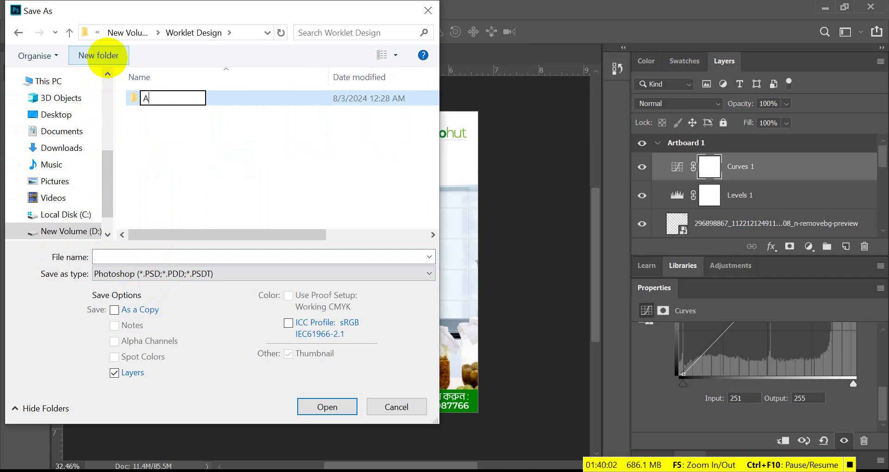
type("grohut")
key("Return")
key("Return")
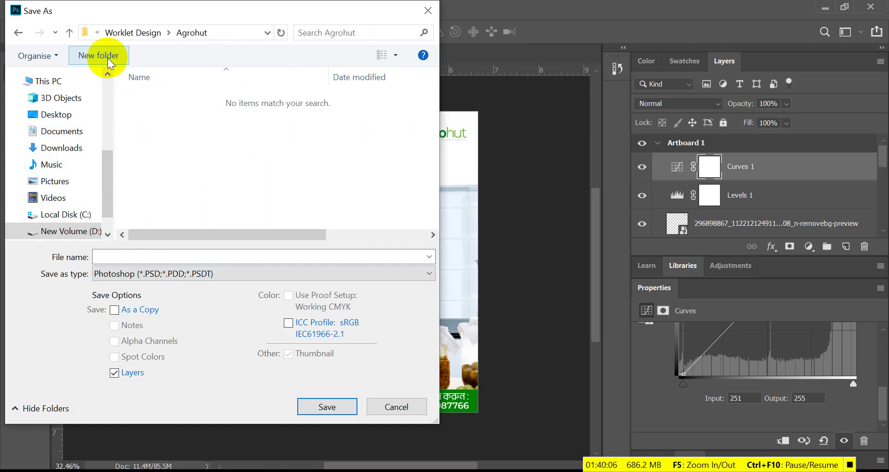
left_click(141, 259)
type("02")
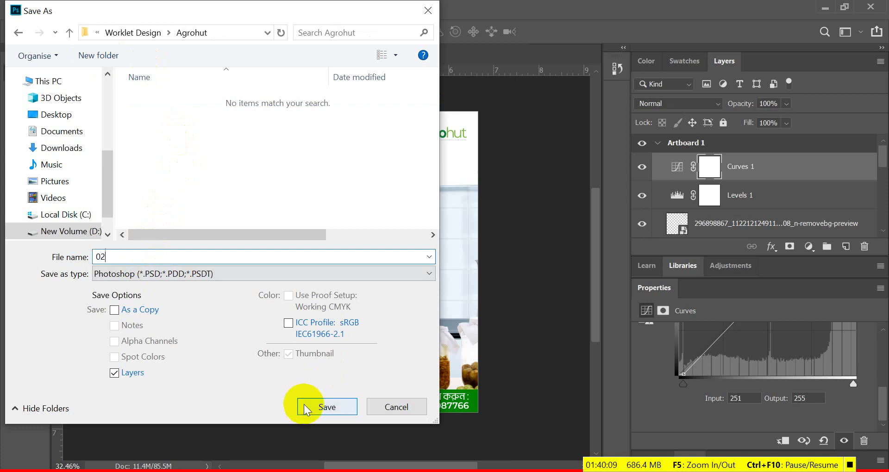
left_click(304, 405)
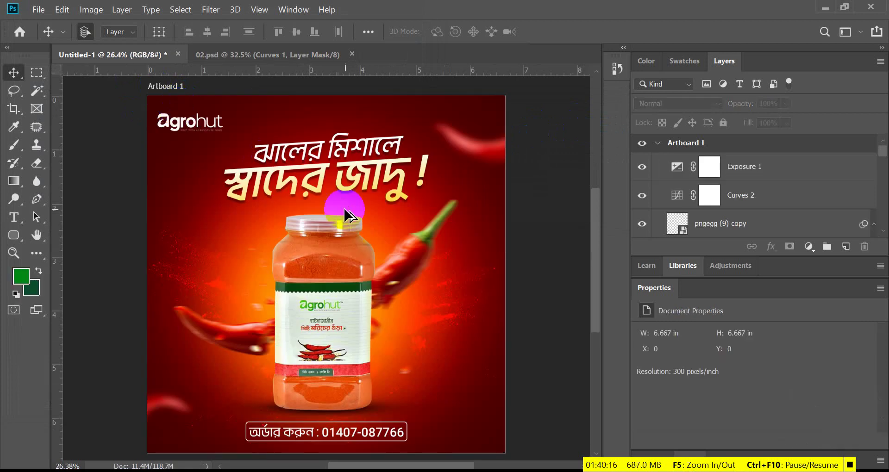
- Save the chili-powder ad as 01.psd in the Agrohut folder, accepting the Photoshop format options
scroll(345, 208, "down", 4)
scroll(319, 259, "up", 2)
scroll(325, 325, "up", 1)
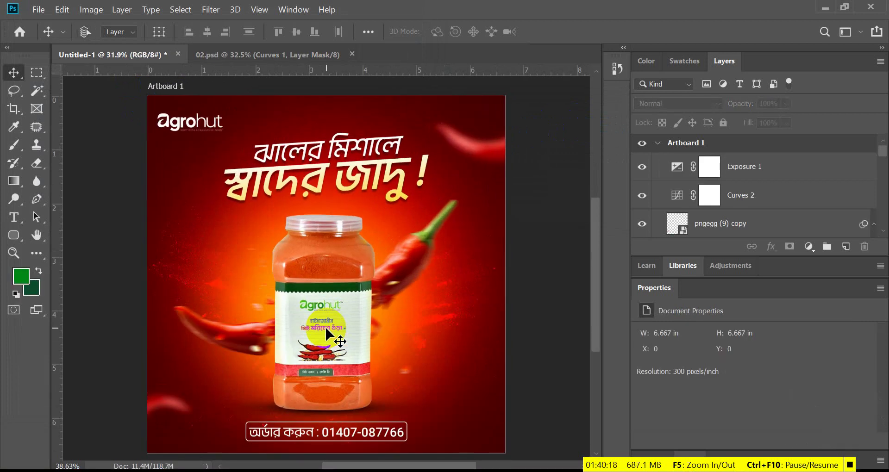
left_click(38, 10)
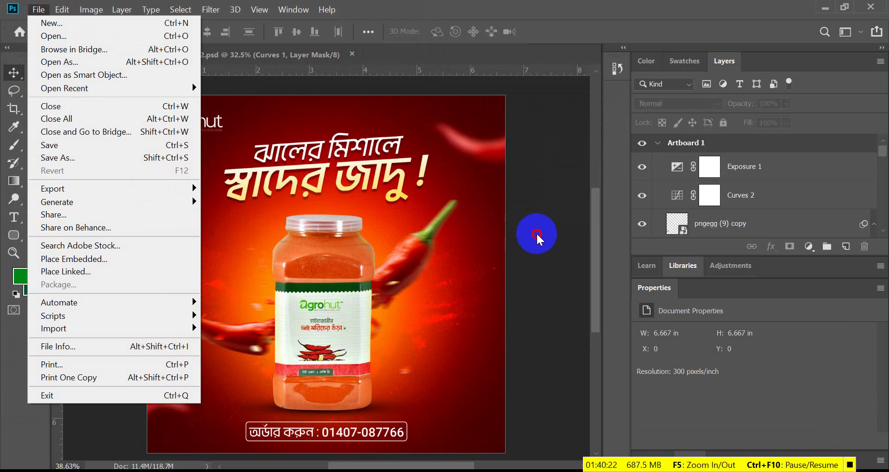
key("shift+ctrl+s")
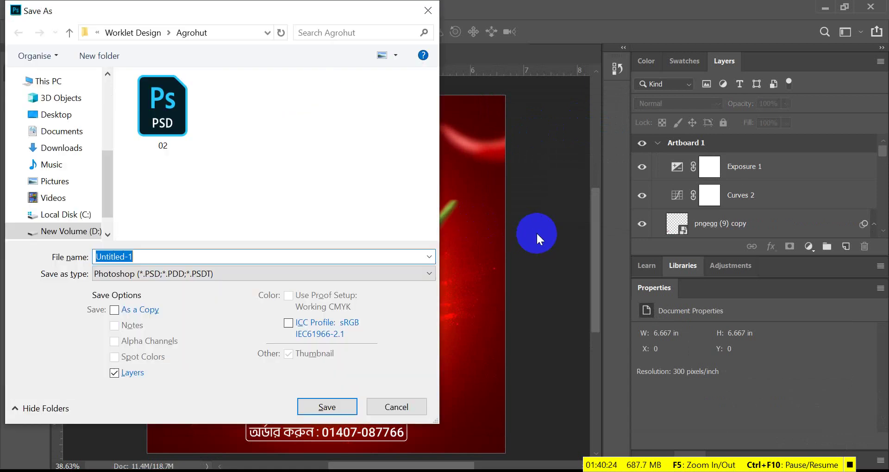
type("01")
key("Return")
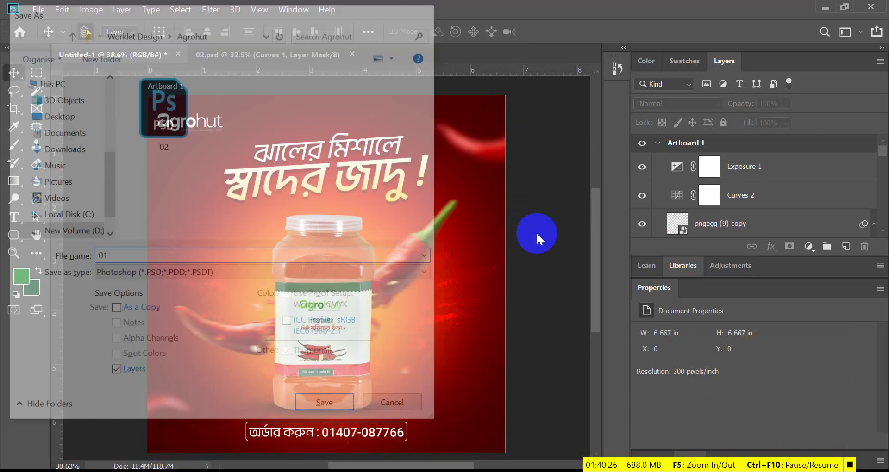
key("Return")
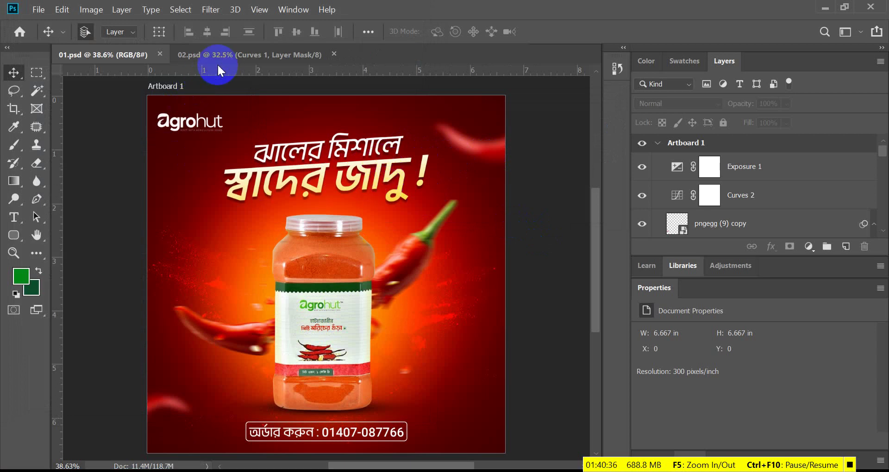
- Open the Export As window for the chili ad, then close it without exporting
left_click(38, 10)
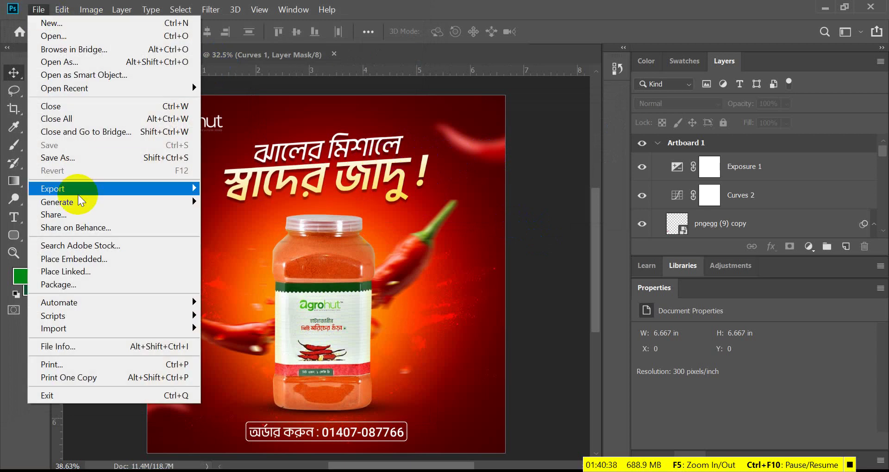
mouse_move(90, 188)
left_click(260, 204)
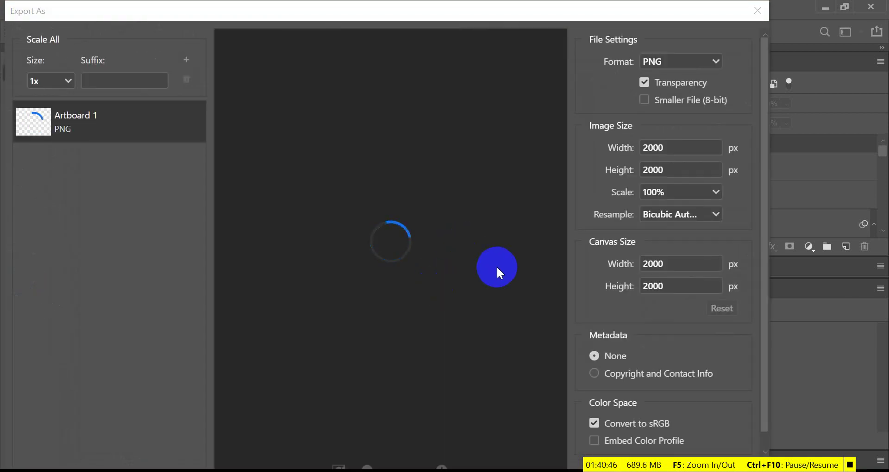
left_click_drag(672, 18, 542, 19)
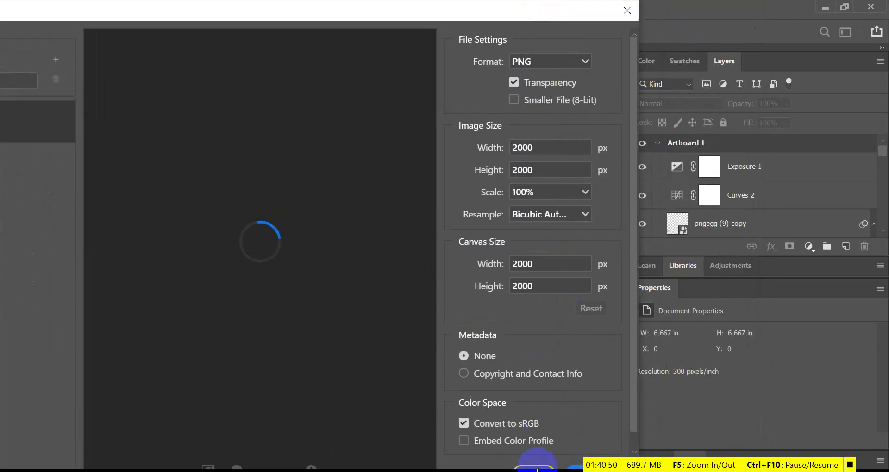
left_click(537, 468)
- Open Save for Web (Legacy) with PNG-24 at 2000 × 2000 px
left_click(35, 11)
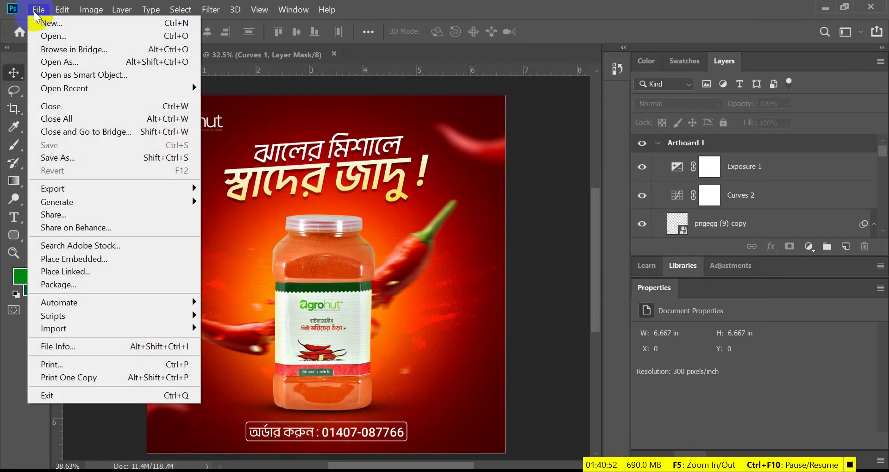
left_click(89, 198)
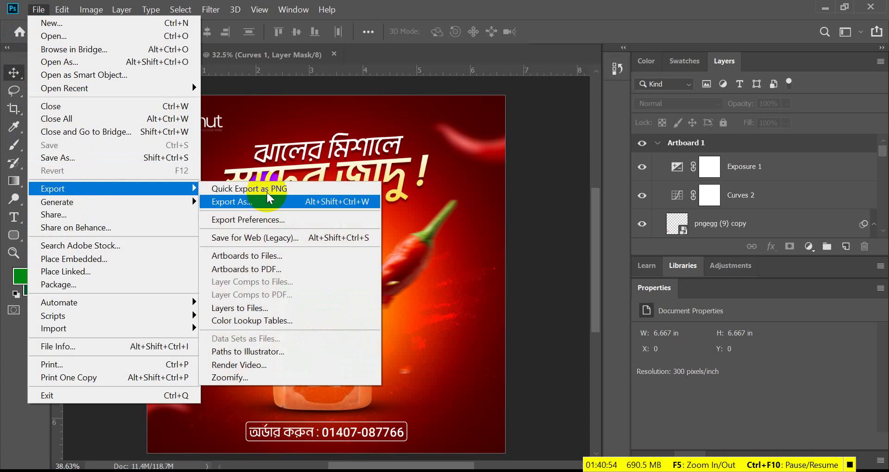
left_click(256, 236)
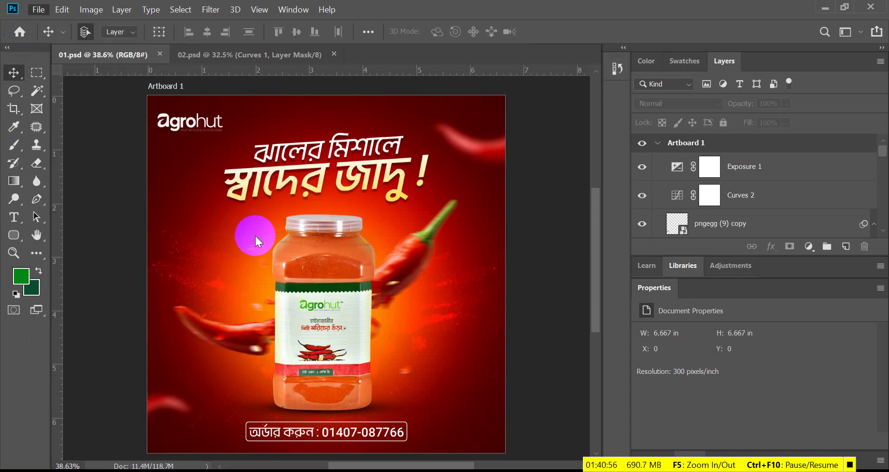
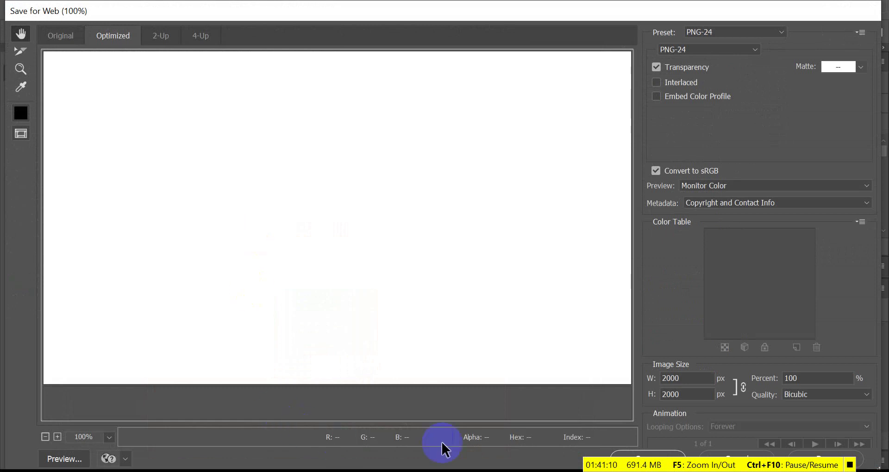
- Save the chili poster export as 01.png in D:\Worklet Design
mouse_move(428, 471)
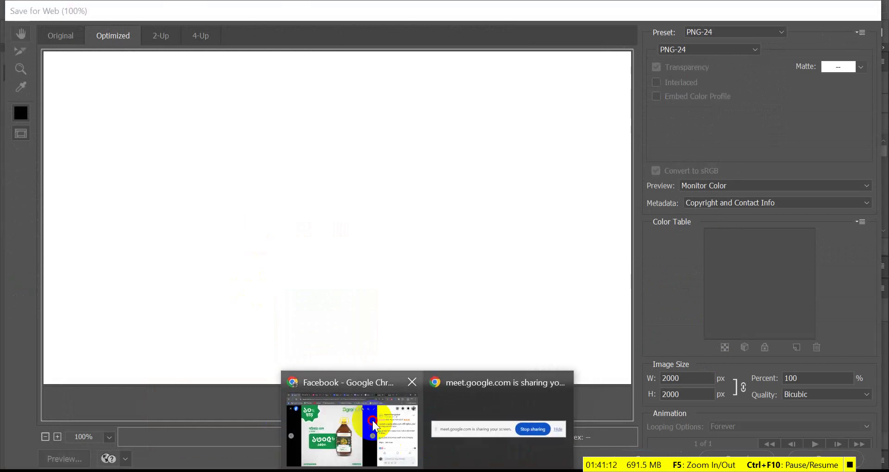
left_click(373, 422)
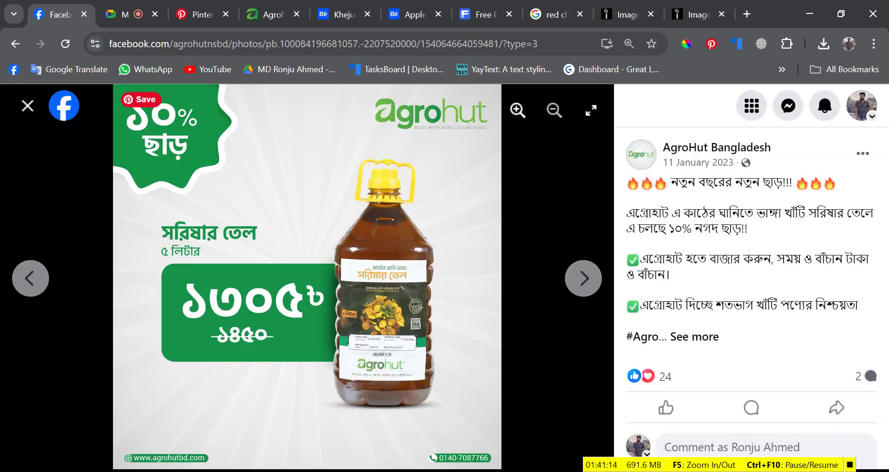
key("alt+Tab")
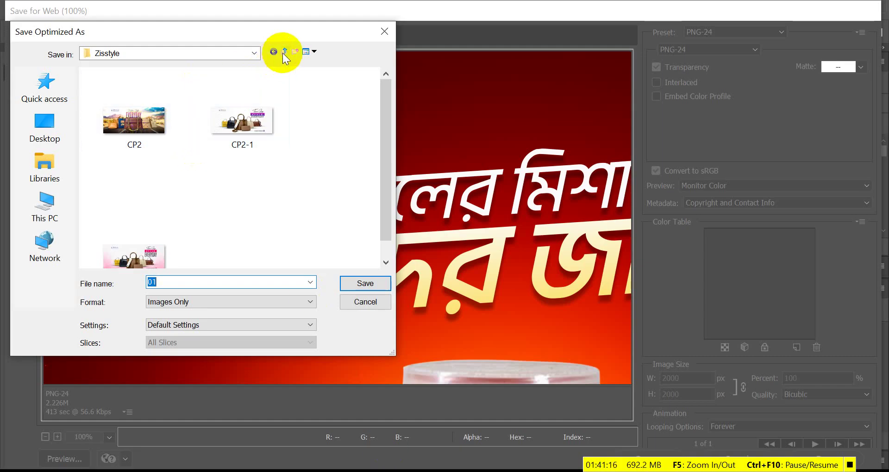
left_click(284, 51)
scroll(157, 185, "down", 5)
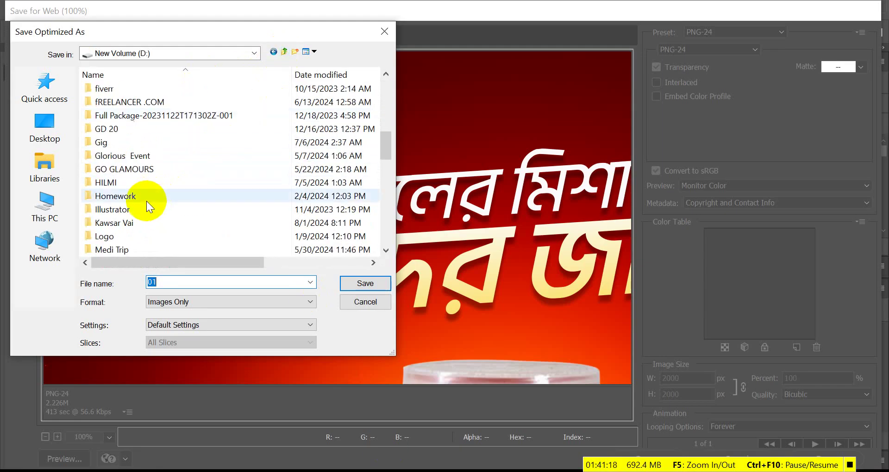
scroll(146, 201, "down", 2)
scroll(146, 202, "down", 8)
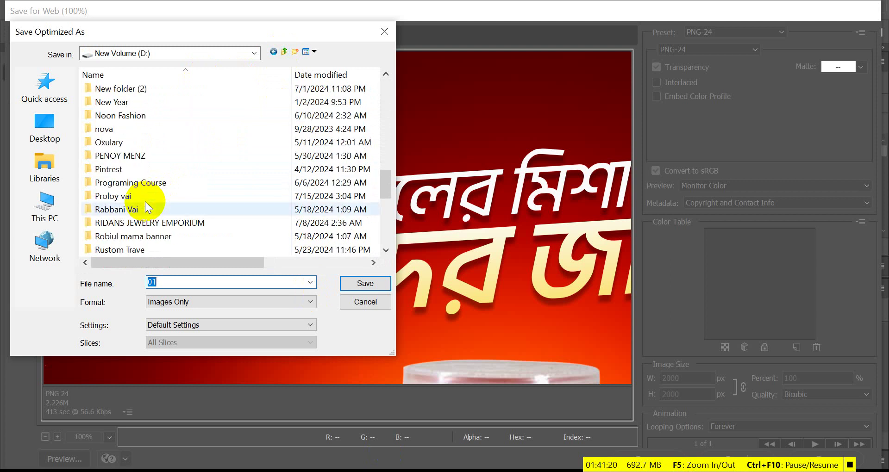
scroll(136, 215, "down", 2)
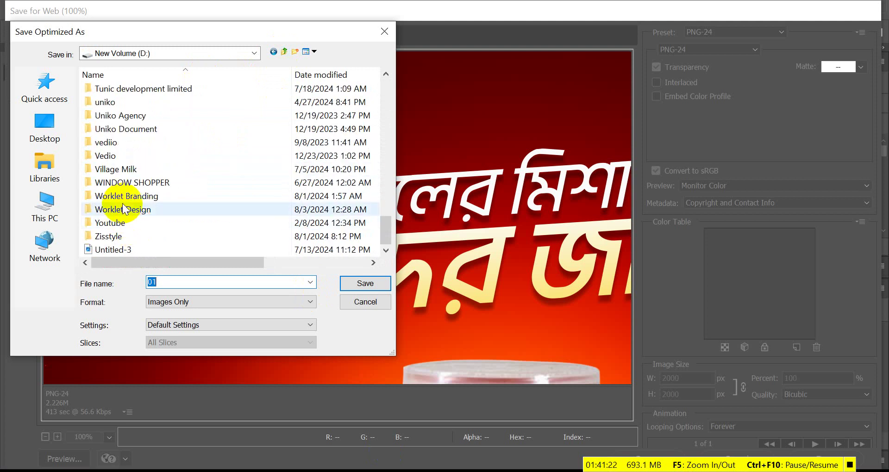
double_click(125, 209)
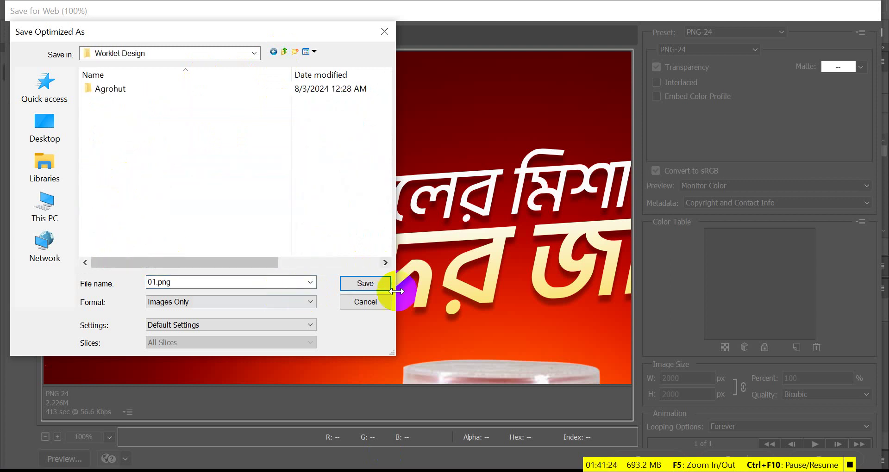
left_click(364, 282)
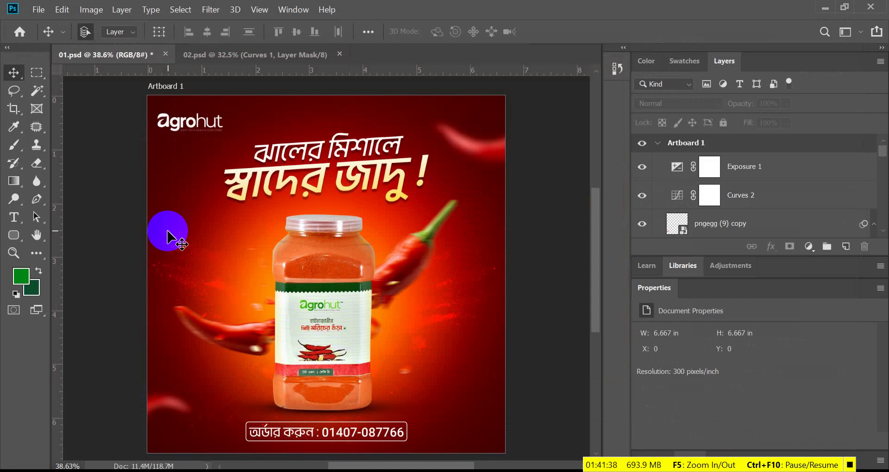
- Export the 02.psd mustard-oil poster through Save for Web under the name 02
left_click(249, 50)
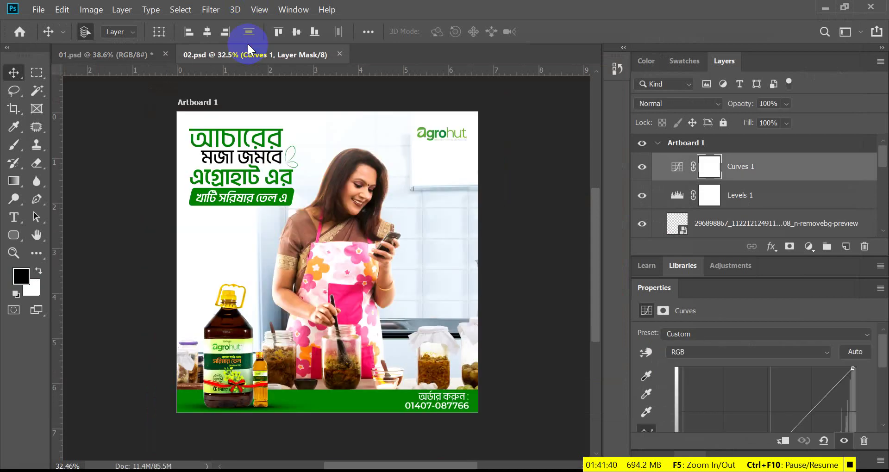
key("ctrl+alt+shift+s")
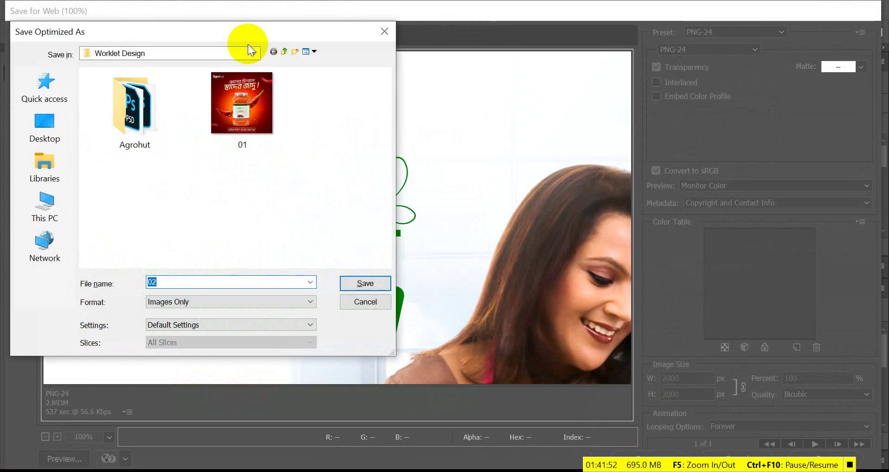
type("02")
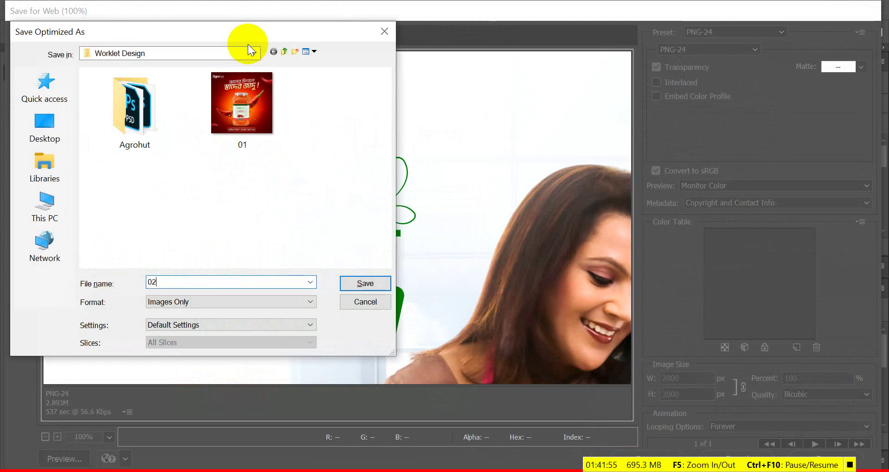
key("Return")
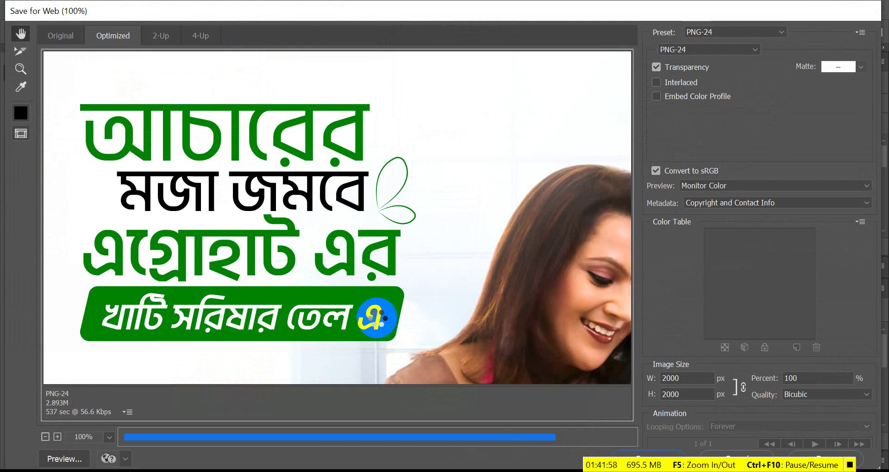
- Browse File Explorer to D:\Worklet Design and open the exported 01 image
left_click(332, 471)
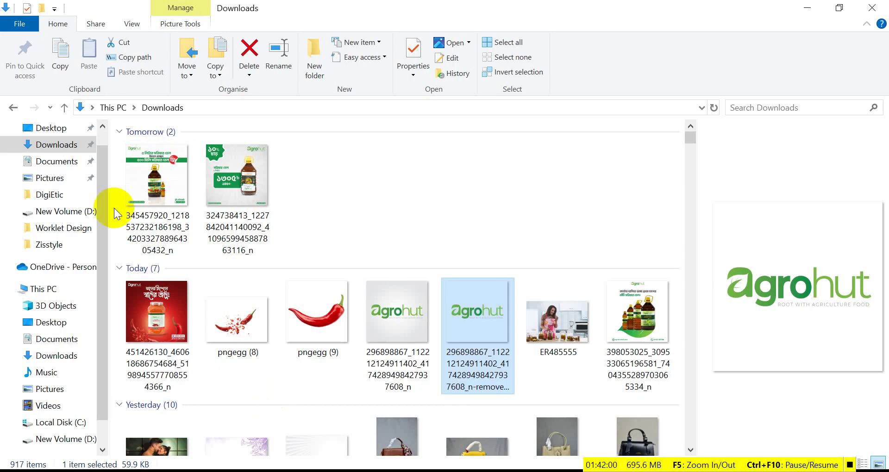
left_click(74, 436)
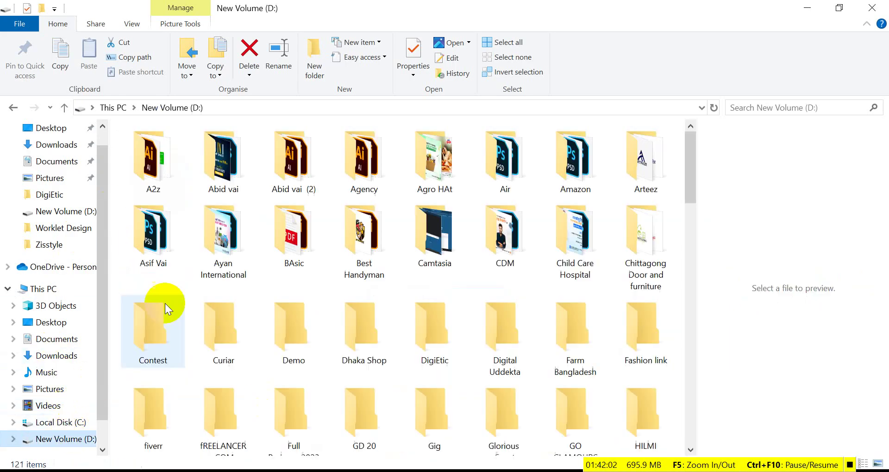
scroll(417, 290, "down", 2)
scroll(417, 290, "down", 15)
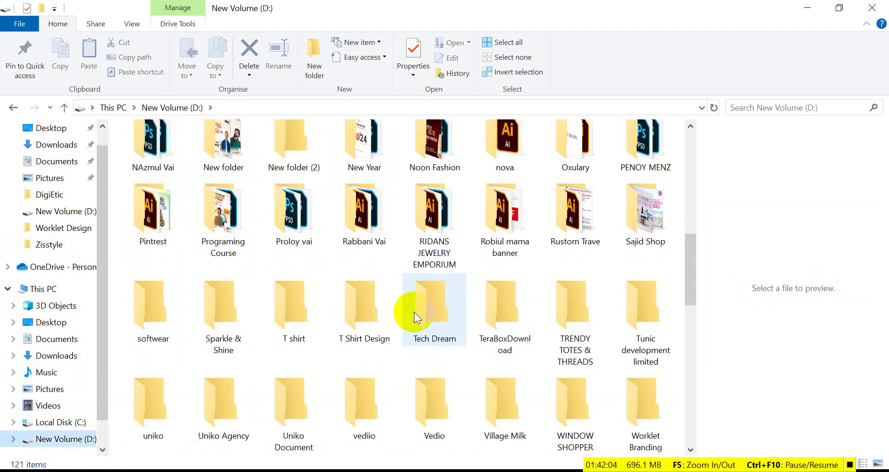
scroll(413, 313, "up", 2)
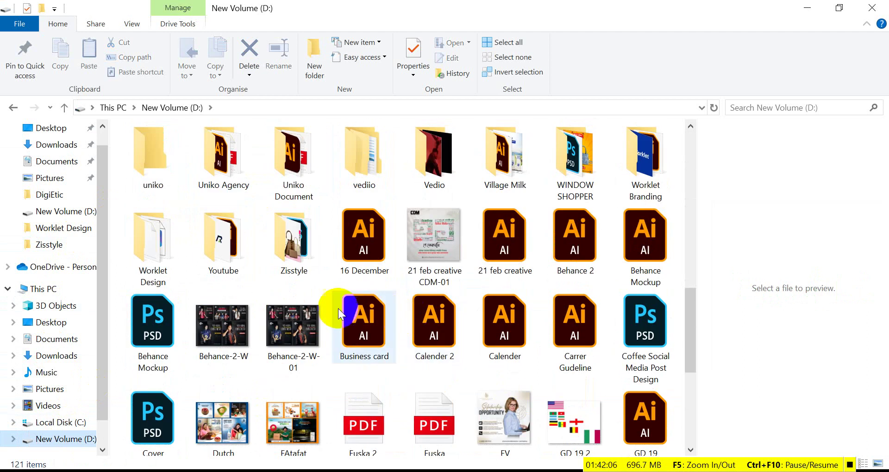
double_click(144, 236)
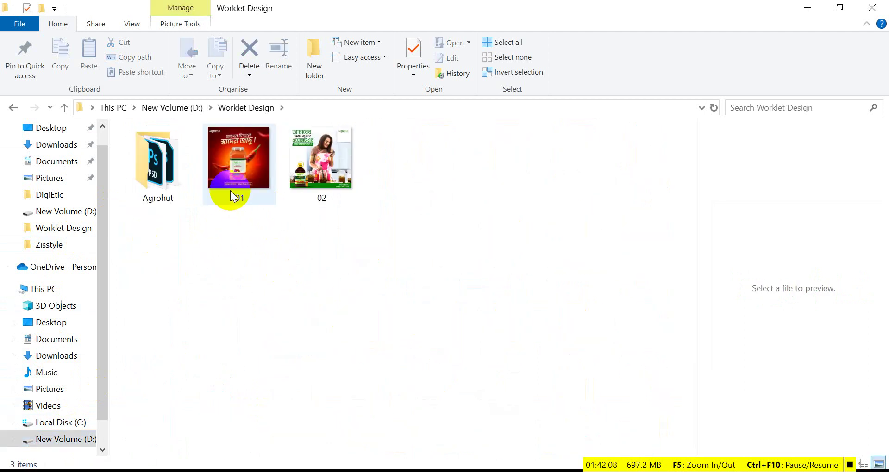
left_click(232, 168)
double_click(232, 168)
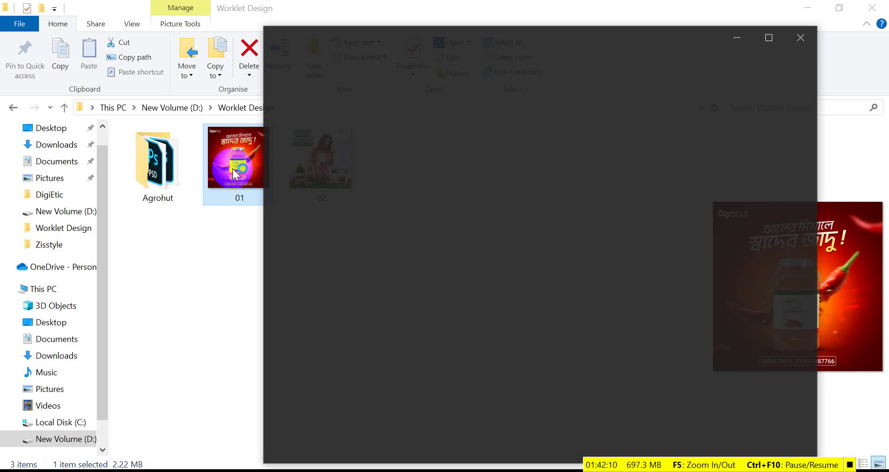
- Review 01.png and 02.png maximized in Photos, then close the viewer
left_click(769, 37)
key("Right")
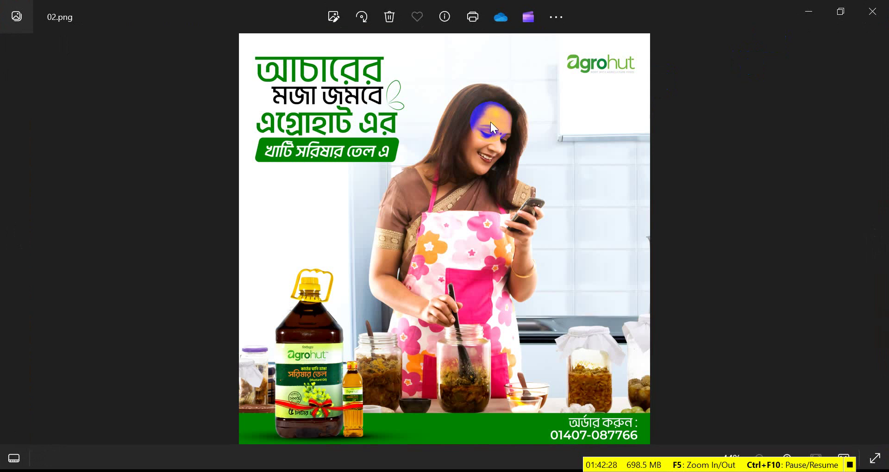
key("Left")
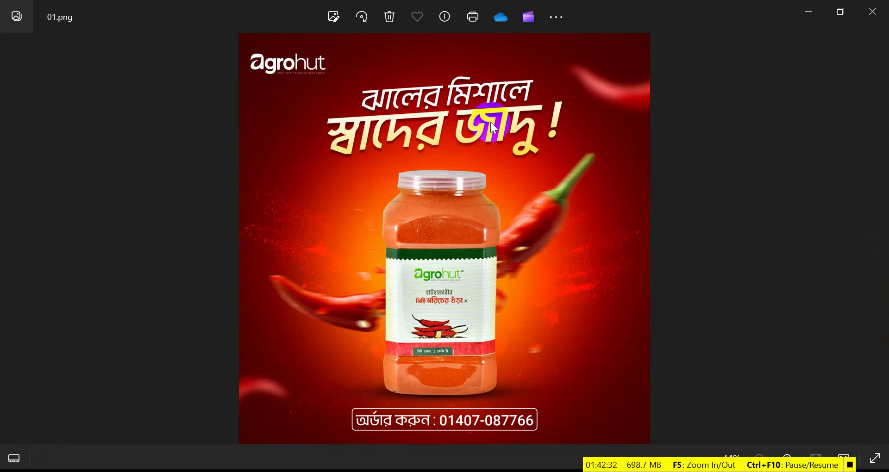
key("Right")
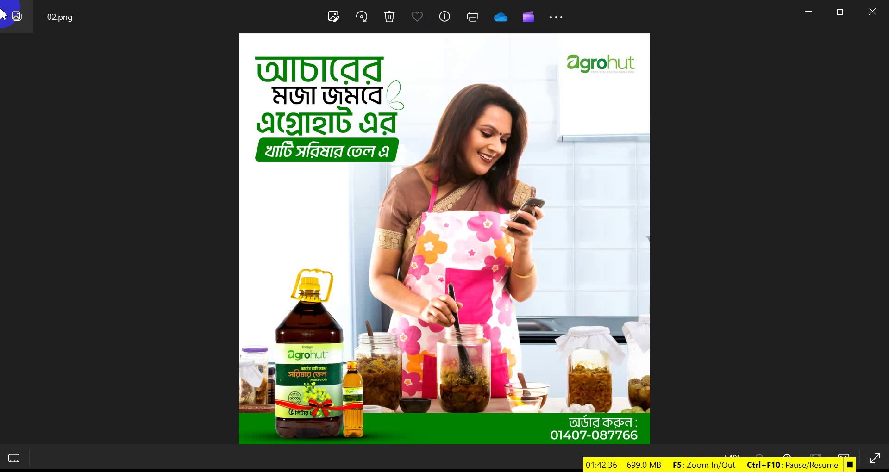
left_click(862, 22)
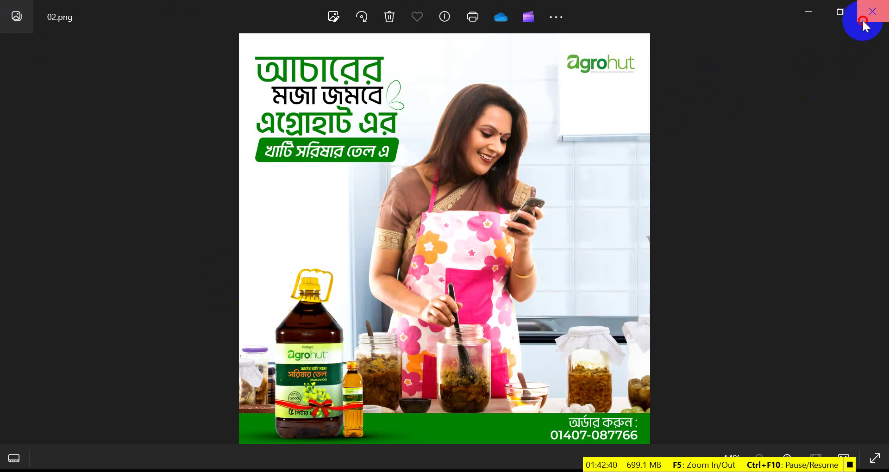
left_click(872, 11)
left_click(296, 248)
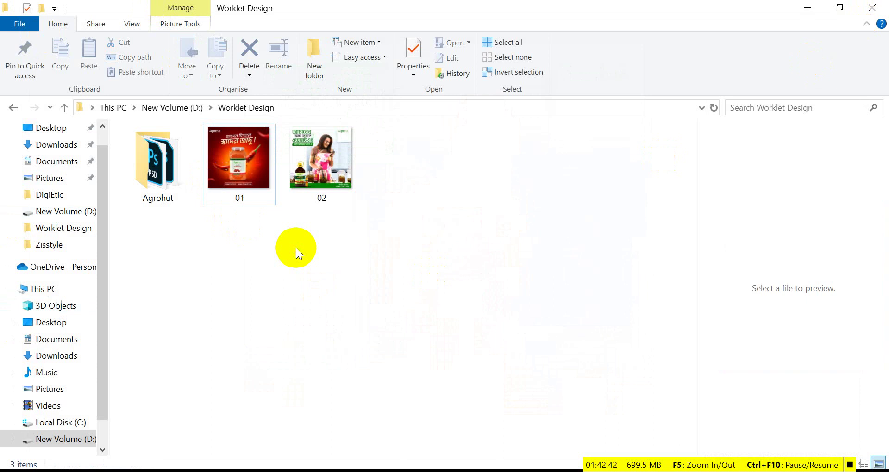
- Start a new instant Google Meet meeting after the ended call, then bring up WhatsApp
key("alt+Tab")
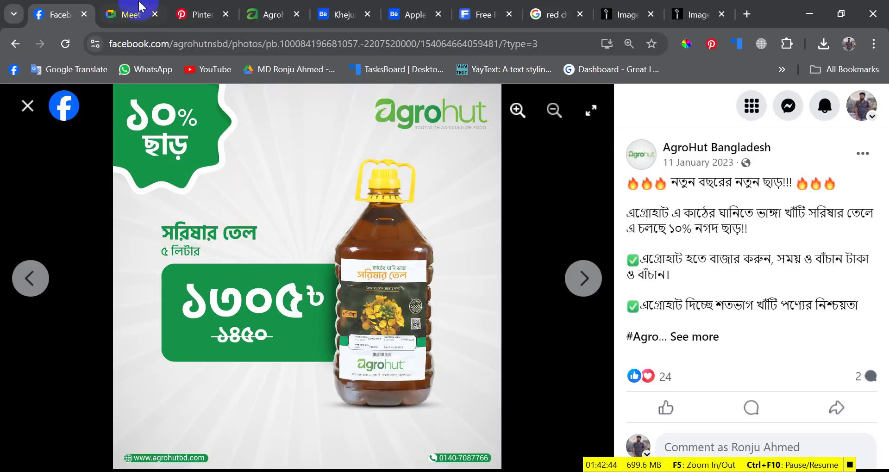
left_click(124, 15)
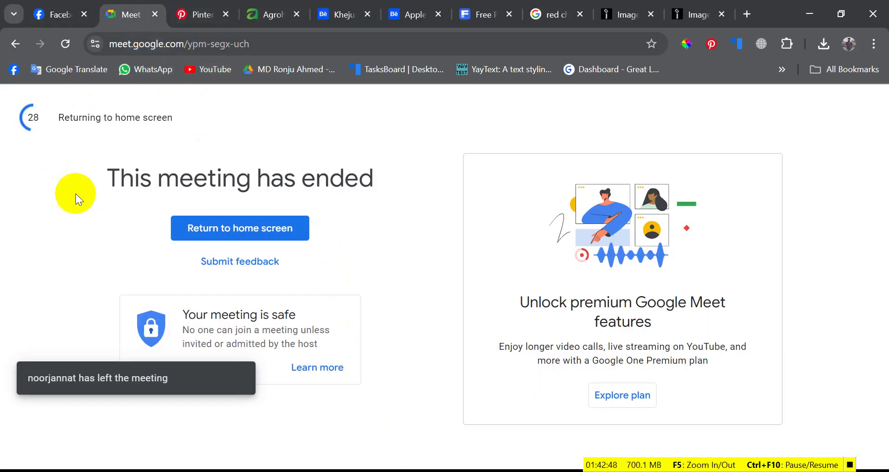
left_click(13, 45)
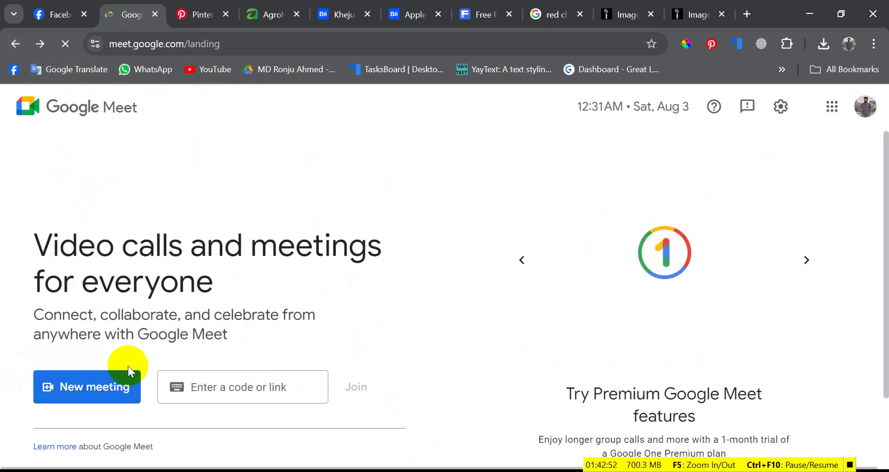
left_click(121, 391)
left_click(141, 368)
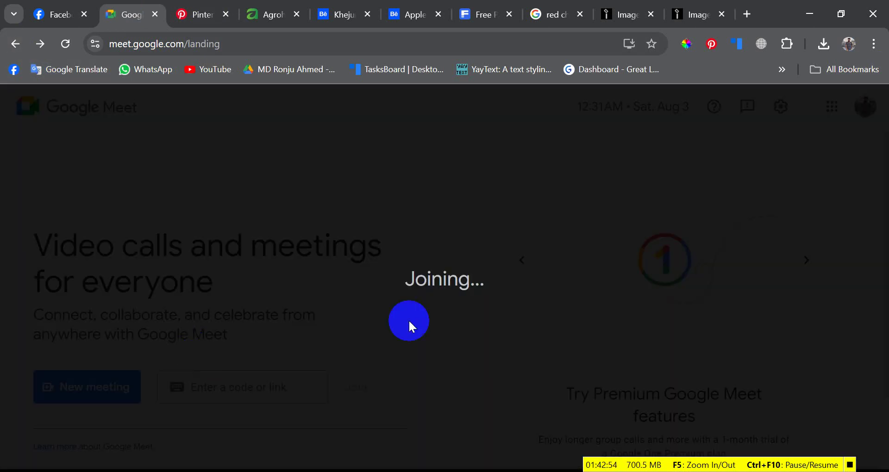
left_click(476, 466)
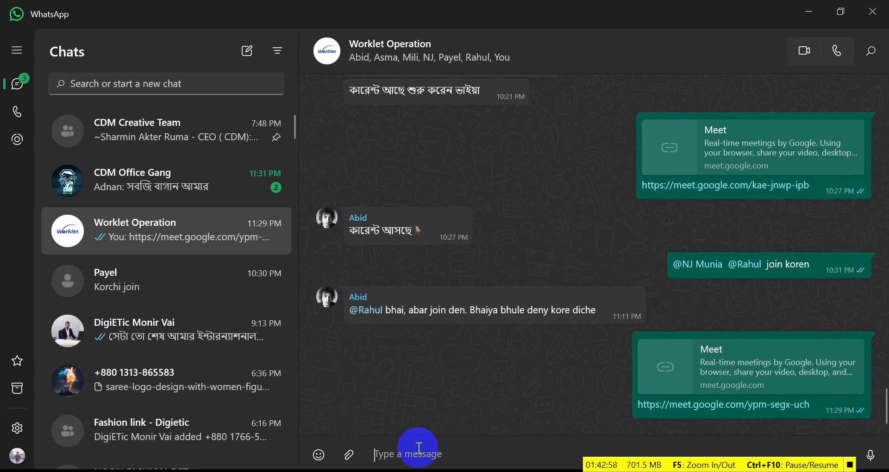
- Send 'metting ses ami bokbok korteci' to the Worklet Operation group
type("metti")
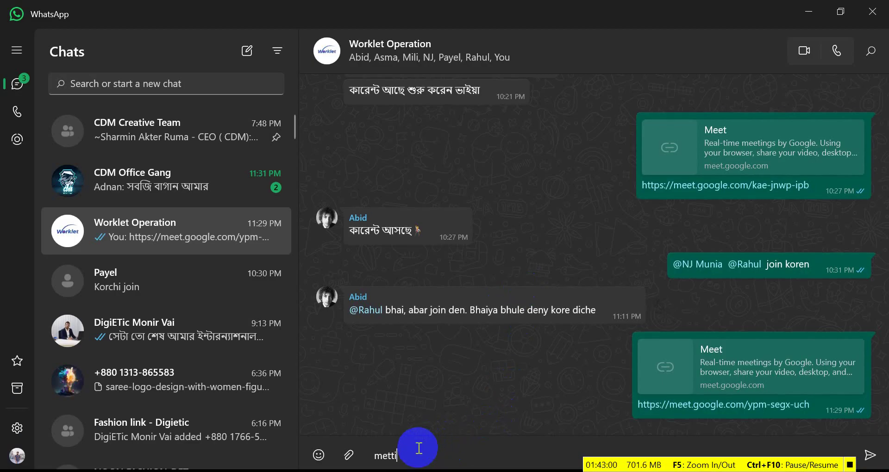
type("ng ses ami bokbok k")
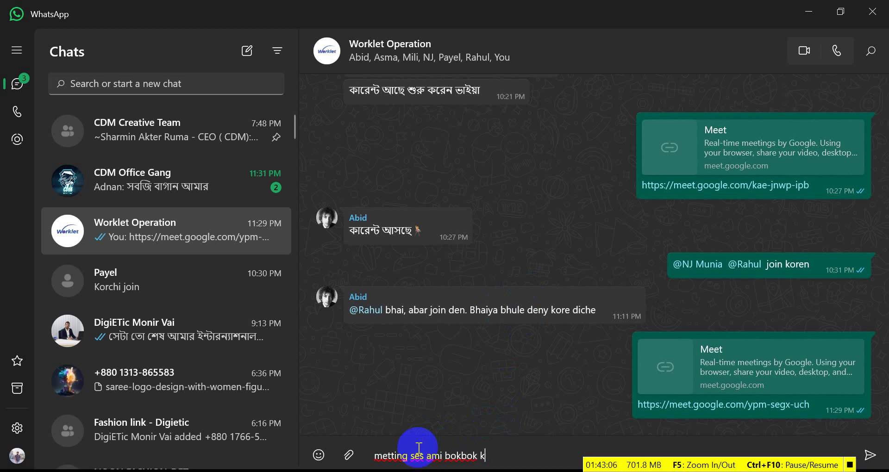
type("orteci")
key("Return")
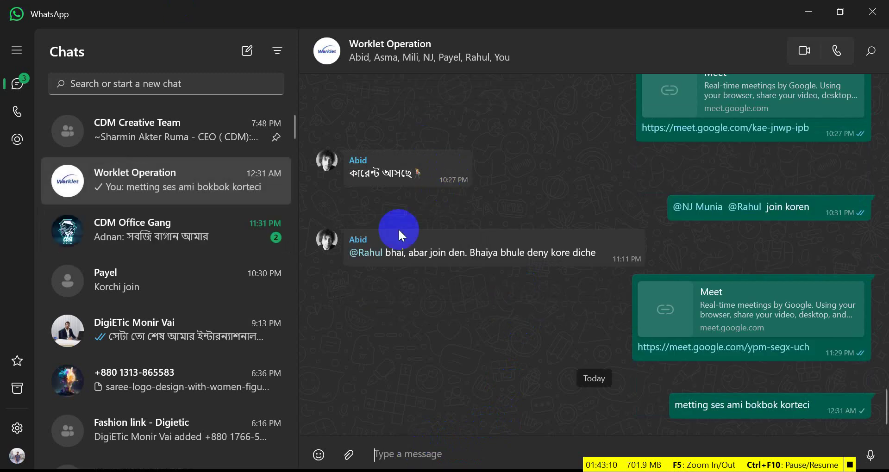
key("alt+Tab")
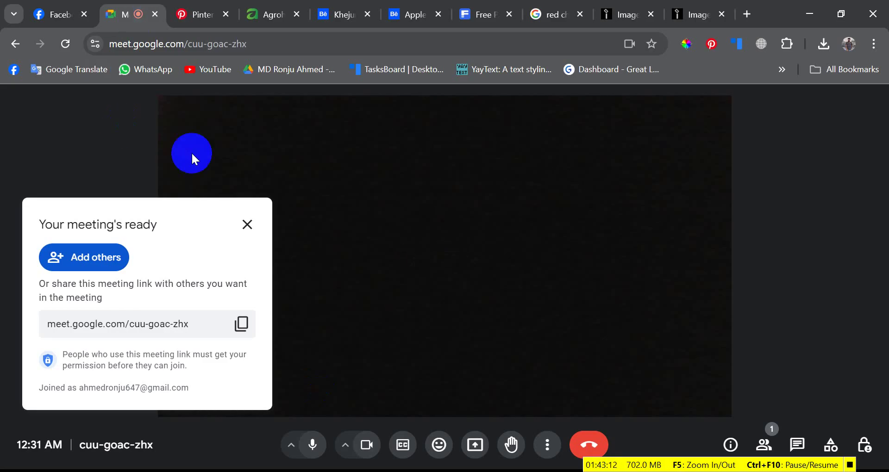
- Copy the new meeting's link and turn off the camera and microphone
left_click(234, 326)
left_click(365, 445)
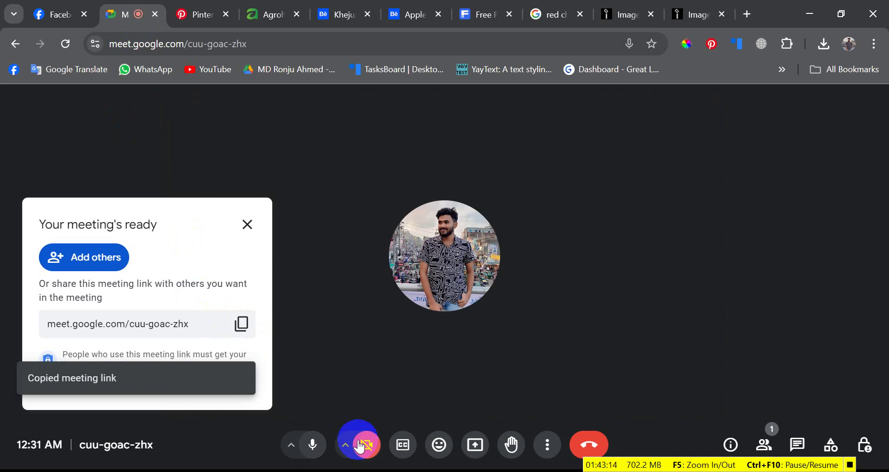
left_click(317, 445)
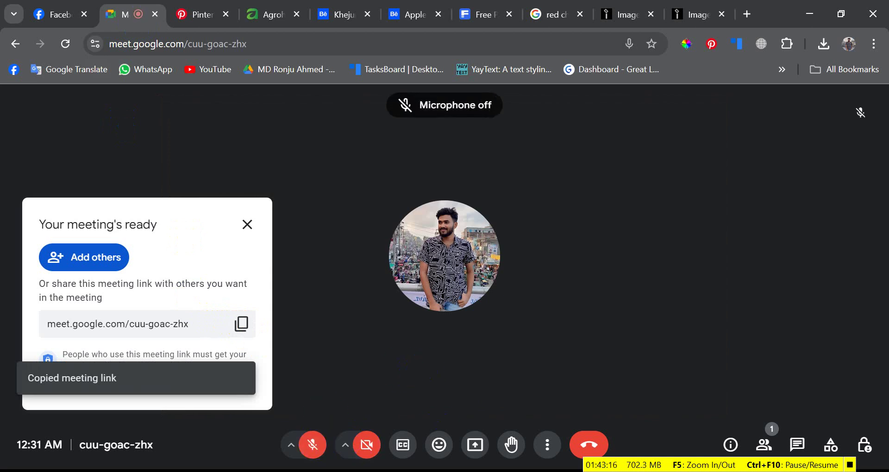
key("alt+Tab")
key("alt+Tab")
left_click(435, 456)
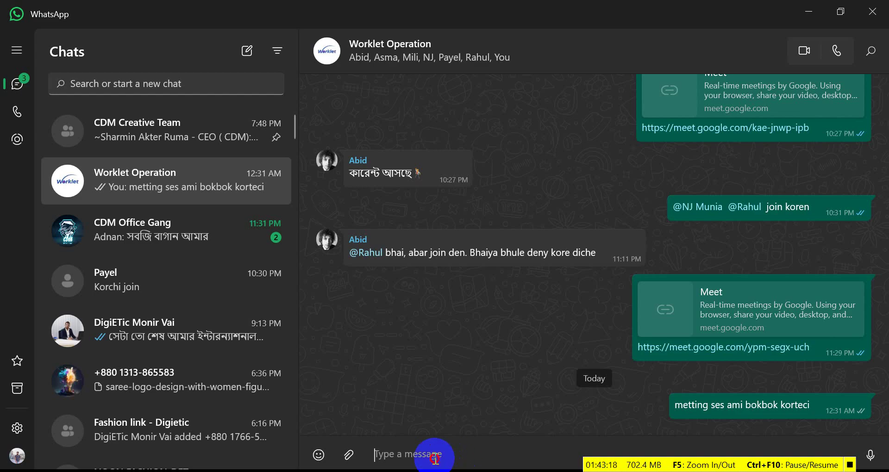
key("ctrl+v")
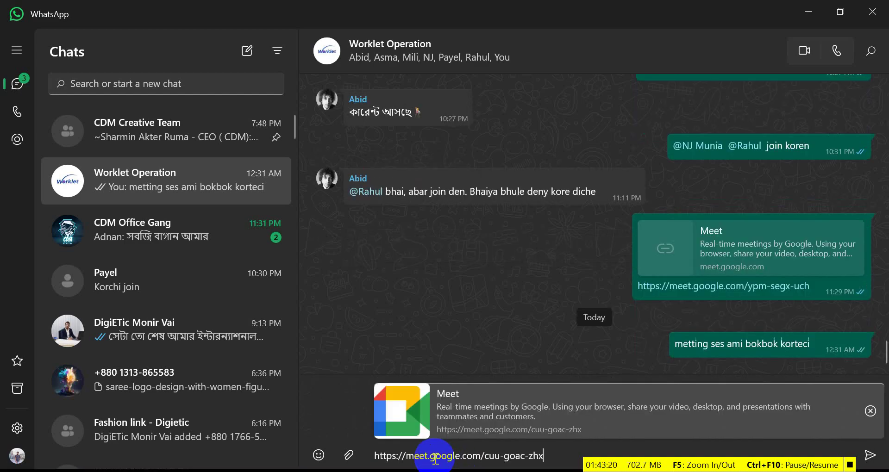
key("Return")
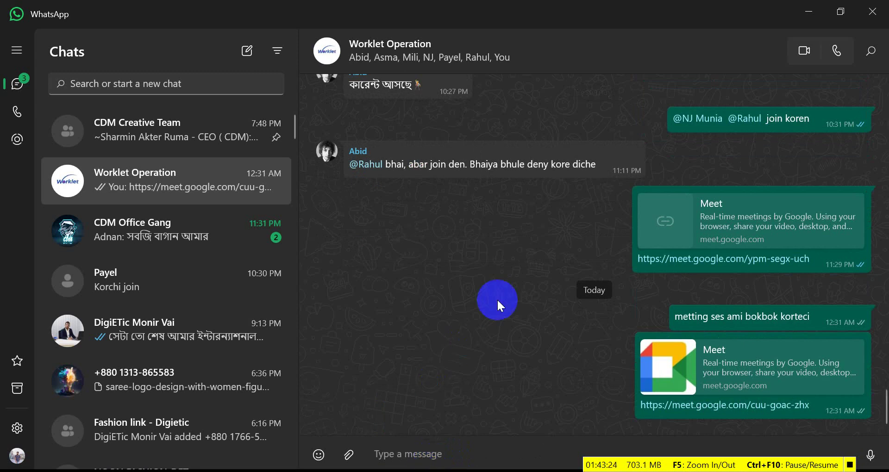
scroll(459, 279, "up", 5)
scroll(540, 216, "down", 3)
scroll(539, 216, "down", 1)
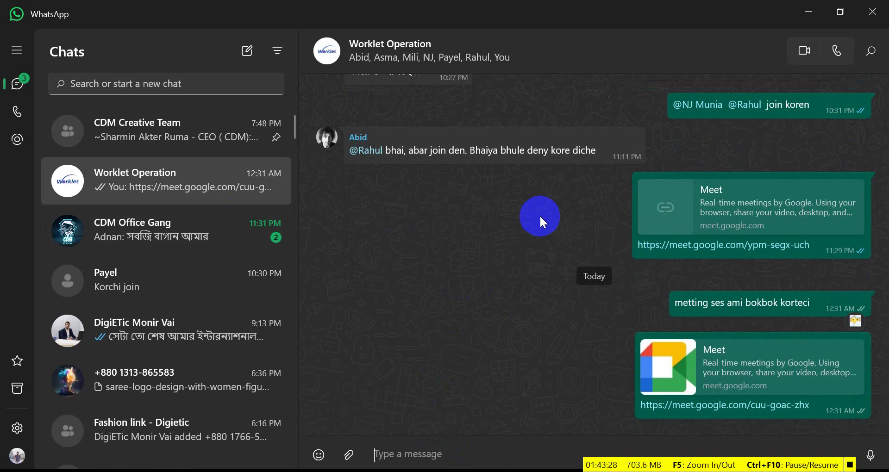
scroll(540, 215, "up", 4)
scroll(540, 215, "down", 4)
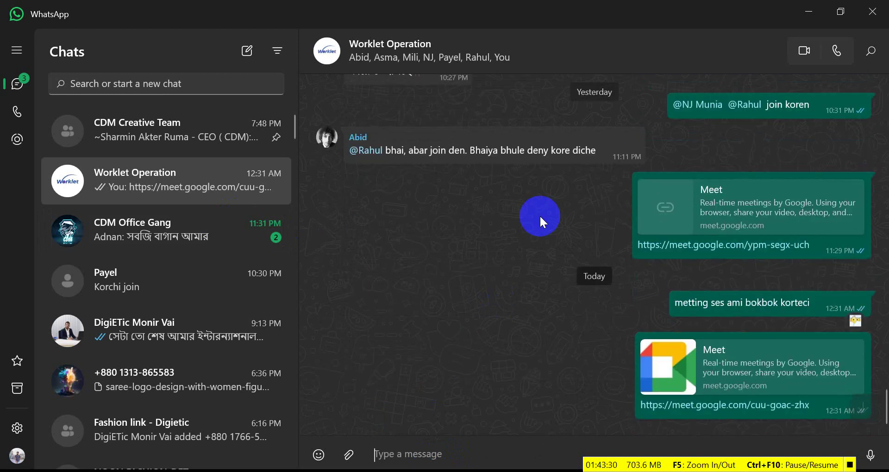
left_click(420, 471)
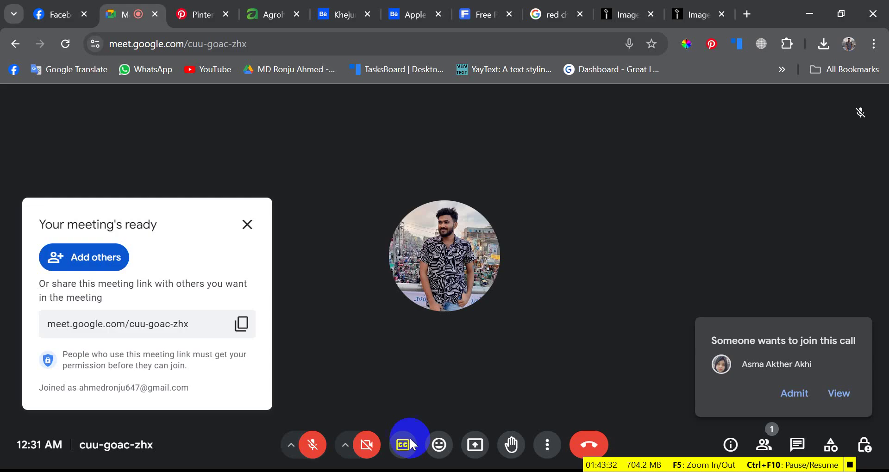
- Admit both waiting guests into the Meet call, bringing it to three people
left_click(808, 393)
left_click(247, 225)
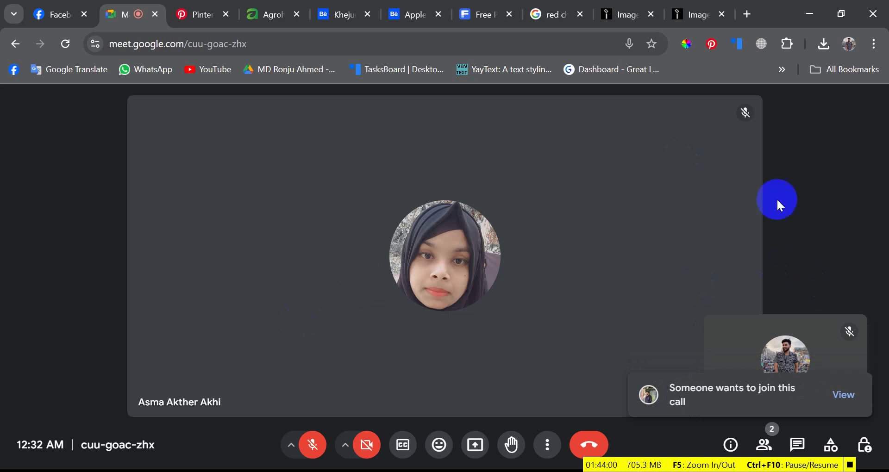
left_click(849, 398)
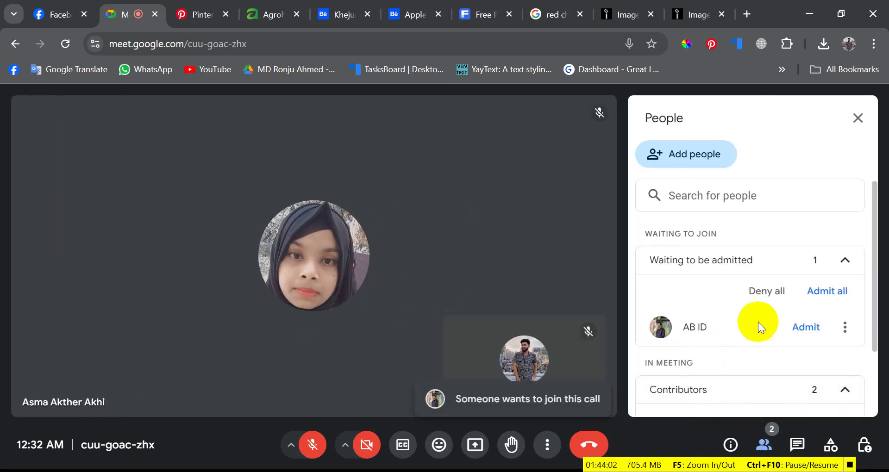
left_click(801, 327)
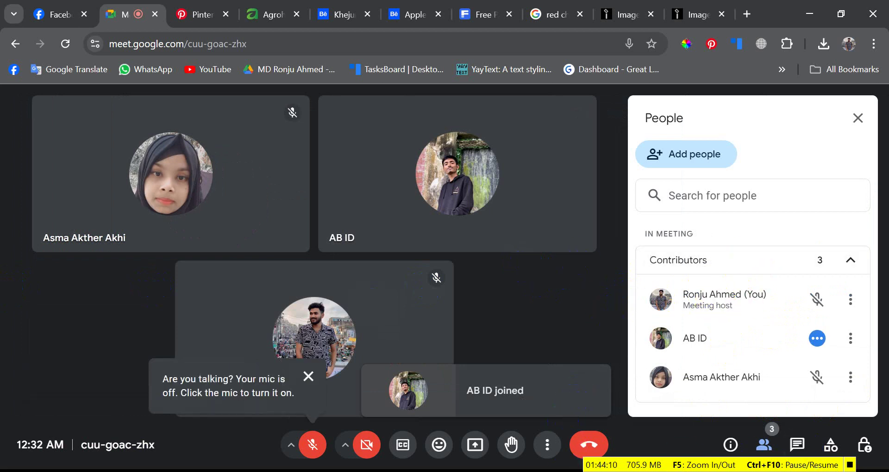
key("alt+Tab")
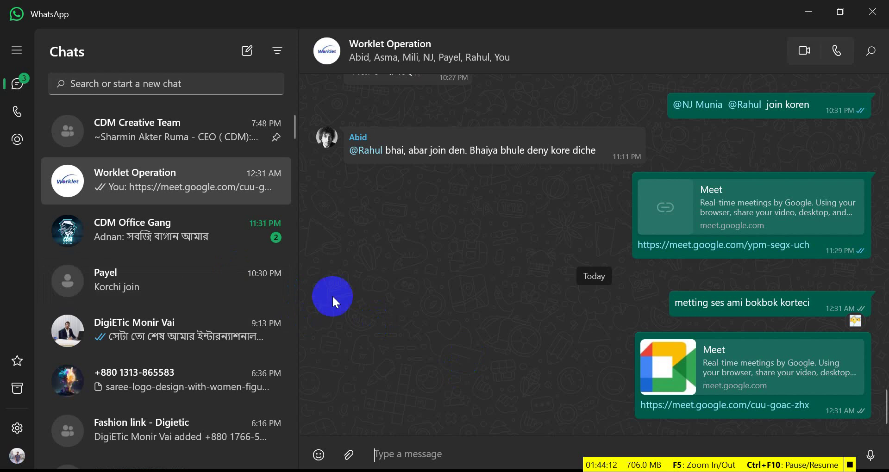
- Open the CDM Creative Team WhatsApp chat and scroll back through its older messages
left_click(182, 135)
scroll(153, 320, "down", 5)
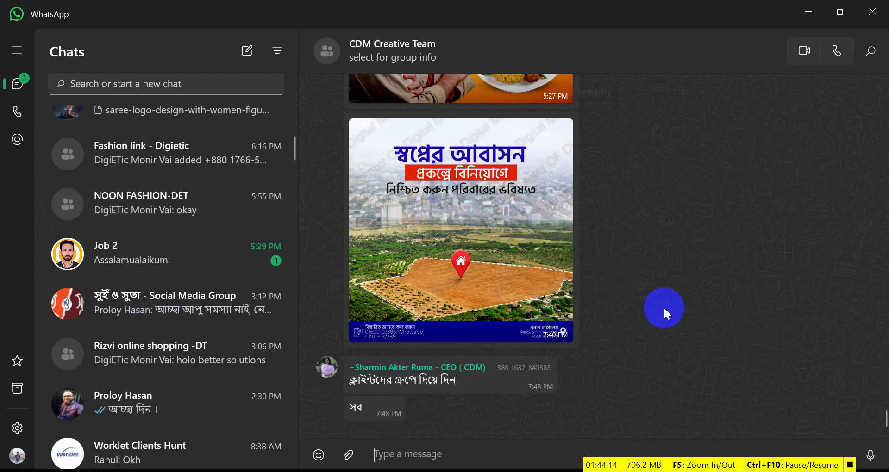
scroll(663, 306, "up", 10)
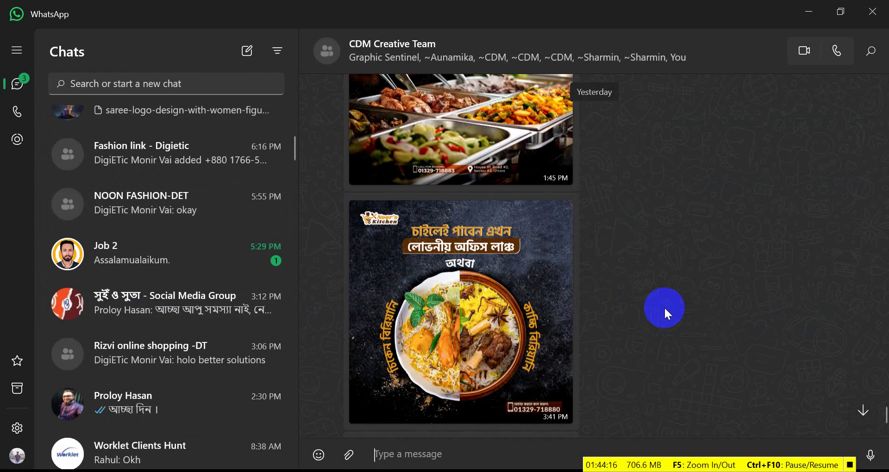
scroll(664, 306, "up", 15)
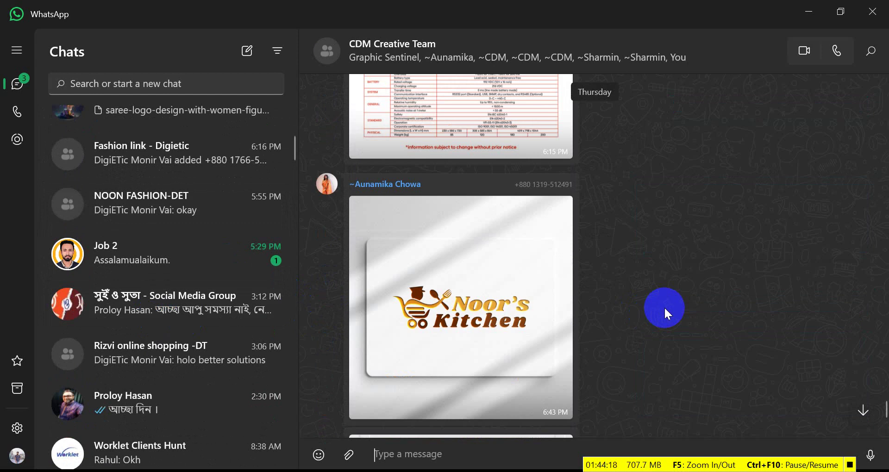
scroll(664, 307, "up", 20)
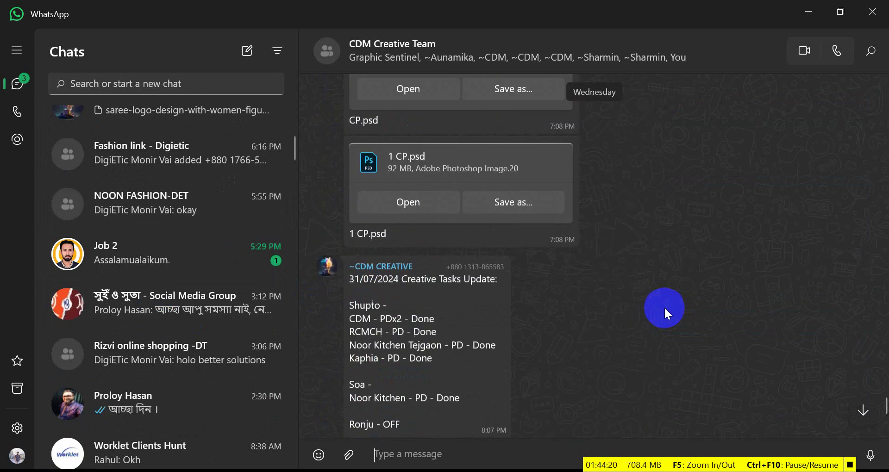
scroll(663, 306, "up", 20)
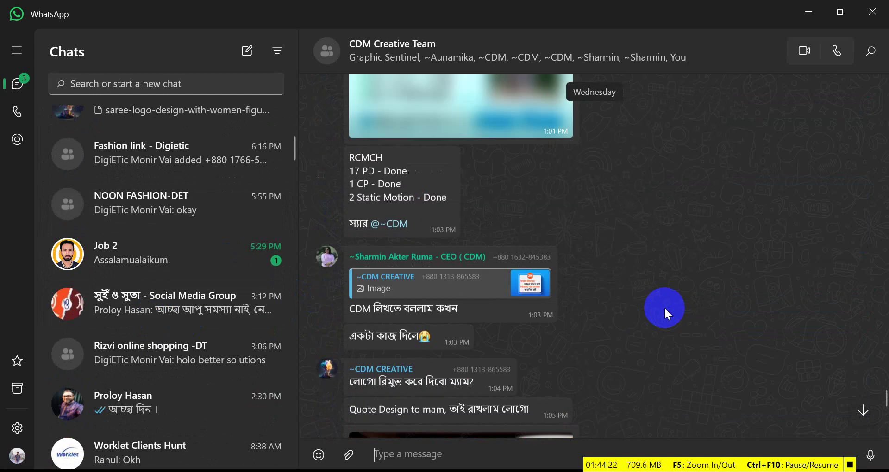
scroll(664, 306, "up", 20)
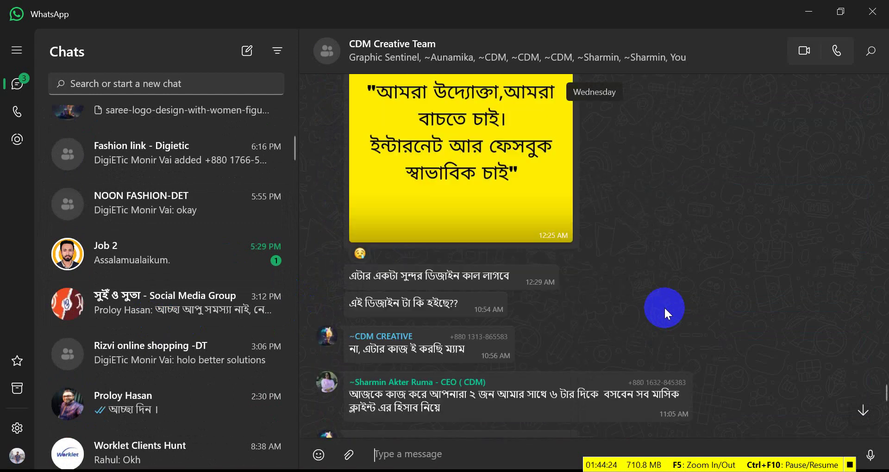
scroll(610, 402, "up", 20)
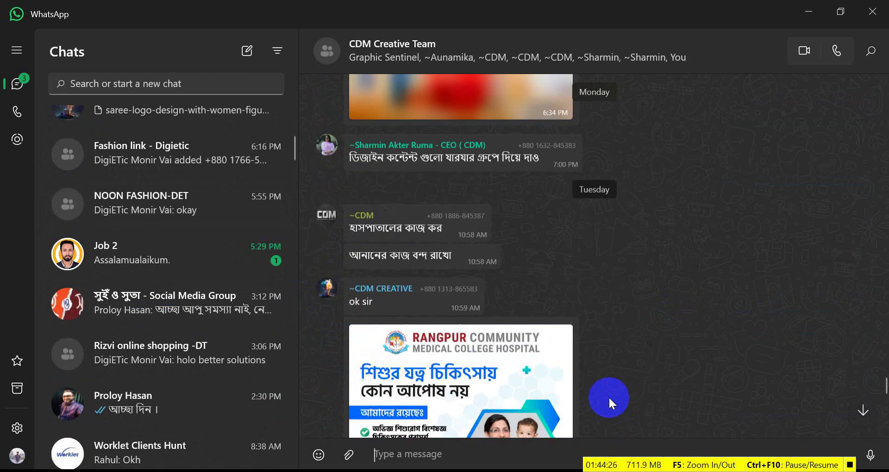
scroll(608, 397, "up", 5)
key("alt+Tab")
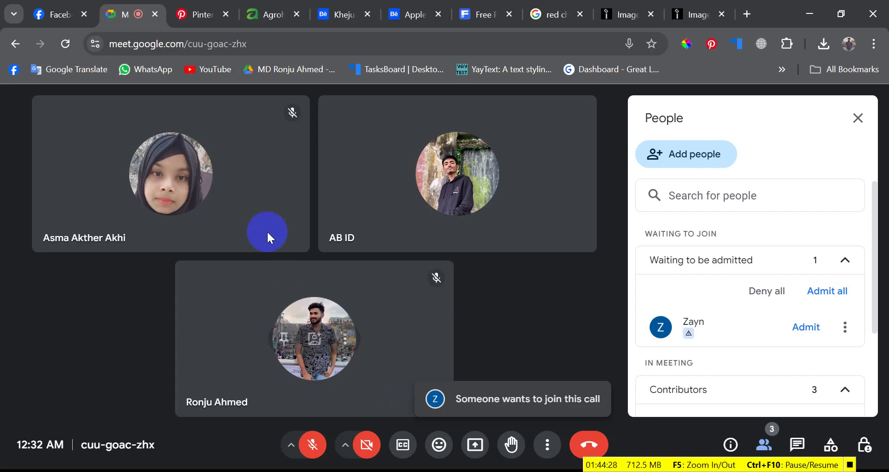
- Admit the next two waiting guests so five people are in the call
left_click(792, 327)
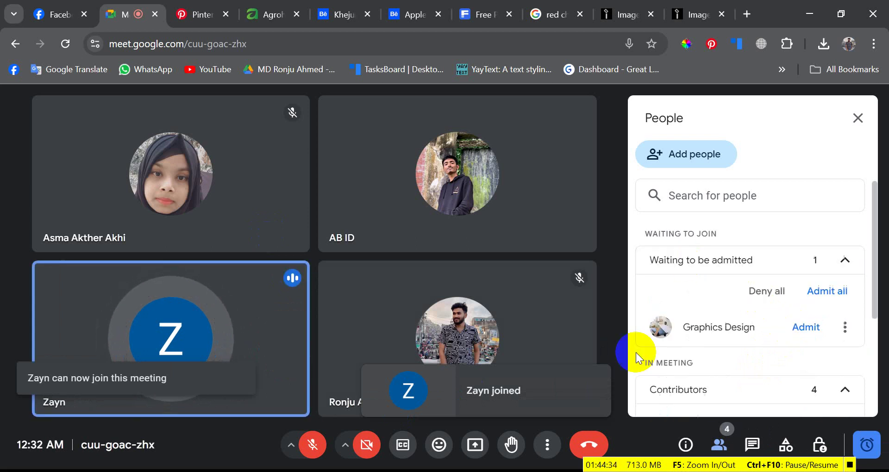
left_click(805, 327)
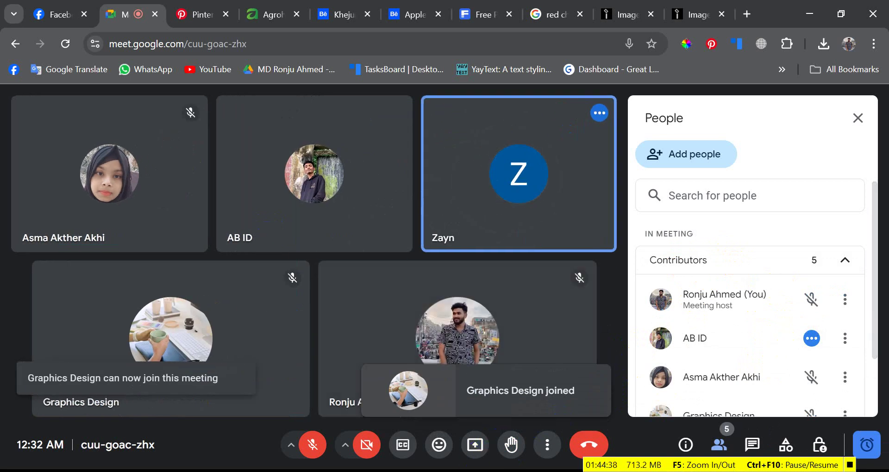
key("alt+Tab")
scroll(139, 208, "up", 6)
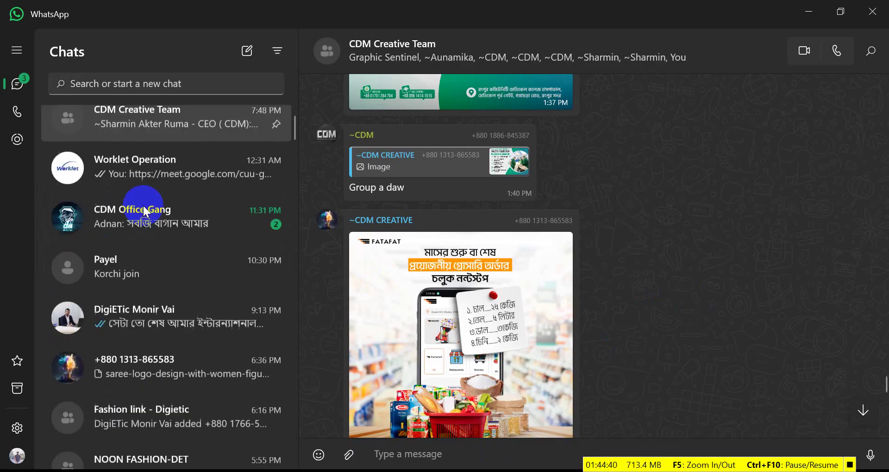
- Send Agrohut images 01 and 02 to the Worklet Operation group chat
left_click(146, 200)
scroll(139, 222, "down", 5)
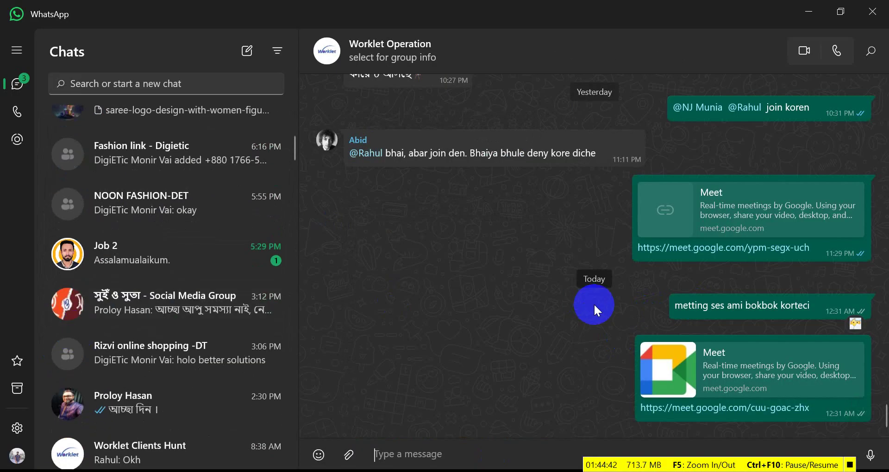
key("alt+Tab")
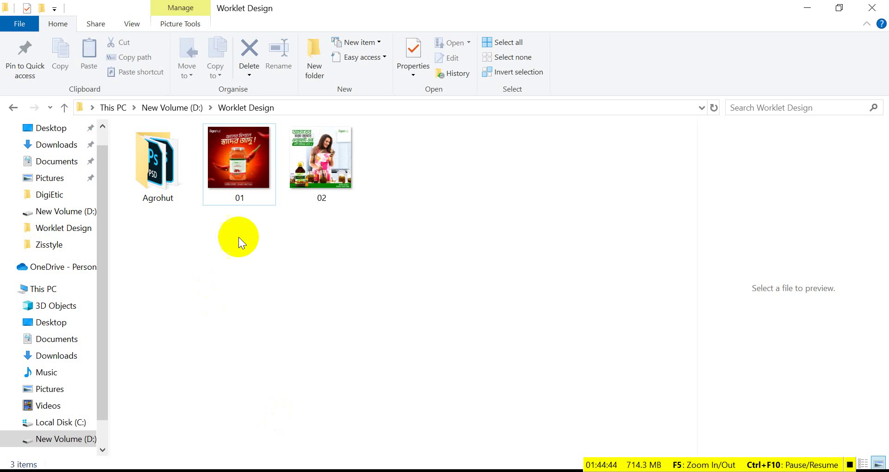
left_click_drag(363, 244, 496, 374)
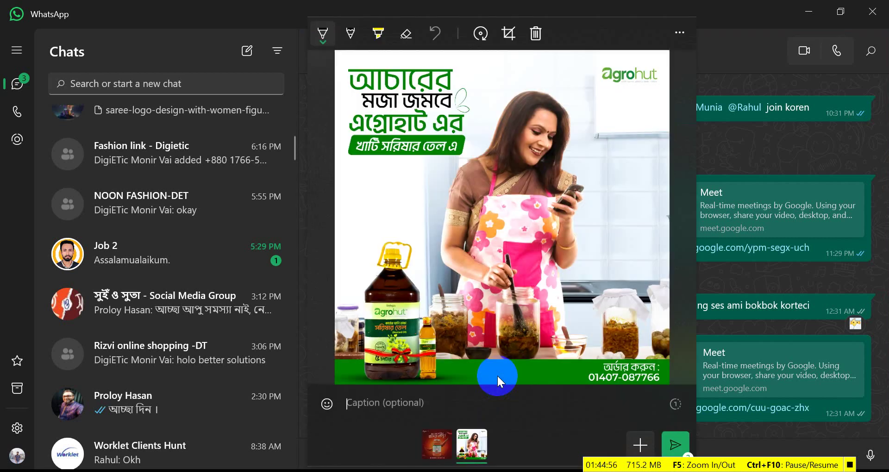
key("Return")
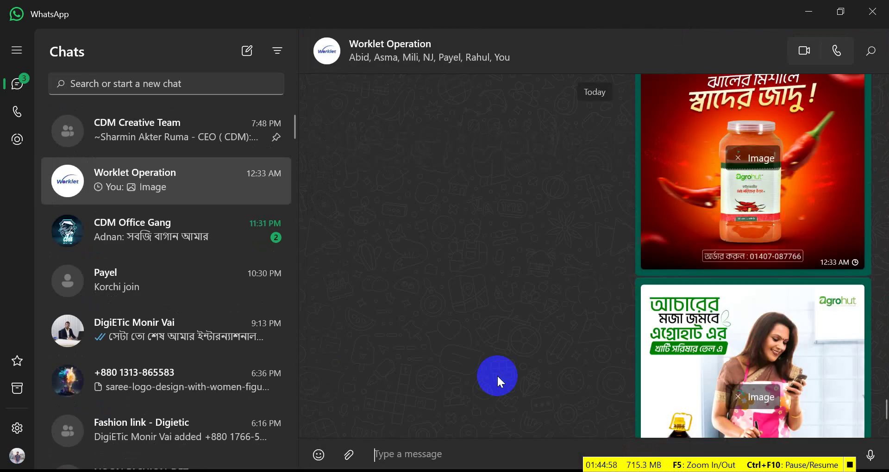
- Review the sent chili powder and mustard oil posters, then return to the Google Meet call
scroll(288, 358, "down", 5)
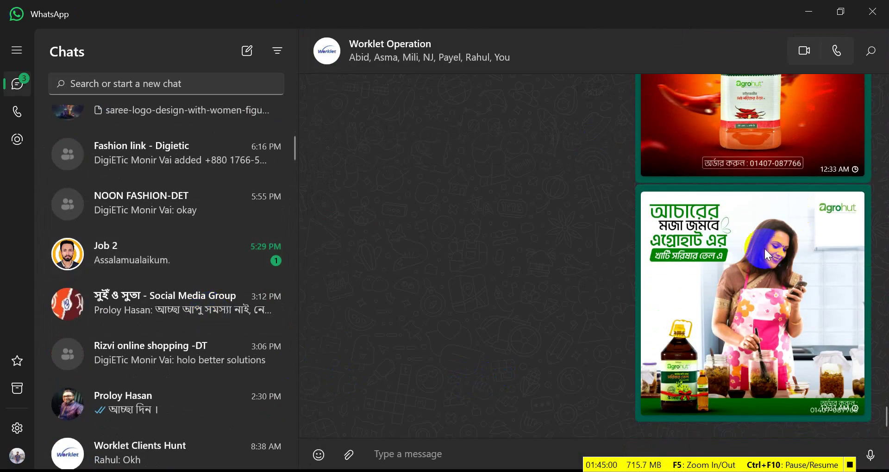
scroll(293, 294, "up", 2)
scroll(293, 294, "down", 5)
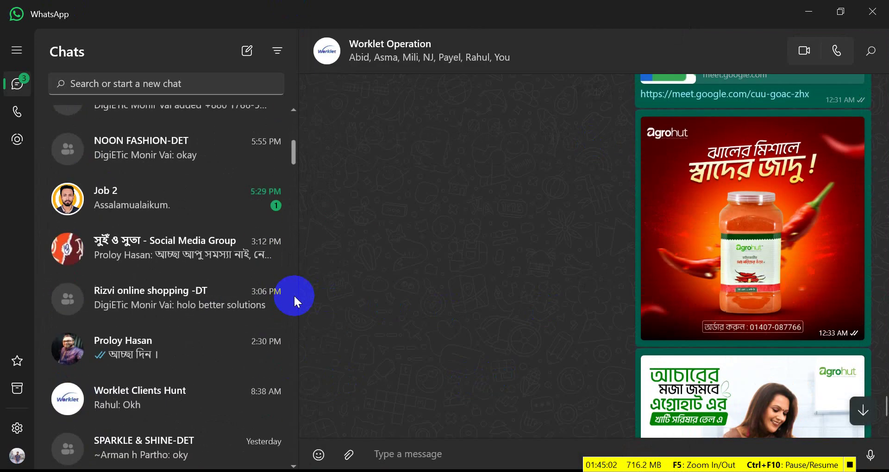
scroll(607, 311, "down", 3)
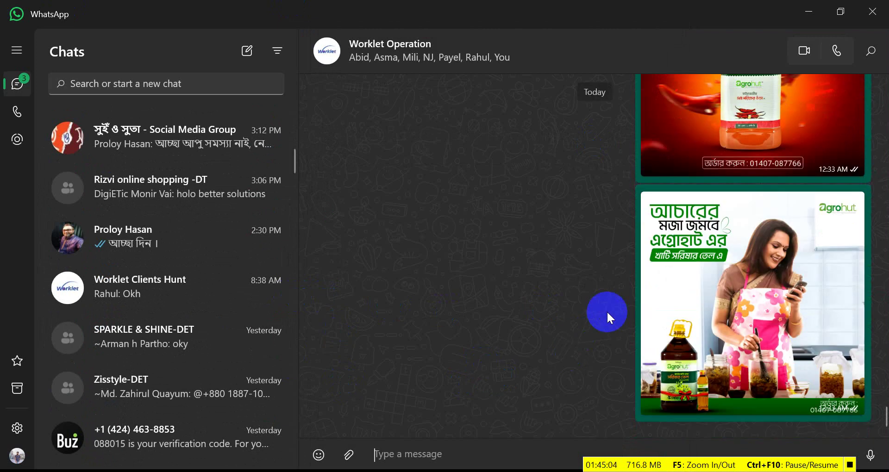
scroll(616, 307, "up", 1)
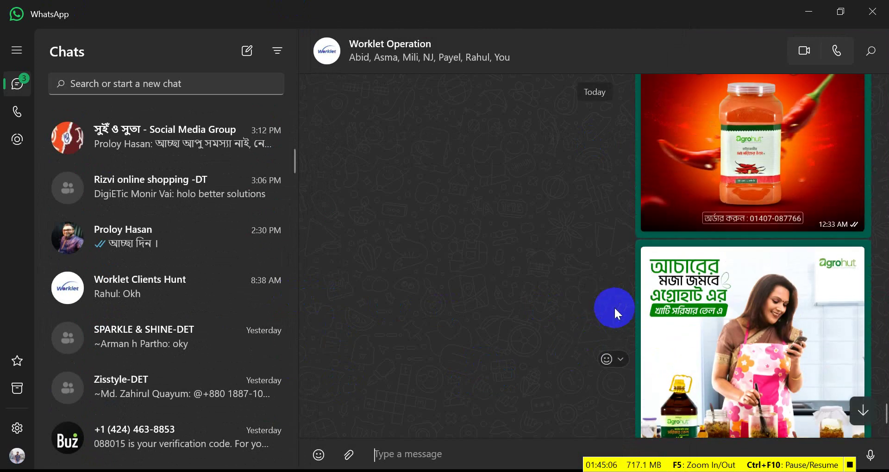
key("alt+Tab")
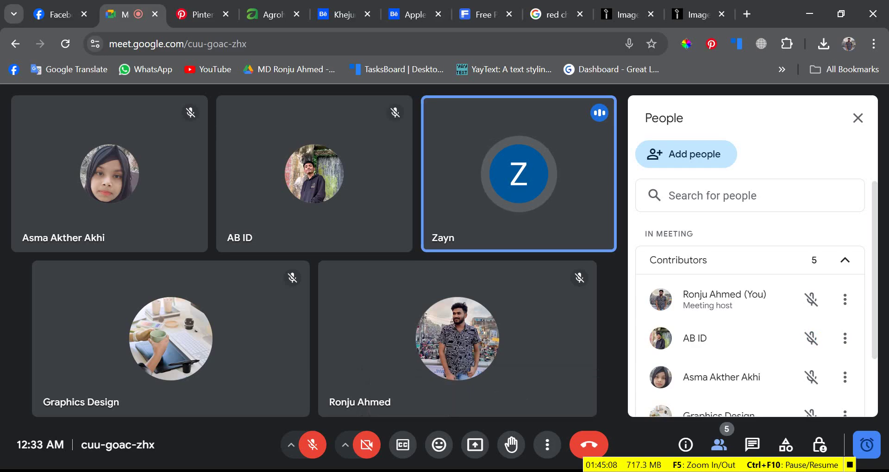
- Open a new blank Chrome tab after a quick look back at the WhatsApp chat
left_click(752, 15)
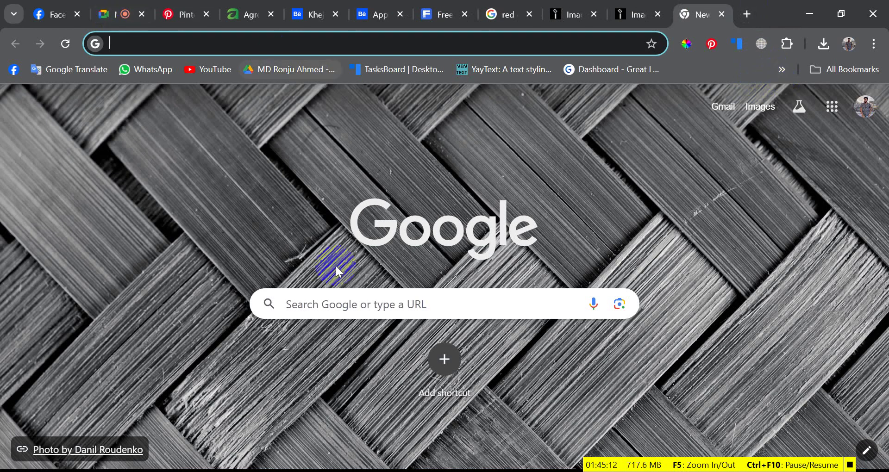
key("alt+Tab")
scroll(609, 332, "up", 5)
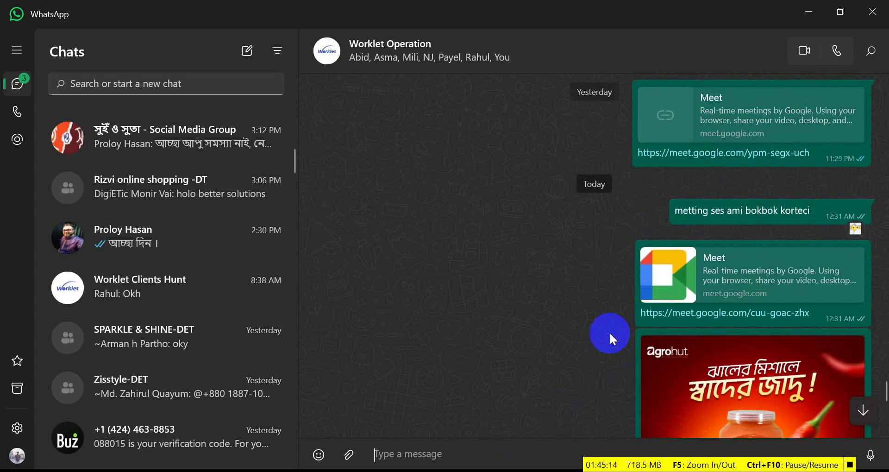
scroll(565, 340, "up", 1)
key("alt+Tab")
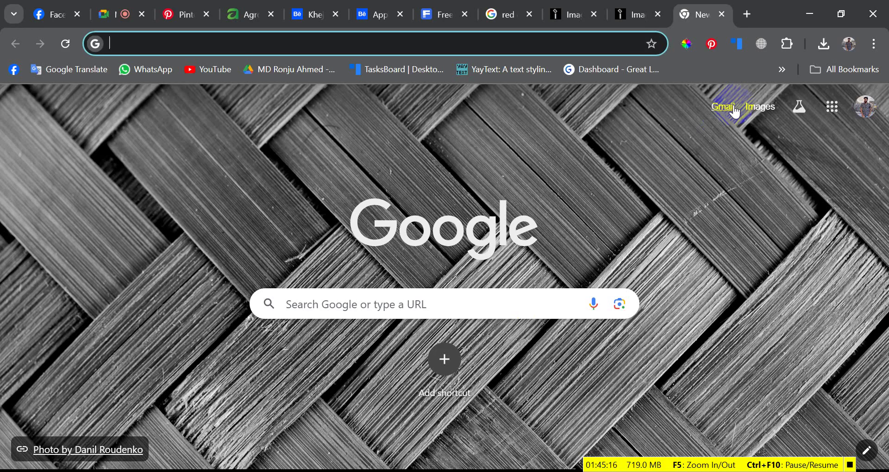
- Launch Google Sheets from the Google apps grid
left_click(832, 107)
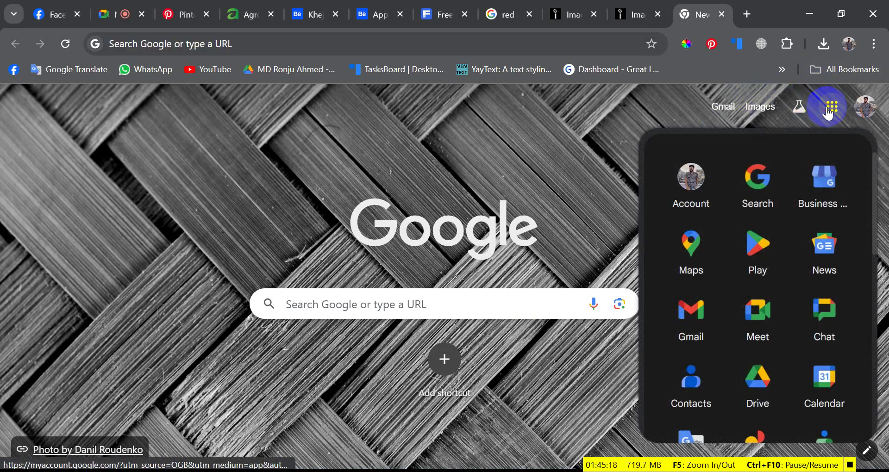
left_click(574, 215)
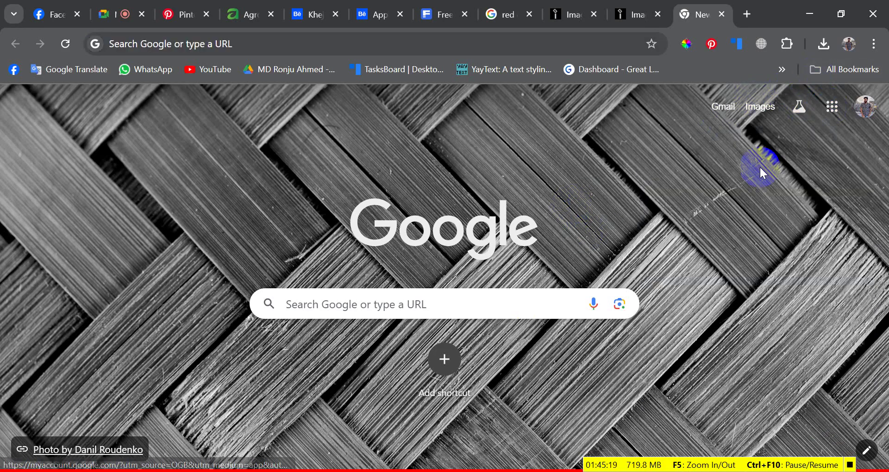
left_click(827, 114)
scroll(736, 290, "down", 5)
scroll(737, 294, "up", 3)
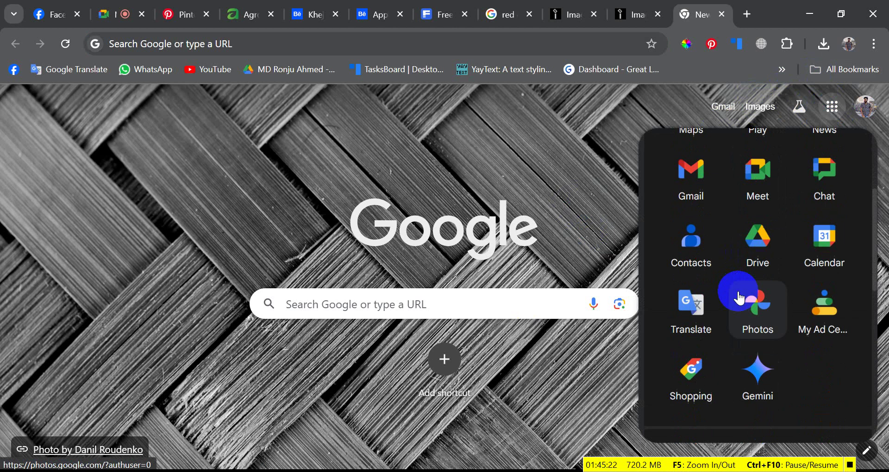
scroll(738, 294, "down", 3)
left_click(832, 350)
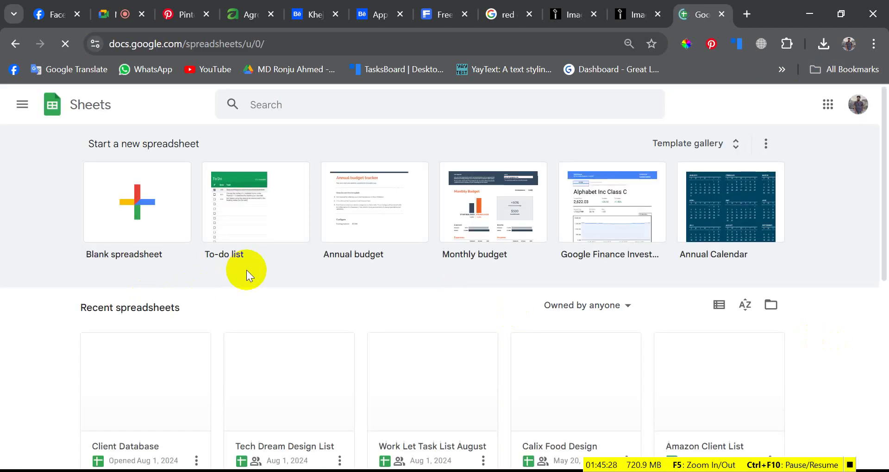
- Browse the recent spreadsheets and open Work Let Task List August
scroll(247, 273, "down", 2)
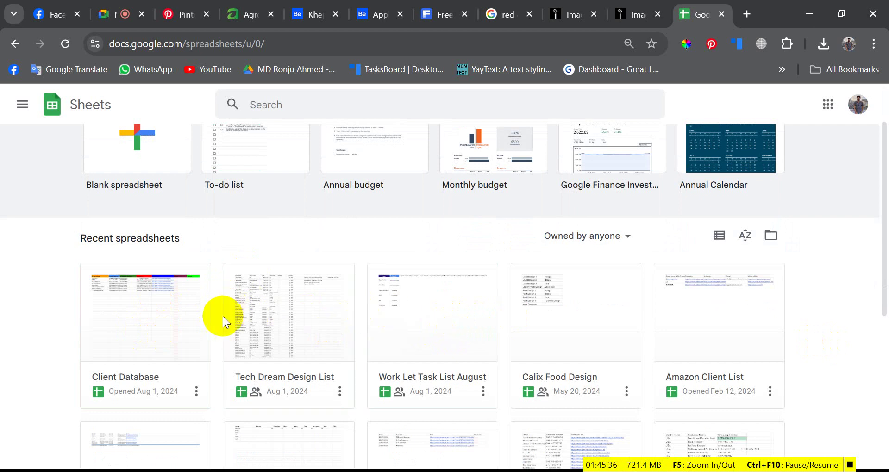
scroll(161, 331, "down", 2)
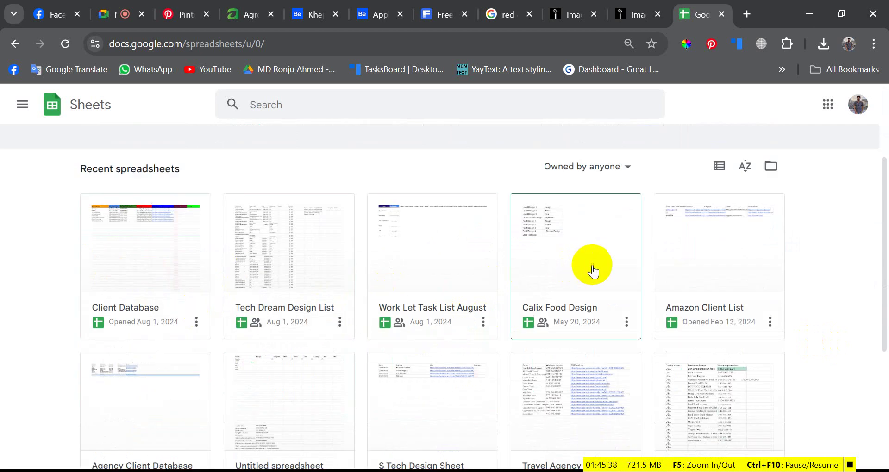
scroll(590, 269, "down", 1)
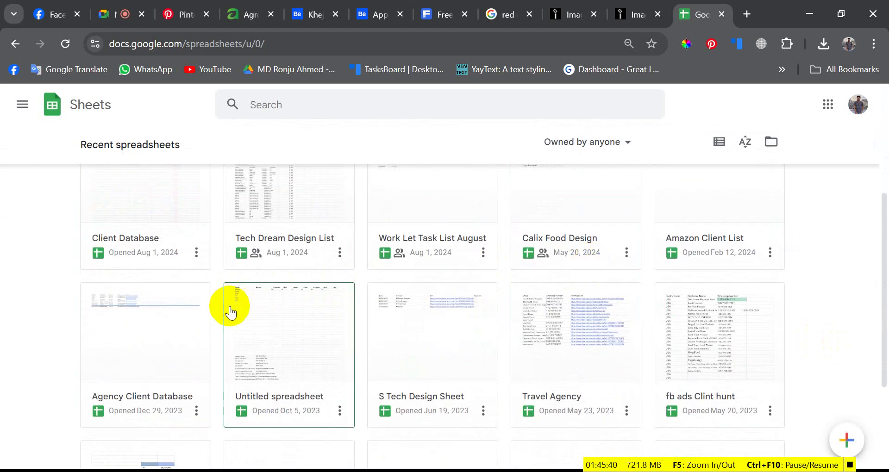
scroll(230, 310, "up", 2)
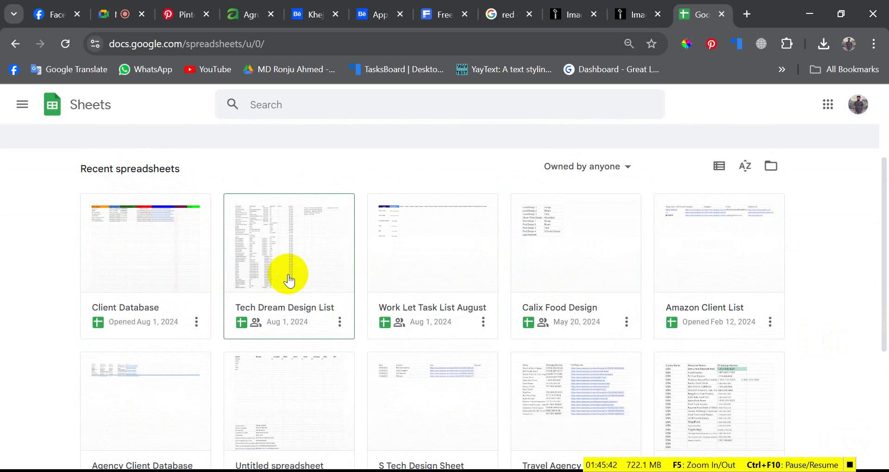
scroll(301, 277, "down", 3)
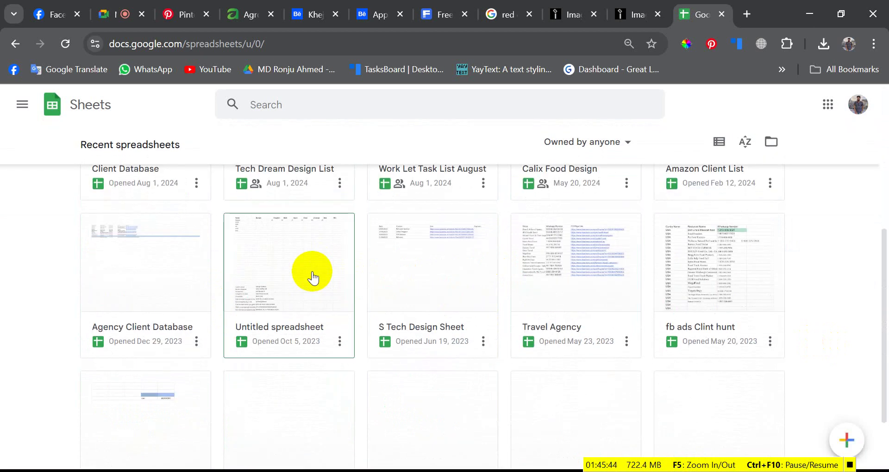
scroll(397, 293, "down", 2)
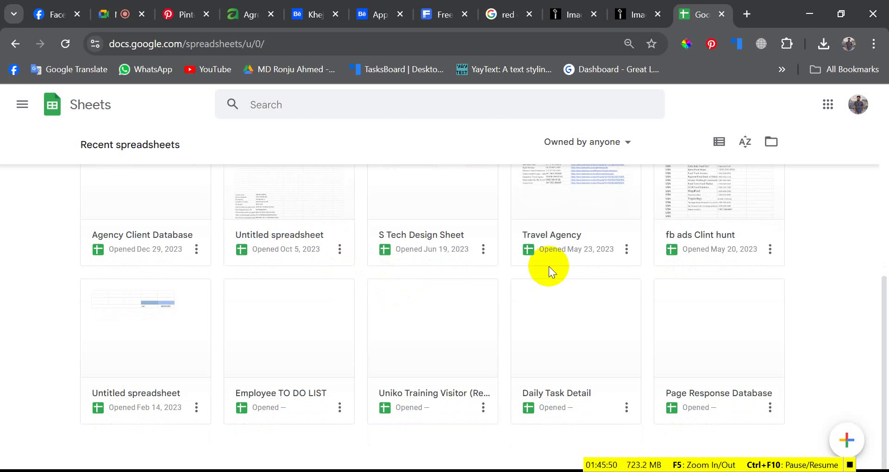
scroll(549, 266, "up", 8)
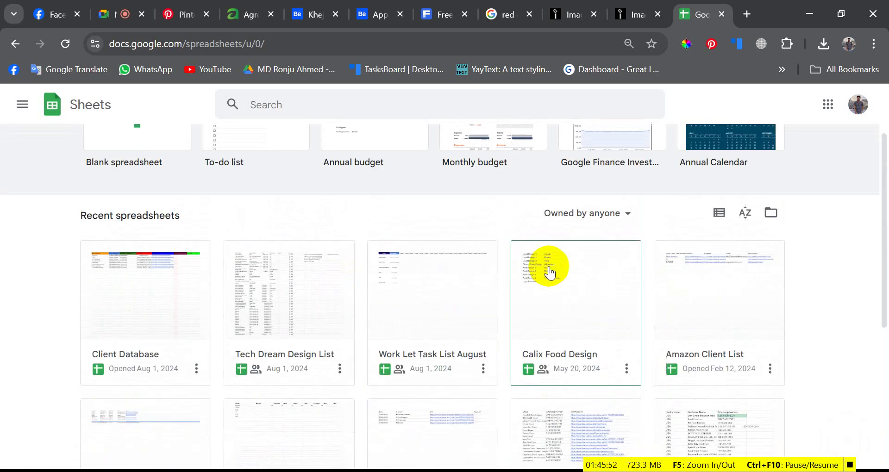
scroll(549, 271, "down", 3)
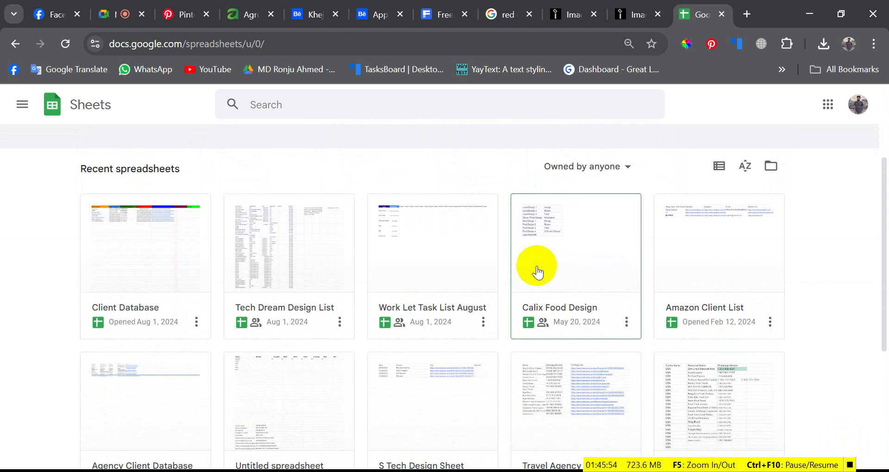
left_click(436, 266)
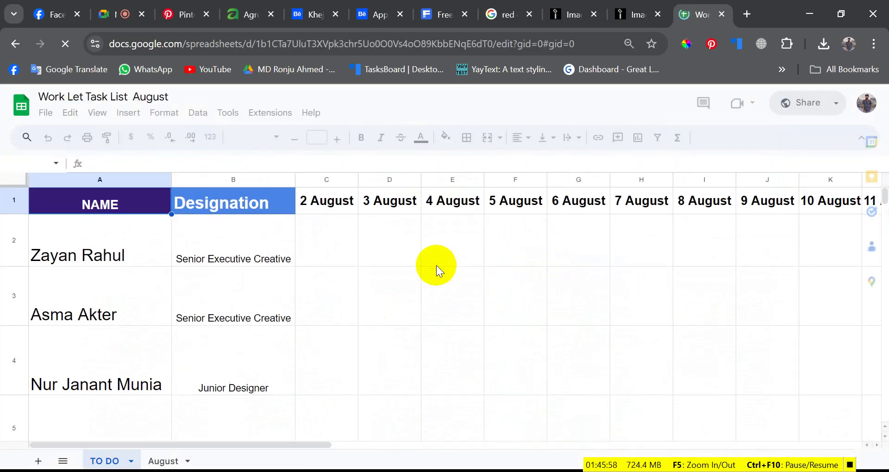
- View the August sheet, then go back to the Meet call and unmute the microphone
left_click(162, 462)
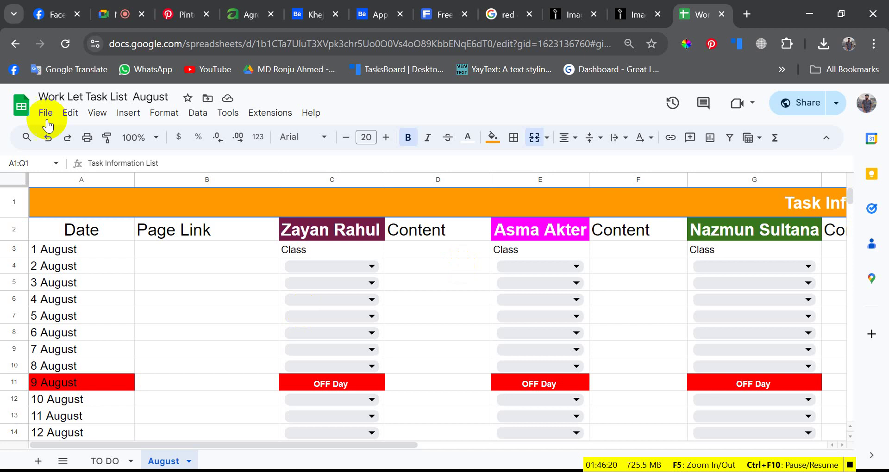
left_click(125, 14)
left_click(310, 444)
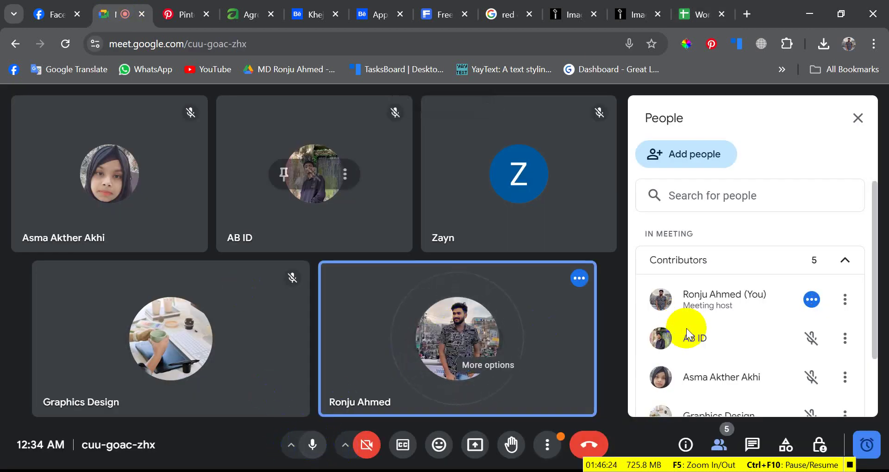
scroll(751, 361, "down", 2)
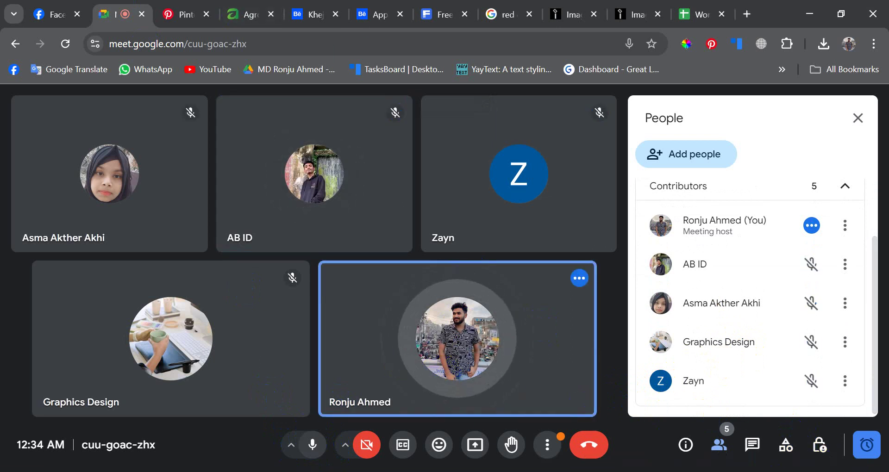
left_click(697, 14)
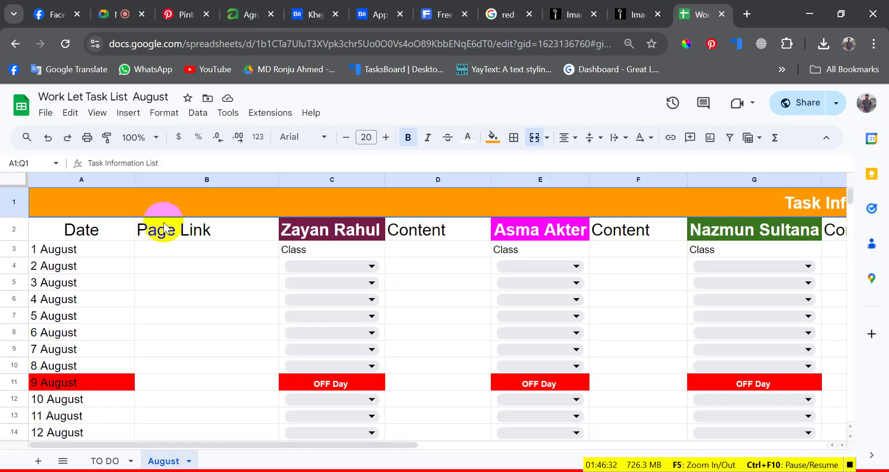
left_click(105, 461)
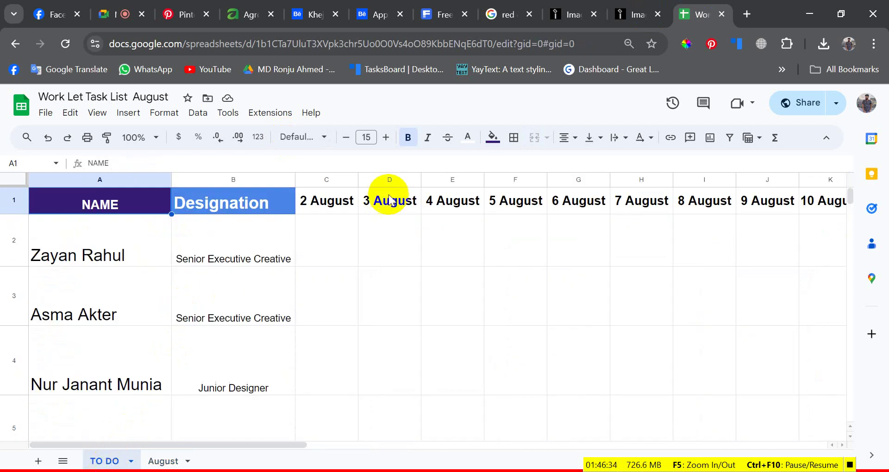
left_click(320, 246)
left_click(410, 235)
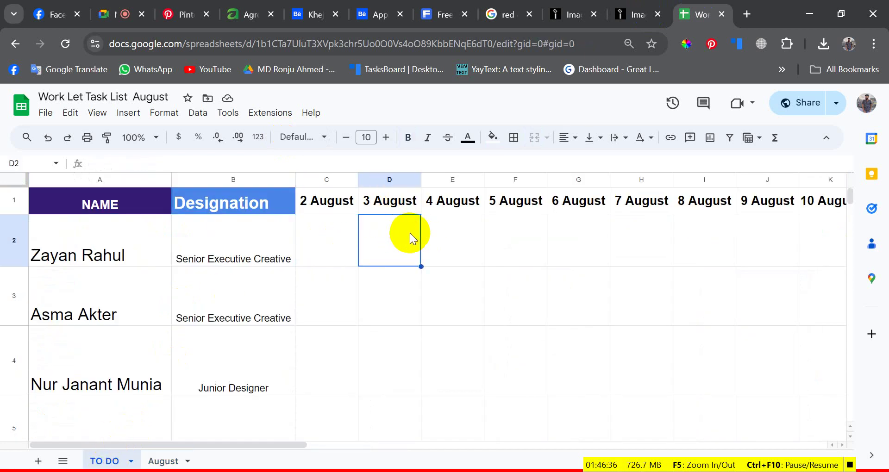
left_click(438, 233)
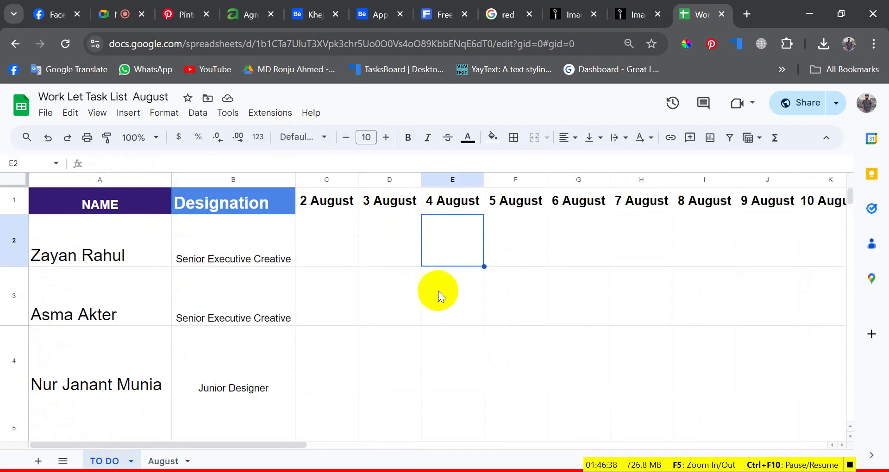
left_click(161, 461)
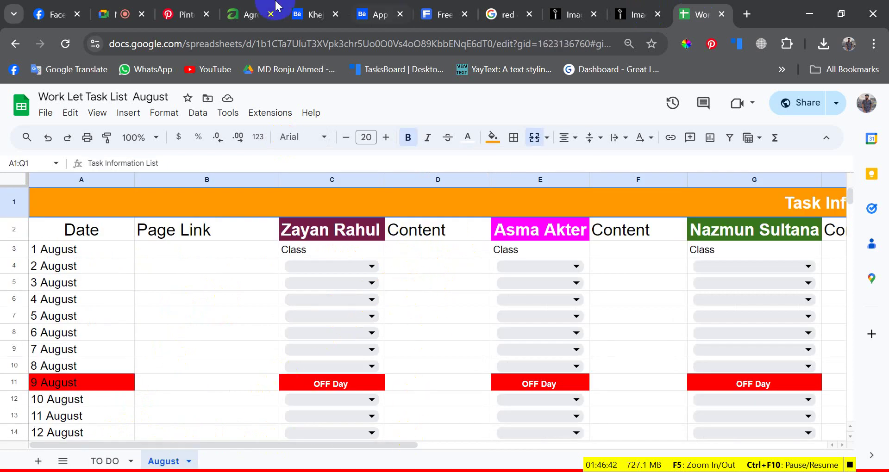
left_click(123, 14)
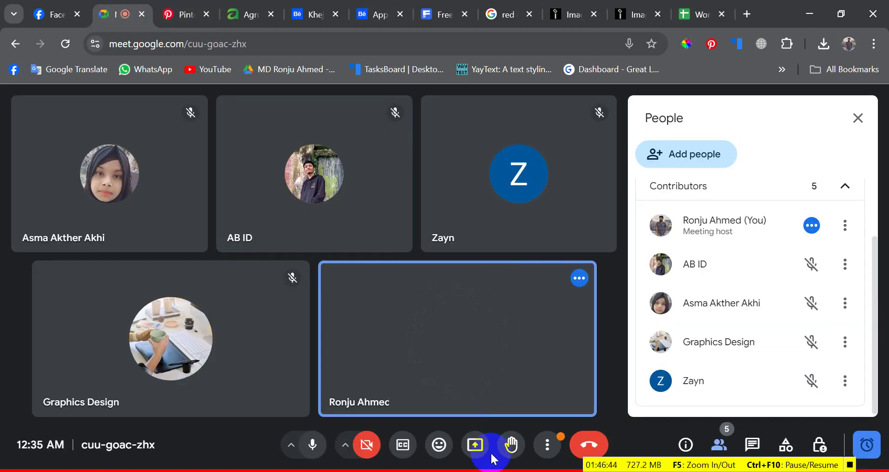
- Present the entire screen in Meet, dismiss the infinity mirror warning, and show the task list sheet
left_click(475, 445)
left_click(565, 131)
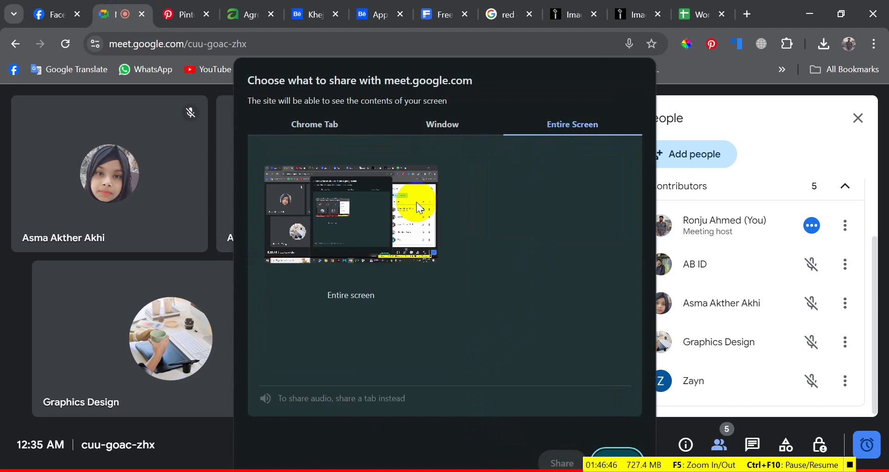
left_click(402, 202)
left_click(562, 463)
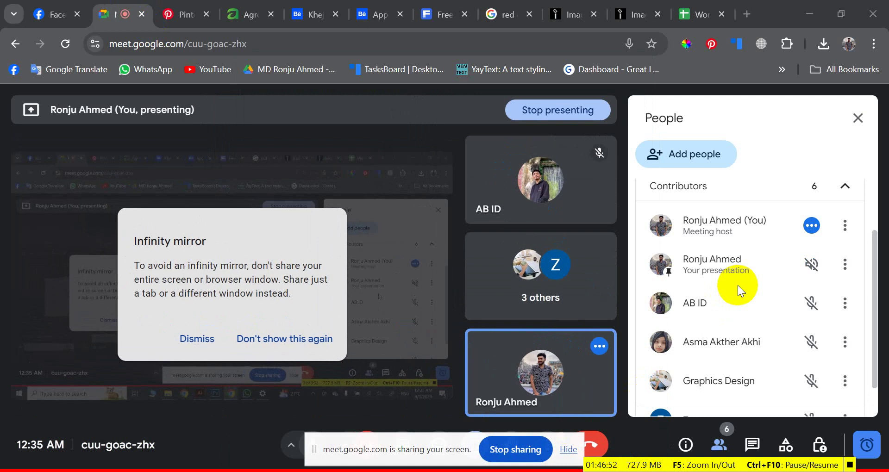
left_click(209, 342)
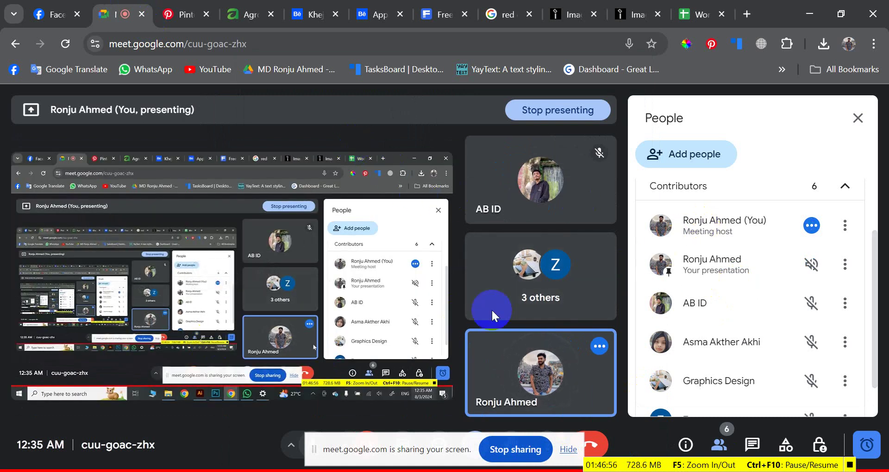
left_click(702, 7)
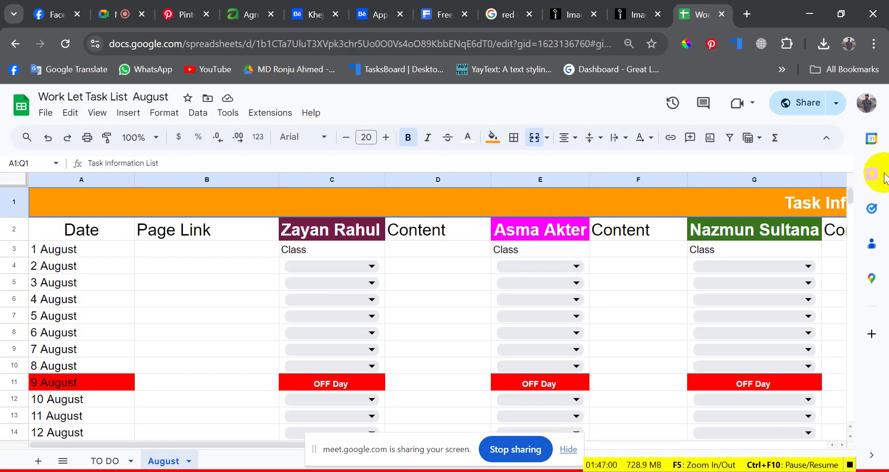
- Check the August sheet's Page Link cells B3–B6, then switch to the AgroHut Facebook photo post
left_click(115, 7)
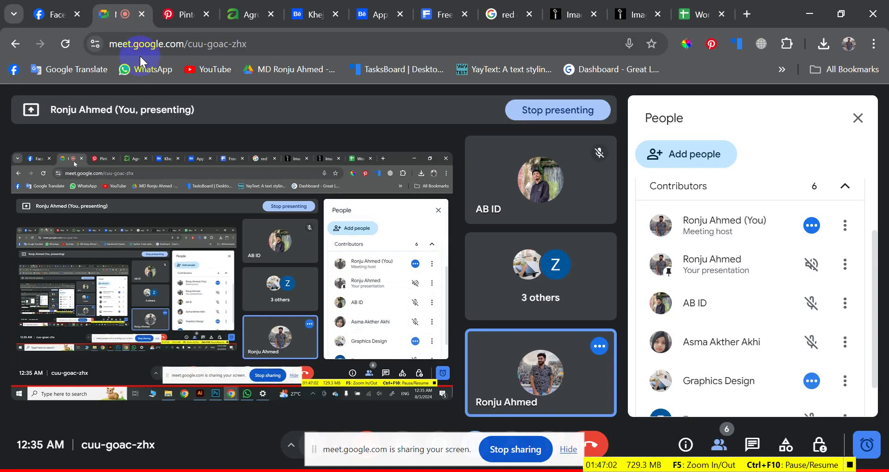
left_click(687, 6)
left_click(176, 281)
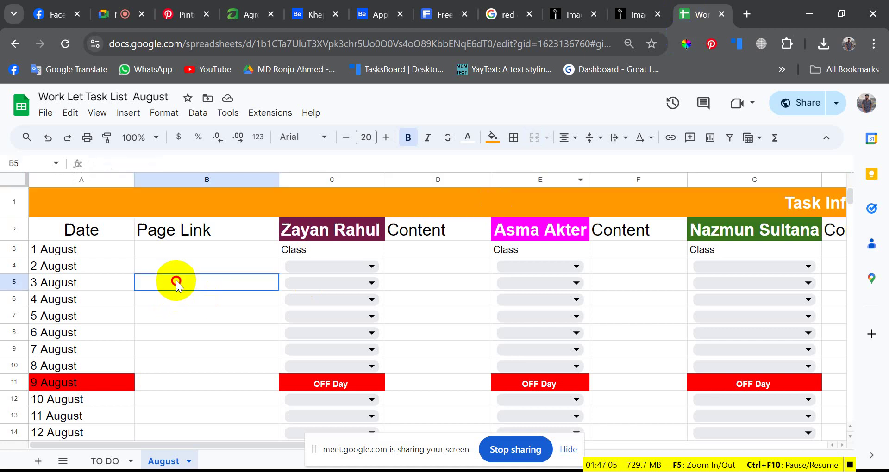
left_click(212, 254)
scroll(317, 381, "down", 1)
scroll(317, 380, "up", 1)
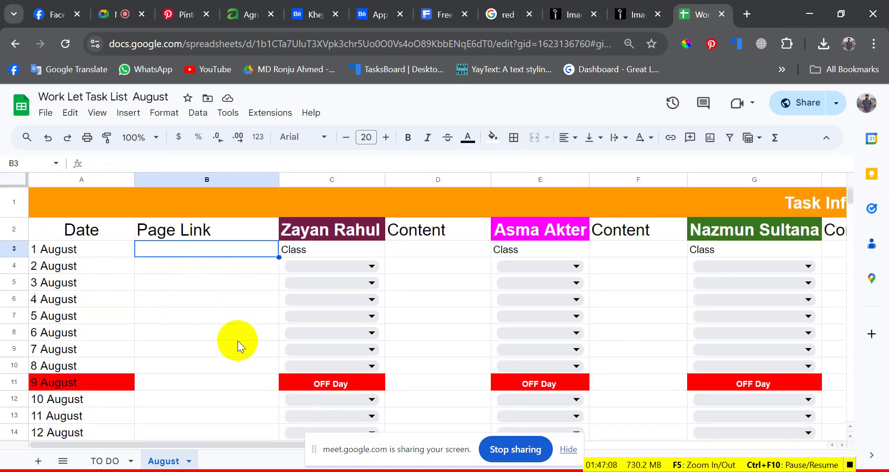
left_click(165, 281)
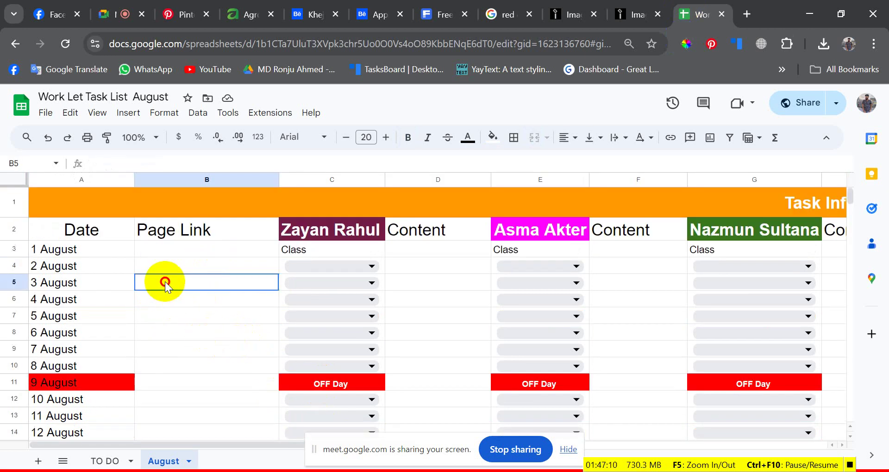
left_click(166, 301)
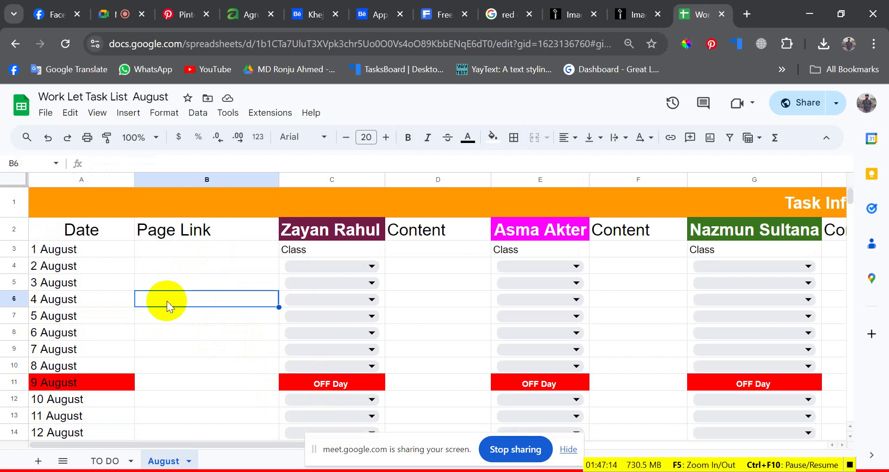
left_click(180, 284)
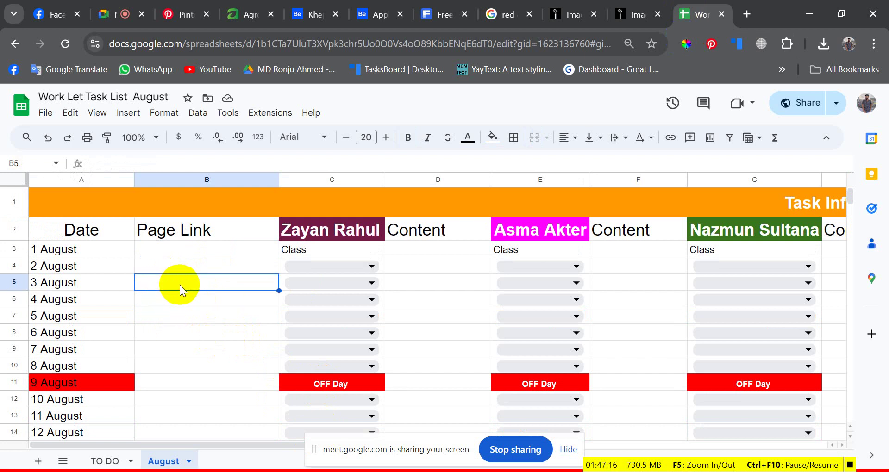
left_click(181, 268)
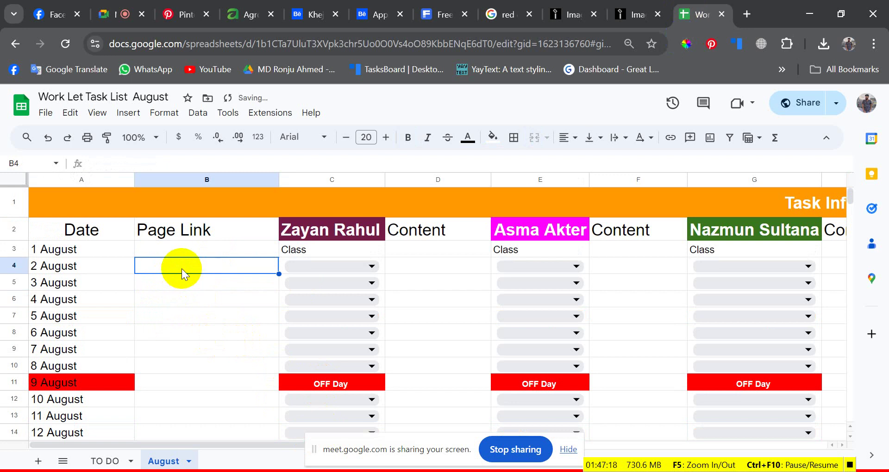
left_click(186, 289)
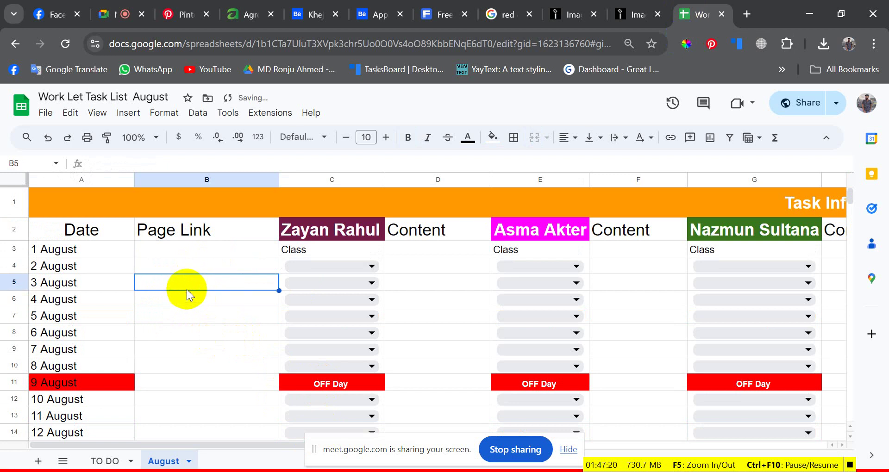
left_click(58, 13)
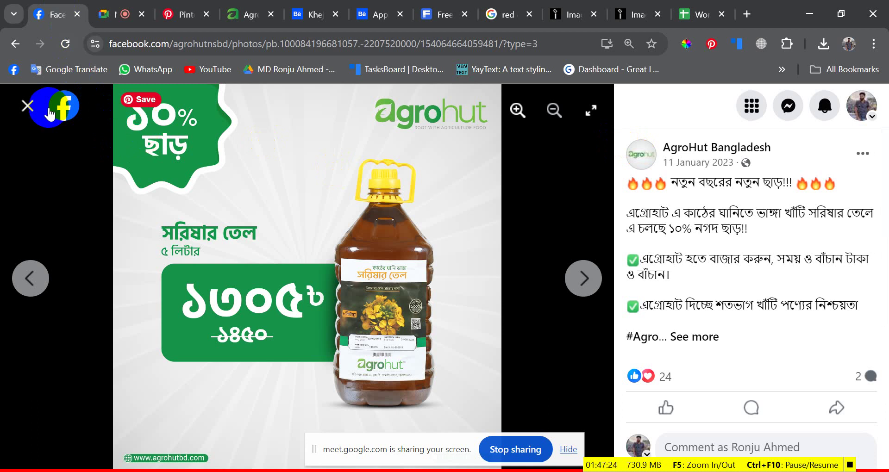
- Close the photo viewer and open the AgroHut Bangladesh page's Posts view
left_click(29, 106)
scroll(195, 185, "down", 10)
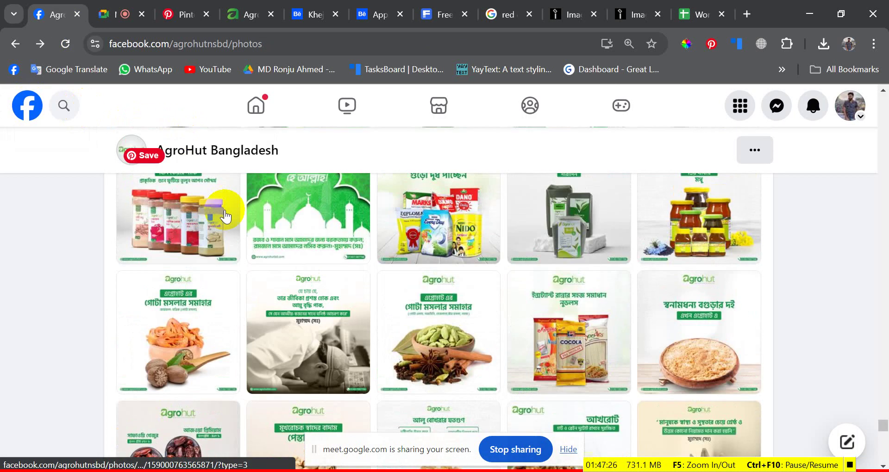
scroll(225, 216, "up", 10)
left_click(211, 151)
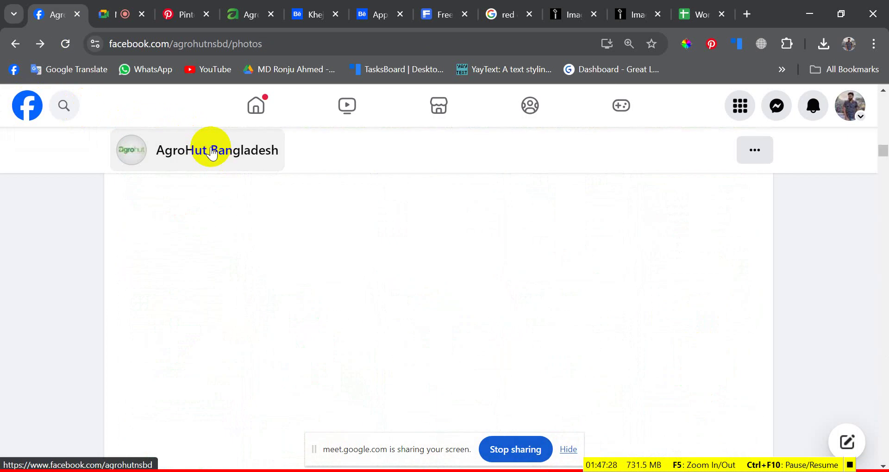
scroll(242, 248, "down", 10)
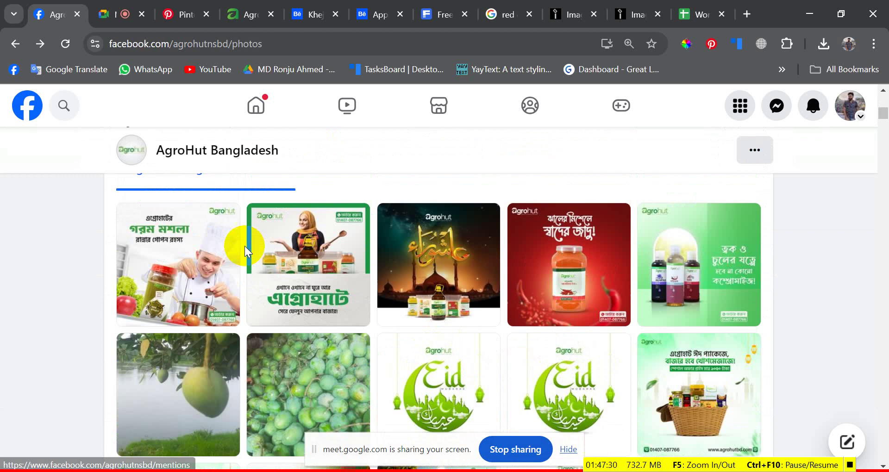
scroll(248, 244, "up", 3)
left_click(131, 189)
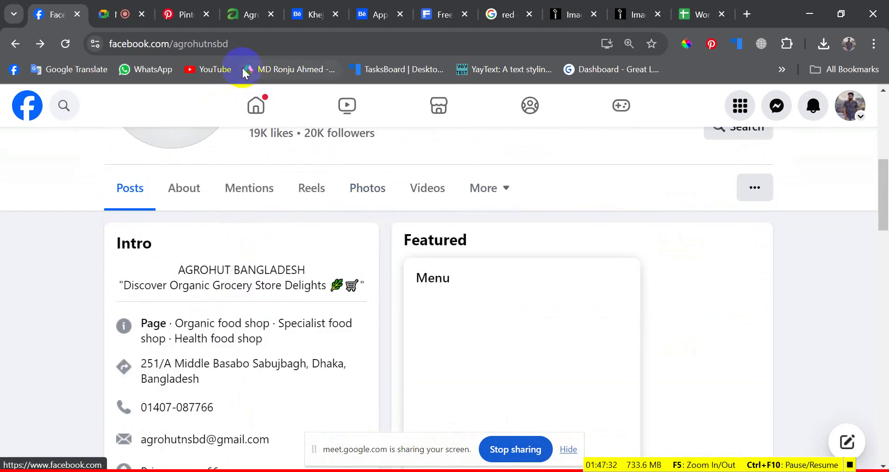
- Copy the AgroHut Bangladesh page URL from the address bar and return to the task list sheet
left_click(267, 46)
left_click(267, 48)
left_click_drag(297, 44, 76, 40)
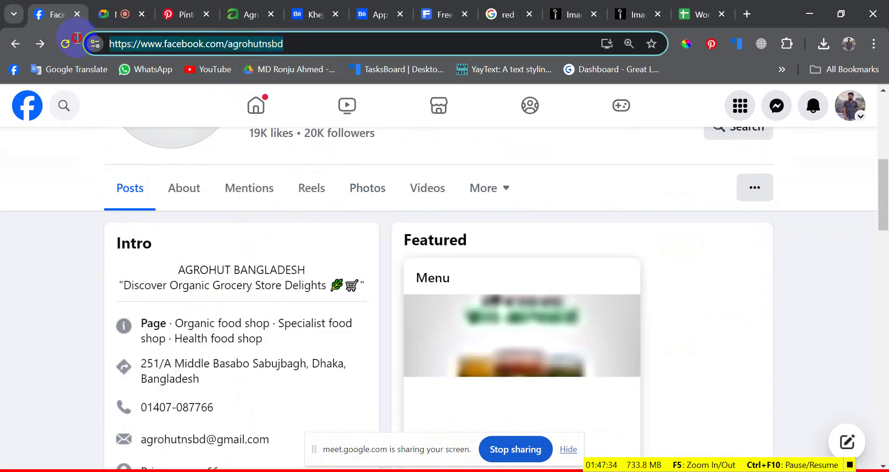
right_click(124, 46)
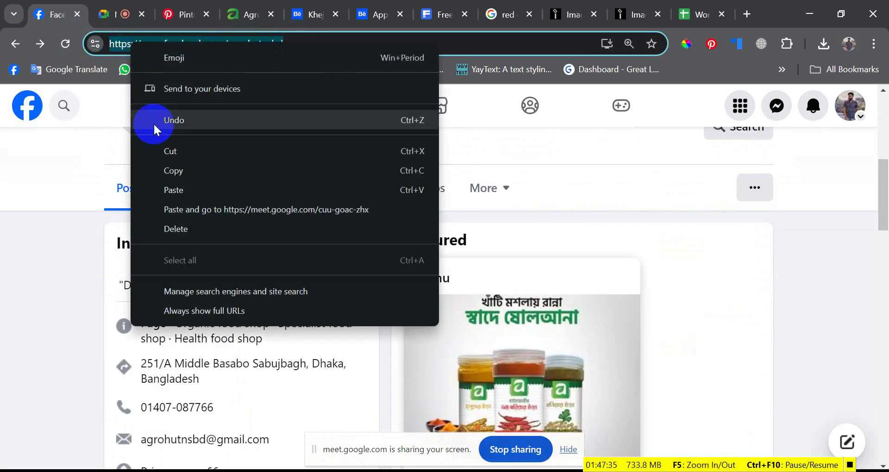
left_click(159, 171)
left_click(729, 6)
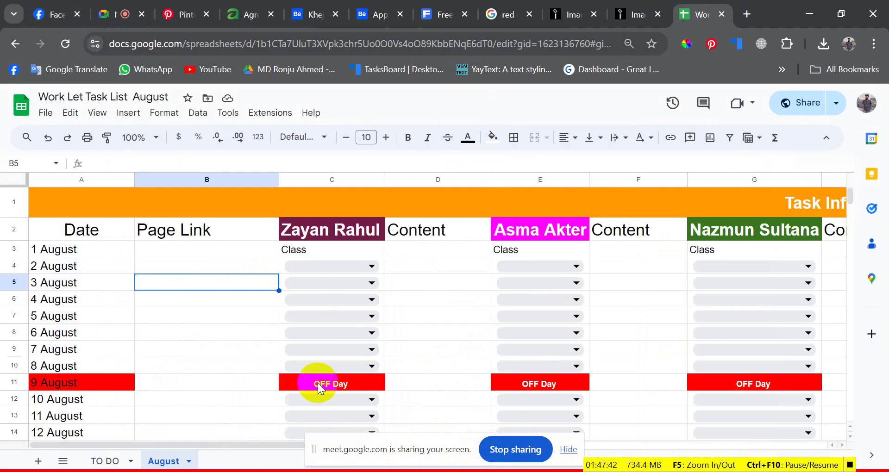
- Paste the AgroHut Facebook page link into Page Link cell B5 for 3 August
left_click(238, 300)
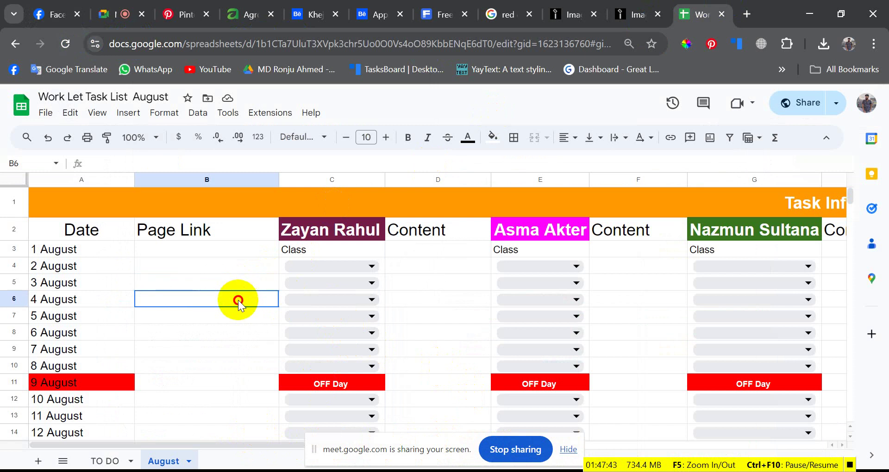
left_click(233, 272)
left_click(222, 280)
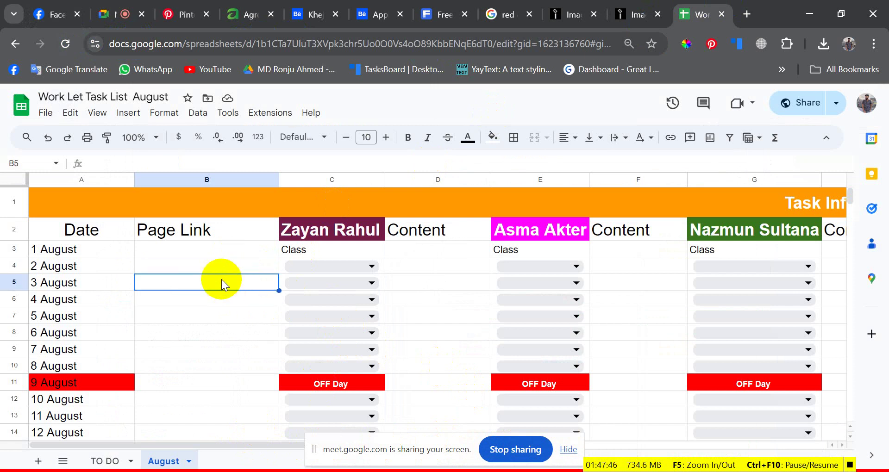
key("ctrl+v")
left_click(225, 312)
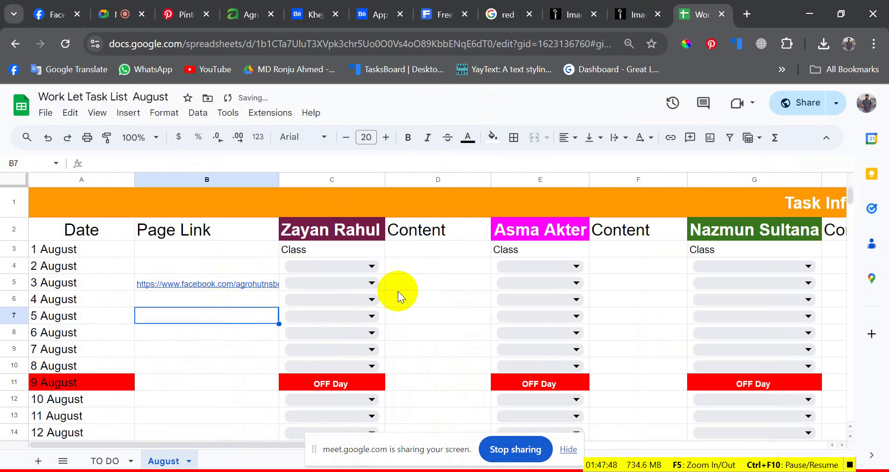
- Try editing the Content cell D5, then bring up Windows search
left_click(444, 284)
double_click(409, 280)
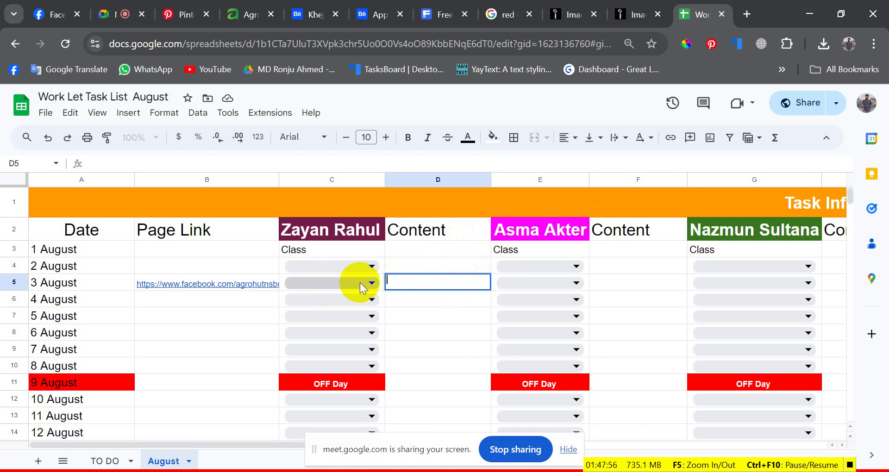
double_click(421, 283)
left_click(422, 283)
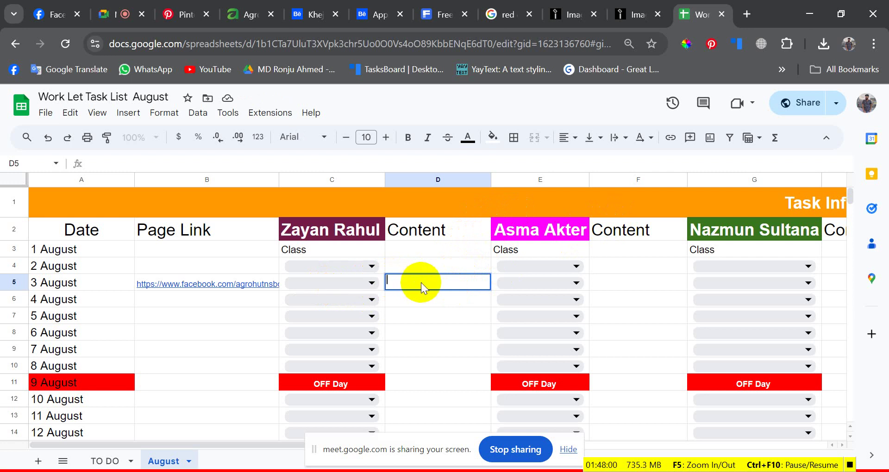
left_click(377, 471)
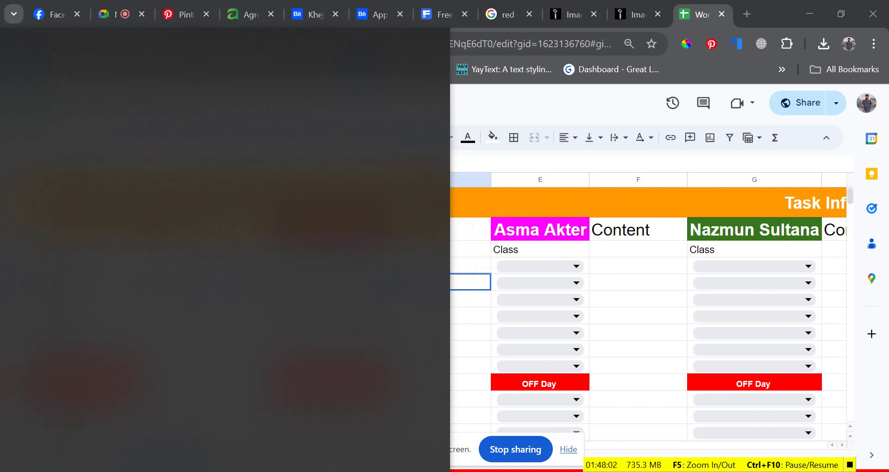
- Open a new Notepad note and write 'Product 1 : ঘি' in Bengali input
type("note")
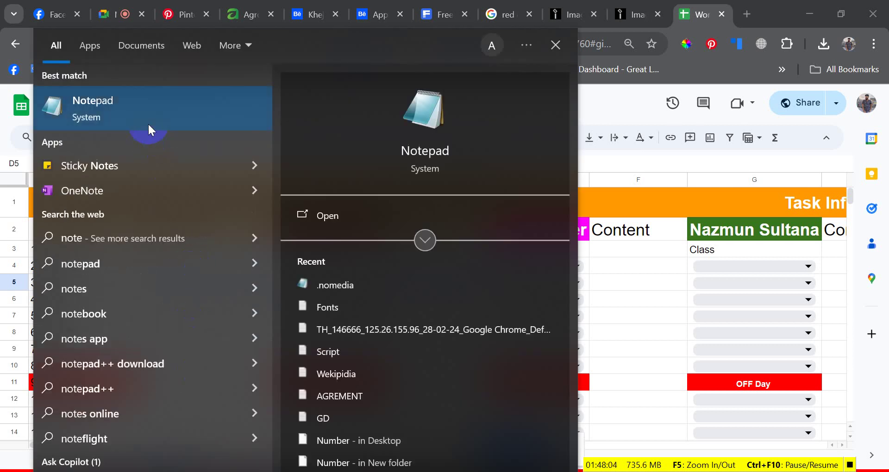
left_click(148, 123)
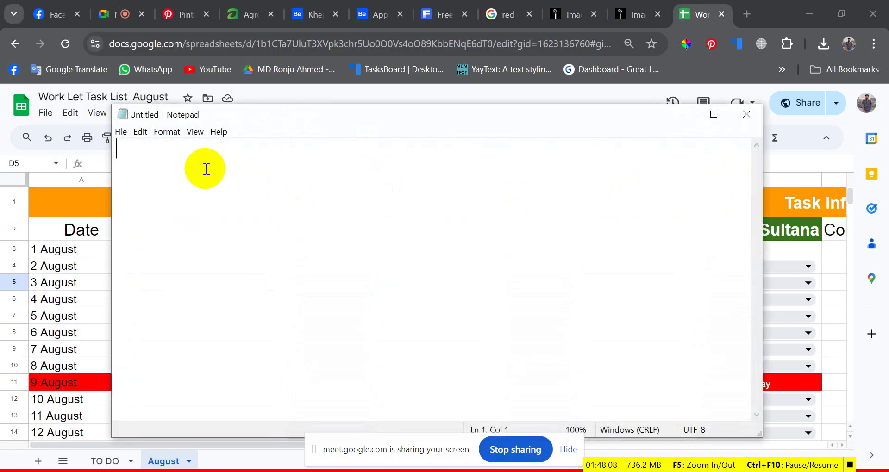
type("Produ")
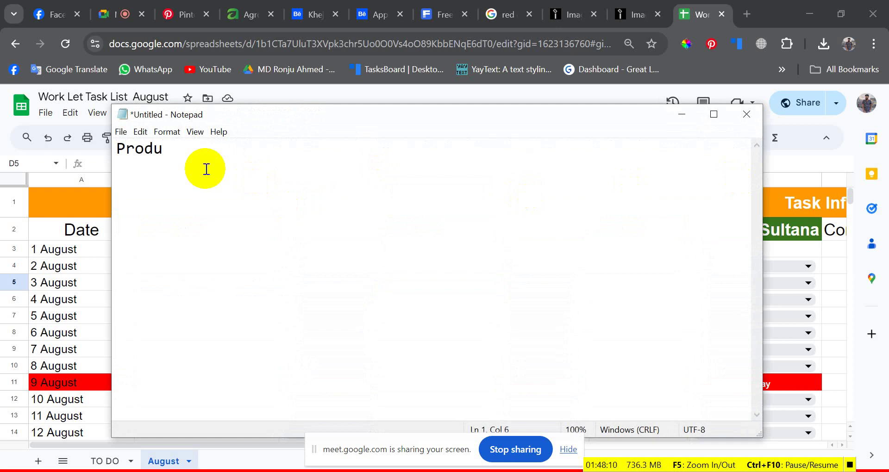
type("ct 1 : G")
key("alt")
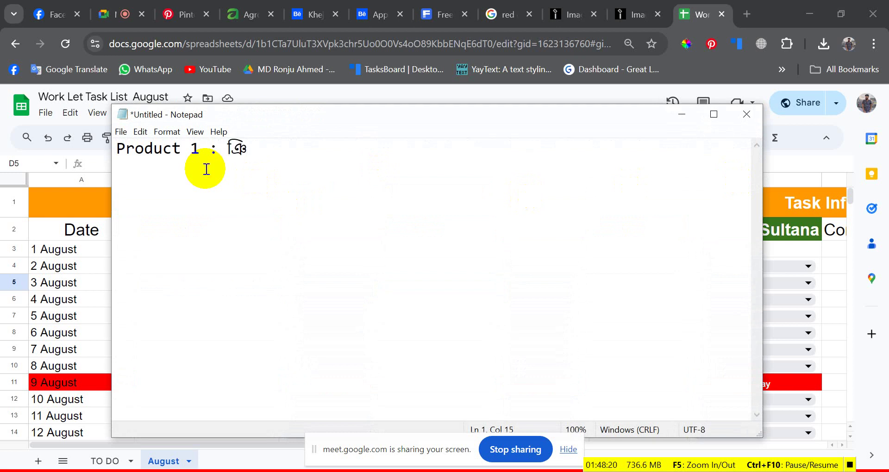
key("BackSpace")
type("থিথি")
key("BackSpace")
key("BackSpace")
key("BackSpace")
key("Return")
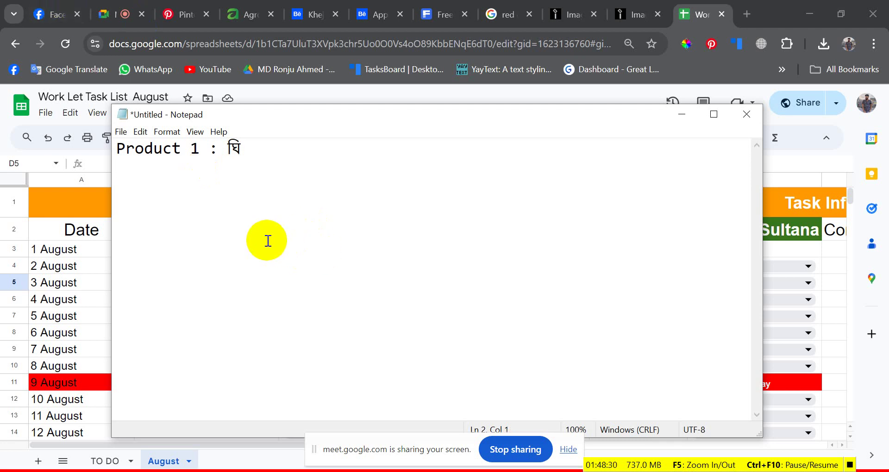
key("Return")
- Duplicate that line below and change it to 'Product ২ : ডিম'
left_click_drag(241, 153, 107, 158)
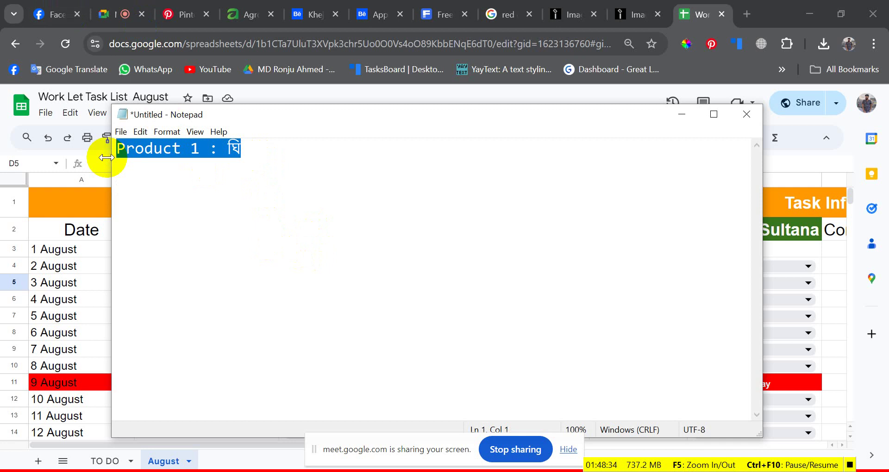
left_click(162, 191)
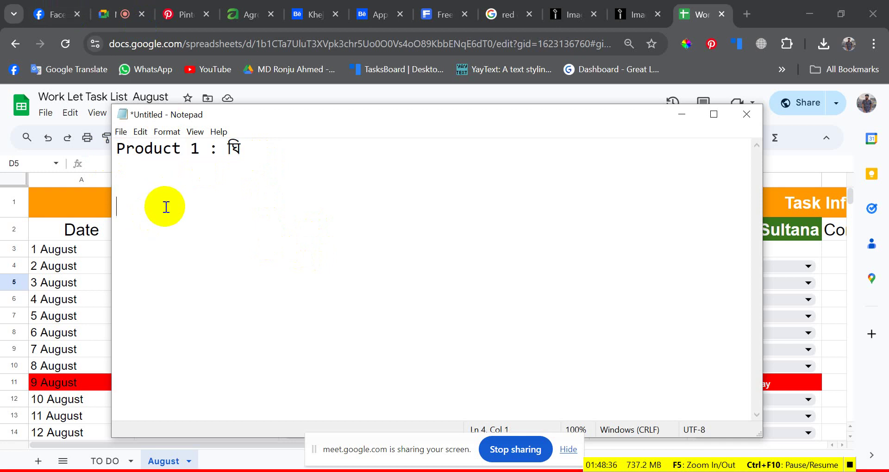
key("ctrl+v")
double_click(191, 205)
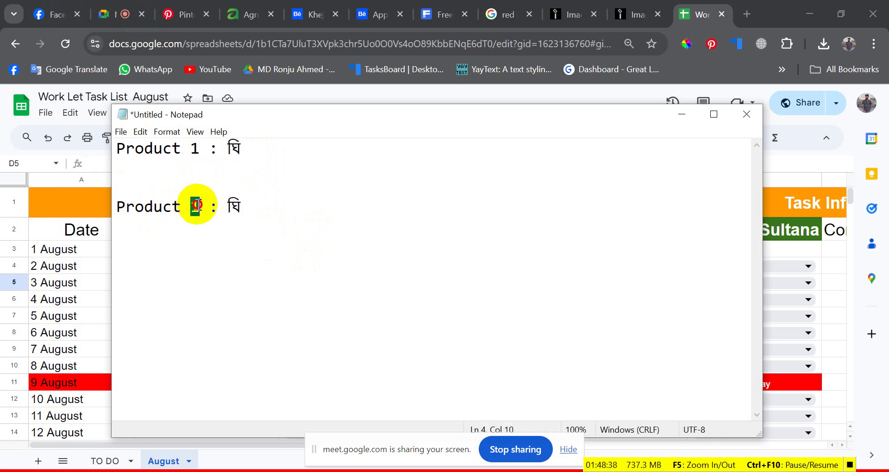
type("২")
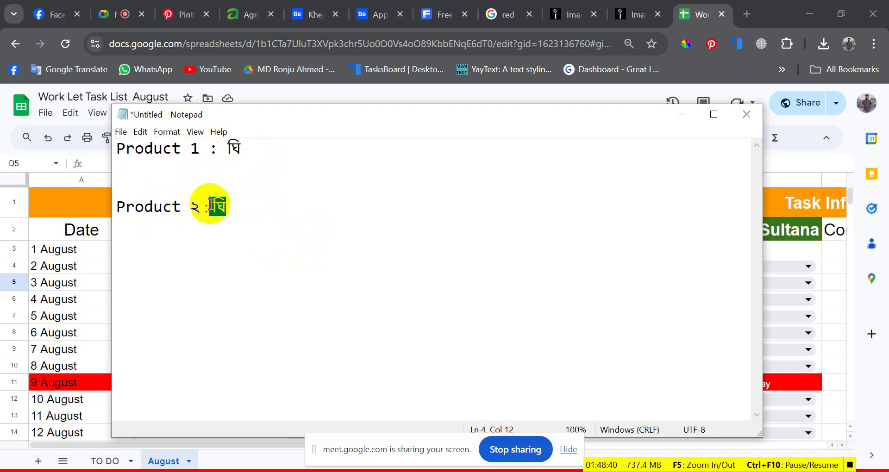
left_click_drag(215, 204, 229, 204)
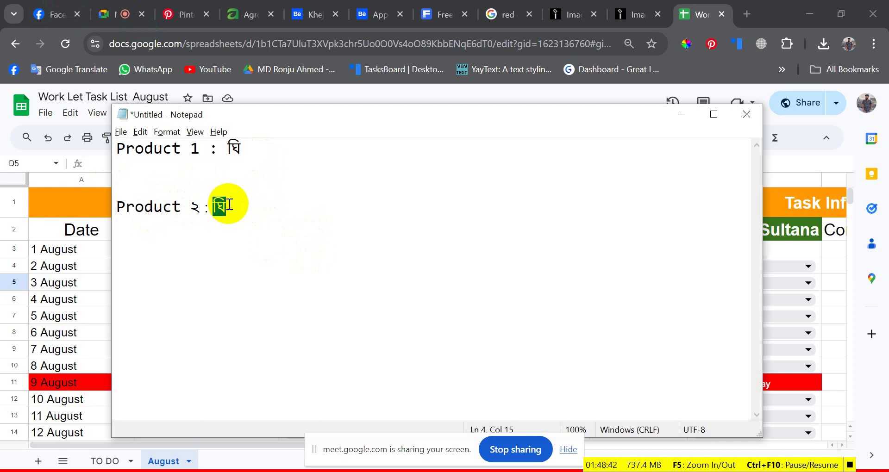
type("d")
key("BackSpace")
type("ম")
key("Return")
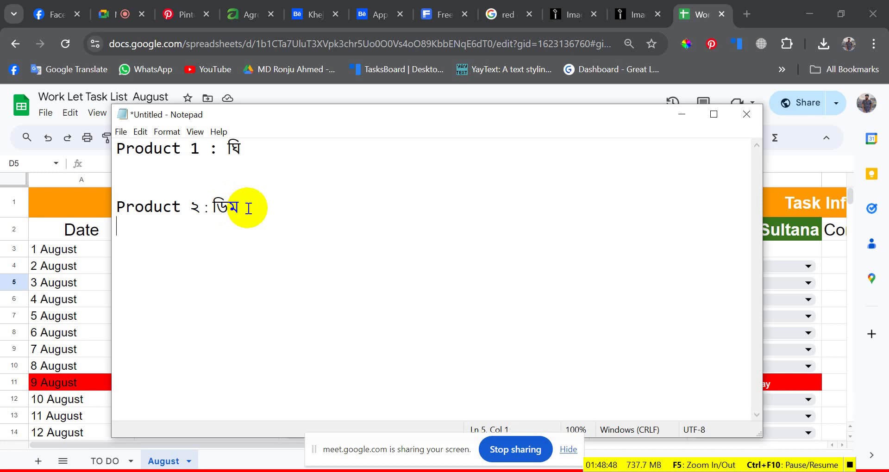
left_click(232, 170)
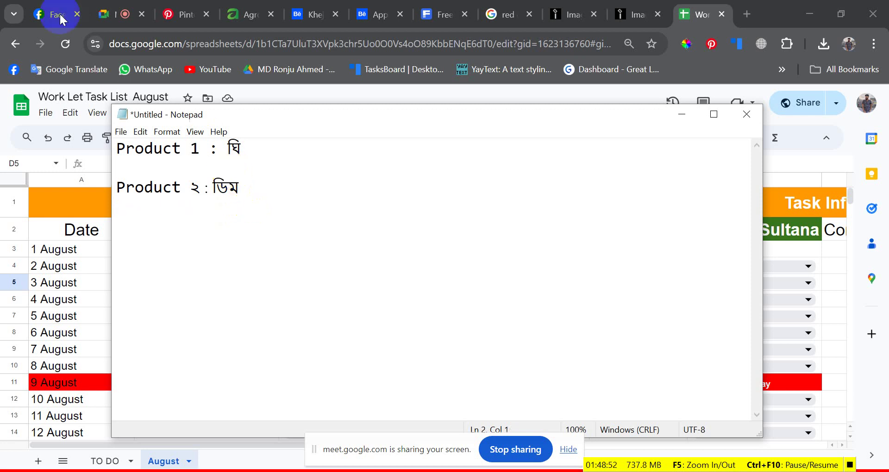
- Open AgroHut's Special Offer egg photo post (125 taka per dozen) from its photos, then return to Notepad
left_click(47, 5)
scroll(566, 313, "down", 8)
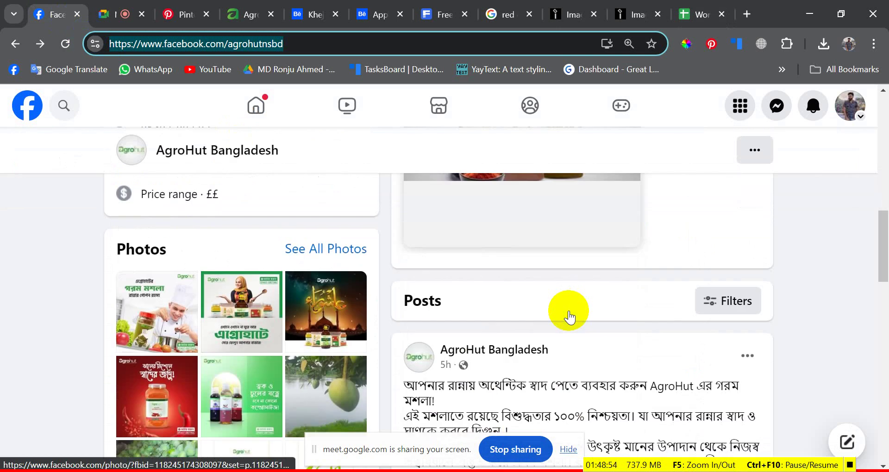
scroll(319, 222, "up", 3)
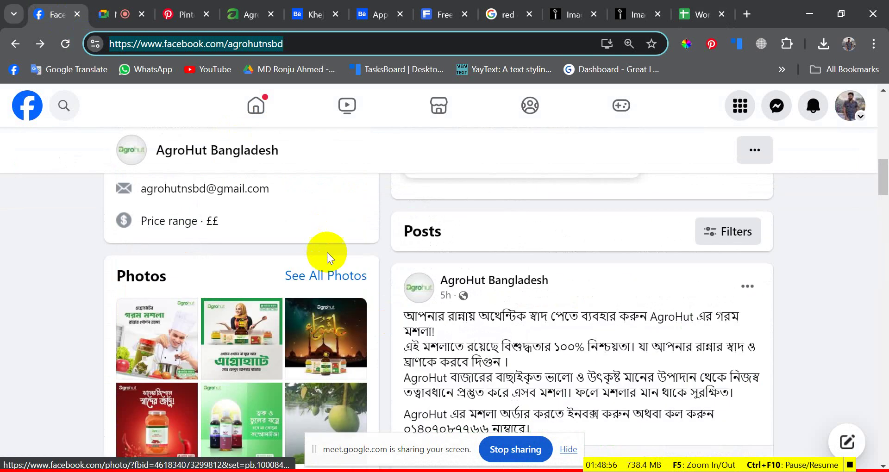
left_click(329, 277)
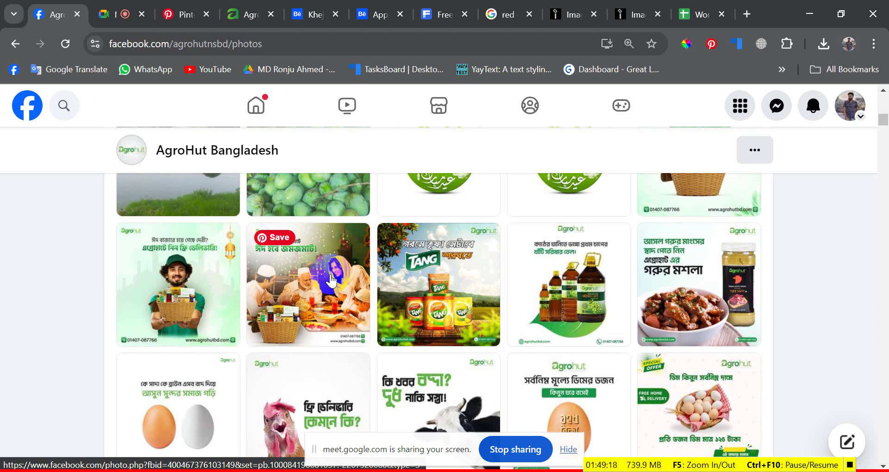
scroll(589, 374, "down", 3)
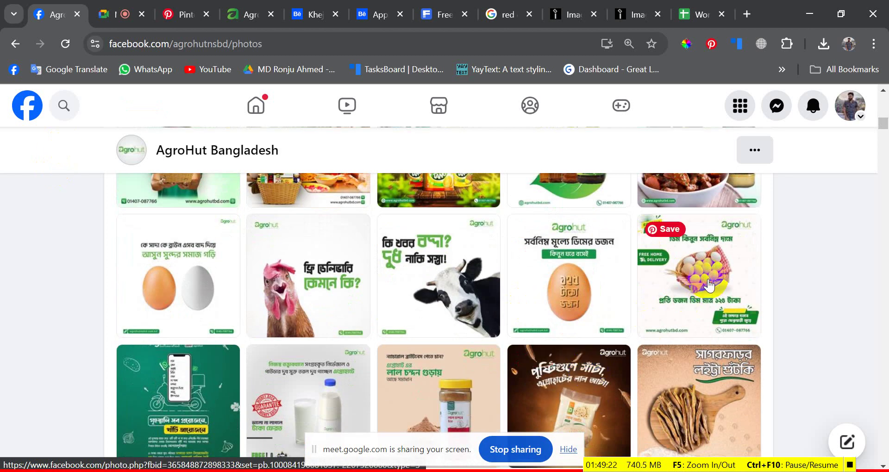
left_click(684, 301)
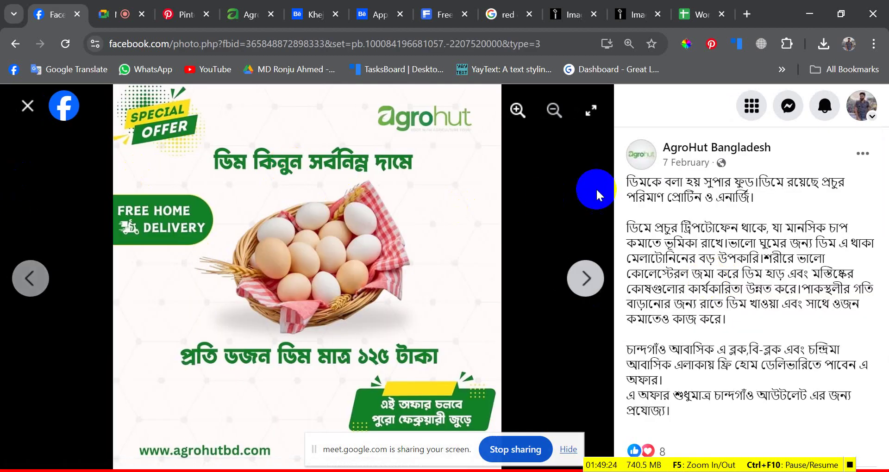
scroll(648, 278, "down", 1)
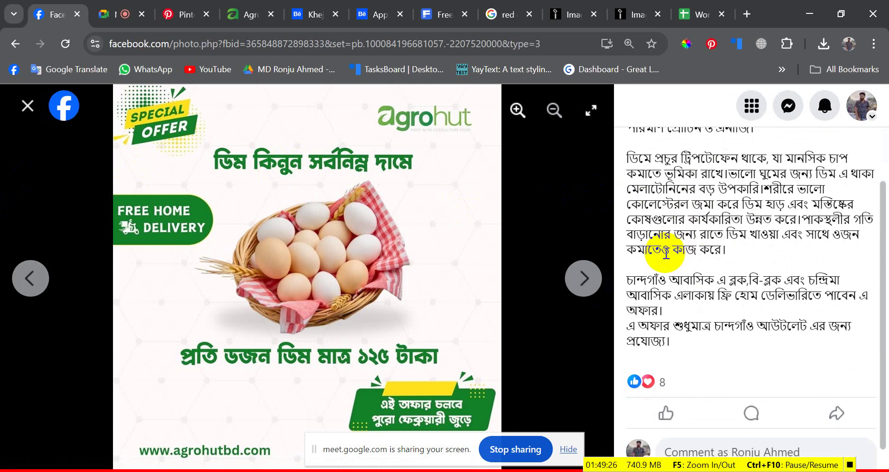
scroll(666, 253, "up", 1)
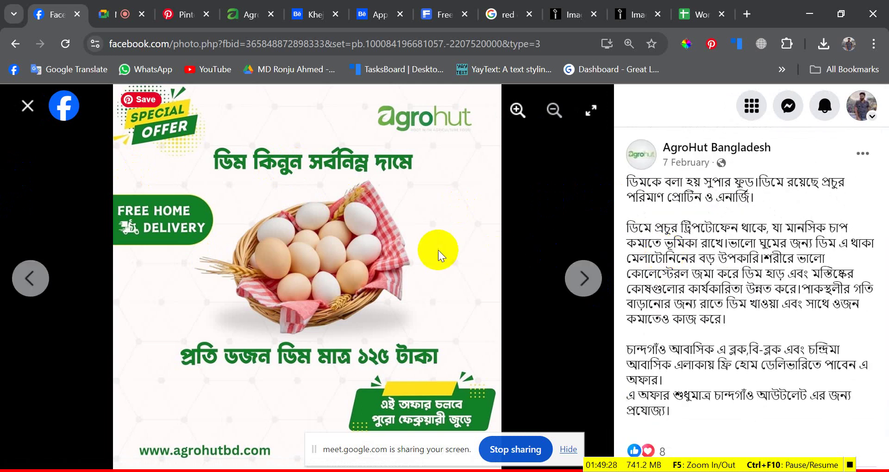
key("alt+Tab")
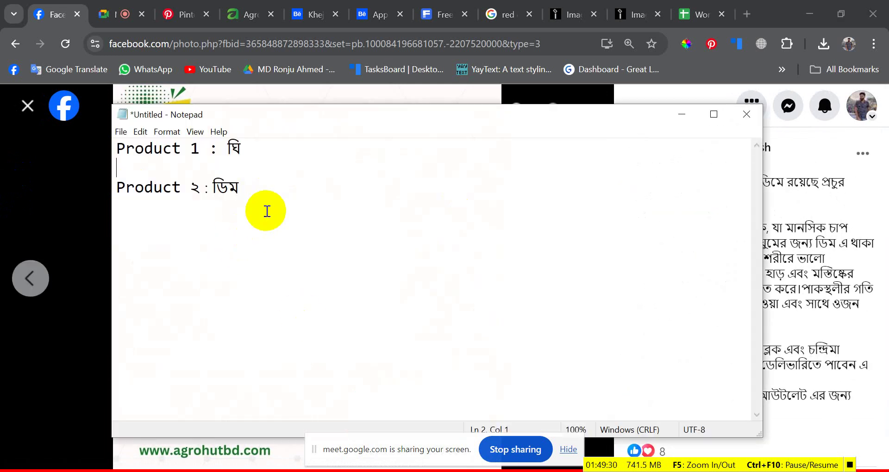
- Below the egg entry, type a first Bengali draft line ending in 'রাখুন', fixing typos
left_click(255, 214)
type("n")
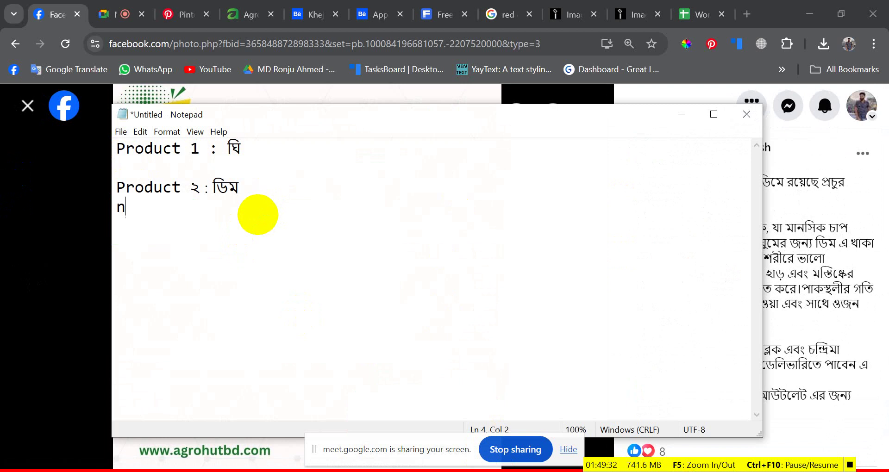
key("alt")
type("সু")
key("BackSpace")
key("BackSpace")
type("খঅ")
key("BackSpace")
type("াবার মেন")
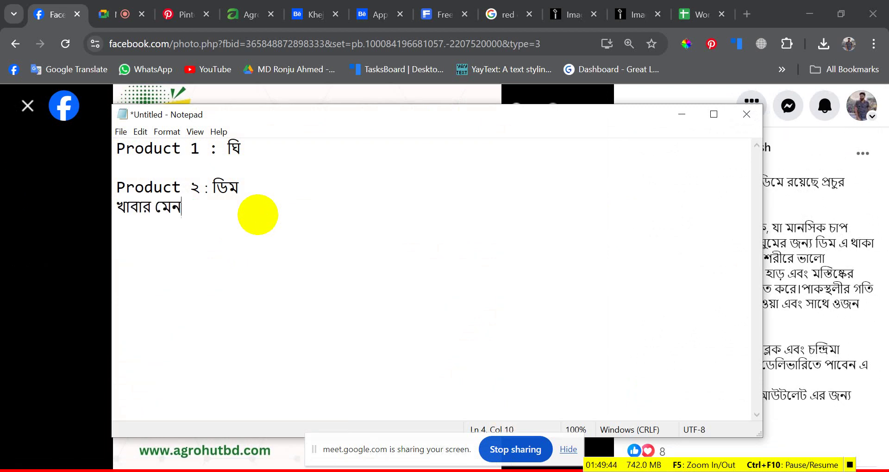
type("ু")
type("কে")
key("BackSpace")
key("BackSpace")
type("া")
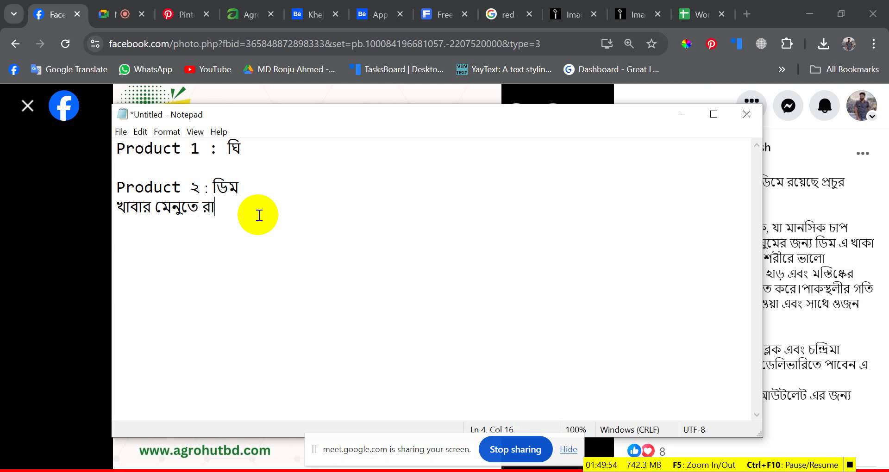
type("খুন")
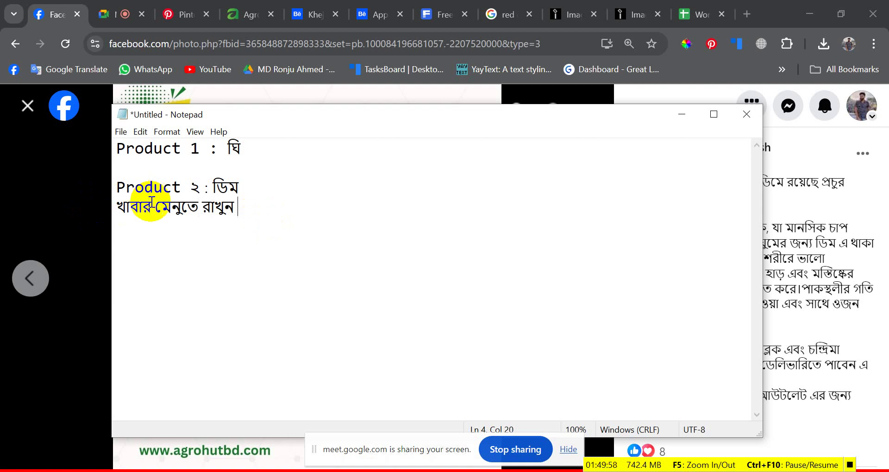
- Reword the line to 'দৈনিক নাস্তাতে রাখুন' by replacing its first and middle words
left_click_drag(156, 207, 106, 205)
type("দ্র")
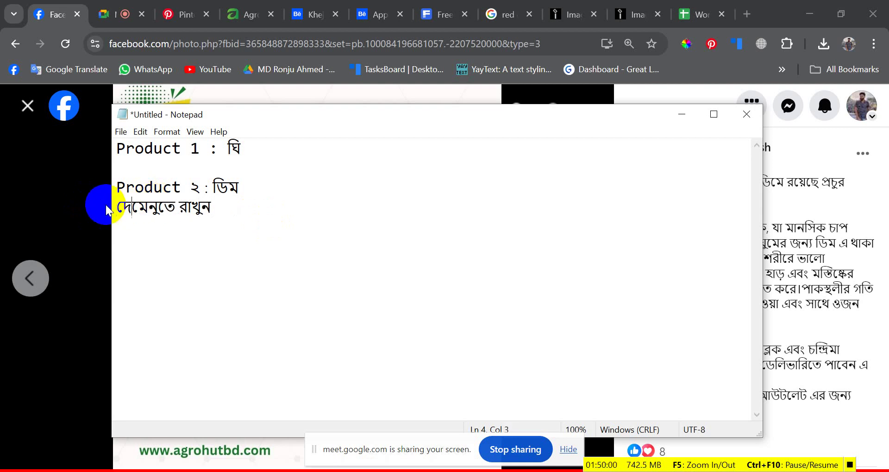
key("BackSpace")
key("BackSpace")
key("BackSpace")
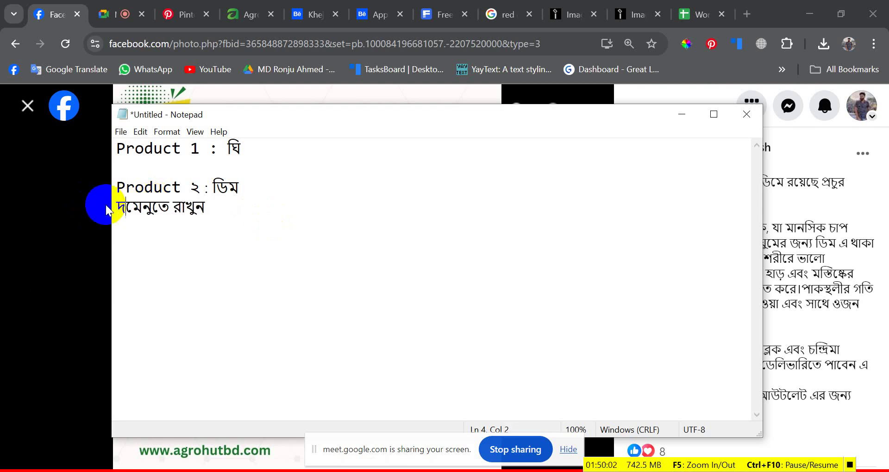
type("ধে")
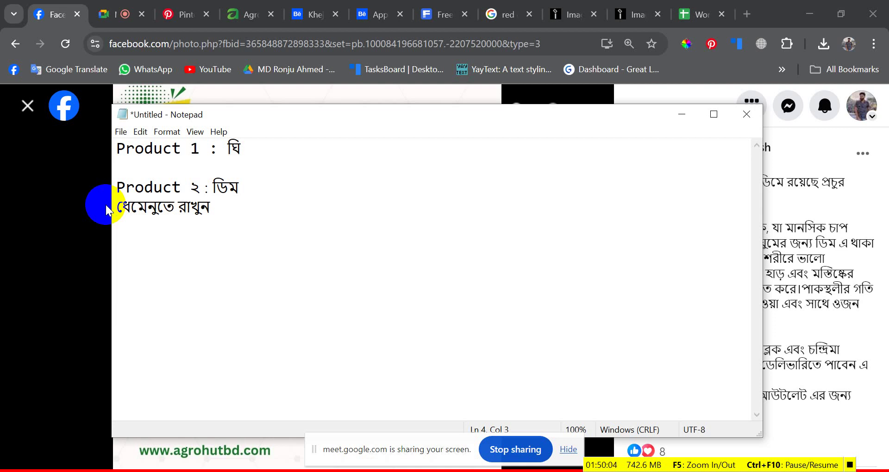
key("BackSpace")
key("BackSpace")
type("দে")
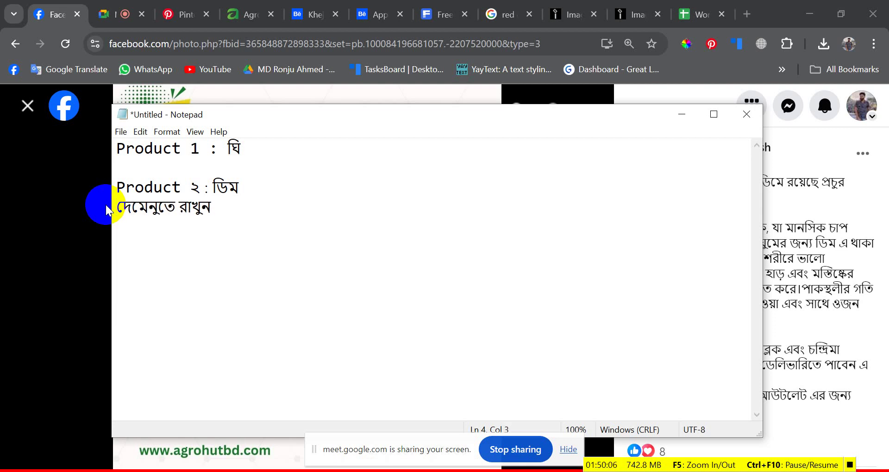
key("BackSpace")
key("BackSpace")
type("দৈনিক")
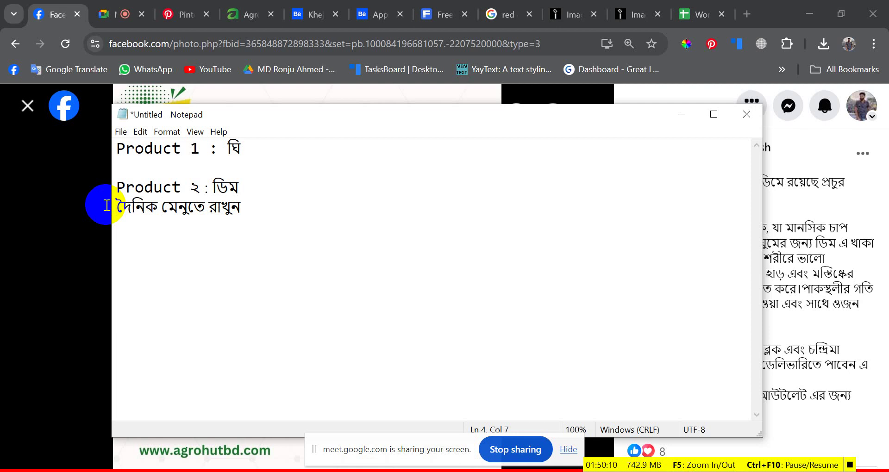
left_click_drag(162, 207, 190, 208)
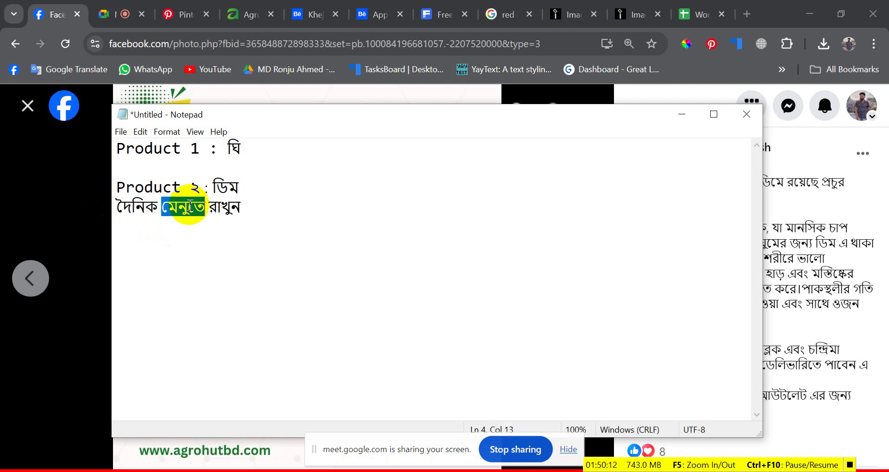
type("নাস")
type("্তাতে ")
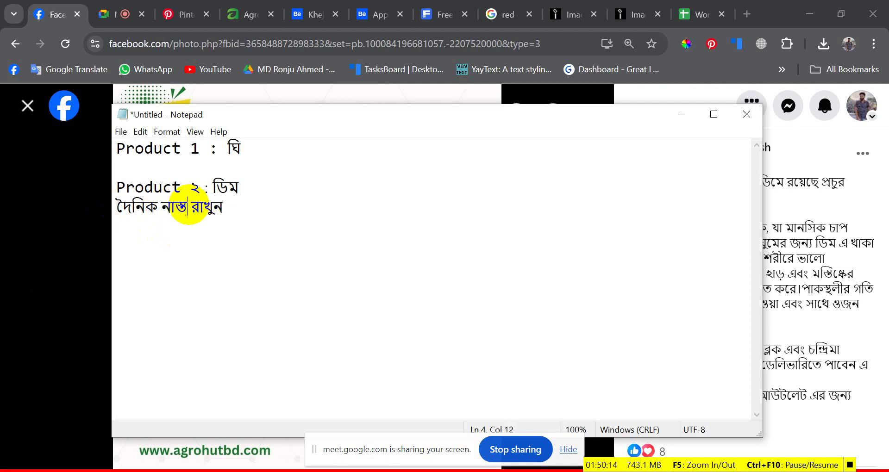
type("র")
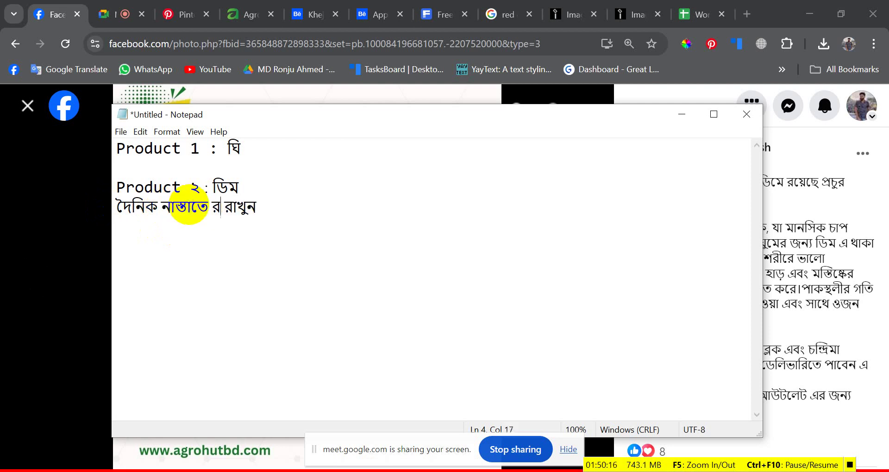
key("BackSpace")
type("রাখুন")
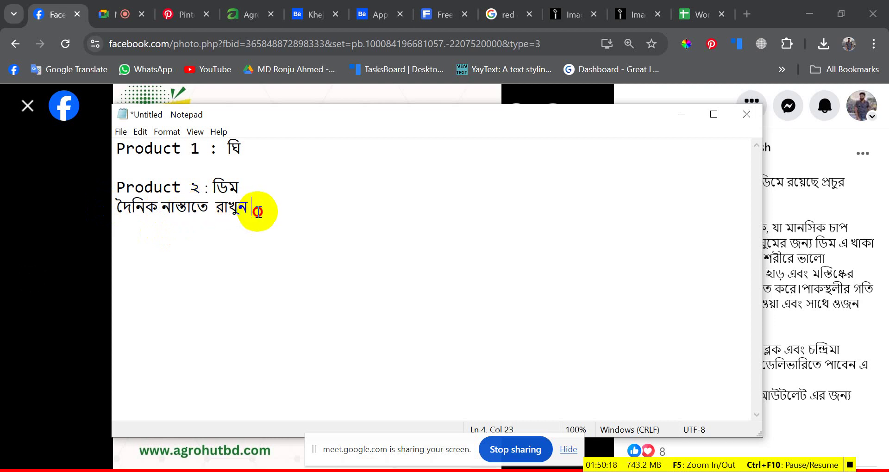
- Add 'পুষ্টিকর ডিম' as a second egg line and a blank line under the ghee heading
key("Return")
type("পুষ্টিত")
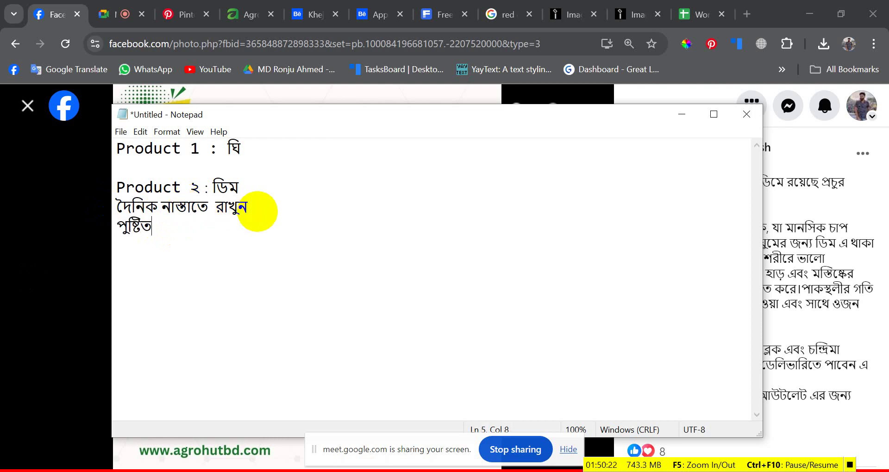
type("র")
key("BackSpace")
type("কর ডিম")
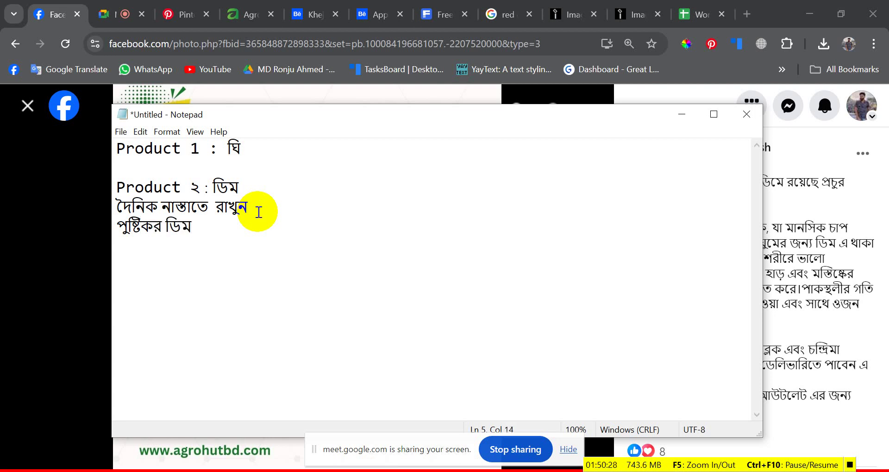
left_click(258, 148)
key("Return")
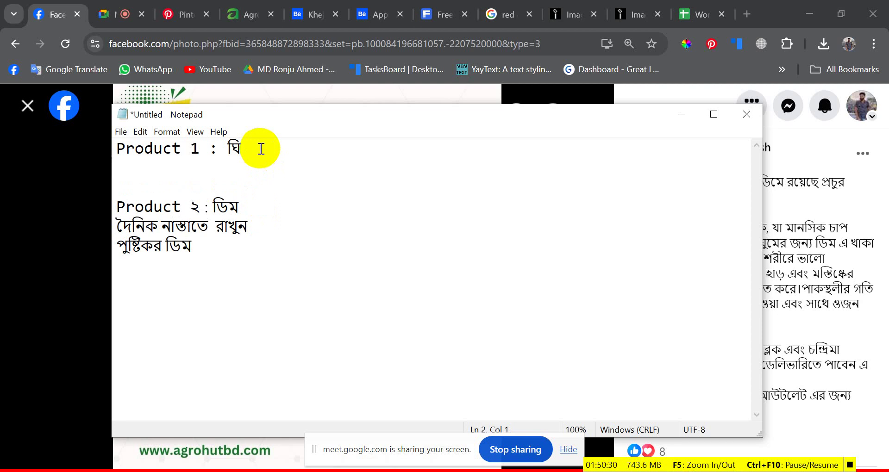
- On the empty line under Product 1 : ঘি, begin typing 'বৃষ্টির আমেজে খিচু…'
key("BackSpace")
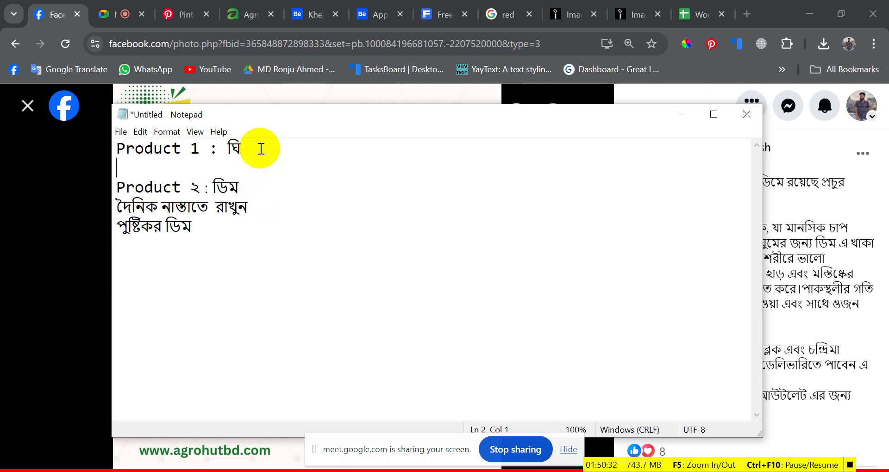
key("Return")
key("Up")
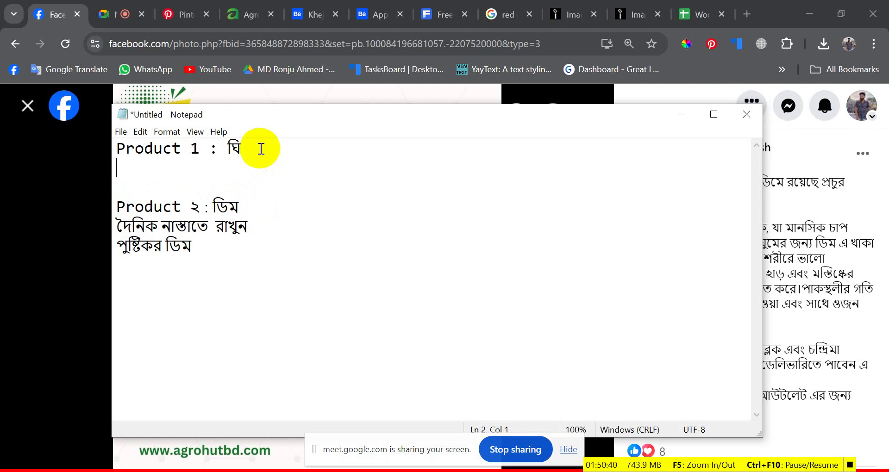
type("ব")
key("BackSpace")
type("ু")
key("BackSpace")
type("ষ্টির ্আমেডে")
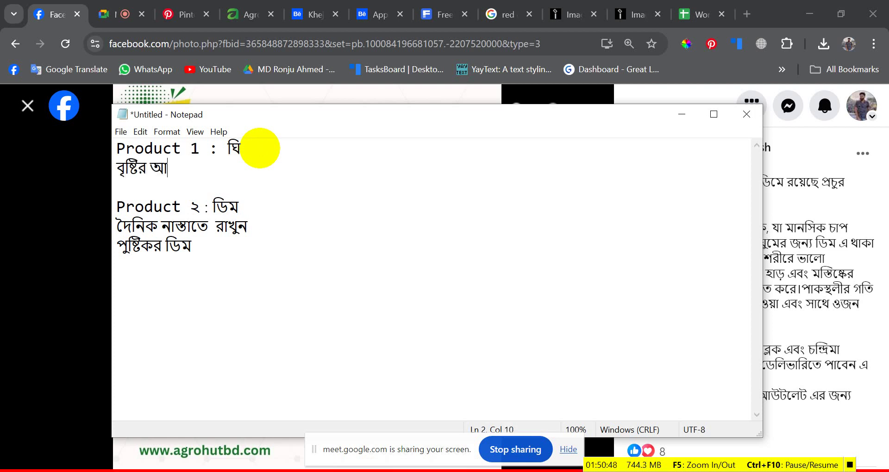
key("BackSpace")
type("চে")
key("BackSpace")
key("BackSpace")
type("জে ")
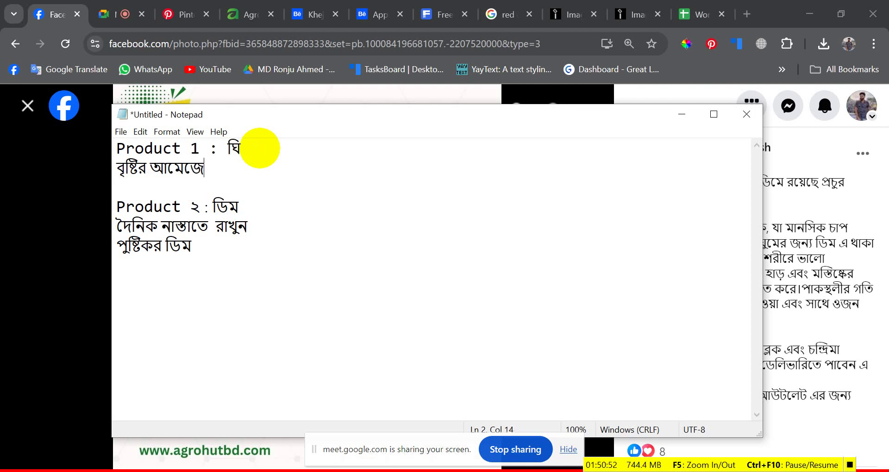
type("খিচুড়ি")
- Finish the first ghee line as 'বৃষ্টির আমেজে খিচুড়ি রান্নাতে', correcting the misspellings
key("BackSpace")
key("BackSpace")
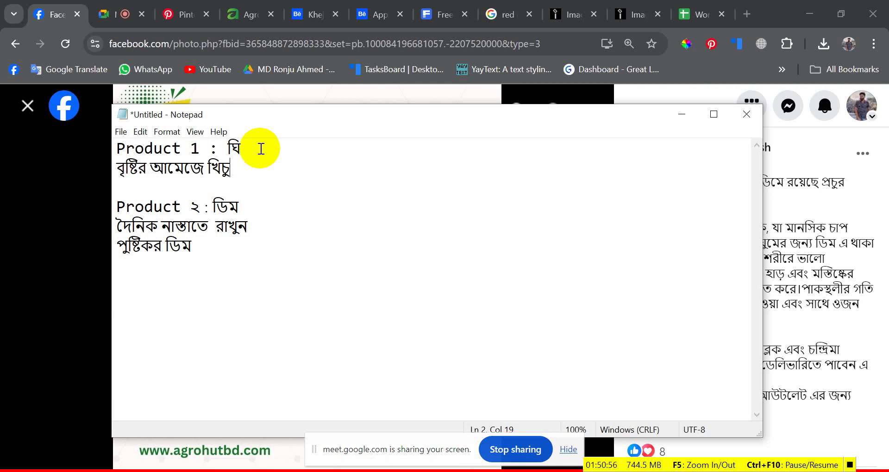
type("ঢি")
key("BackSpace")
key("BackSpace")
type("গি")
key("BackSpace")
key("BackSpace")
type("গি")
key("BackSpace")
key("BackSpace")
type("ঢি")
key("BackSpace")
key("BackSpace")
type("ফি")
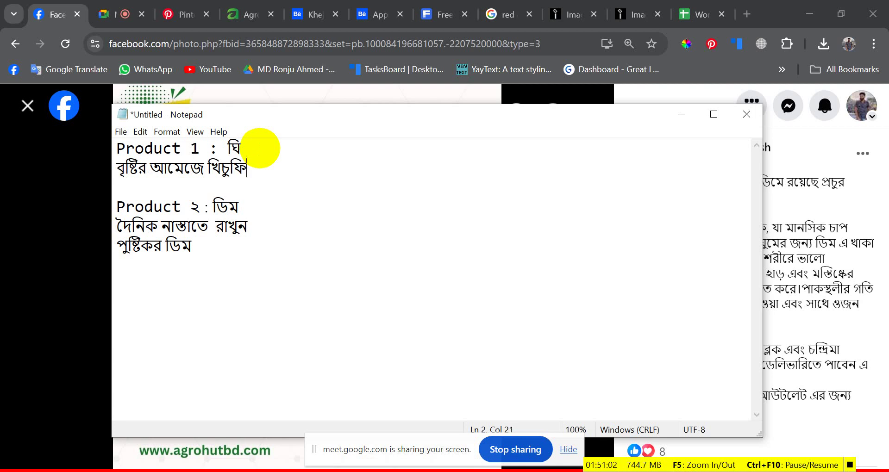
key("BackSpace")
key("BackSpace")
type("ডি")
key("BackSpace")
key("BackSpace")
type("হি")
key("BackSpace")
type("ড়ি রান")
key("BackSpace")
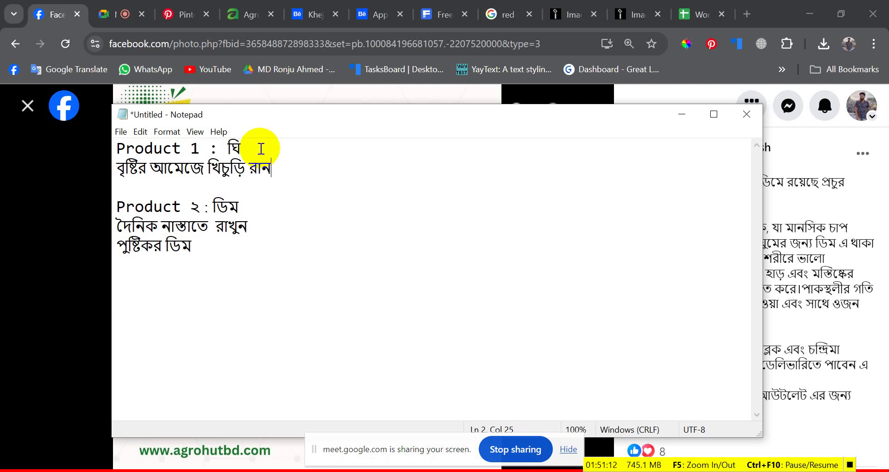
type("্ক")
key("BackSpace")
type("ক")
key("BackSpace")
type("ন")
type("কে")
key("BackSpace")
key("BackSpace")
type("তে")
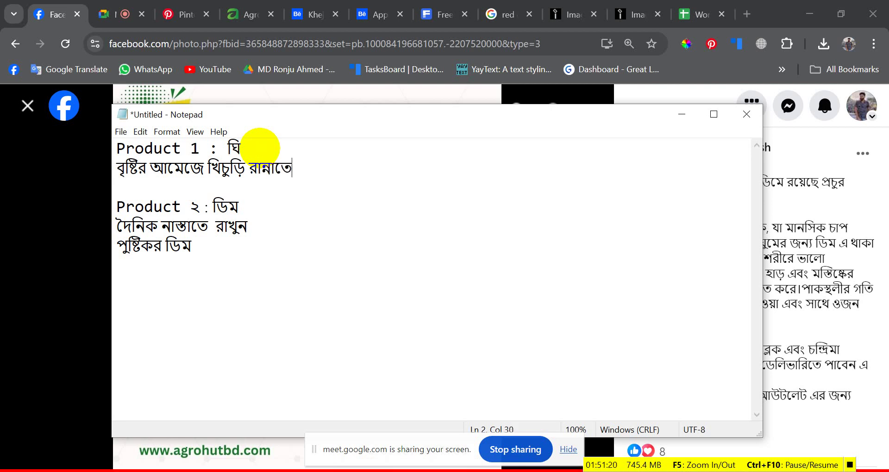
- Add the second ghee line 'ব্যাবহাবর করুন খাটি ঘি' and keep one blank line before Product ২
key("Return")
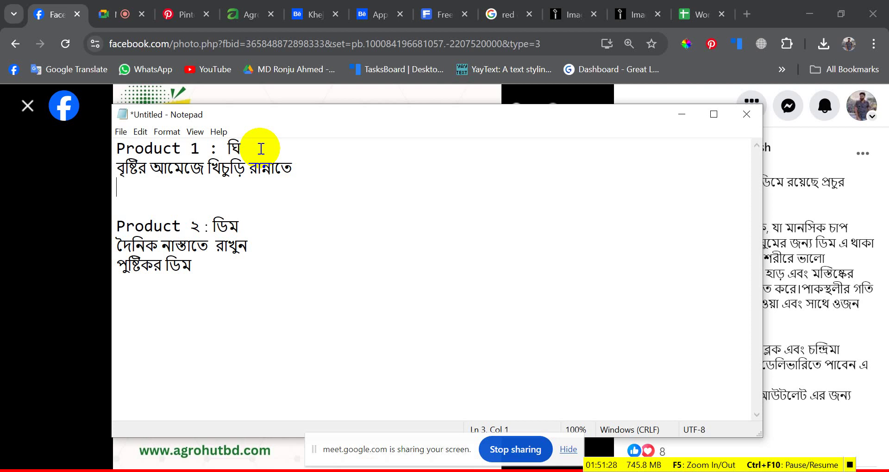
type("ব")
type("্যাক")
type("বহার")
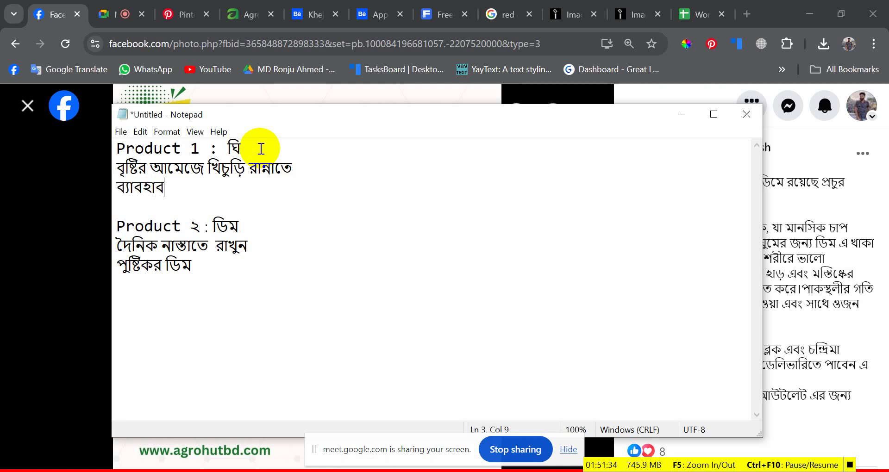
type("র কর")
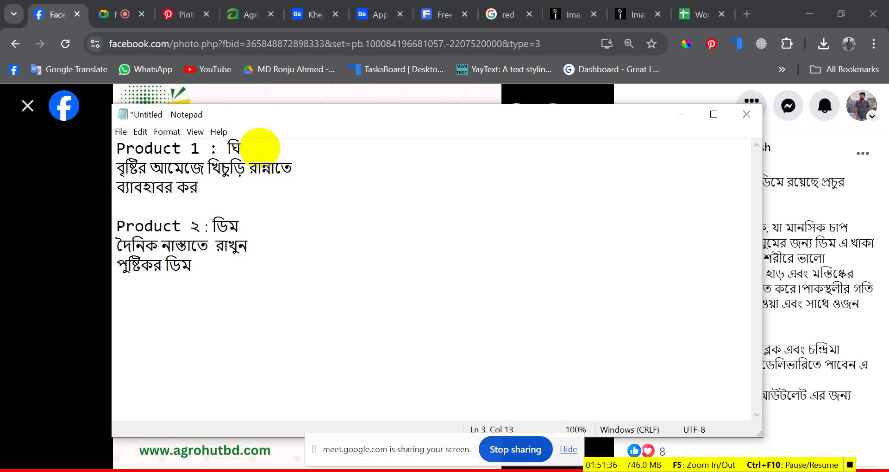
type("ুন খাটি")
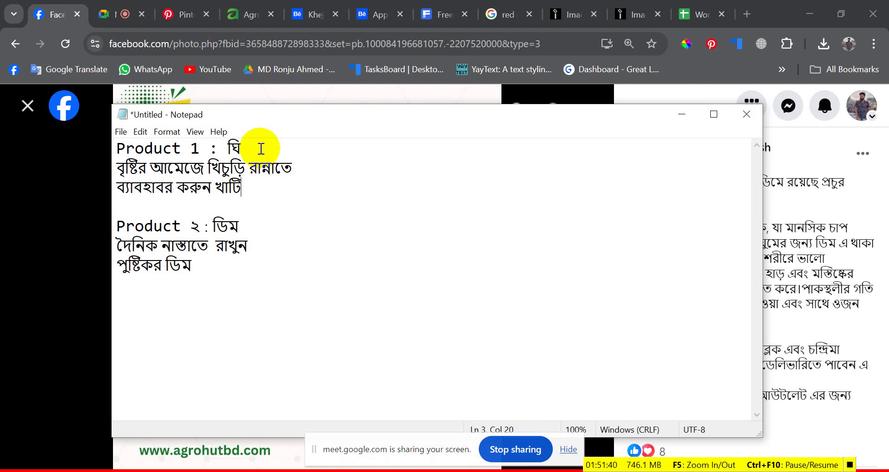
type(" থ")
type("ঘি")
left_click(135, 206)
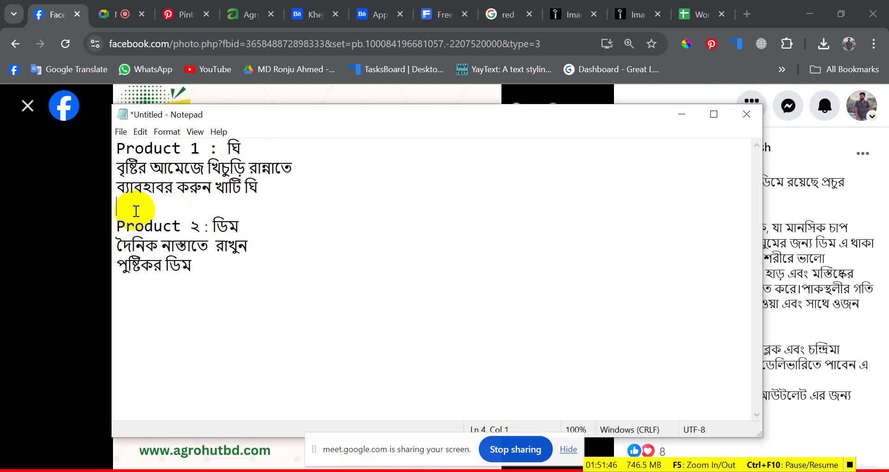
key("BackSpace")
key("Return")
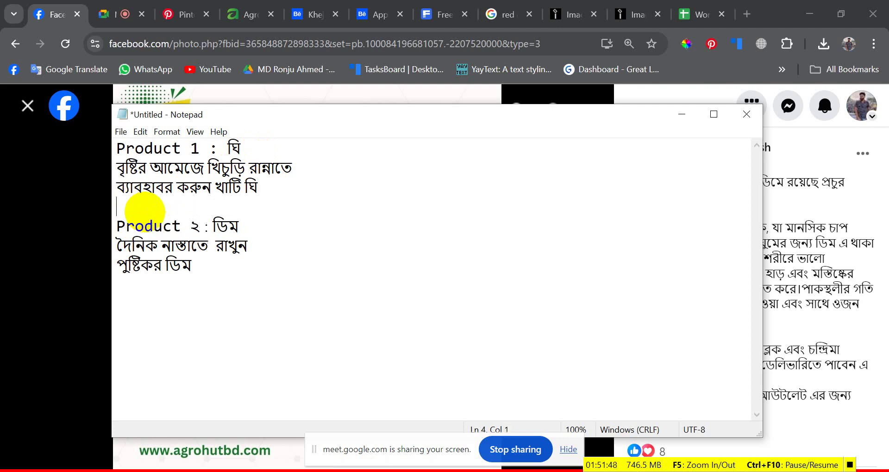
- Select the headline notes for copying, then leave Notepad
left_click_drag(207, 291, 97, 158)
left_click(285, 236)
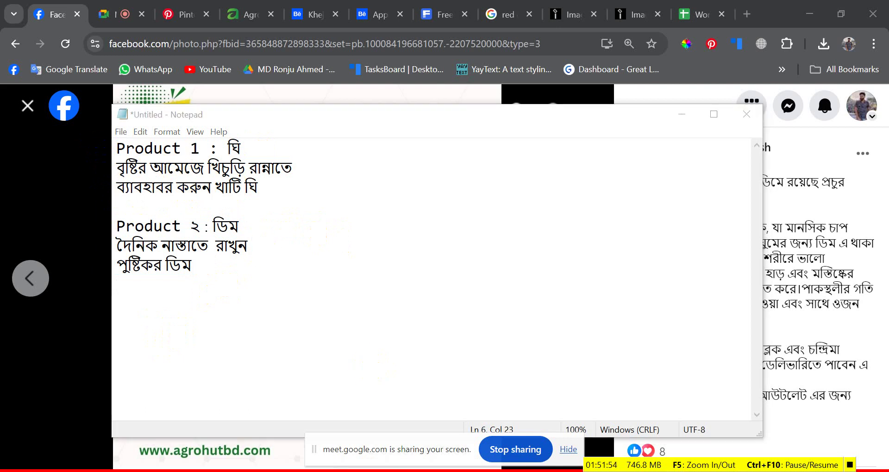
key("alt+Tab")
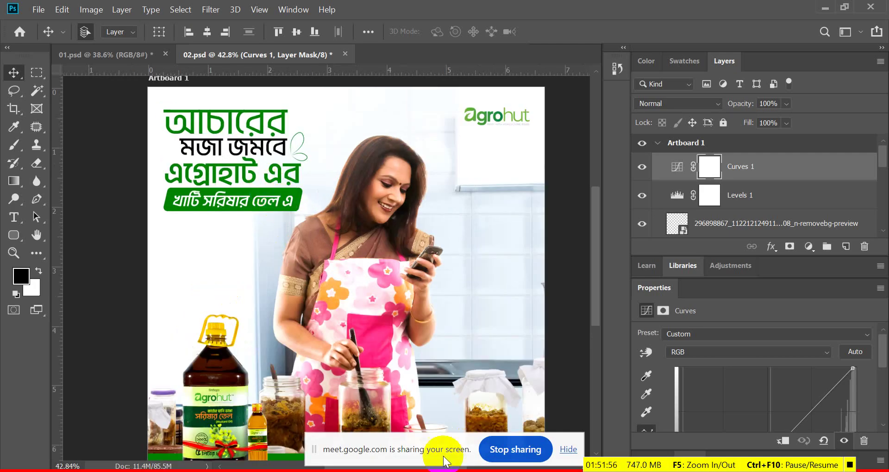
- Back in the Work Let Task List August sheet, paste the headline notes into D5
left_click(383, 440)
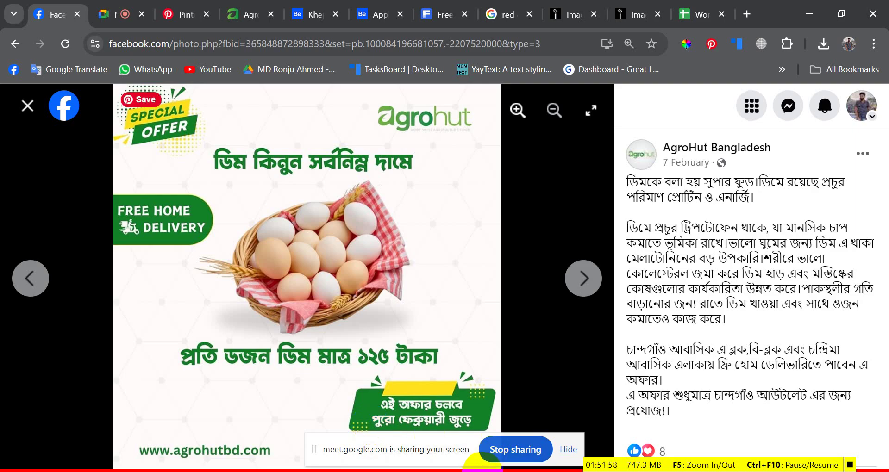
left_click(482, 471)
mouse_move(463, 470)
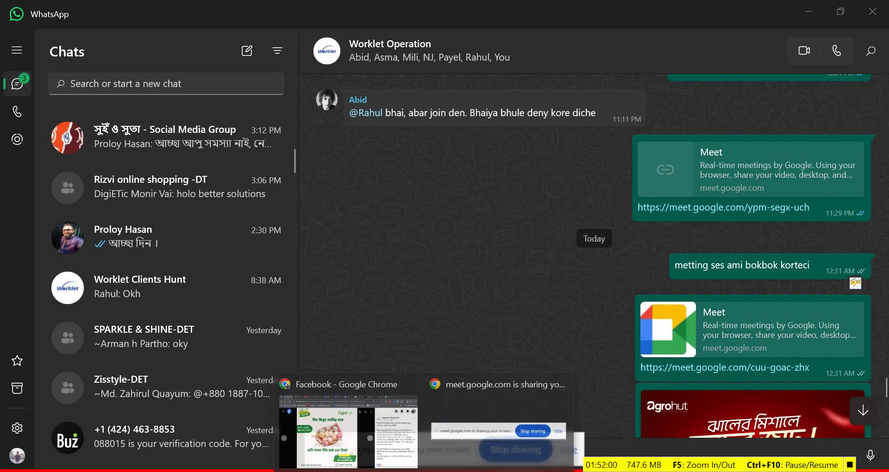
left_click(365, 426)
left_click(690, 10)
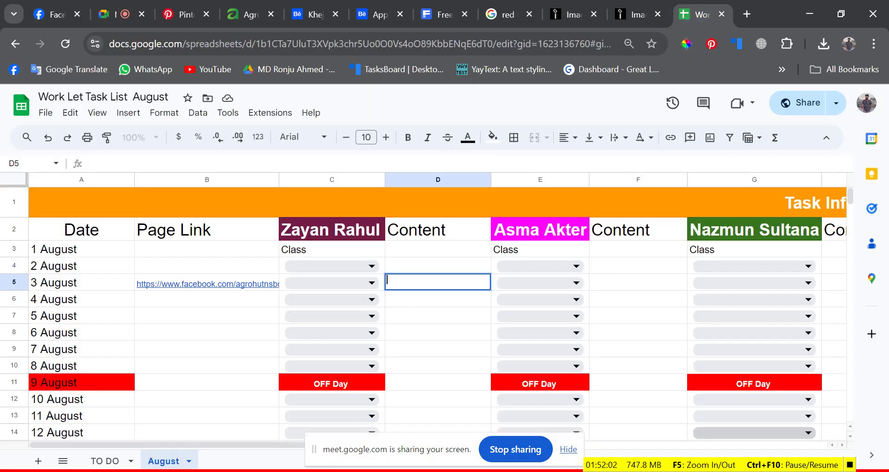
double_click(435, 301)
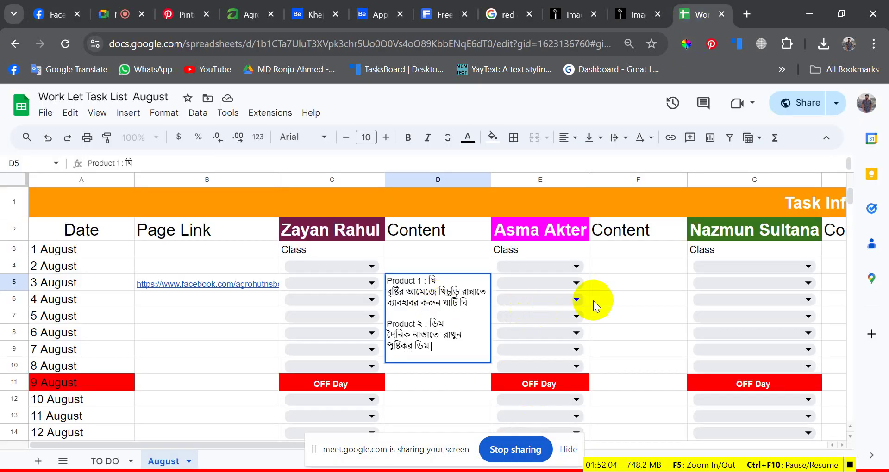
left_click(632, 285)
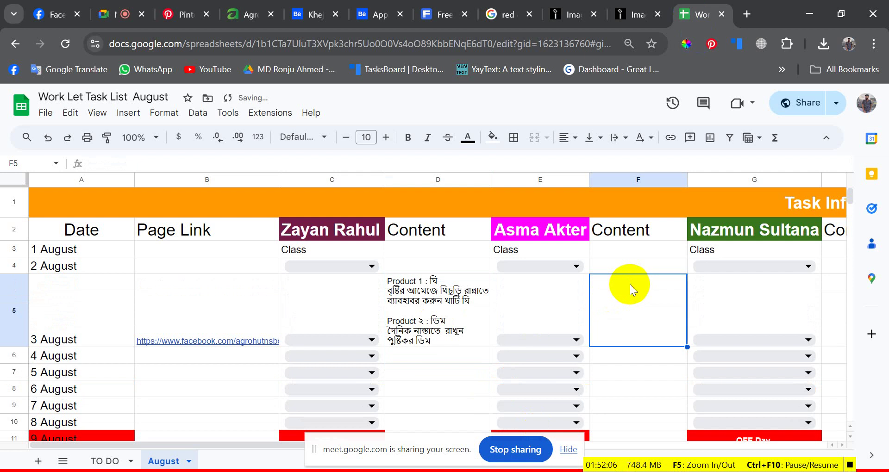
double_click(632, 285)
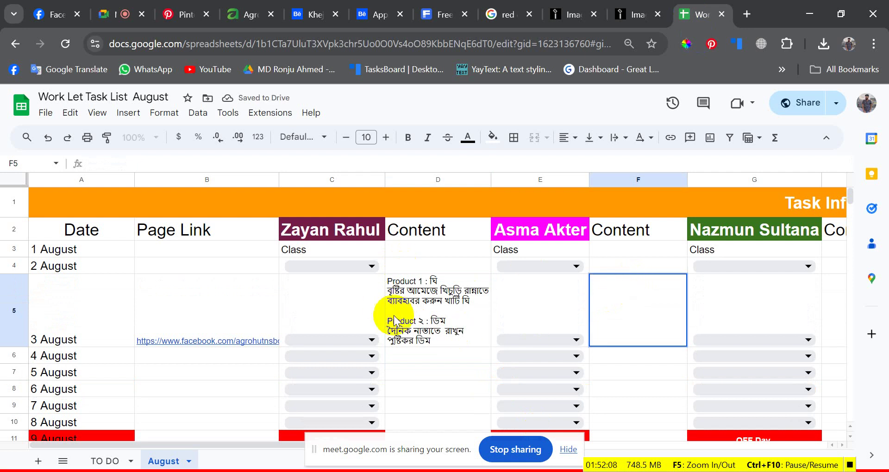
left_click(451, 304)
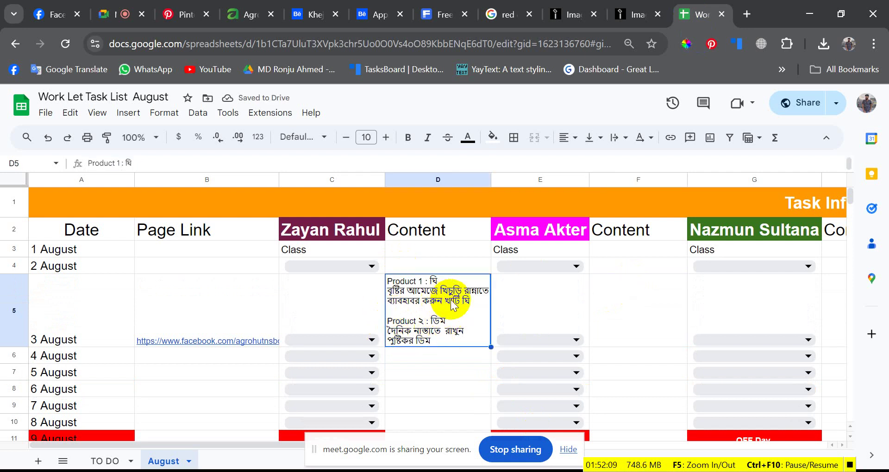
- Set C5's status to Done and switch to the TO DO sheet
left_click(370, 340)
left_click(306, 358)
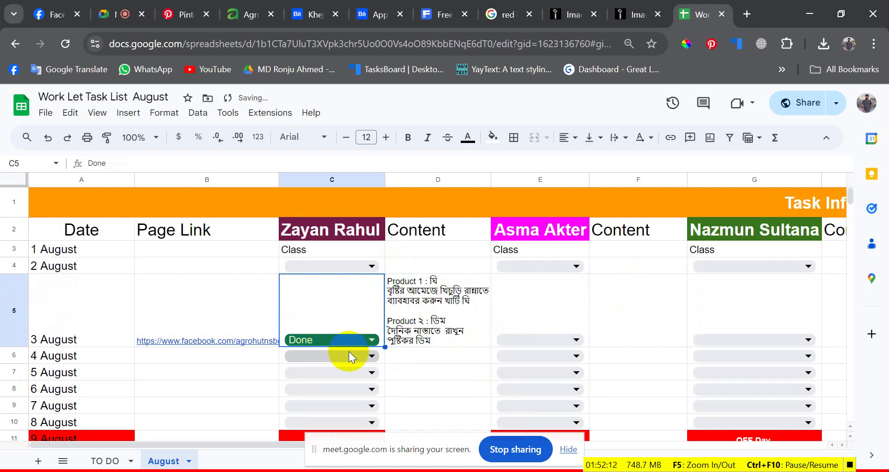
left_click(561, 319)
scroll(561, 320, "down", 2)
scroll(533, 324, "down", 1)
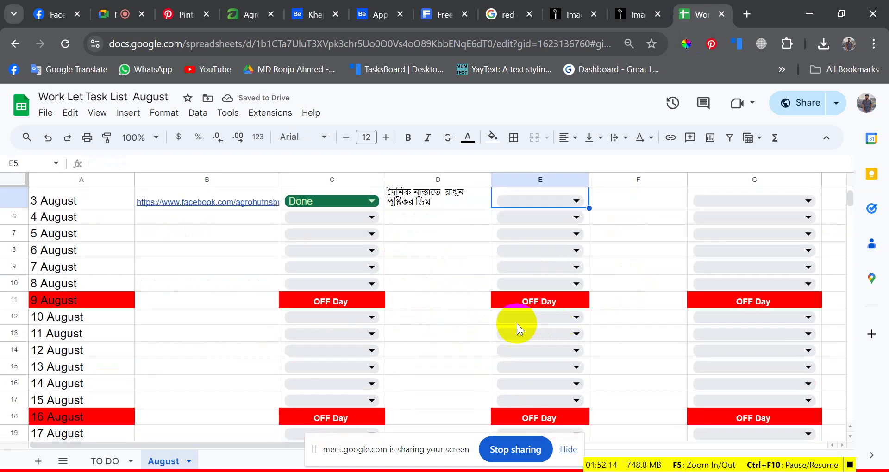
scroll(392, 306, "up", 5)
left_click(393, 306)
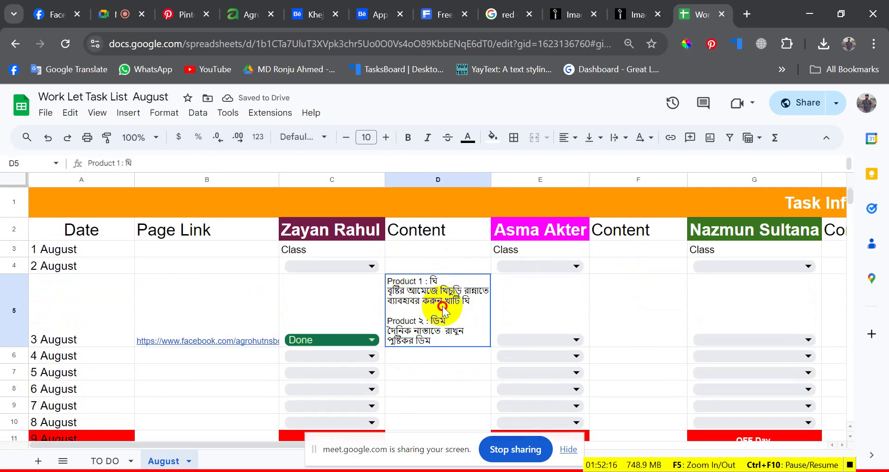
left_click(435, 356)
left_click(96, 462)
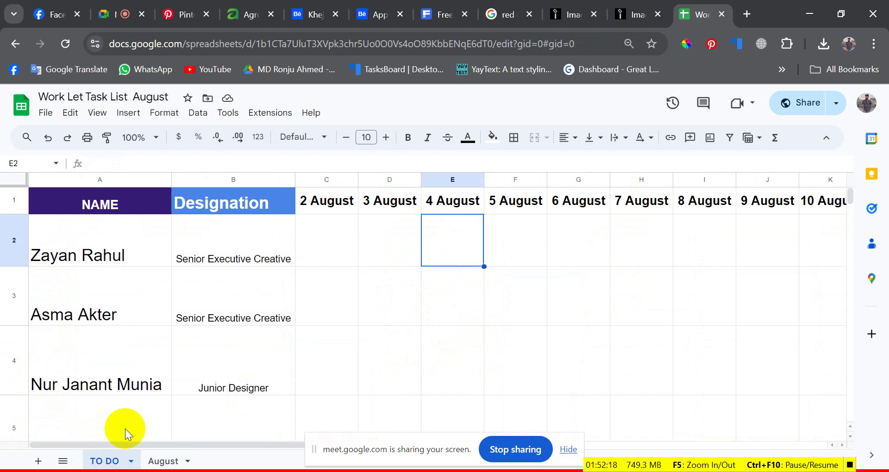
- Enter the 'Page Name' label in D2 under 3 August
left_click(363, 242)
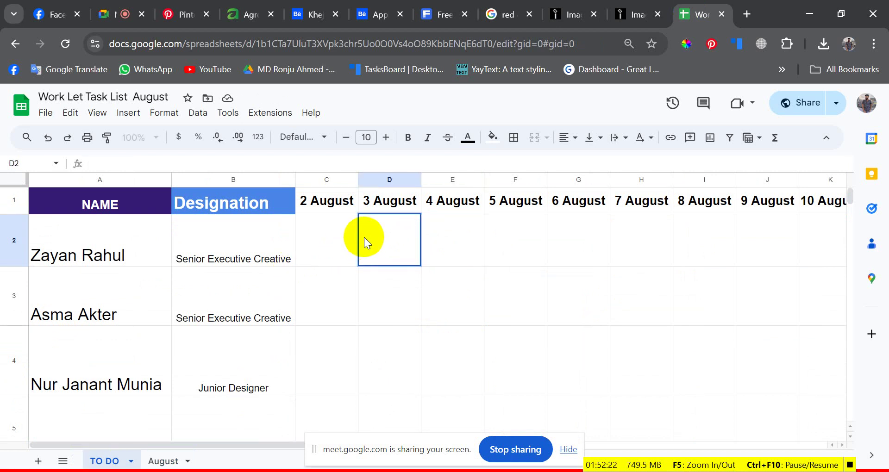
double_click(381, 226)
type("দ")
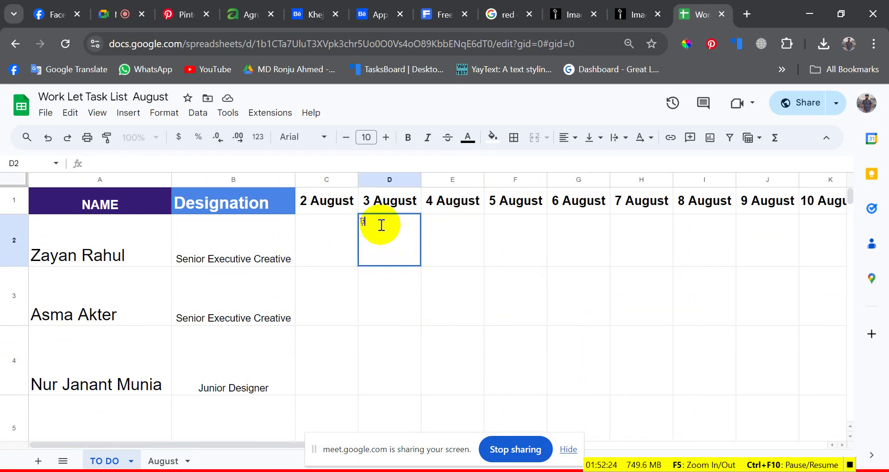
key("BackSpace")
type("Page Name L")
key("BackSpace")
key("Up")
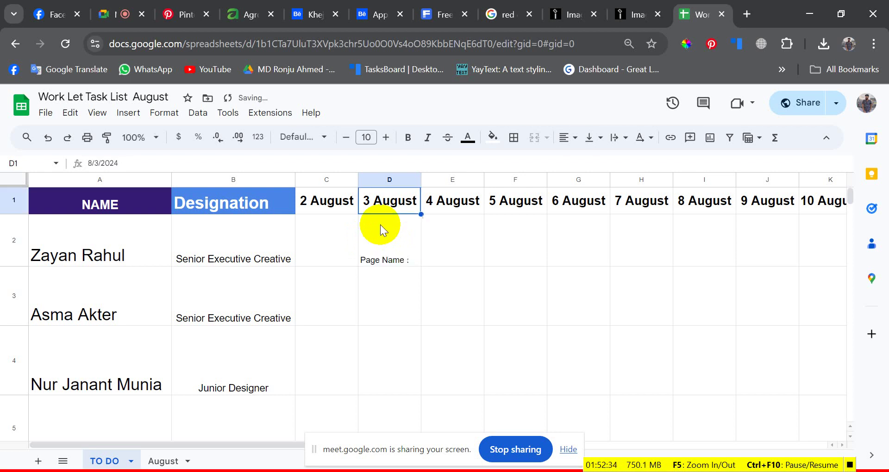
- Continue the D2 entry with 'Agrohut 2 Post Design', fixing the typo in Design
double_click(402, 261)
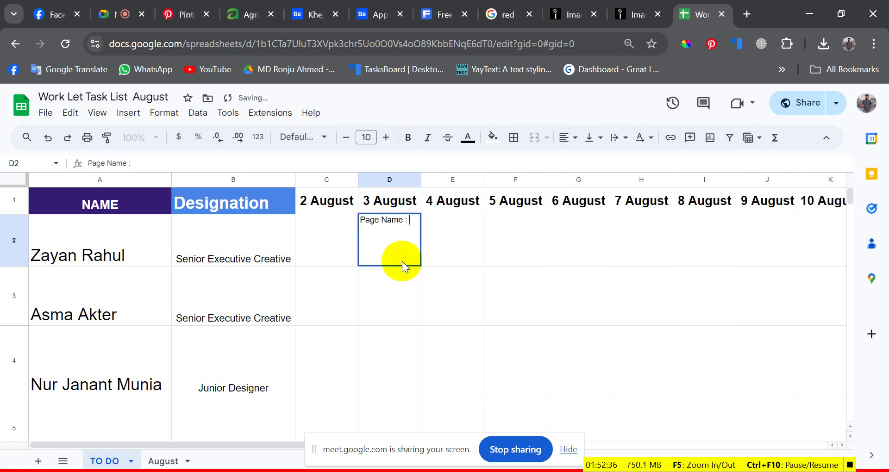
type("Agrohut ")
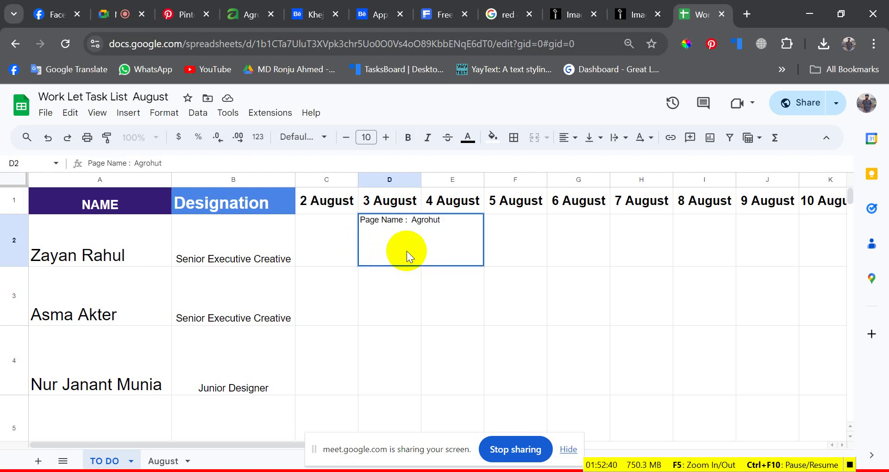
type("Post Desif")
key("BackSpace")
type("gn")
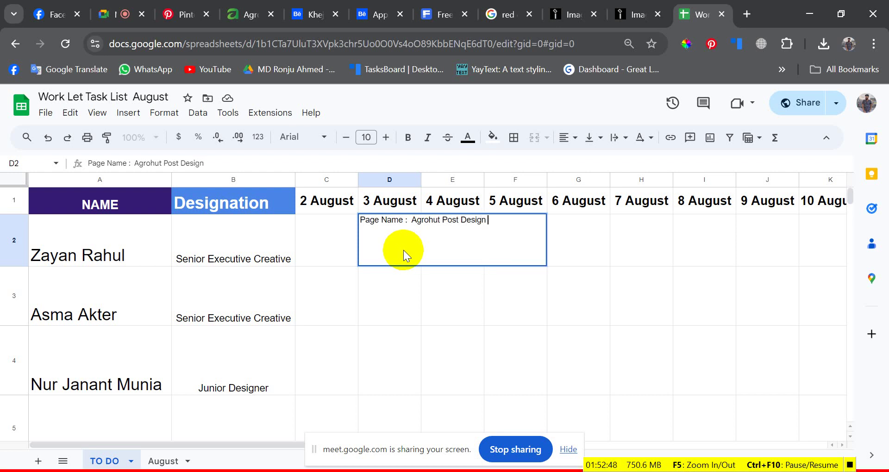
left_click(443, 224)
type("2")
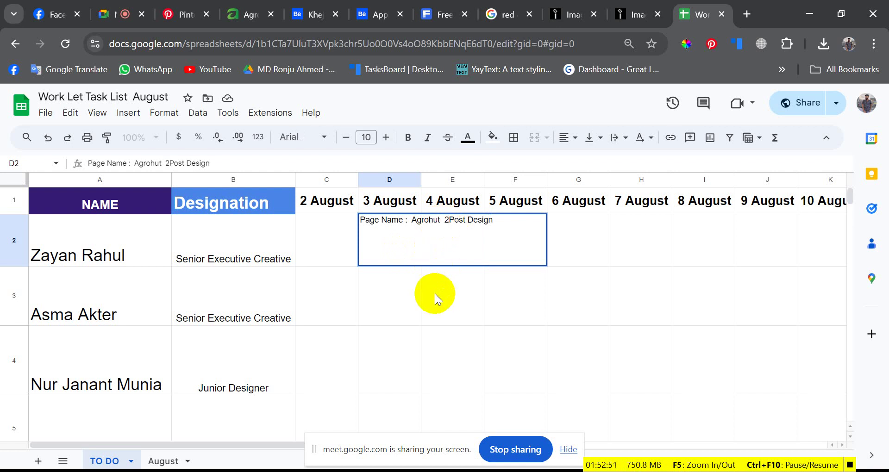
key("Return")
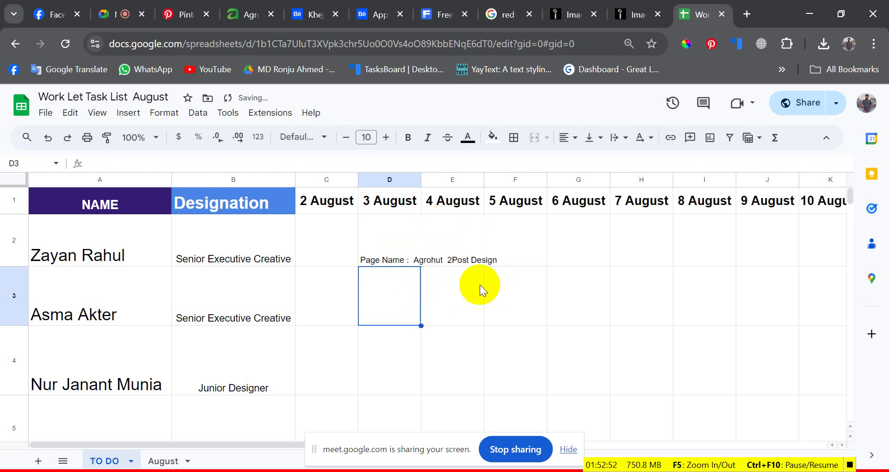
- Correct the spacing so D2 reads 'Page Name : Agrohut 2 Post Design'
left_click(439, 260)
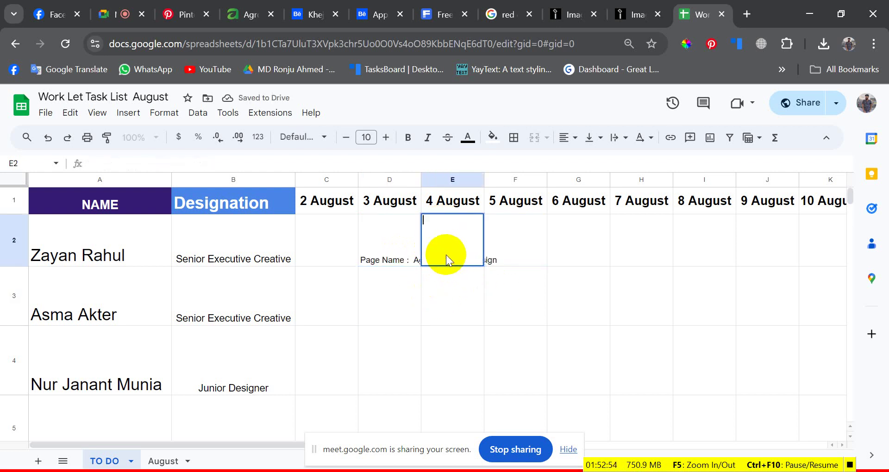
double_click(403, 258)
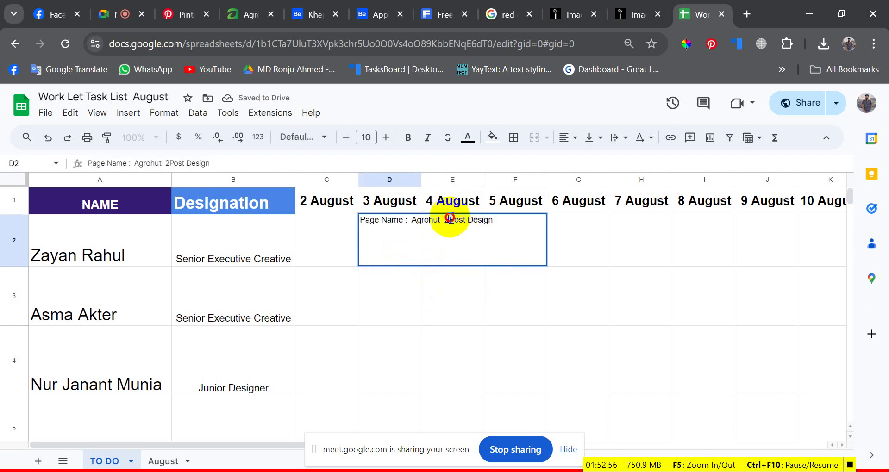
double_click(466, 224)
key("Left")
key("Right")
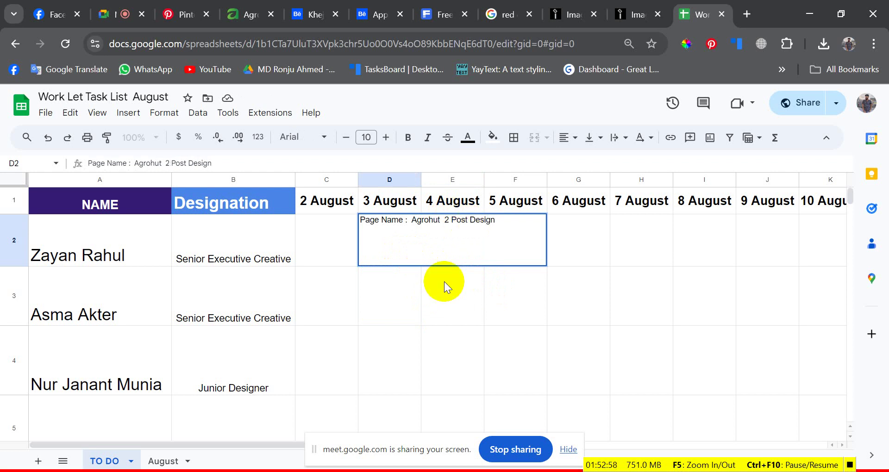
left_click(441, 296)
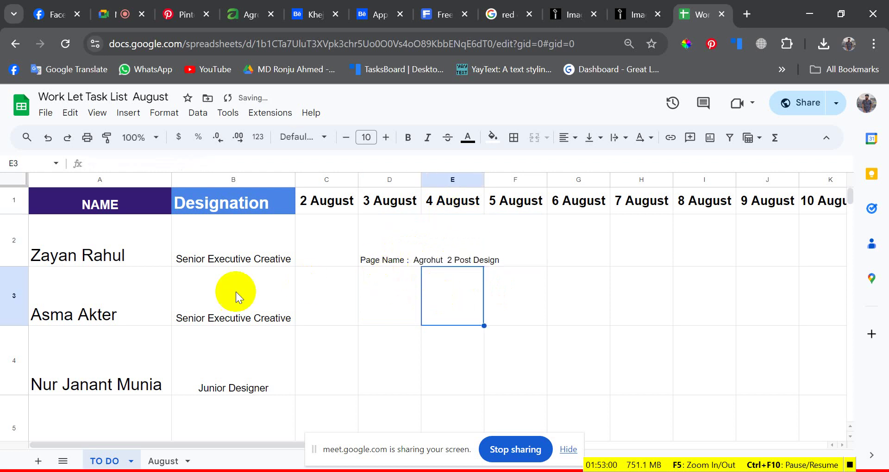
- Look over rows 3 to 5, then select C2 through C6 under 2 August
scroll(235, 292, "down", 2)
left_click(398, 226)
scroll(417, 229, "up", 2)
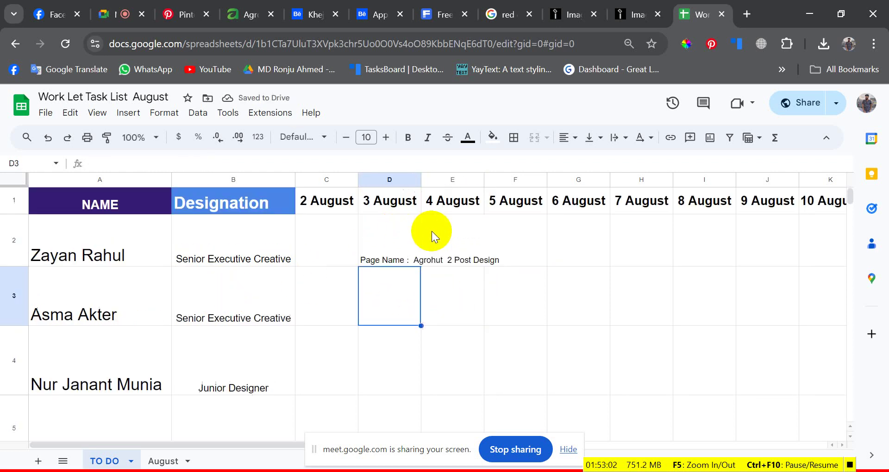
left_click(439, 278)
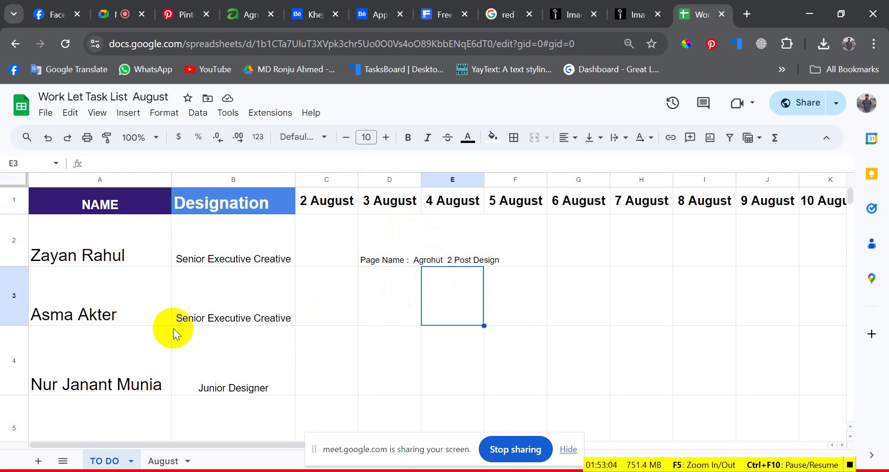
scroll(174, 332, "down", 2)
left_click(148, 318)
left_click(402, 293)
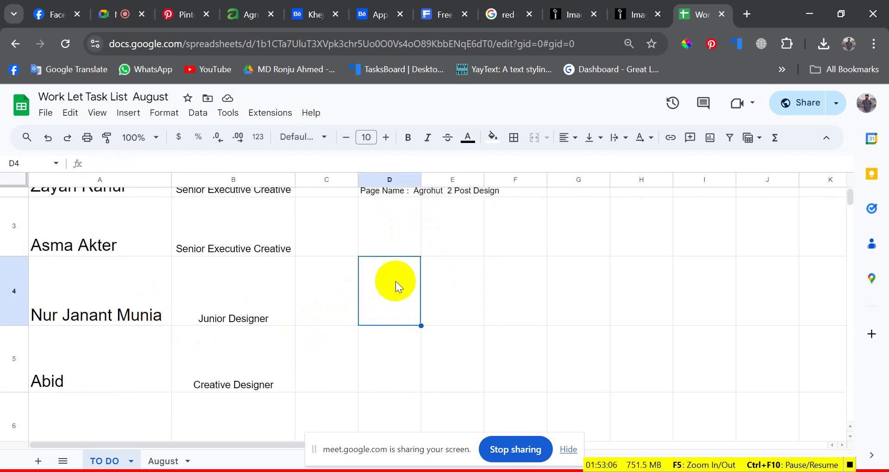
scroll(375, 306, "down", 2)
left_click(361, 302)
scroll(324, 310, "down", 1)
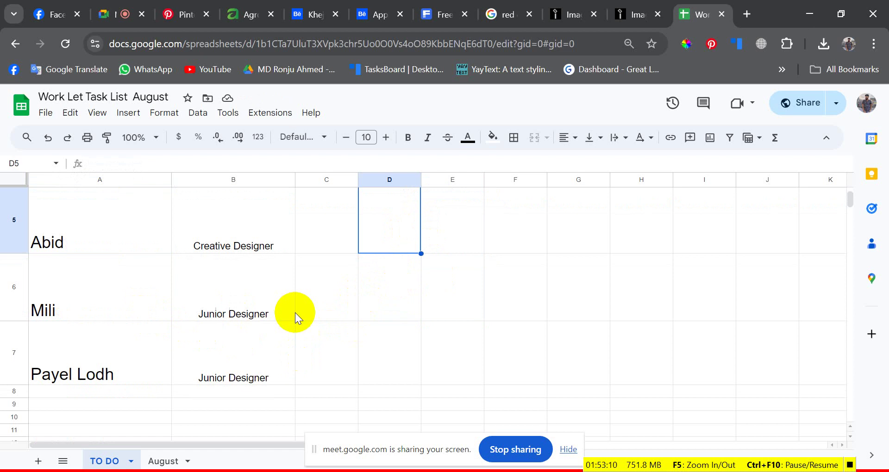
scroll(409, 339, "up", 4)
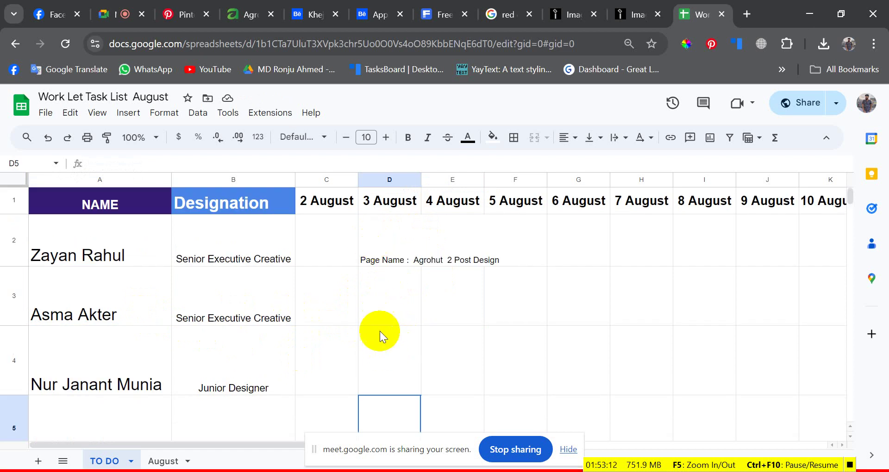
left_click(326, 248)
scroll(332, 313, "down", 3)
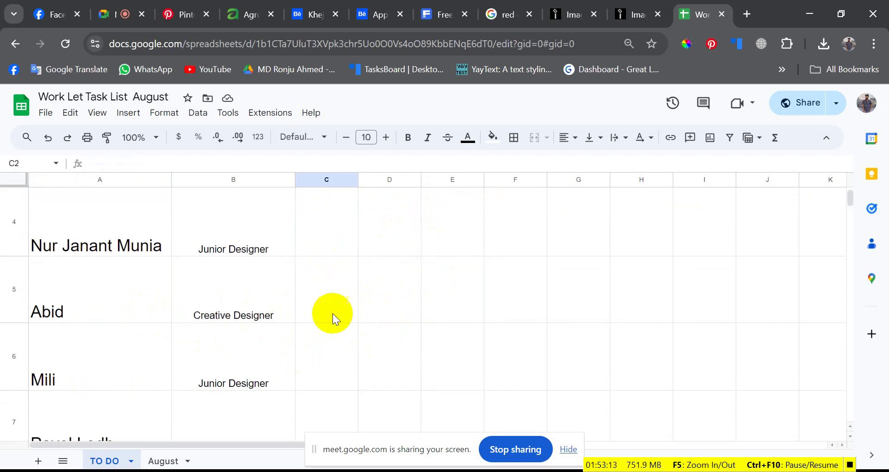
left_click(337, 351, "shift")
scroll(337, 349, "up", 3)
- Give C2:C6 a solid red fill, then return to the Google Meet call
left_click(491, 137)
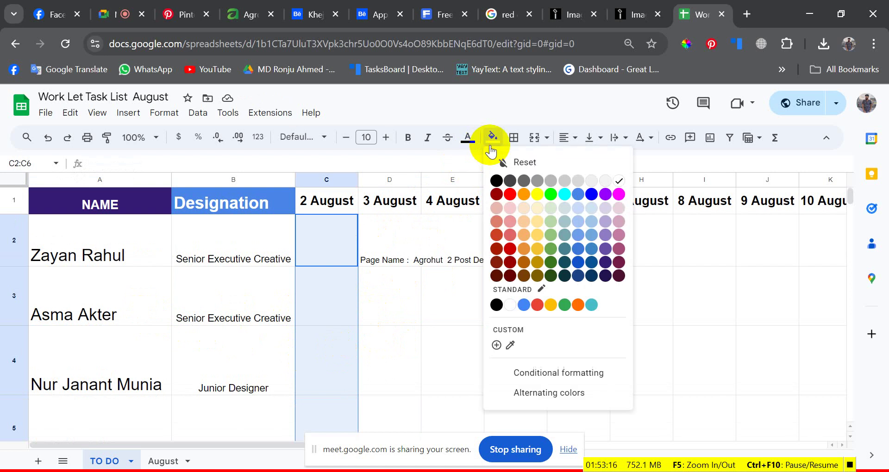
left_click(506, 204)
left_click(392, 329)
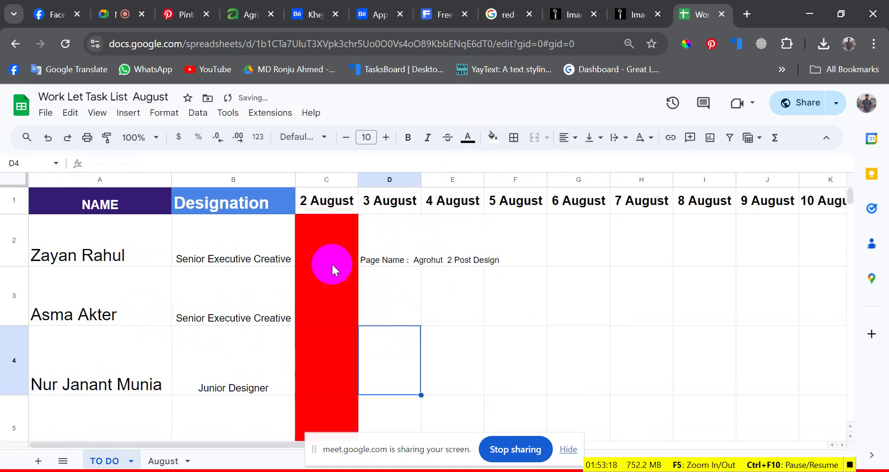
left_click(328, 255)
left_click(441, 319)
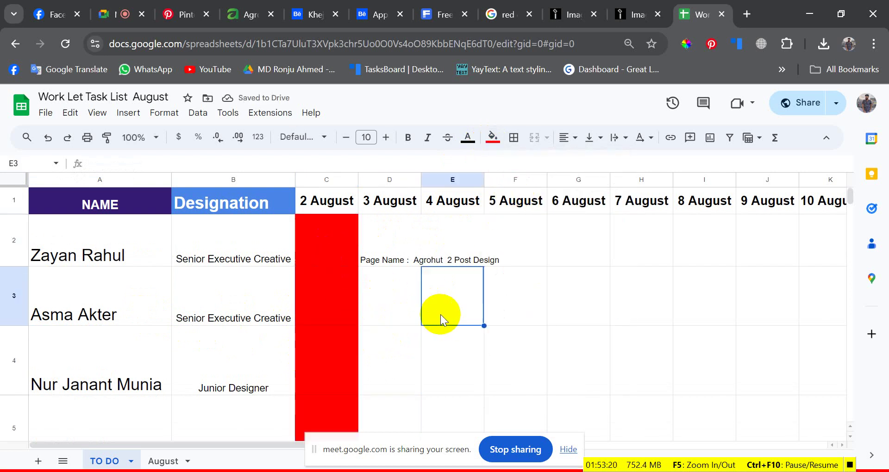
scroll(310, 293, "down", 3)
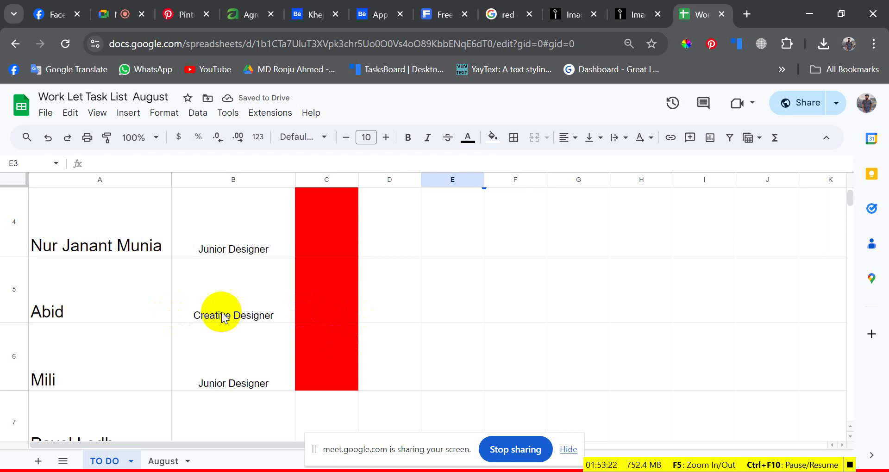
scroll(353, 278, "up", 3)
left_click(391, 299)
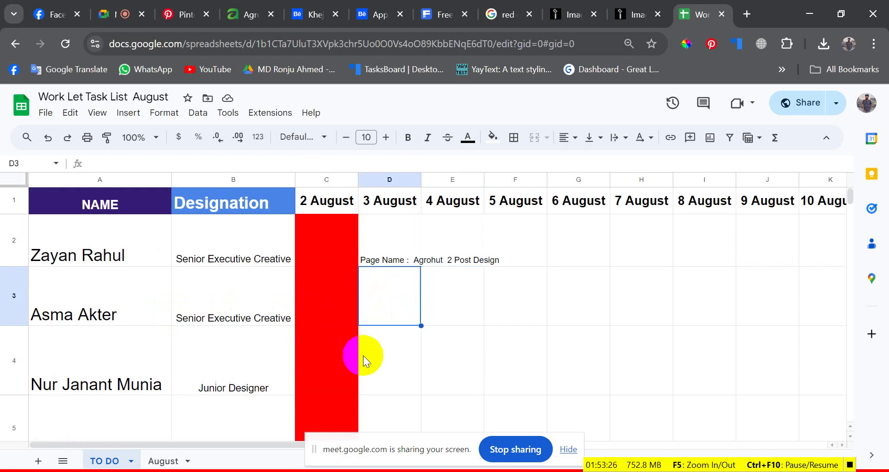
left_click(100, 12)
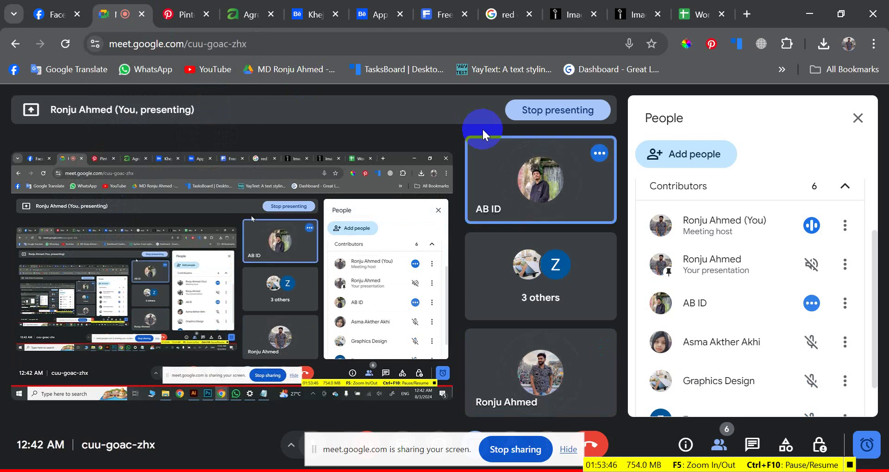
scroll(787, 302, "down", 2)
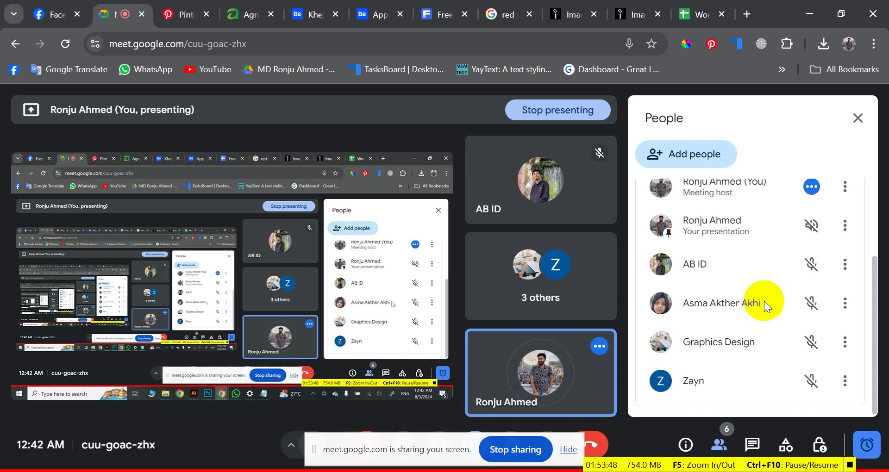